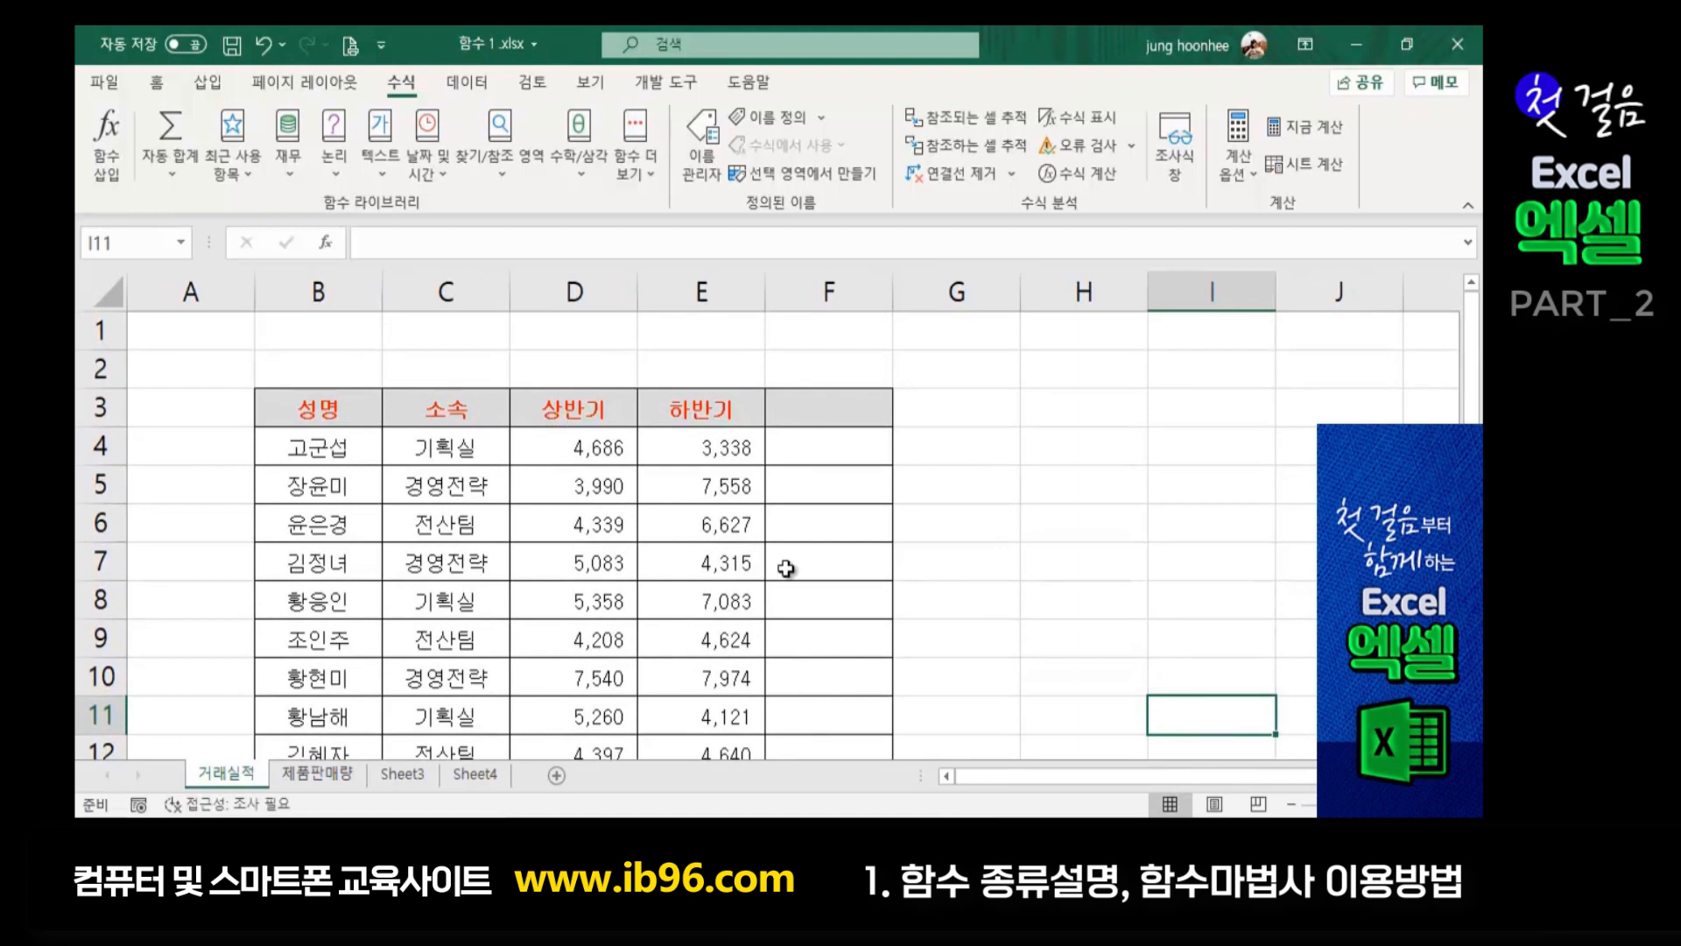
# Examine the name, department, first-half and second-half columns of the table on the 거래실적 sheet
pyautogui.click(1077, 487)
pyautogui.moveTo(313, 447); pyautogui.dragTo(294, 641)
pyautogui.moveTo(434, 440); pyautogui.dragTo(422, 636)
pyautogui.click(337, 460)
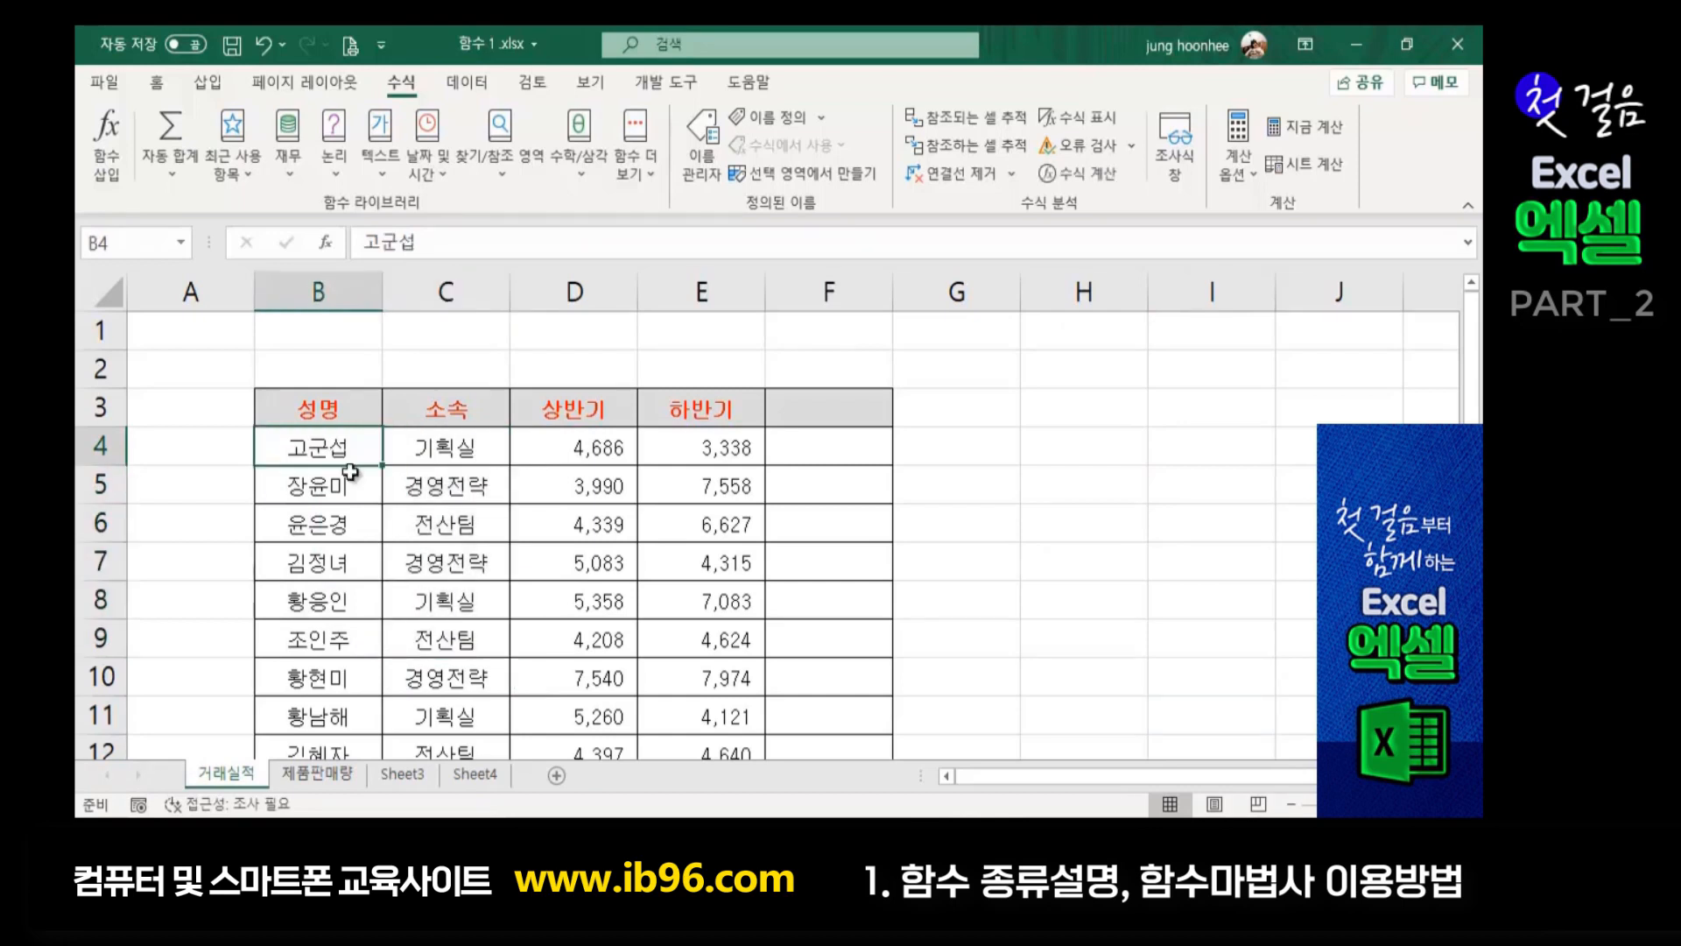
pyautogui.click(576, 442)
pyautogui.moveTo(576, 443); pyautogui.dragTo(521, 760)
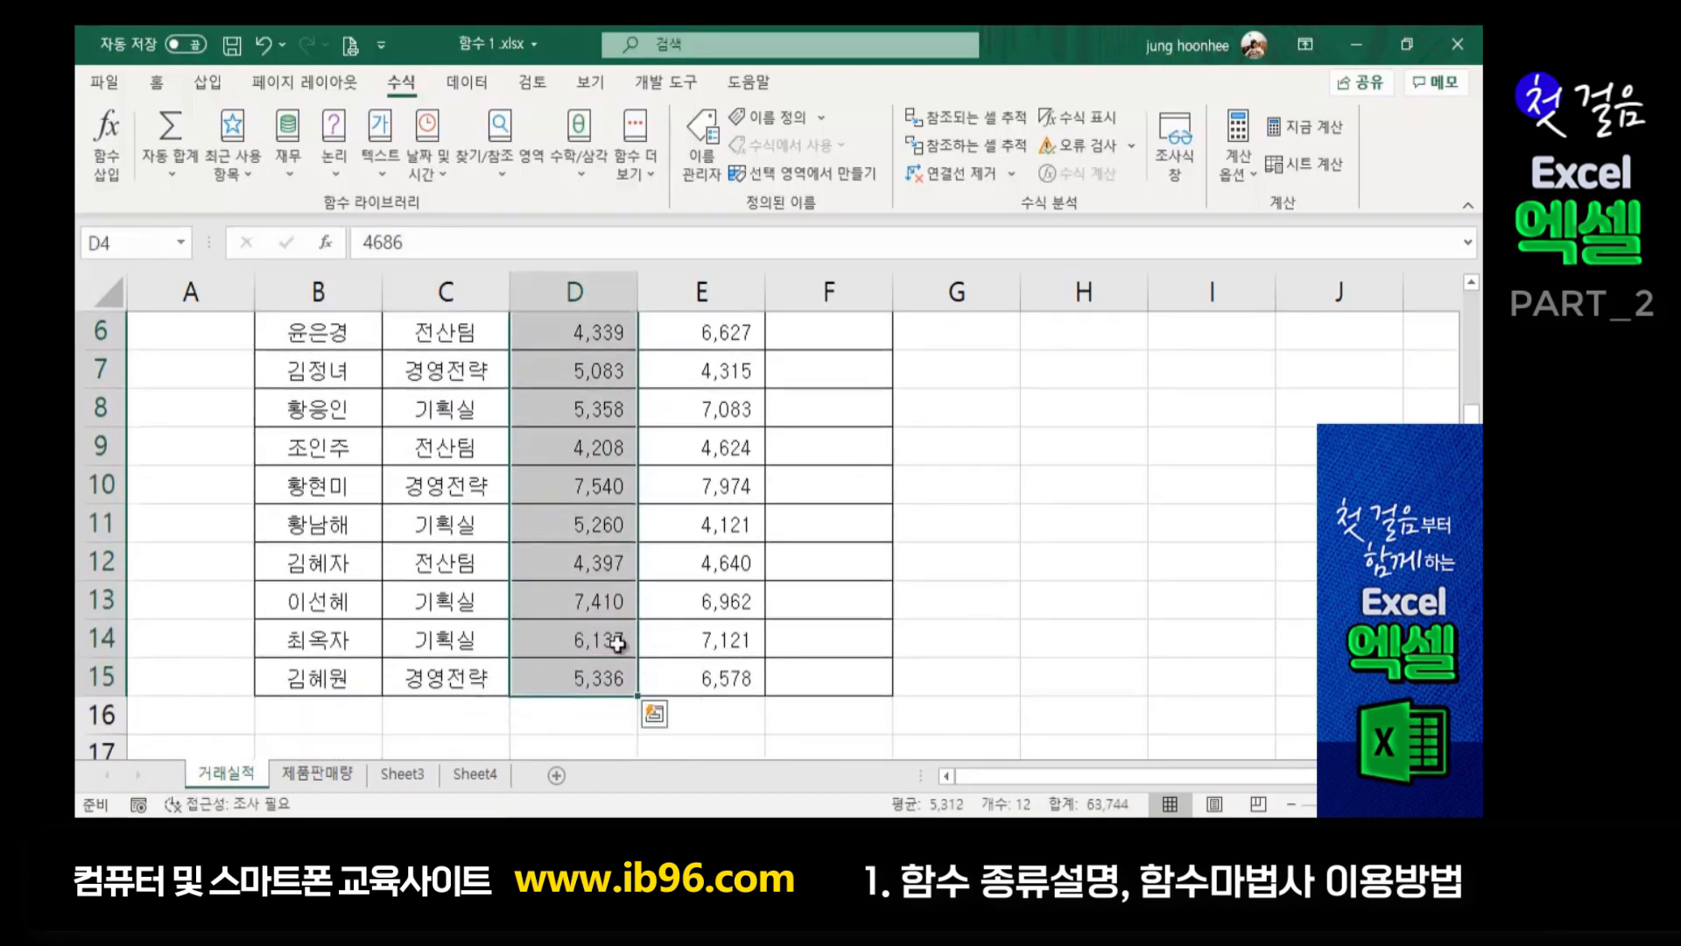
pyautogui.scroll(2, 499, 608)
pyautogui.moveTo(680, 456); pyautogui.dragTo(718, 799)
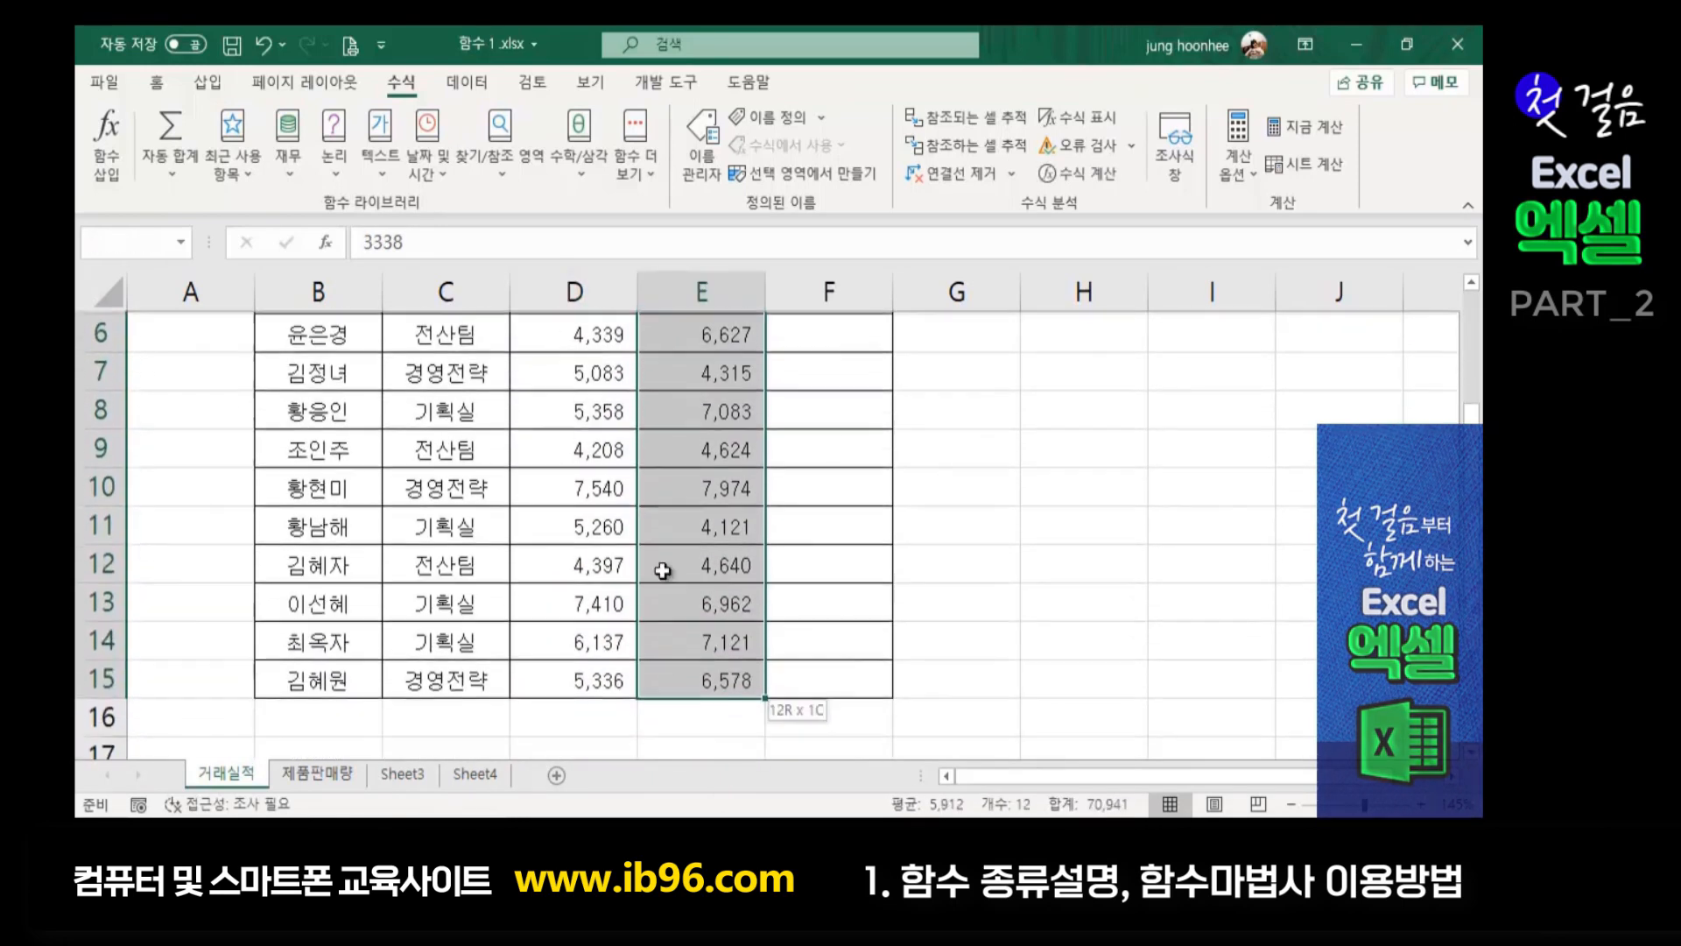
pyautogui.click(1025, 570)
pyautogui.scroll(2, 815, 521)
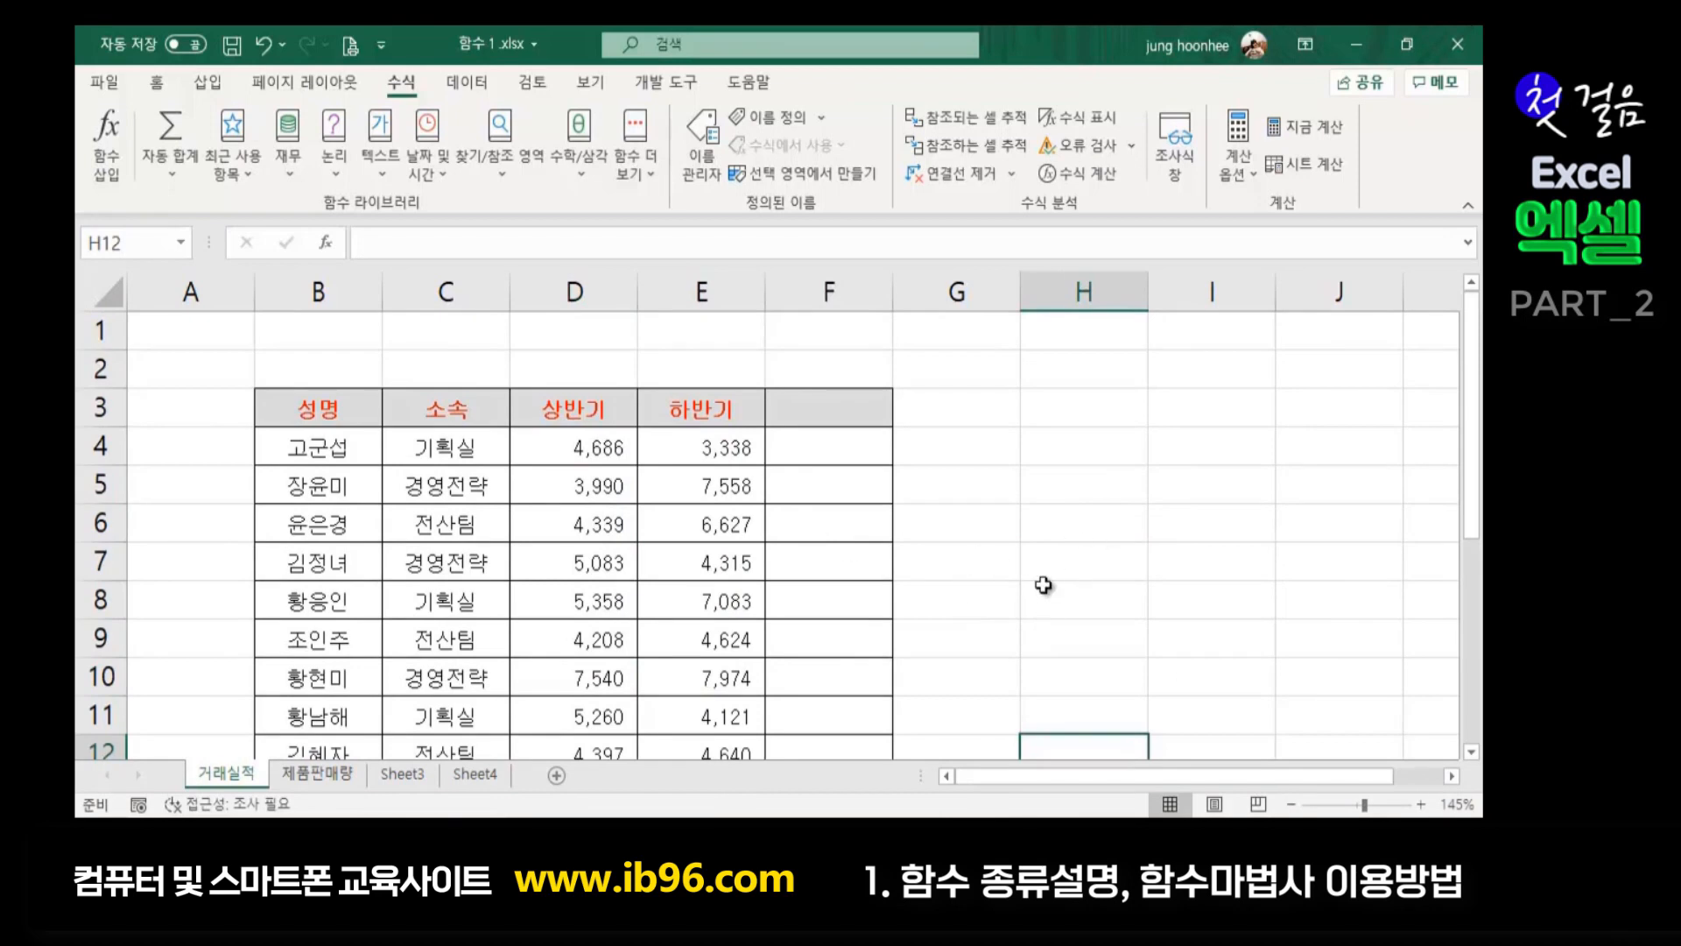
pyautogui.scroll(-3, 1020, 528)
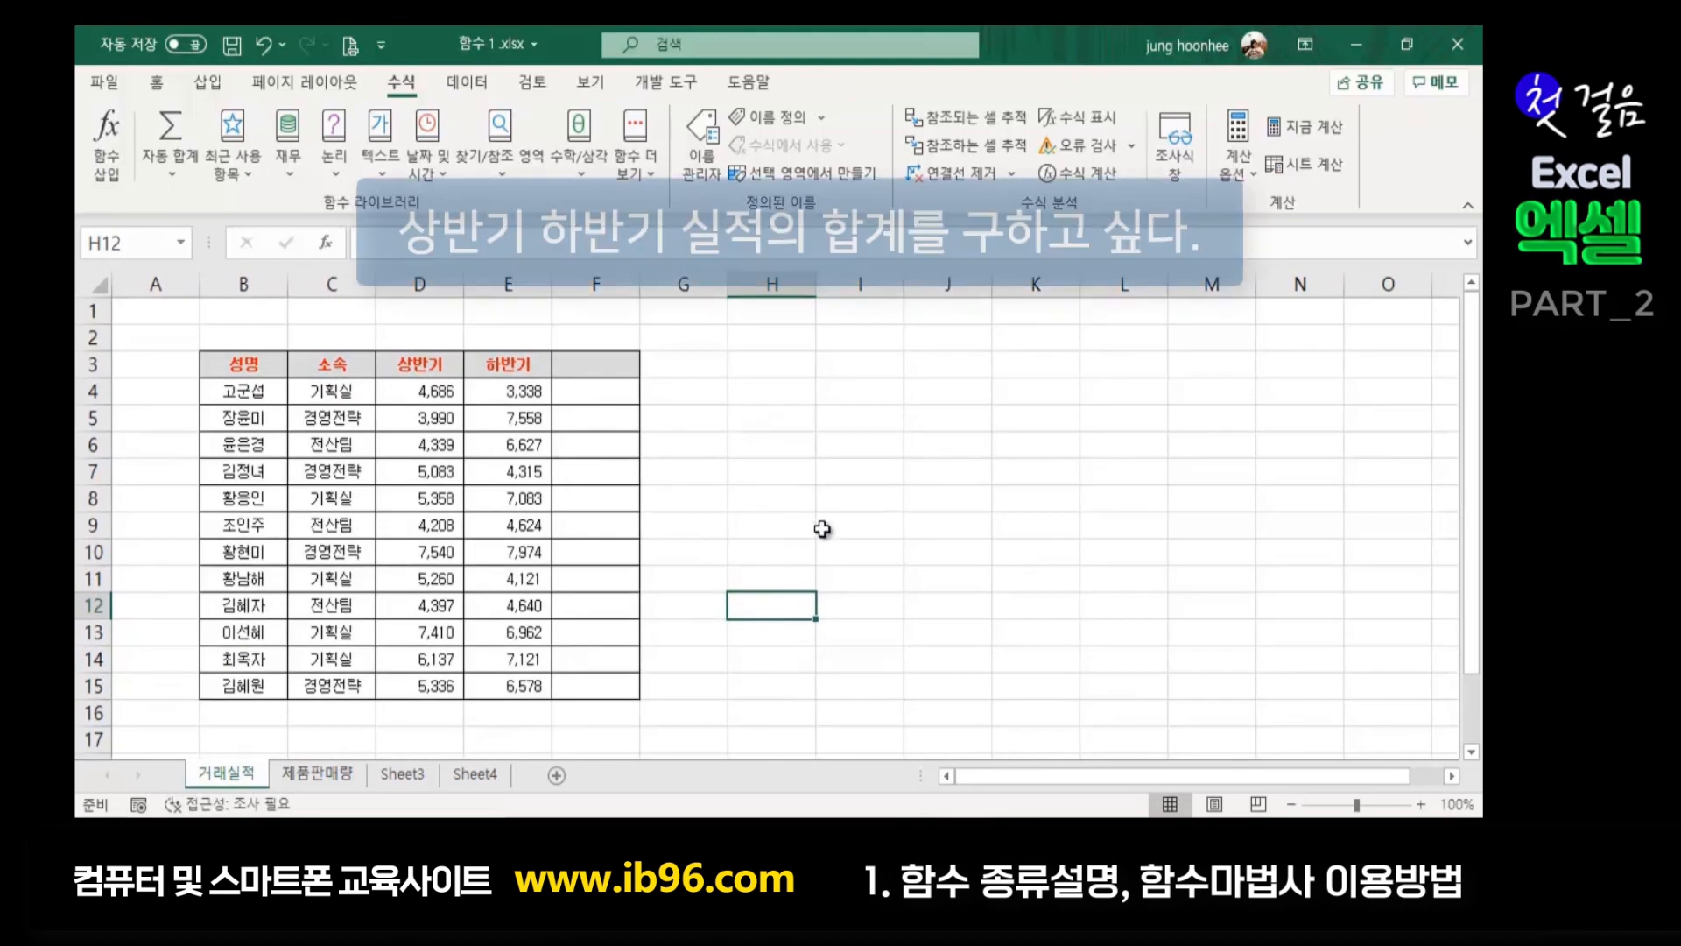
pyautogui.scroll(1, 823, 529)
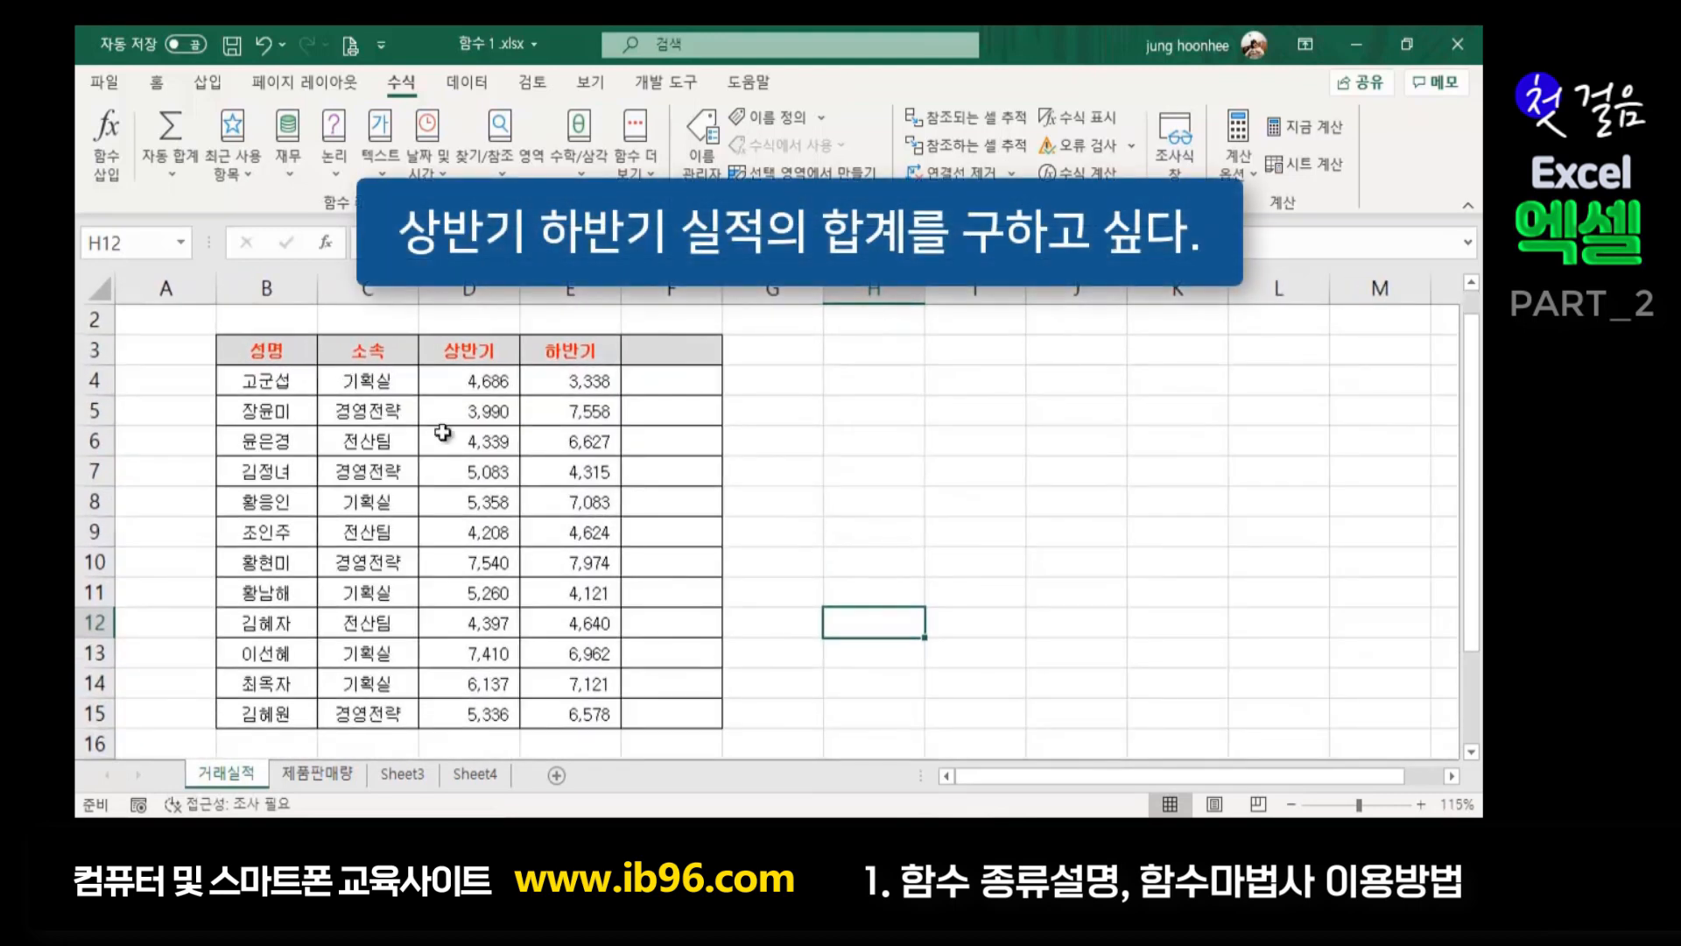
# Review the 상반기 and 하반기 values in row 4 and the empty column F beside them
pyautogui.click(477, 379)
pyautogui.click(570, 385)
pyautogui.click(482, 379)
pyautogui.click(545, 381)
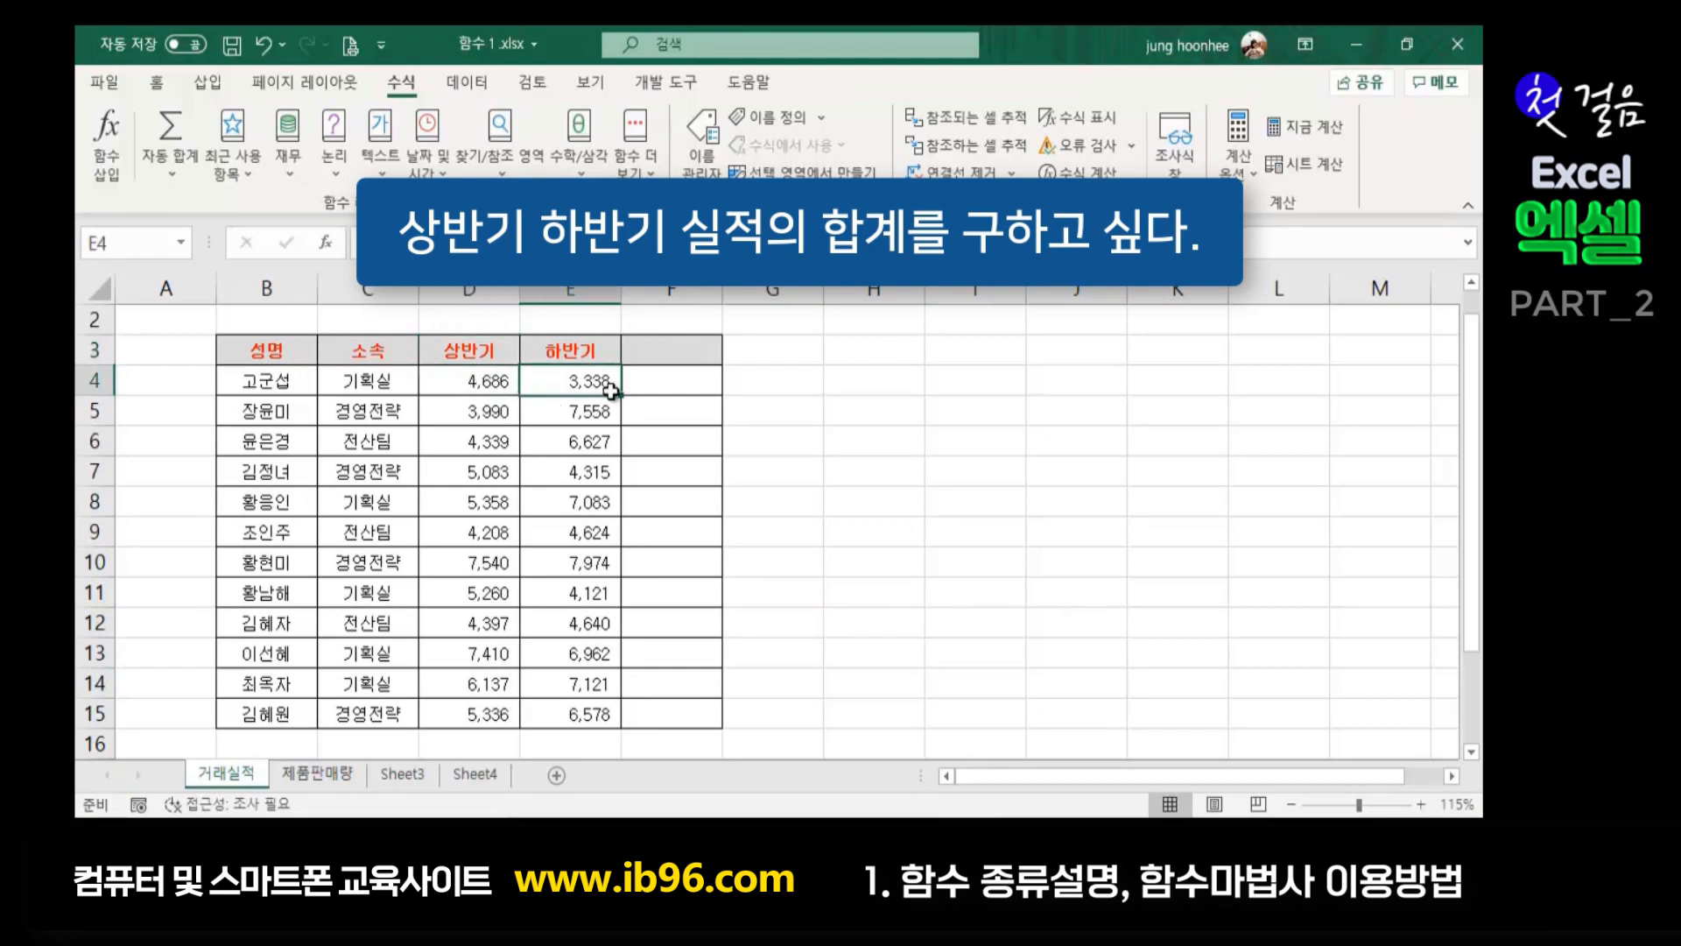
pyautogui.click(483, 391)
pyautogui.click(576, 390)
pyautogui.click(682, 385)
pyautogui.click(674, 418)
pyautogui.click(662, 461)
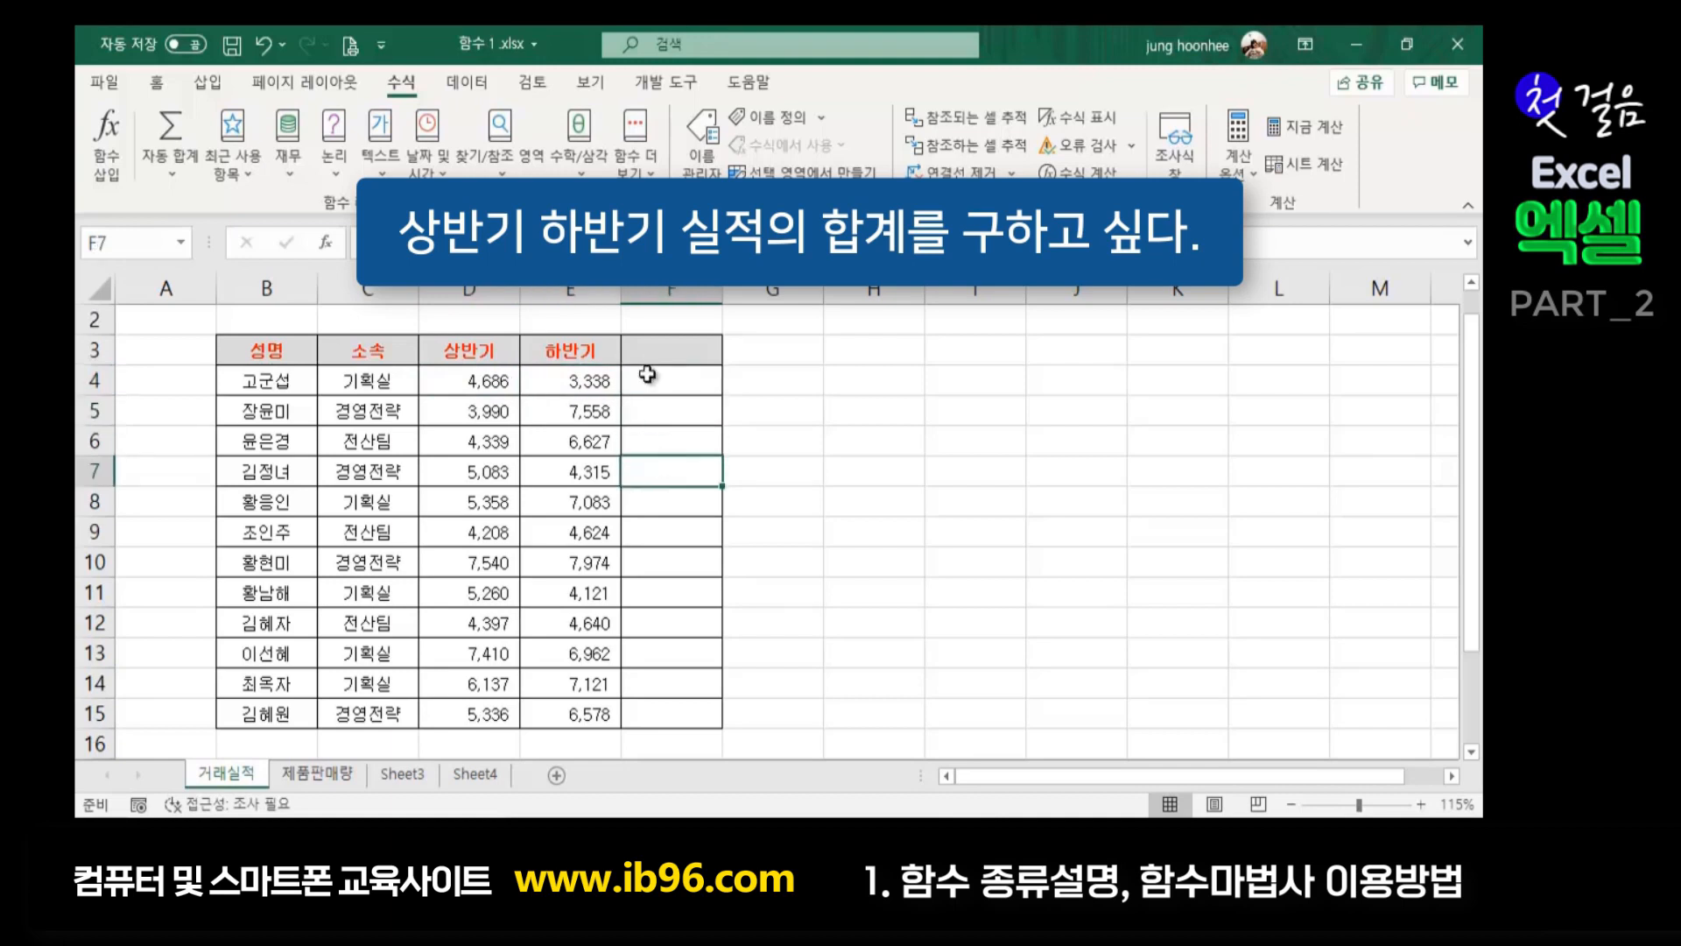
pyautogui.click(646, 379)
pyautogui.click(839, 412)
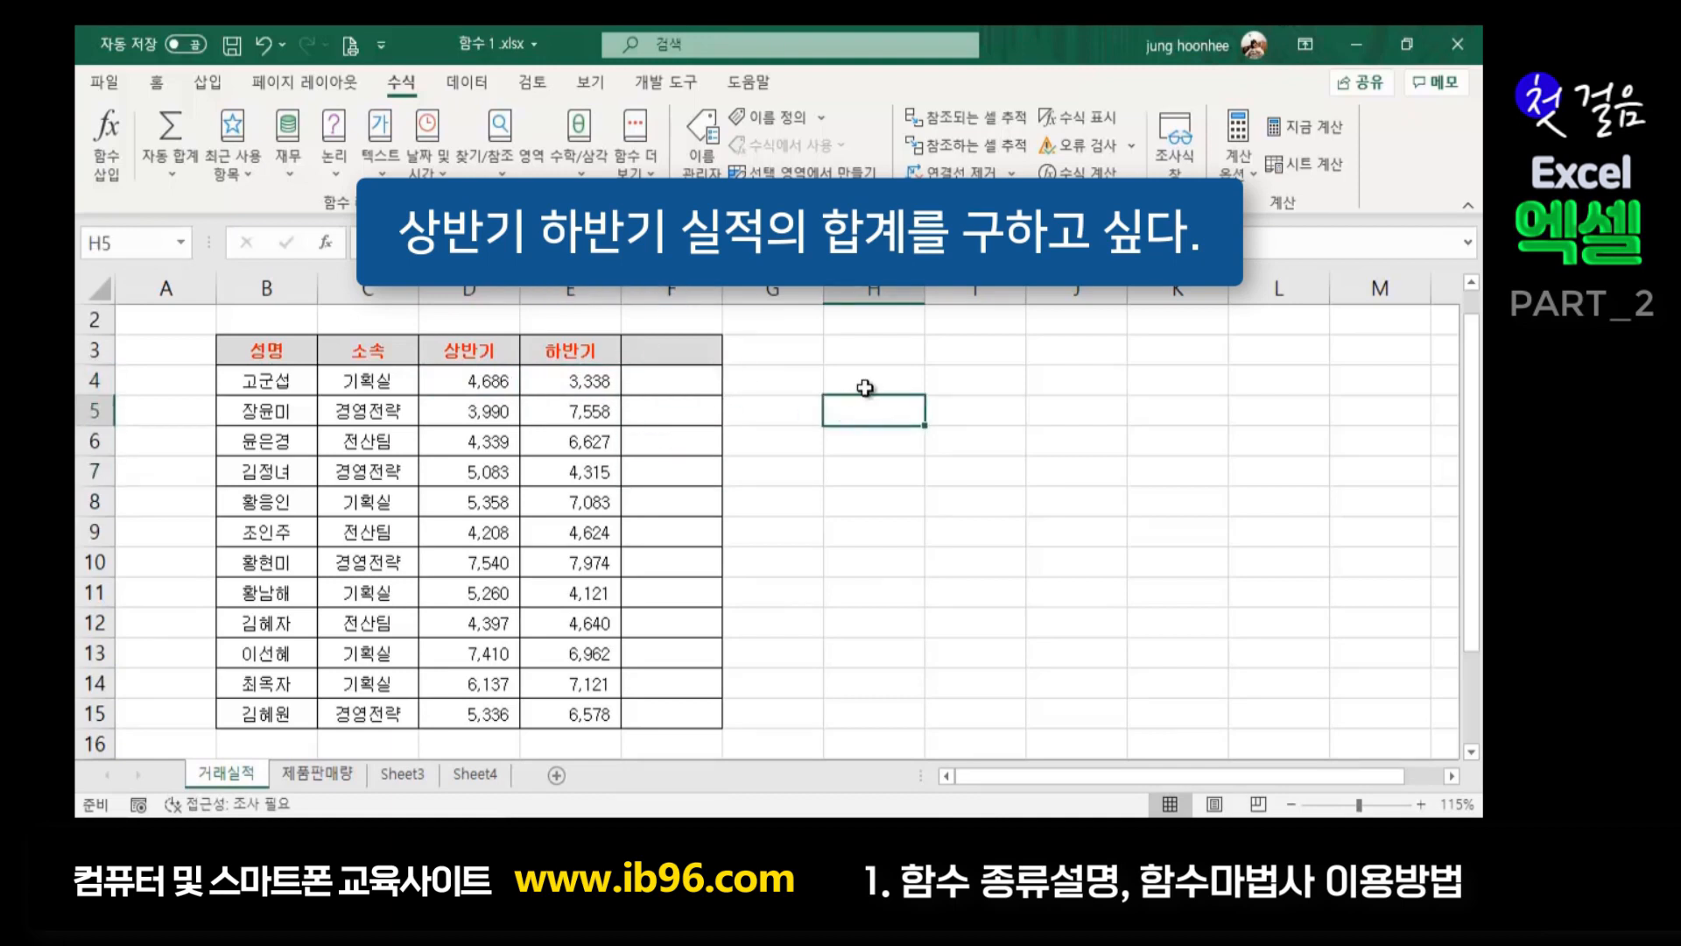
pyautogui.click(686, 387)
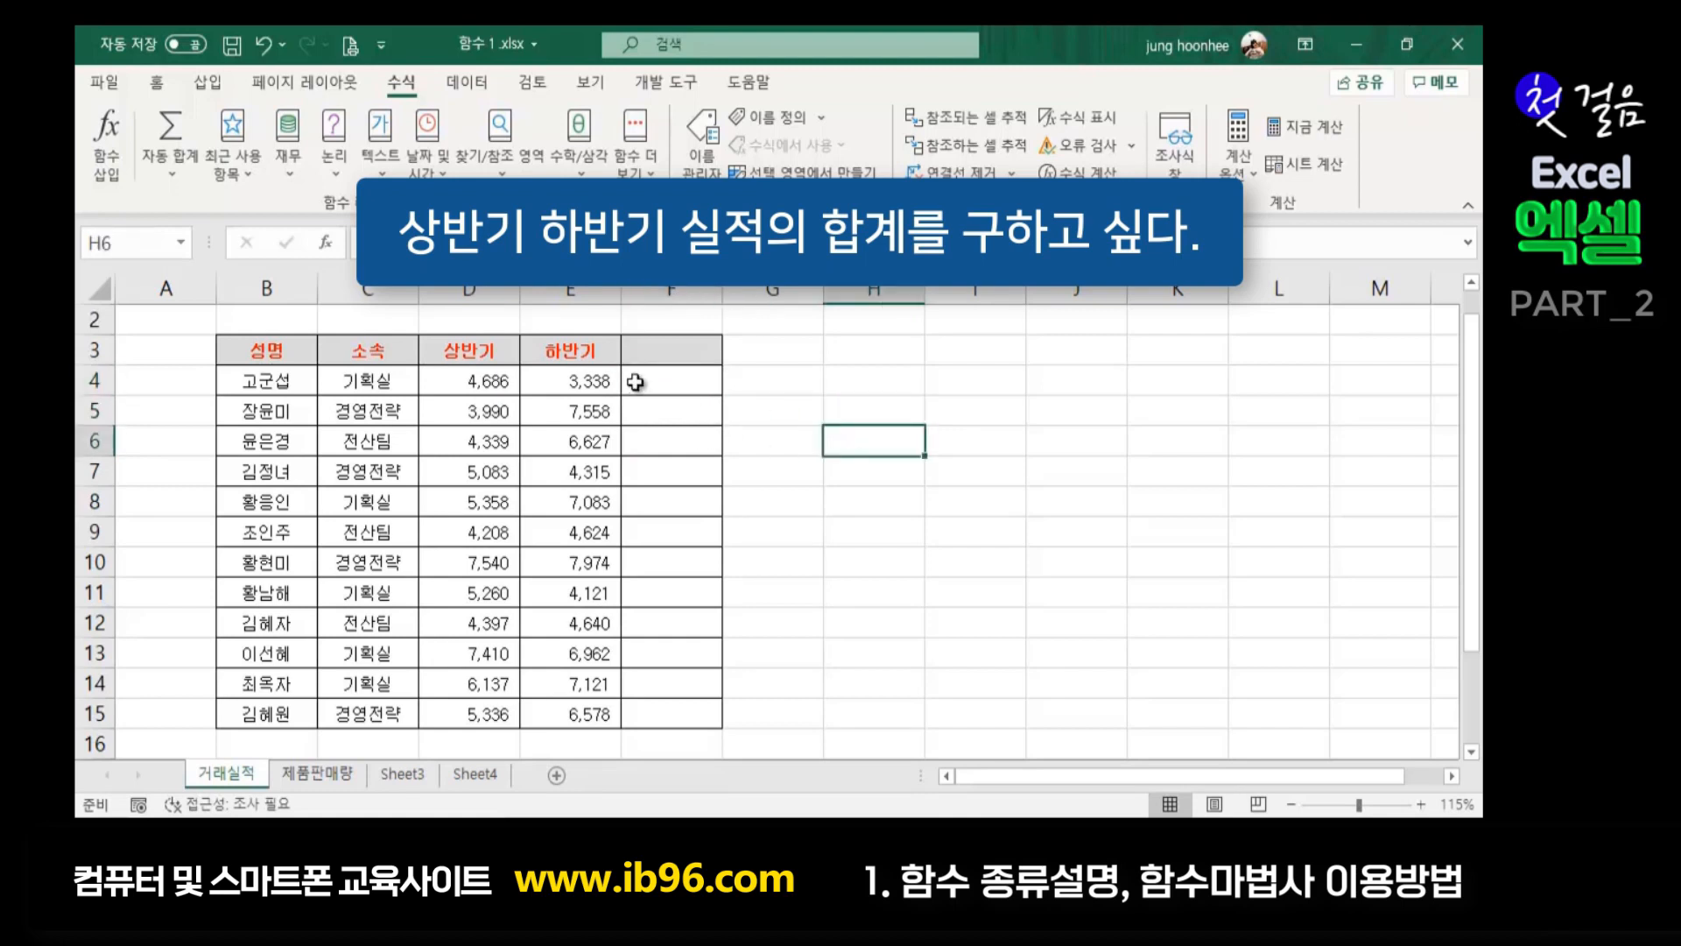
# Try to add the first person's 상반기 and 하반기 figures in F4 with the formula =D4+E4
pyautogui.click(698, 391)
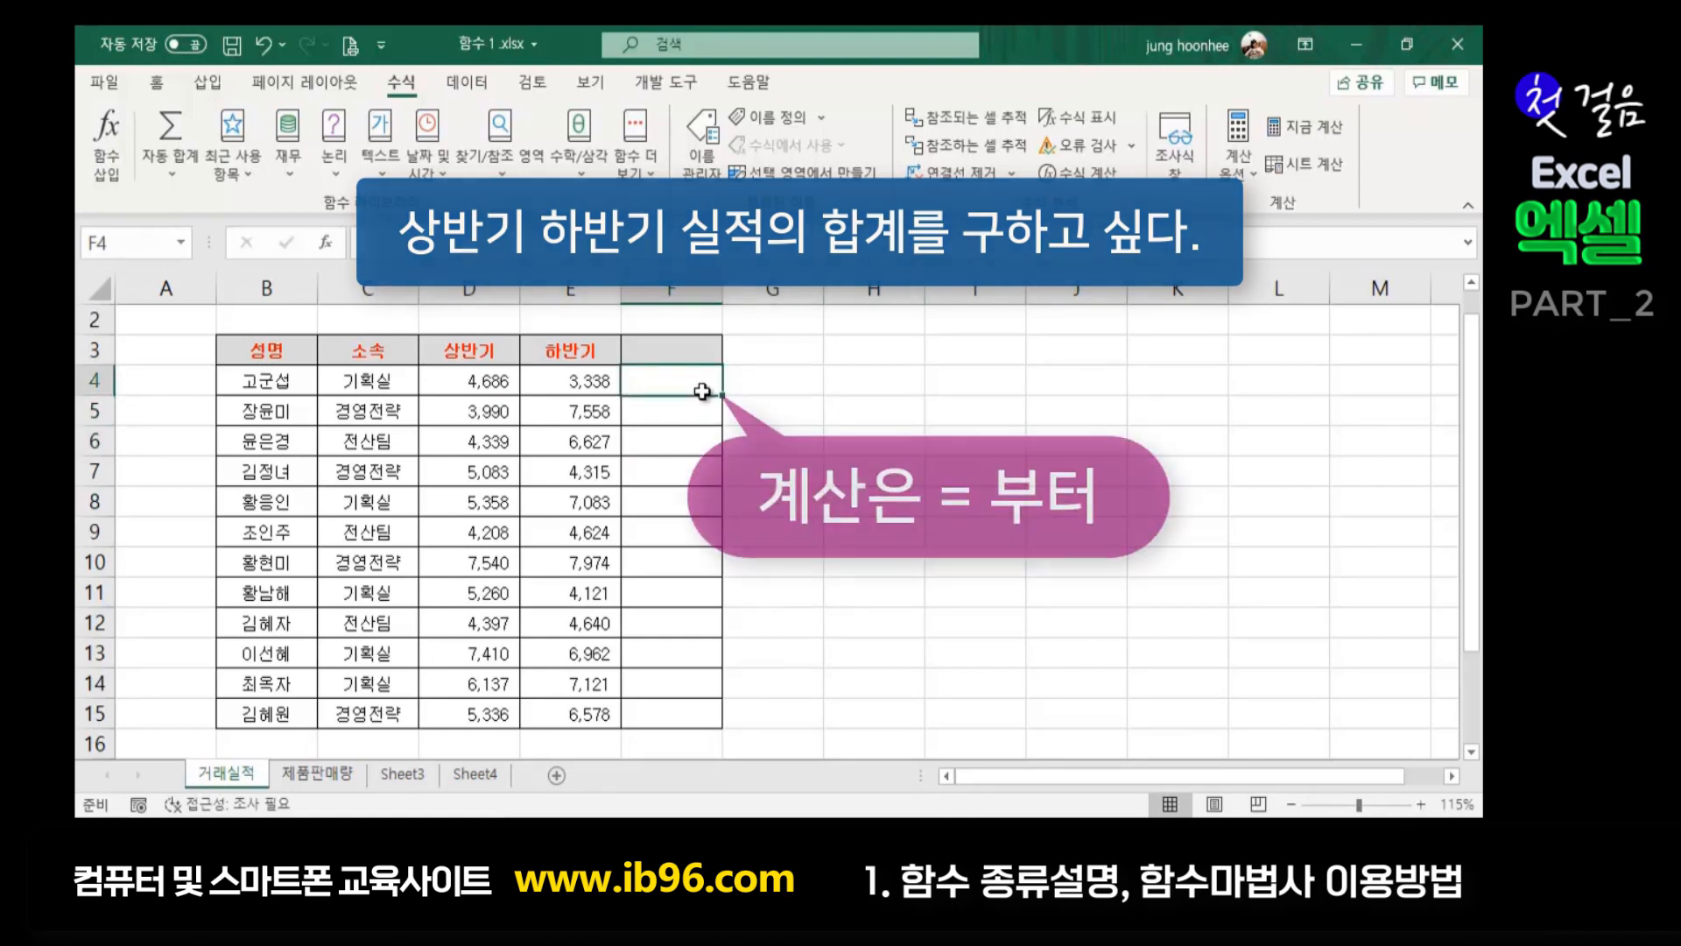
pyautogui.write('=')
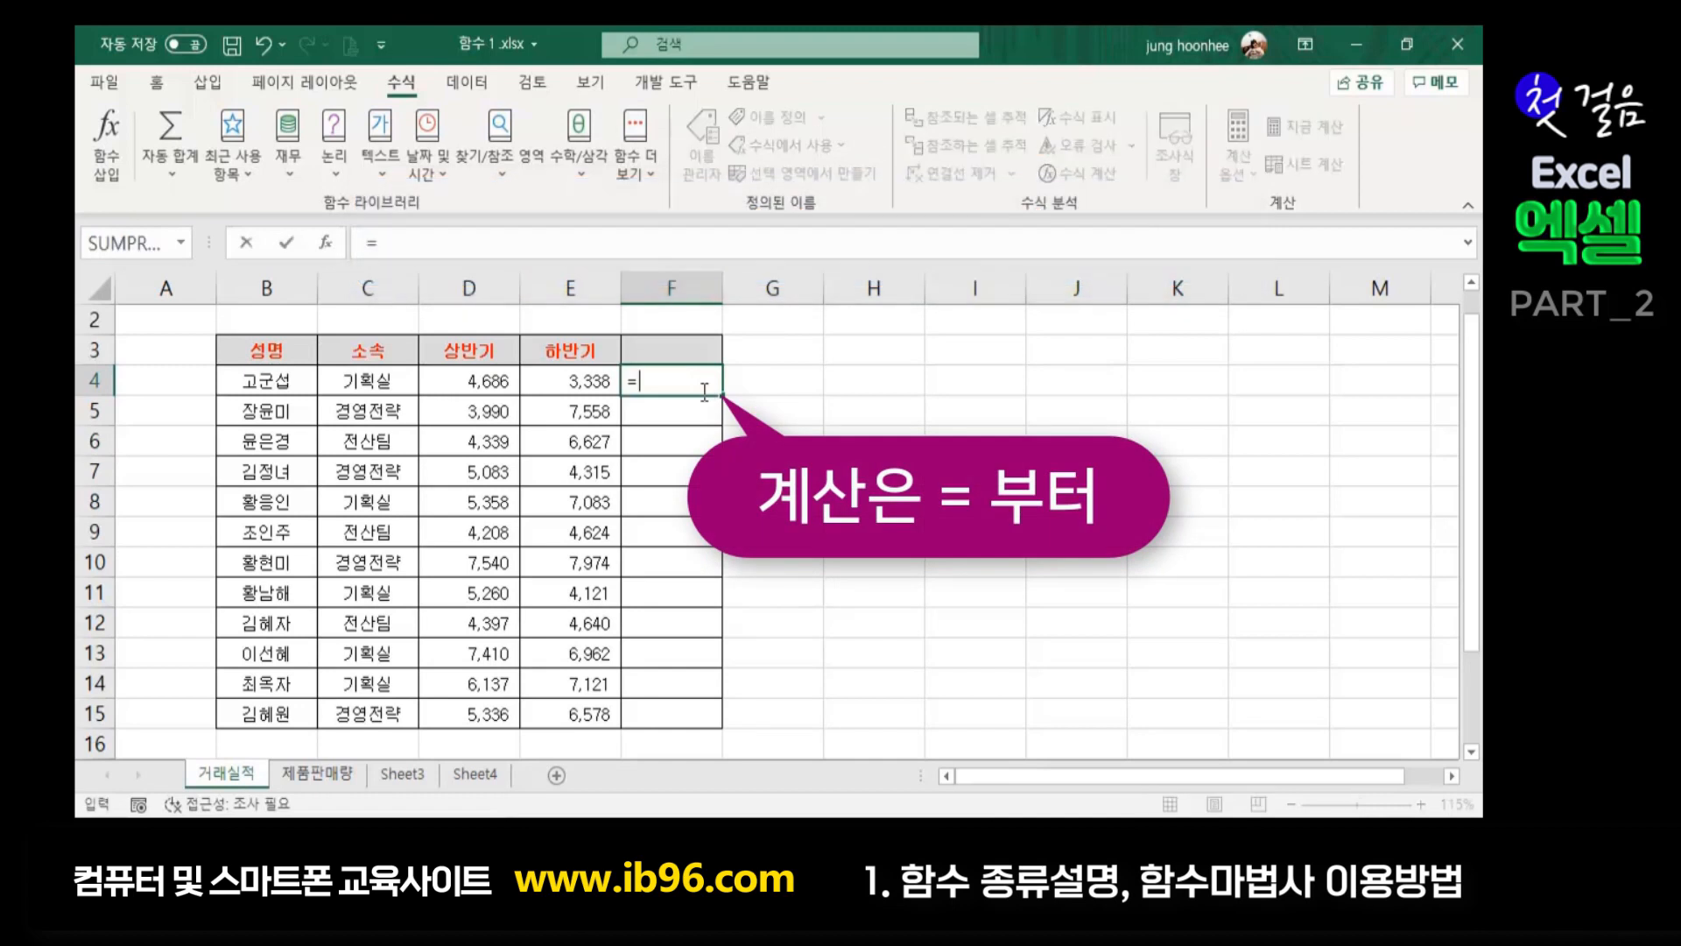
pyautogui.click(476, 382)
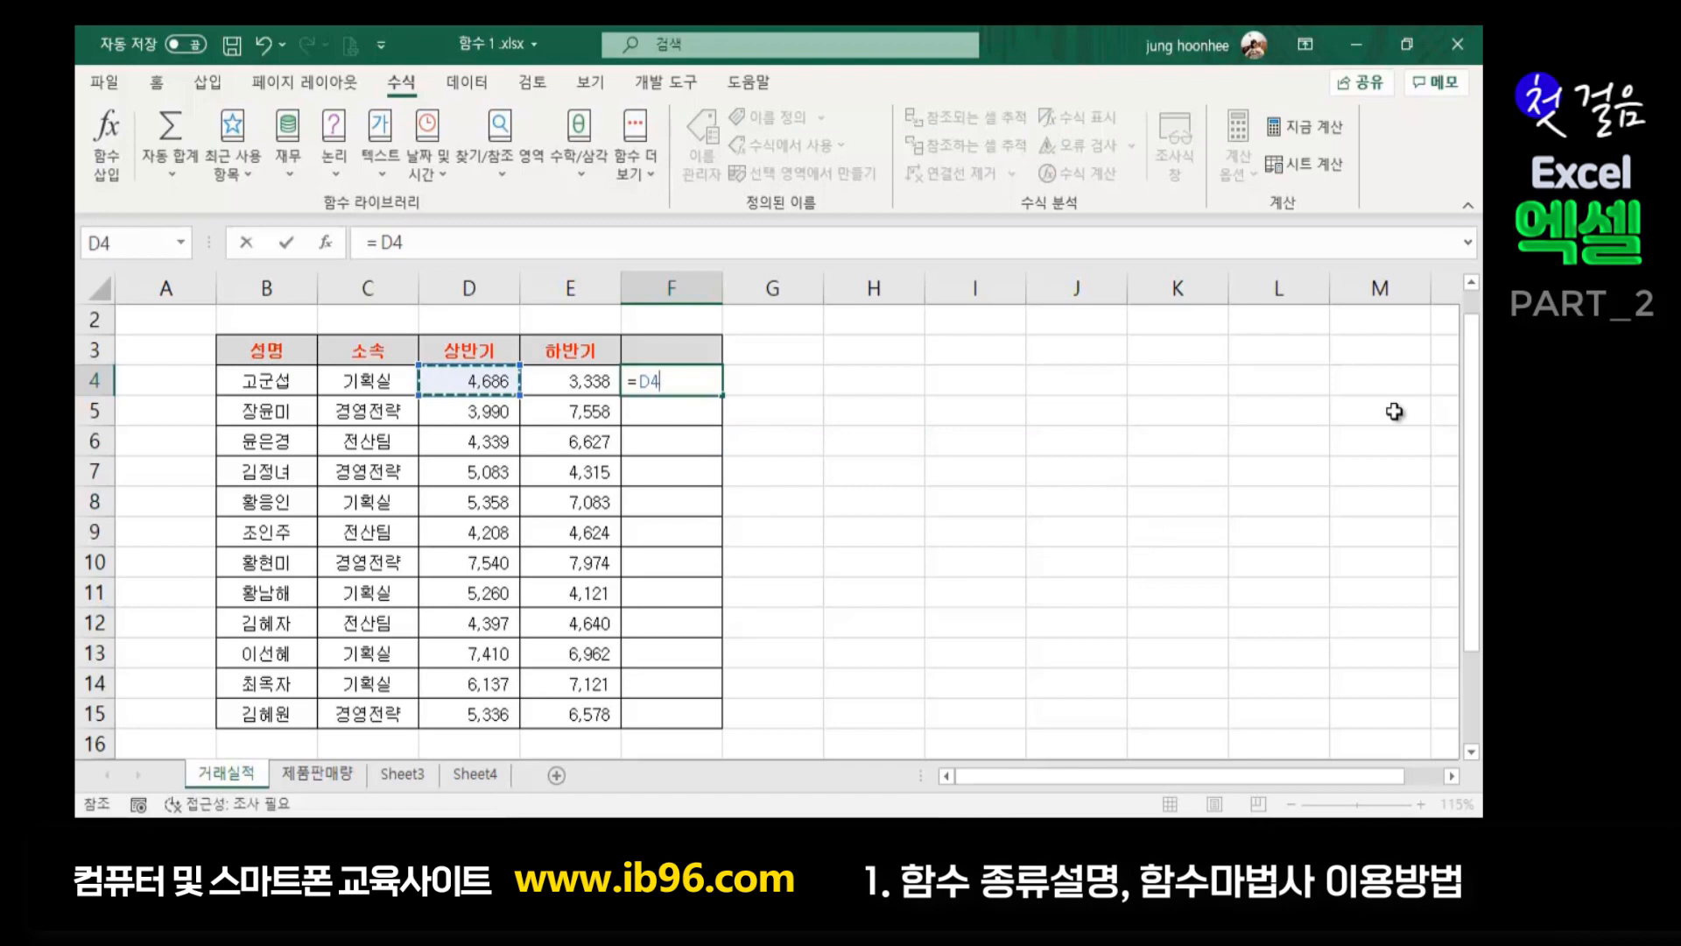
pyautogui.write('+')
pyautogui.click(583, 380)
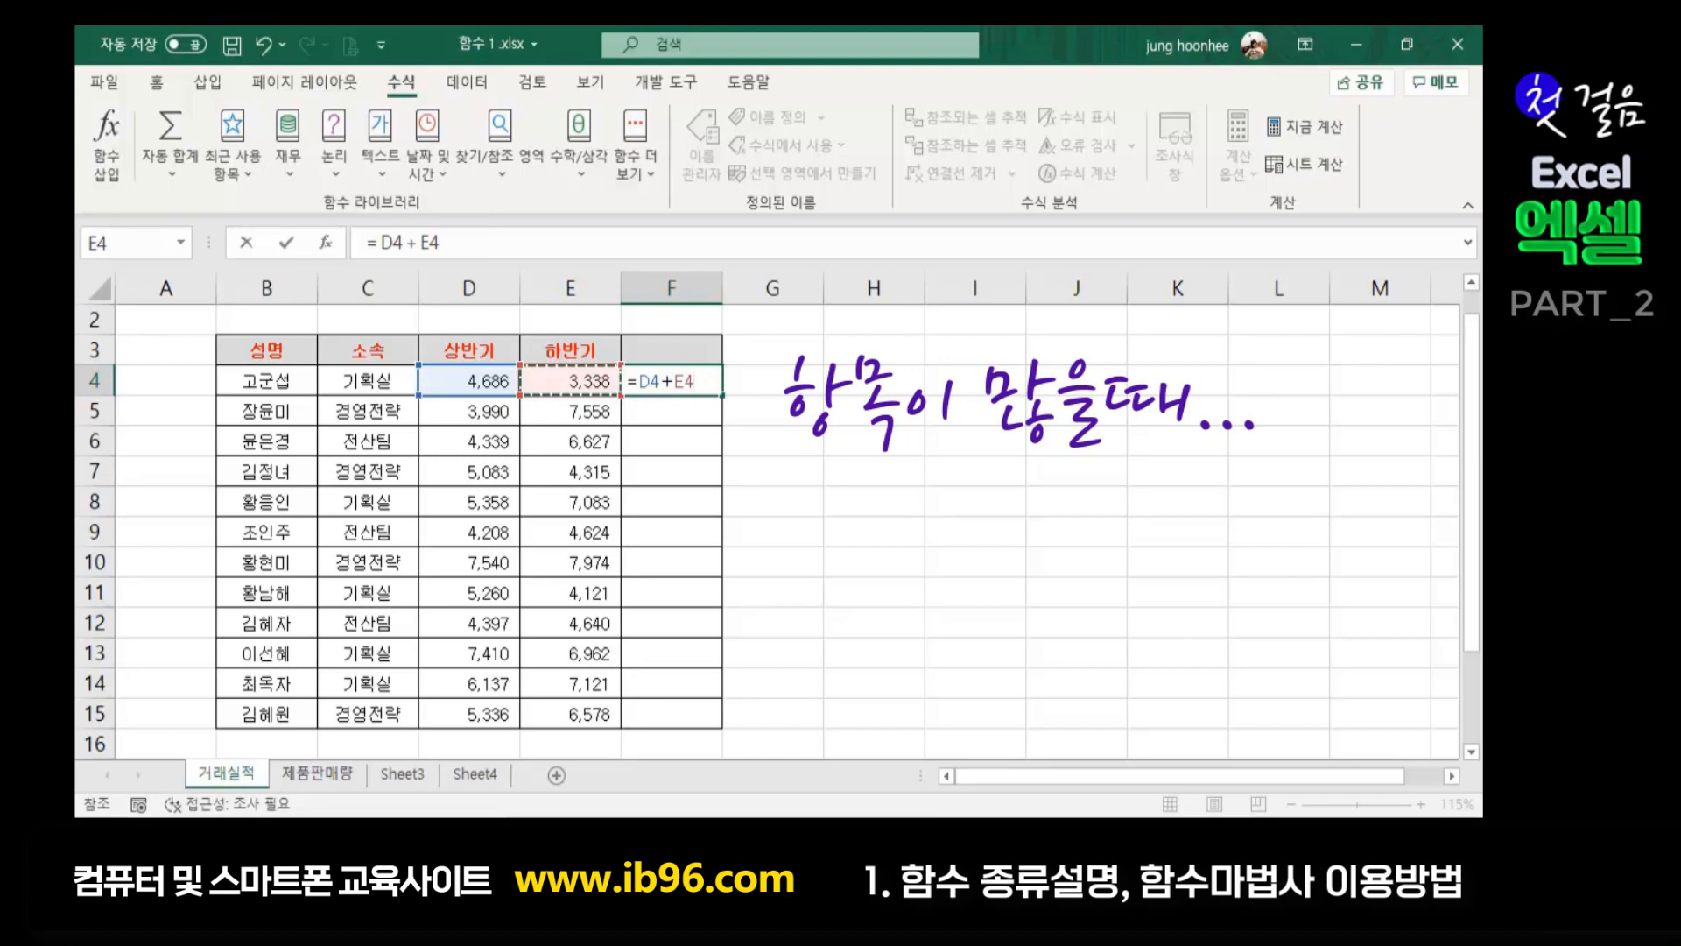
# Erase the unfinished addition formula from F4 and leave the cell empty
pyautogui.press('BackSpace')
pyautogui.press('BackSpace')
pyautogui.press('BackSpace')
pyautogui.press('BackSpace')
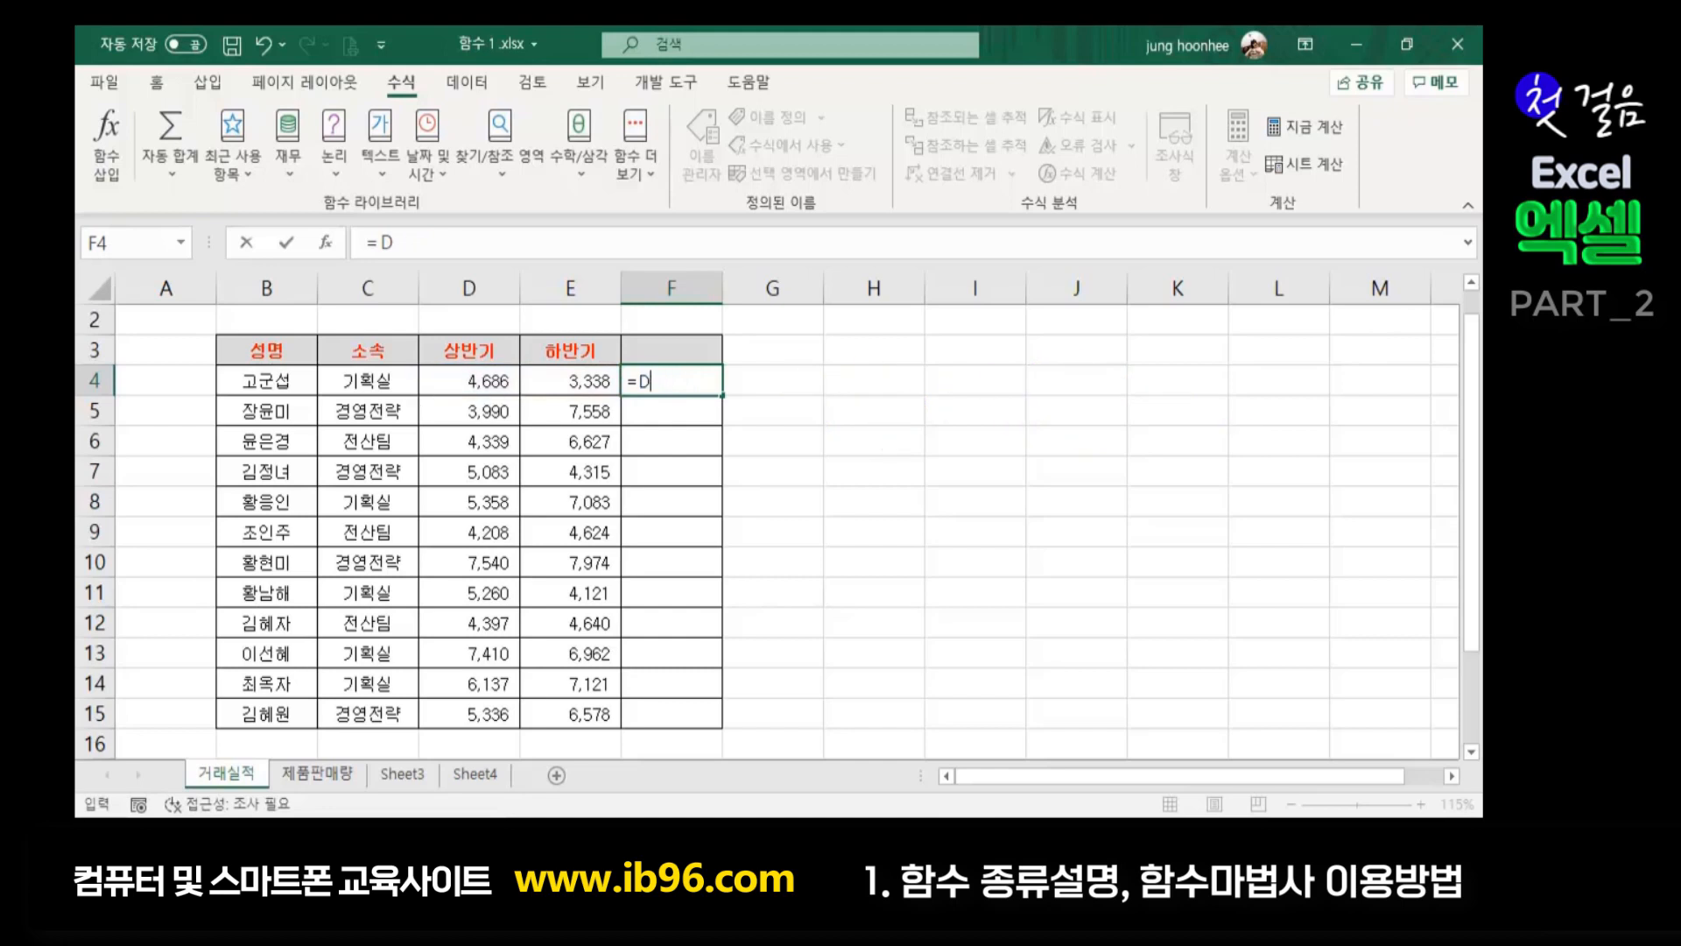
pyautogui.press('BackSpace')
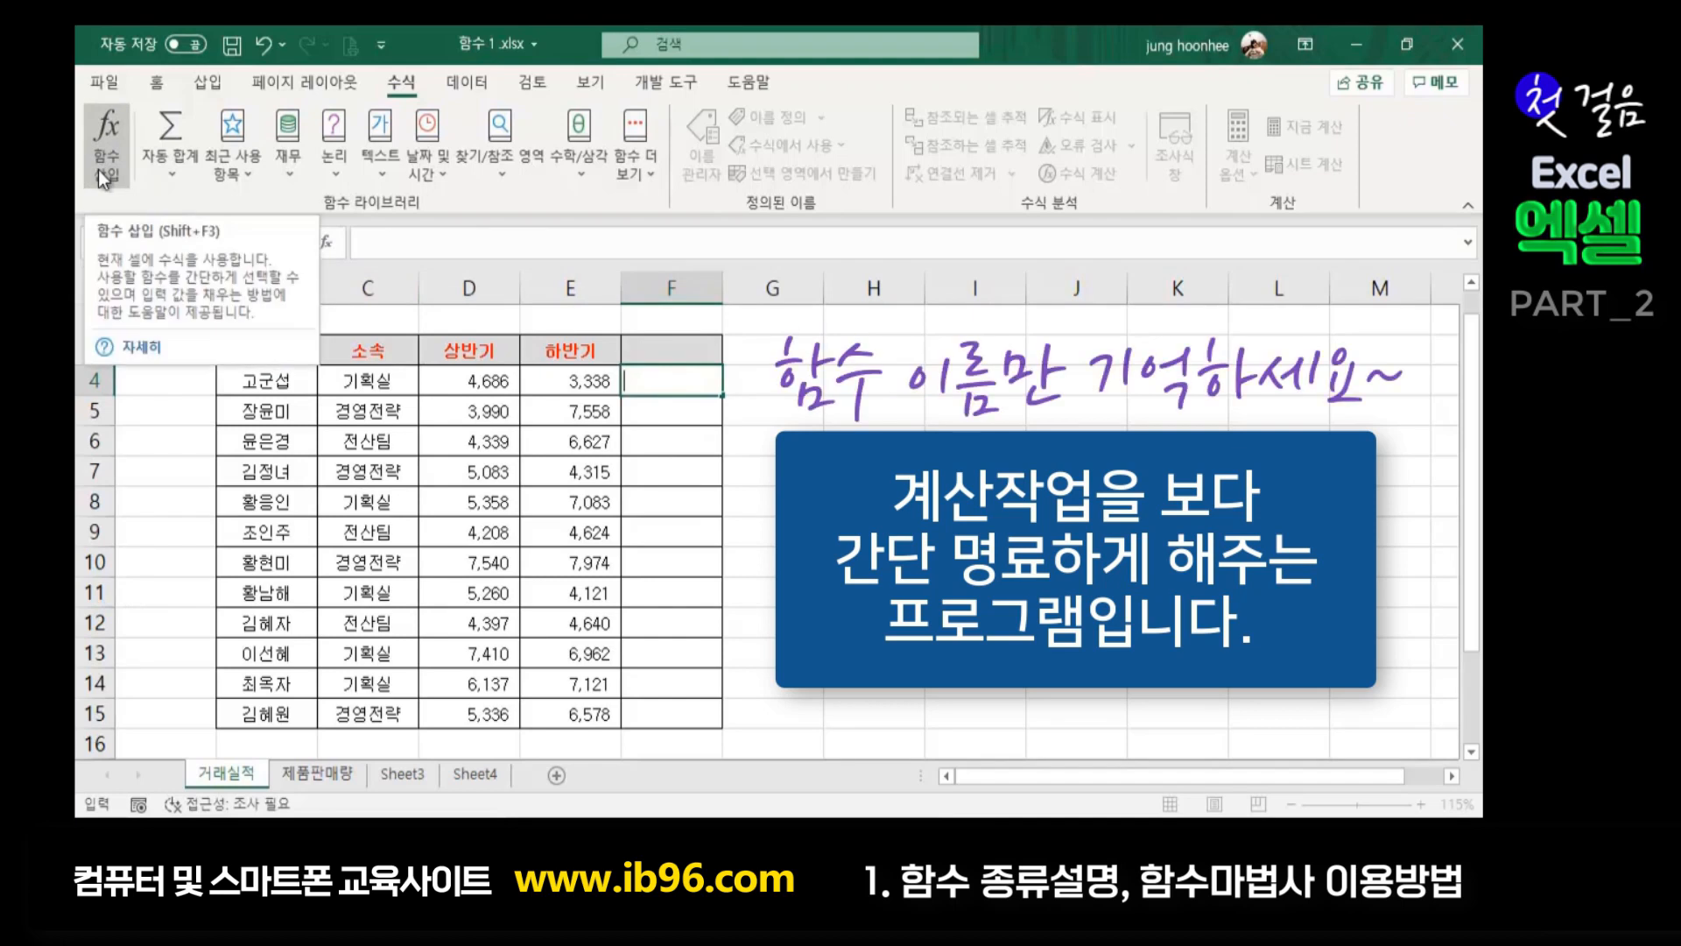
pyautogui.click(975, 444)
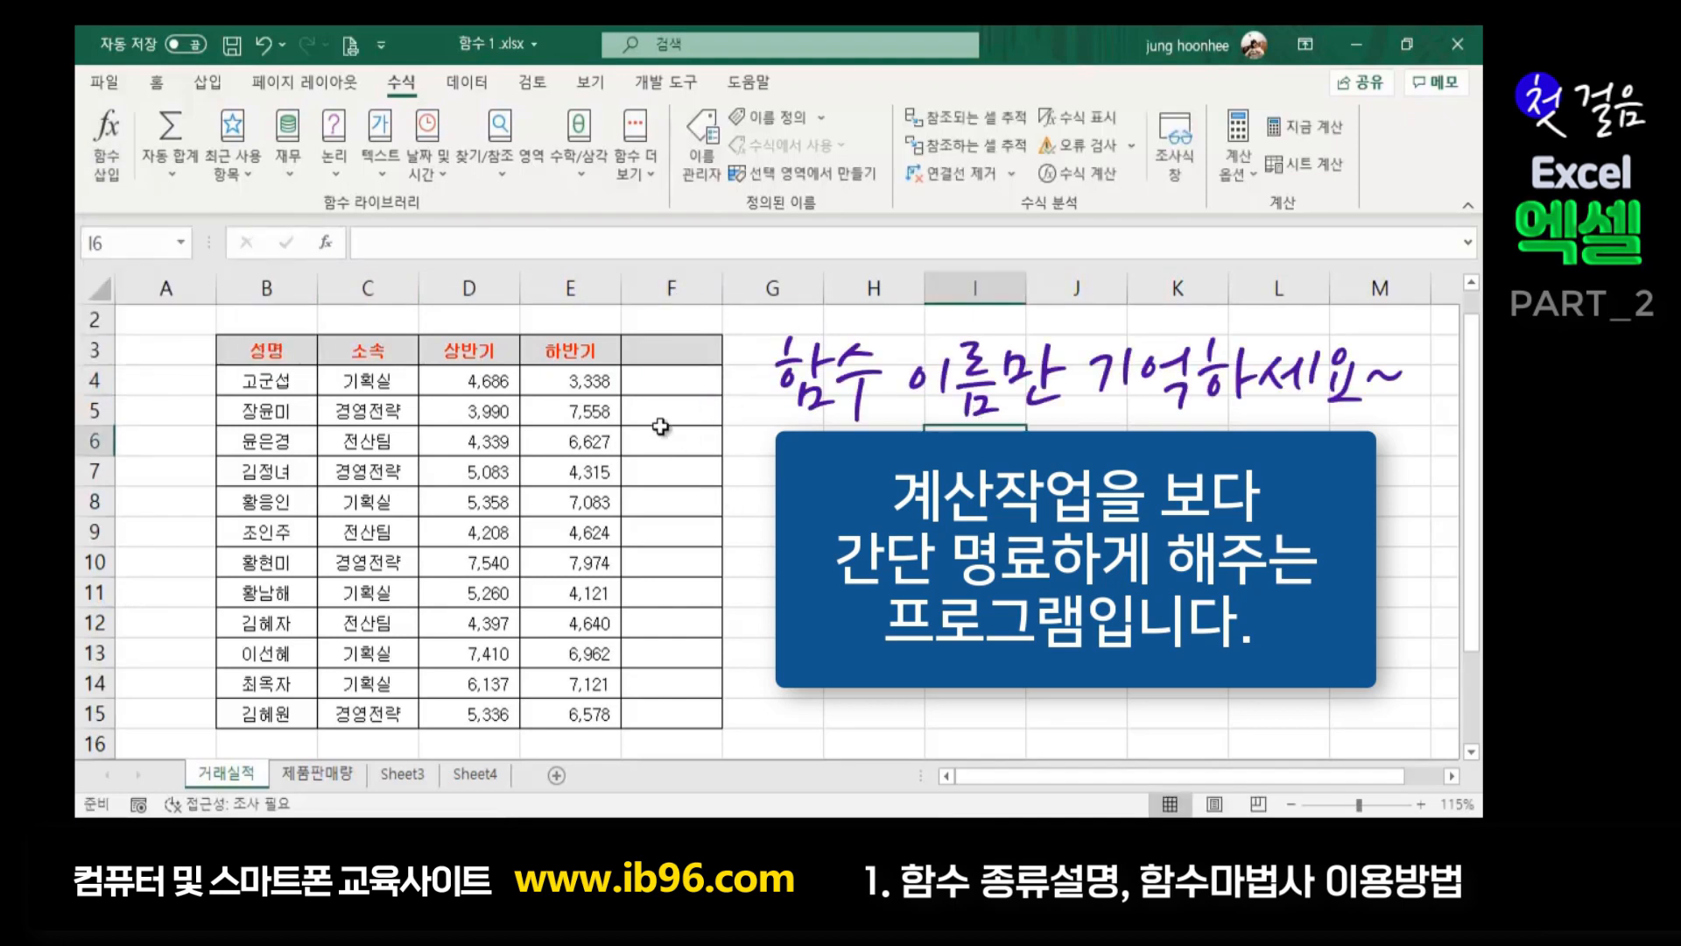
pyautogui.moveTo(445, 382); pyautogui.dragTo(595, 382)
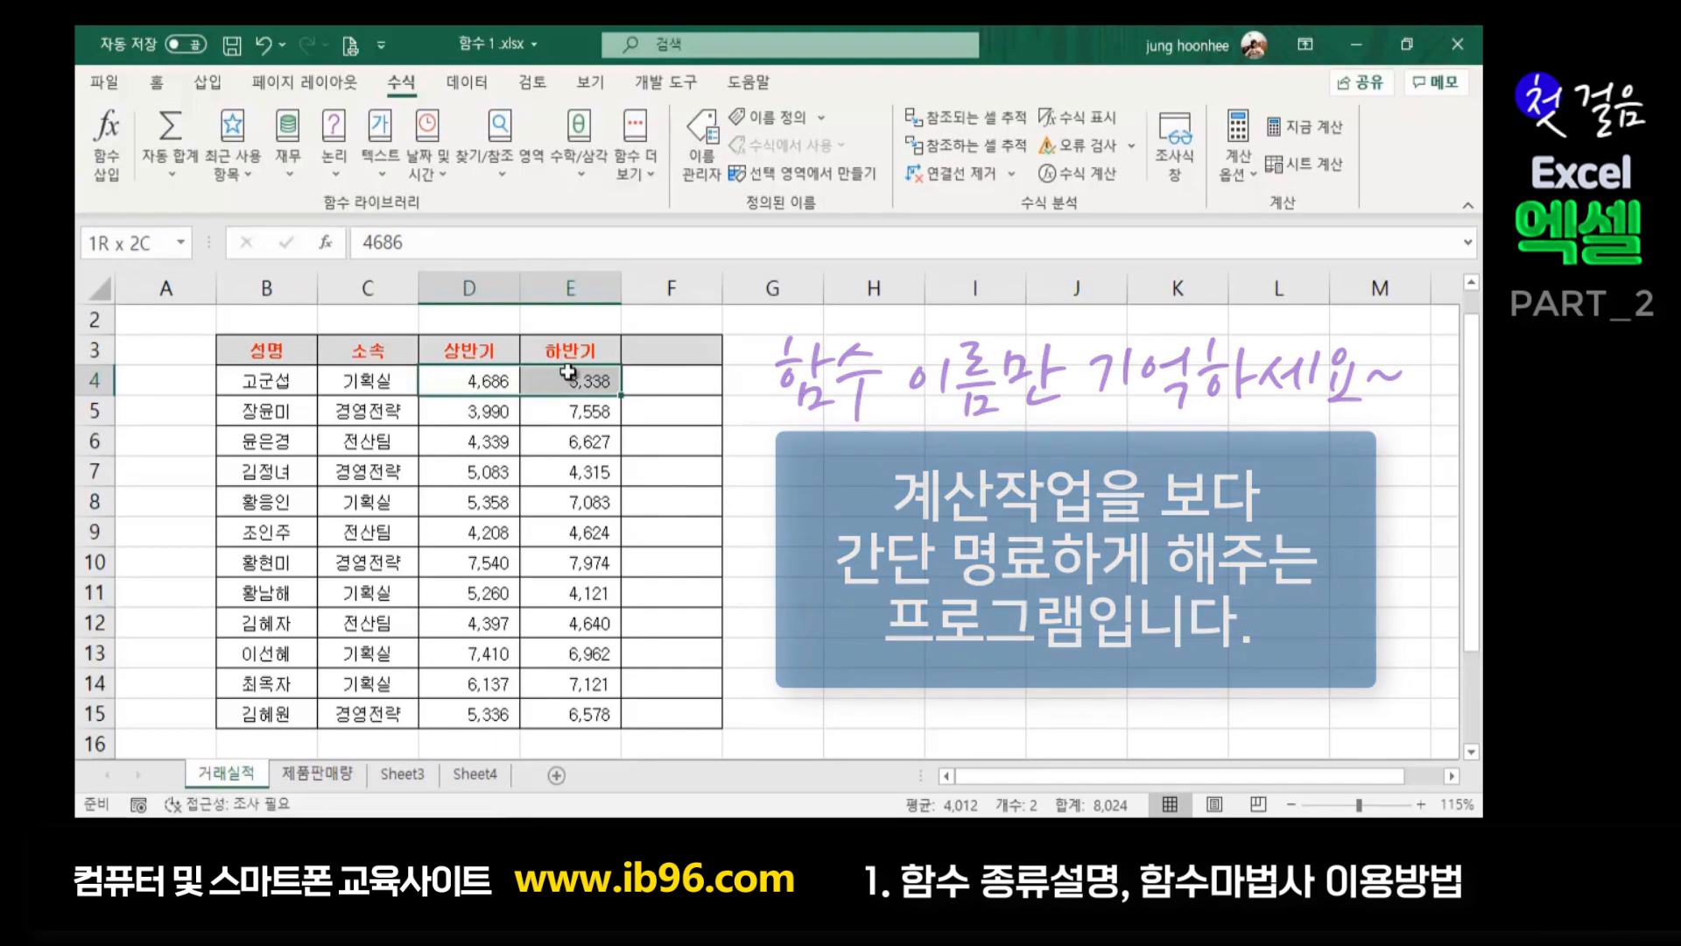
pyautogui.click(689, 379)
pyautogui.click(1079, 508)
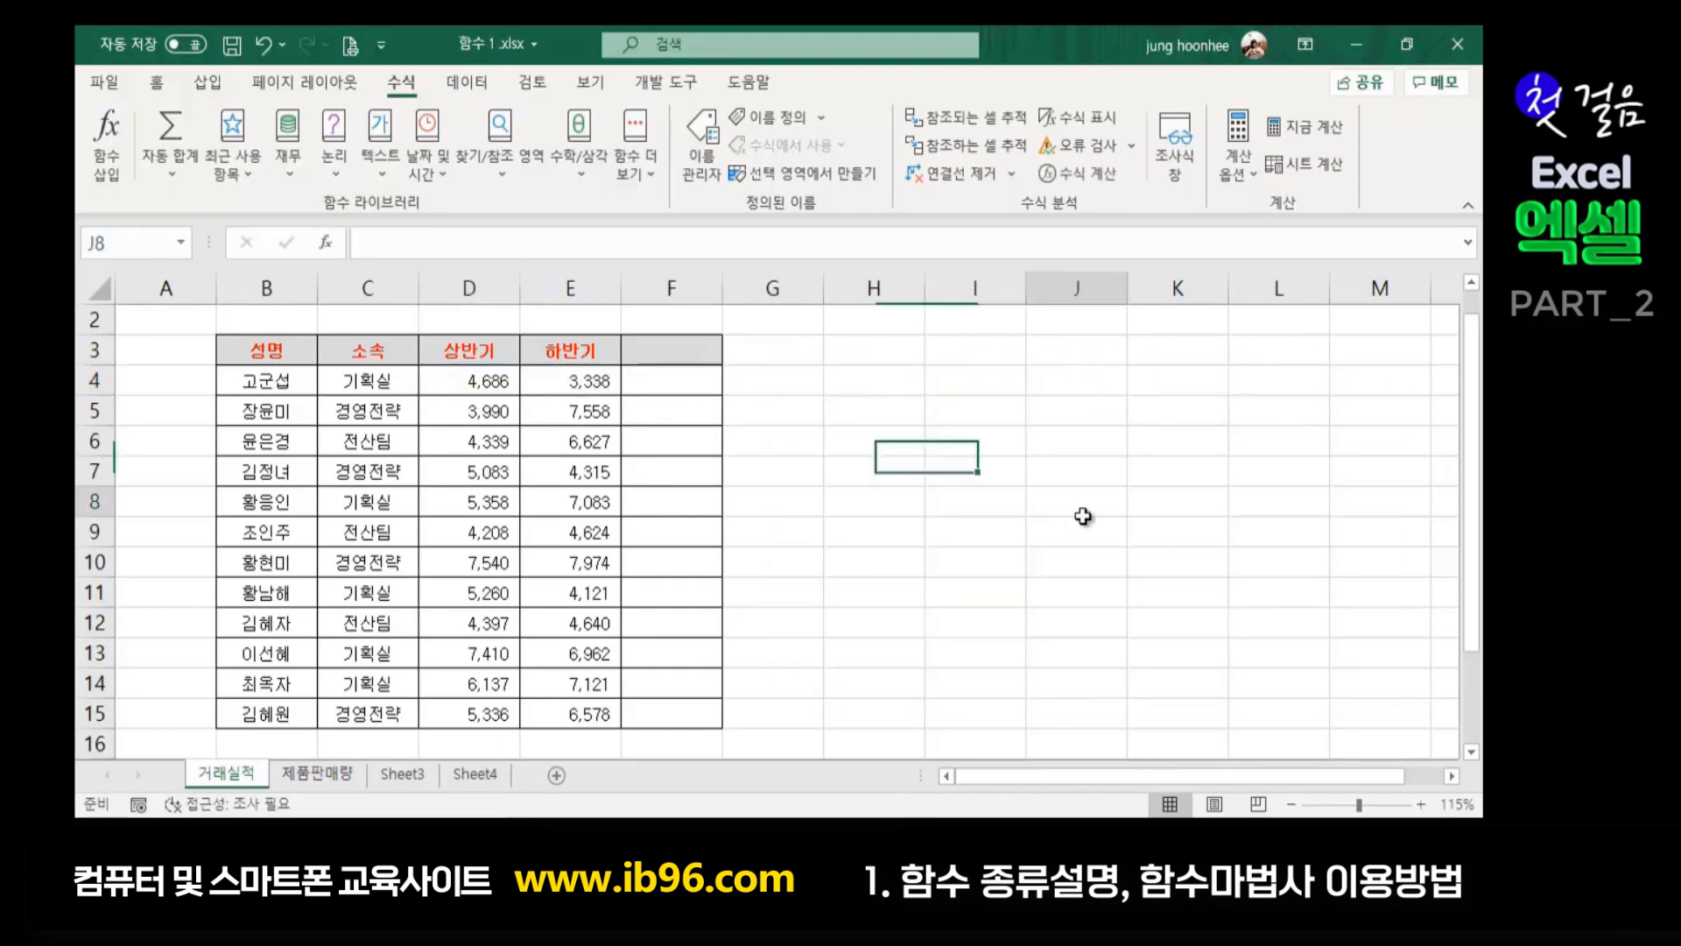
# Examine the AutoSum function choices available for cell F4, without applying one
pyautogui.click(671, 382)
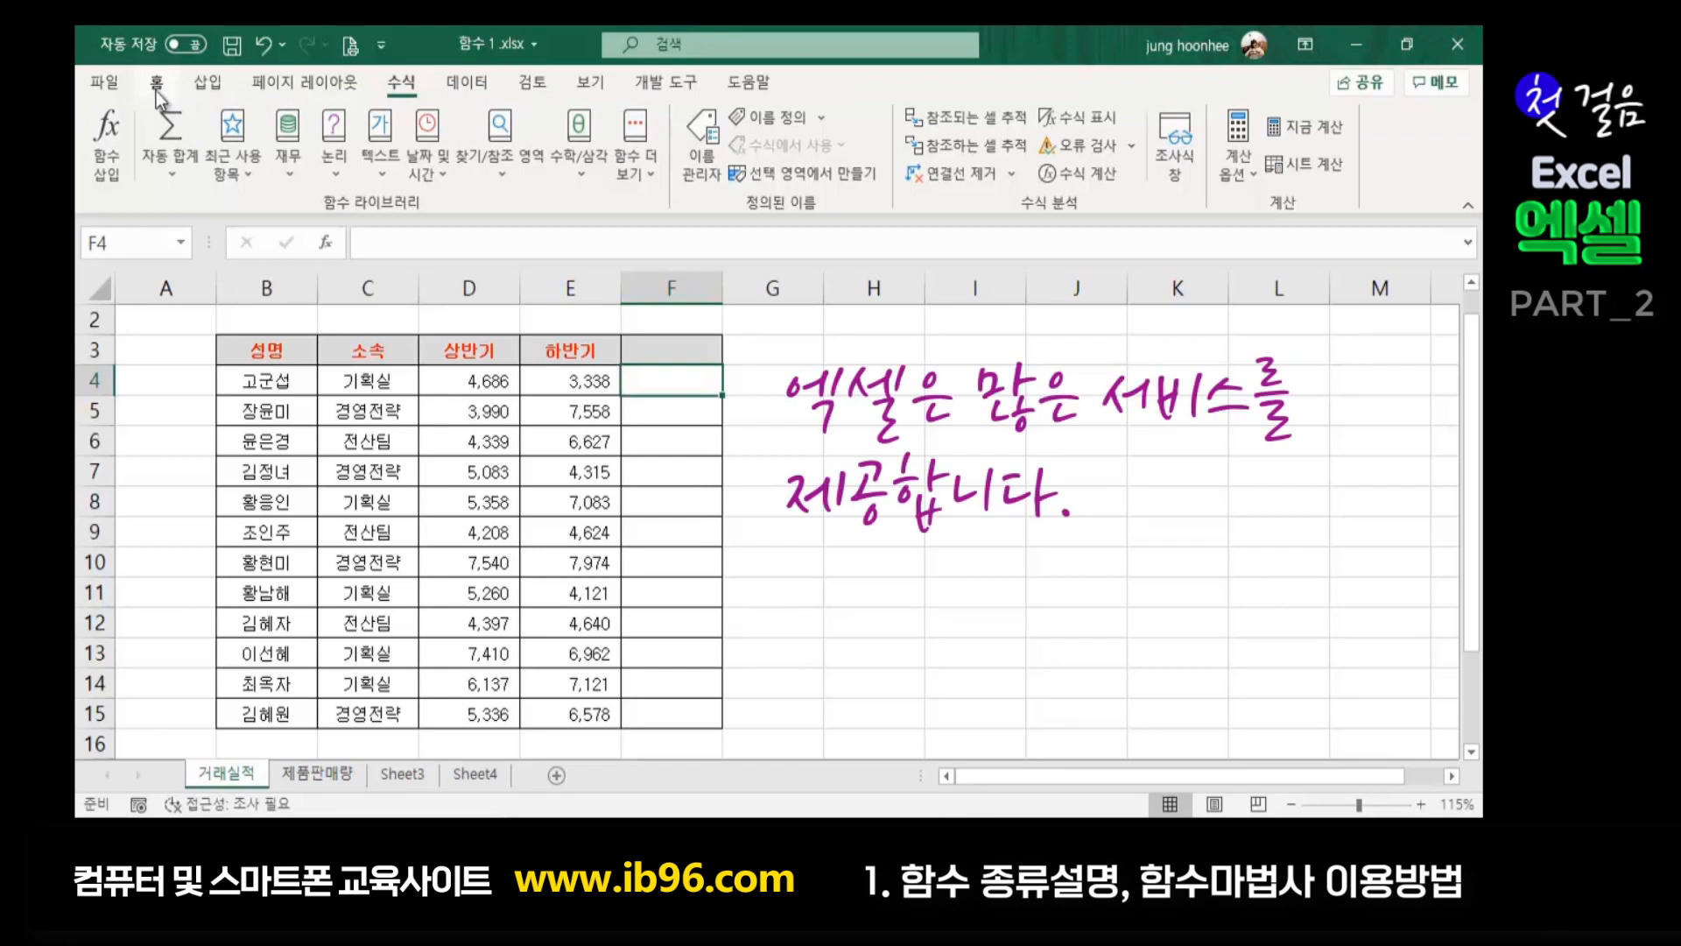
pyautogui.click(157, 85)
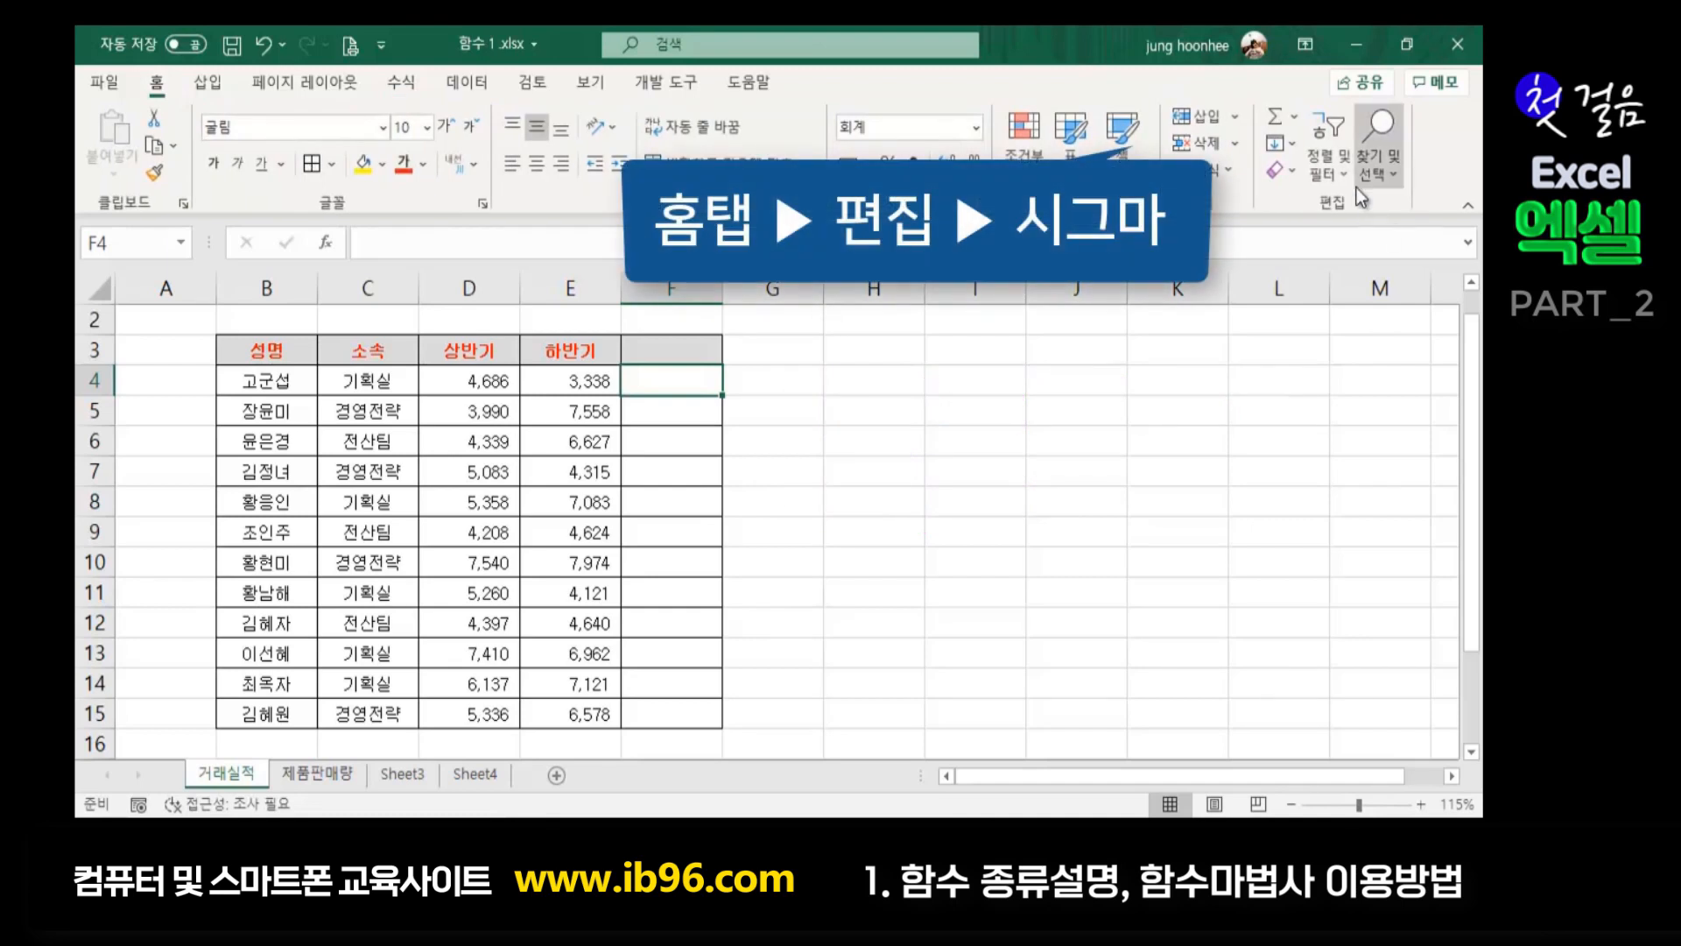
pyautogui.click(1295, 118)
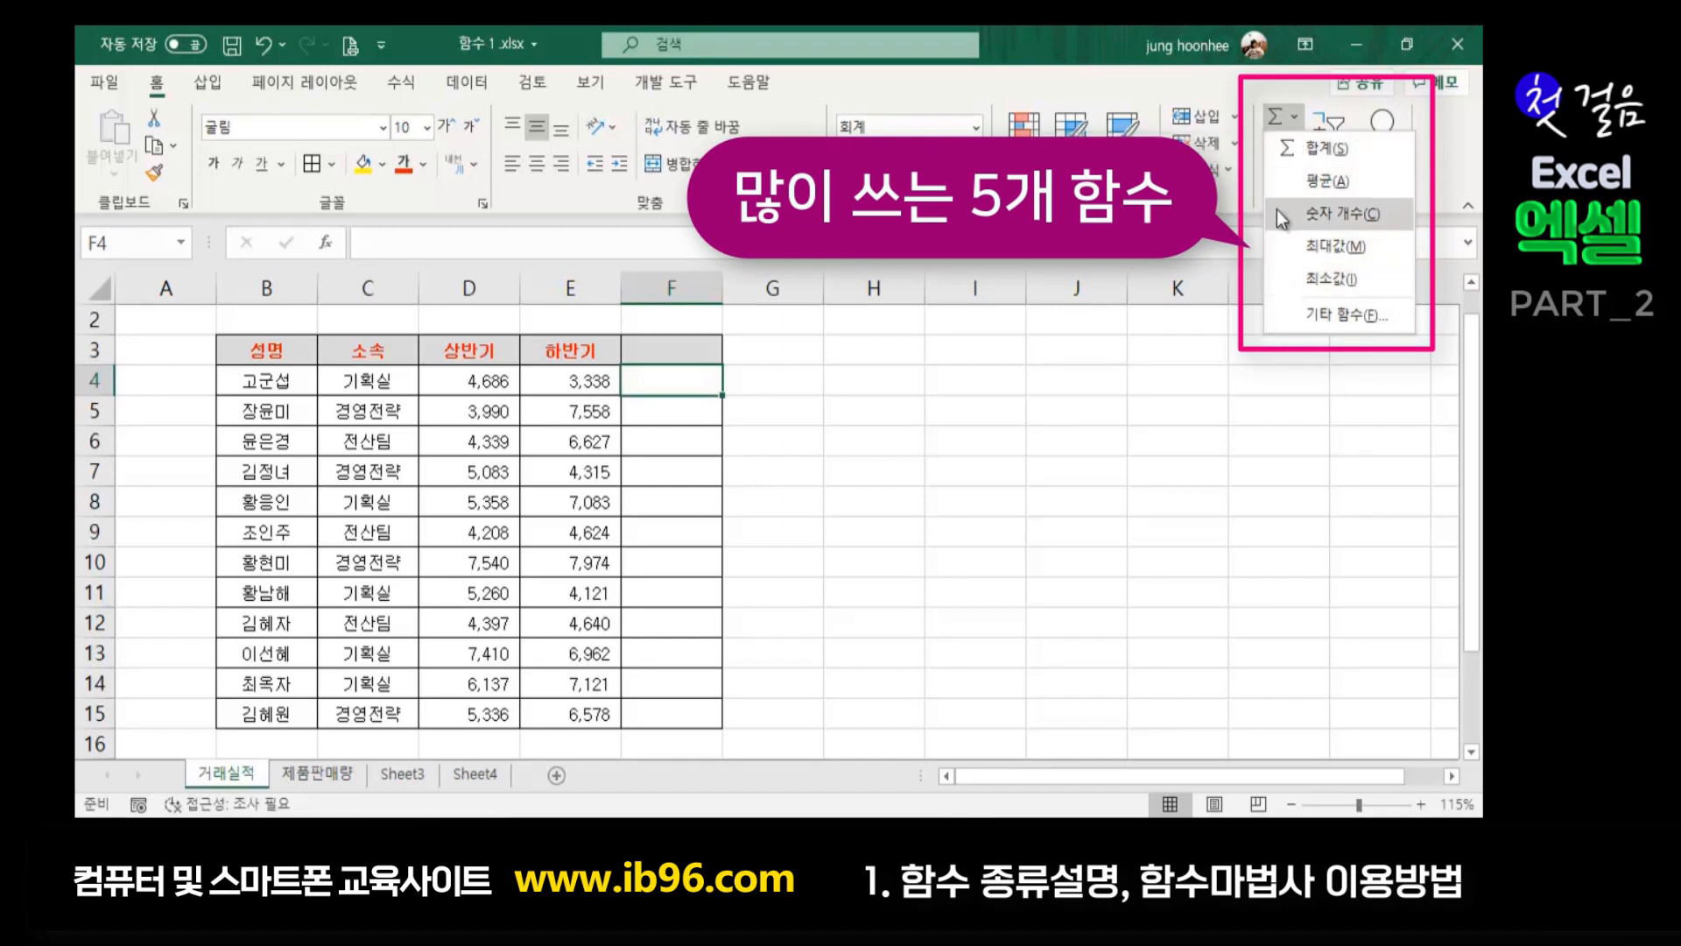
pyautogui.click(1053, 434)
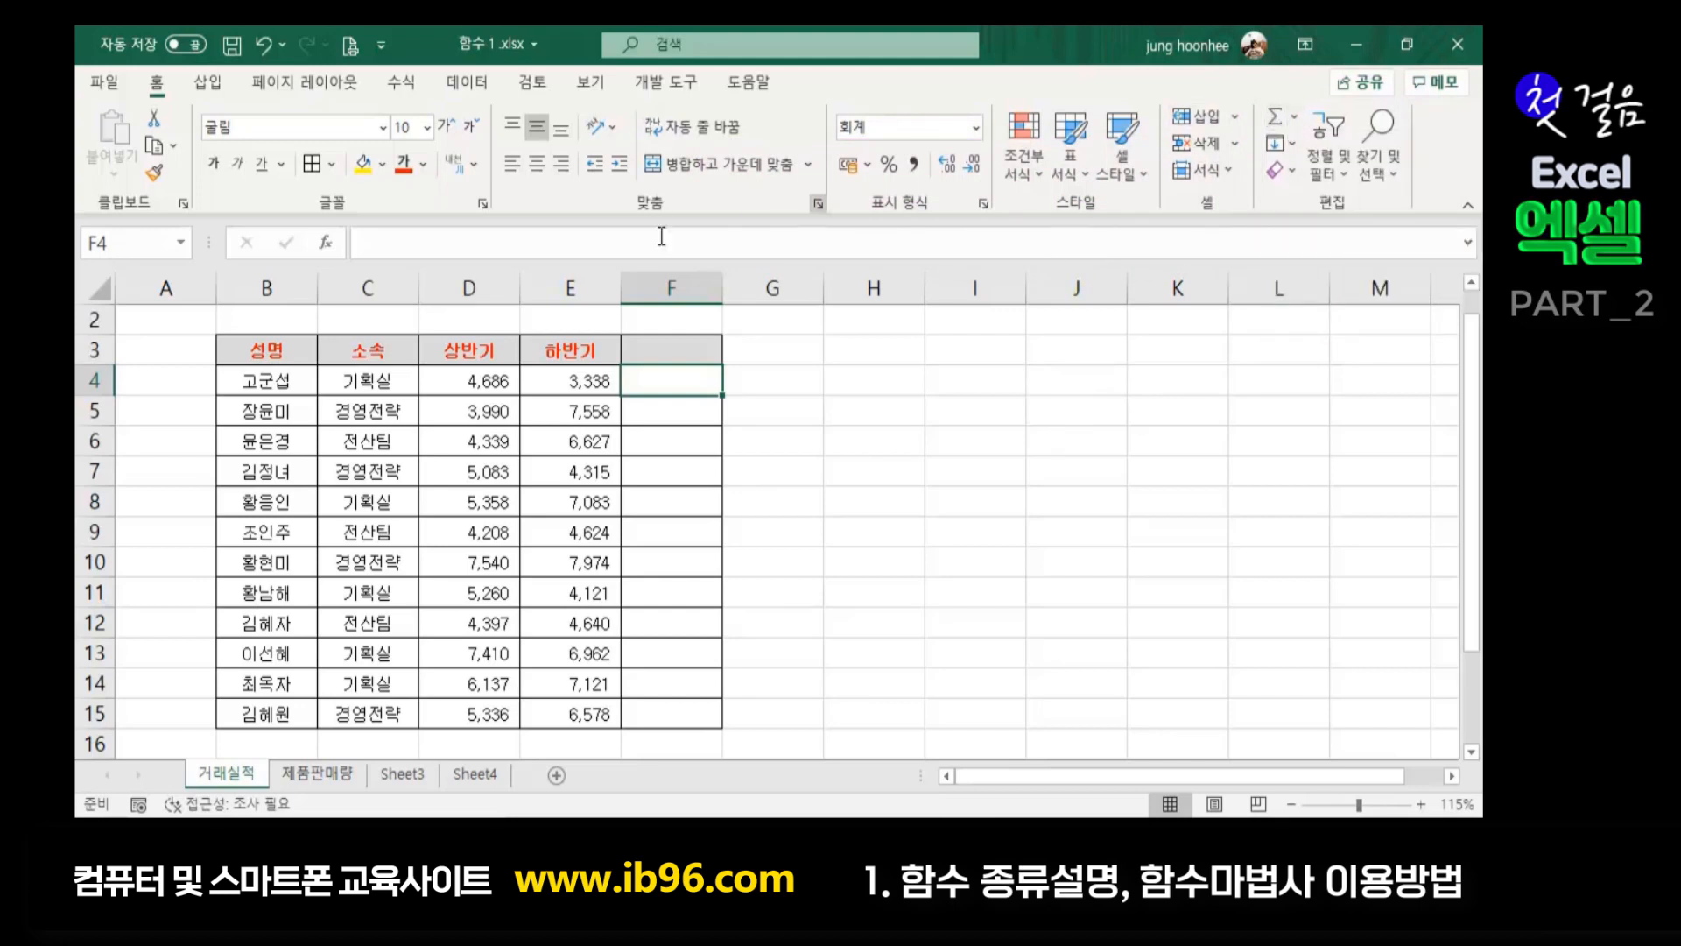
# Examine the function library's financial, logical, text, date and time, lookup and reference, and math categories
pyautogui.click(393, 85)
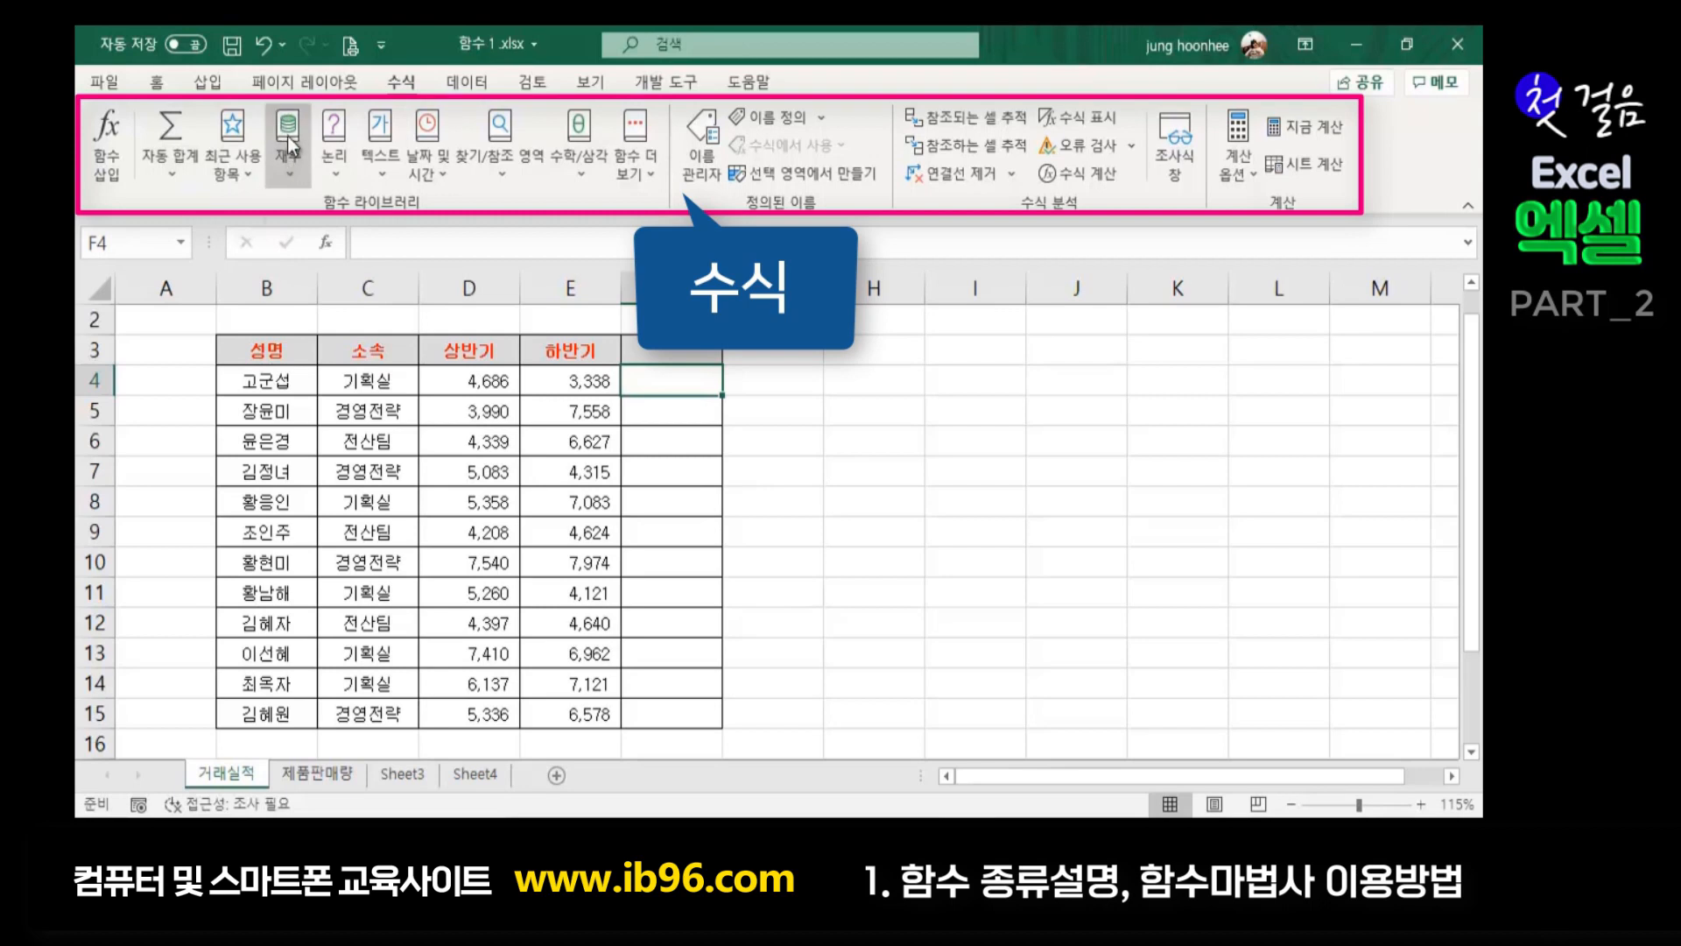
pyautogui.click(289, 176)
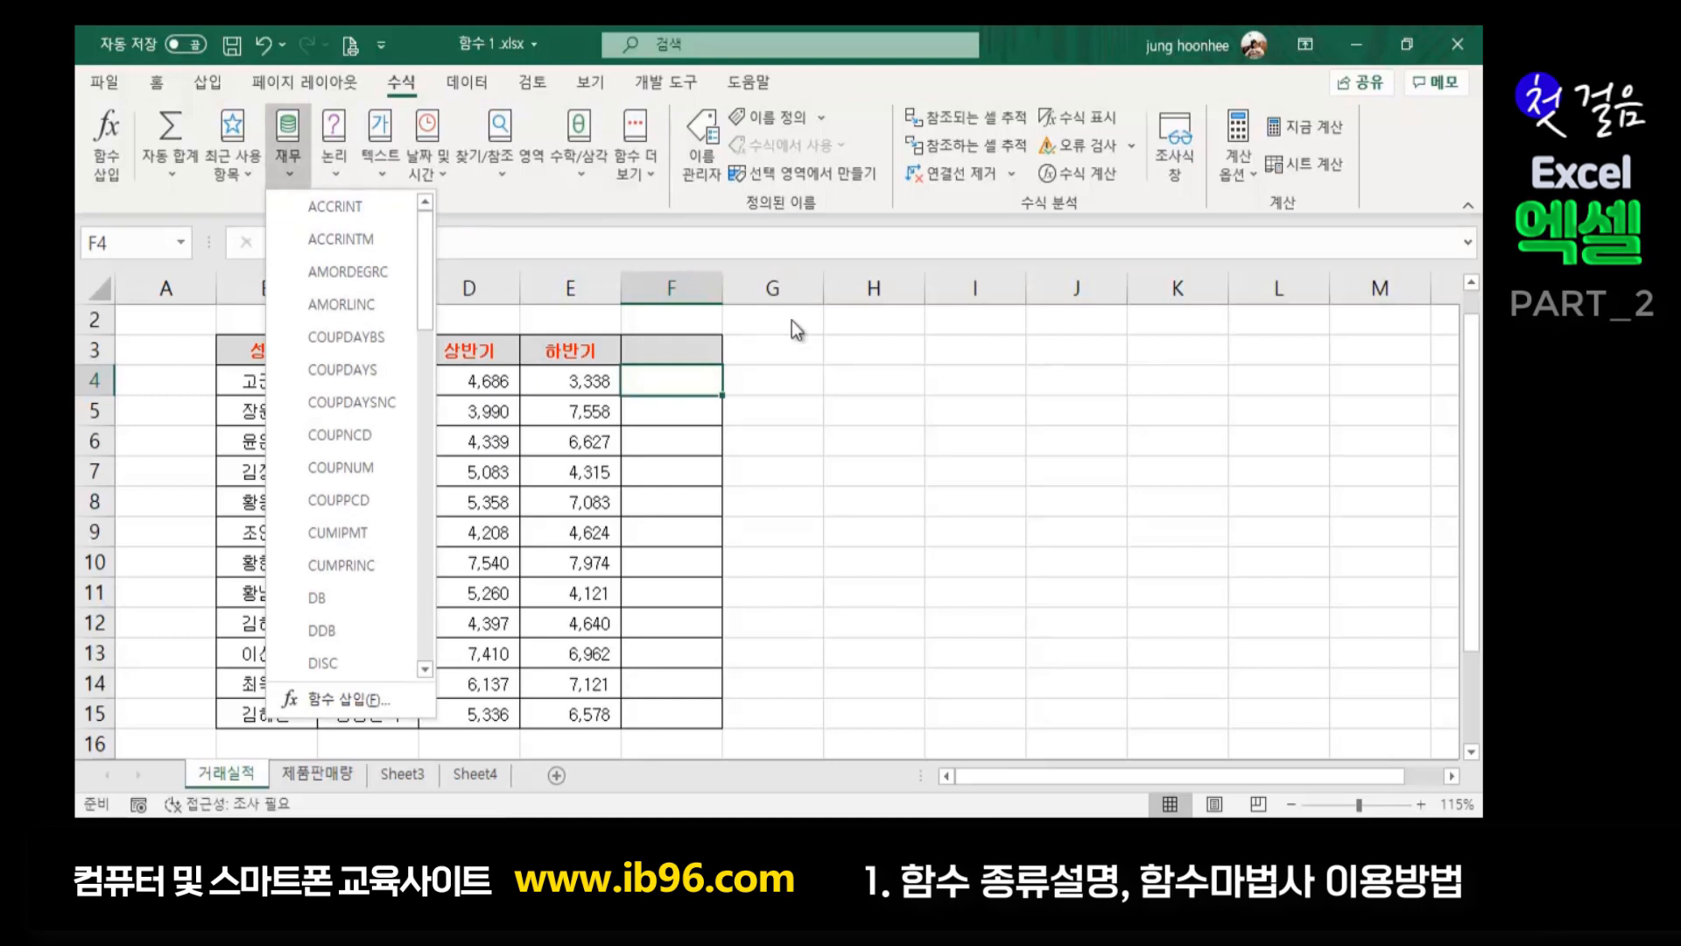
pyautogui.click(980, 445)
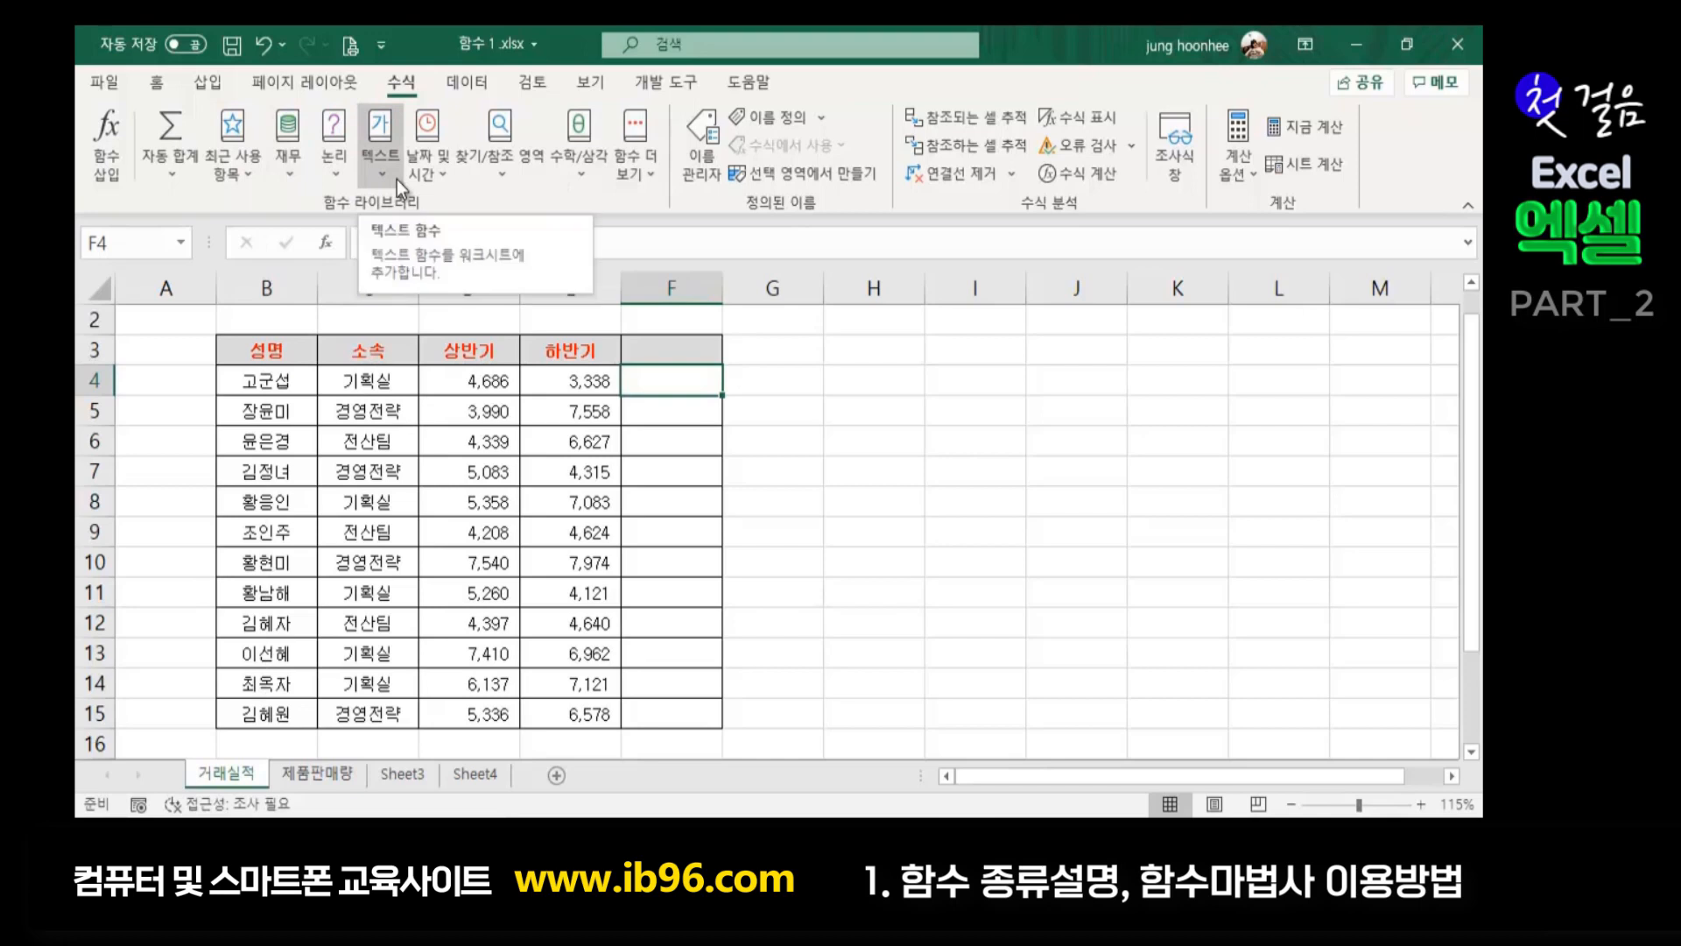
pyautogui.click(333, 170)
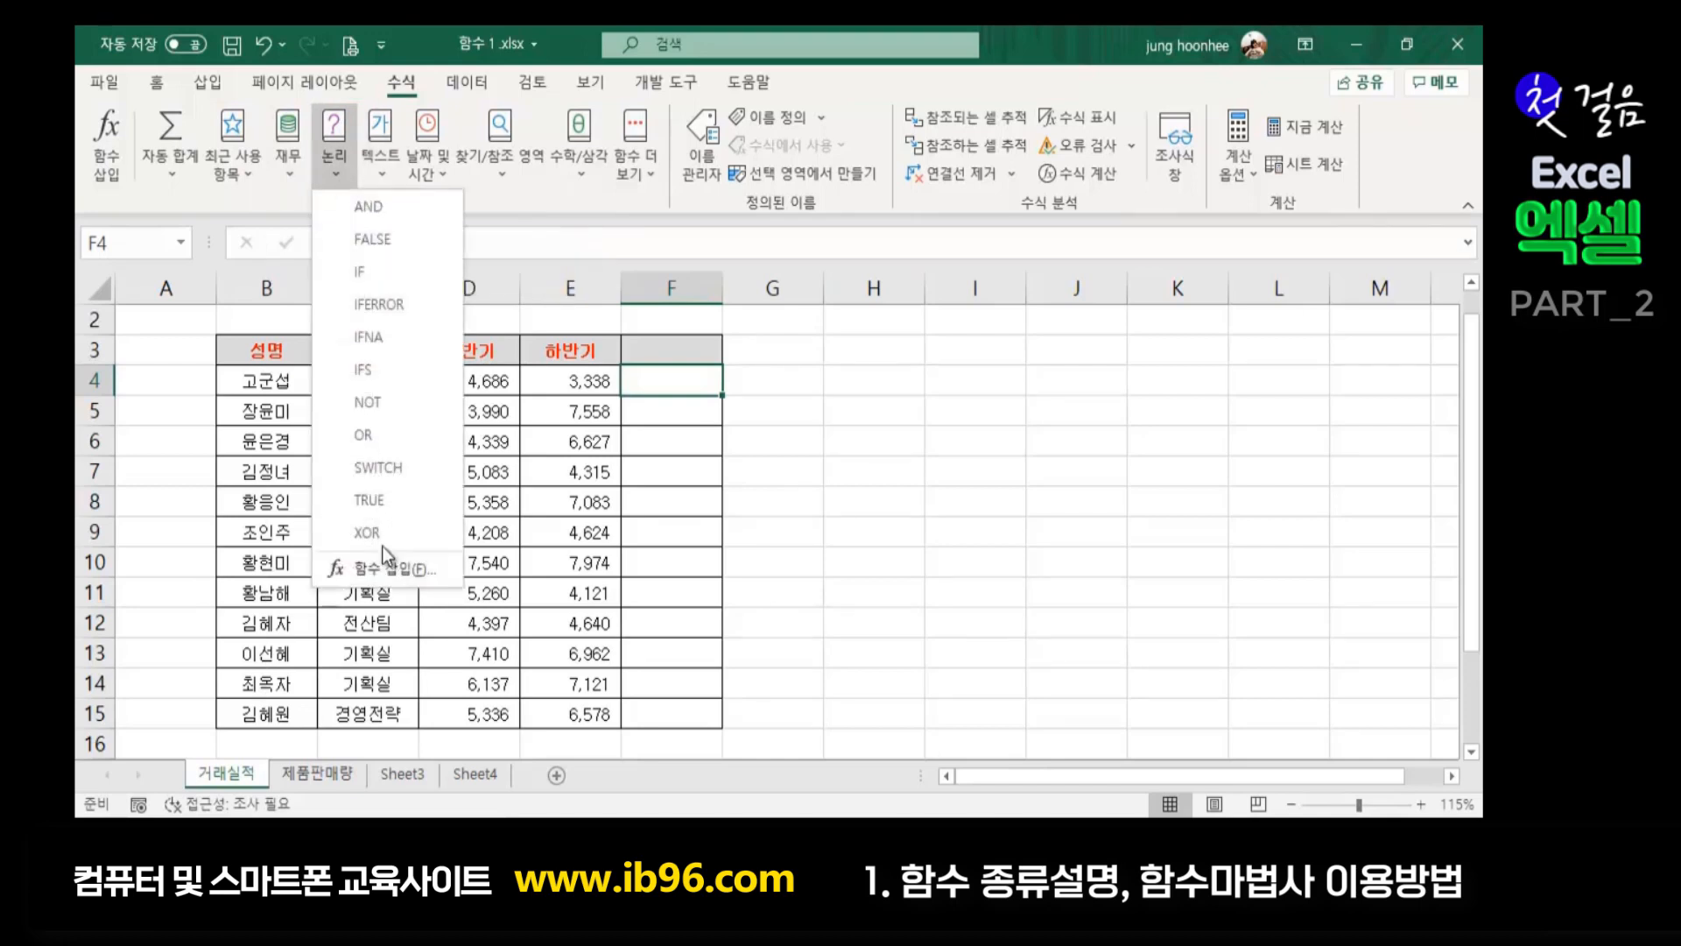
pyautogui.click(959, 395)
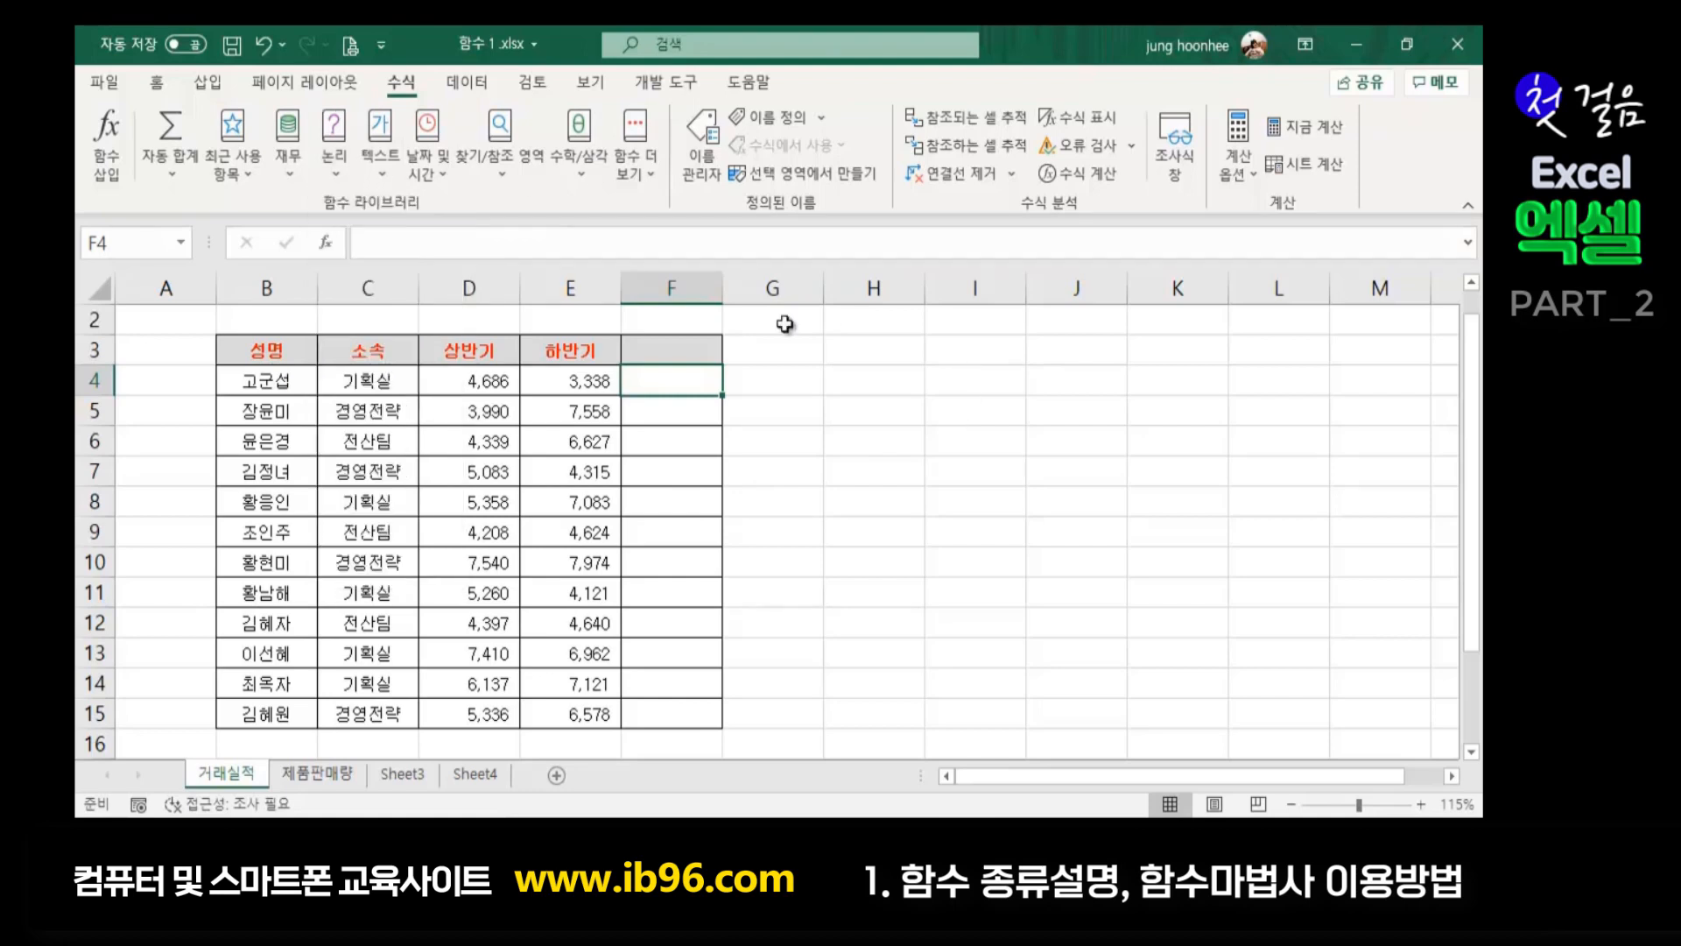
pyautogui.click(386, 171)
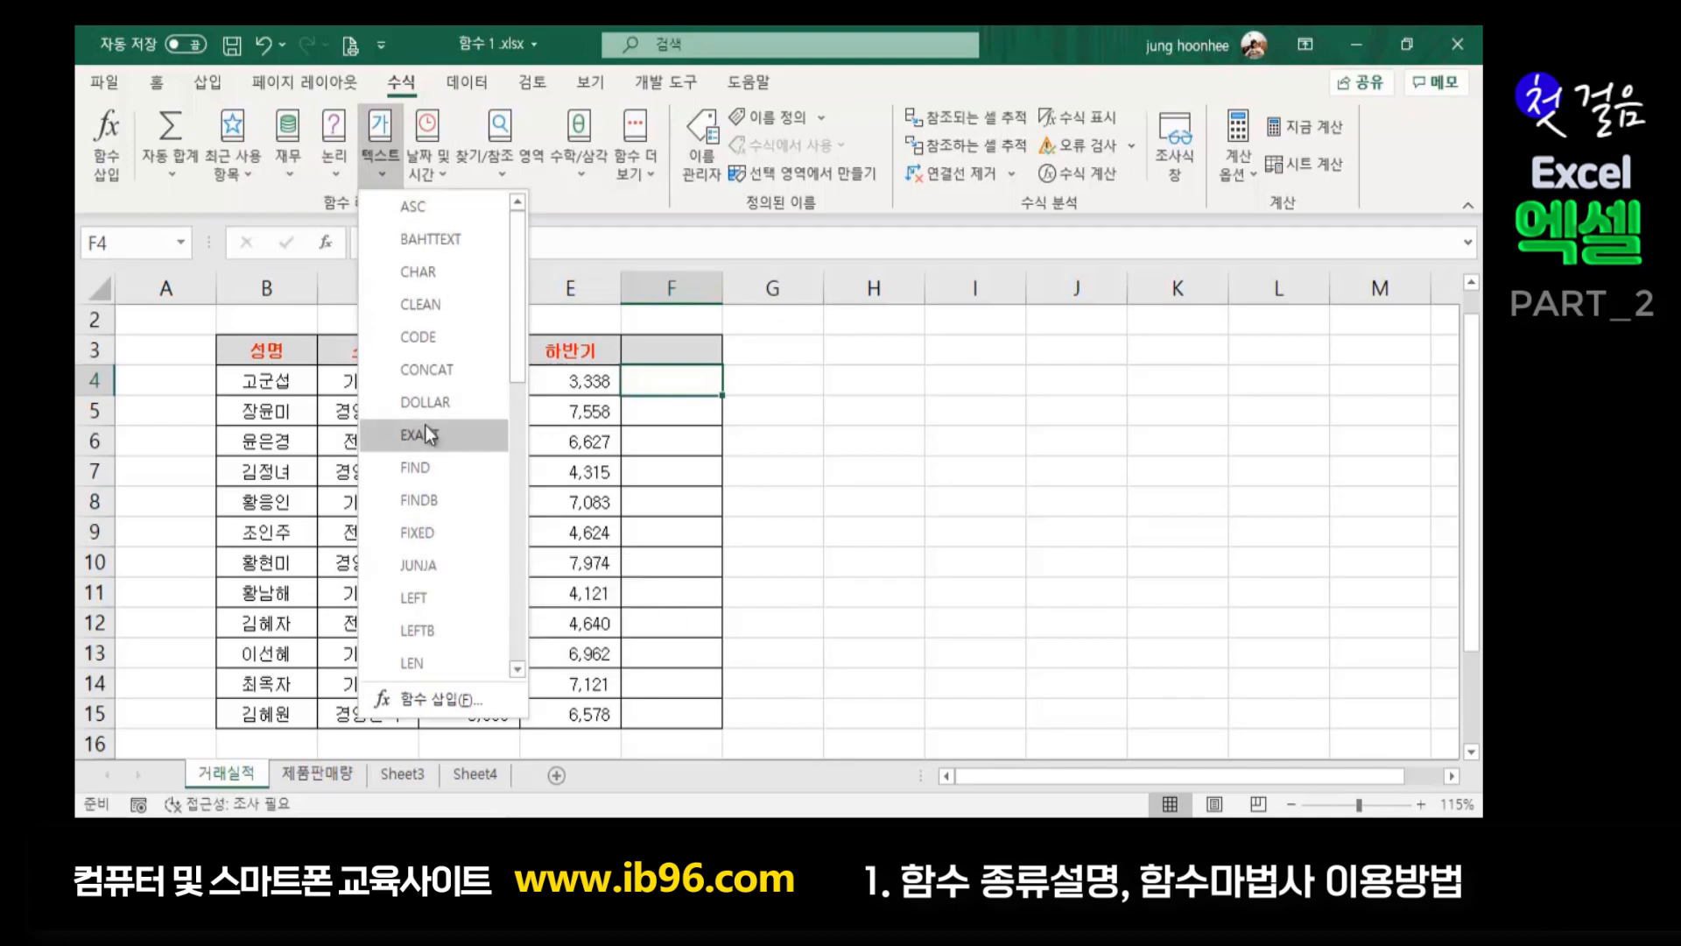
pyautogui.click(434, 171)
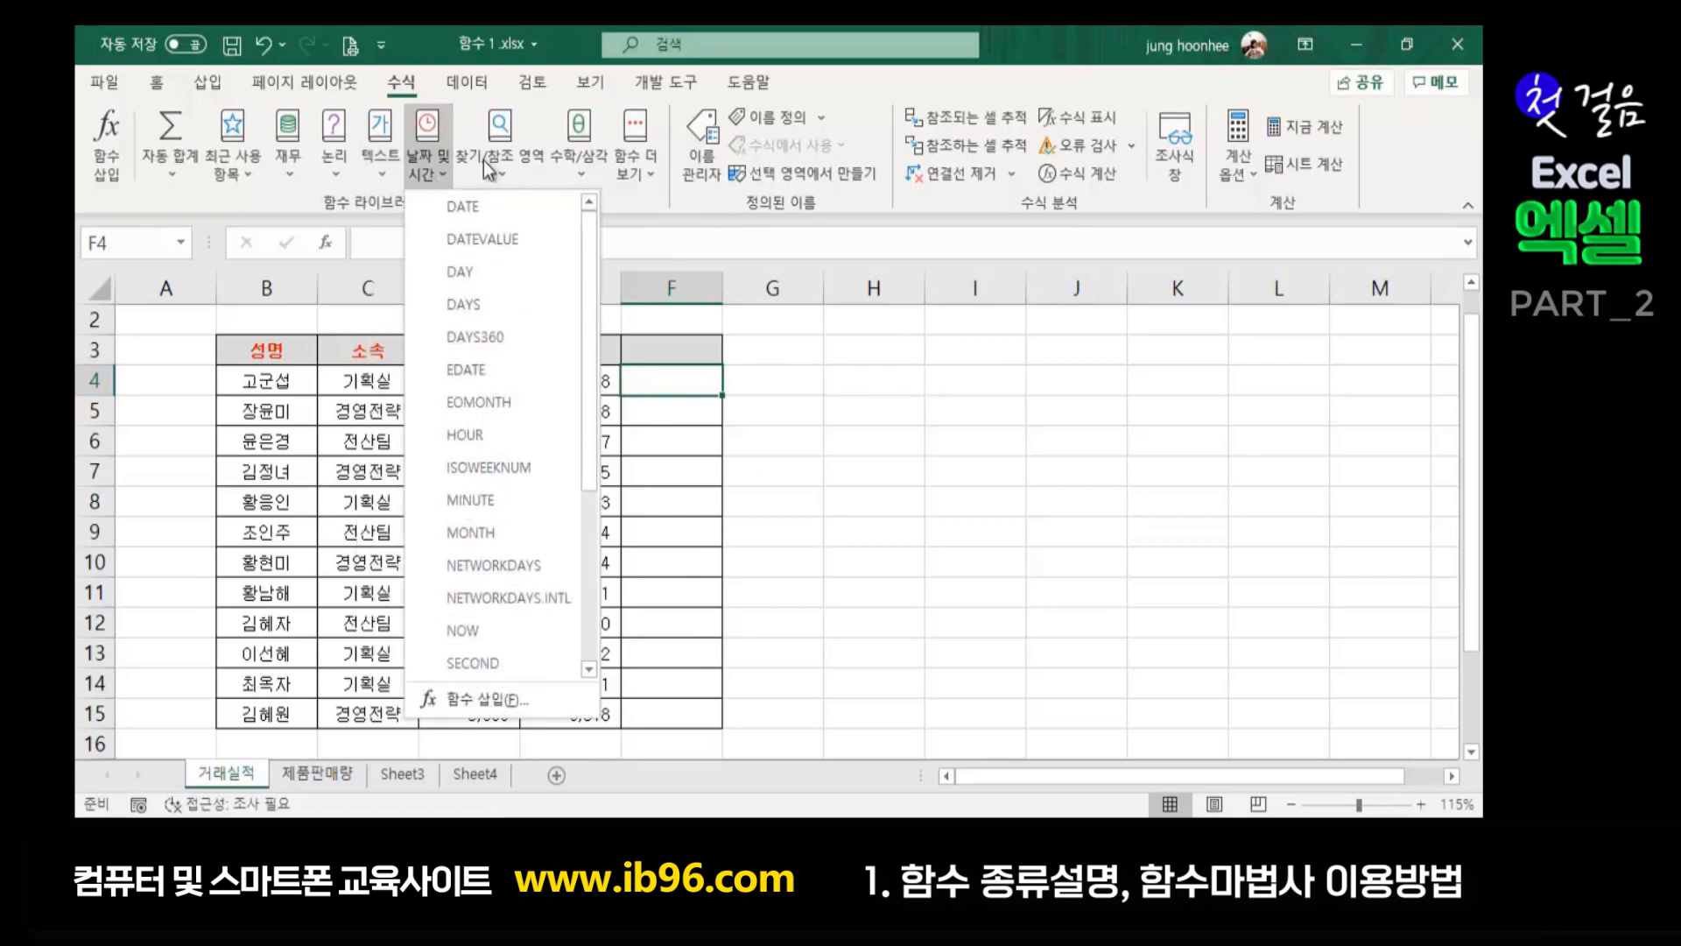
pyautogui.click(506, 170)
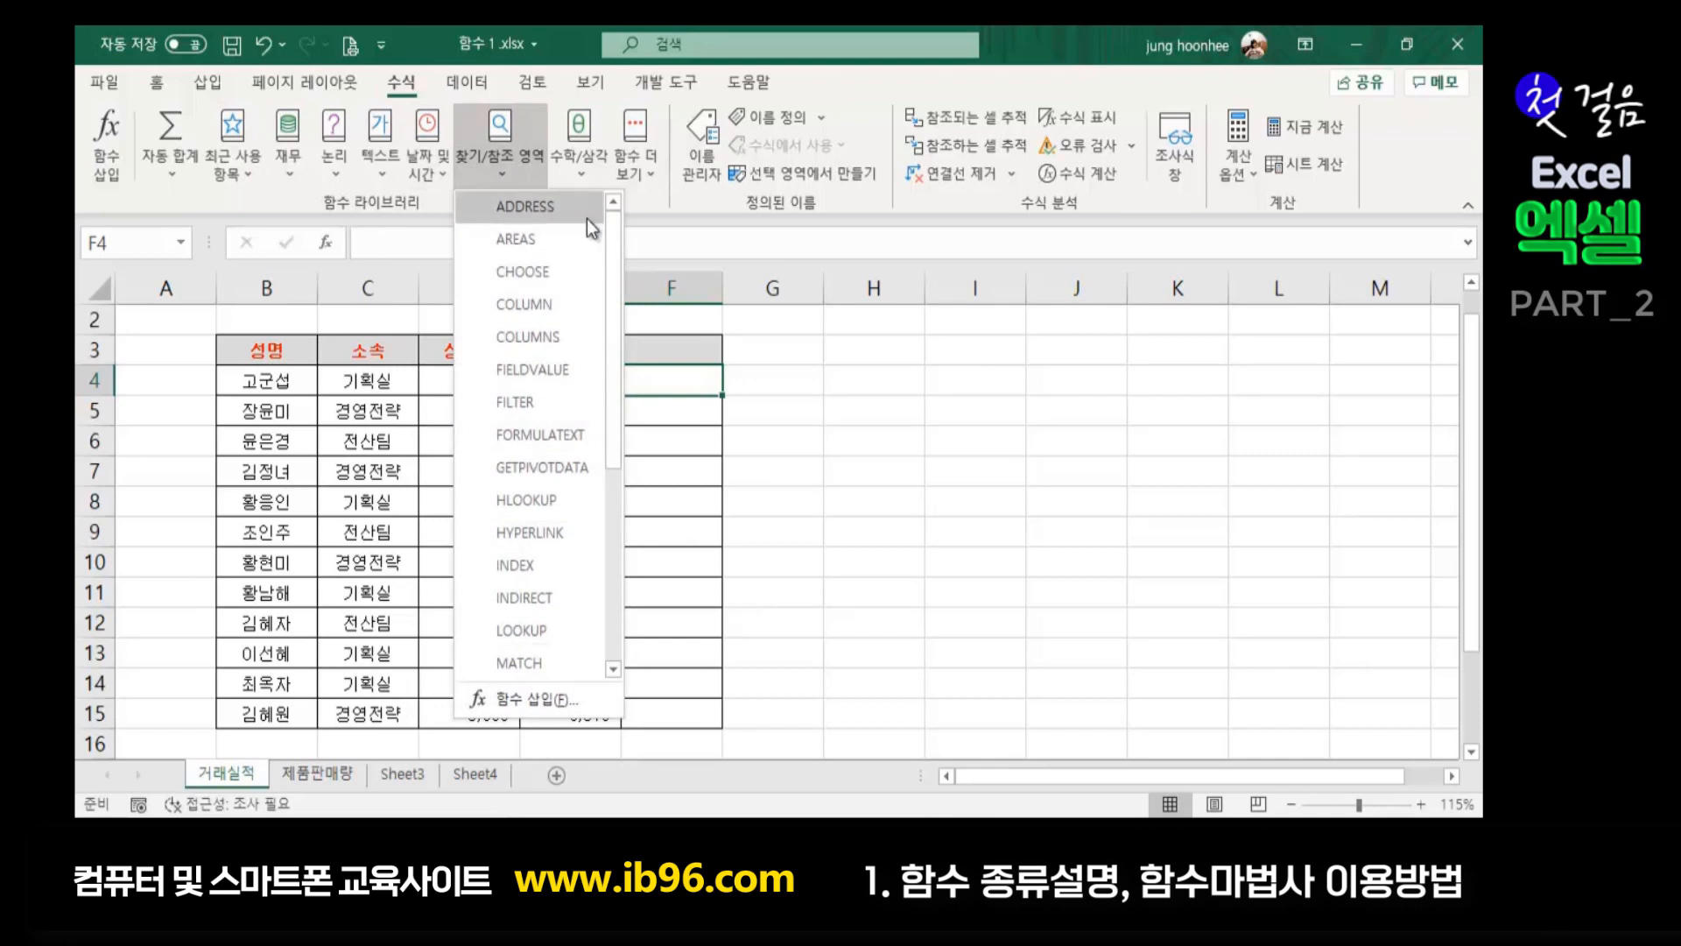
pyautogui.click(580, 166)
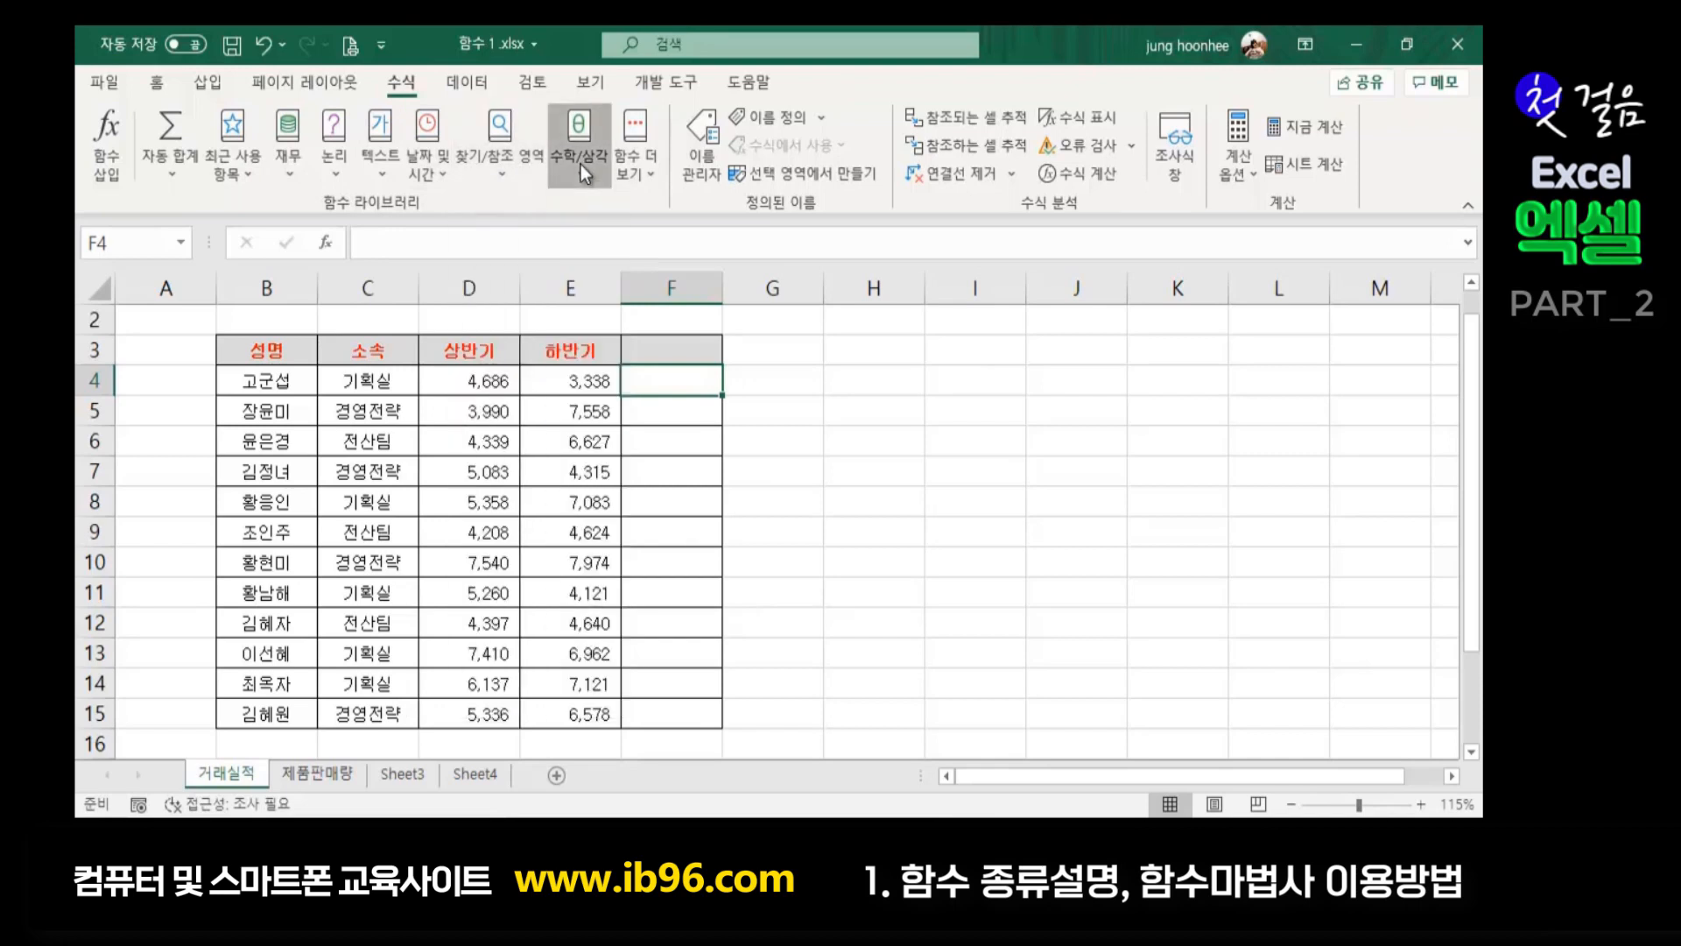
pyautogui.click(901, 618)
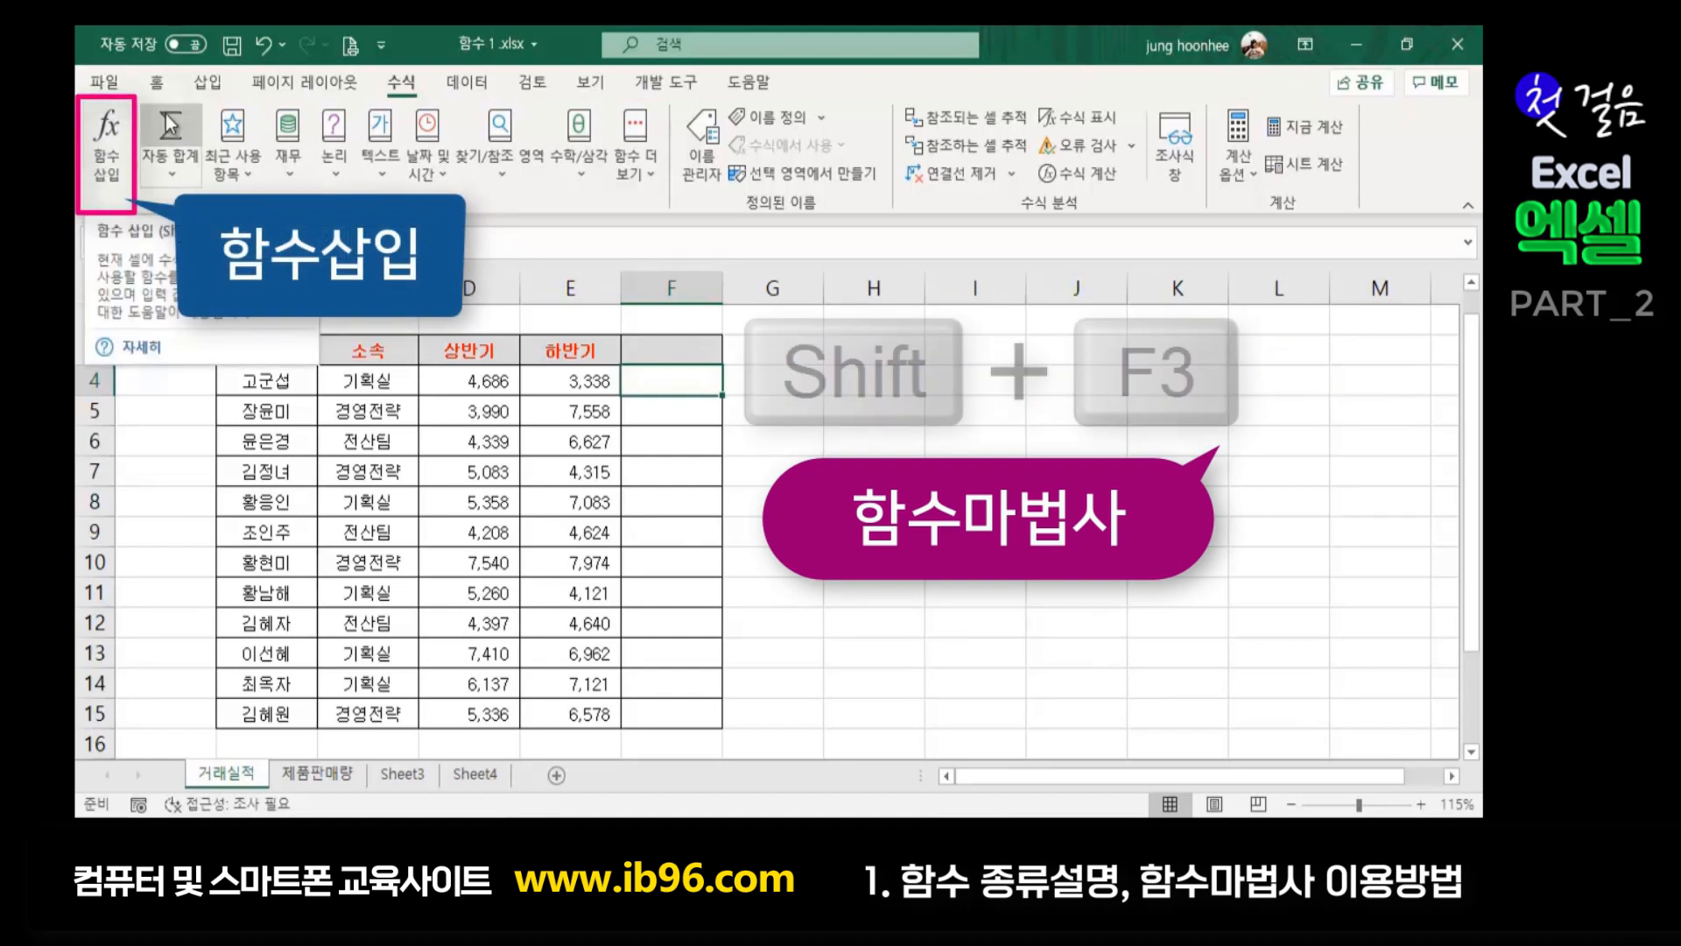
# Open the function wizard for cell F4 and choose the SUM function from the full function list
pyautogui.click(112, 156)
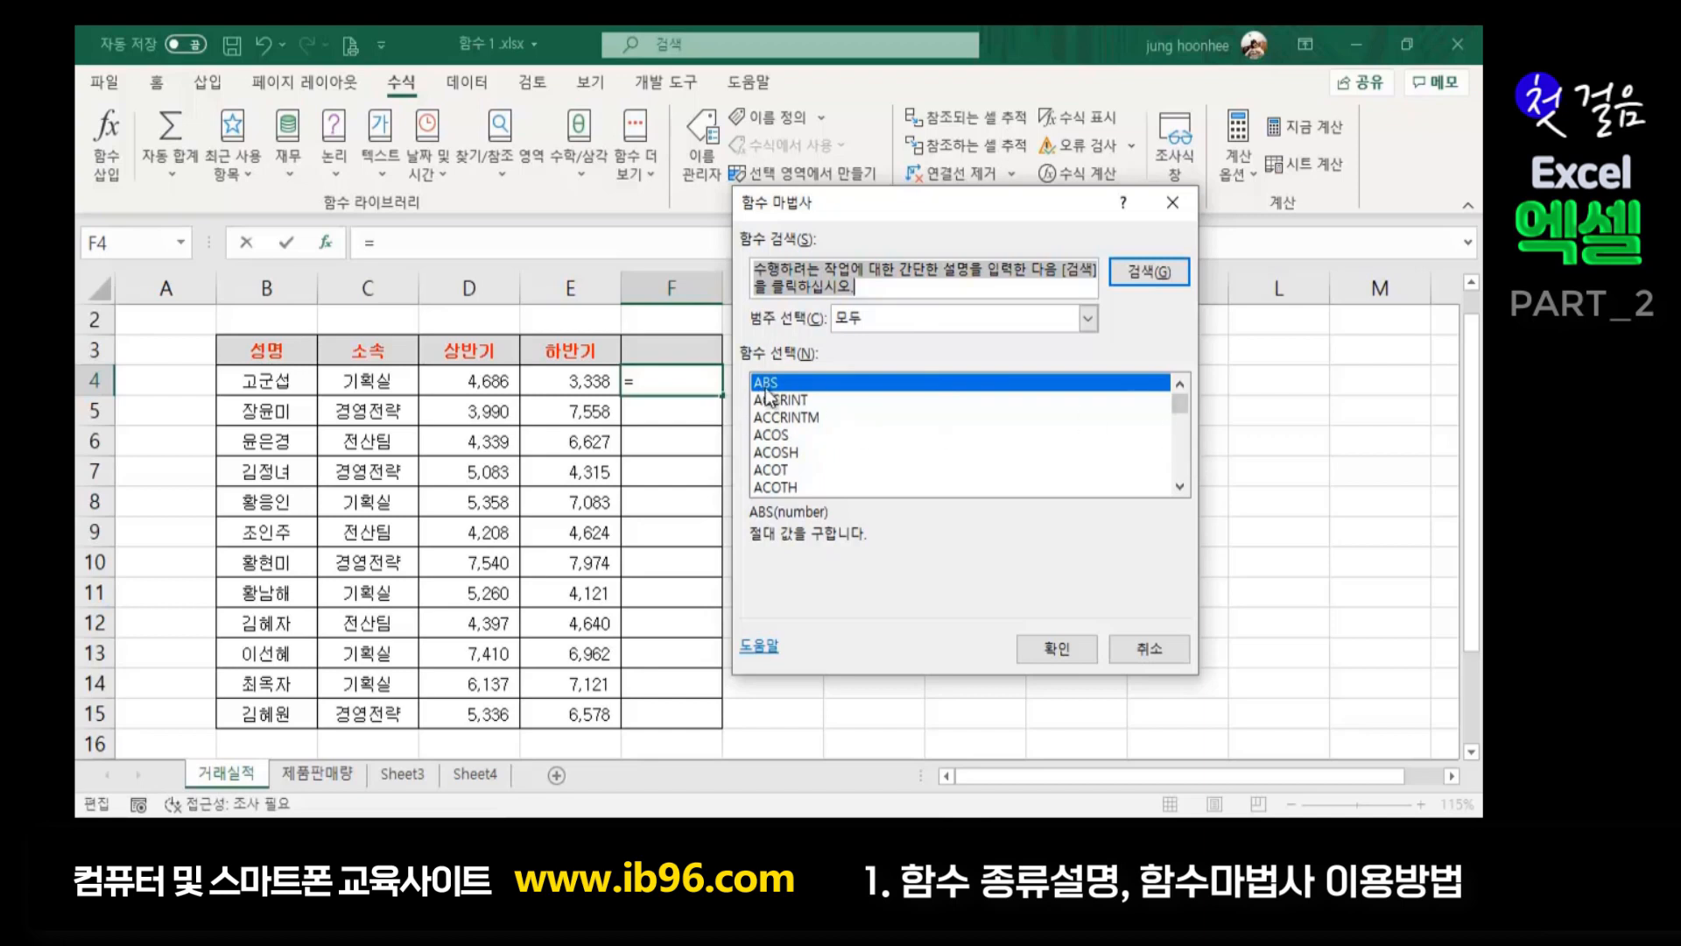
pyautogui.moveTo(1186, 403); pyautogui.dragTo(1184, 476)
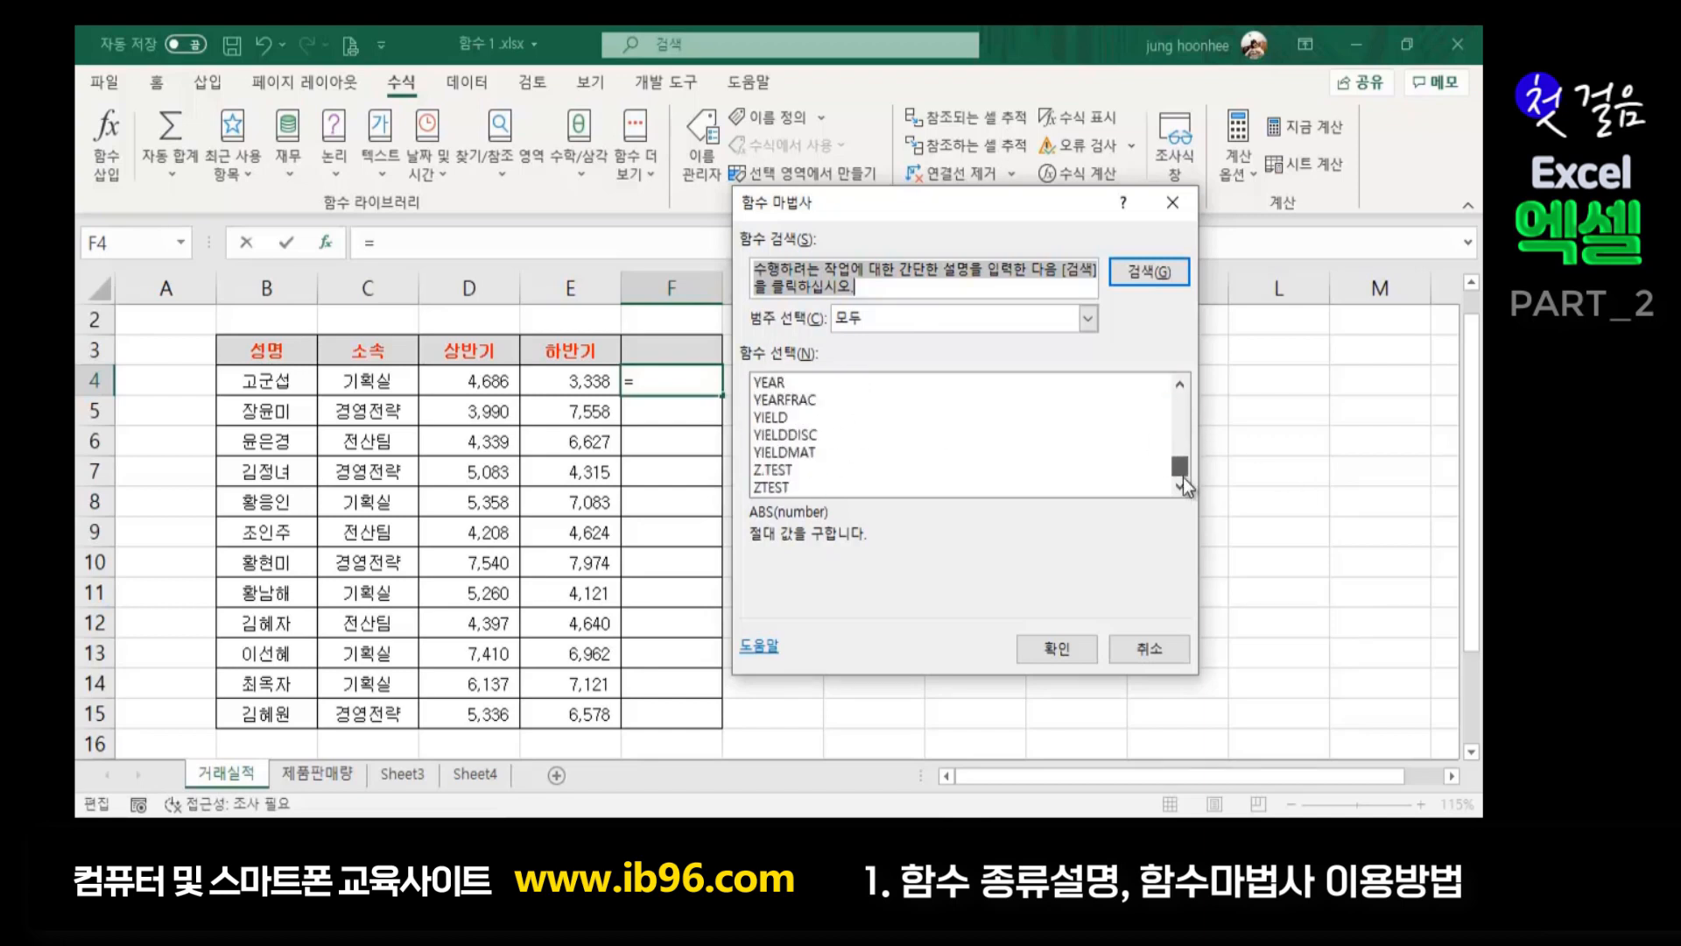
pyautogui.click(807, 487)
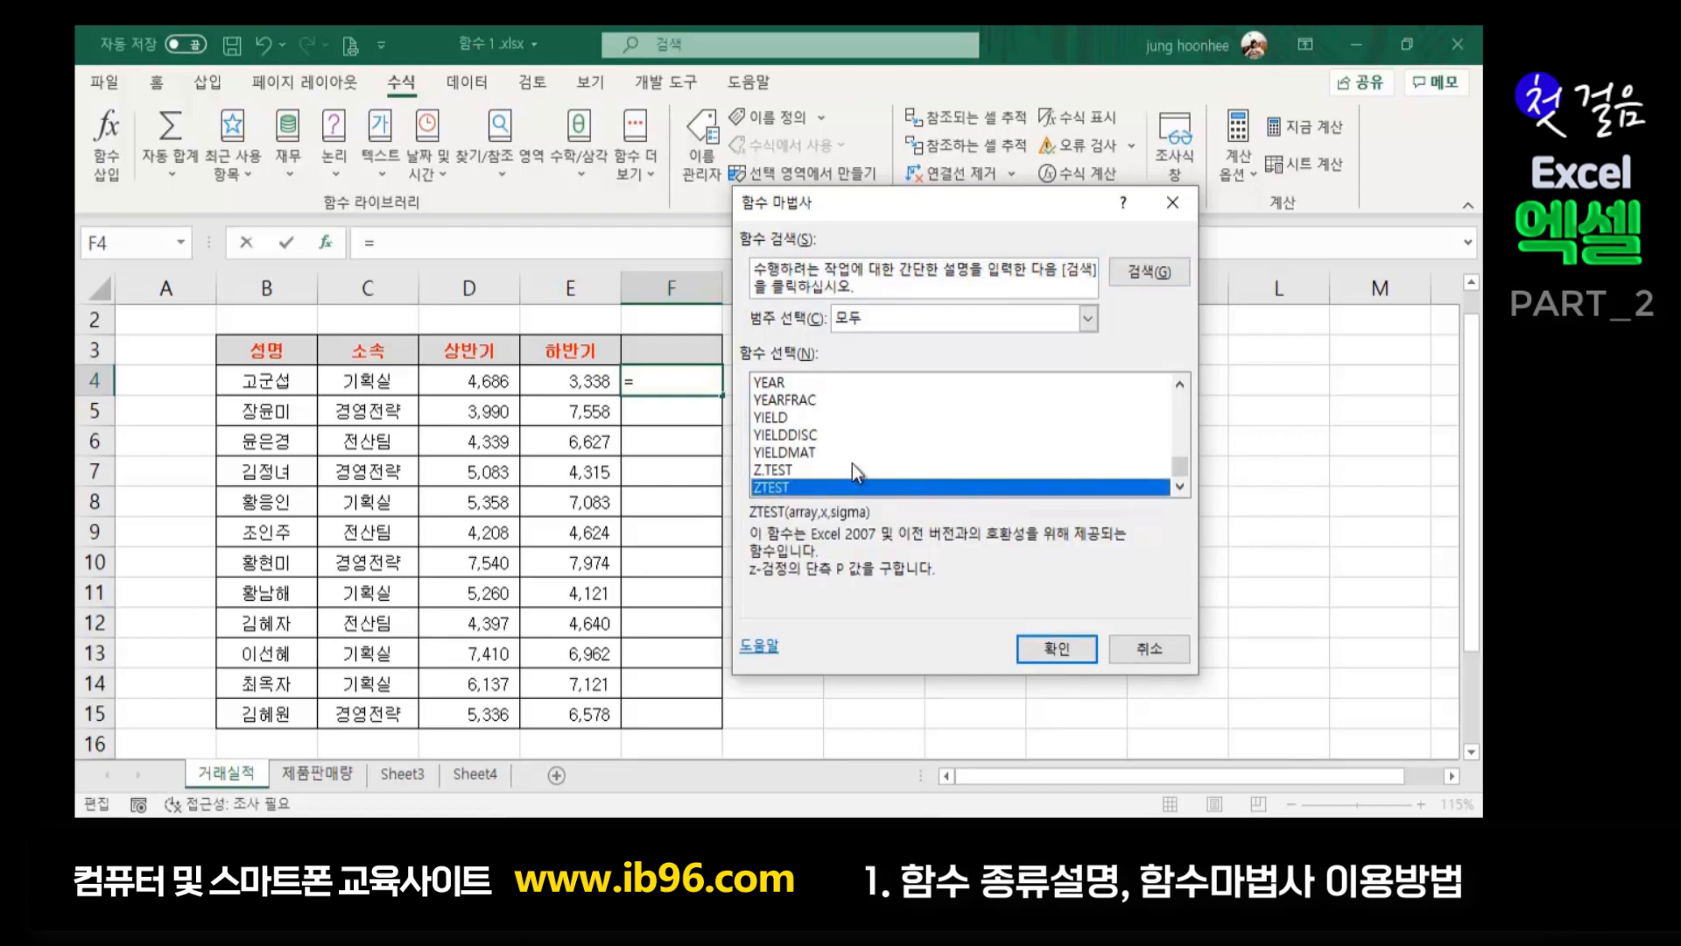
pyautogui.scroll(16, 885, 459)
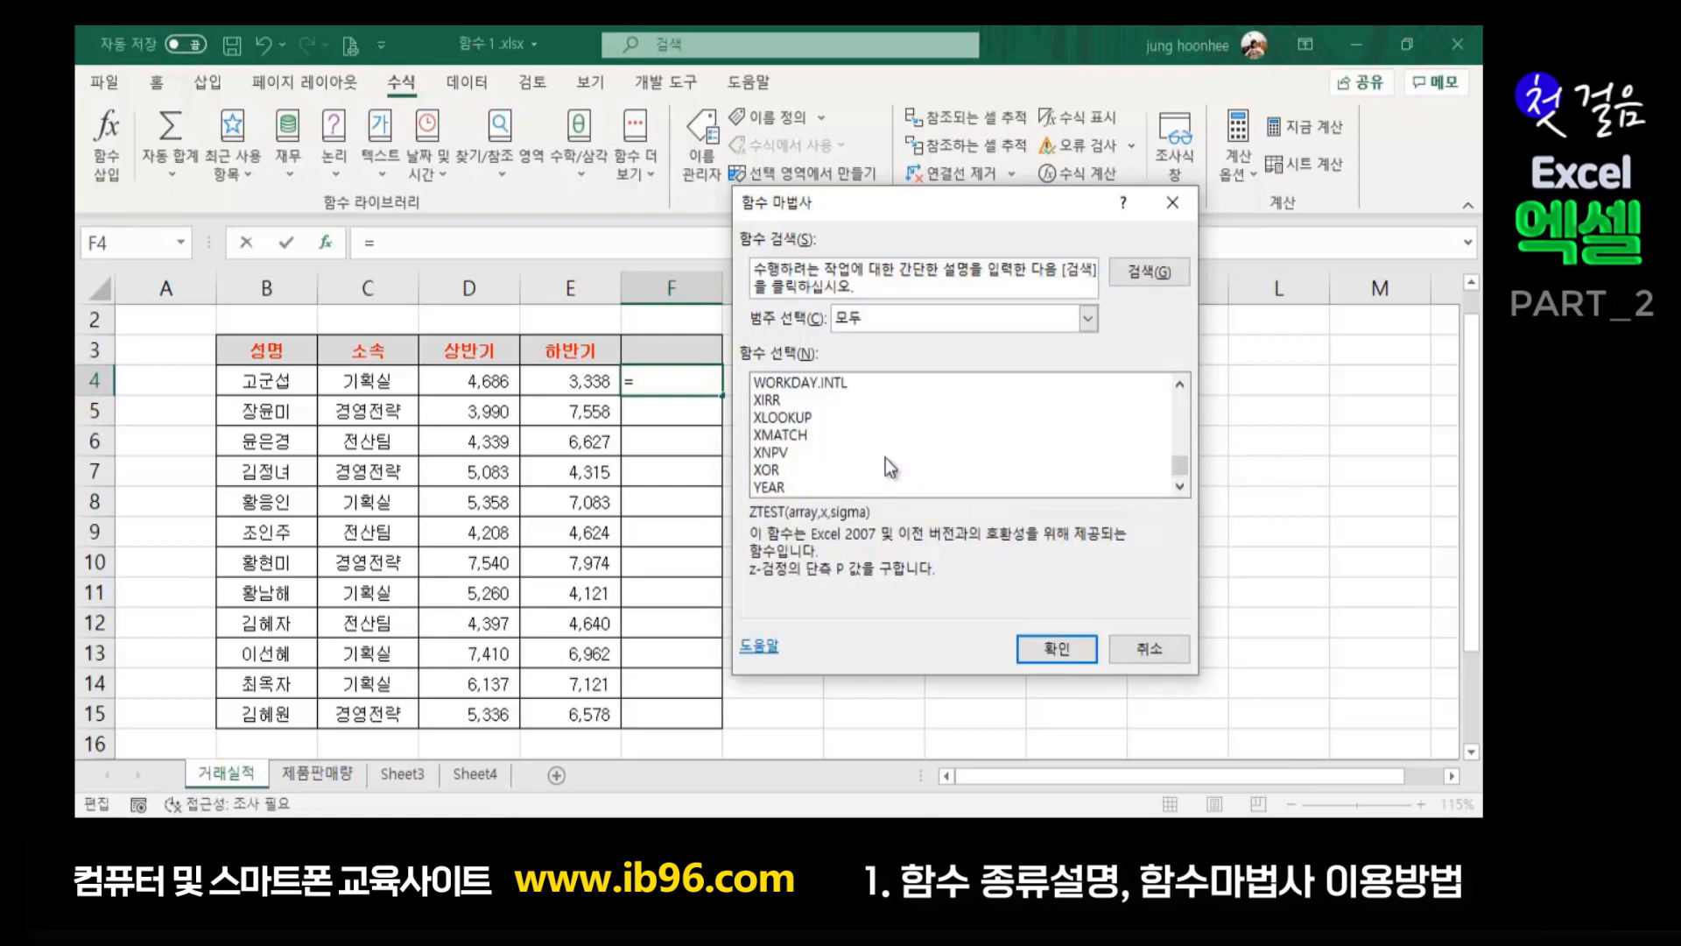
pyautogui.scroll(5, 874, 460)
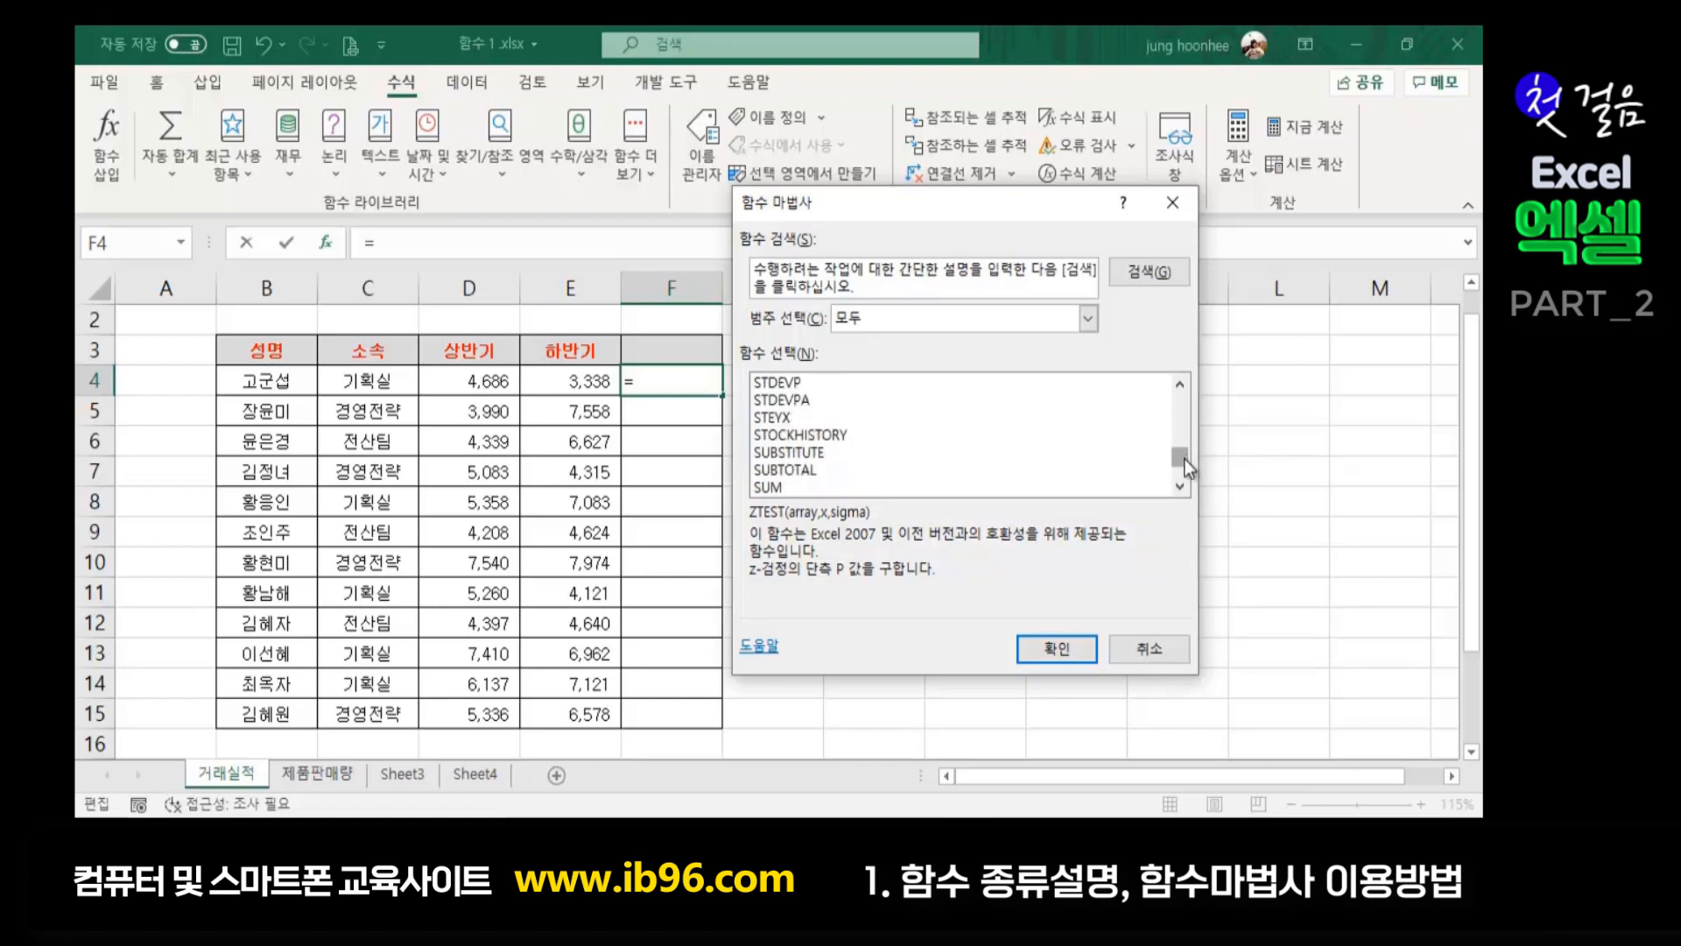
pyautogui.click(769, 488)
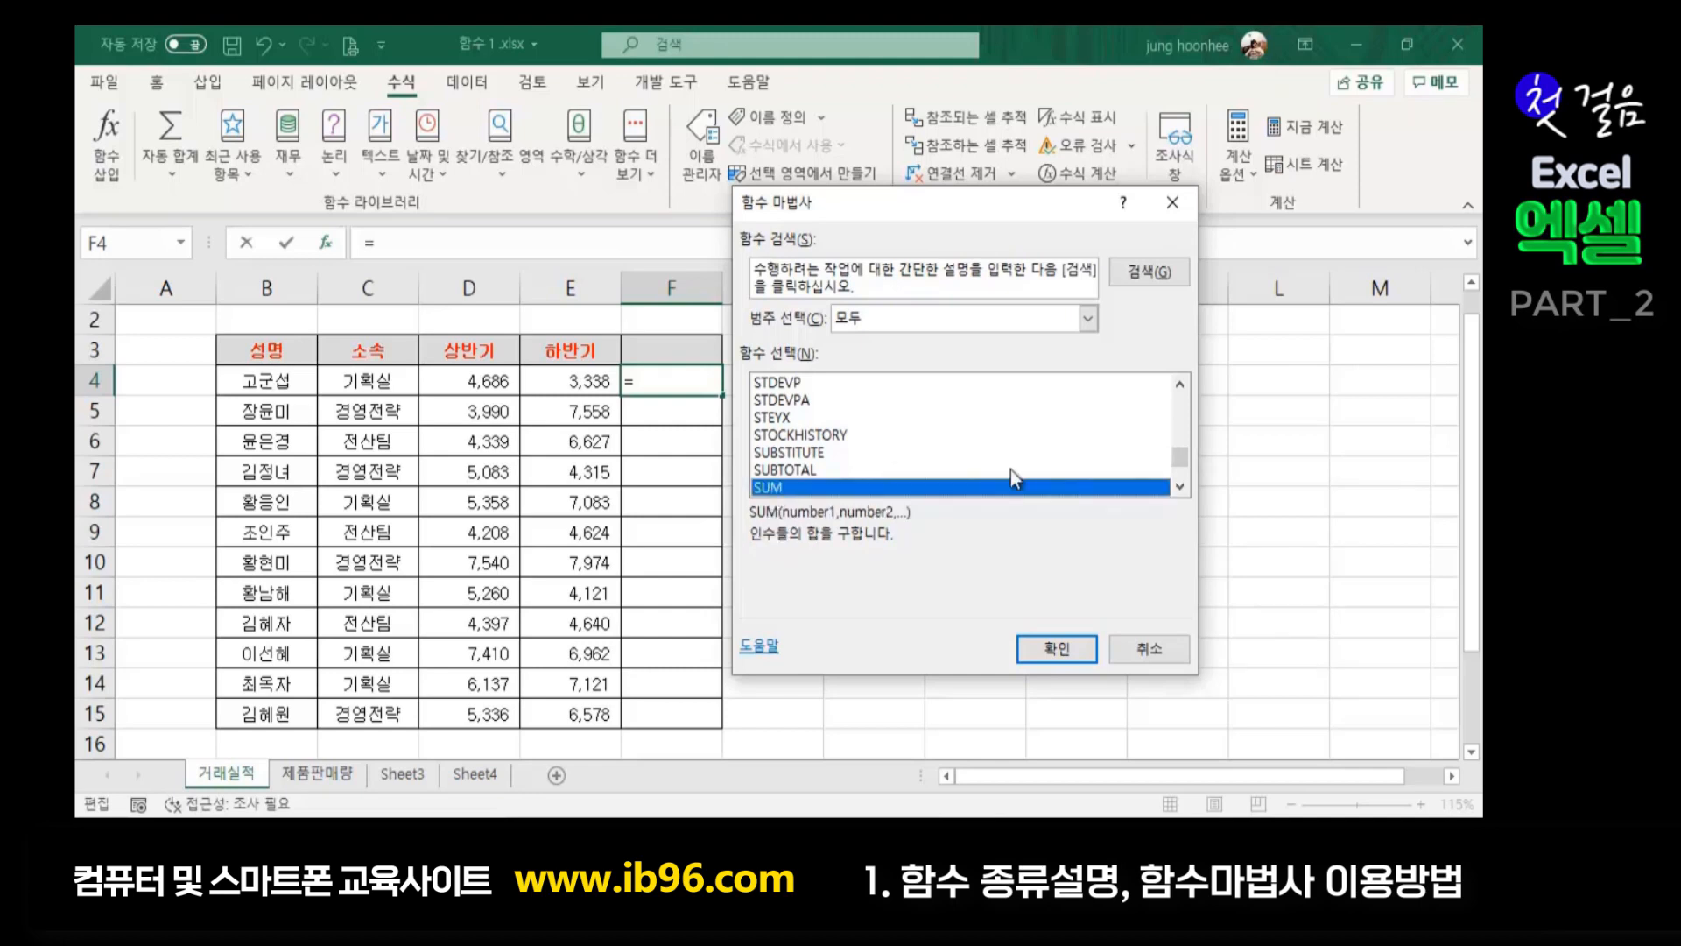
pyautogui.click(1059, 653)
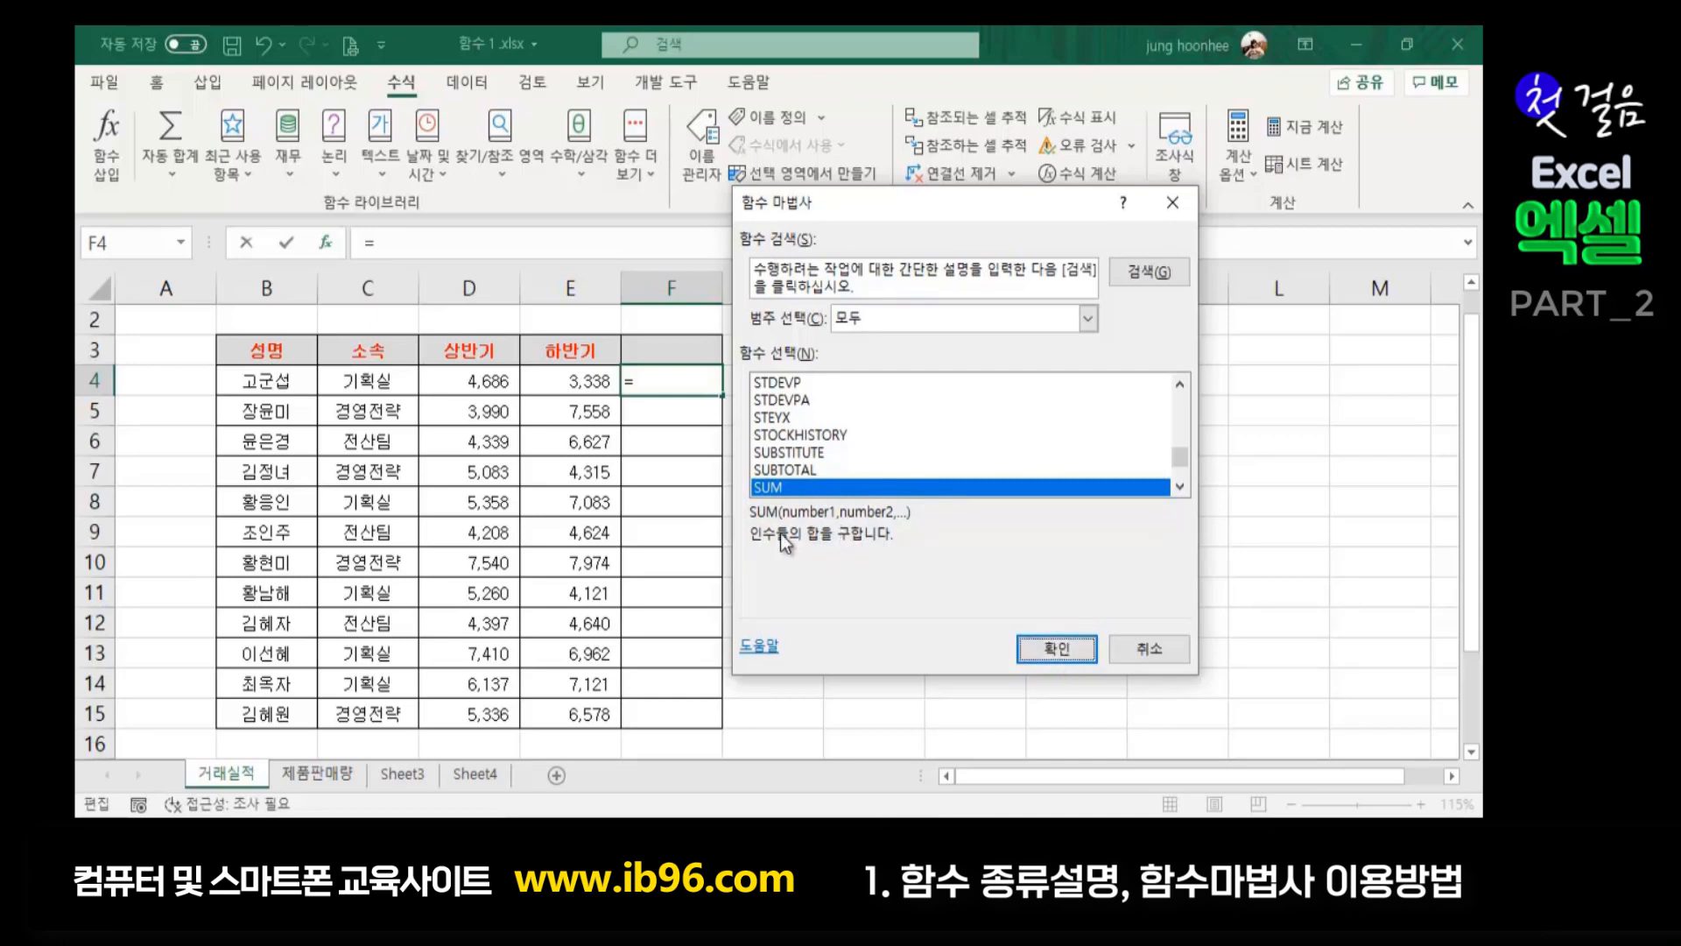
pyautogui.click(1057, 650)
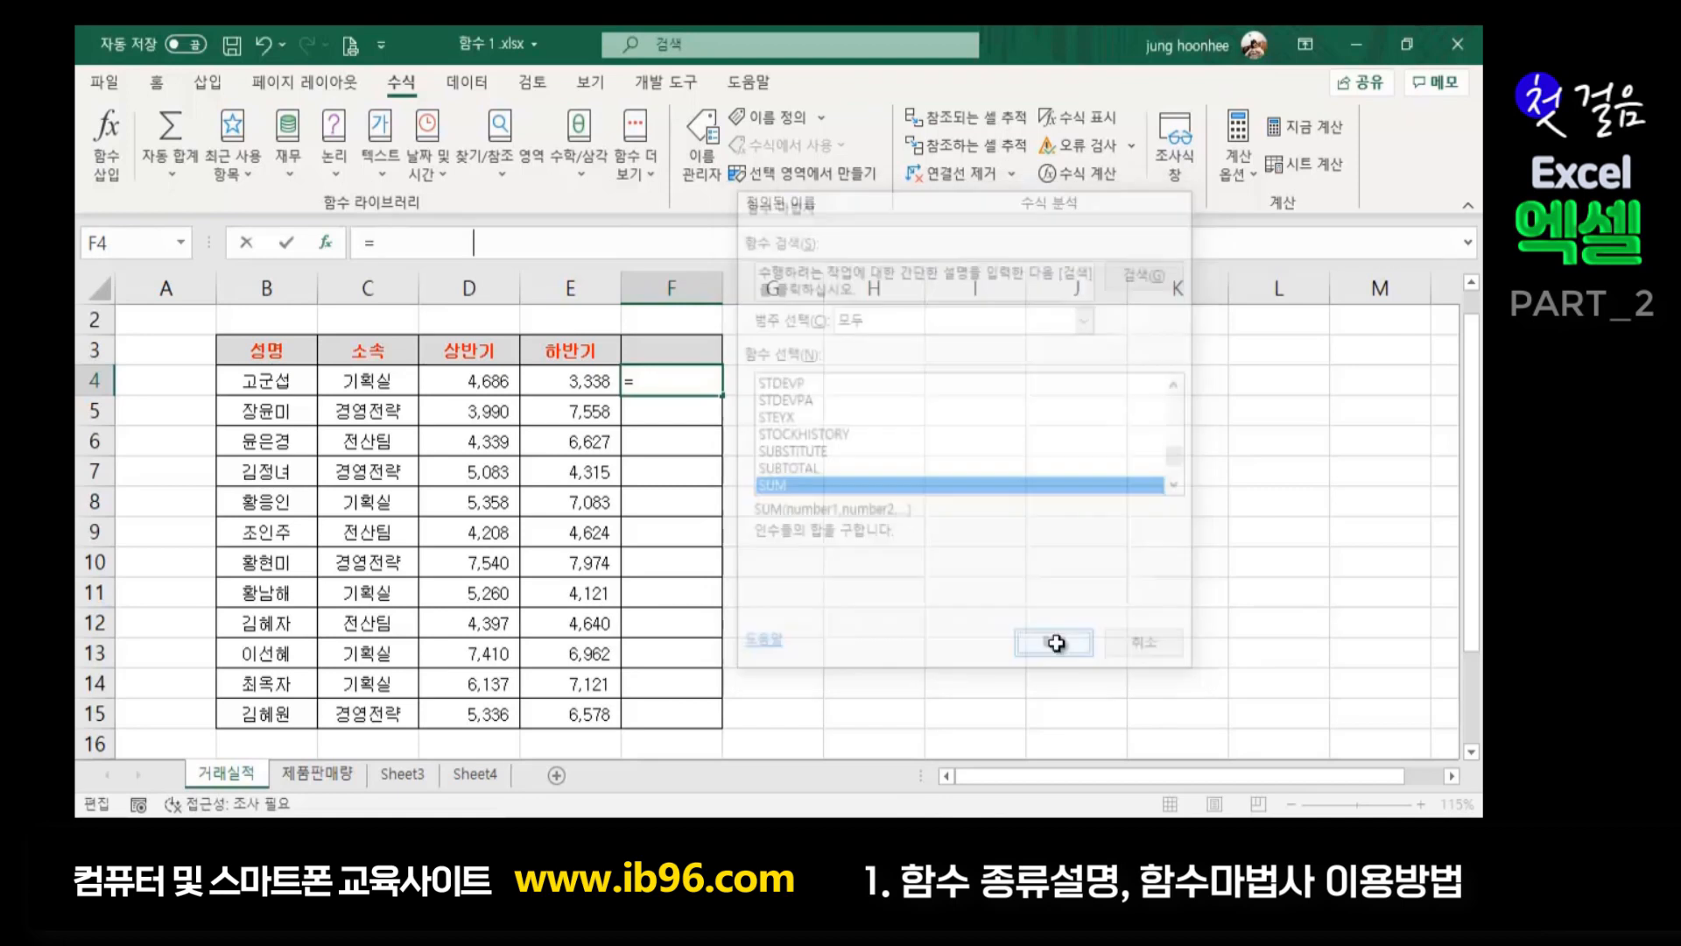
# Set SUM's first argument to D4:E4 and insert the function in F4
pyautogui.moveTo(823, 235); pyautogui.dragTo(885, 334)
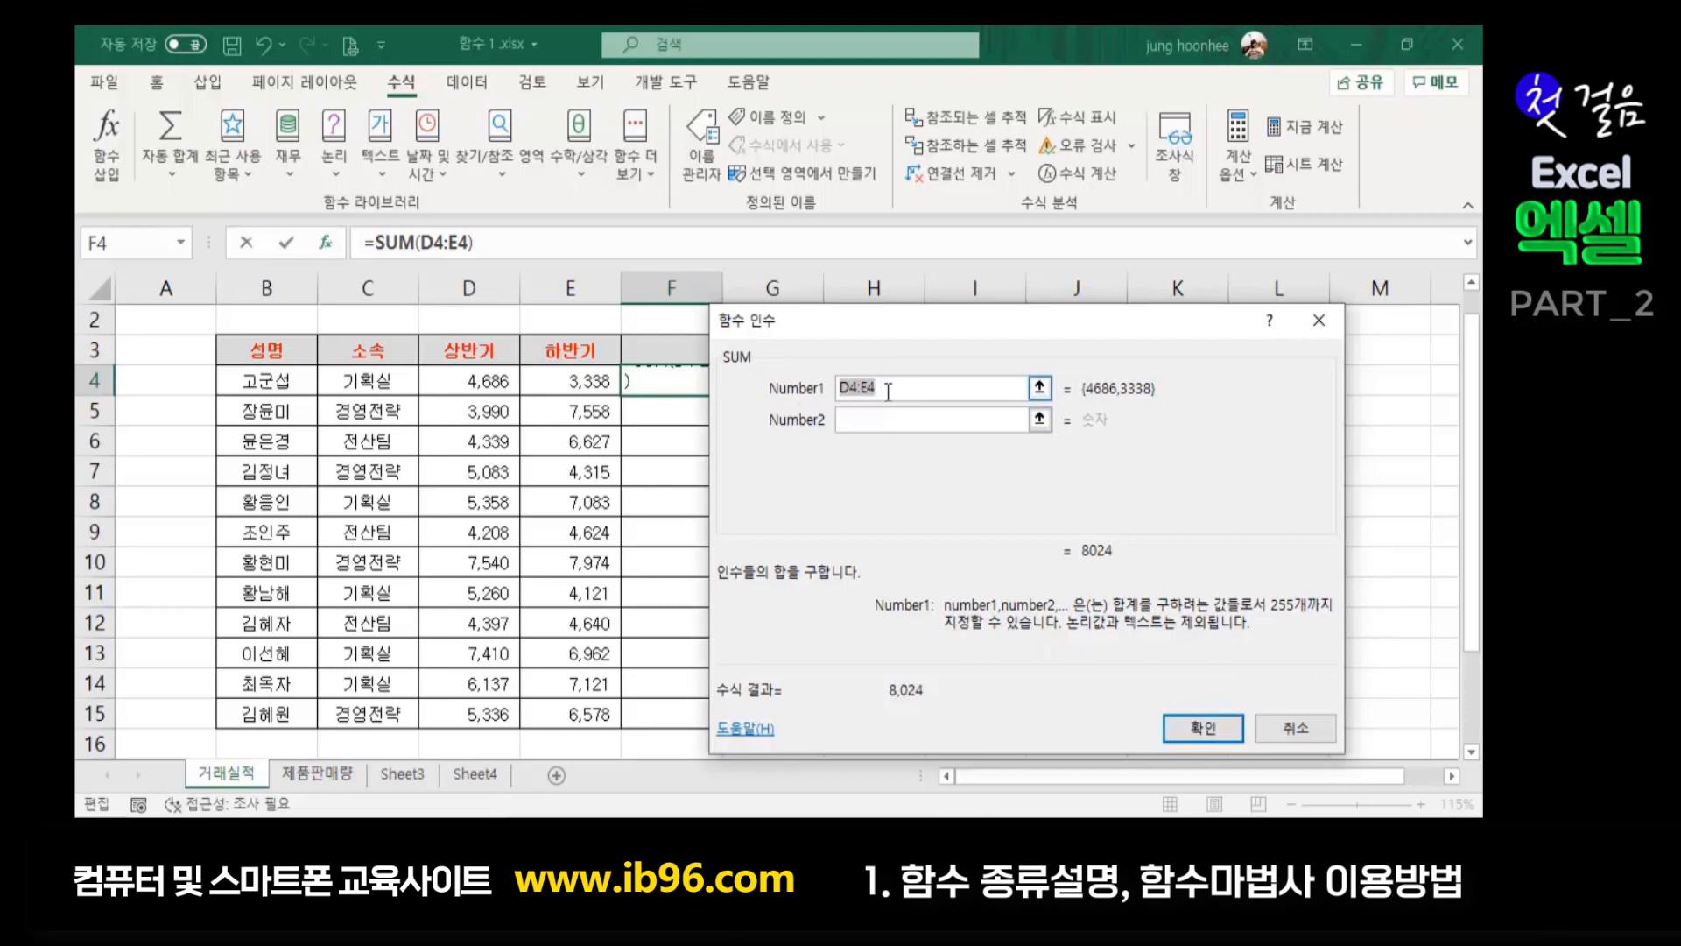
pyautogui.click(451, 380)
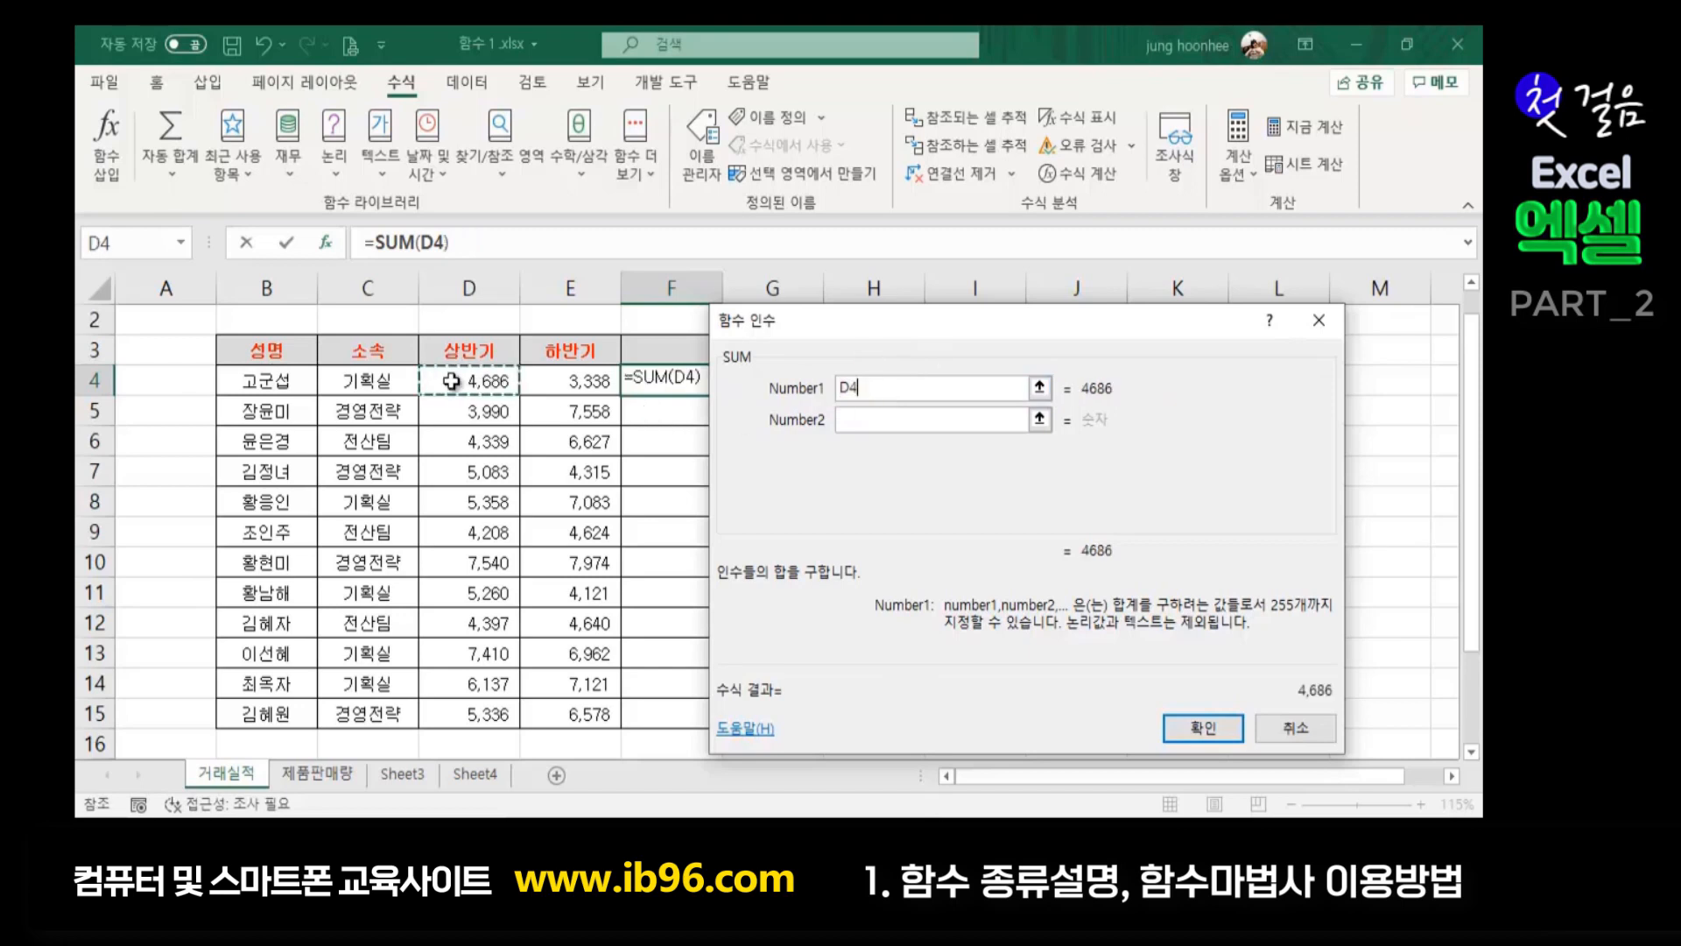
pyautogui.moveTo(452, 380); pyautogui.dragTo(584, 380)
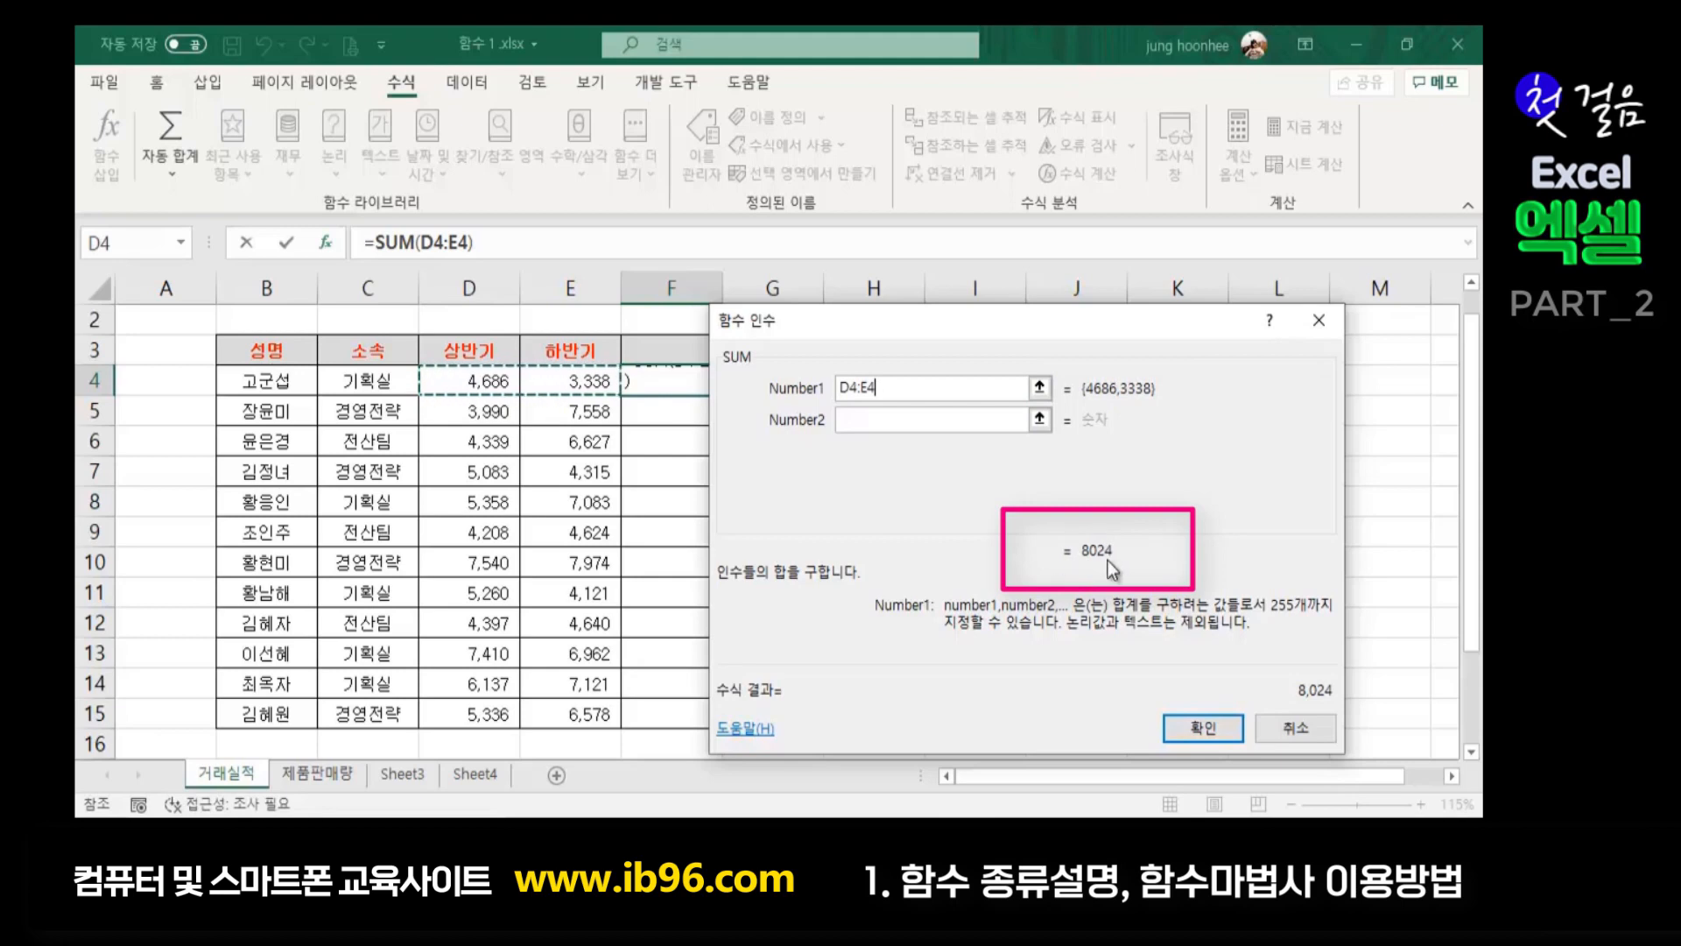
pyautogui.click(1201, 729)
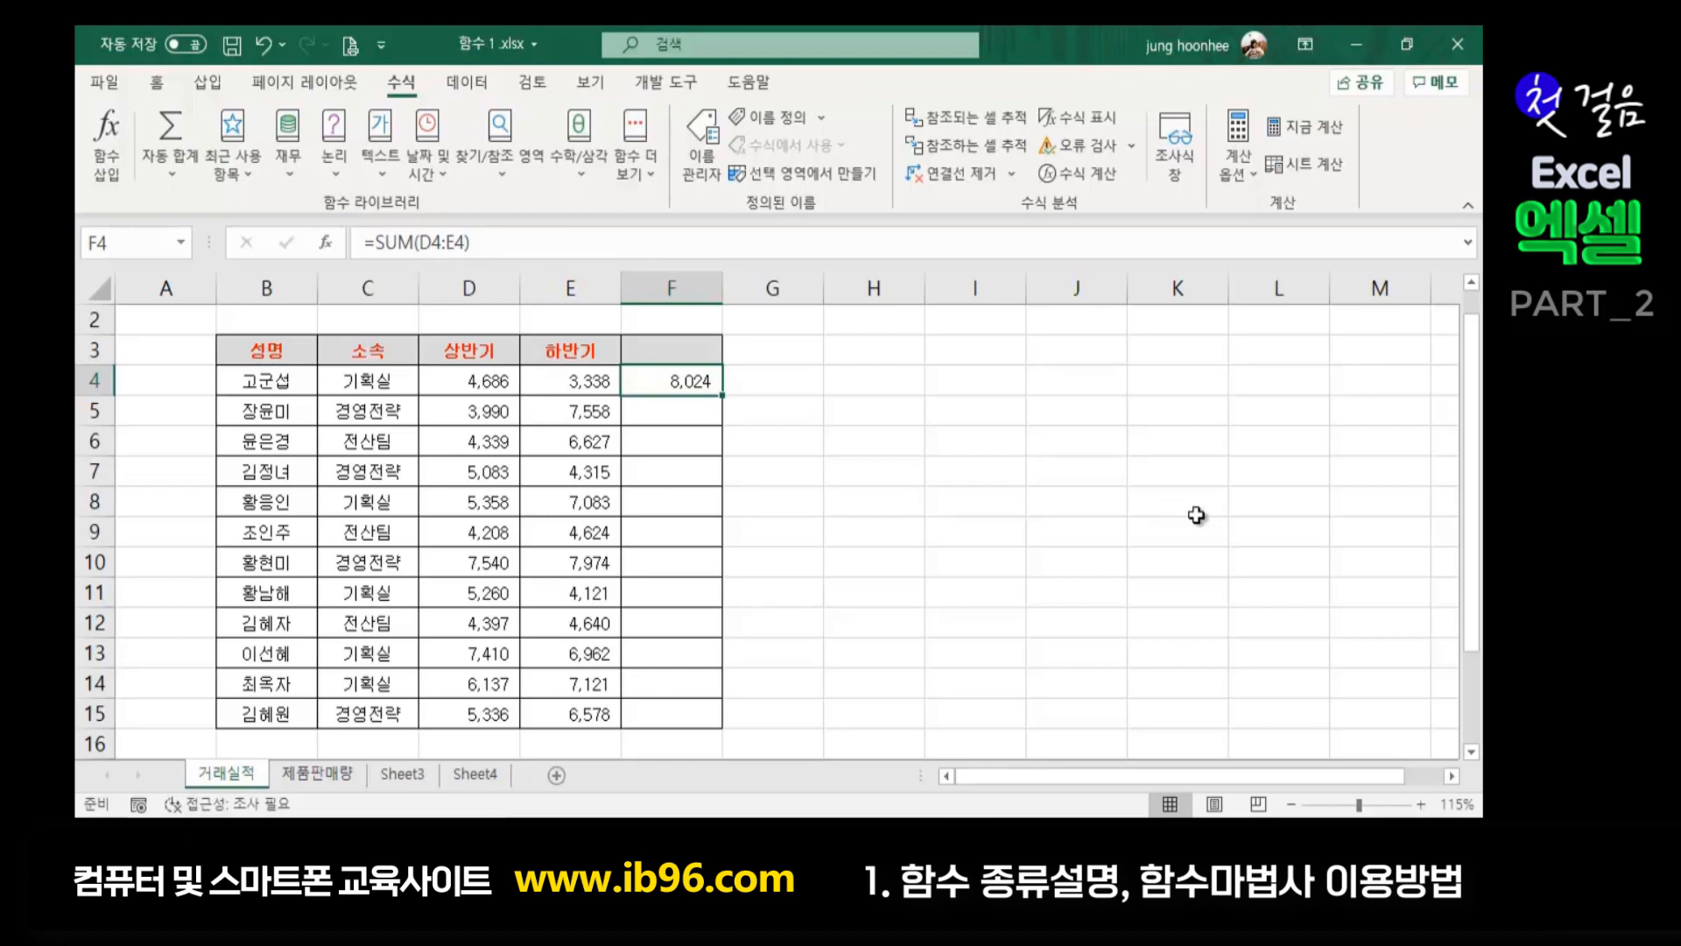
# Clear F4 and total D4:E4 there again using AutoSum
pyautogui.press('Delete')
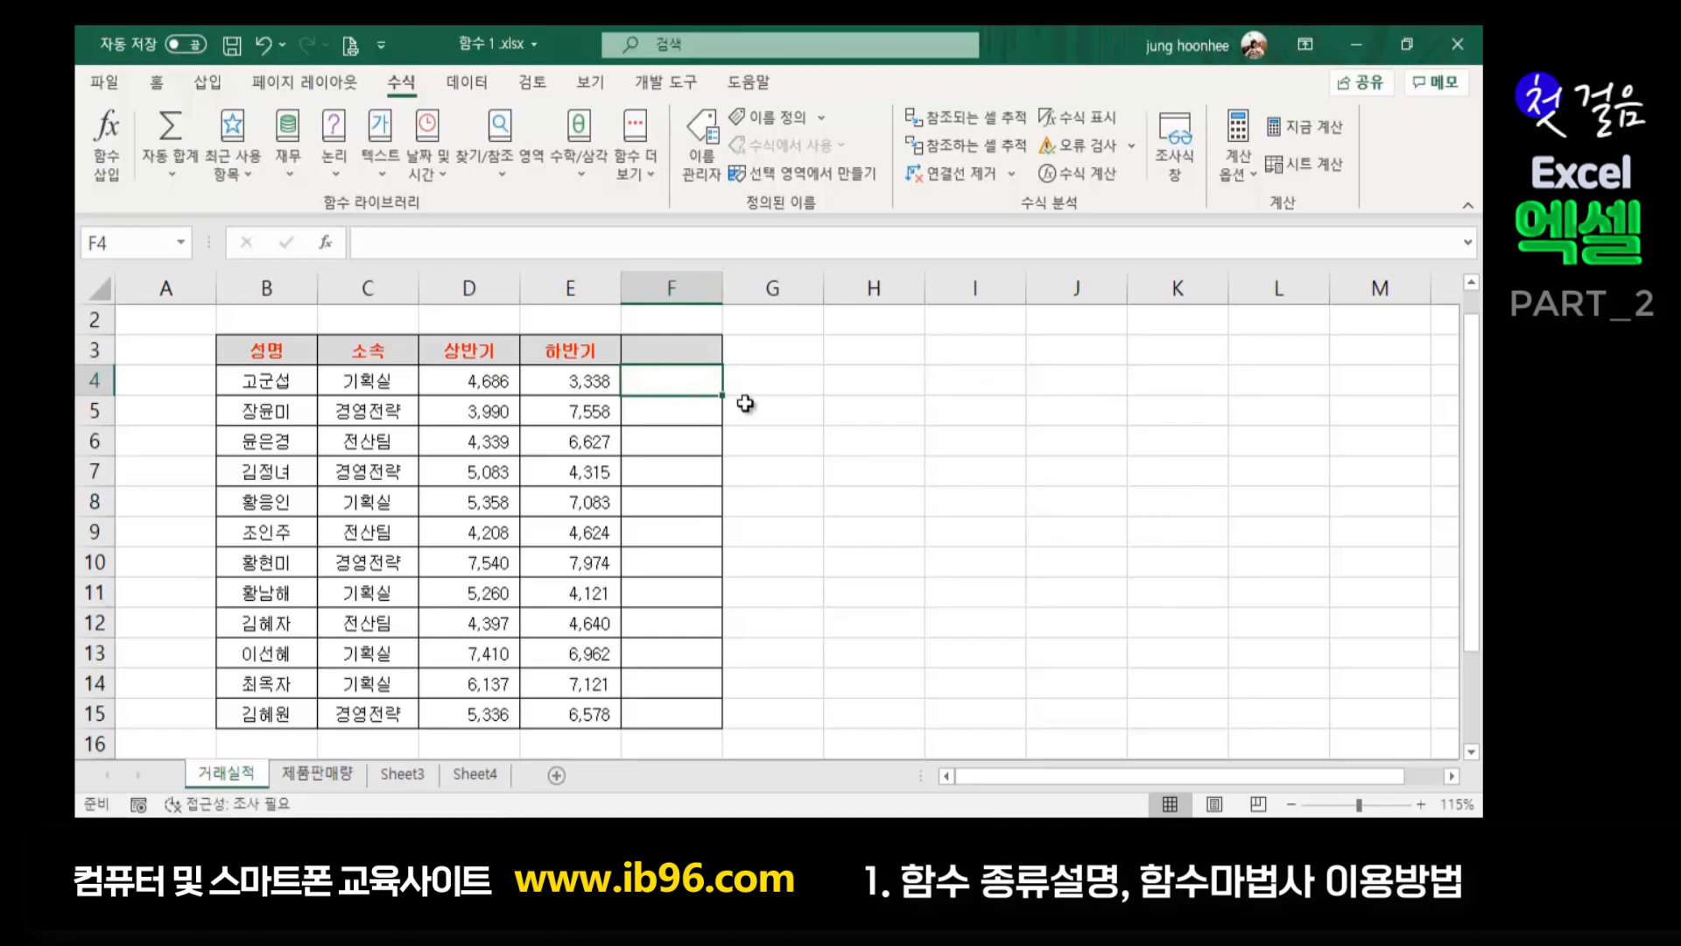
pyautogui.click(160, 85)
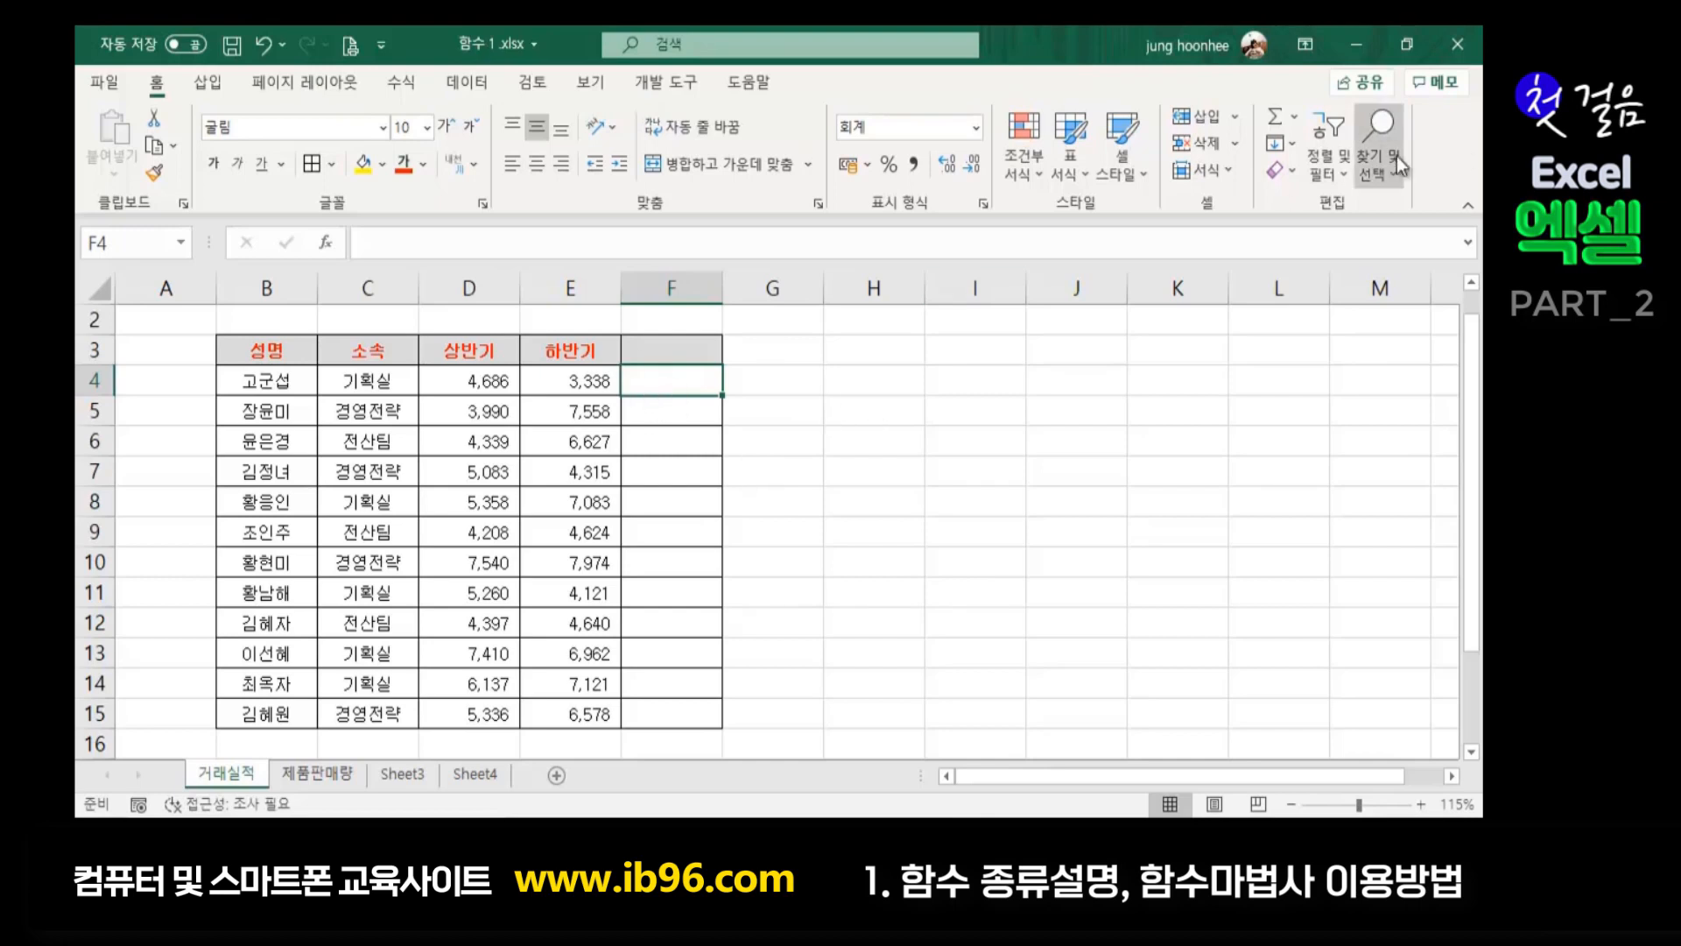
pyautogui.click(1274, 118)
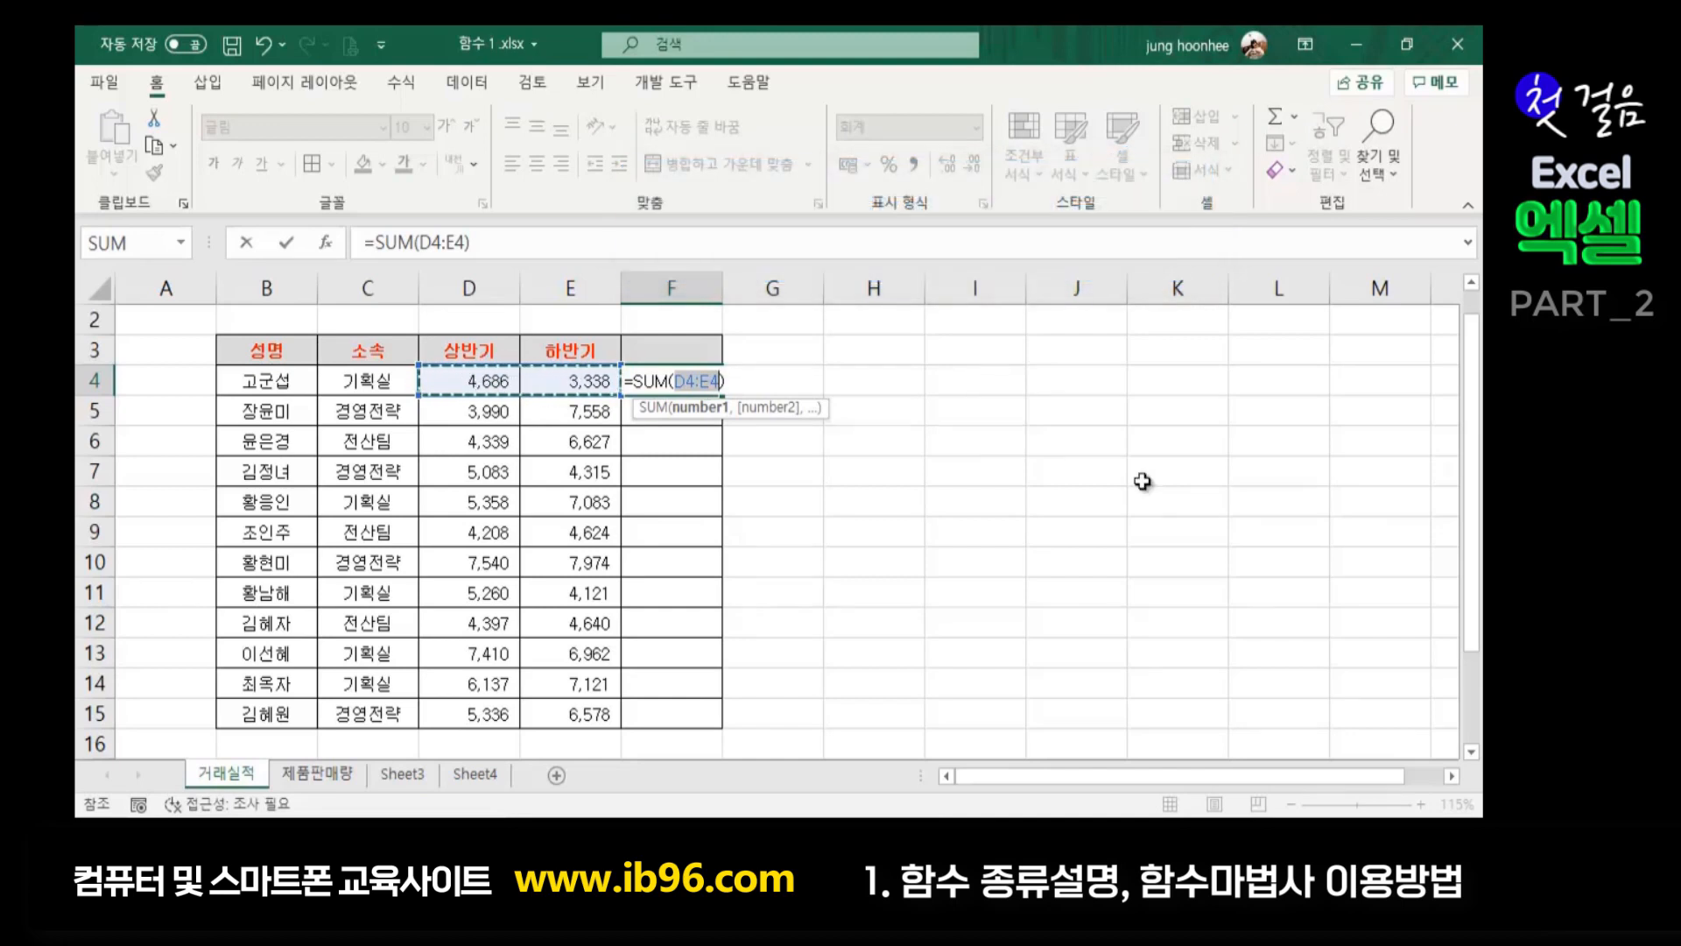
pyautogui.press('Return')
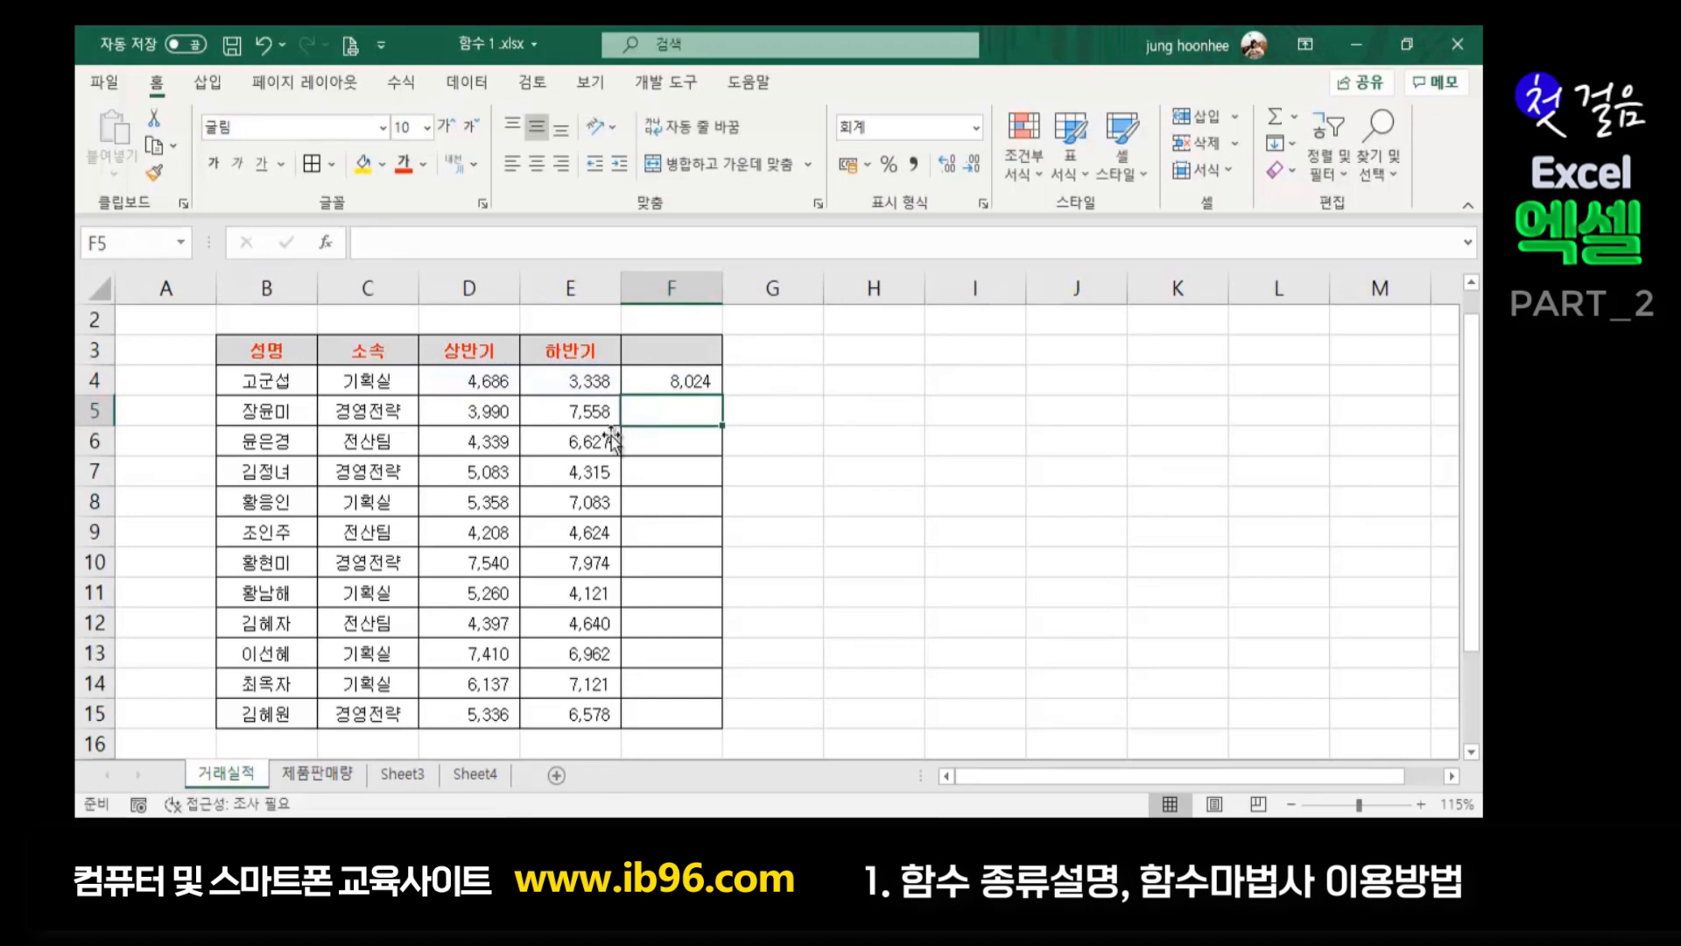
# Clear F4 and enter the formula =sum(D4:E4) directly in the cell
pyautogui.click(657, 383)
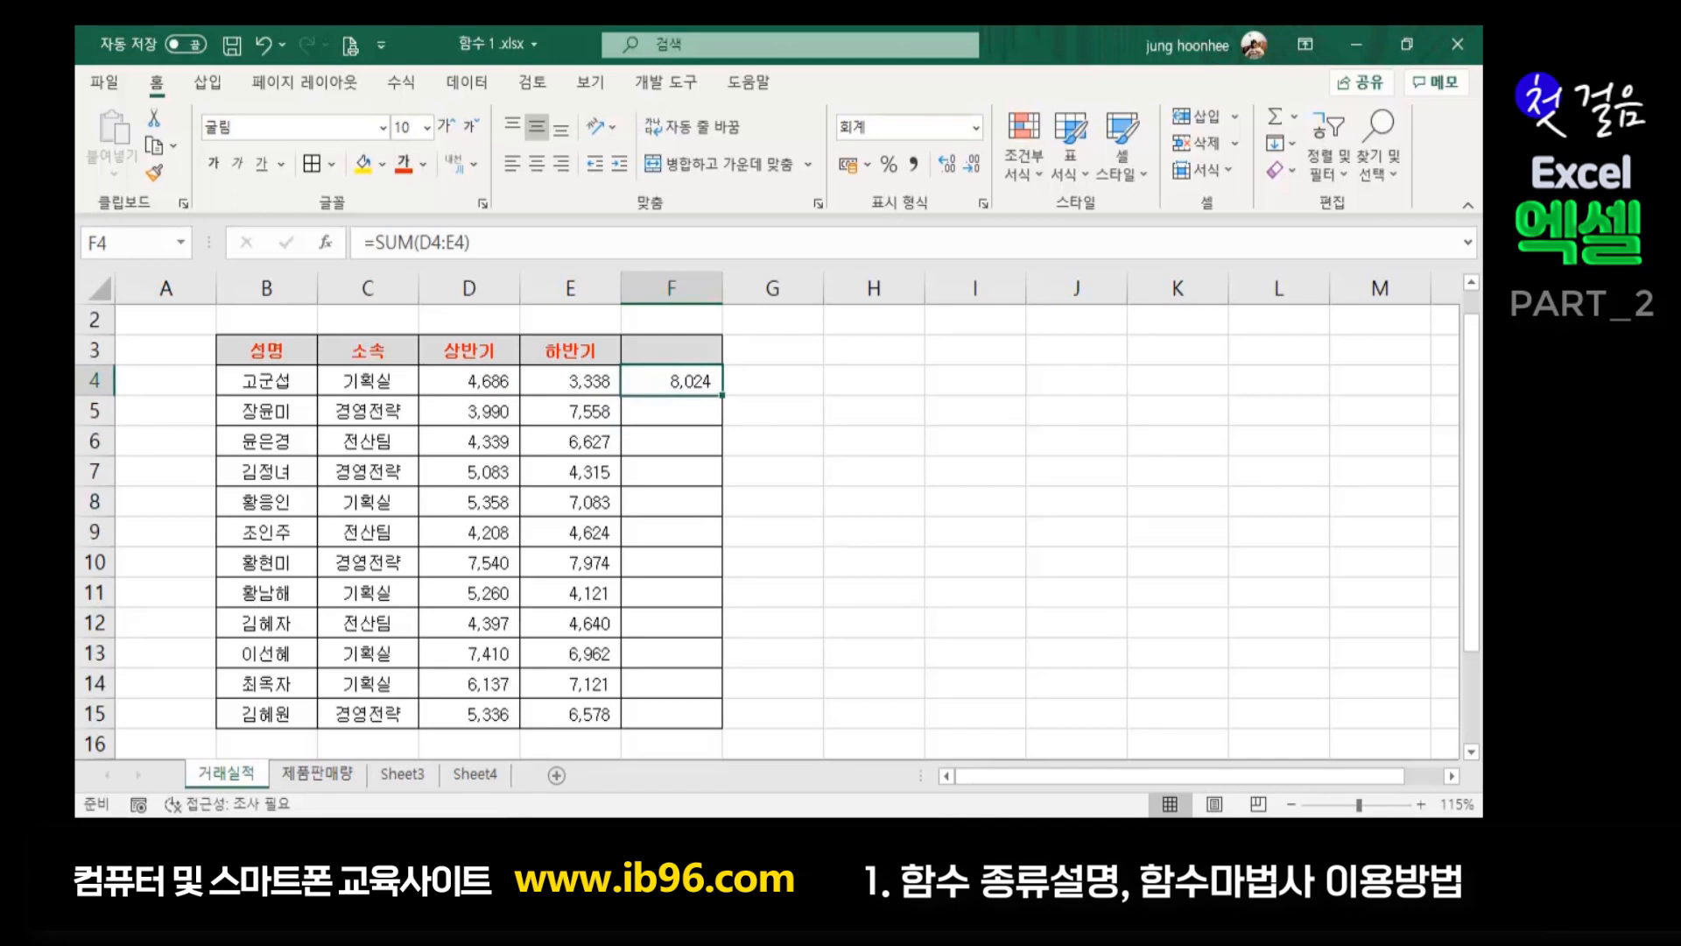
pyautogui.press('Delete')
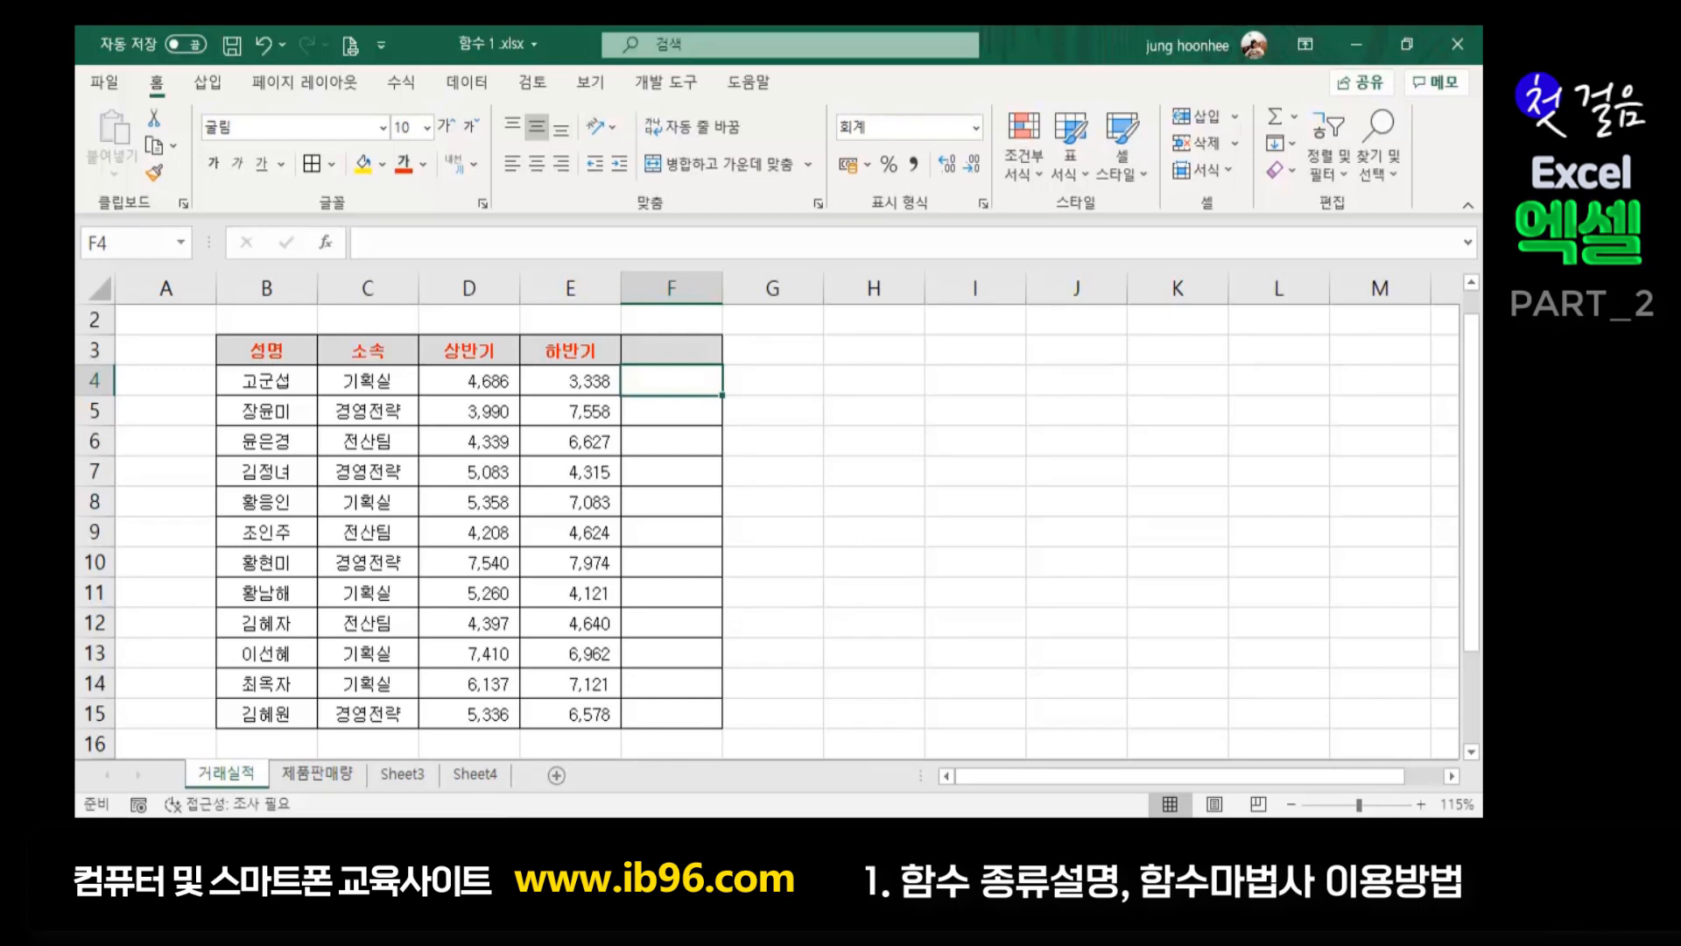
pyautogui.write('=')
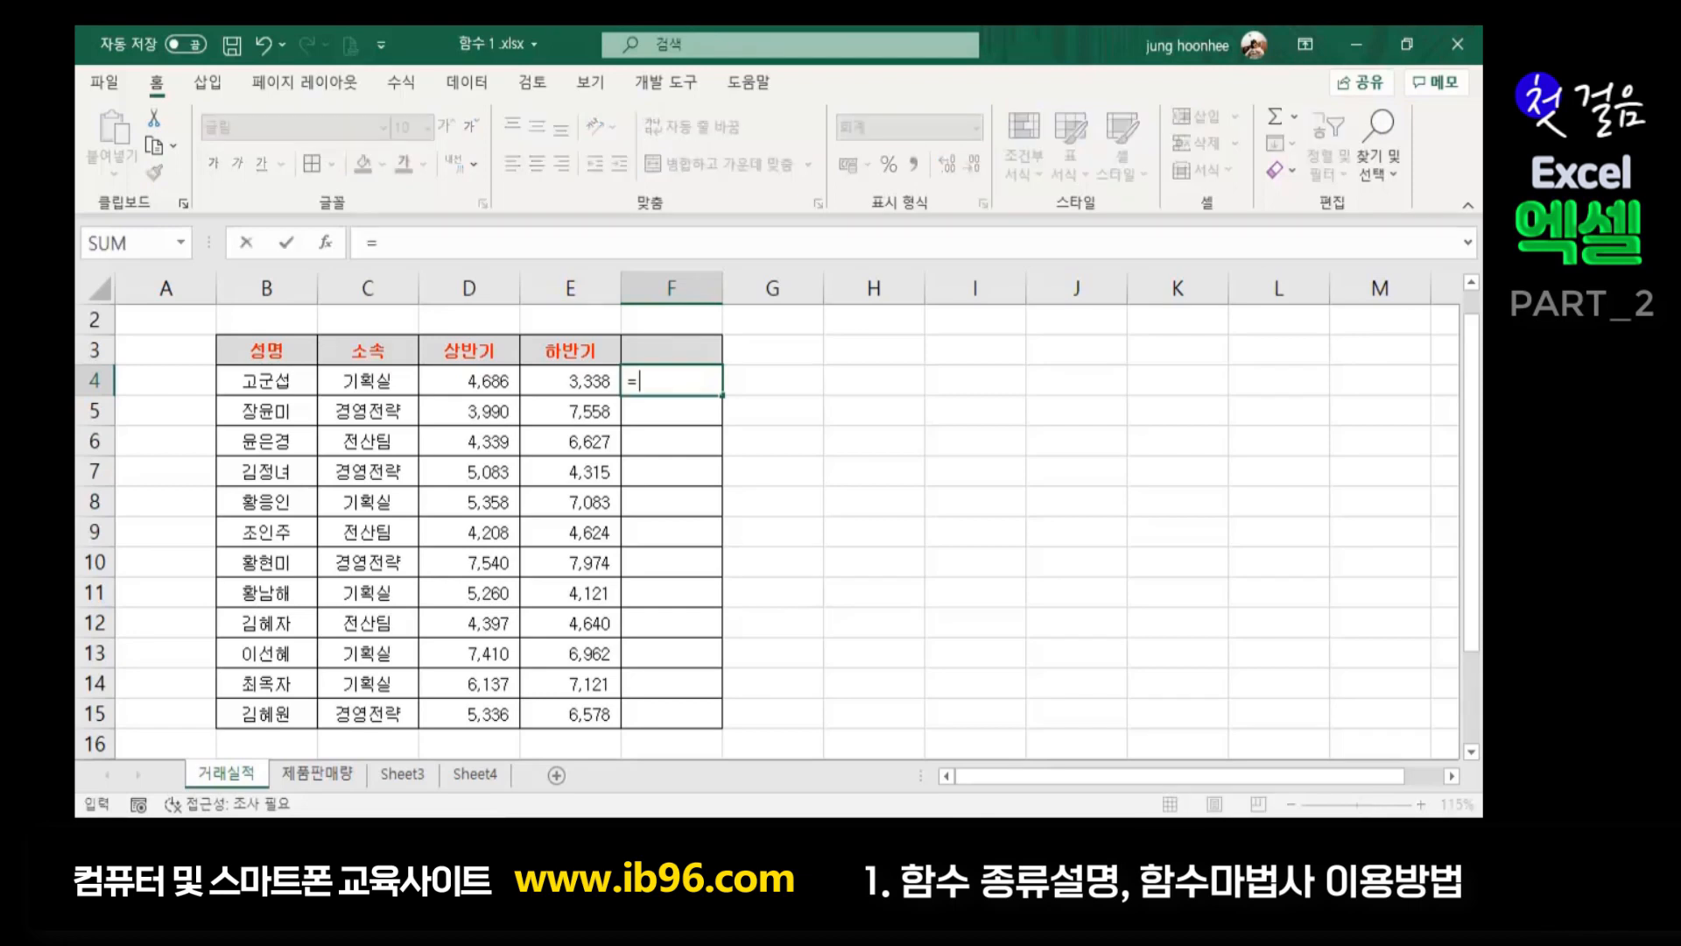
pyautogui.write('sum(')
pyautogui.moveTo(469, 381); pyautogui.dragTo(554, 383)
pyautogui.write(')')
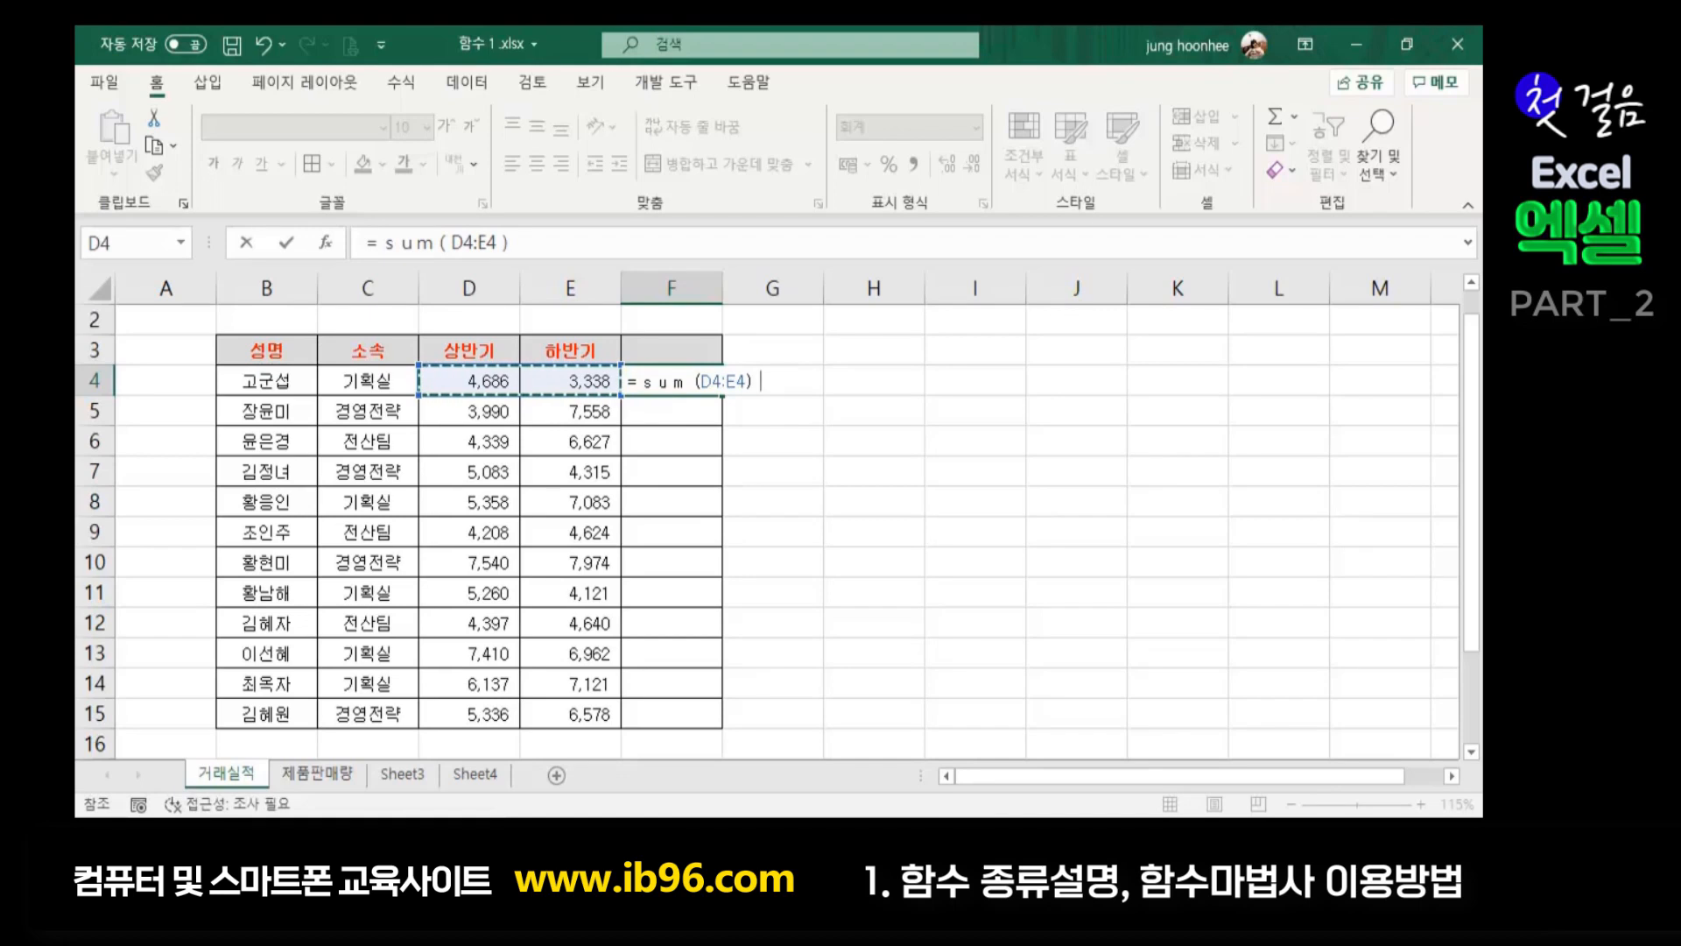
pyautogui.press('Return')
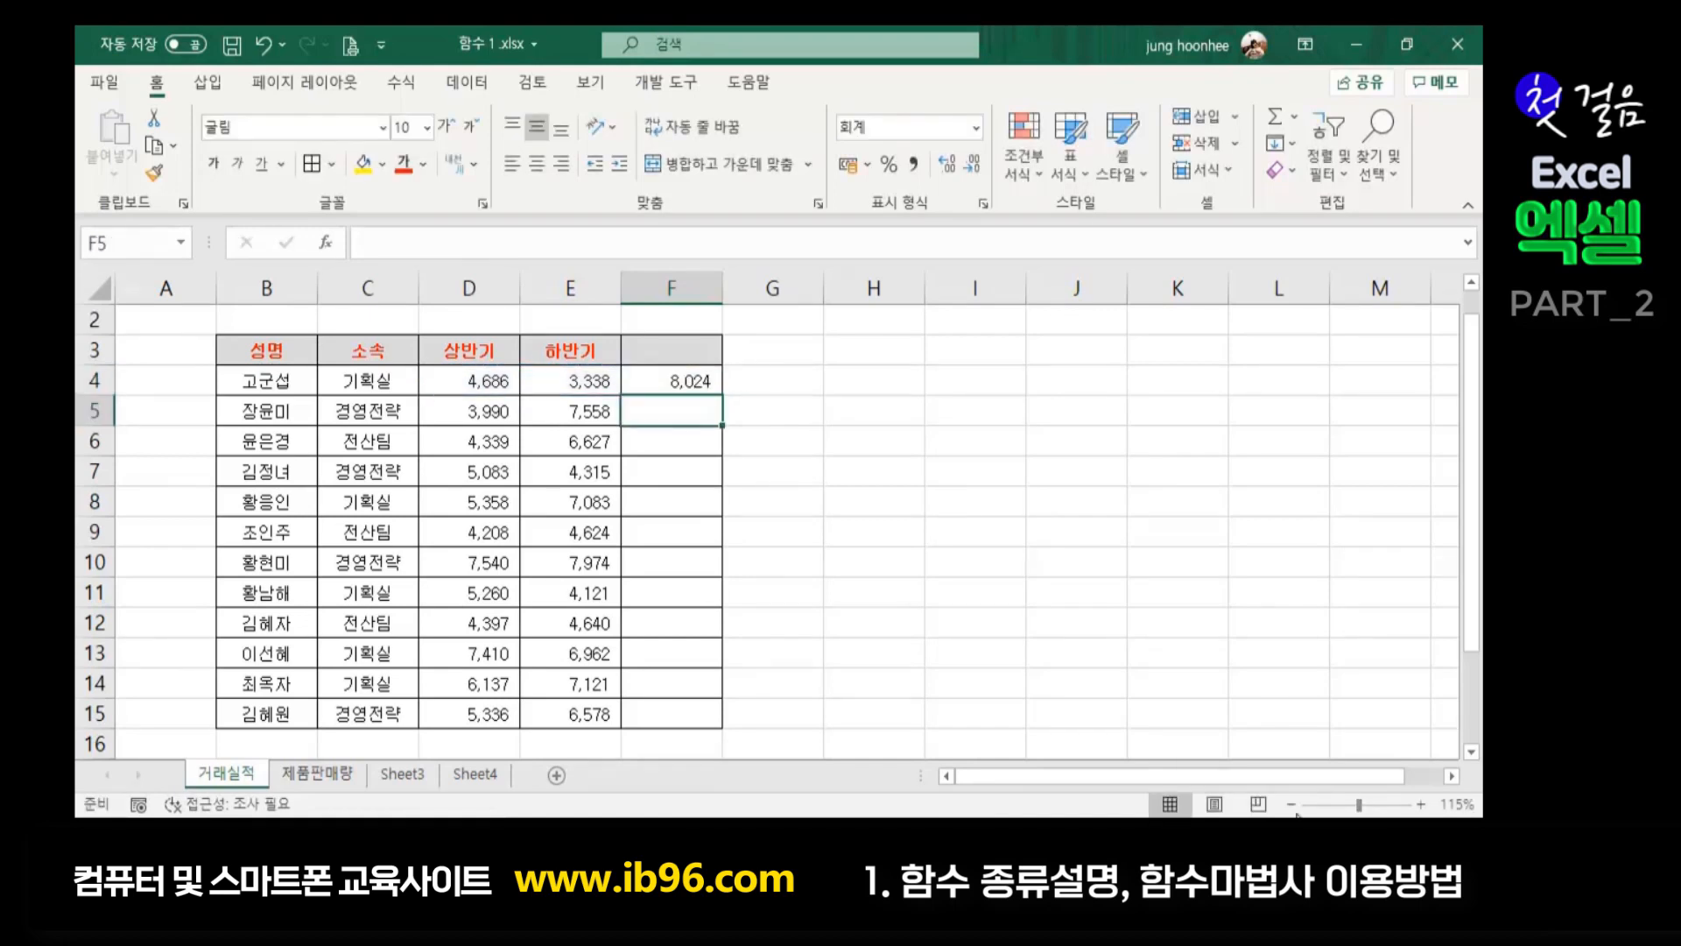
# Copy the SUM formula from F4 down through F15 to total every person's row
pyautogui.click(665, 381)
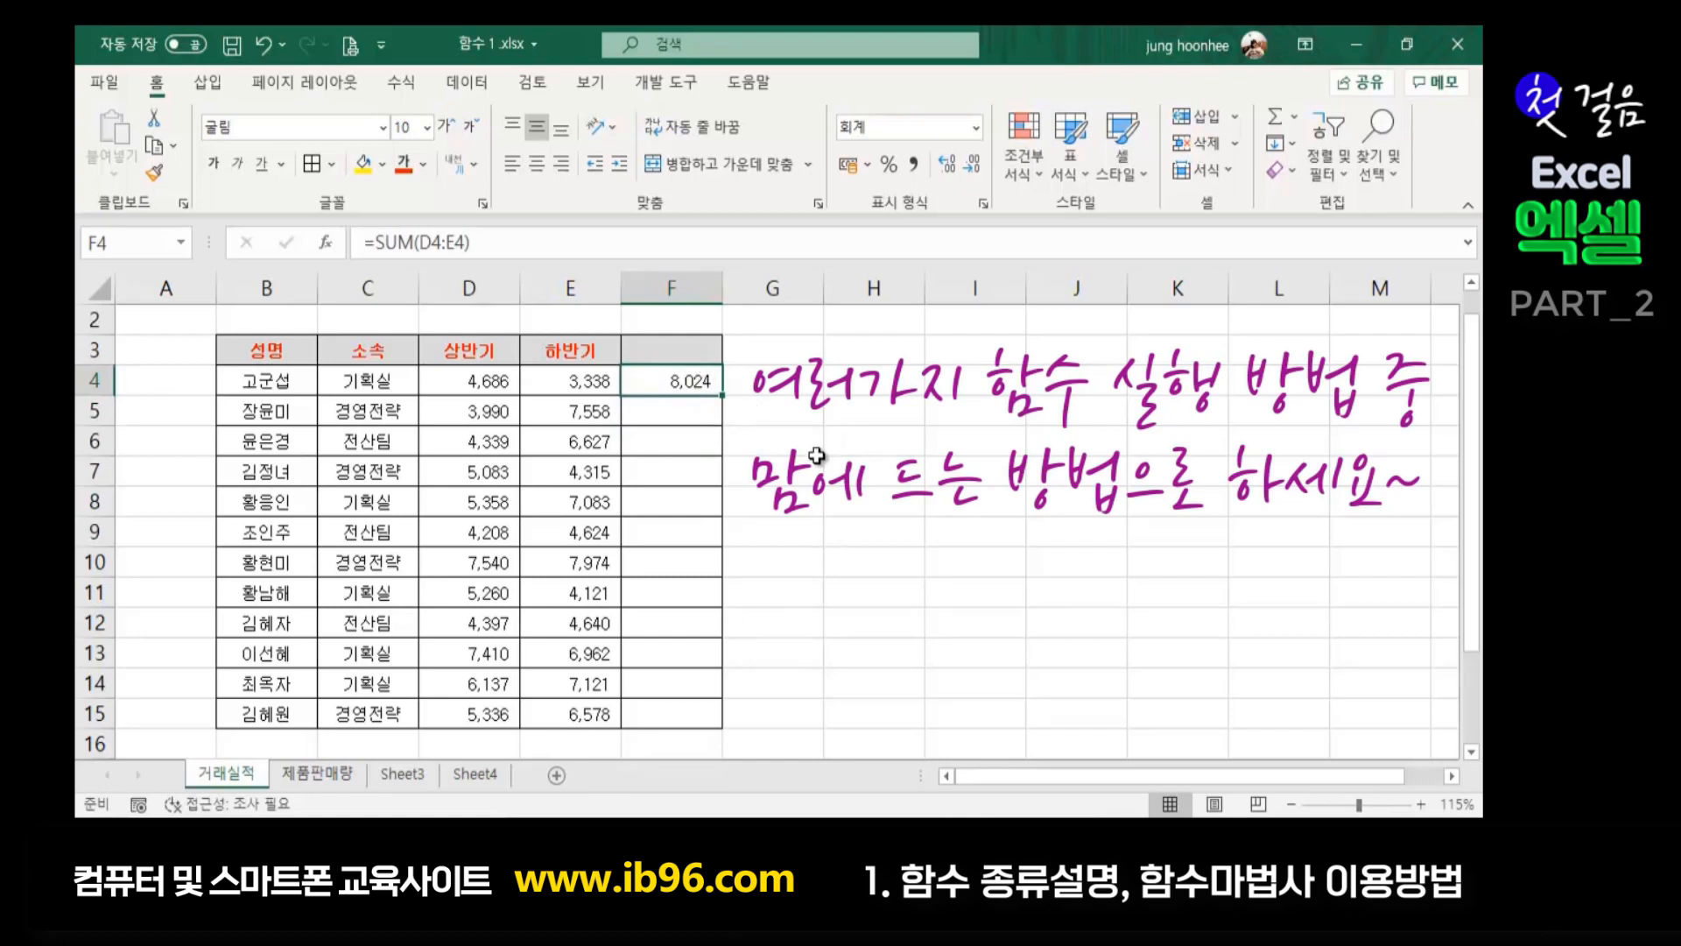
pyautogui.doubleClick(722, 400)
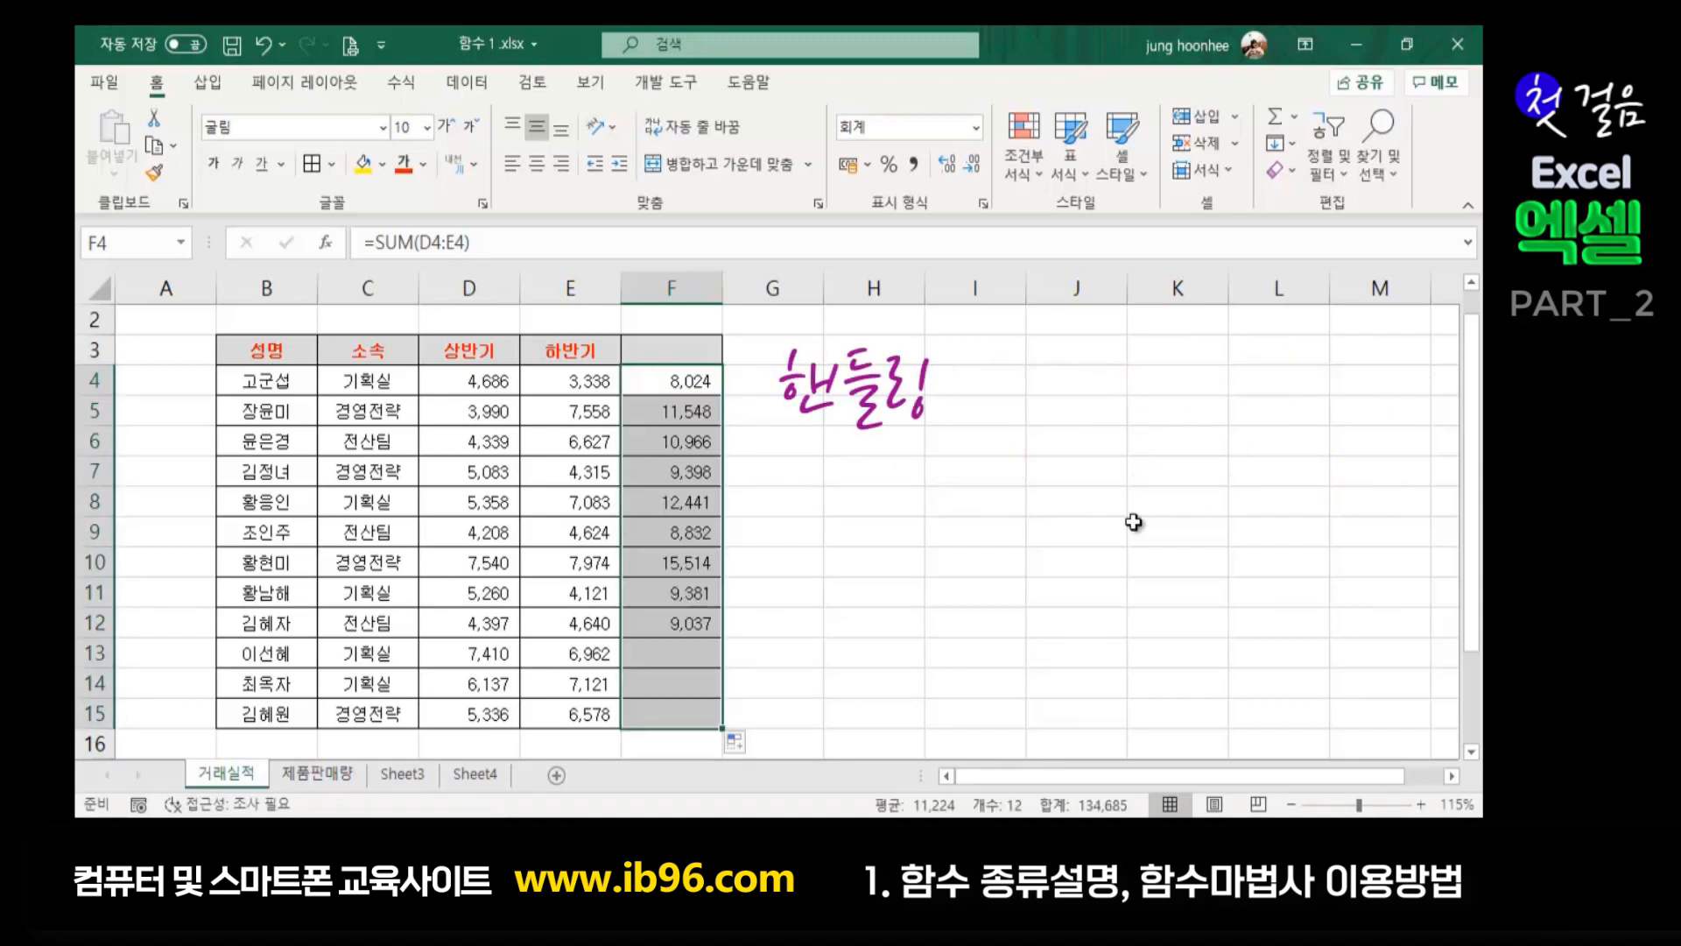
pyautogui.click(1024, 544)
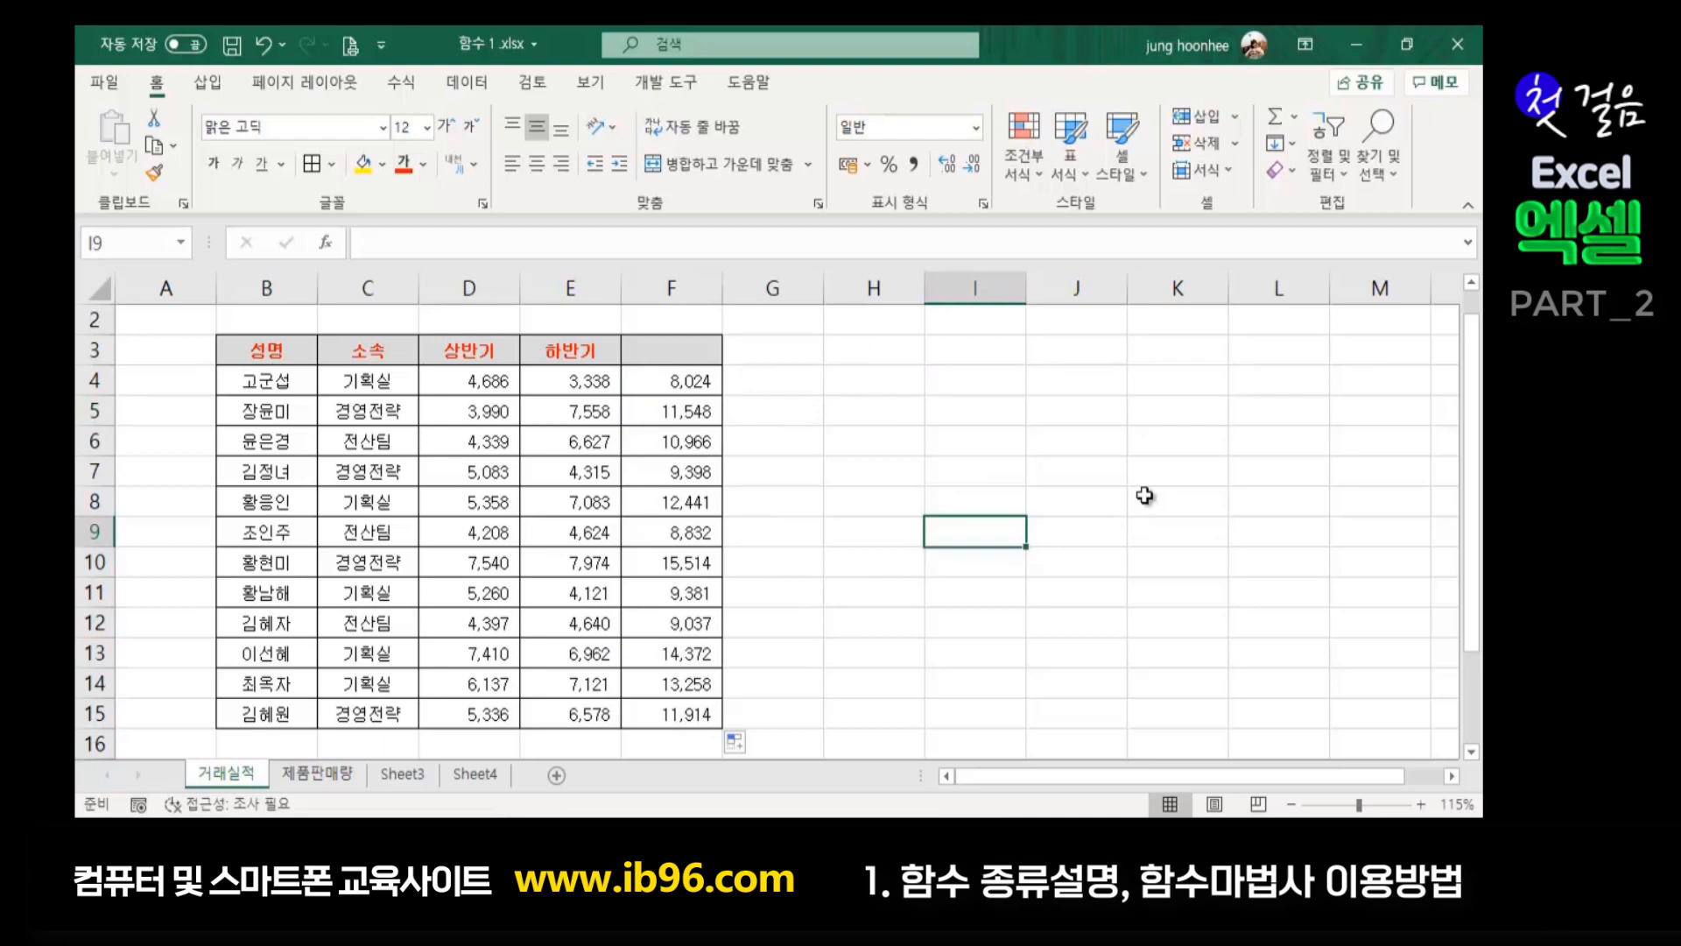
# Enter the heading 합계 in cell F3 above the totals
pyautogui.click(652, 351)
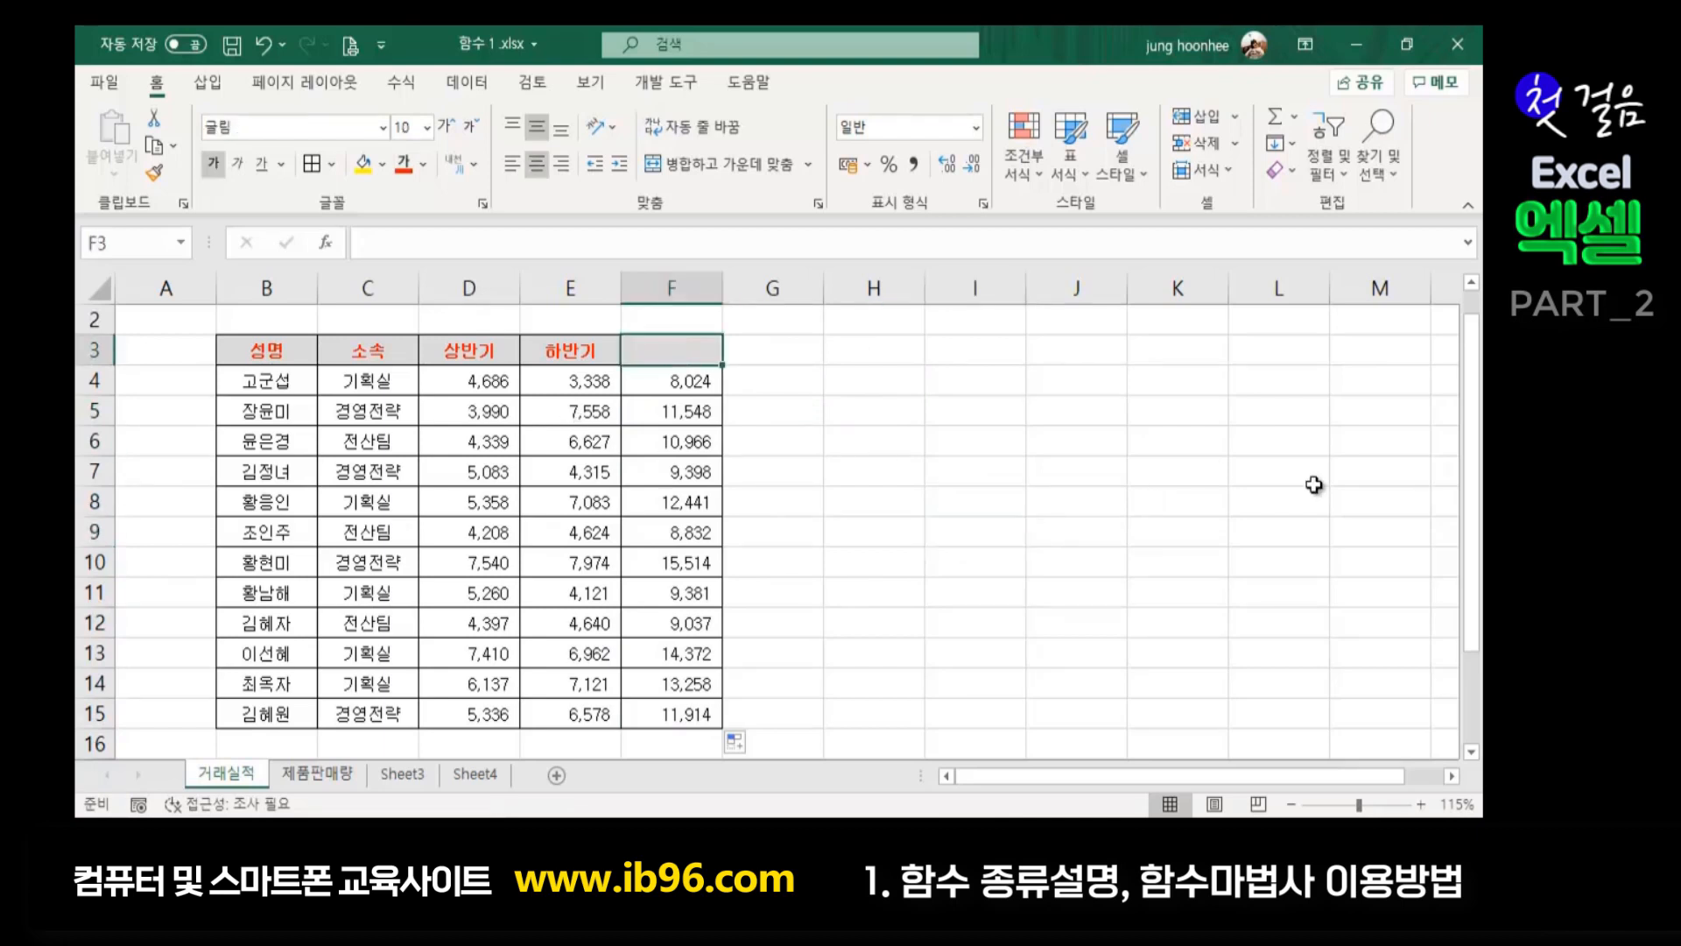
pyautogui.write('gkq')
pyautogui.press('BackSpace')
pyautogui.press('BackSpace')
pyautogui.press('BackSpace')
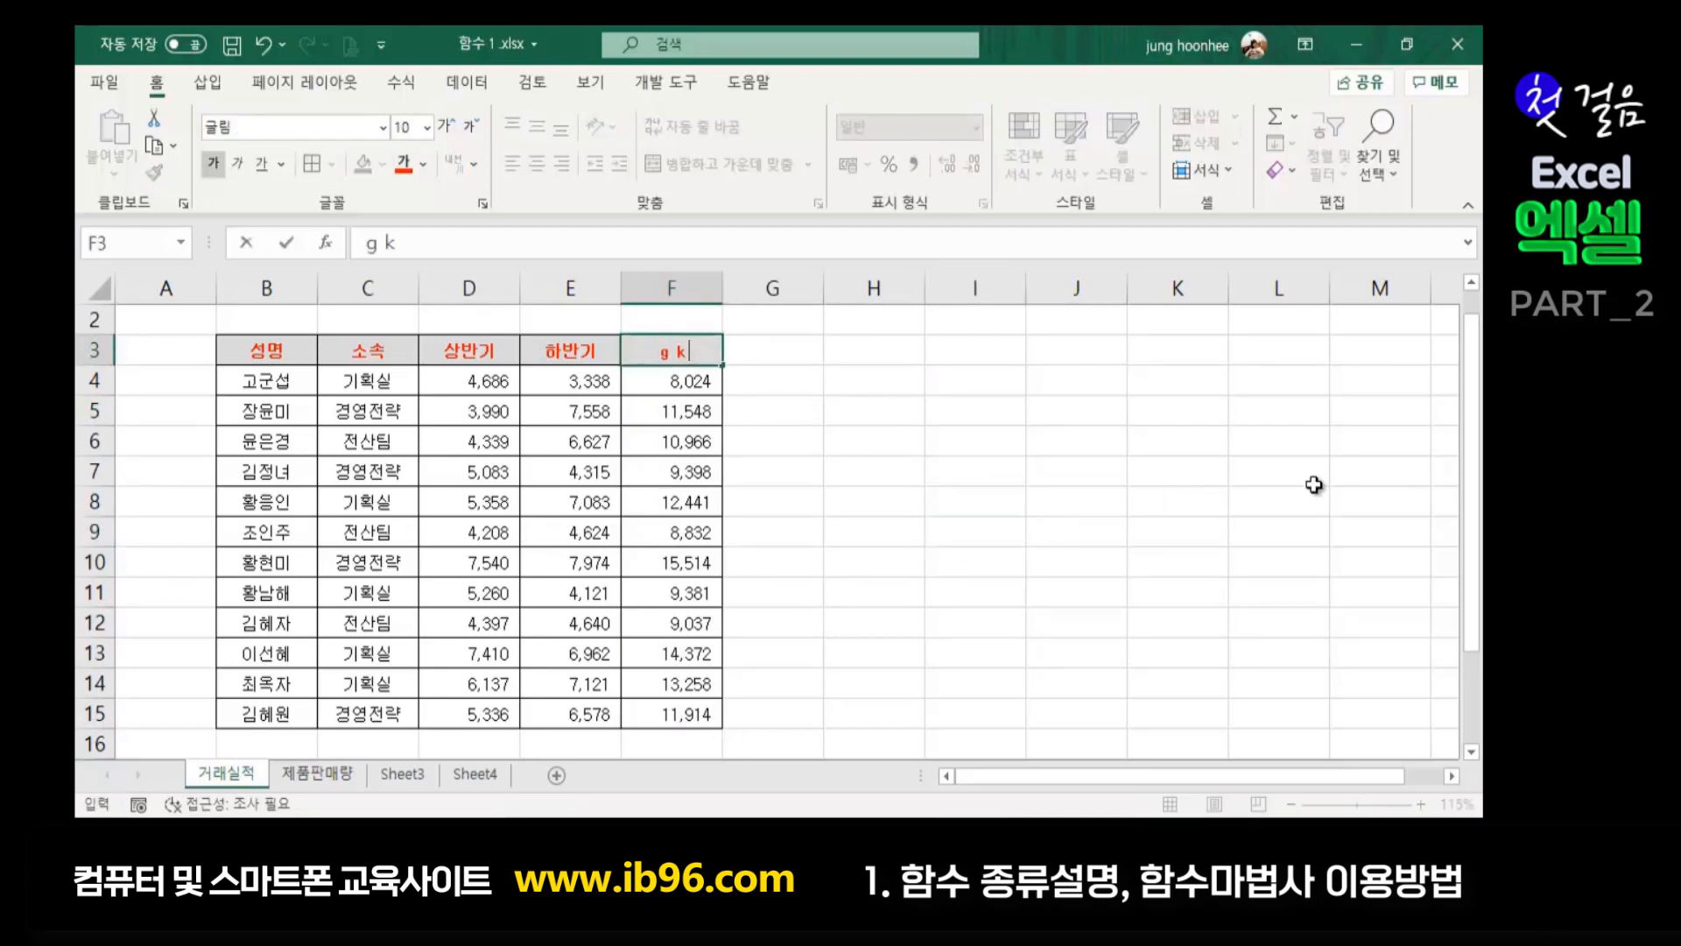
pyautogui.write('합계')
pyautogui.press('Return')
pyautogui.click(812, 472)
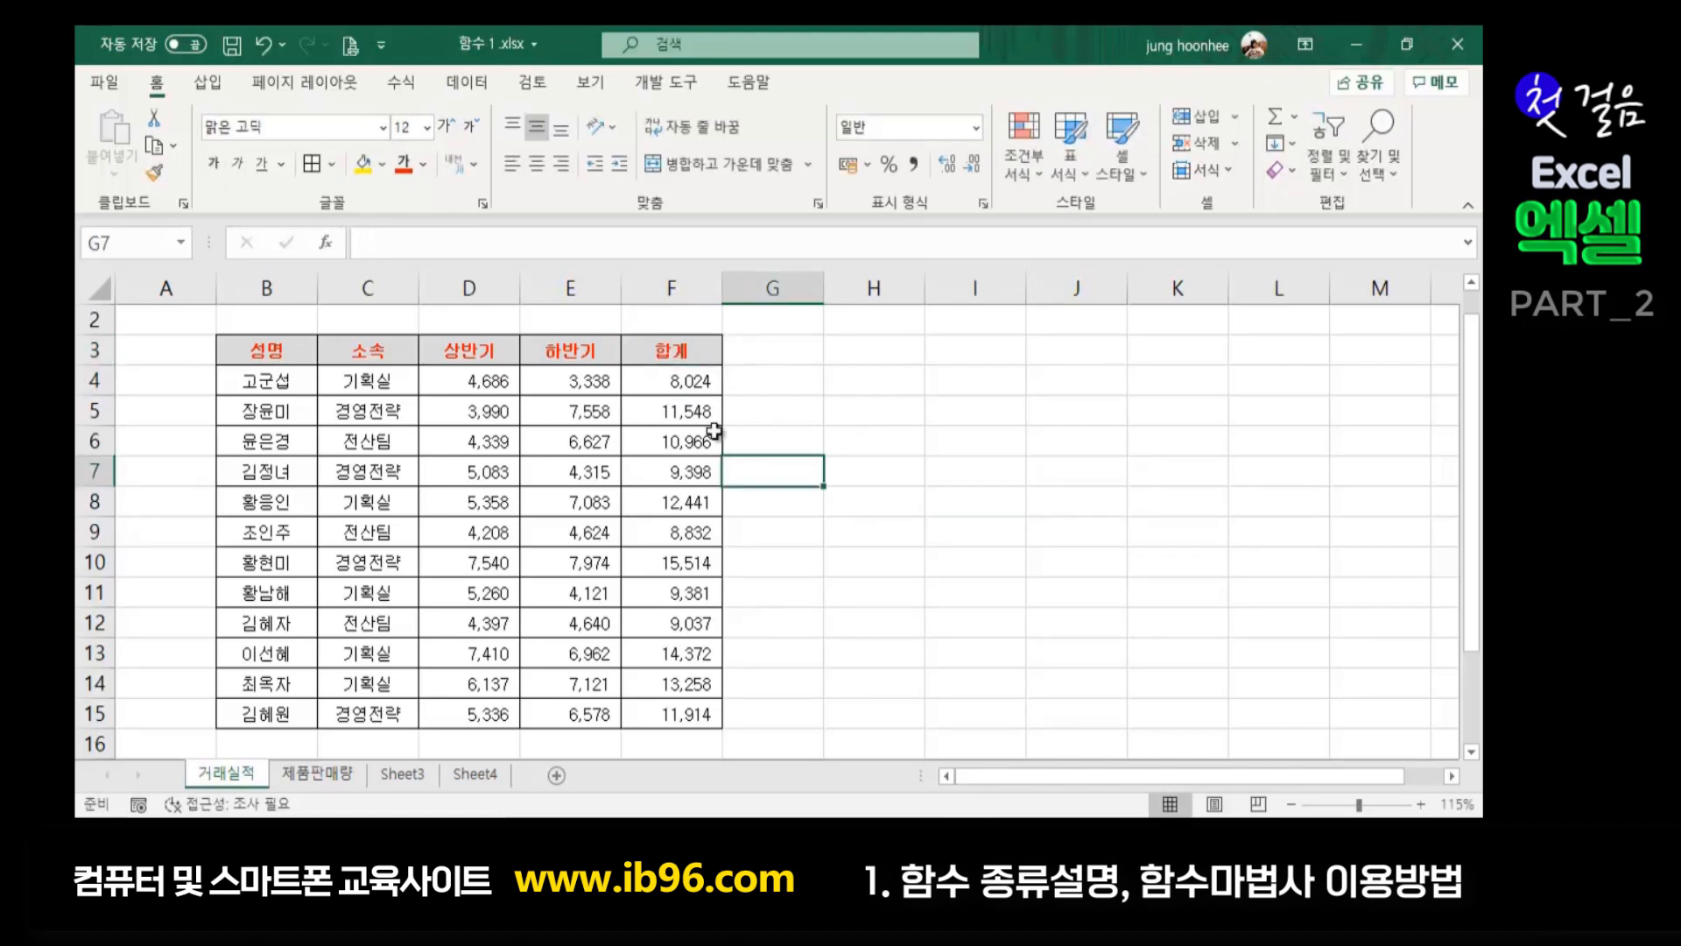
# Examine the totals in F4:F15 under the 합계 heading and the empty cells beside the table
pyautogui.click(682, 387)
pyautogui.click(686, 442)
pyautogui.click(683, 532)
pyautogui.click(686, 623)
pyautogui.click(696, 683)
pyautogui.click(824, 685)
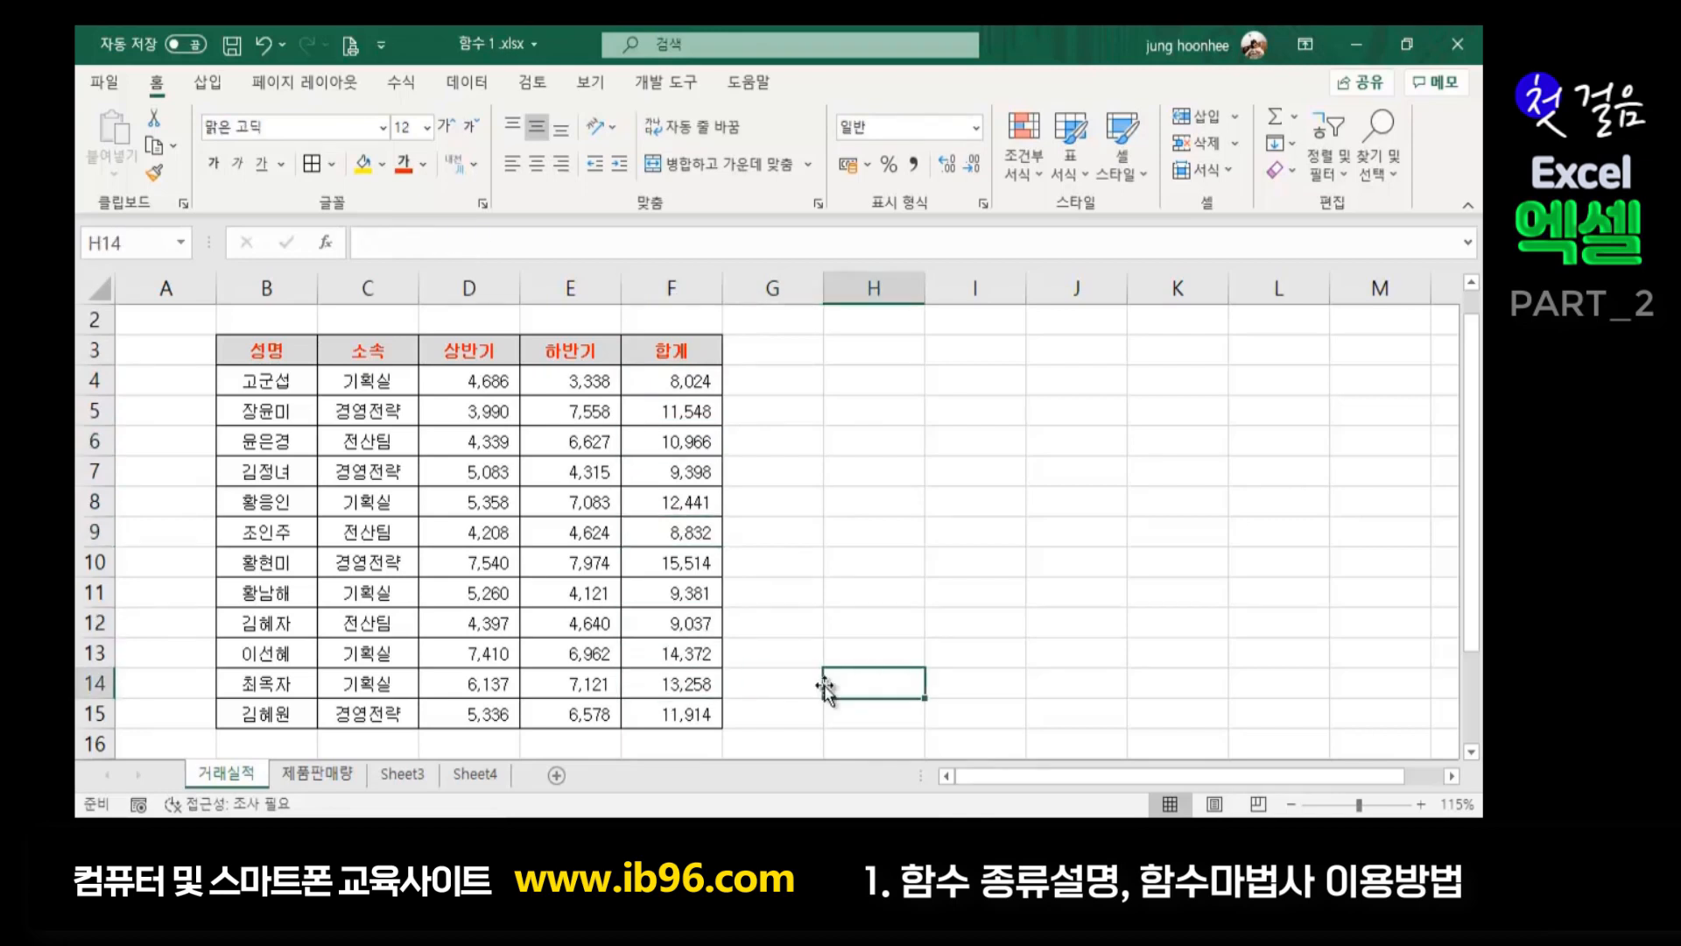
pyautogui.click(670, 348)
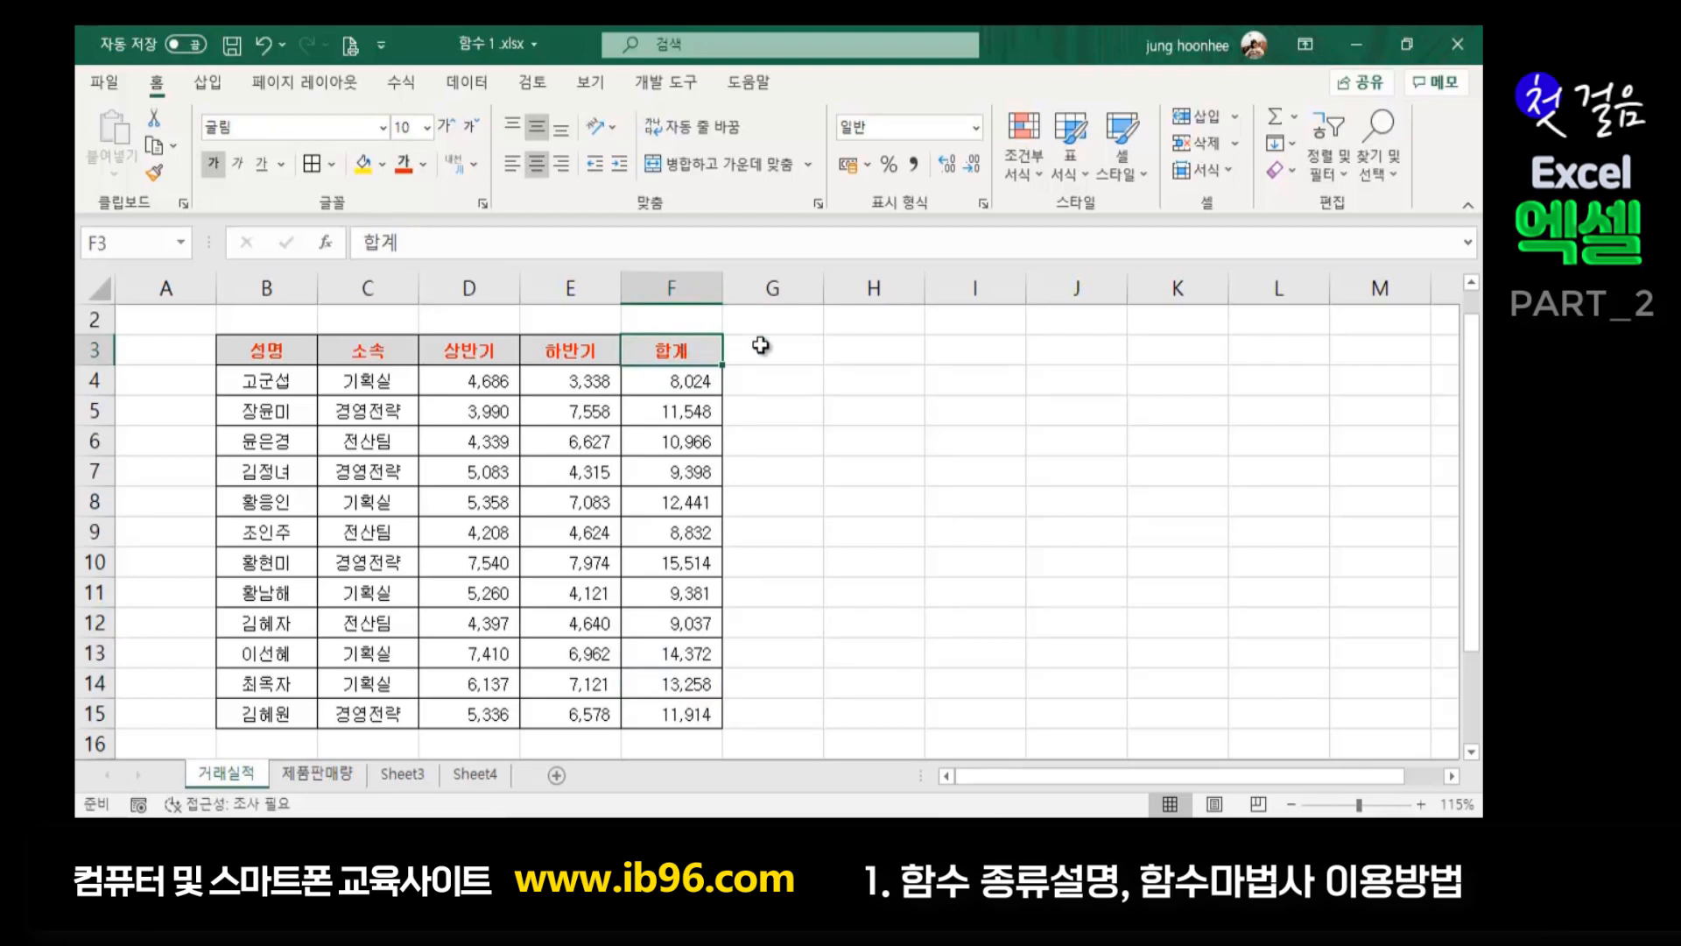
pyautogui.click(788, 352)
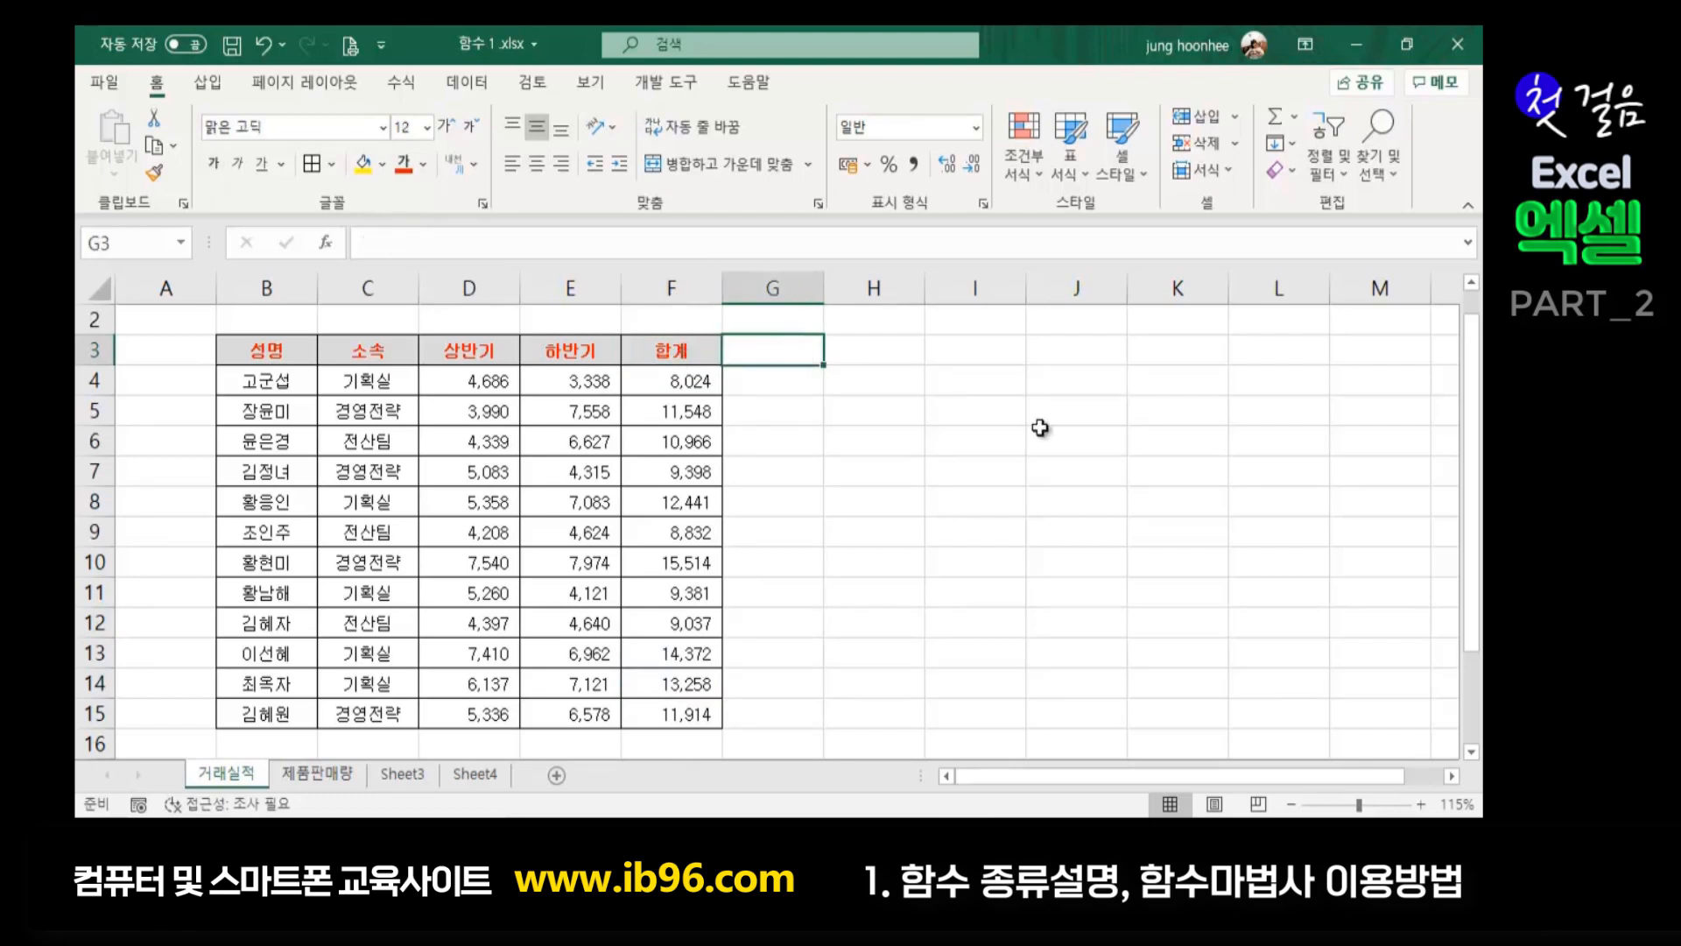
pyautogui.moveTo(673, 383); pyautogui.dragTo(694, 714)
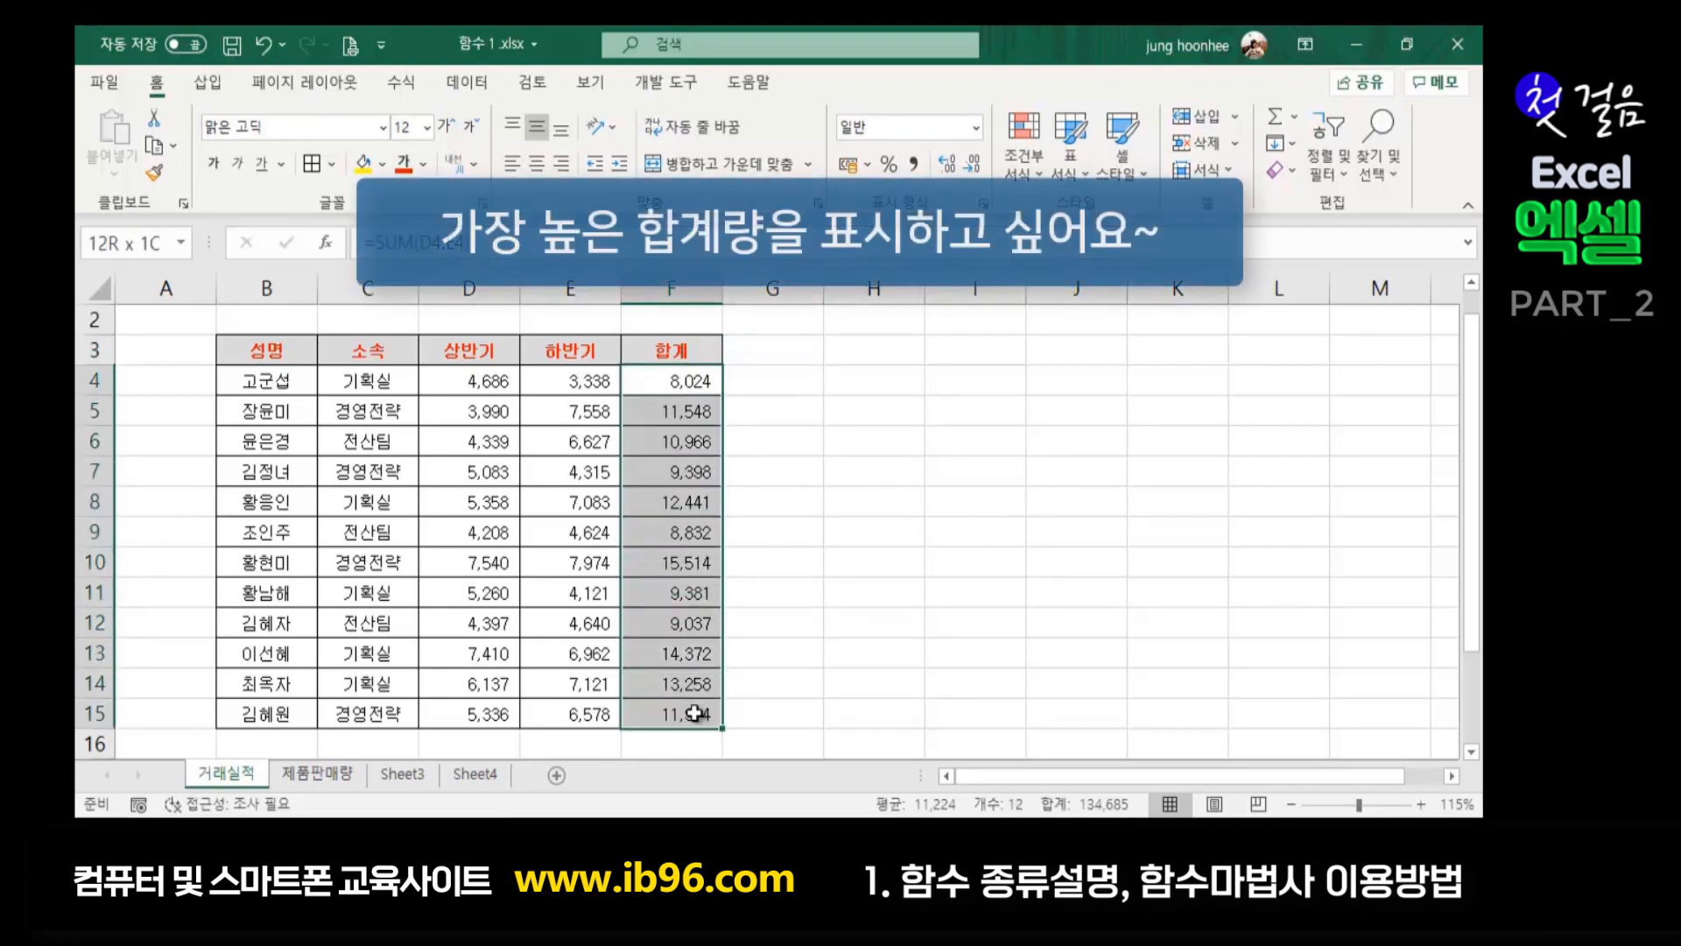
pyautogui.click(786, 680)
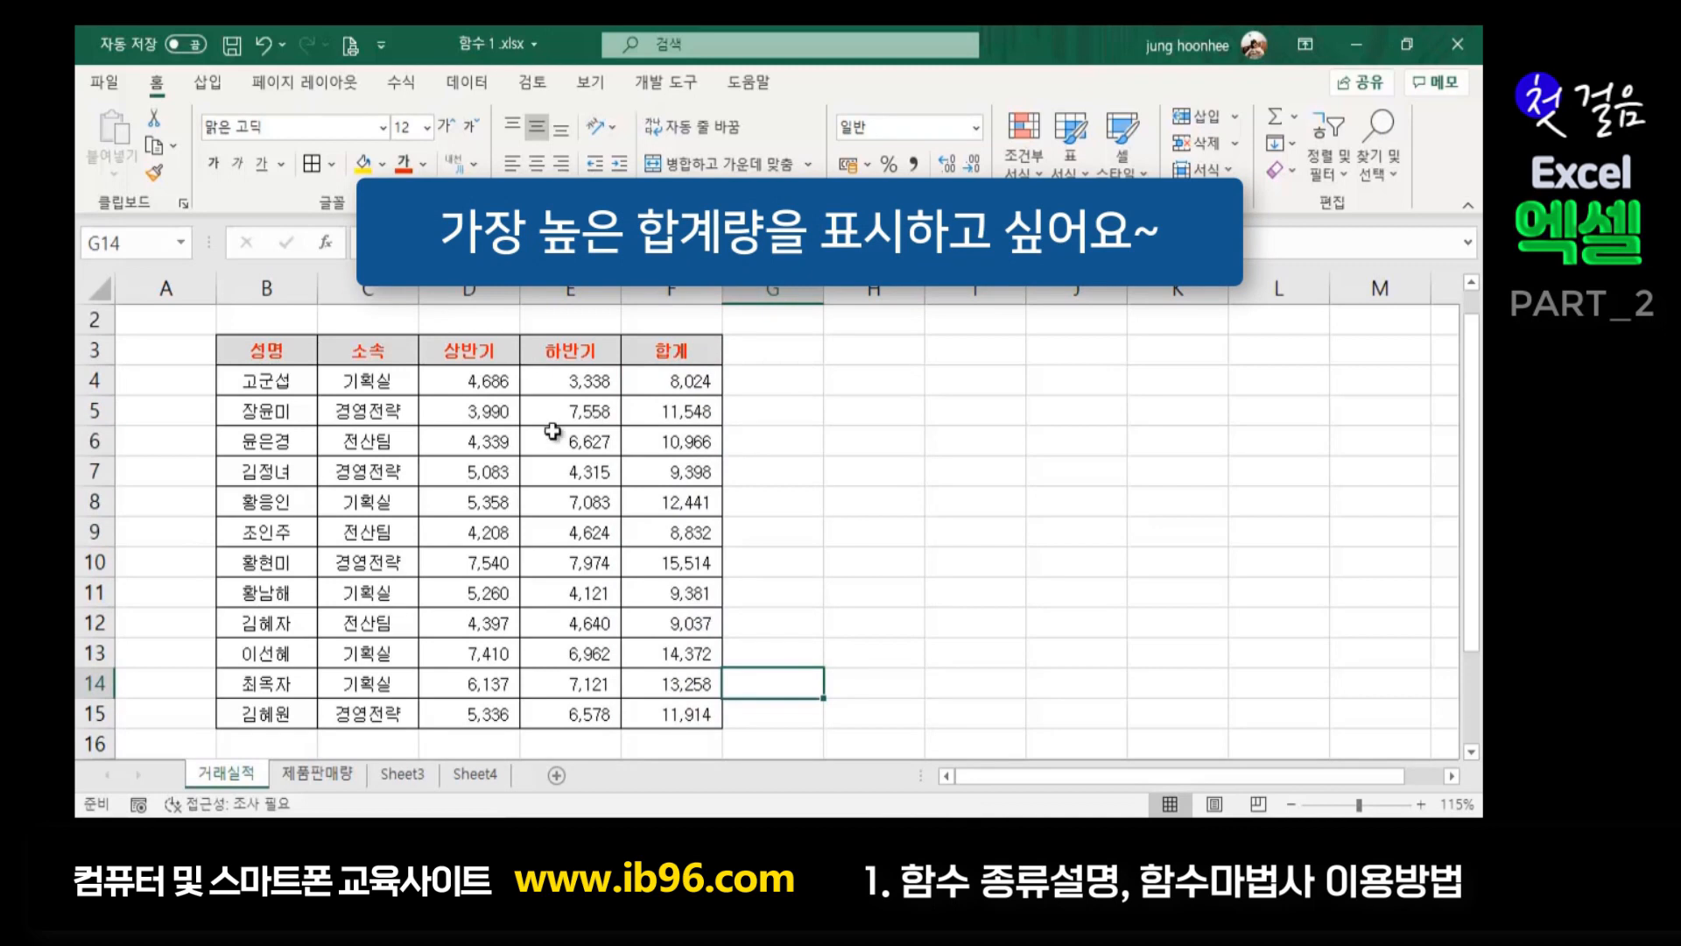
pyautogui.moveTo(691, 379); pyautogui.dragTo(690, 714)
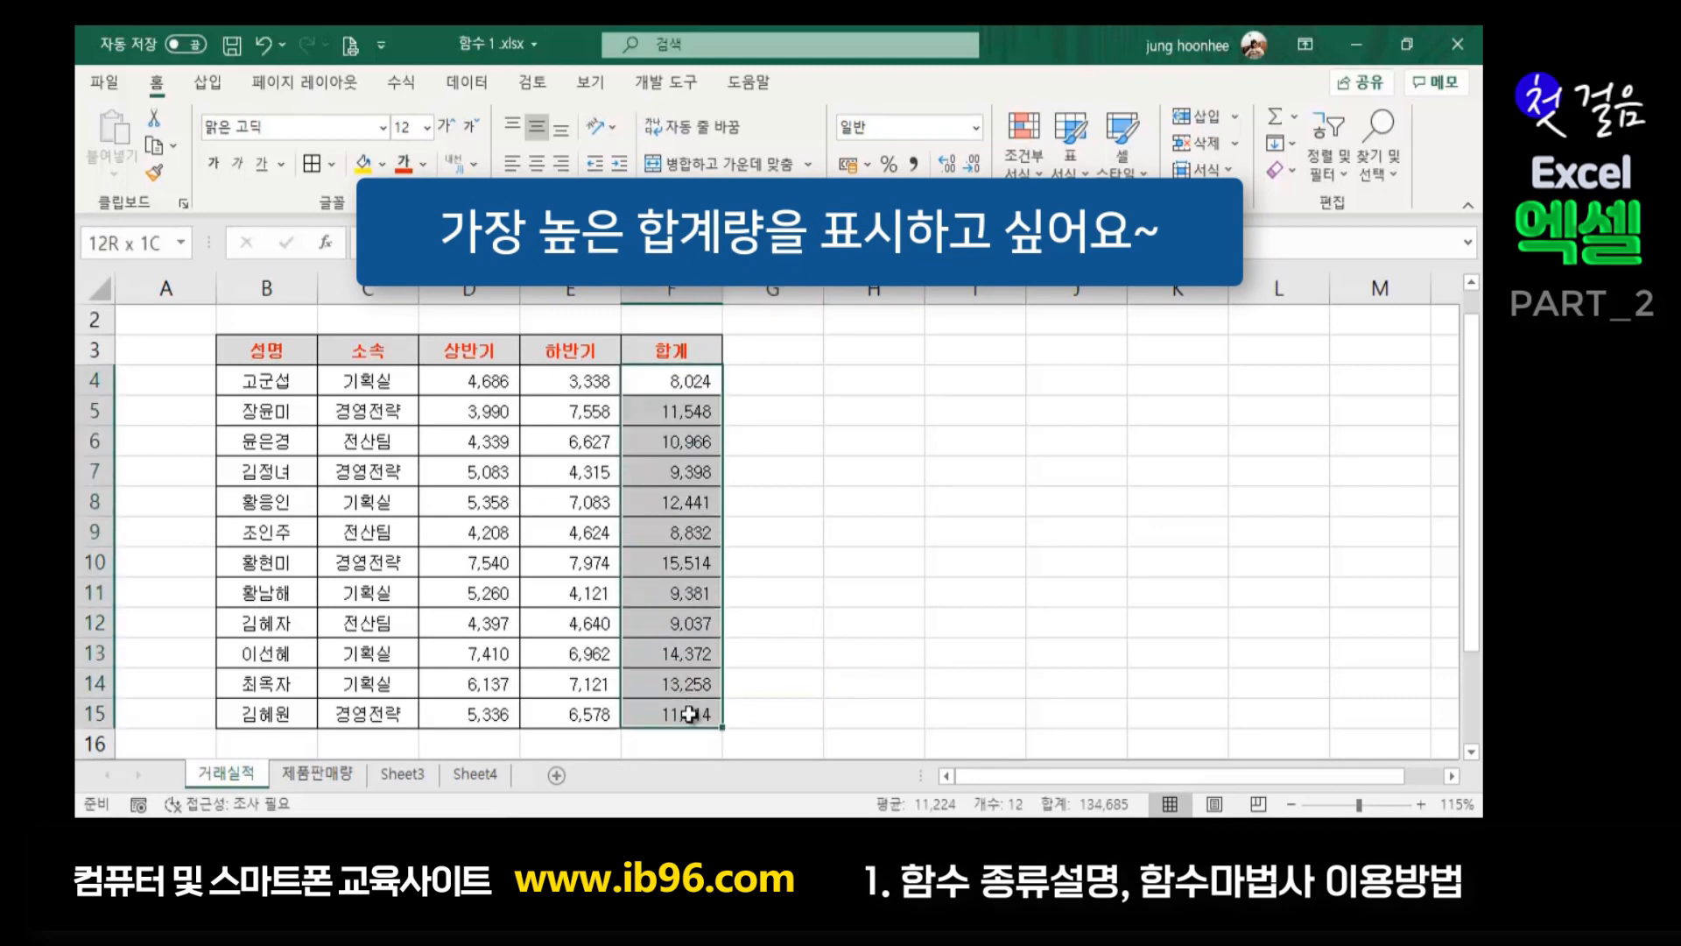
pyautogui.click(1015, 676)
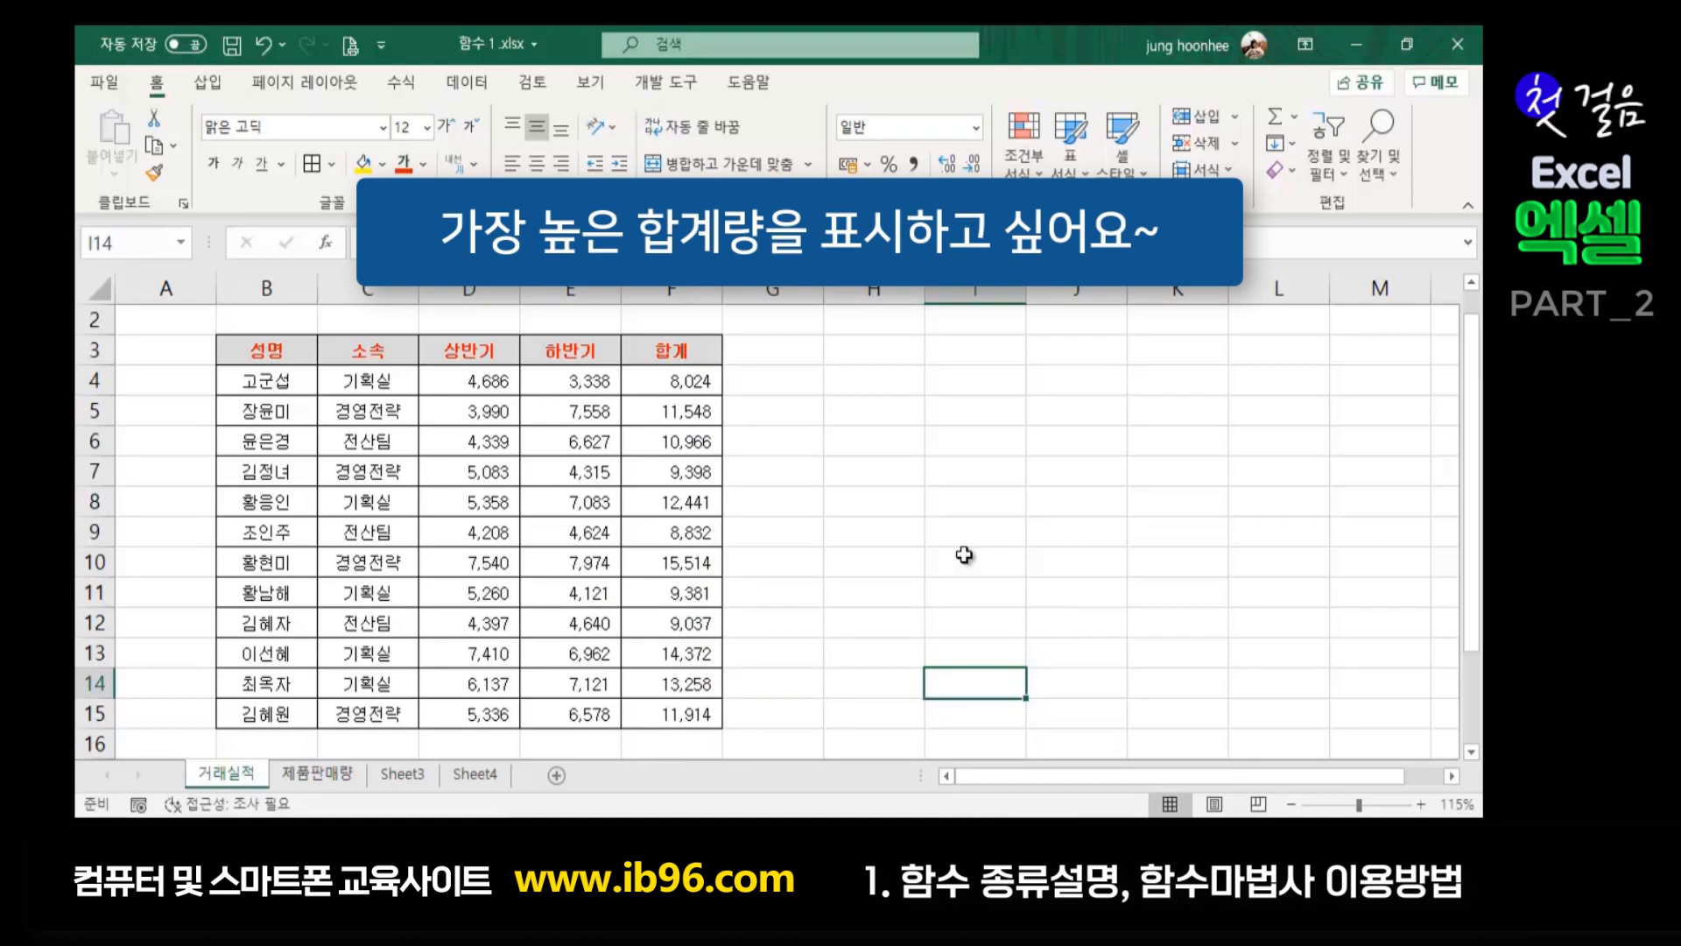
pyautogui.click(943, 385)
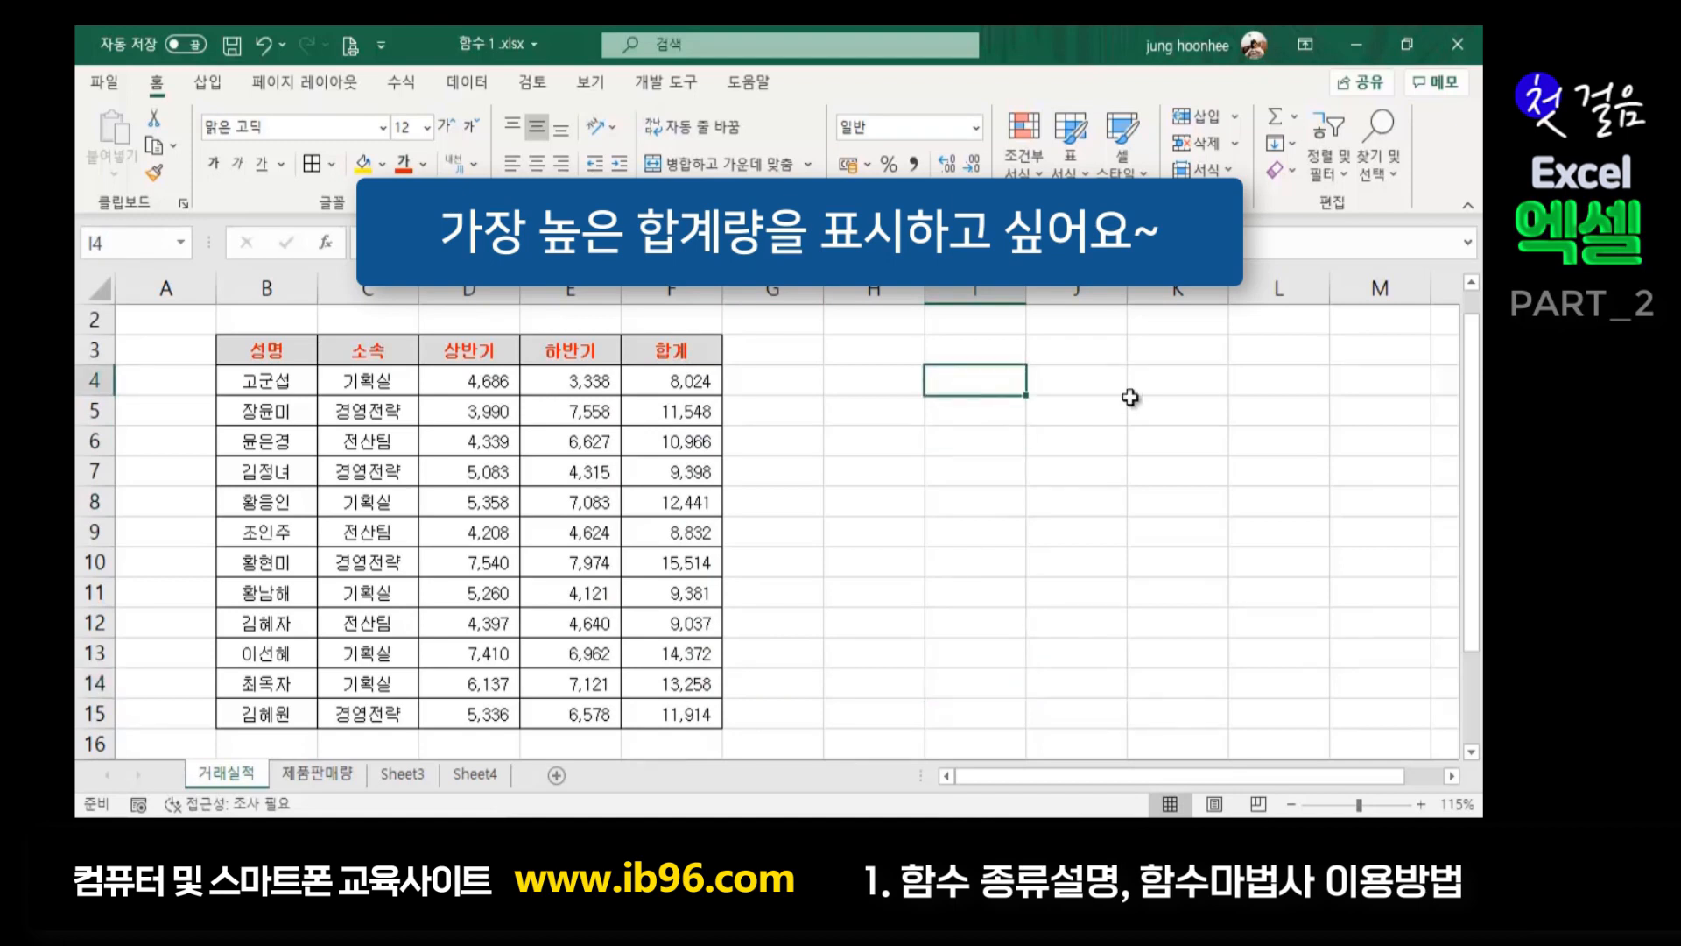
# Enter the label 최고판매량 in cell H4 beside the table
pyautogui.click(895, 387)
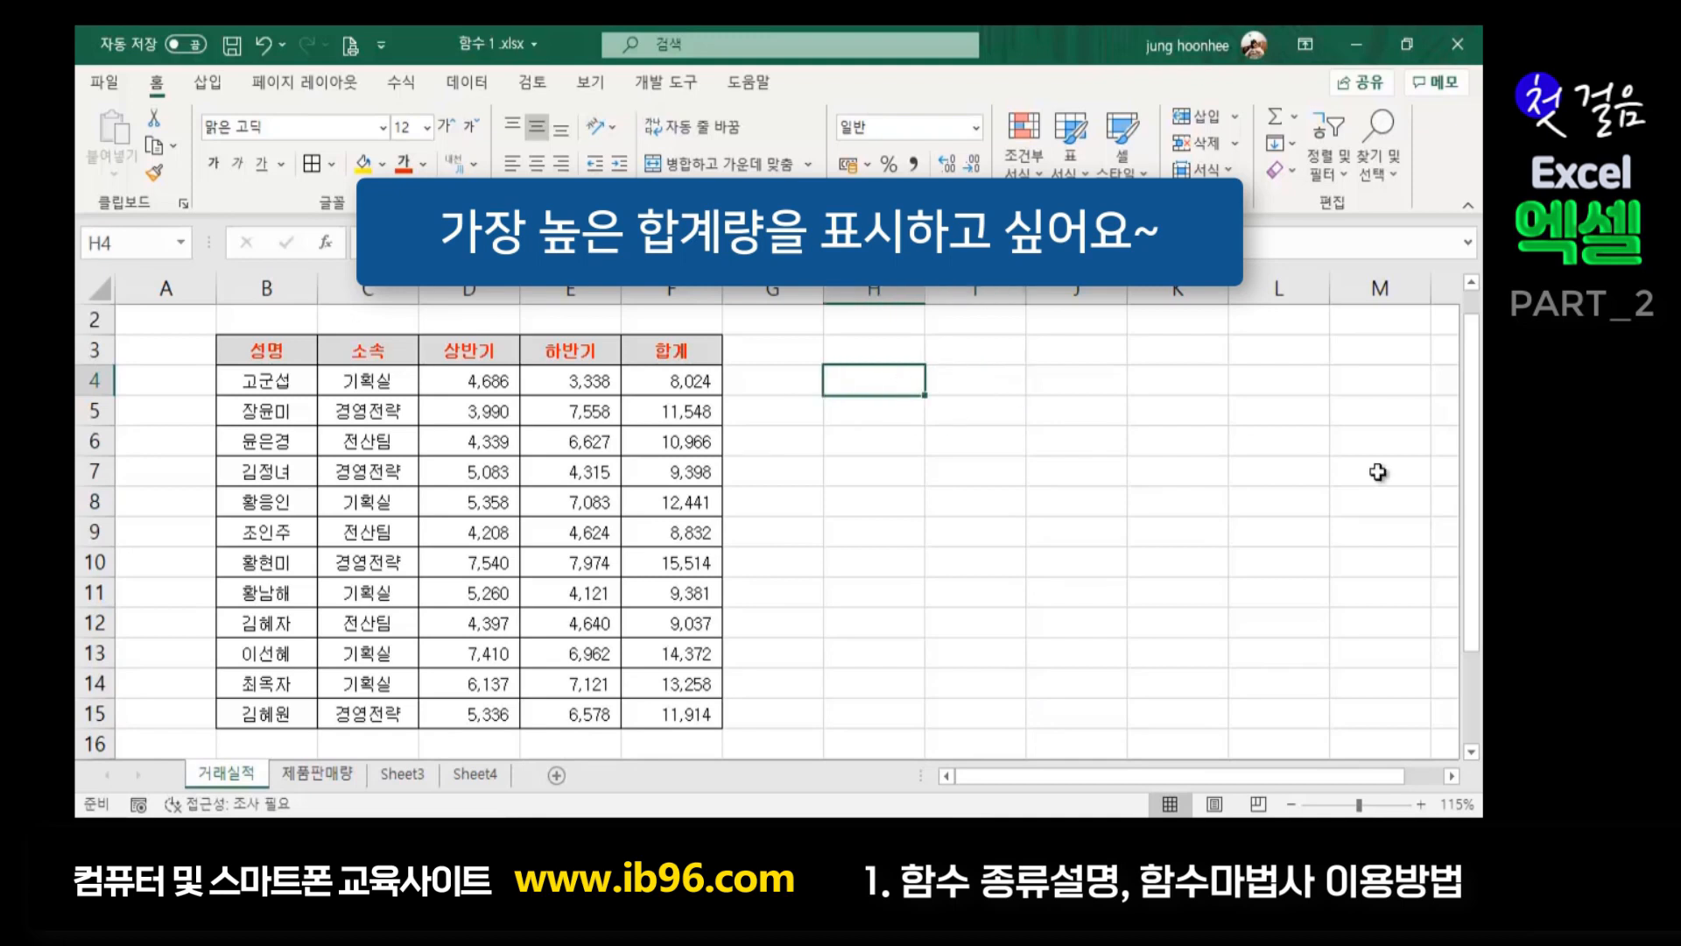
pyautogui.write('최고판매량')
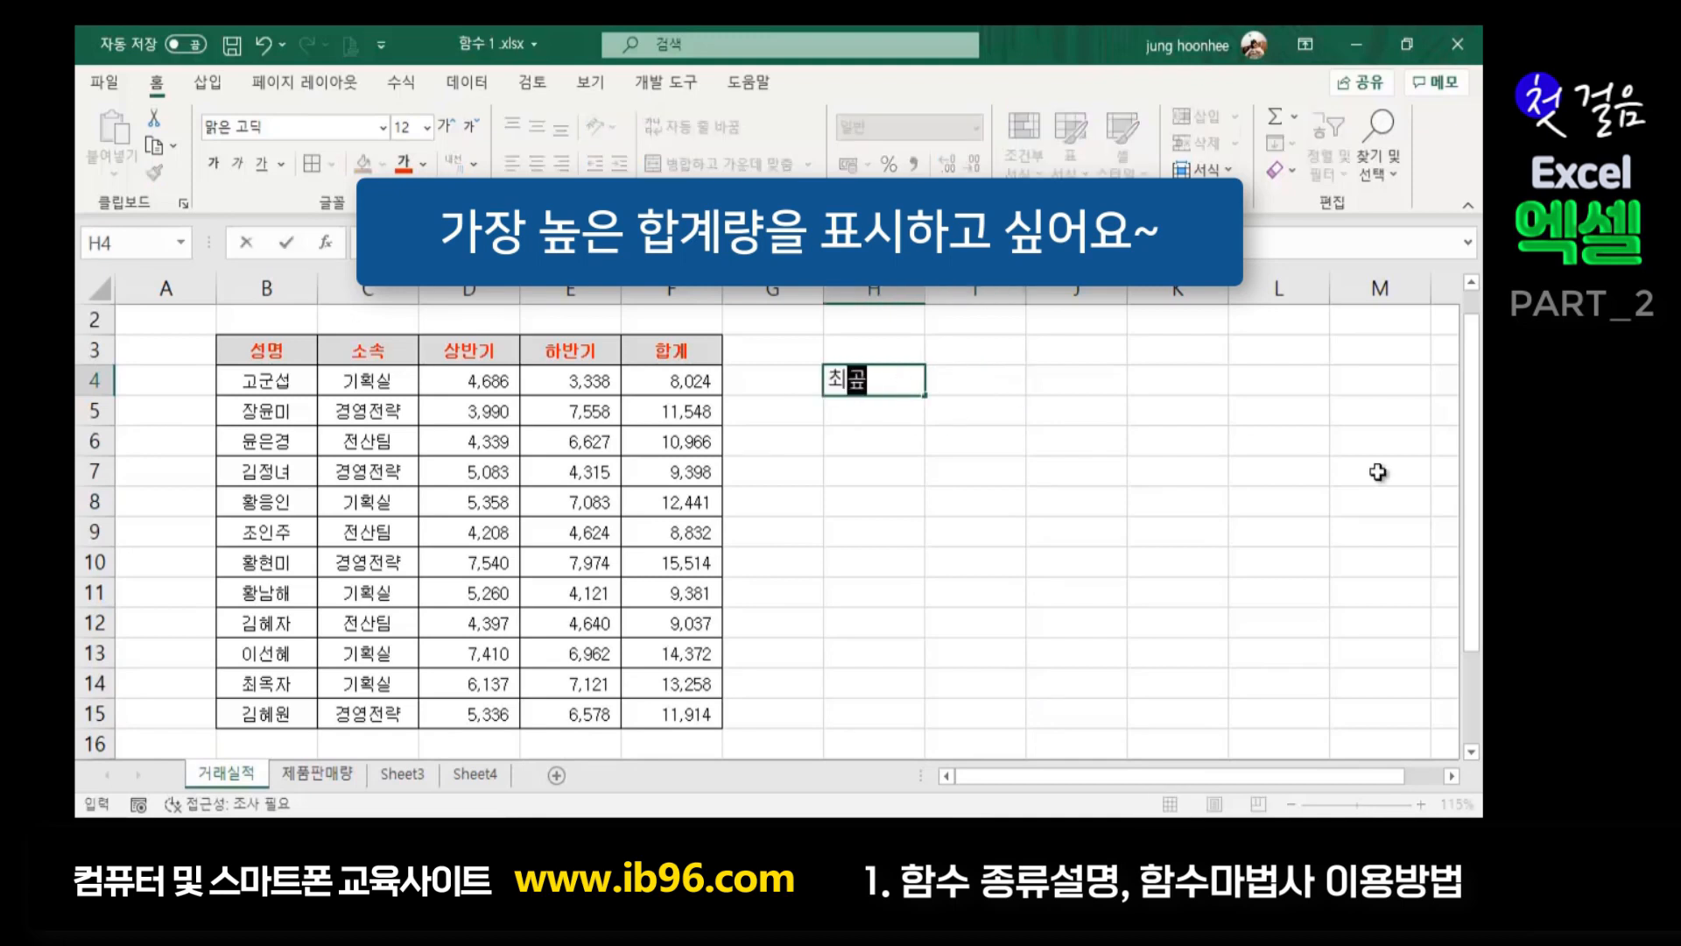
pyautogui.press('Return')
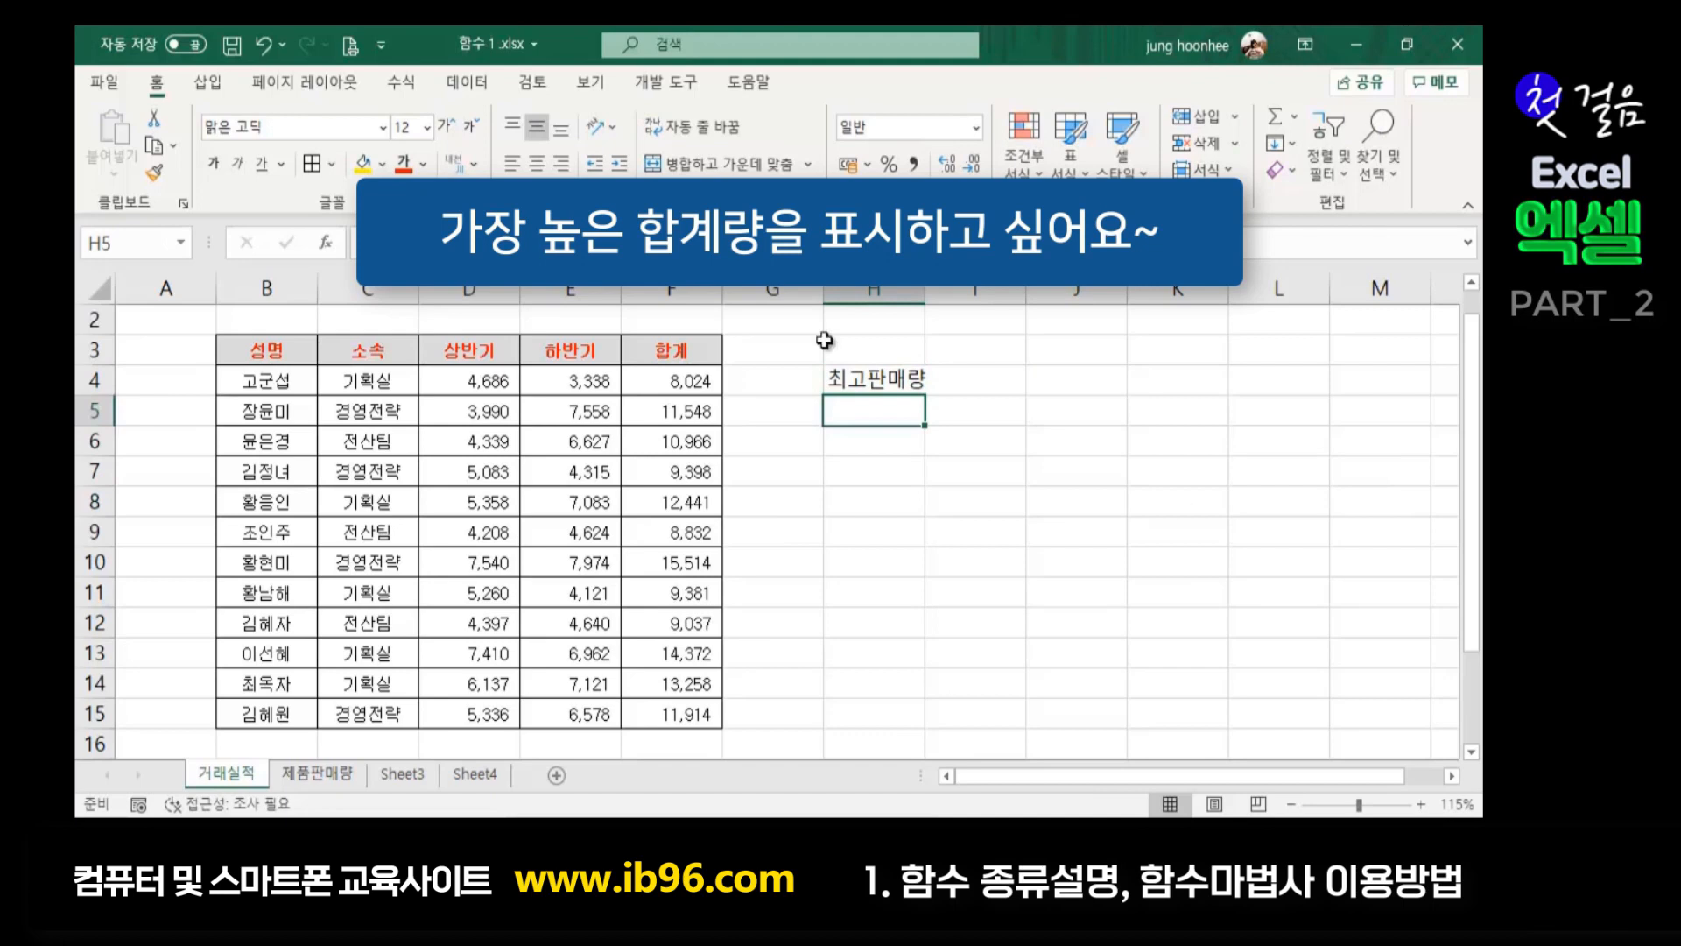
# Examine the totals in F4:F15, the 최고판매량 label in H4 and the empty result cell I4
pyautogui.click(988, 383)
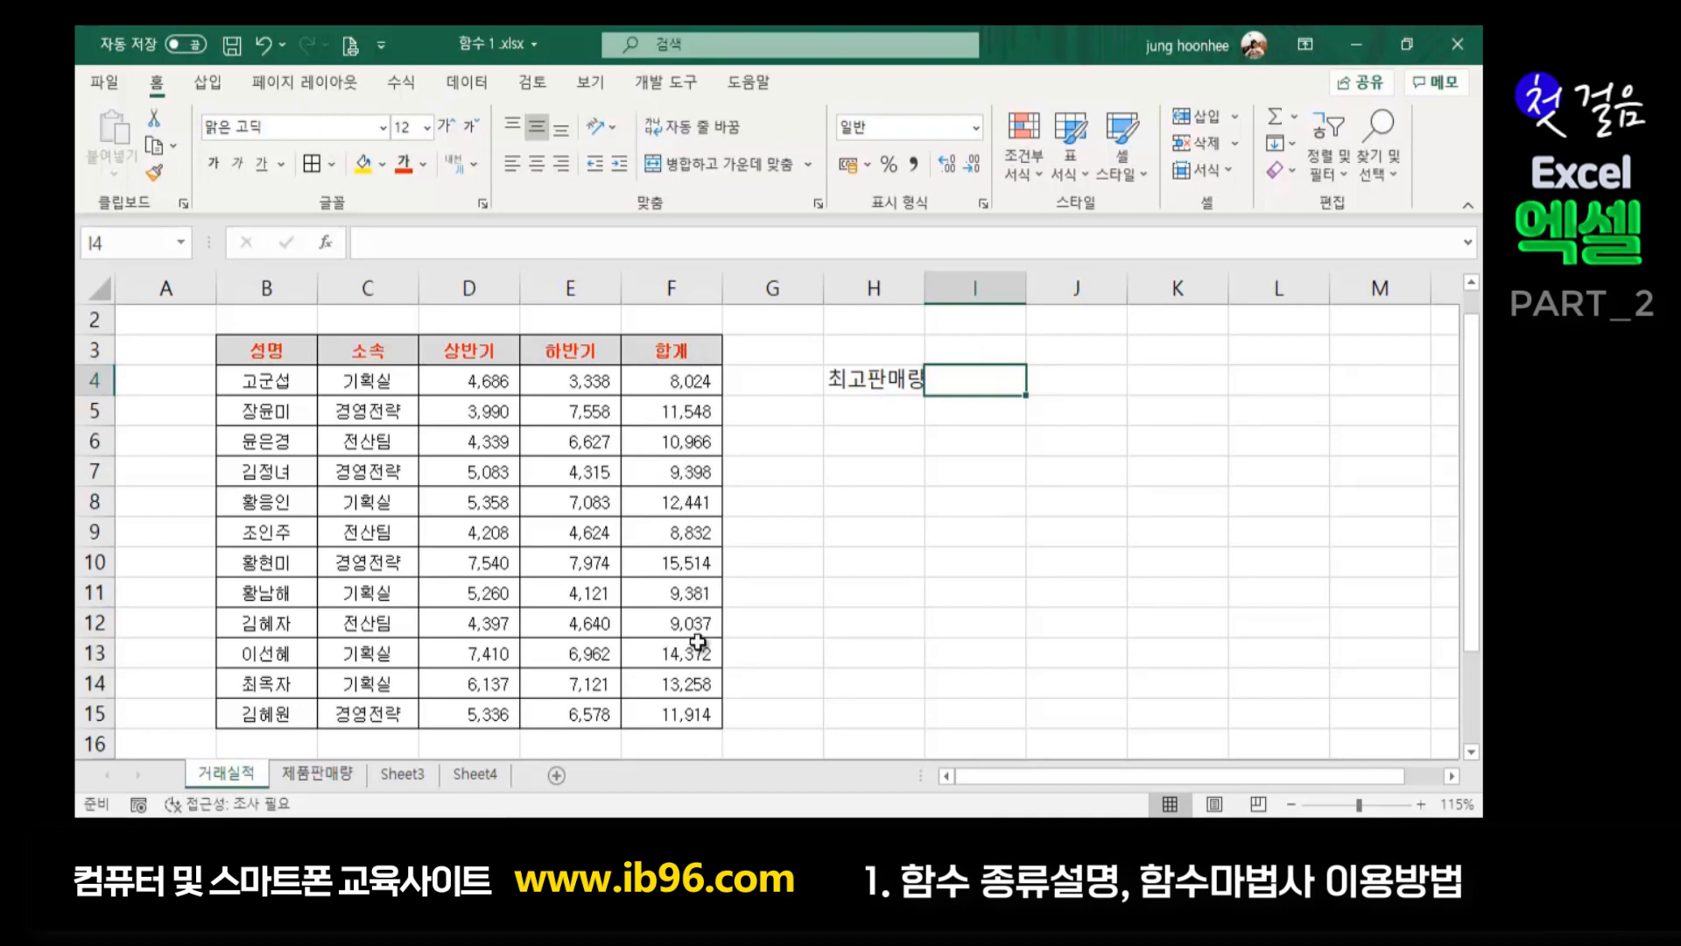
pyautogui.click(1049, 557)
pyautogui.click(963, 372)
pyautogui.click(1146, 461)
pyautogui.click(964, 378)
pyautogui.moveTo(665, 379); pyautogui.dragTo(679, 716)
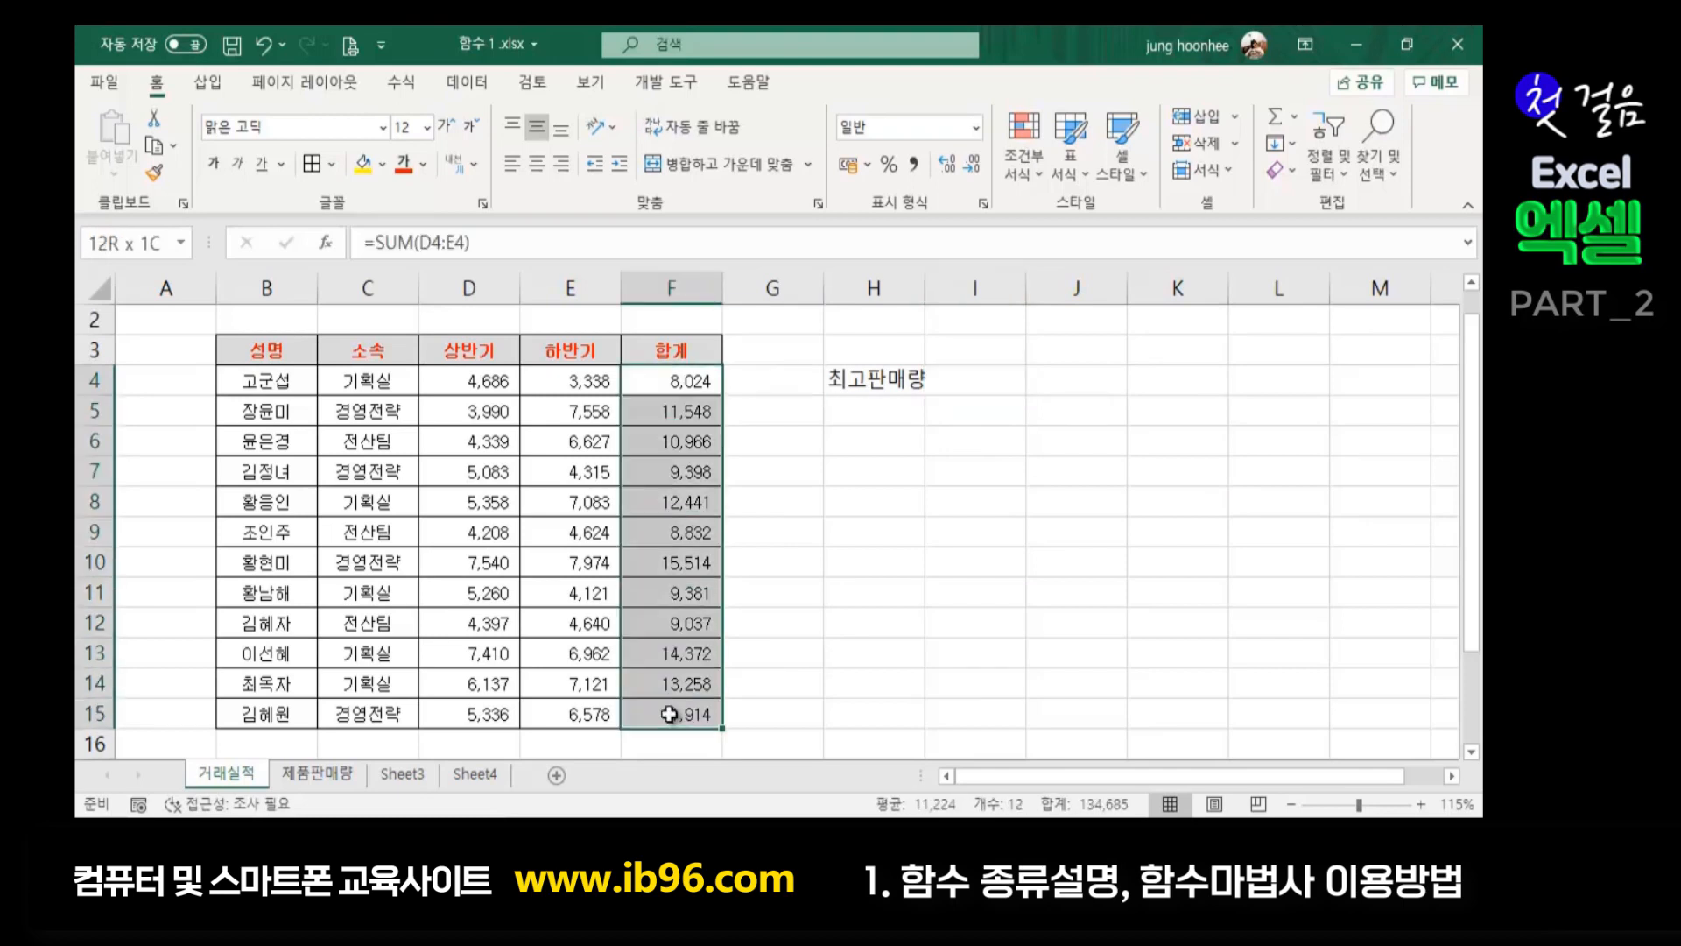
pyautogui.click(968, 379)
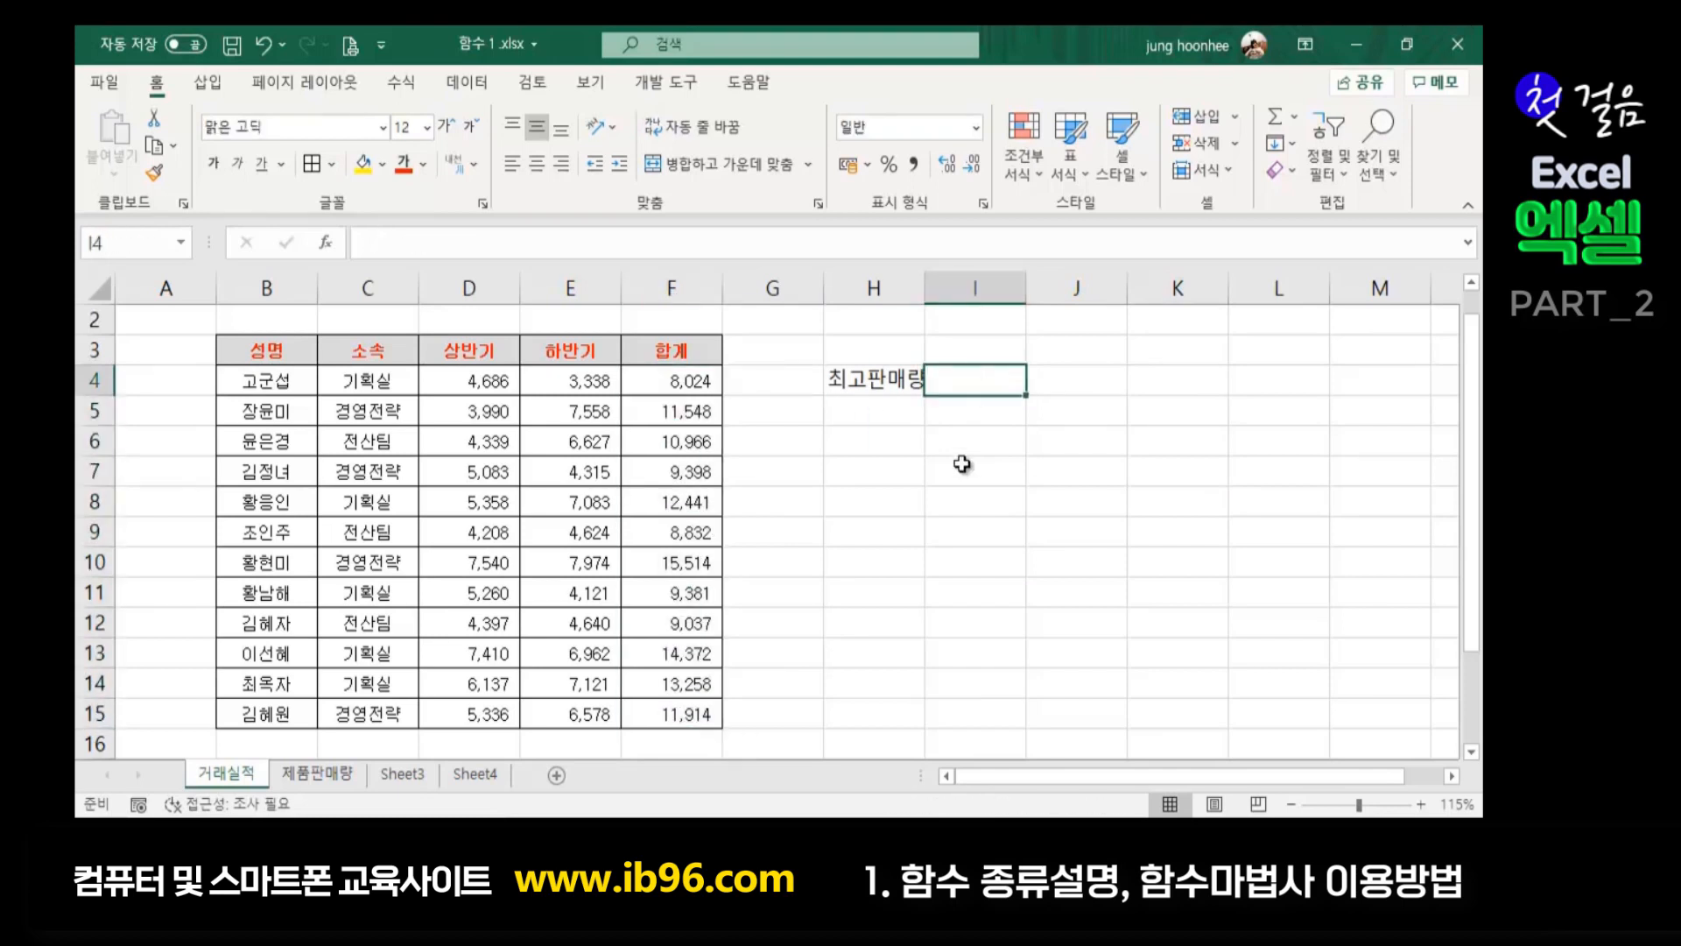
pyautogui.click(858, 379)
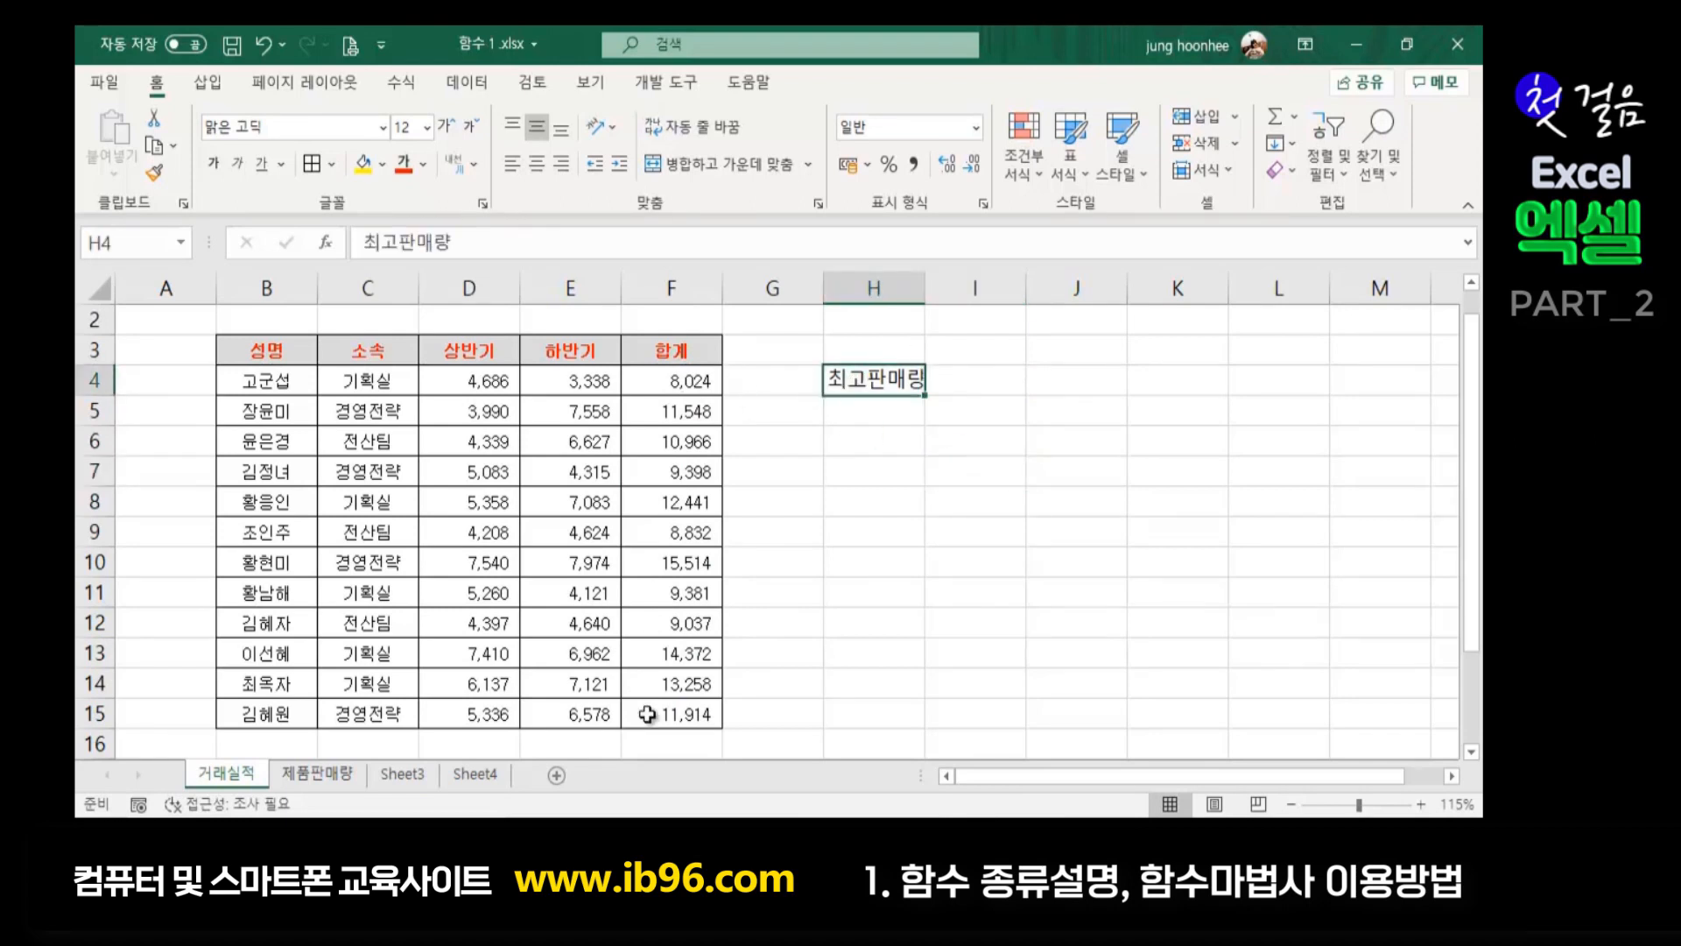
# Insert the MAX function in I4 to find the highest total in F4:F15
pyautogui.click(993, 375)
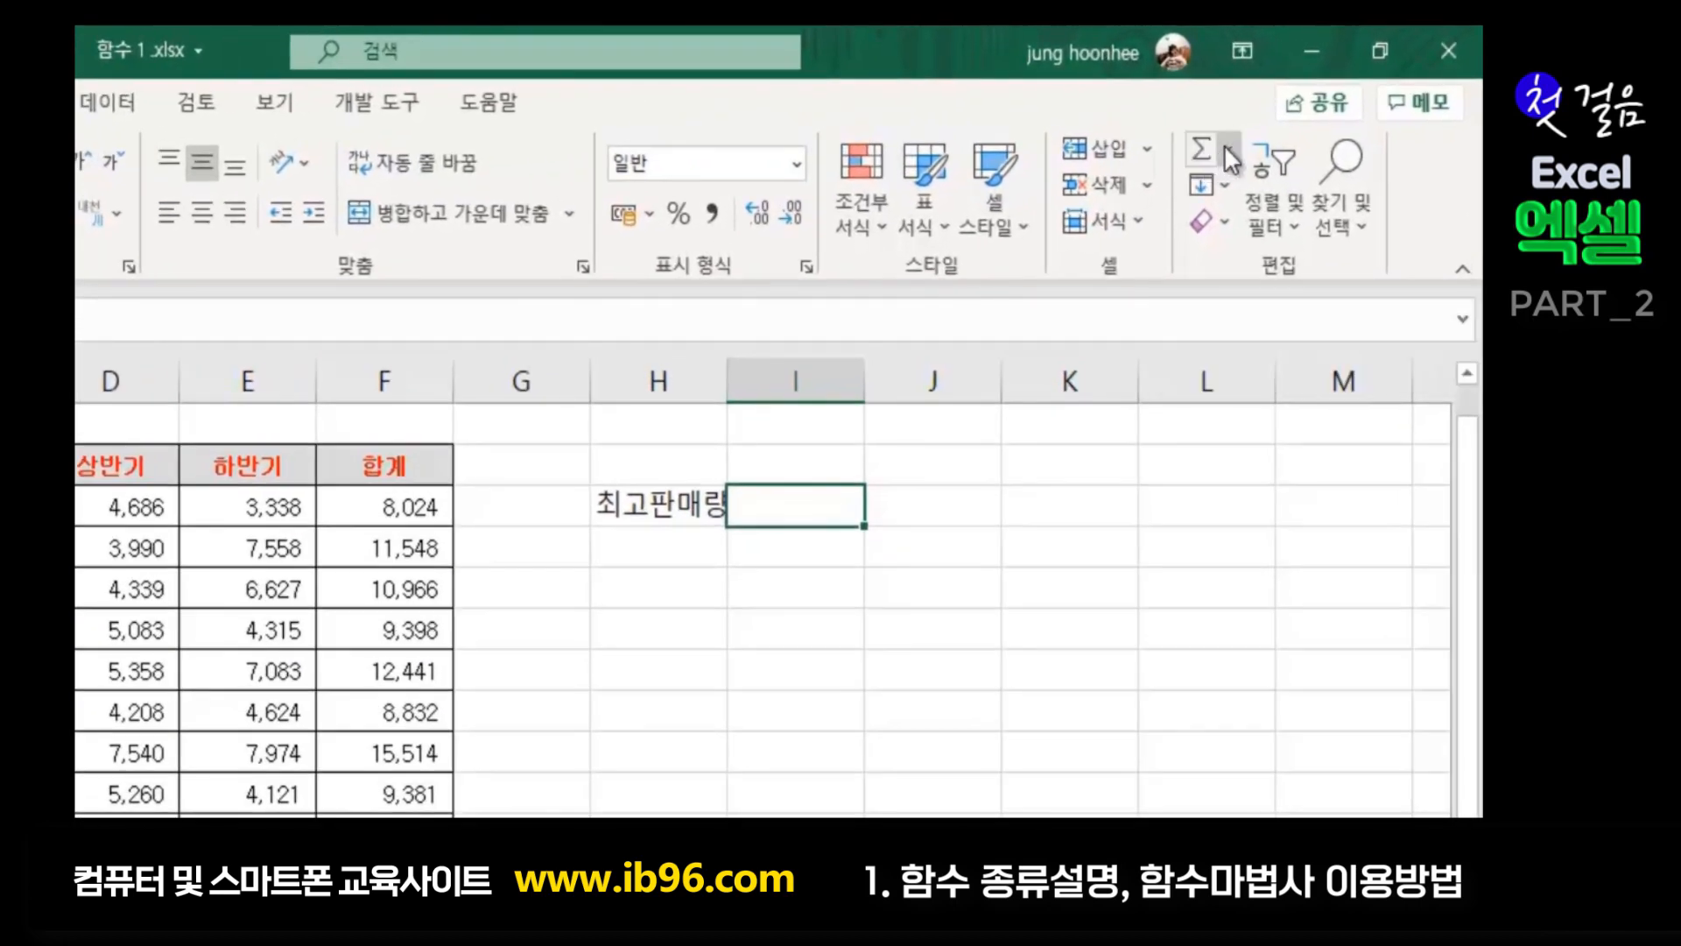
pyautogui.click(1261, 136)
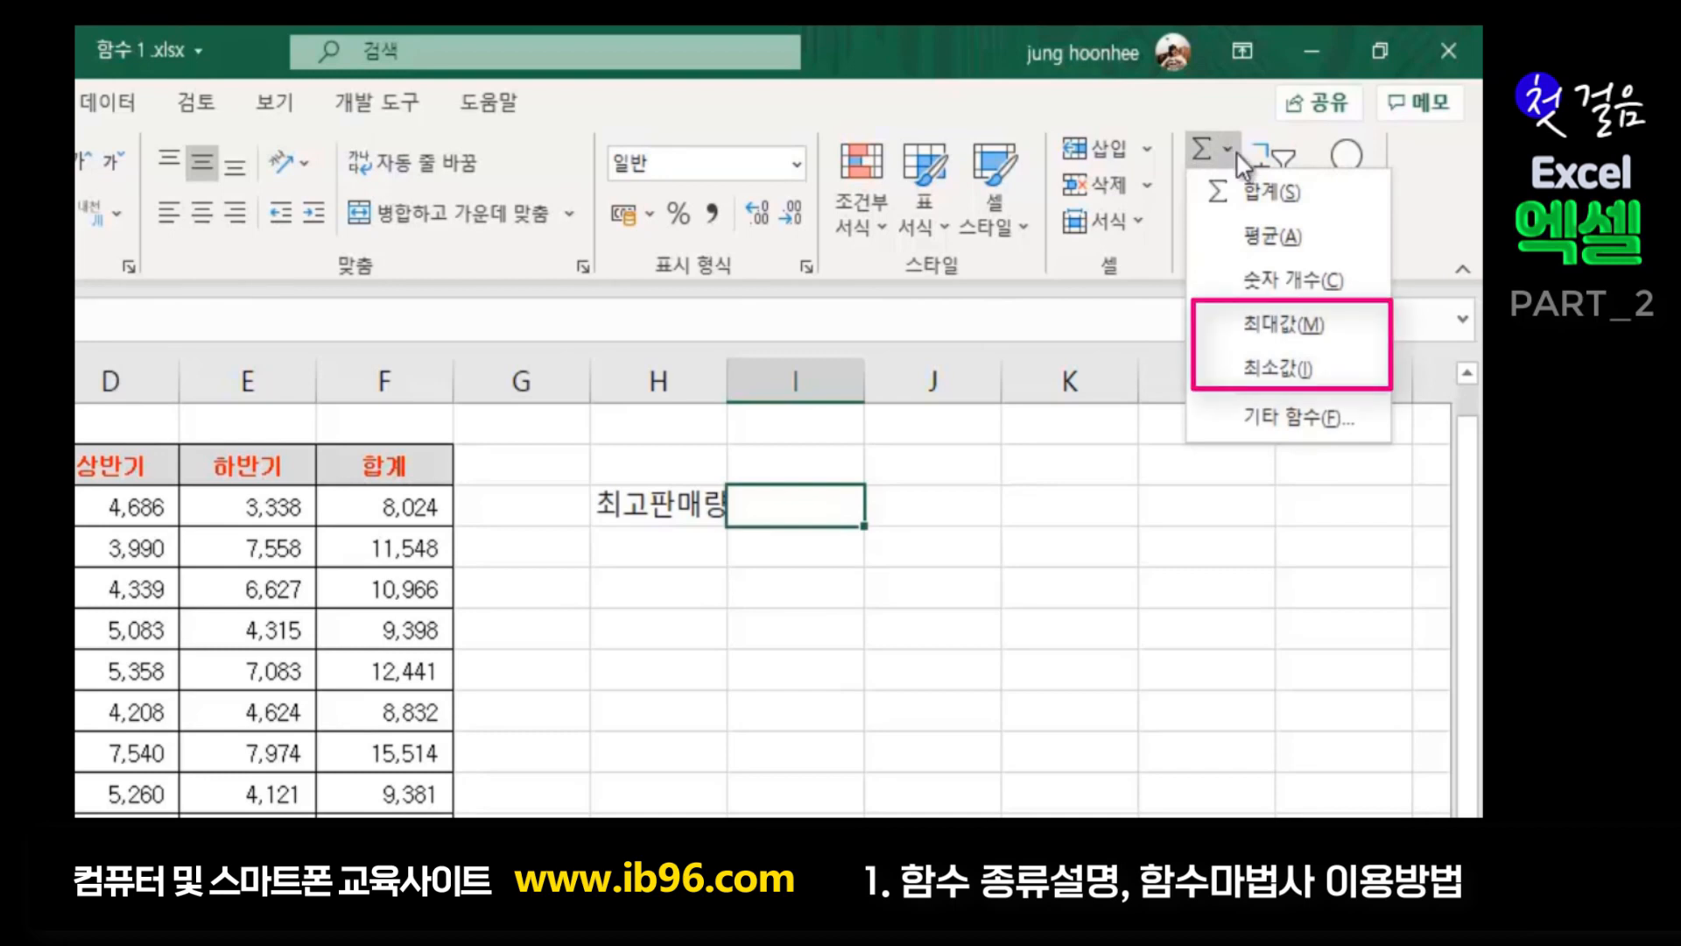
pyautogui.click(1279, 323)
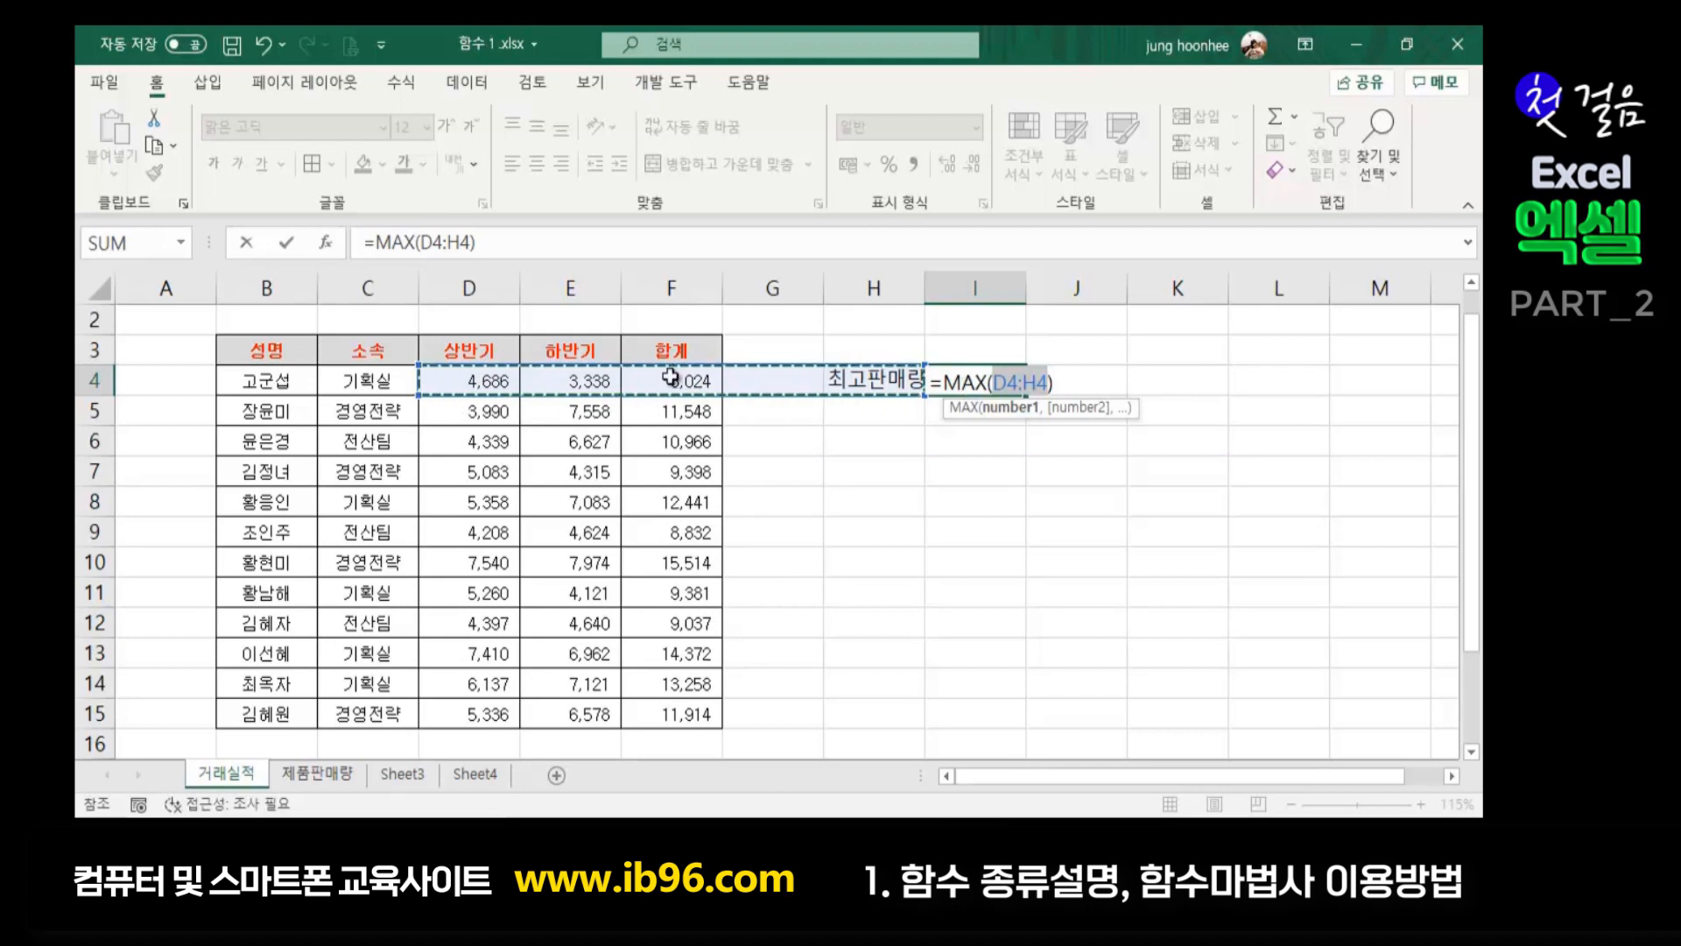
pyautogui.moveTo(671, 376); pyautogui.dragTo(674, 714)
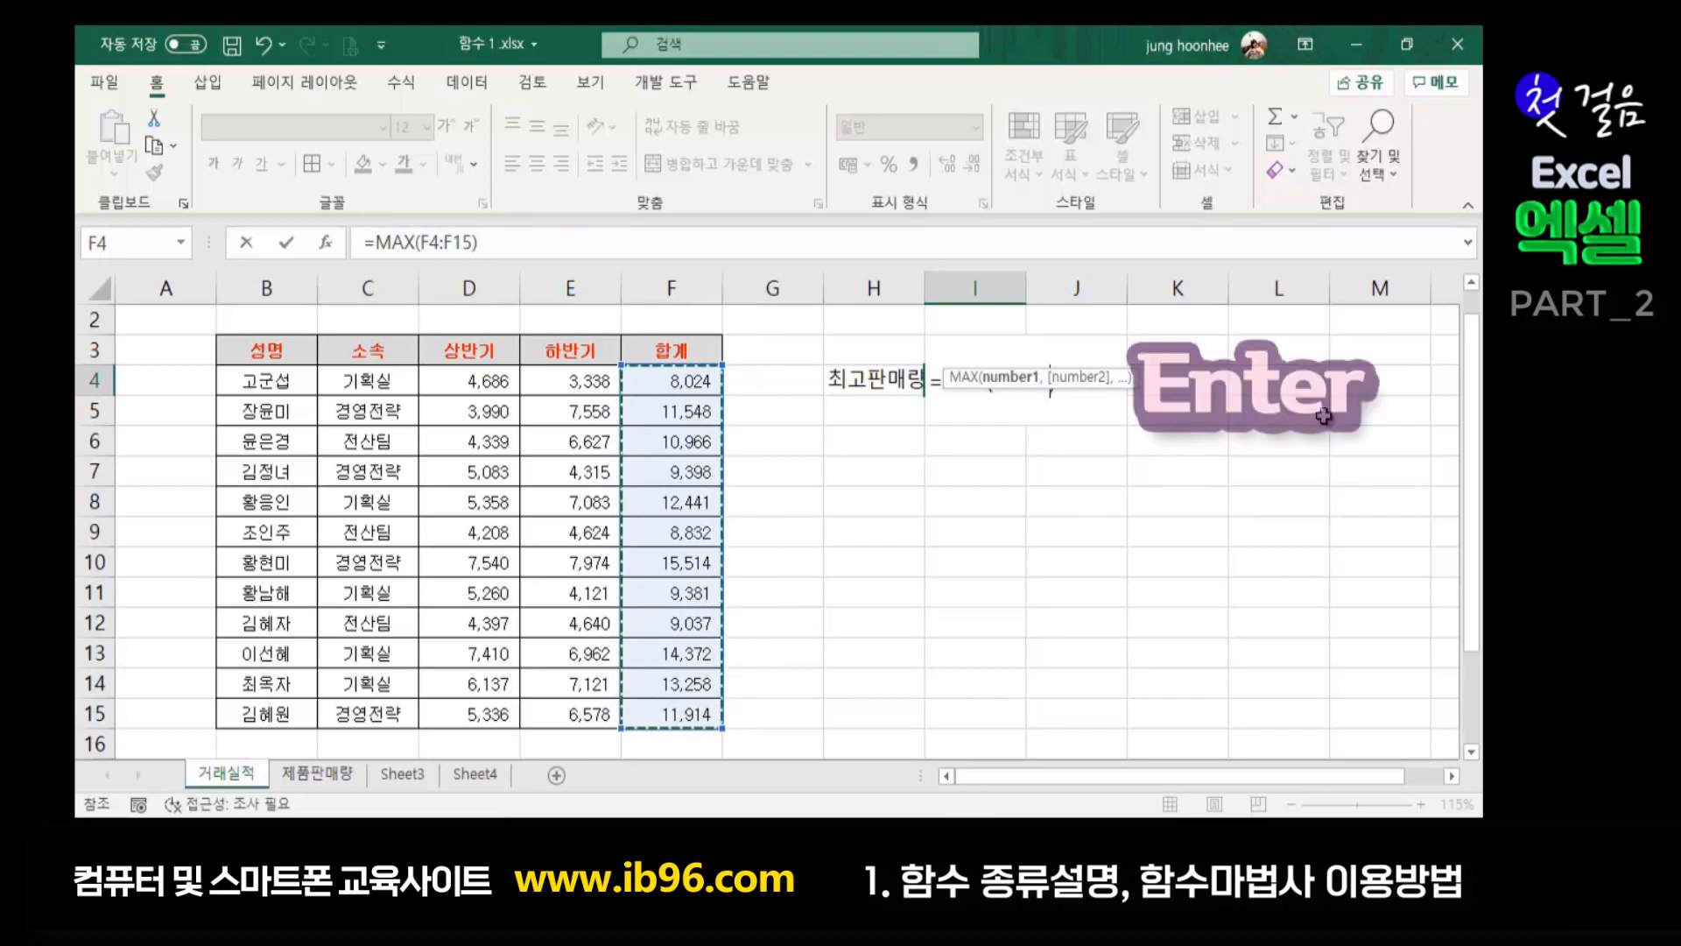
pyautogui.press('Return')
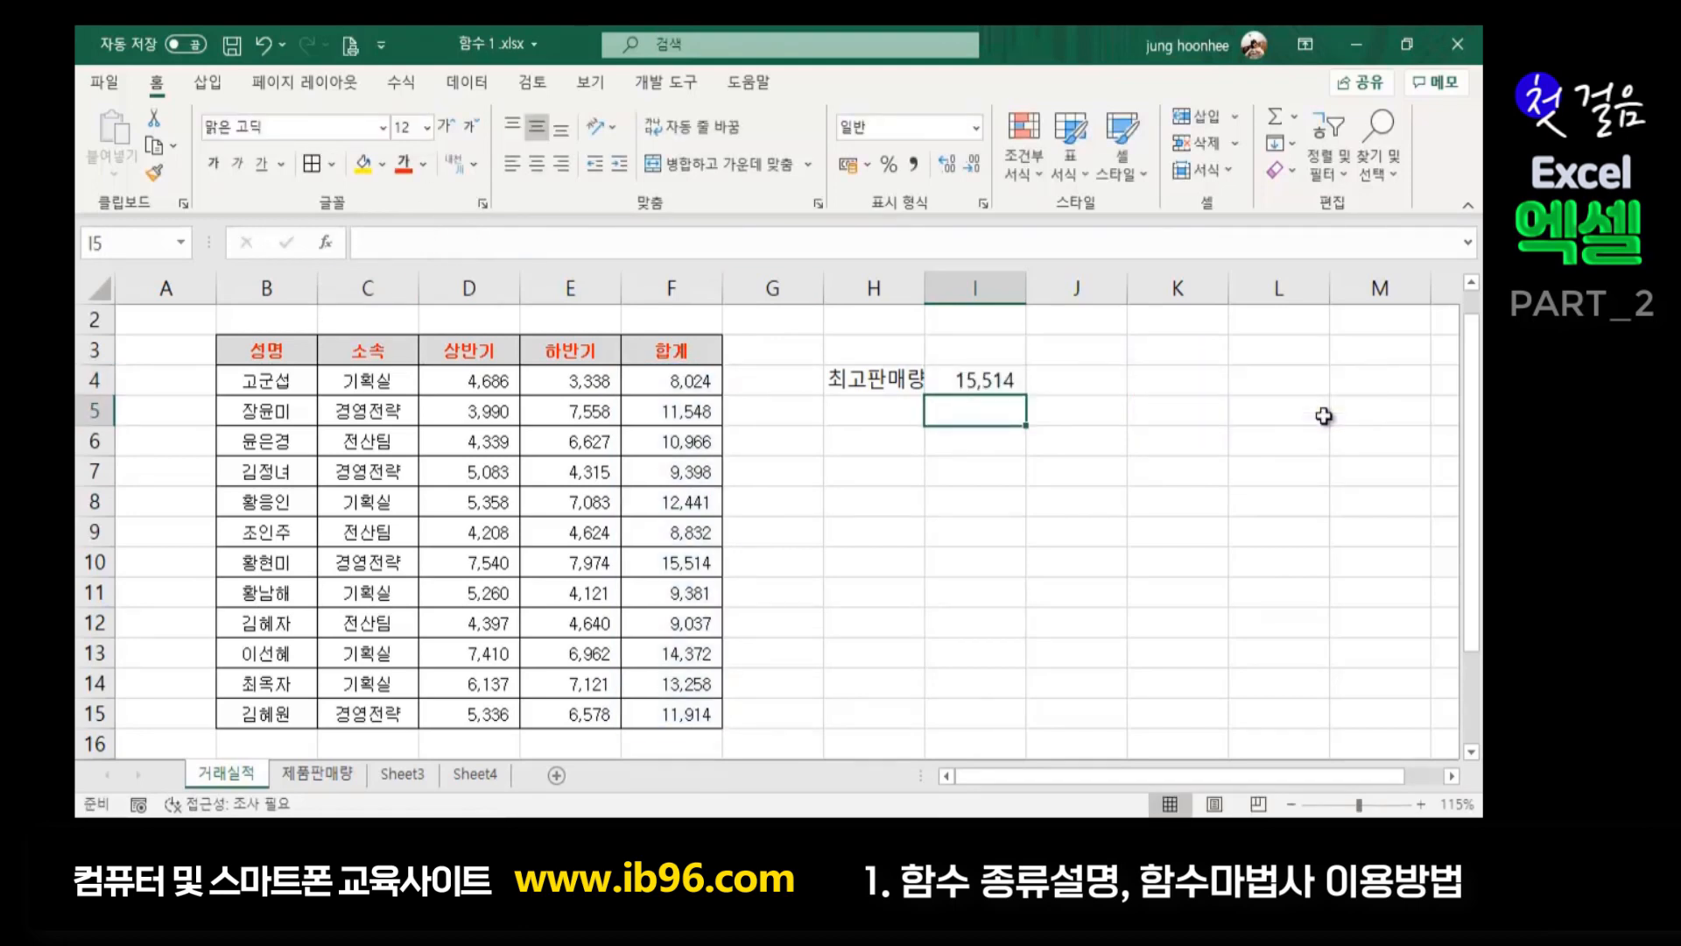
pyautogui.moveTo(650, 376); pyautogui.dragTo(687, 712)
pyautogui.click(998, 381)
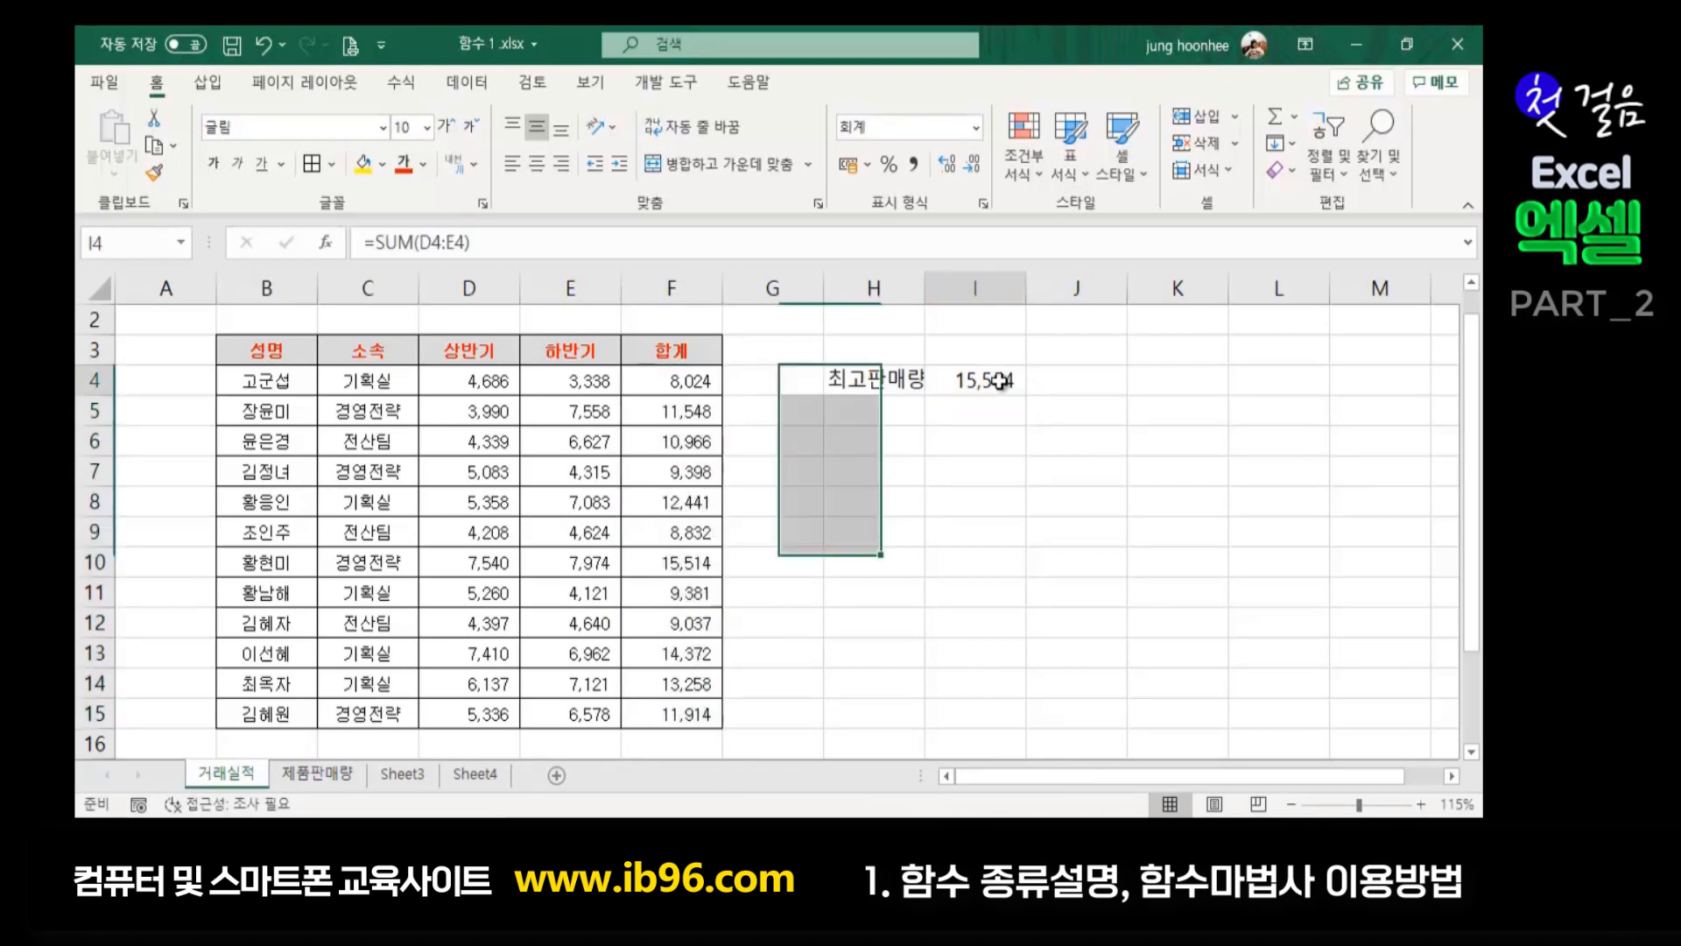
pyautogui.click(909, 565)
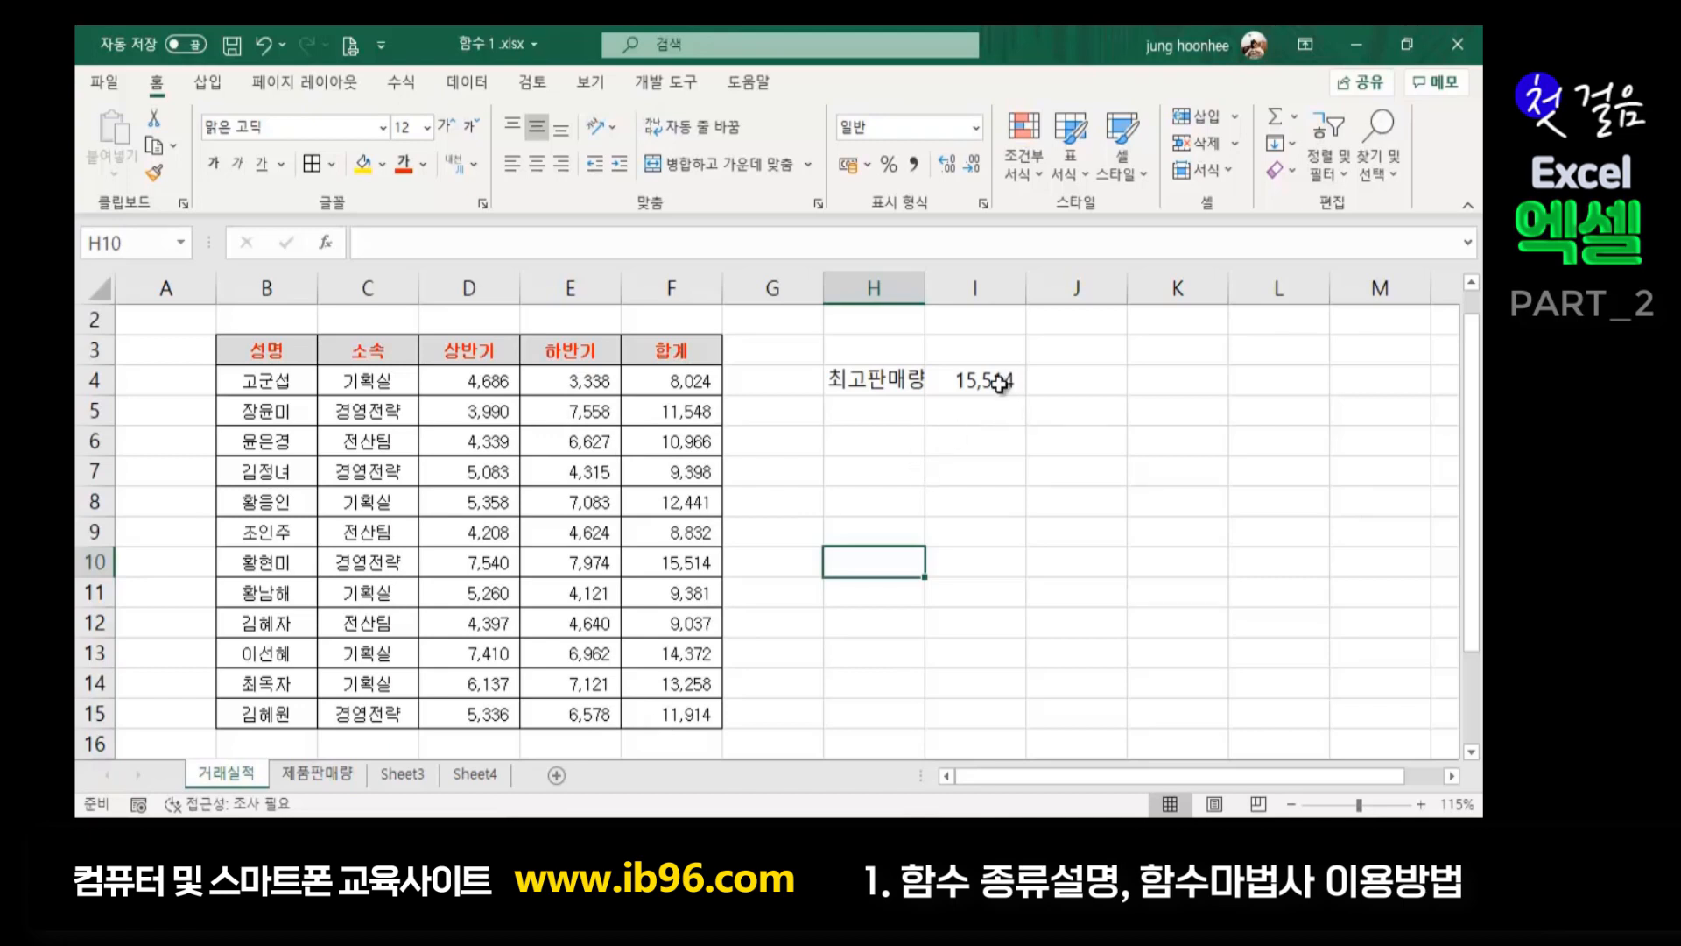
pyautogui.click(972, 385)
pyautogui.click(1082, 453)
# Enter the label 최소판매량 in cell H5 under the highest-sales label
pyautogui.click(885, 406)
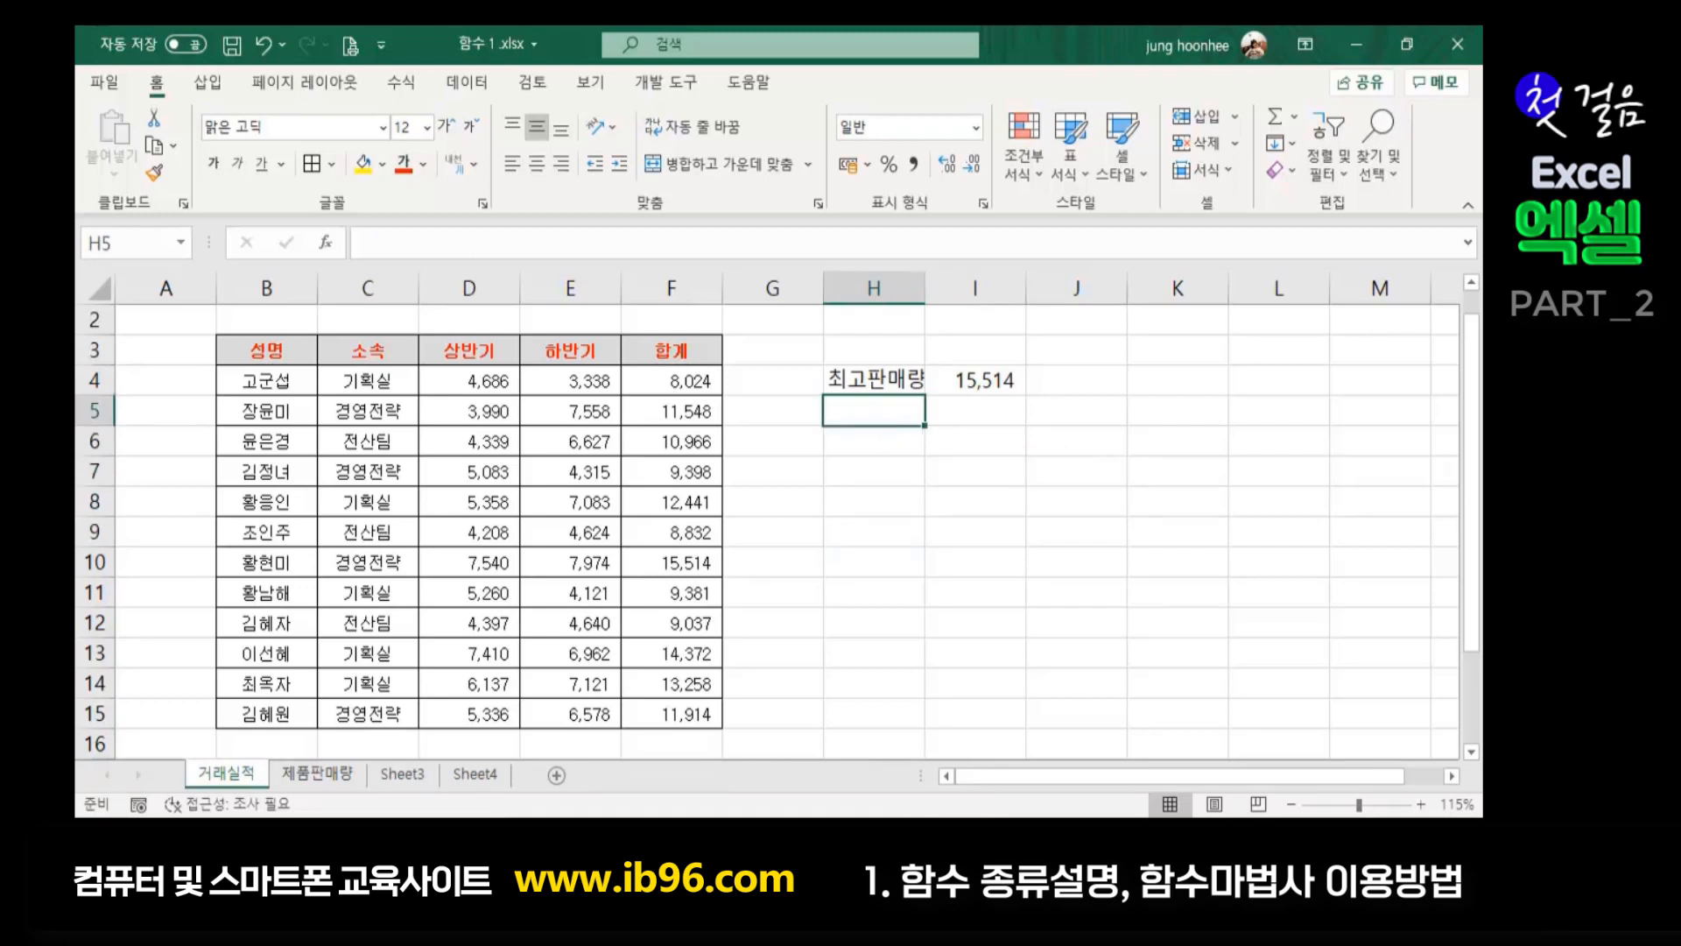
pyautogui.write('최소판매랴')
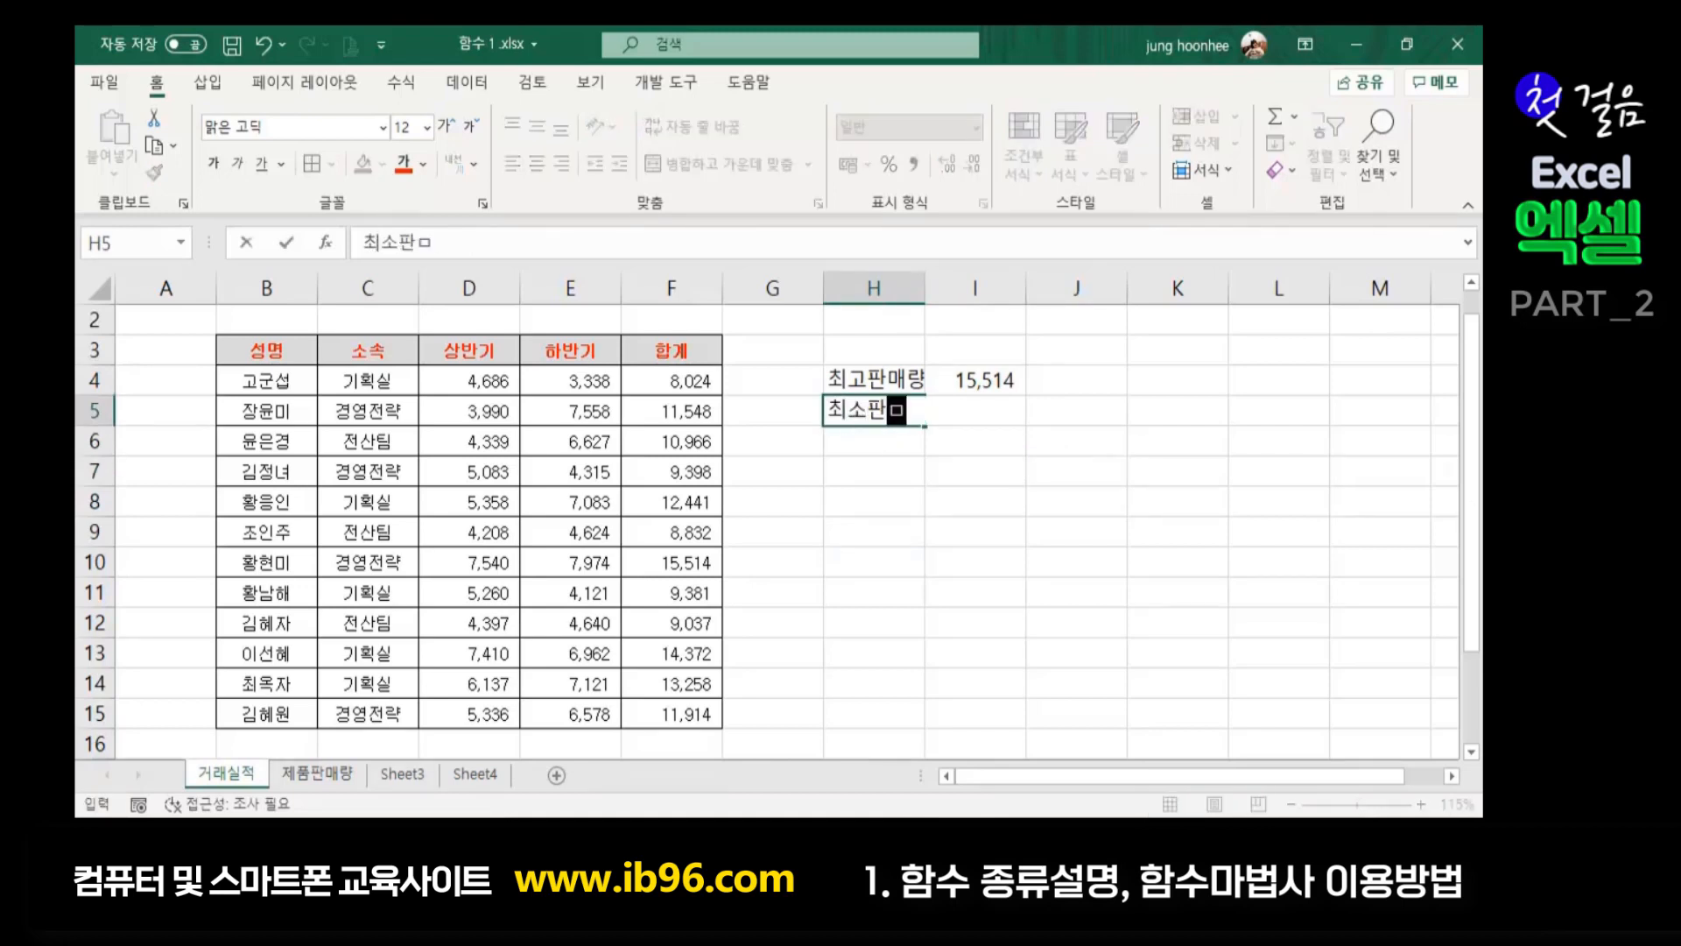
pyautogui.write('ㅇ')
pyautogui.press('Return')
# Insert the MIN function in I5 to find the lowest total in F4:F15
pyautogui.press('Up')
pyautogui.press('Right')
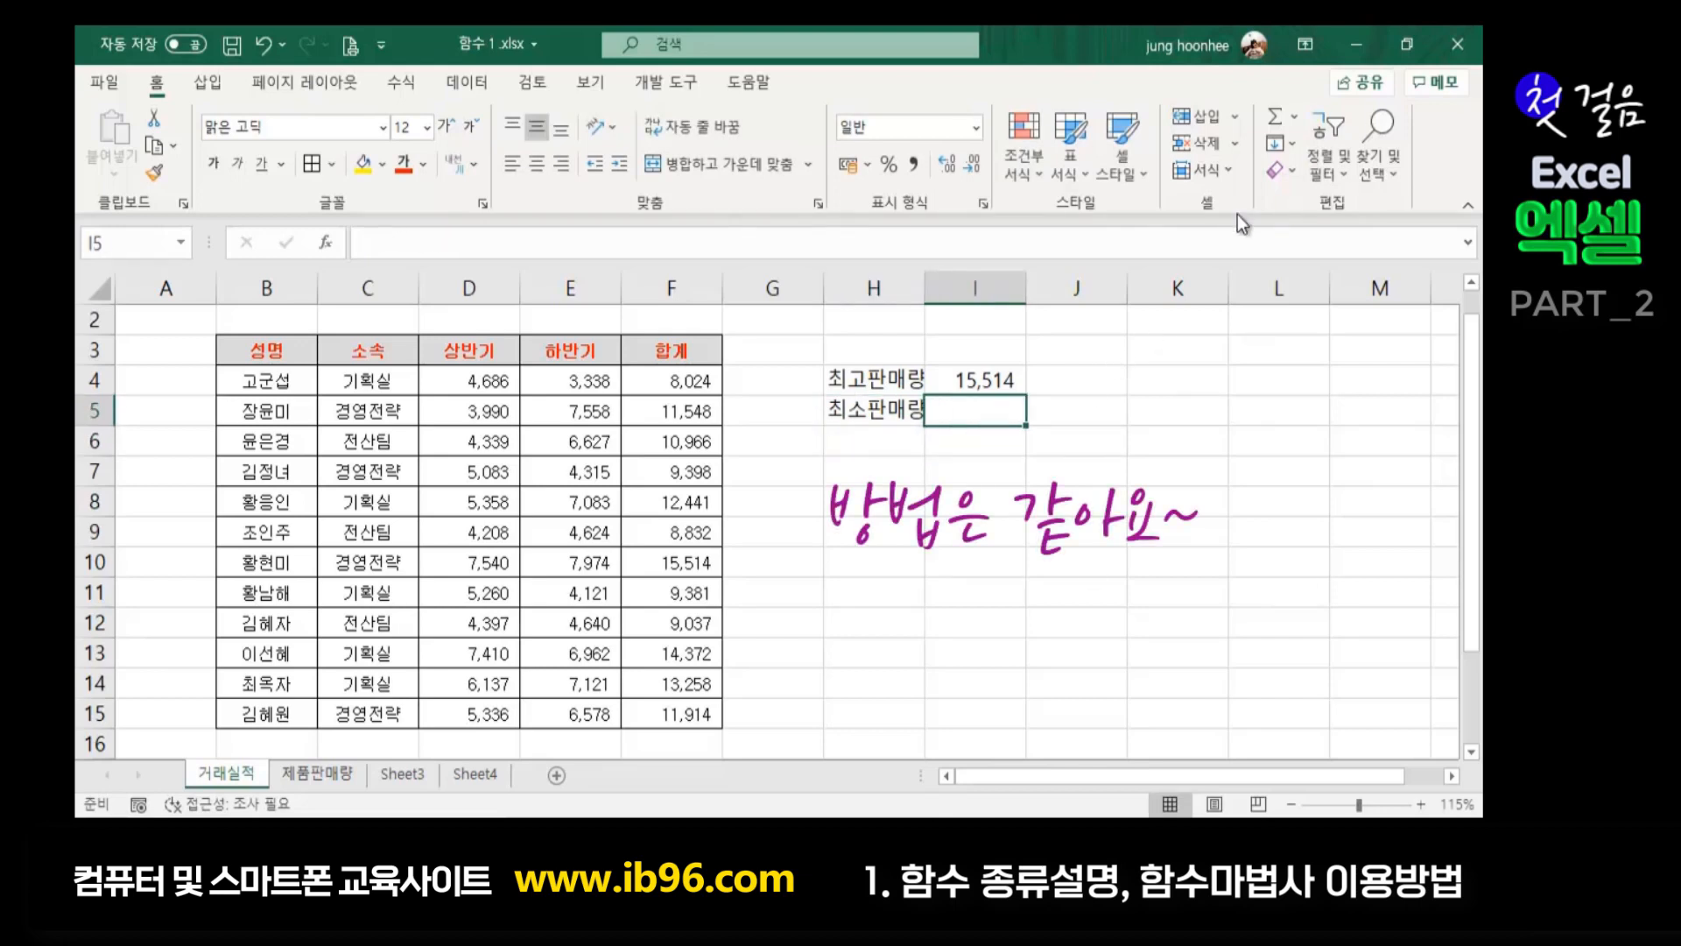
pyautogui.click(1295, 120)
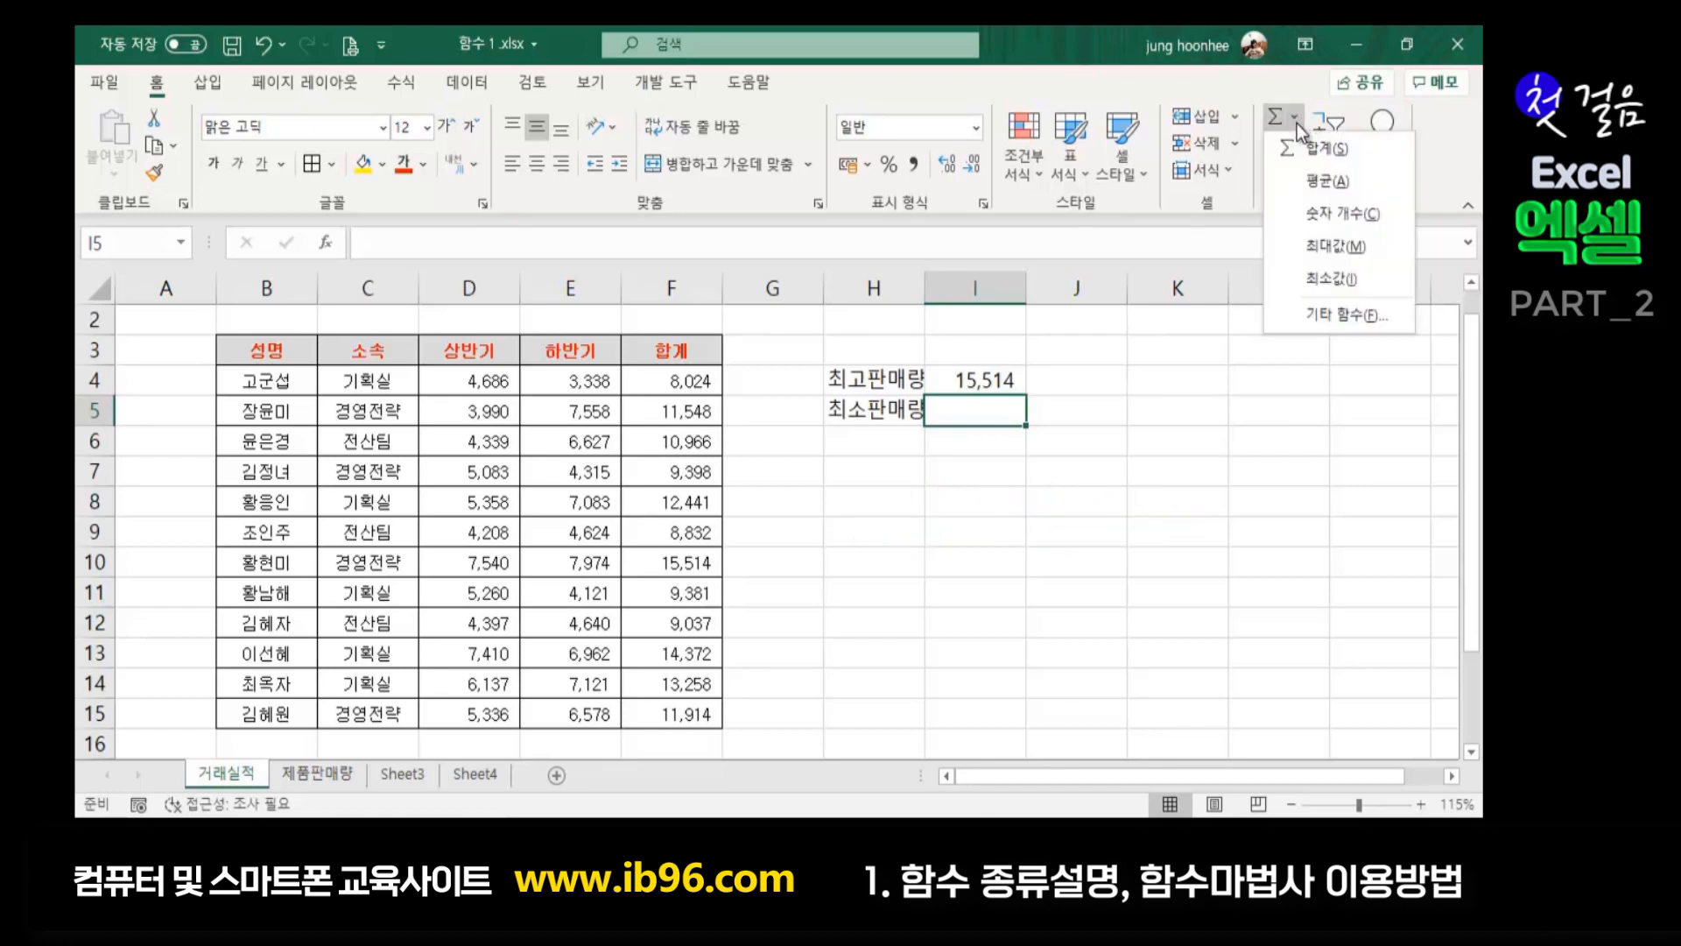
pyautogui.click(1329, 279)
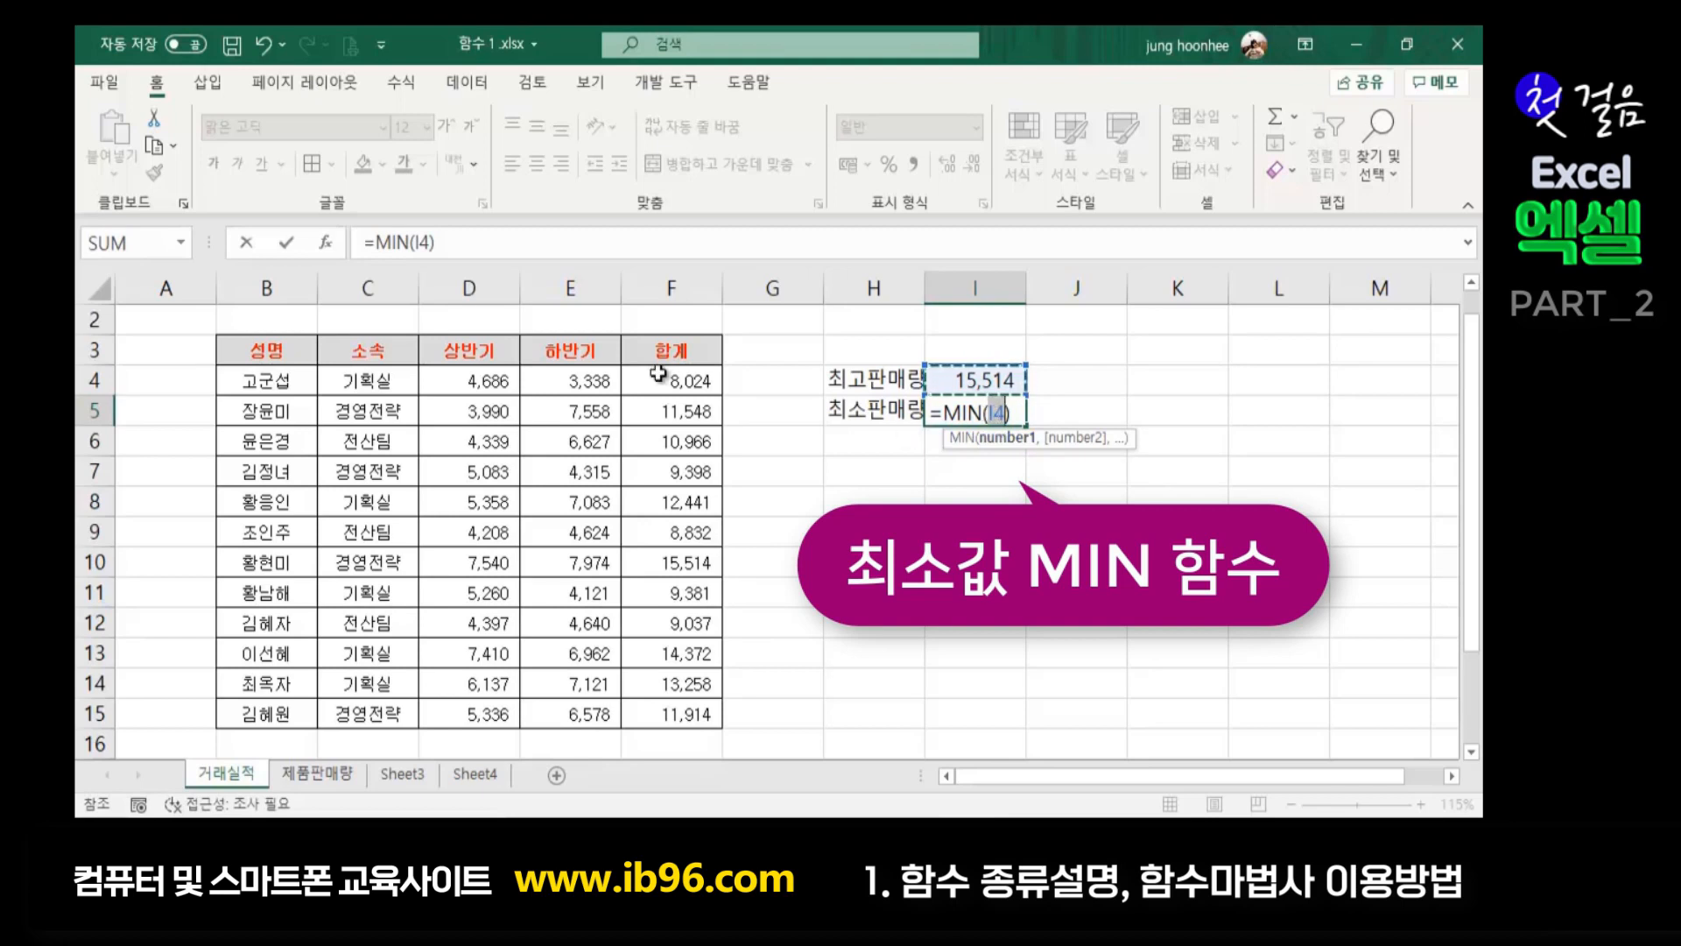
pyautogui.moveTo(663, 372); pyautogui.dragTo(647, 716)
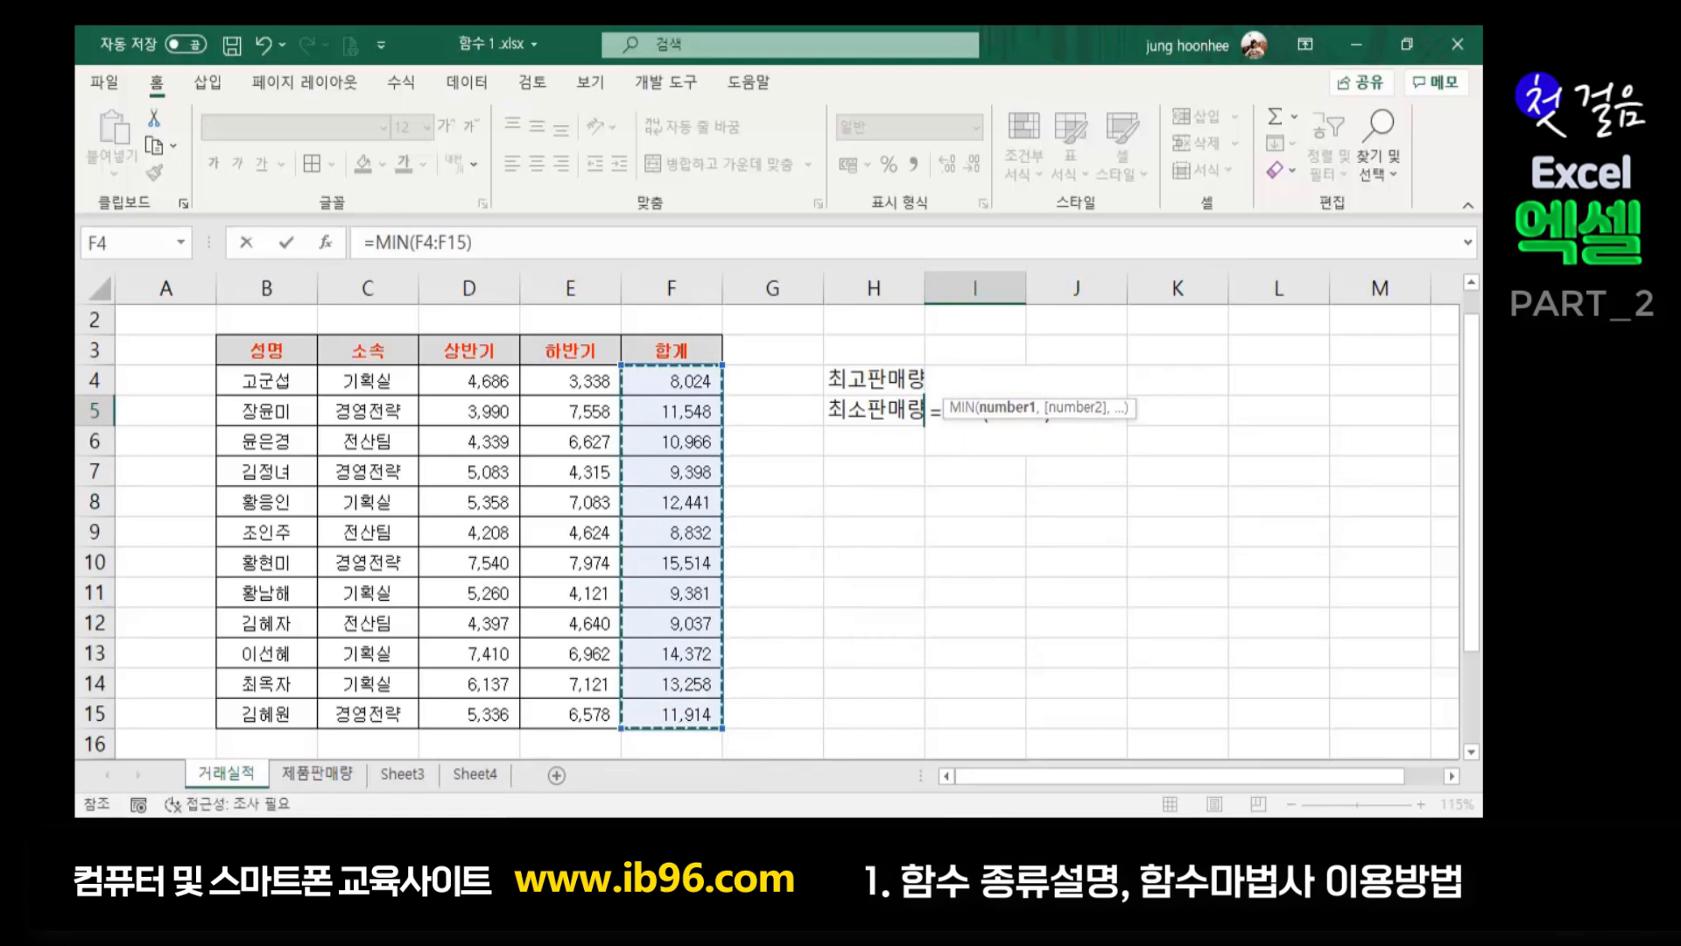
pyautogui.press('Return')
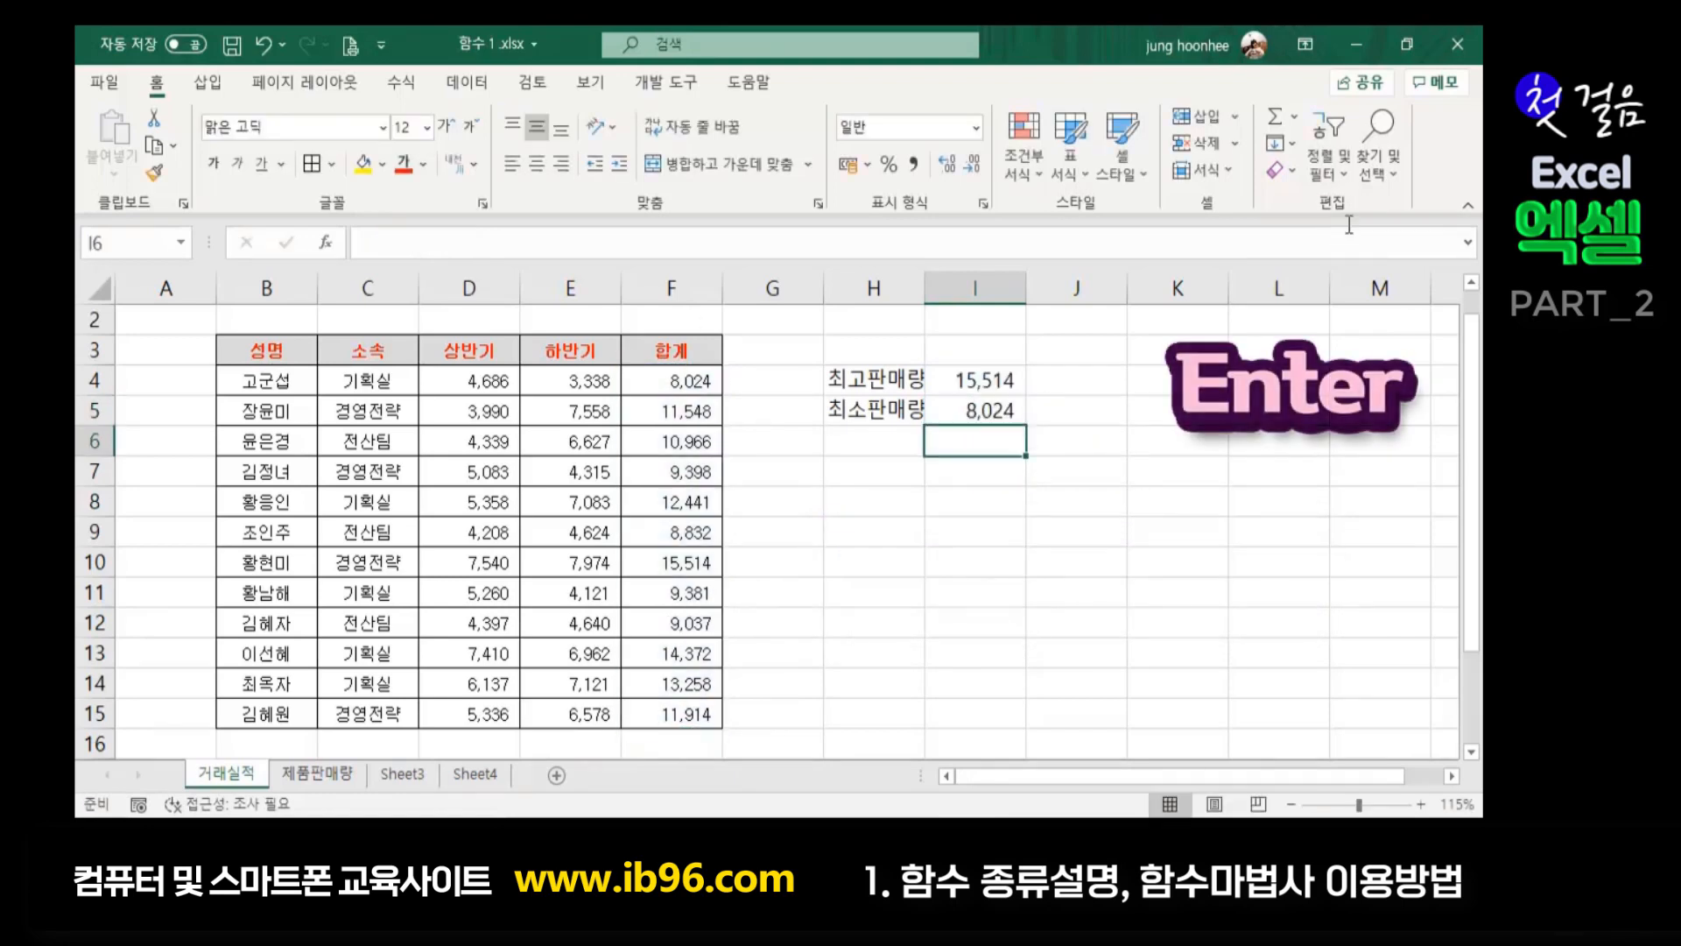
pyautogui.click(963, 417)
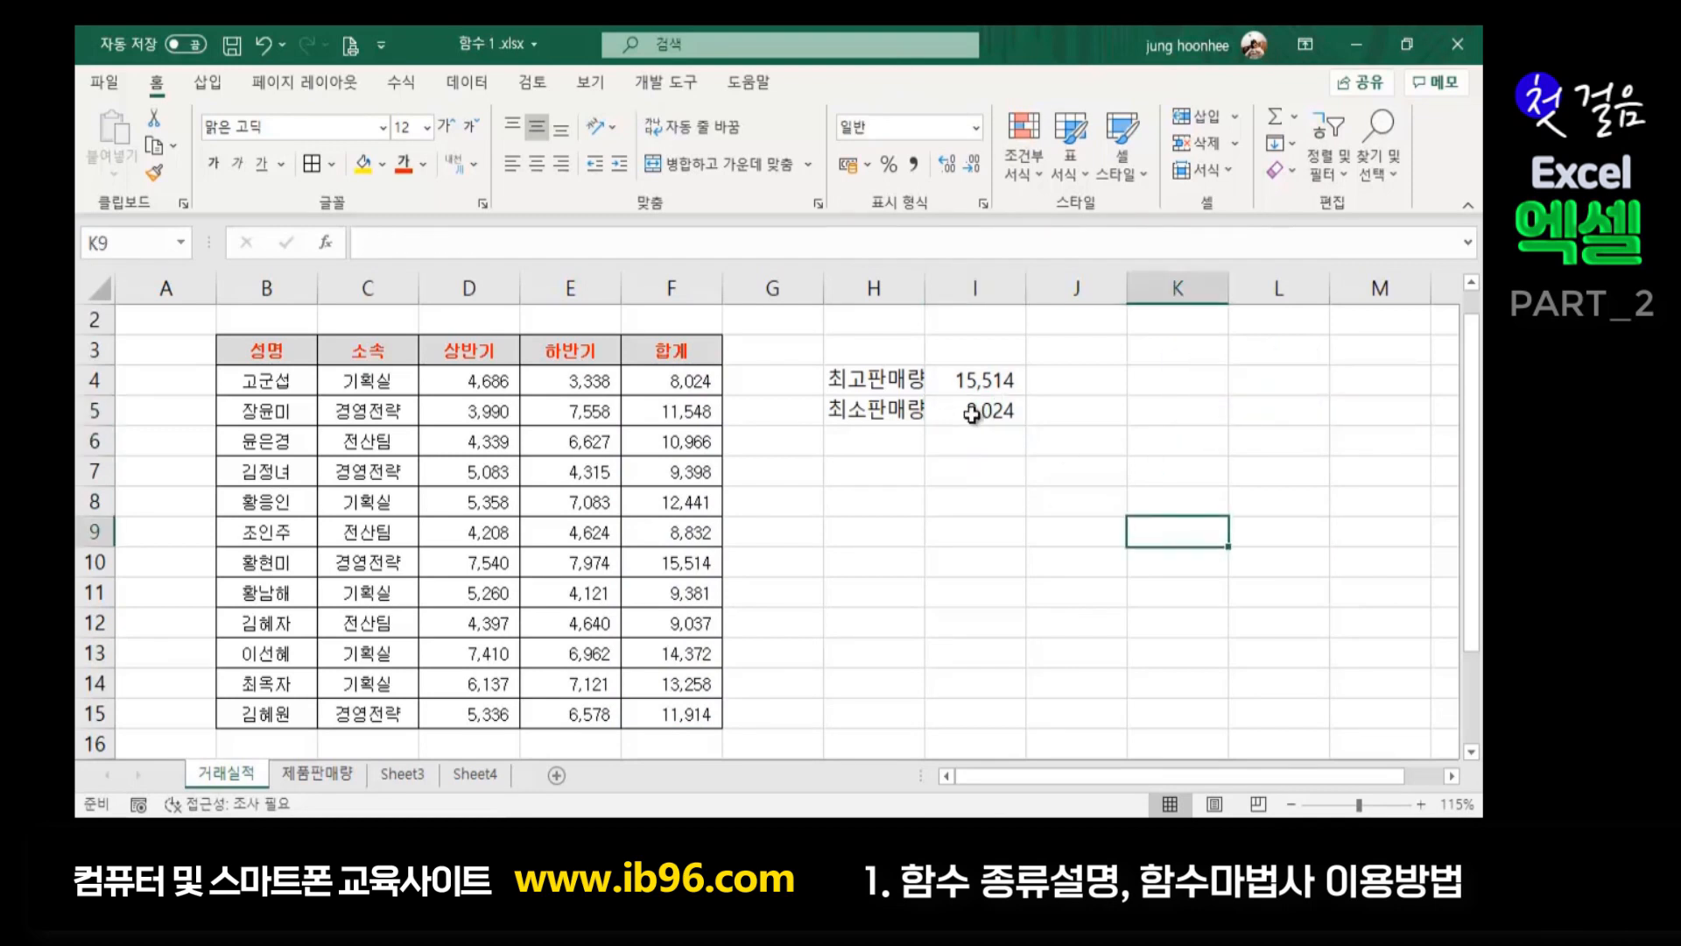
# Enter the label 최고 - 최소 in cell H6
pyautogui.click(1010, 496)
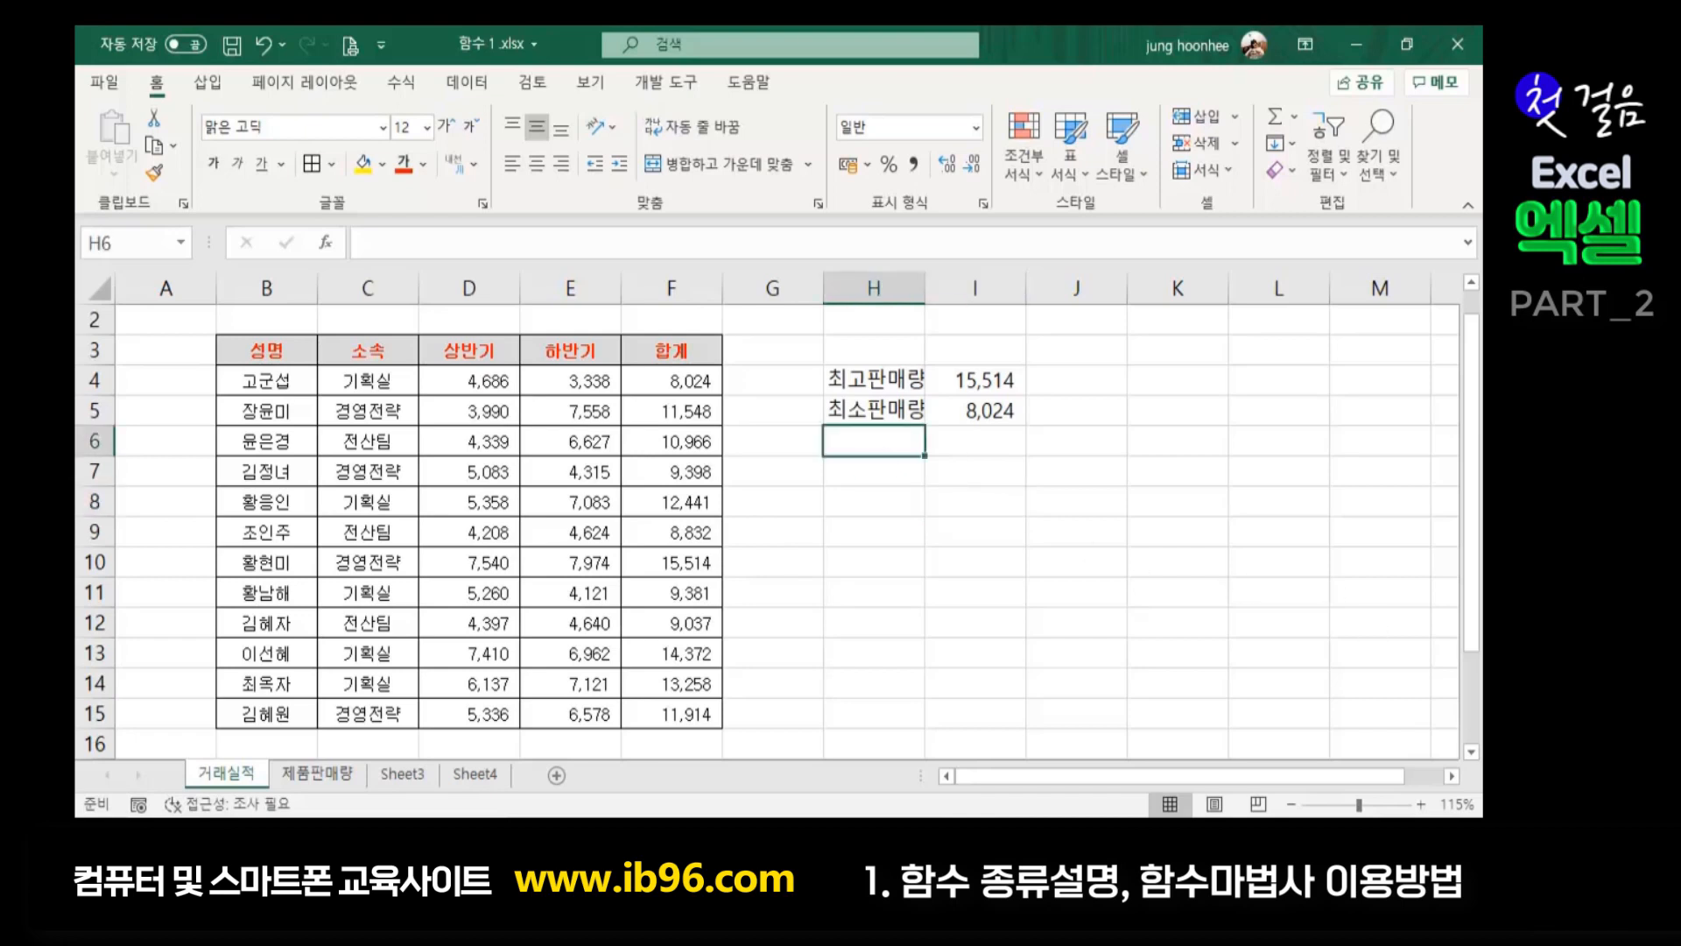
pyautogui.write('최고')
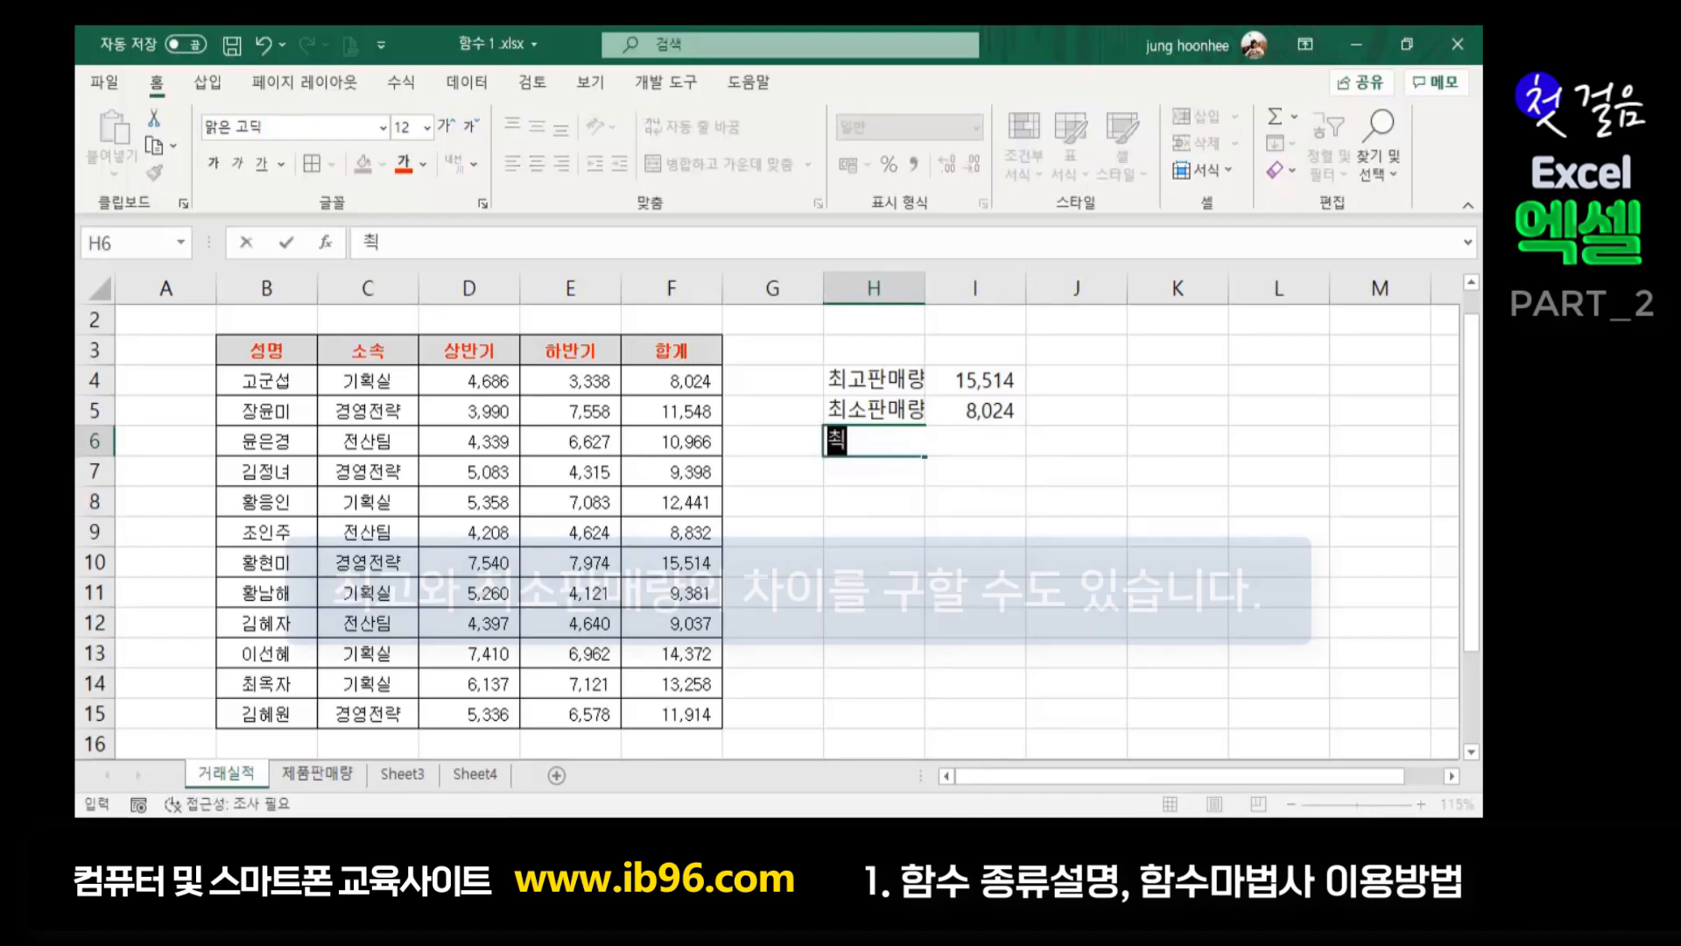
pyautogui.write(' - 최소')
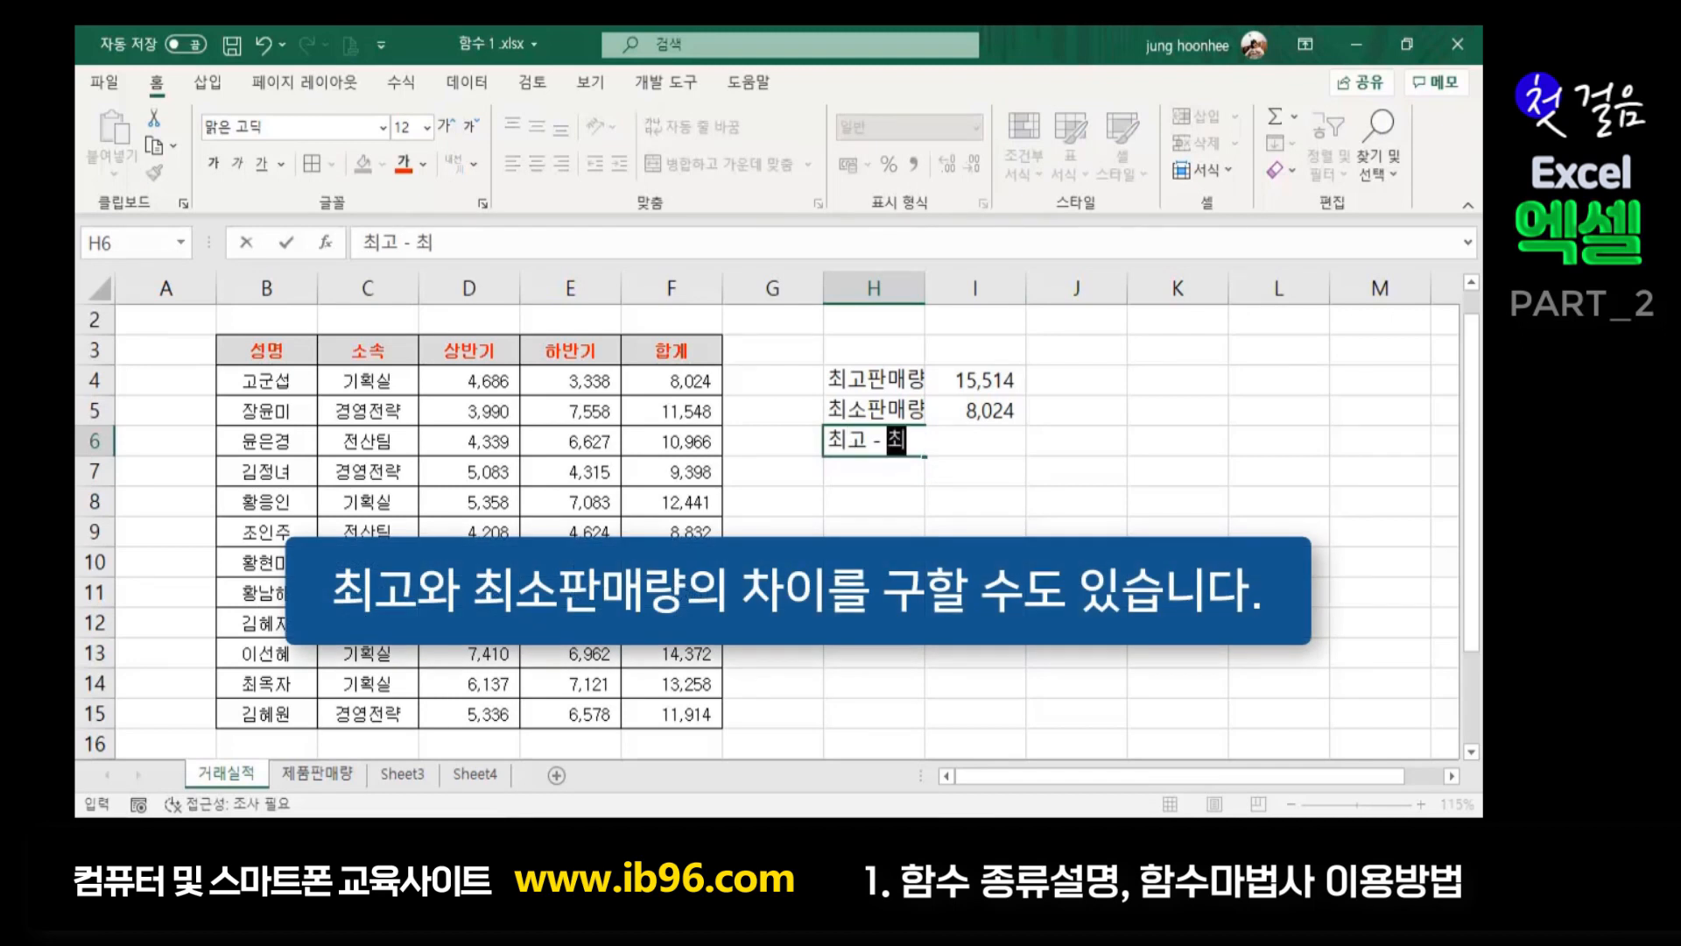
pyautogui.hotkey('ctrl', 'Return')
pyautogui.press('Return')
pyautogui.press('Up')
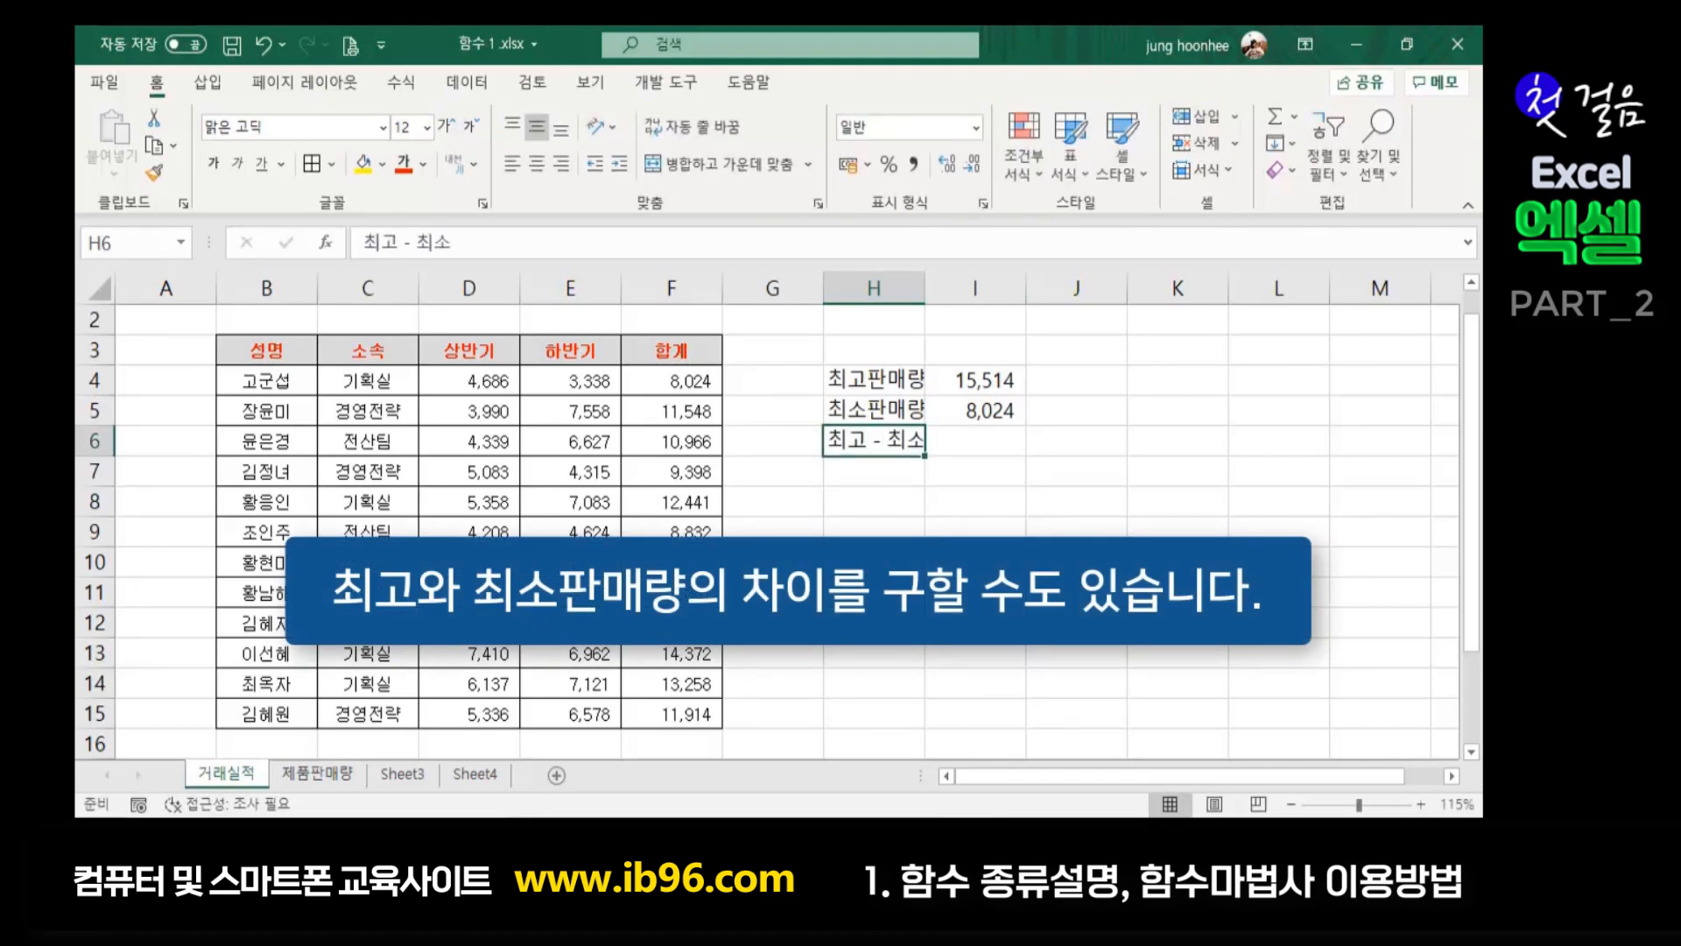
# Calculate the difference between the highest and lowest totals in I6 with the formula =I4-I5
pyautogui.press('Right')
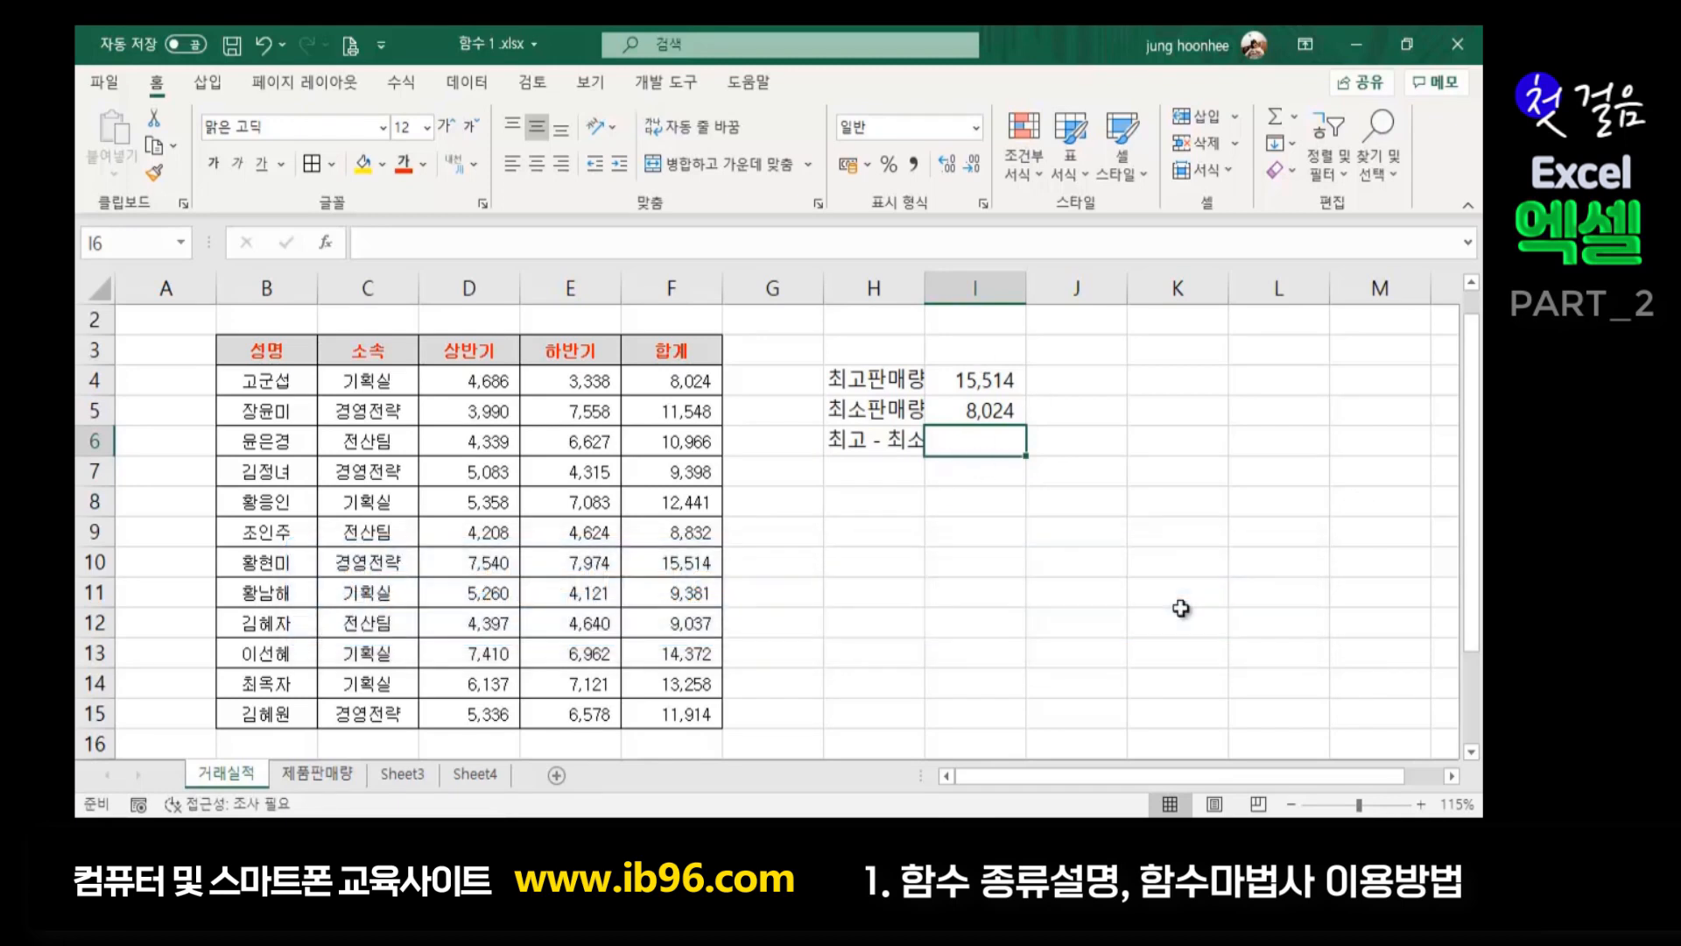
pyautogui.write('=')
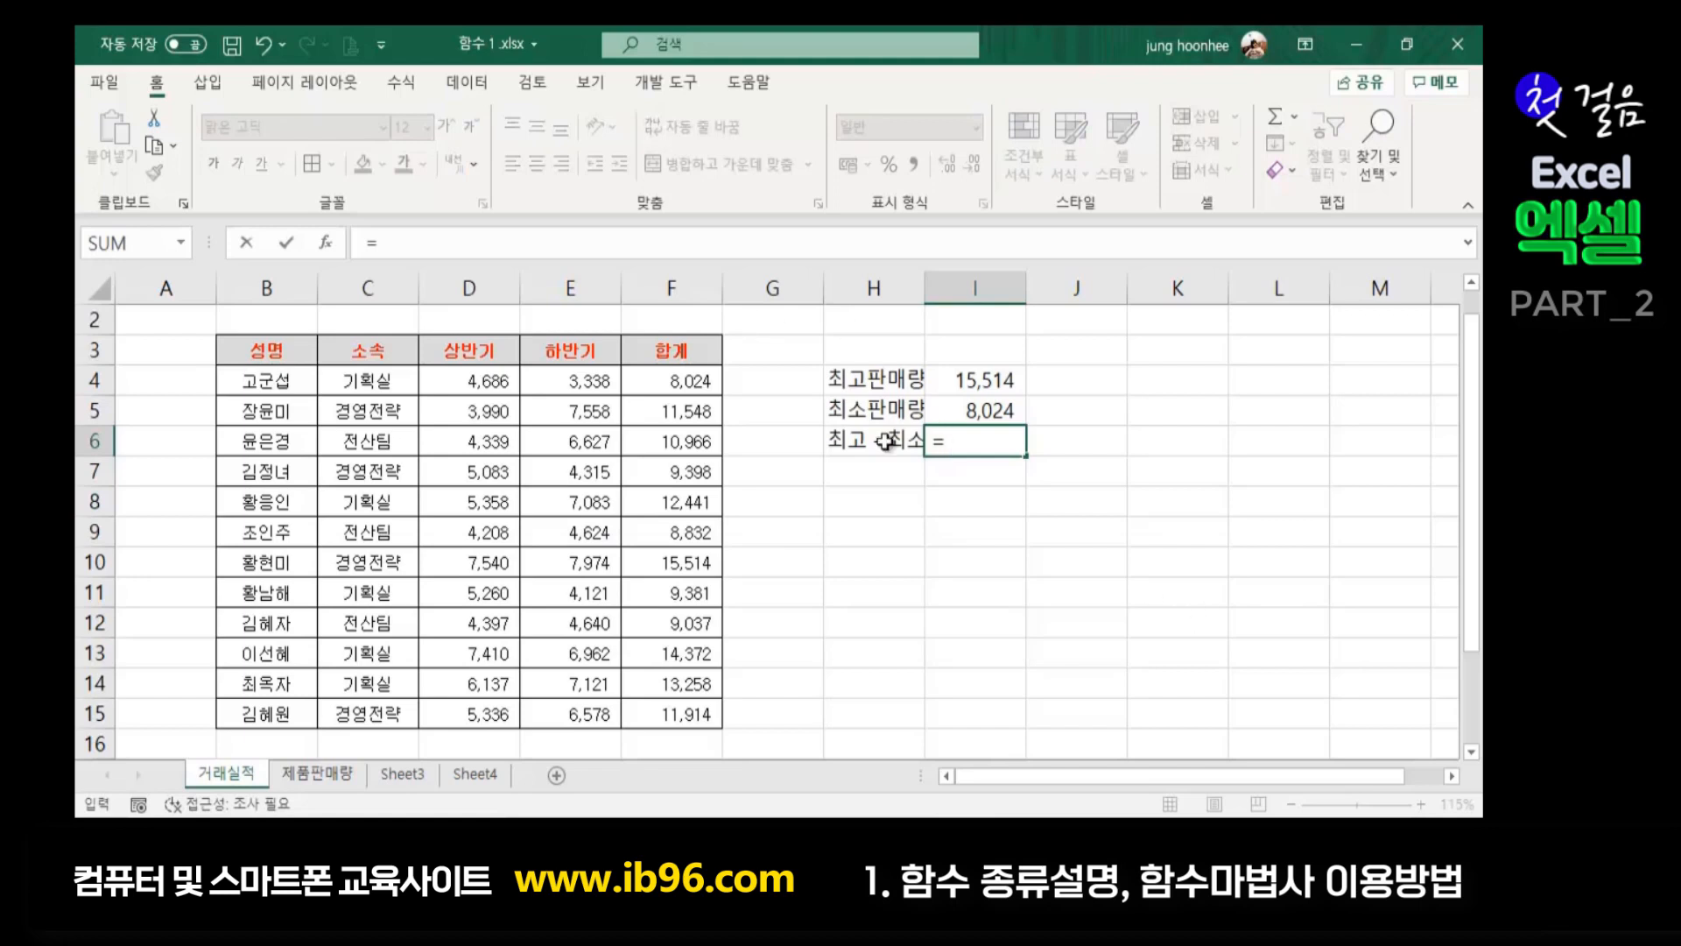
pyautogui.click(961, 378)
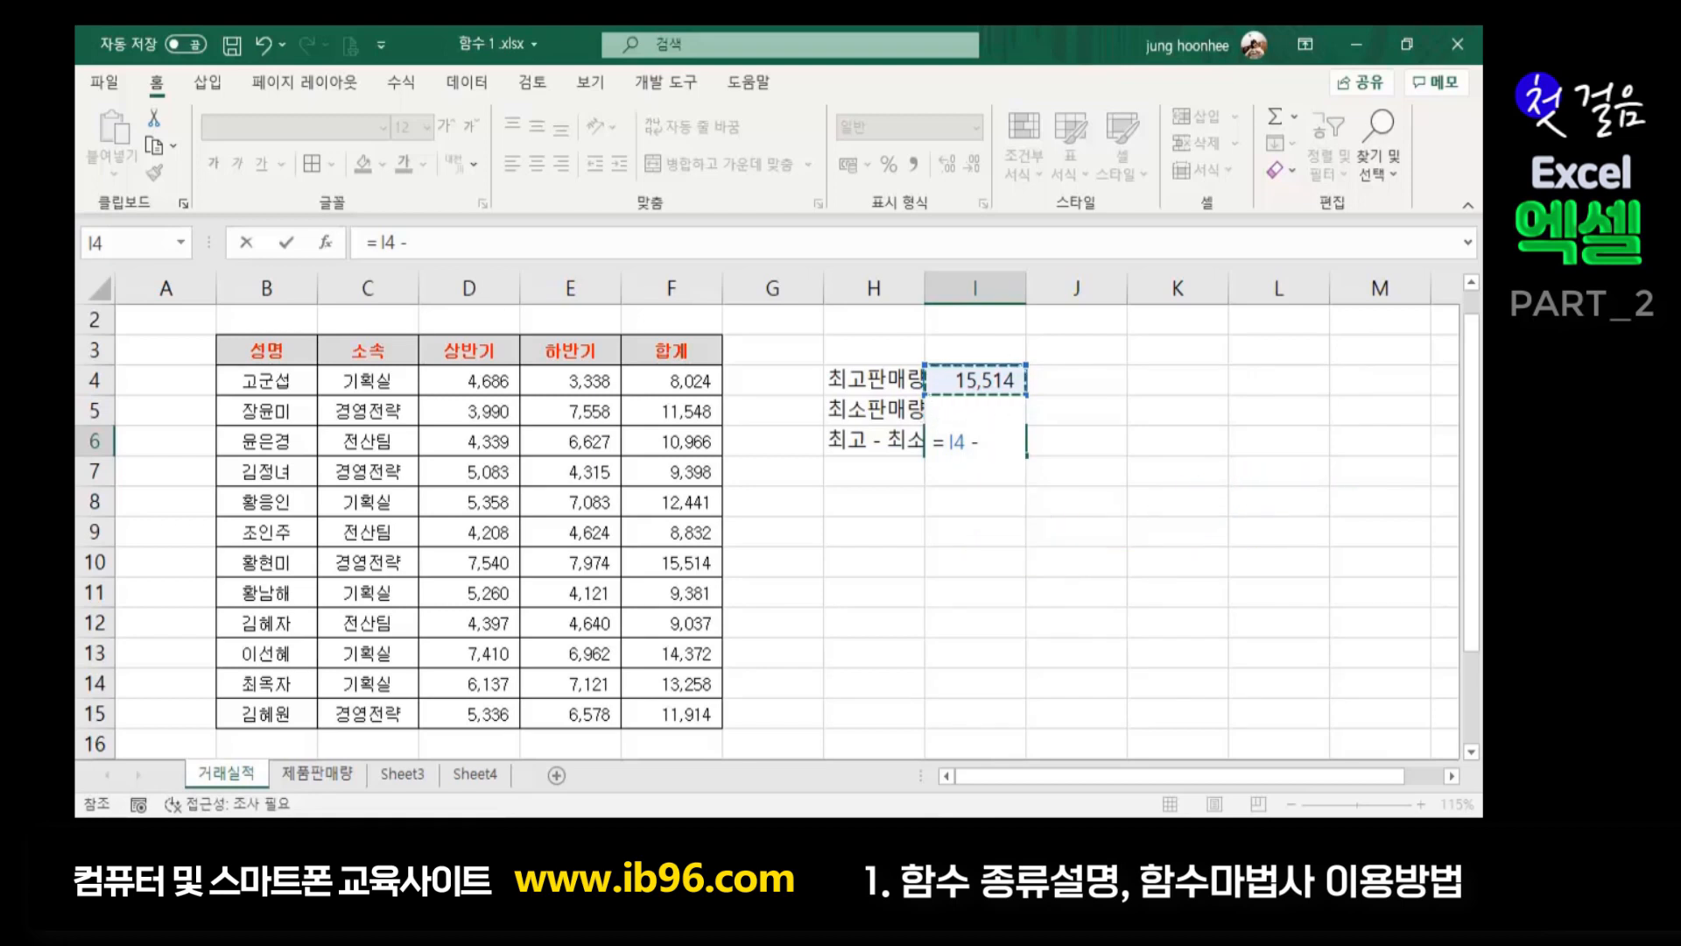
pyautogui.write('ㅑ')
pyautogui.press('BackSpace')
pyautogui.write('i5')
pyautogui.press('Return')
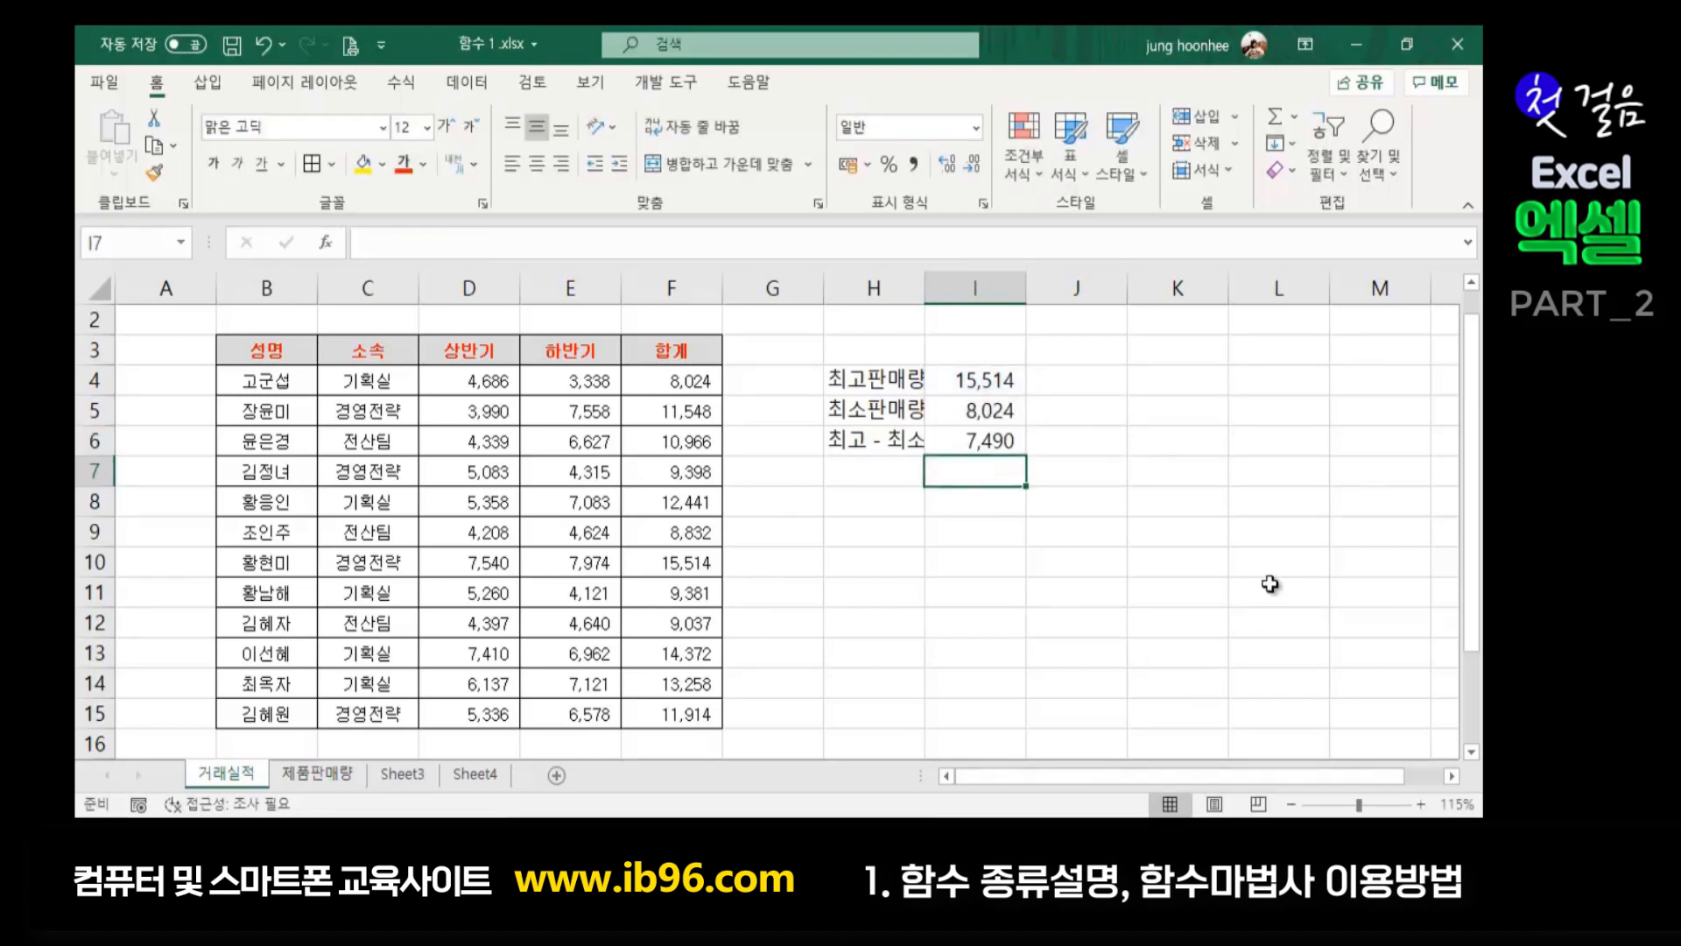
pyautogui.click(1002, 510)
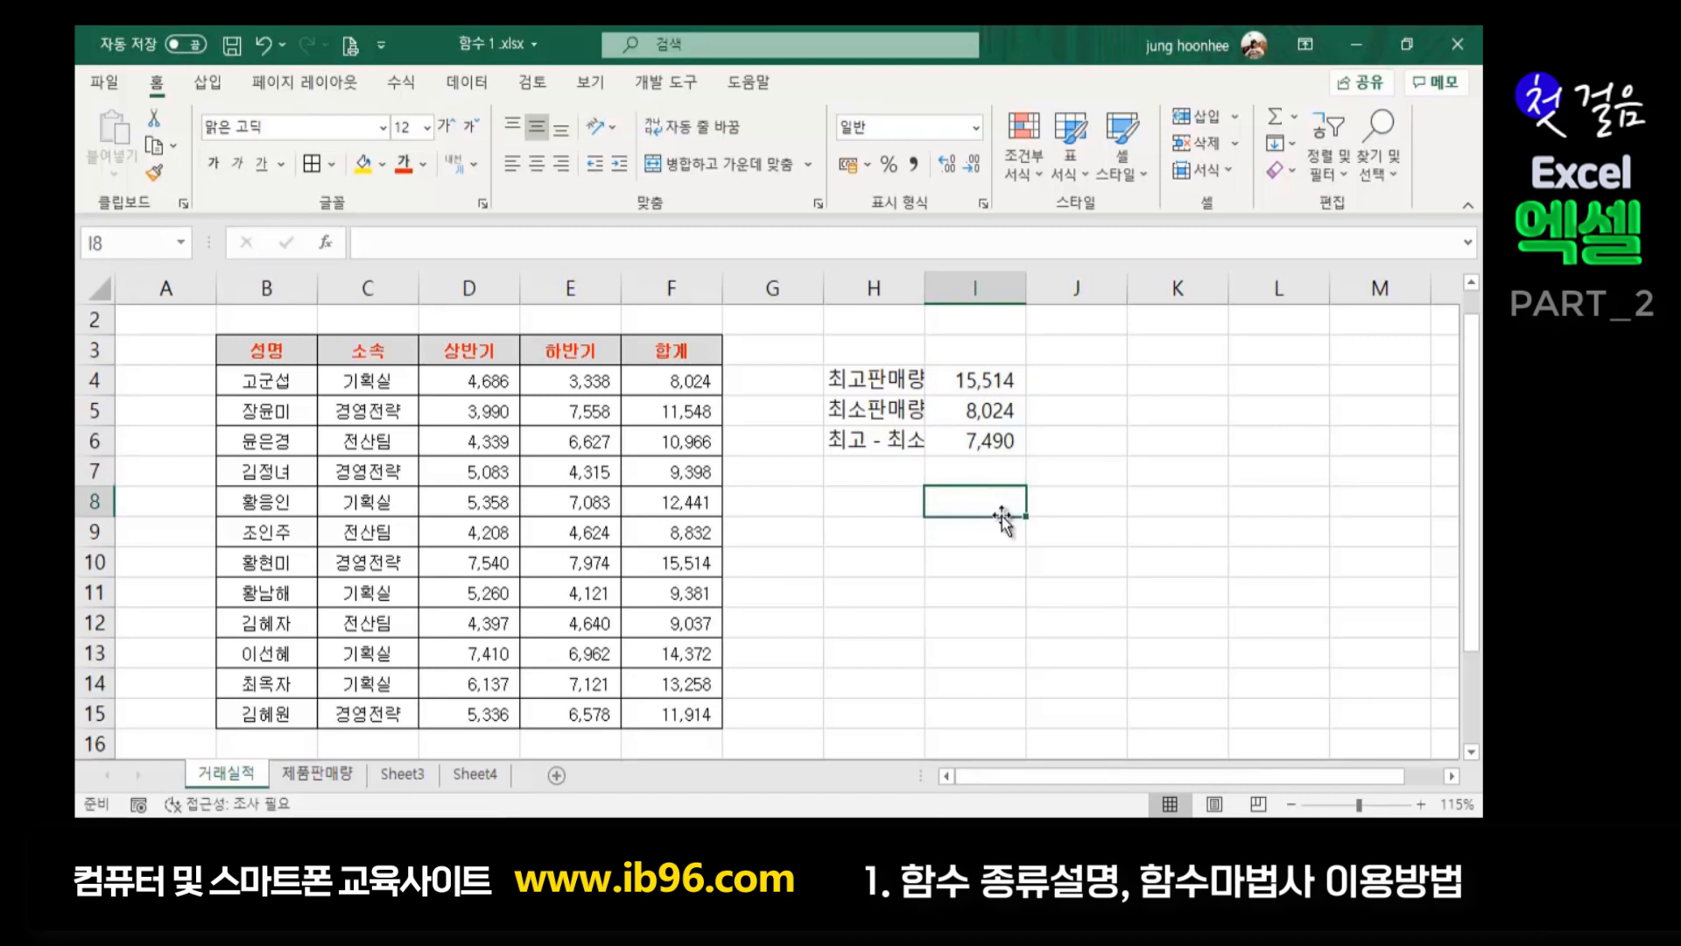
pyautogui.click(972, 442)
# Add cell borders to the summary block H4:I6 and fill the labels in H4:H6 with yellow
pyautogui.moveTo(869, 379); pyautogui.dragTo(990, 440)
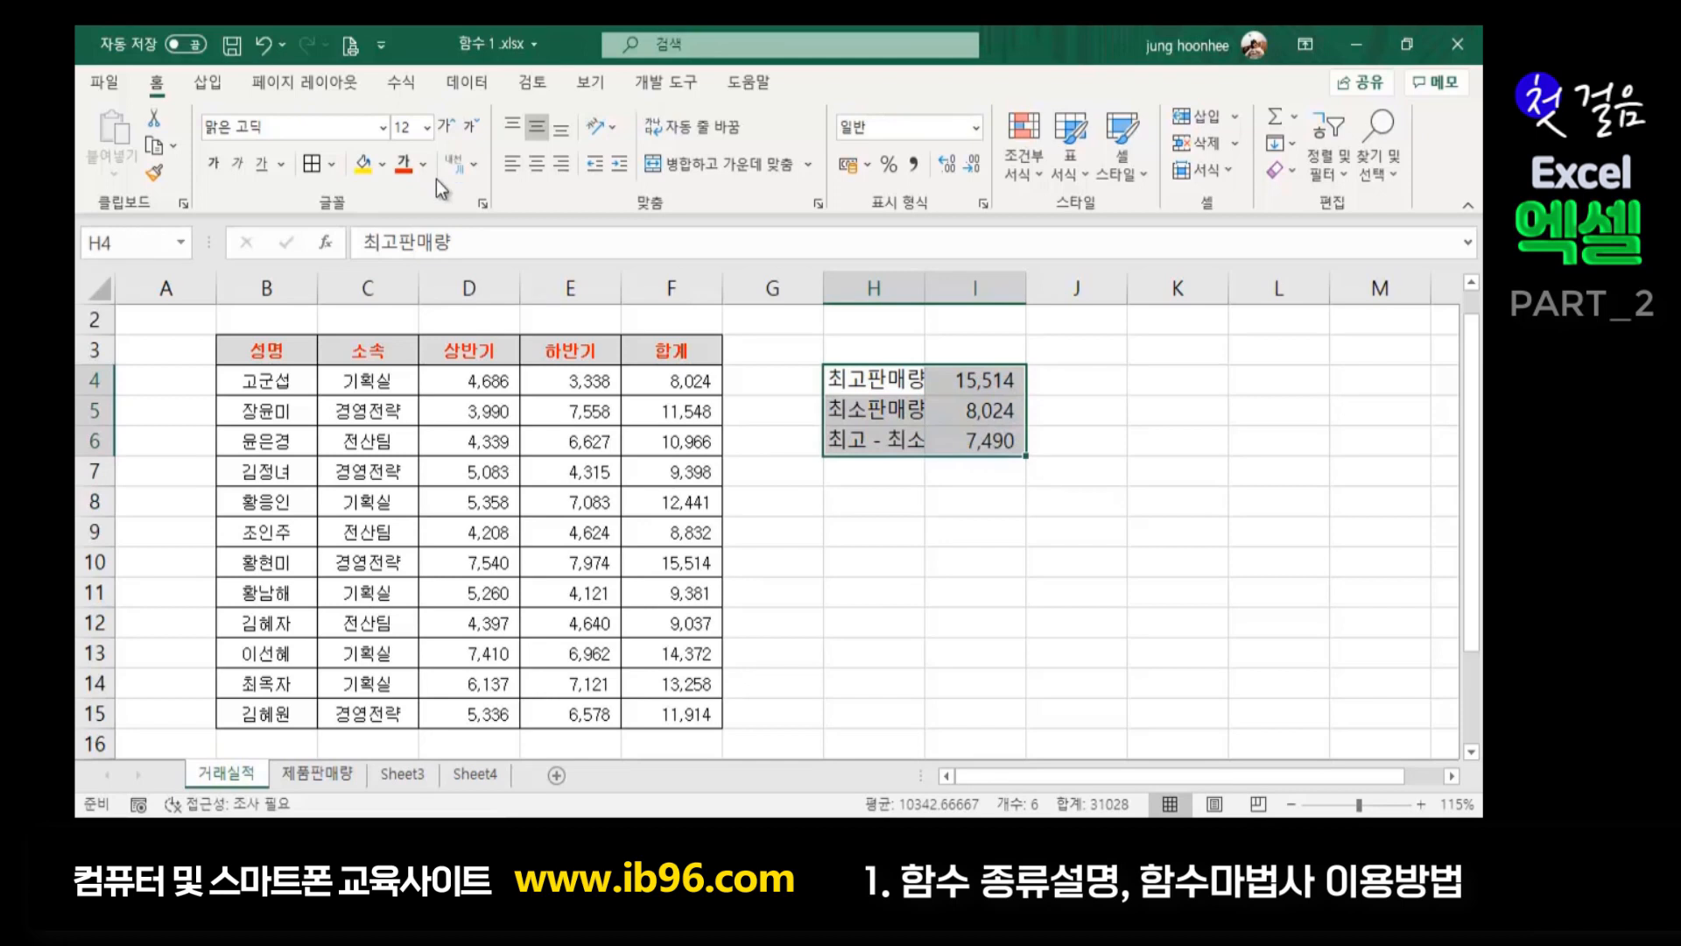
pyautogui.click(871, 562)
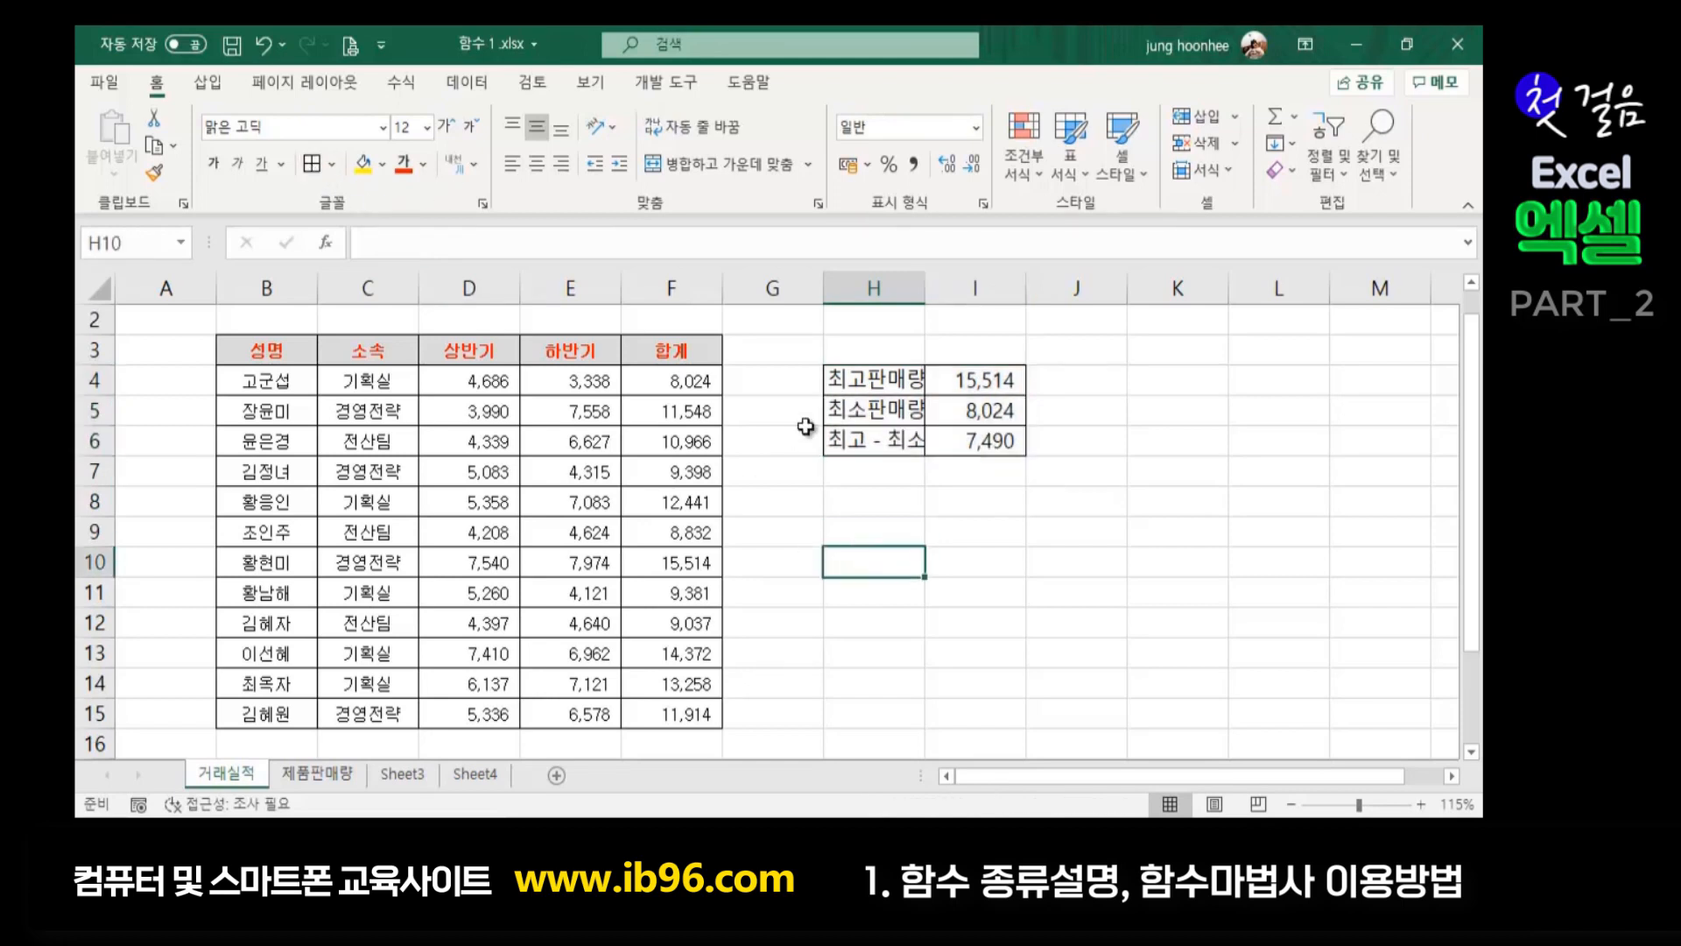
pyautogui.moveTo(865, 383); pyautogui.dragTo(873, 439)
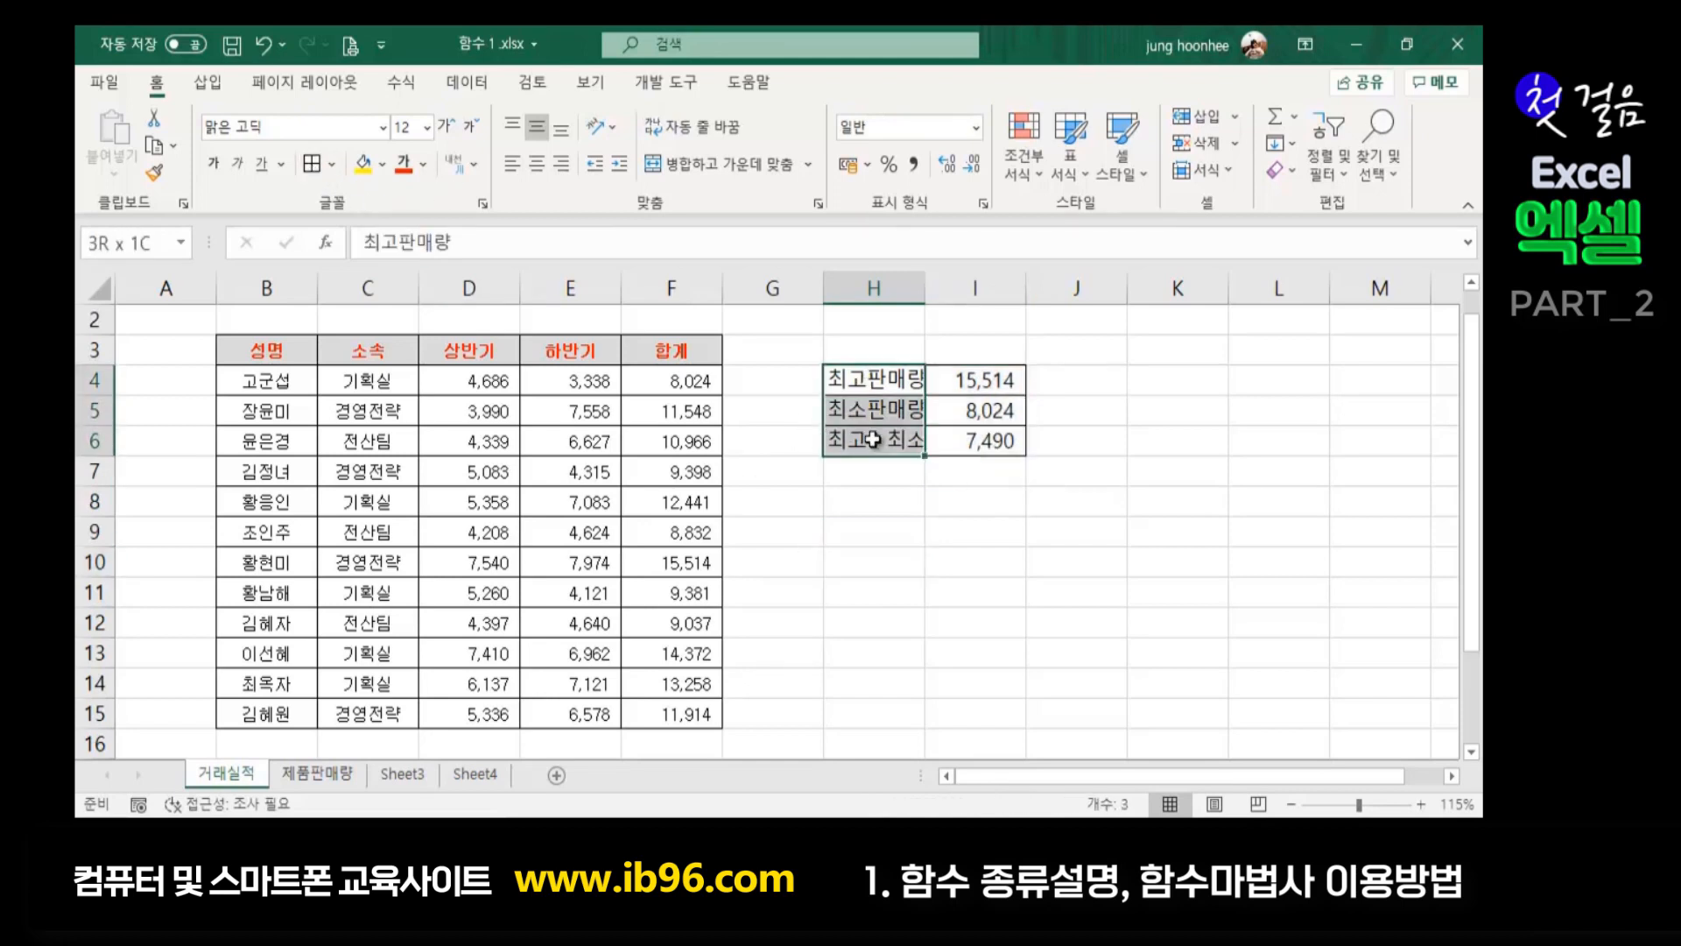
pyautogui.click(363, 164)
pyautogui.click(975, 622)
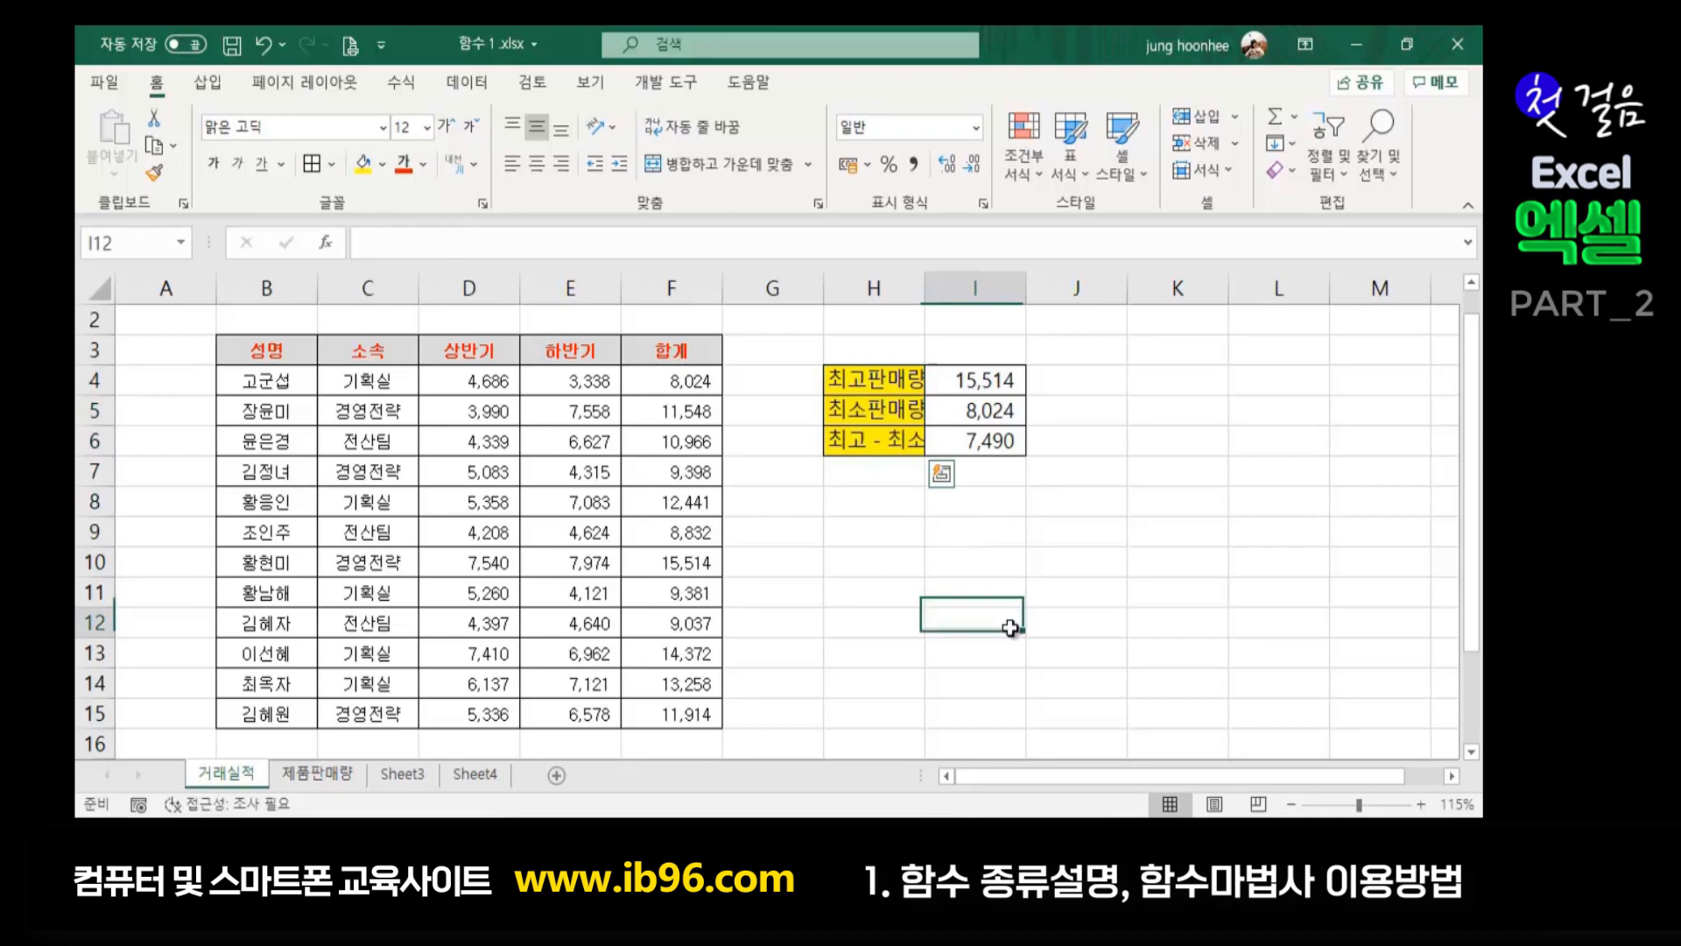
# Widen column H to fit its longest summary label
pyautogui.doubleClick(924, 282)
pyautogui.click(1130, 537)
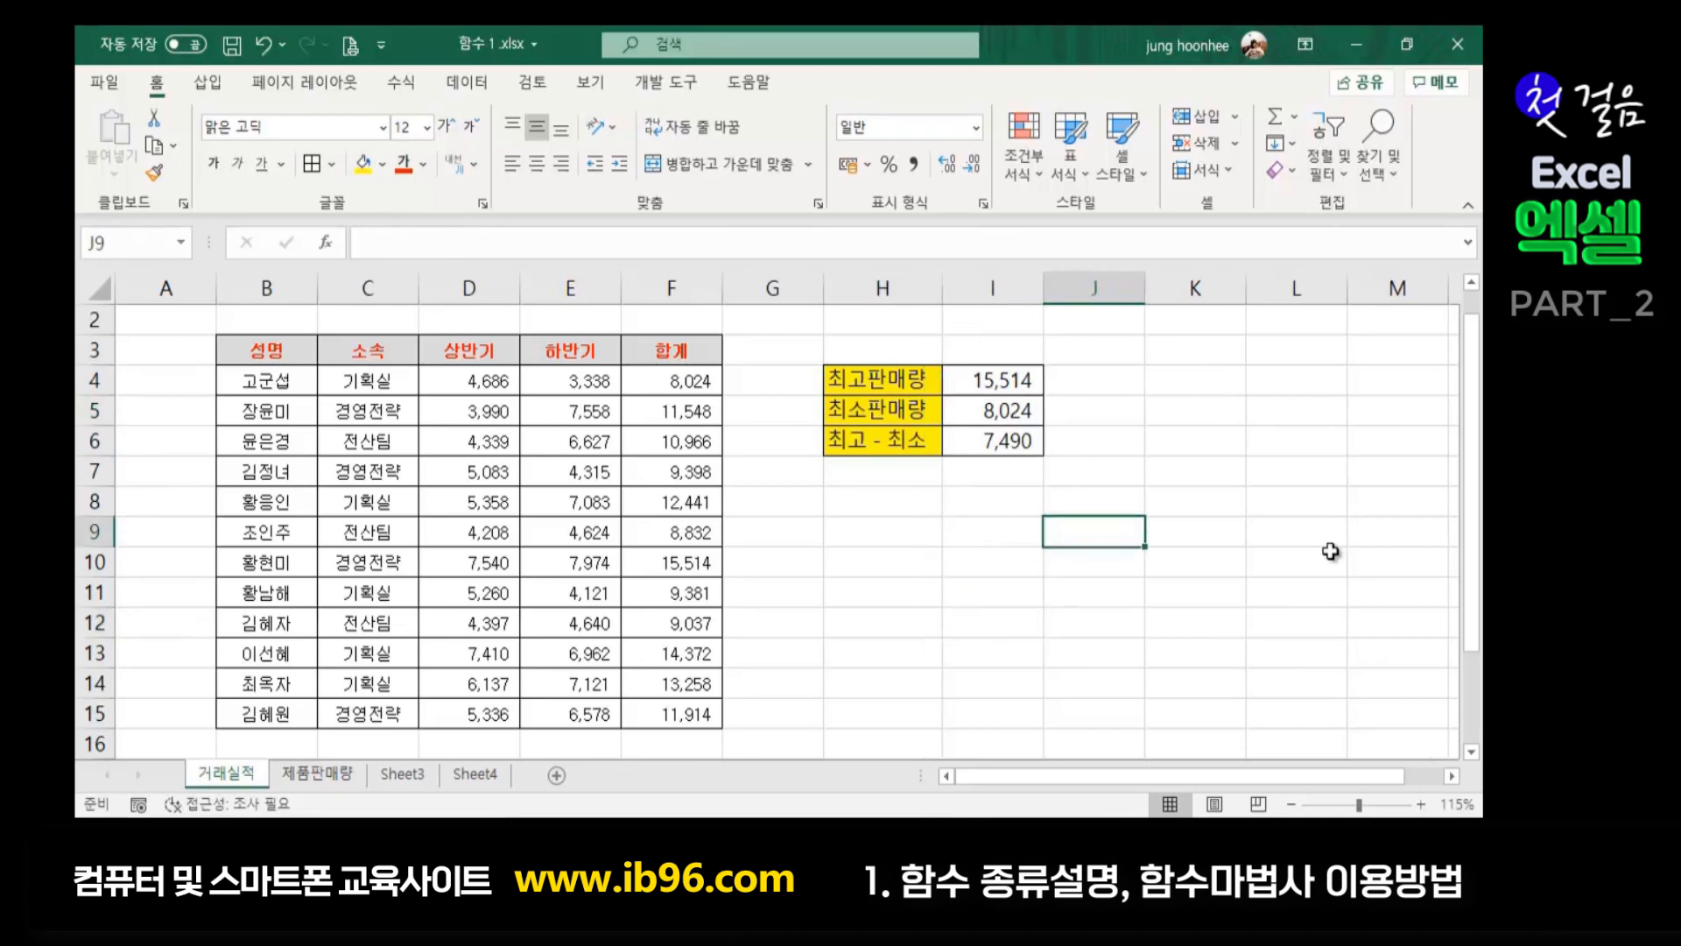
pyautogui.moveTo(863, 380); pyautogui.dragTo(951, 442)
pyautogui.click(905, 379)
pyautogui.click(902, 411)
pyautogui.click(894, 446)
pyautogui.press('Down')
pyautogui.press('Down')
pyautogui.press('Down')
pyautogui.press('Down')
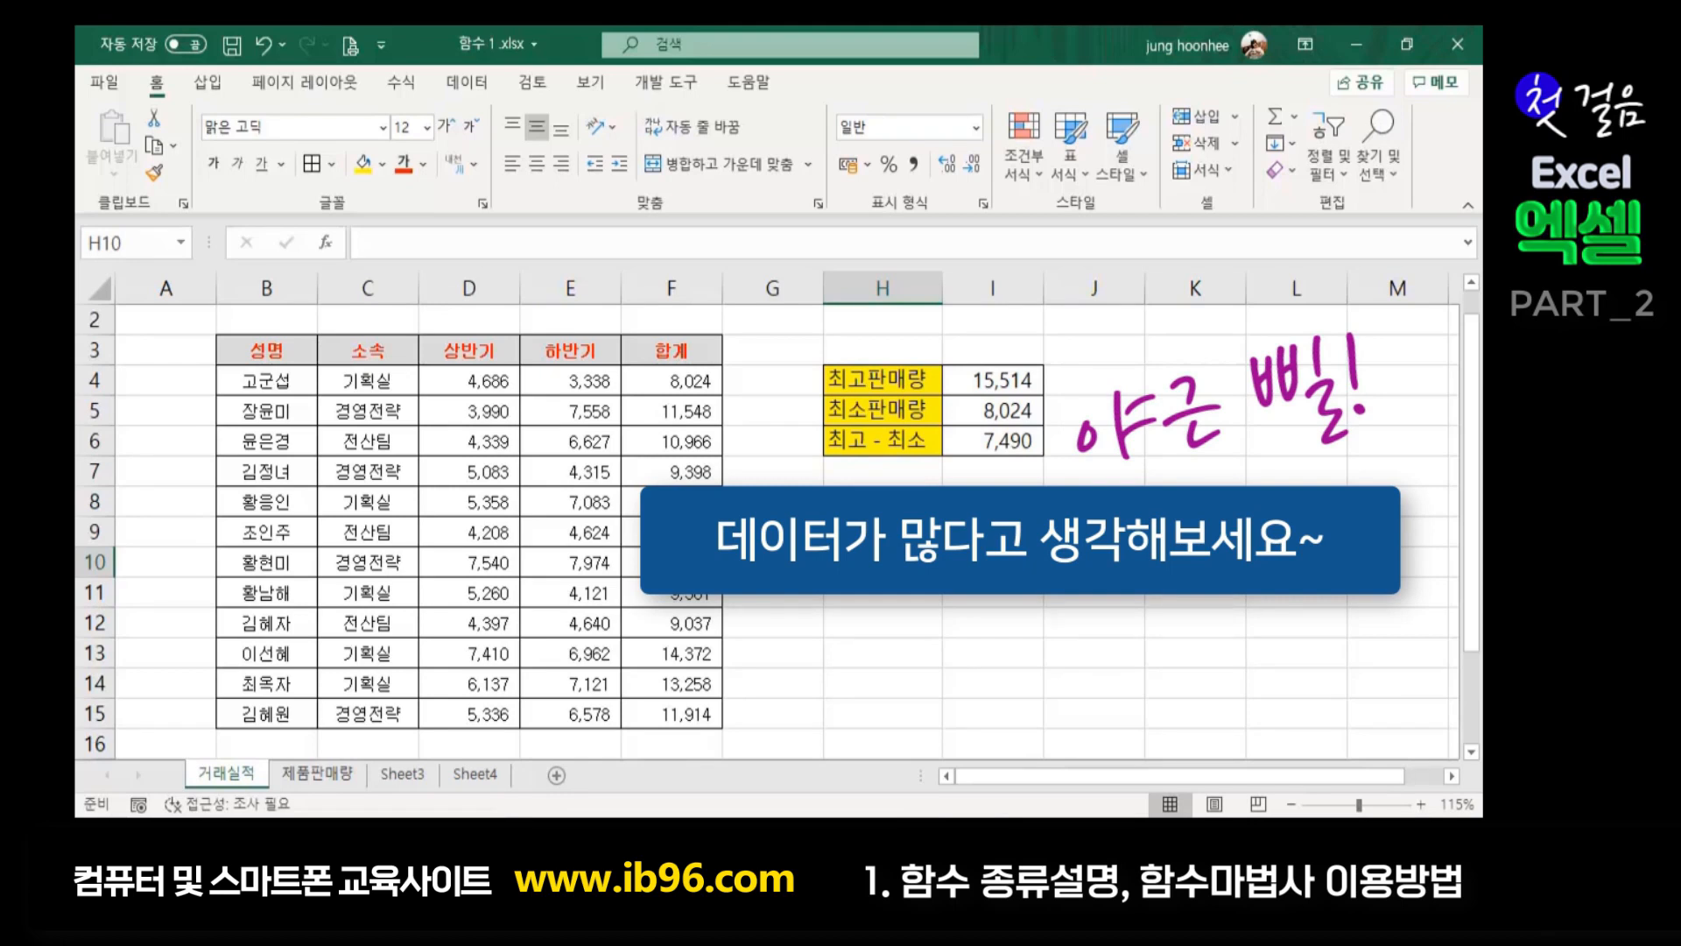
pyautogui.click(992, 533)
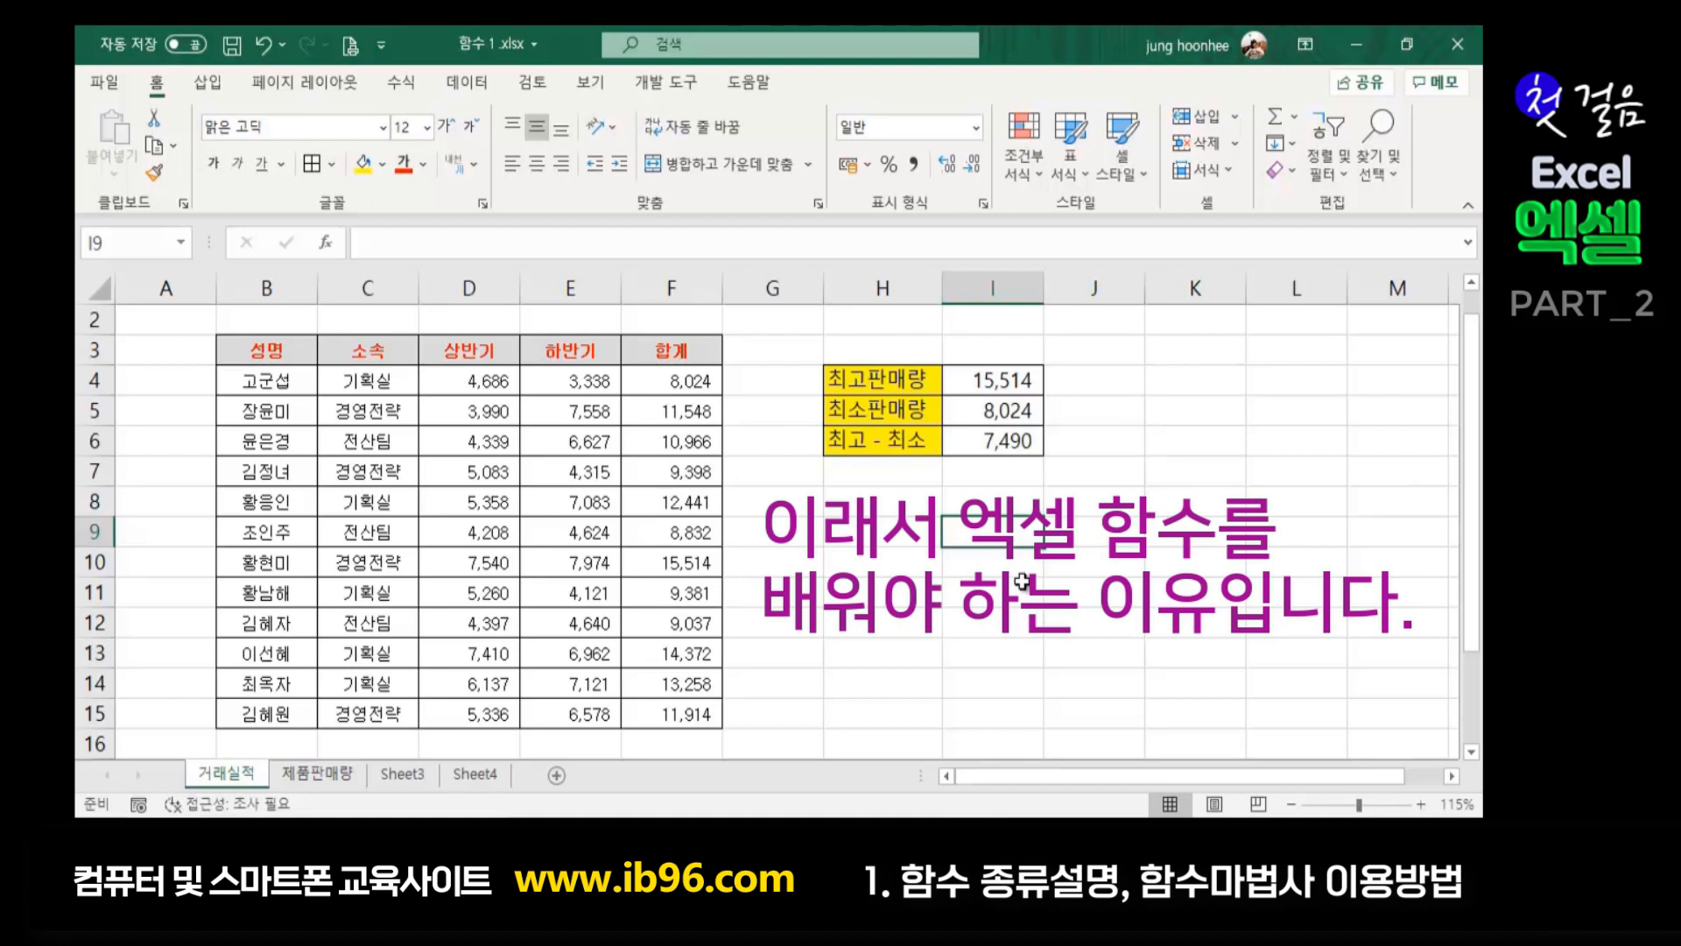
pyautogui.click(1033, 619)
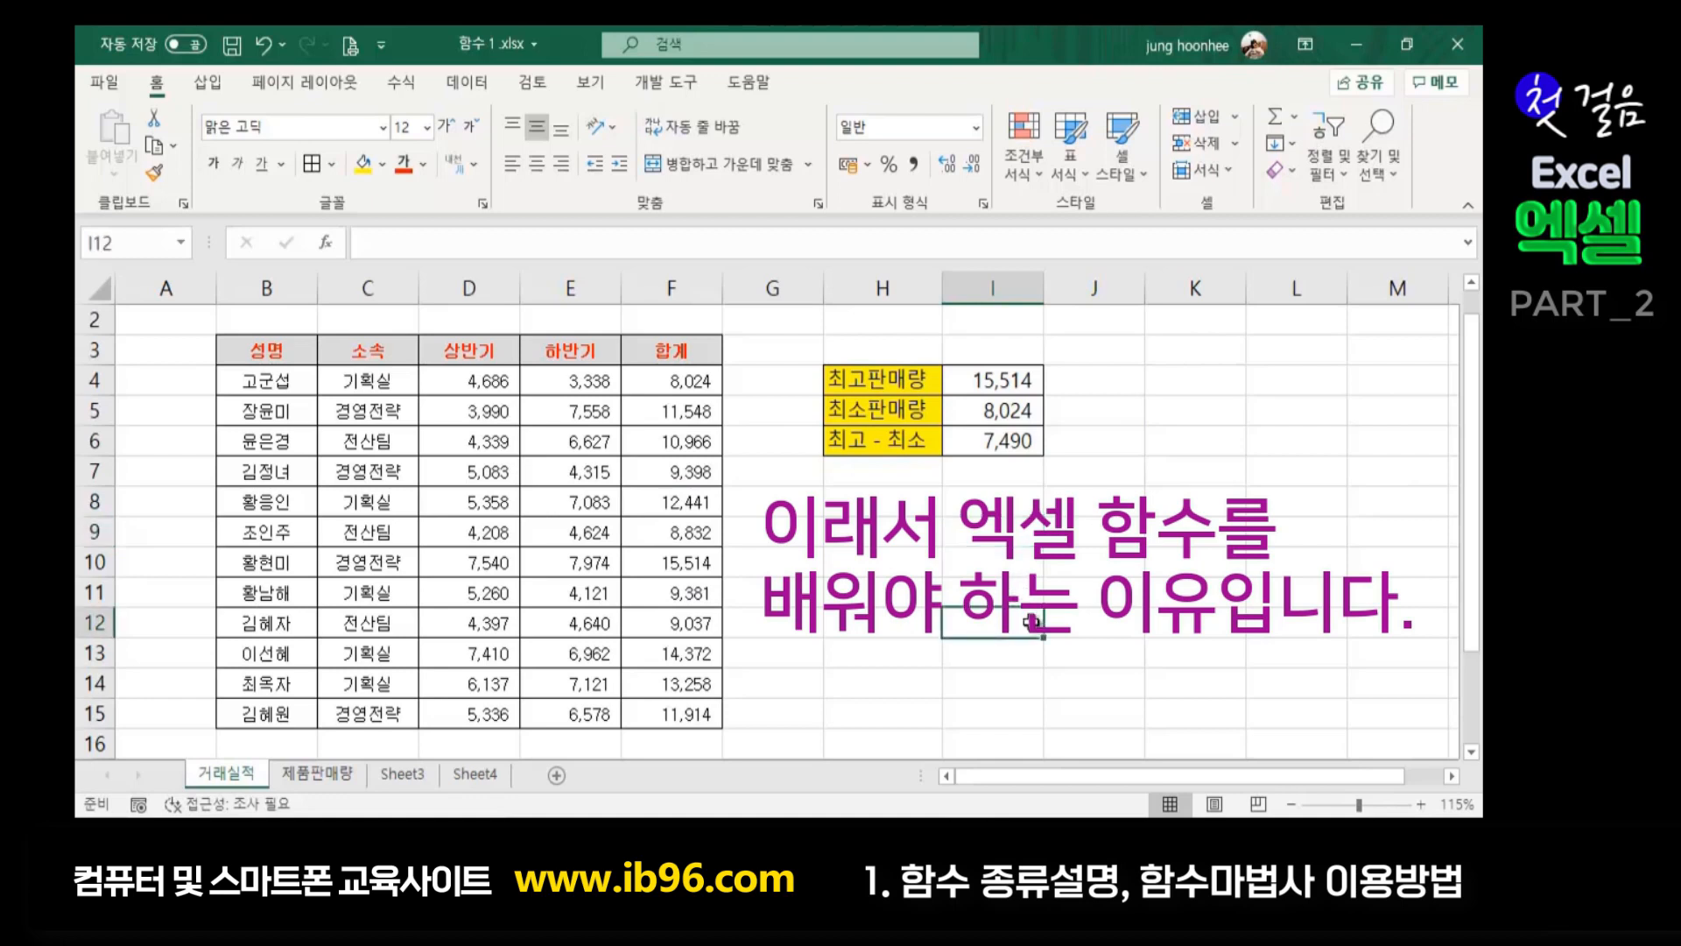
pyautogui.click(926, 570)
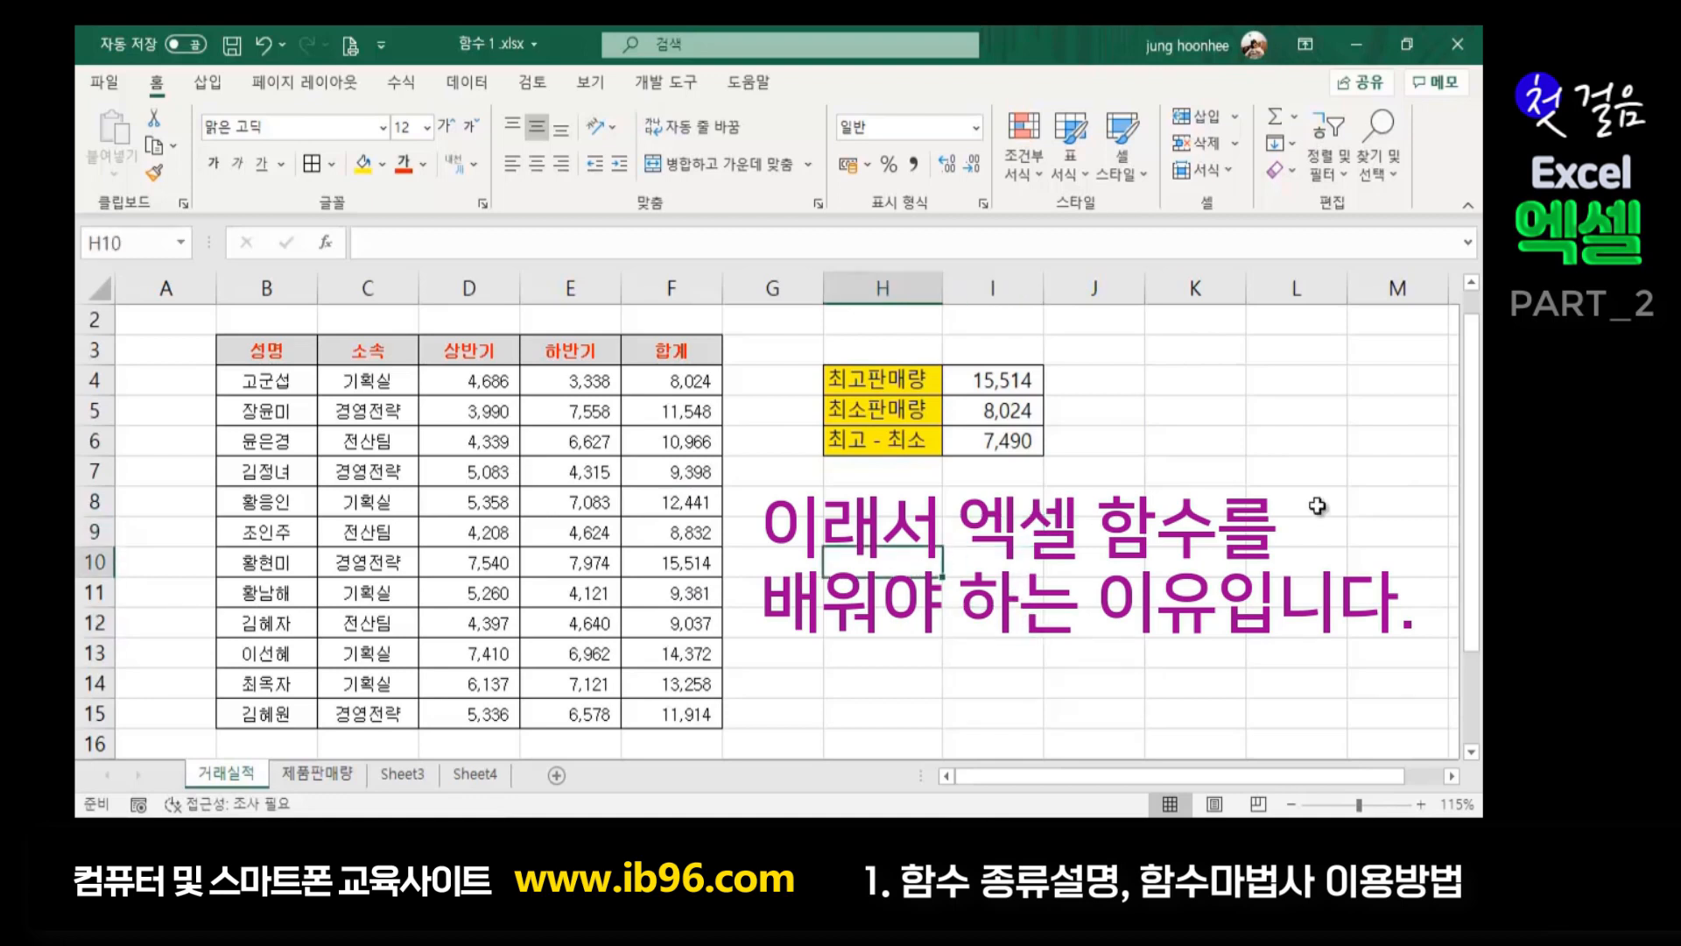
# Review the formulas behind the summary values in I4:I6 and the basic functions that AutoSum offers
pyautogui.click(887, 380)
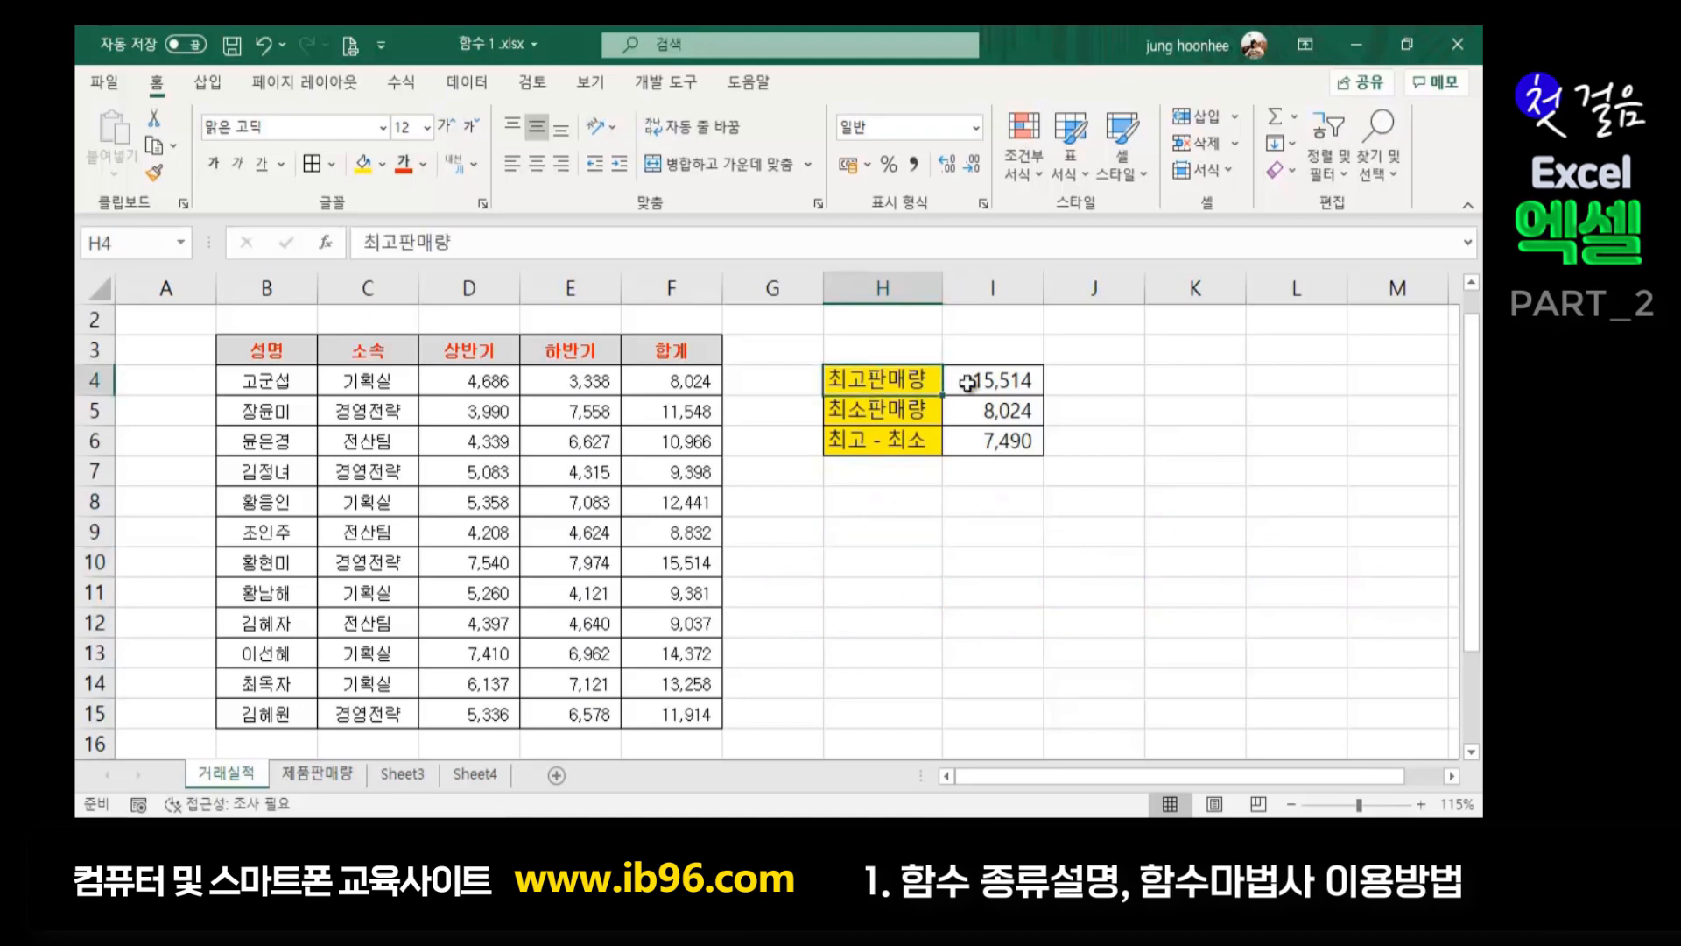
pyautogui.click(1012, 383)
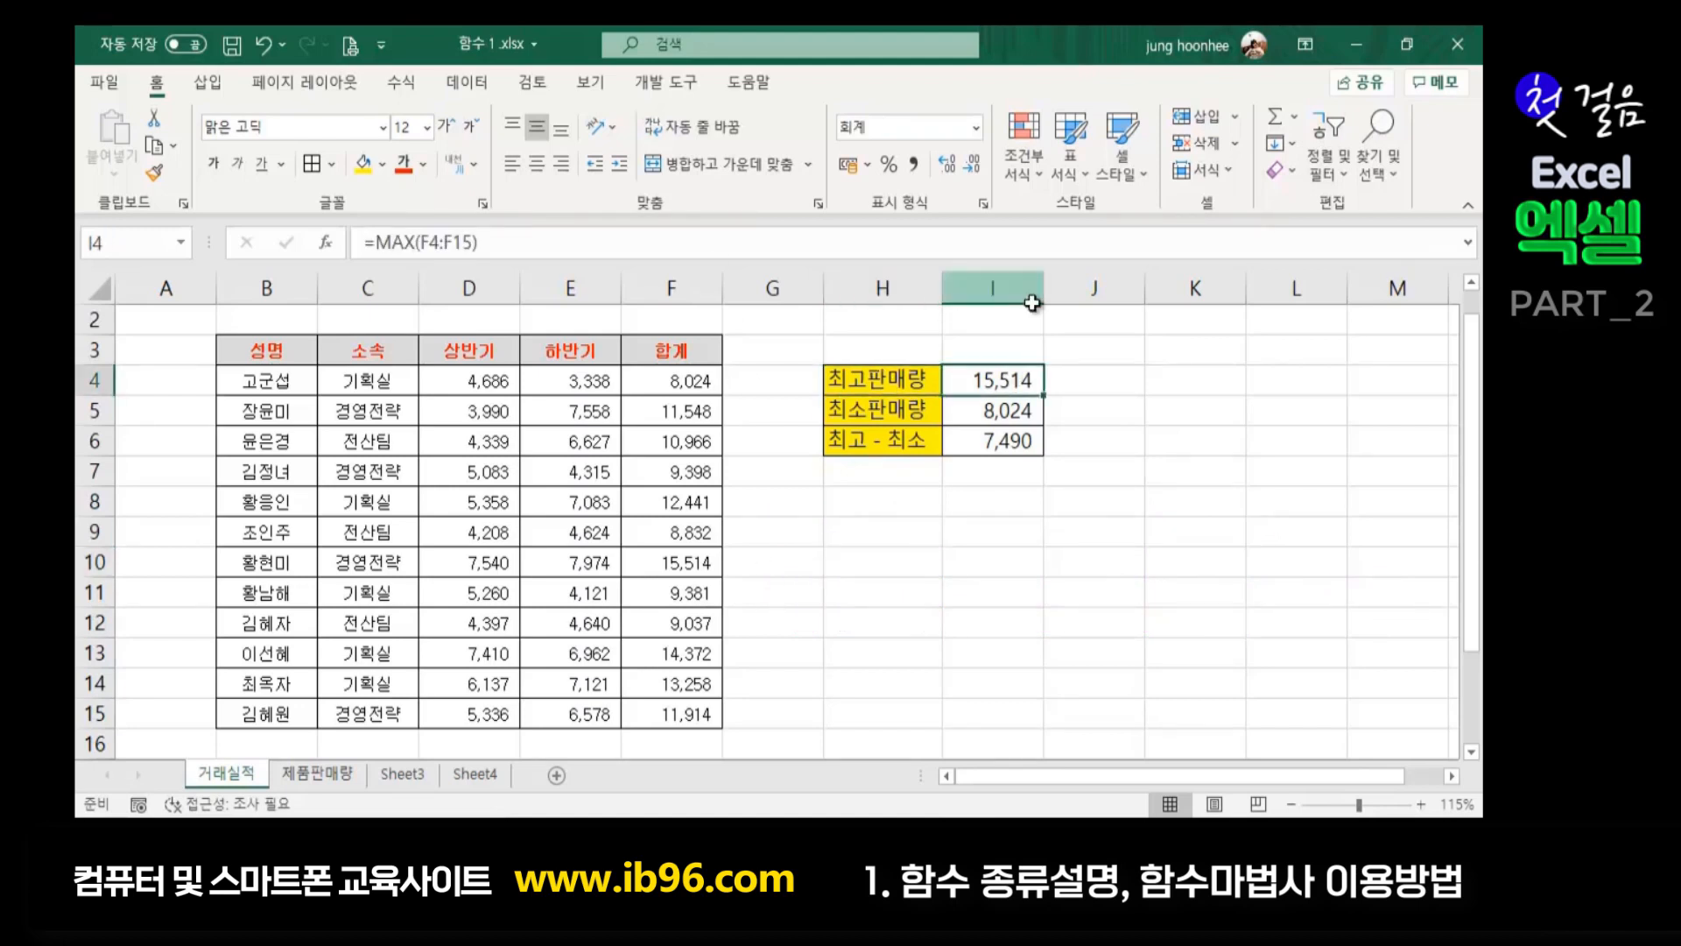
pyautogui.click(1007, 410)
pyautogui.click(994, 438)
pyautogui.click(1166, 504)
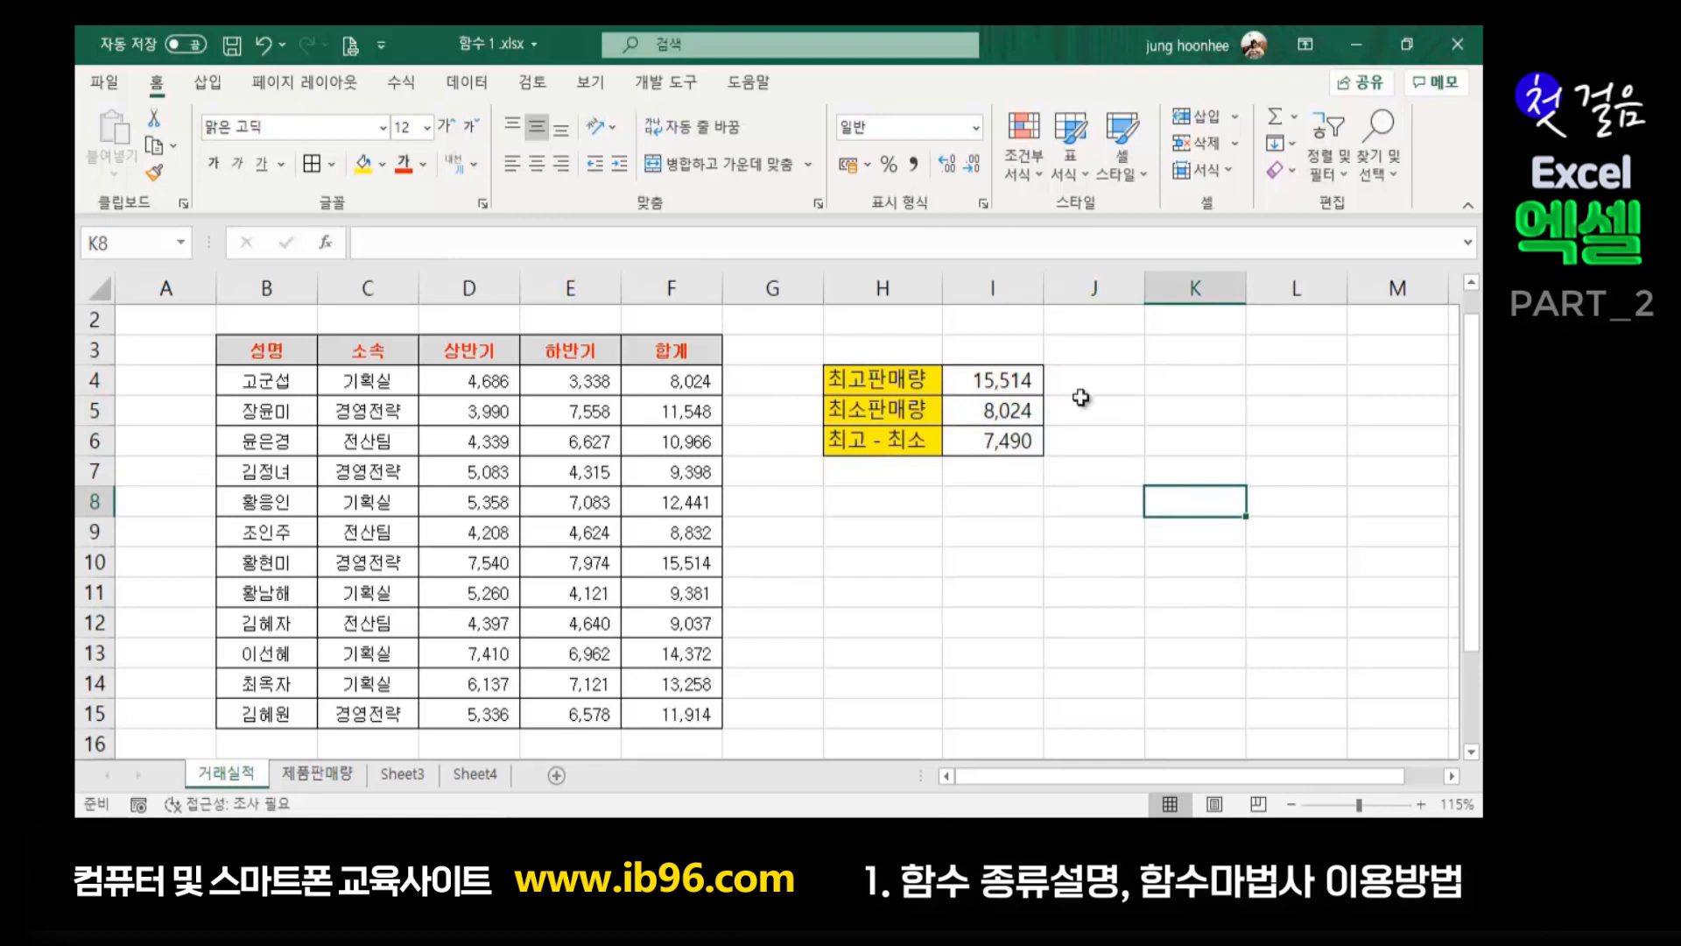
pyautogui.click(1293, 121)
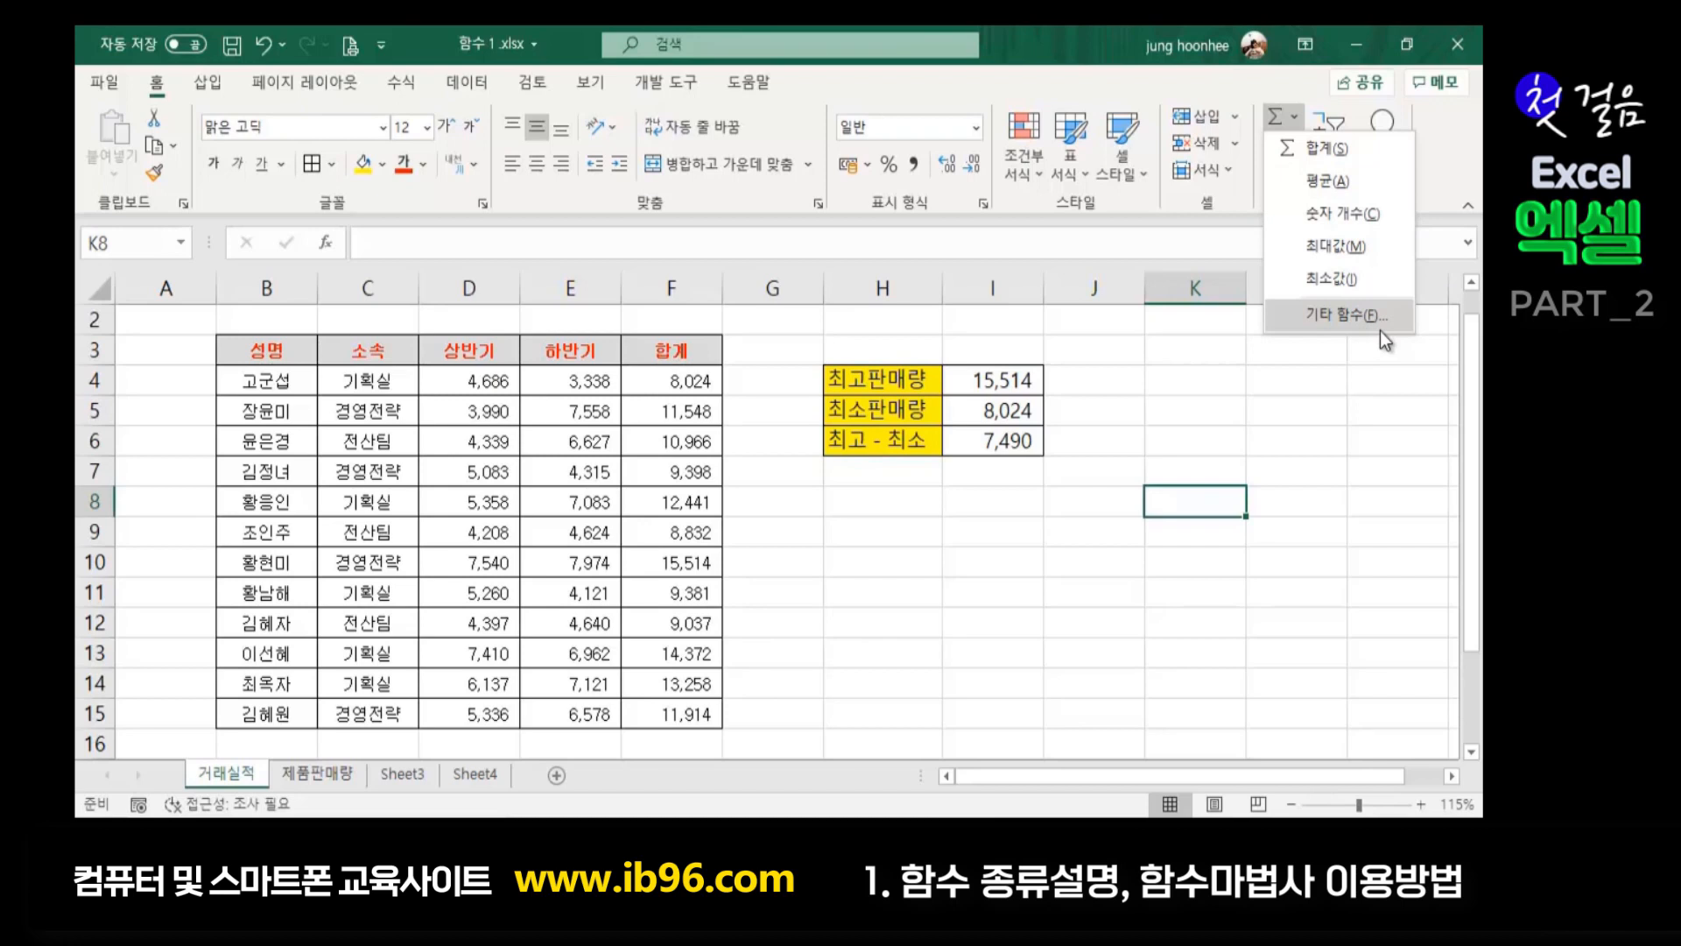
pyautogui.click(844, 576)
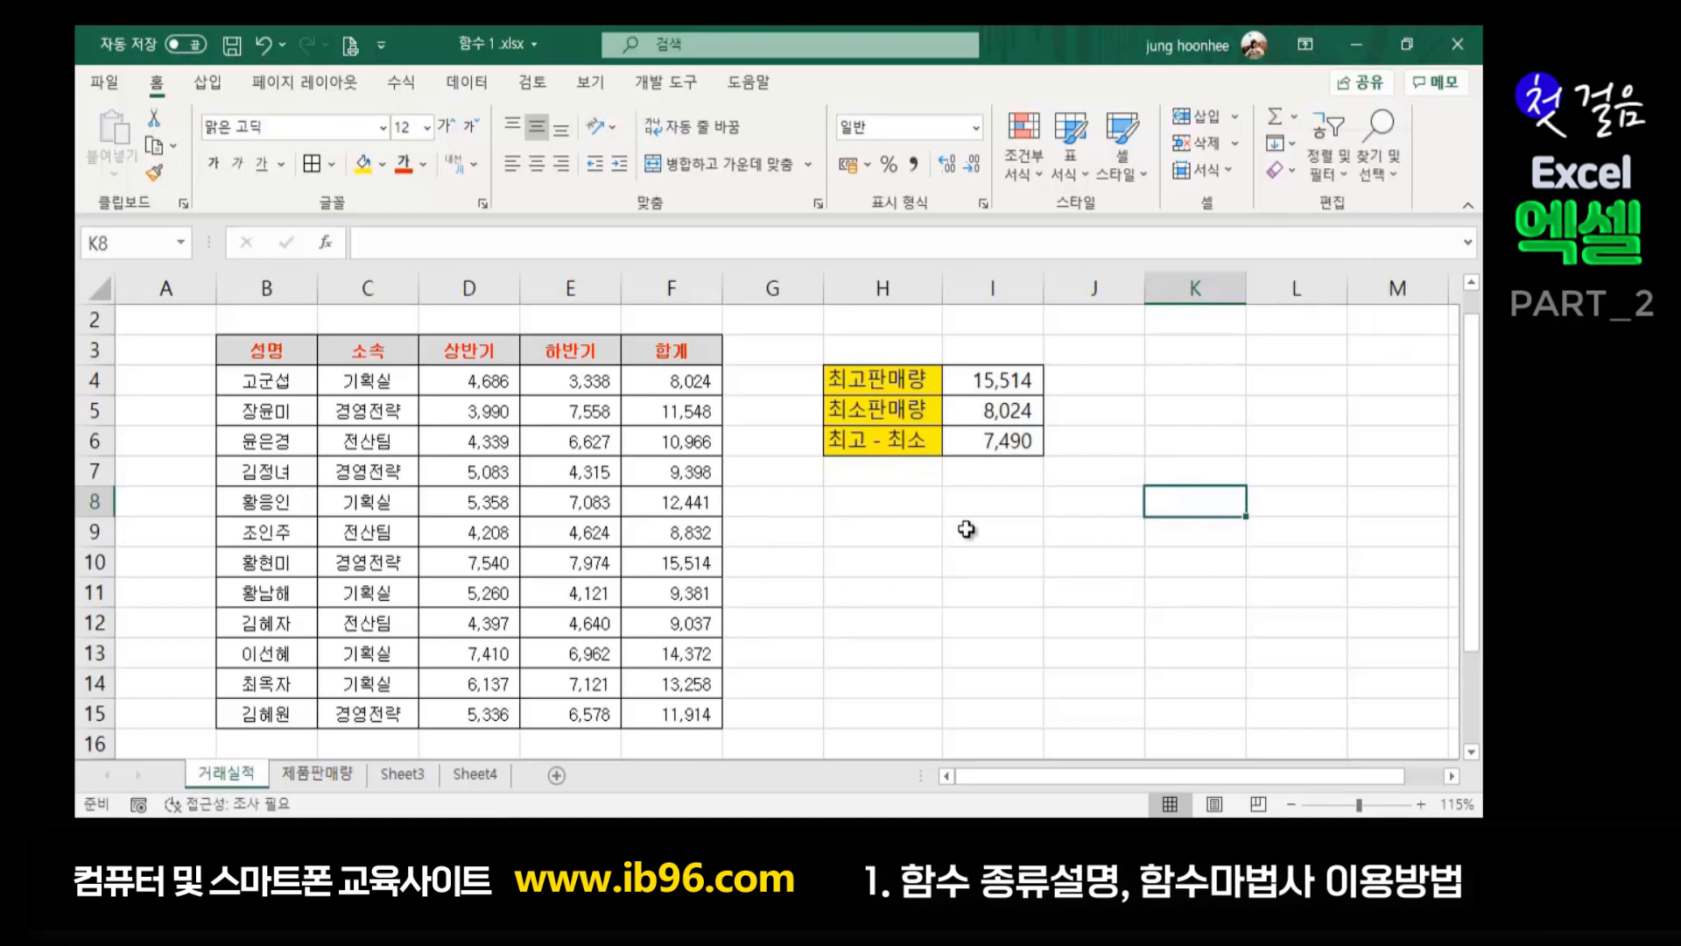
pyautogui.click(830, 615)
pyautogui.click(1118, 613)
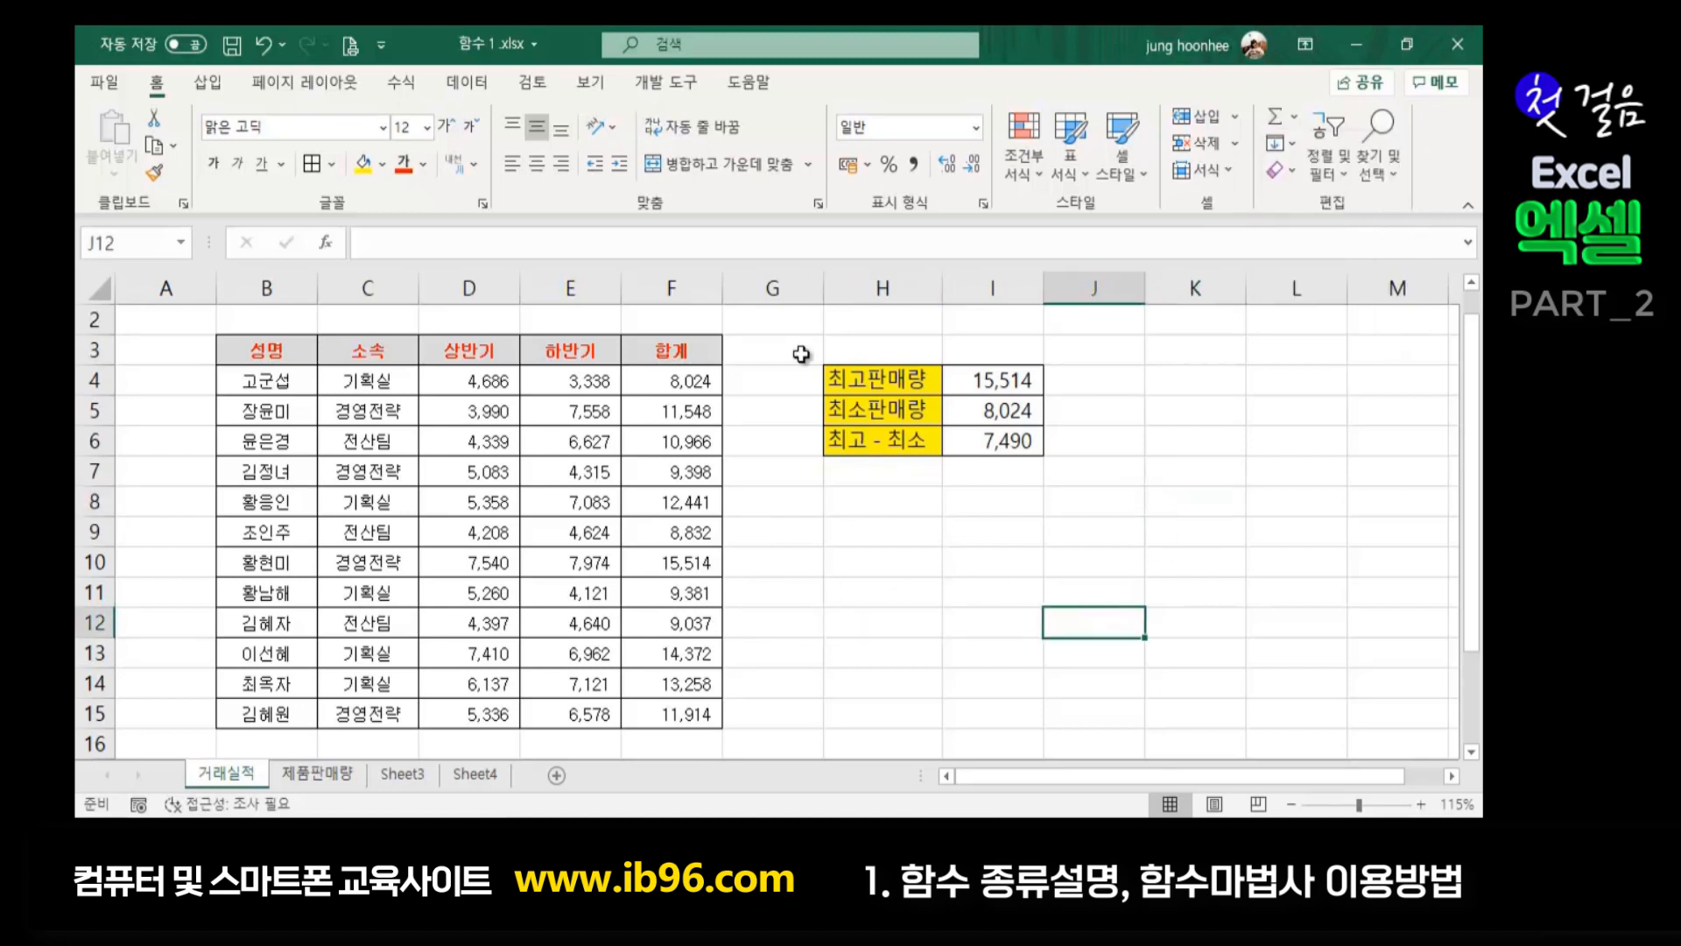
# Insert an empty column before column H, shifting the summary block over to columns I and J
pyautogui.click(842, 289)
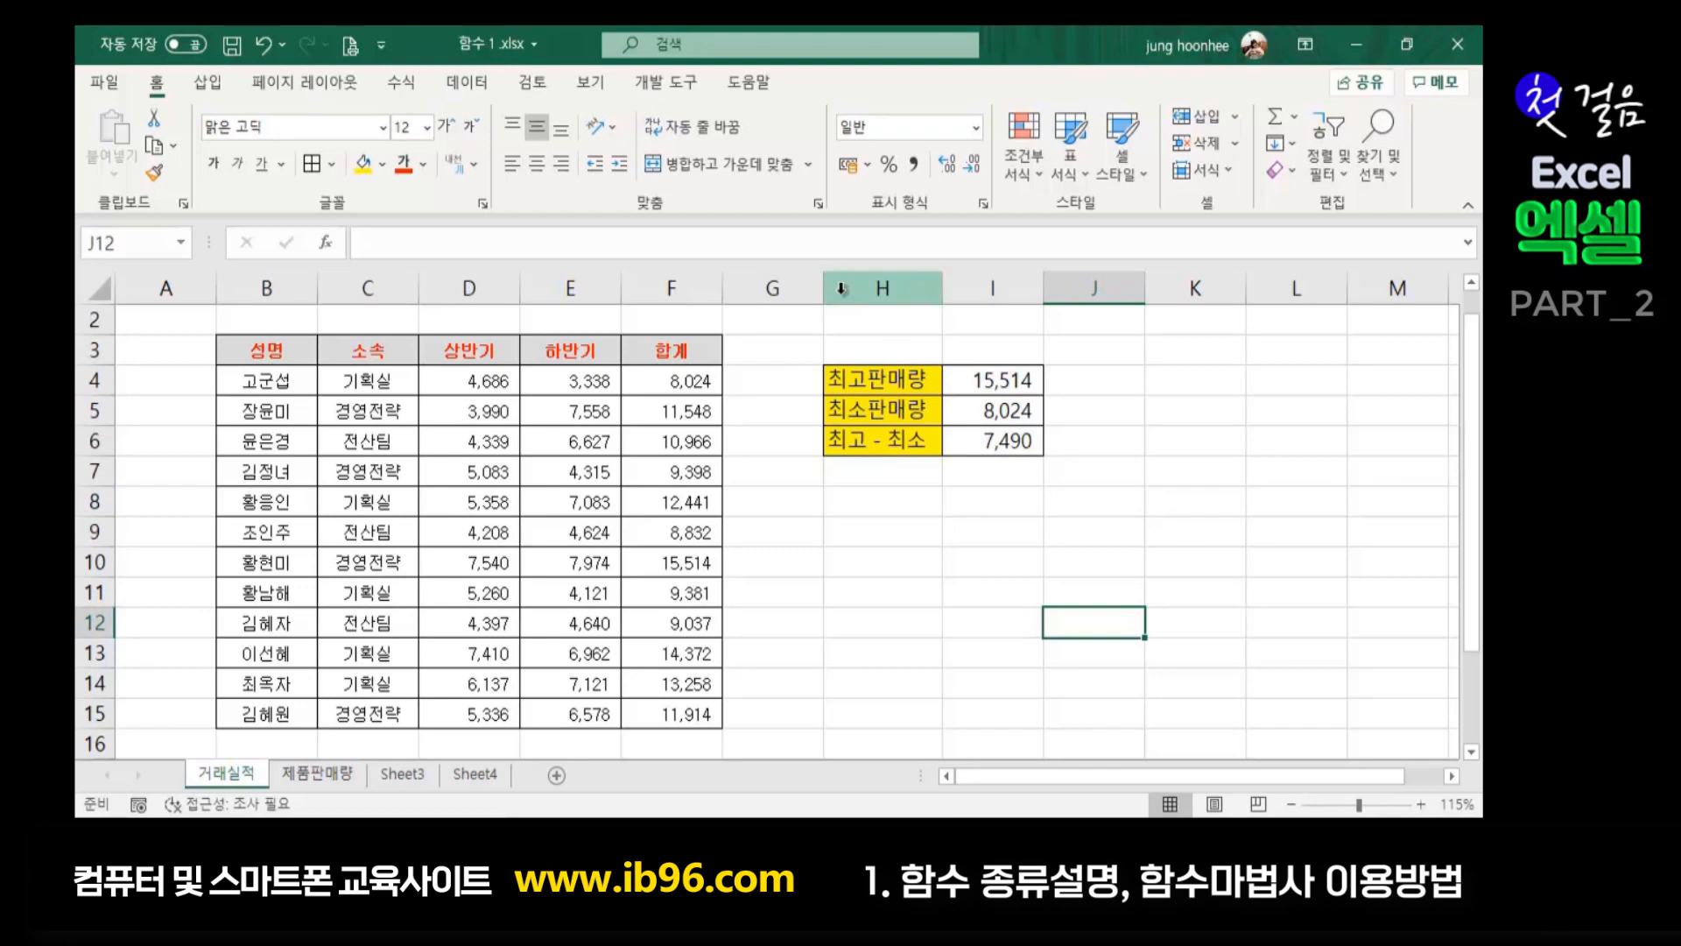
pyautogui.rightClick(843, 289)
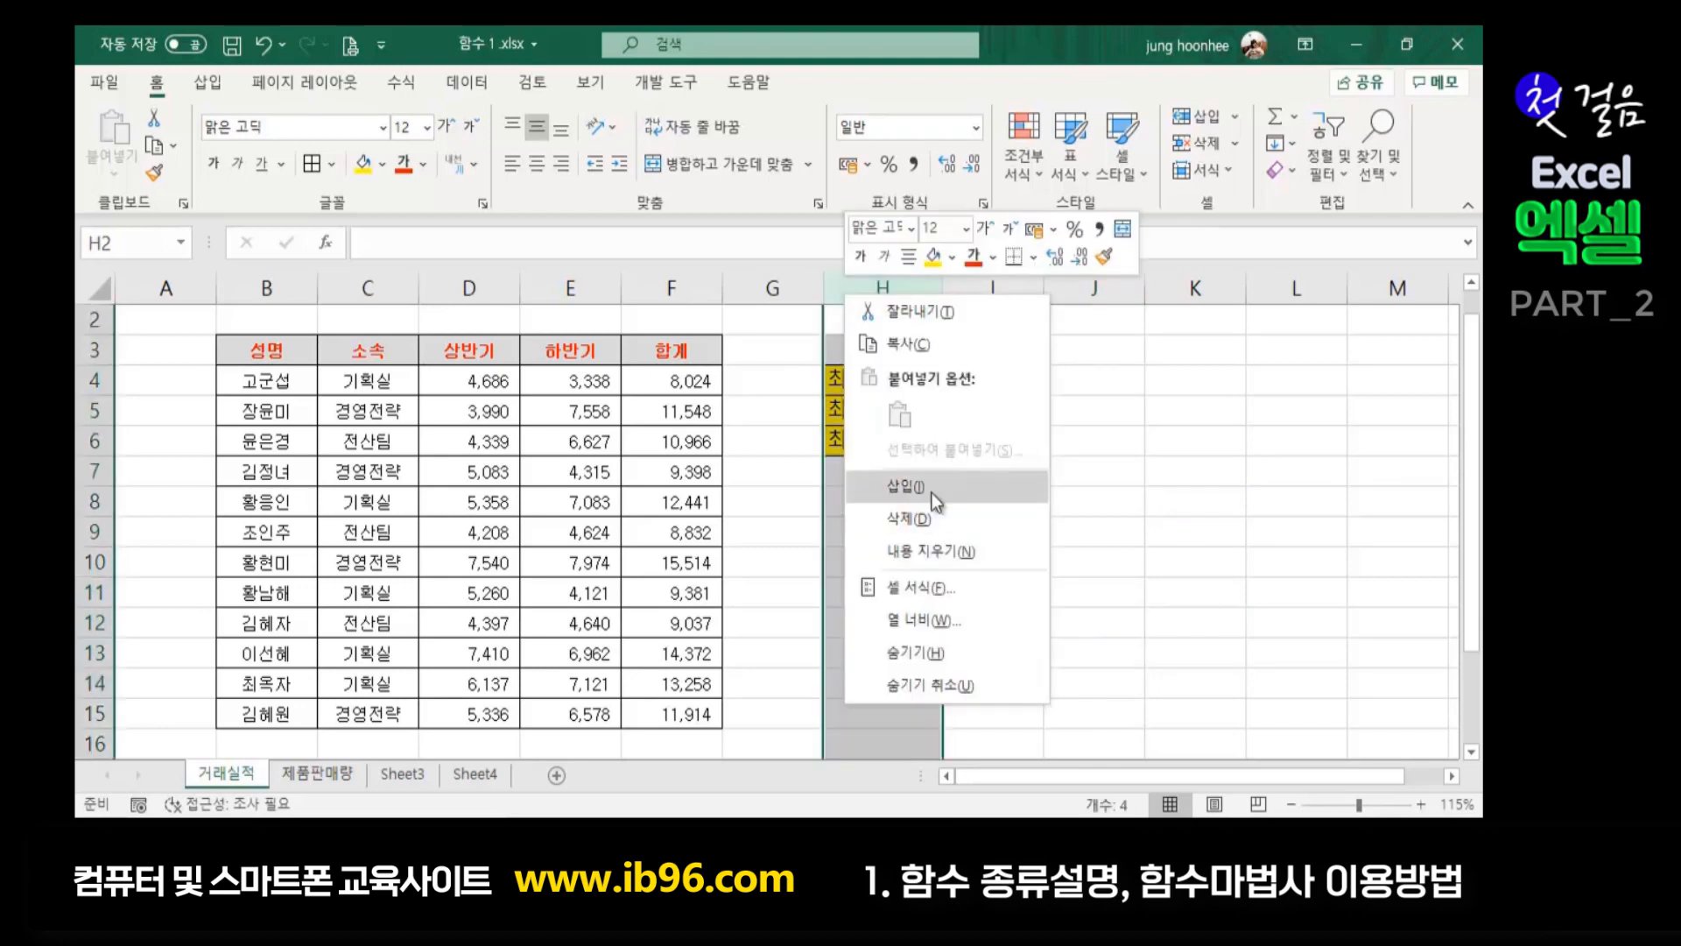
pyautogui.click(932, 492)
pyautogui.click(1061, 501)
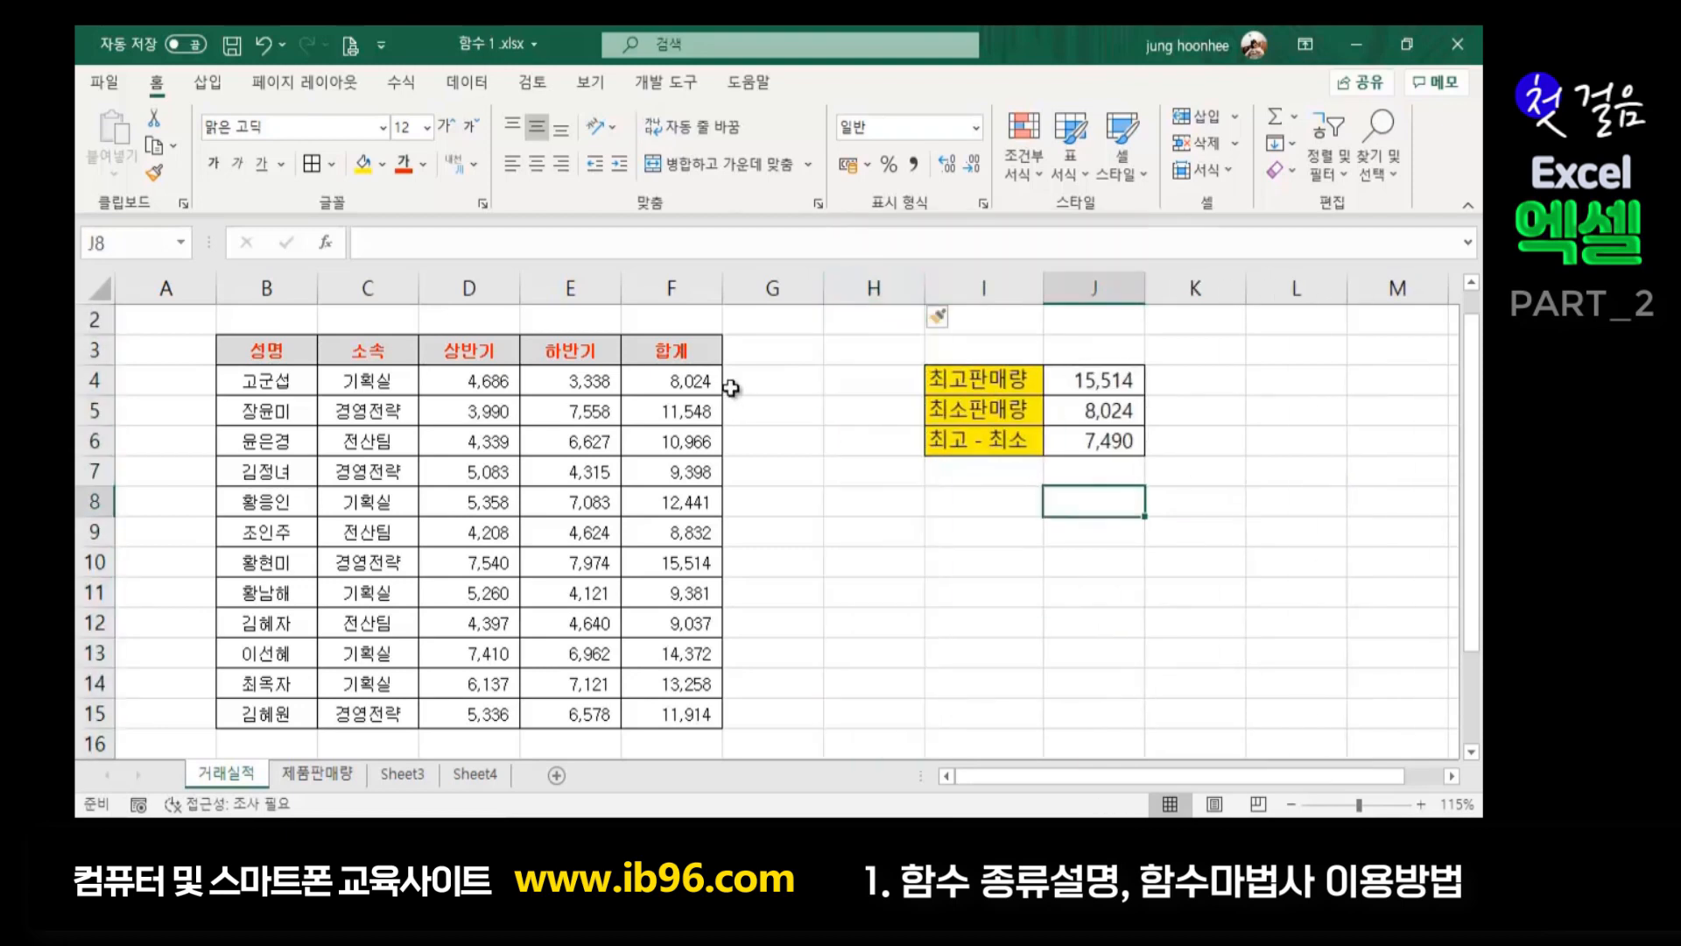
pyautogui.click(763, 342)
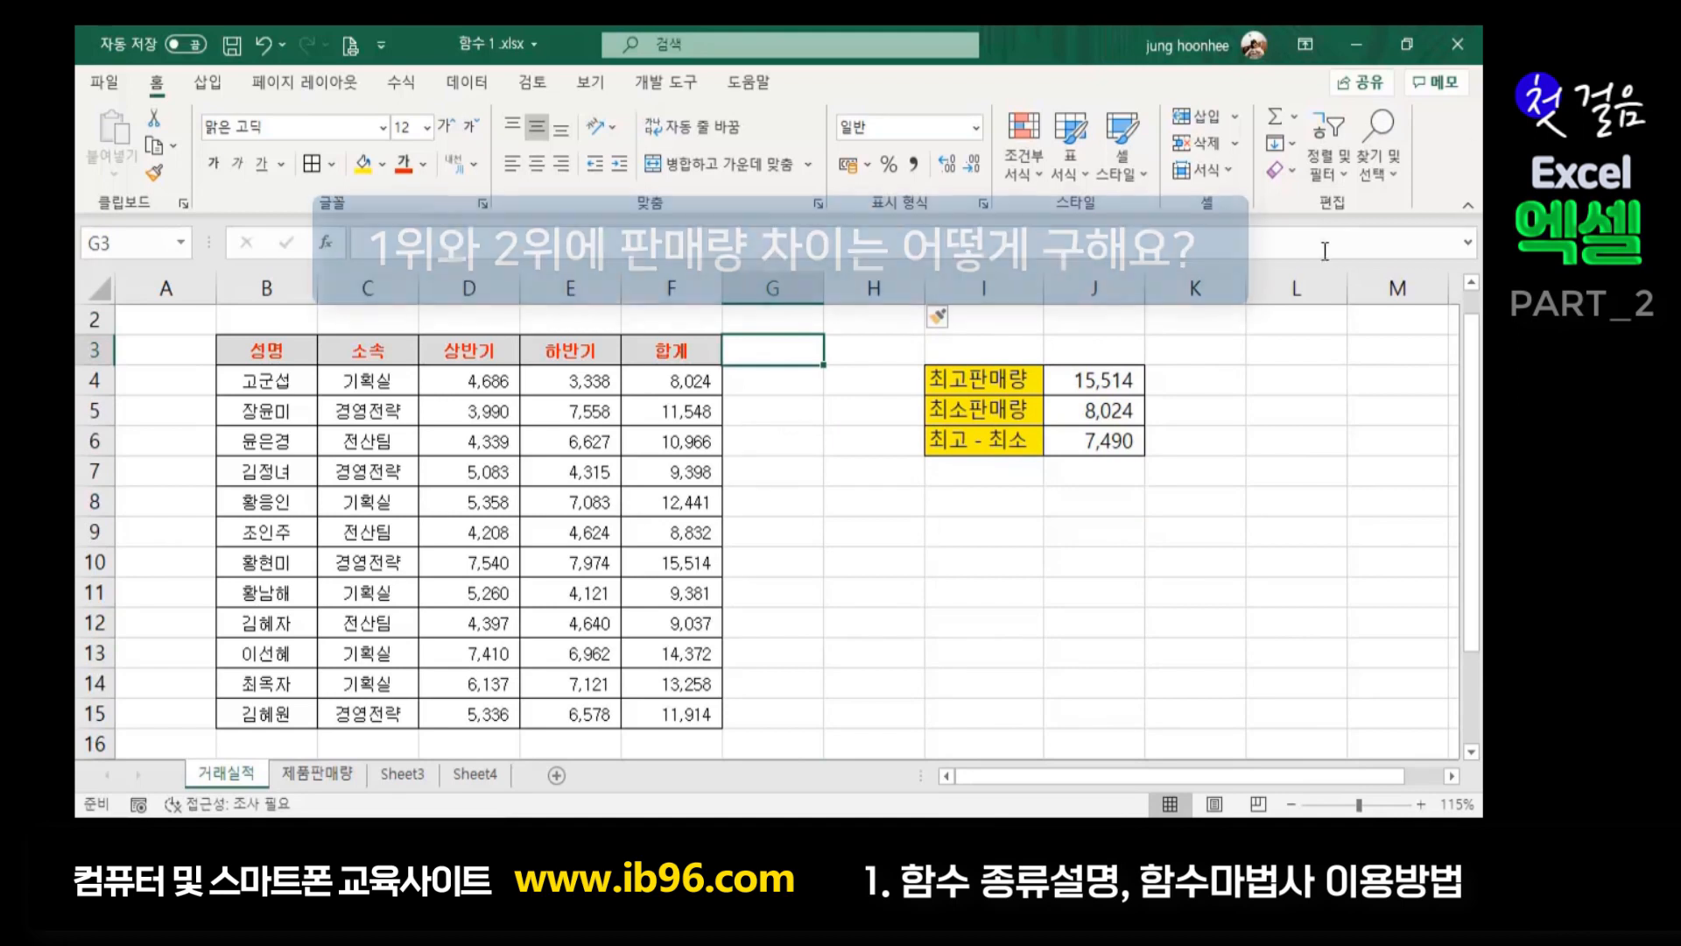
pyautogui.click(1224, 554)
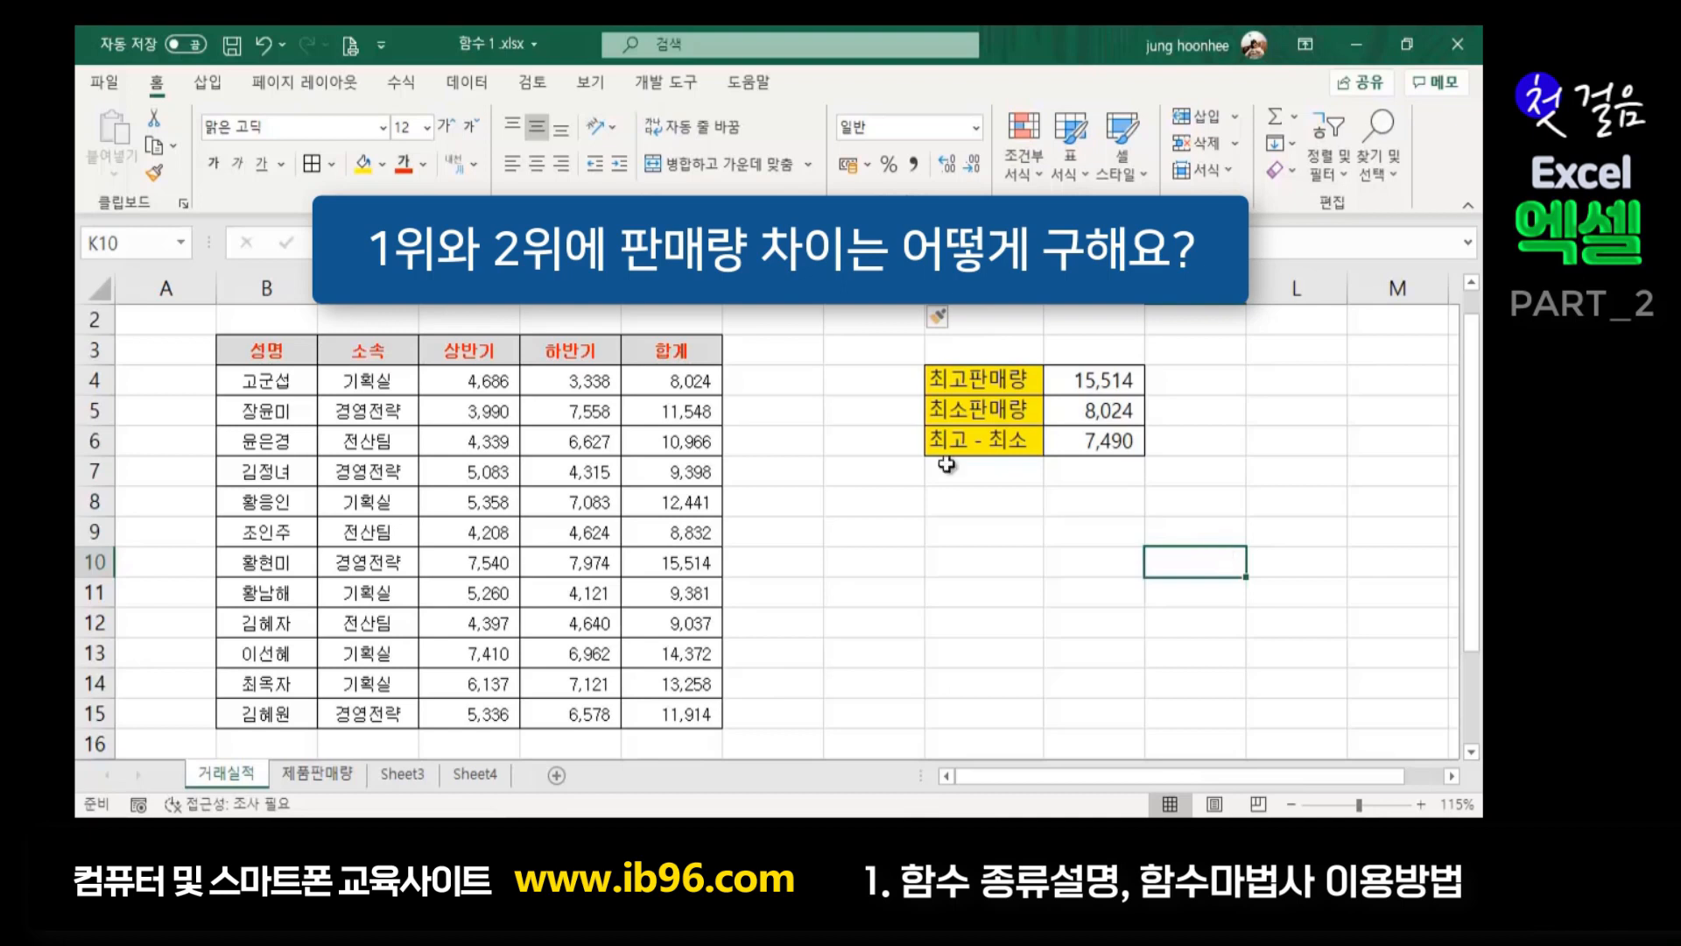
pyautogui.click(775, 349)
pyautogui.click(964, 589)
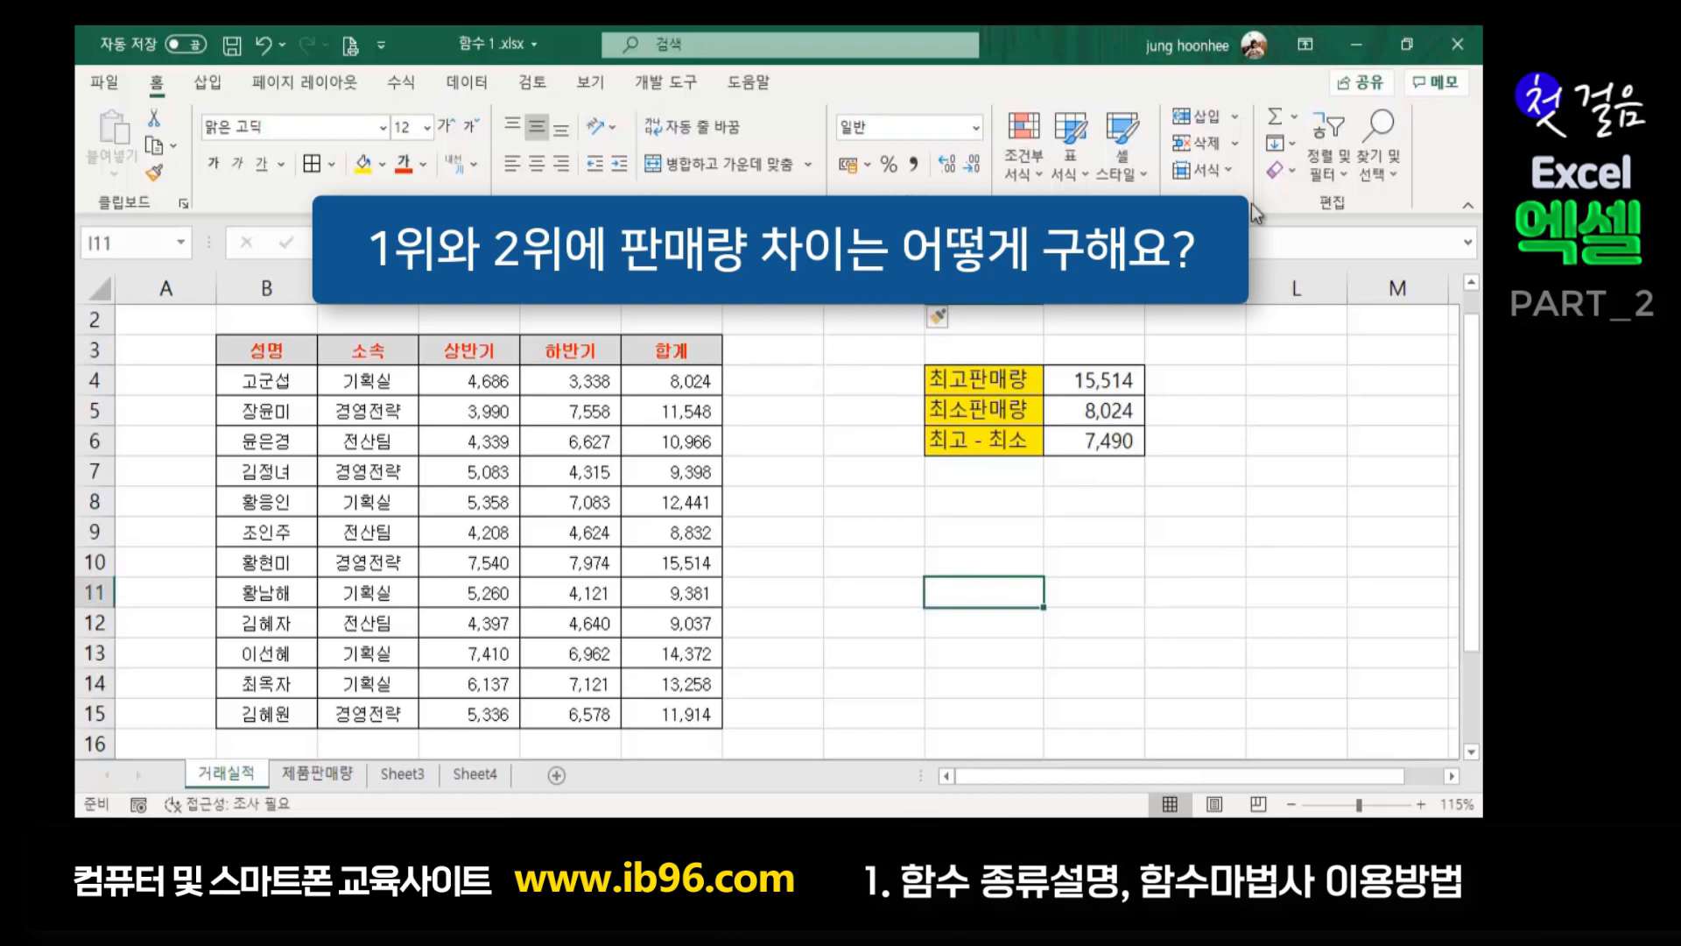
pyautogui.click(1294, 113)
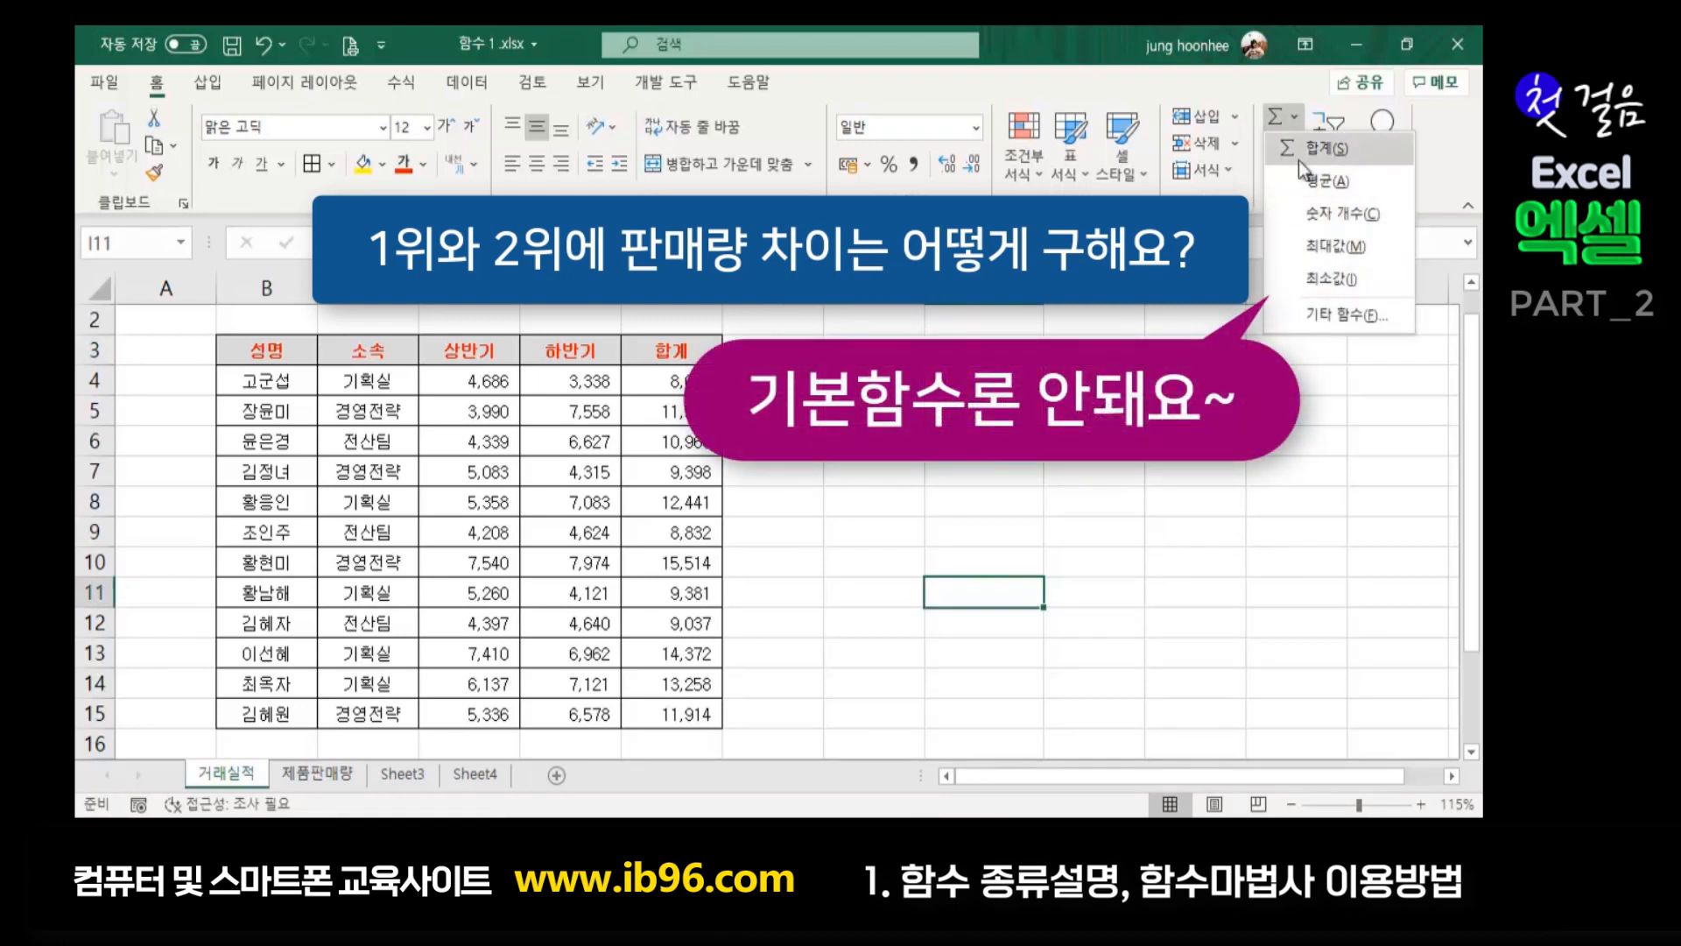
pyautogui.click(886, 534)
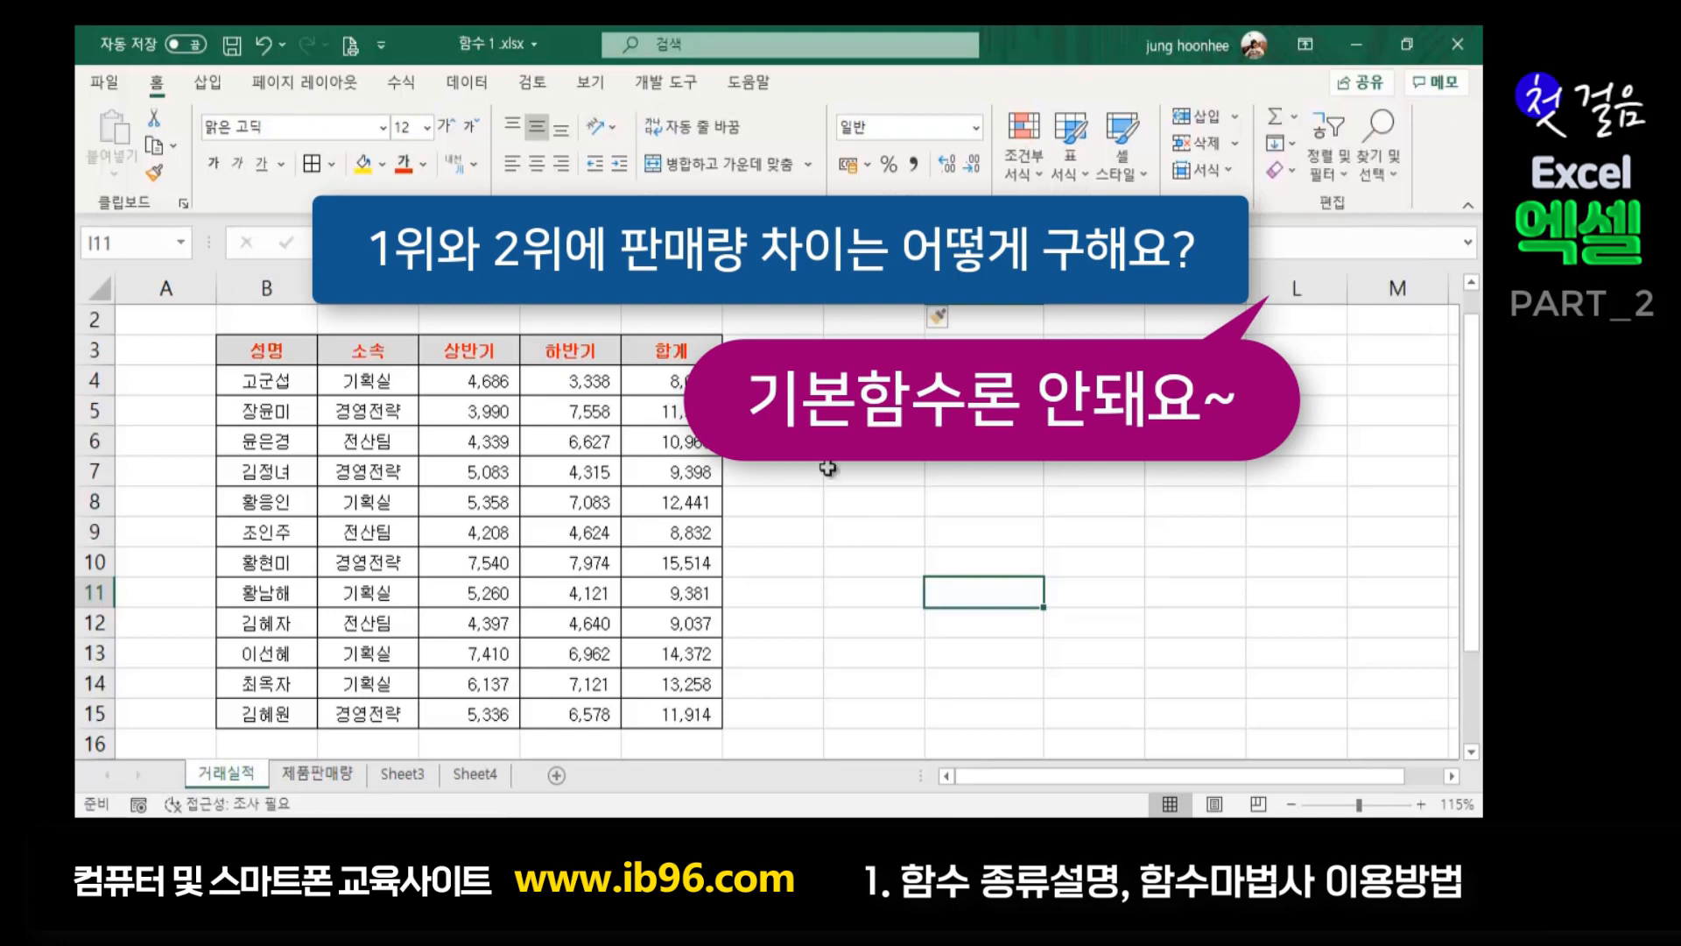
pyautogui.click(770, 345)
pyautogui.click(1244, 588)
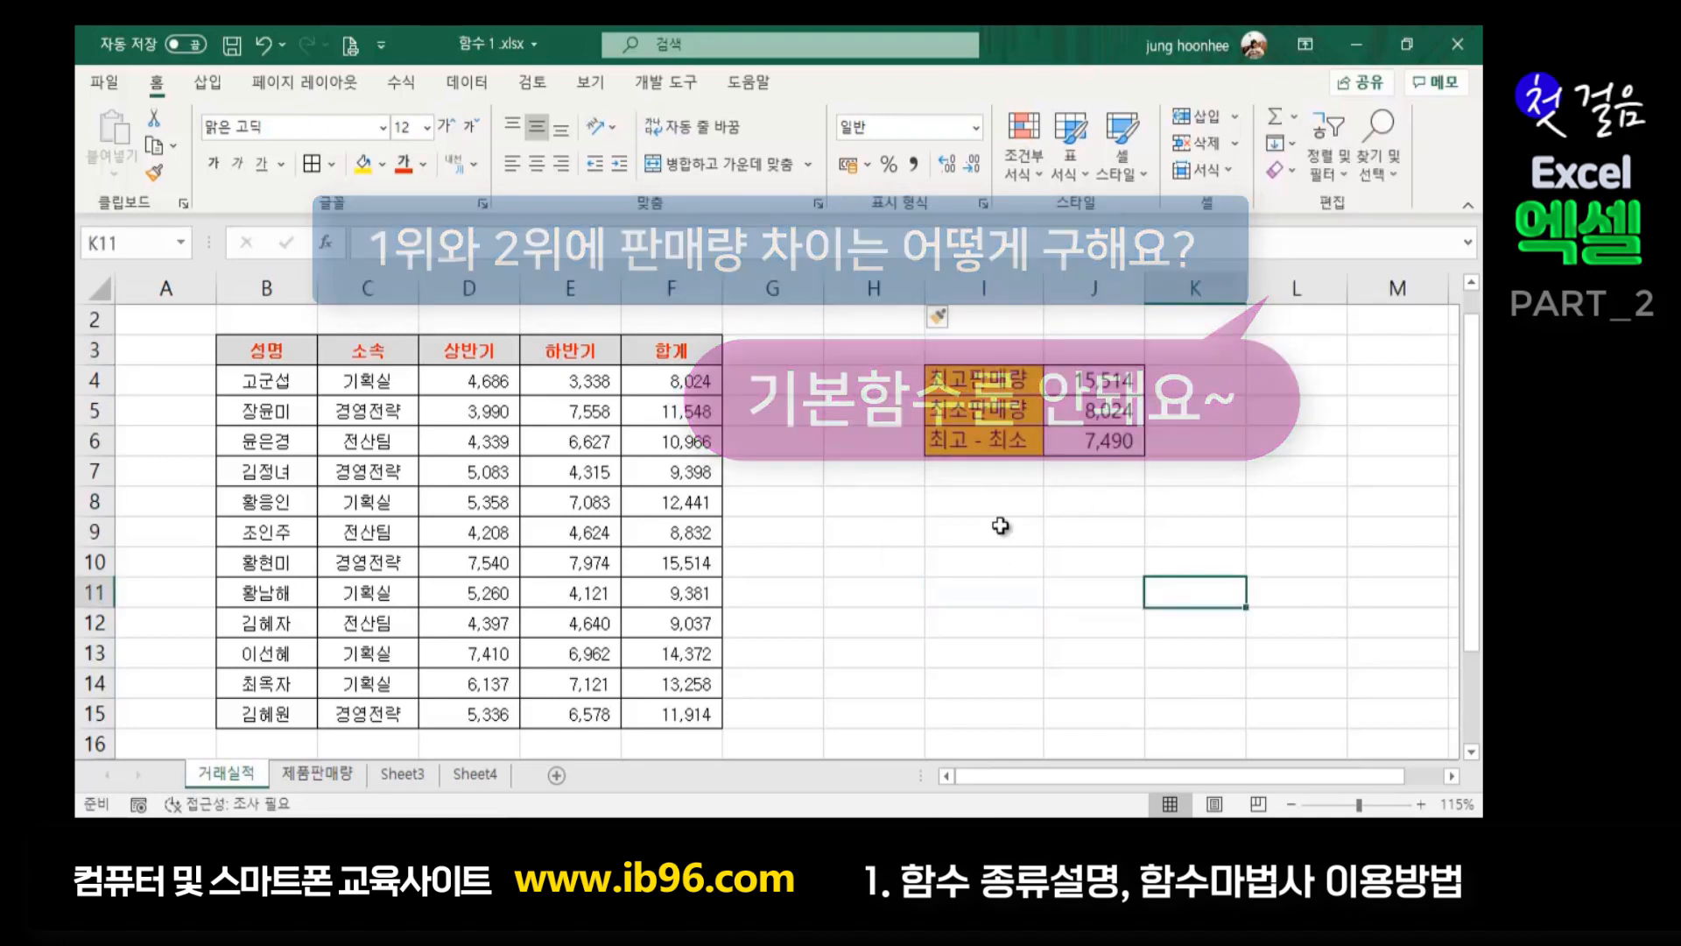
# Enter the label 2 번째높은판매량 in cell K4, beside the highest total
pyautogui.click(1243, 376)
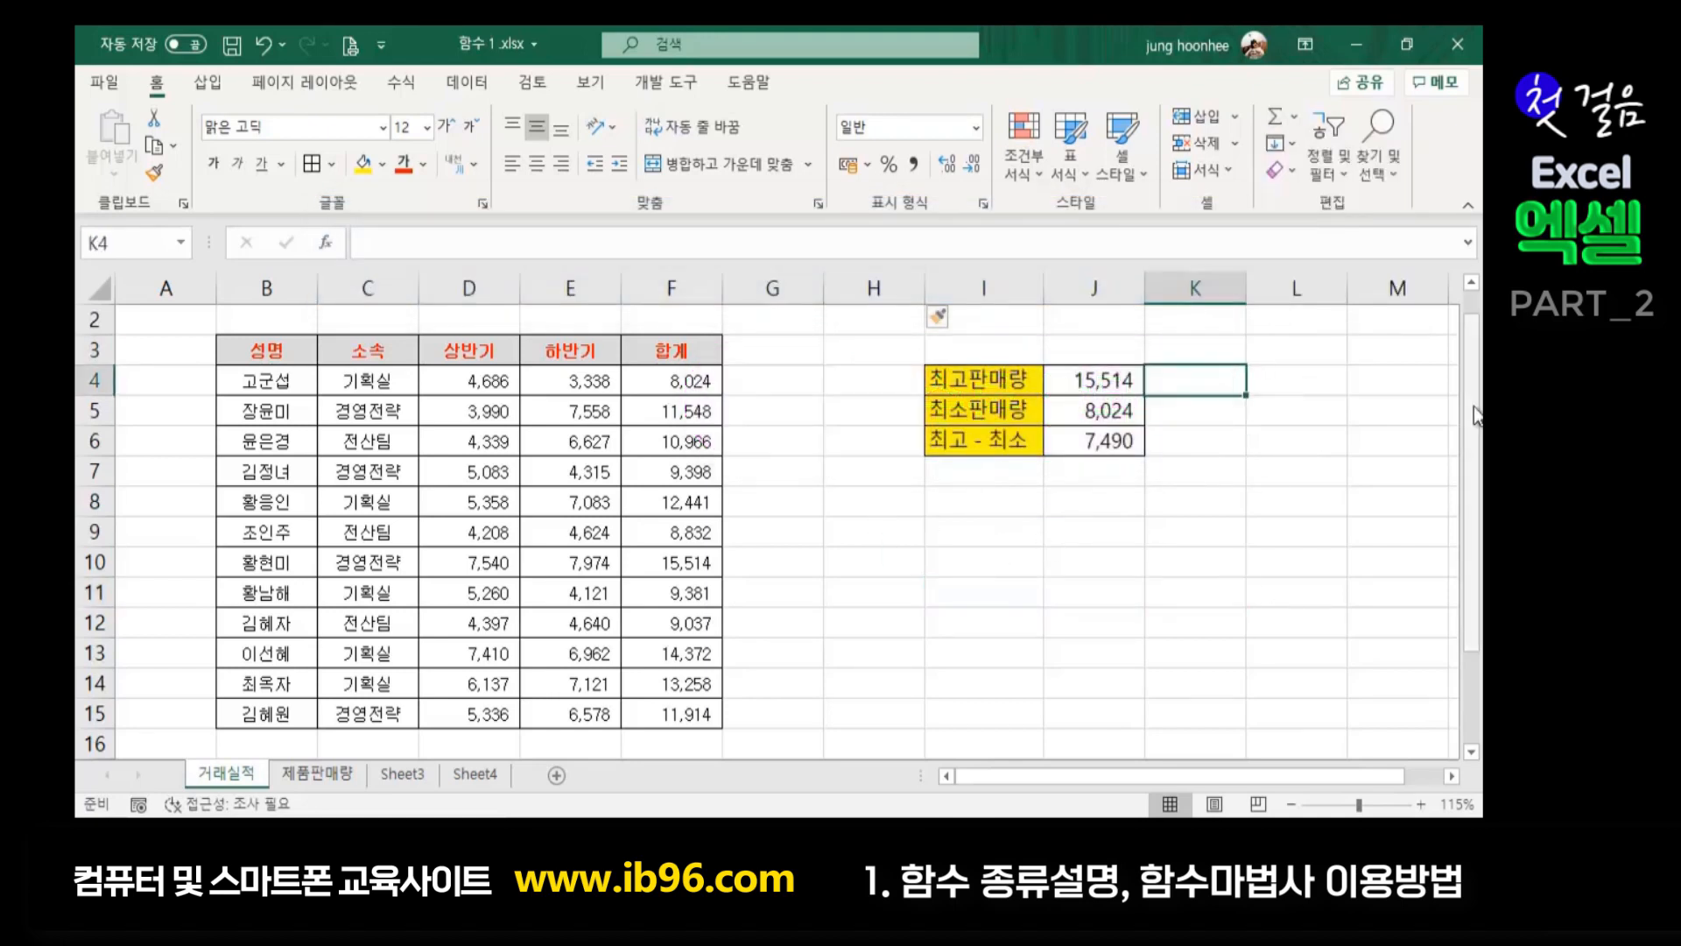
pyautogui.write('2qjs')
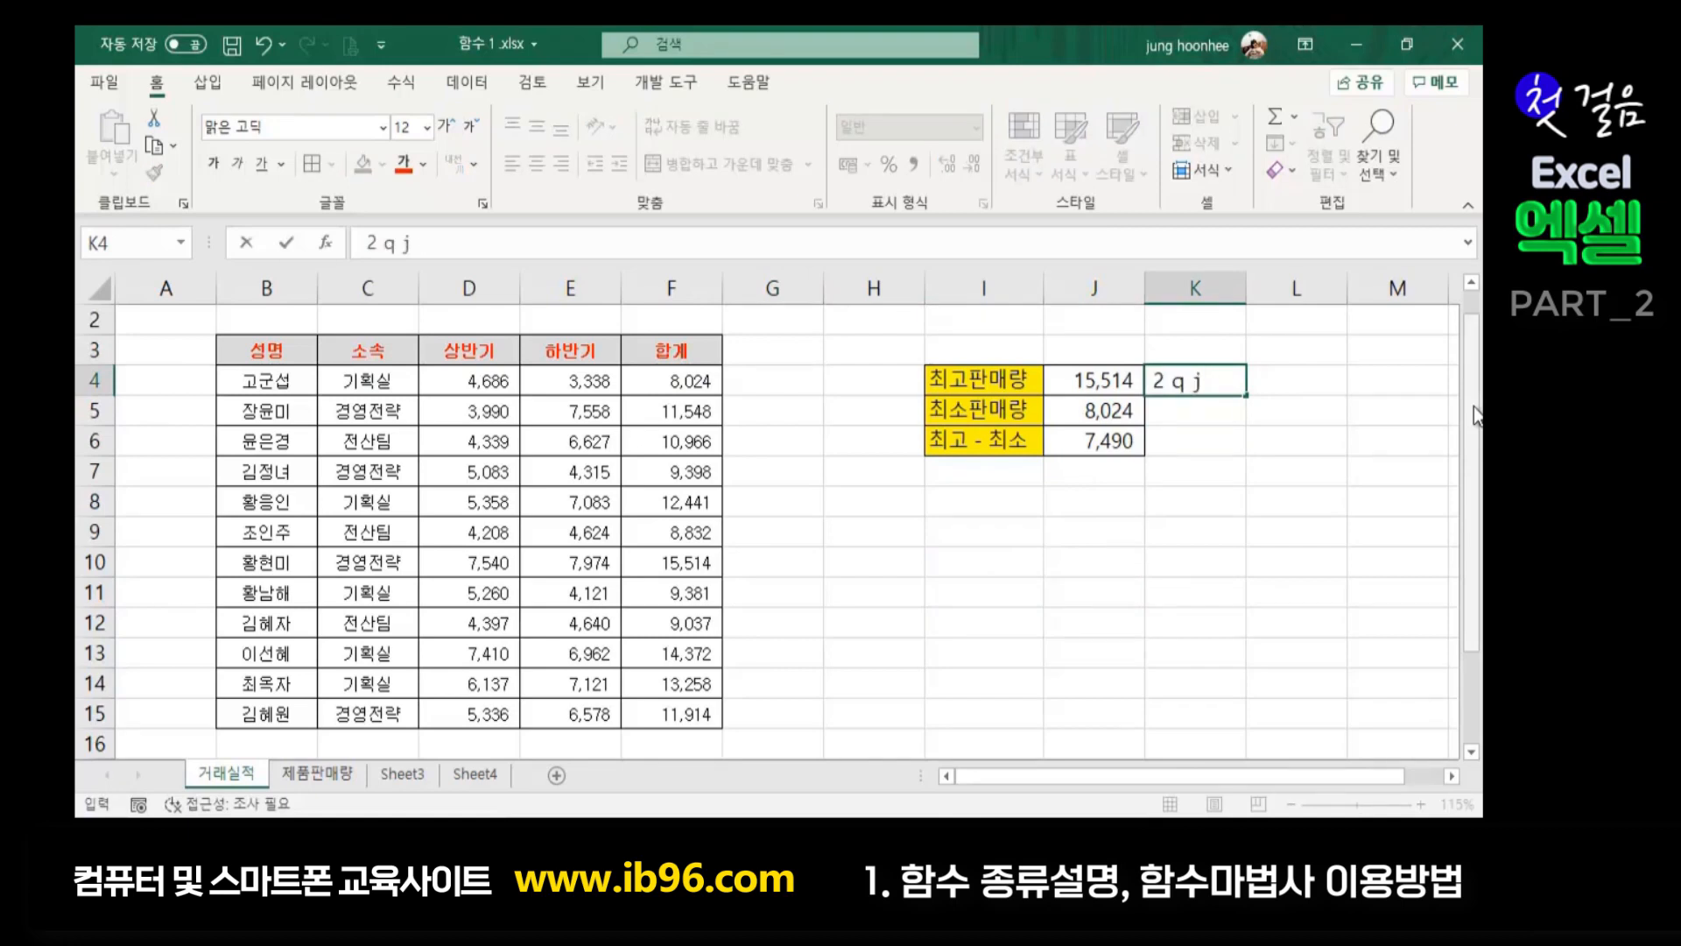
pyautogui.press('BackSpace')
pyautogui.press('BackSpace')
pyautogui.press('BackSpace')
pyautogui.press('BackSpace')
pyautogui.write('2')
pyautogui.write('번째 최고')
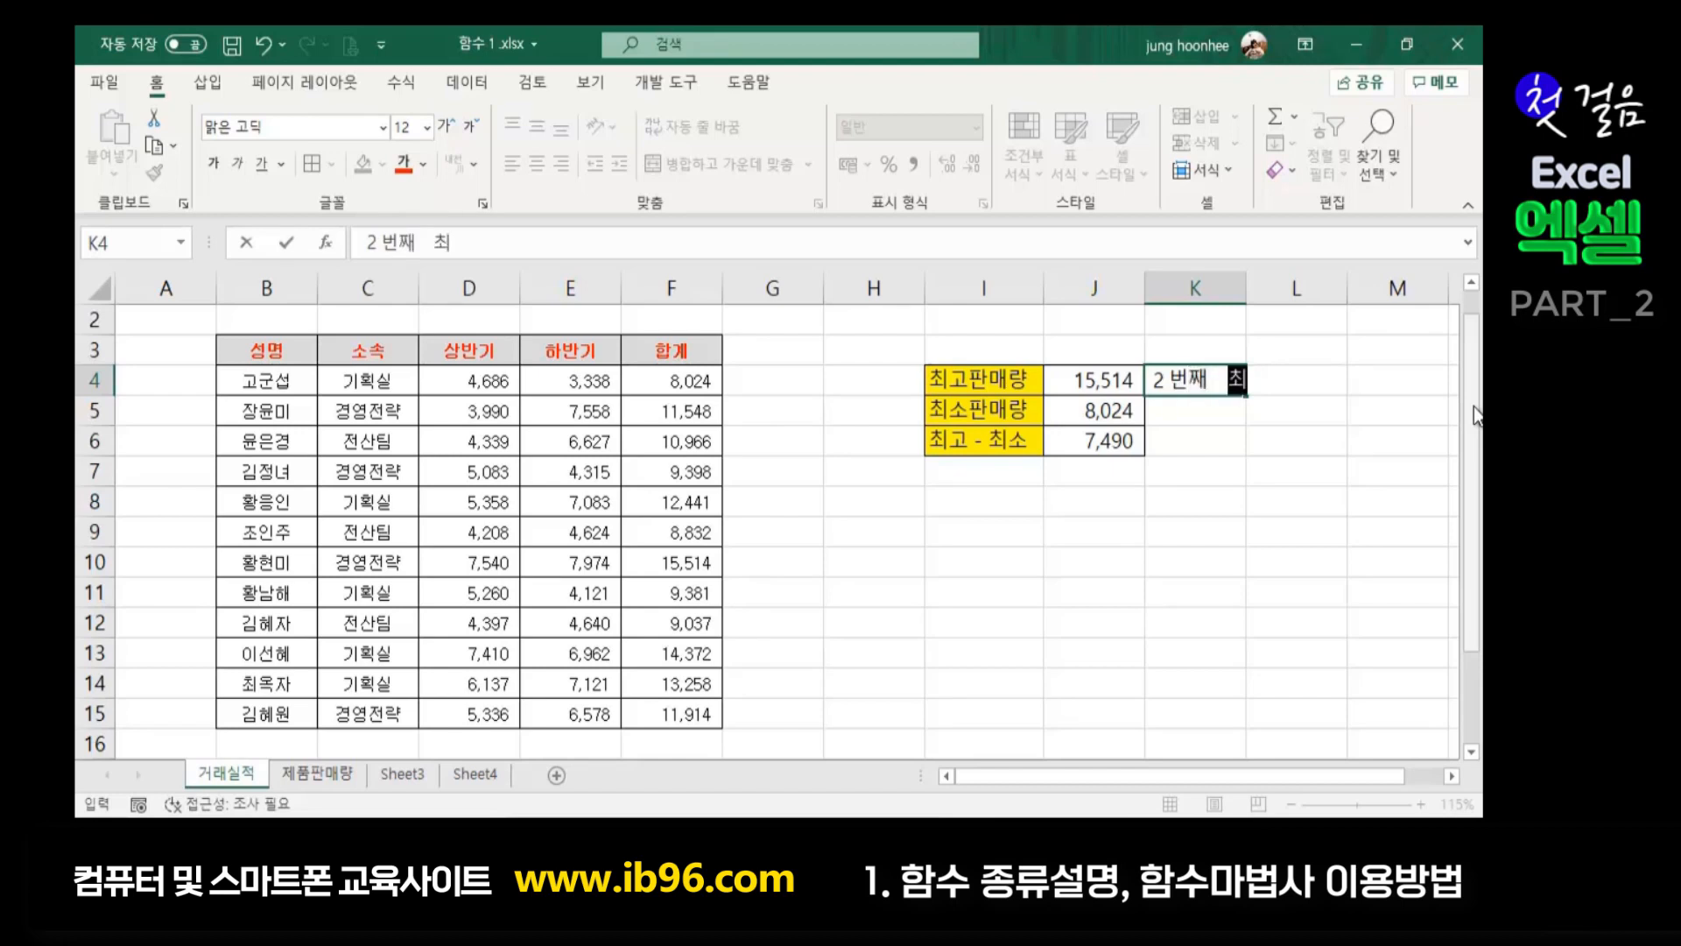
pyautogui.press('BackSpace')
pyautogui.press('BackSpace')
pyautogui.press('BackSpace')
pyautogui.press('BackSpace')
pyautogui.write('높은판맬')
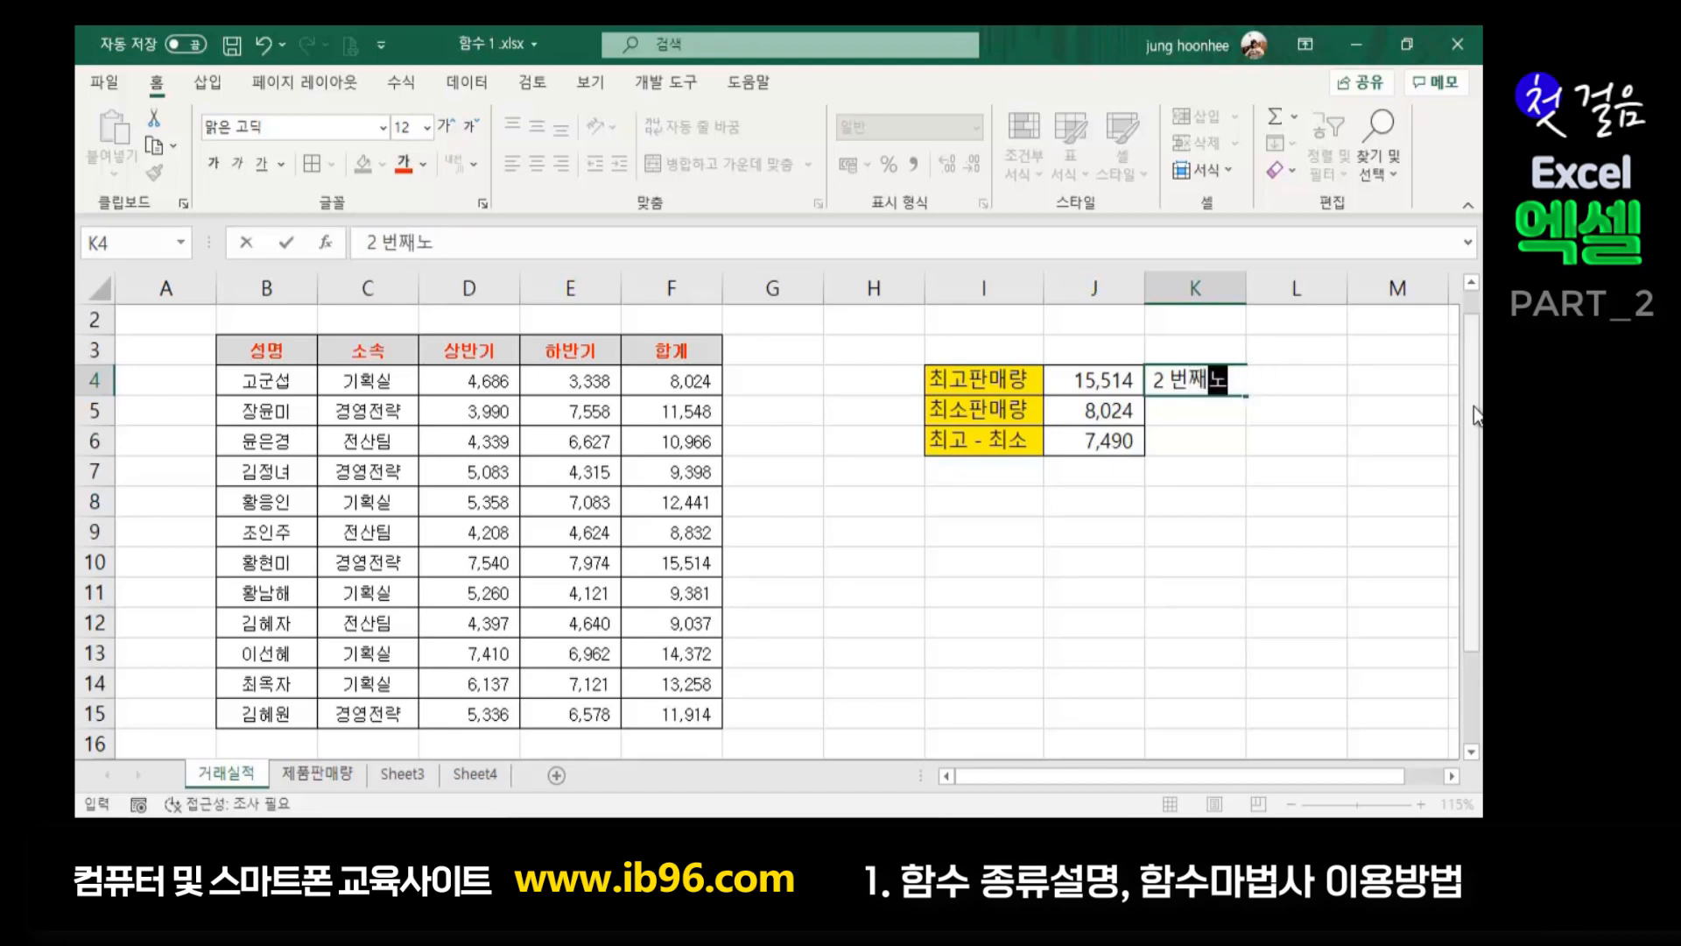
pyautogui.write('량')
pyautogui.press('Return')
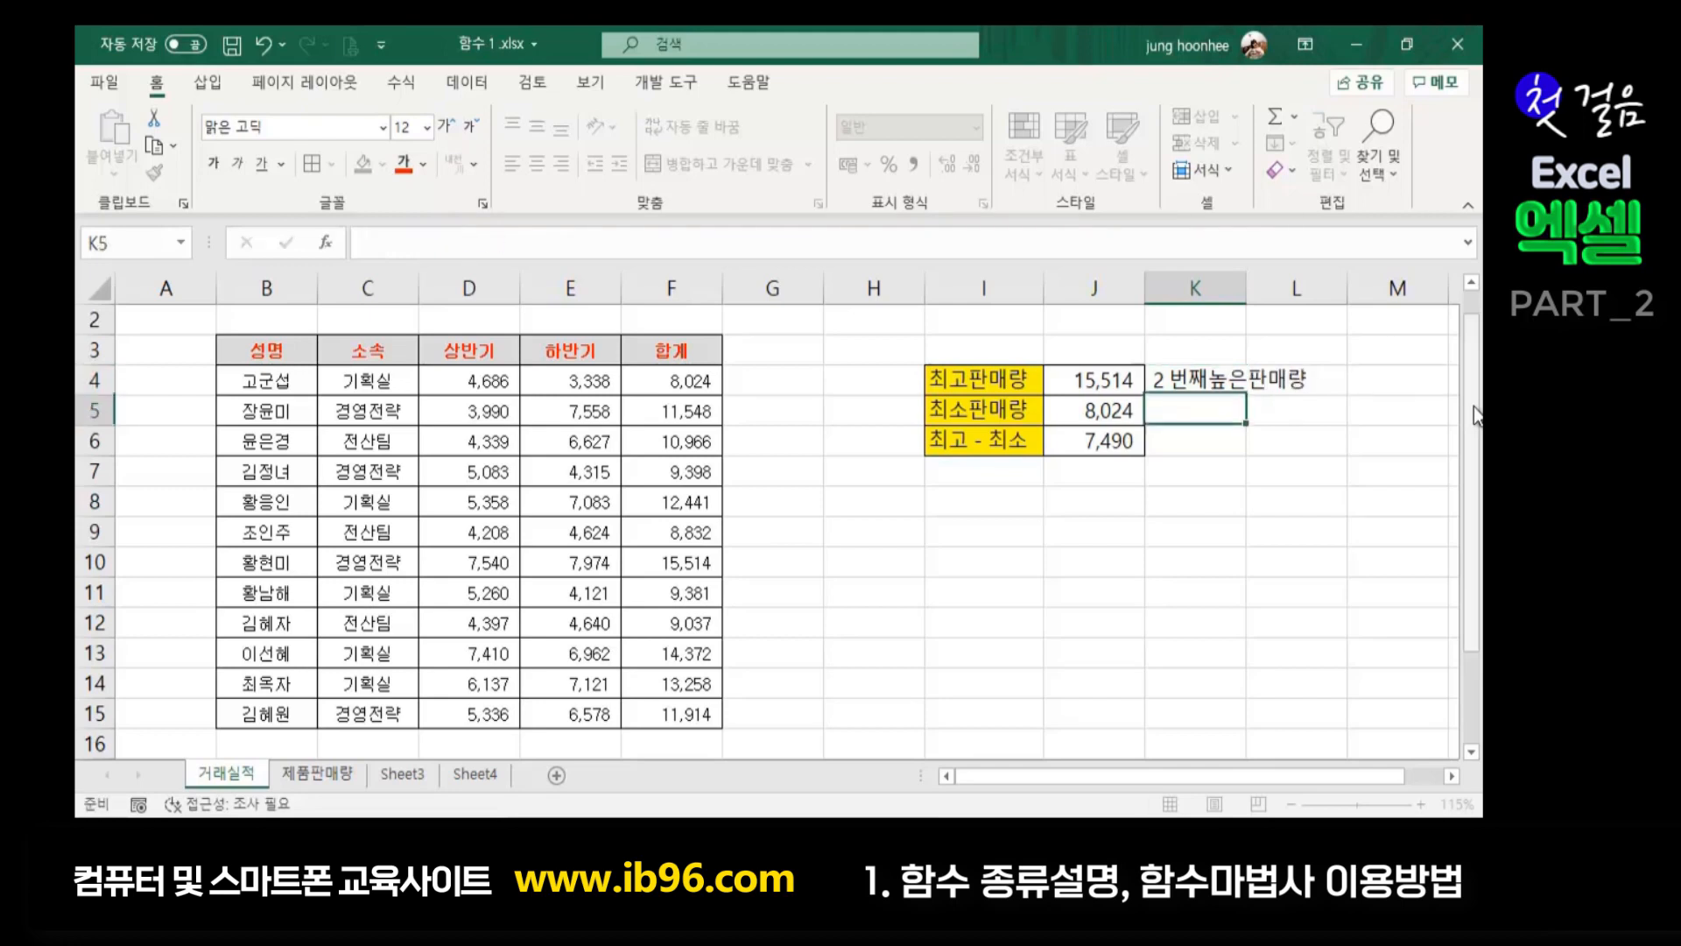
# Widen column K to fit its label and fill cell K4 with dark gray
pyautogui.doubleClick(1248, 284)
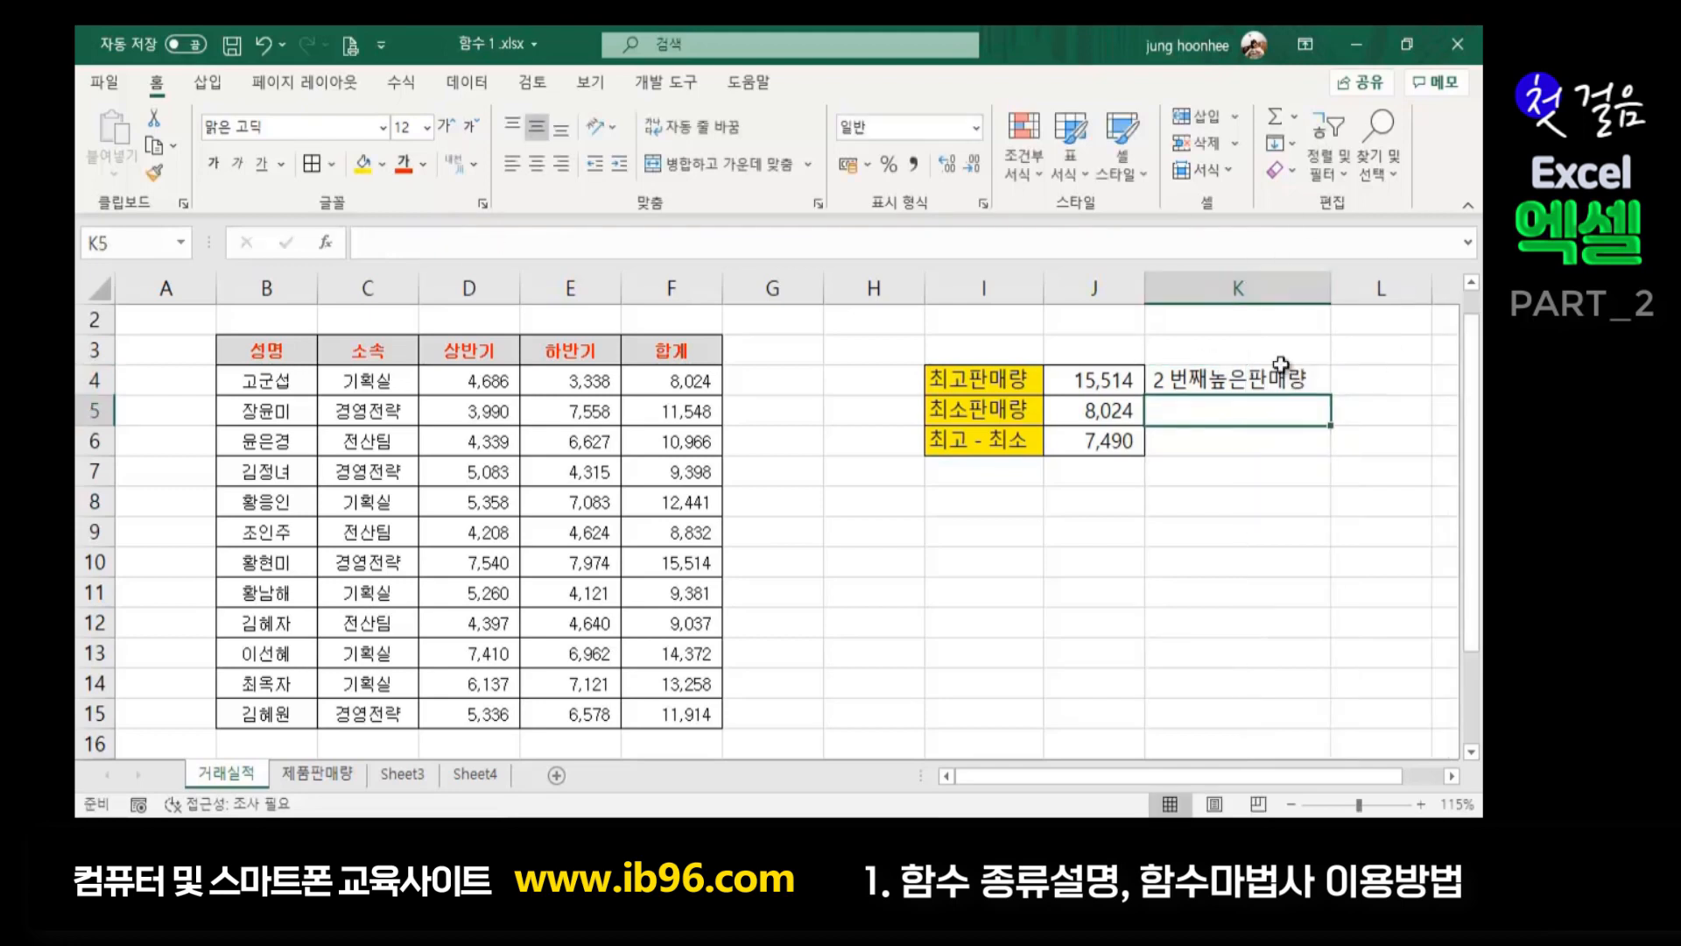
pyautogui.click(1243, 381)
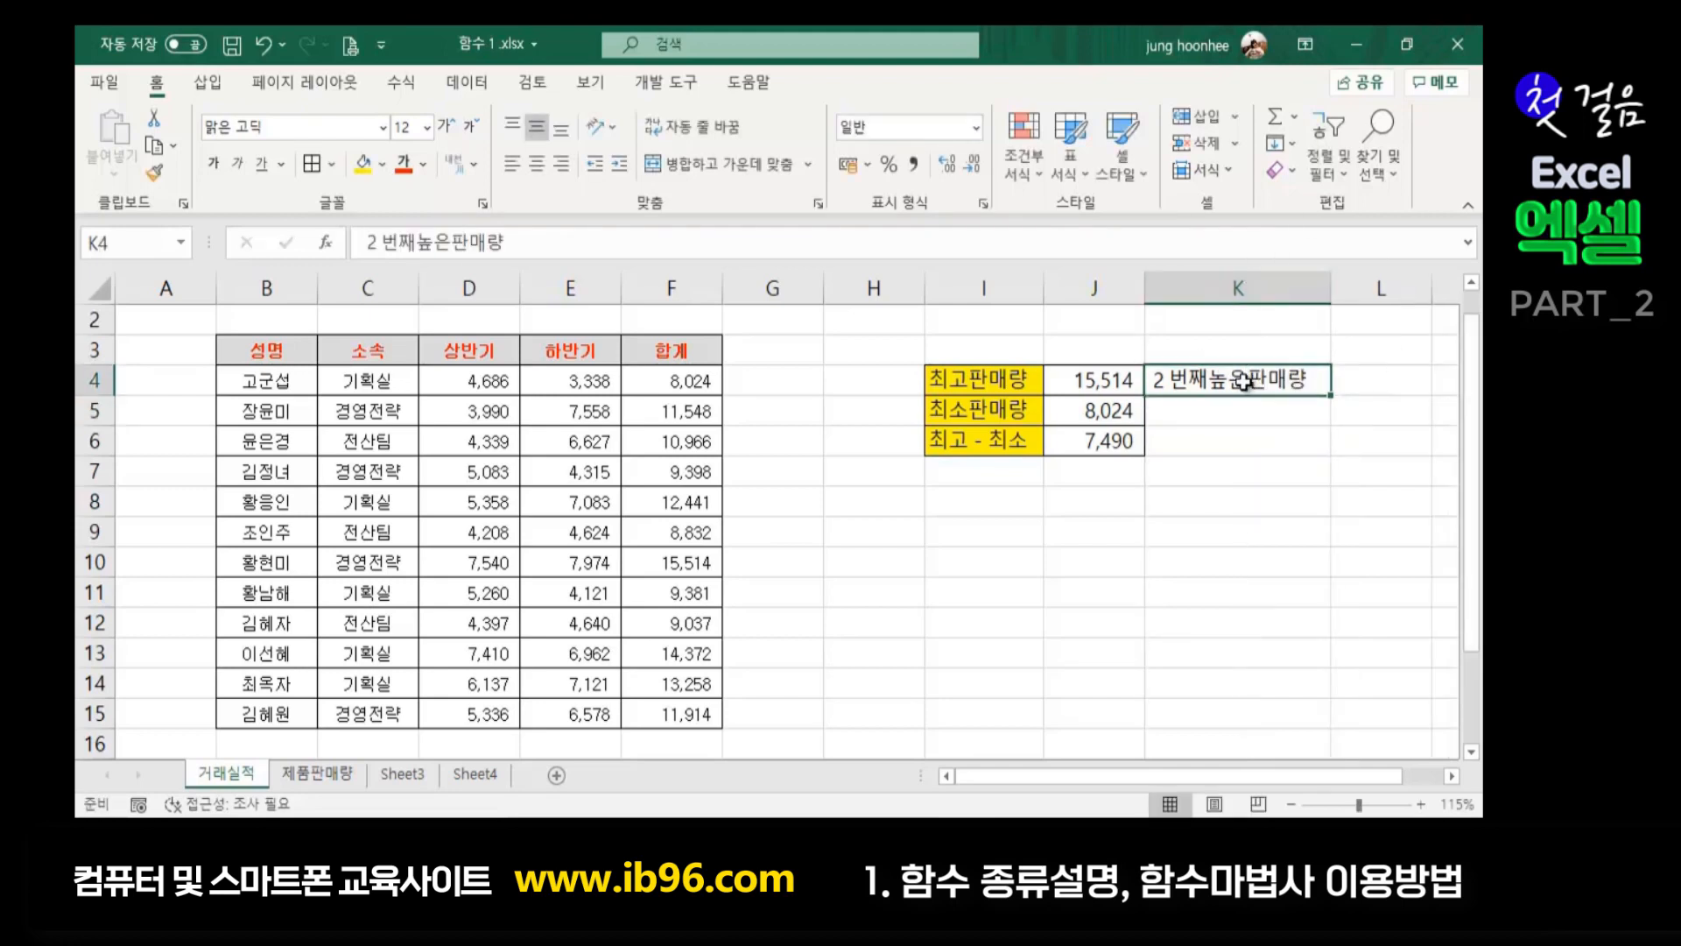
pyautogui.click(382, 164)
pyautogui.click(401, 286)
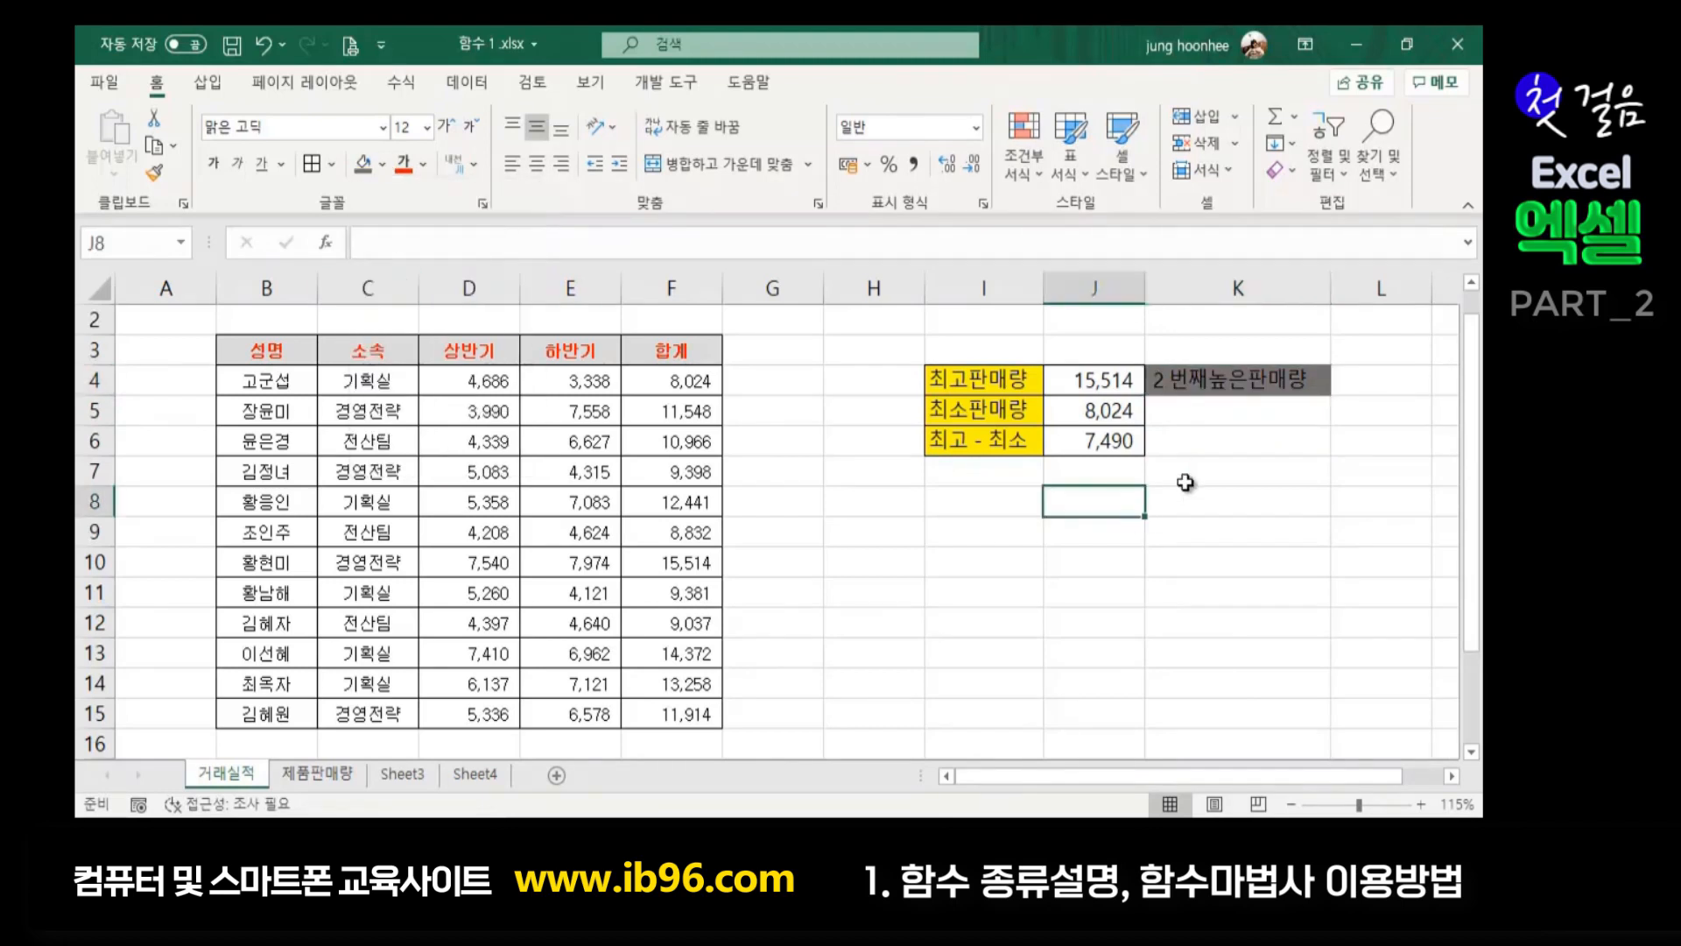
# Examine the formulas for the highest and lowest totals in J4 and J5 and the empty cell L4
pyautogui.click(1377, 384)
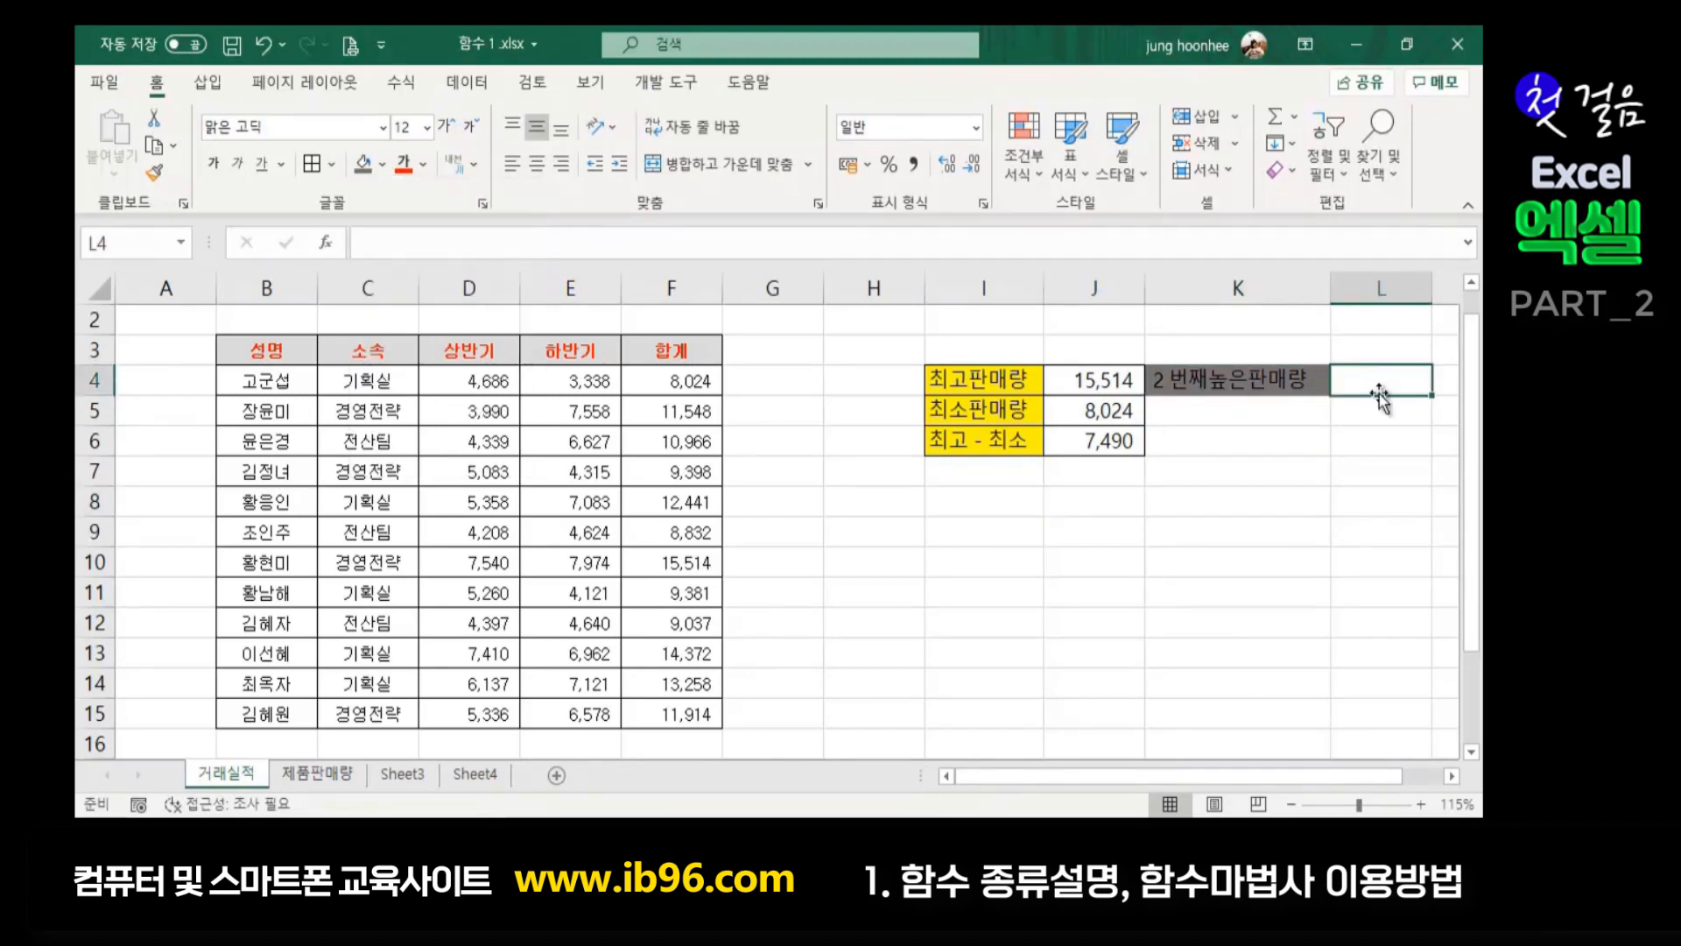
pyautogui.click(1294, 441)
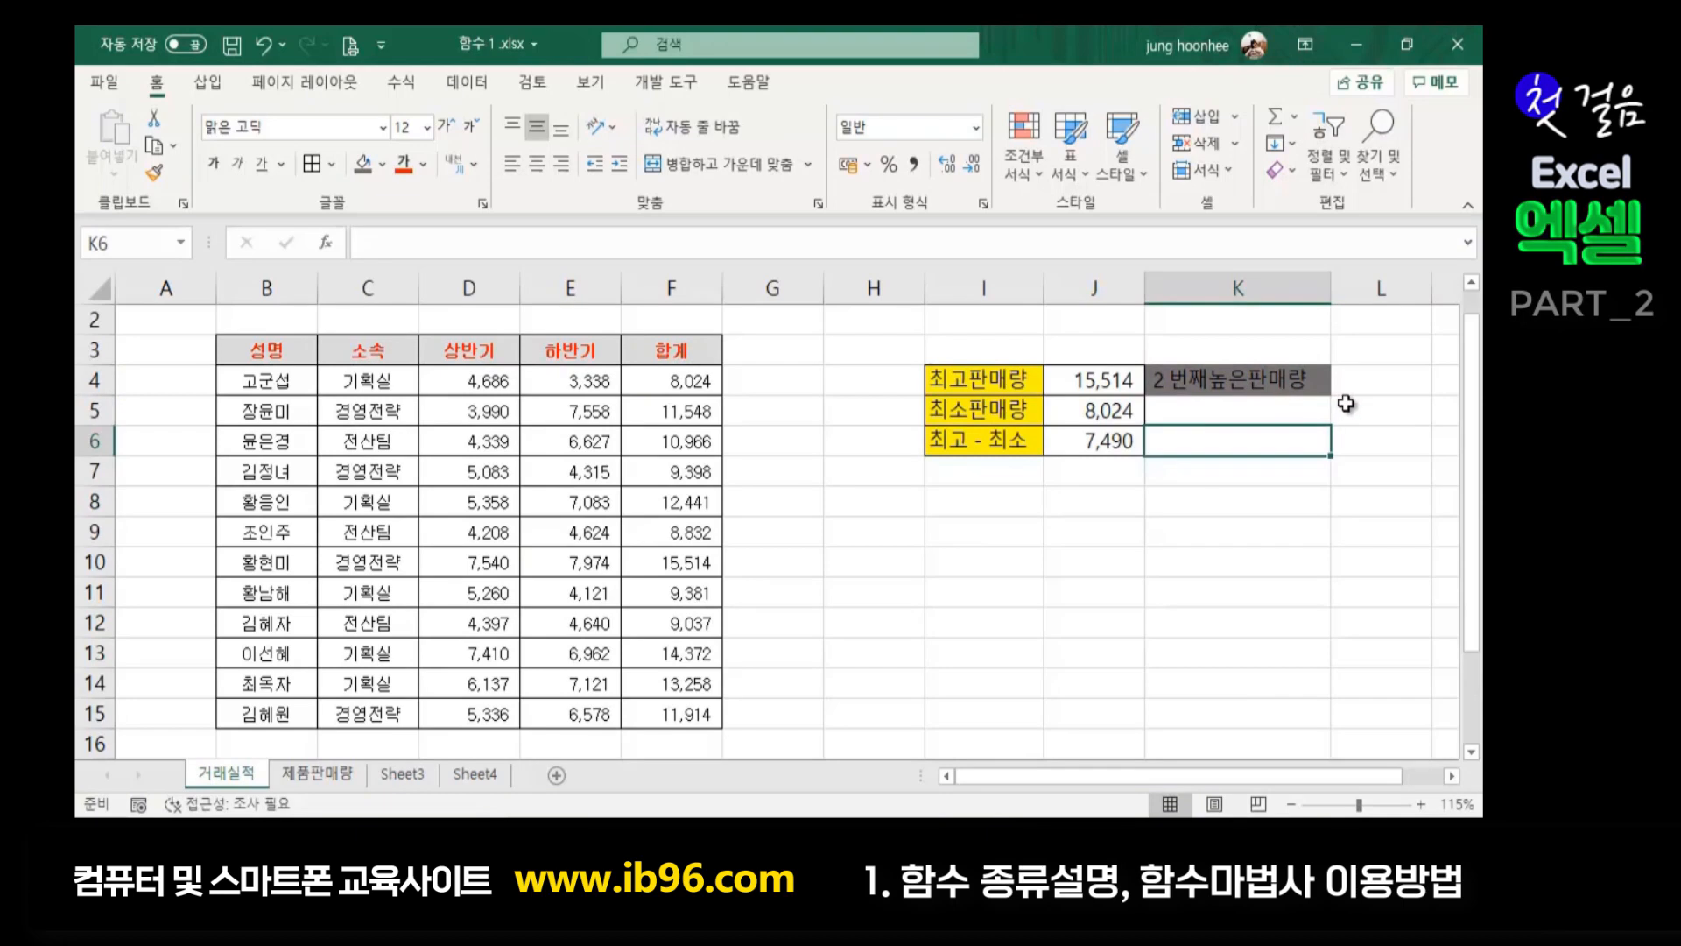
pyautogui.click(1370, 389)
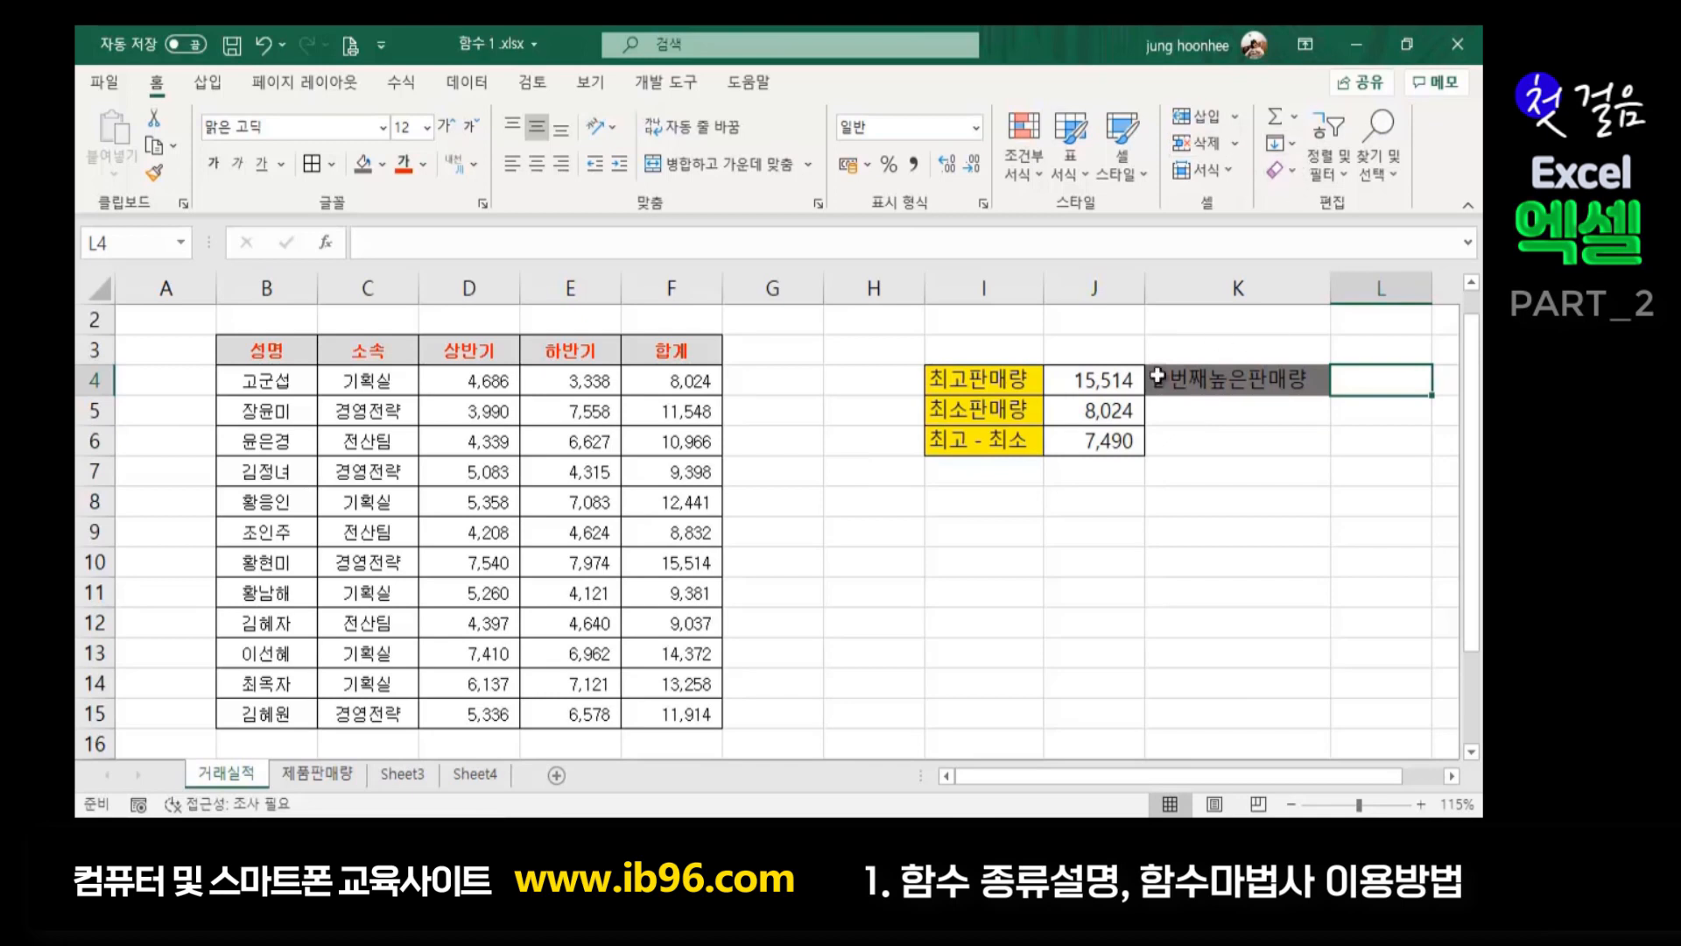
pyautogui.click(1087, 380)
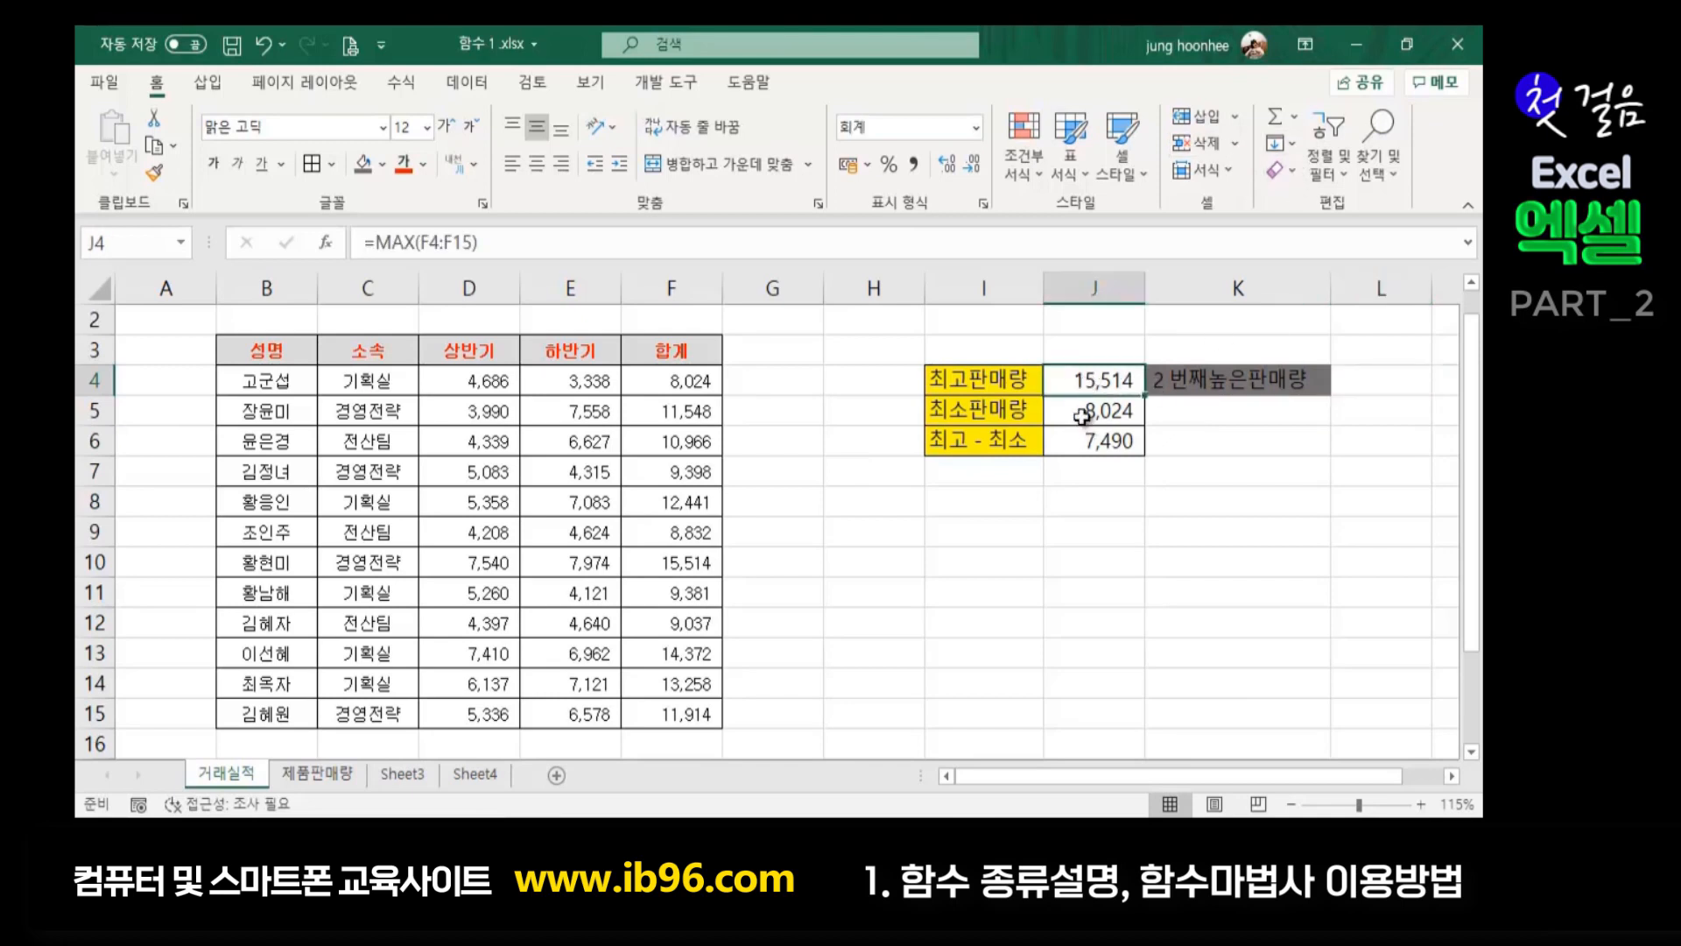
pyautogui.click(1086, 410)
pyautogui.click(1090, 380)
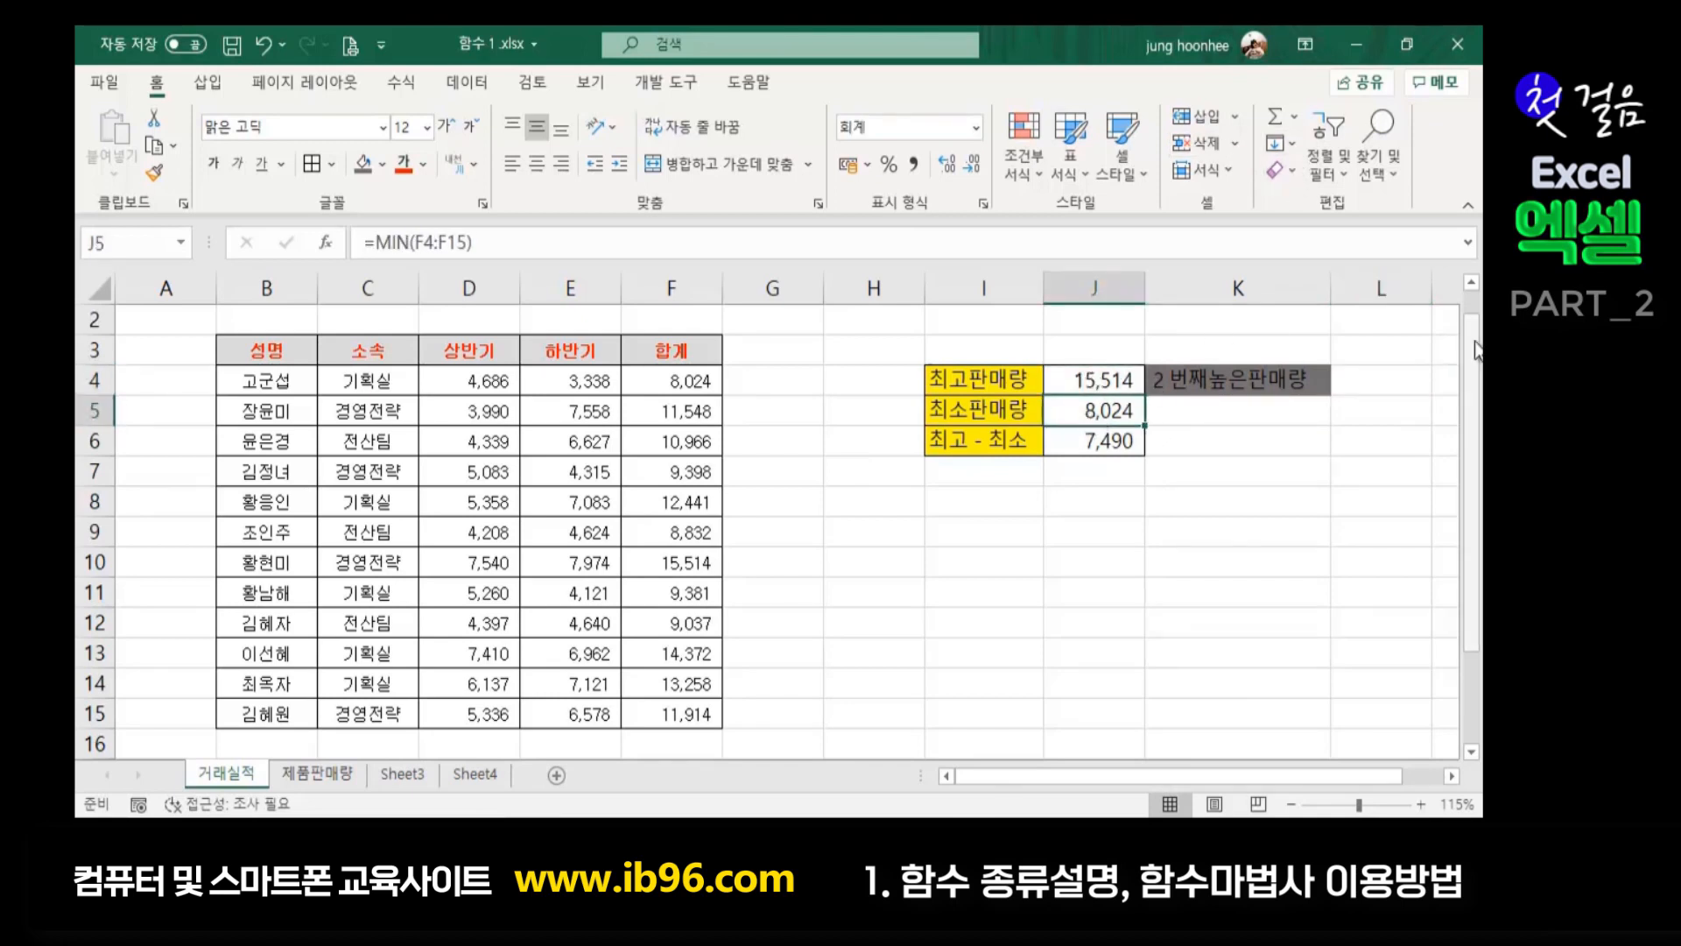
pyautogui.click(1373, 385)
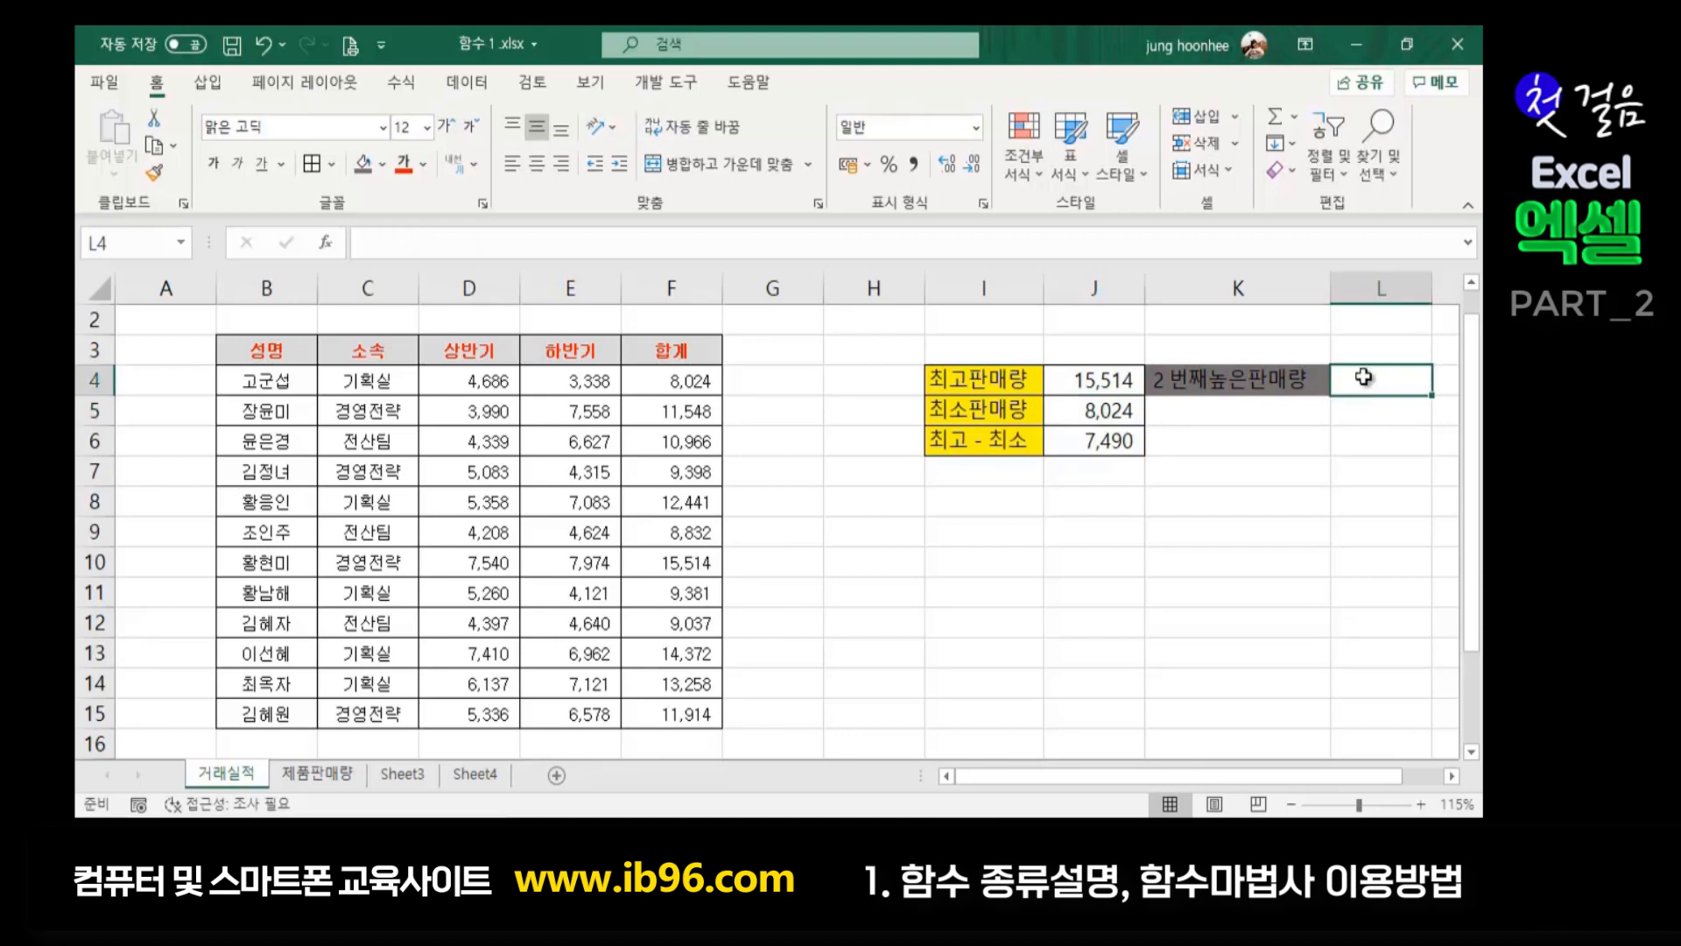
pyautogui.click(1272, 524)
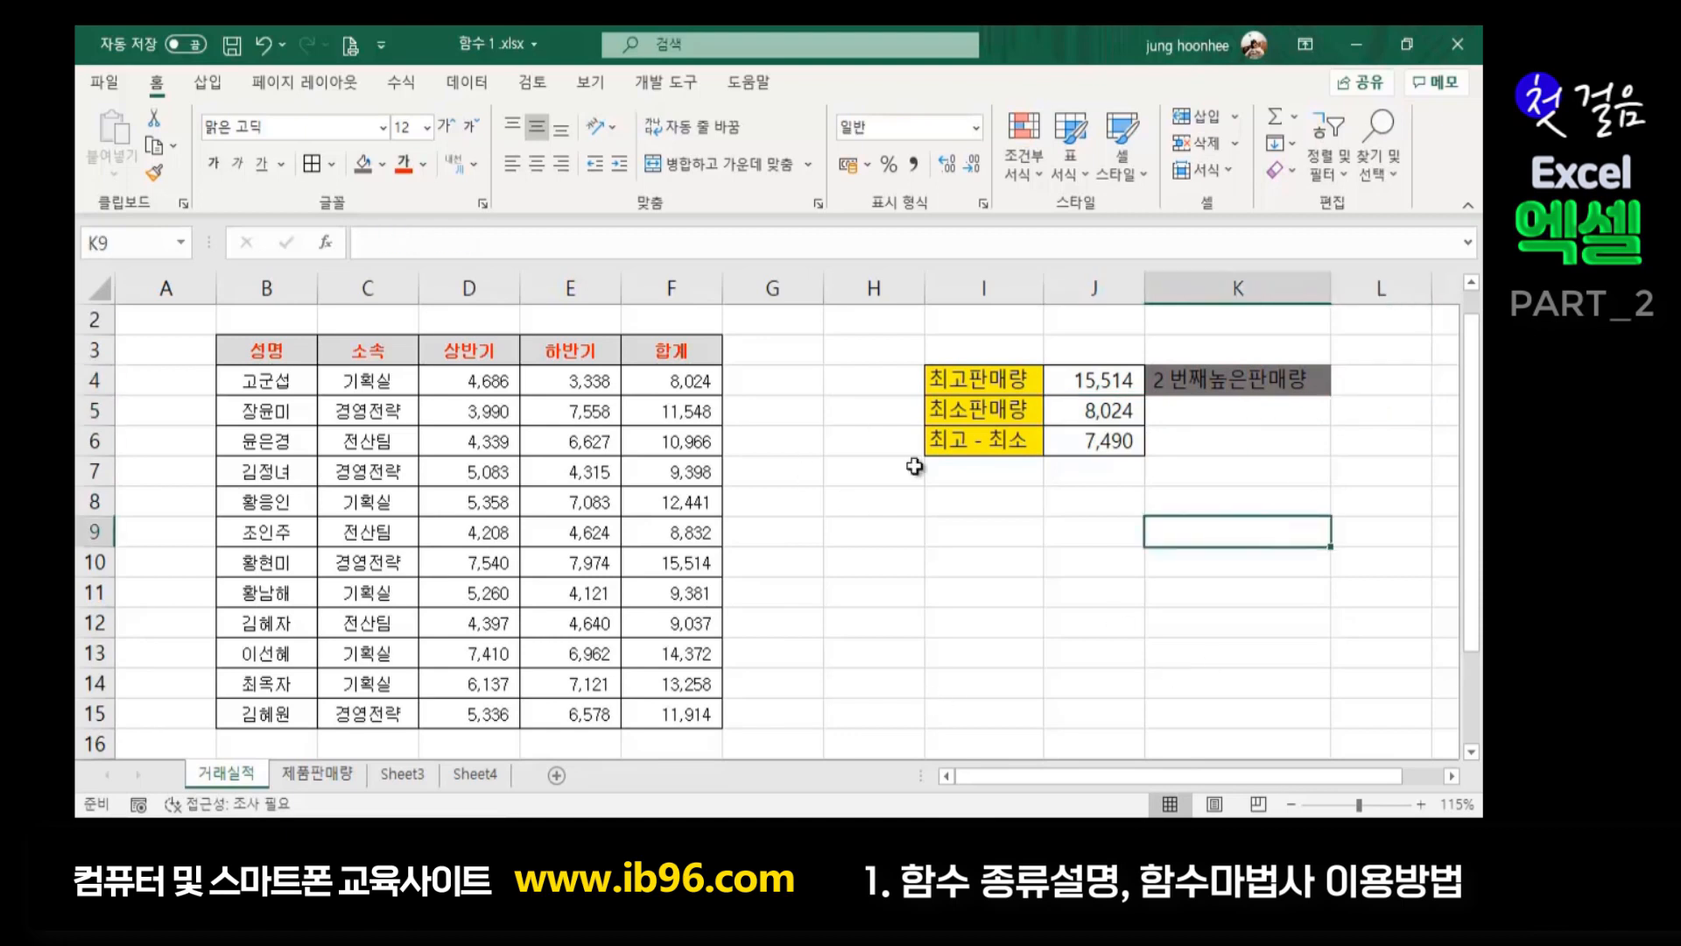
# Start the function wizard for cell L4 and search it for large
pyautogui.click(1379, 377)
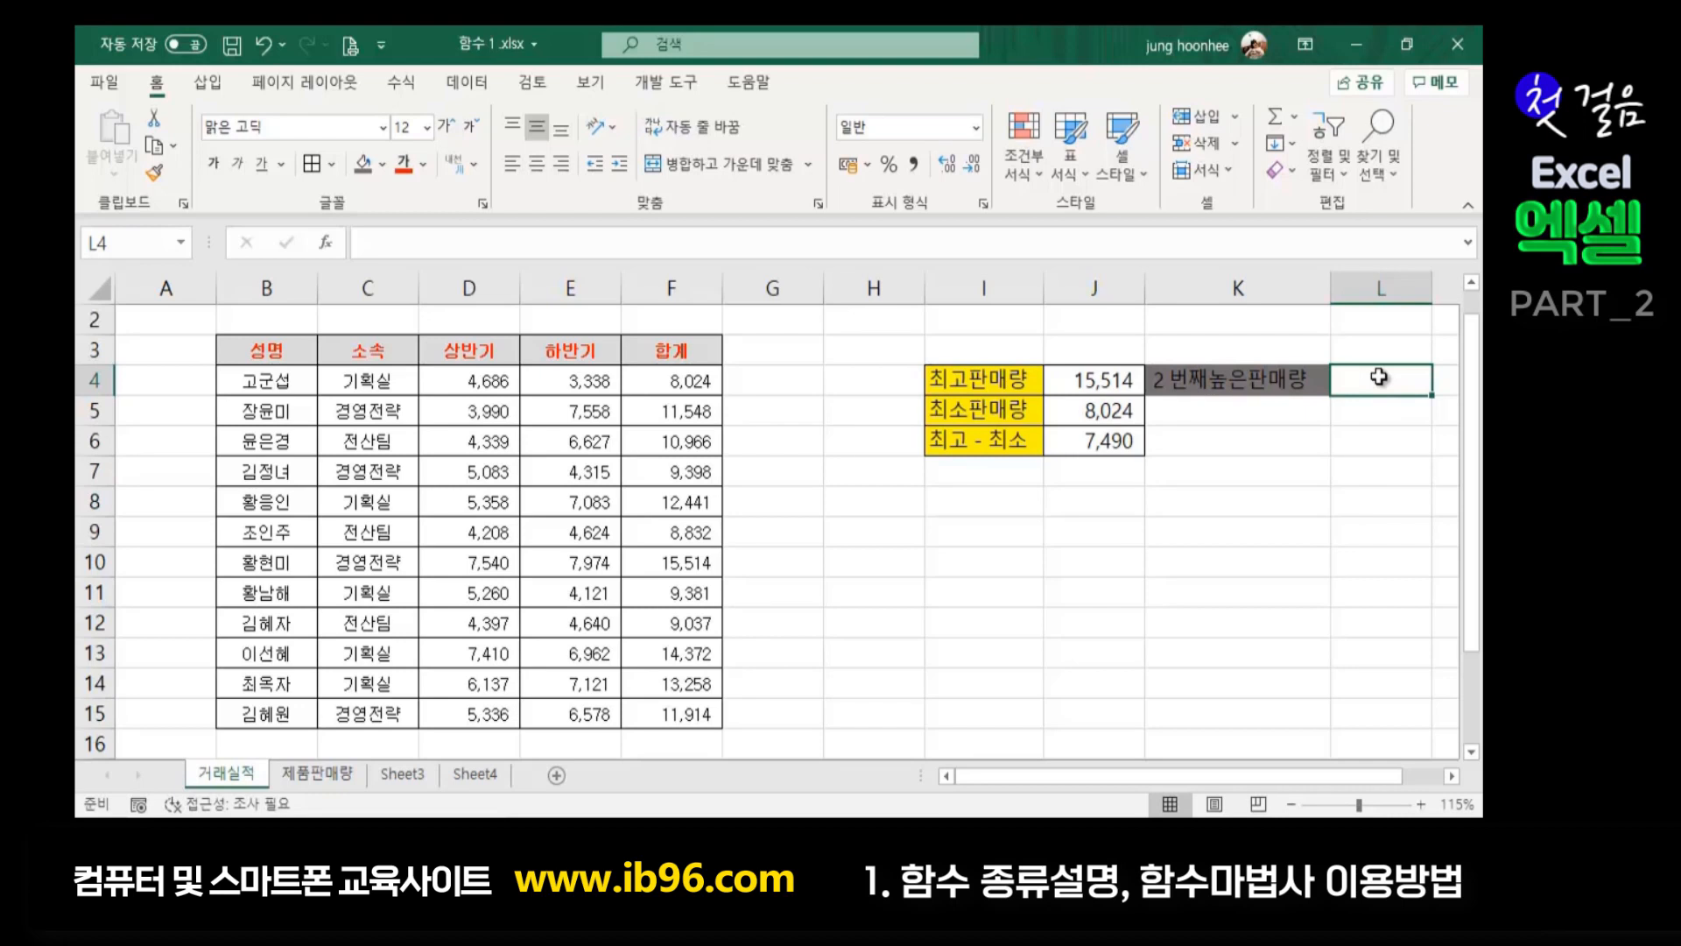
pyautogui.hotkey('shift', 'F3')
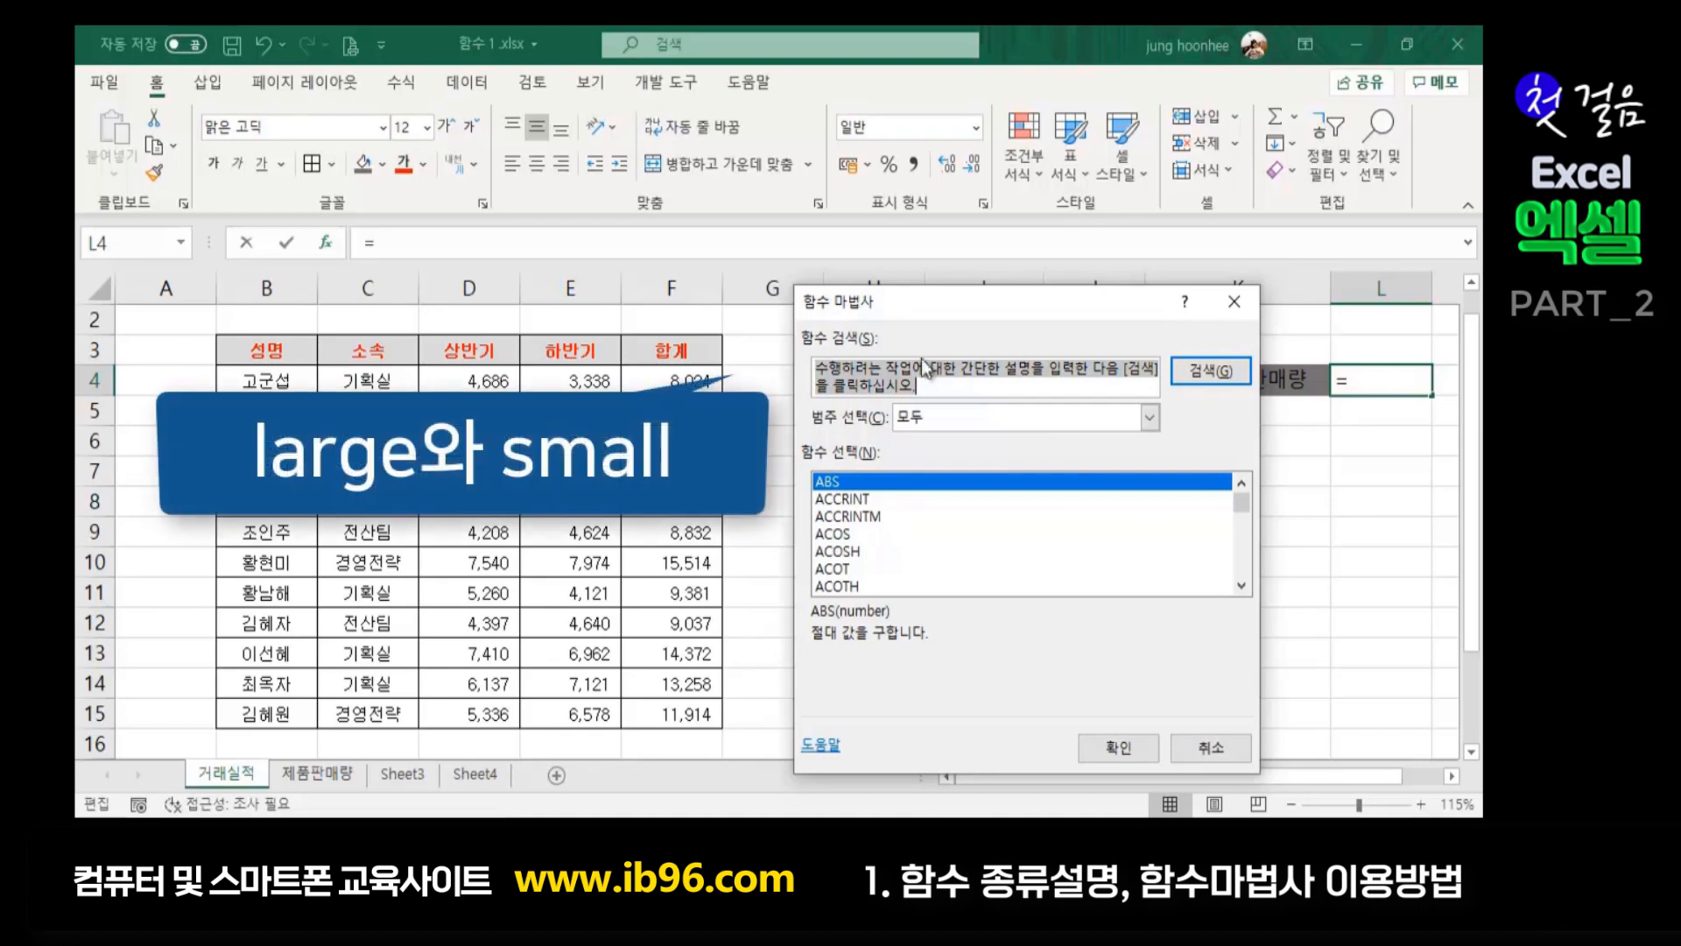
pyautogui.press('Delete')
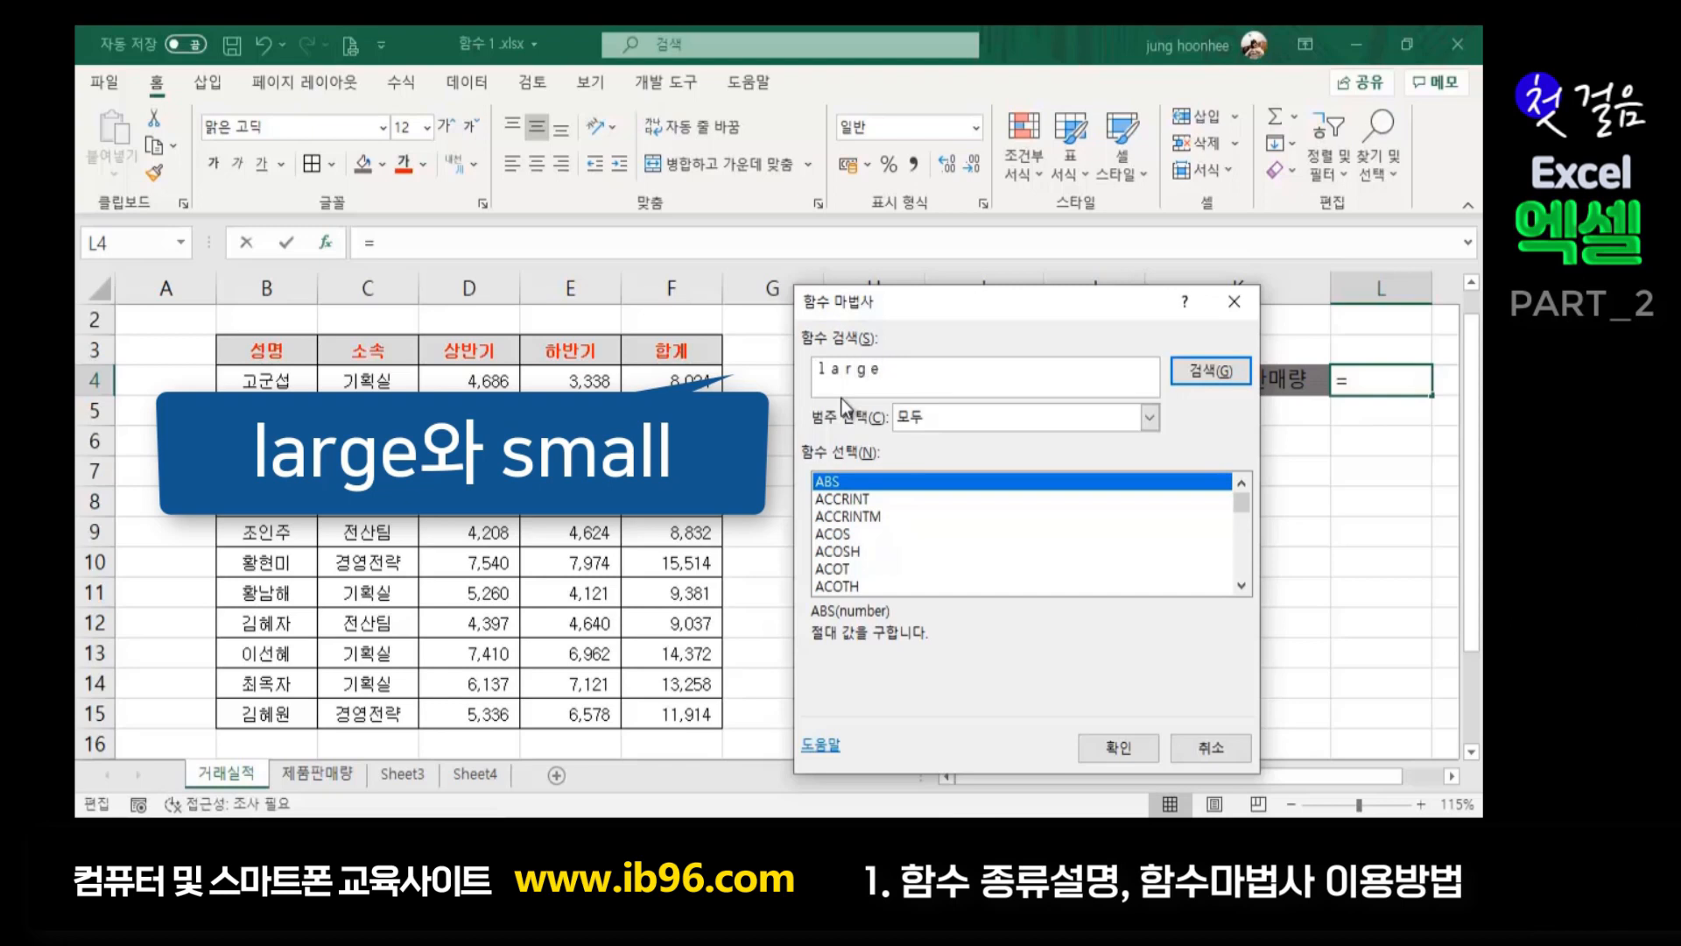
pyautogui.press('Return')
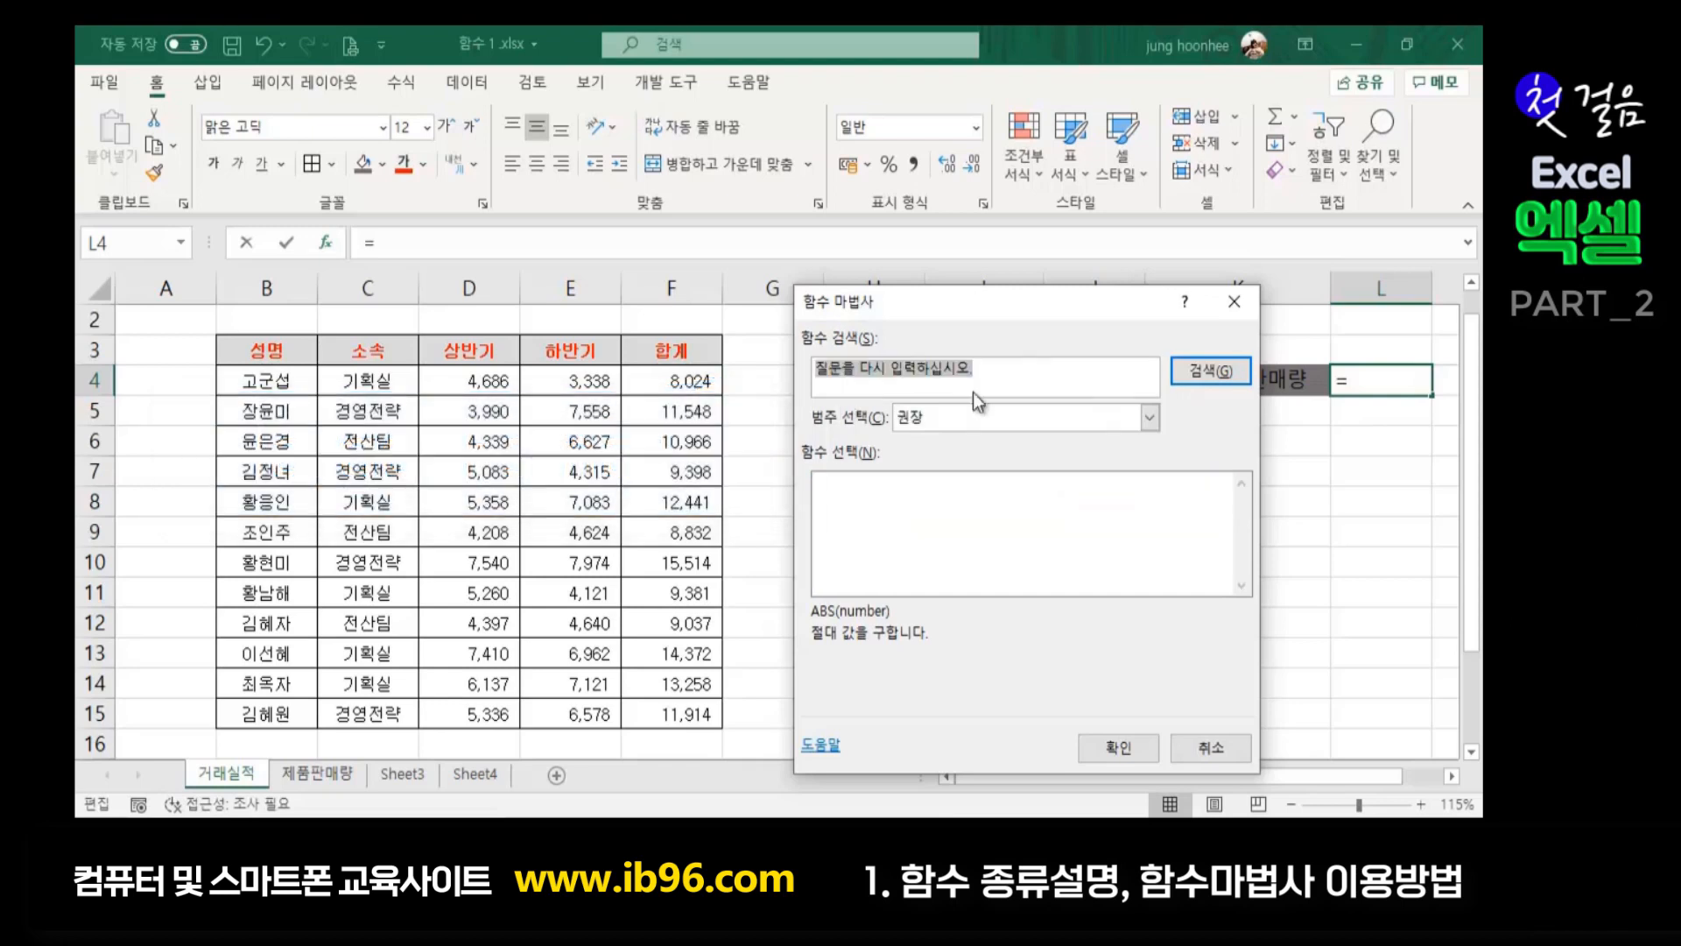
# List the functions of all categories in the wizard and choose LARGE for cell L4
pyautogui.moveTo(874, 300); pyautogui.dragTo(764, 267)
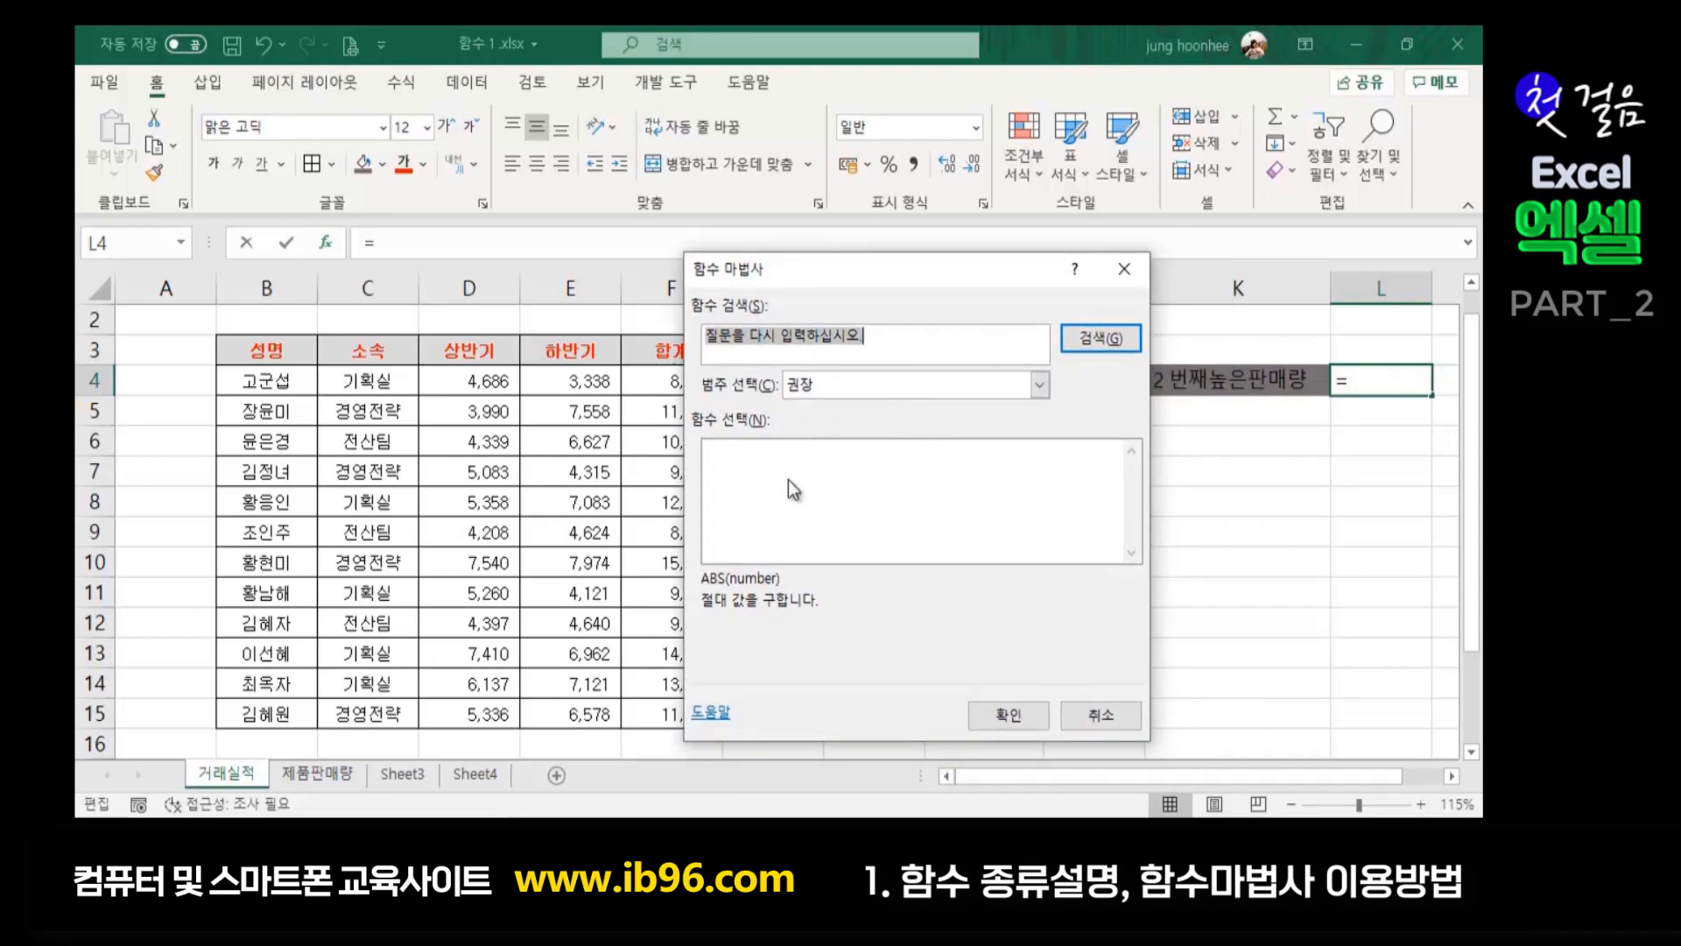
pyautogui.click(1047, 385)
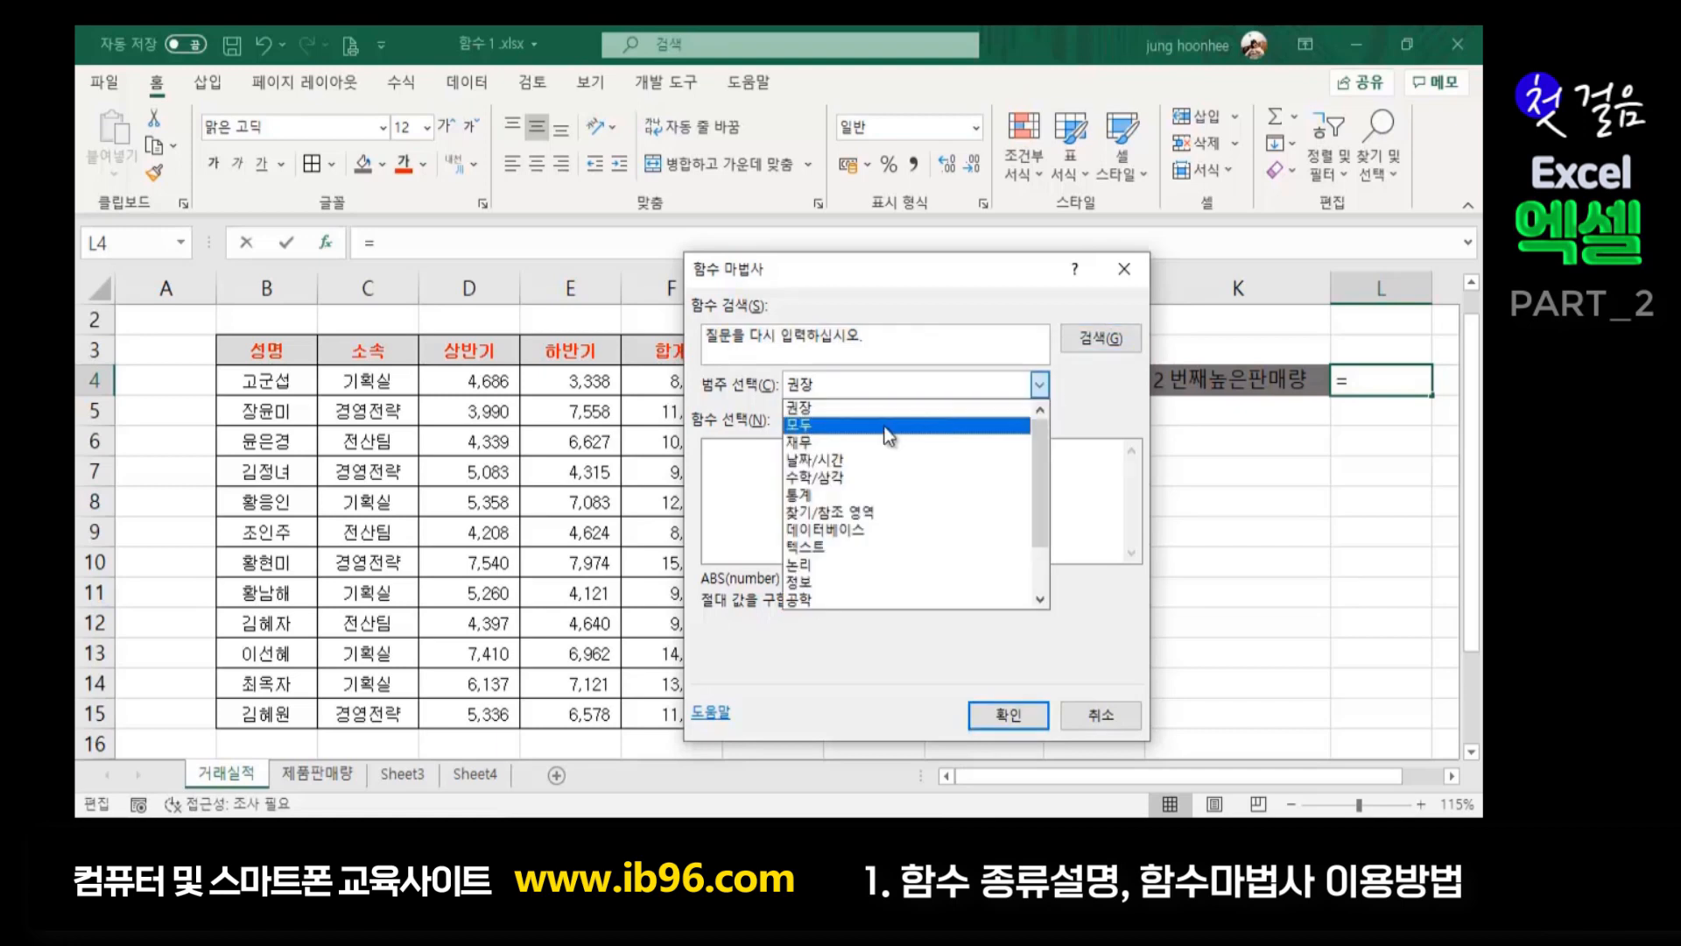
pyautogui.click(827, 429)
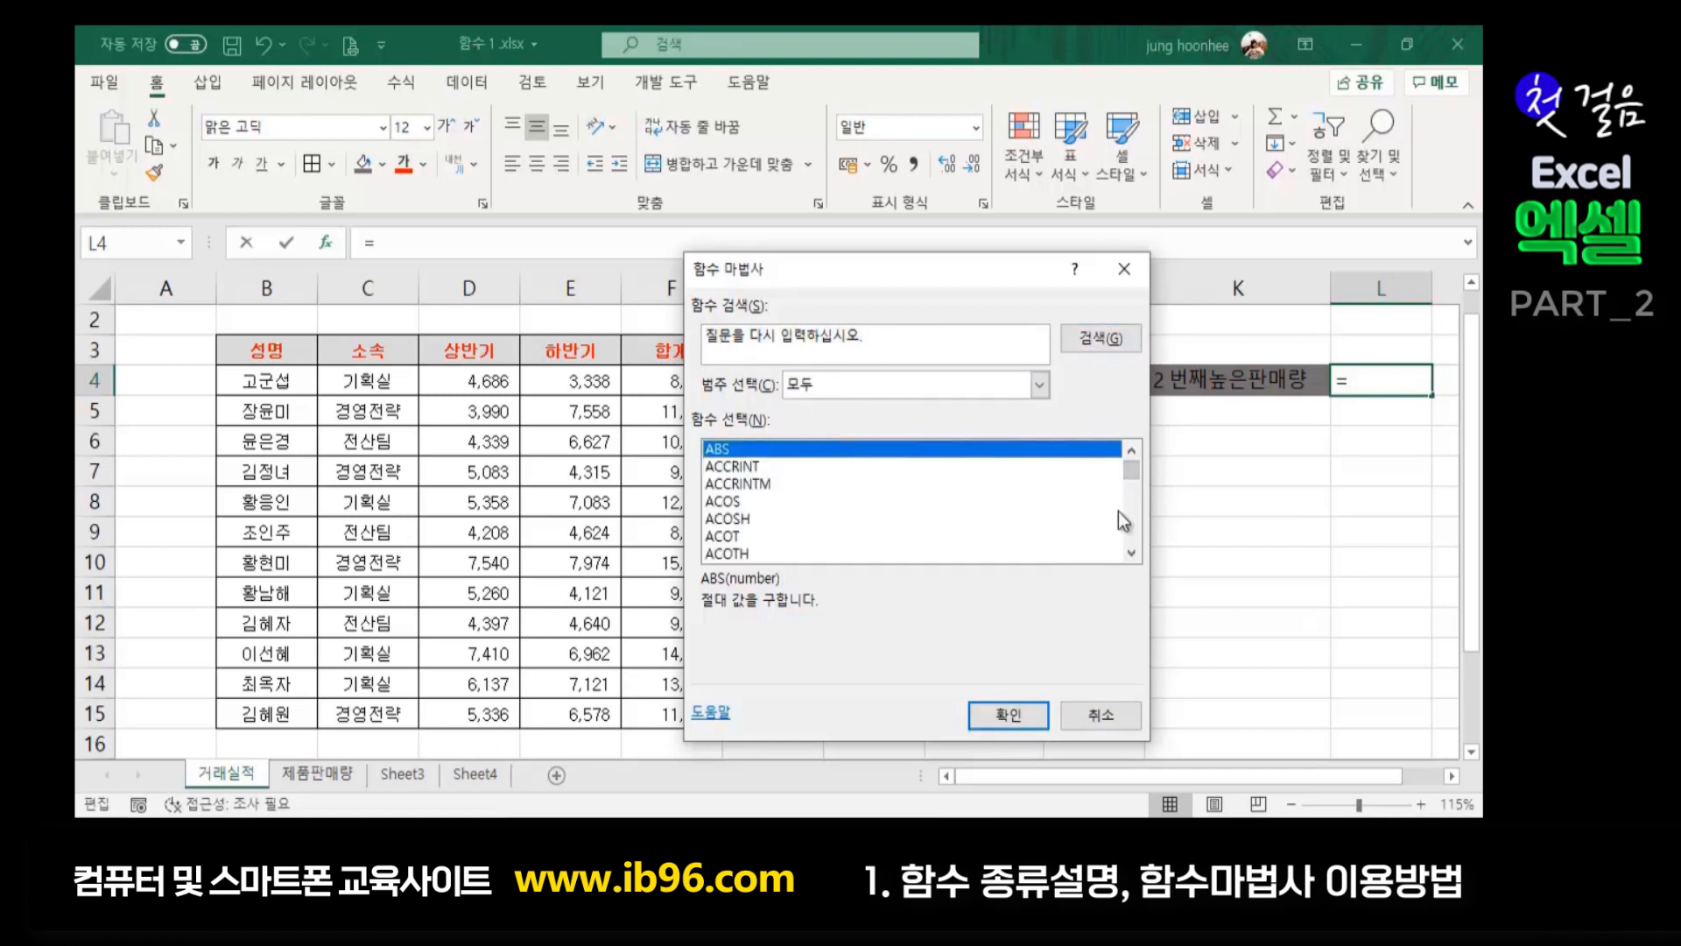
pyautogui.moveTo(1135, 469)
pyautogui.mouseDown()
pyautogui.moveTo(1135, 512)
pyautogui.moveTo(1130, 495)
pyautogui.mouseUp()
pyautogui.click(1129, 554)
pyautogui.click(1130, 553)
pyautogui.click(1130, 553)
pyautogui.click(1130, 554)
pyautogui.click(1130, 553)
pyautogui.moveTo(1129, 553); pyautogui.dragTo(1130, 554)
pyautogui.click(1137, 450)
pyautogui.click(1137, 450)
pyautogui.moveTo(1138, 450); pyautogui.dragTo(1138, 449)
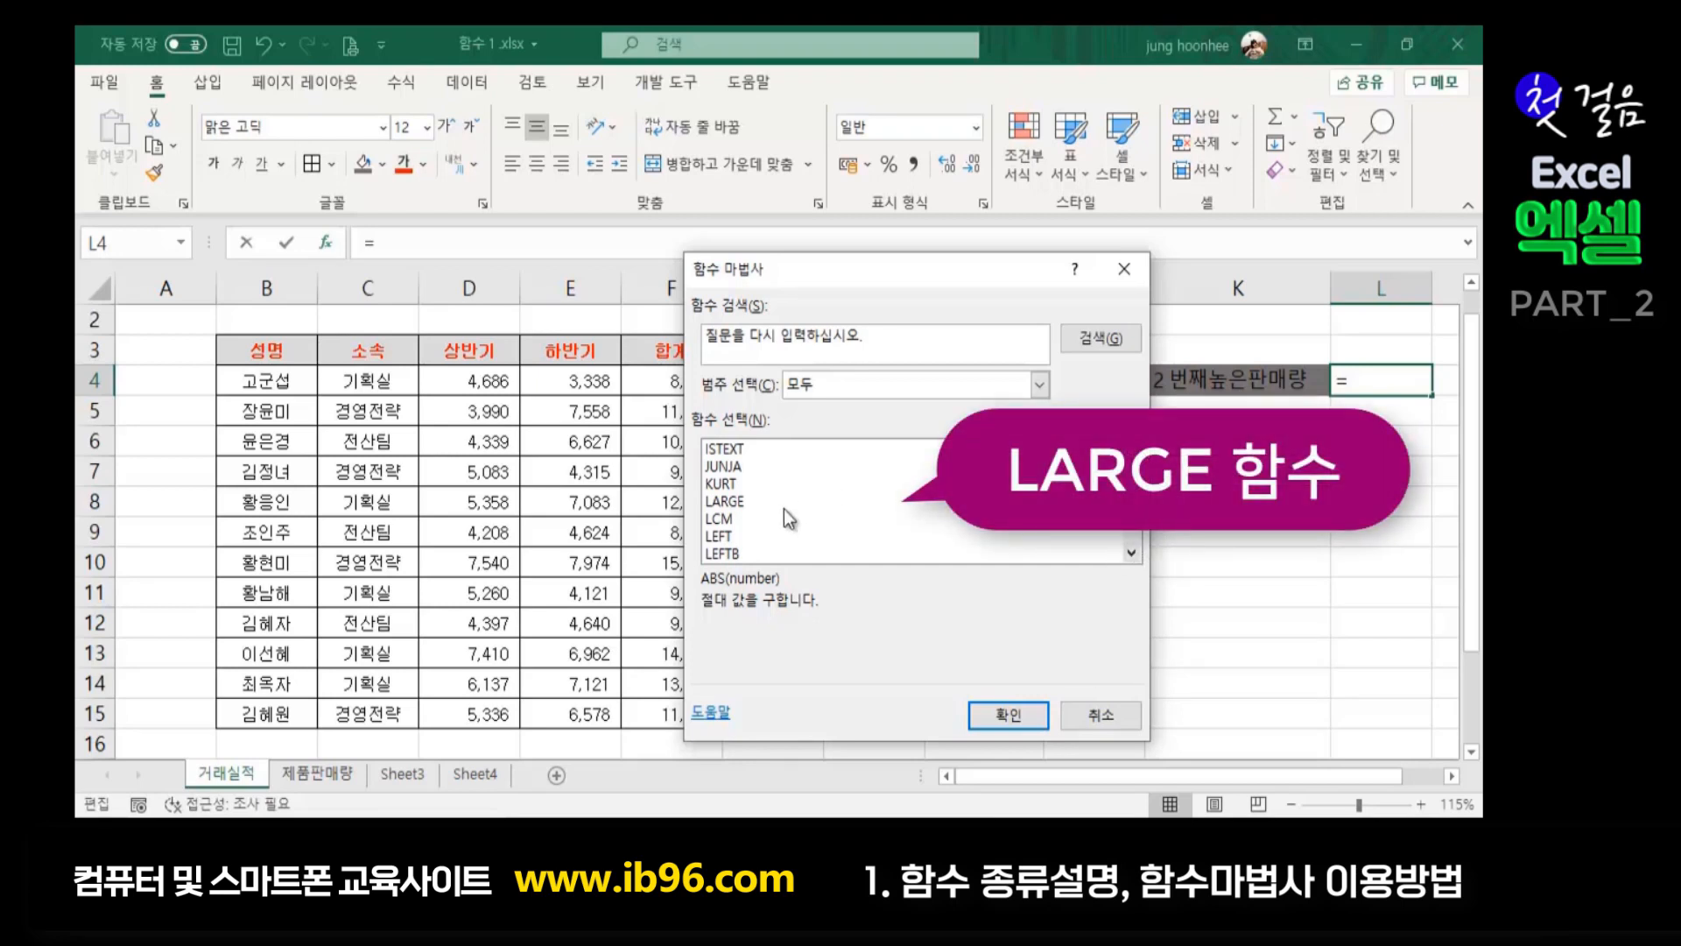
pyautogui.click(724, 505)
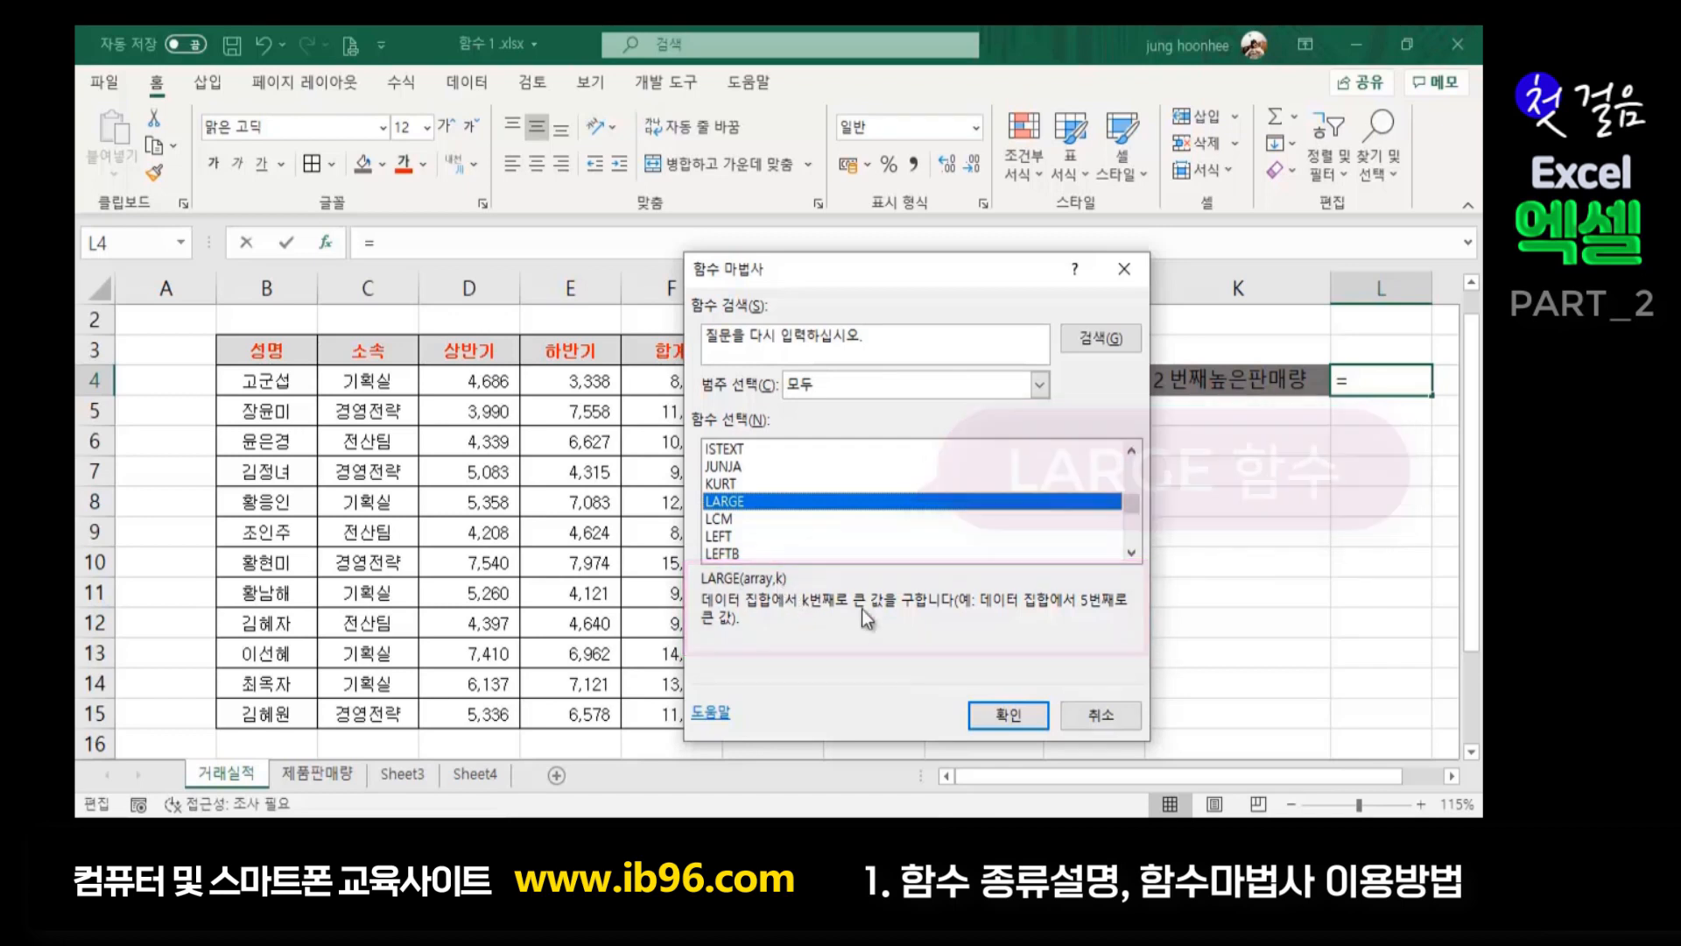
pyautogui.moveTo(1001, 268); pyautogui.dragTo(1012, 189)
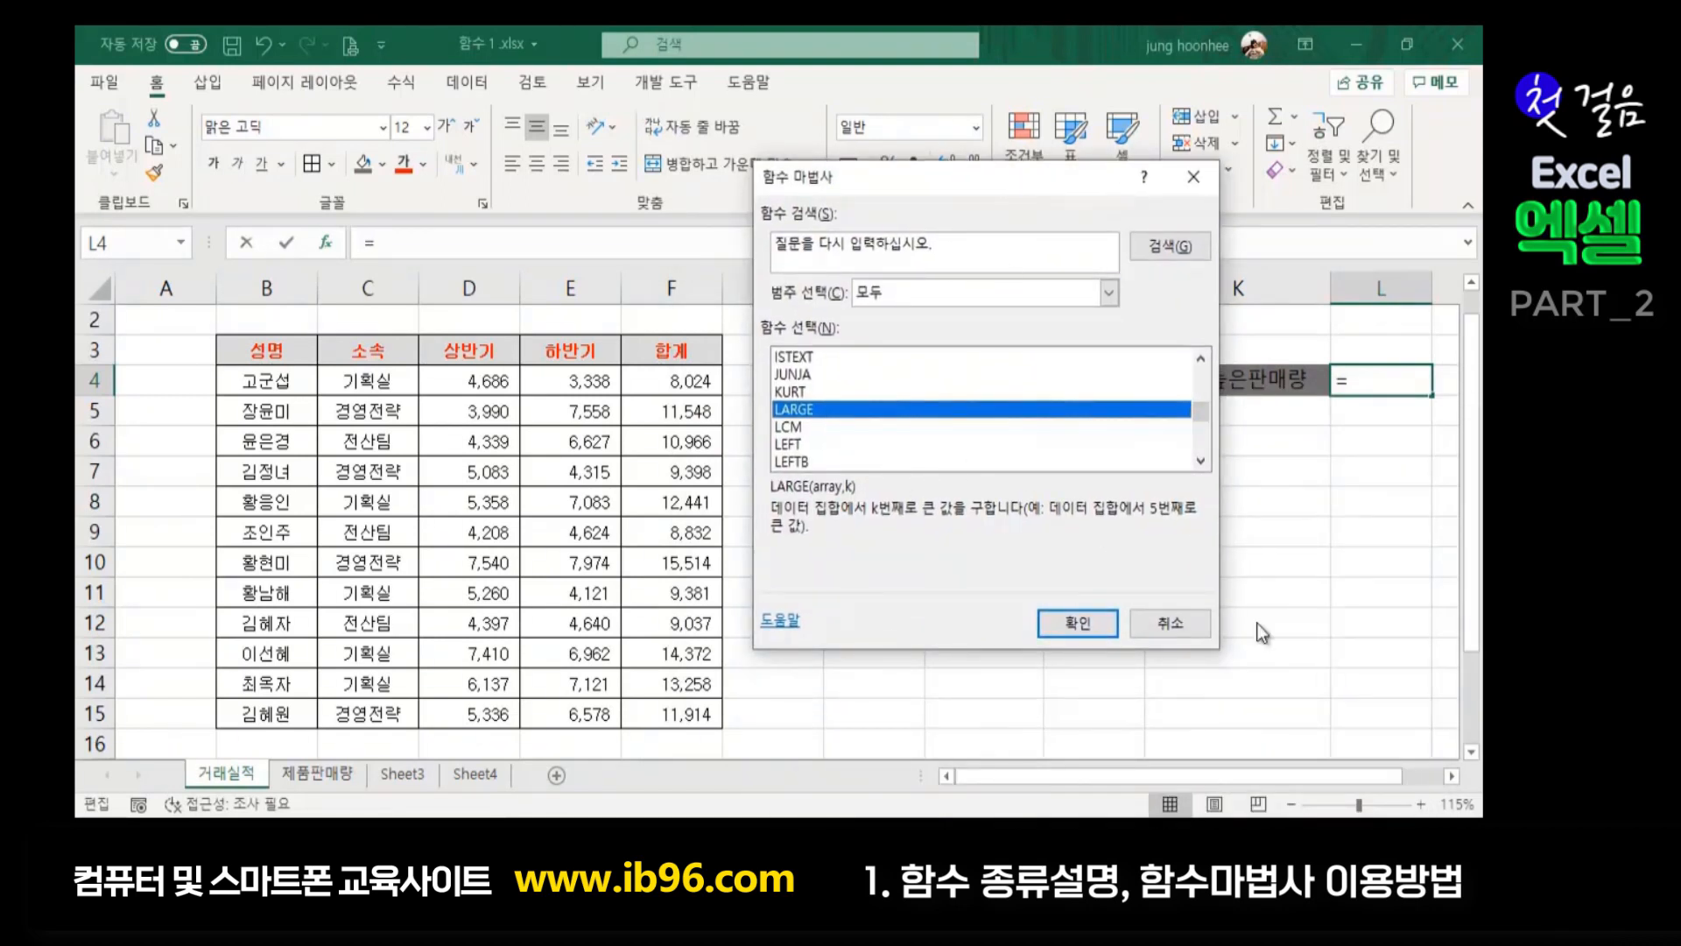
pyautogui.click(1080, 622)
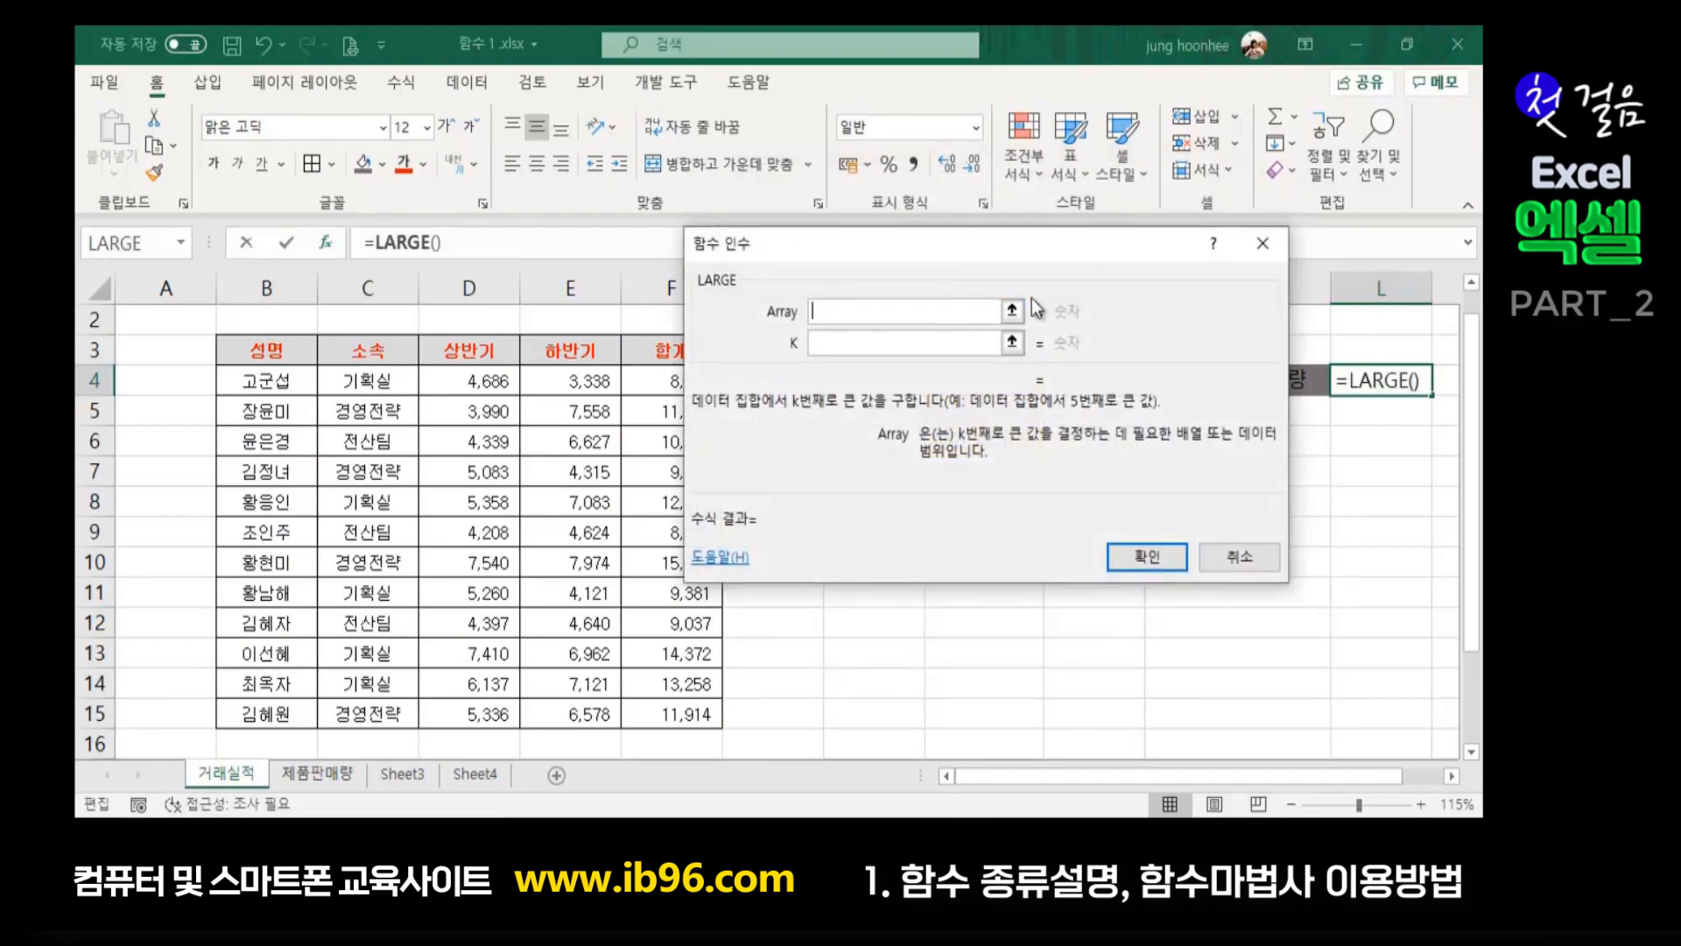
# Set the LARGE arguments to array F4:F15 and K 2, and insert the function in cell L4
pyautogui.moveTo(909, 242); pyautogui.dragTo(1025, 384)
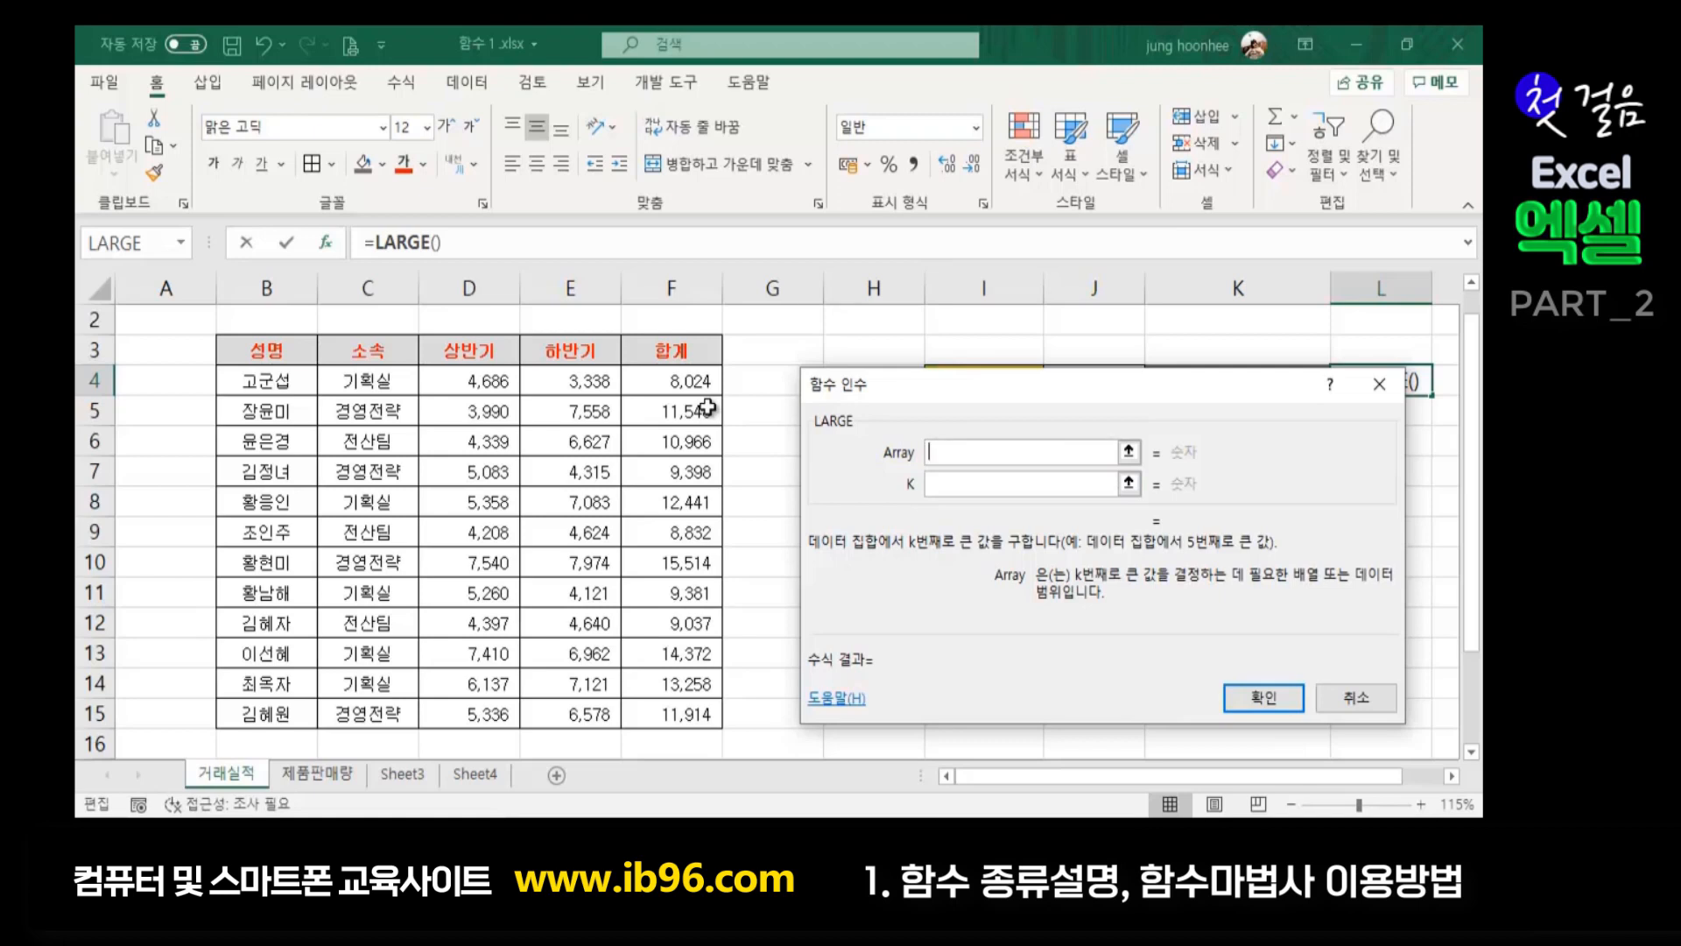
pyautogui.moveTo(664, 376); pyautogui.dragTo(668, 713)
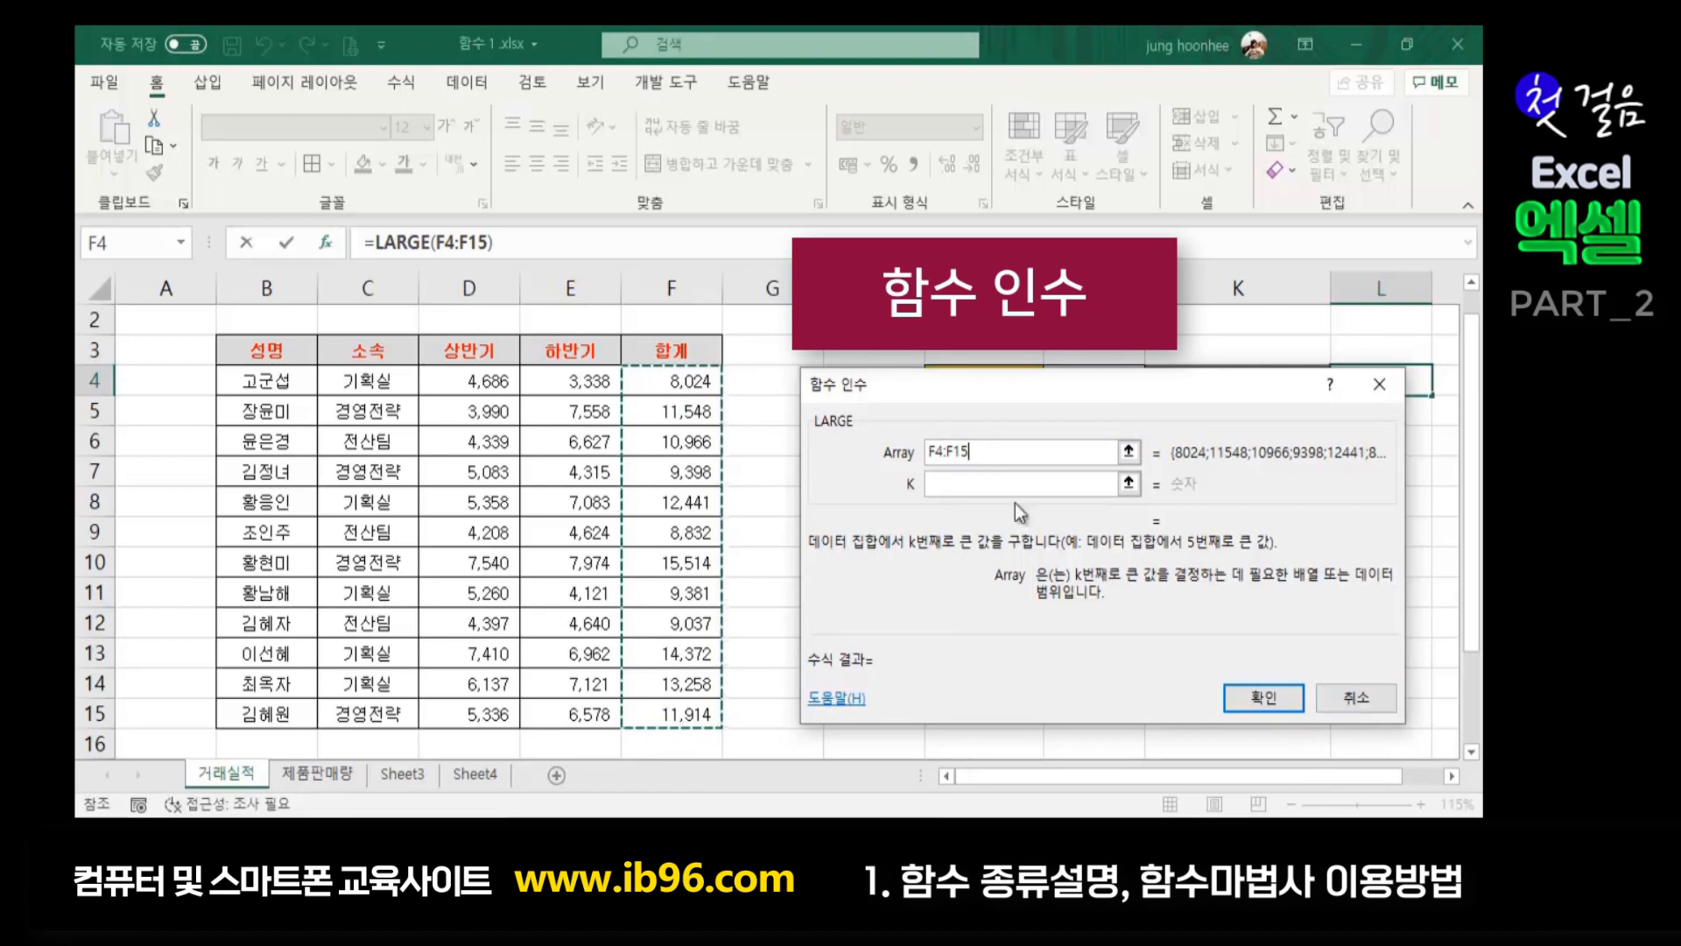
pyautogui.click(968, 486)
pyautogui.click(963, 452)
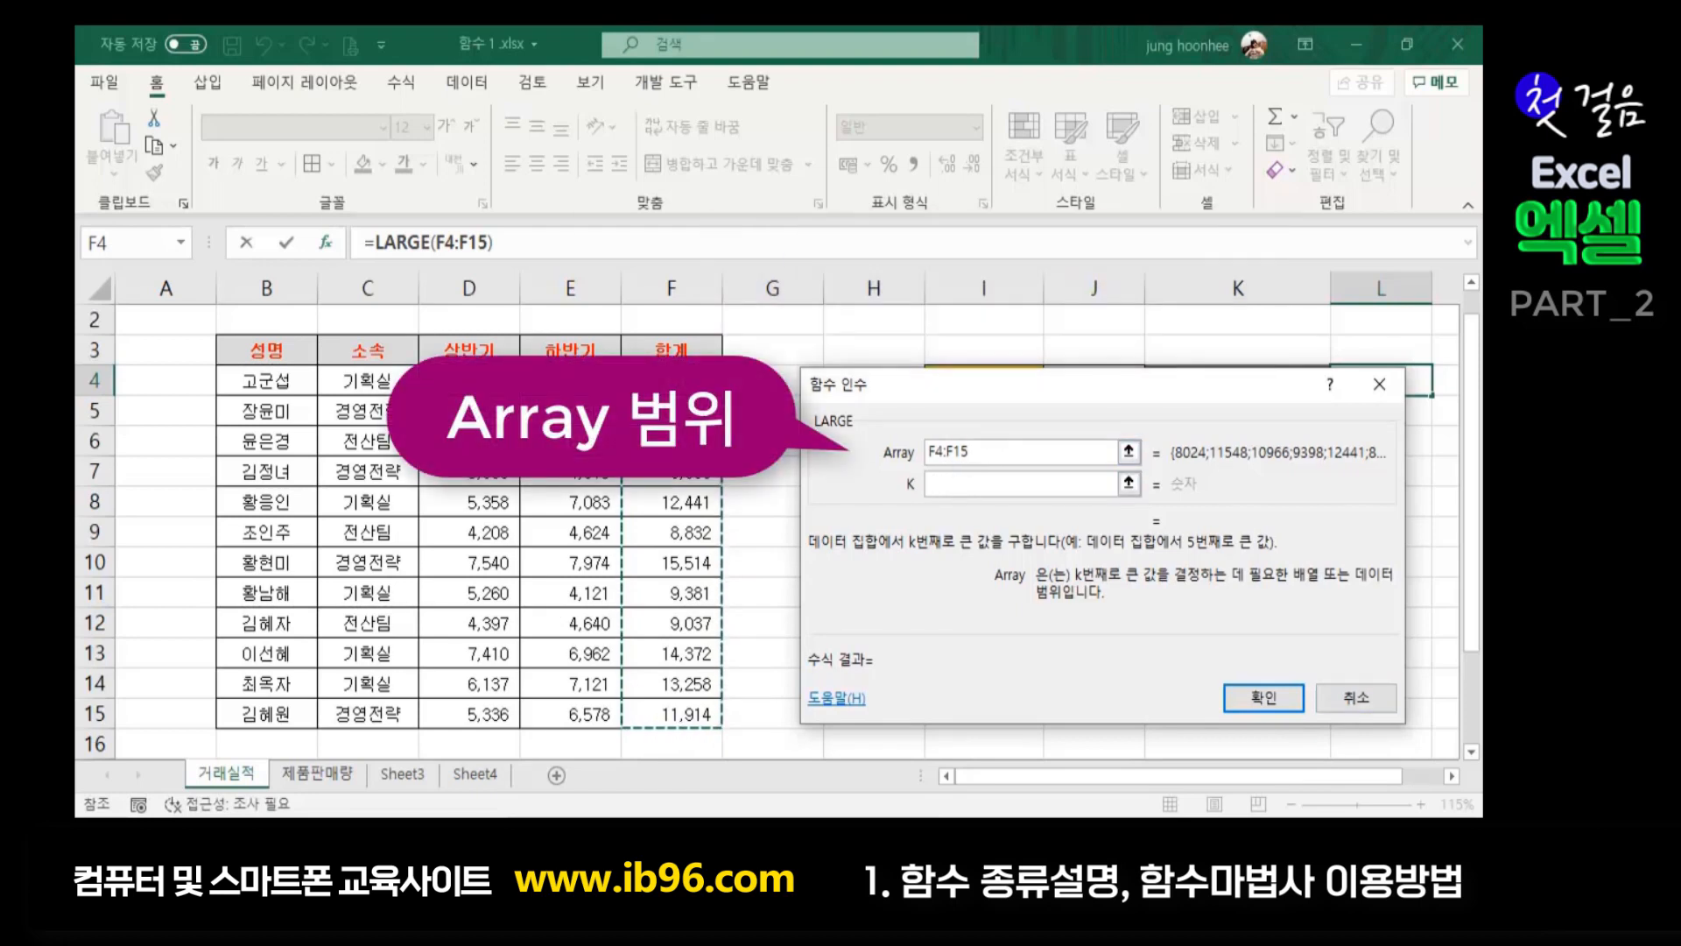
pyautogui.click(956, 482)
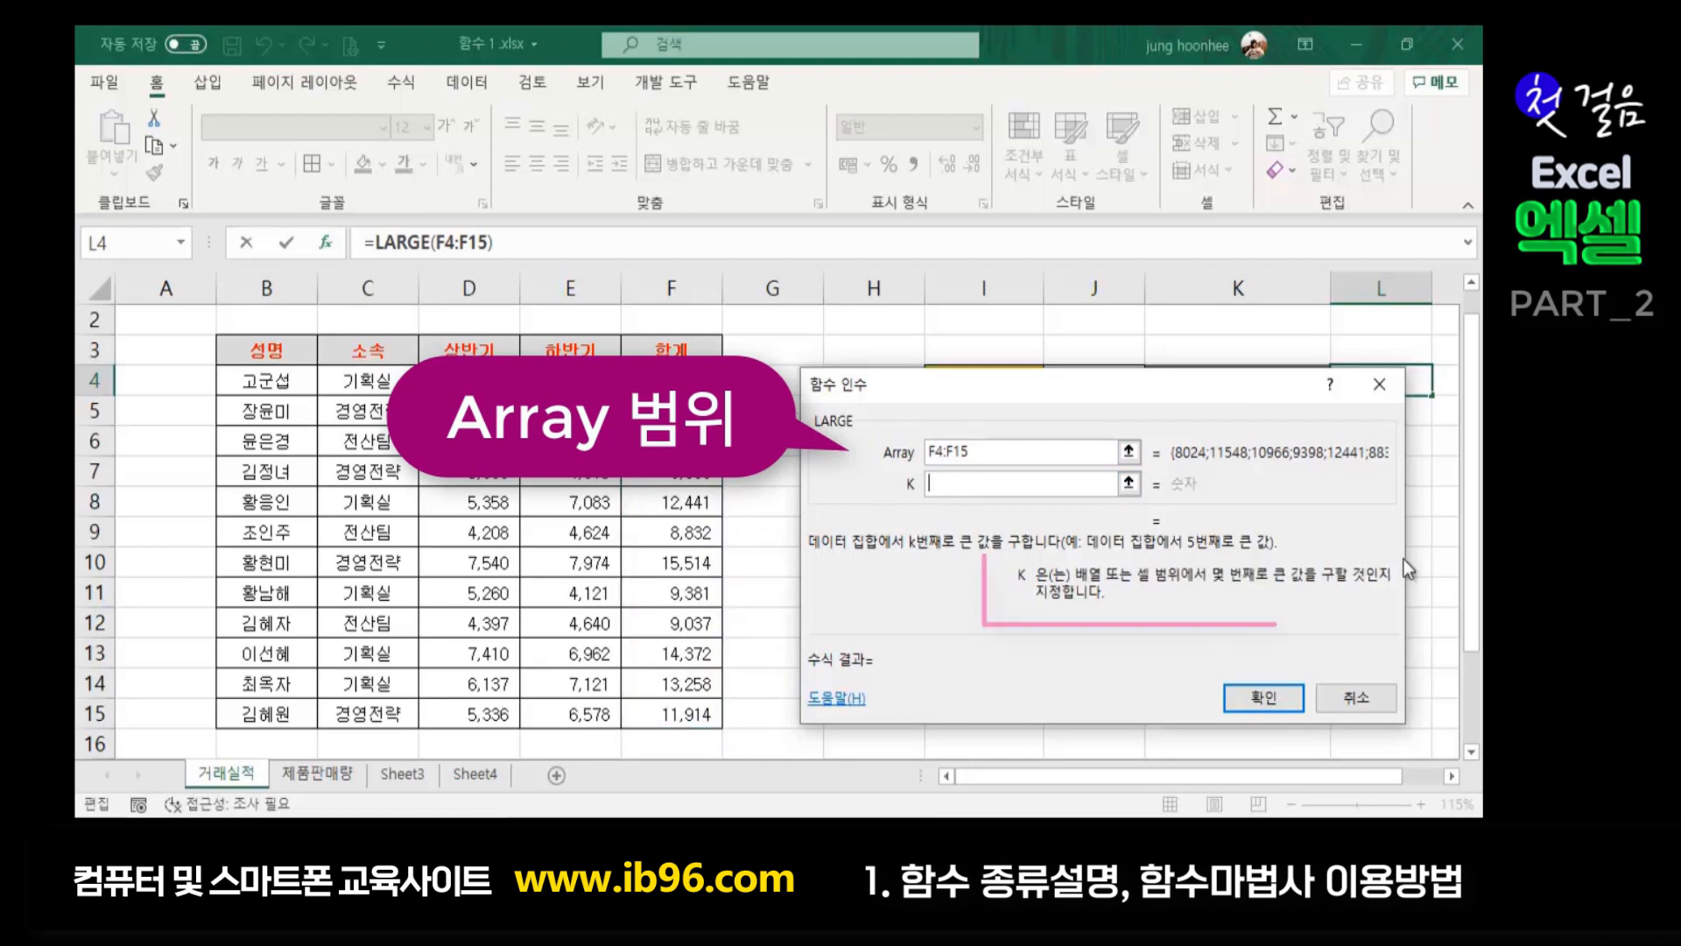
pyautogui.write('2')
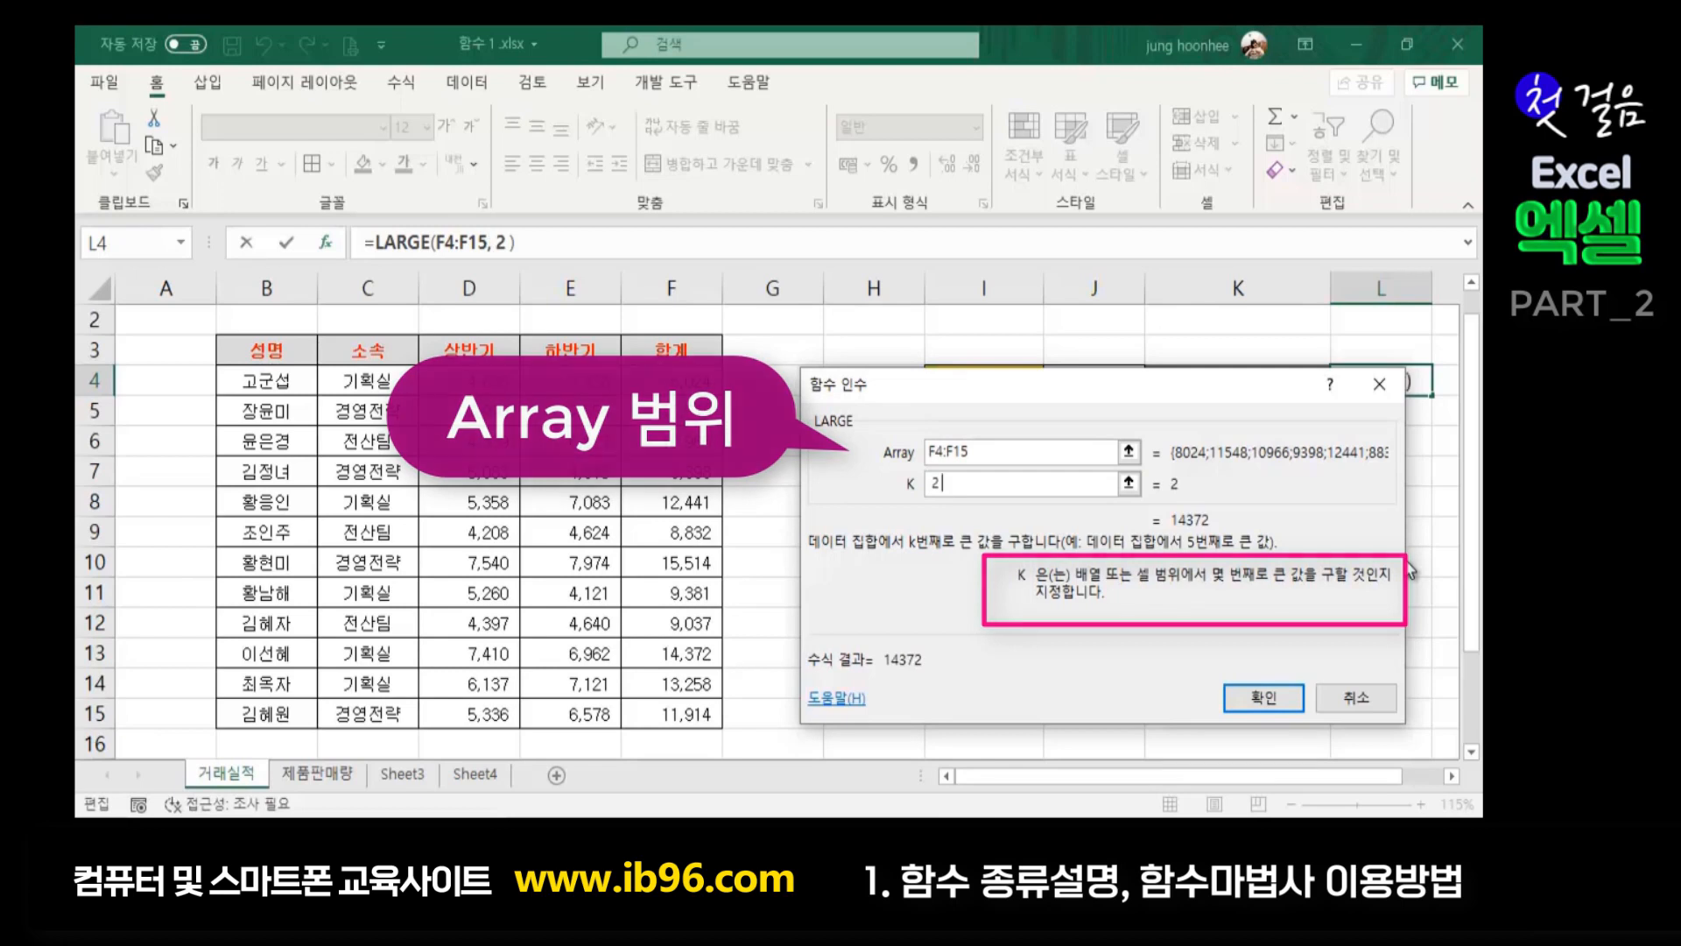
pyautogui.click(1268, 699)
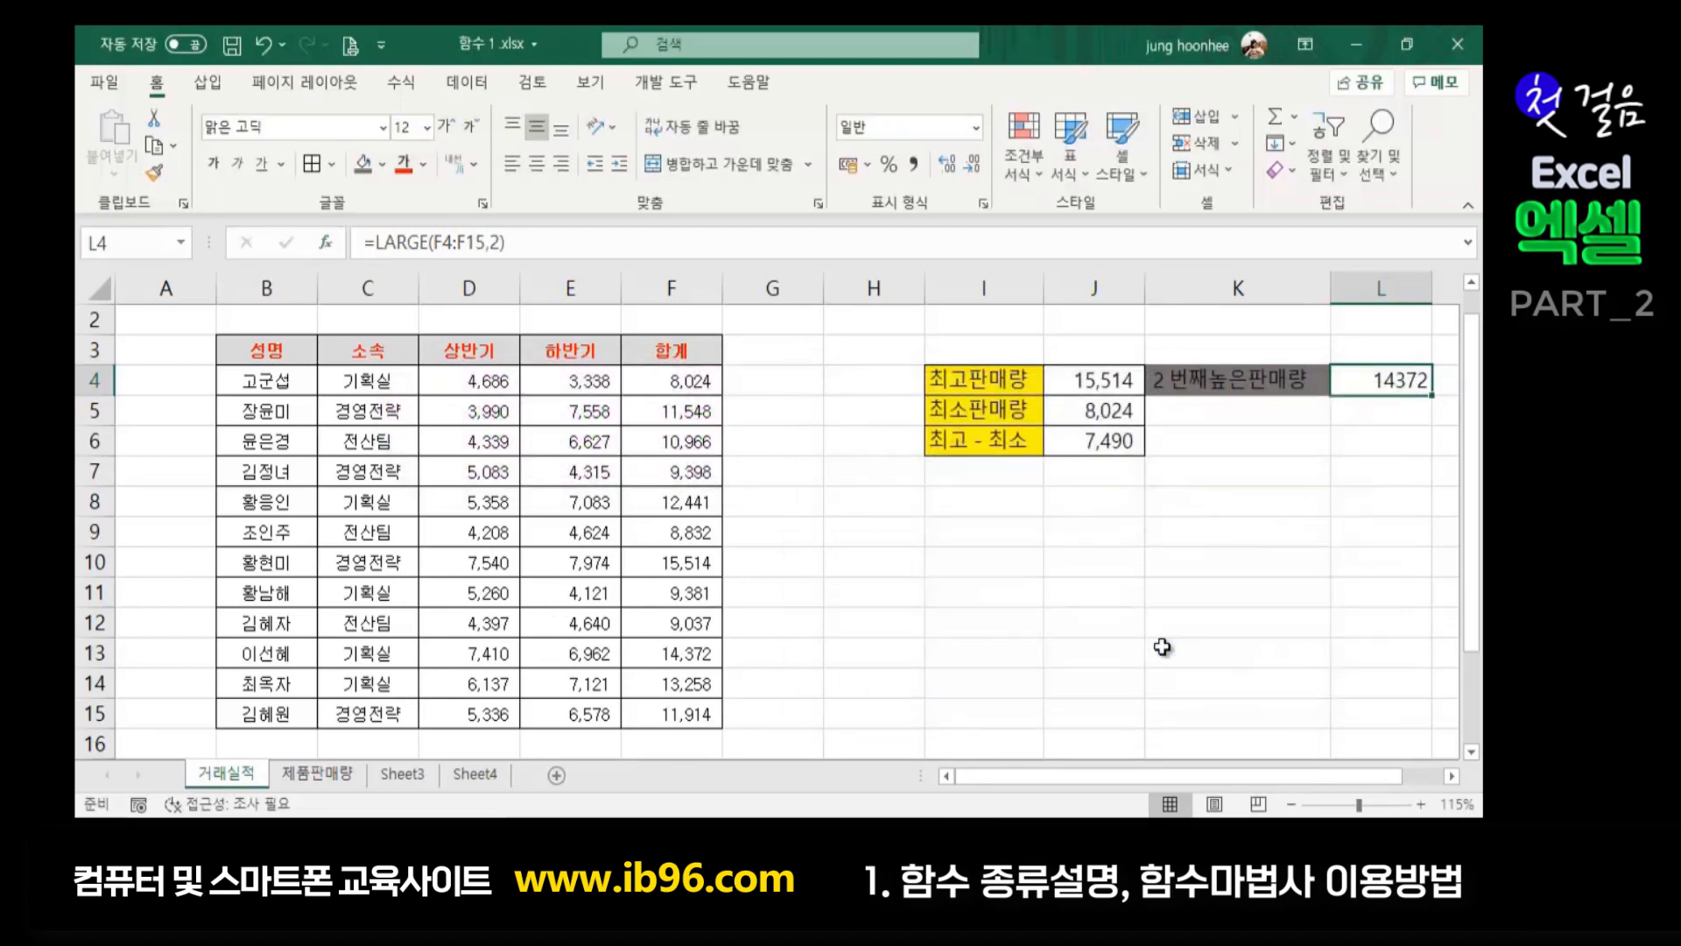
# Apply the comma style to the second-highest total in cell L4
pyautogui.click(1323, 506)
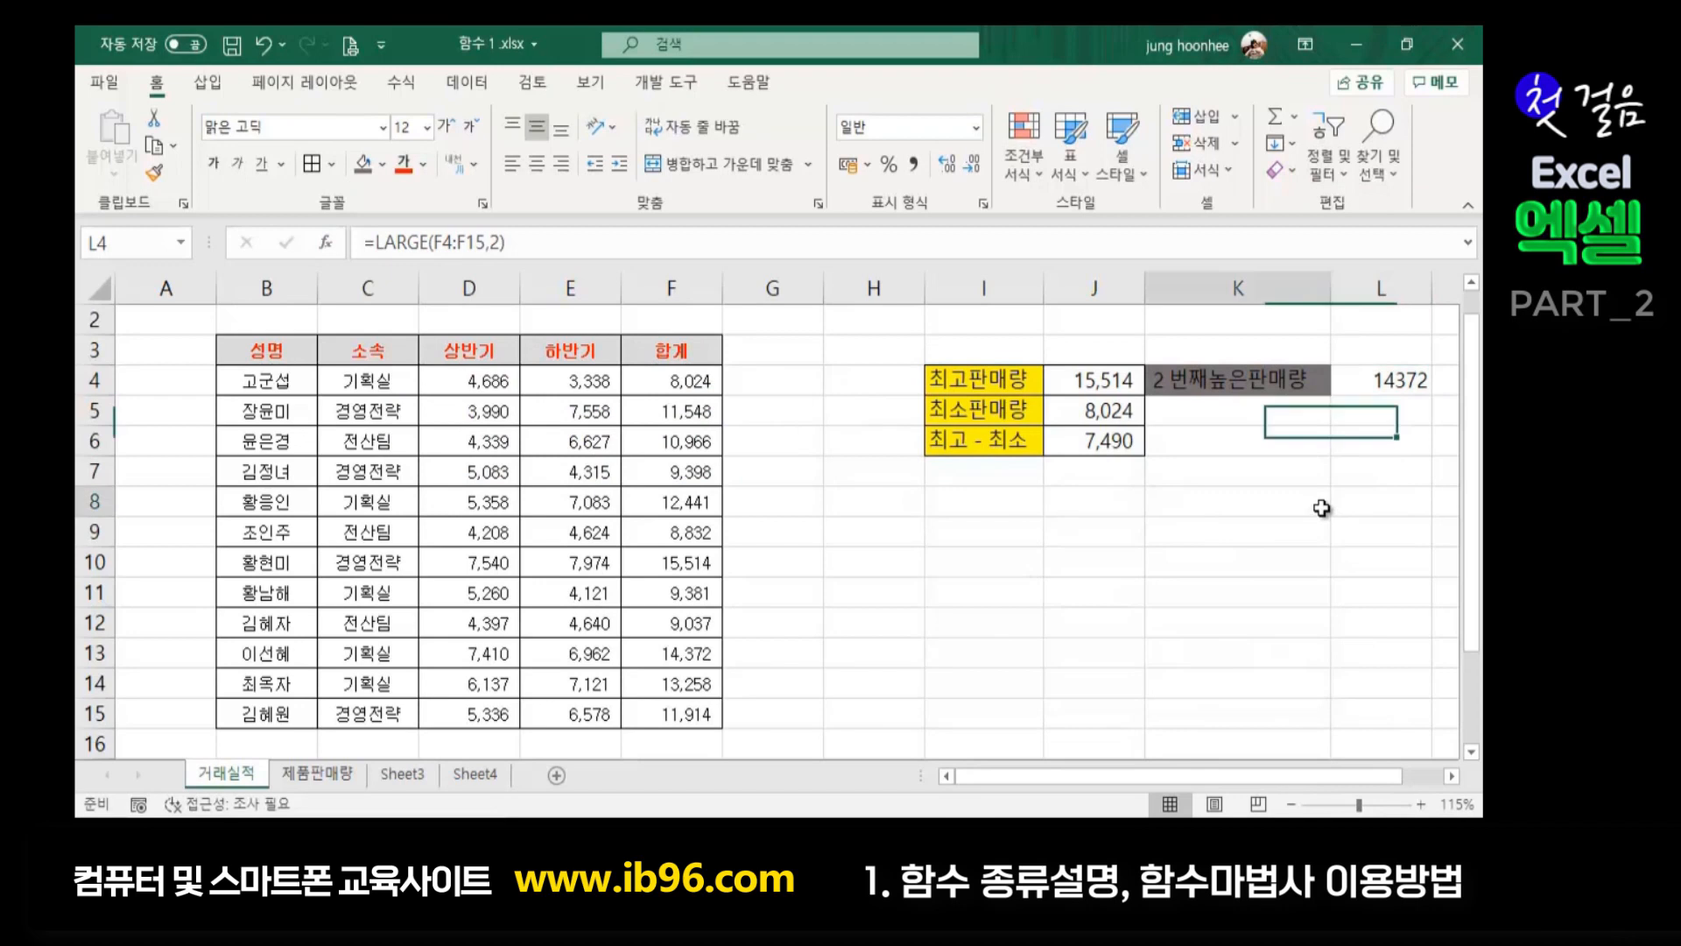
pyautogui.click(1246, 387)
pyautogui.click(1393, 394)
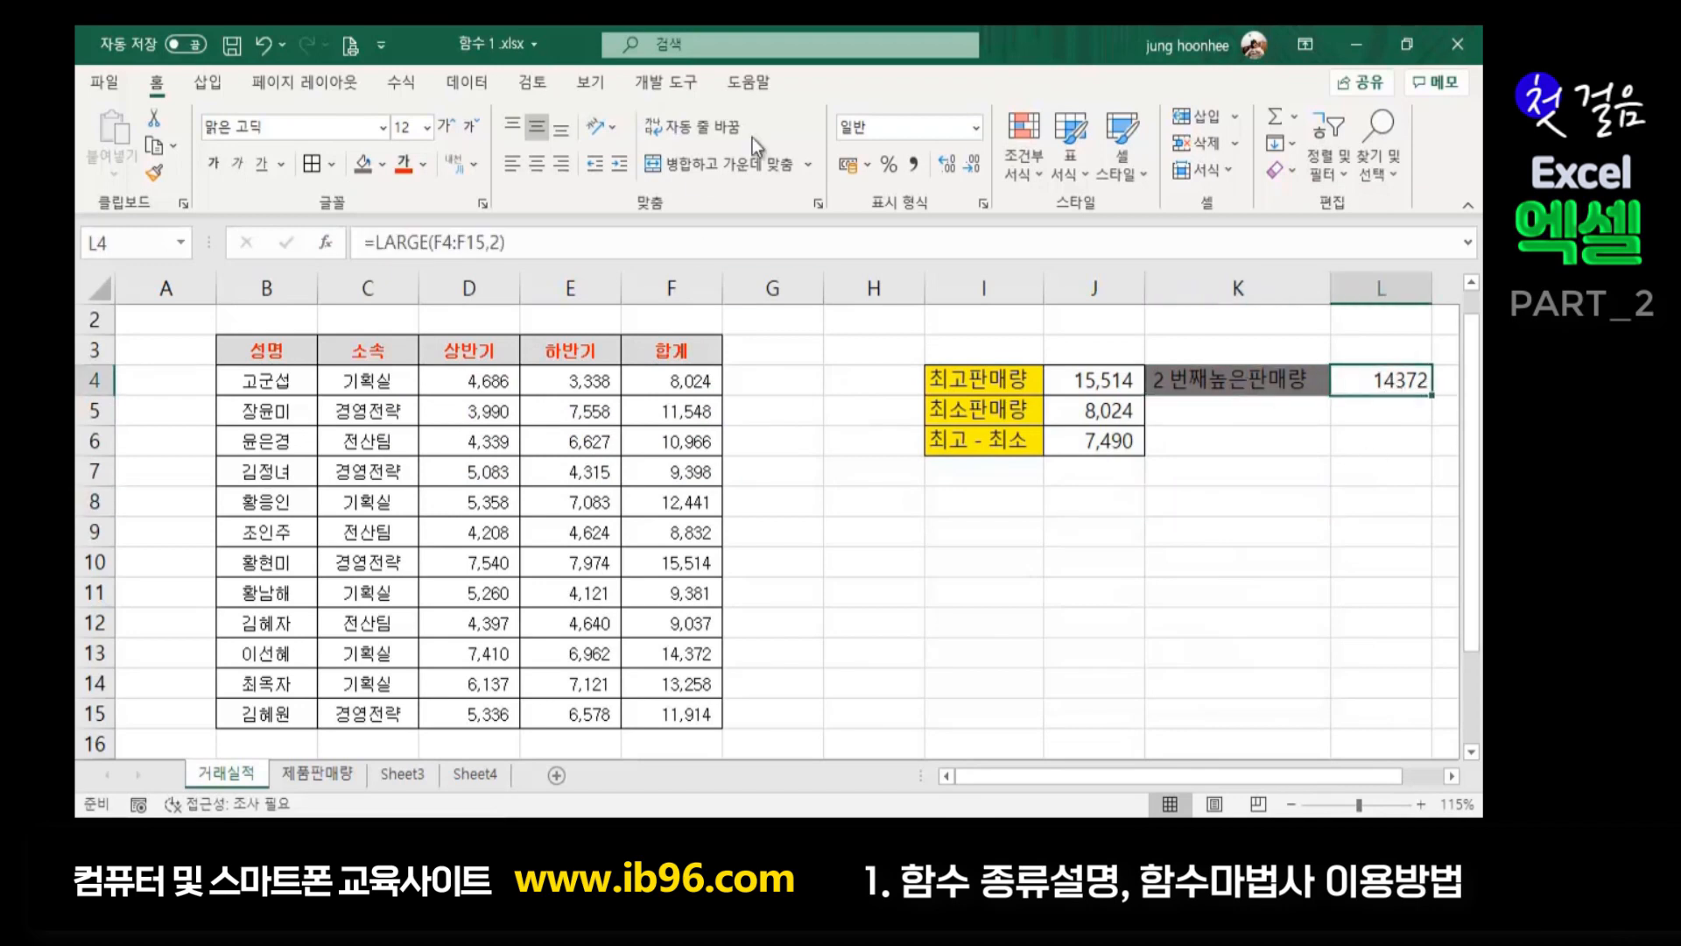
pyautogui.click(916, 168)
pyautogui.click(1340, 525)
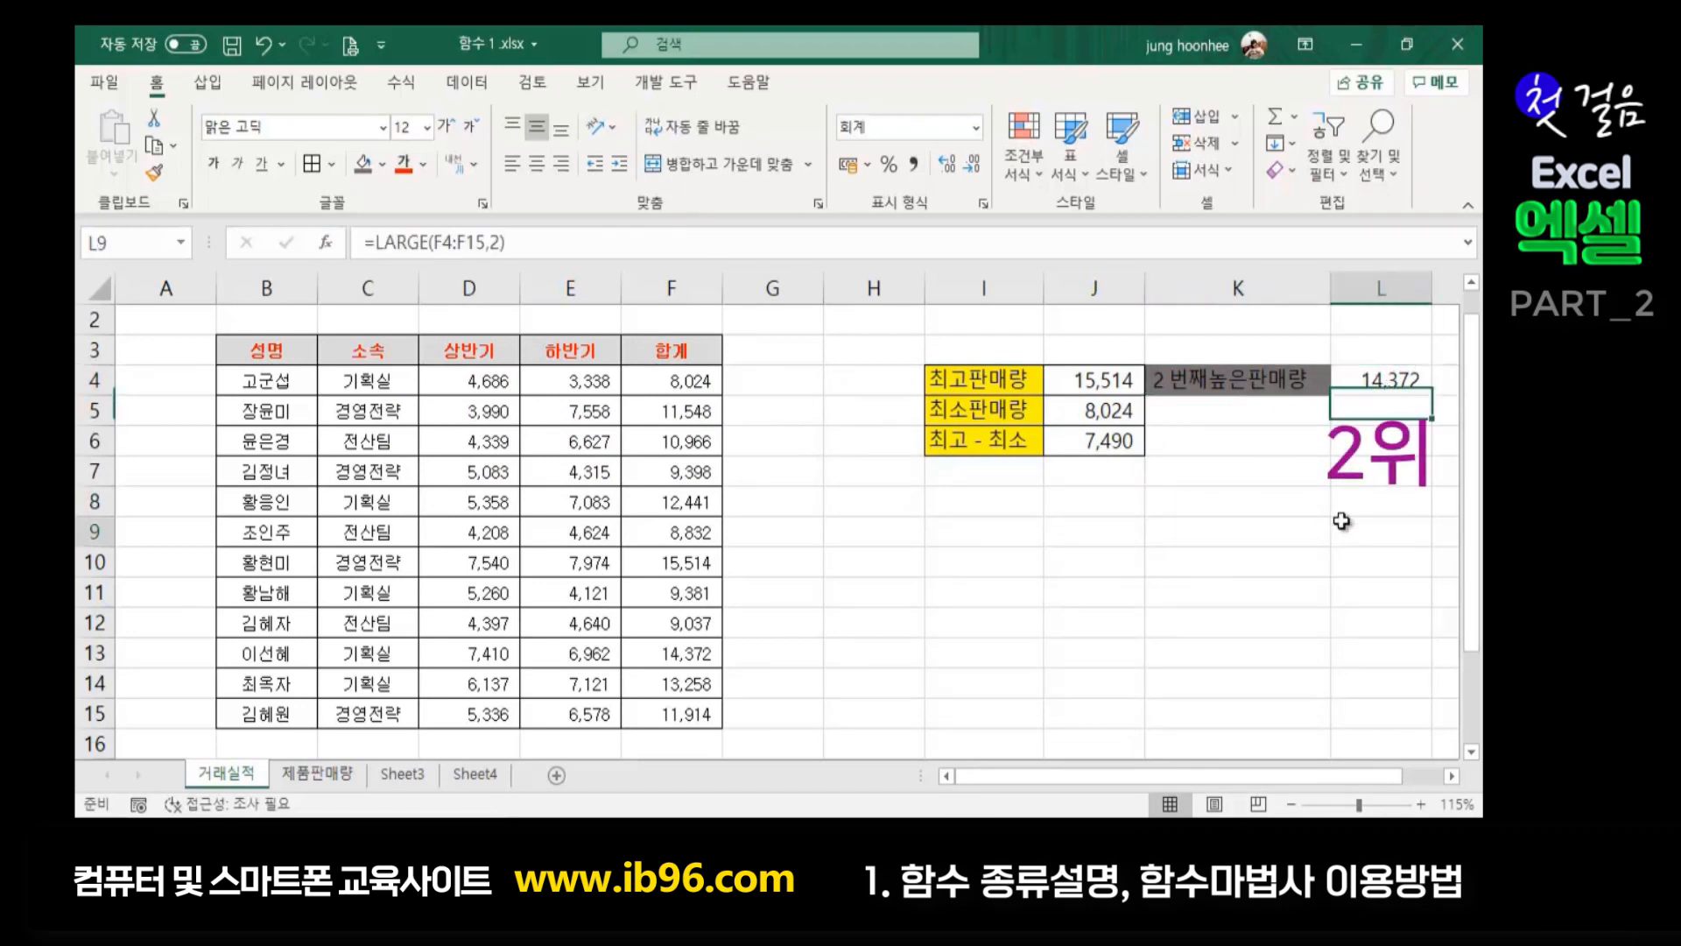
# Compare the highest total in J4 with the second-highest total in L4 and the formulas behind them
pyautogui.click(1393, 387)
pyautogui.click(1093, 394)
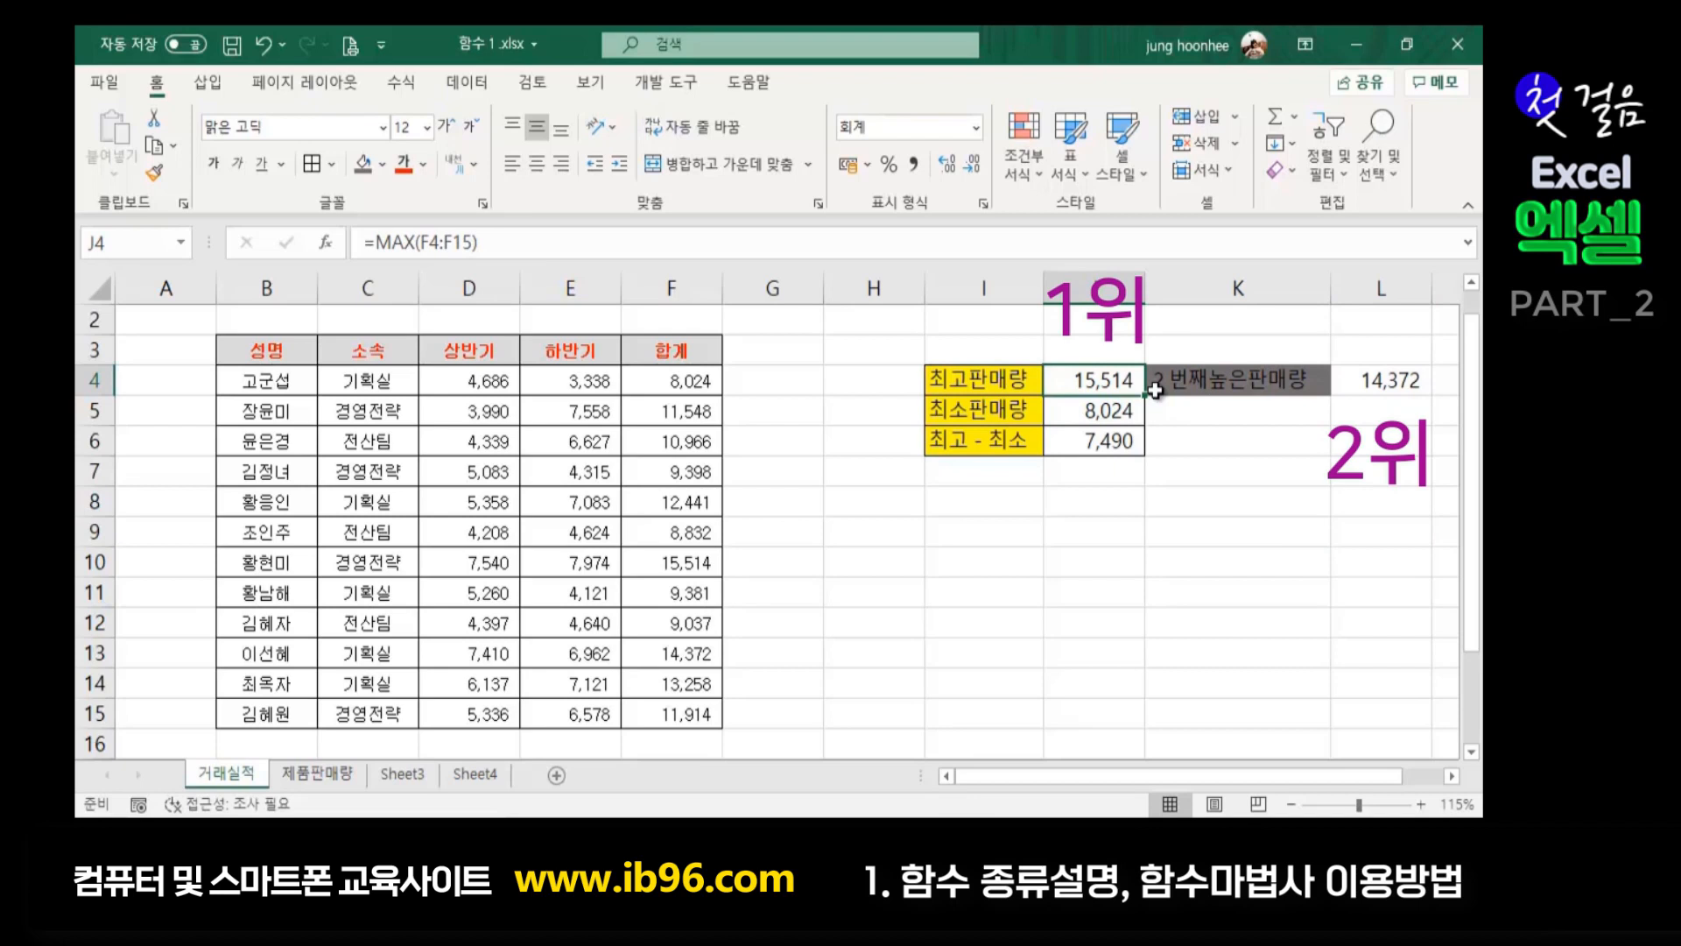
pyautogui.click(1372, 380)
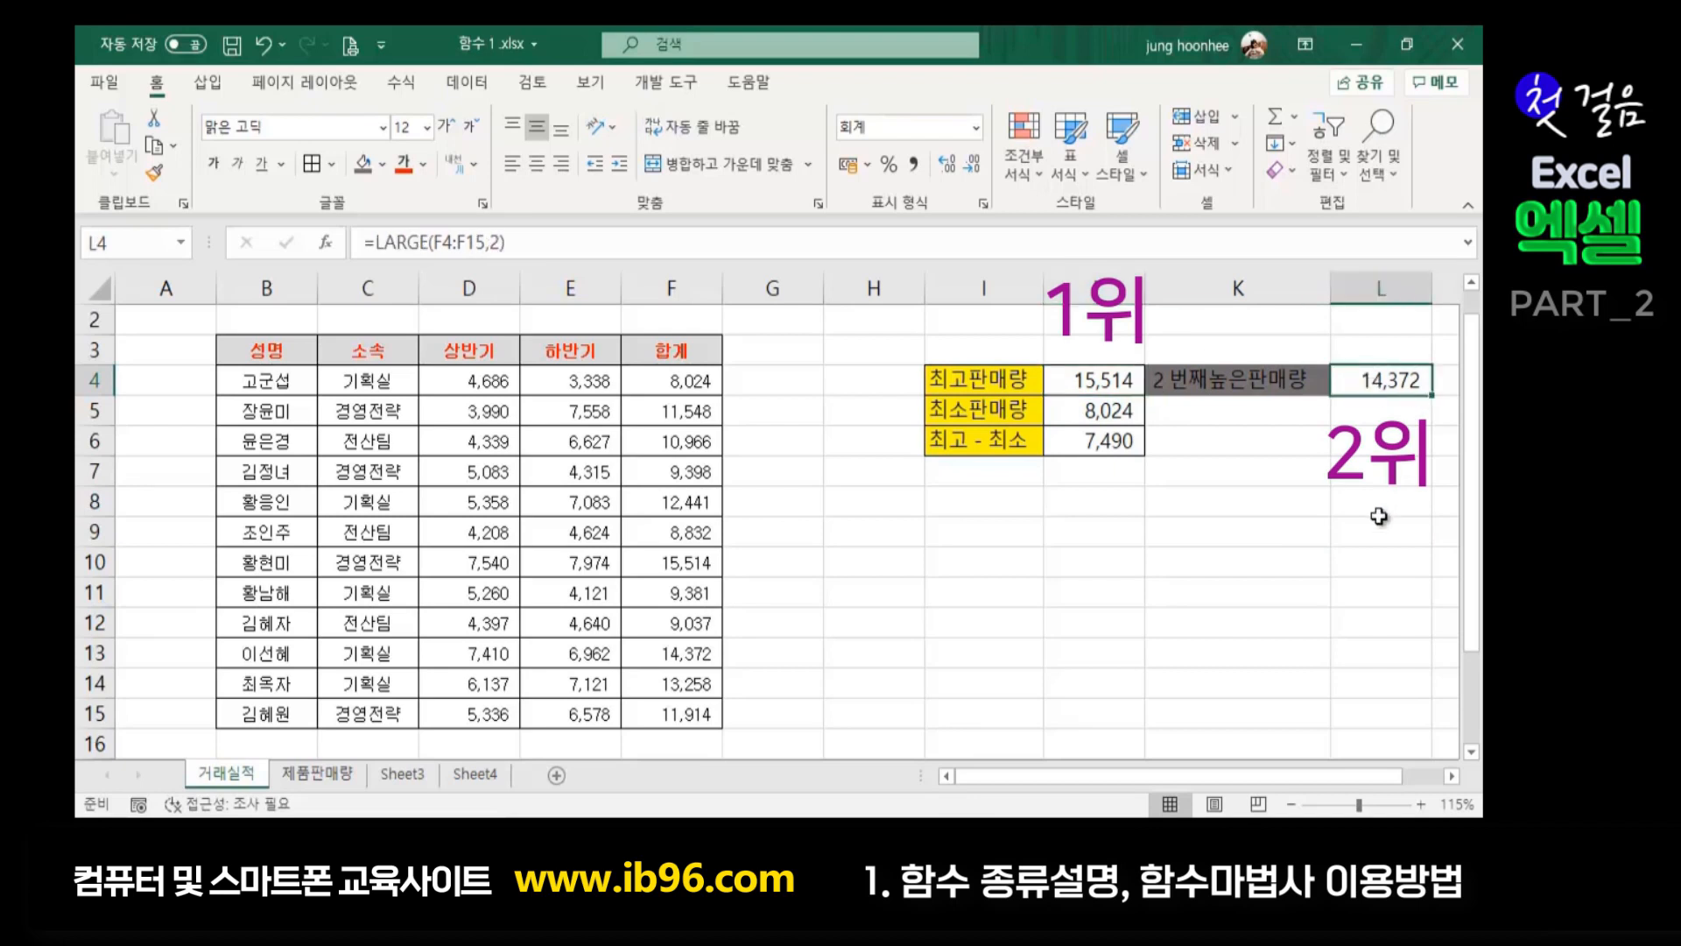
pyautogui.click(1083, 380)
pyautogui.click(1375, 380)
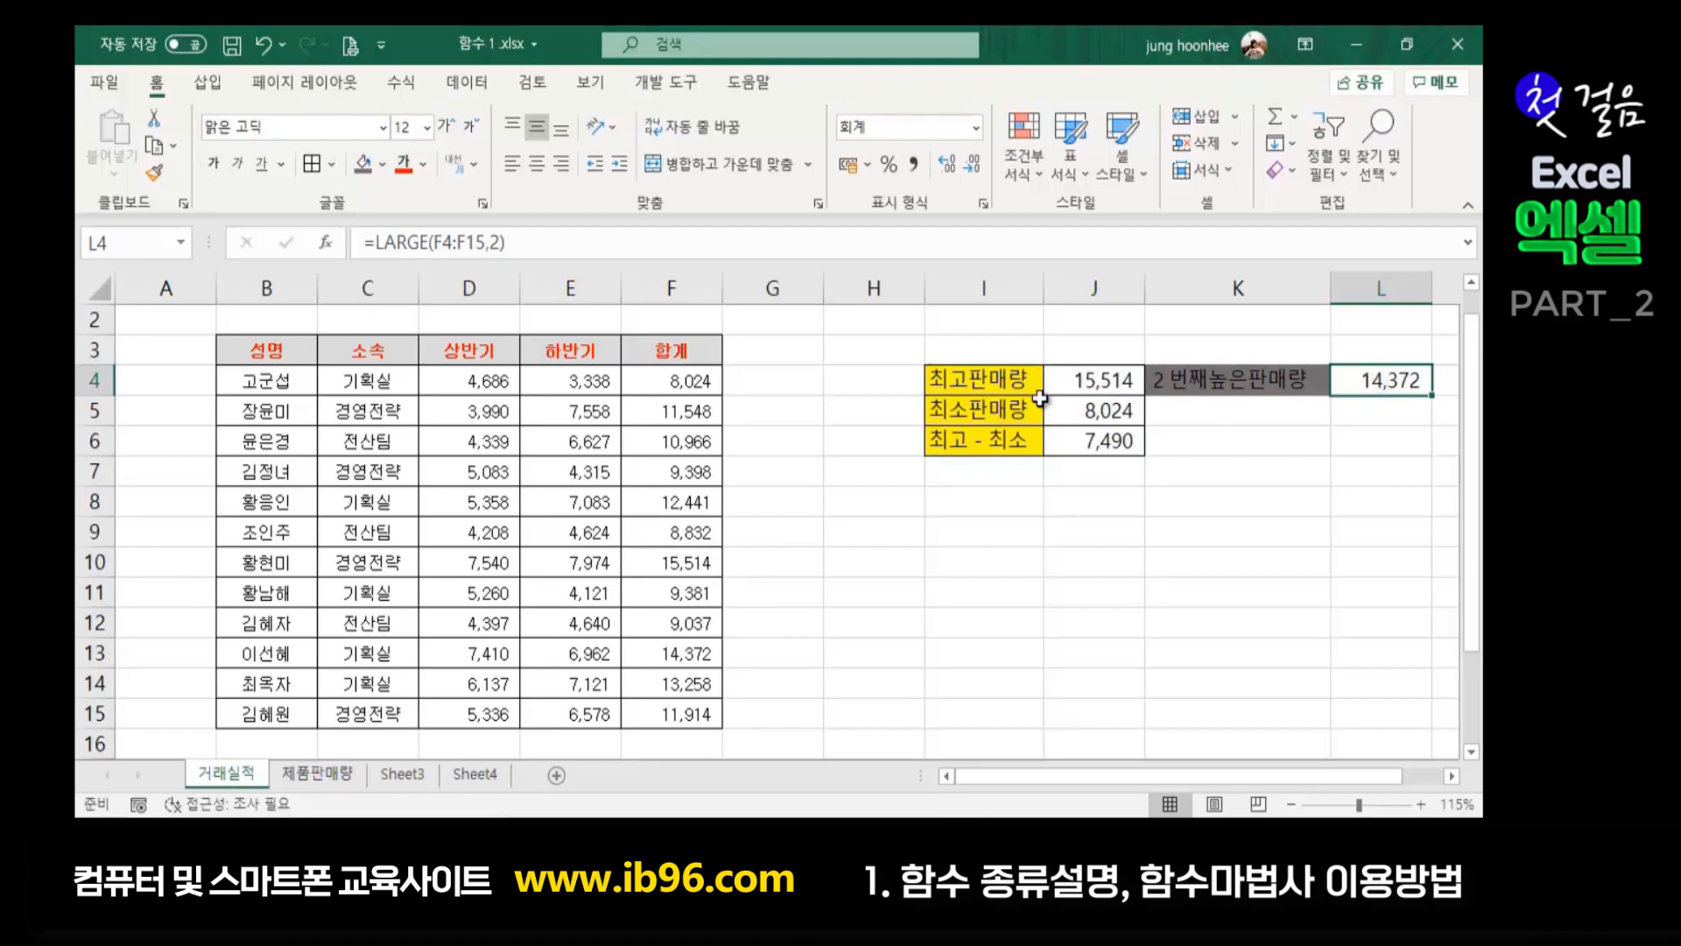
pyautogui.click(998, 378)
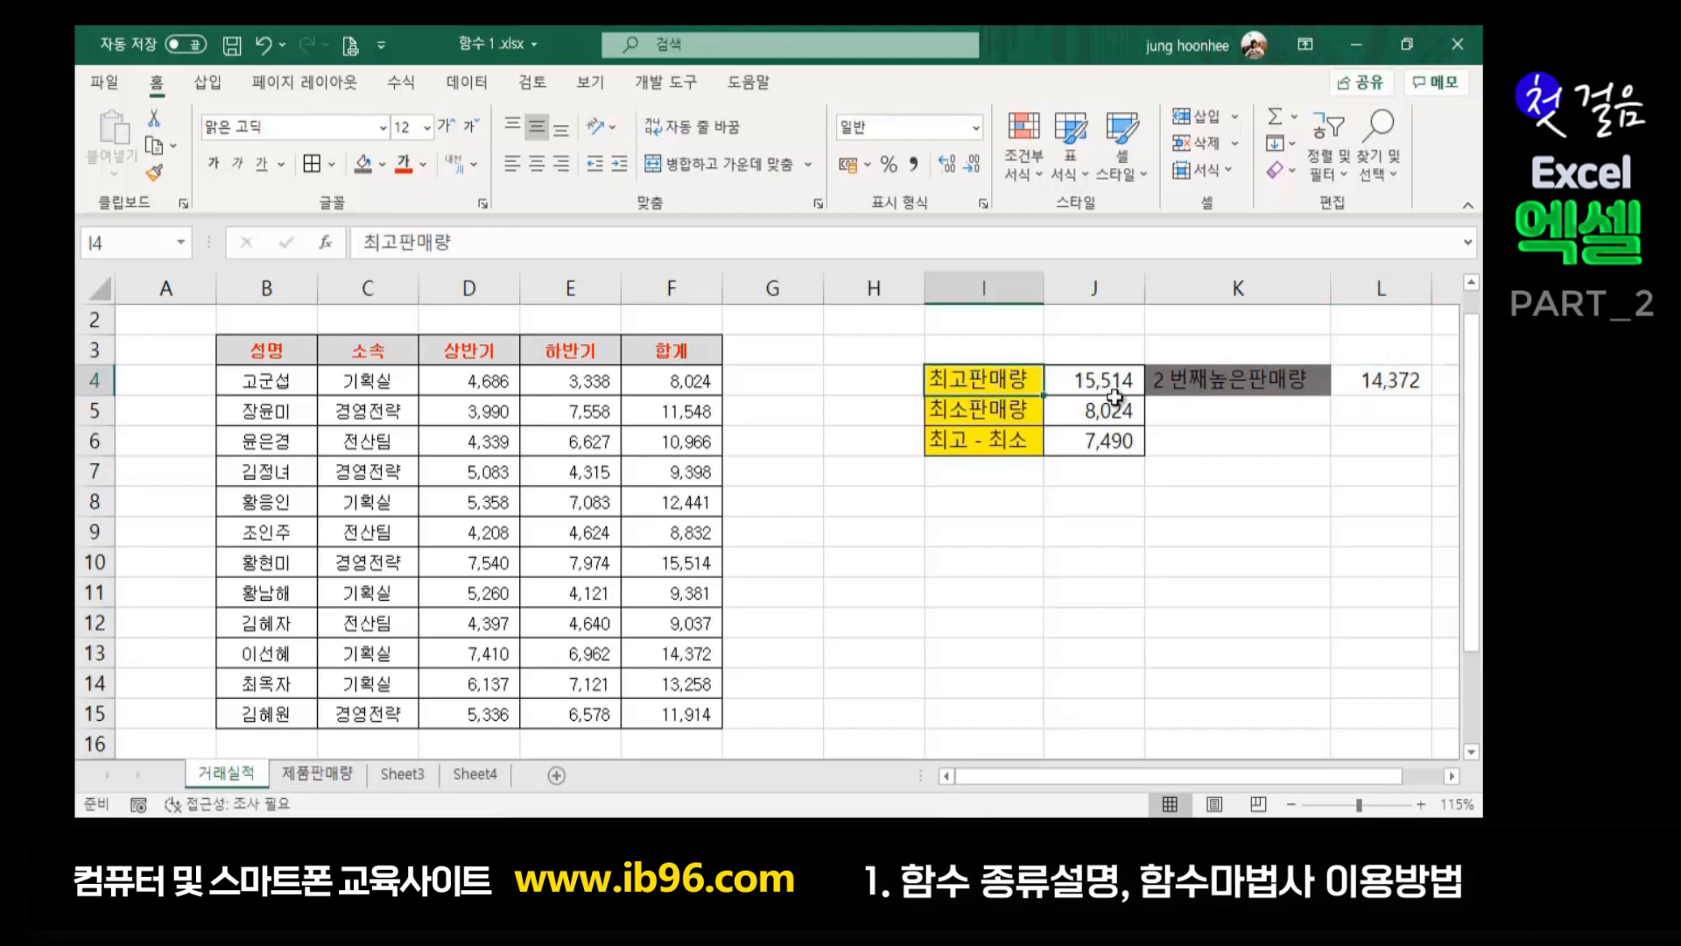
pyautogui.click(1120, 389)
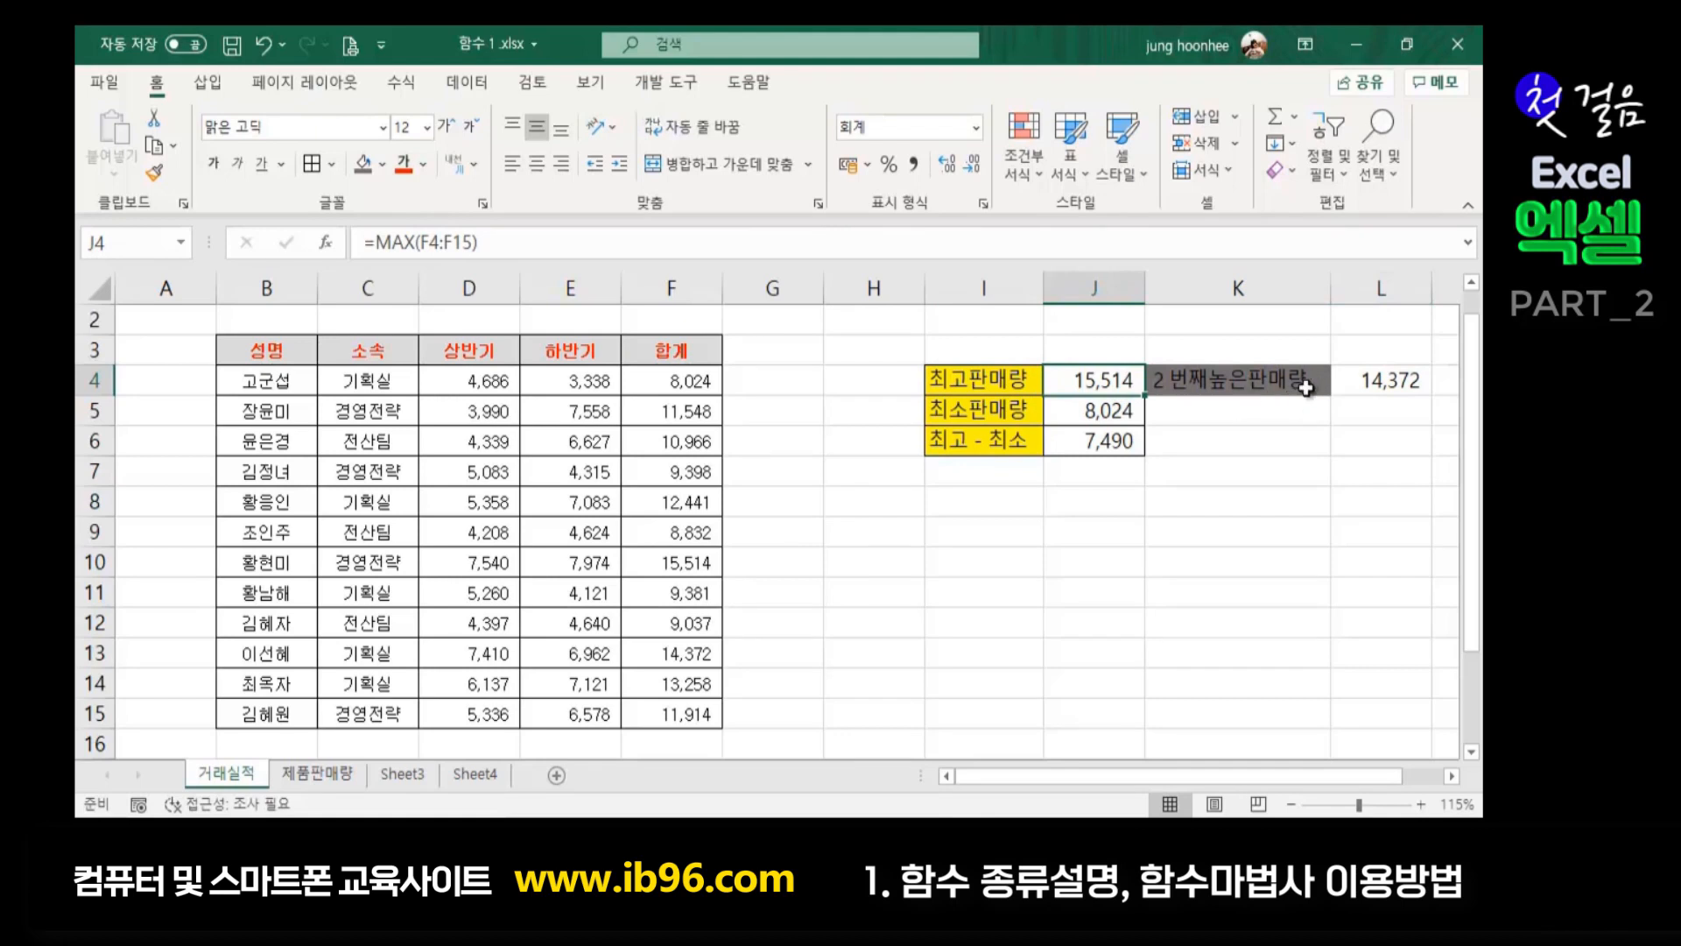
pyautogui.click(1398, 382)
pyautogui.click(1097, 375)
pyautogui.click(1423, 386)
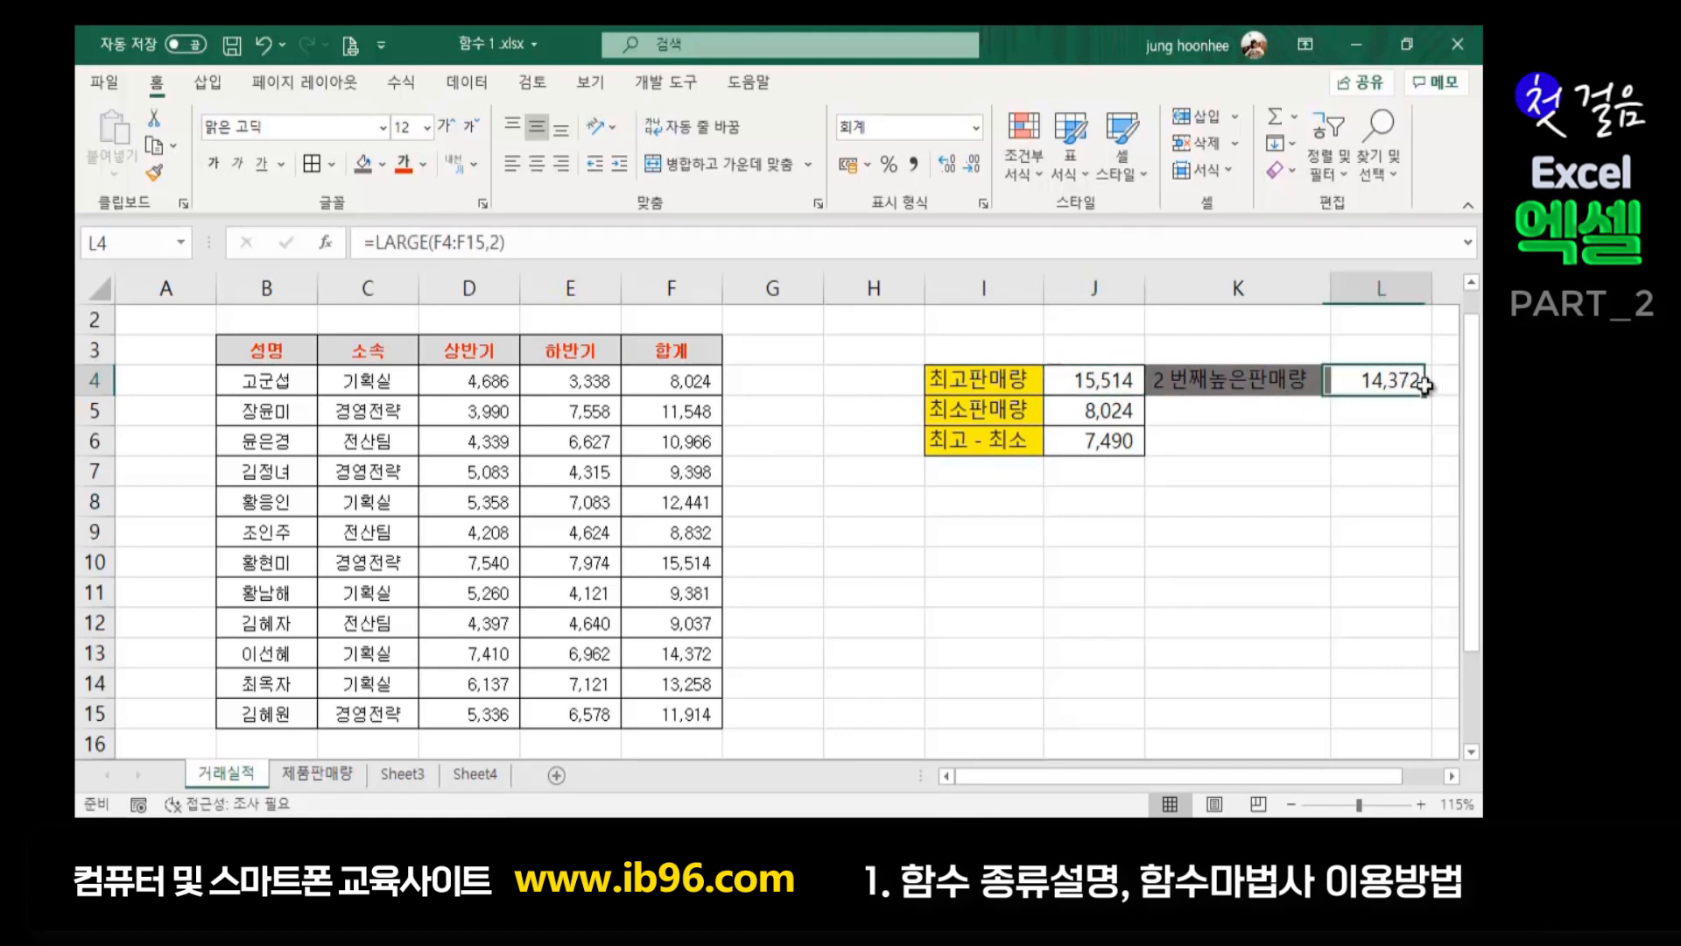
pyautogui.click(1057, 379)
pyautogui.click(1366, 379)
pyautogui.click(1122, 382)
pyautogui.click(1396, 382)
# Enter the label 2 번째 낮은 판매량 in cell K5, beside the lowest total
pyautogui.click(1182, 409)
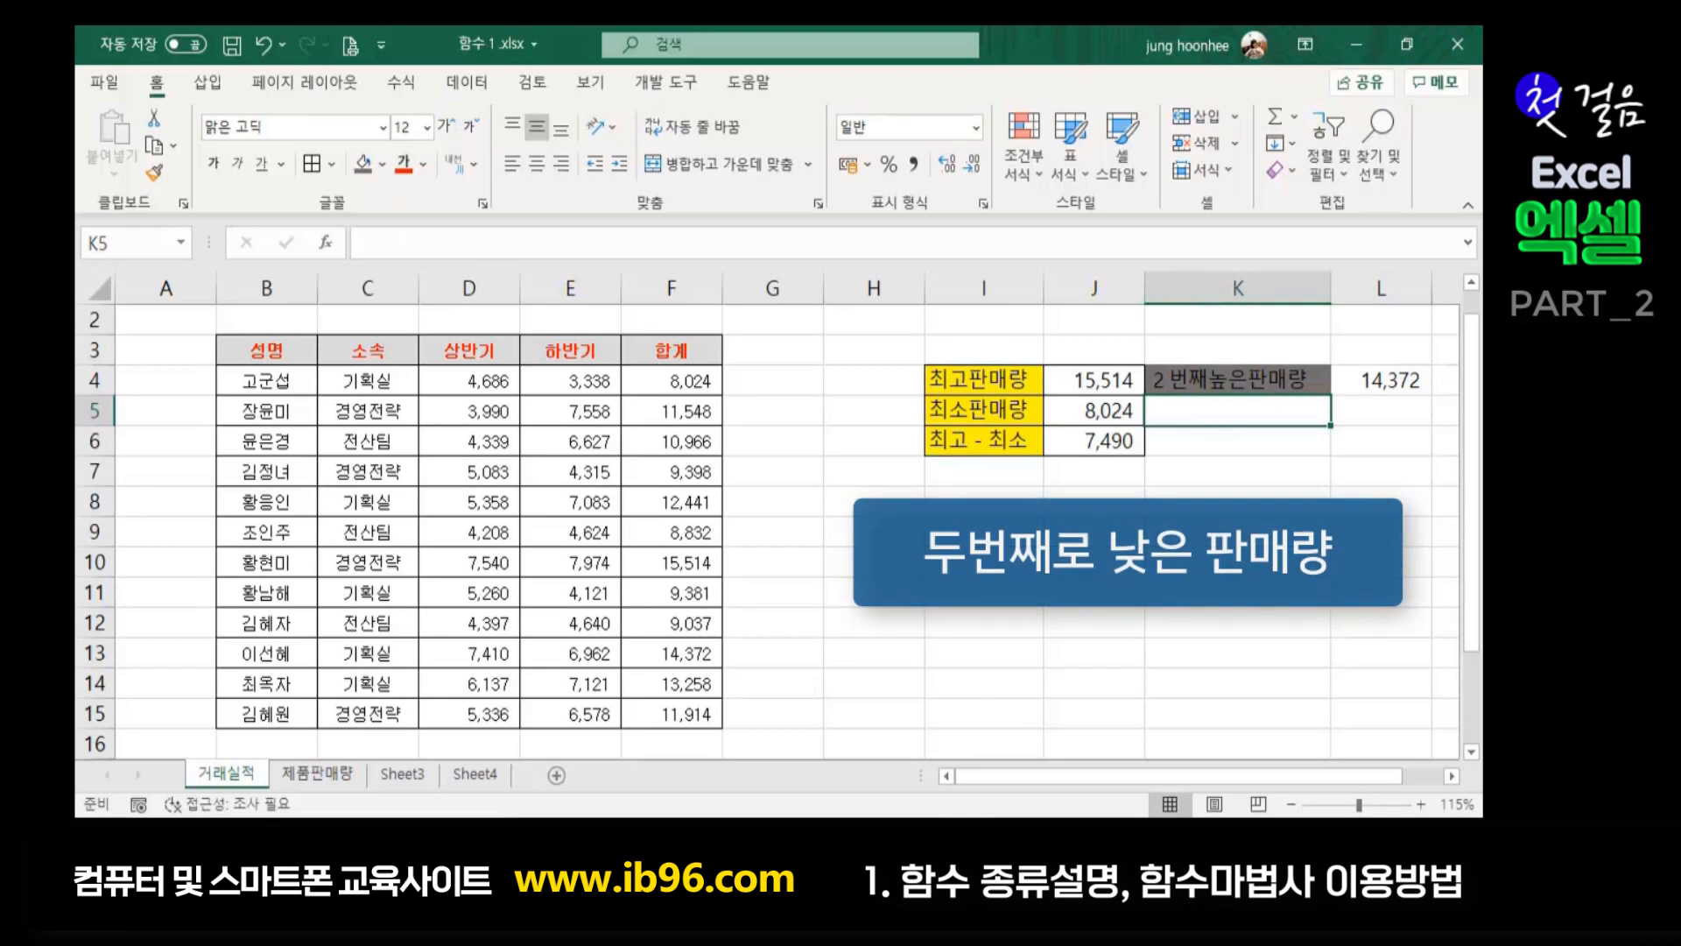
pyautogui.write('2 ')
pyautogui.write('qj')
pyautogui.press('BackSpace')
pyautogui.press('BackSpace')
pyautogui.write('번째')
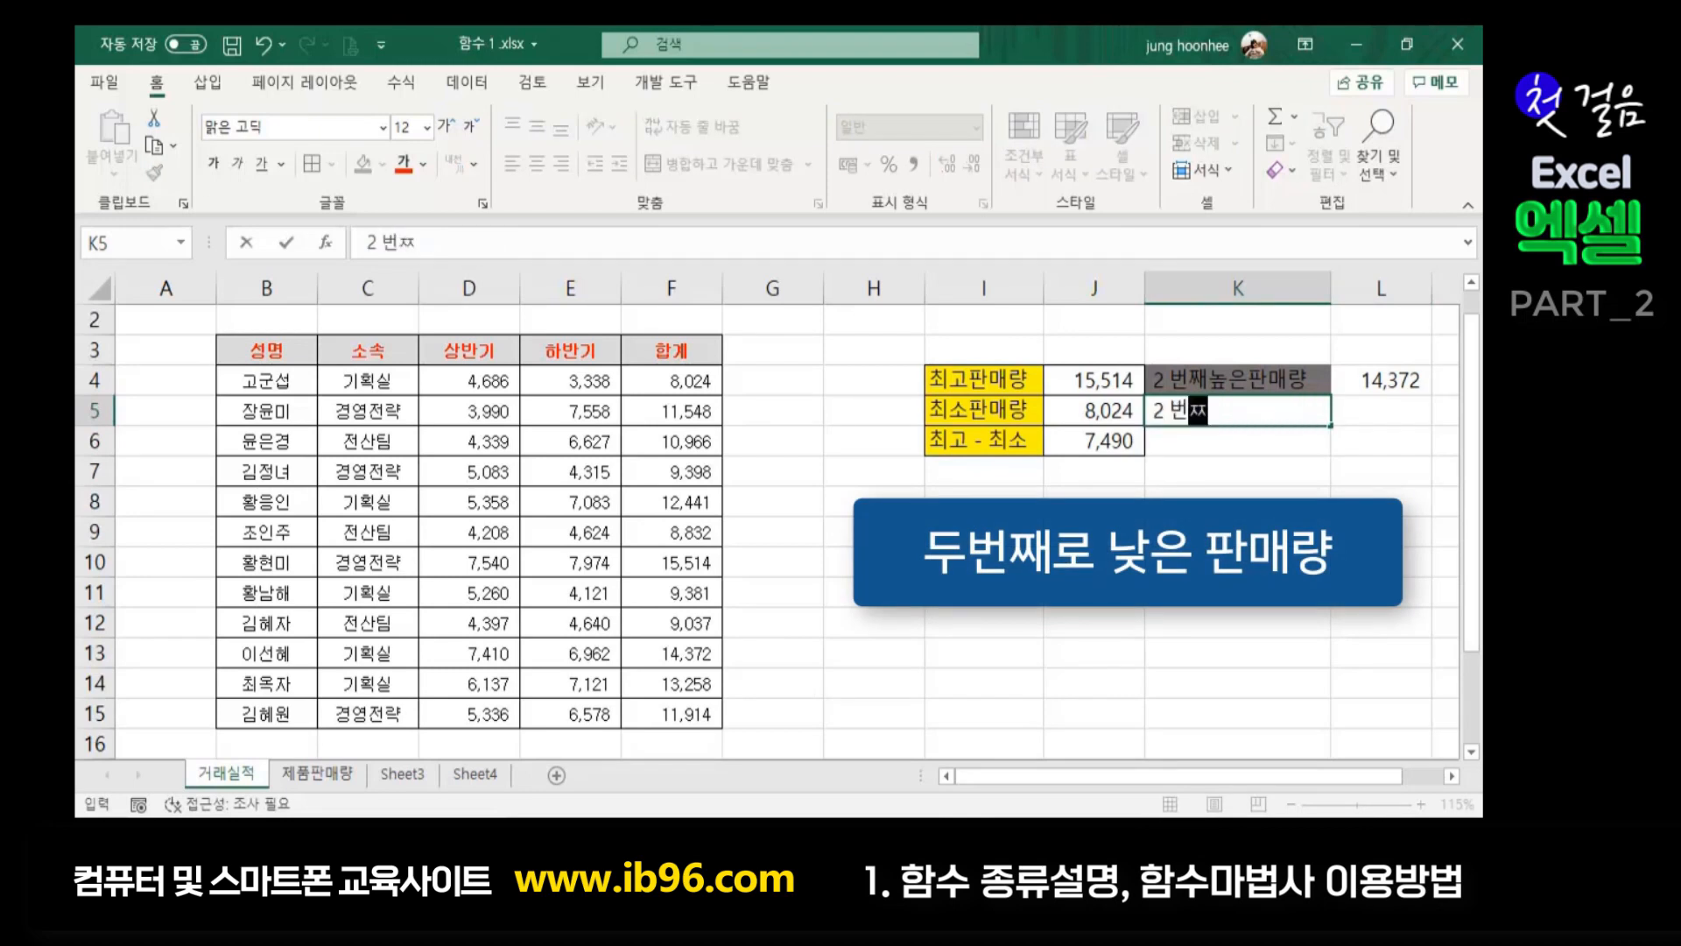
pyautogui.write(' 낮은')
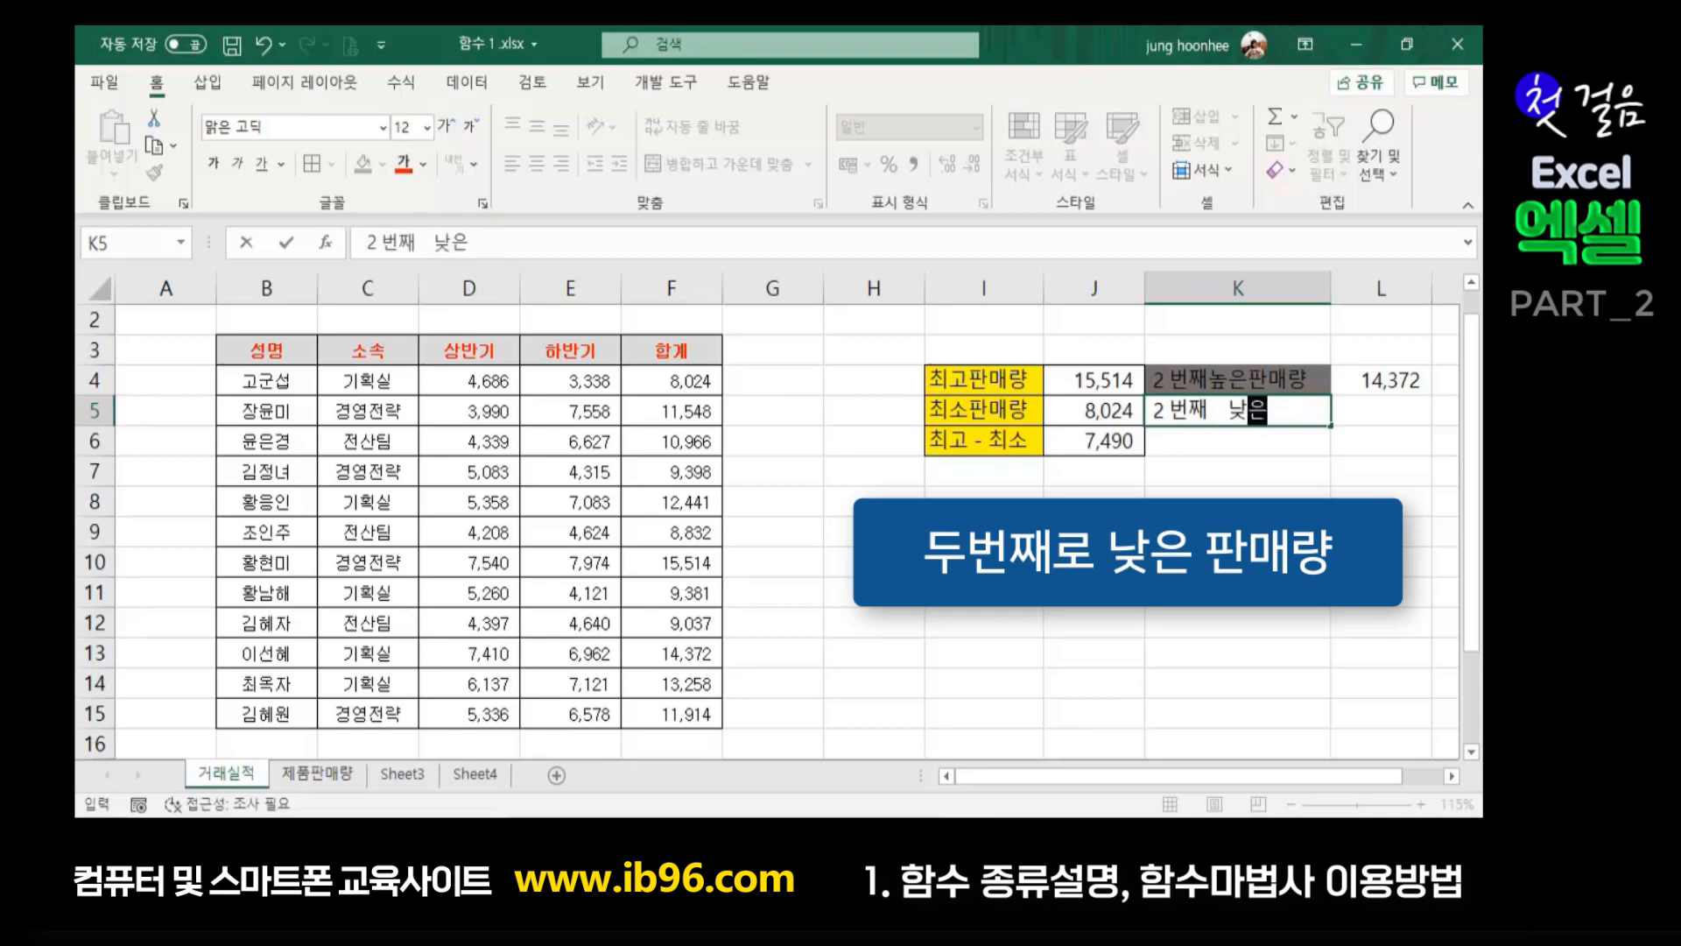
pyautogui.write(' 파ㄴㅁ')
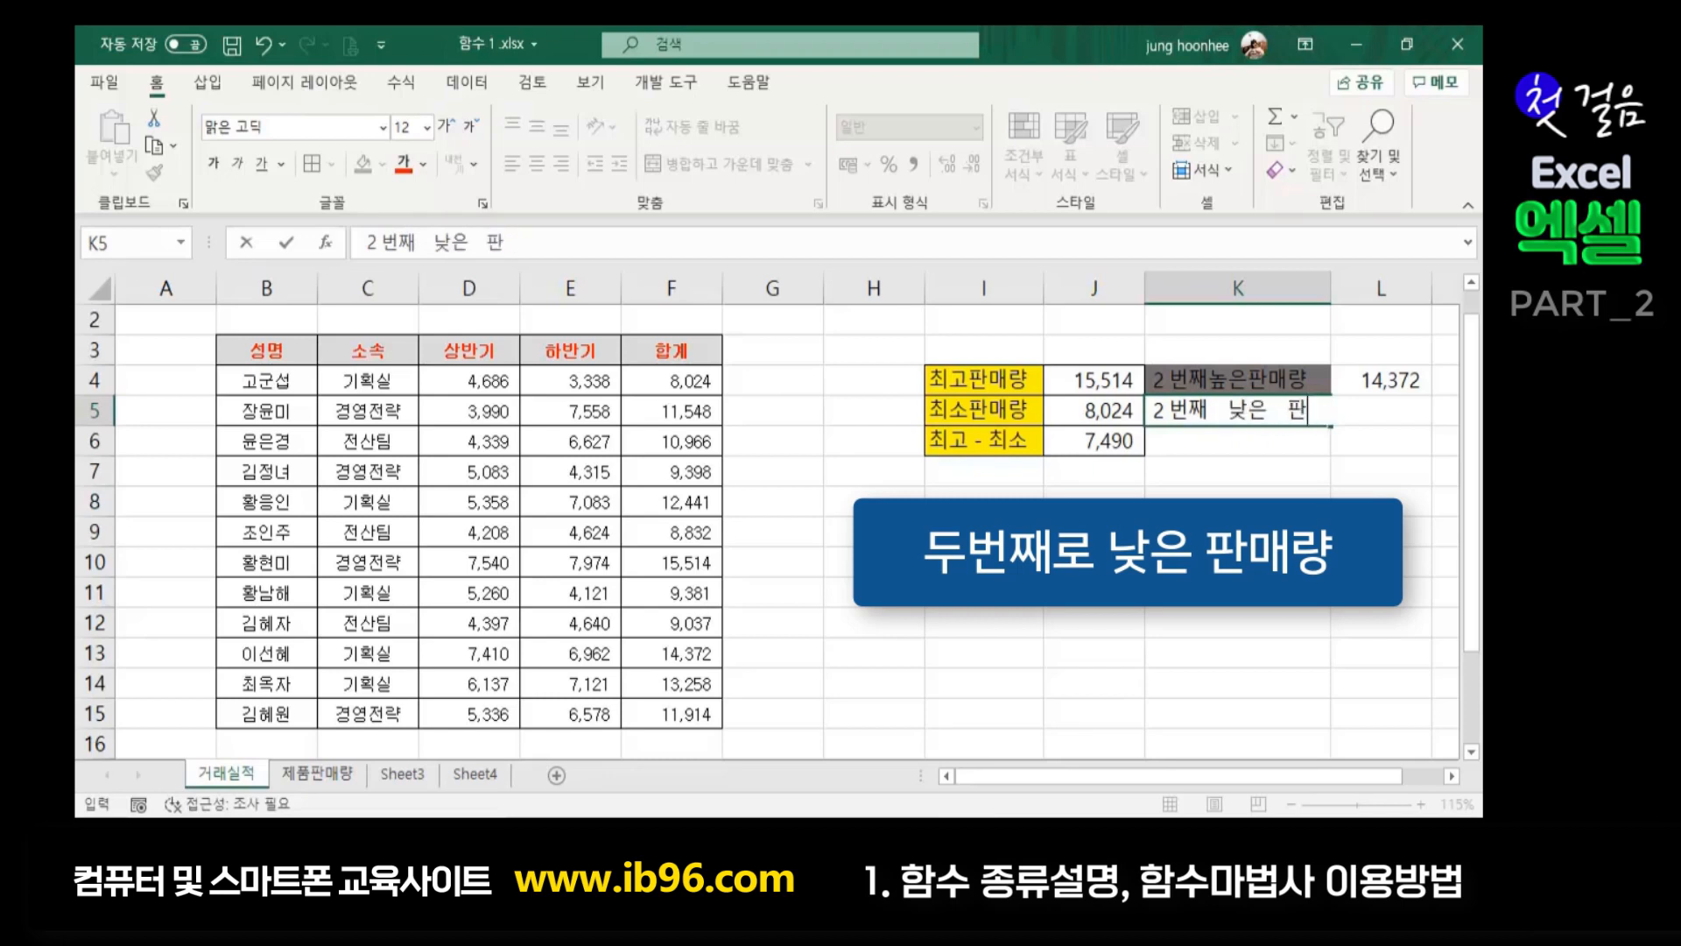
pyautogui.write('ㅐ량')
pyautogui.press('Return')
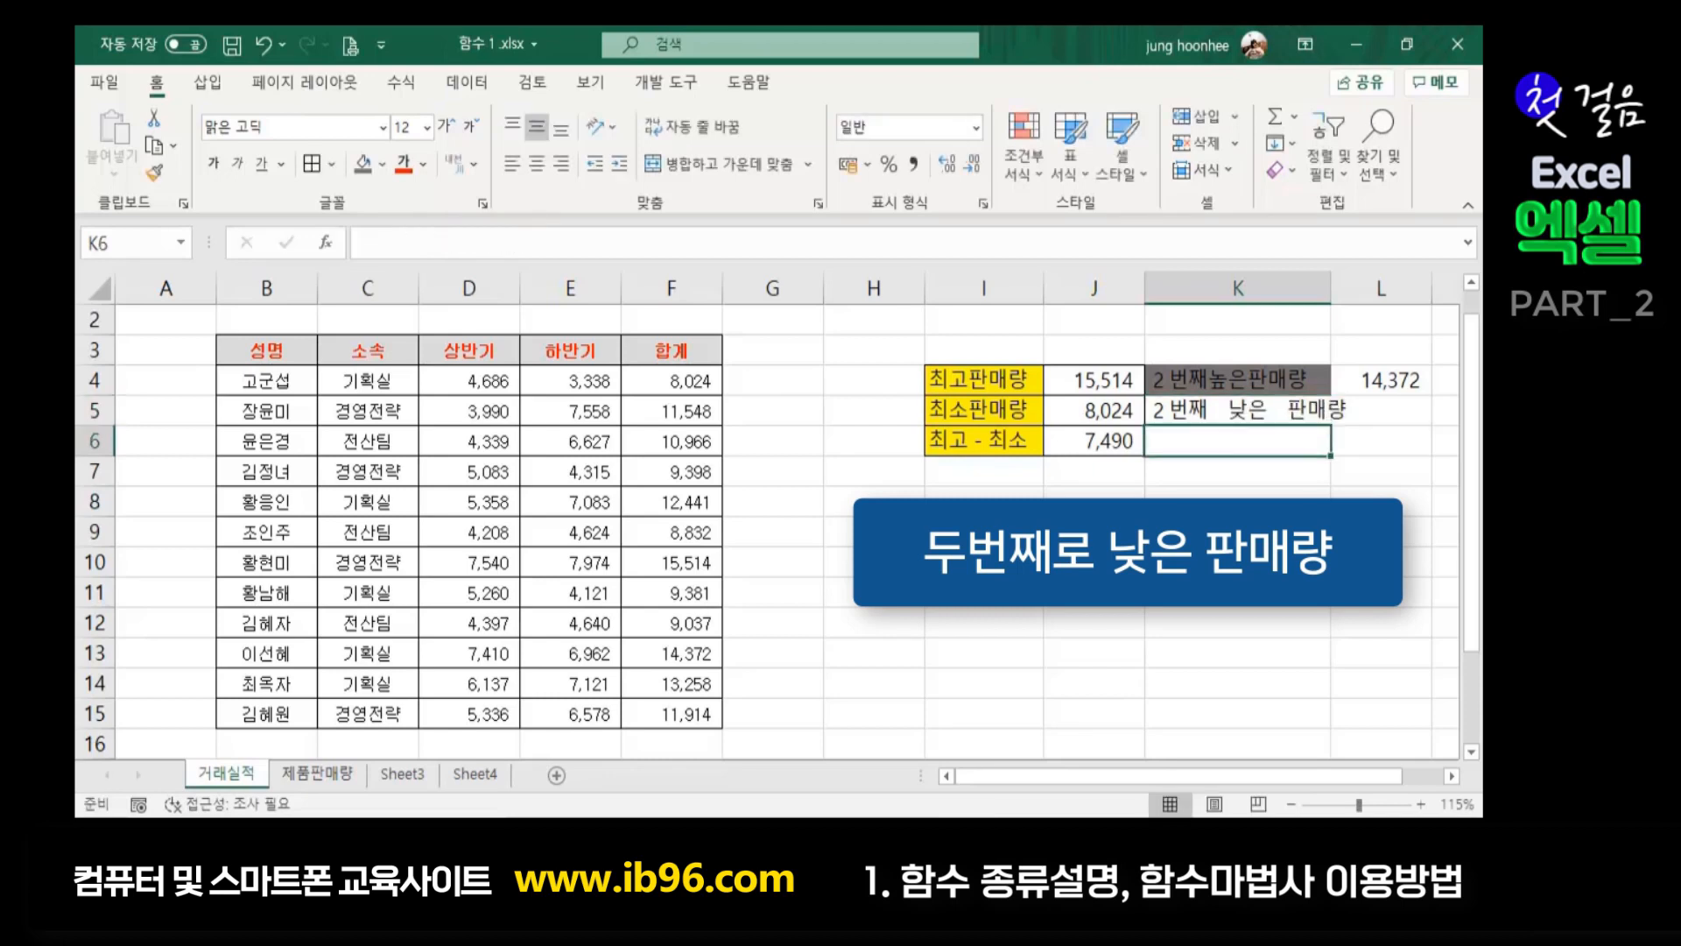
# Widen column K to fit the longer label in cell K5
pyautogui.moveTo(1331, 287); pyautogui.dragTo(1375, 287)
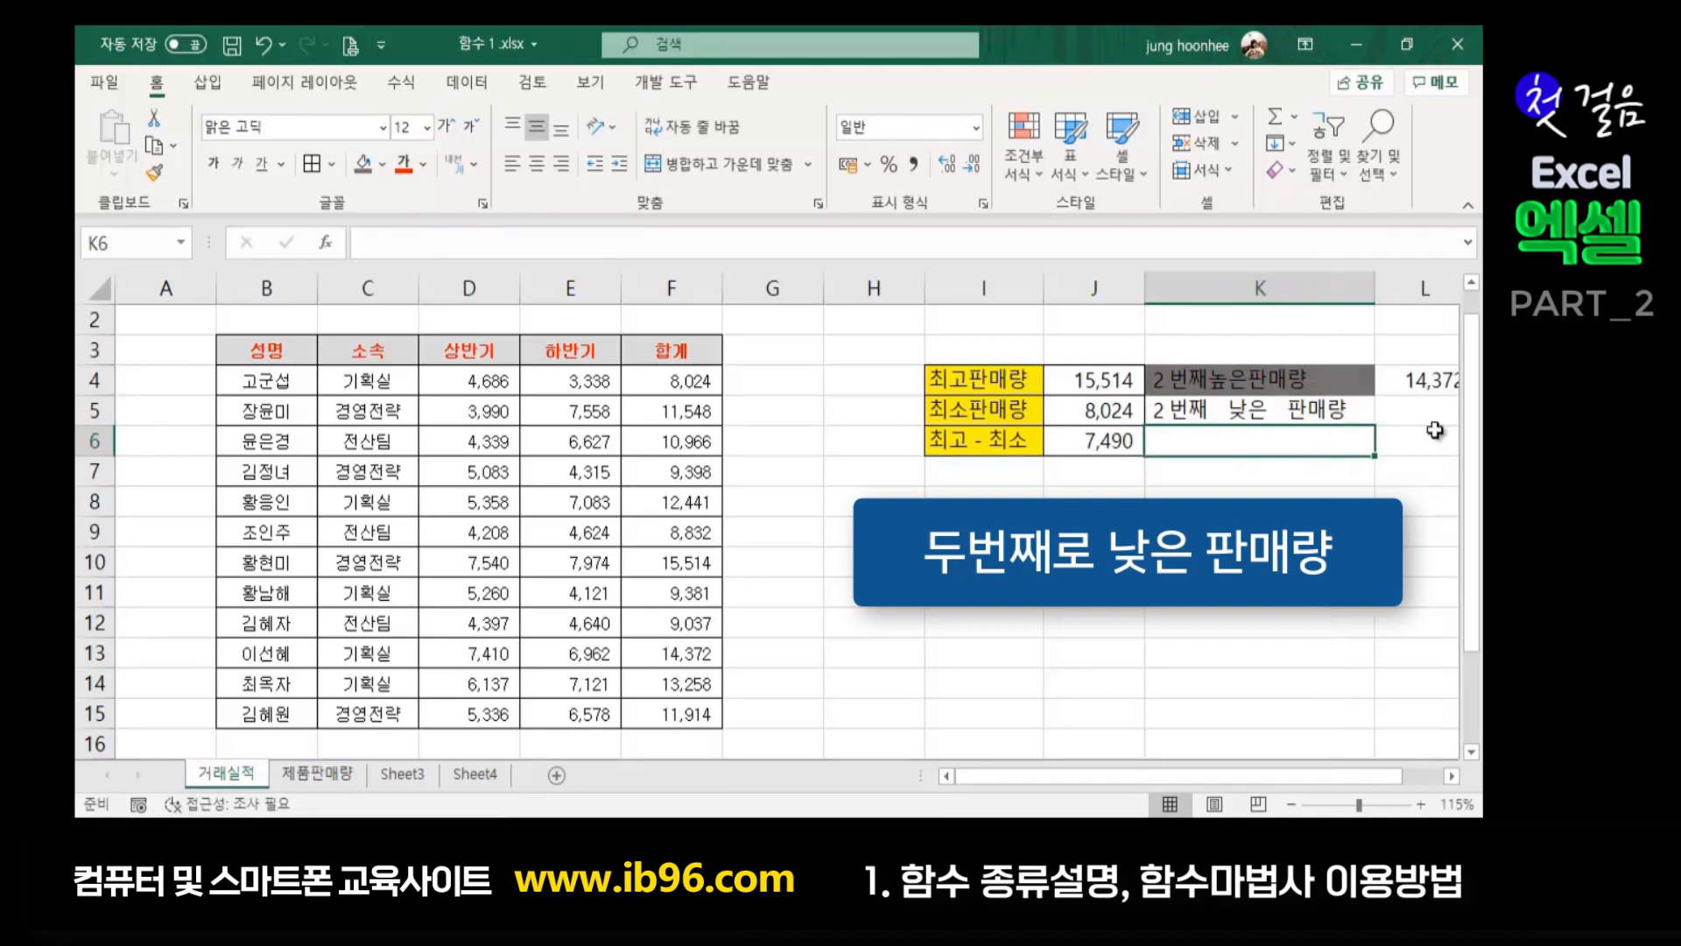
pyautogui.click(1233, 419)
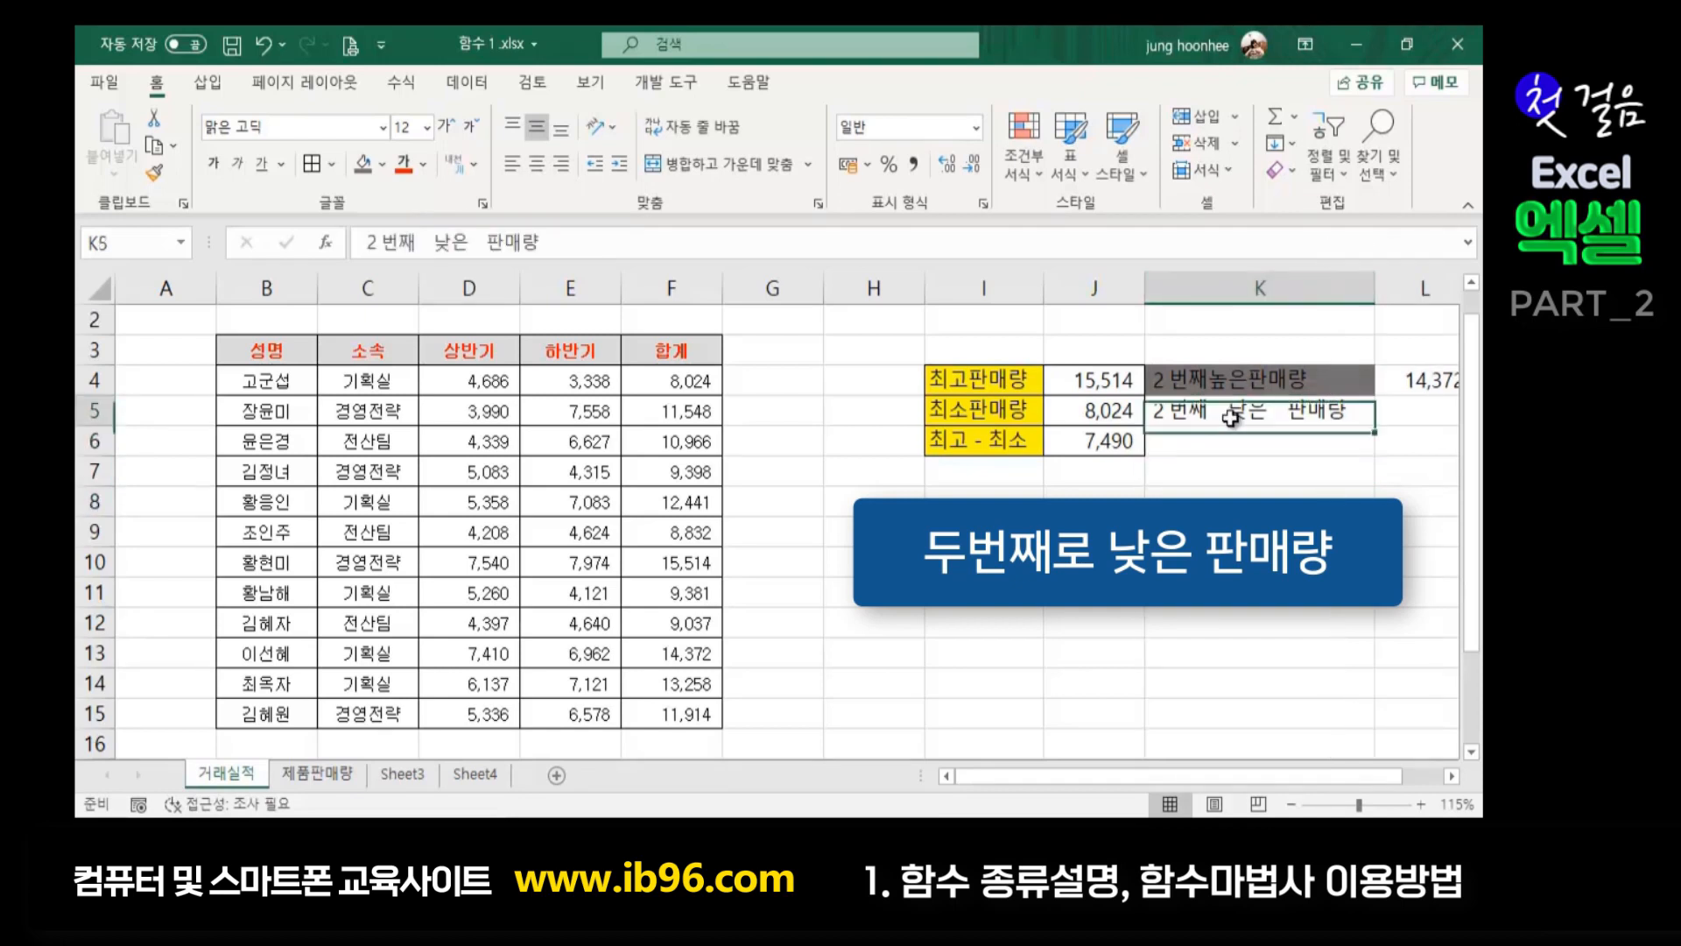
pyautogui.click(1093, 418)
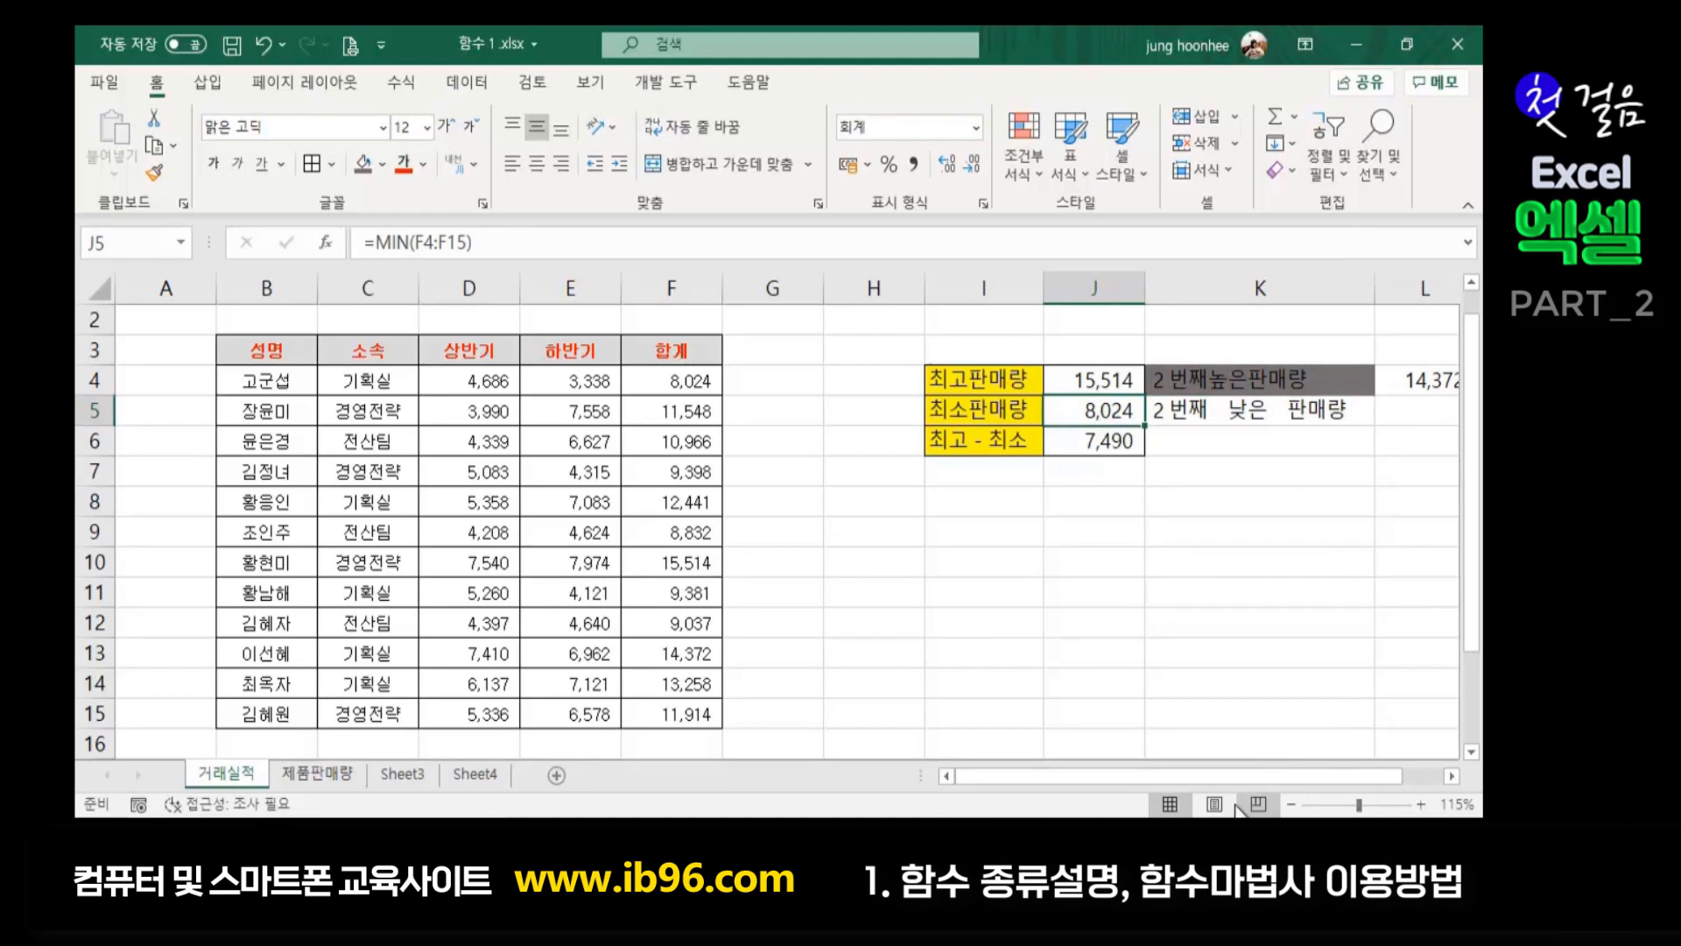
pyautogui.moveTo(1303, 775); pyautogui.dragTo(1443, 781)
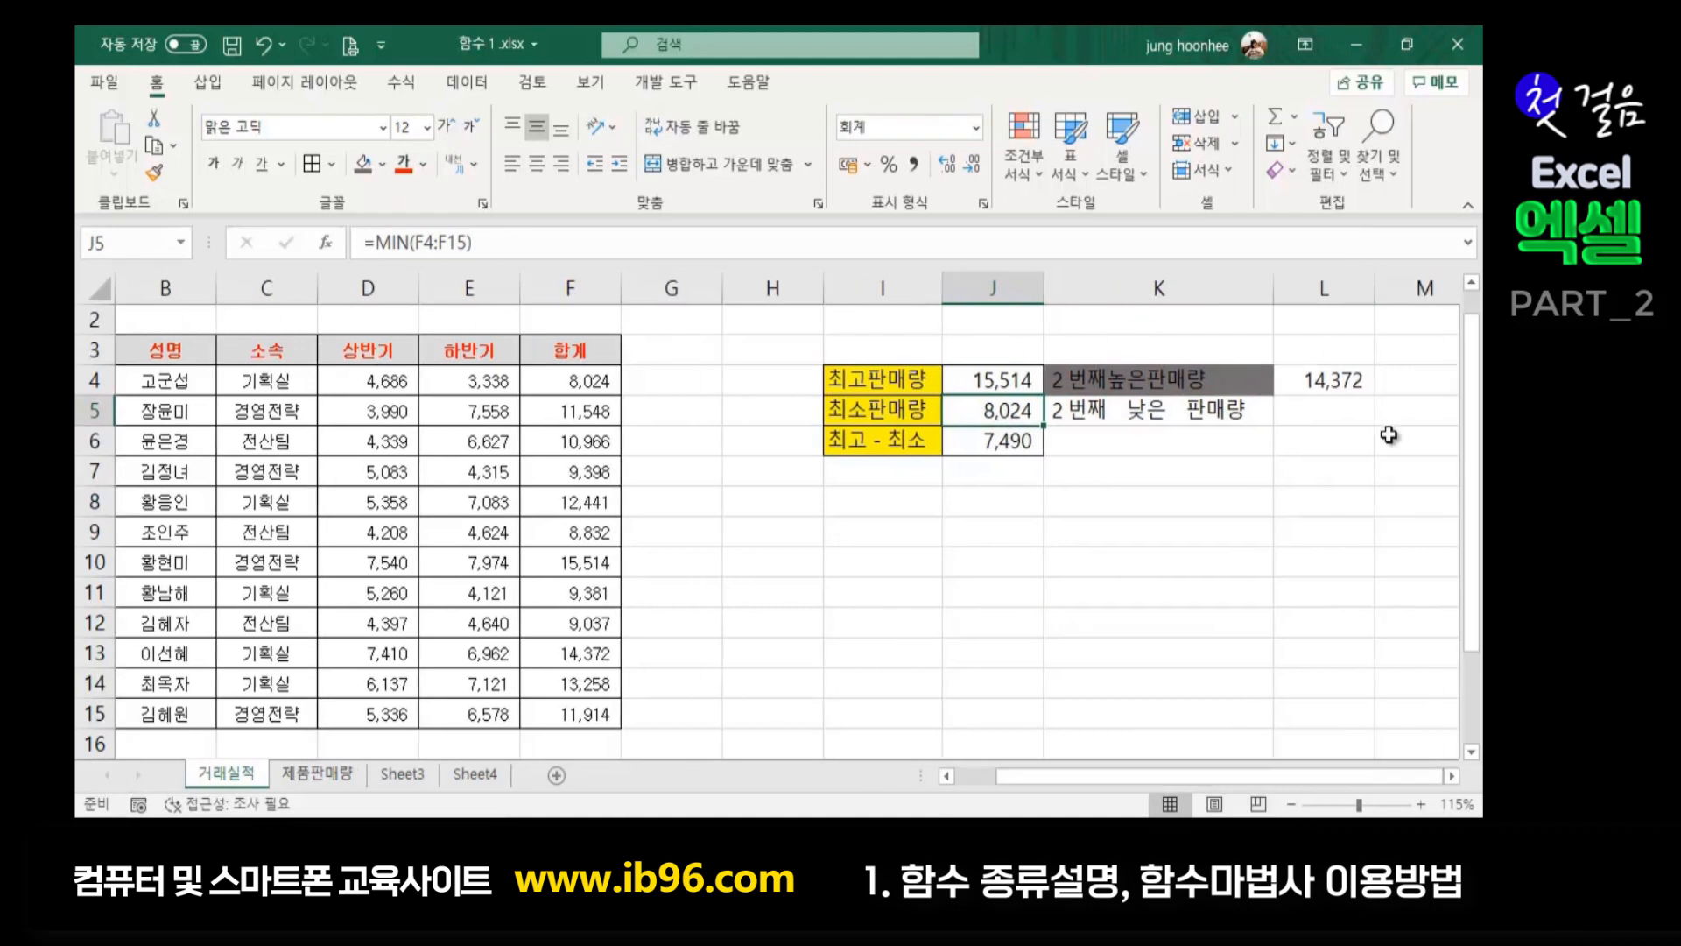
# Choose the SMALL function for cell L5 from the function wizard's list of all functions
pyautogui.click(1324, 422)
pyautogui.click(1203, 416)
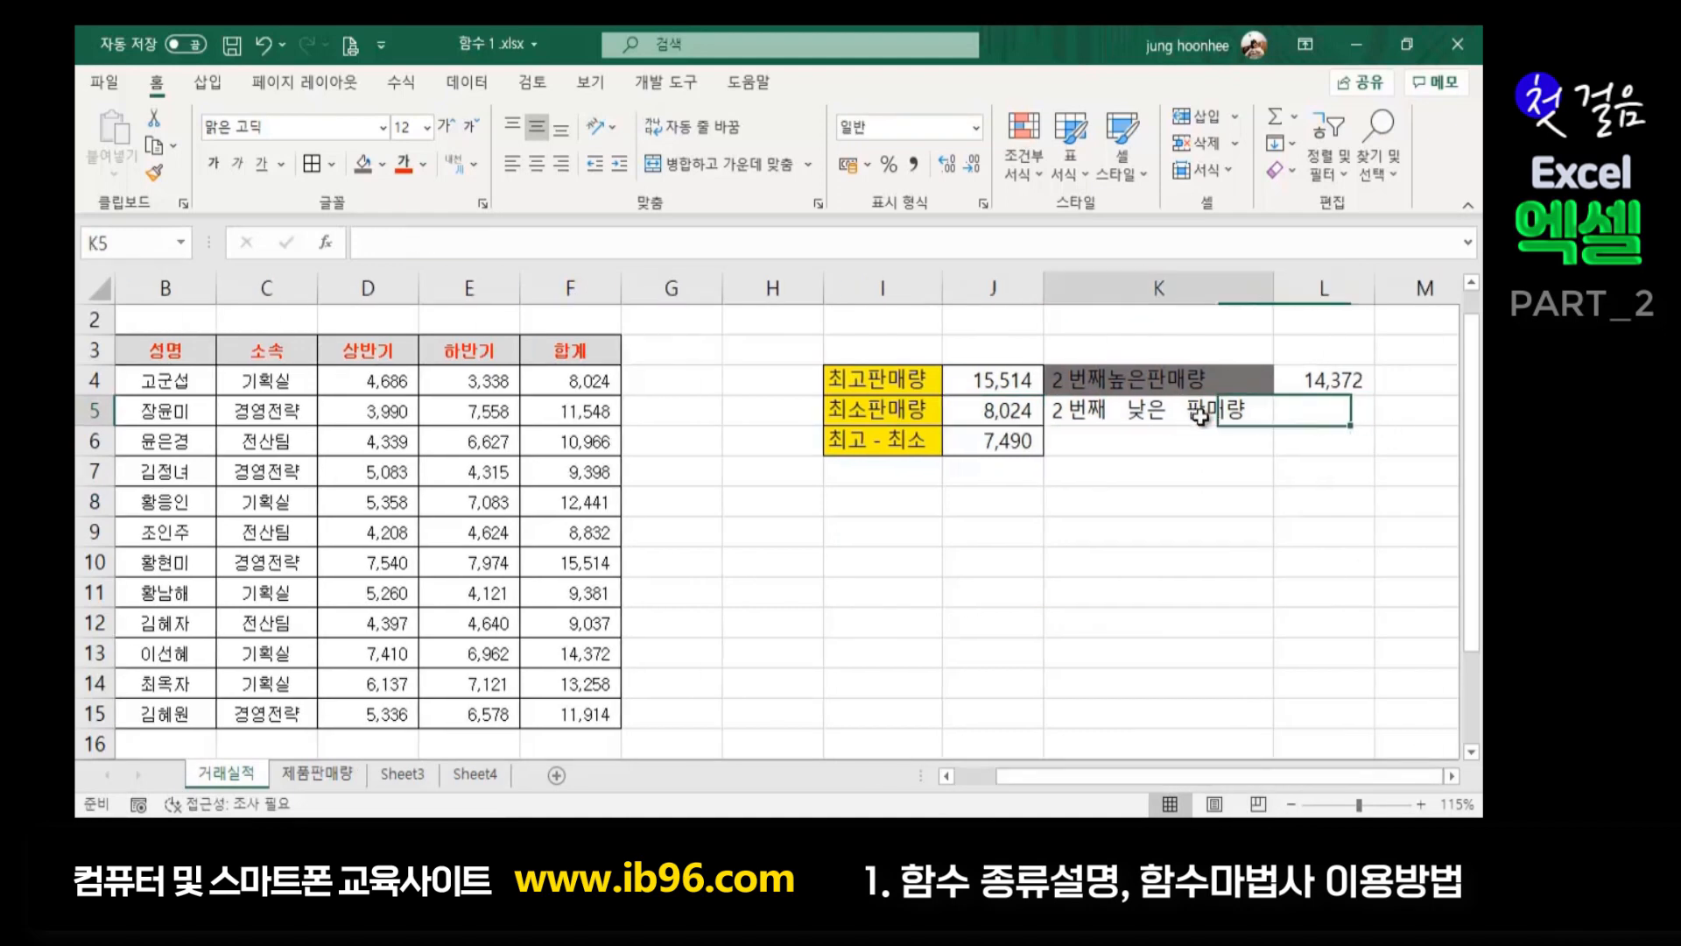
pyautogui.click(1319, 423)
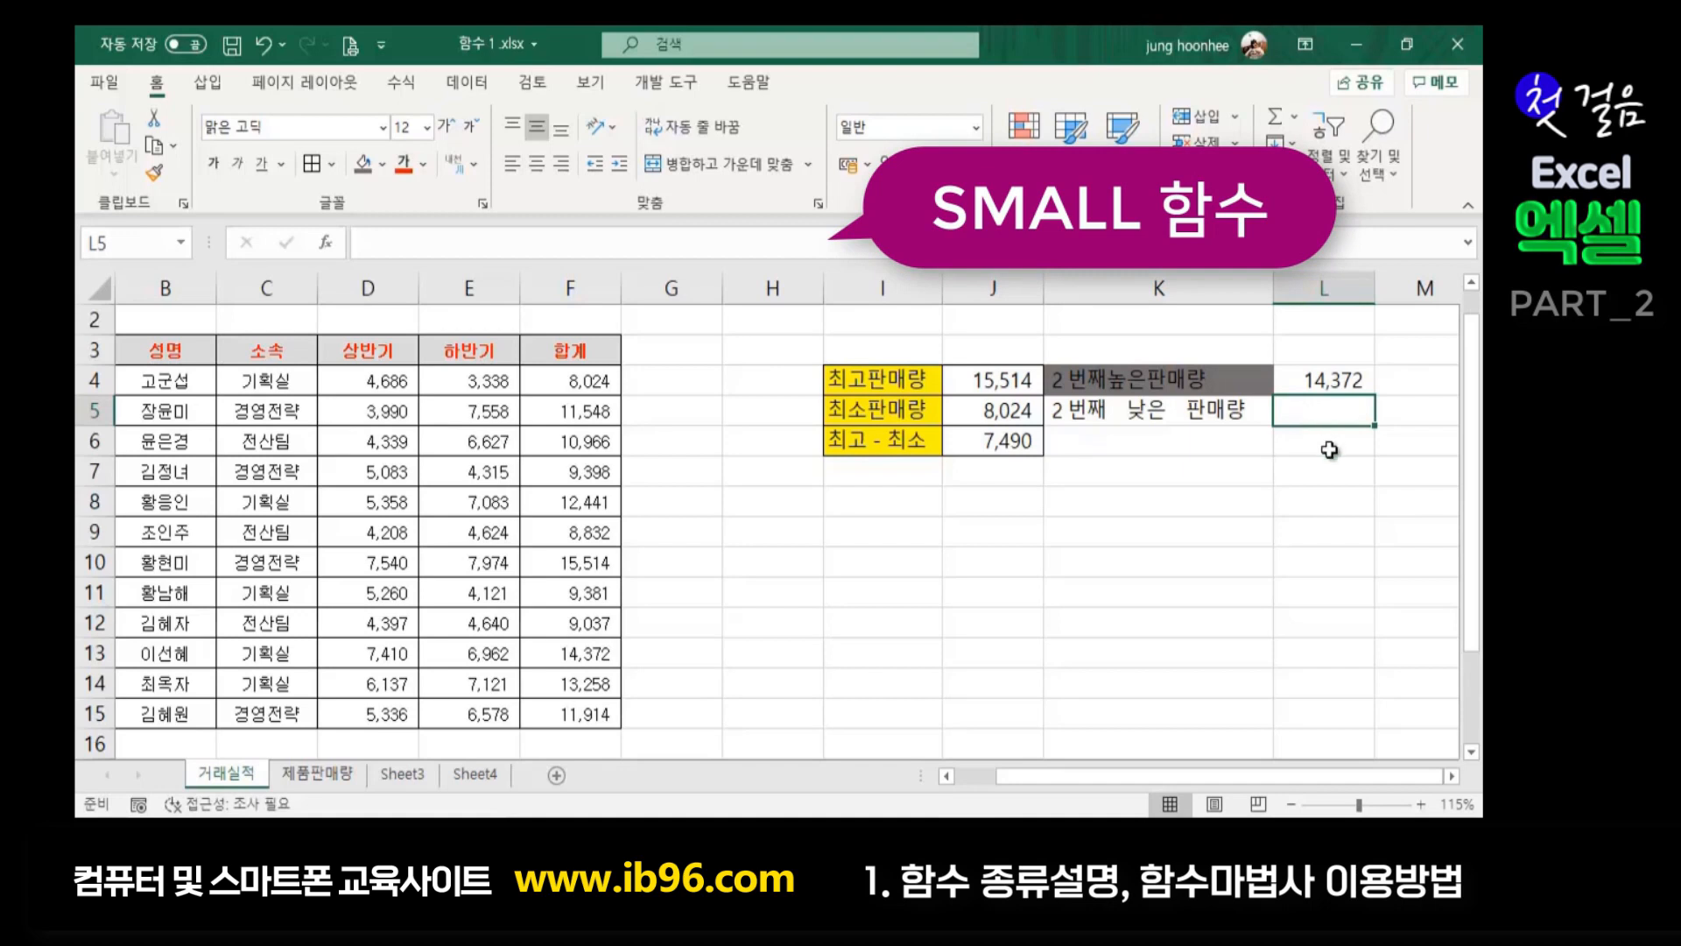
pyautogui.hotkey('shift', 'F3')
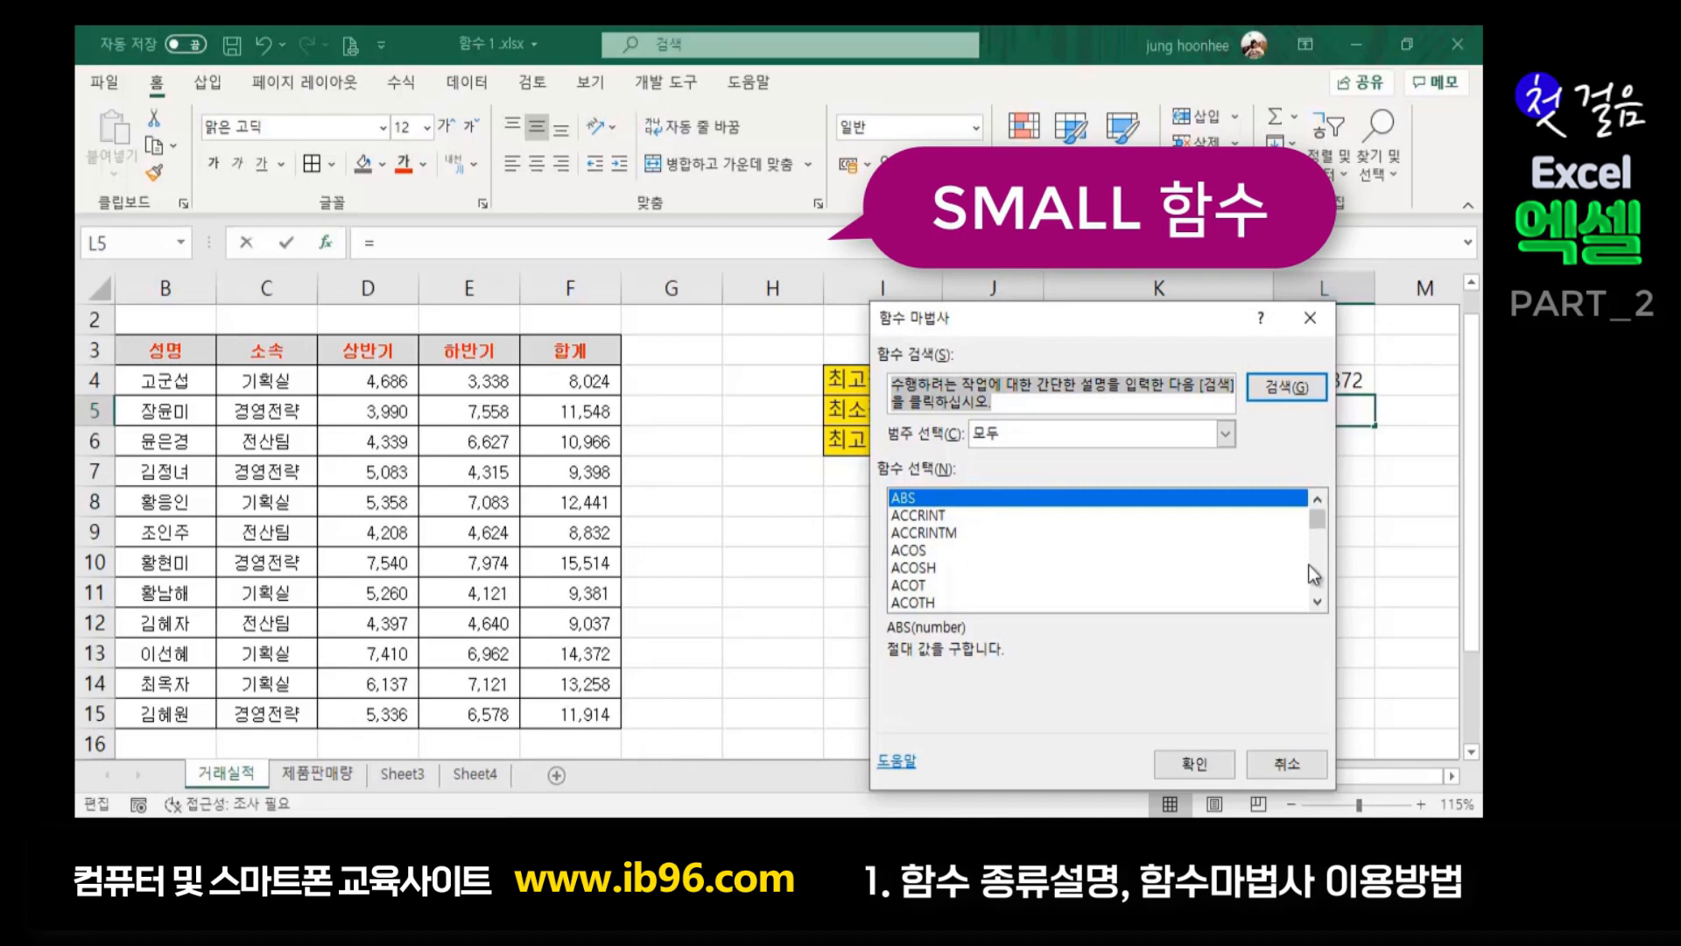
pyautogui.moveTo(1315, 520); pyautogui.dragTo(1316, 573)
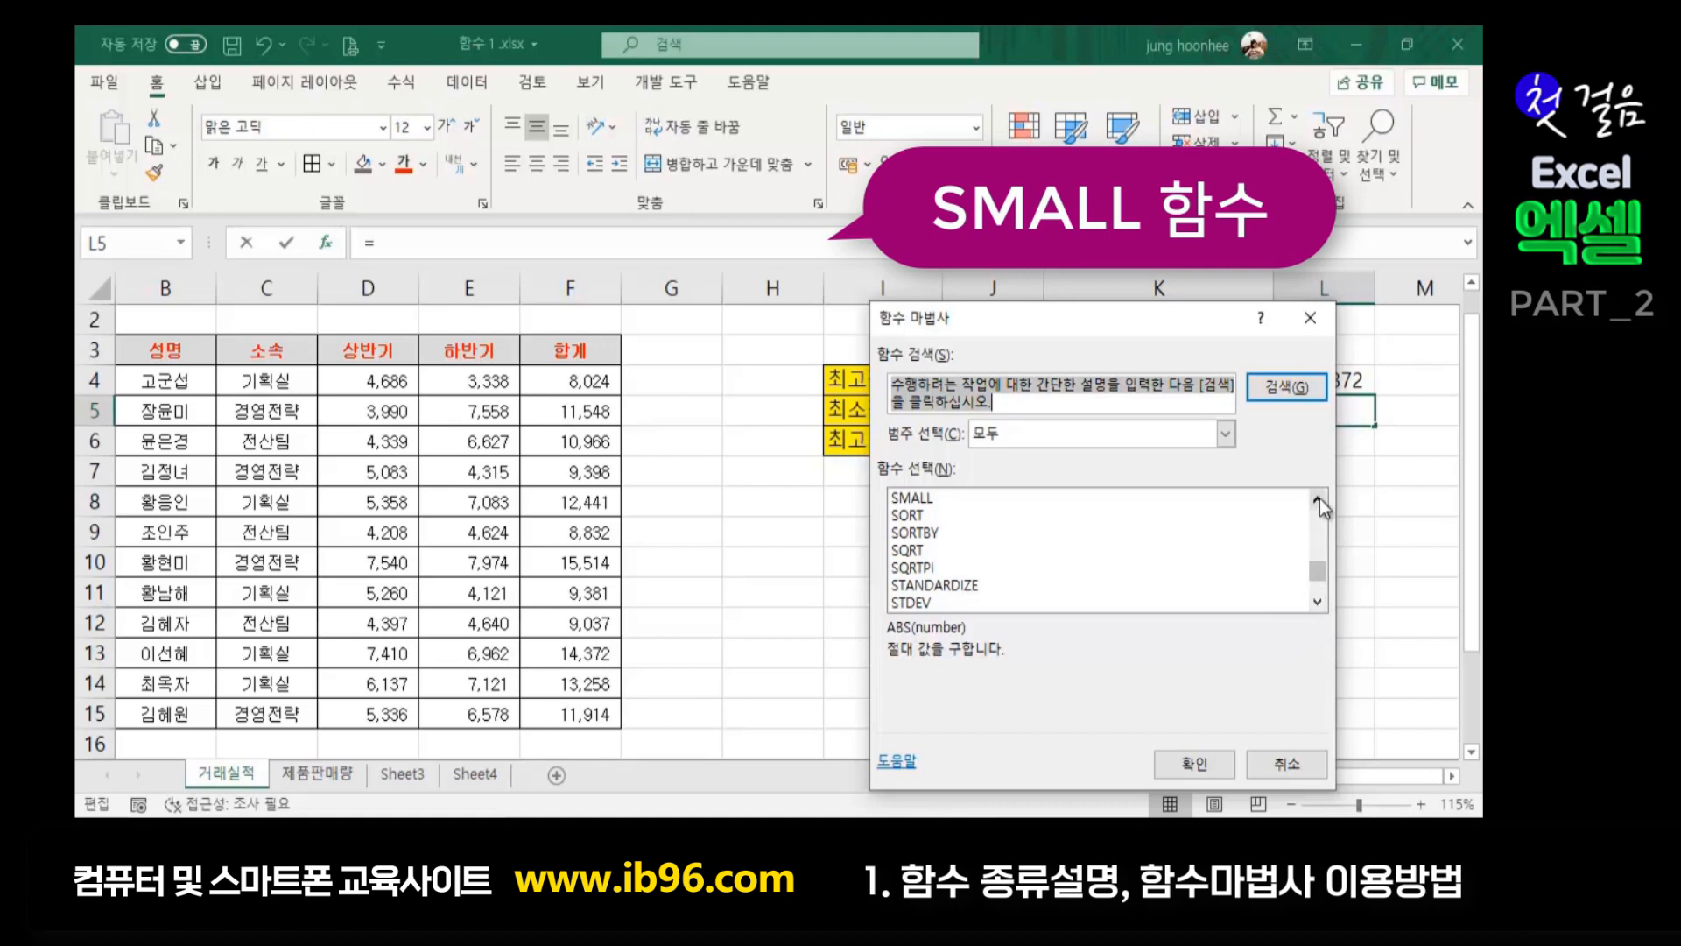
pyautogui.click(907, 498)
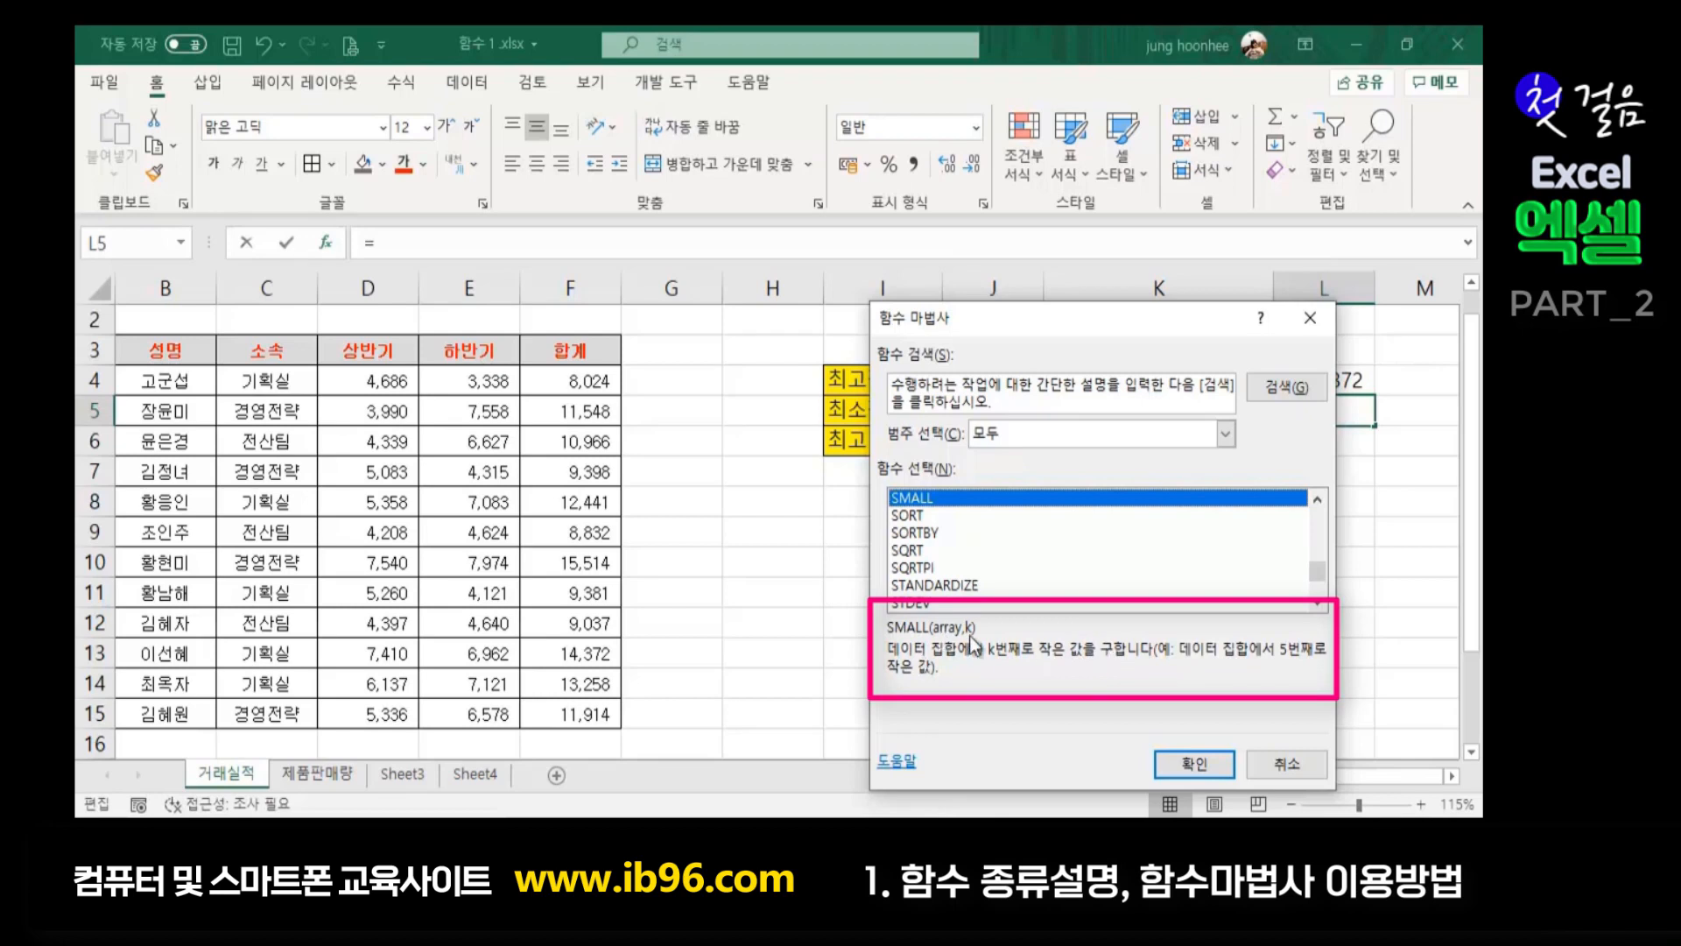
pyautogui.click(1178, 771)
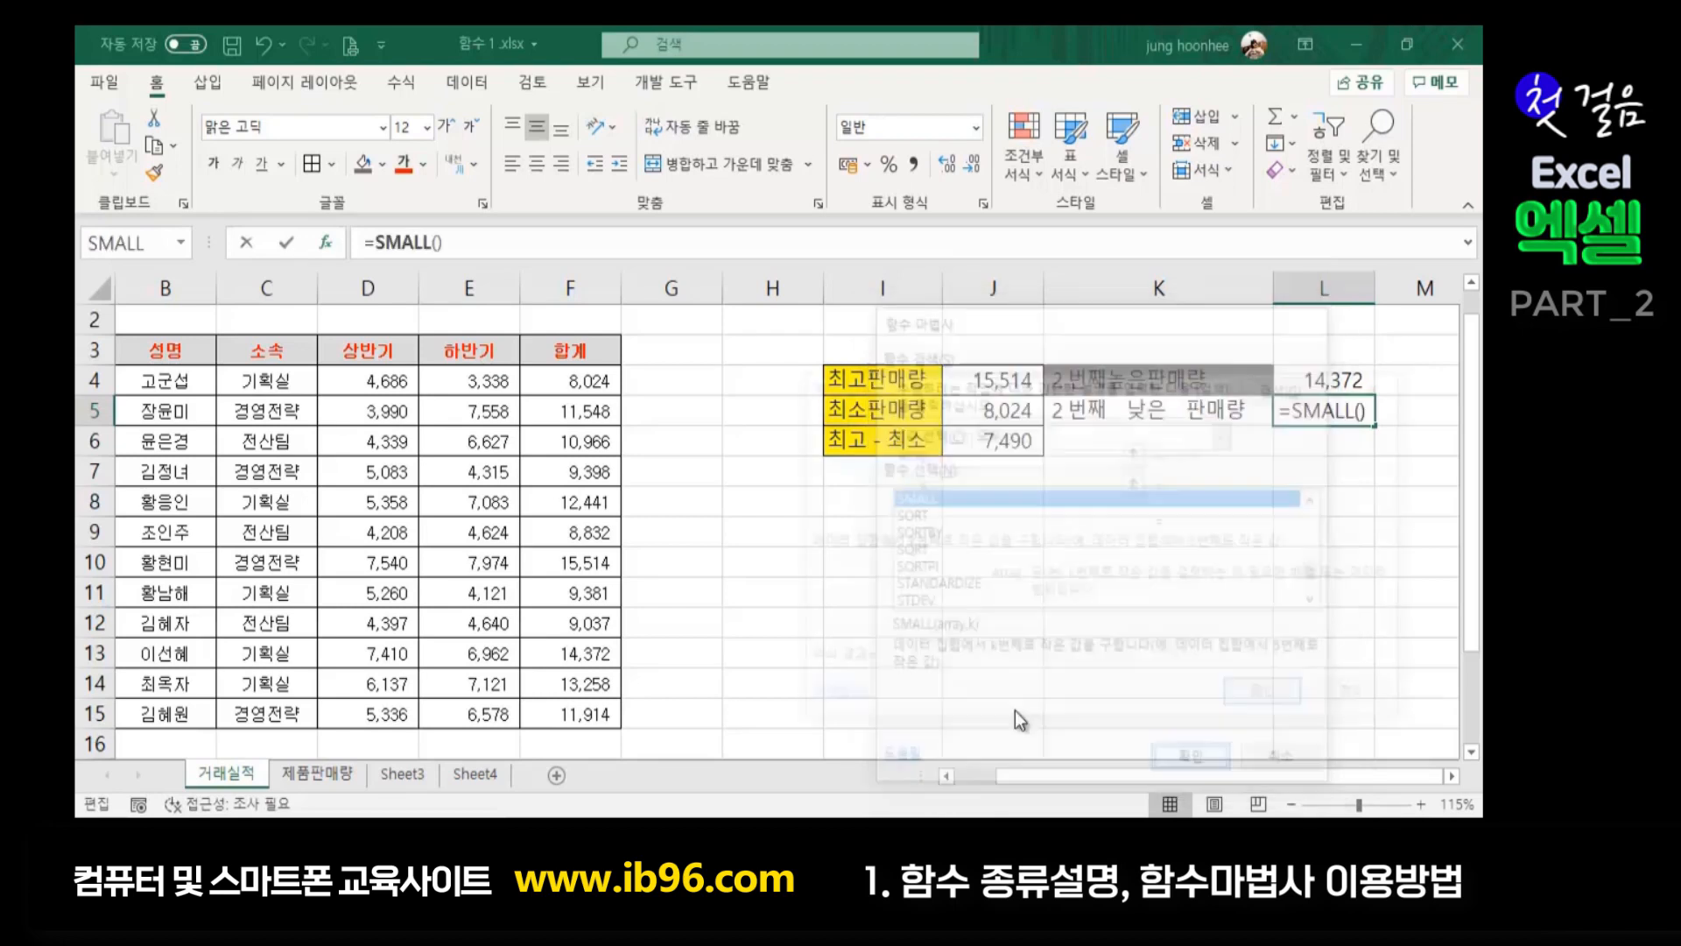
# Set SMALL's Array to F4:F15 and K to 5, and enter the function in cell L5
pyautogui.moveTo(981, 382); pyautogui.dragTo(938, 402)
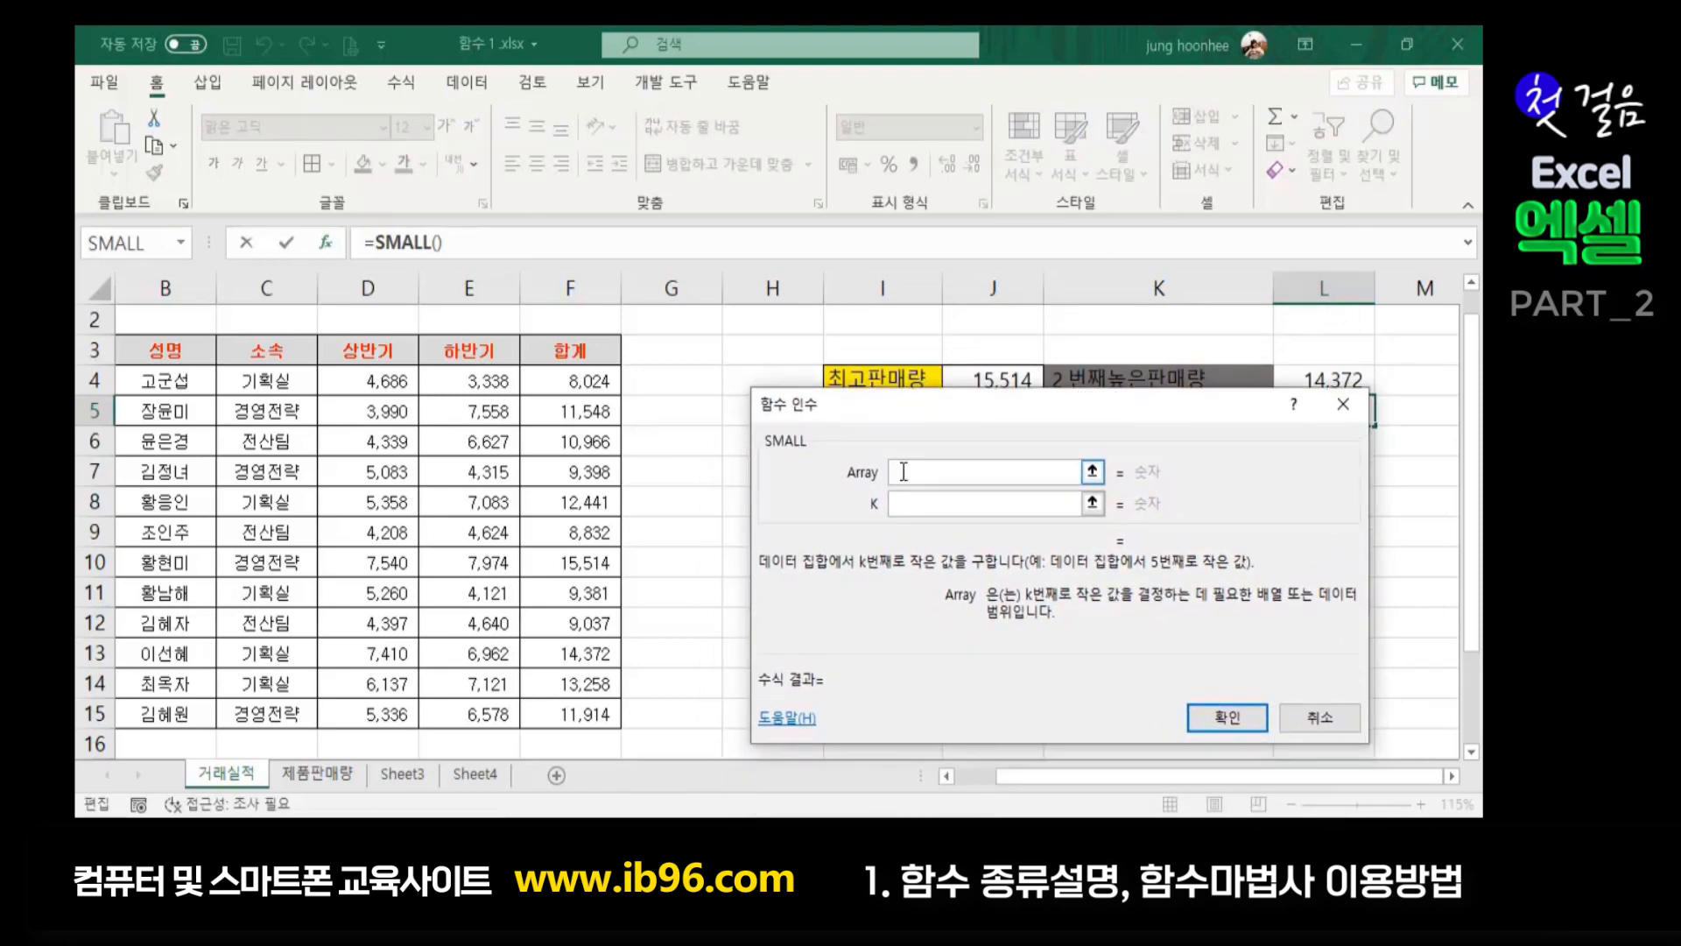
pyautogui.moveTo(560, 378); pyautogui.dragTo(556, 706)
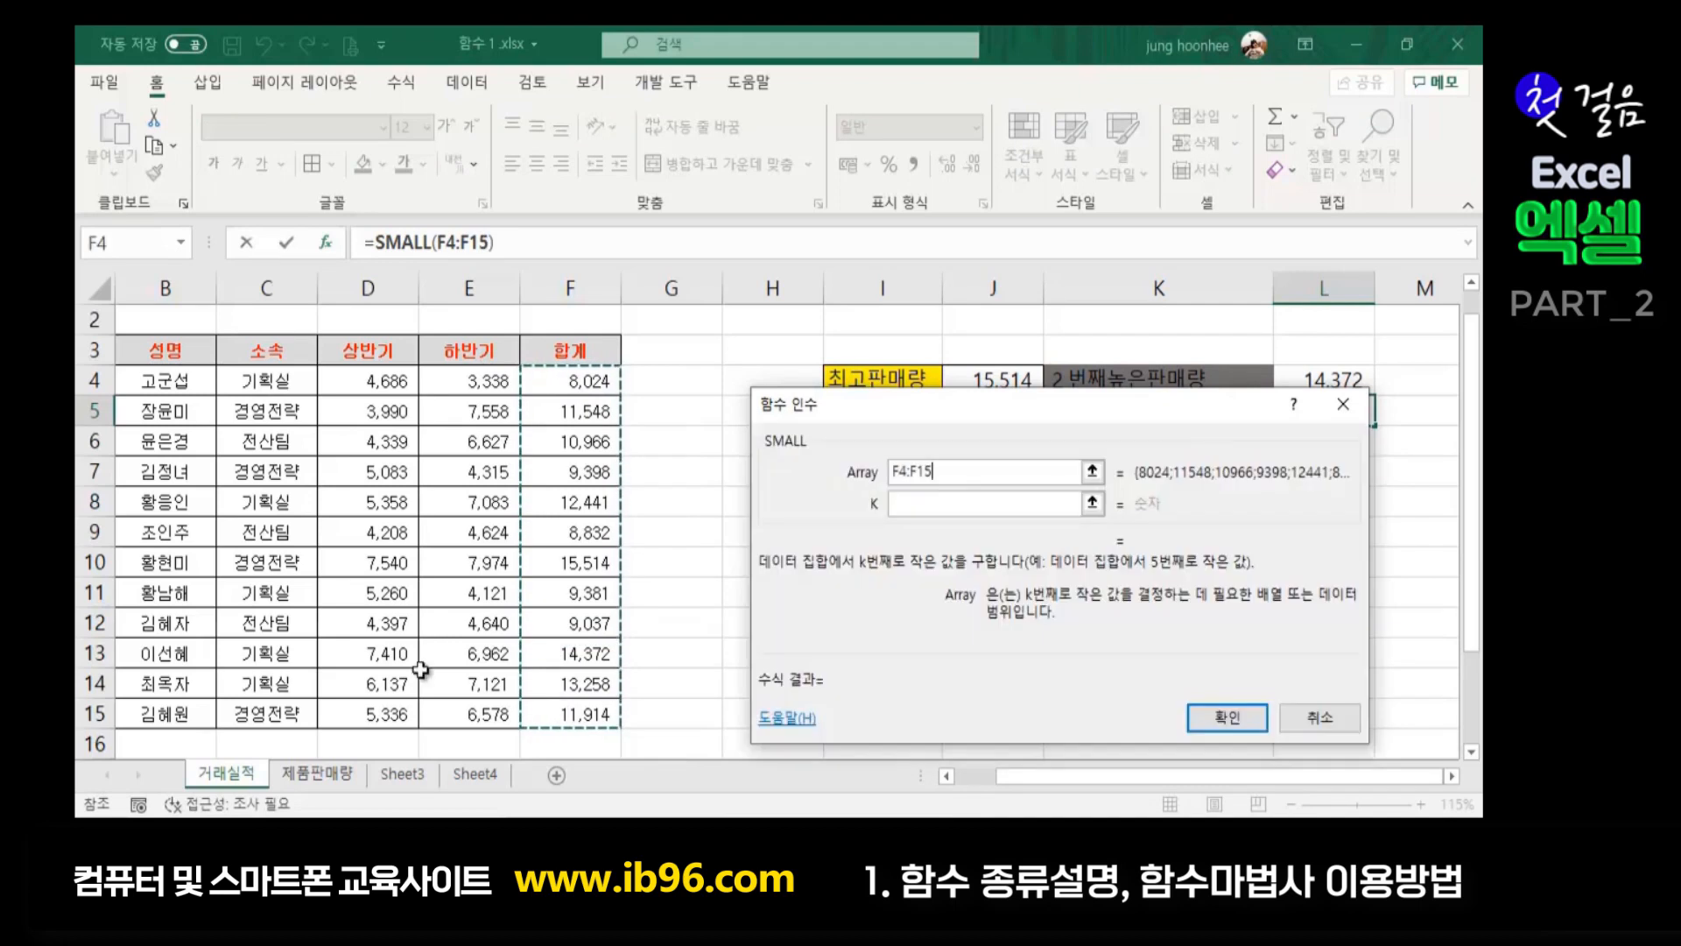
pyautogui.click(926, 506)
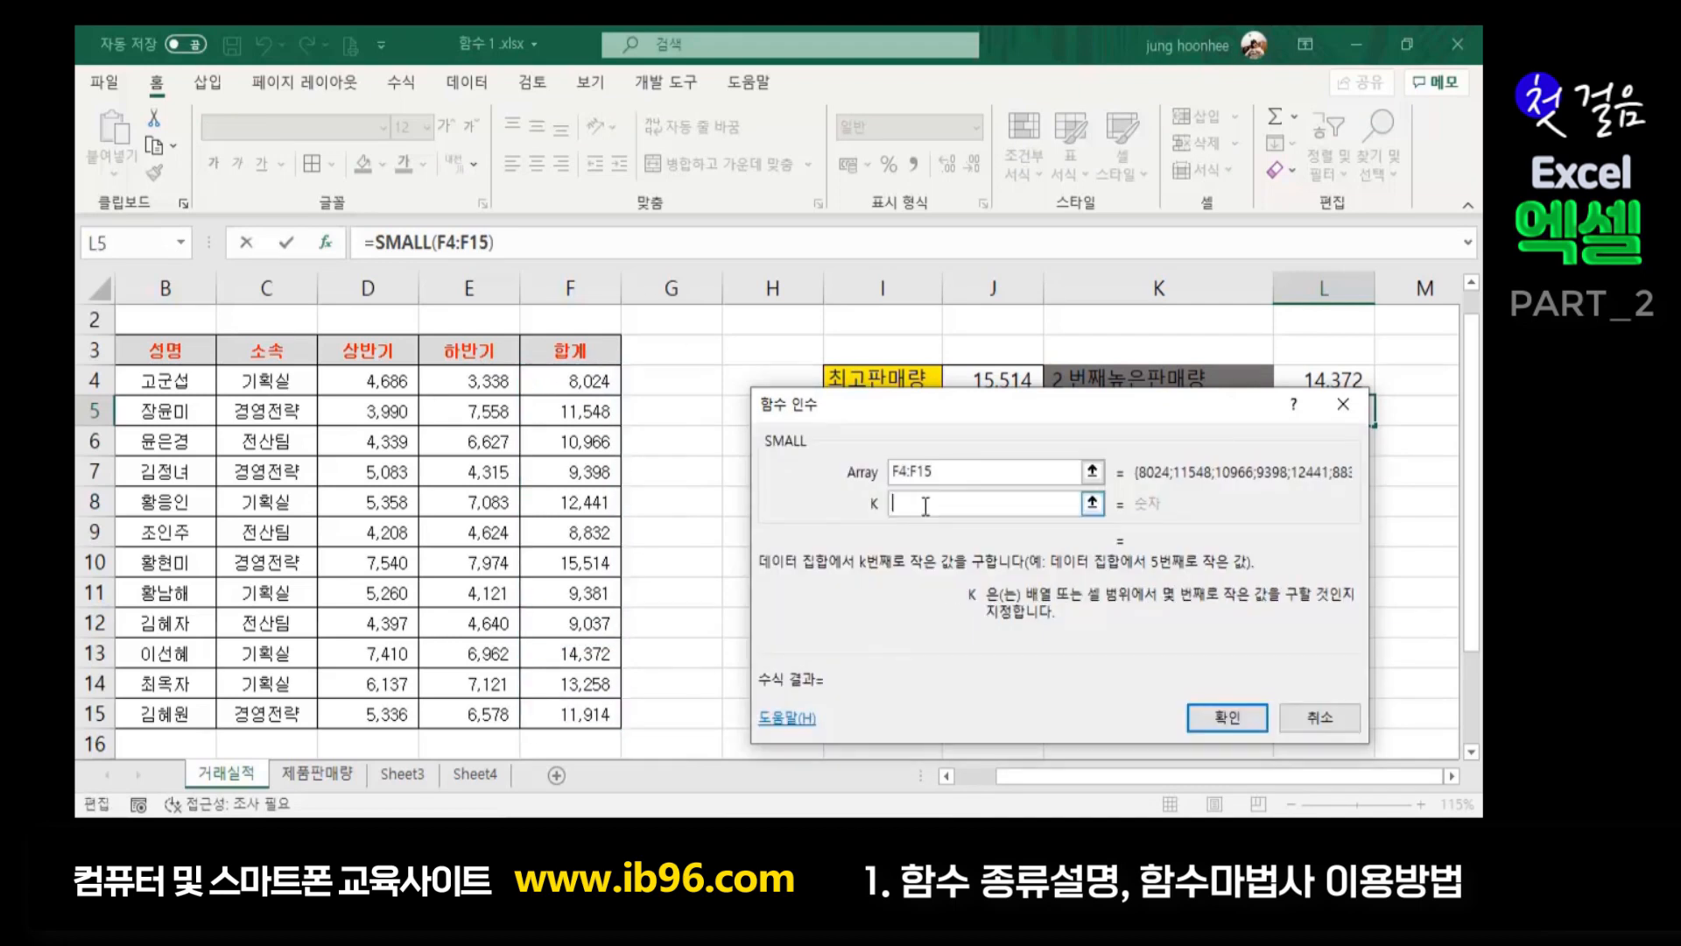
pyautogui.write('5')
pyautogui.click(1227, 718)
pyautogui.click(1324, 587)
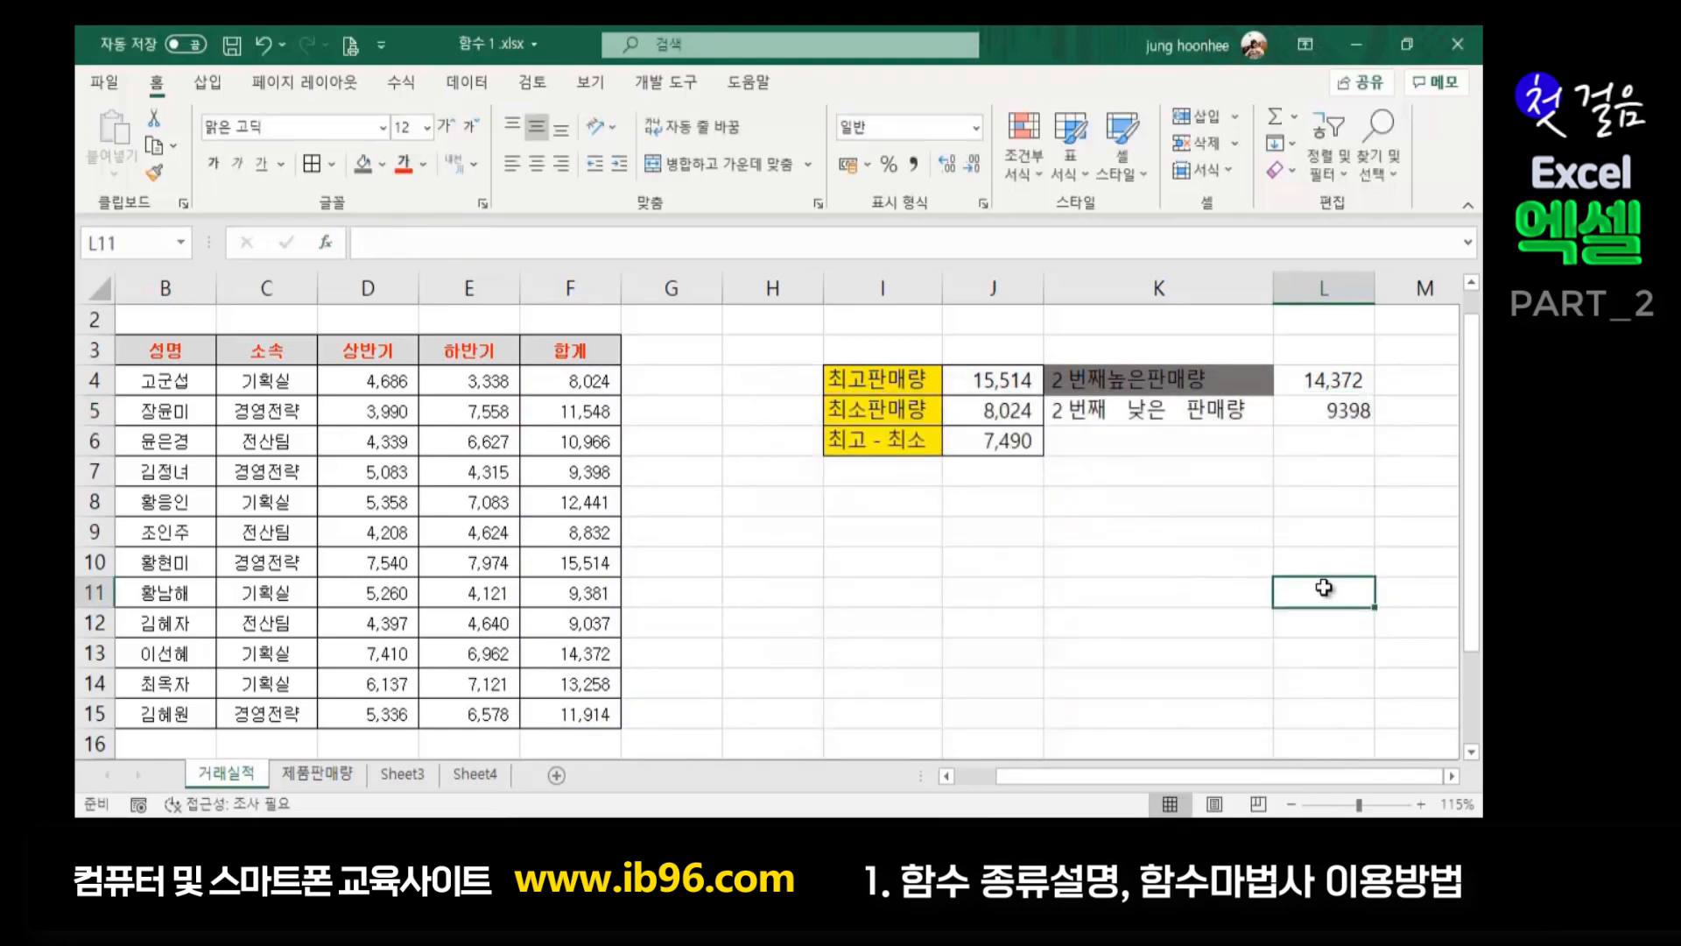
# Check the MIN formula in J5, and apply the comma style to the SMALL result in L5
pyautogui.click(988, 415)
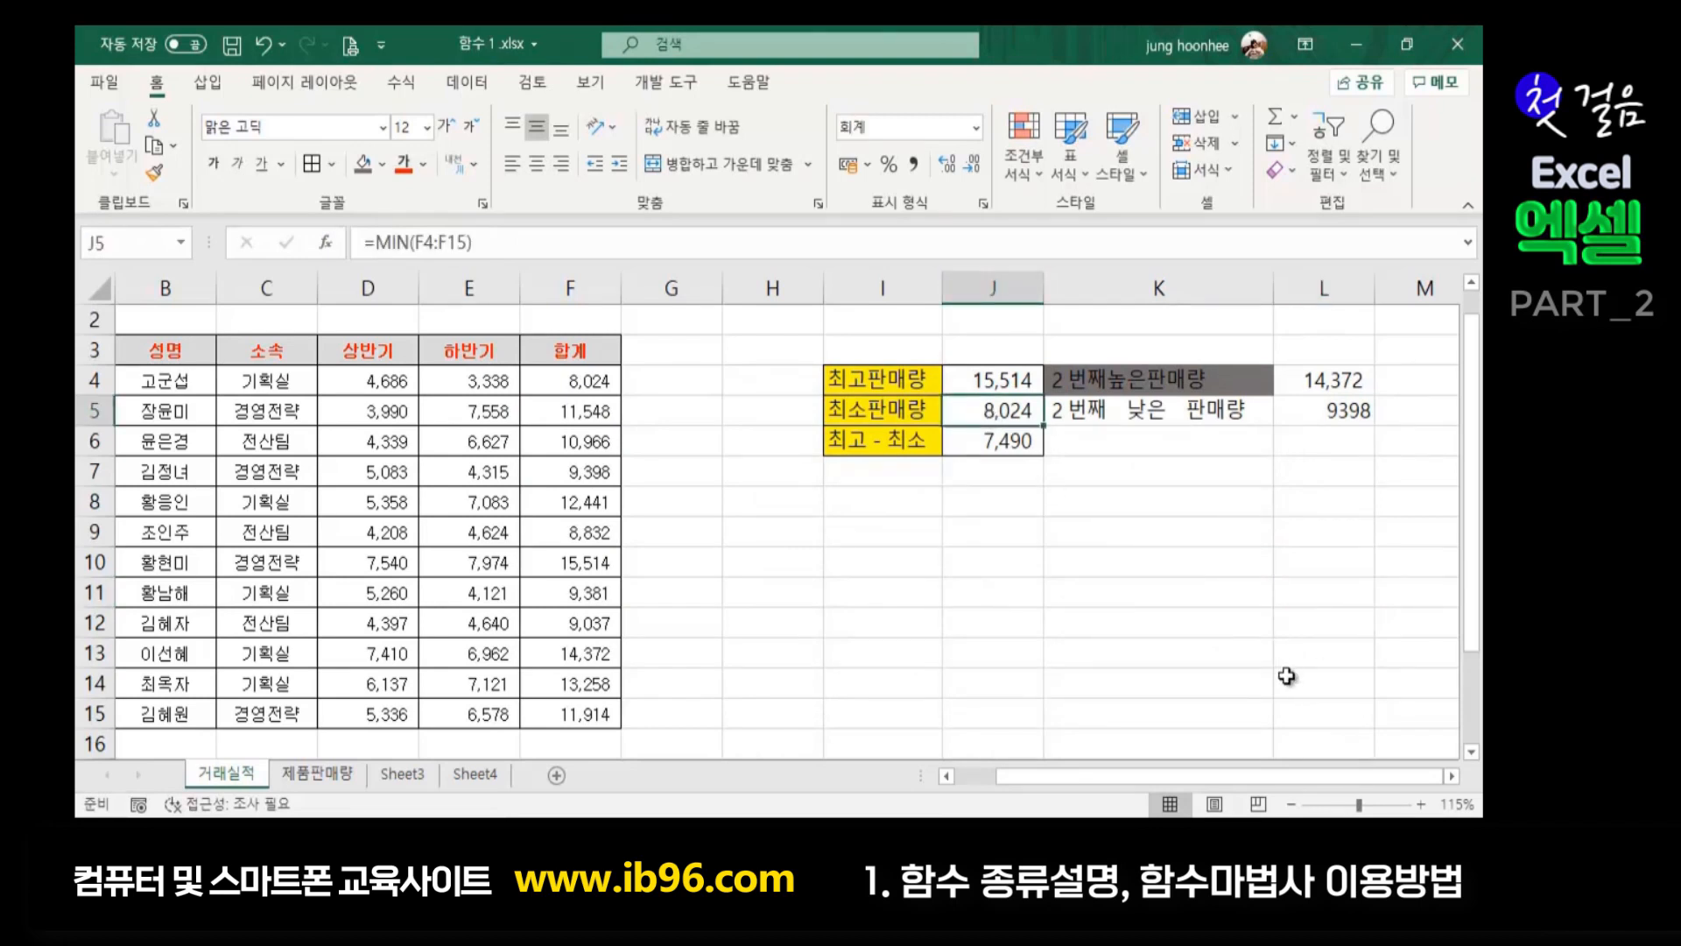
pyautogui.click(1318, 429)
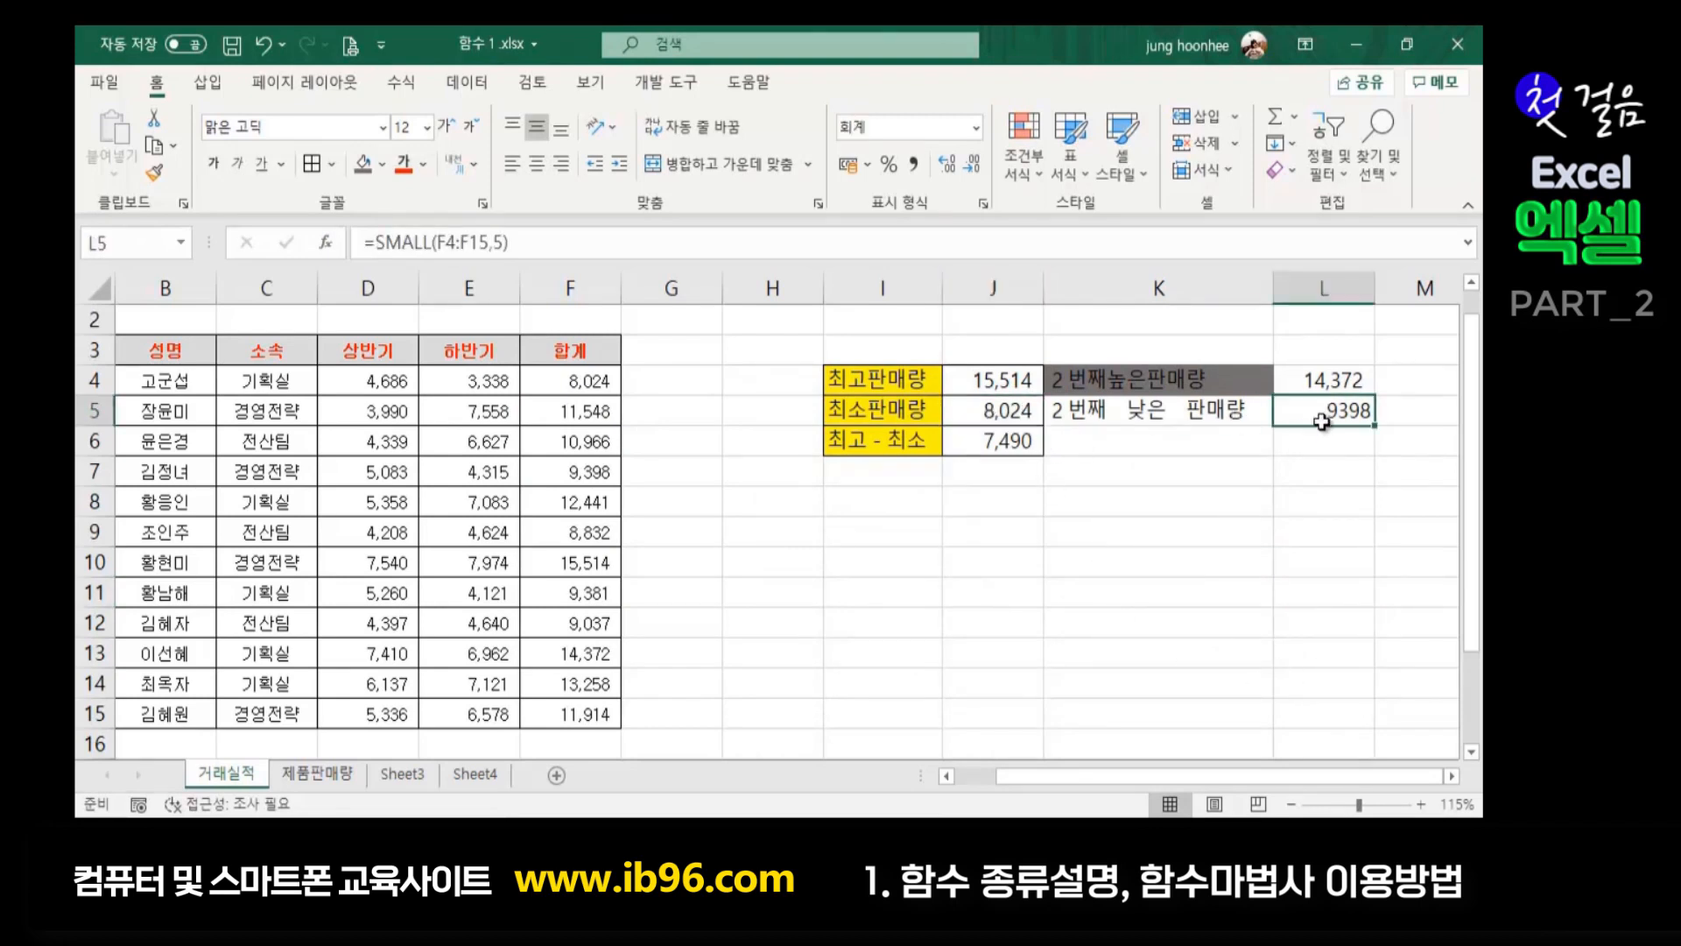
pyautogui.click(914, 164)
pyautogui.click(1272, 504)
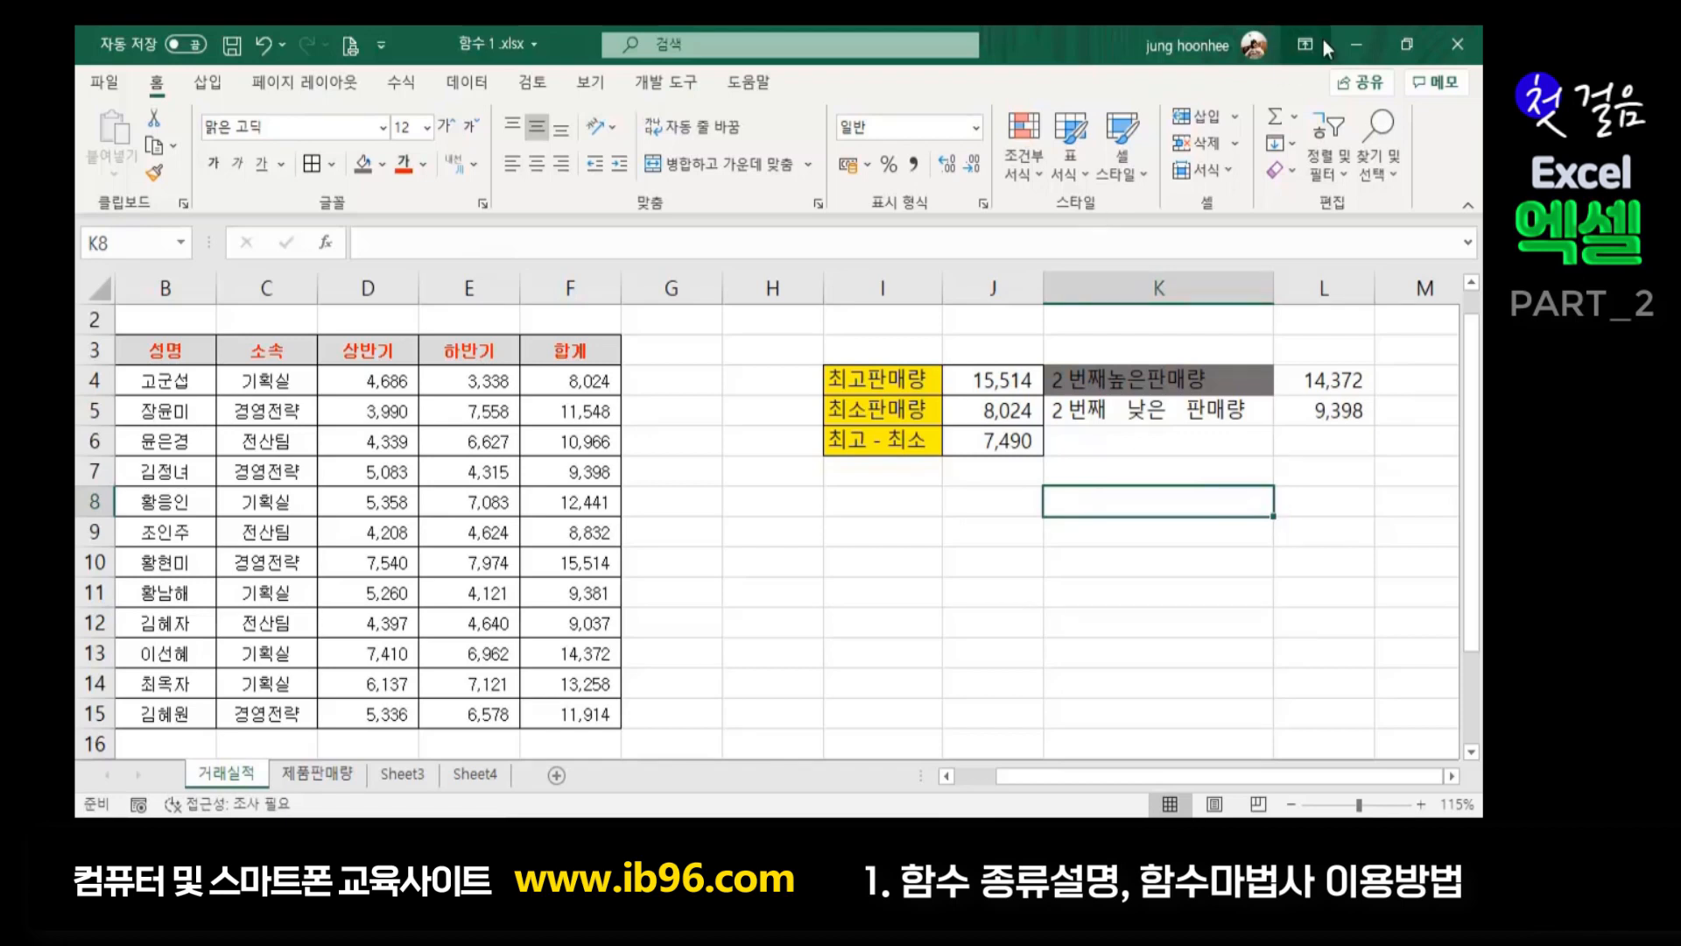
# Review the AutoSum functions and the function wizard's full function list, without inserting anything in K8
pyautogui.click(1296, 120)
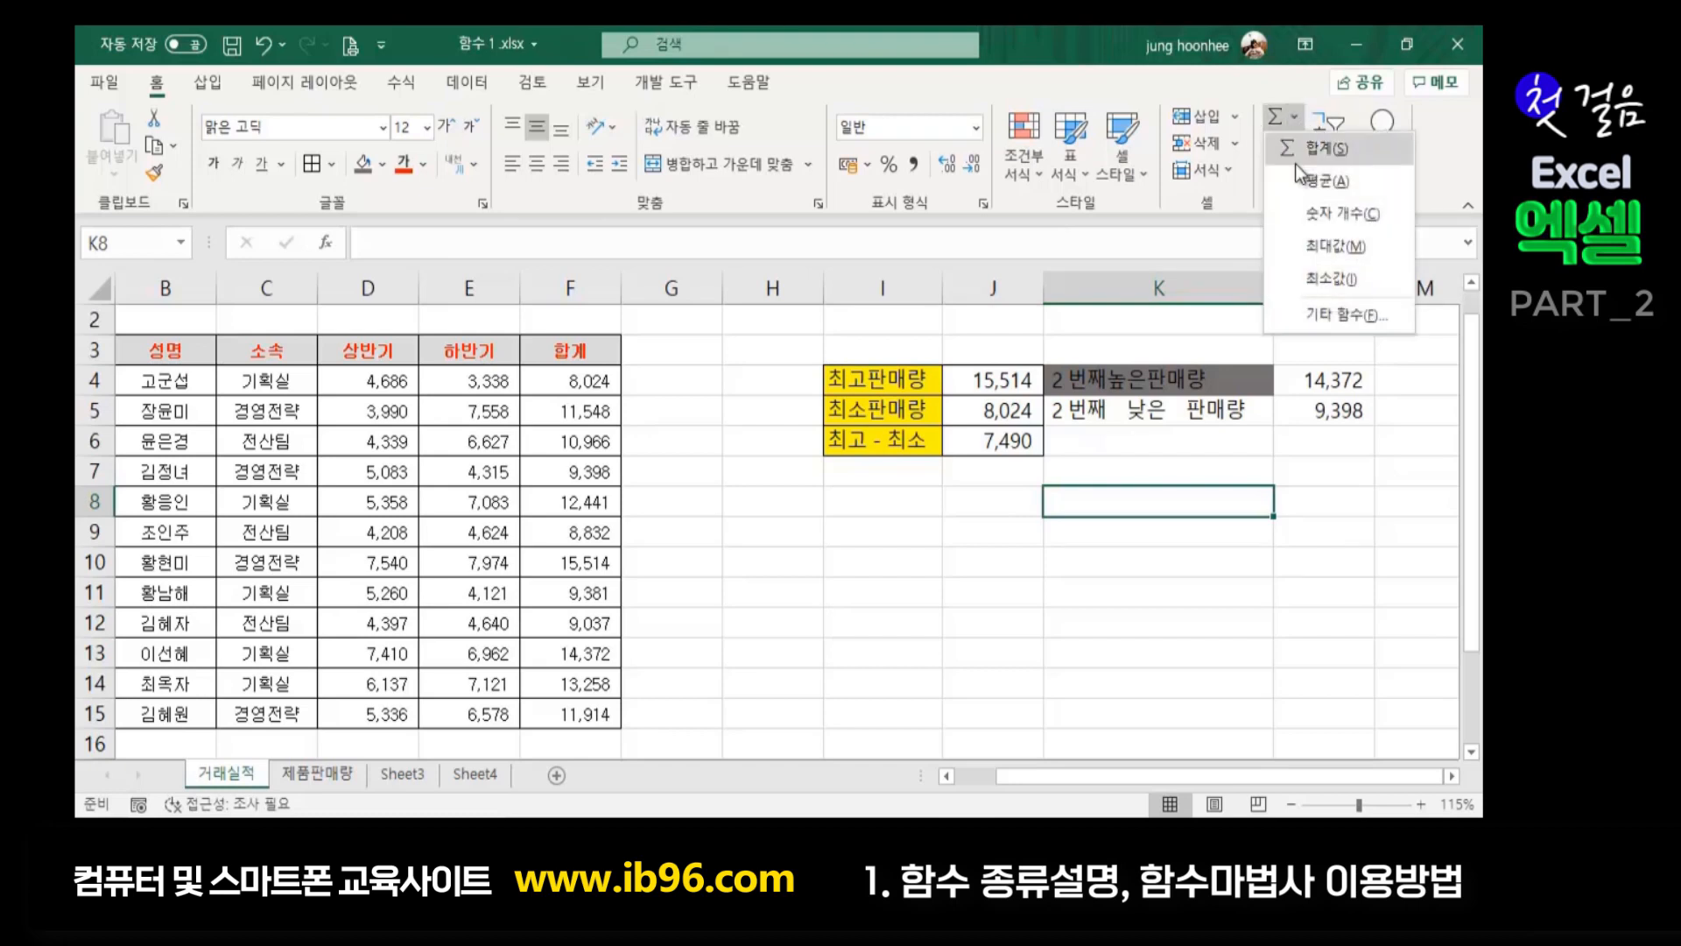
pyautogui.click(1208, 590)
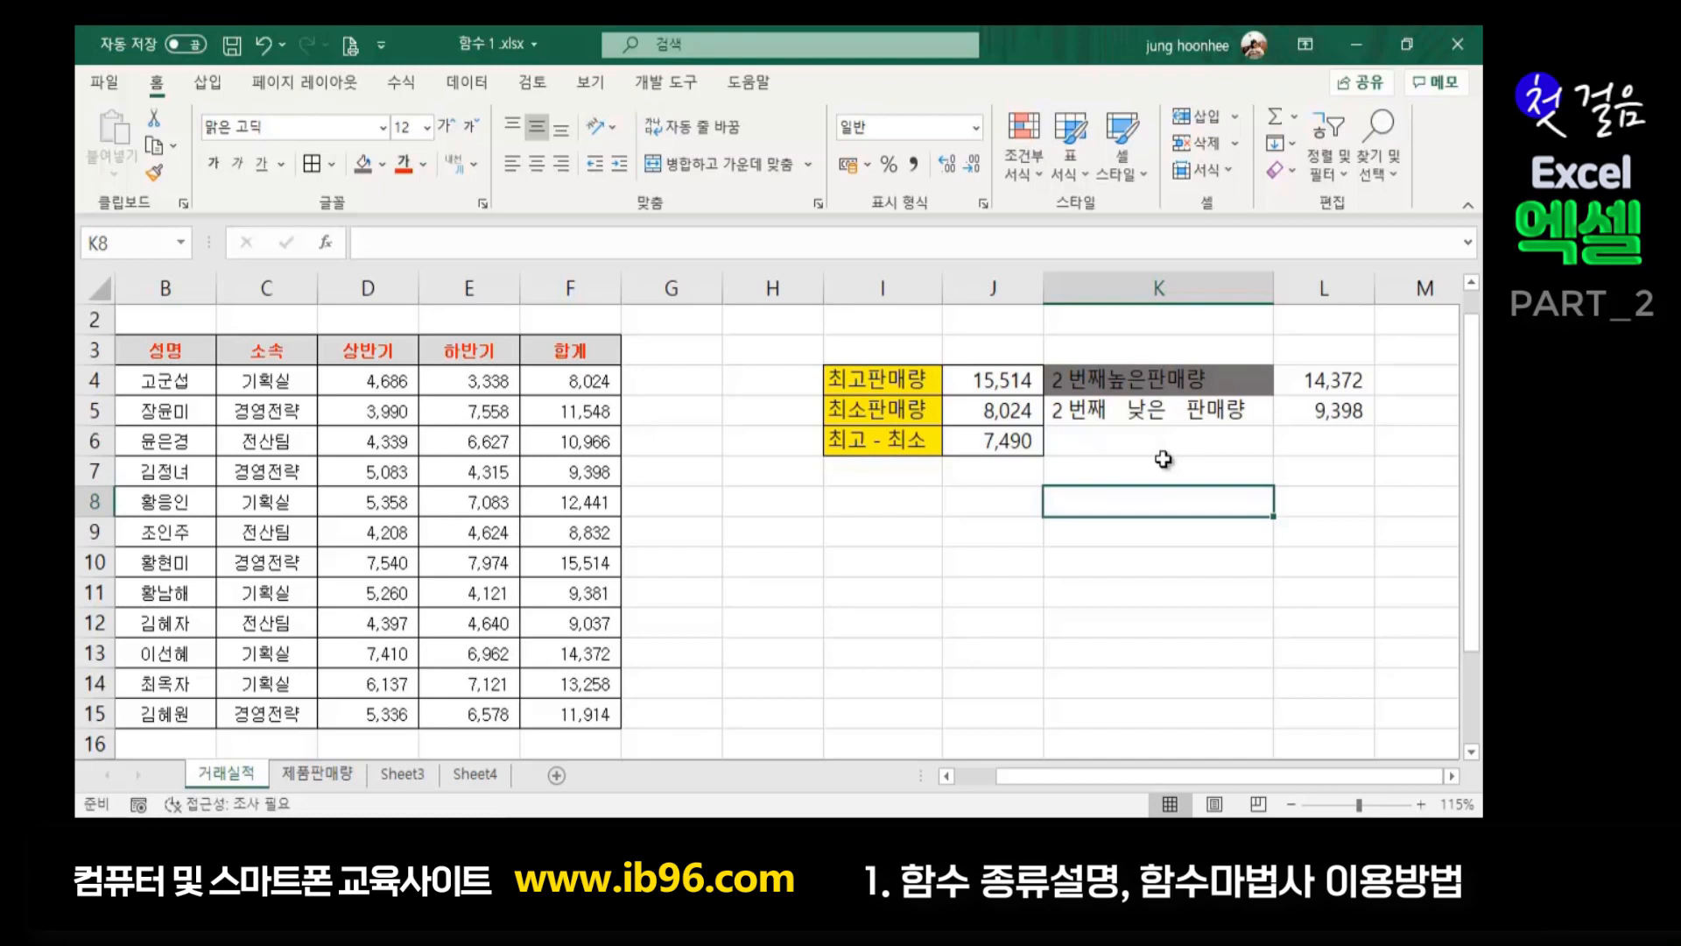
pyautogui.hotkey('shift', 'F3')
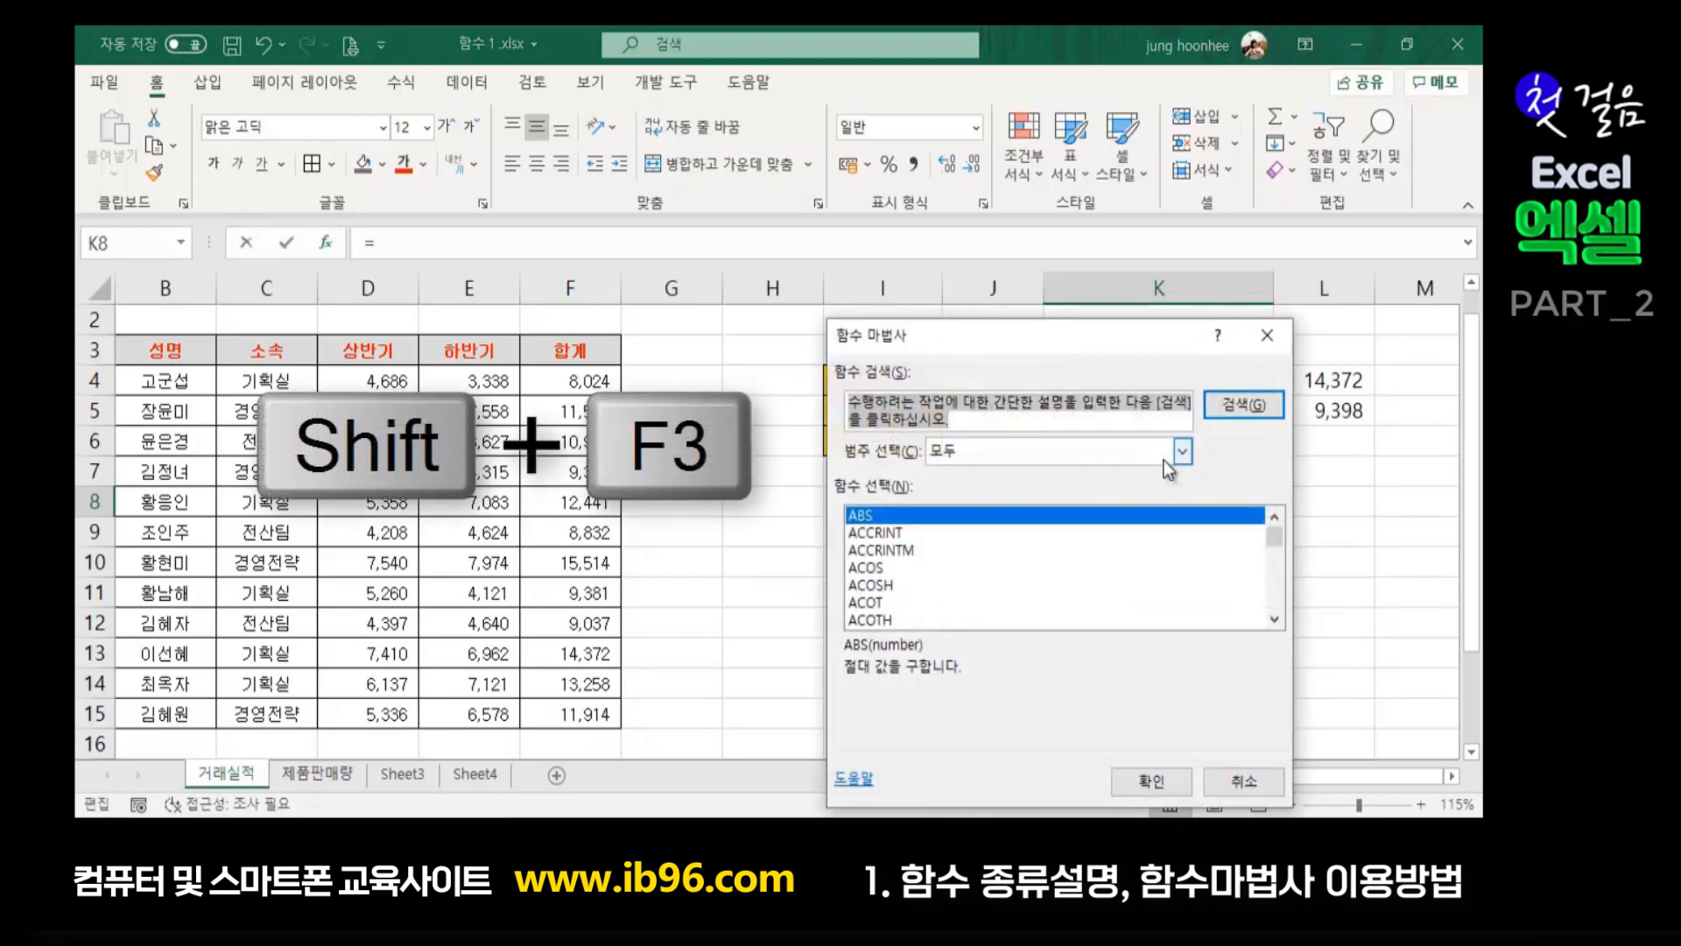
pyautogui.scroll(-9, 922, 557)
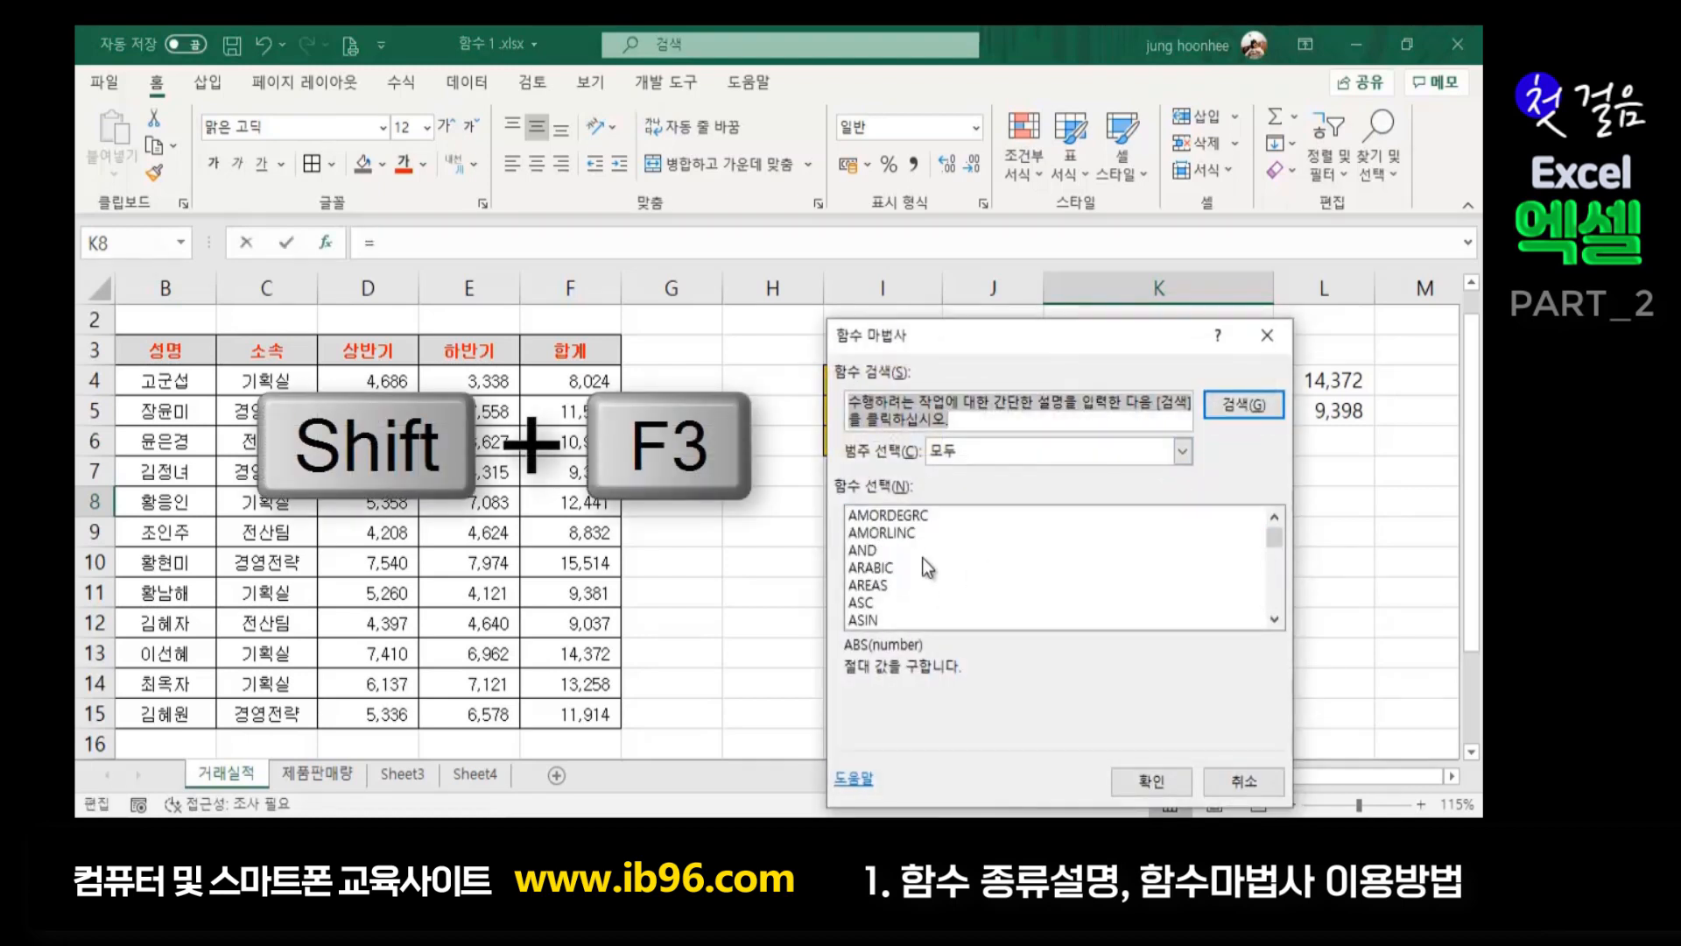
pyautogui.scroll(-3, 923, 558)
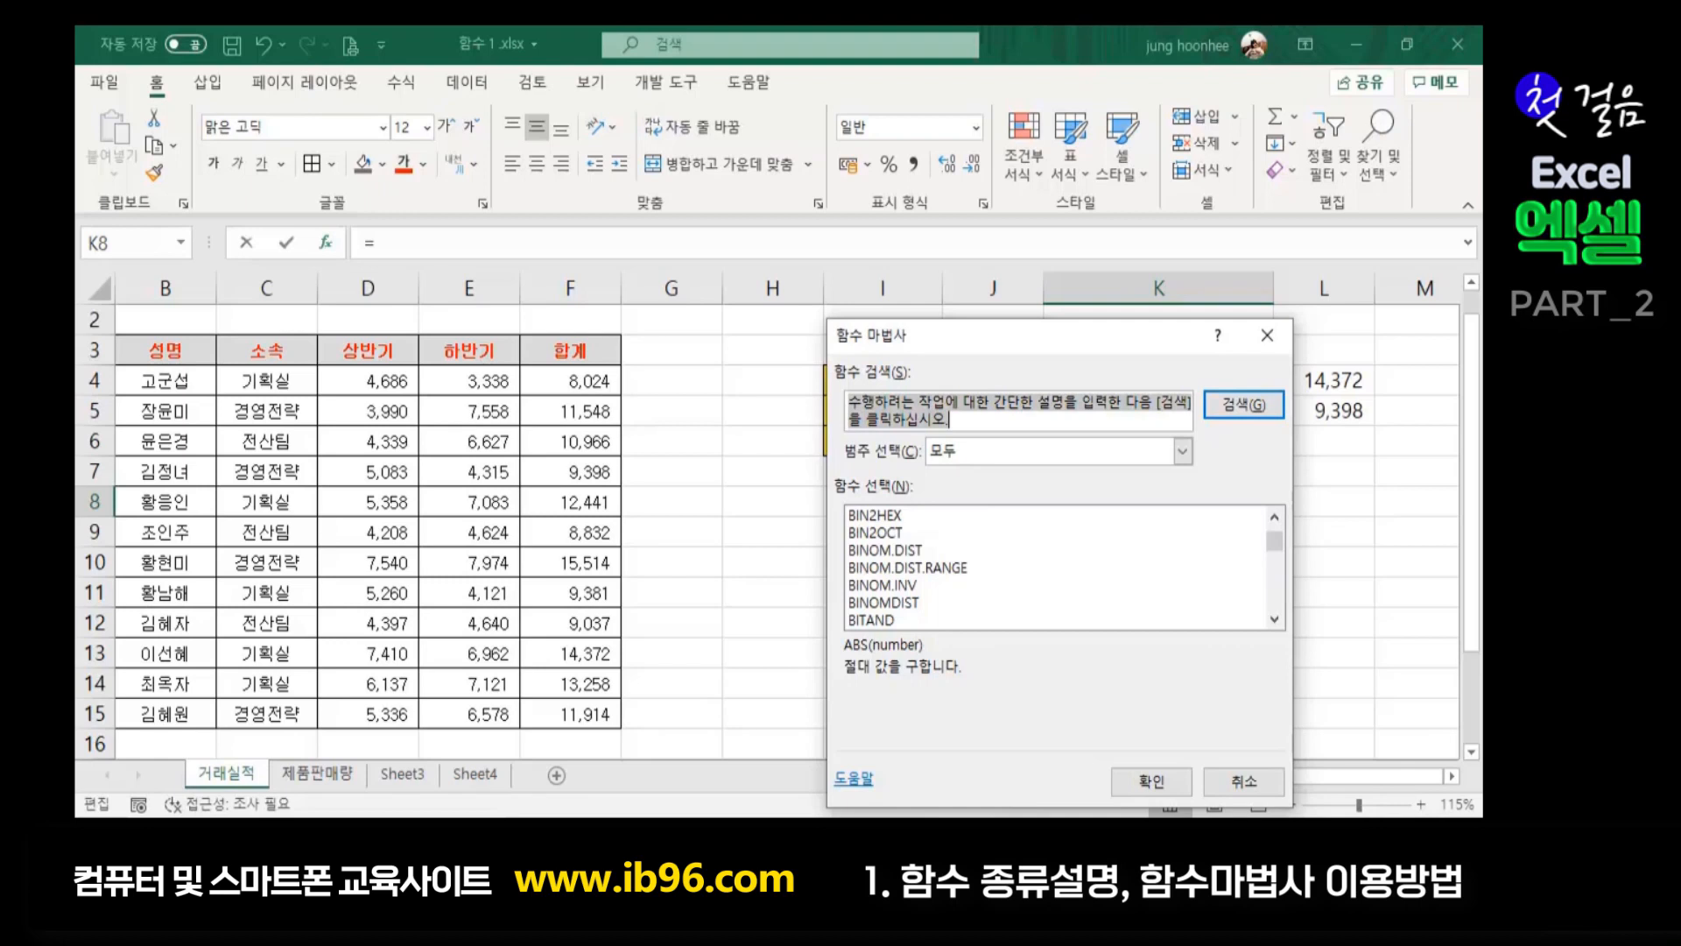
pyautogui.click(1261, 782)
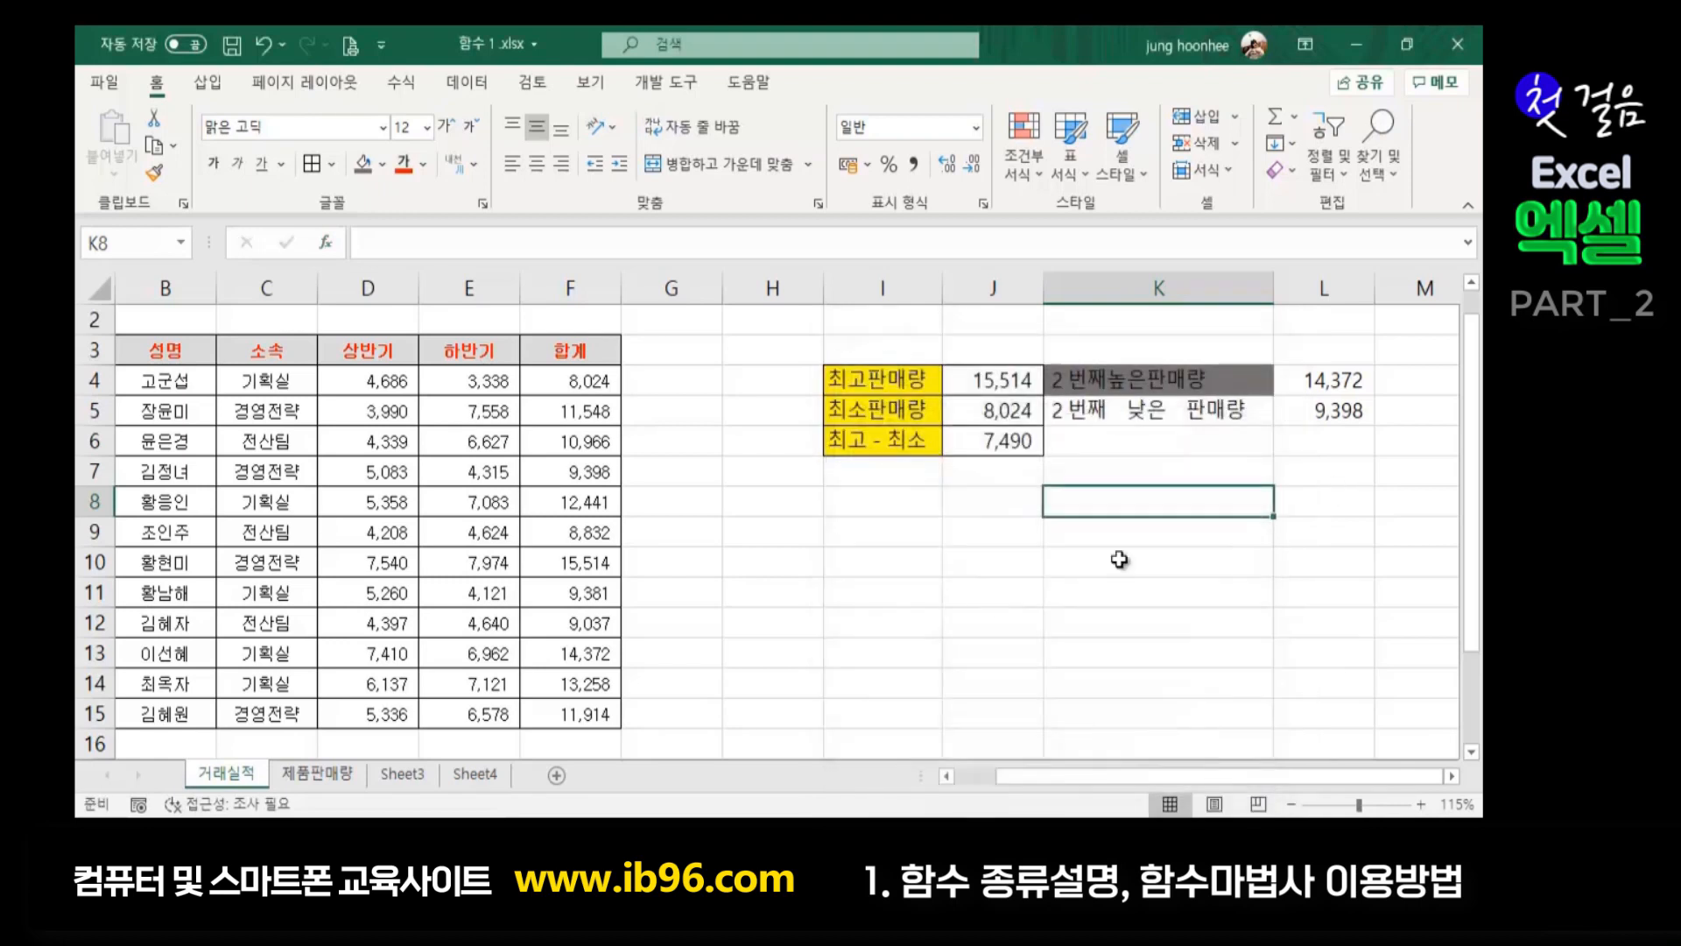
pyautogui.click(1258, 619)
pyautogui.click(1266, 585)
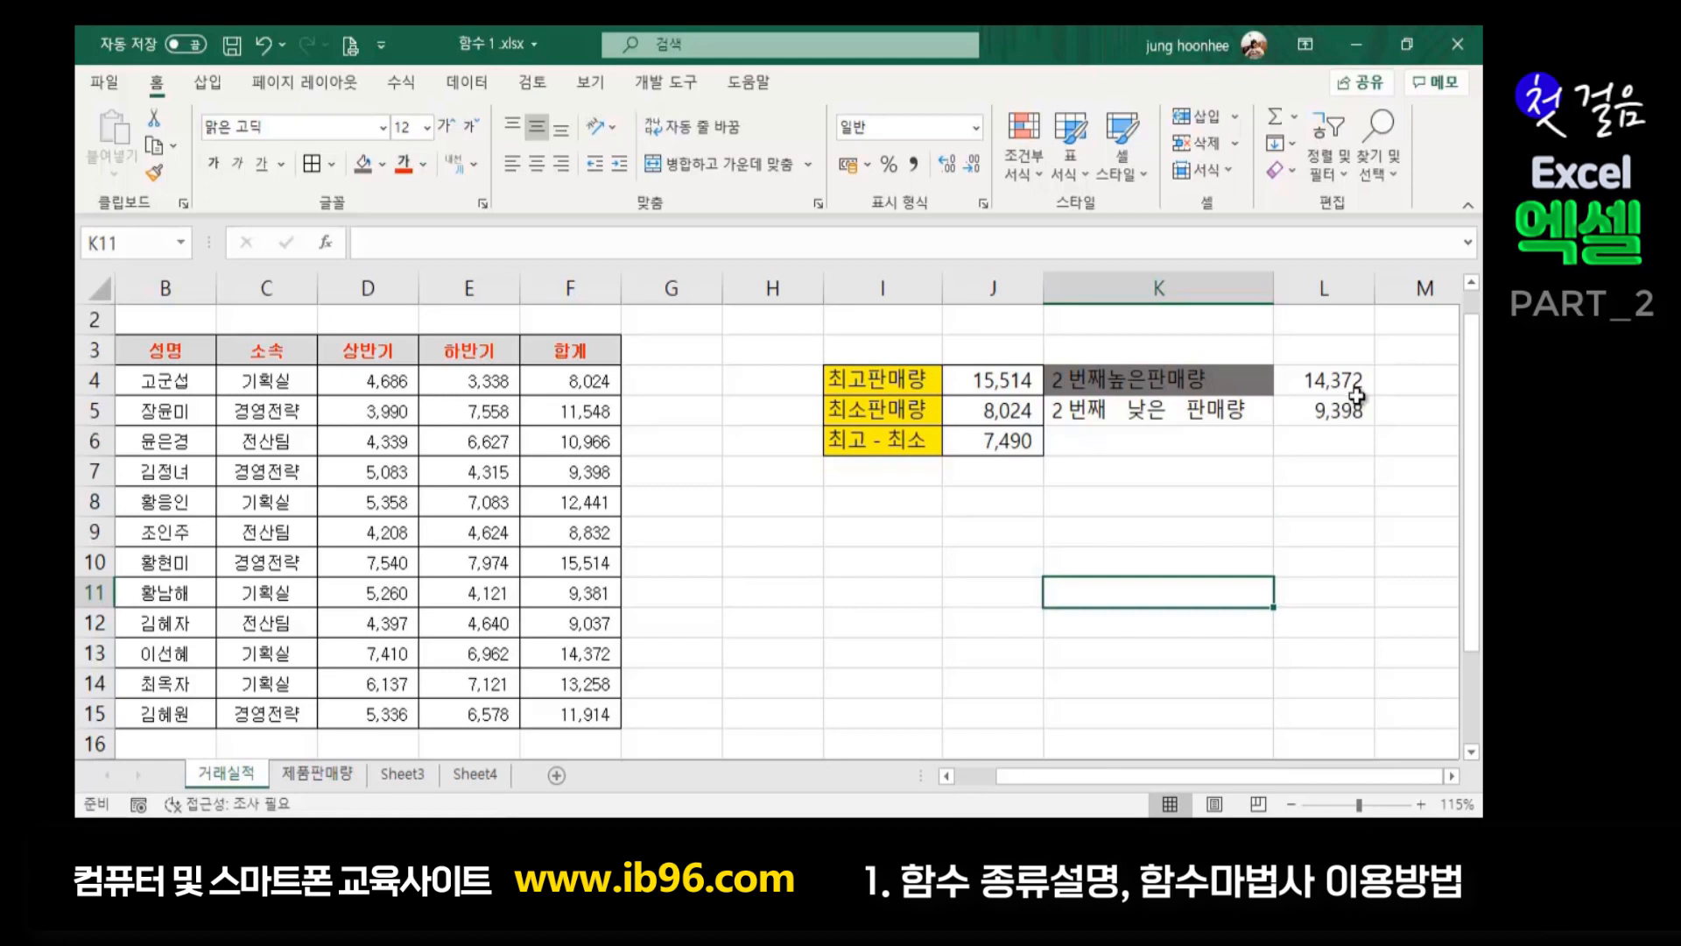
pyautogui.click(1163, 569)
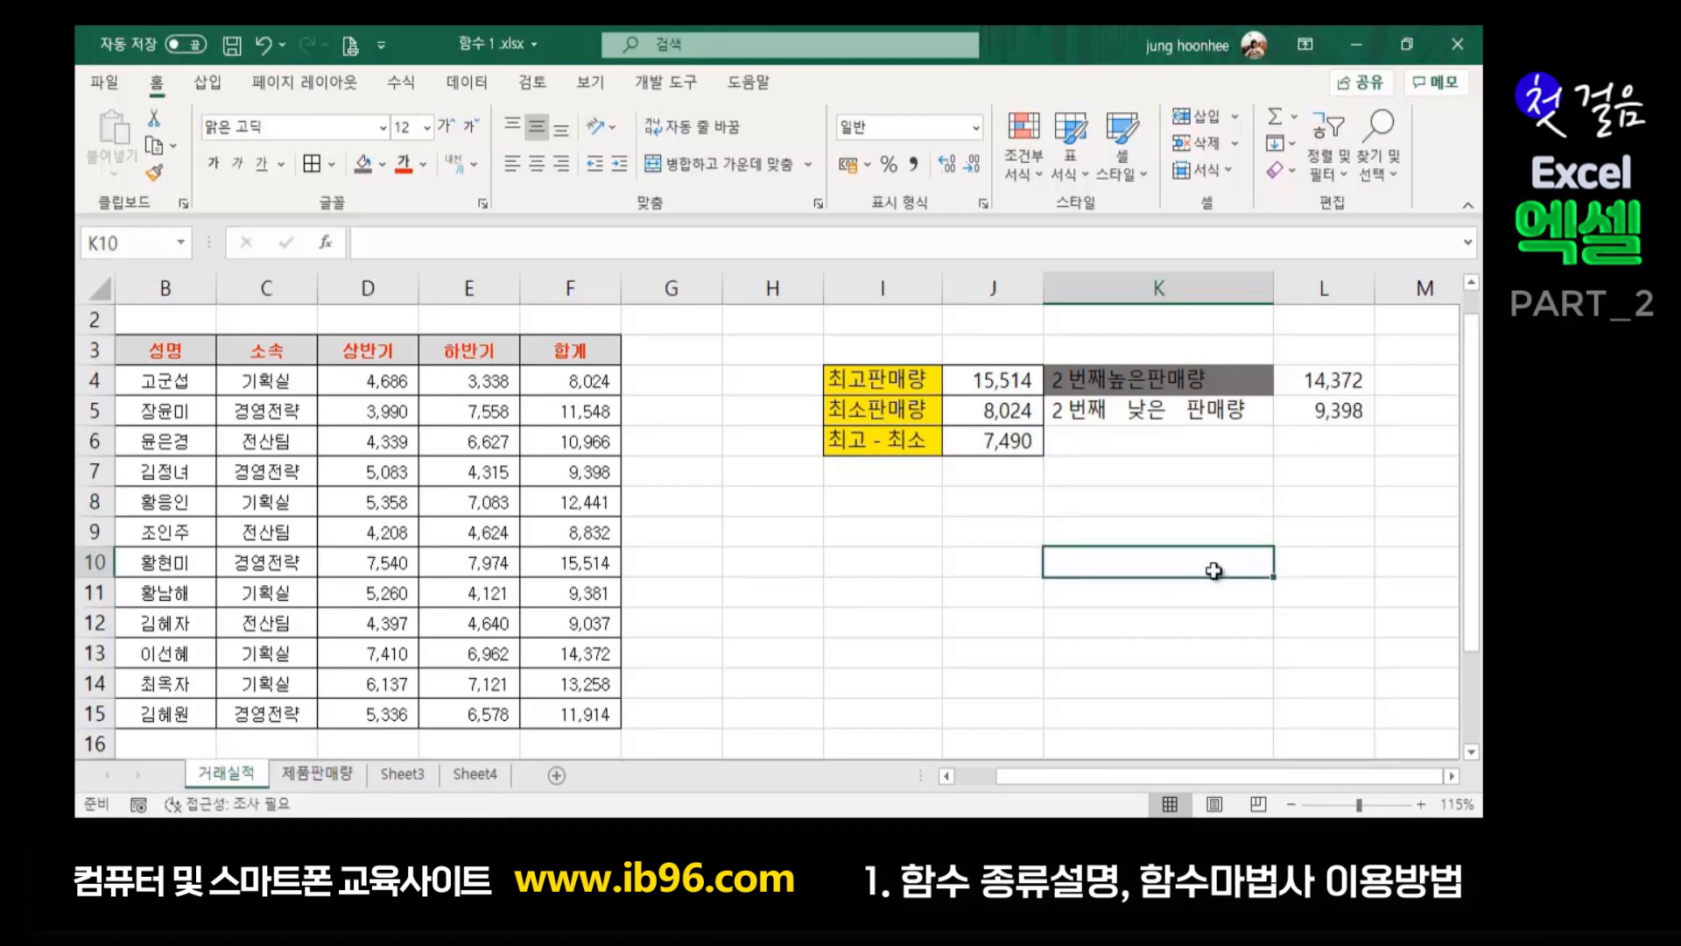
# Clear cell L4 and write the formula =large(F4:F15,2) in it directly, without the function wizard
pyautogui.click(1328, 383)
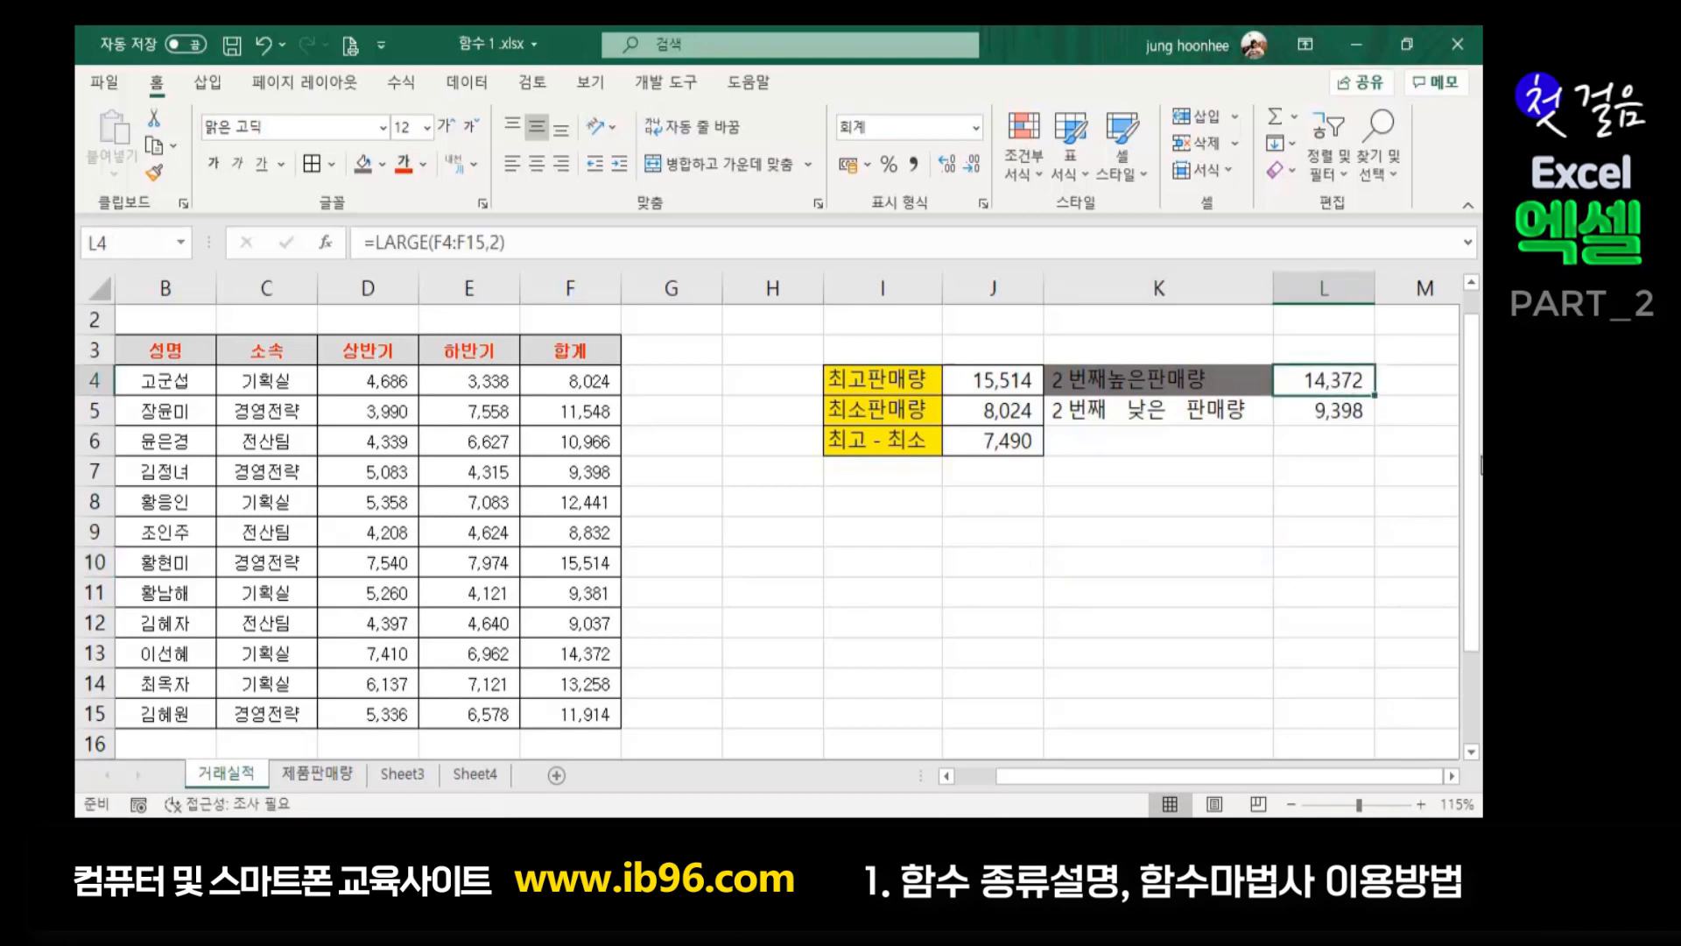
pyautogui.press('Delete')
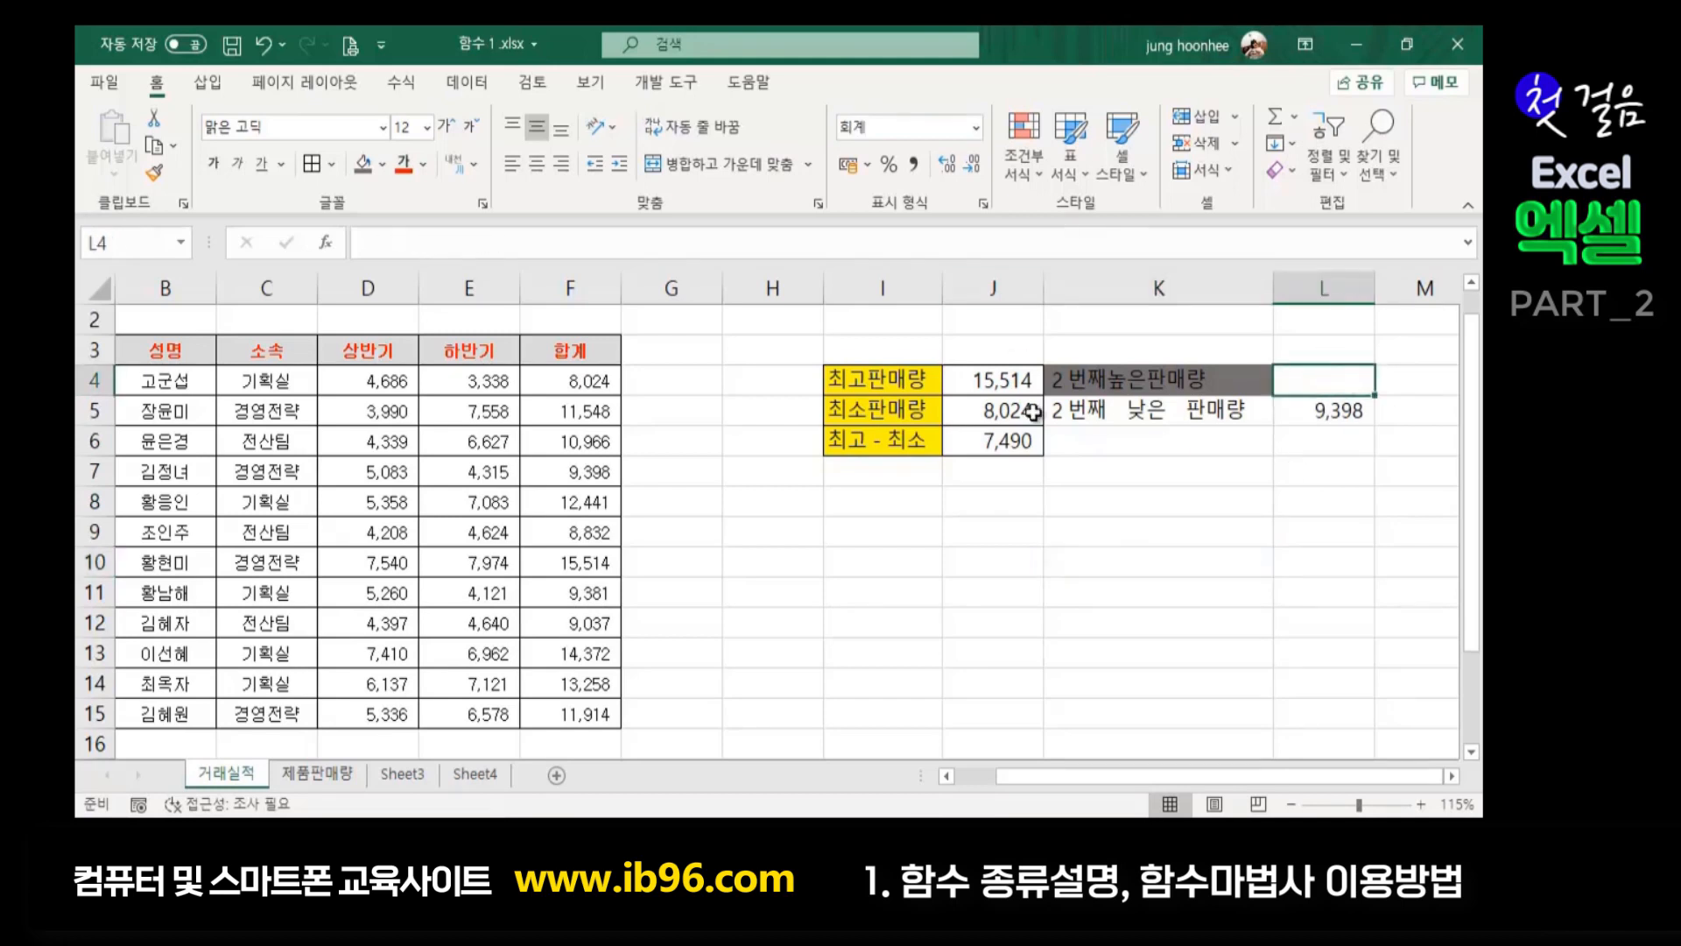
pyautogui.click(1451, 775)
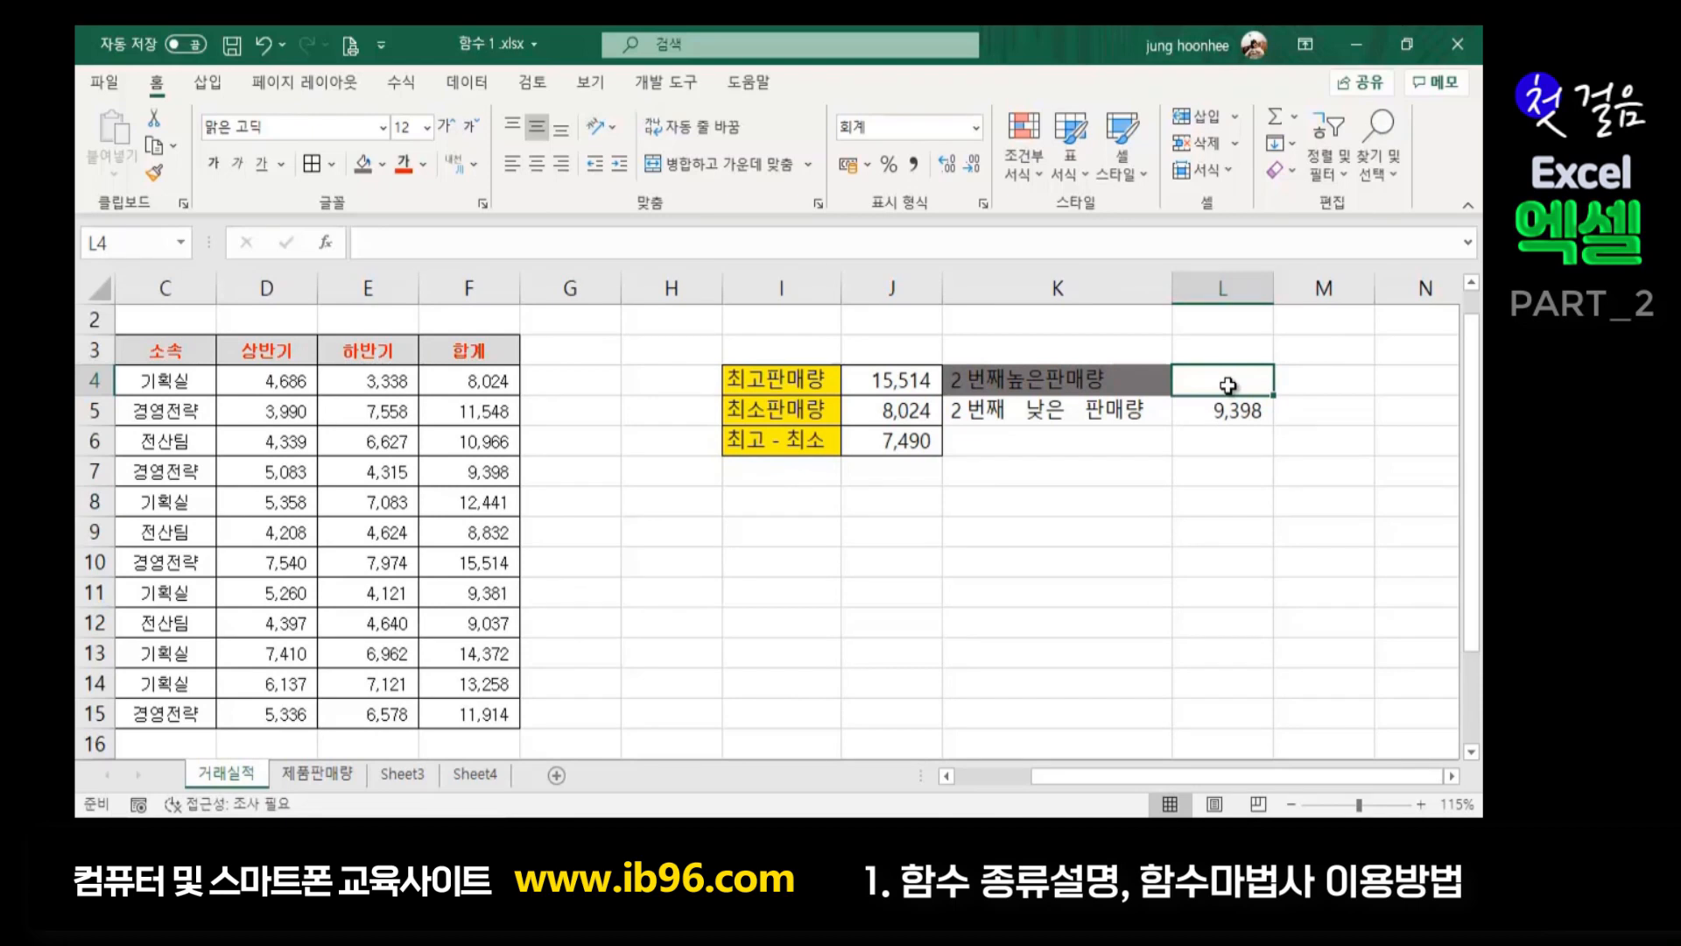
pyautogui.write('=')
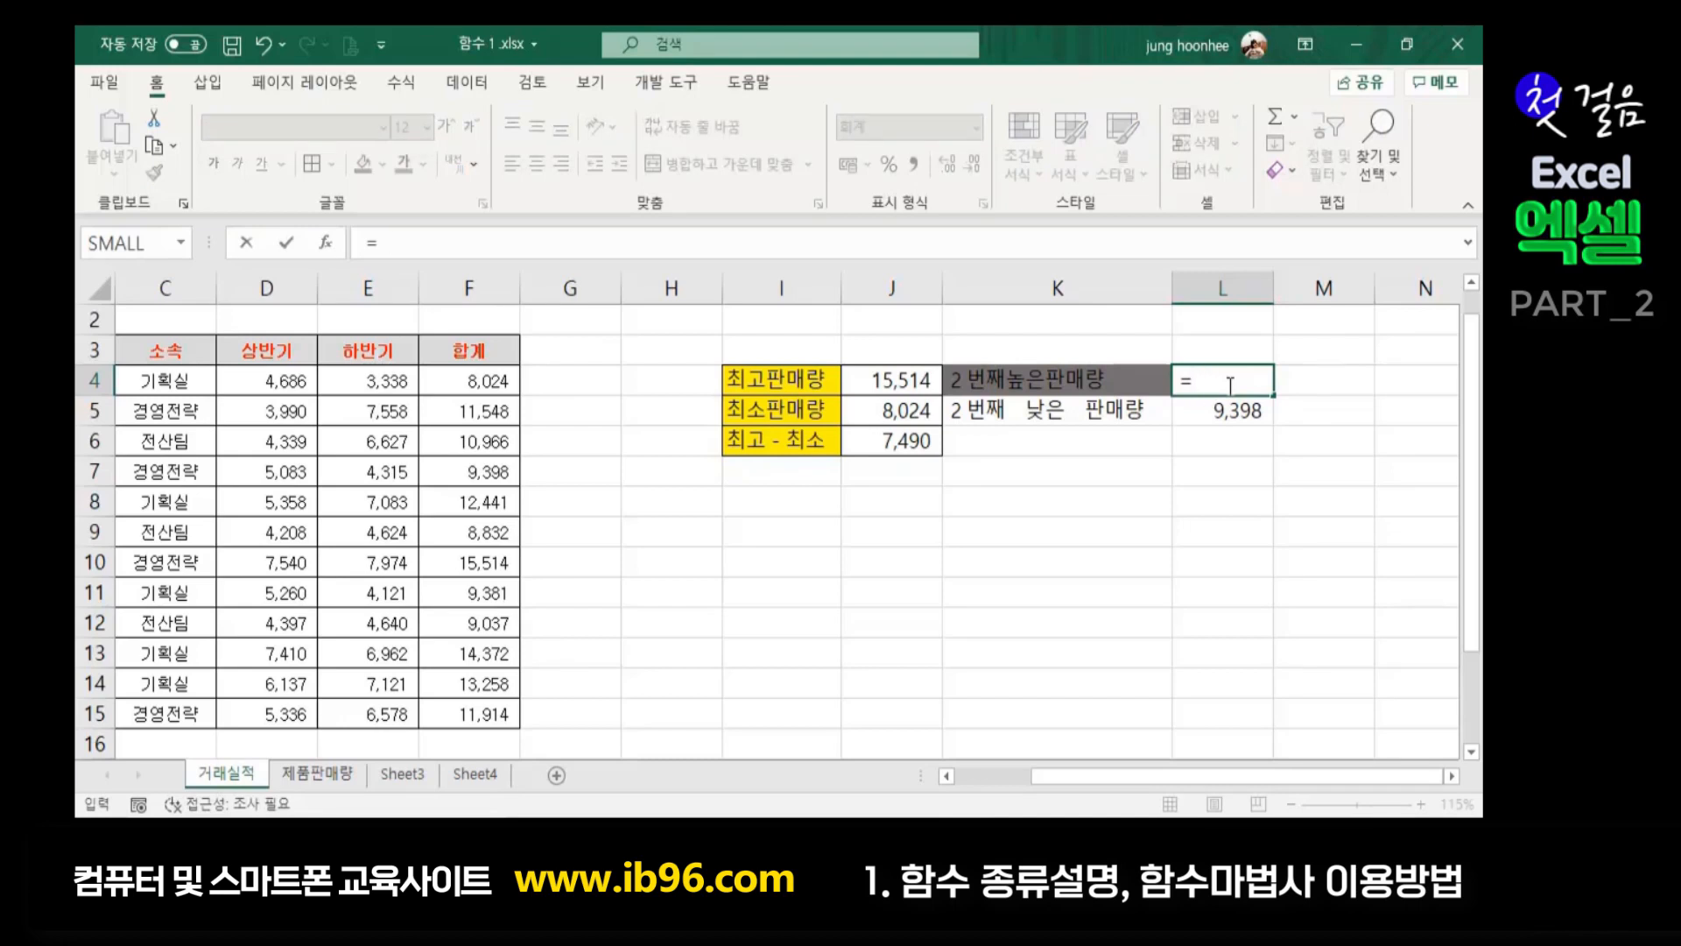
pyautogui.write('large(')
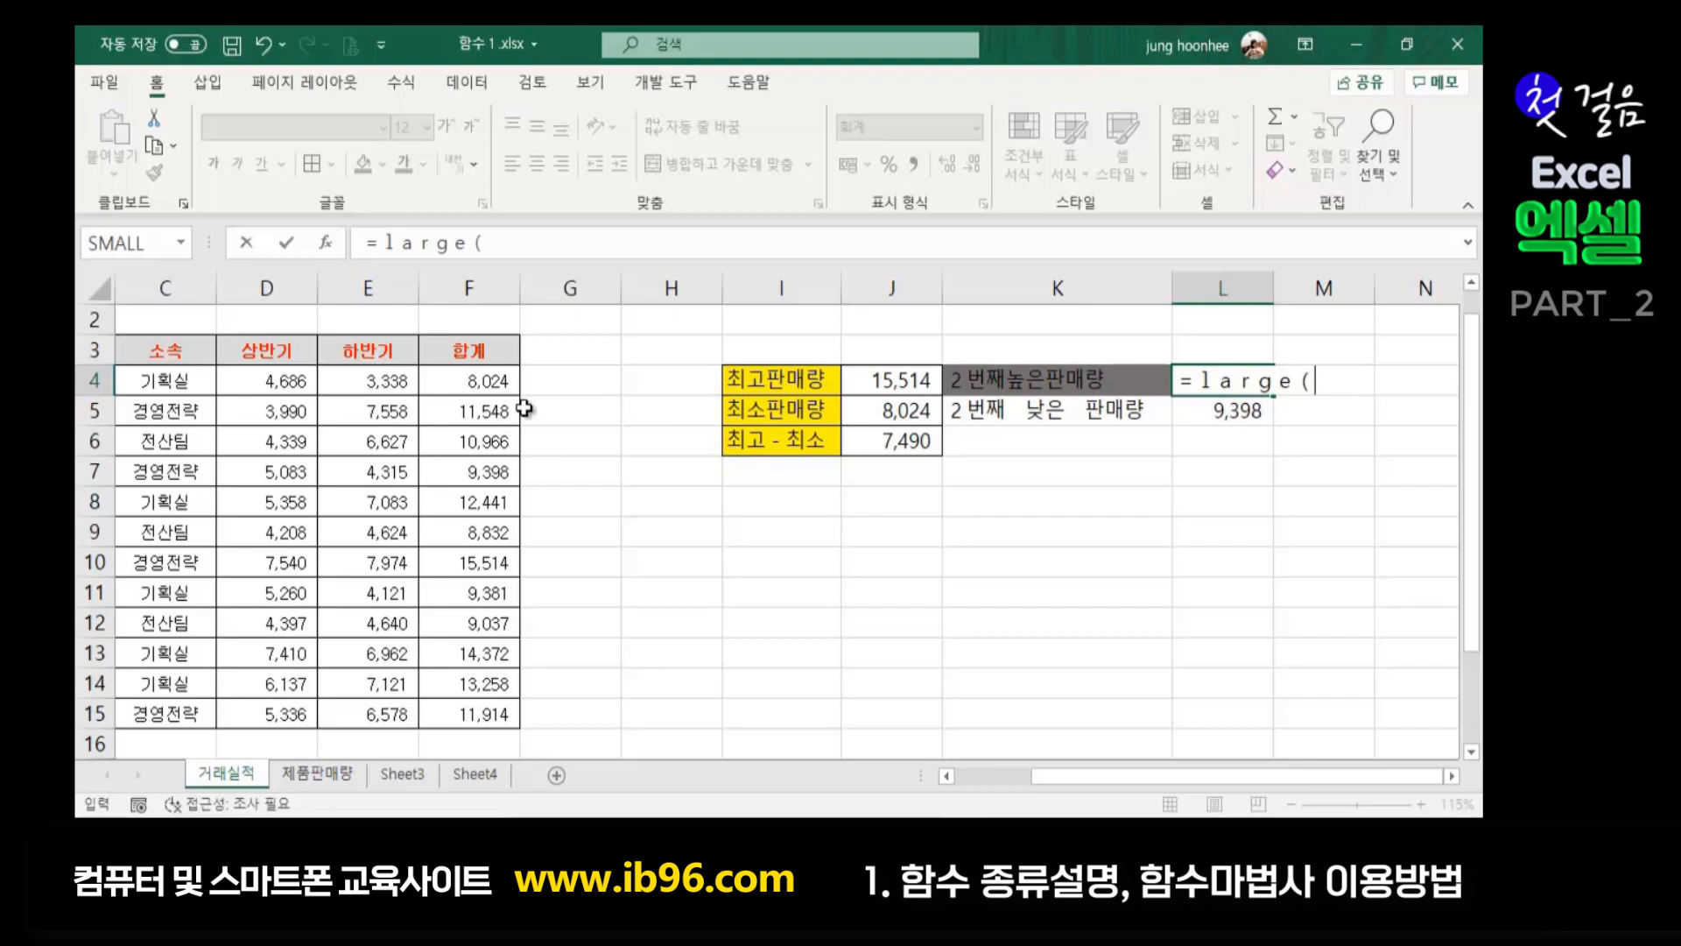
pyautogui.moveTo(460, 386); pyautogui.dragTo(464, 721)
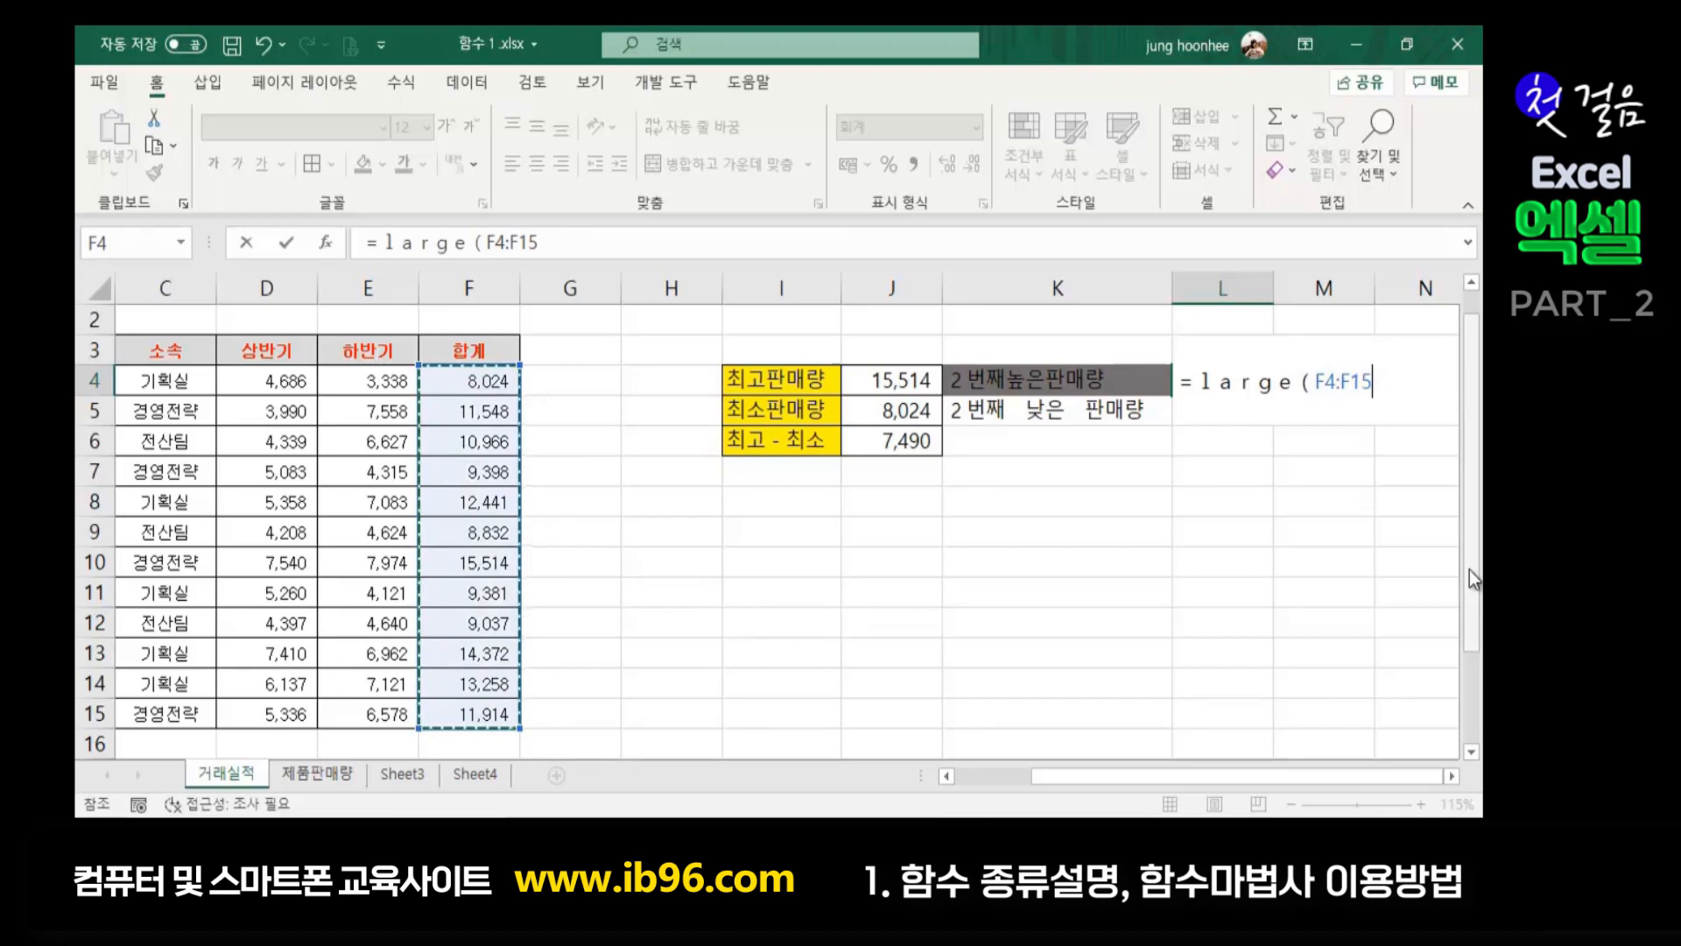
pyautogui.write(',')
pyautogui.write('2')
pyautogui.write(')')
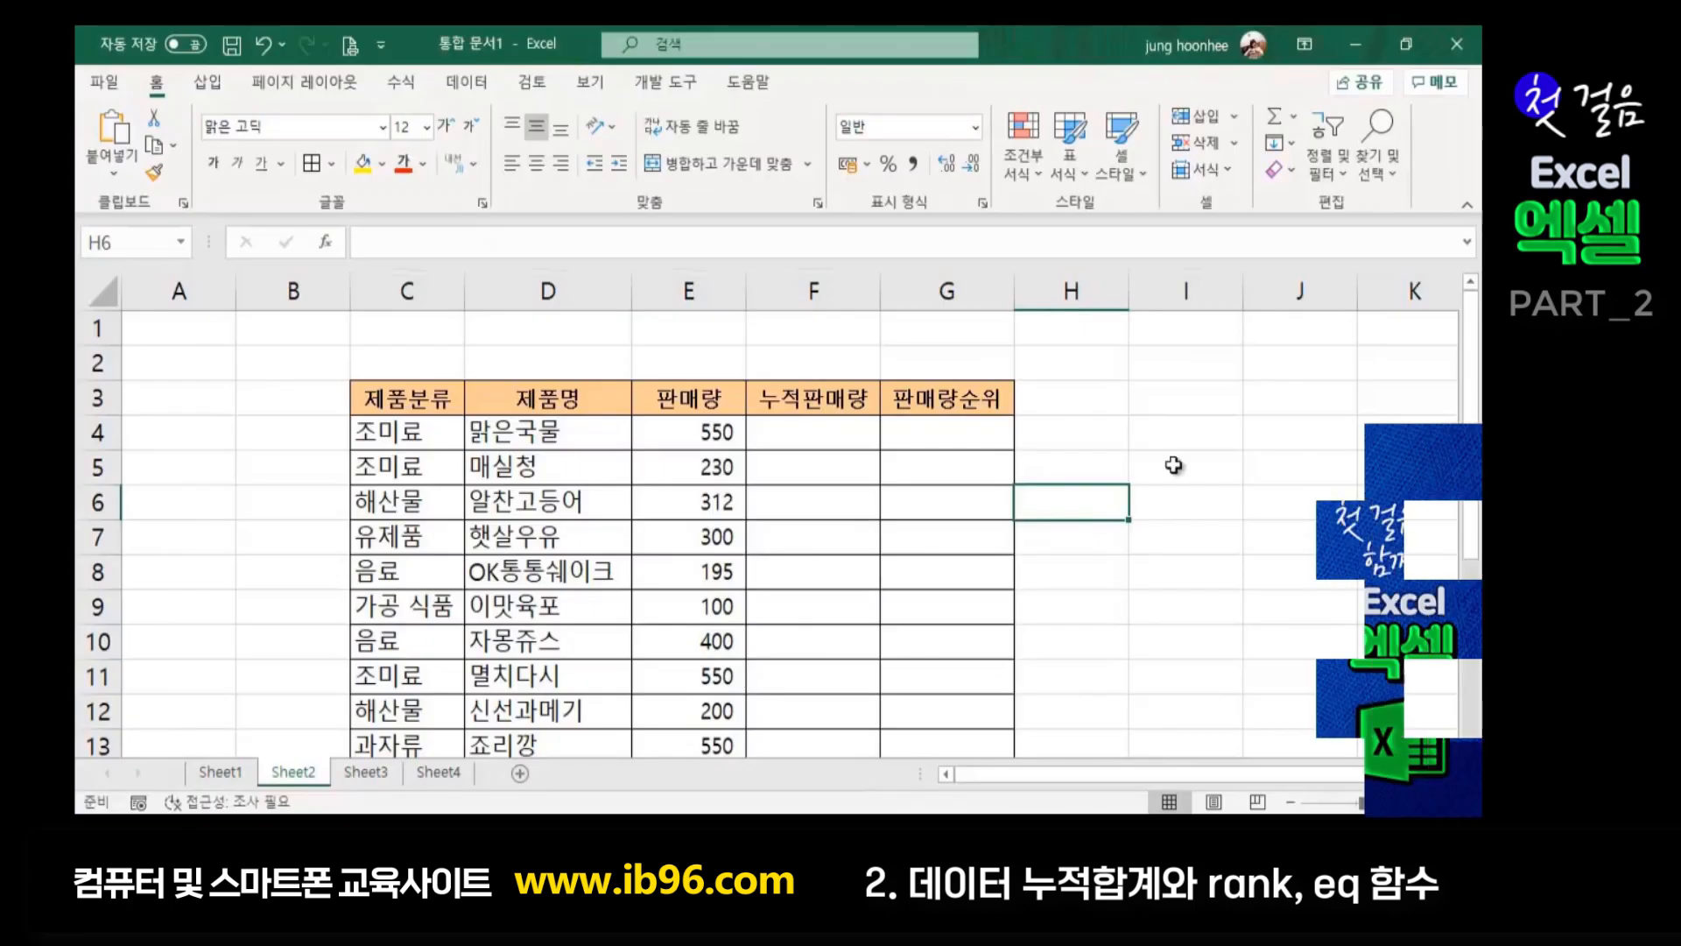
# Look over the product sales table on Sheet2, from its headers down to the 총 판매량 row
pyautogui.click(1173, 465)
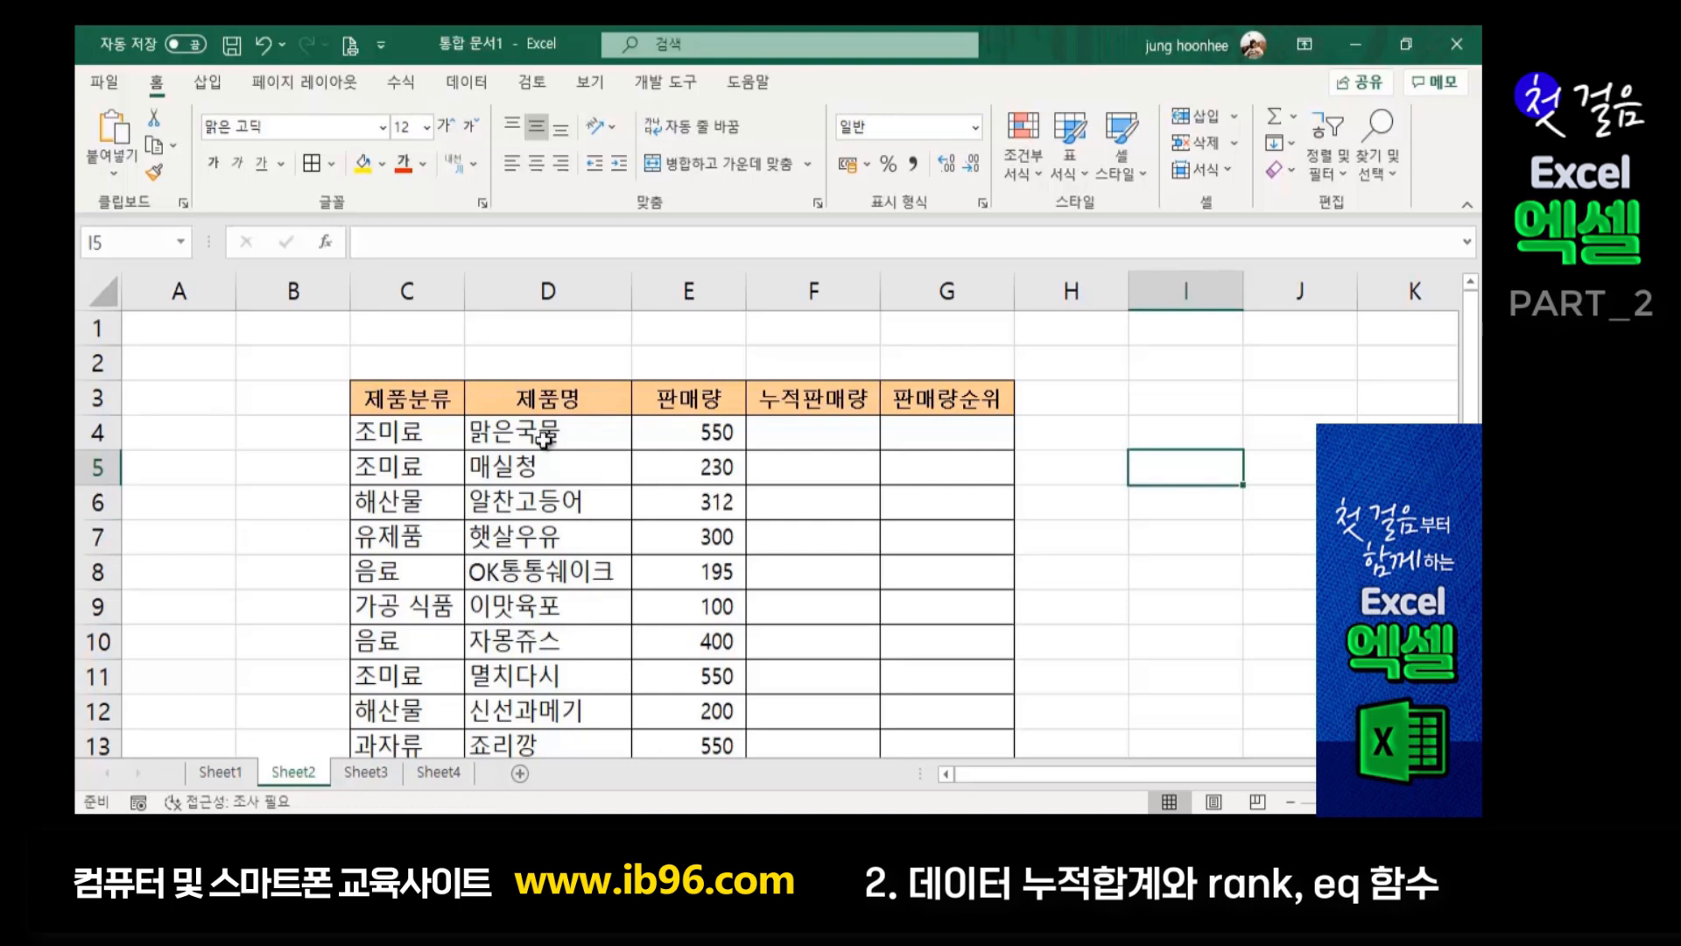
pyautogui.scroll(-2, 561, 471)
pyautogui.scroll(2, 589, 563)
pyautogui.scroll(-2, 593, 578)
pyautogui.scroll(2, 592, 588)
pyautogui.scroll(-1, 700, 501)
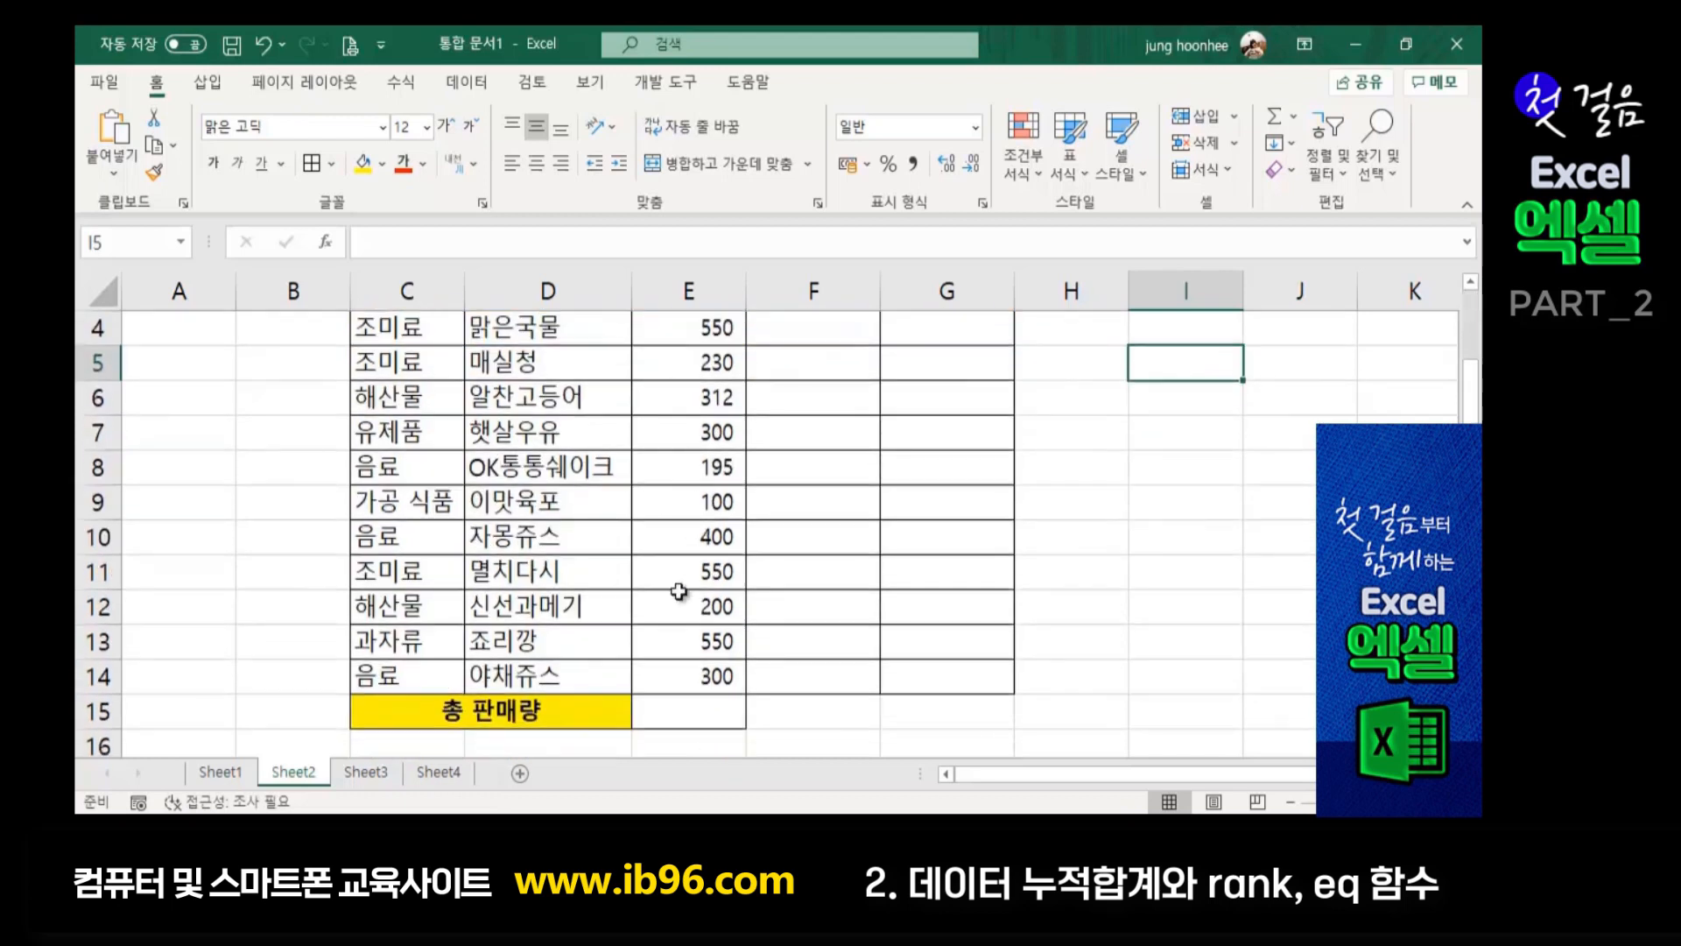
pyautogui.scroll(1, 692, 525)
# Examine the product categories in the 제품분류 column and the individual quantities in the 판매량 column
pyautogui.click(702, 435)
pyautogui.click(703, 469)
pyautogui.click(703, 532)
pyautogui.click(715, 585)
pyautogui.click(713, 704)
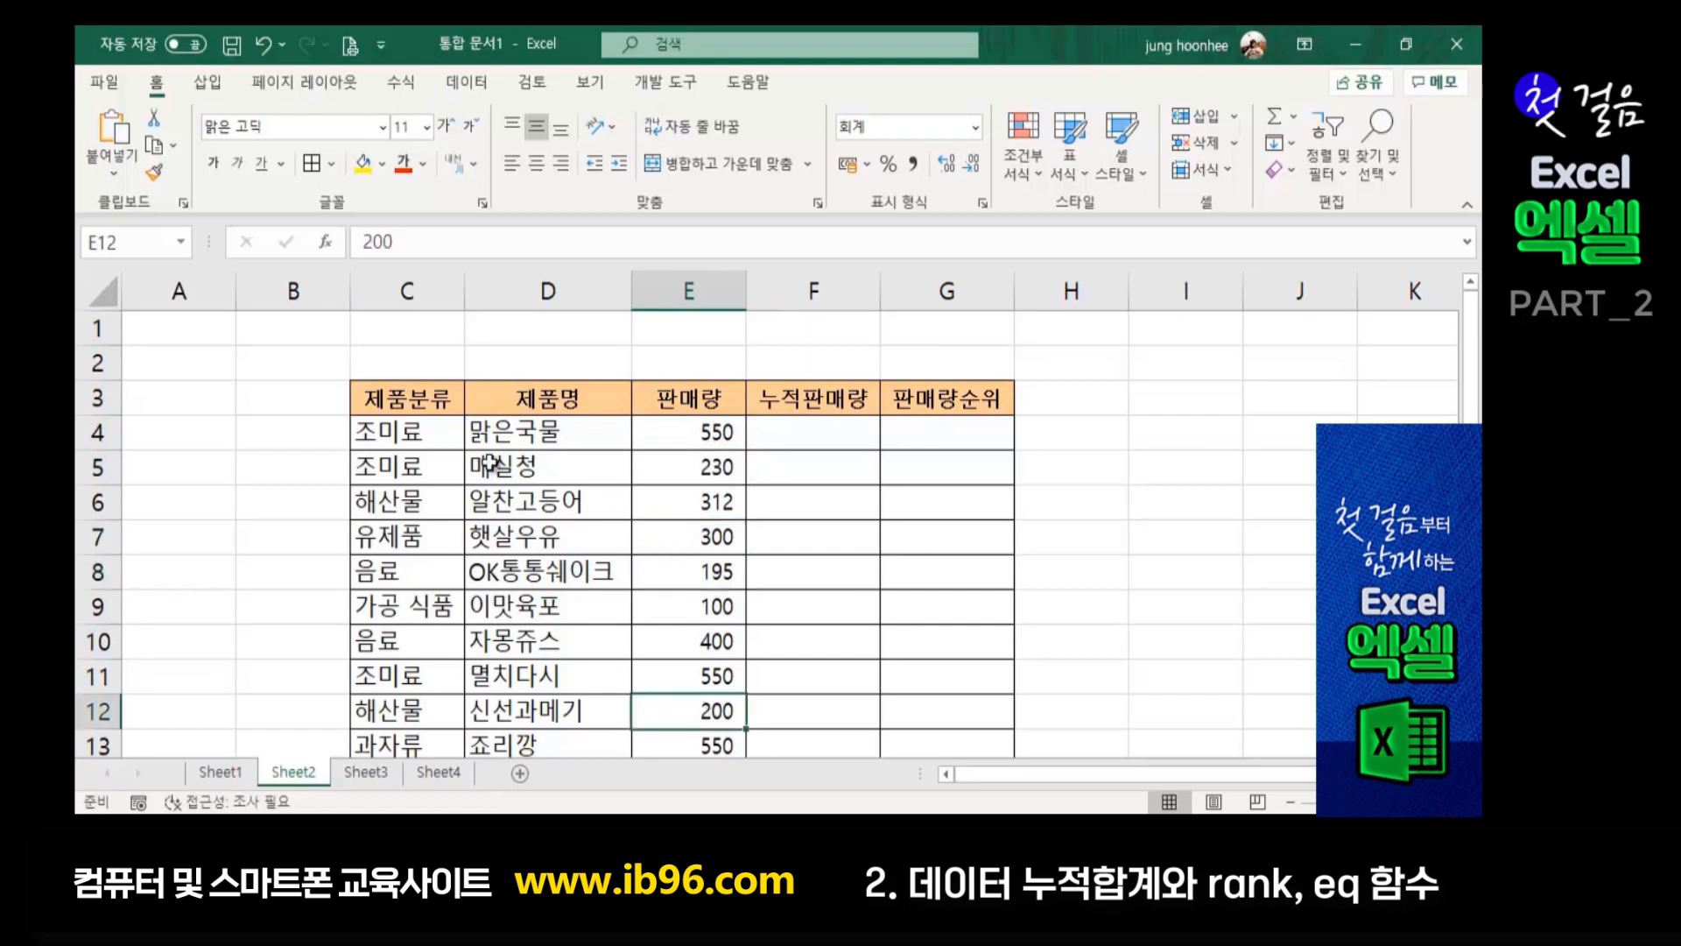
pyautogui.moveTo(395, 442); pyautogui.dragTo(398, 639)
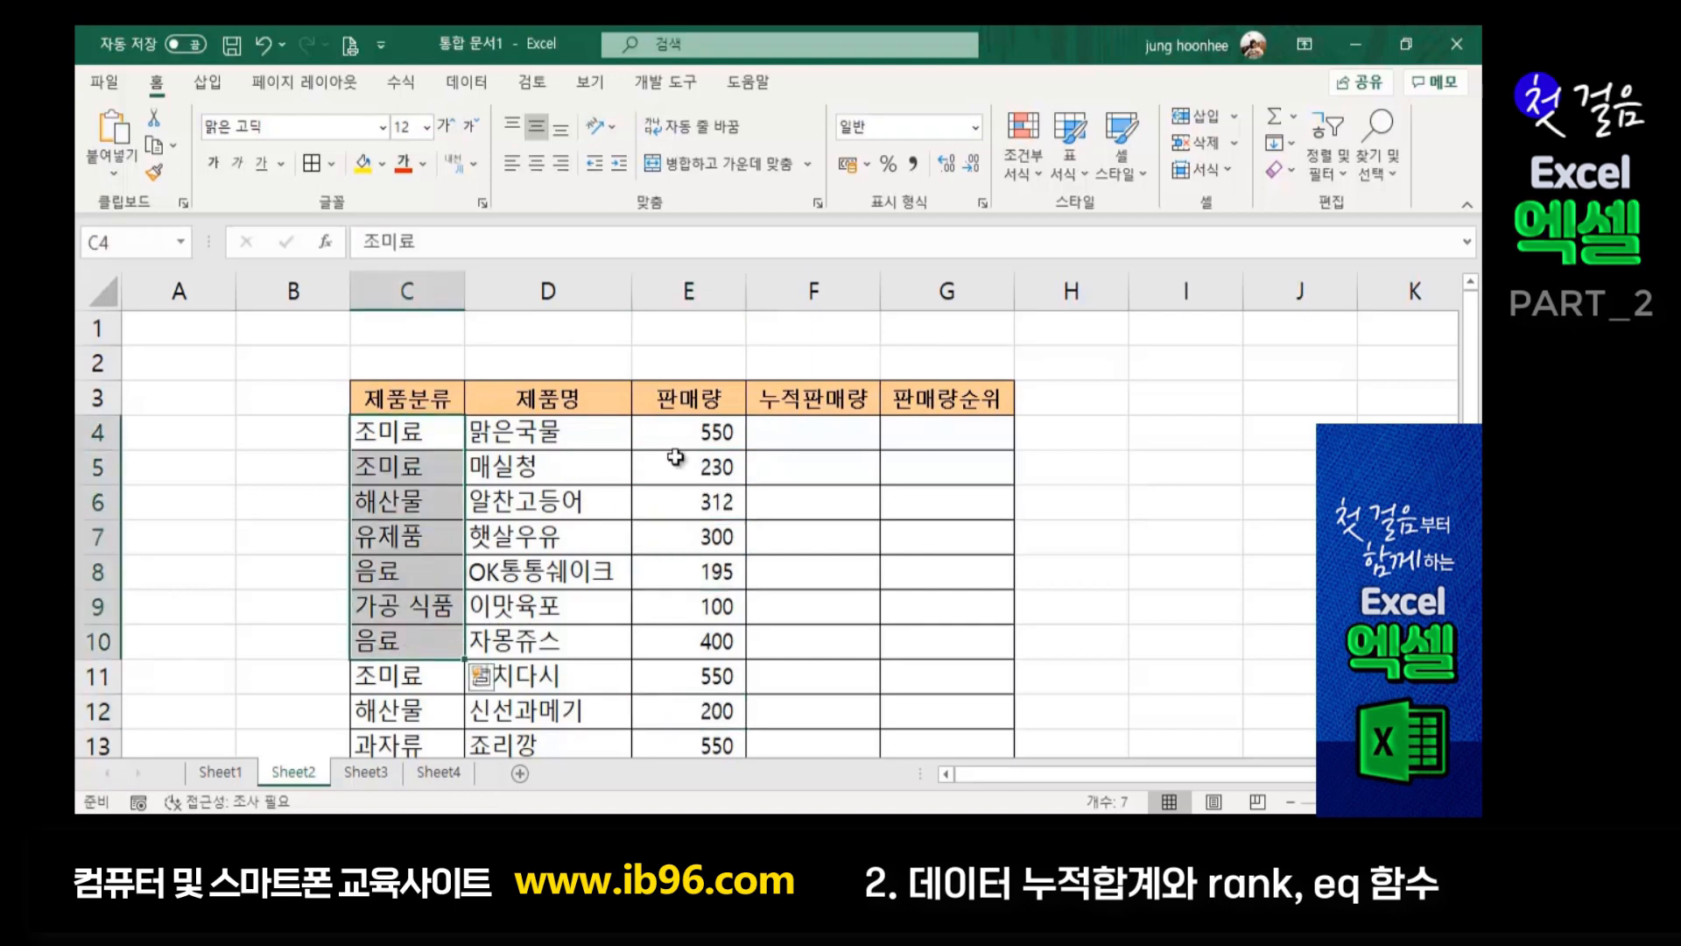
pyautogui.click(711, 431)
pyautogui.click(698, 500)
pyautogui.click(713, 605)
pyautogui.click(683, 707)
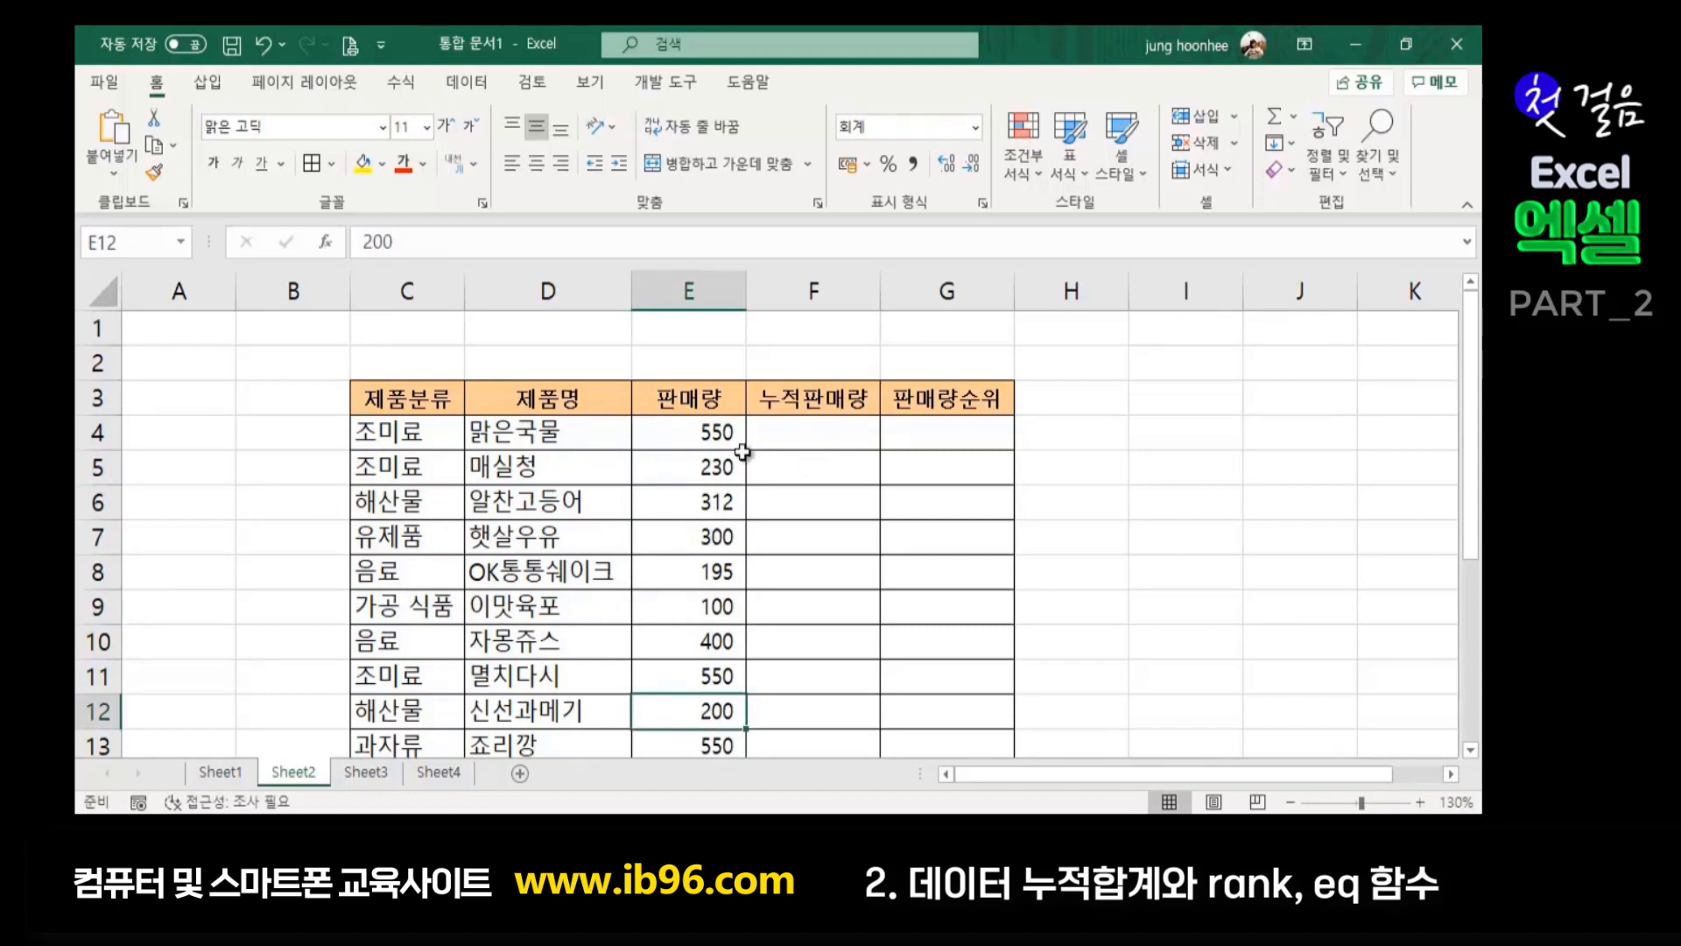
# Total the 판매량 quantities E4:E14 in cell E15 of the 총 판매량 row using AutoSum
pyautogui.click(700, 432)
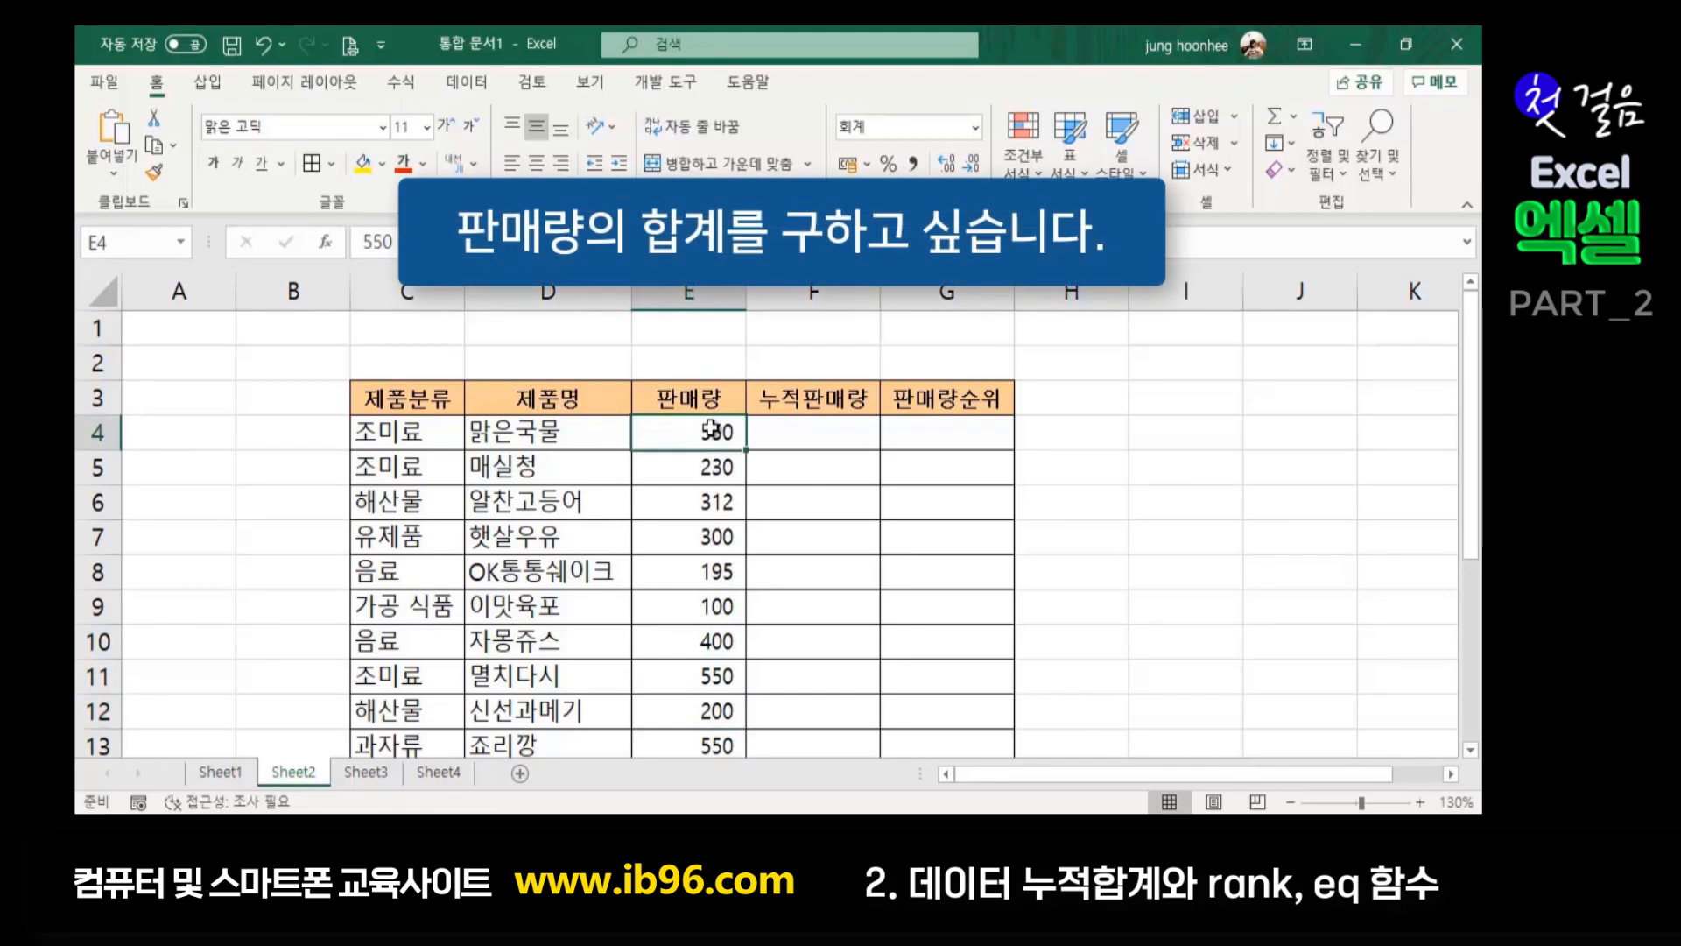
pyautogui.scroll(-3, 699, 484)
pyautogui.click(700, 507)
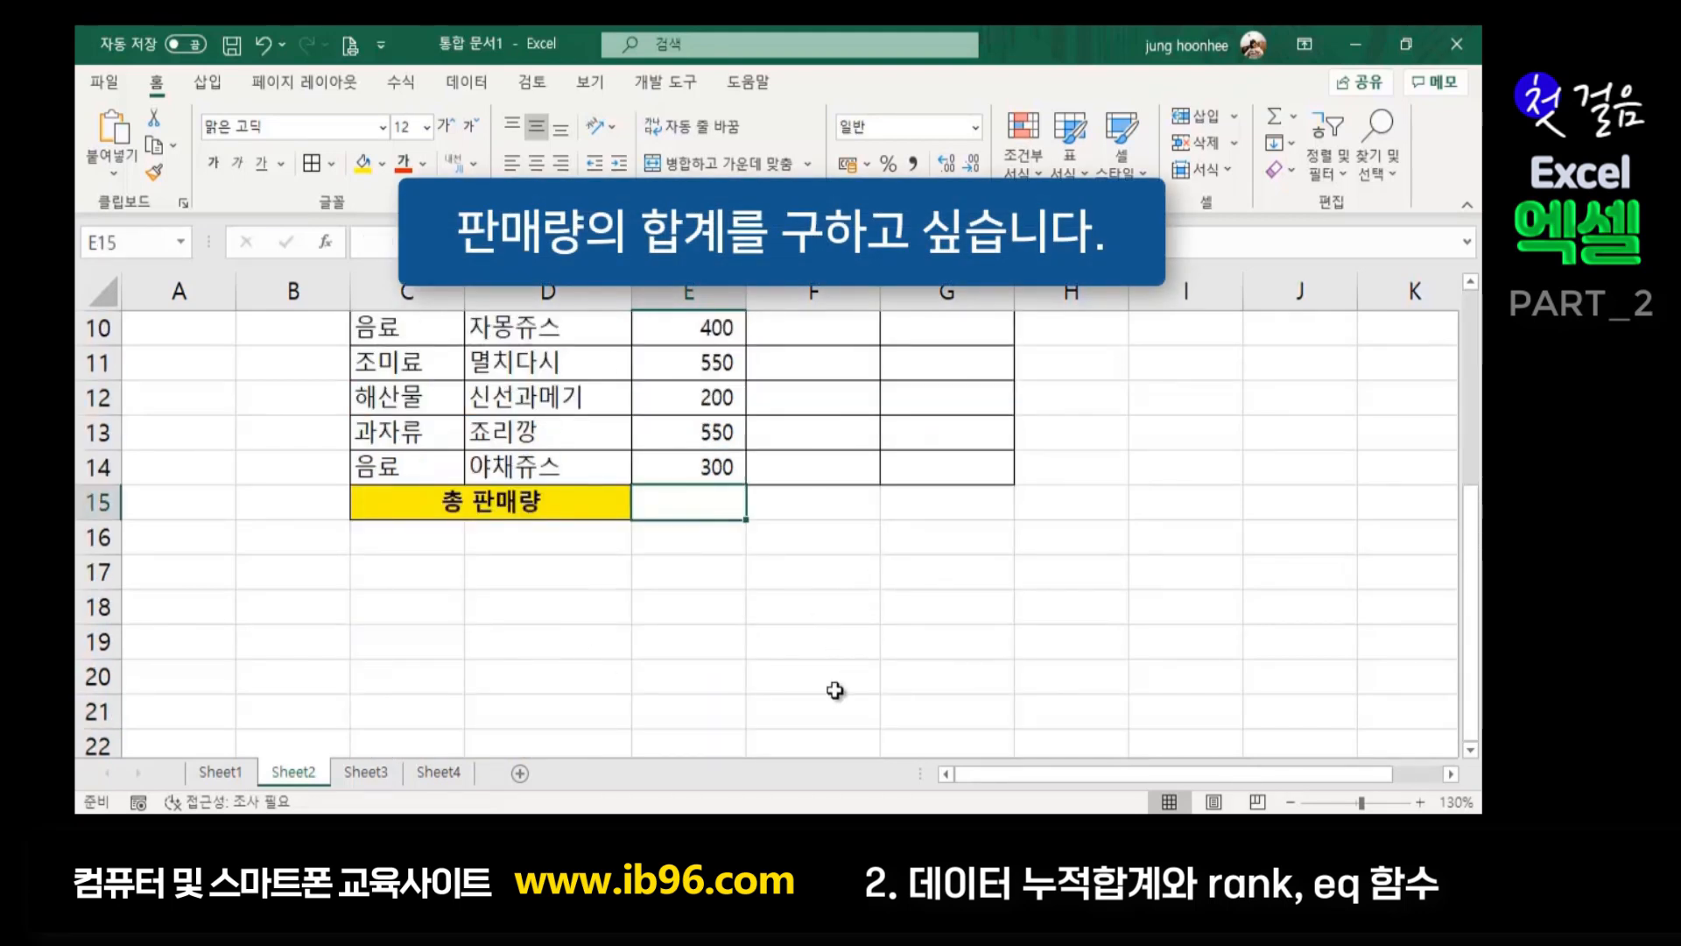
pyautogui.scroll(3, 830, 693)
pyautogui.scroll(-2, 827, 687)
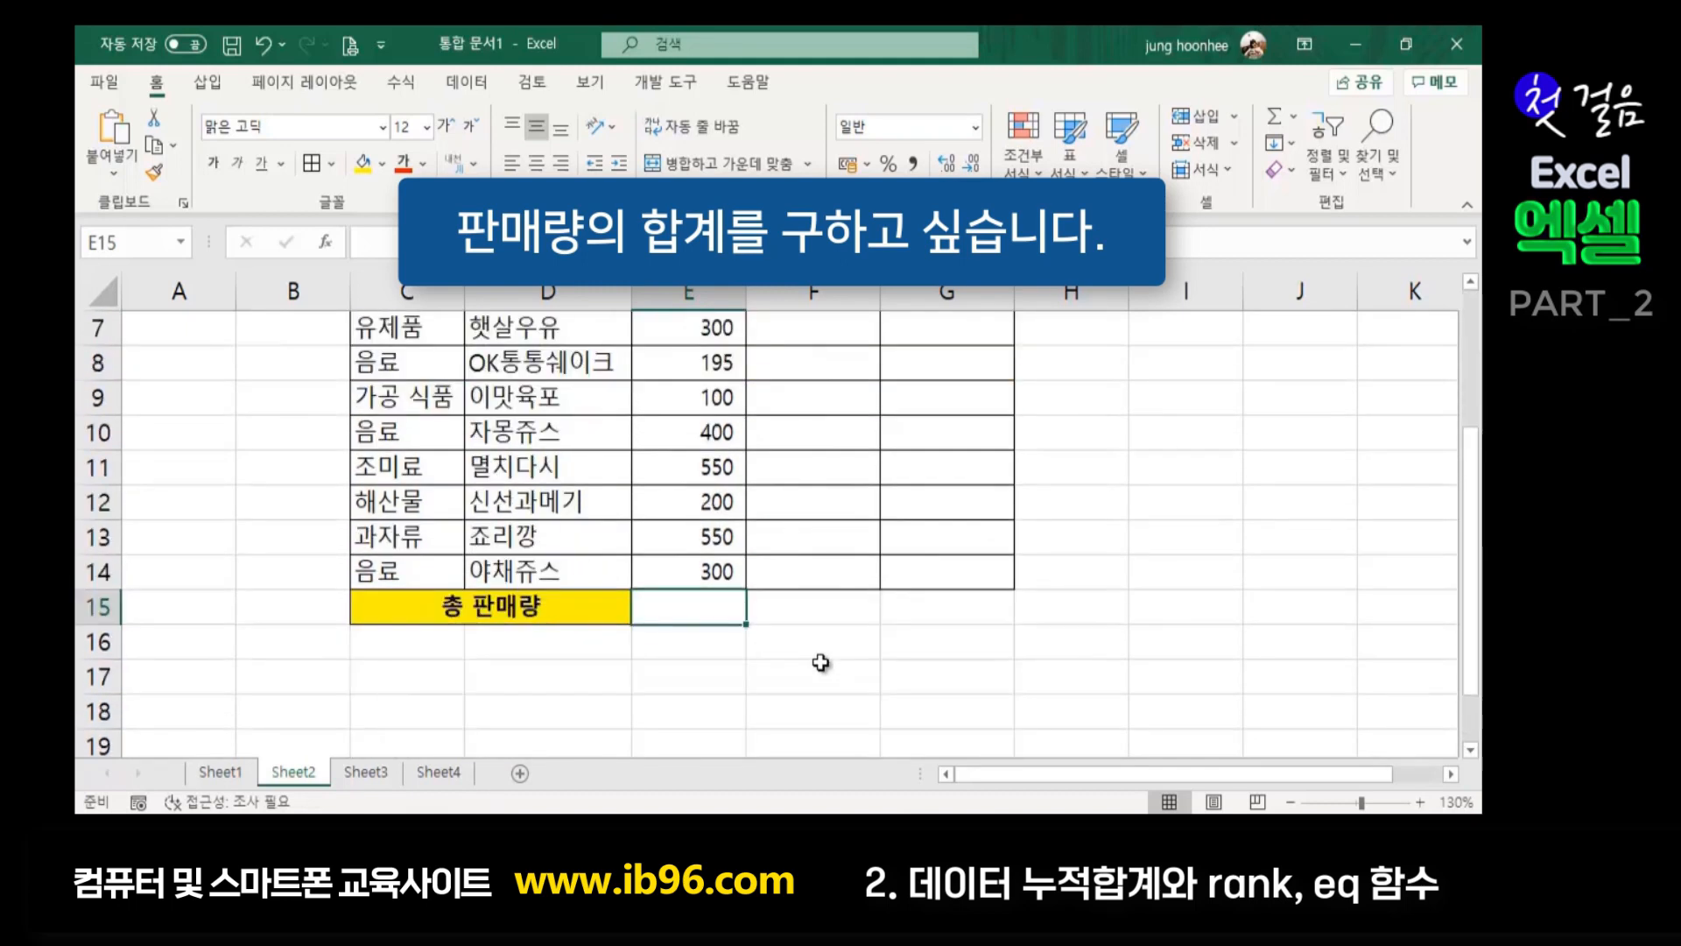
pyautogui.click(1274, 123)
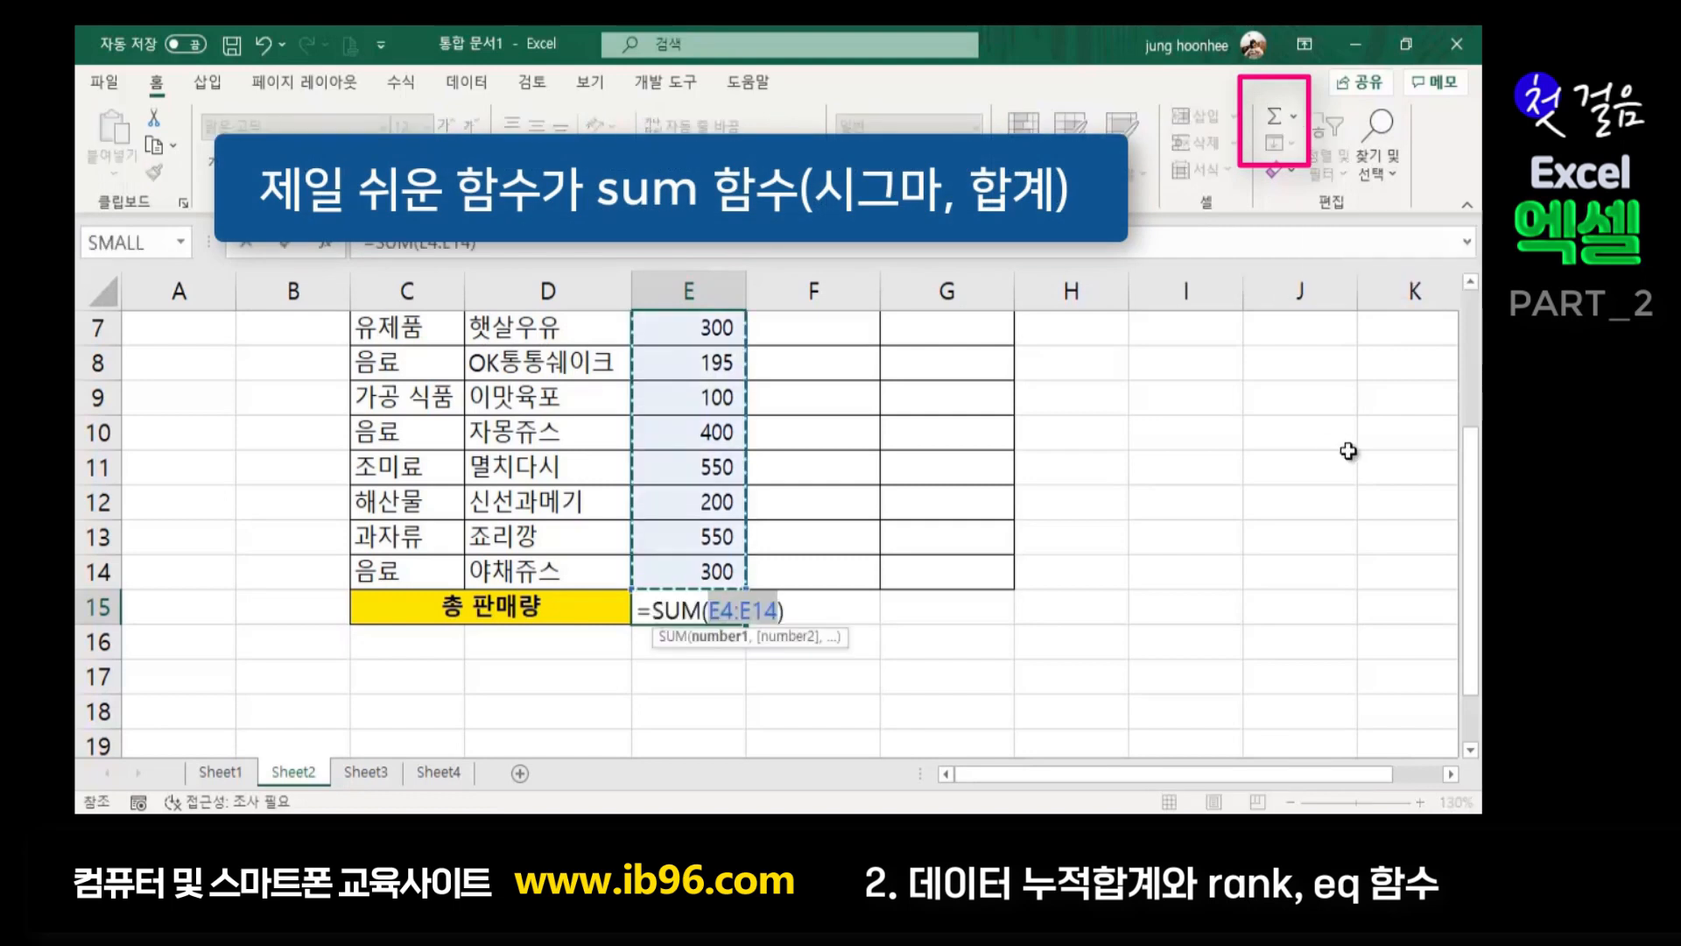
pyautogui.scroll(2, 1120, 584)
pyautogui.scroll(-2, 1165, 657)
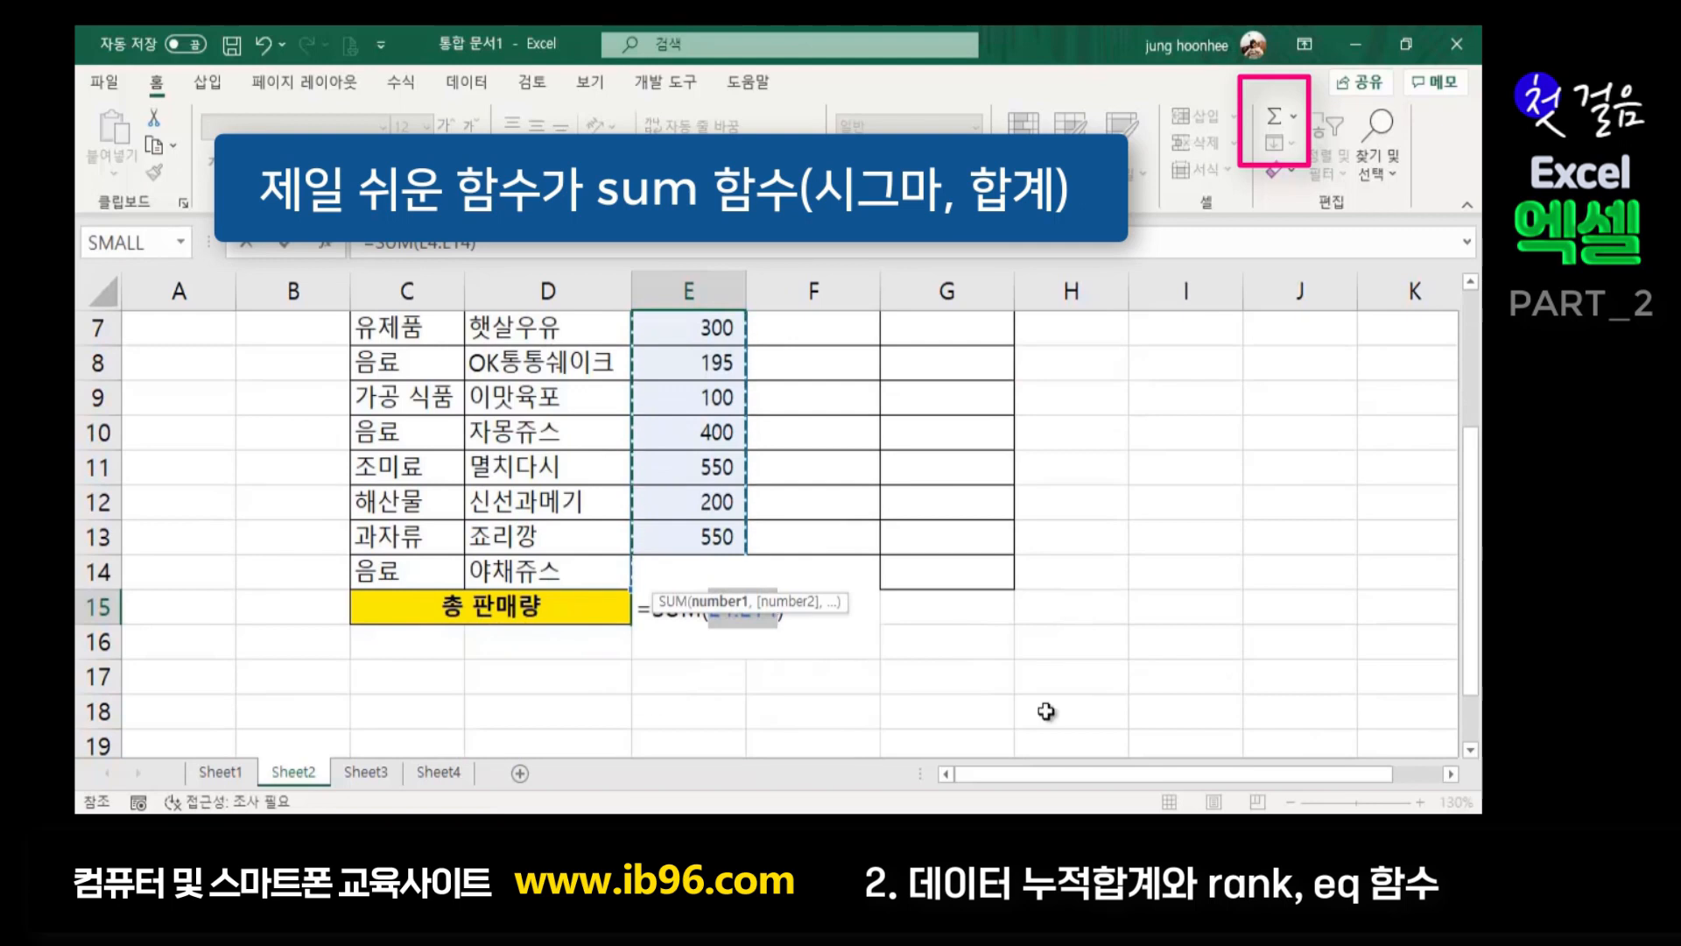
pyautogui.press('Return')
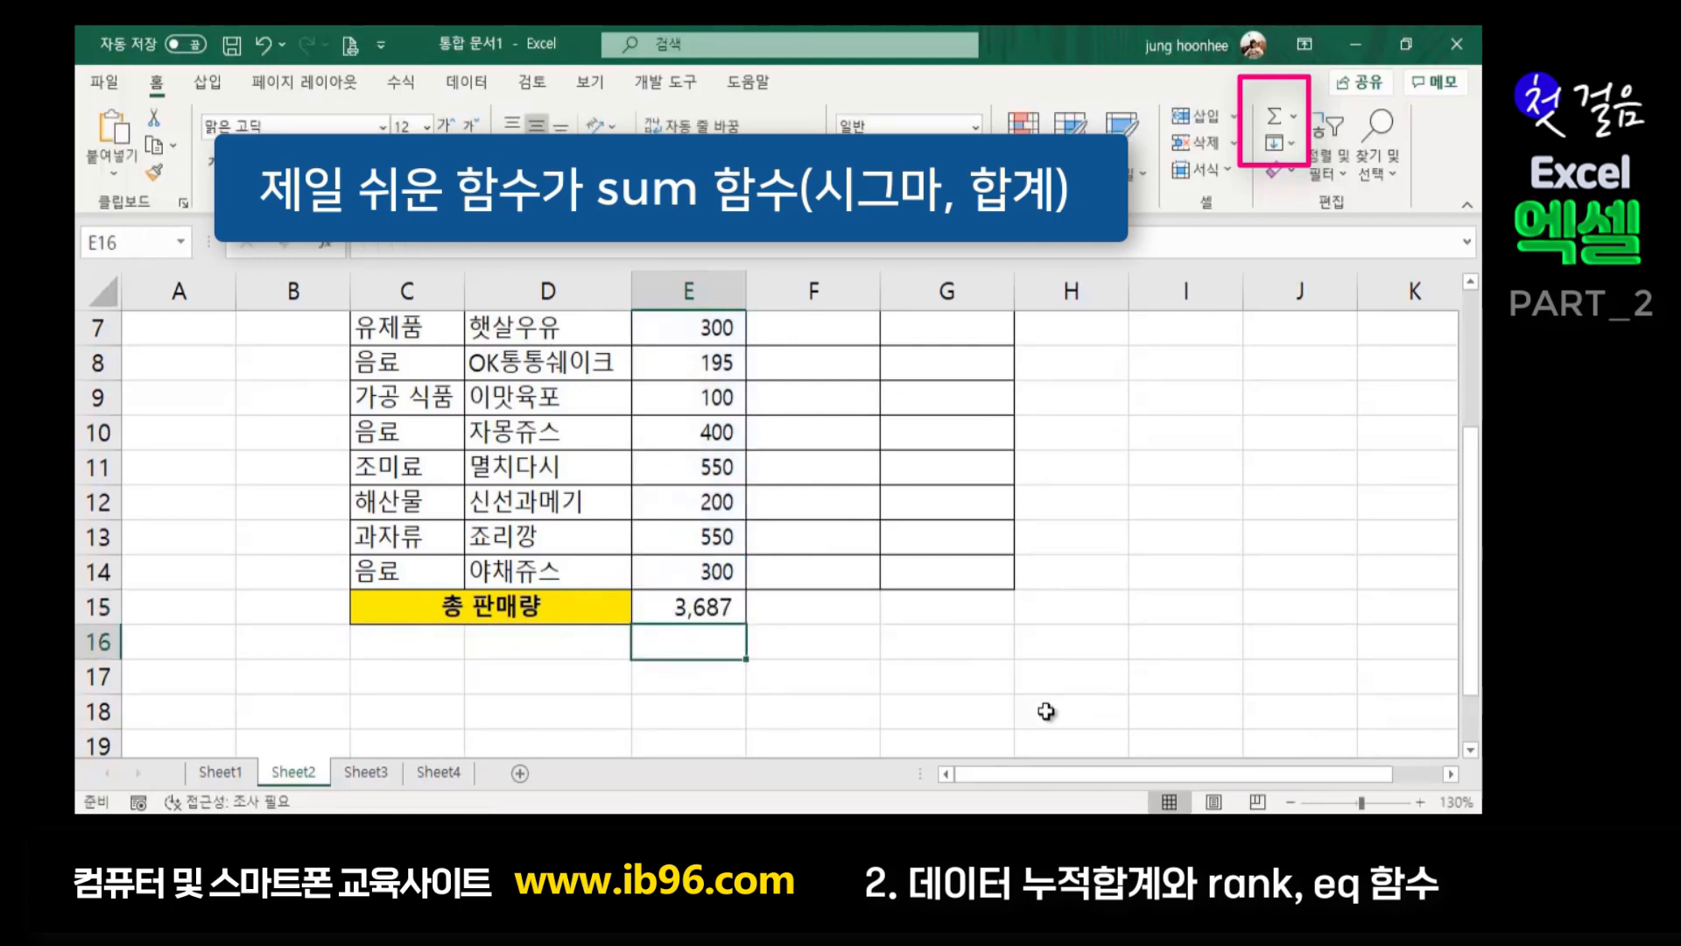
# Clear cell E15 in the 총 판매량 row and write the formula =sum(E4:E13) in it directly
pyautogui.click(672, 608)
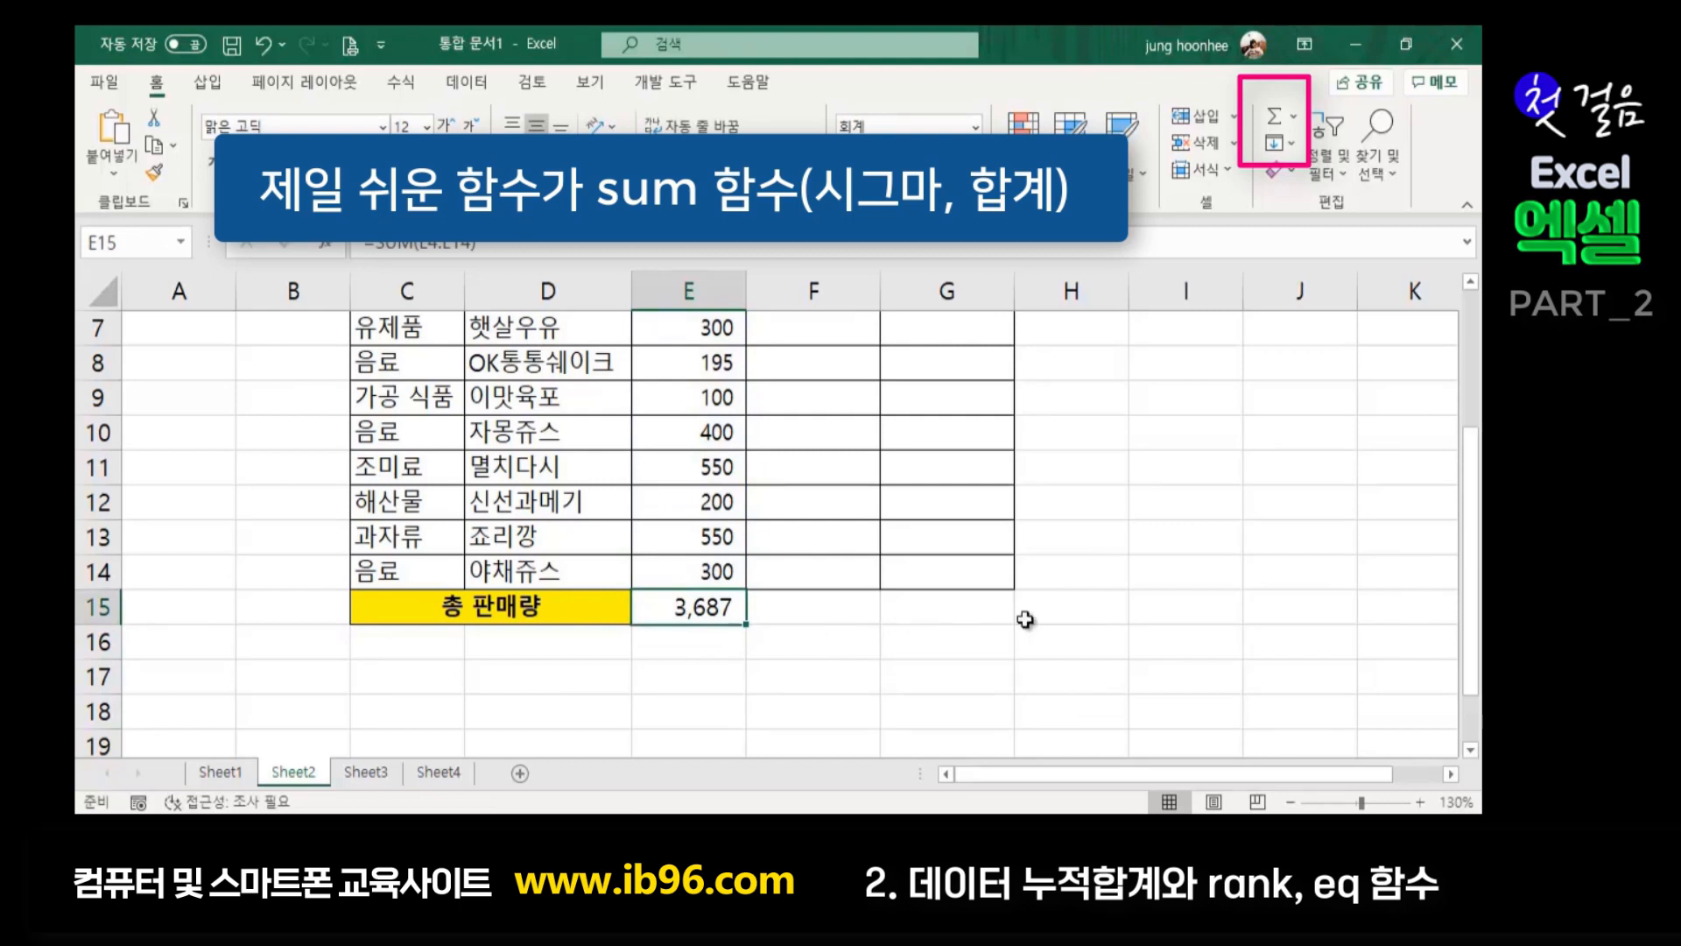
pyautogui.press('Delete')
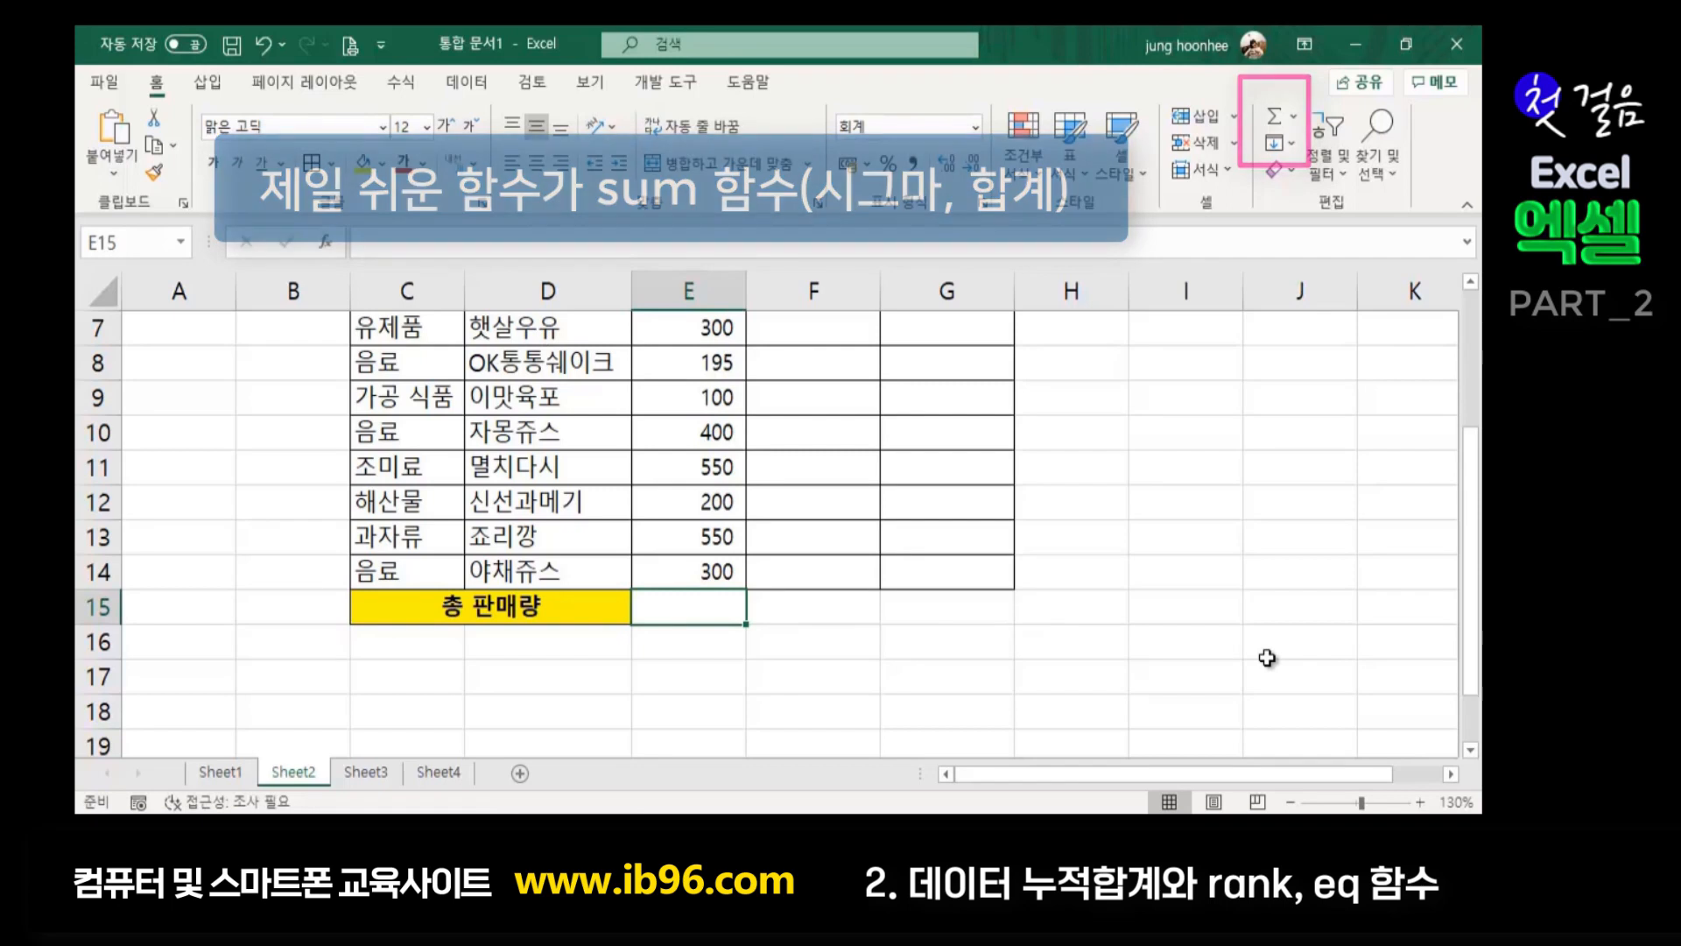
pyautogui.scroll(-1, 1067, 517)
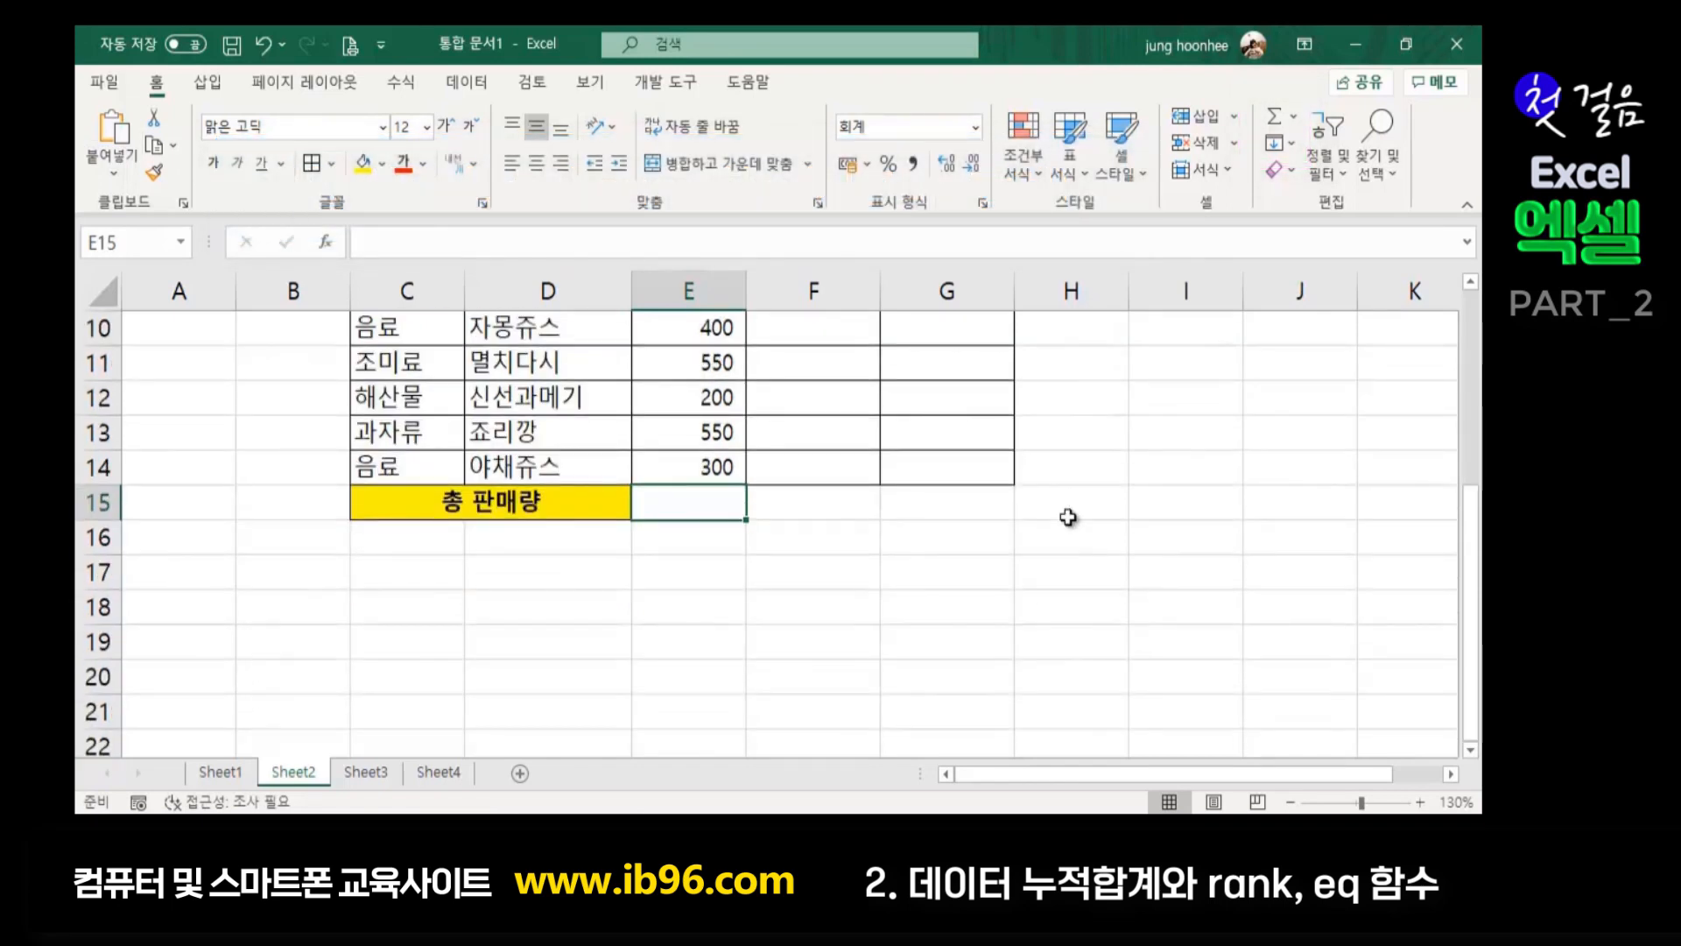
pyautogui.scroll(3, 1067, 516)
pyautogui.scroll(-2, 1088, 573)
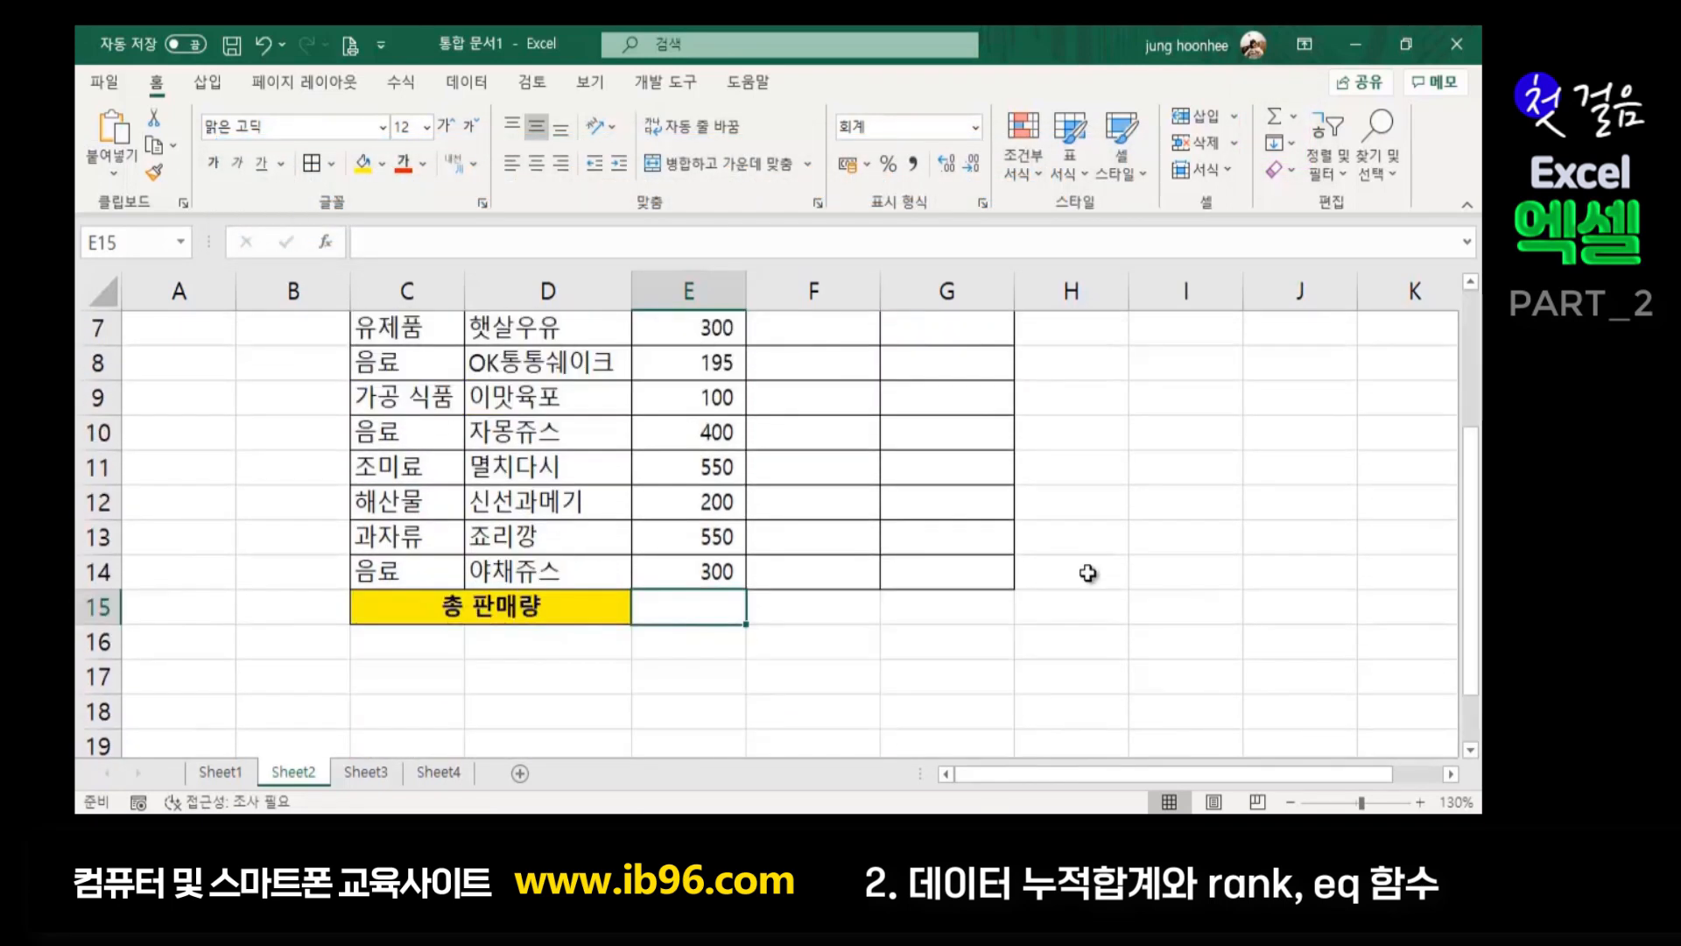
pyautogui.write('=')
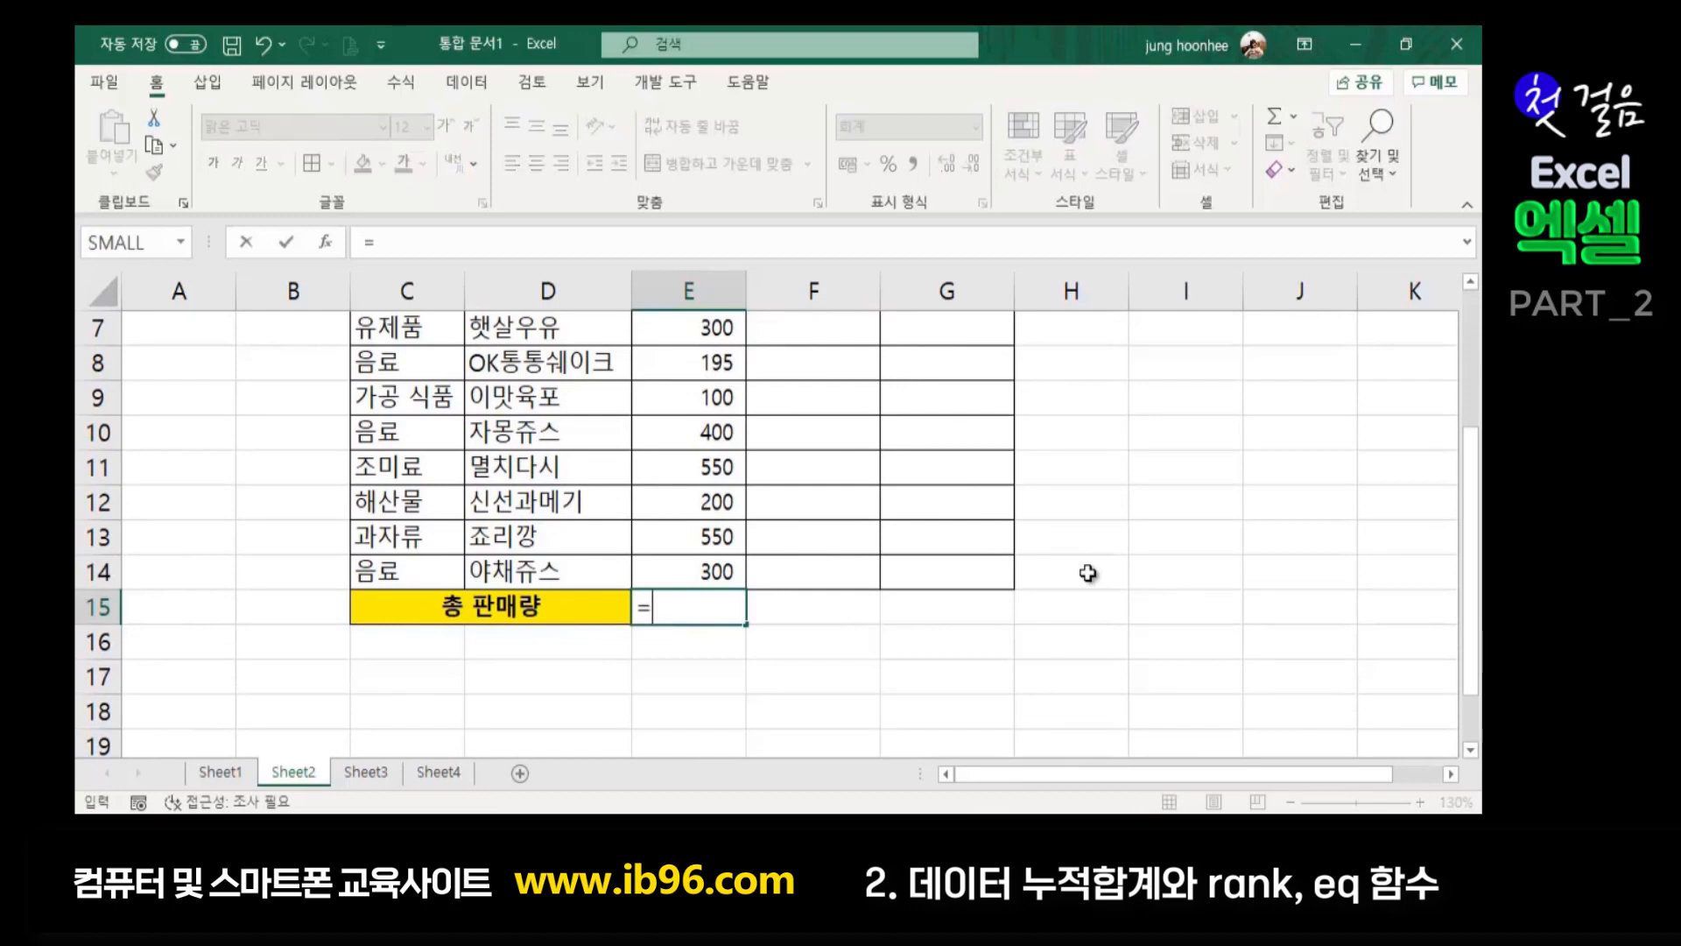
pyautogui.write('s')
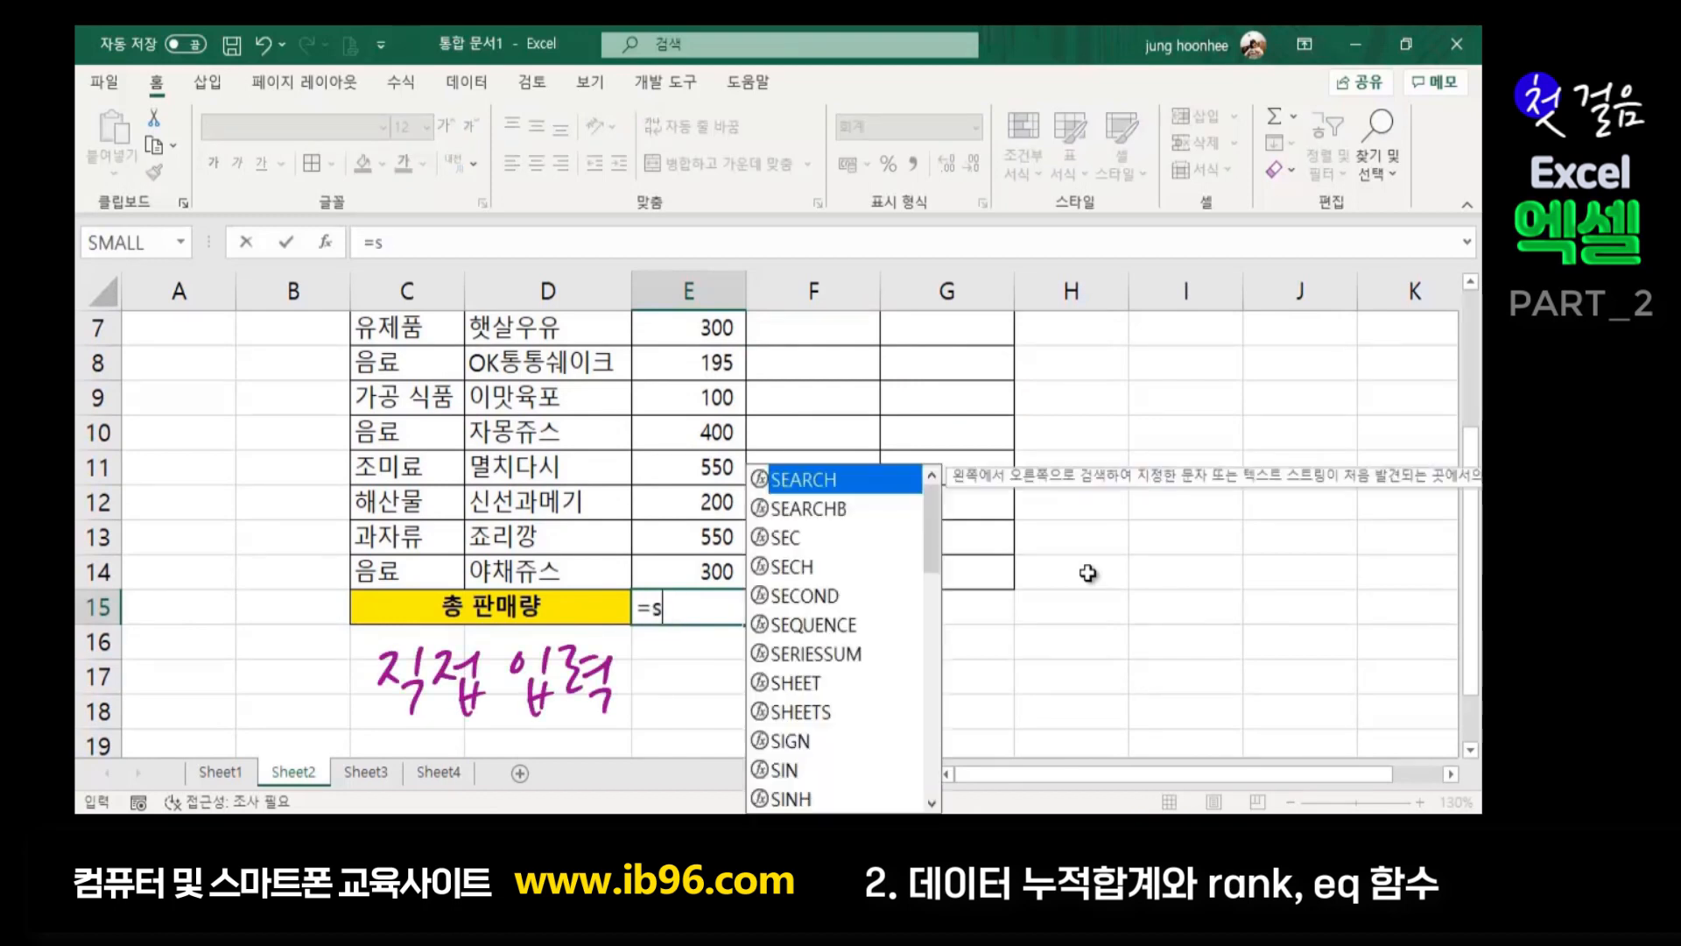
pyautogui.write('um(')
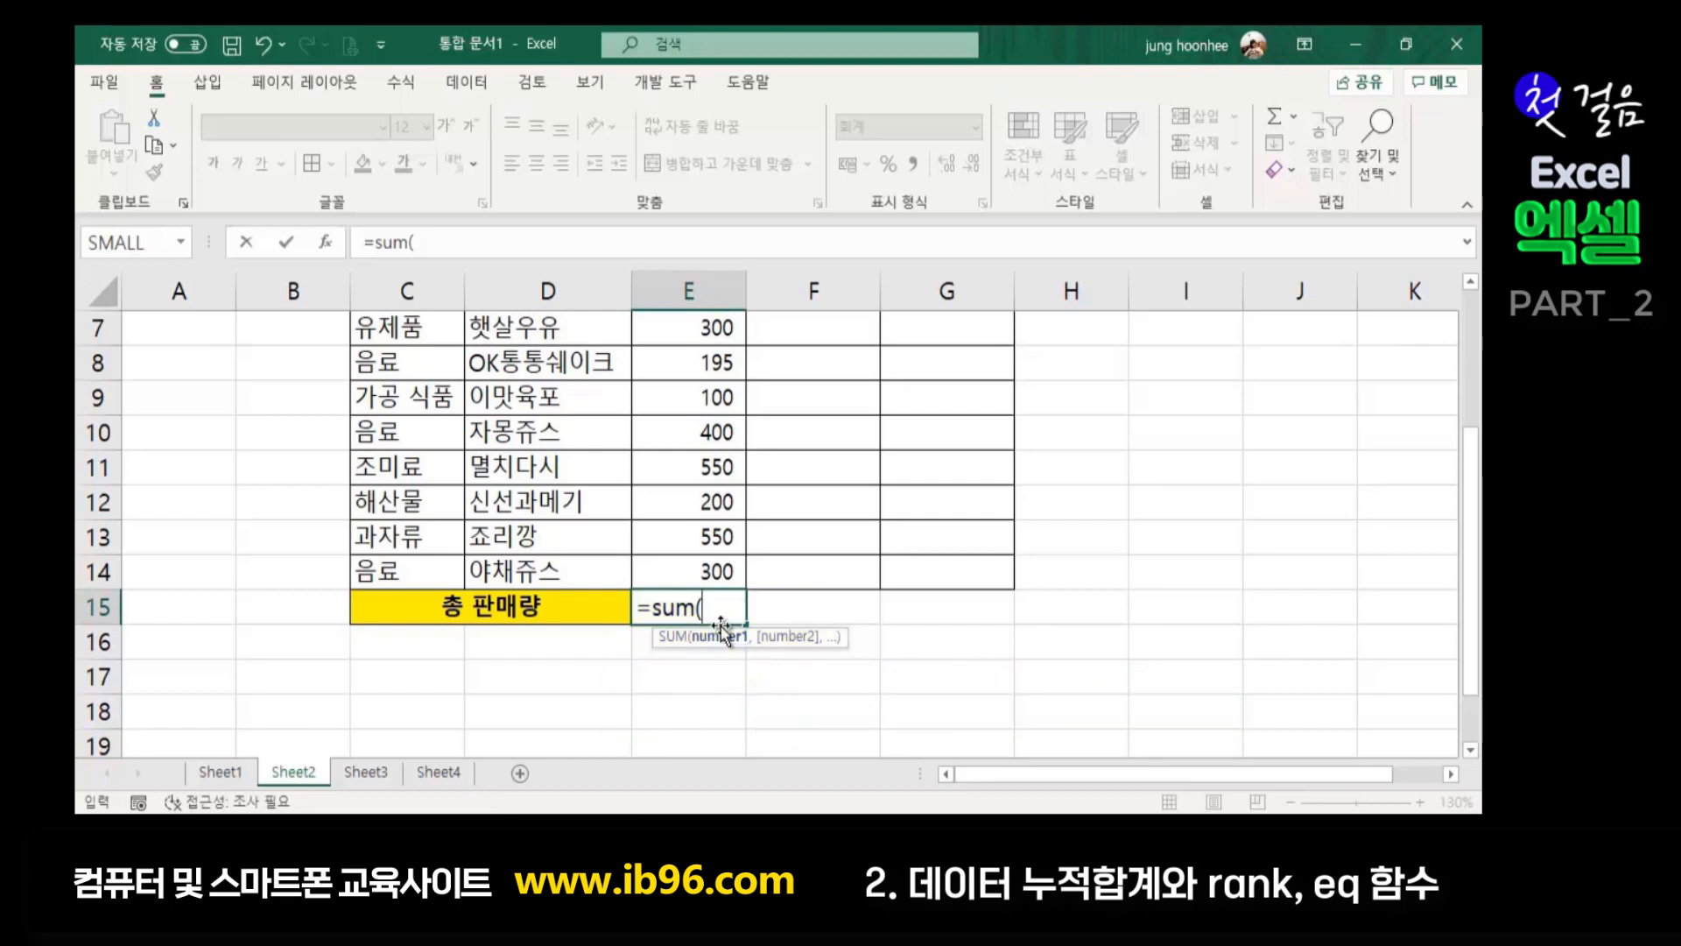
pyautogui.scroll(2, 719, 622)
pyautogui.moveTo(680, 428); pyautogui.dragTo(701, 609)
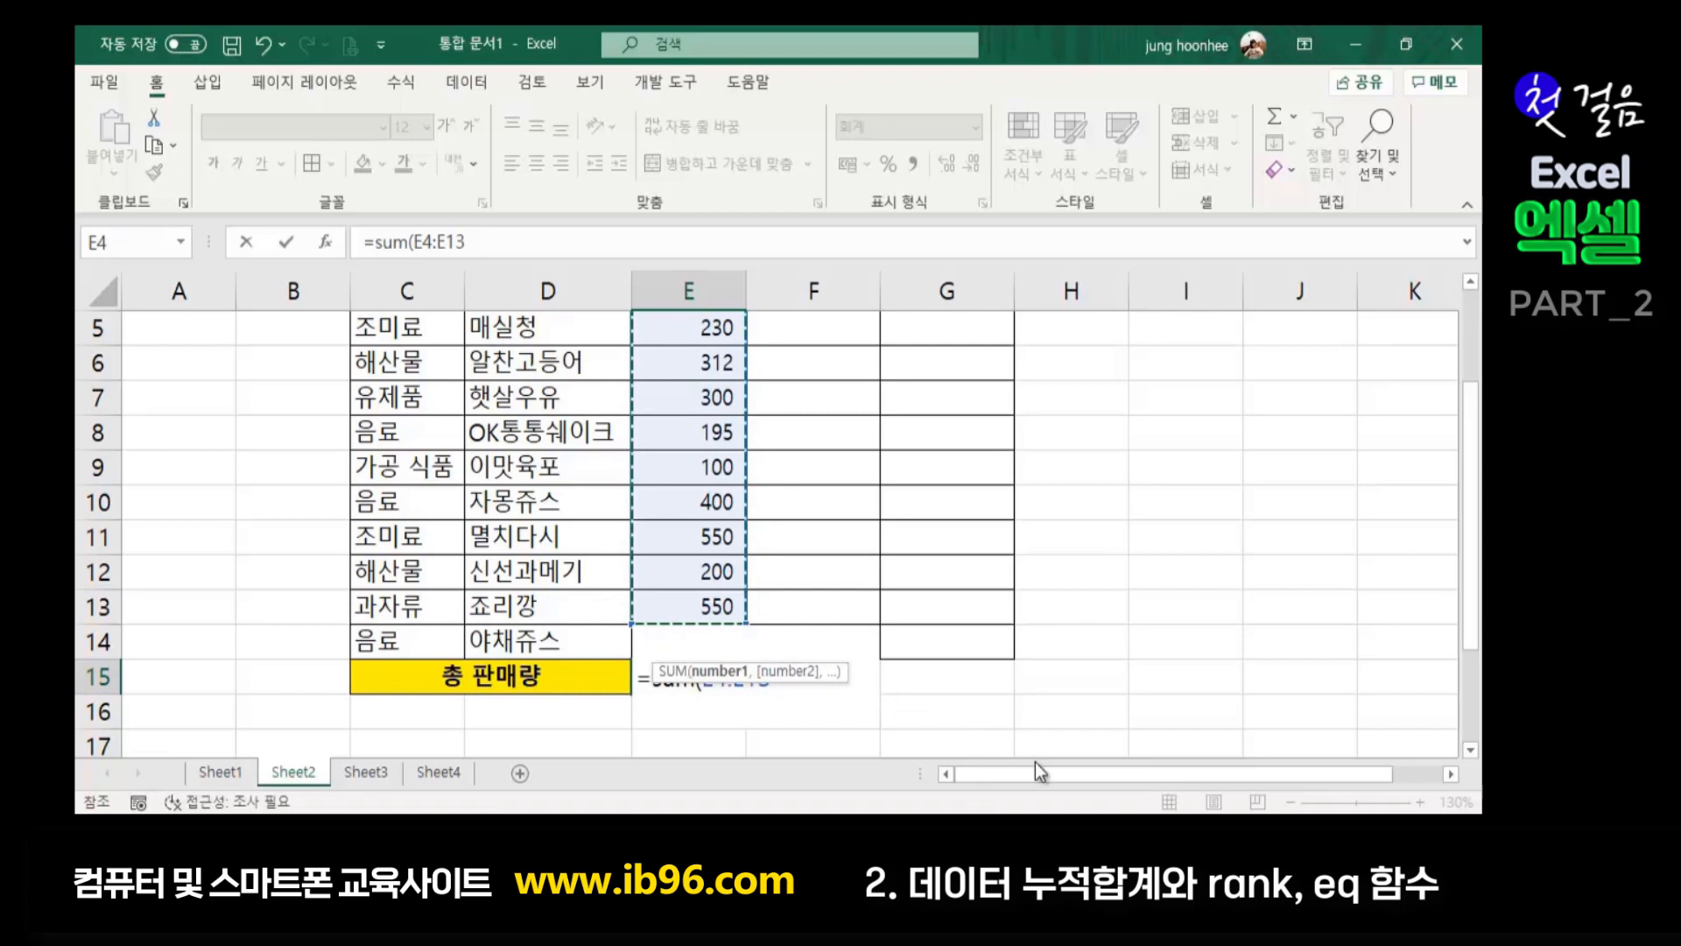
pyautogui.write(')')
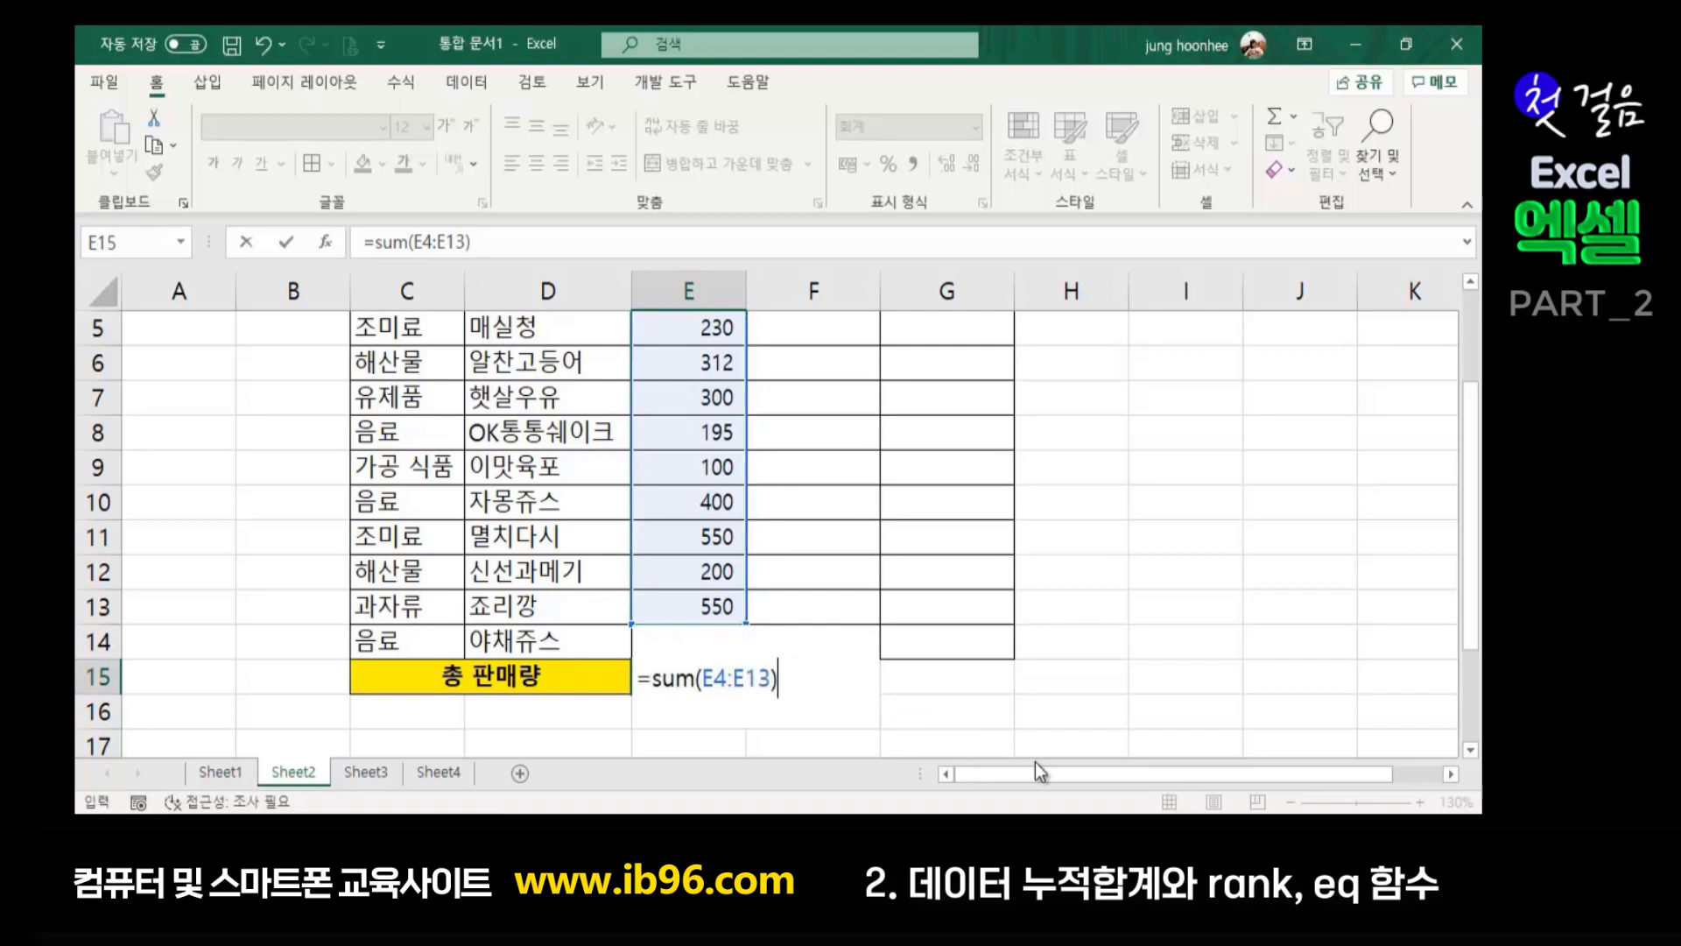
pyautogui.press('Return')
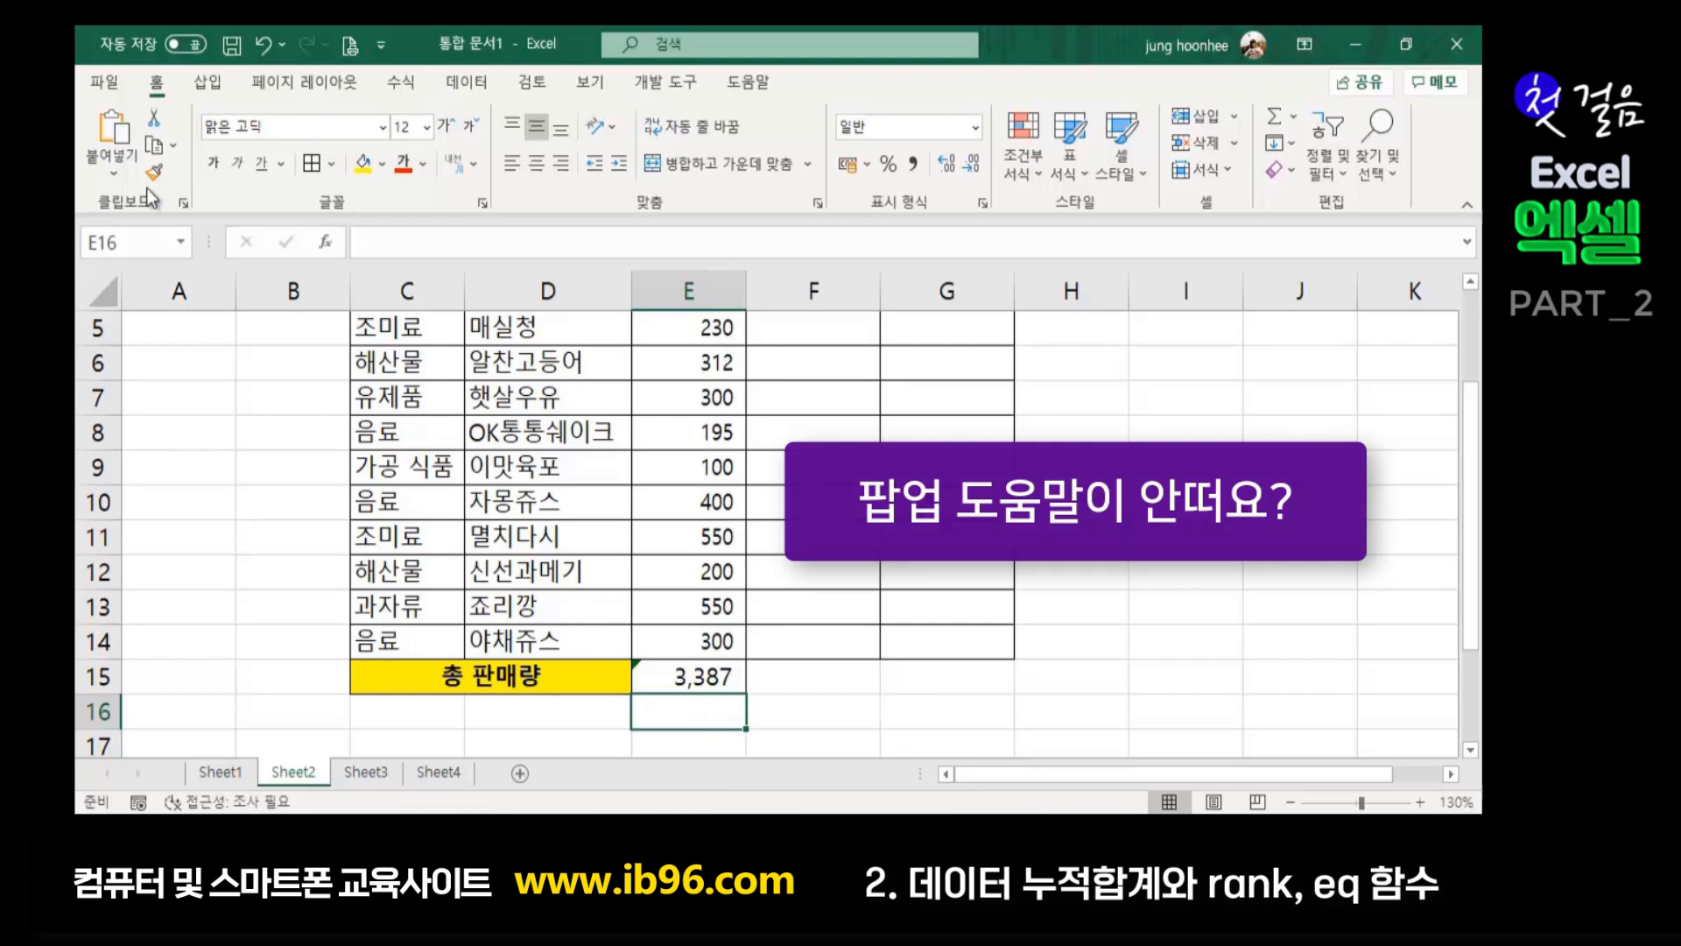
# Make sure 함수 화면 설명 표시 is enabled in the 표시 section of the advanced Excel options and accept the settings
pyautogui.click(105, 84)
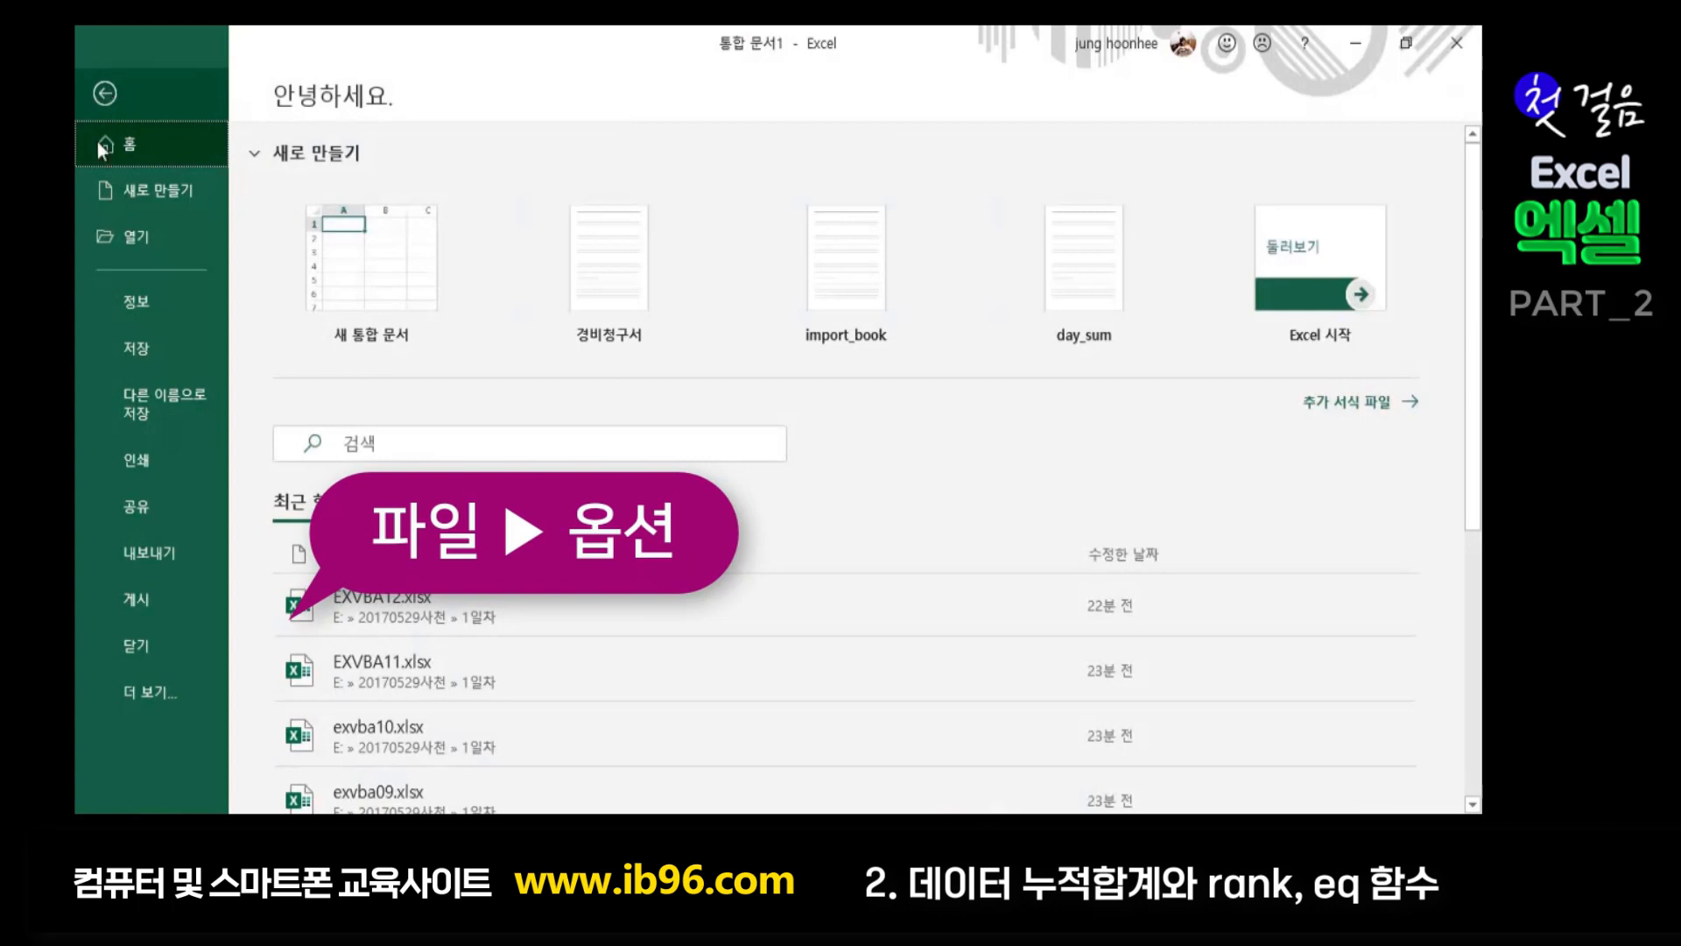
pyautogui.click(156, 692)
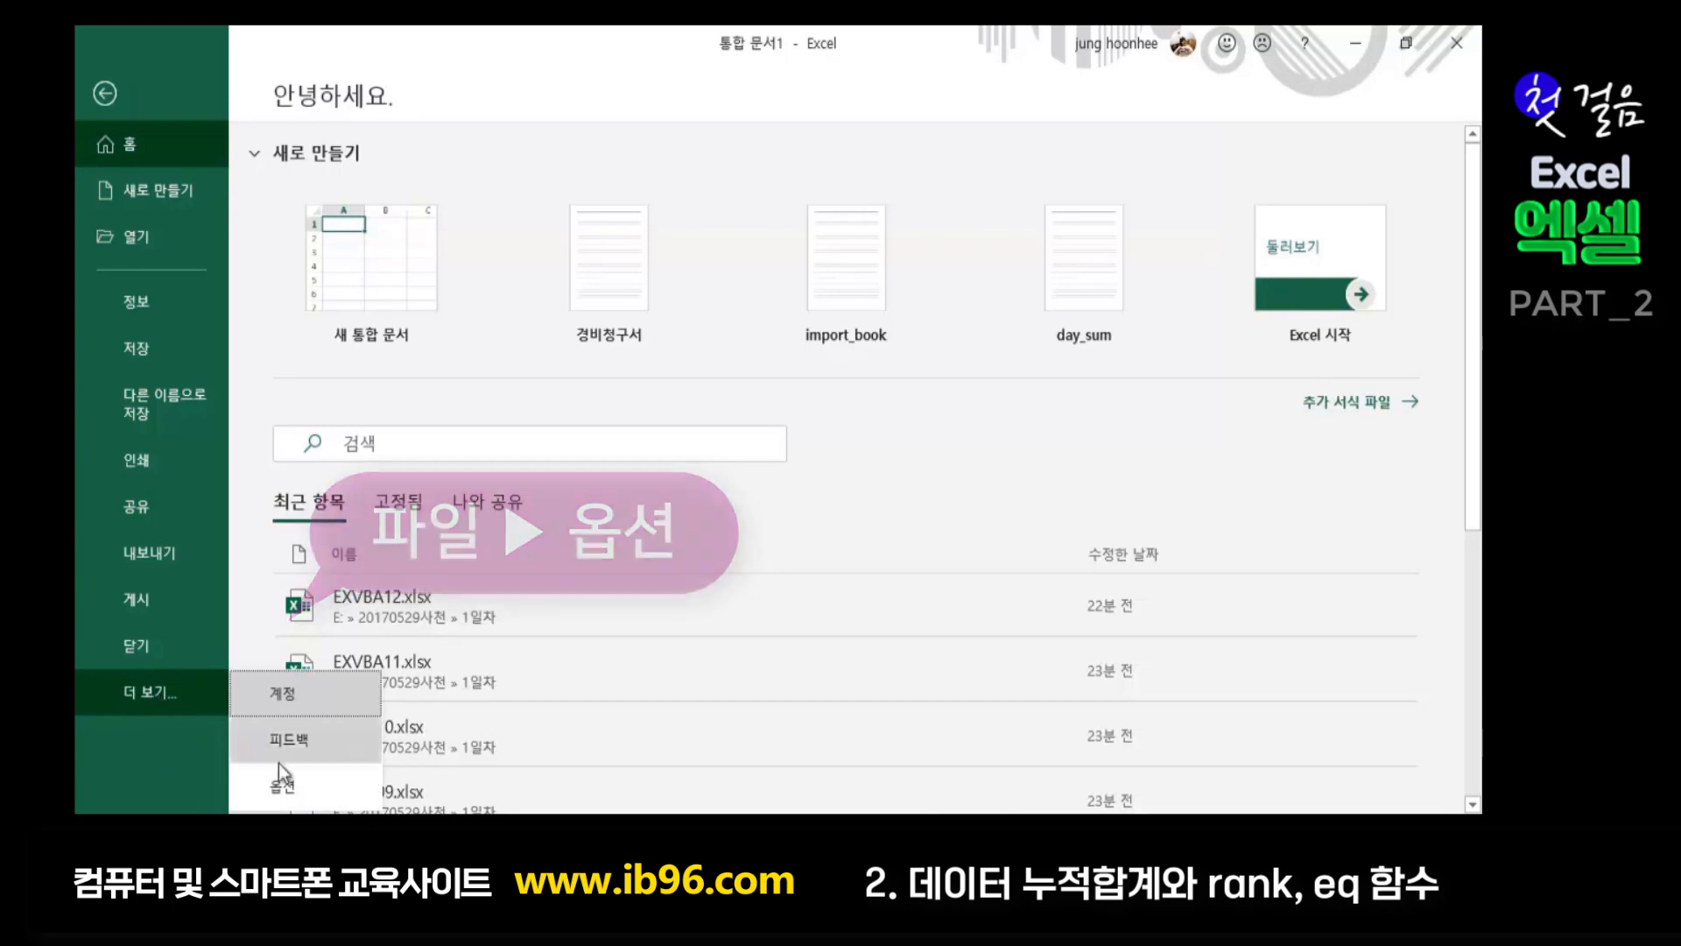
pyautogui.click(280, 792)
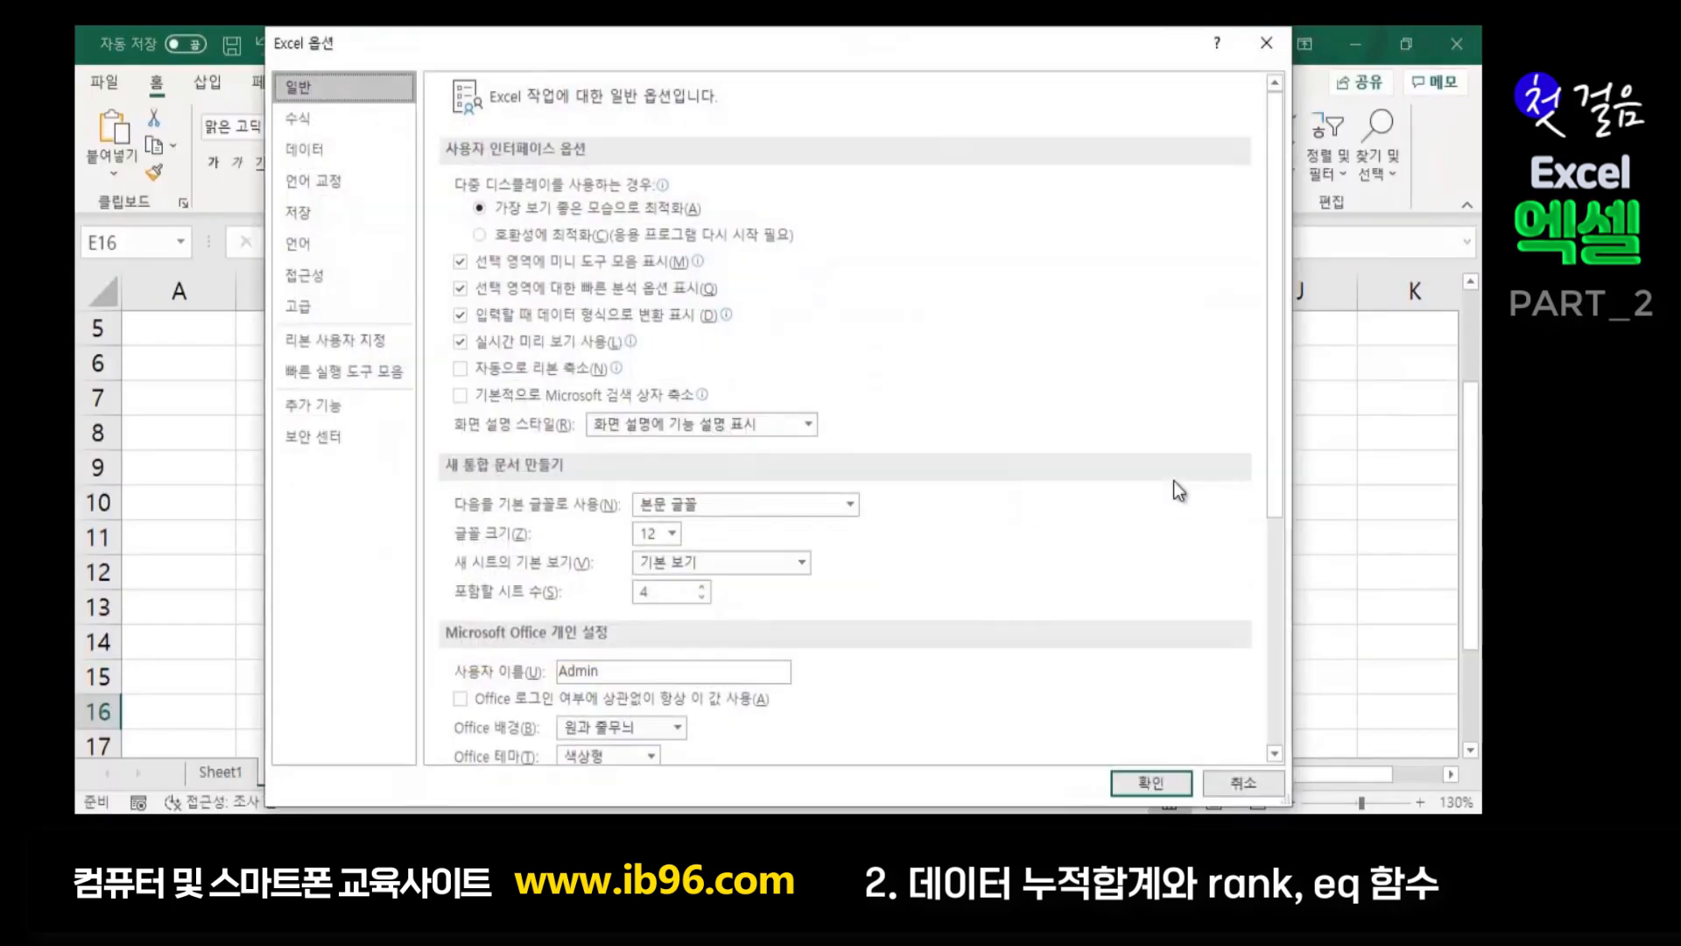
pyautogui.click(295, 310)
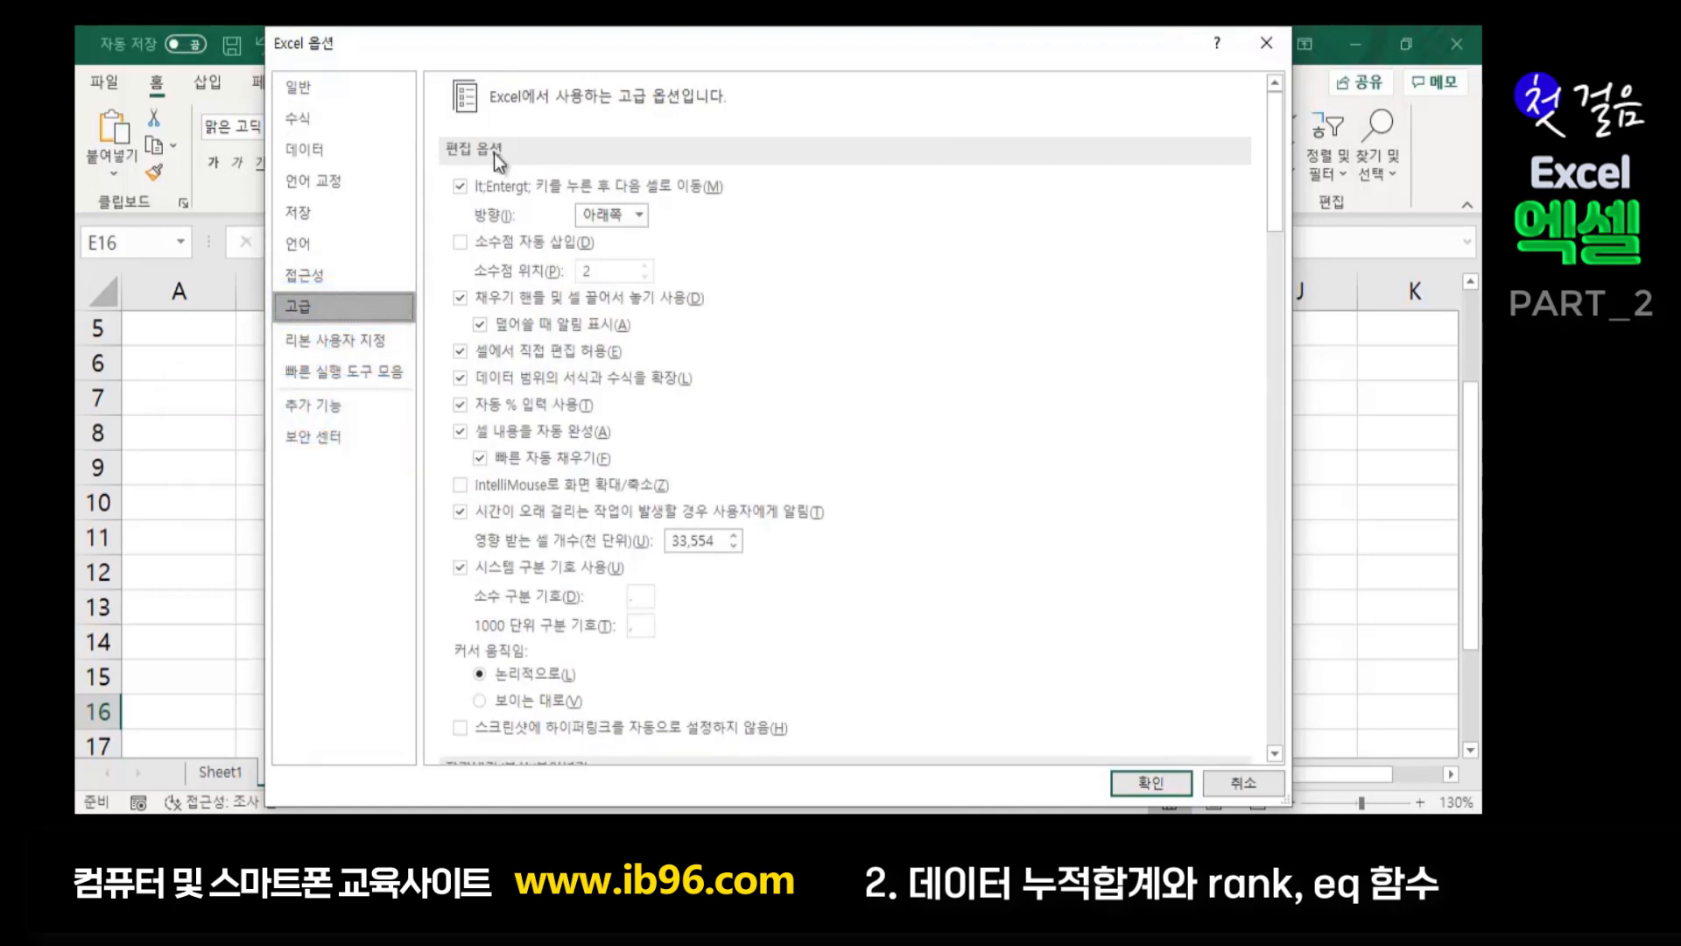
pyautogui.scroll(-6, 911, 476)
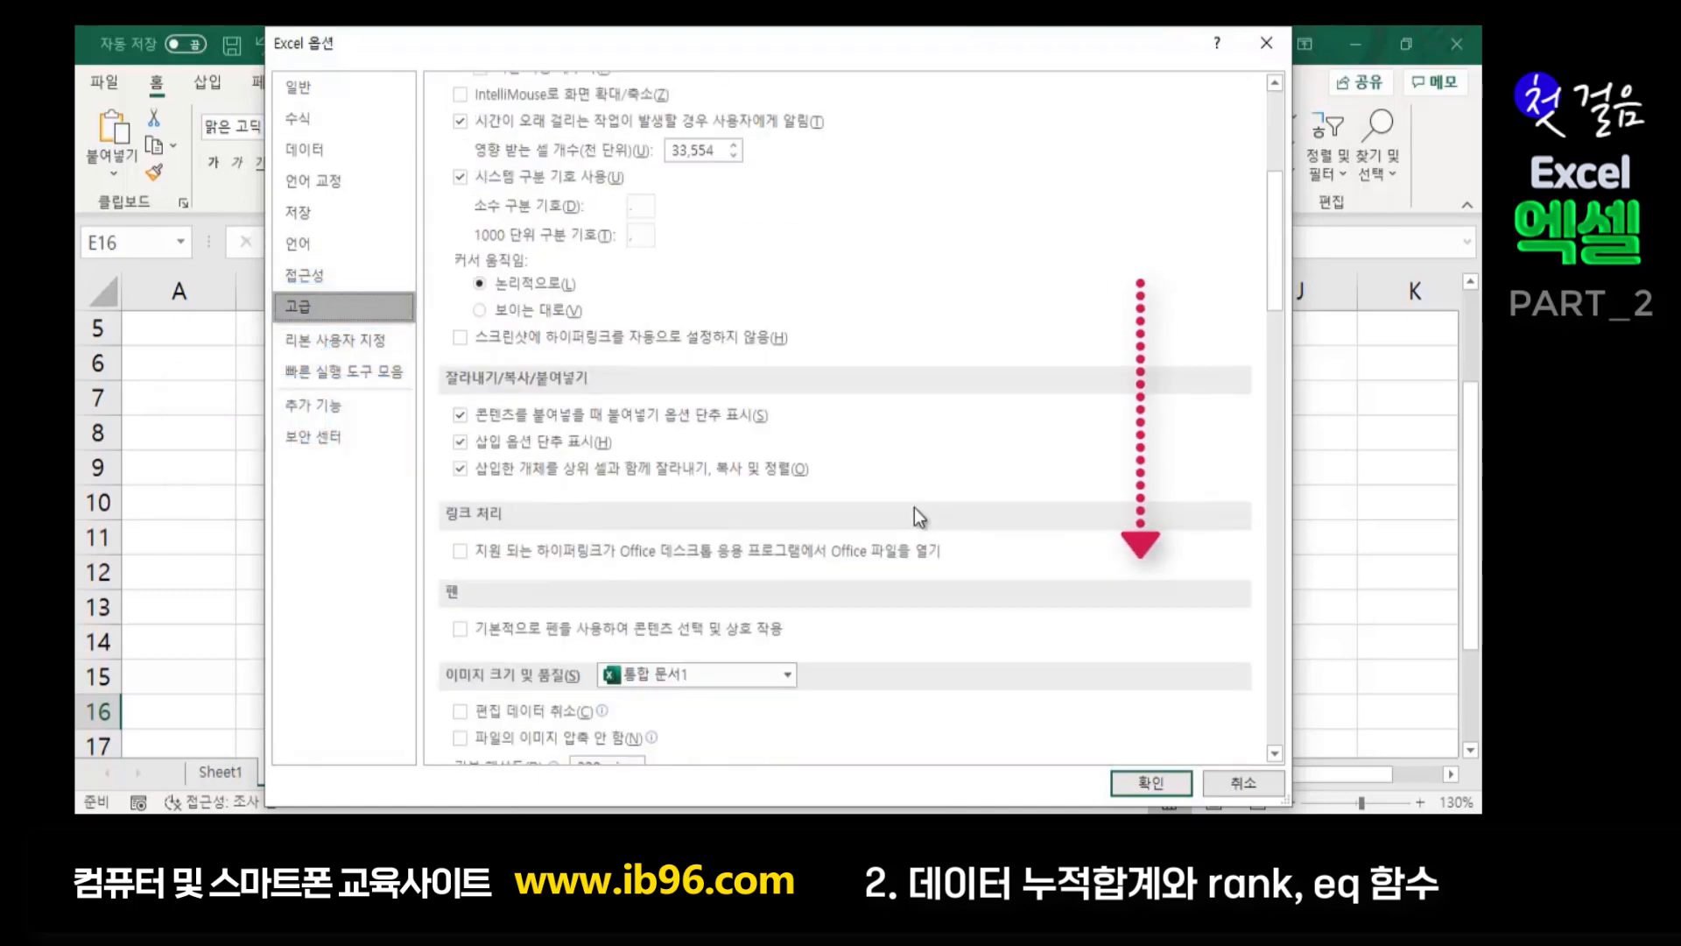
pyautogui.scroll(-6, 915, 508)
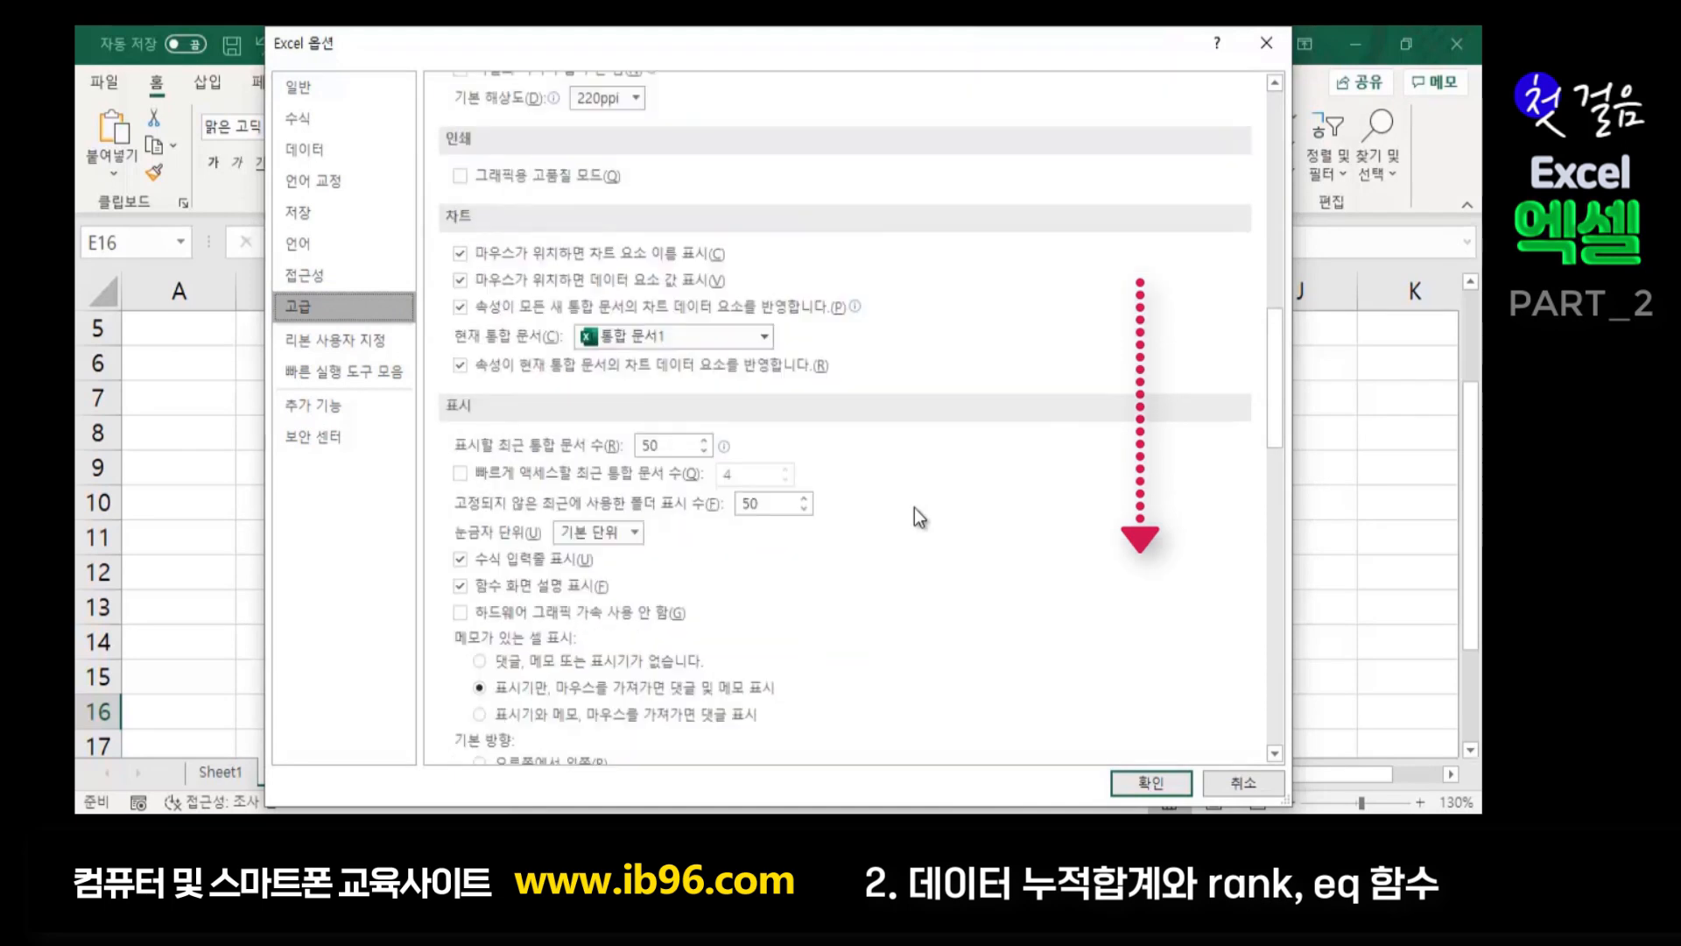
pyautogui.scroll(-3, 862, 498)
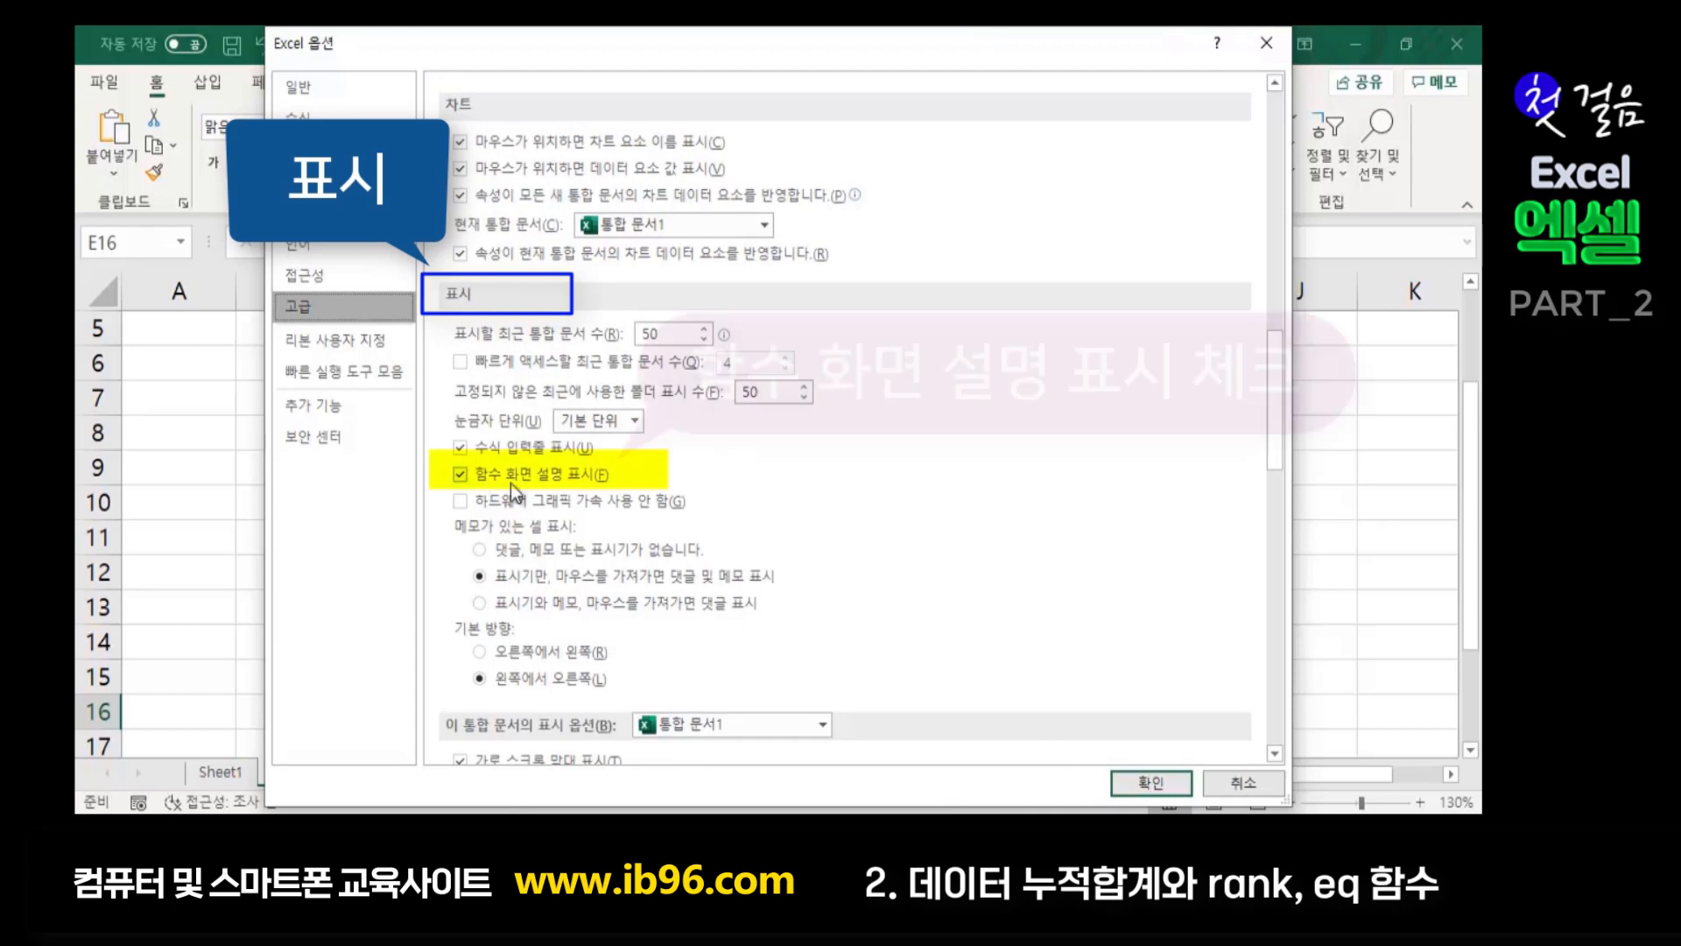
pyautogui.click(459, 474)
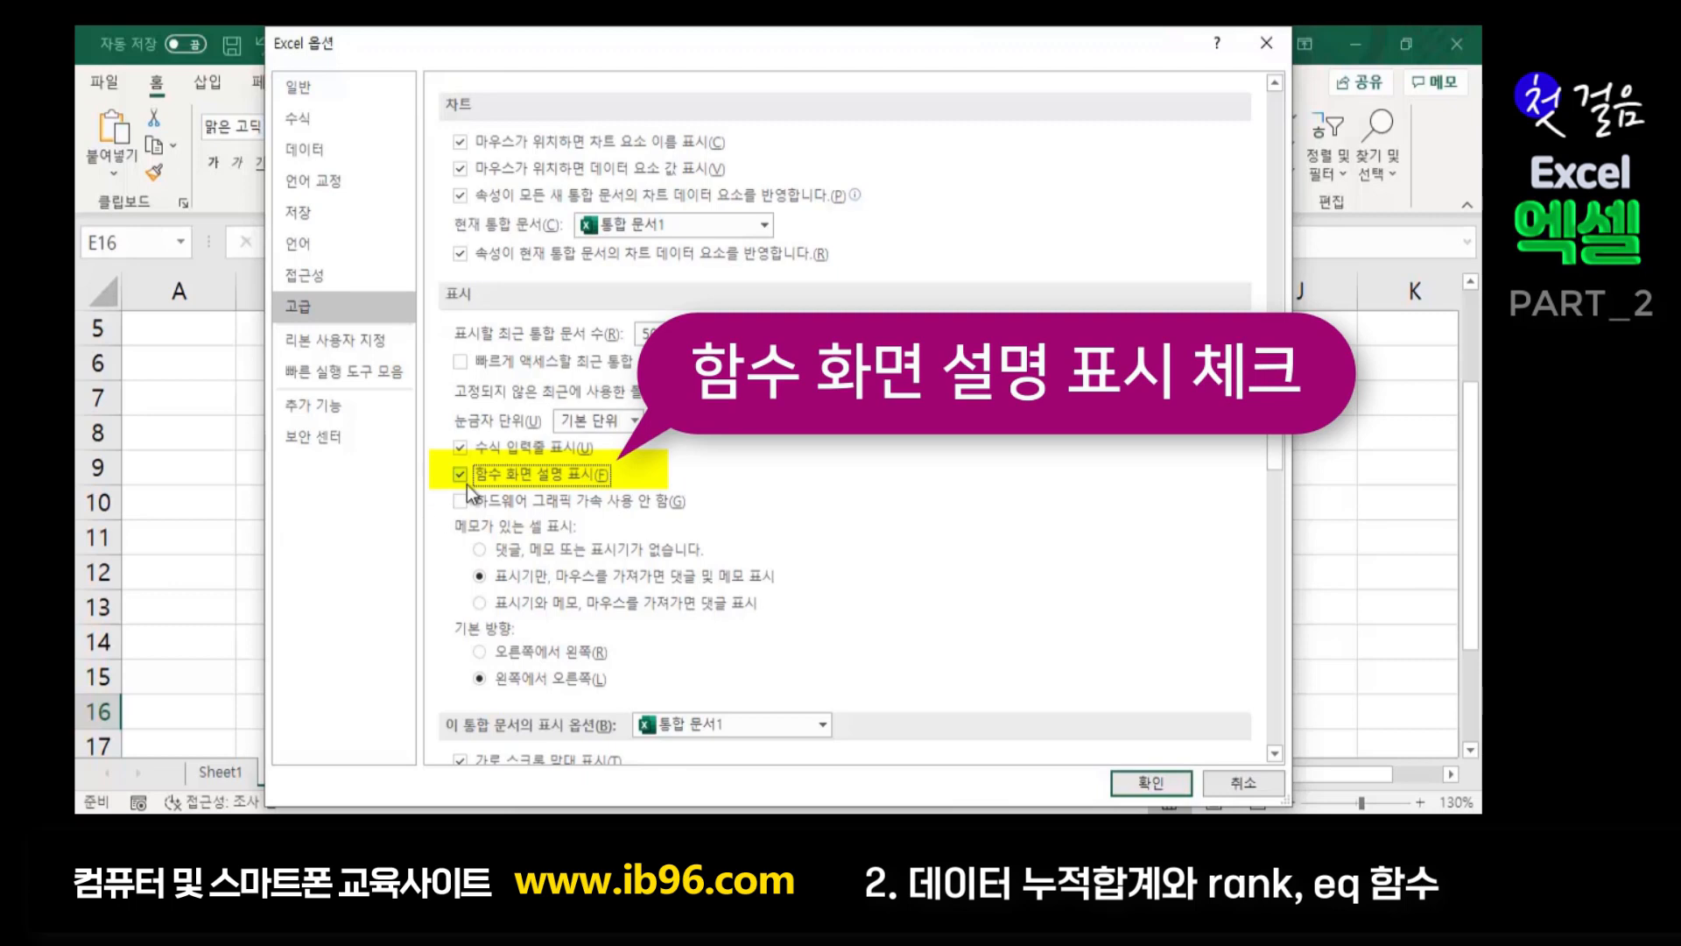
pyautogui.click(1152, 783)
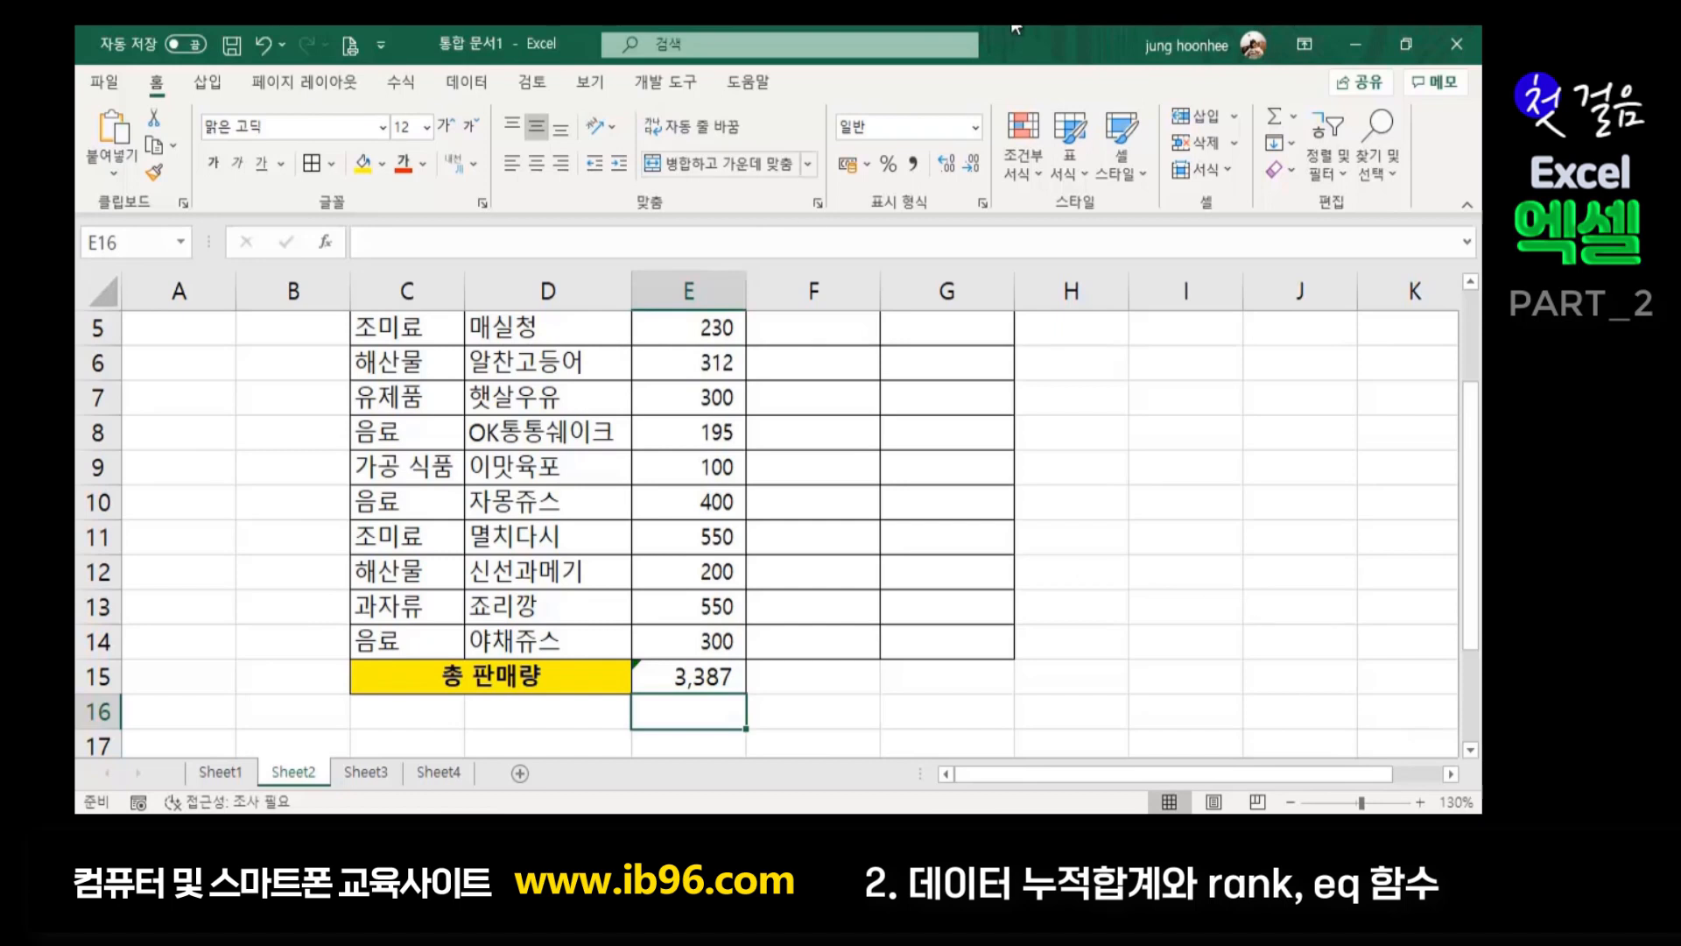
# Enter 550 in F4 as the first 누적판매량 value
pyautogui.scroll(2, 1177, 543)
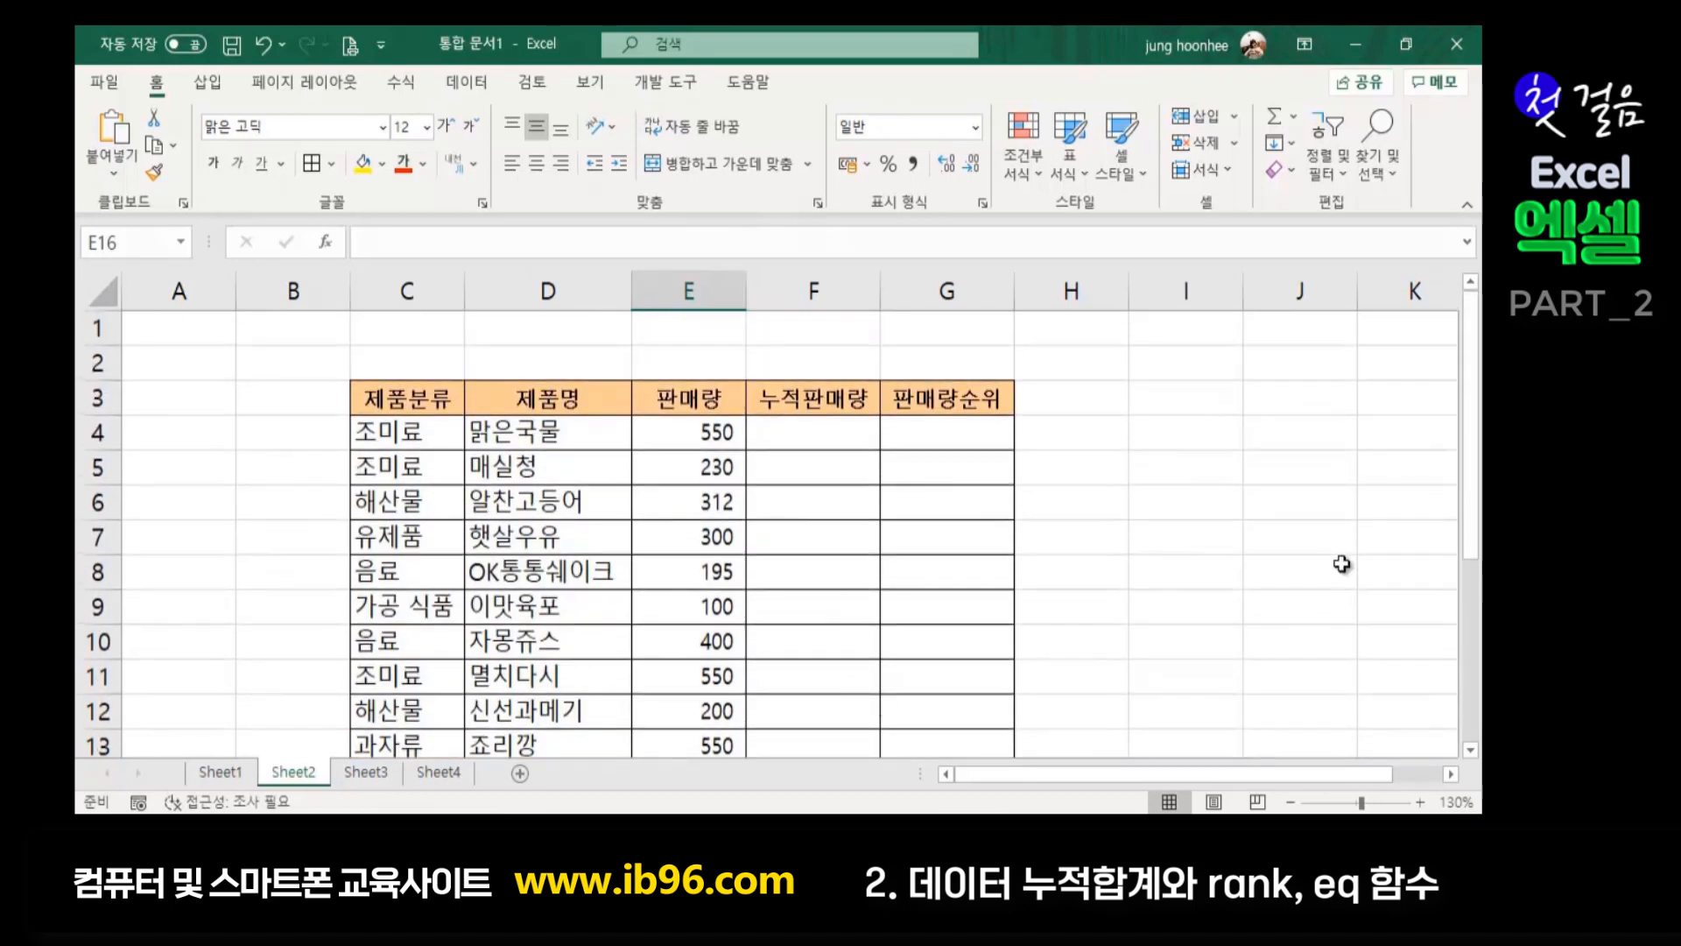
pyautogui.click(1267, 501)
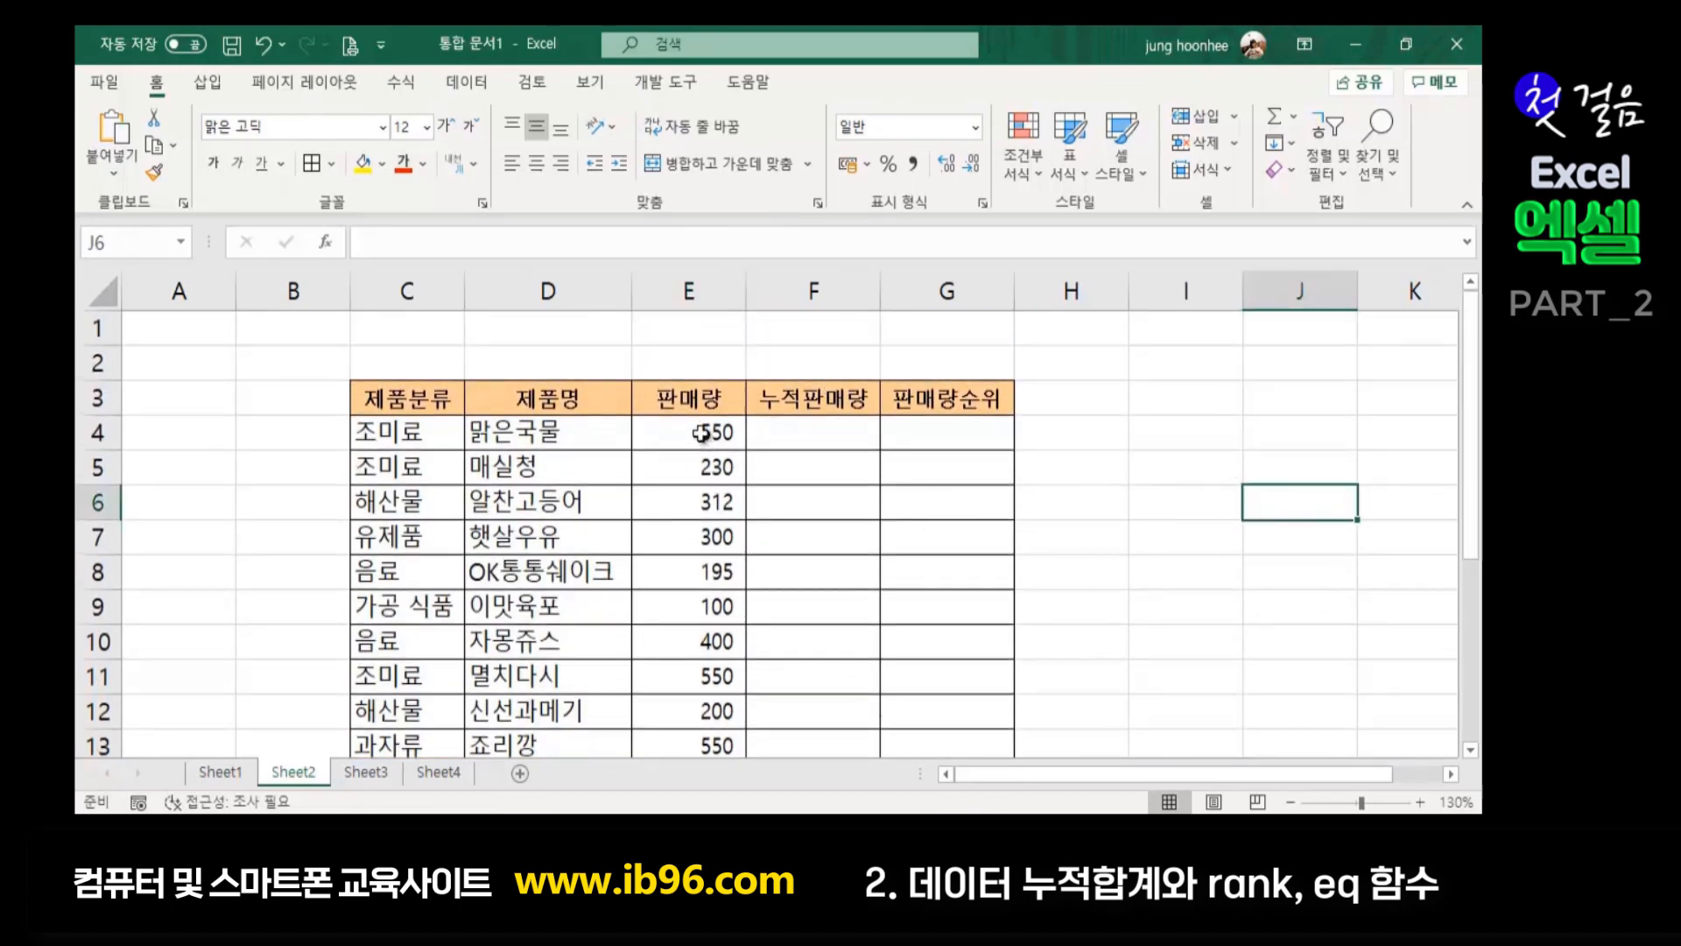
pyautogui.click(1099, 570)
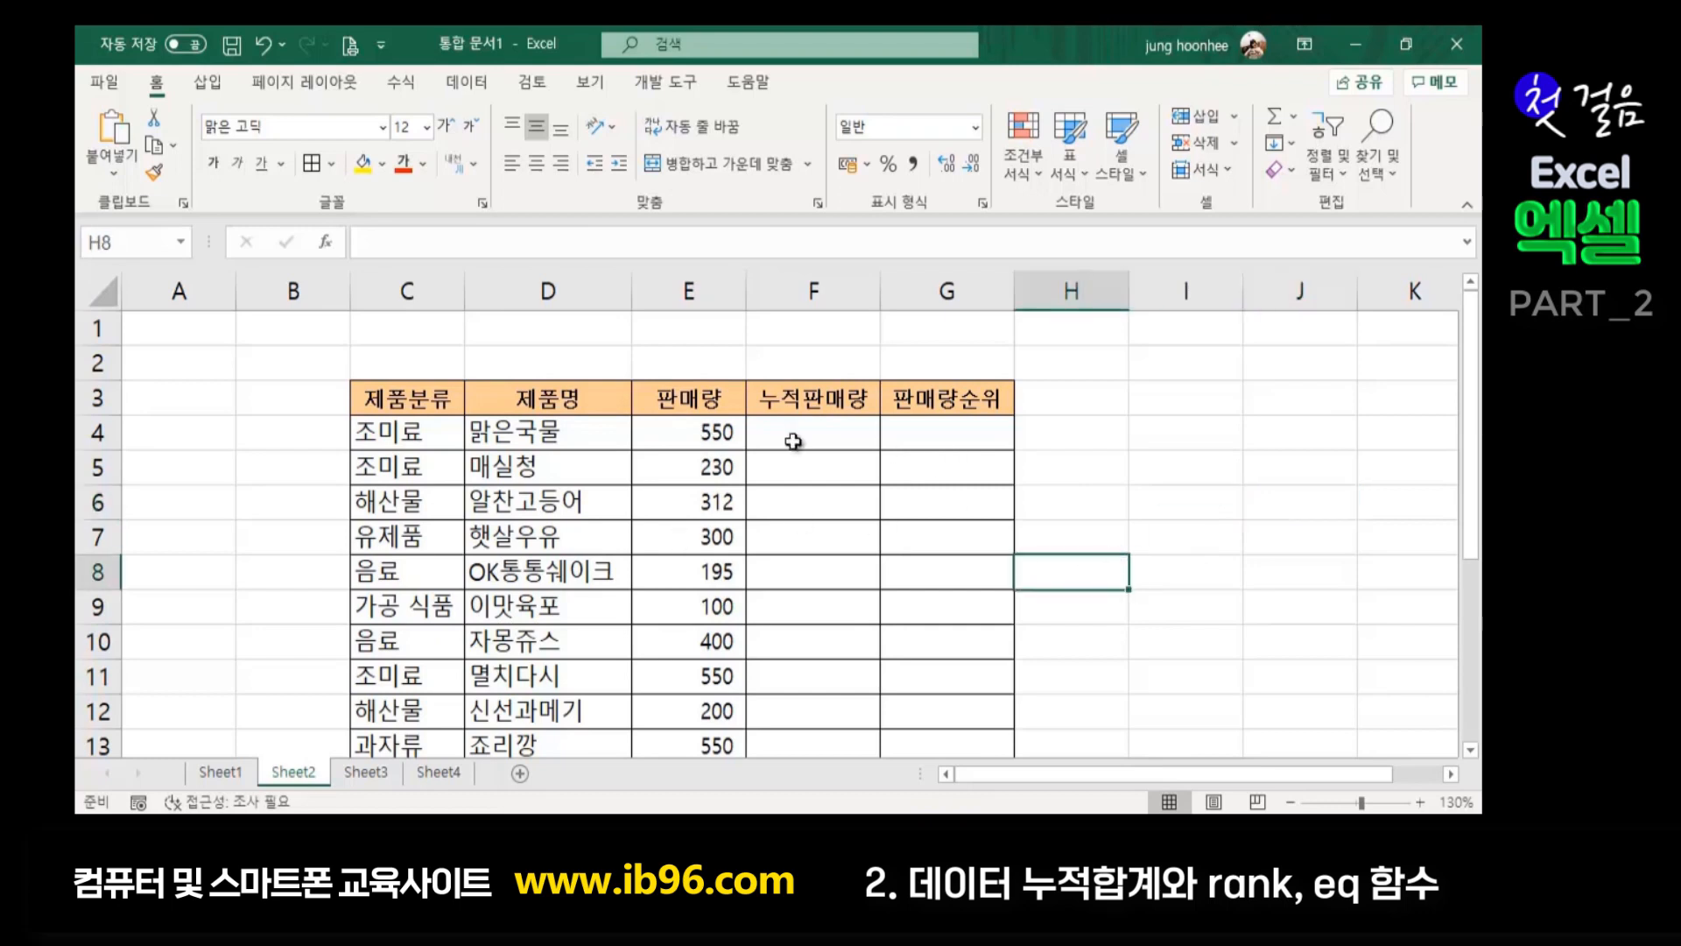
pyautogui.click(802, 399)
pyautogui.click(799, 438)
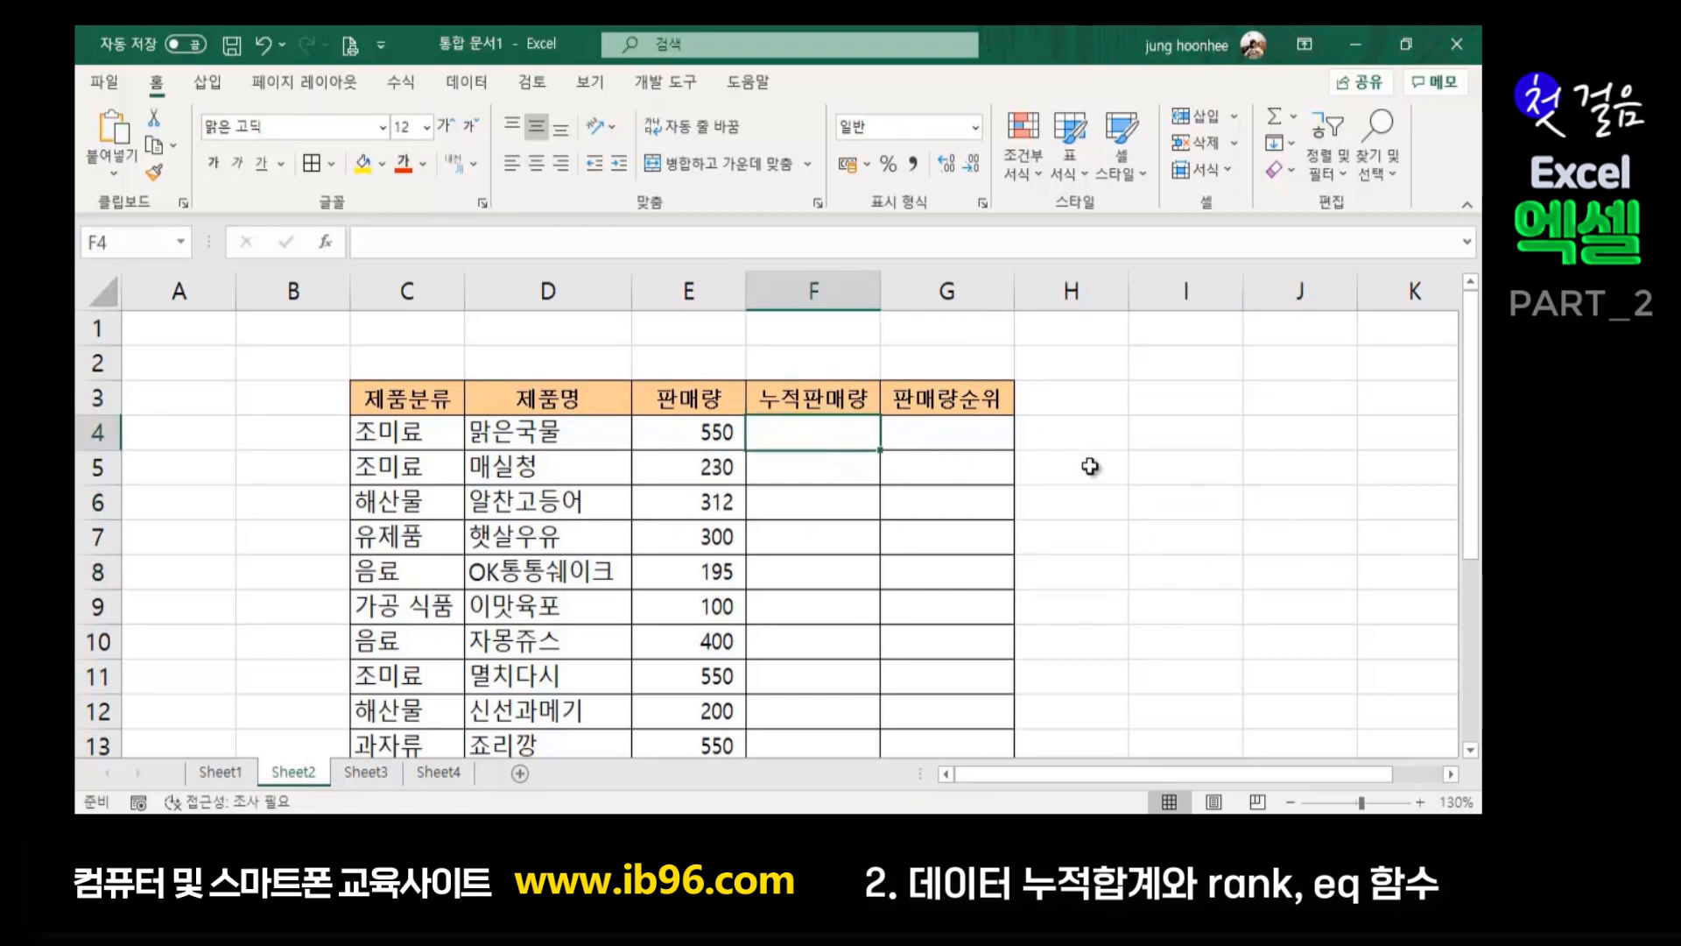
pyautogui.click(1089, 465)
pyautogui.click(802, 401)
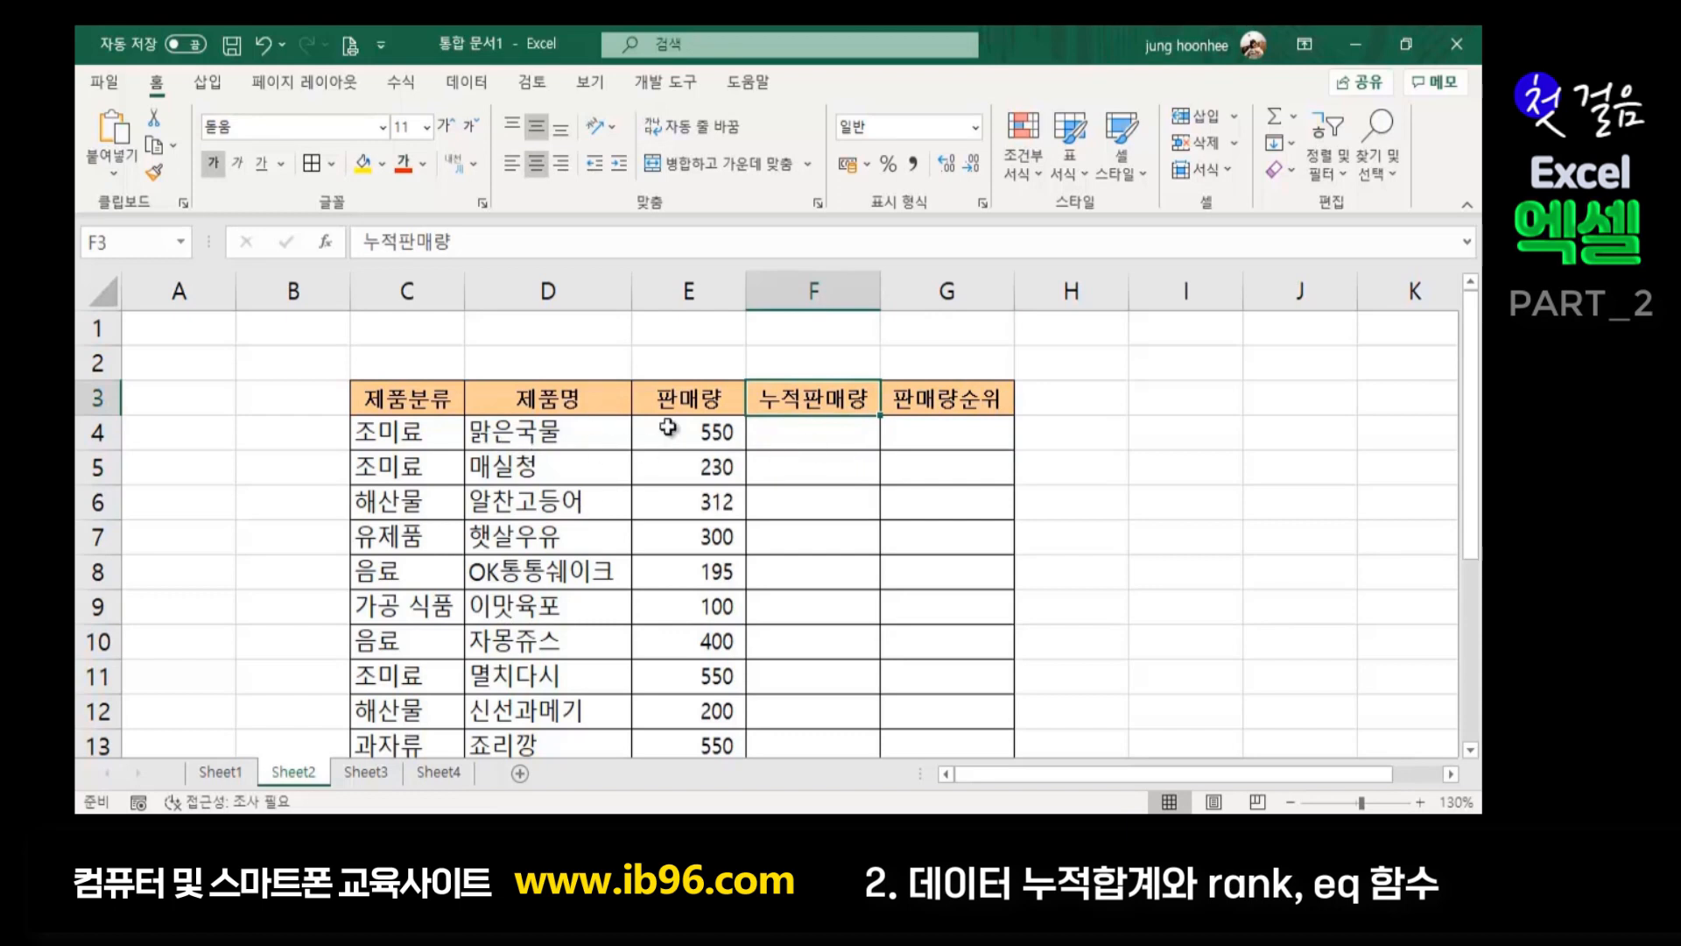
pyautogui.click(772, 436)
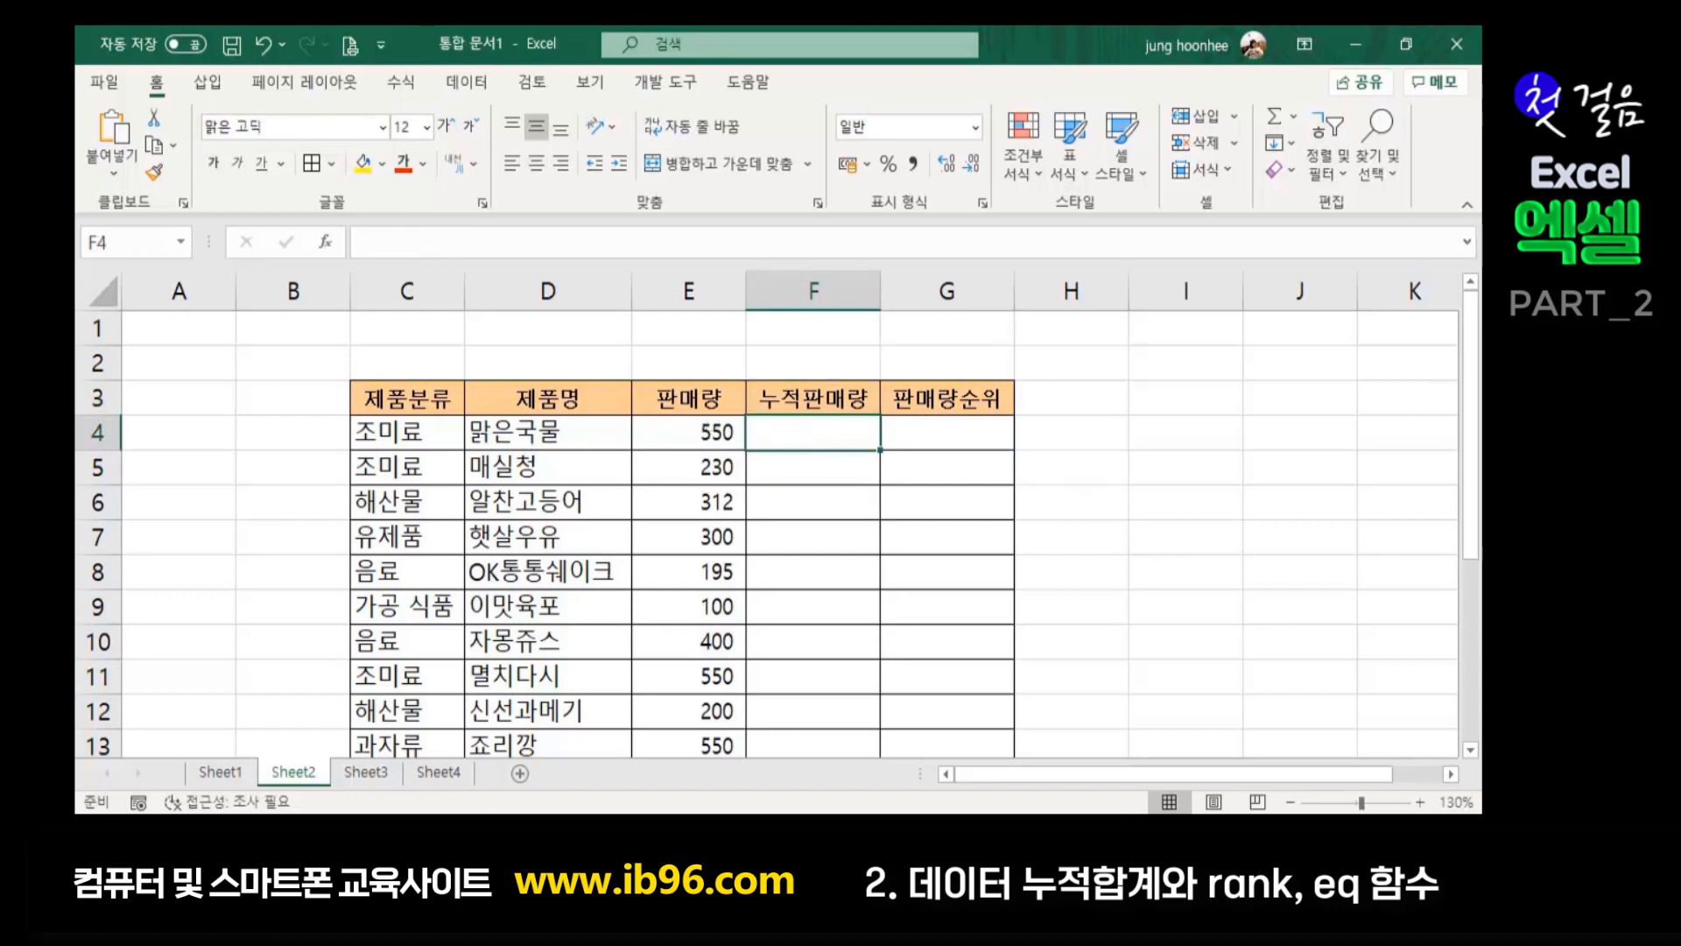
pyautogui.write('550')
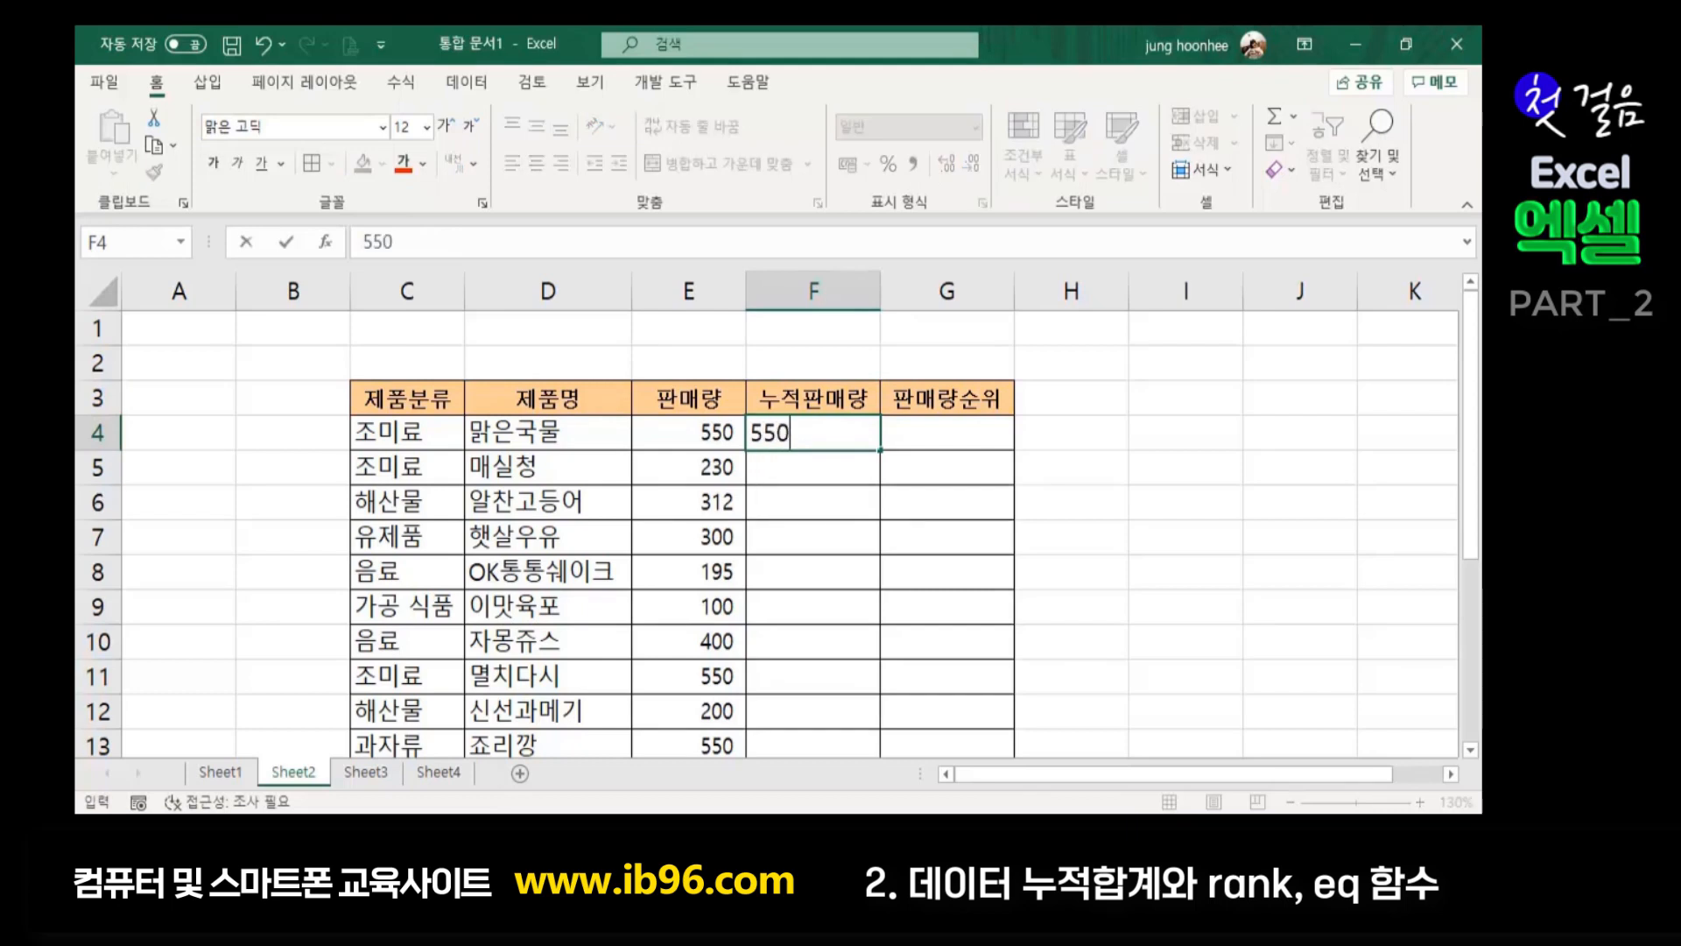
pyautogui.press('Return')
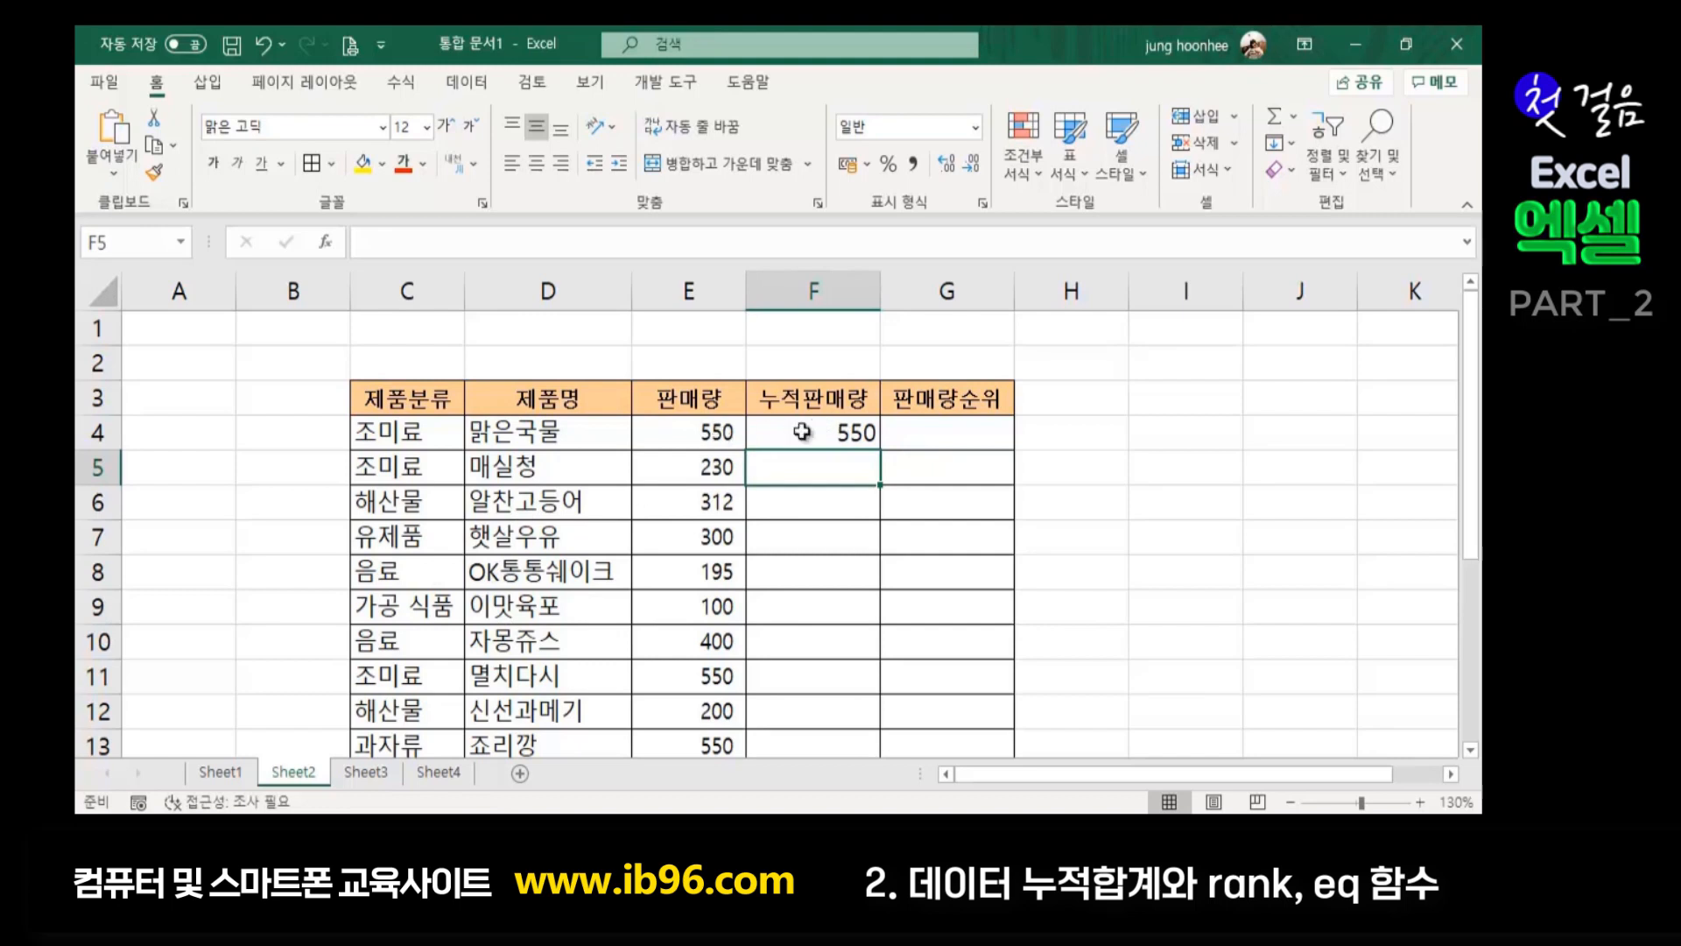
# Enter 780 in F5 as the second 누적판매량 value
pyautogui.click(847, 432)
pyautogui.click(696, 478)
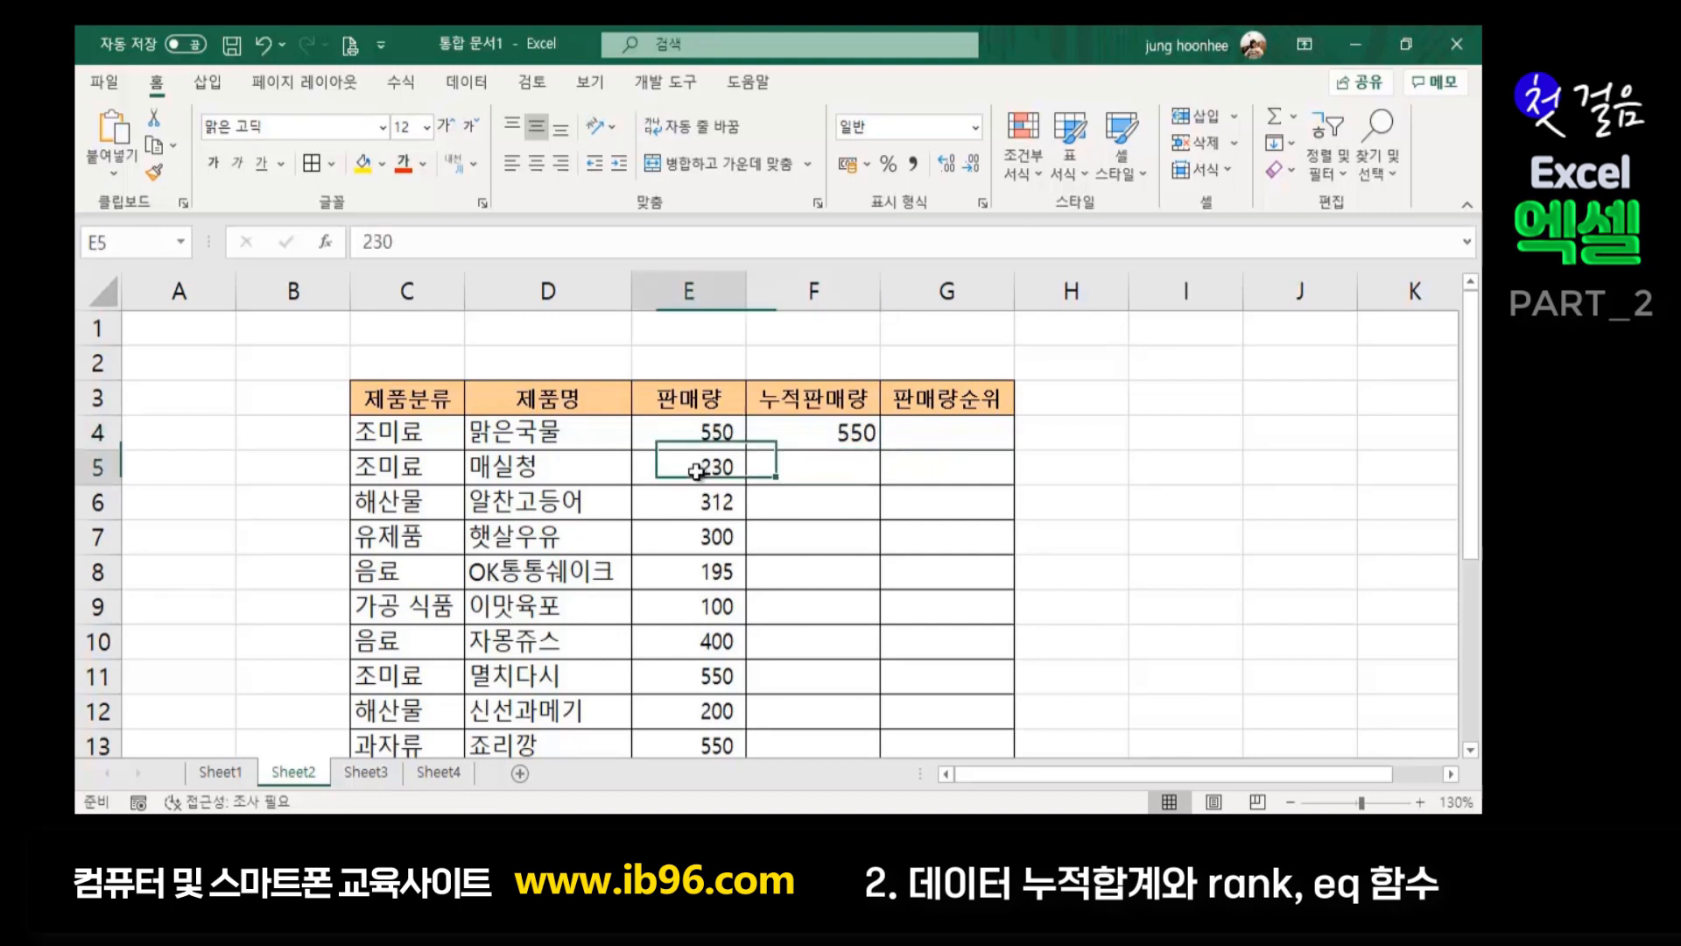
pyautogui.click(811, 473)
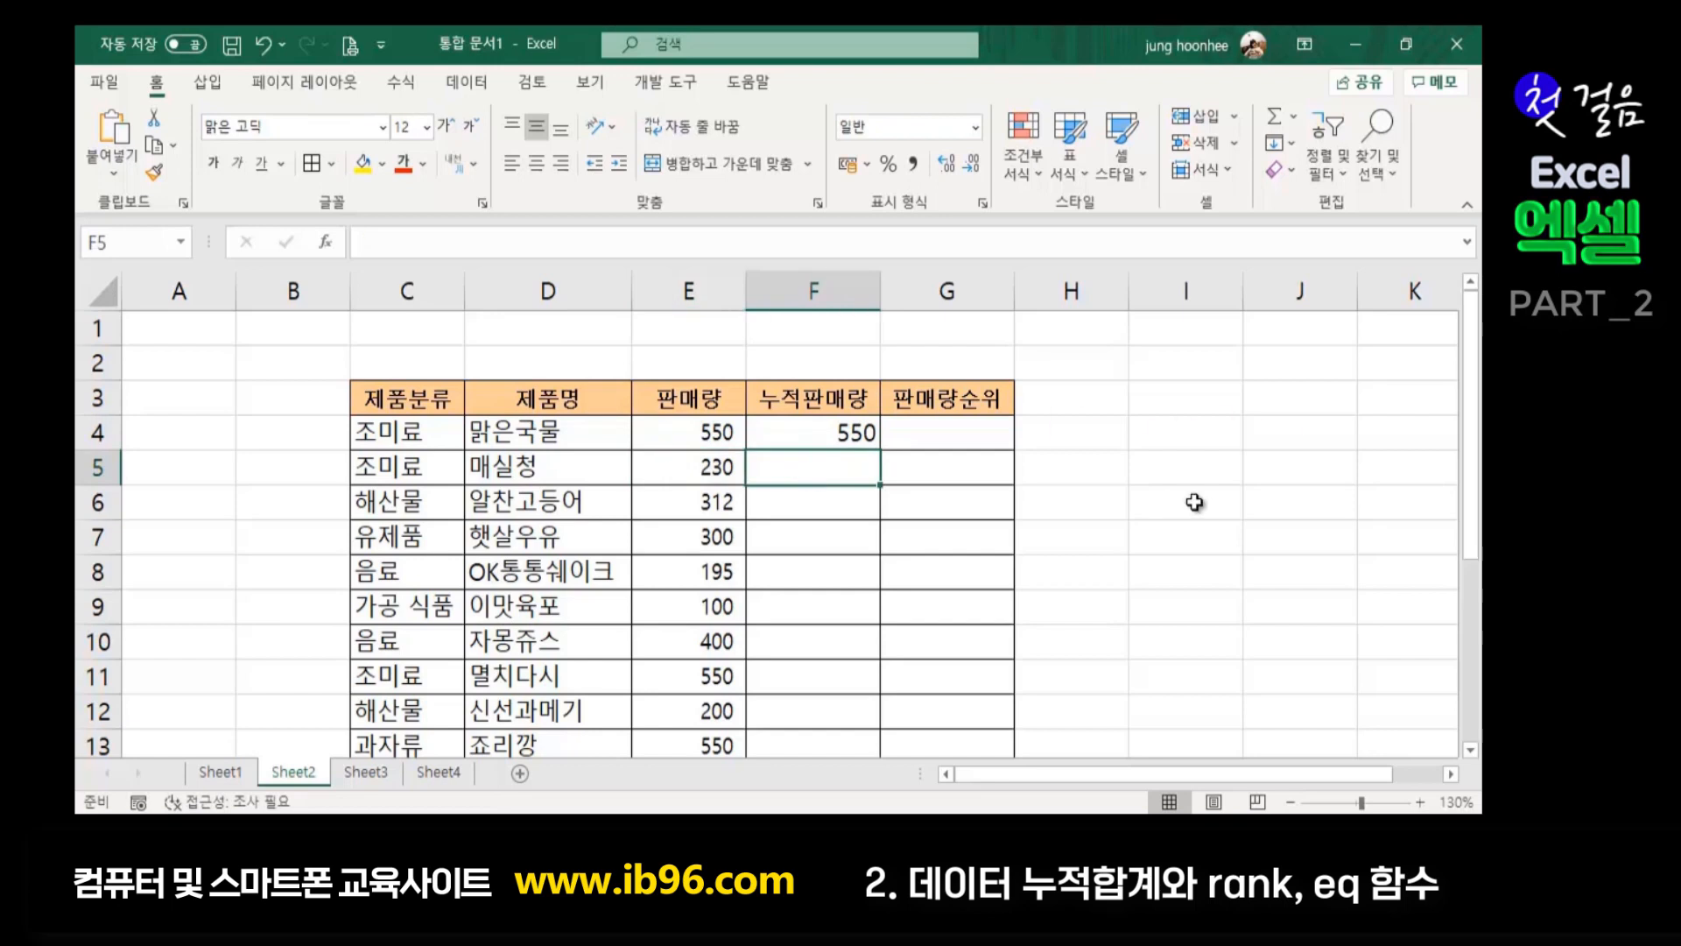
pyautogui.write('780')
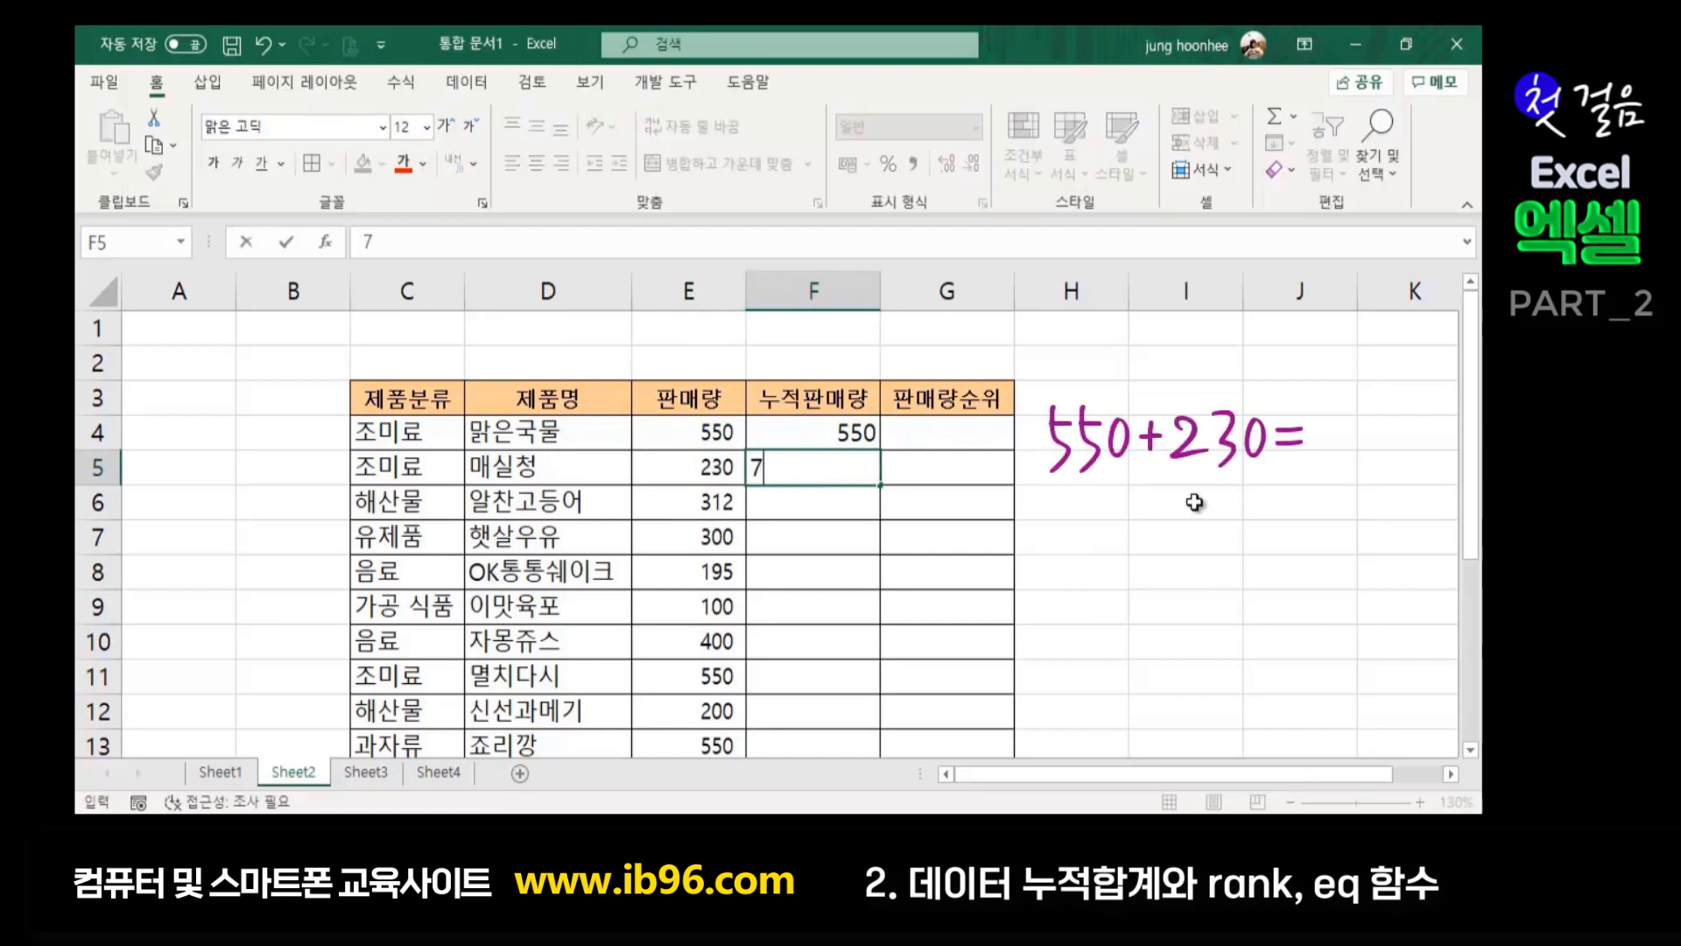
pyautogui.press('Return')
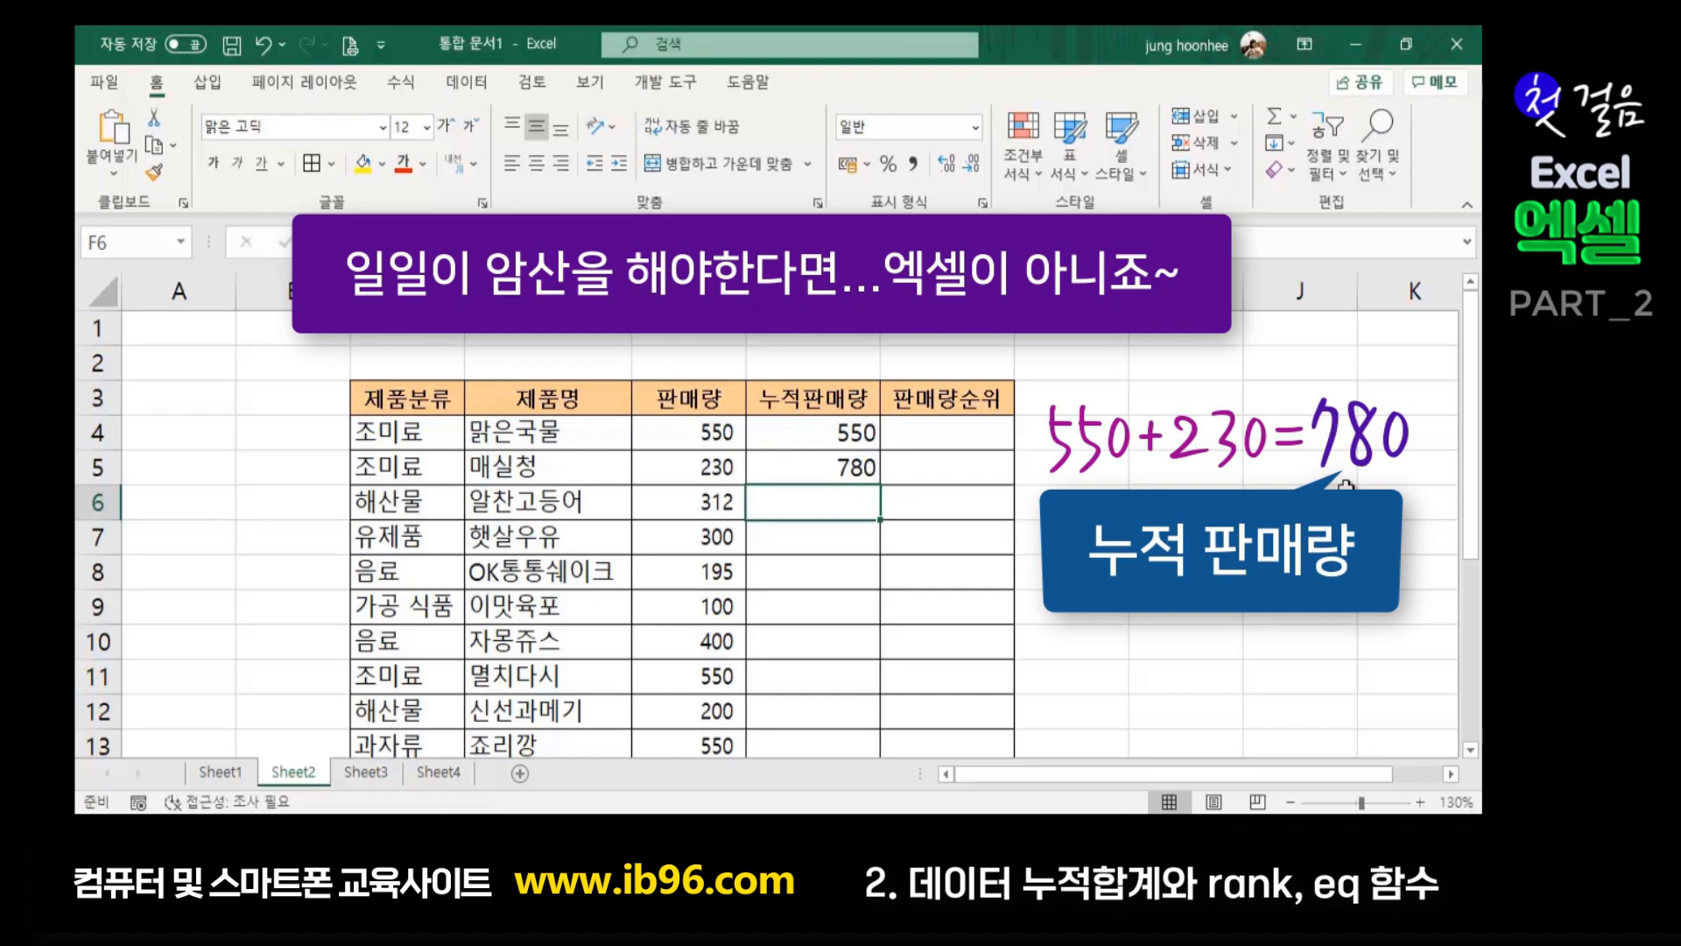
pyautogui.click(821, 426)
pyautogui.click(807, 469)
pyautogui.click(796, 501)
pyautogui.click(777, 536)
pyautogui.click(779, 574)
pyautogui.click(788, 613)
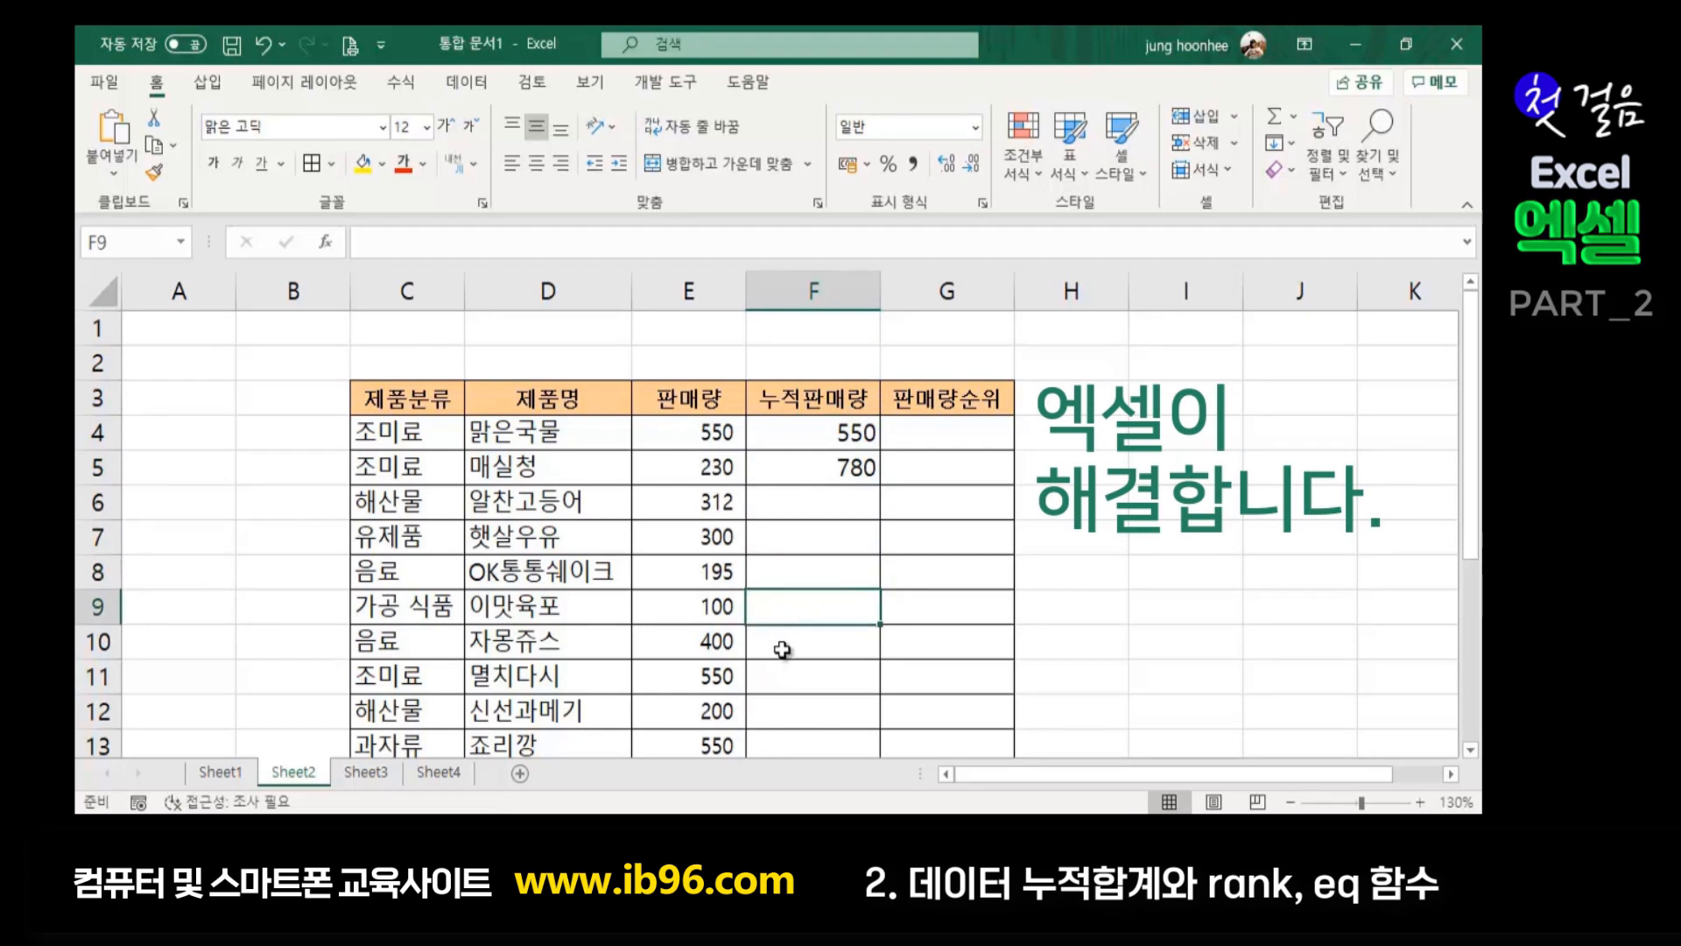
pyautogui.click(782, 648)
# Clear the hand-entered 누적판매량 values from F4:F5
pyautogui.click(832, 435)
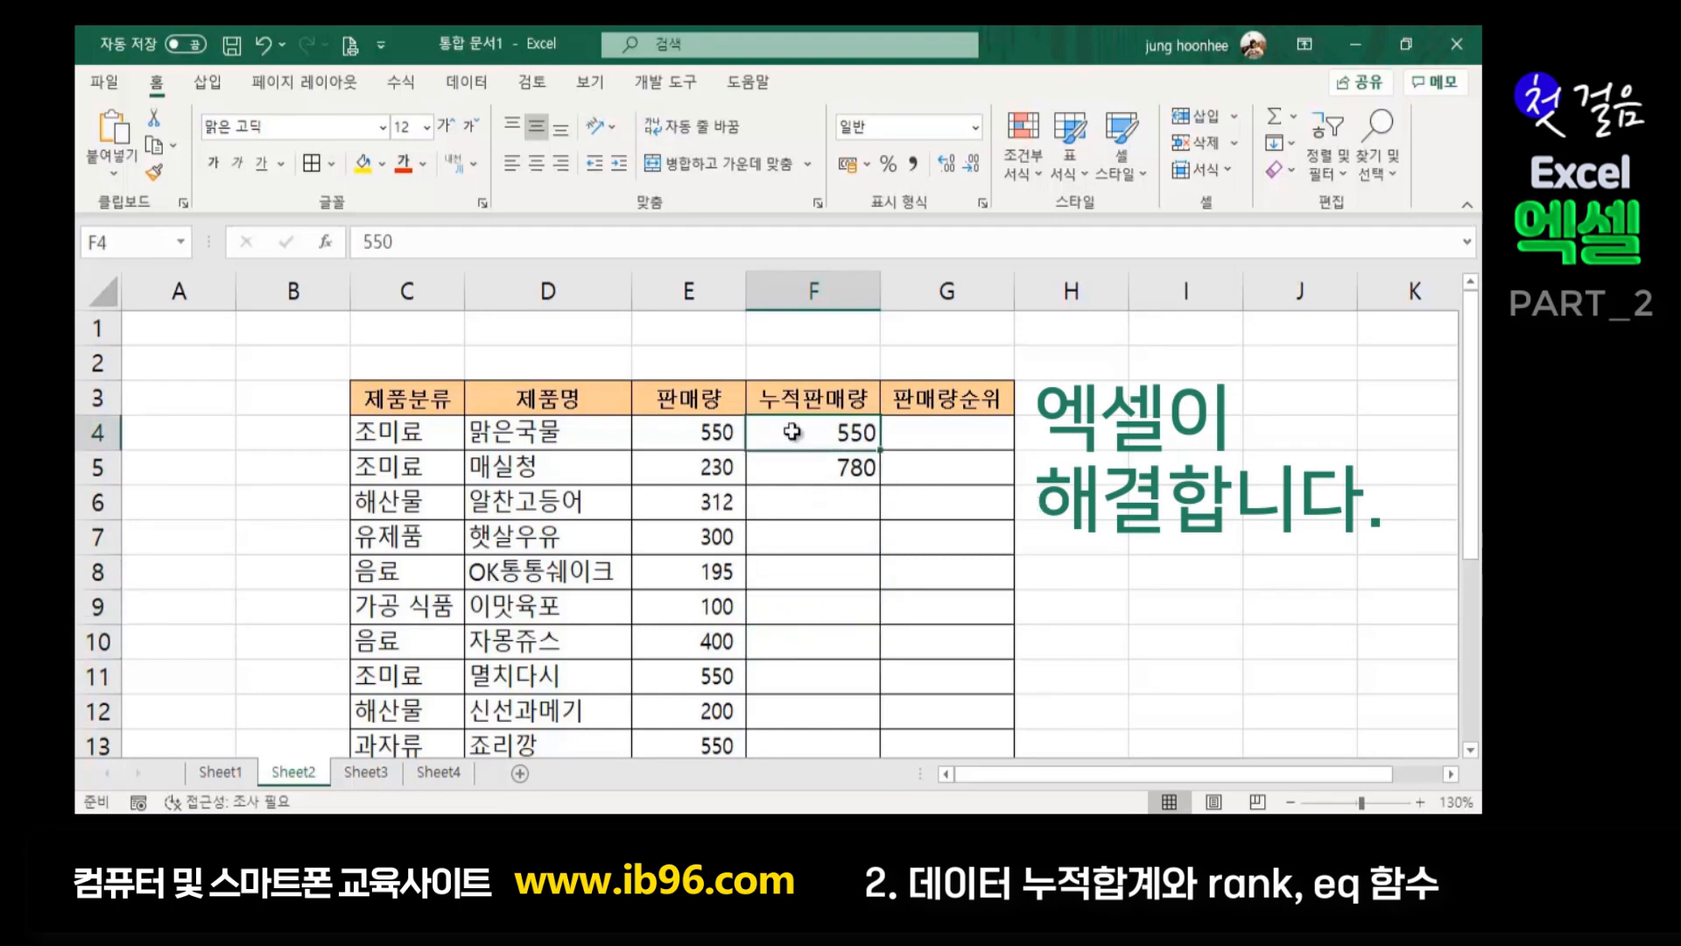
pyautogui.moveTo(793, 432); pyautogui.dragTo(793, 467)
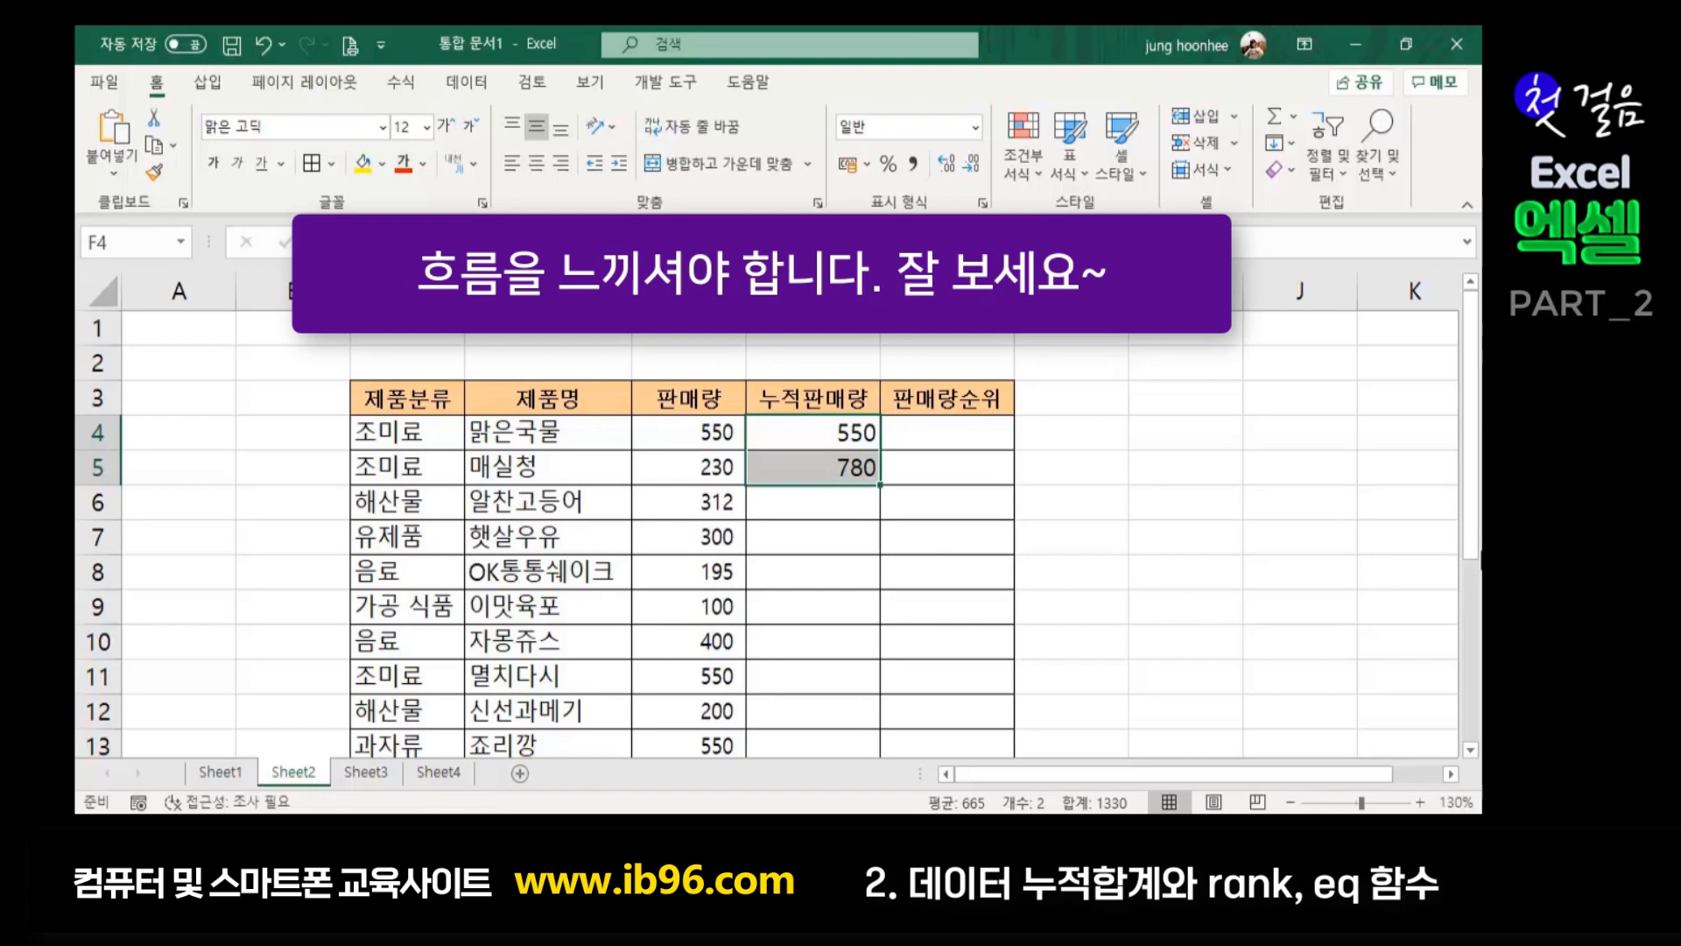
pyautogui.press('Delete')
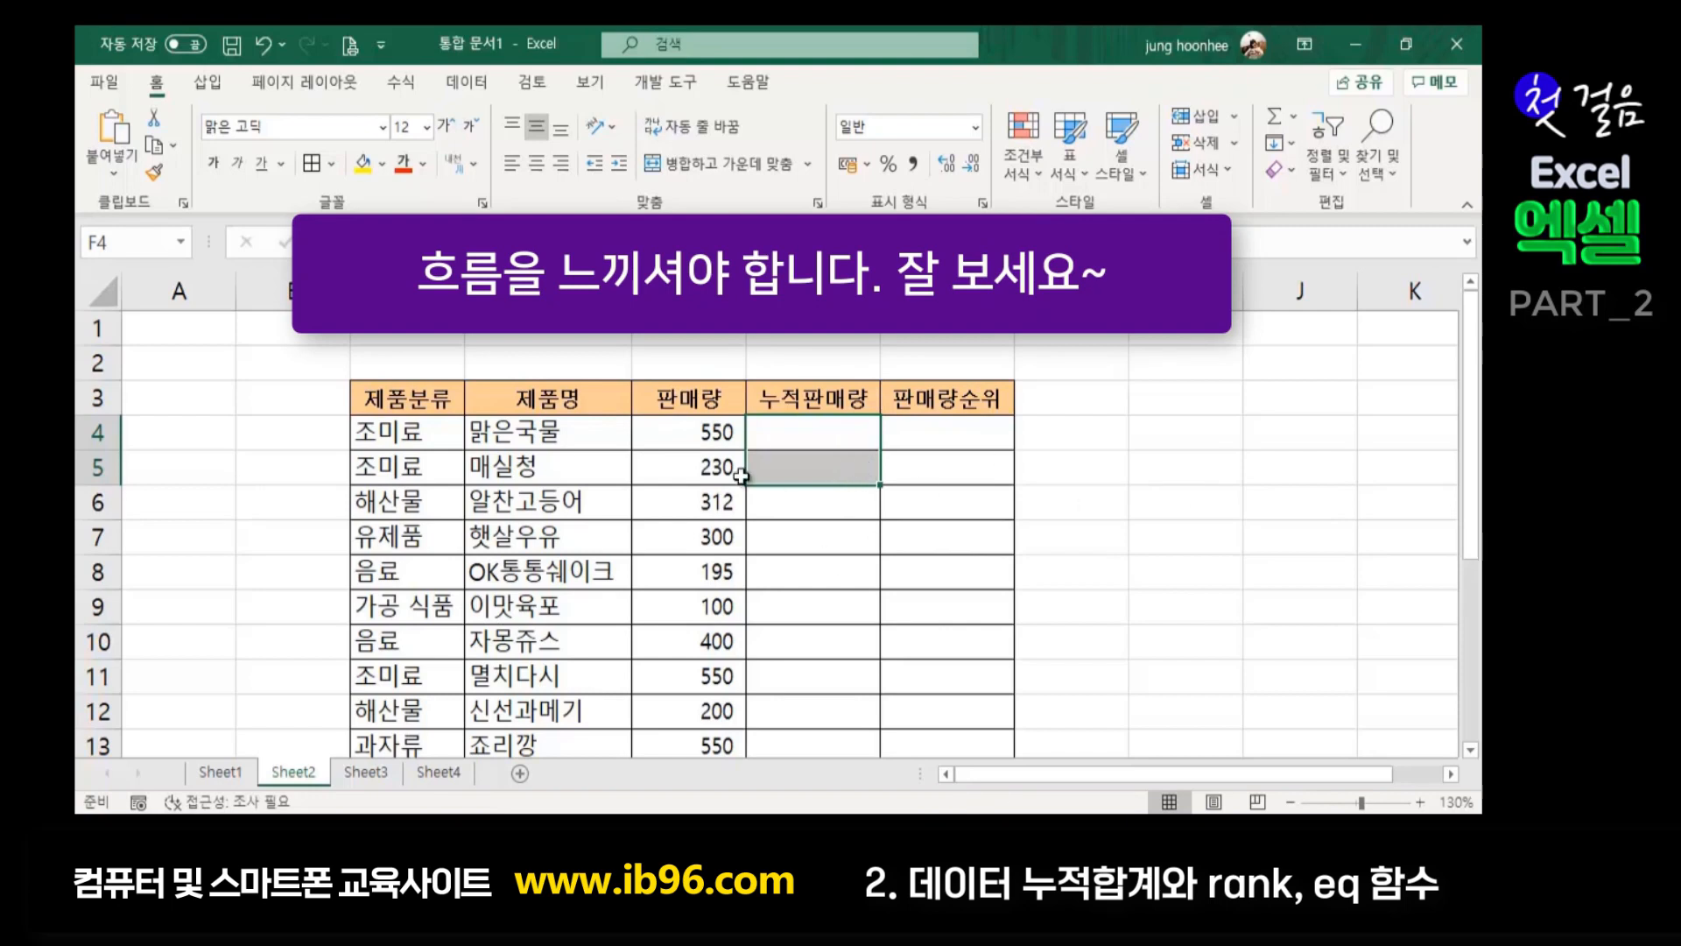
# Examine which 판매량 cells accumulate in each row: E4 for F4, E4:E5 for F5 and E4:E6 for F6
pyautogui.click(770, 438)
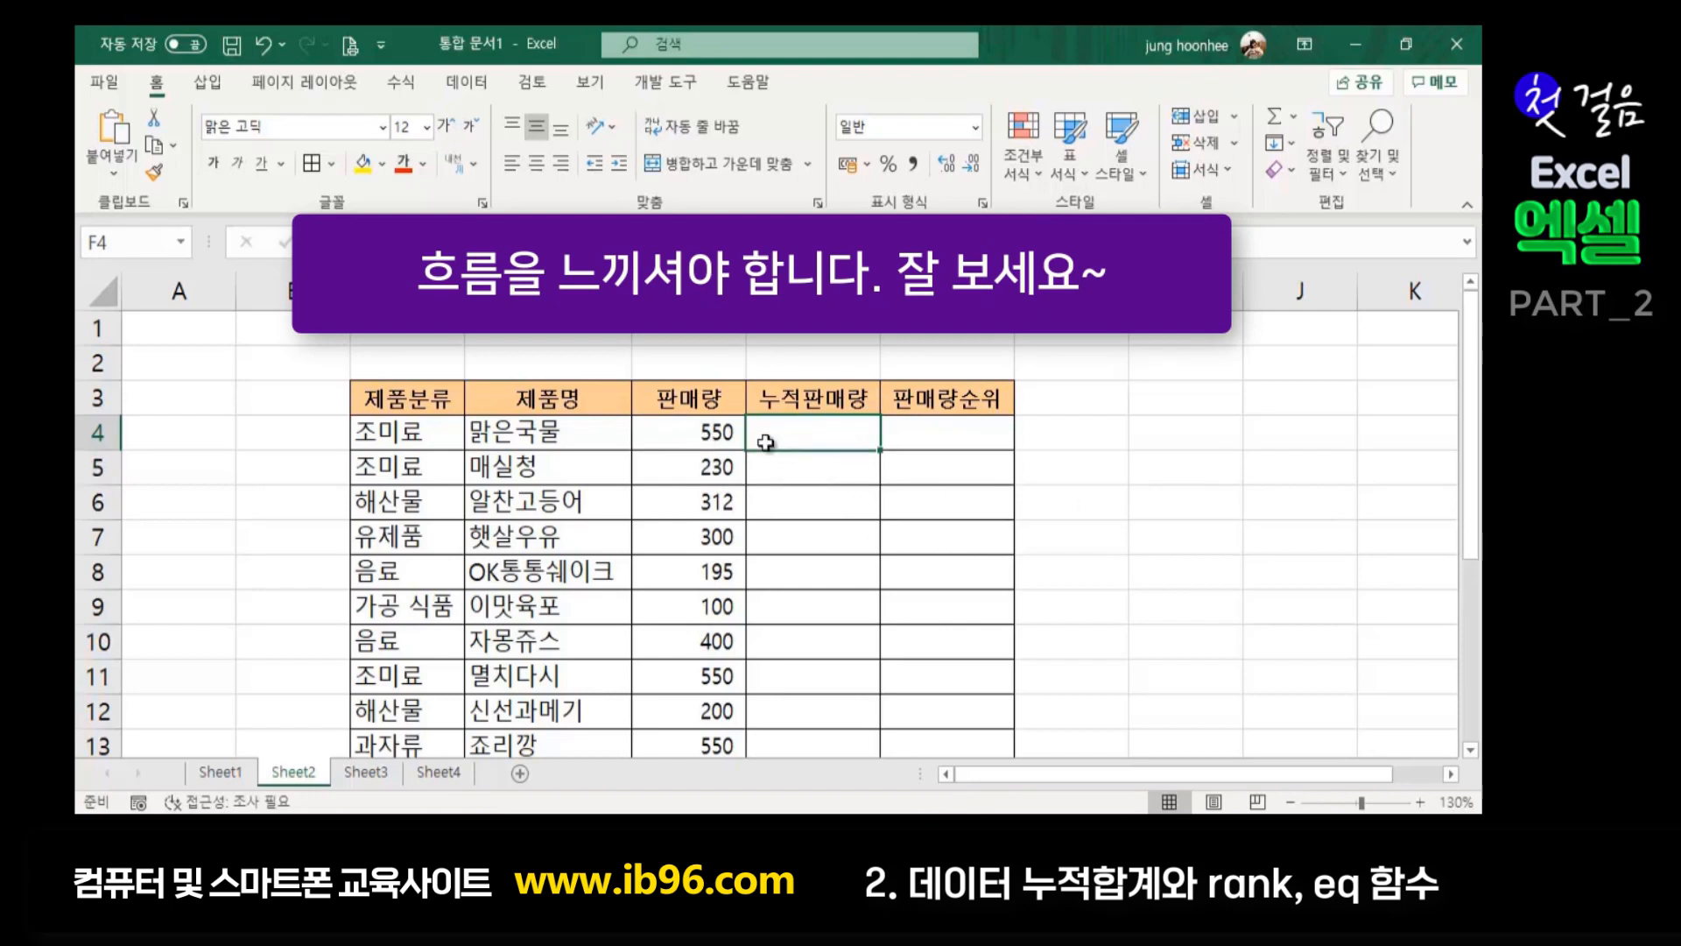
pyautogui.click(709, 435)
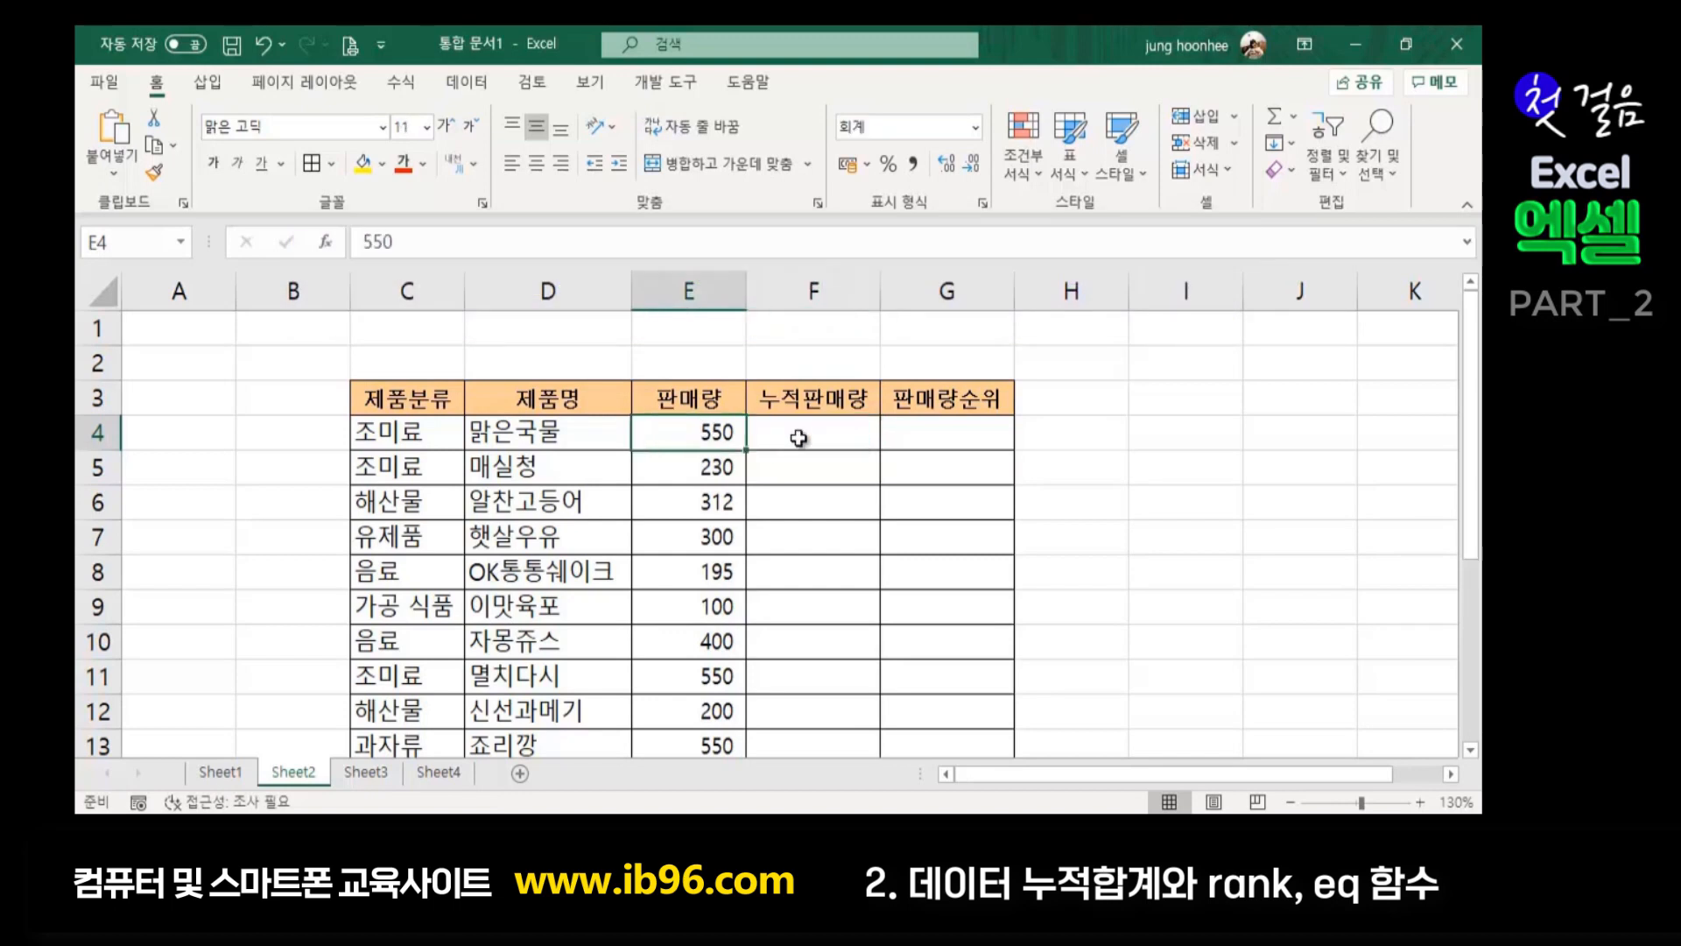
pyautogui.click(835, 434)
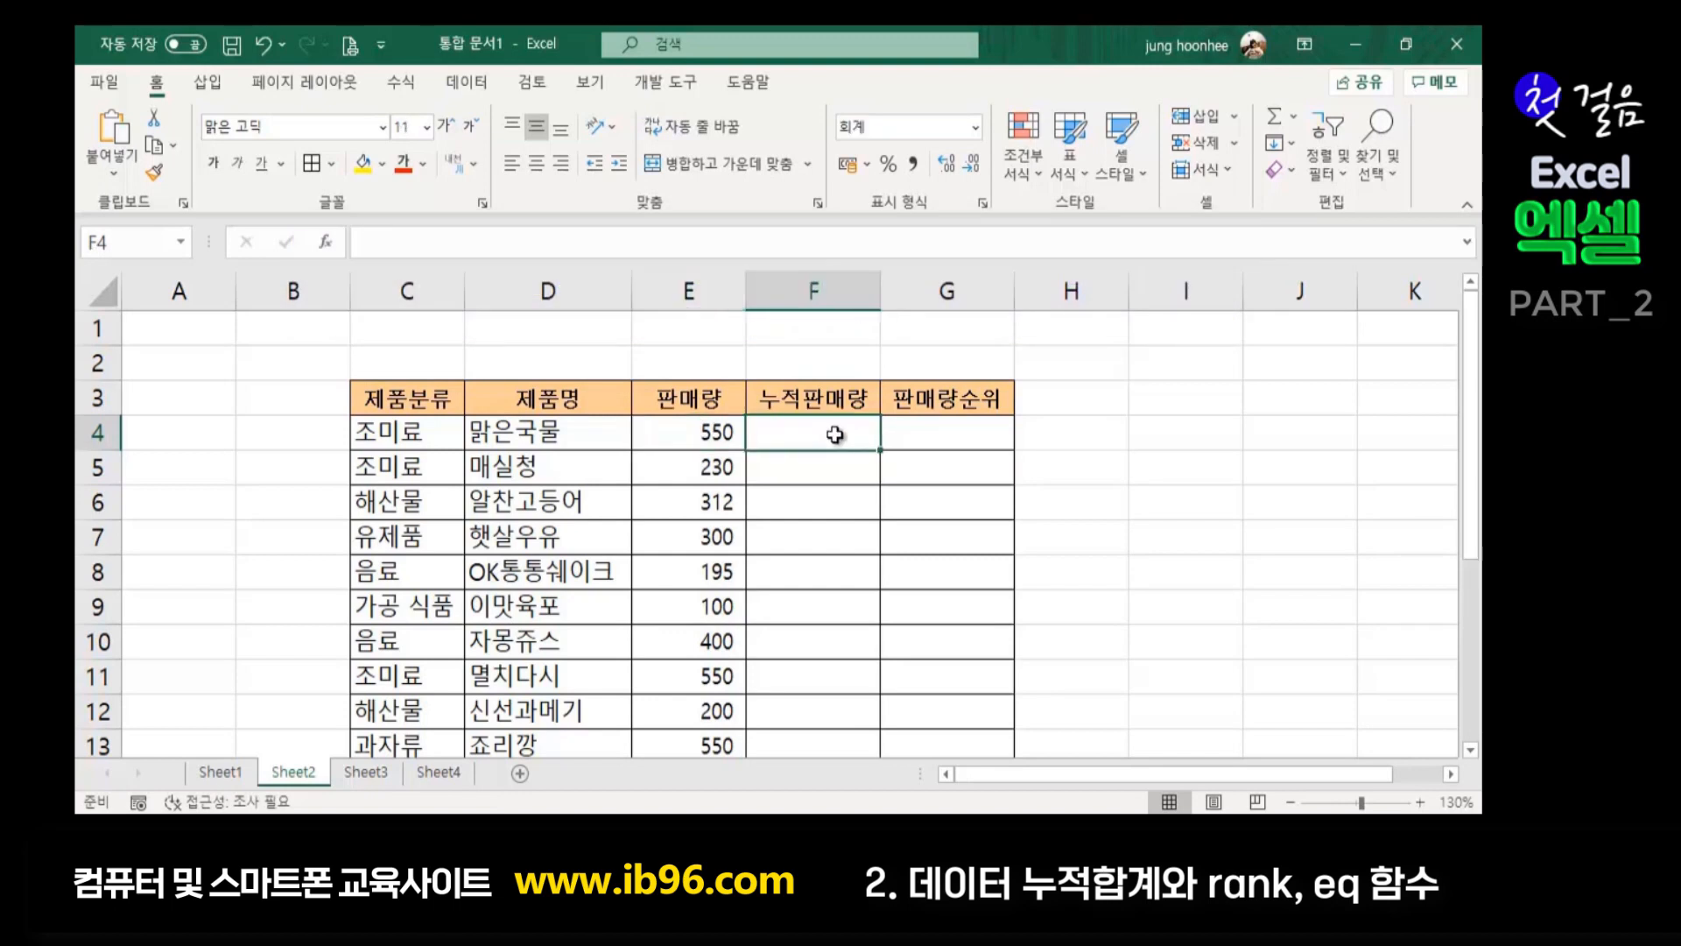
pyautogui.click(823, 467)
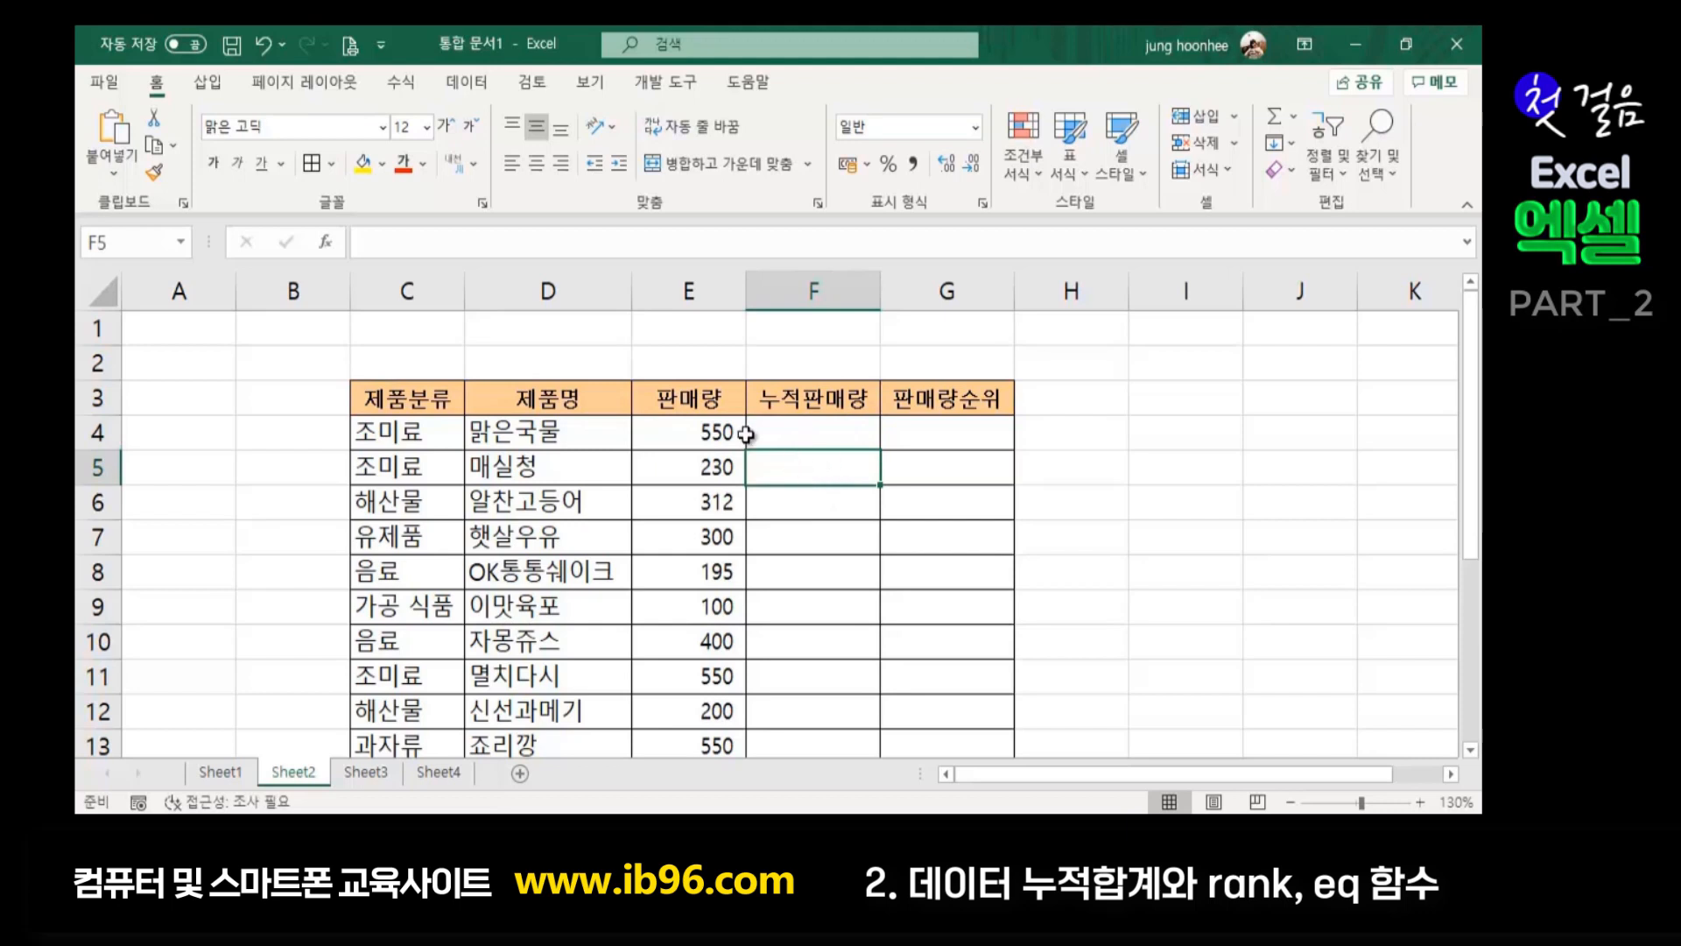
pyautogui.moveTo(717, 432); pyautogui.dragTo(717, 465)
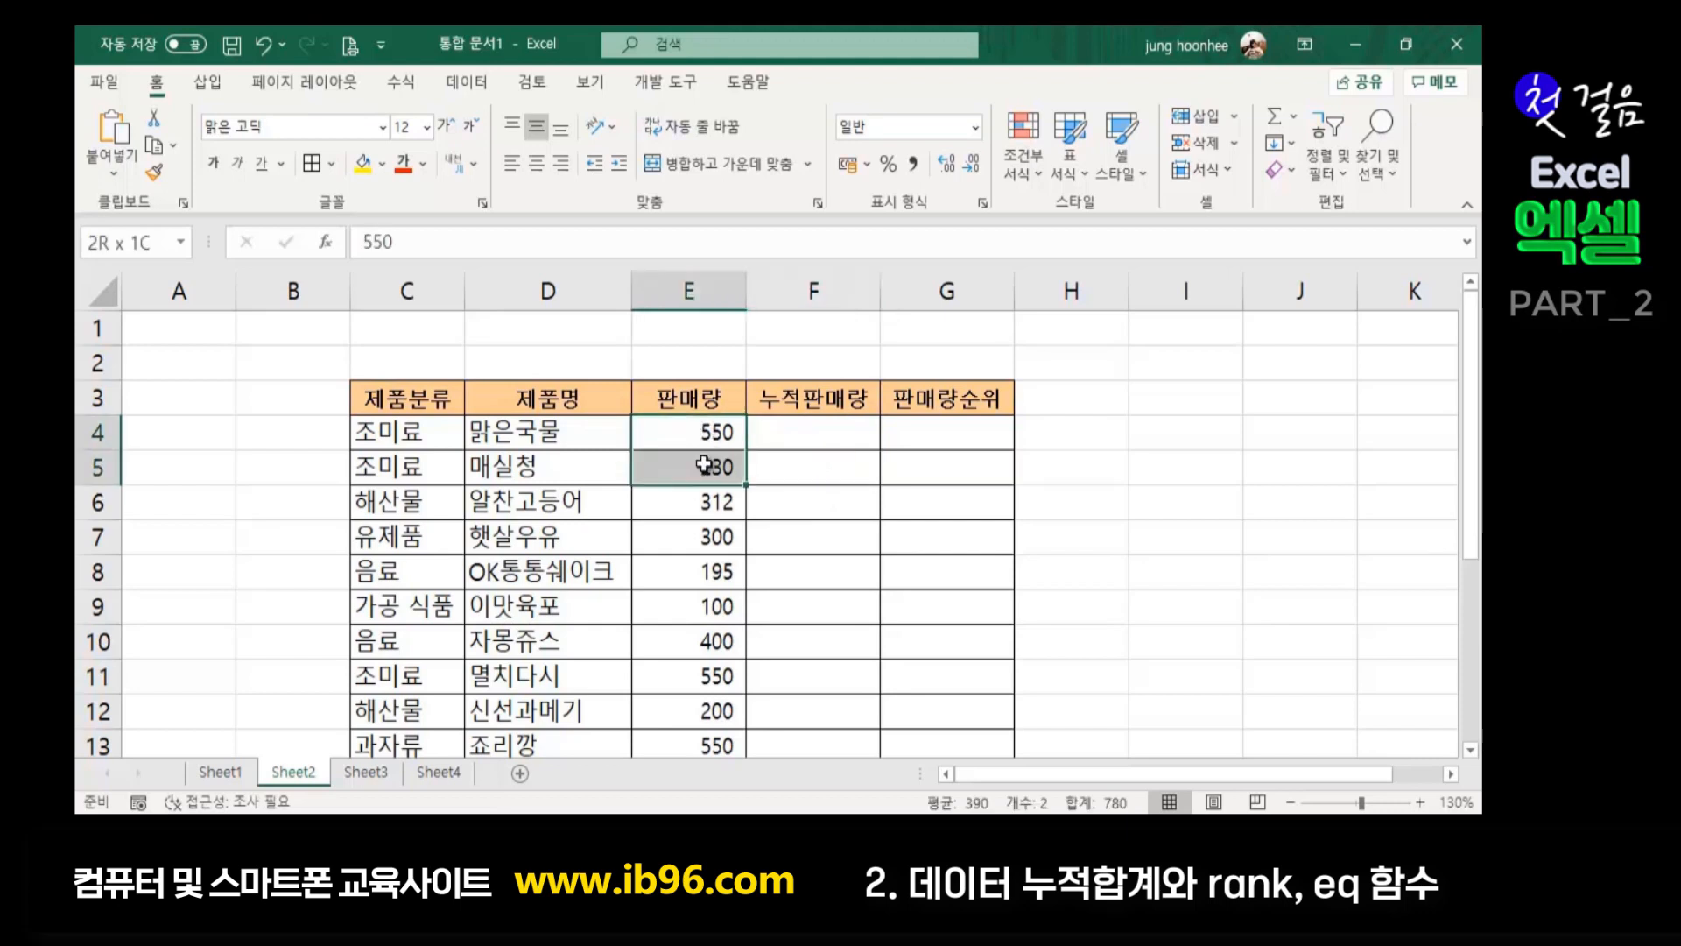
pyautogui.click(823, 474)
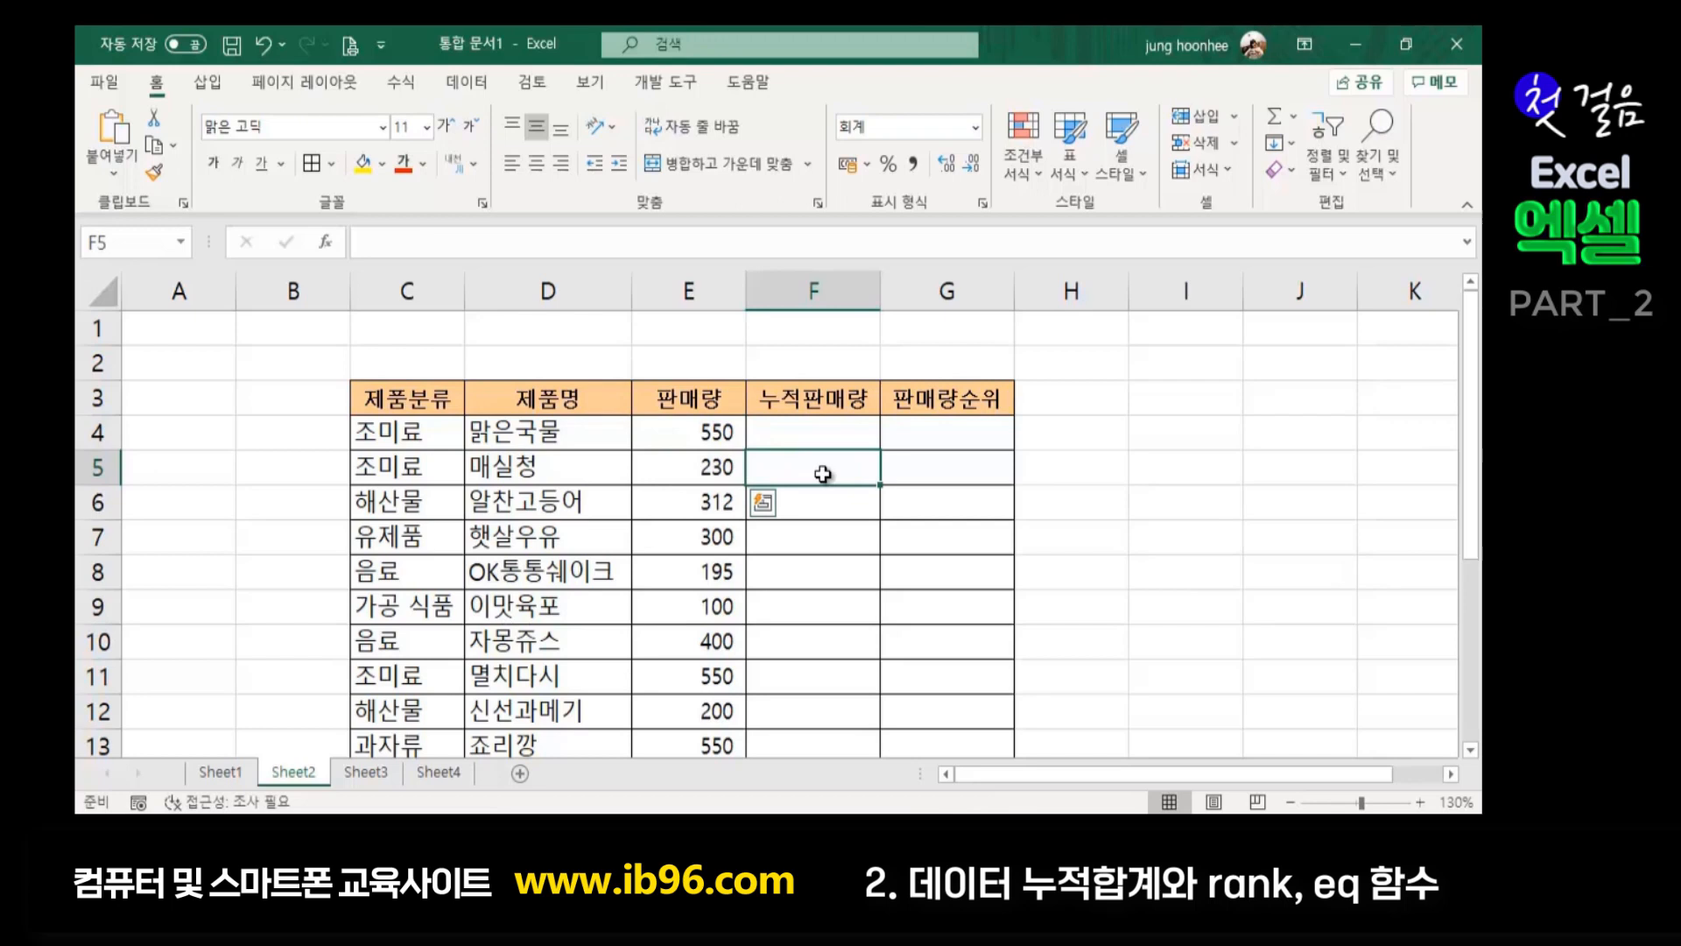
pyautogui.click(817, 500)
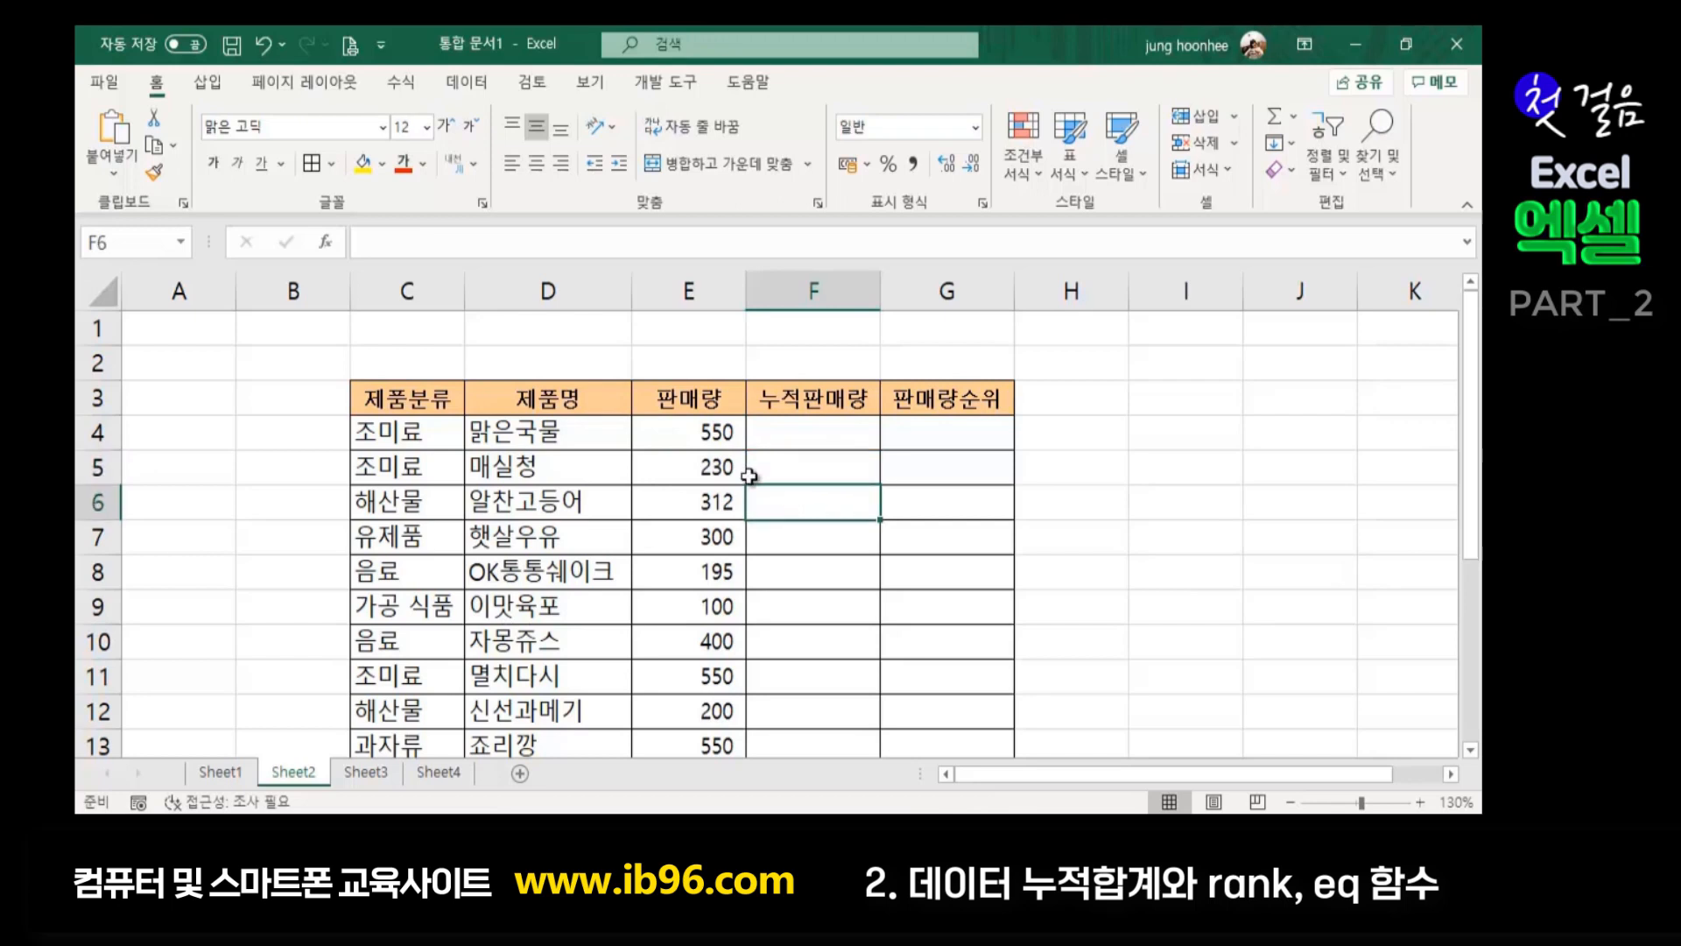
pyautogui.moveTo(717, 432); pyautogui.dragTo(712, 500)
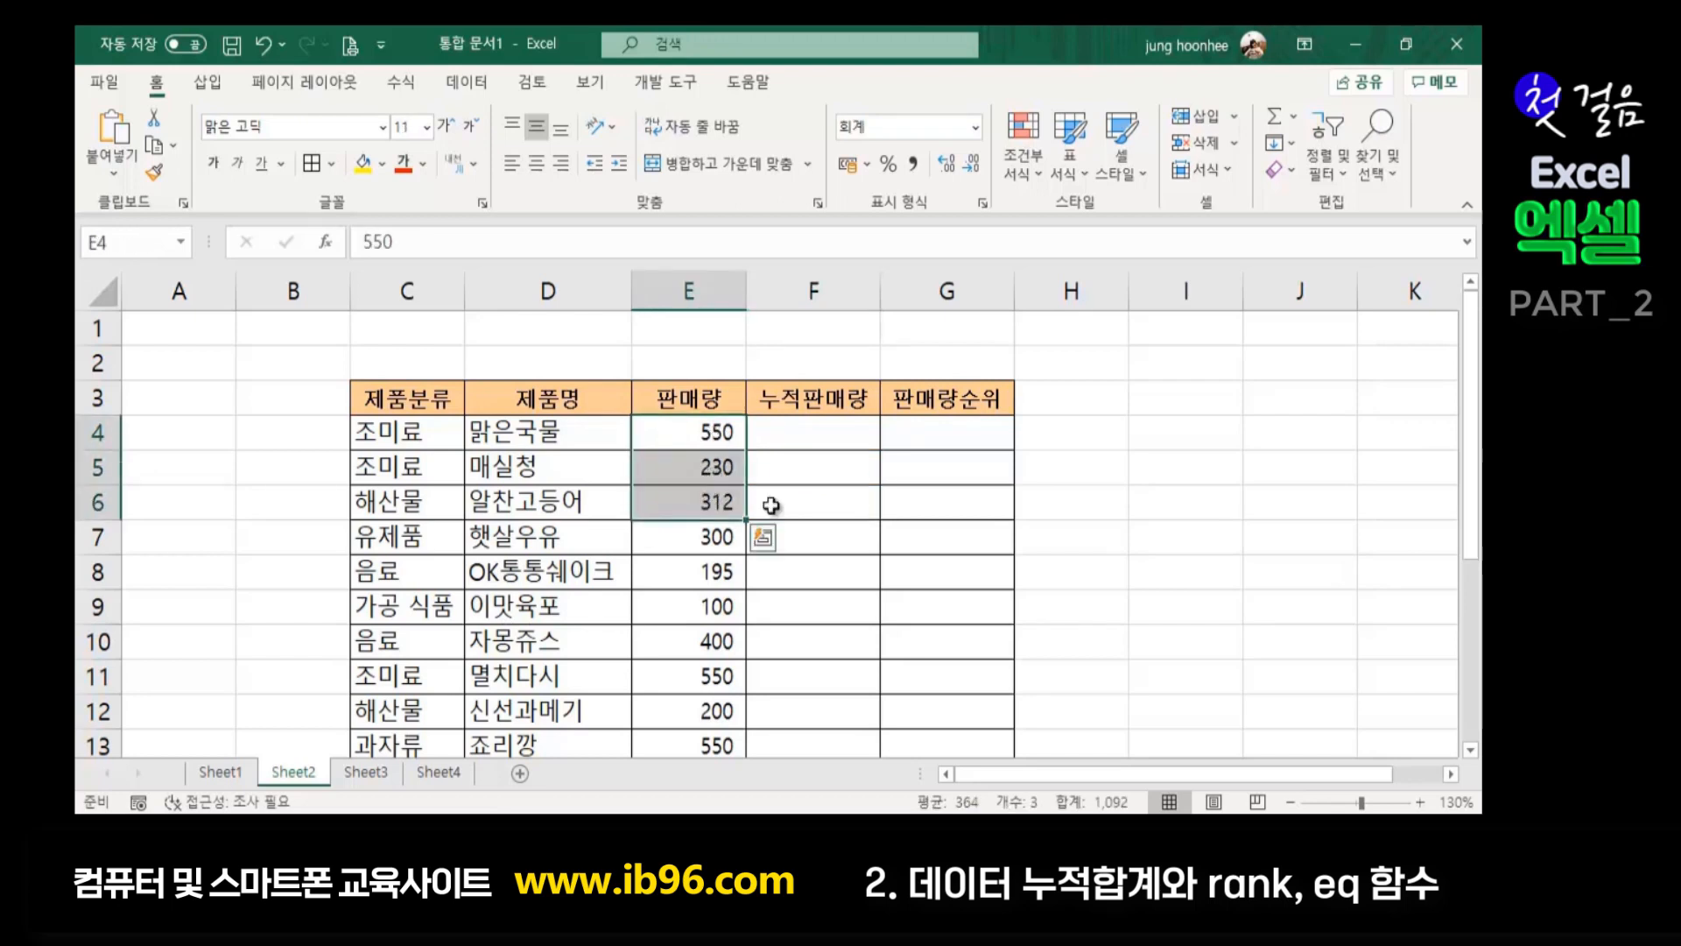
pyautogui.click(823, 509)
# Enter the formula =E4 in F4 as the first 누적판매량 value
pyautogui.click(813, 438)
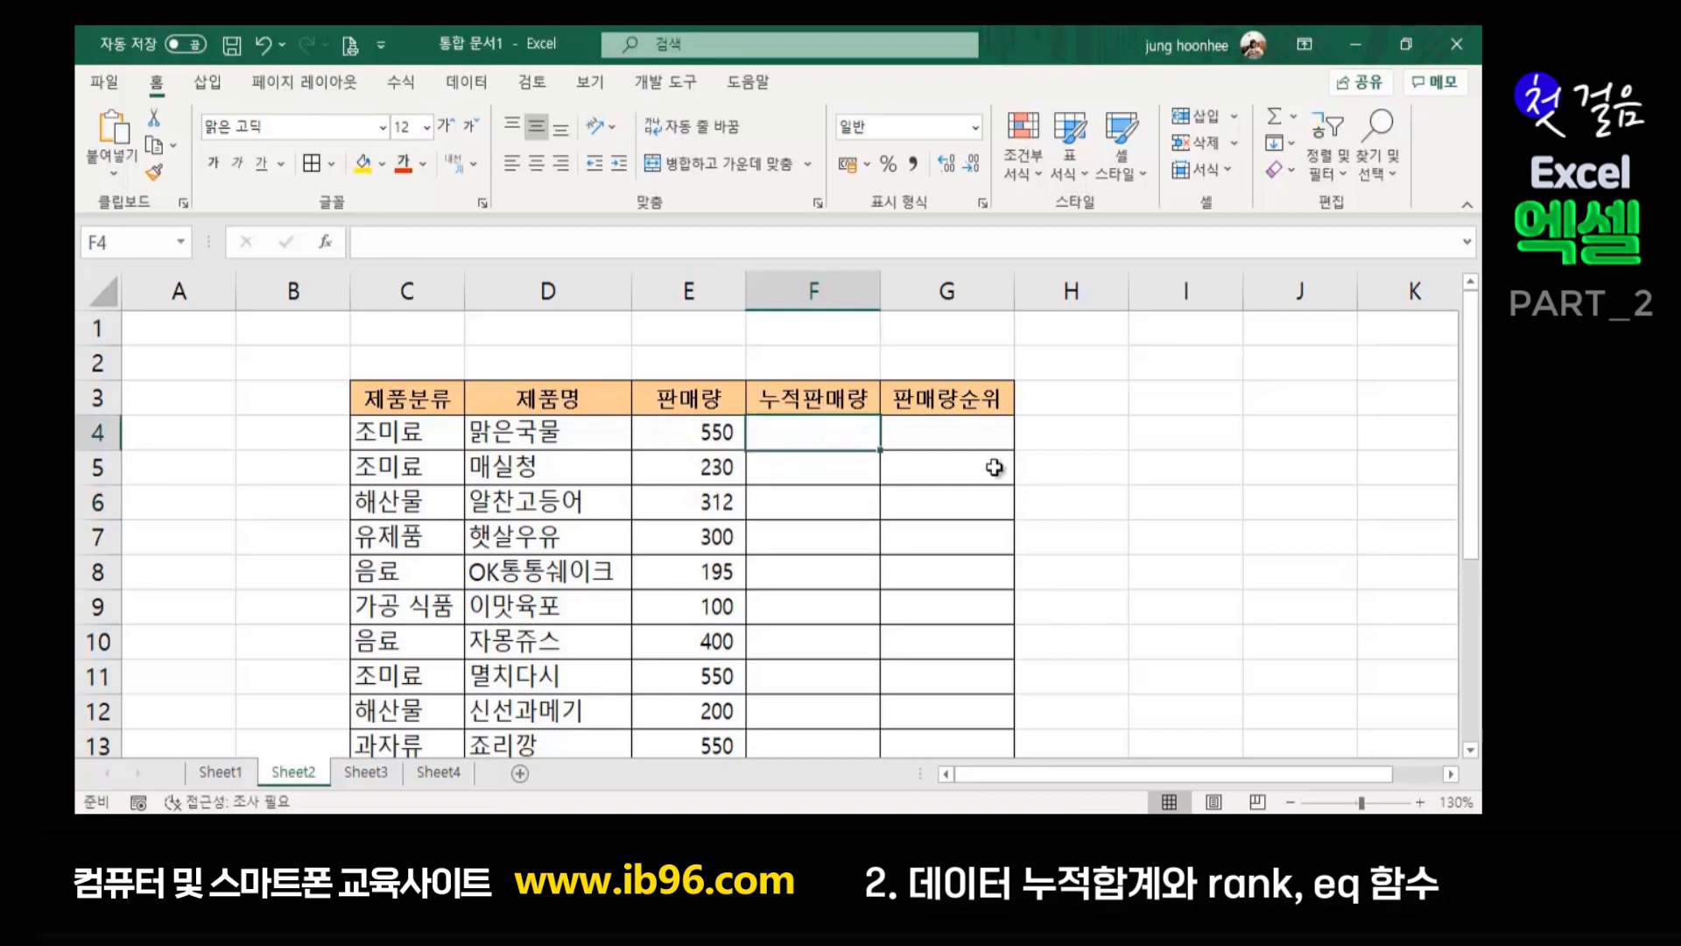
pyautogui.write('=')
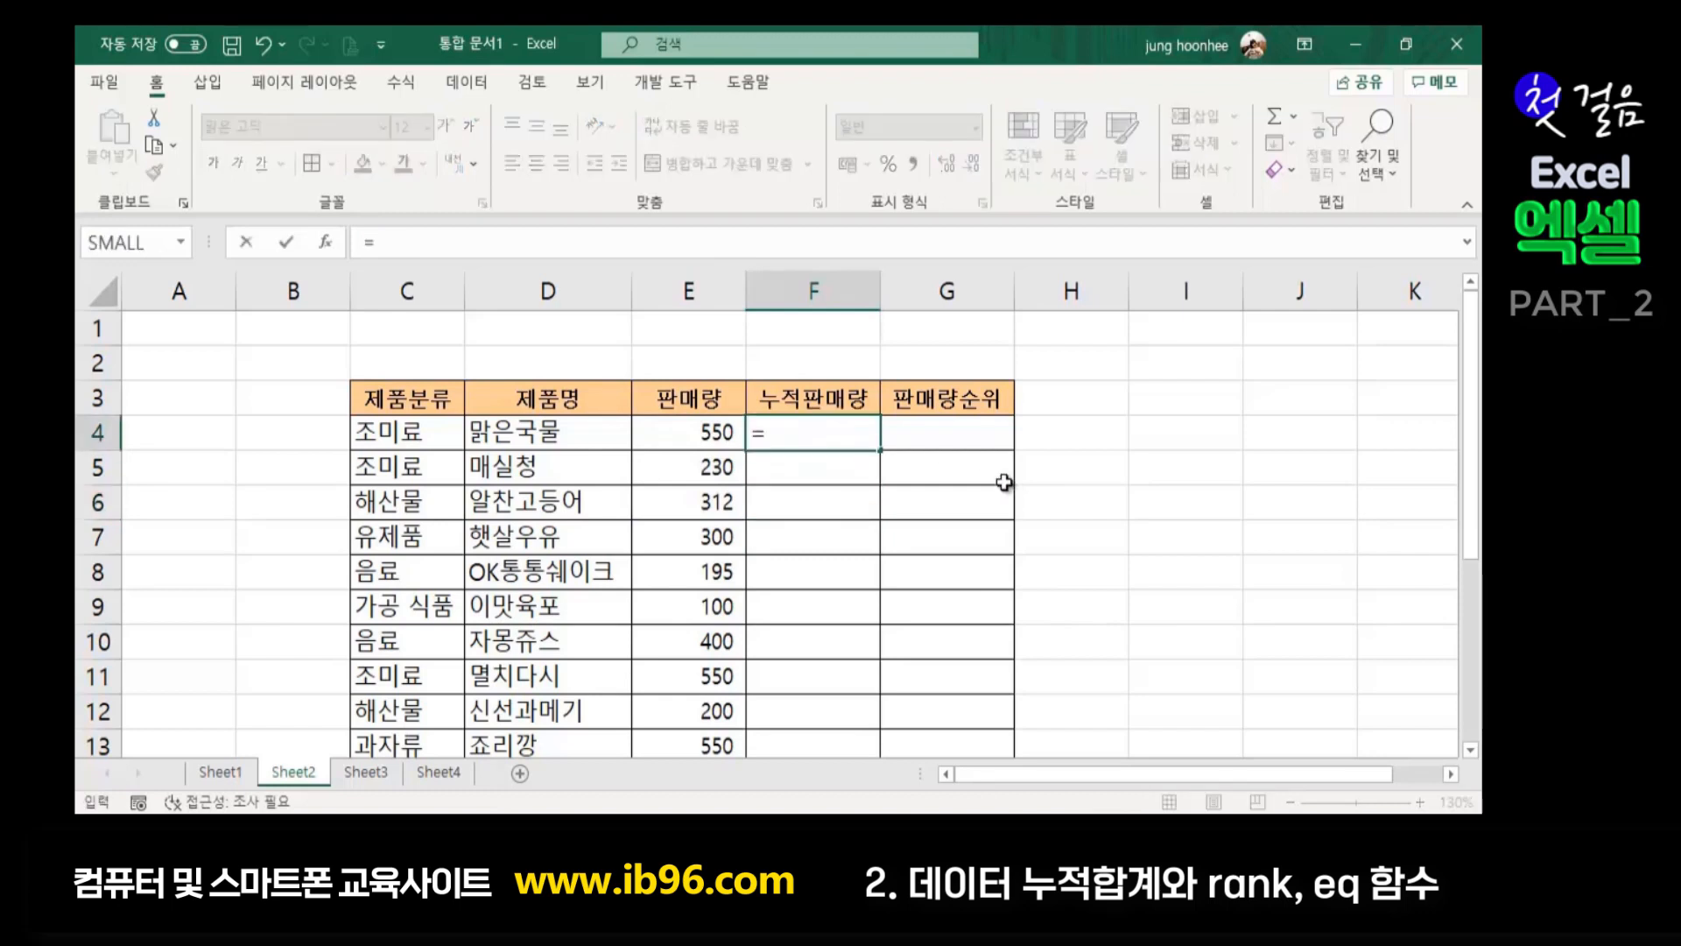
pyautogui.click(711, 432)
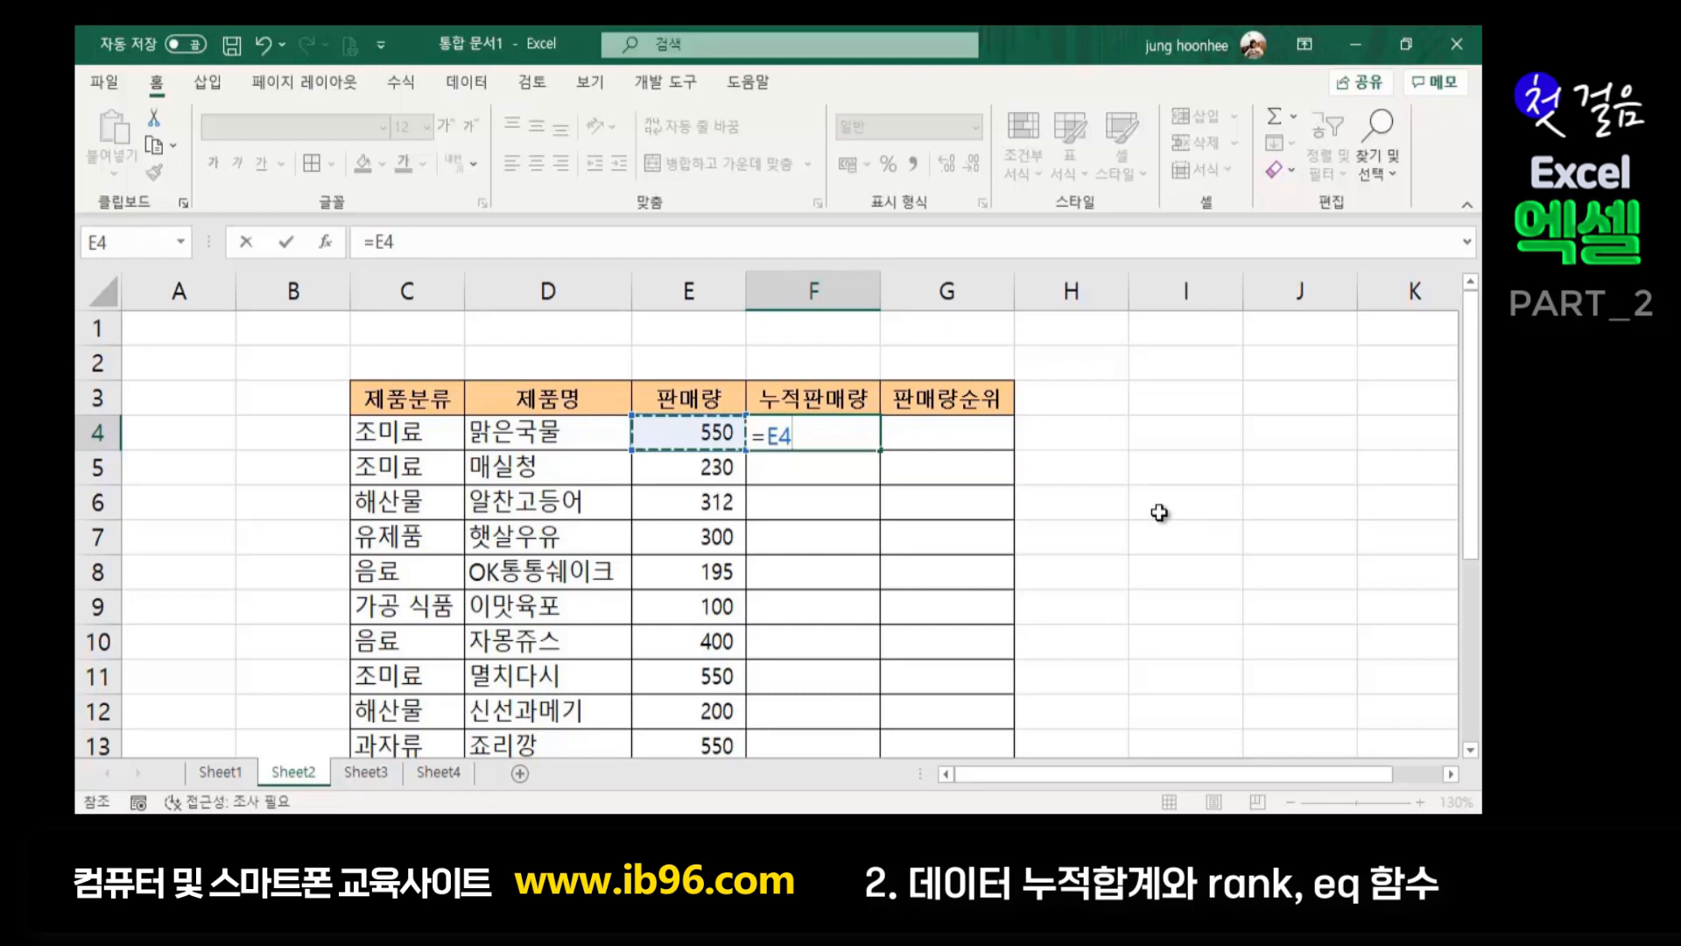
pyautogui.press('Return')
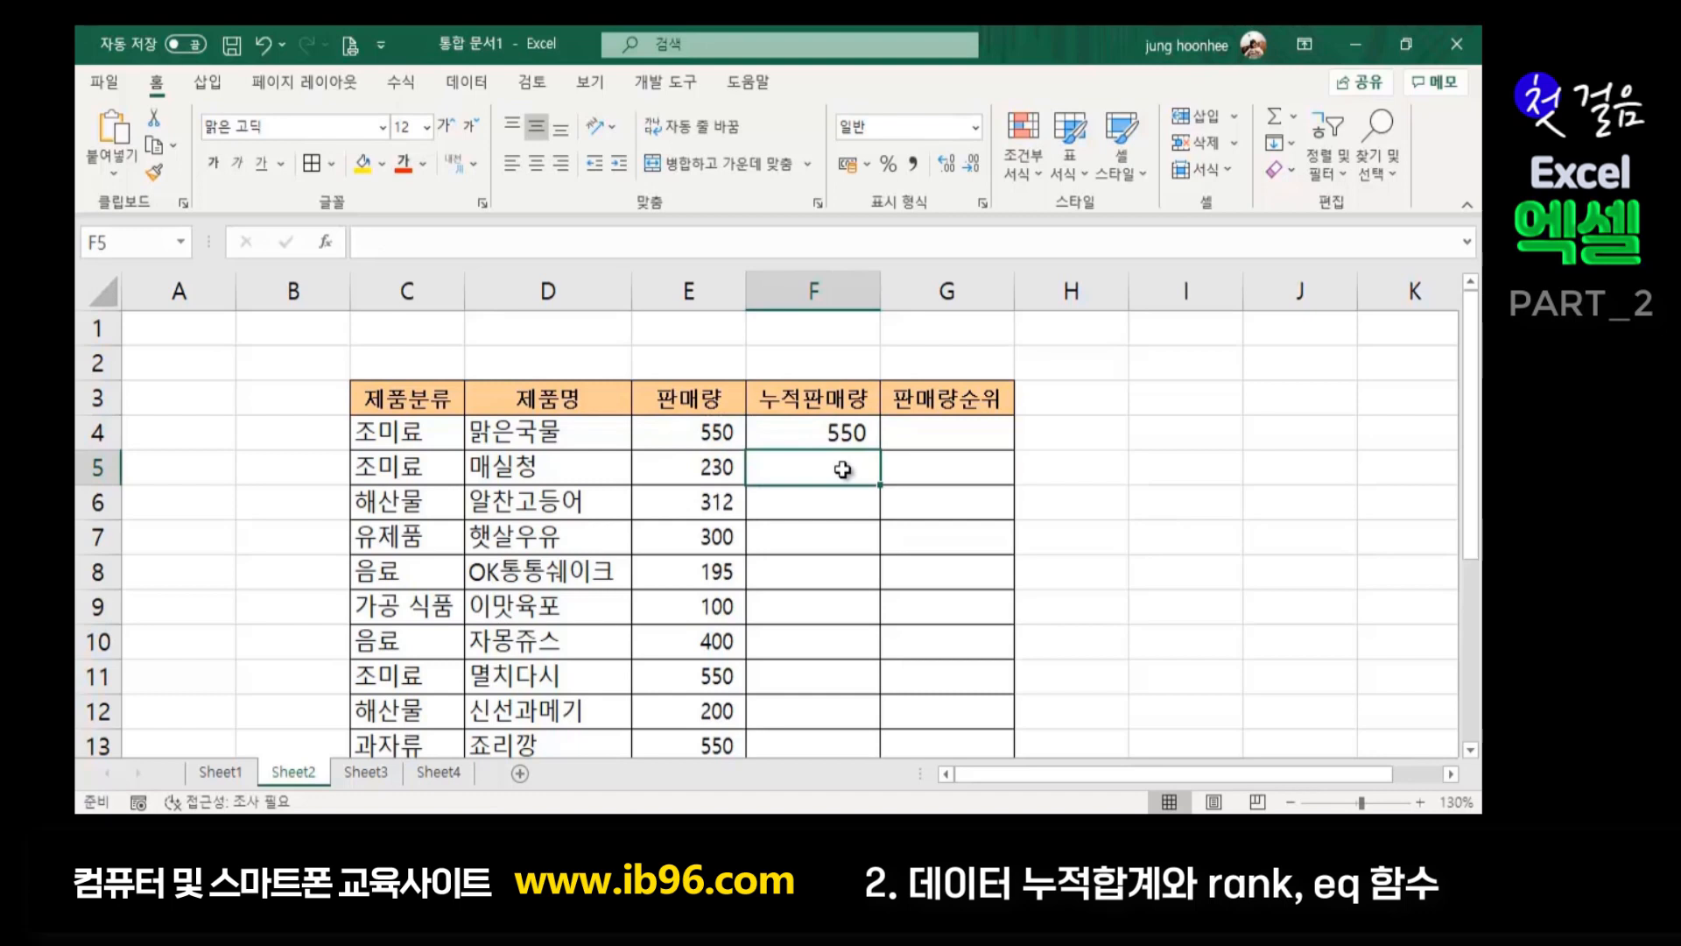
# Enter the formula =E4+E5 in F5 to add up the first two 판매량 values
pyautogui.write('=')
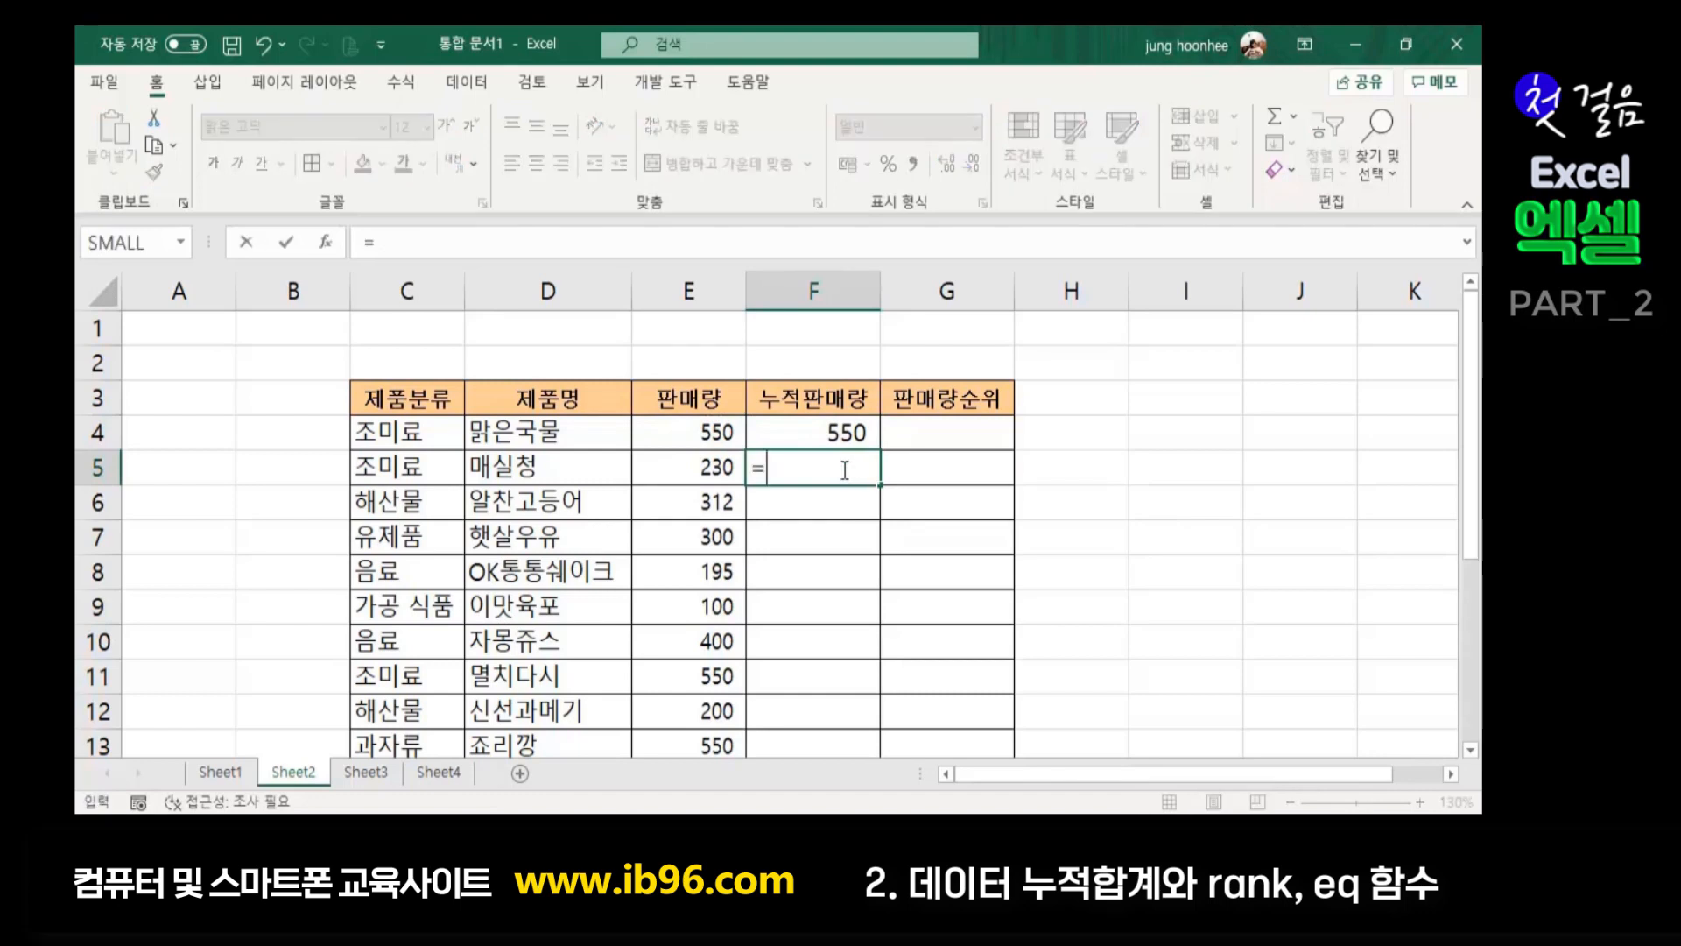
pyautogui.click(716, 428)
pyautogui.write('+')
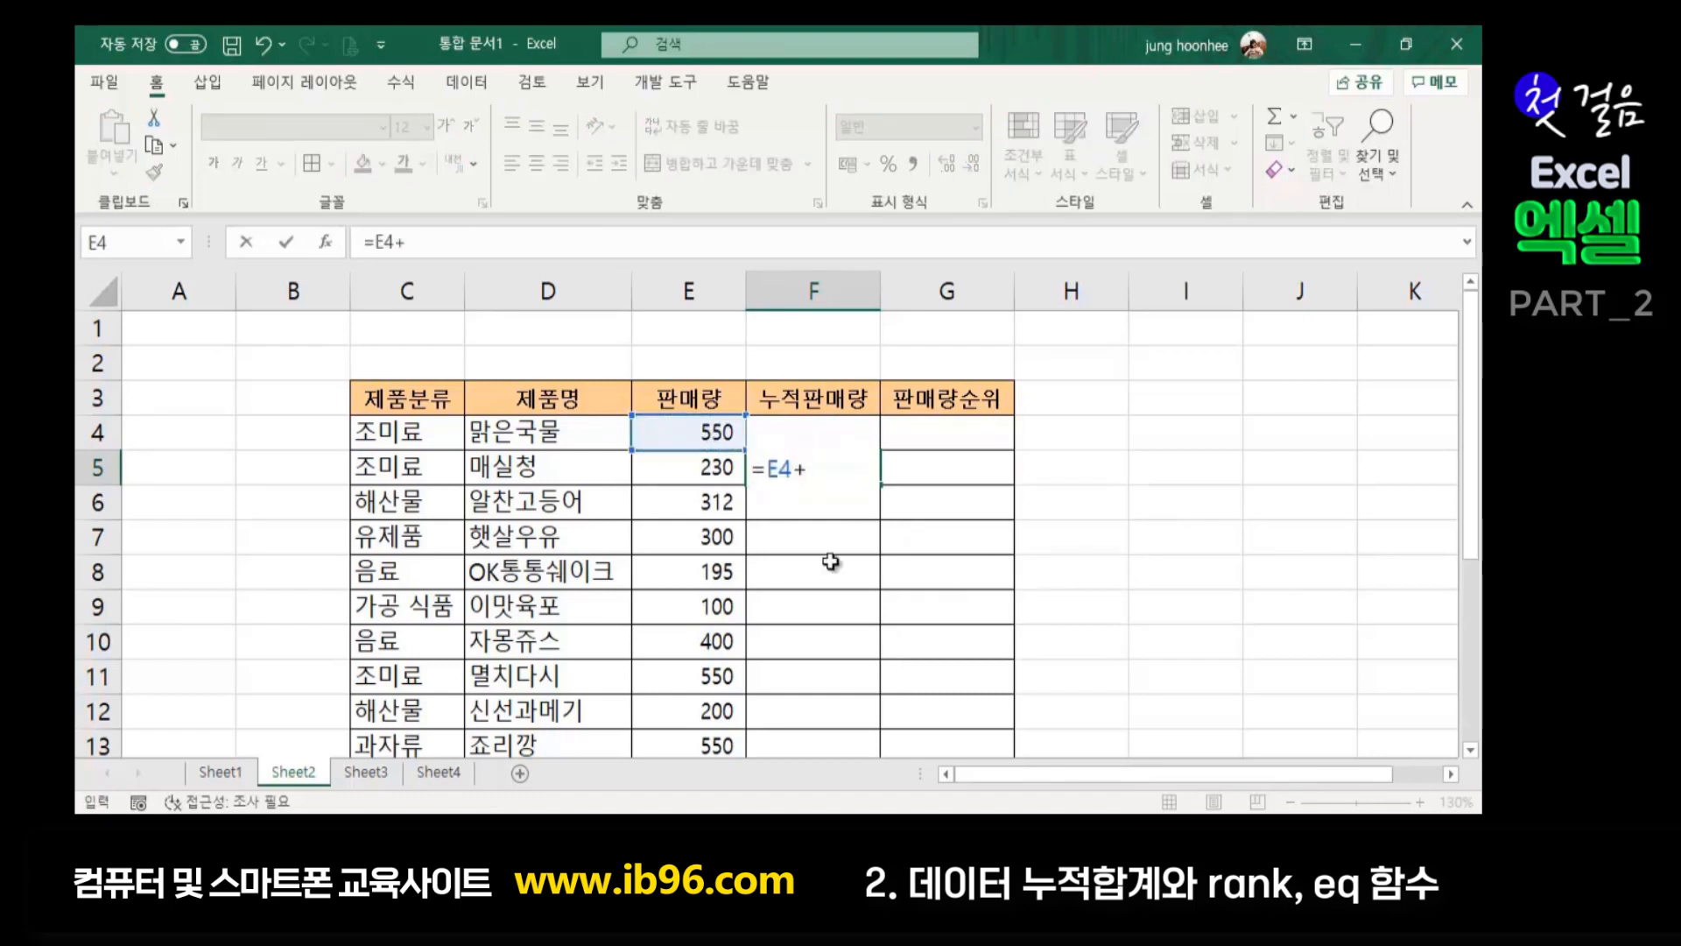
pyautogui.click(702, 471)
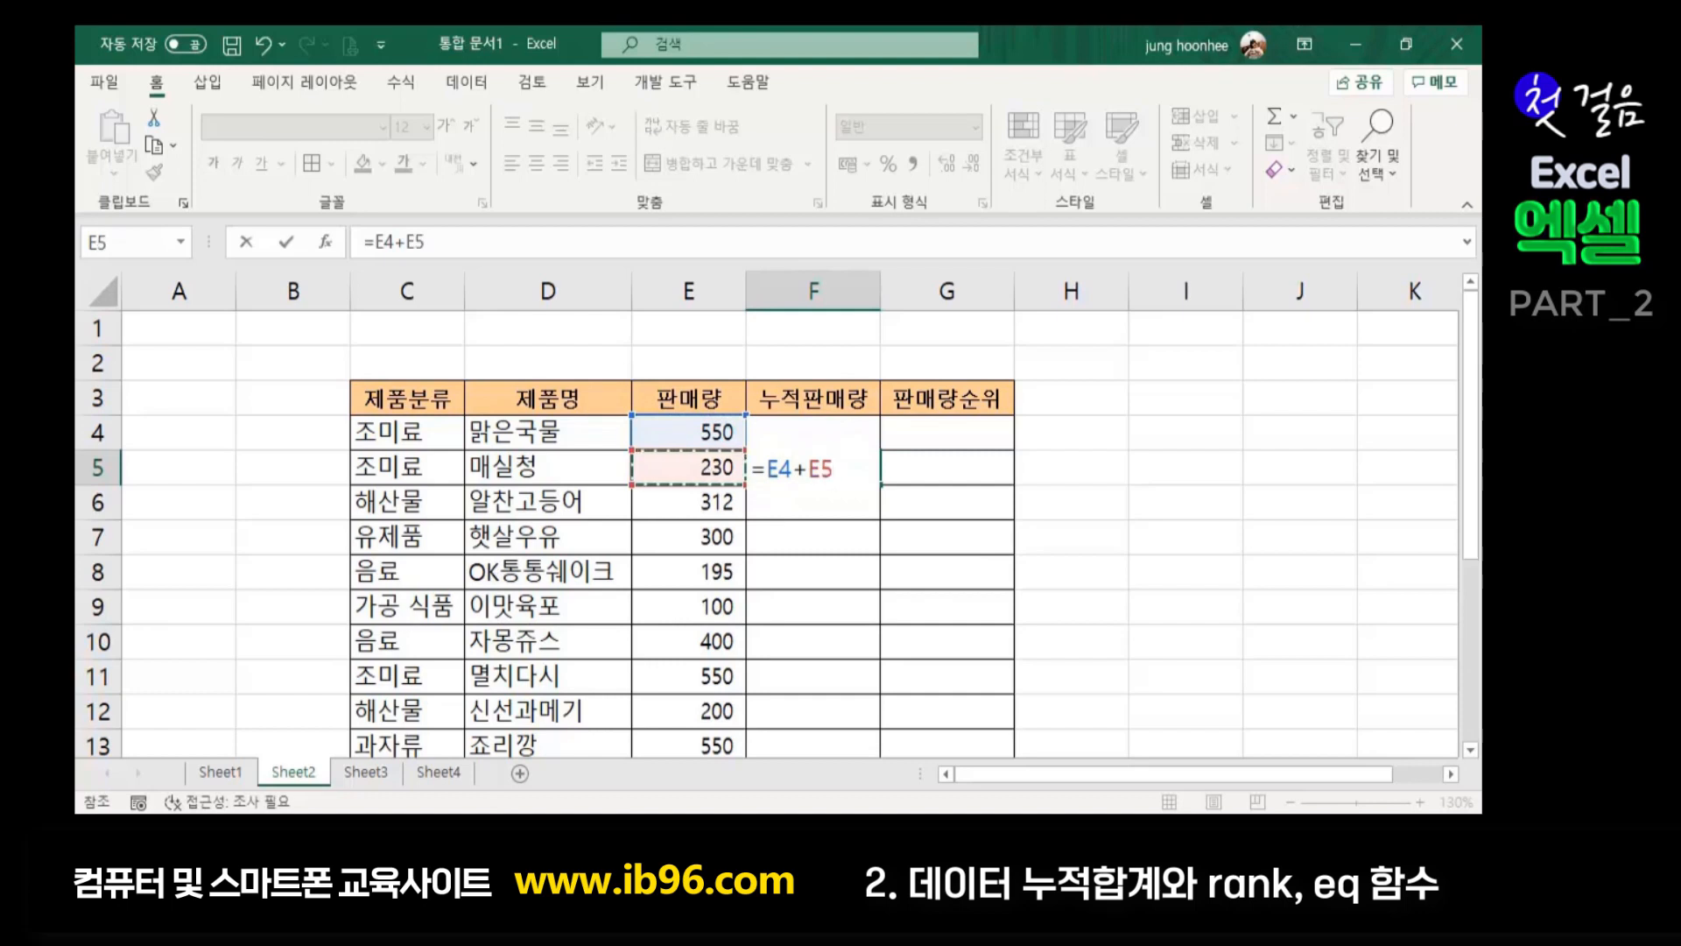
pyautogui.press('Return')
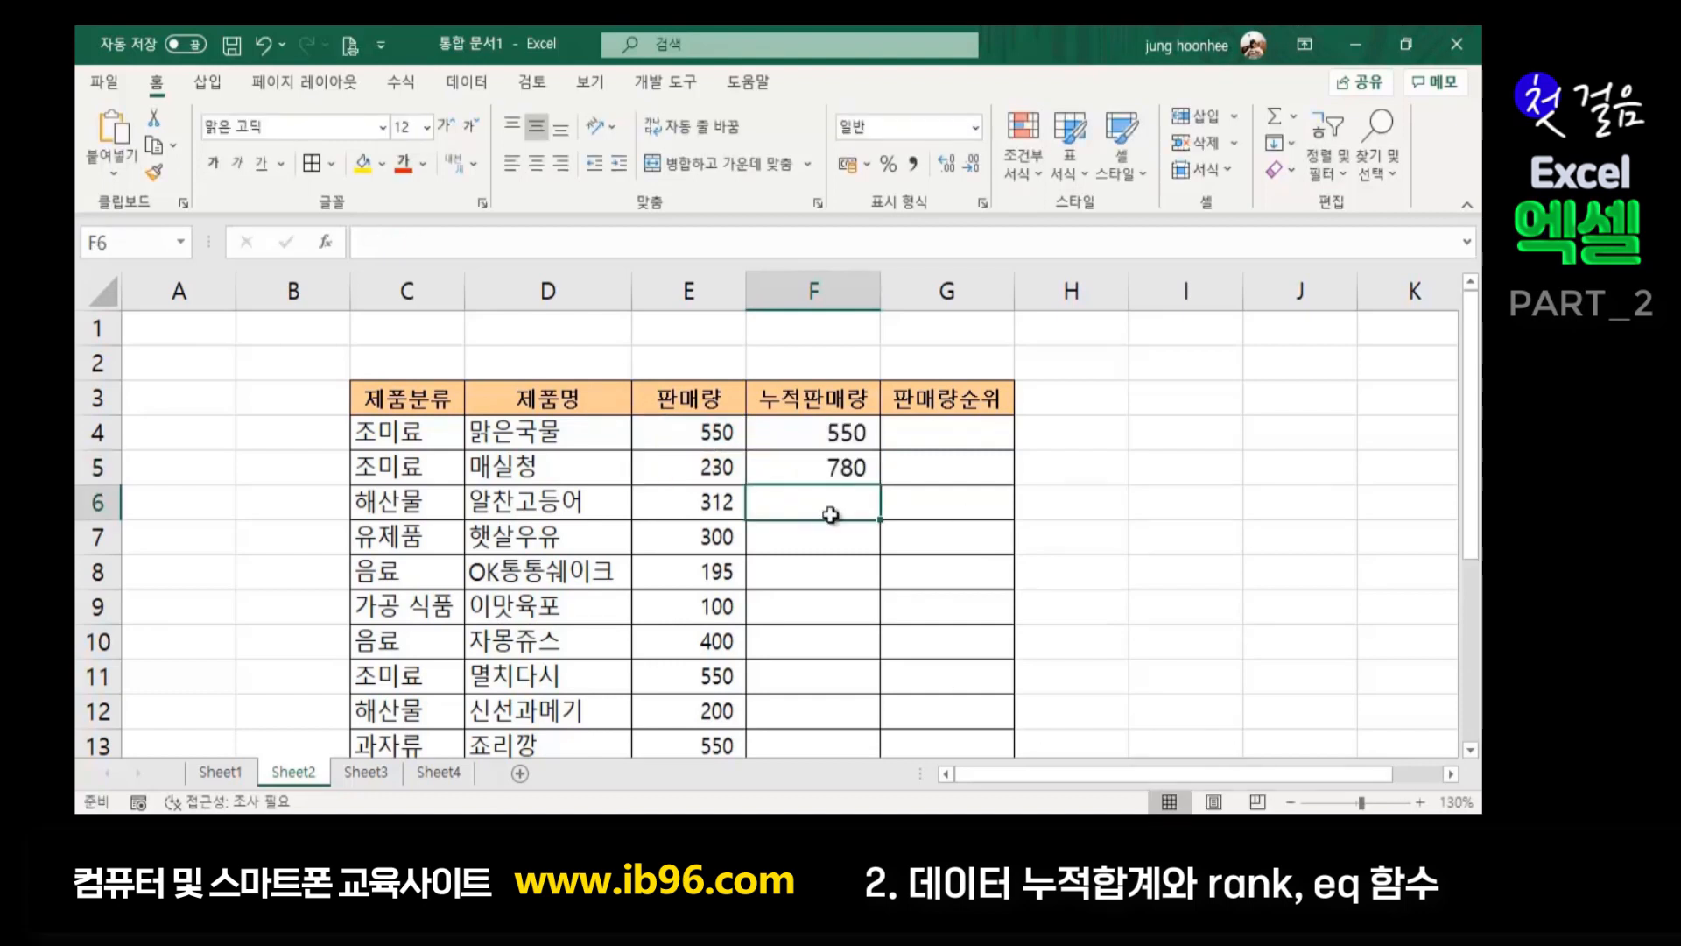
# Enter the formula =E4+E5+E6 in F6 to add up the first three 판매량 values
pyautogui.write('=')
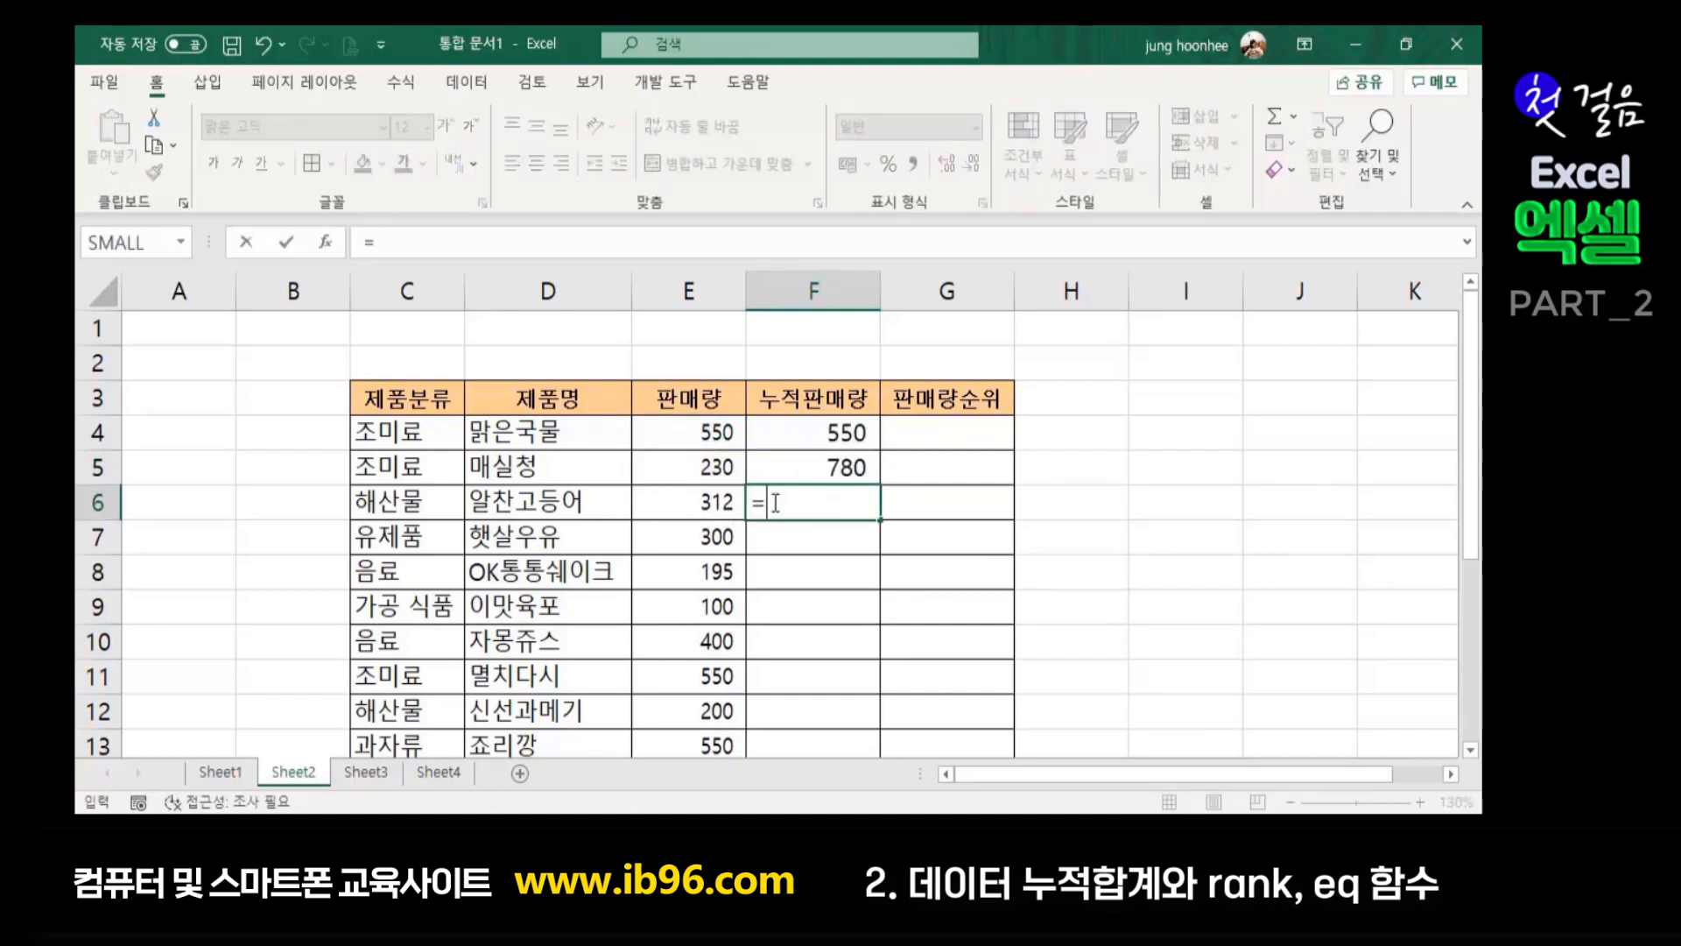
pyautogui.click(682, 433)
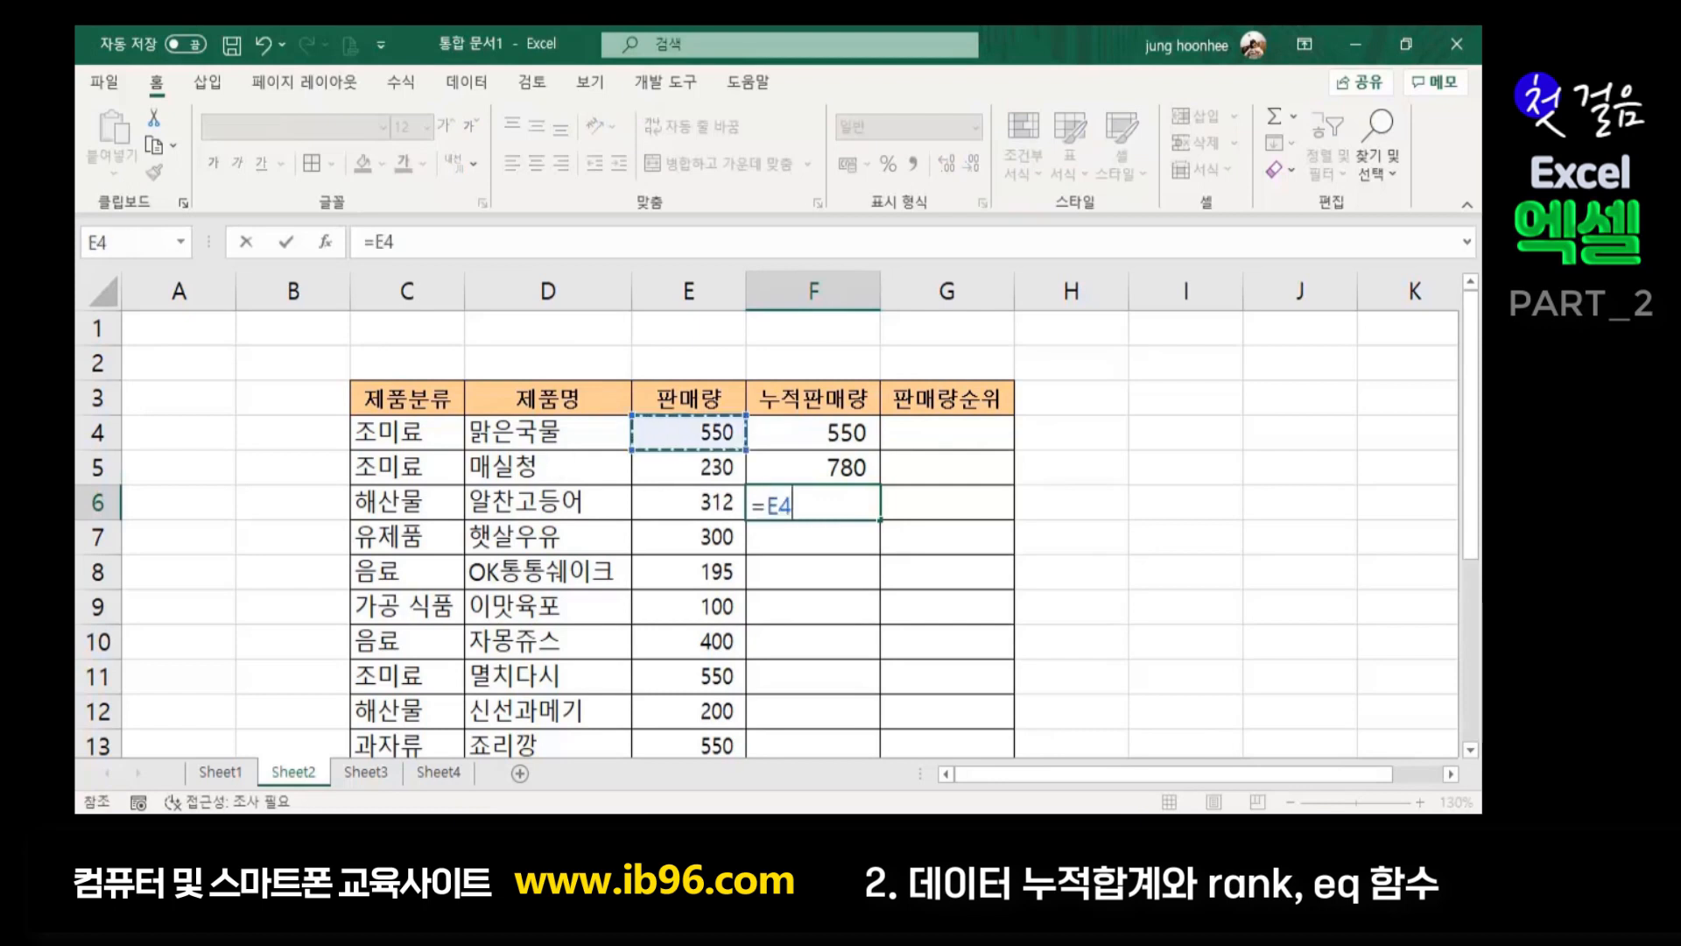
pyautogui.write('+')
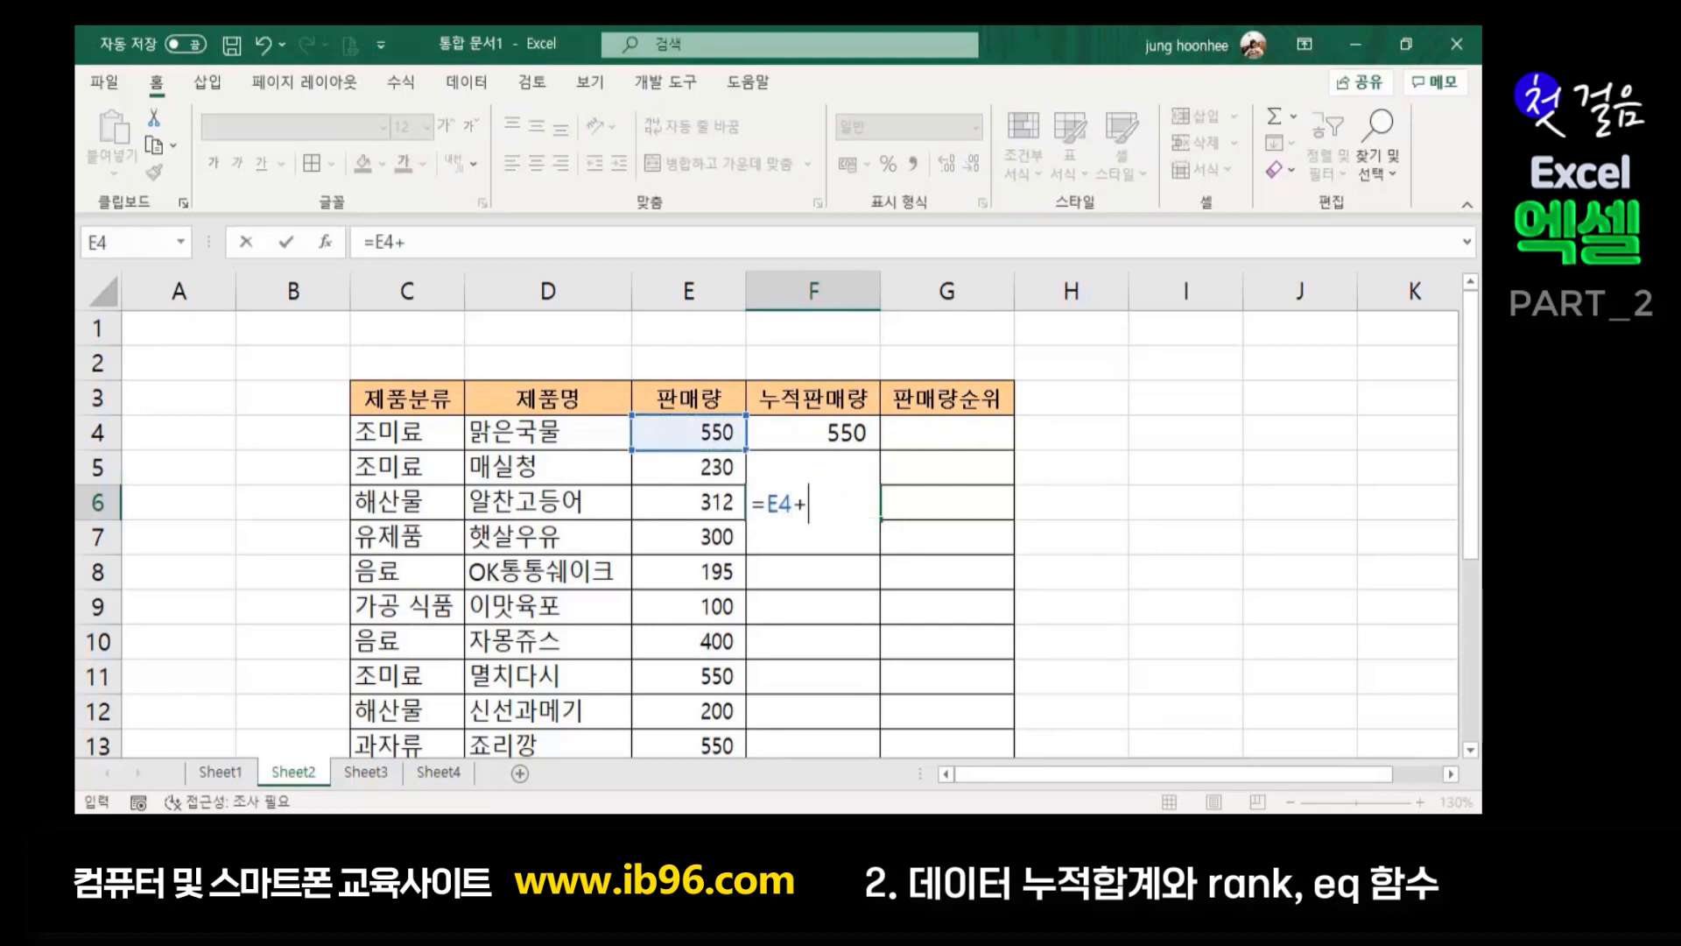
pyautogui.click(684, 464)
pyautogui.write('+')
pyautogui.click(648, 501)
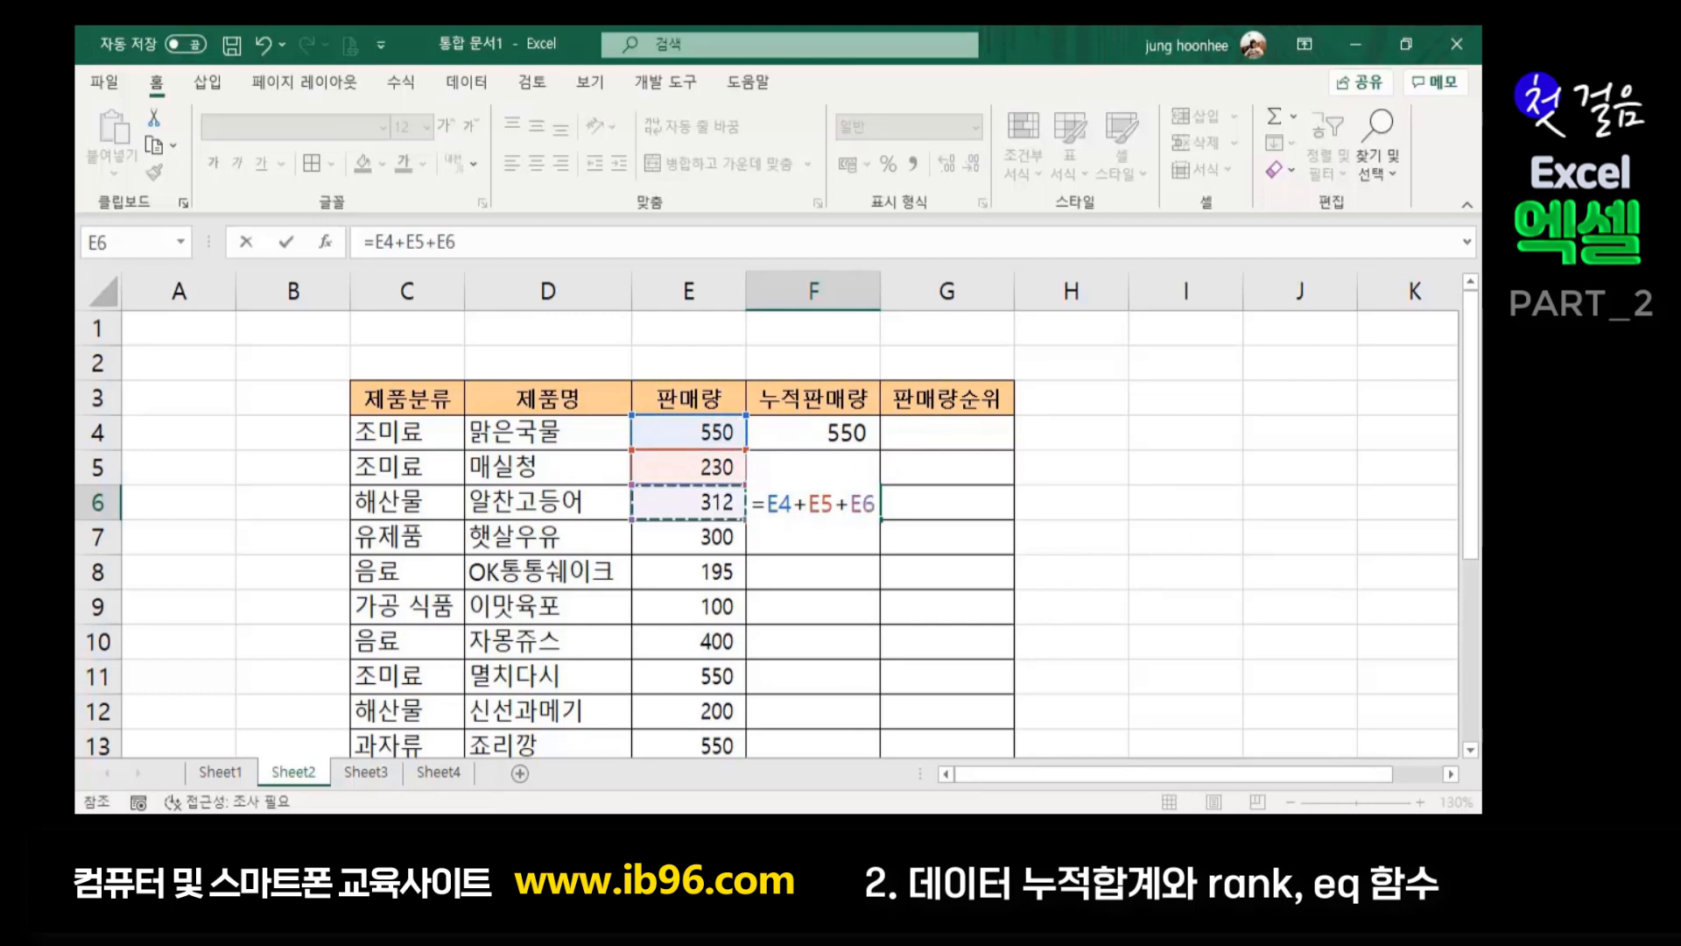
pyautogui.press('Return')
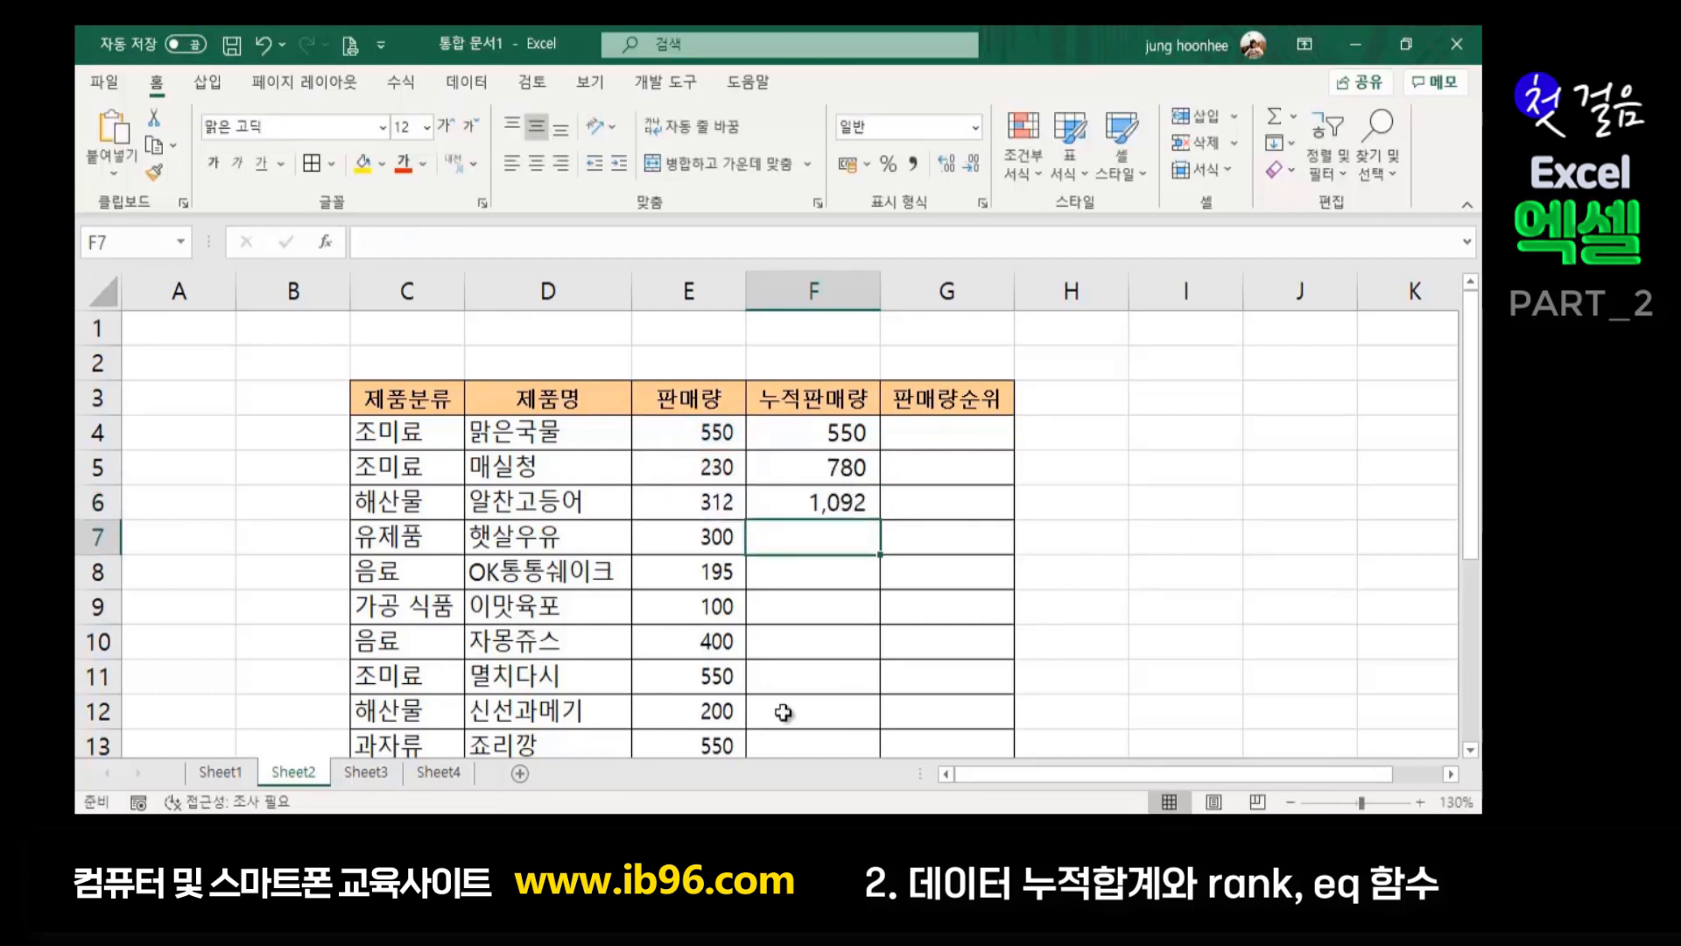
# Clear the cell-by-cell addition formulas from F4:F6 in the 누적판매량 column
pyautogui.moveTo(806, 424); pyautogui.dragTo(819, 502)
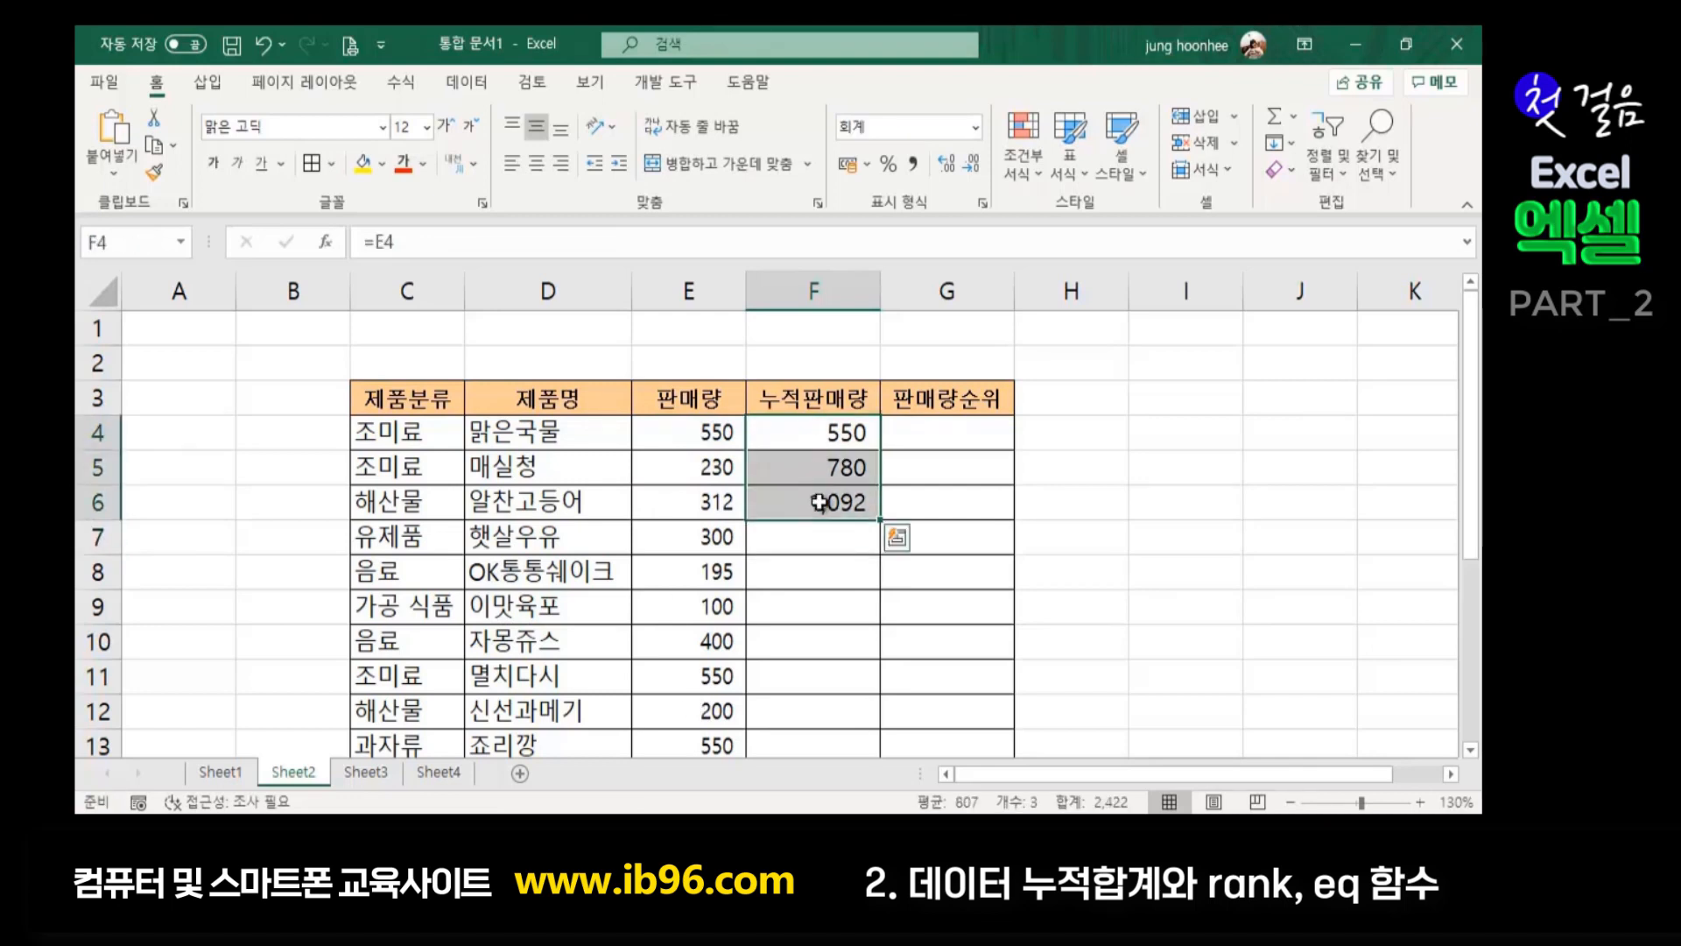
pyautogui.press('Delete')
pyautogui.click(1226, 571)
# Start a SUM formula in F4 of the 누적판매량 column with the range E4:E4
pyautogui.click(797, 428)
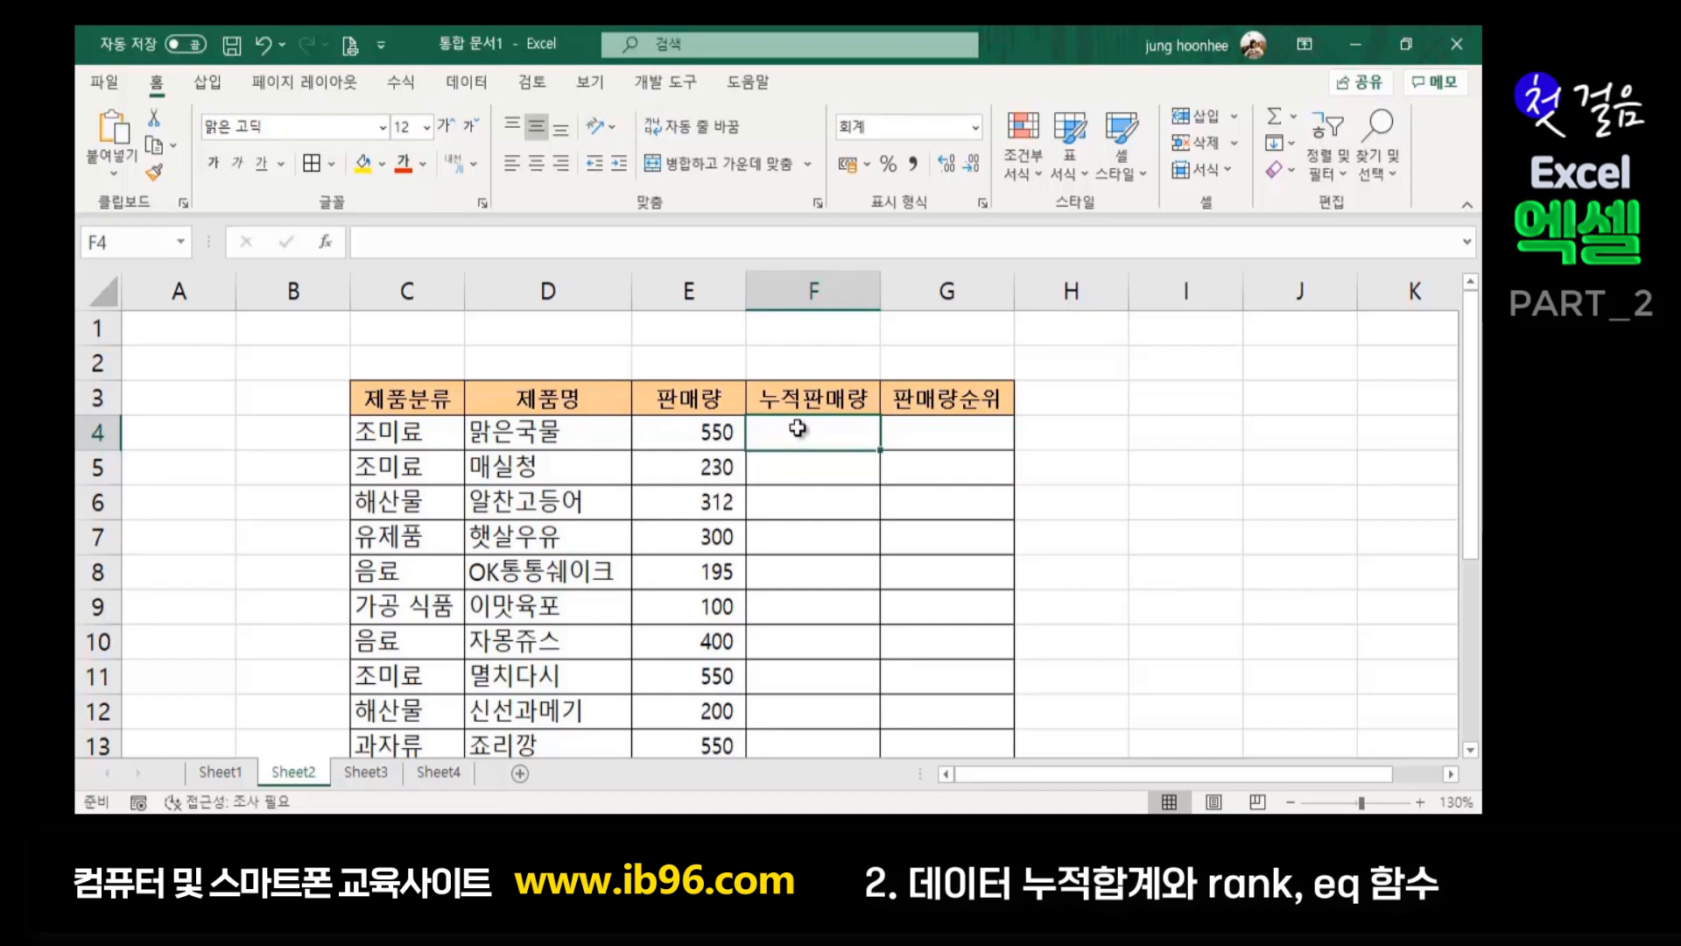
pyautogui.write('=su')
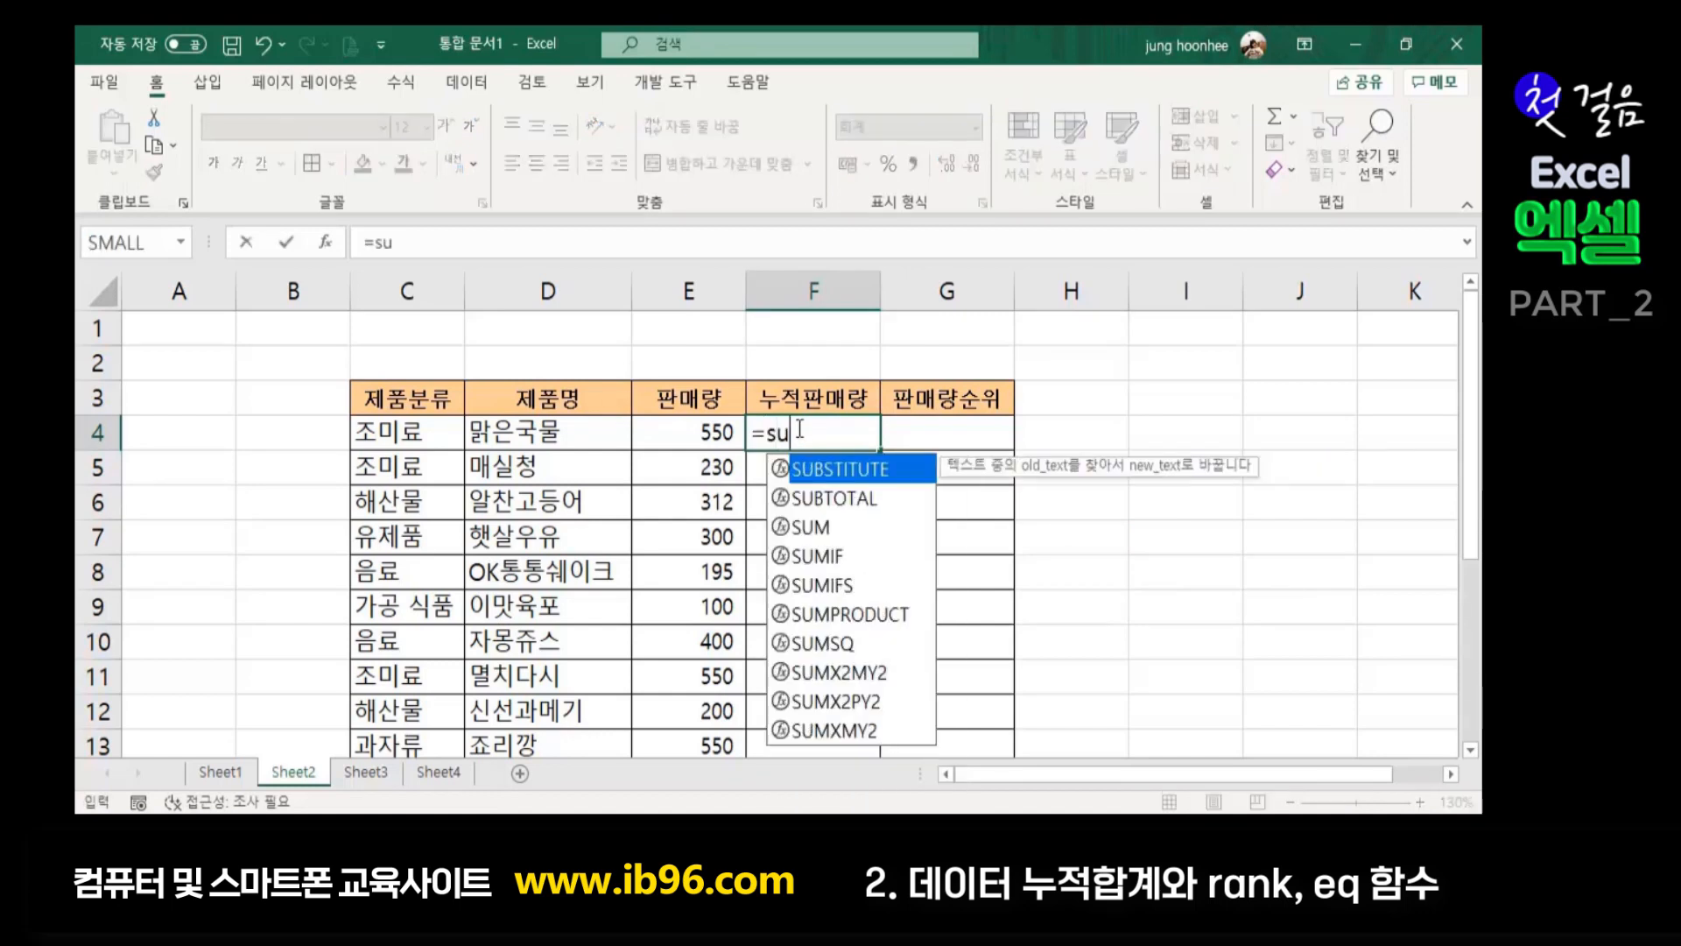
pyautogui.write('m')
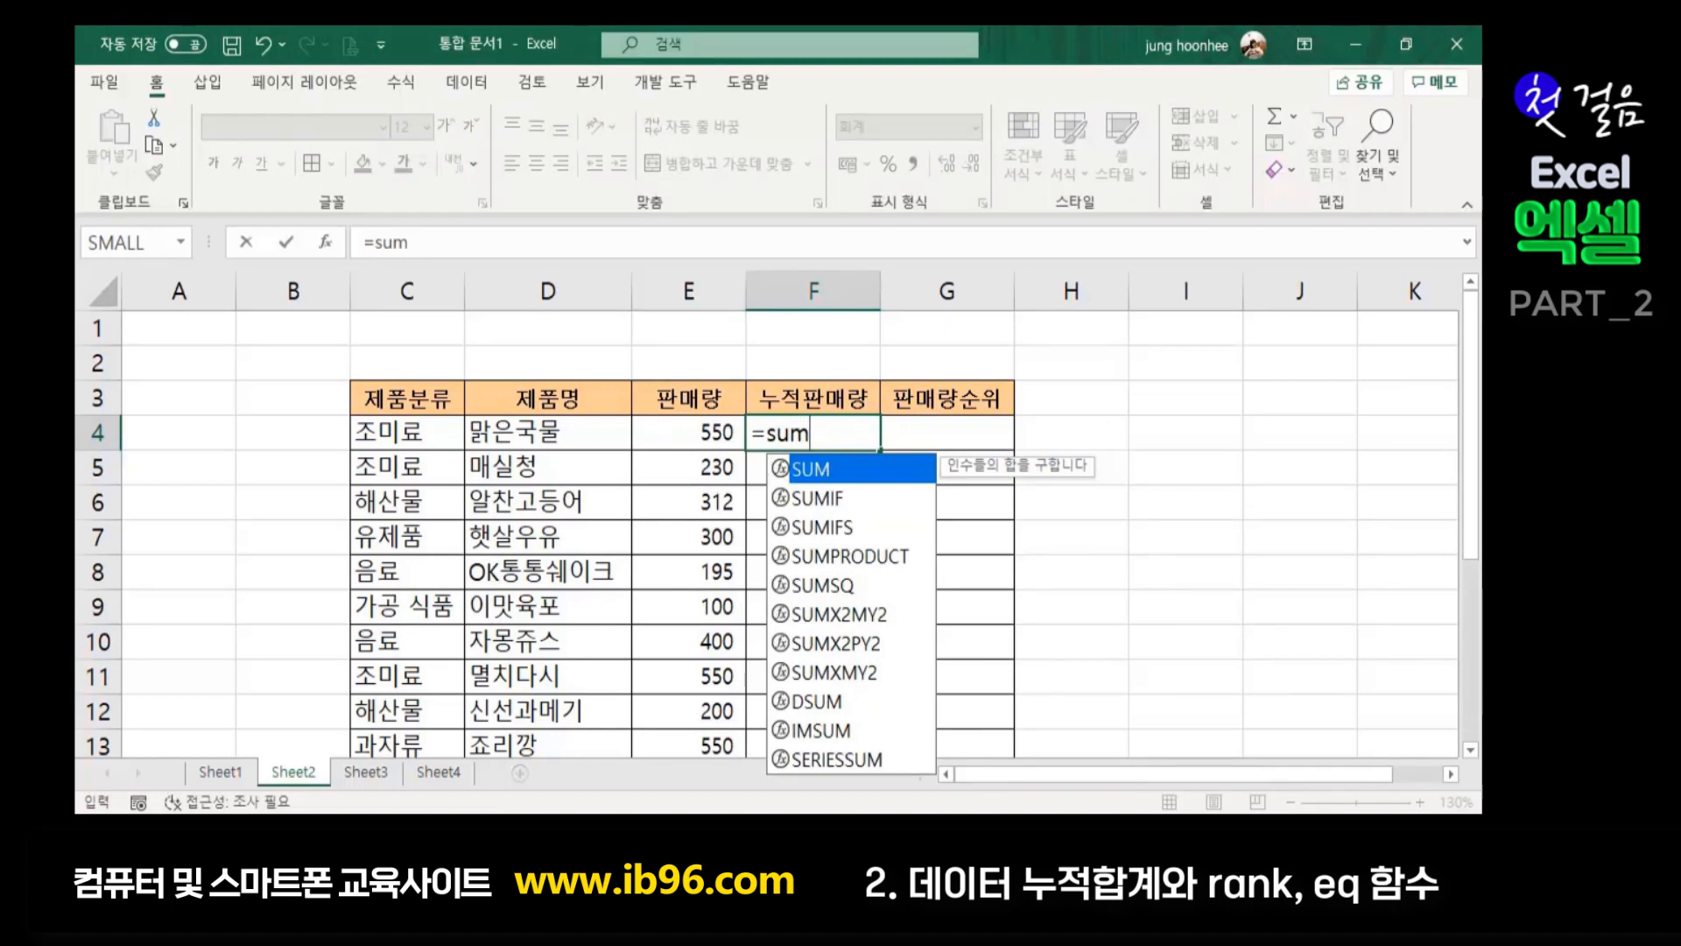
pyautogui.write('(')
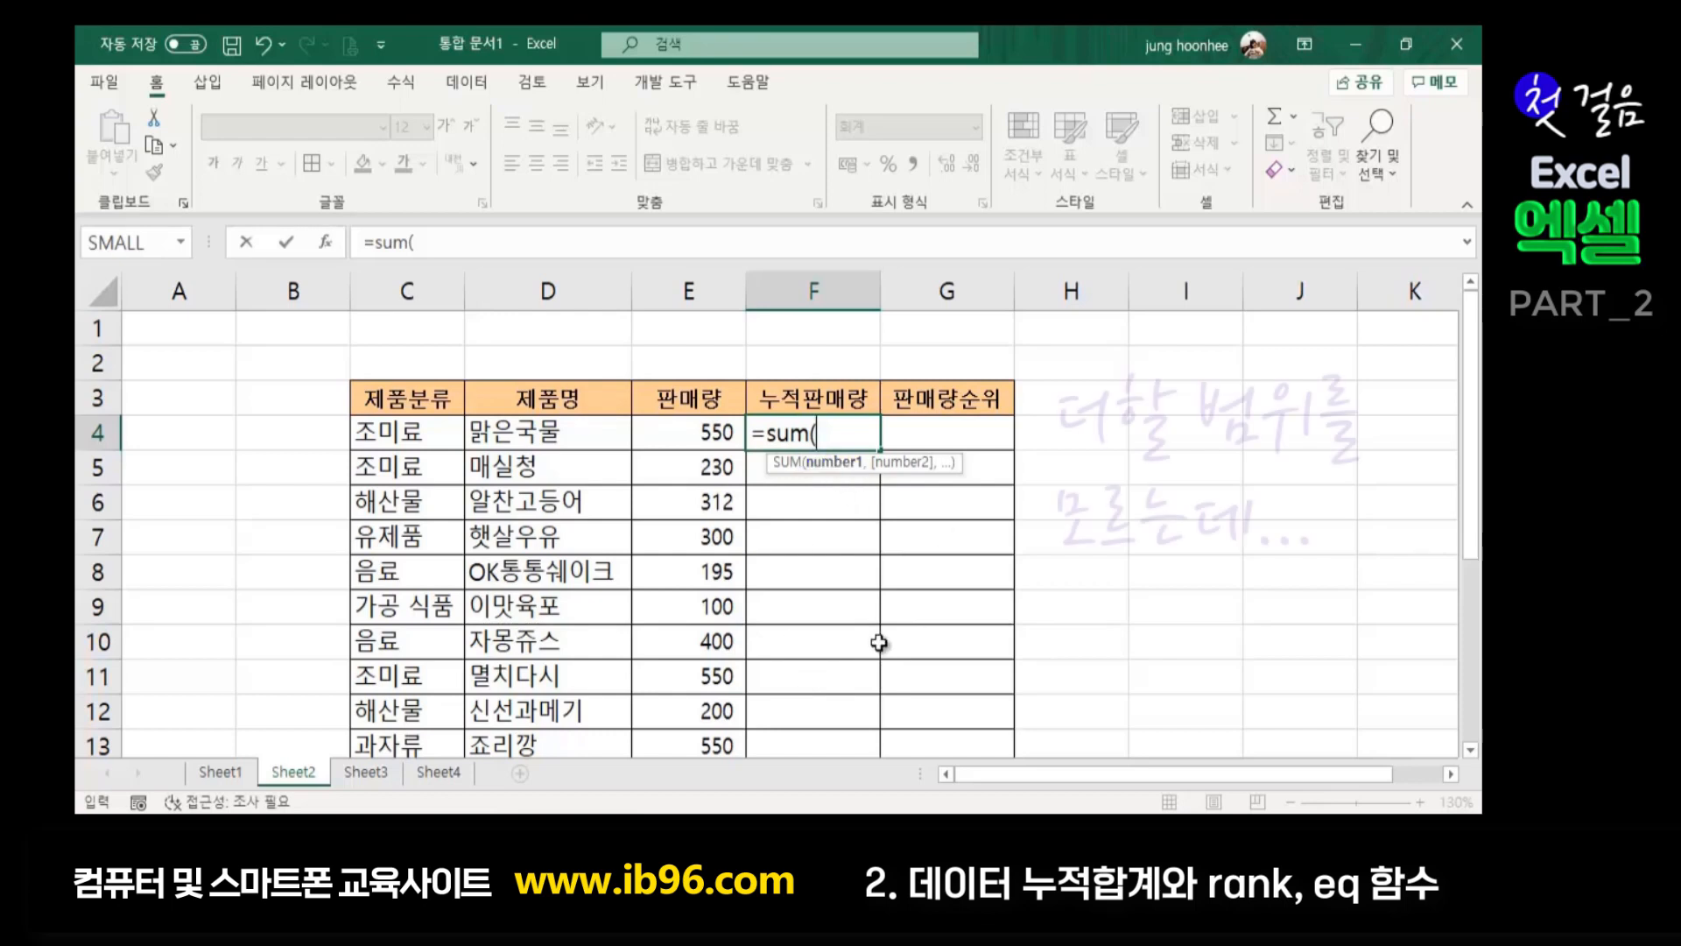
pyautogui.click(711, 432)
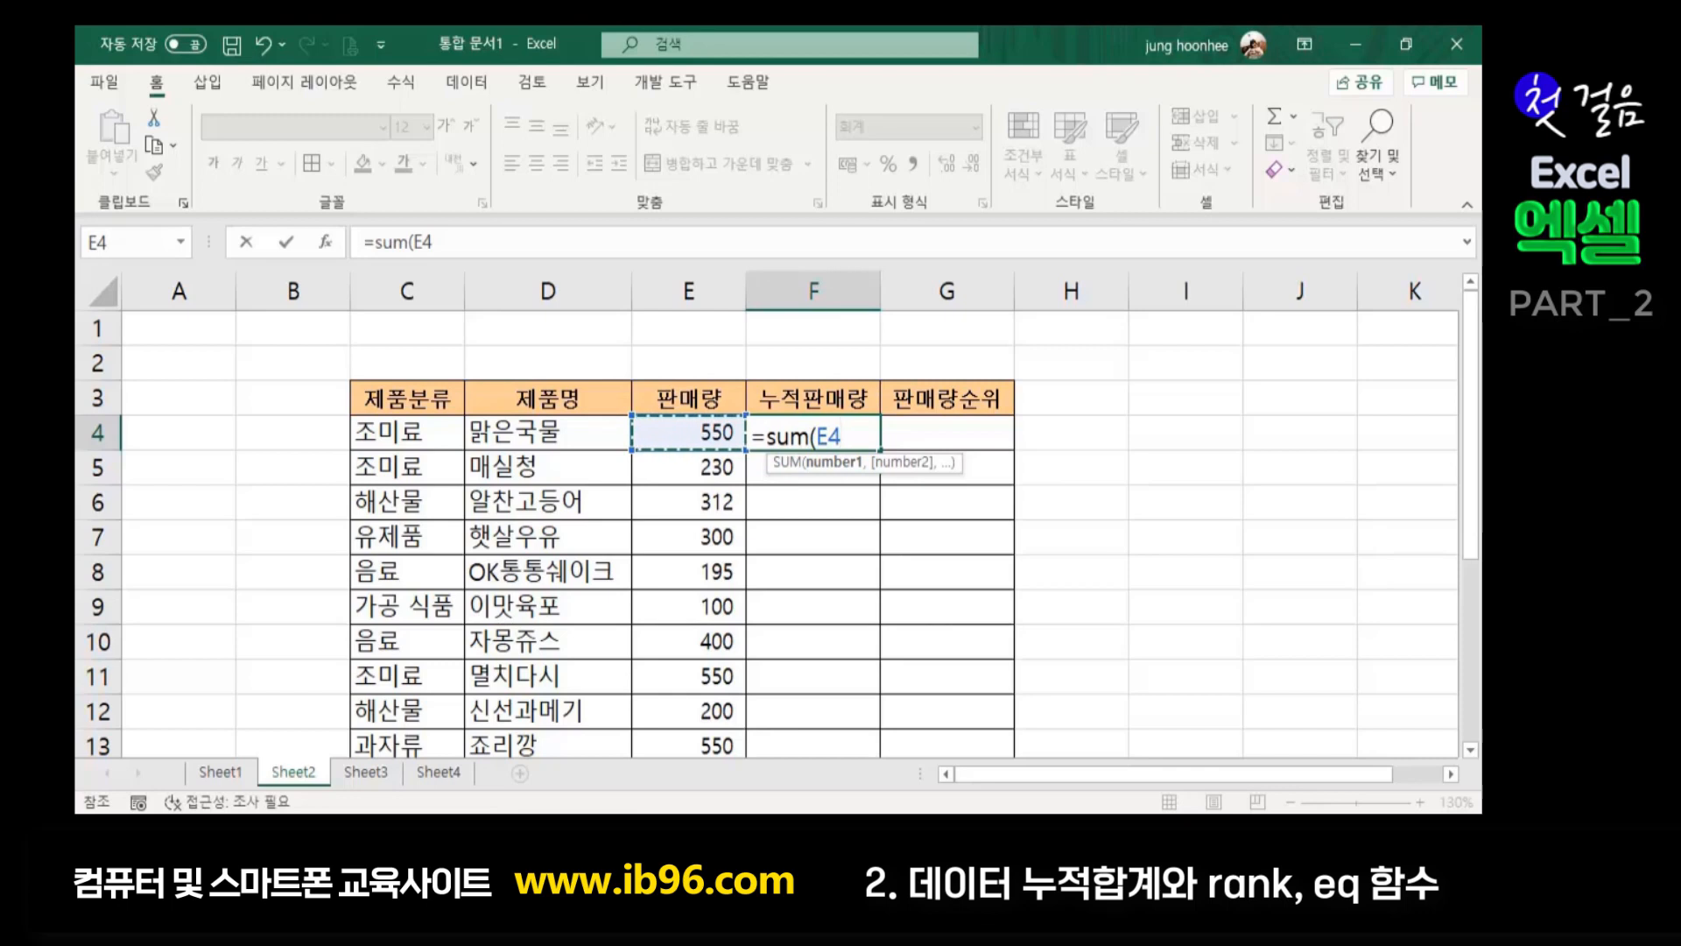
pyautogui.press('F8')
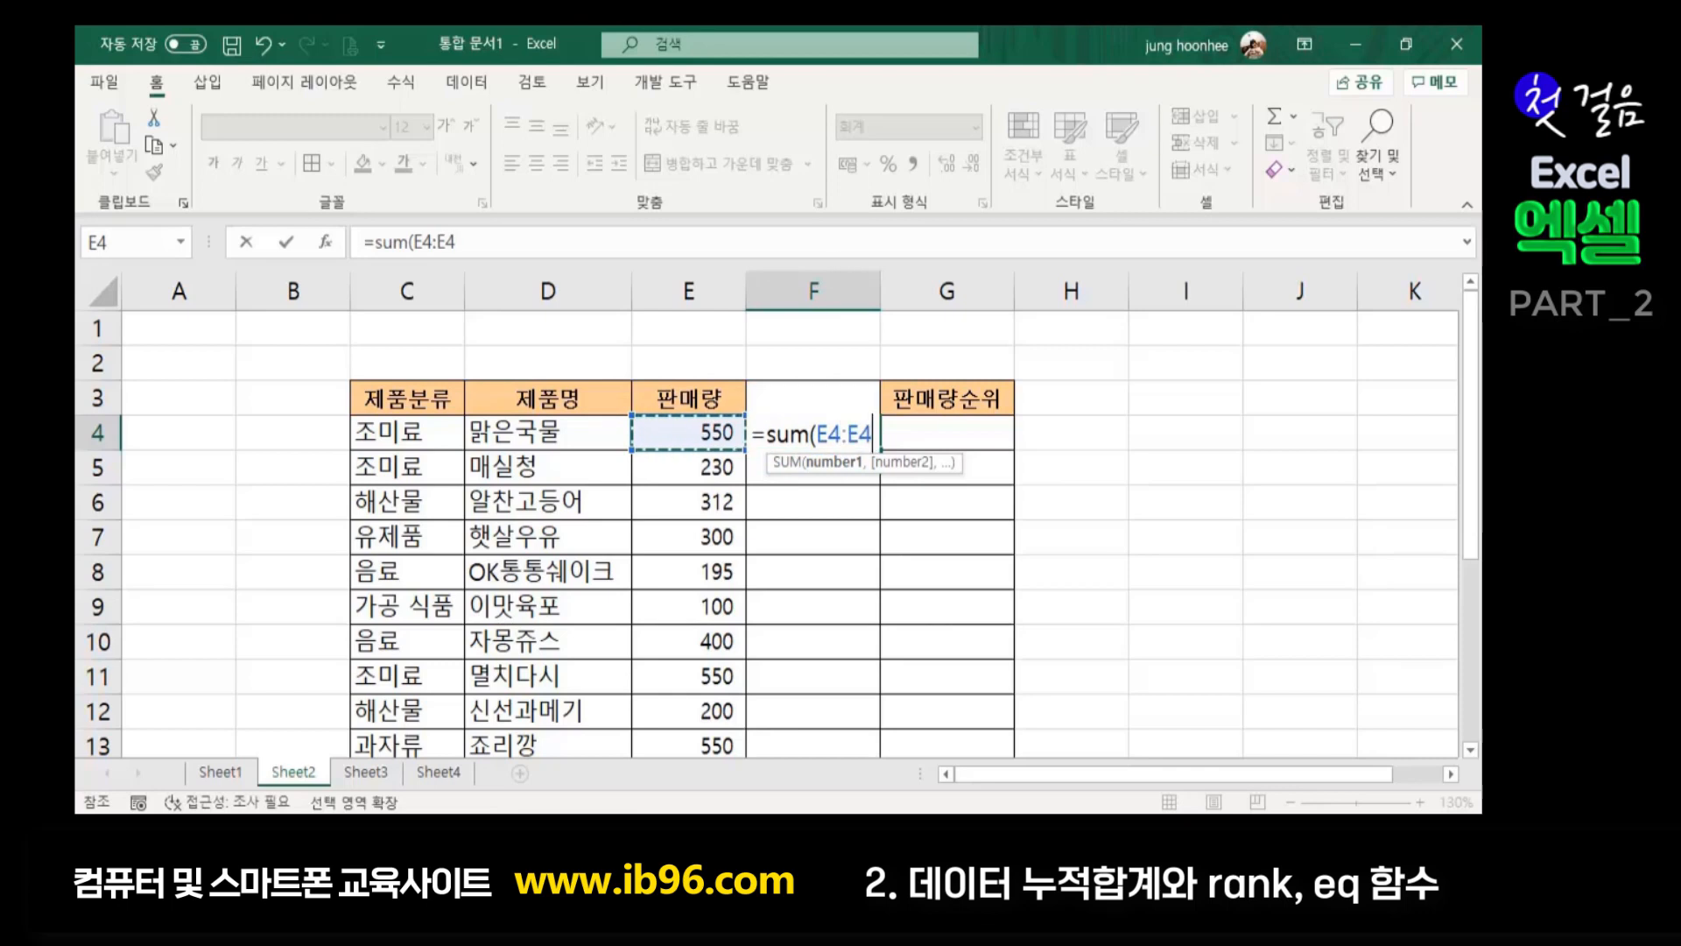
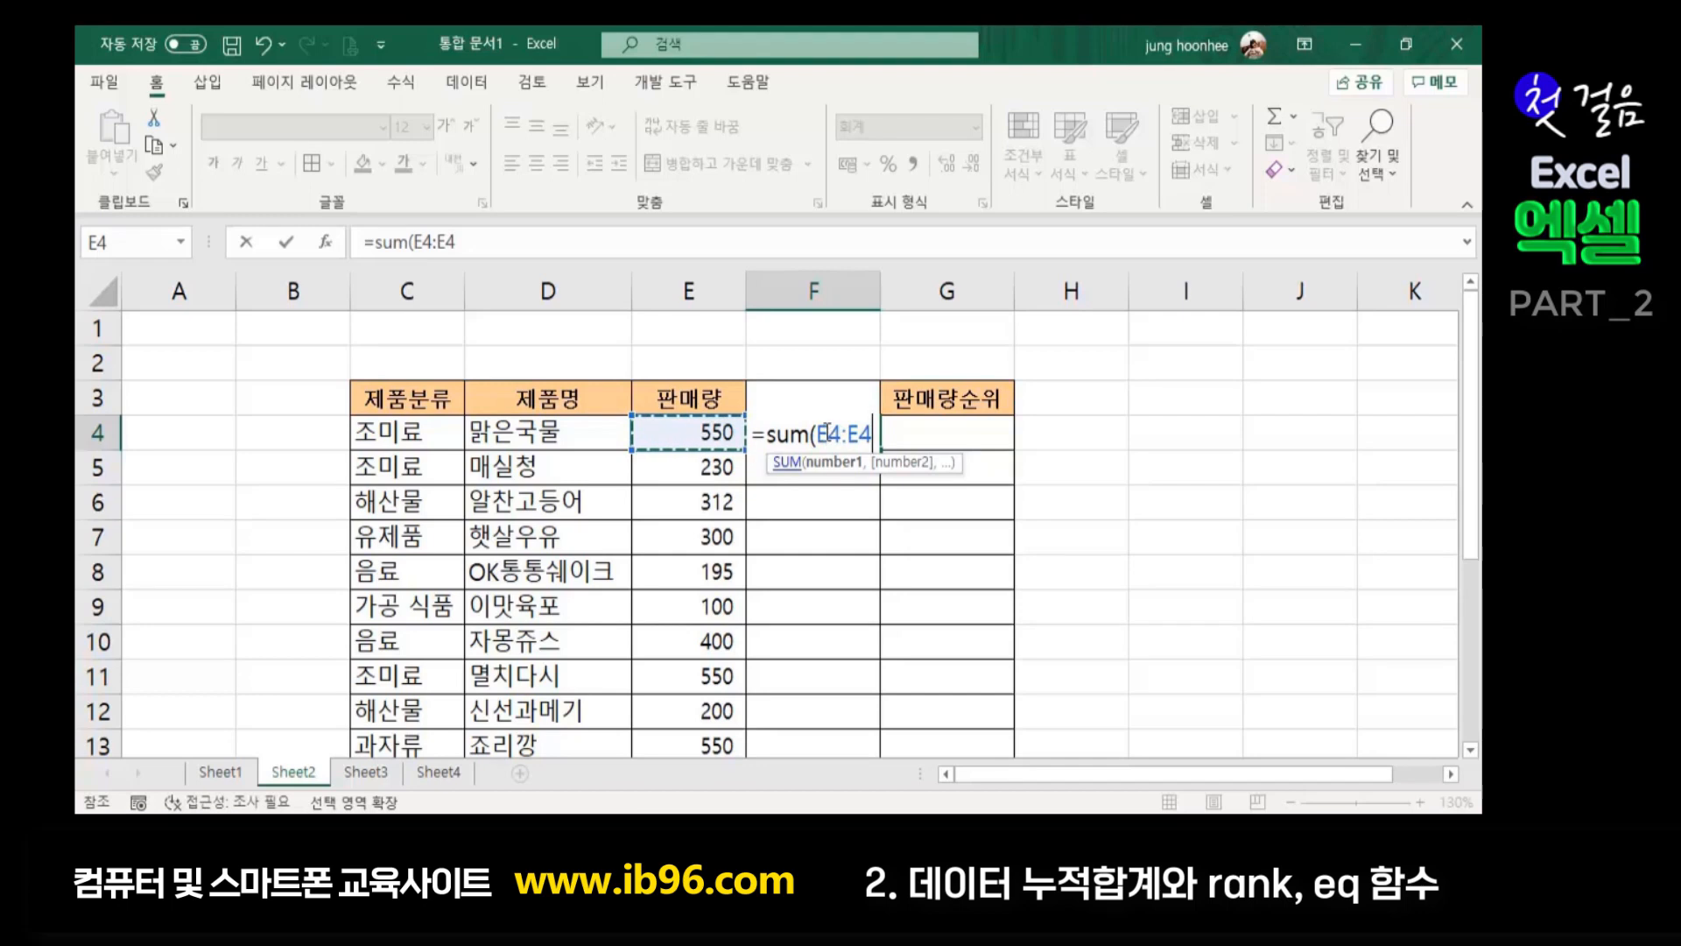
# Make the range's starting reference absolute and complete the F4 formula as =SUM($E$4:E4)
pyautogui.click(828, 431)
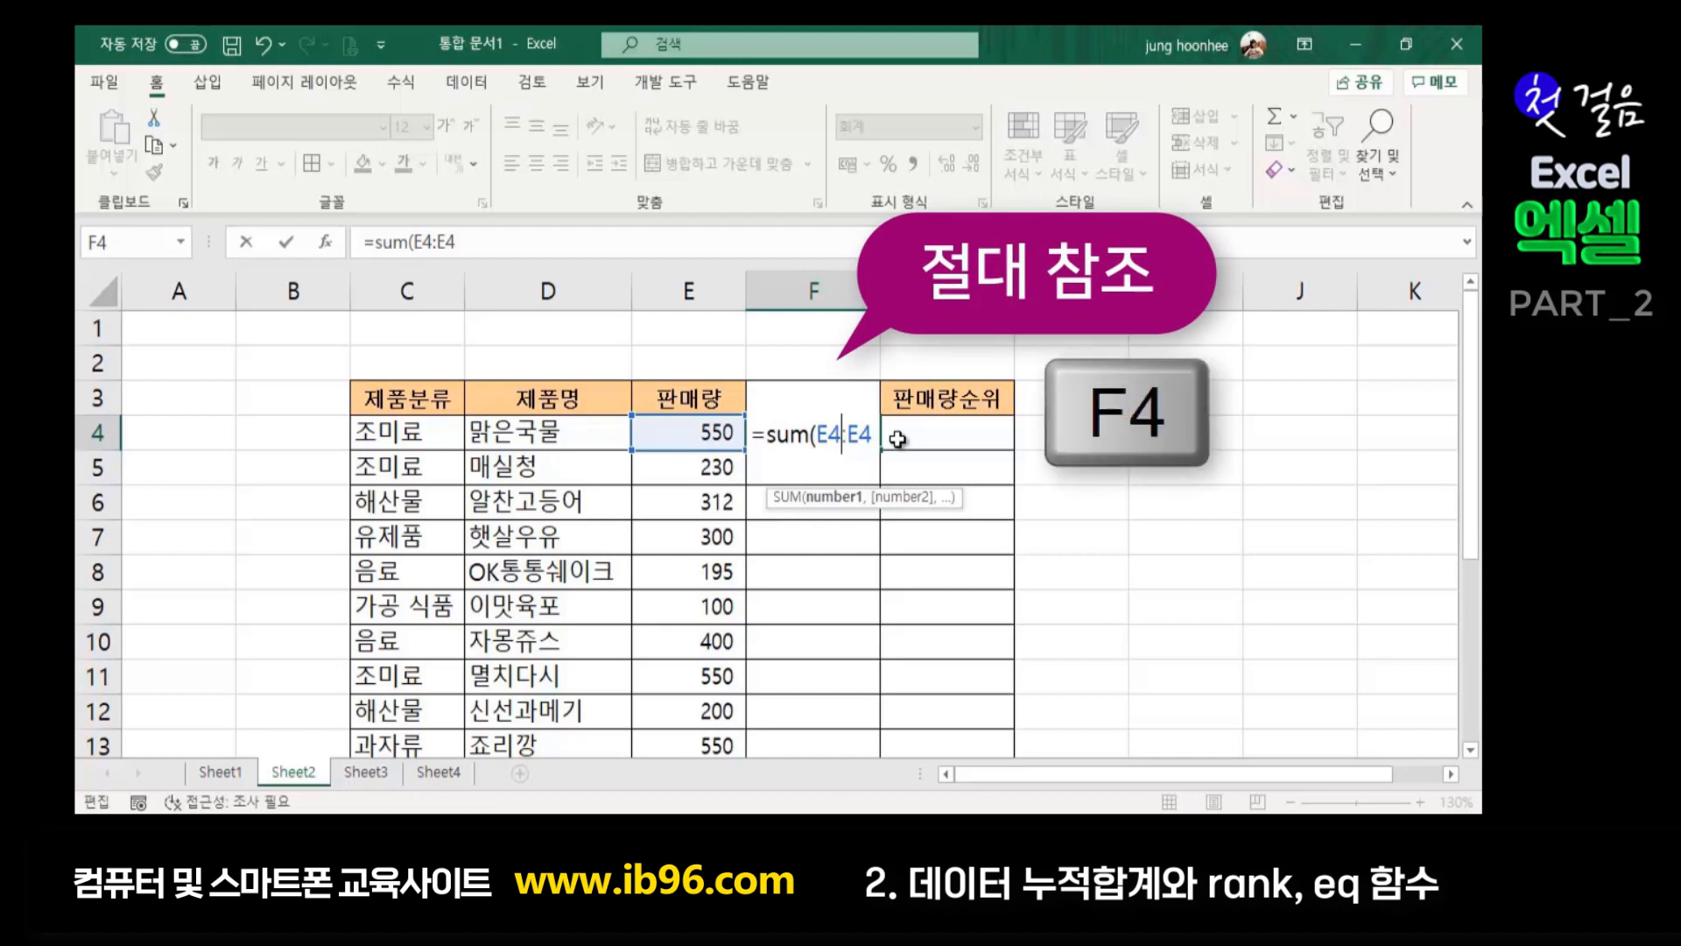
pyautogui.press('F4')
pyautogui.press('F4')
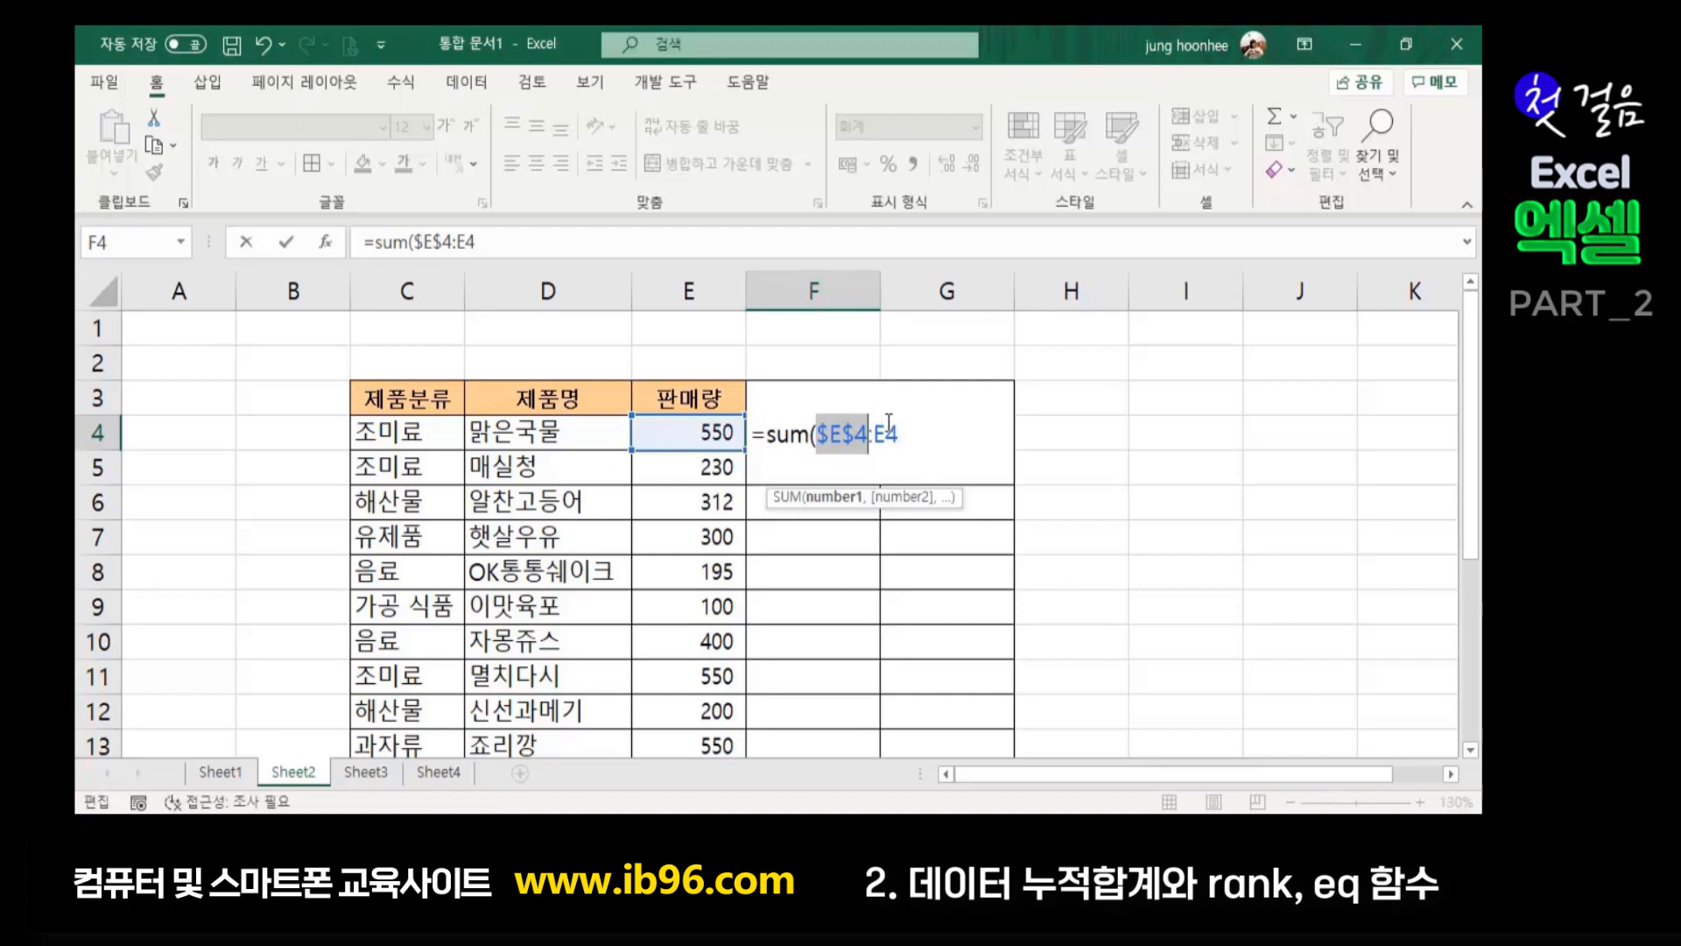
pyautogui.click(901, 430)
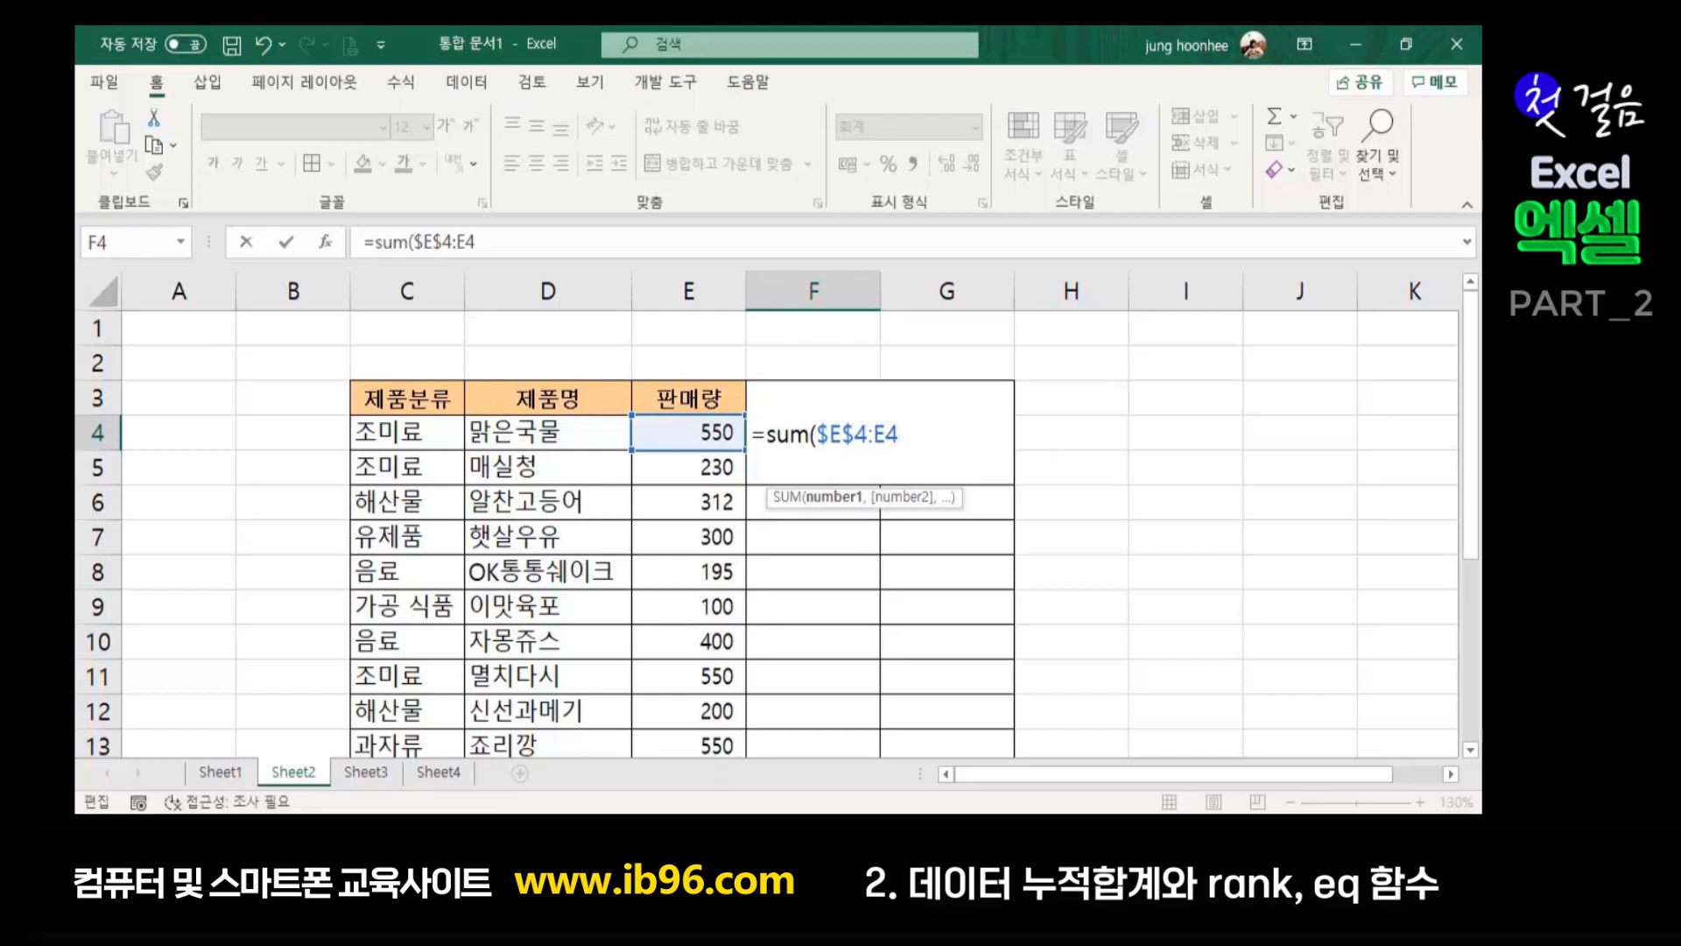
pyautogui.write(')')
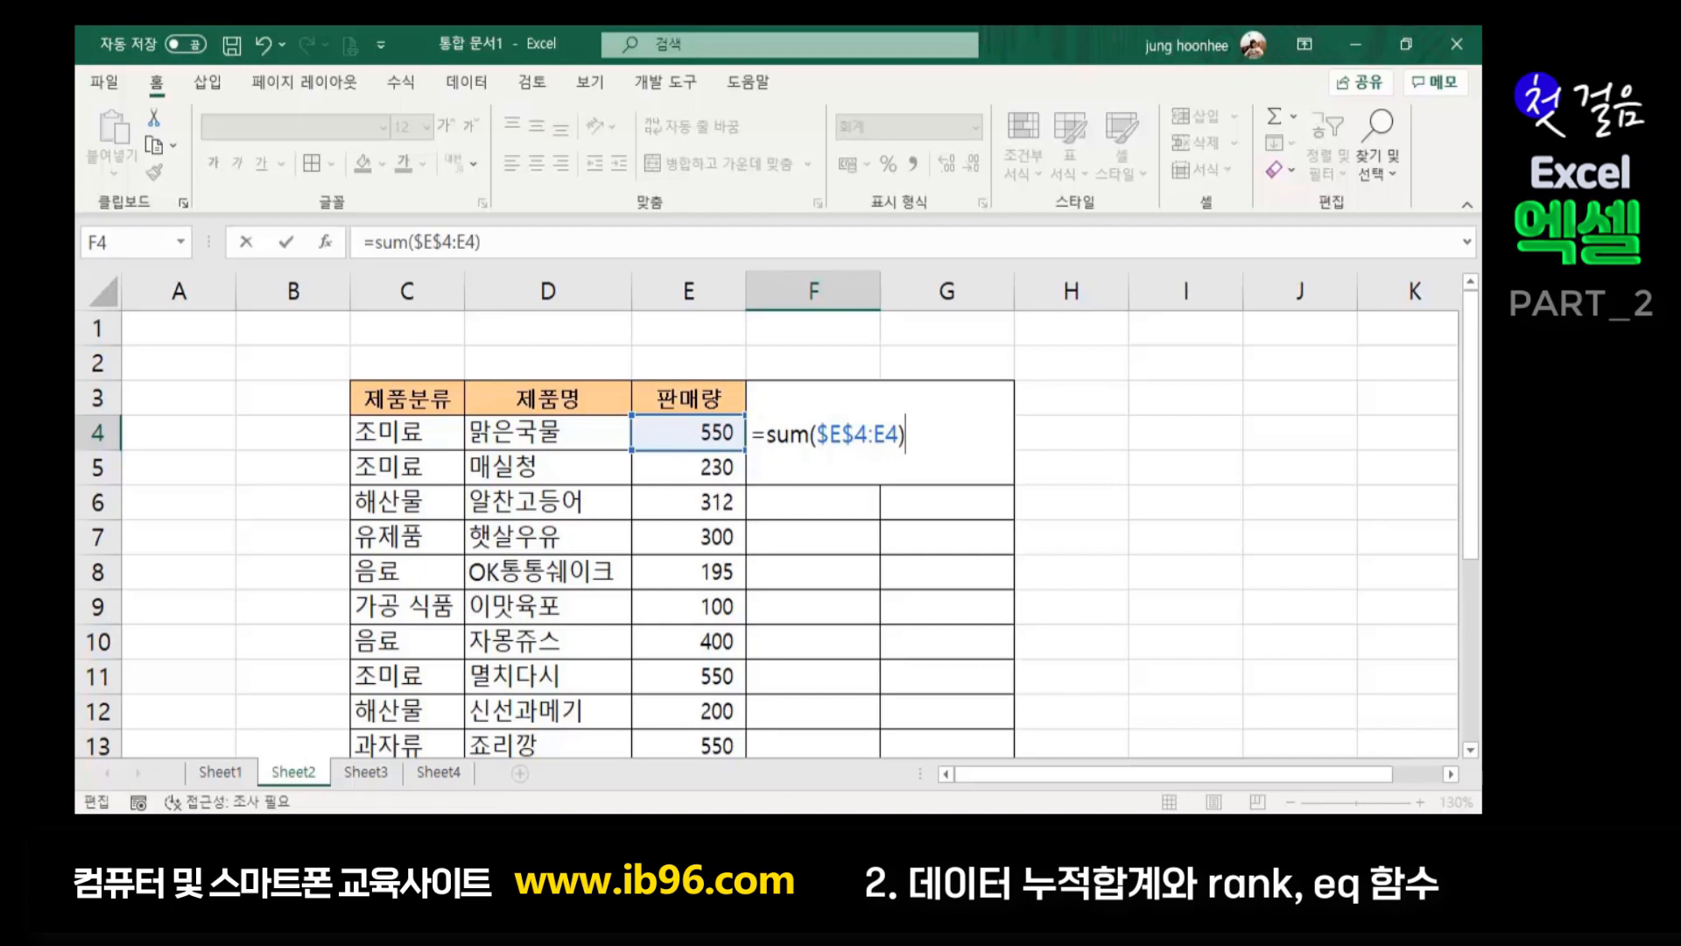
pyautogui.press('Return')
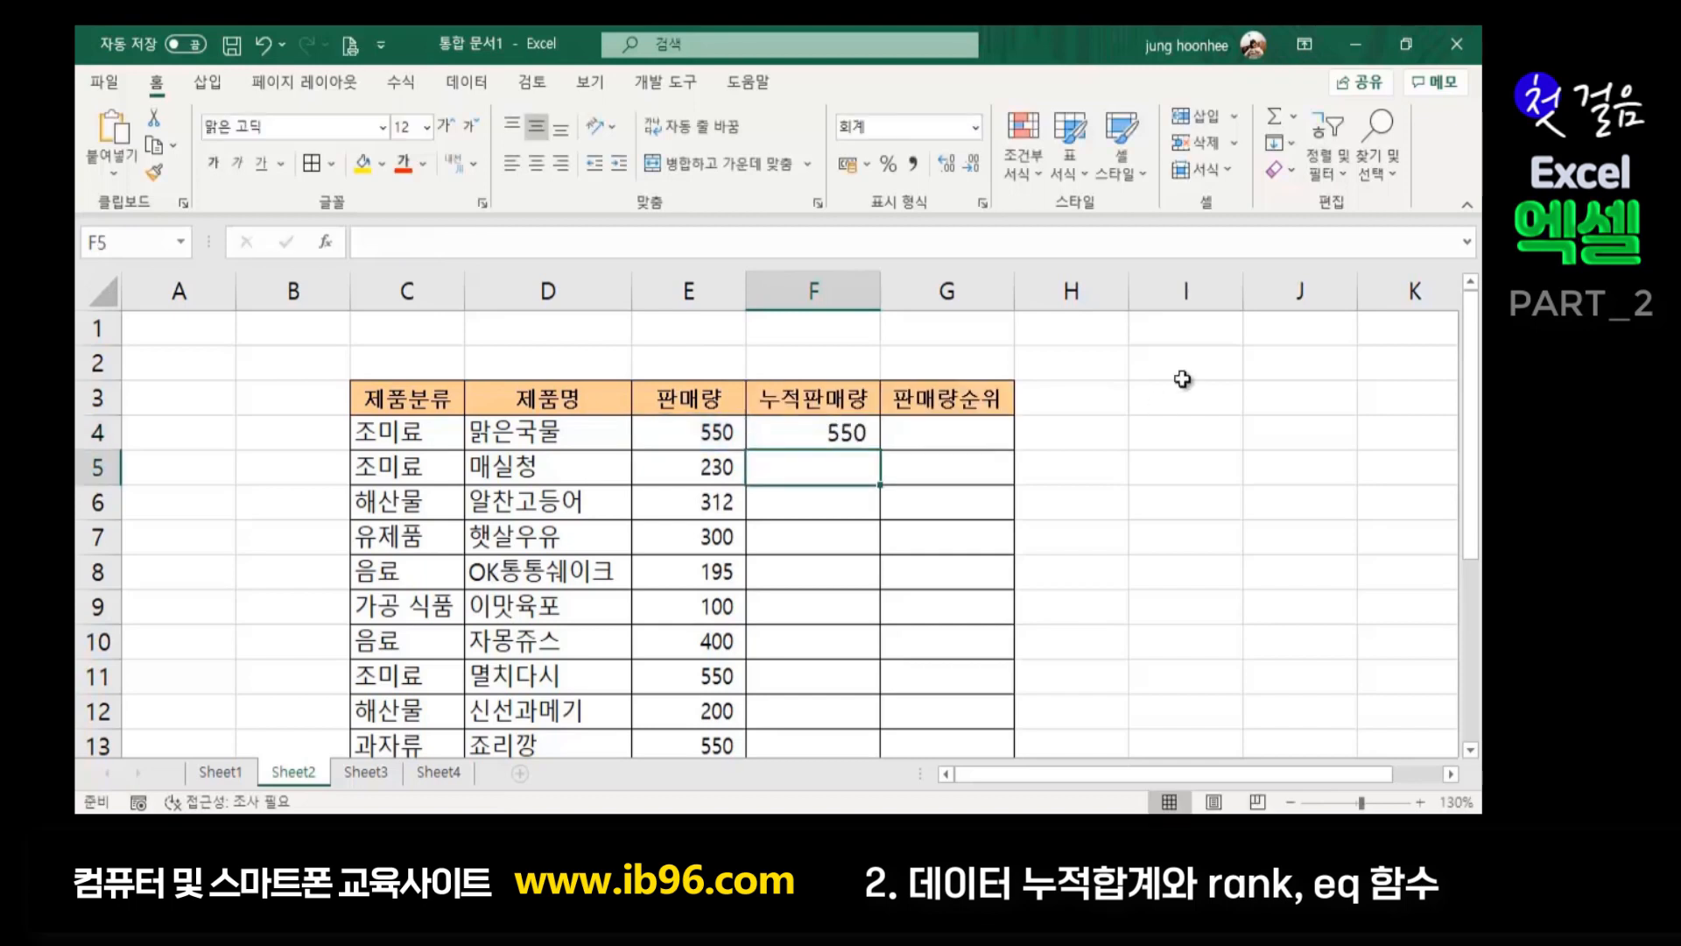
# Fill the F4 cumulative formula down the 누적판매량 column through F14
pyautogui.click(845, 431)
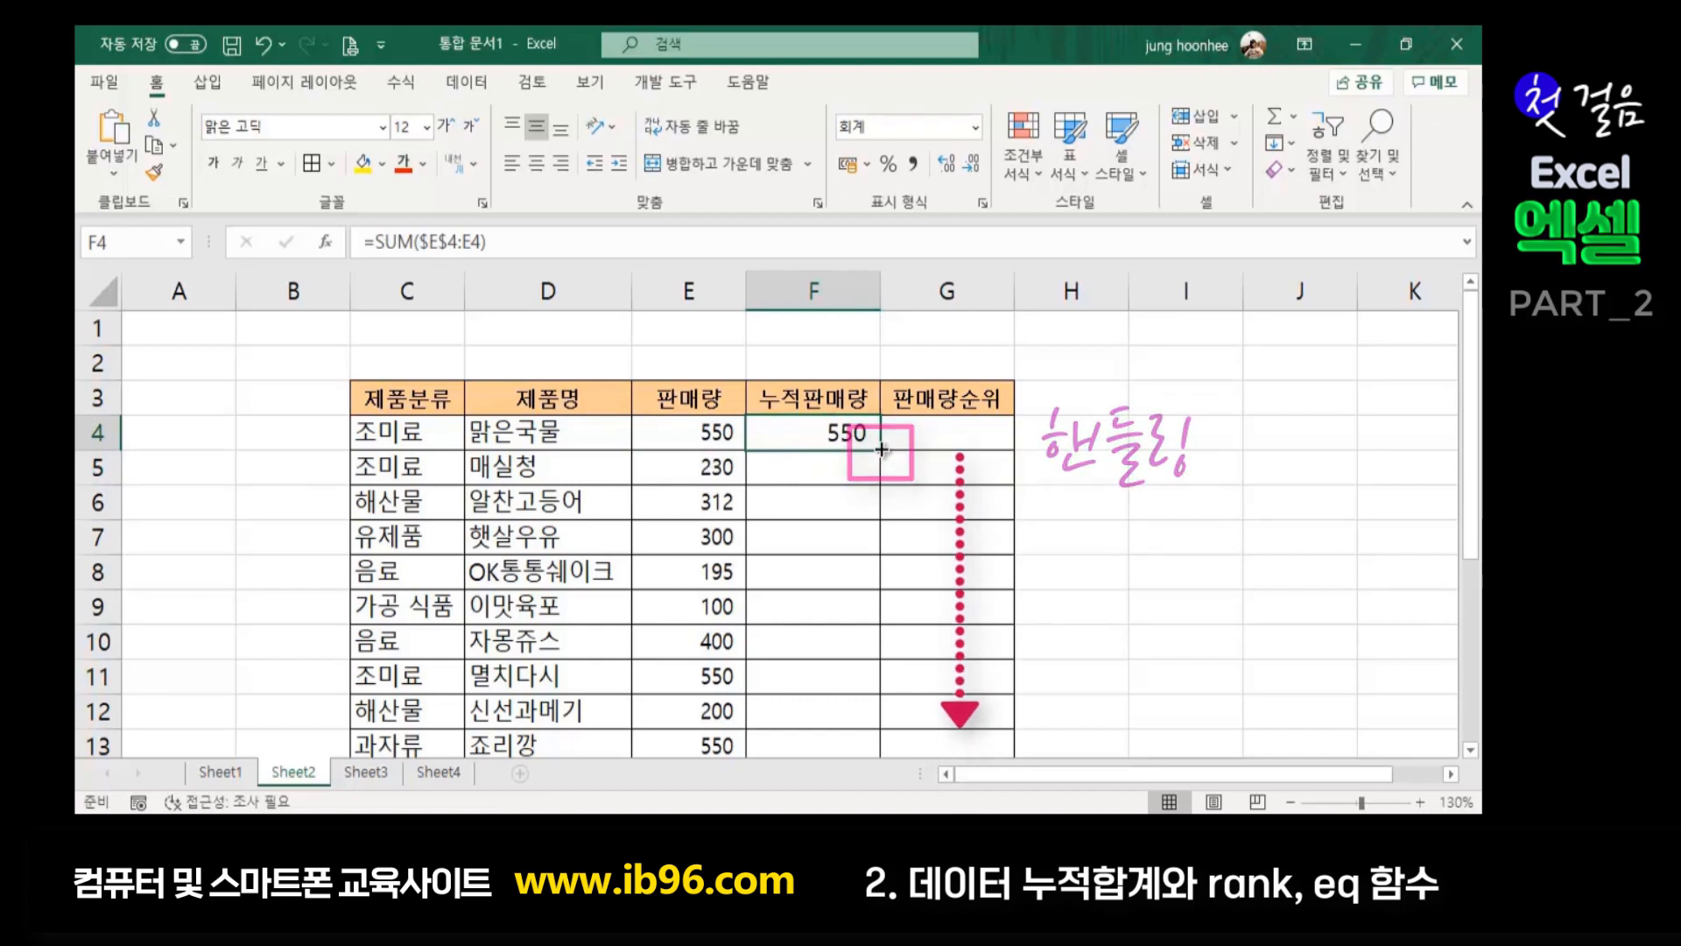
pyautogui.doubleClick(880, 448)
pyautogui.scroll(-2, 1000, 547)
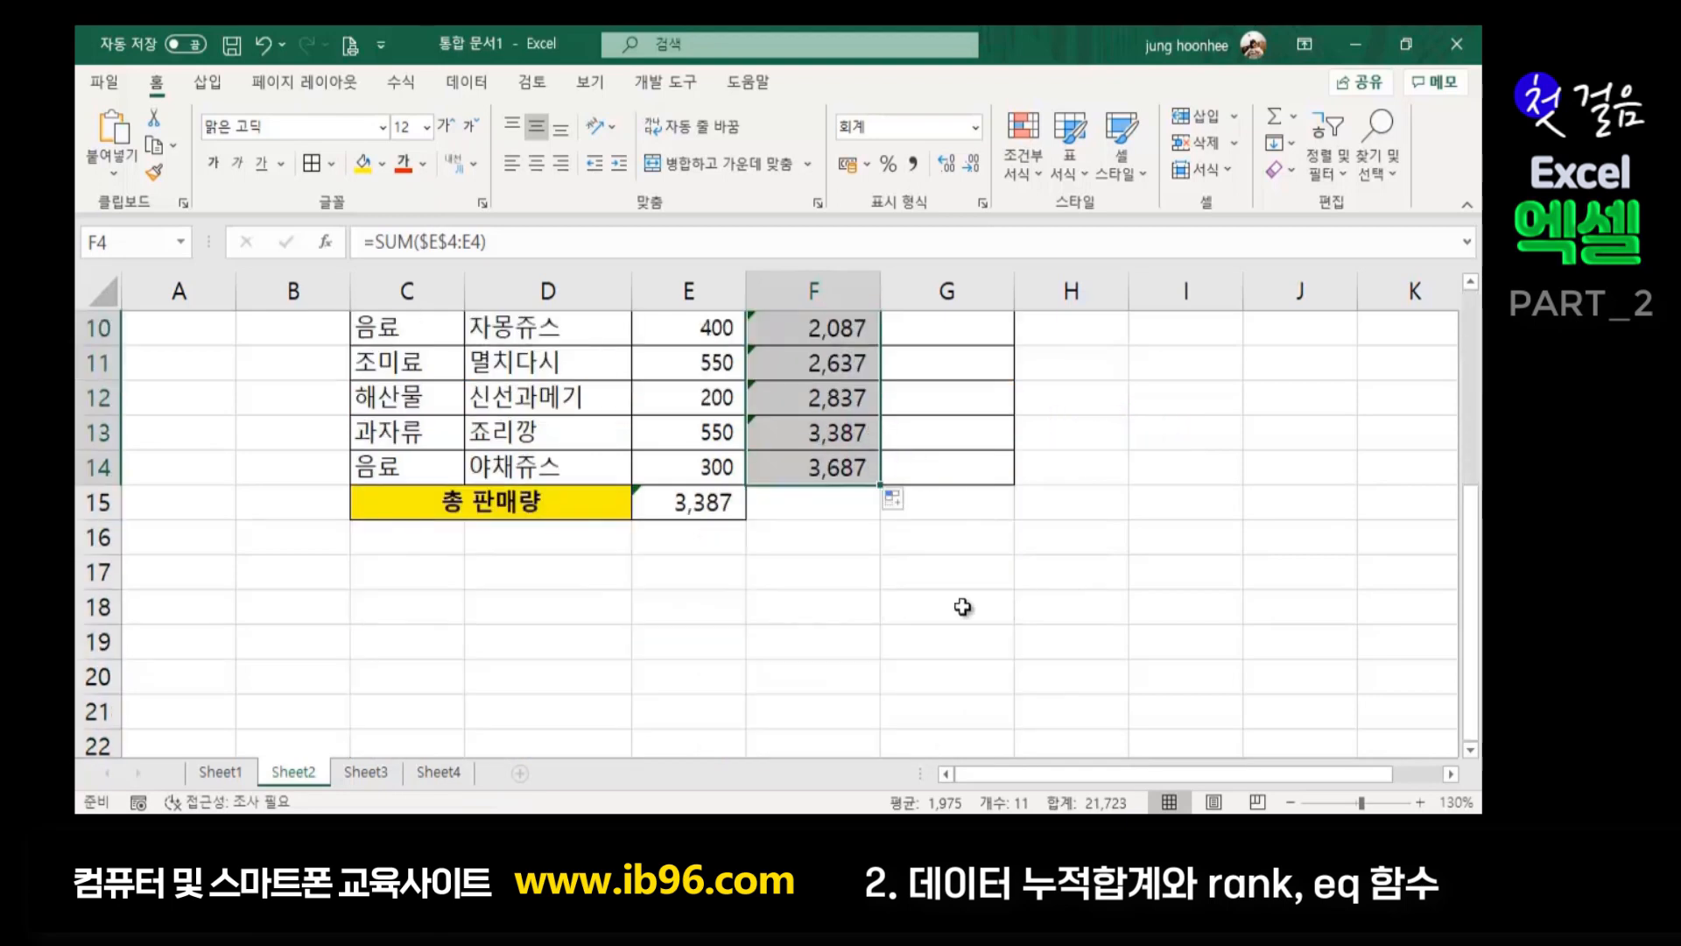
pyautogui.scroll(3, 1021, 585)
pyautogui.click(1103, 585)
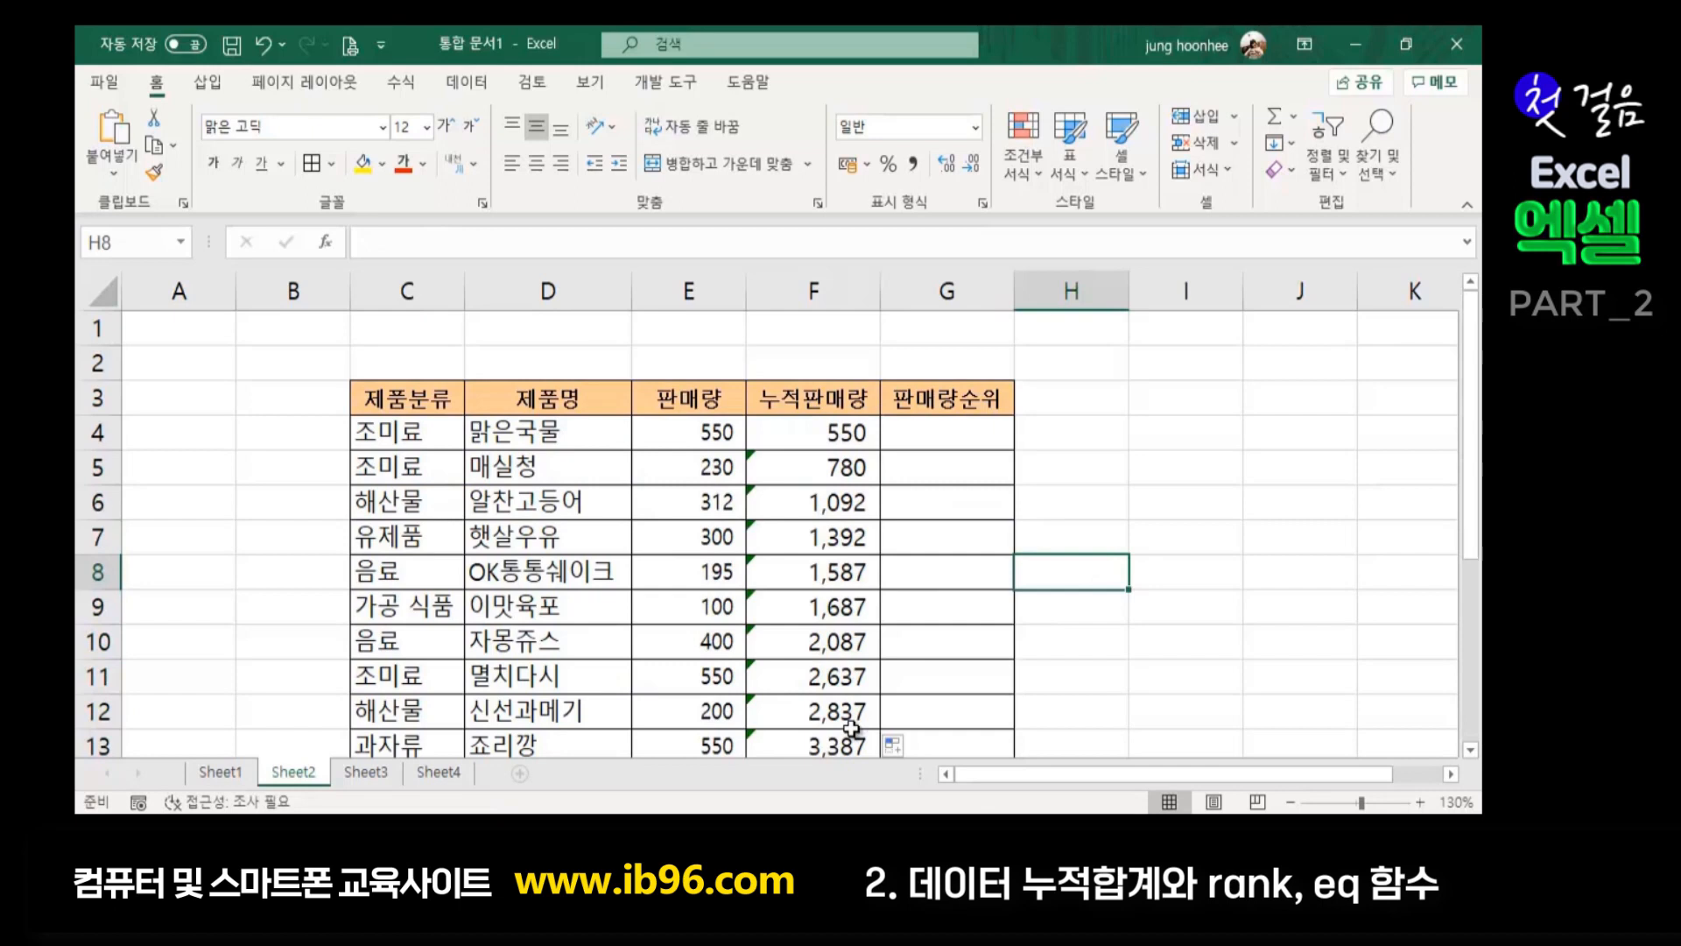
pyautogui.click(1207, 535)
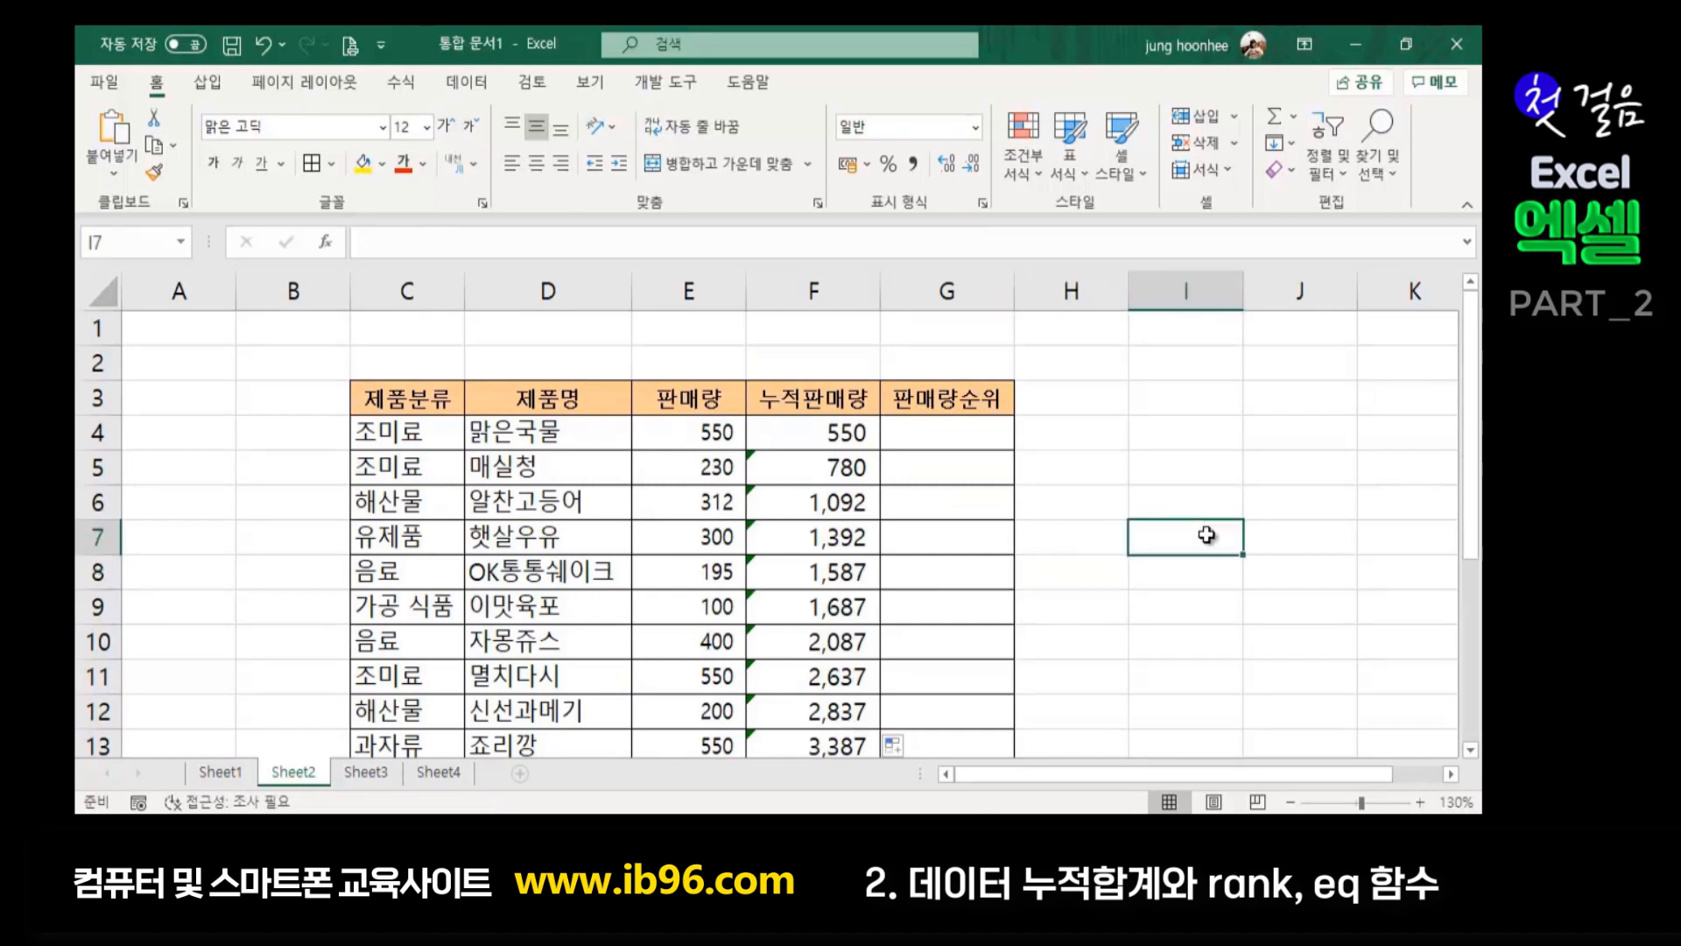
# Examine the formulas in F4:F7 to compare how the SUM range grows from row to row
pyautogui.click(832, 482)
pyautogui.click(815, 512)
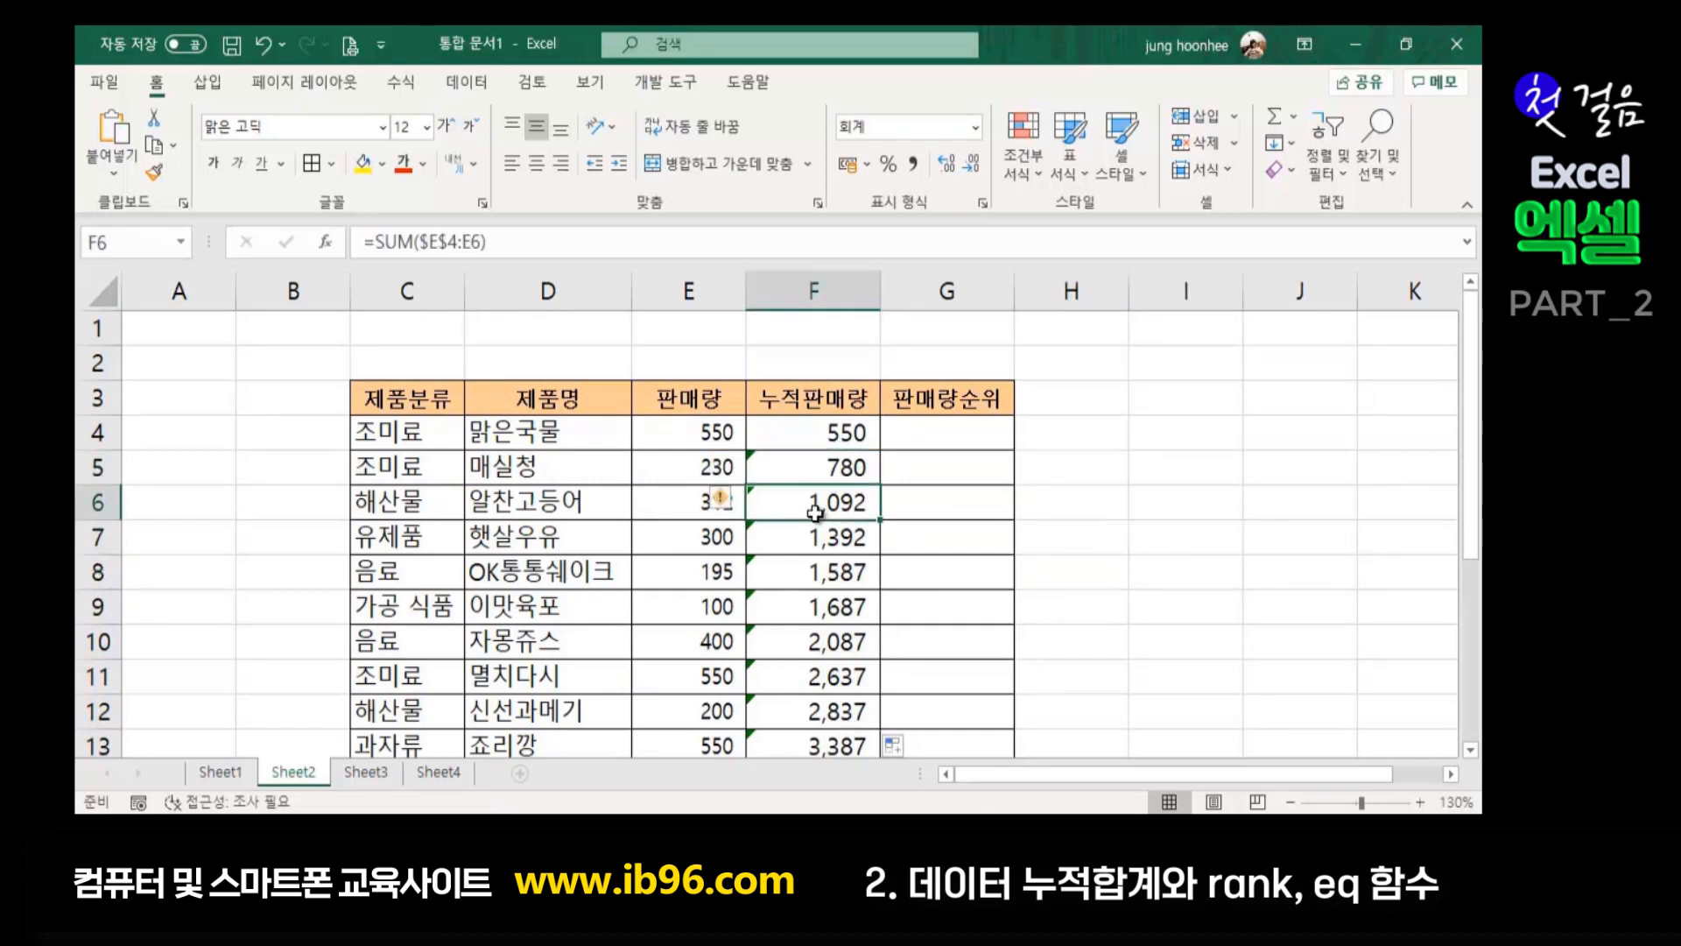
pyautogui.click(834, 565)
pyautogui.click(817, 506)
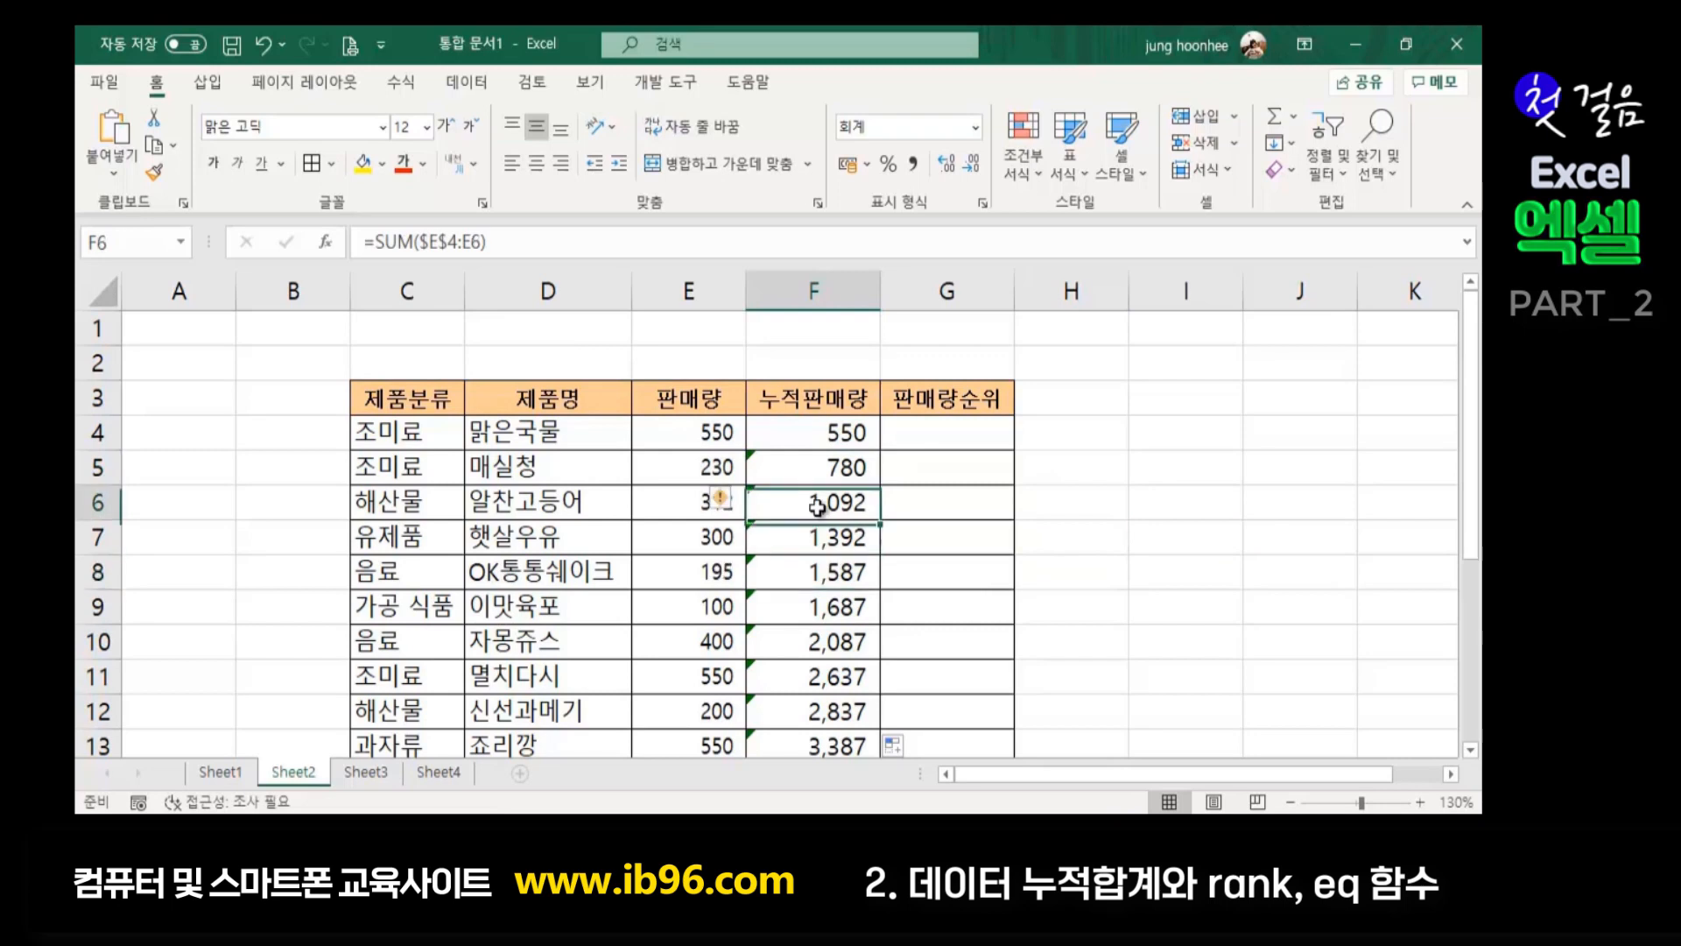
pyautogui.click(819, 429)
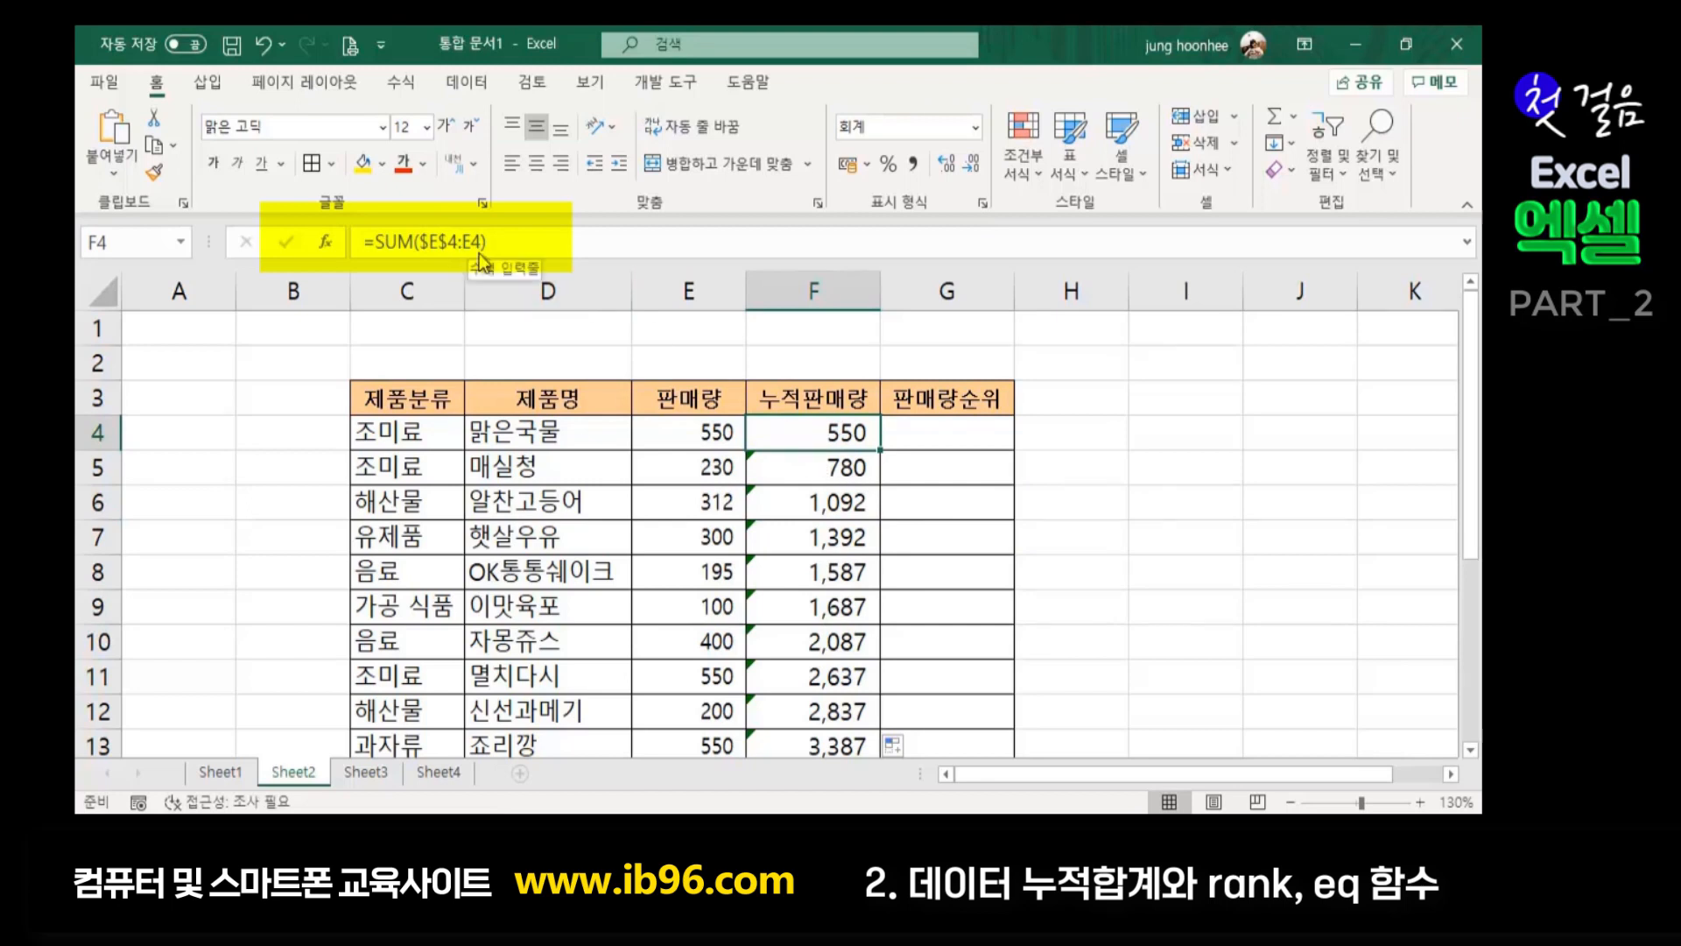
pyautogui.click(839, 473)
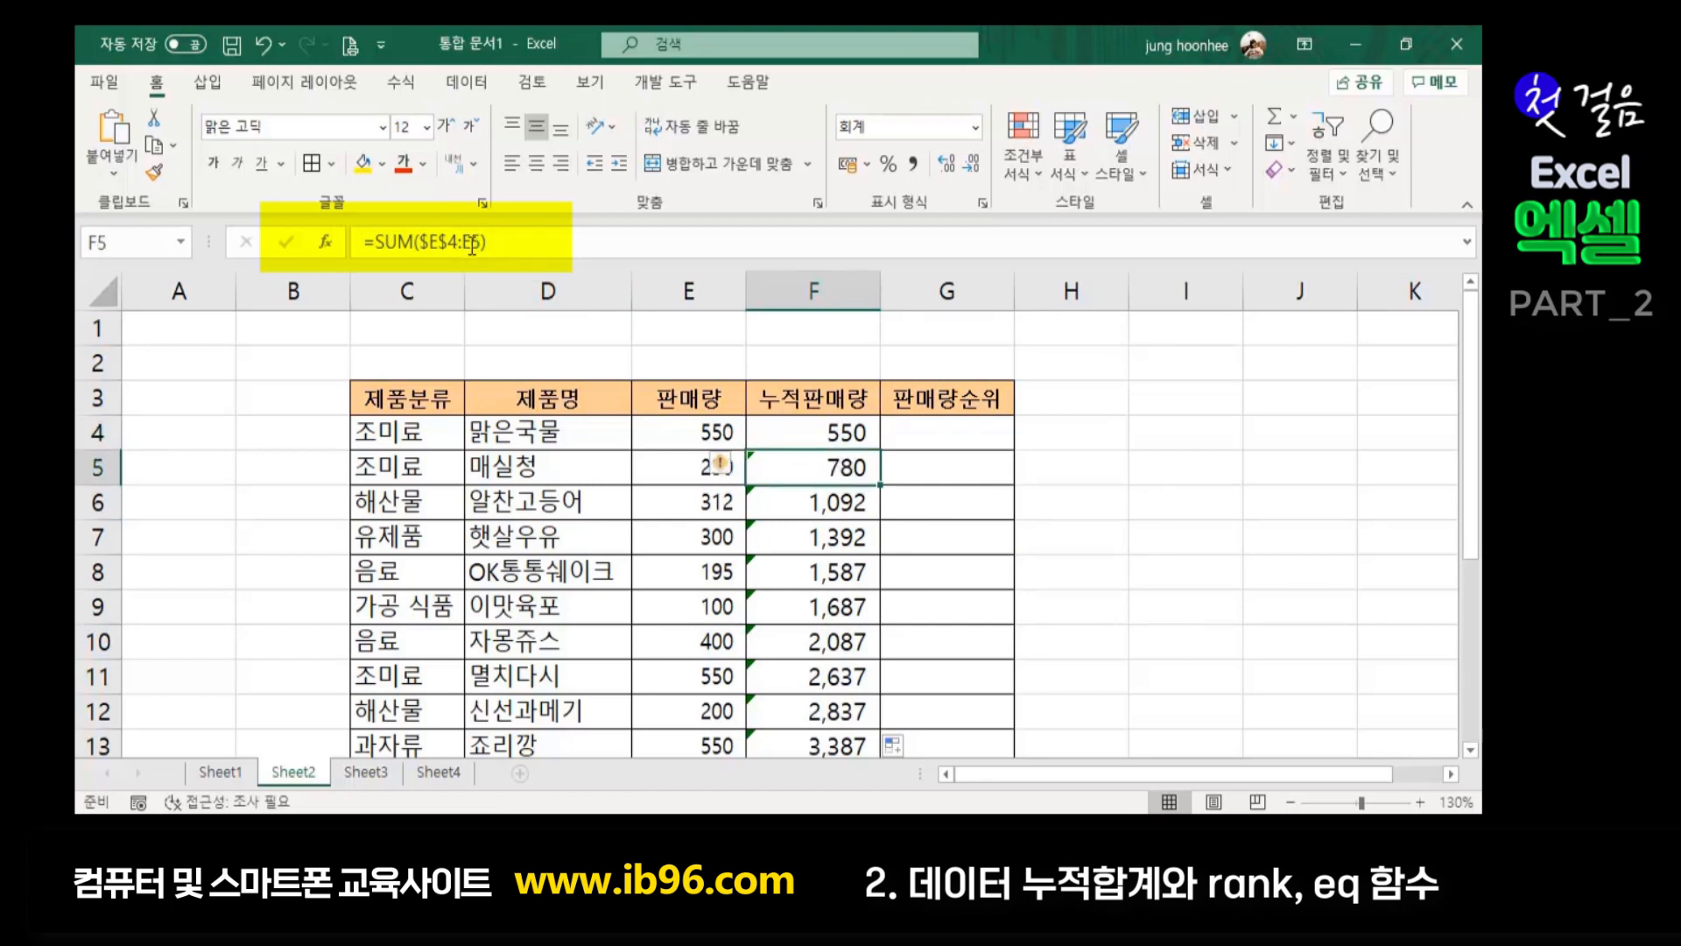
pyautogui.click(823, 508)
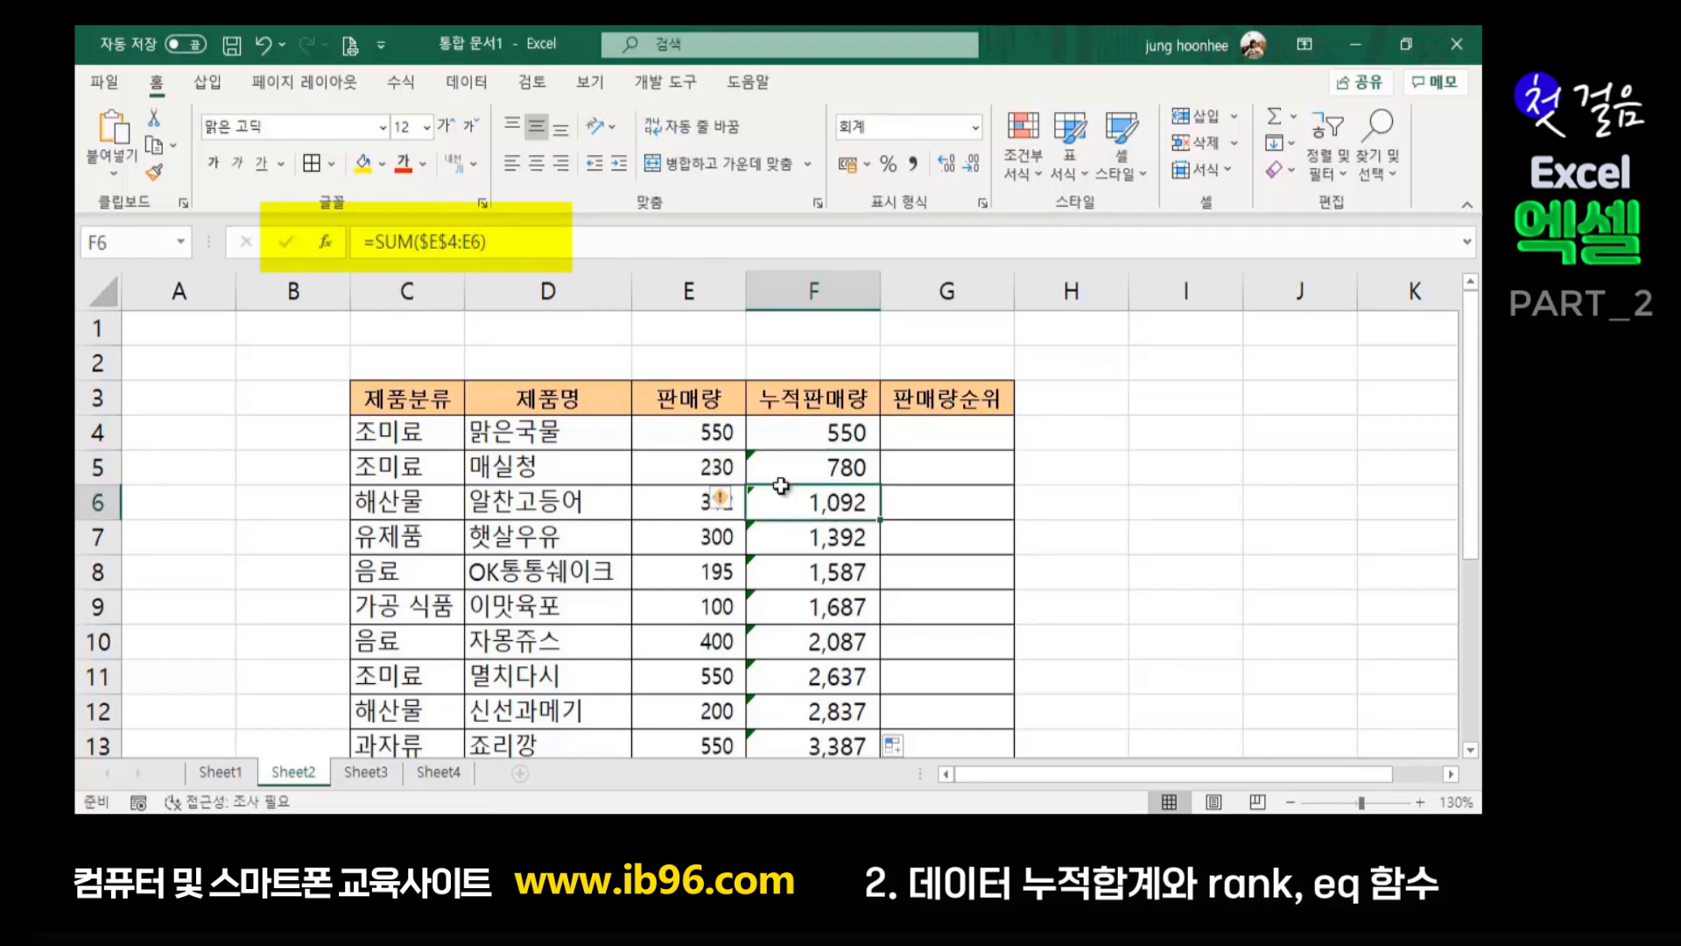
pyautogui.click(843, 536)
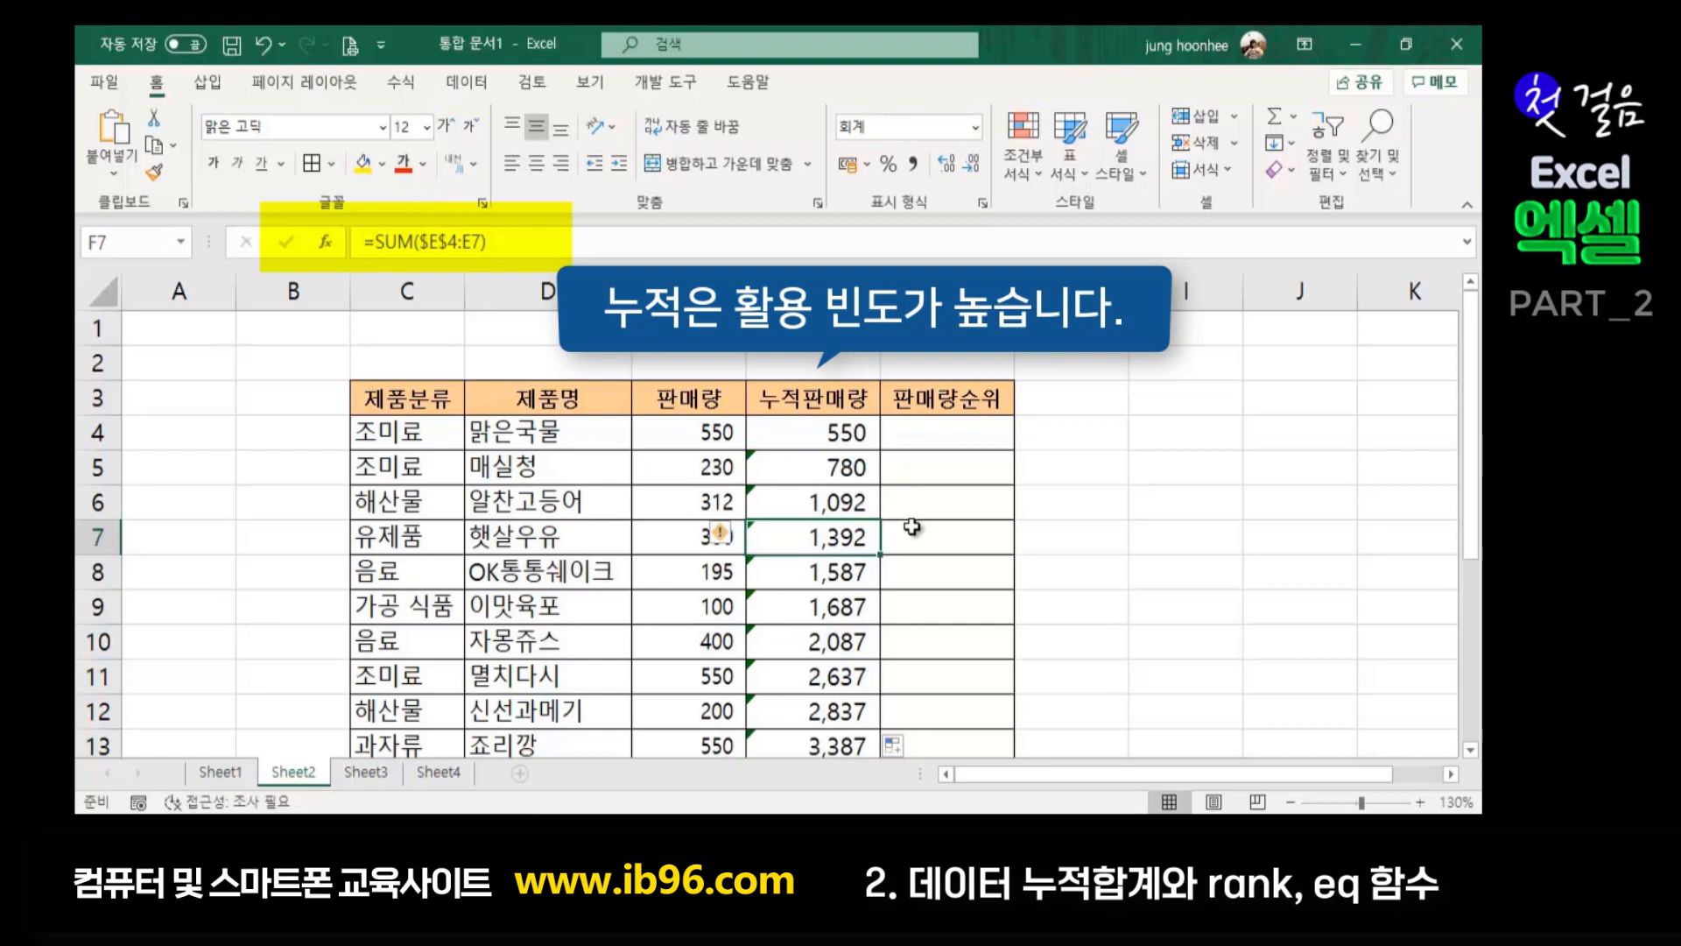
pyautogui.click(1095, 532)
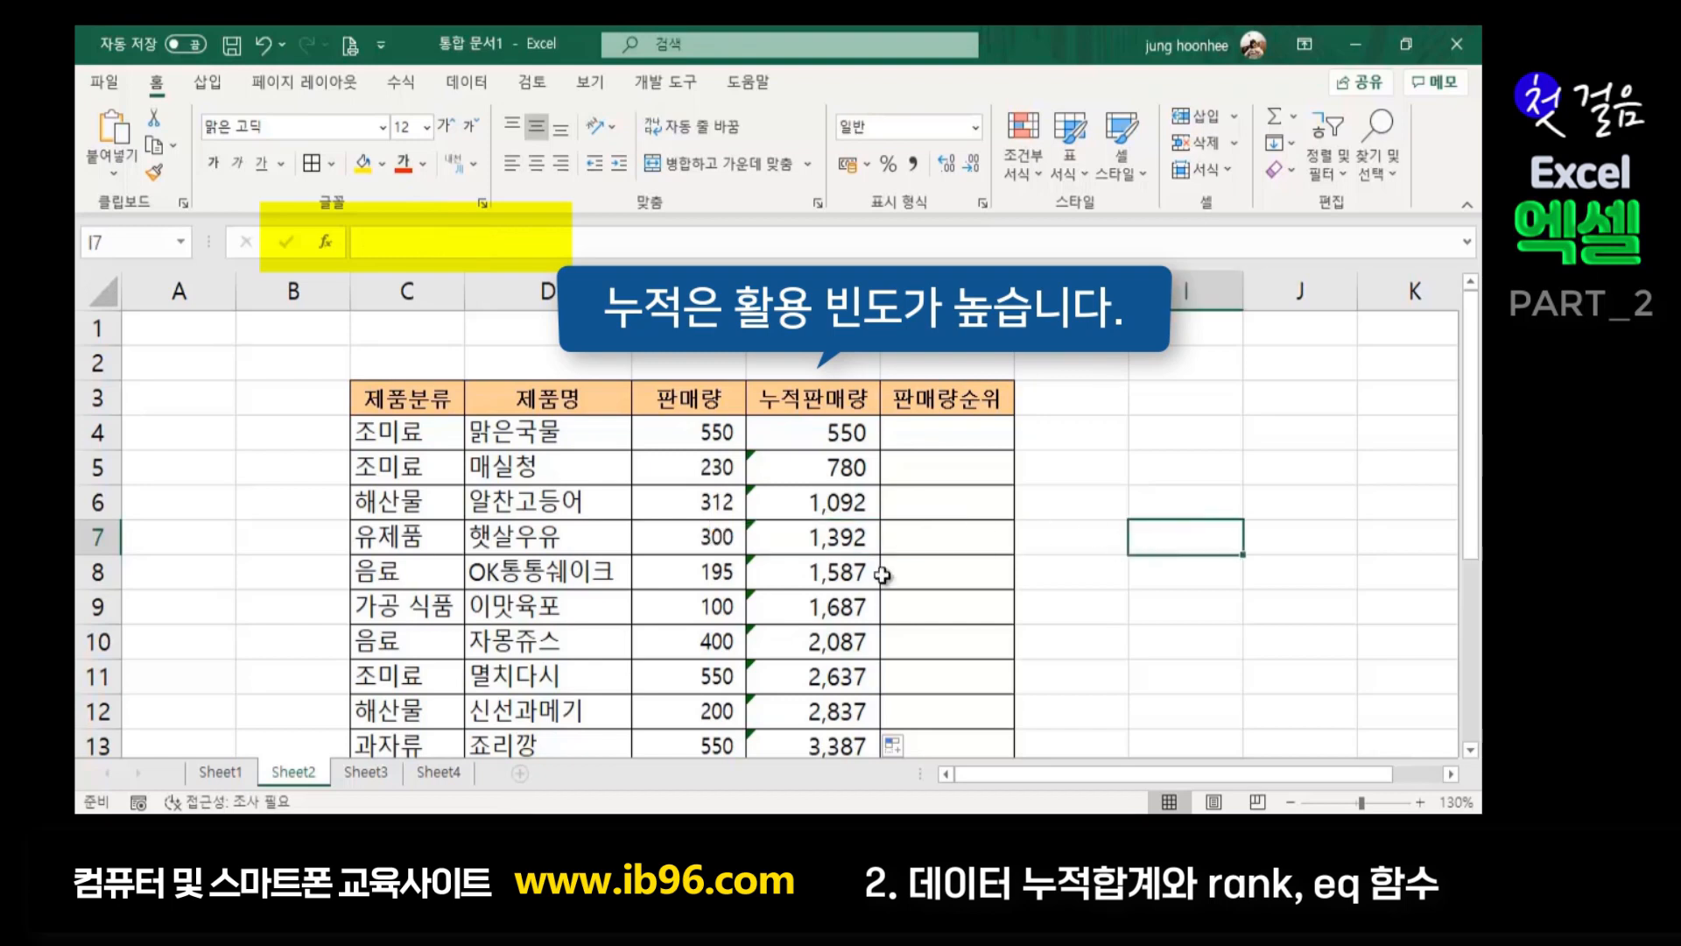
# Review the 판매량순위 column and the 판매량 values in E4:E14 that serve as the ranking data
pyautogui.click(948, 432)
pyautogui.click(1118, 494)
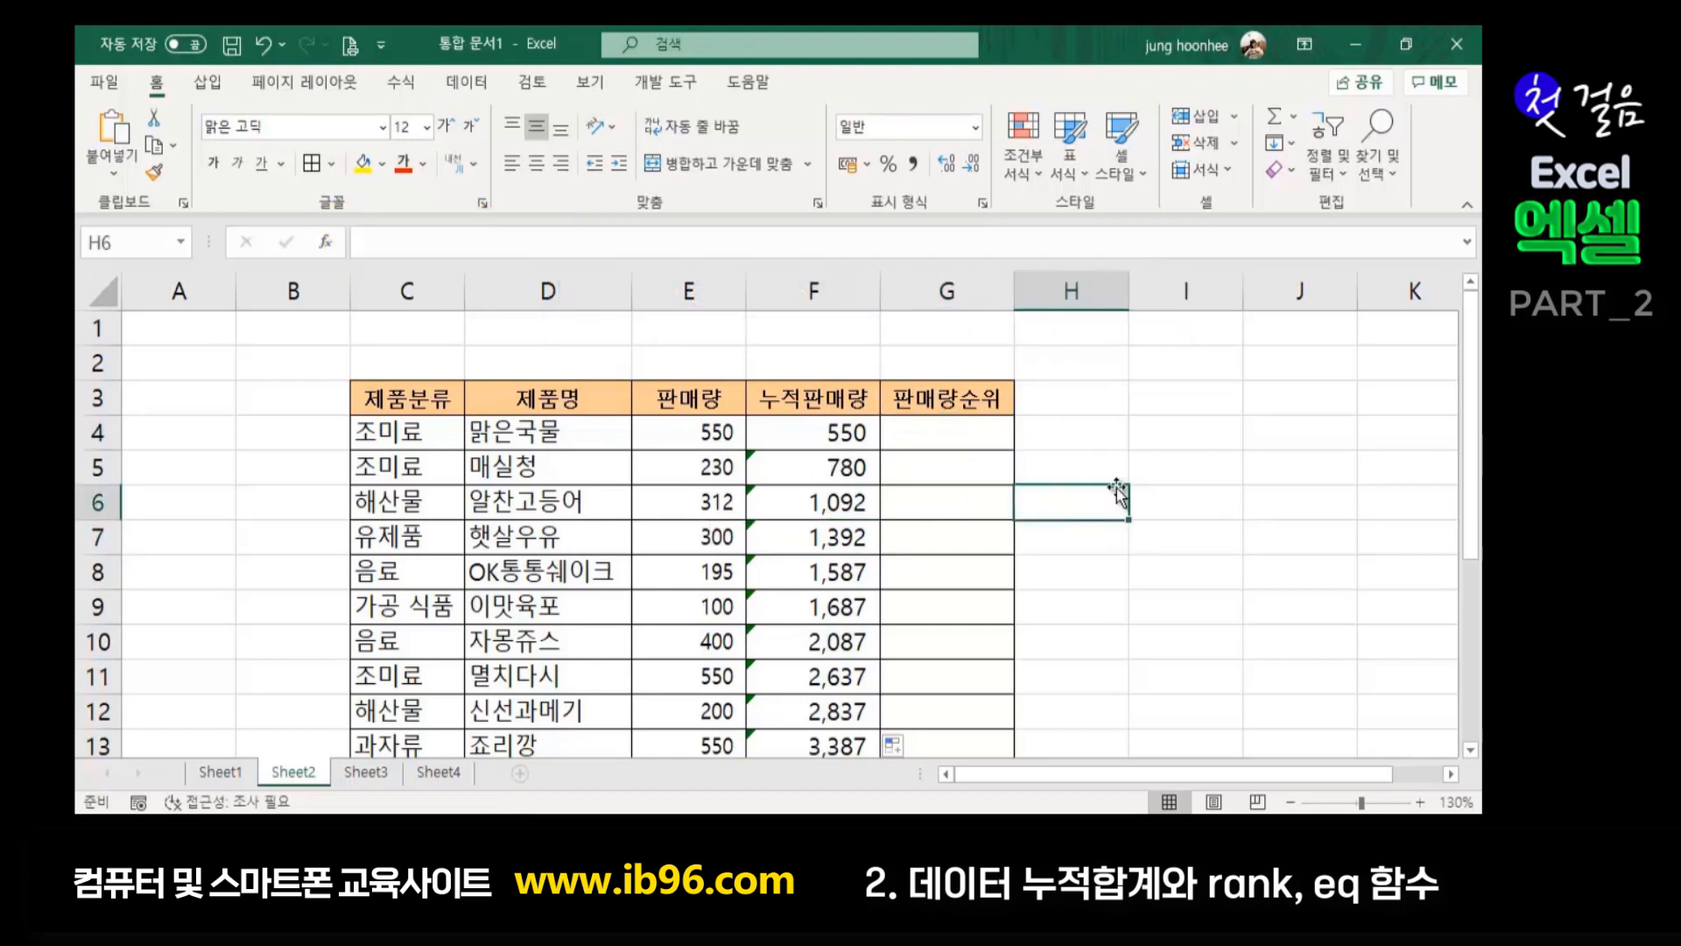
pyautogui.click(990, 406)
pyautogui.click(974, 432)
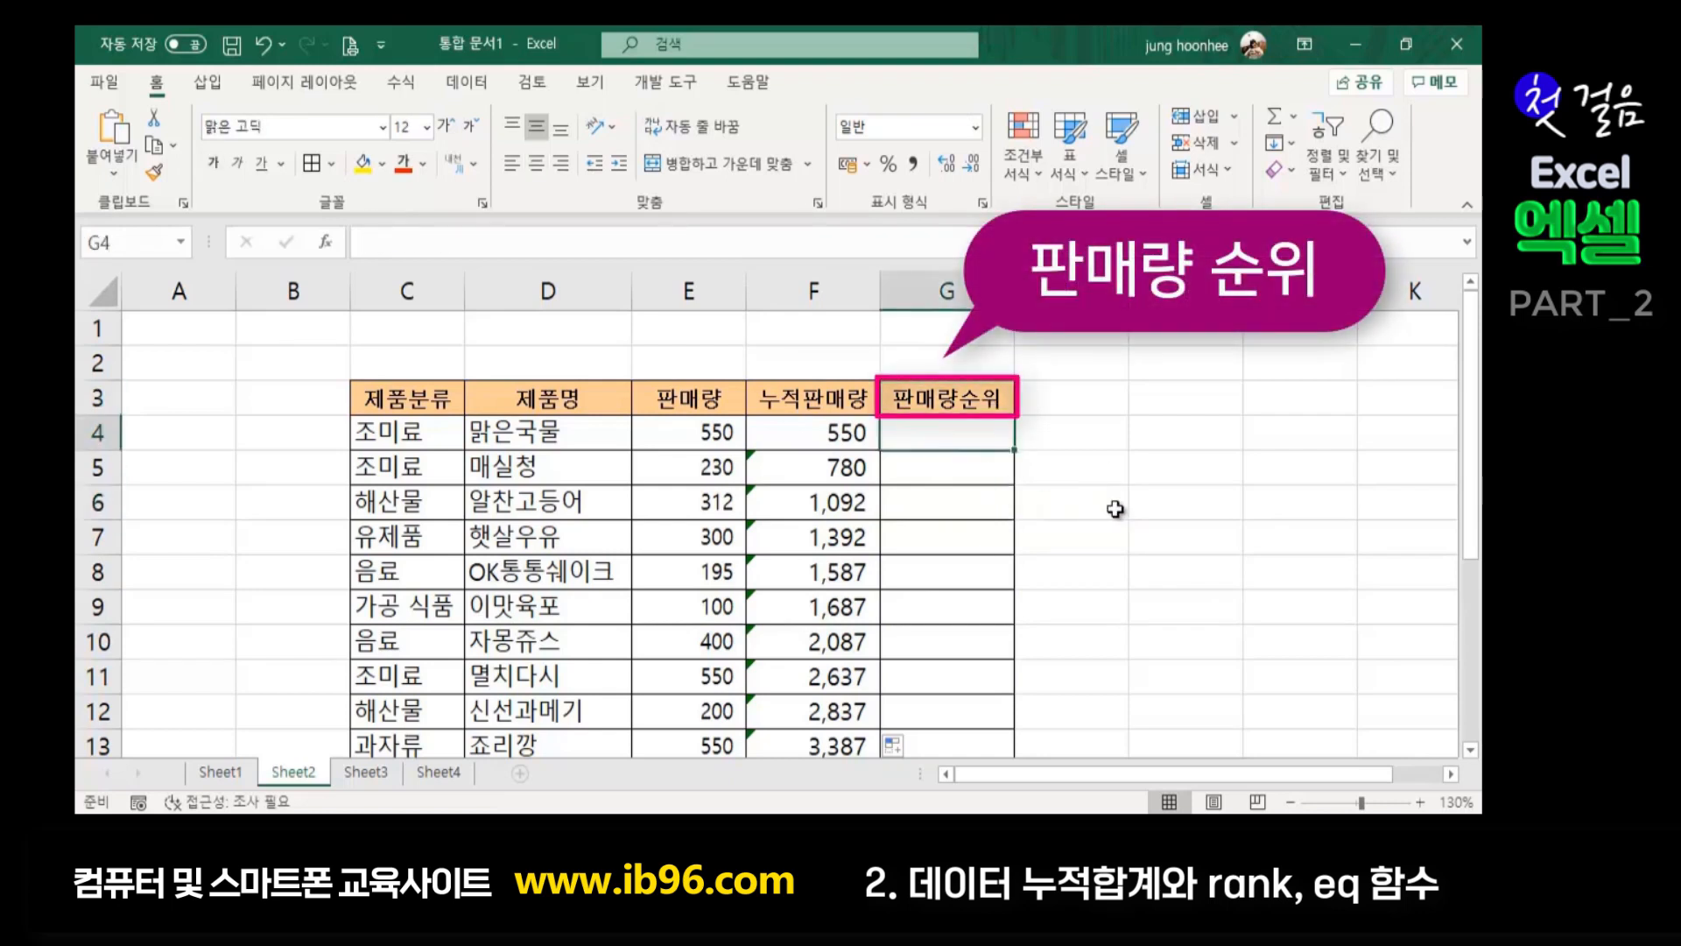
pyautogui.click(1131, 436)
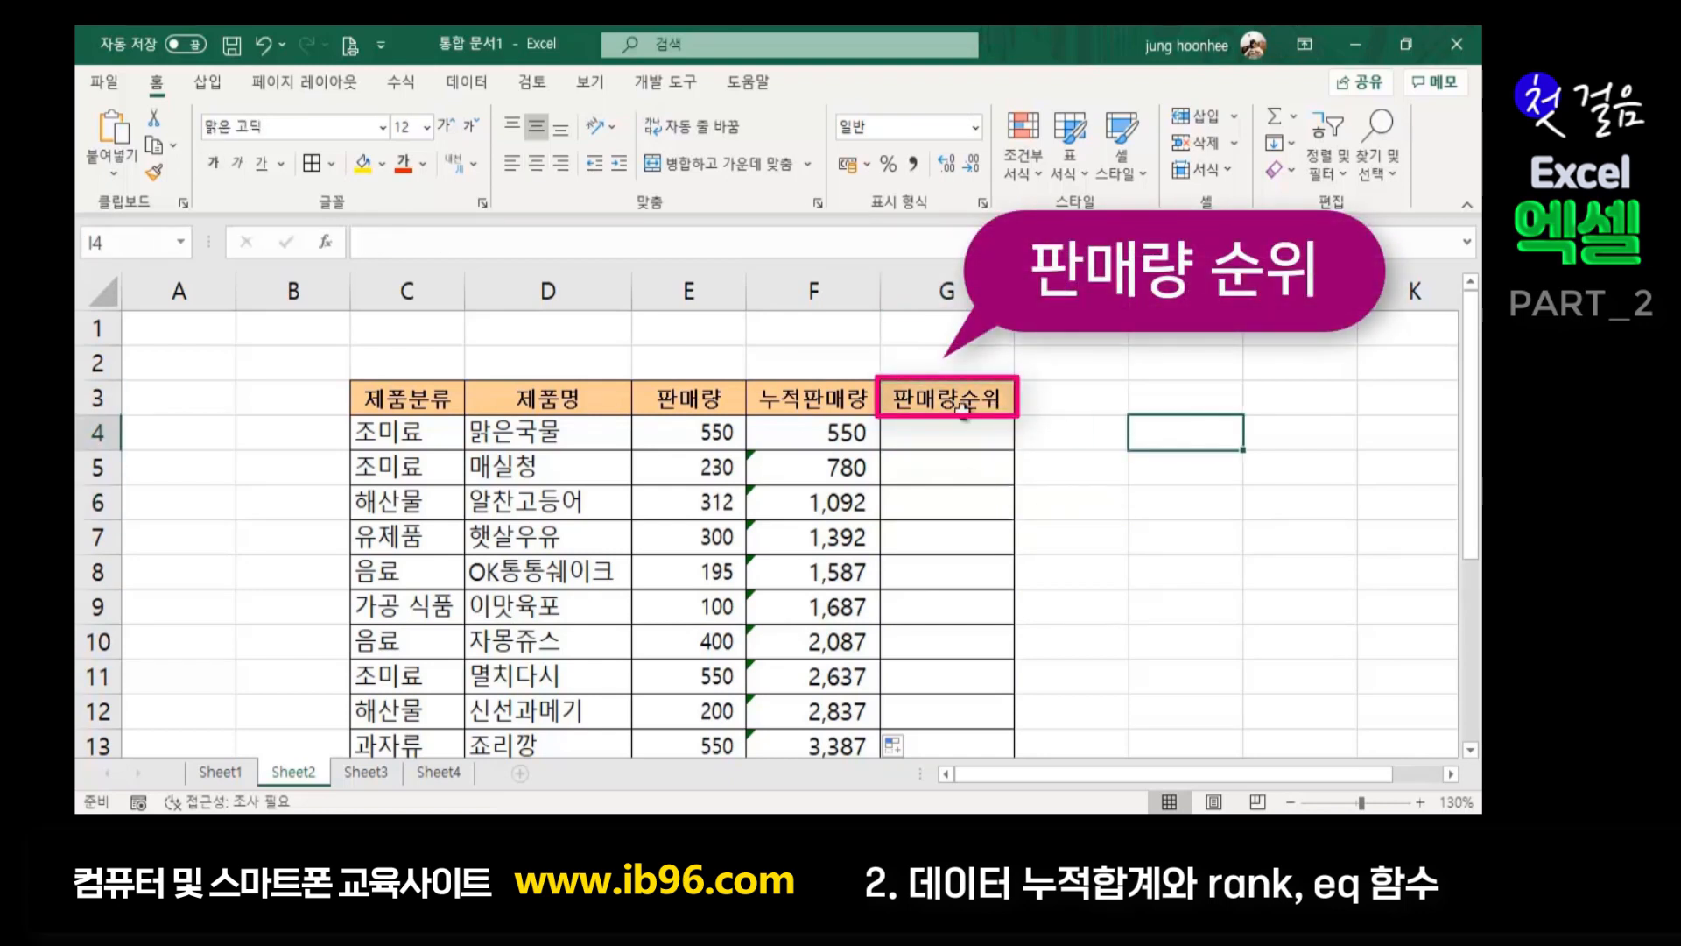
pyautogui.click(959, 441)
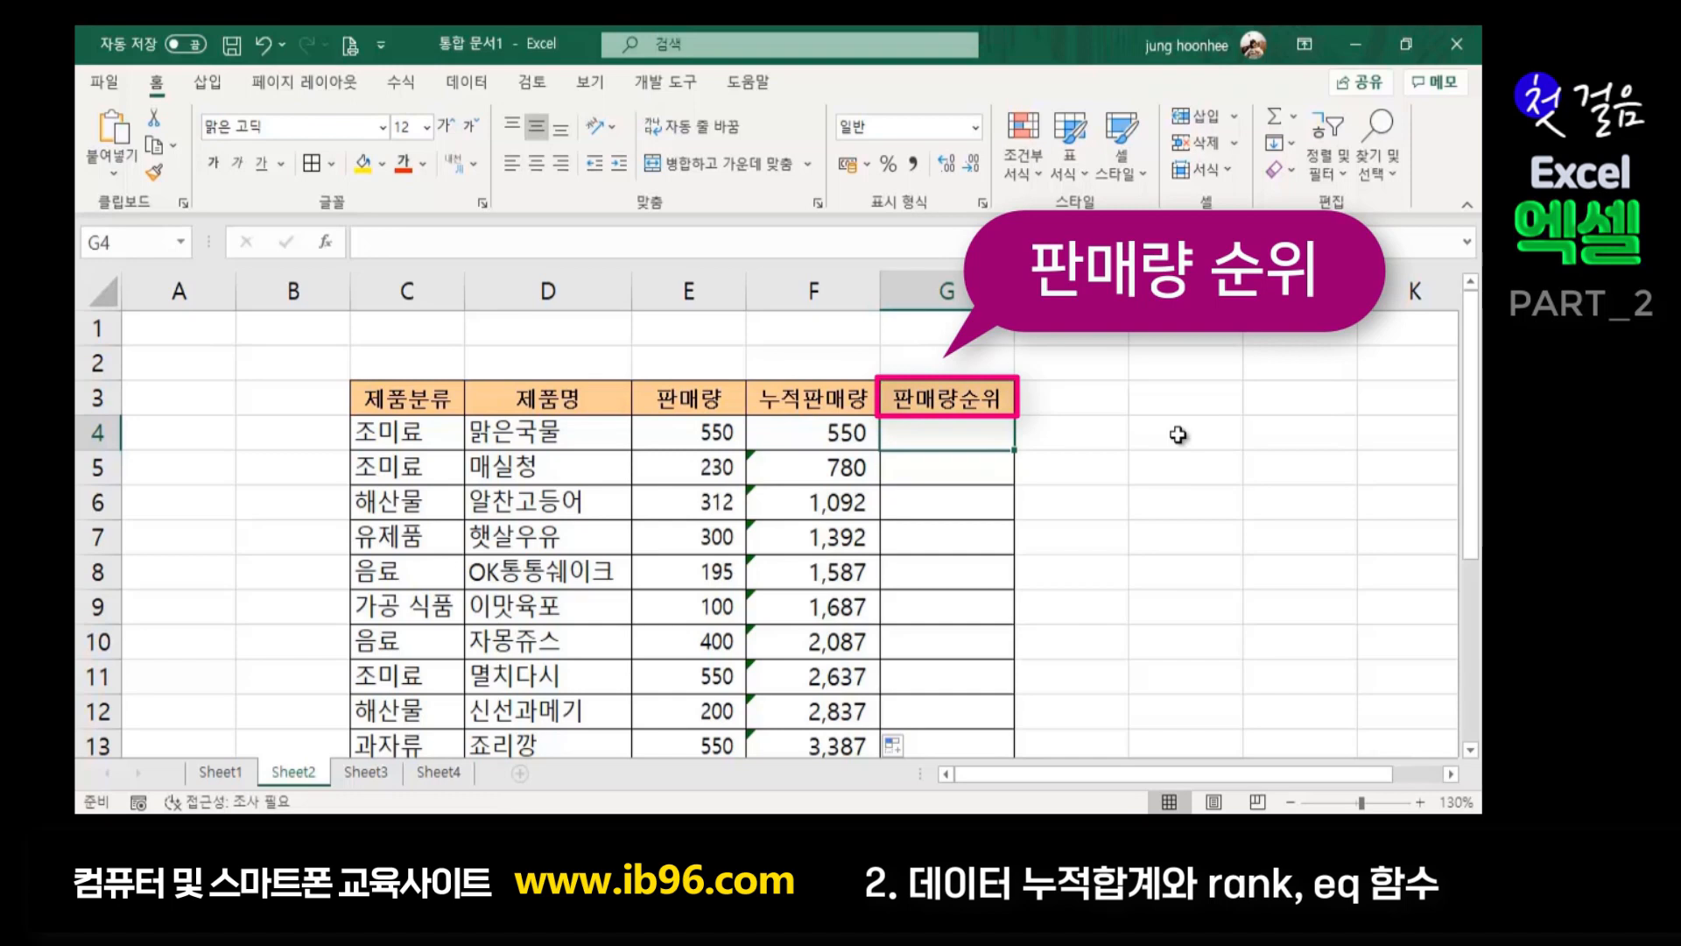
pyautogui.click(705, 427)
pyautogui.moveTo(705, 427); pyautogui.dragTo(693, 639)
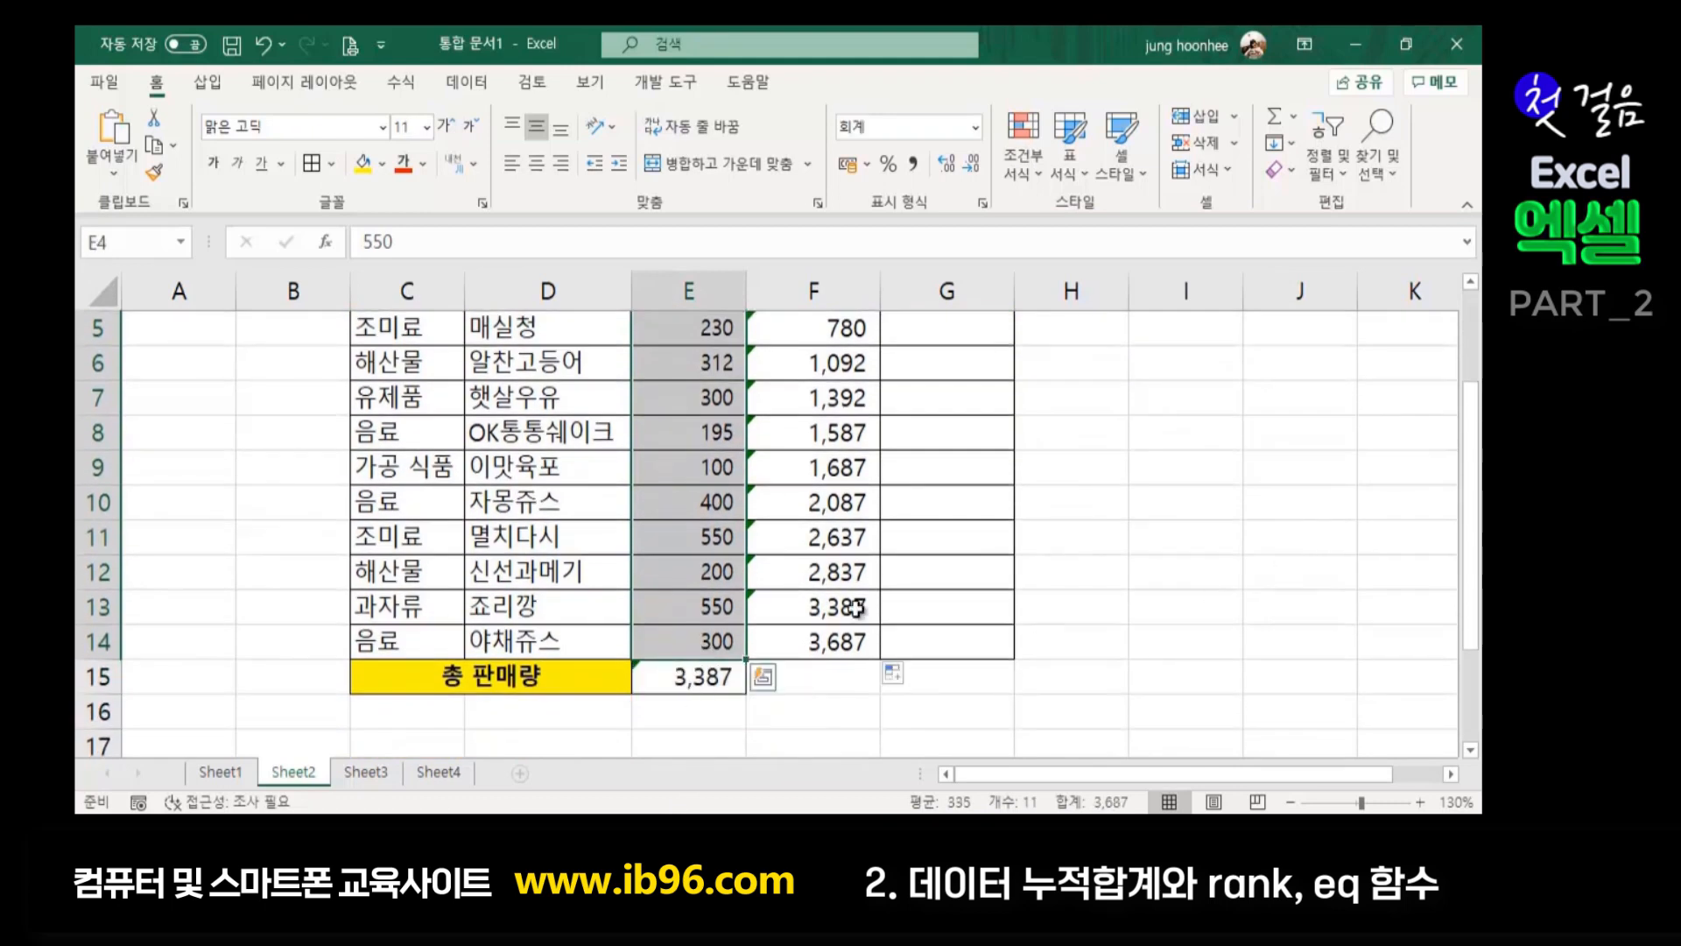
pyautogui.scroll(2, 788, 575)
pyautogui.click(723, 431)
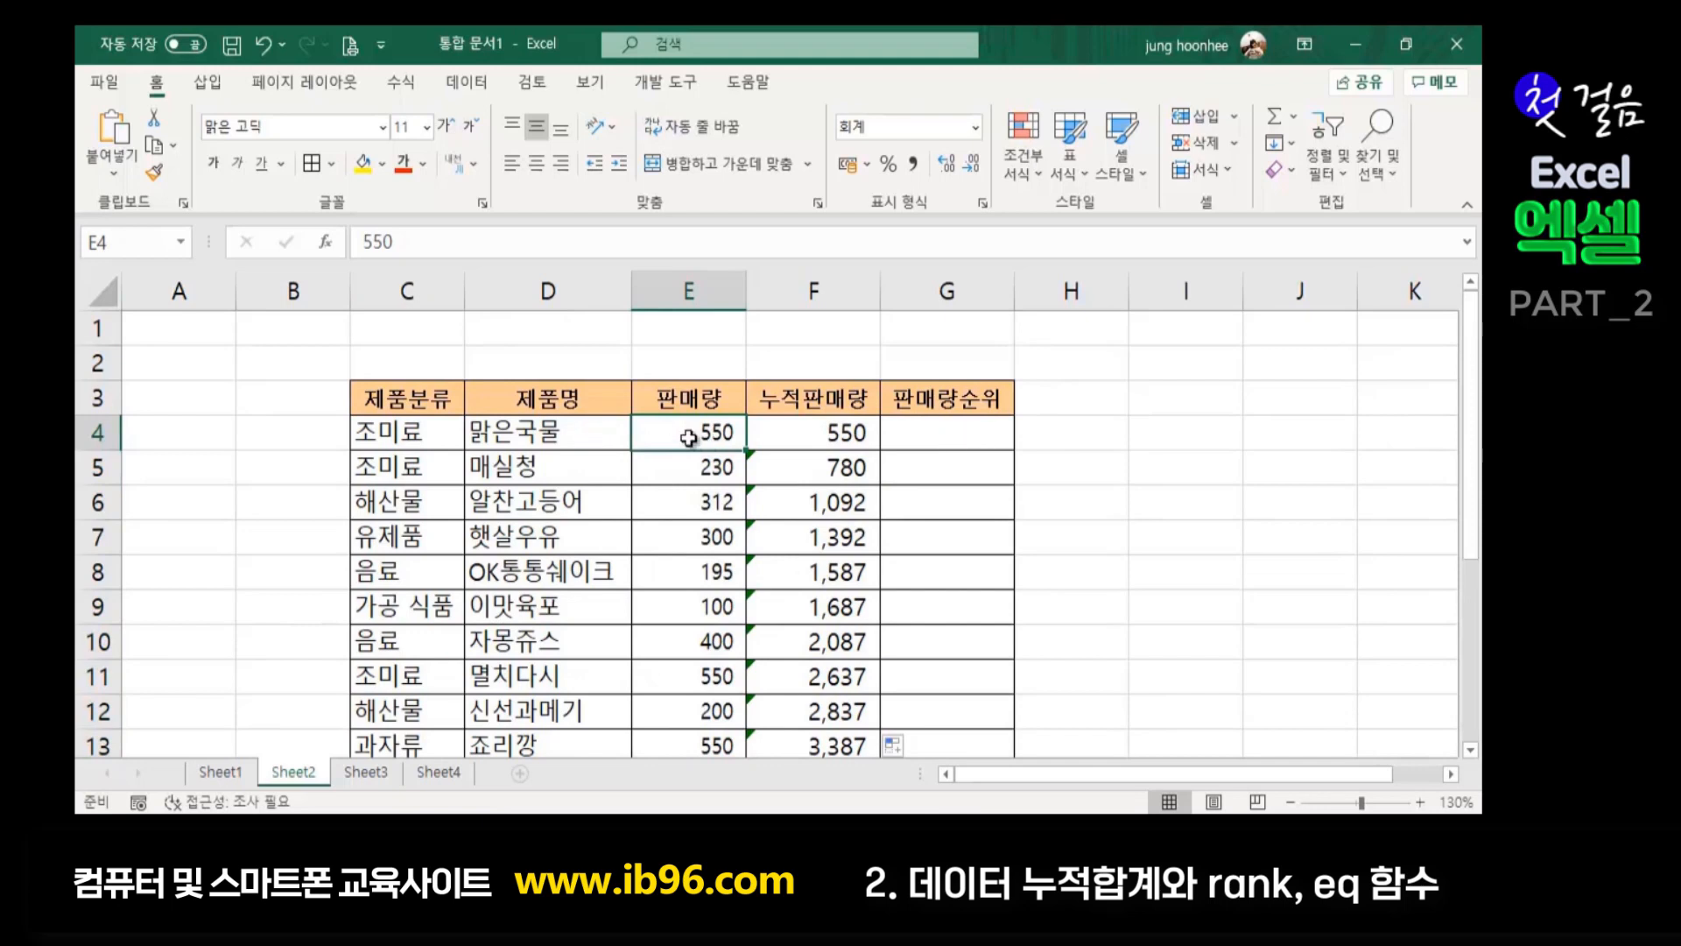
pyautogui.click(692, 500)
pyautogui.click(705, 576)
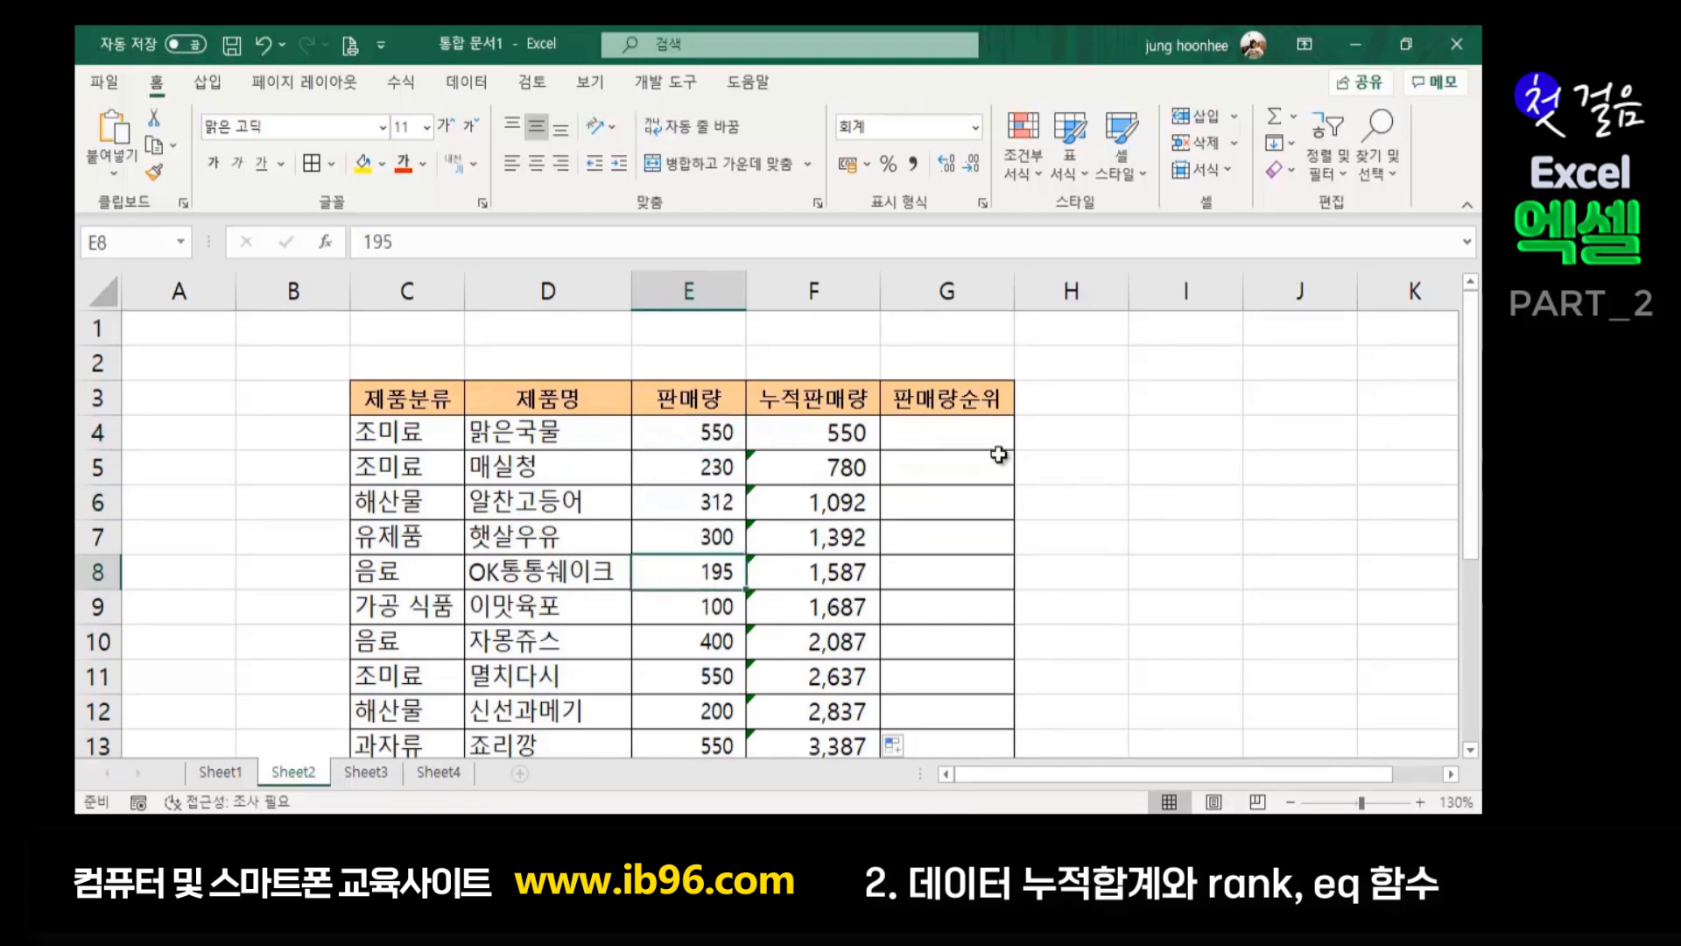
# Start a RANK.EQ formula in G4 of the 판매량순위 column with E4 as the number to rank
pyautogui.click(975, 435)
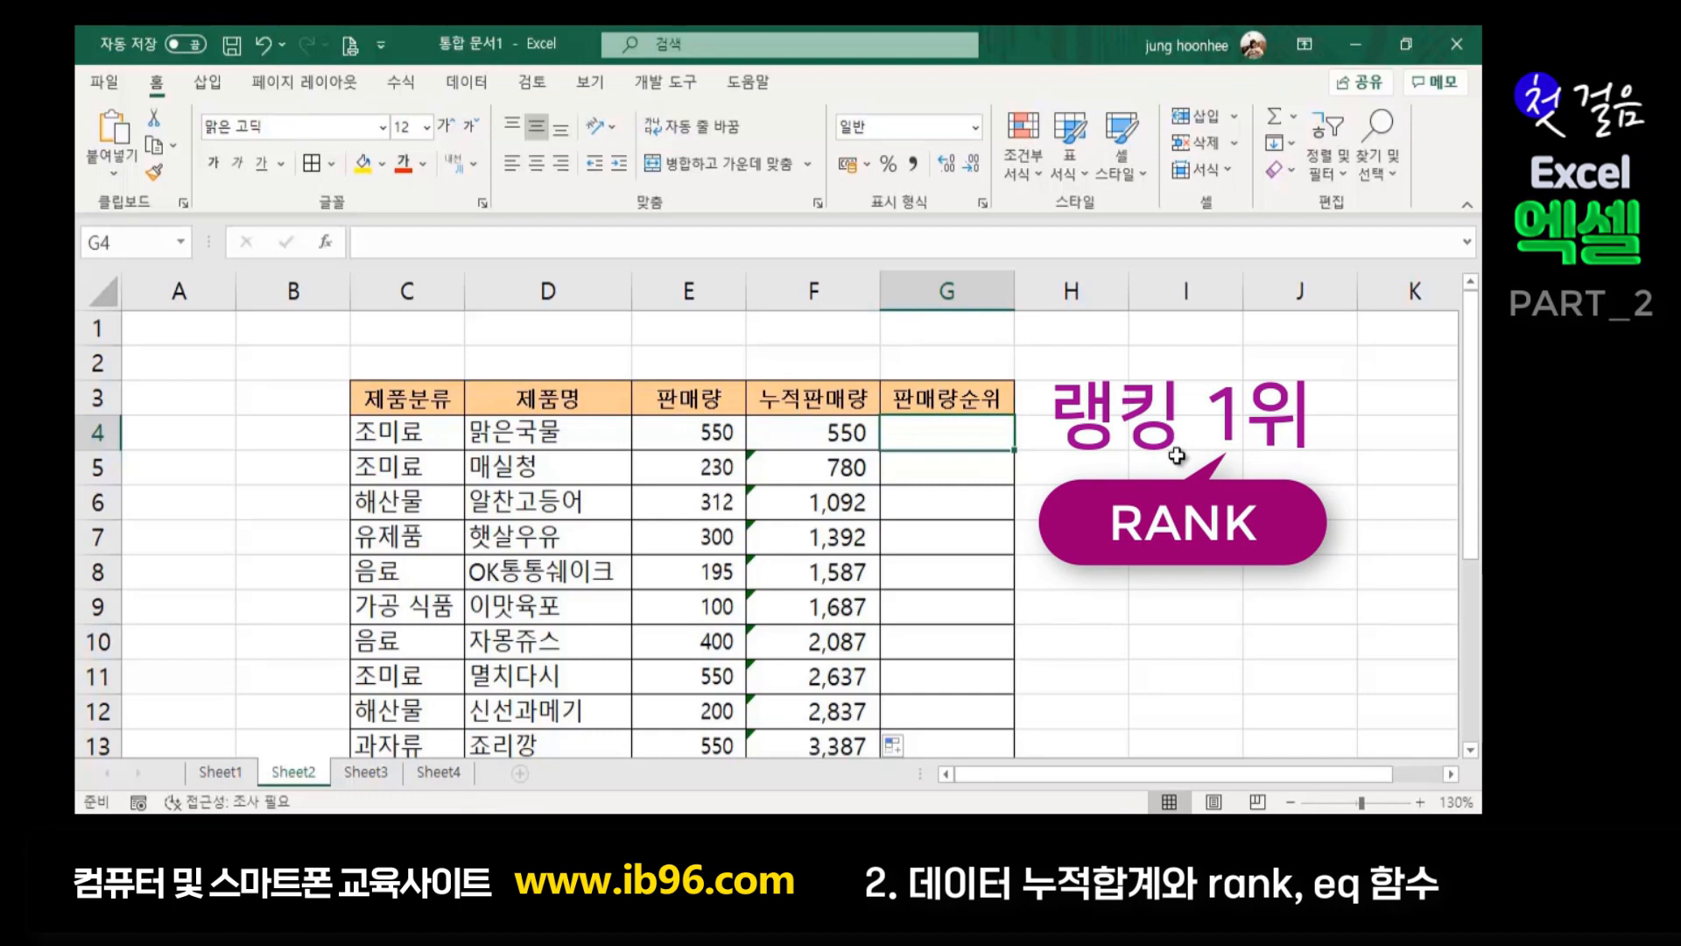
pyautogui.write('=')
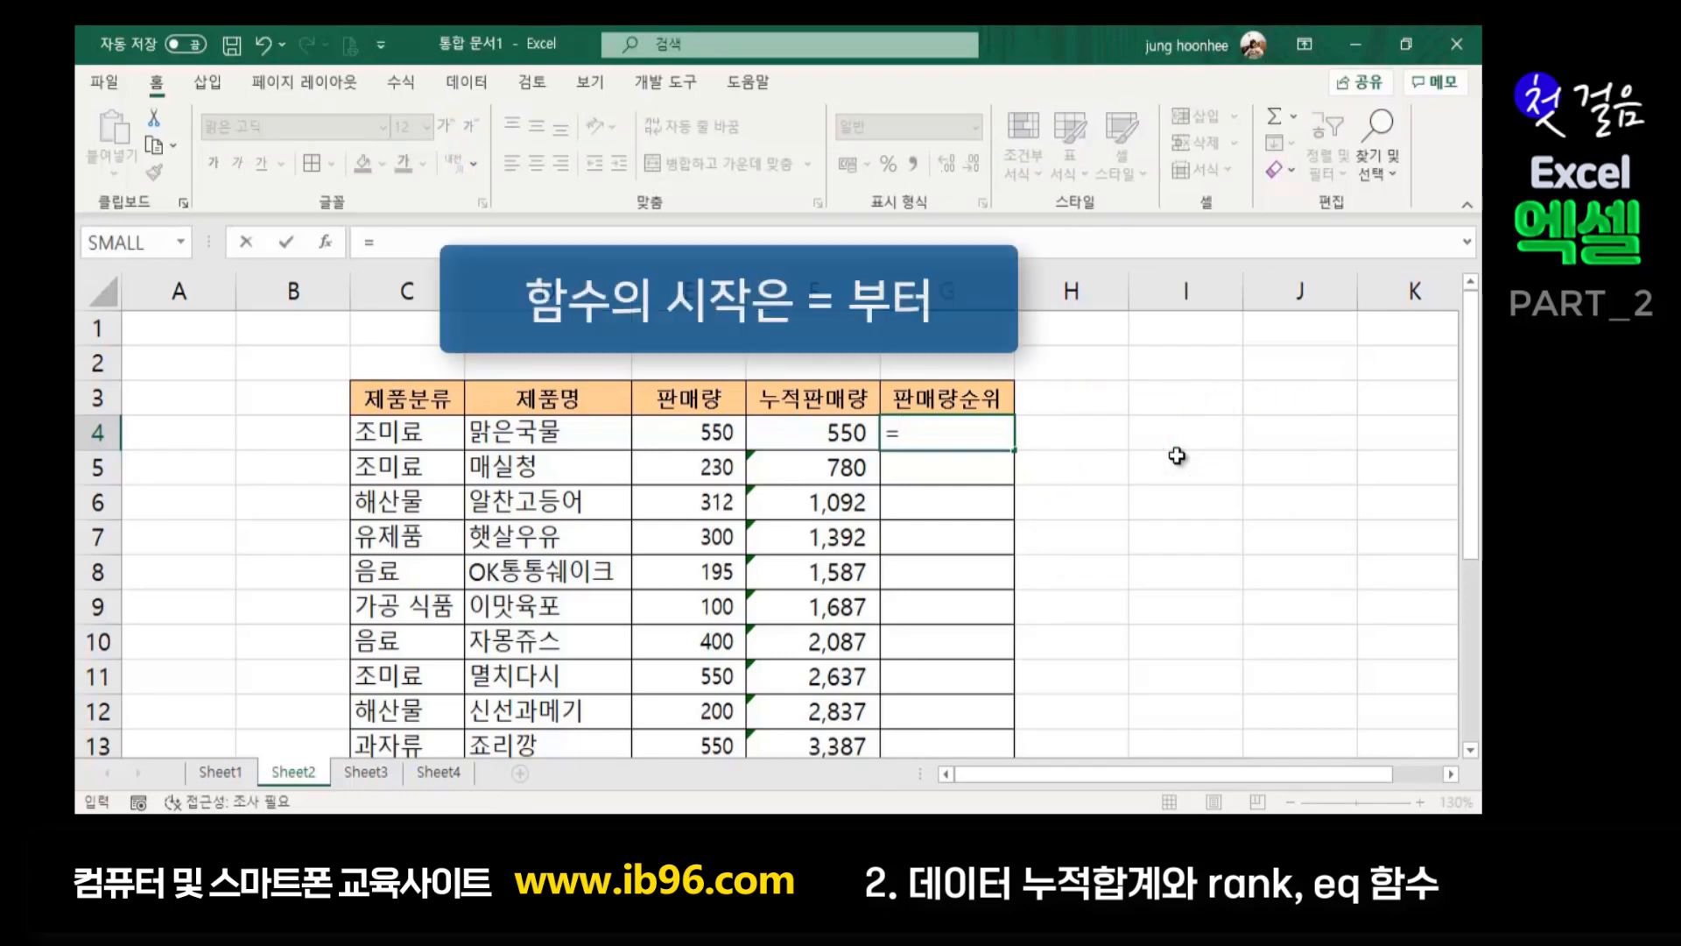
pyautogui.write('ra')
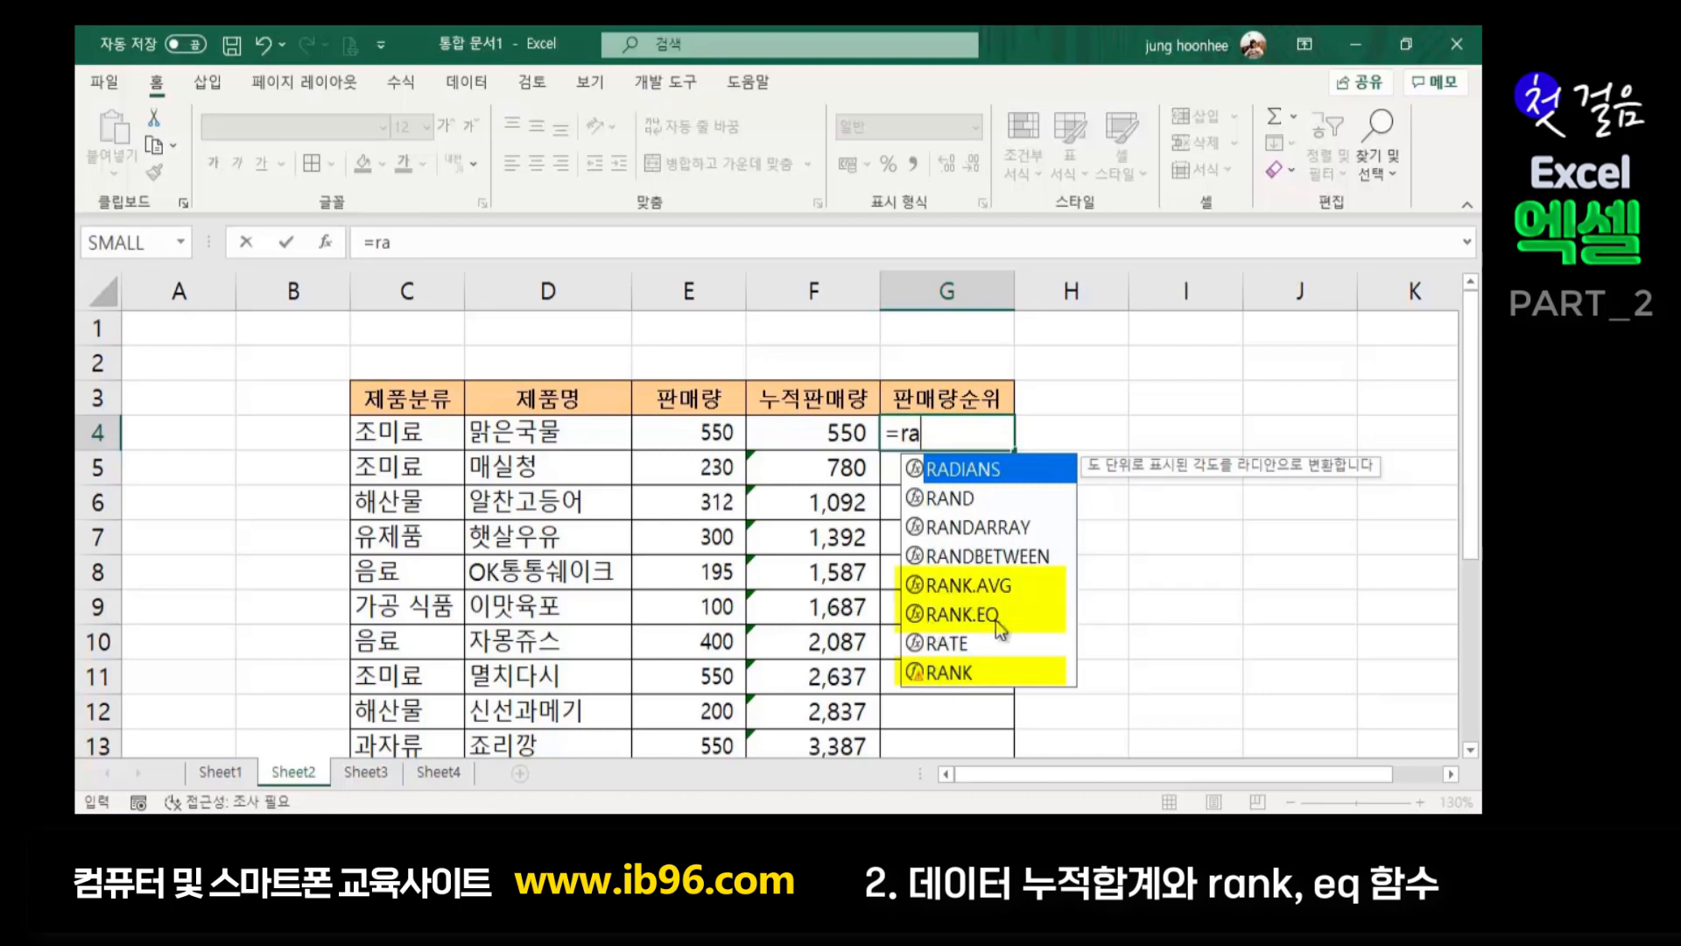
pyautogui.click(937, 673)
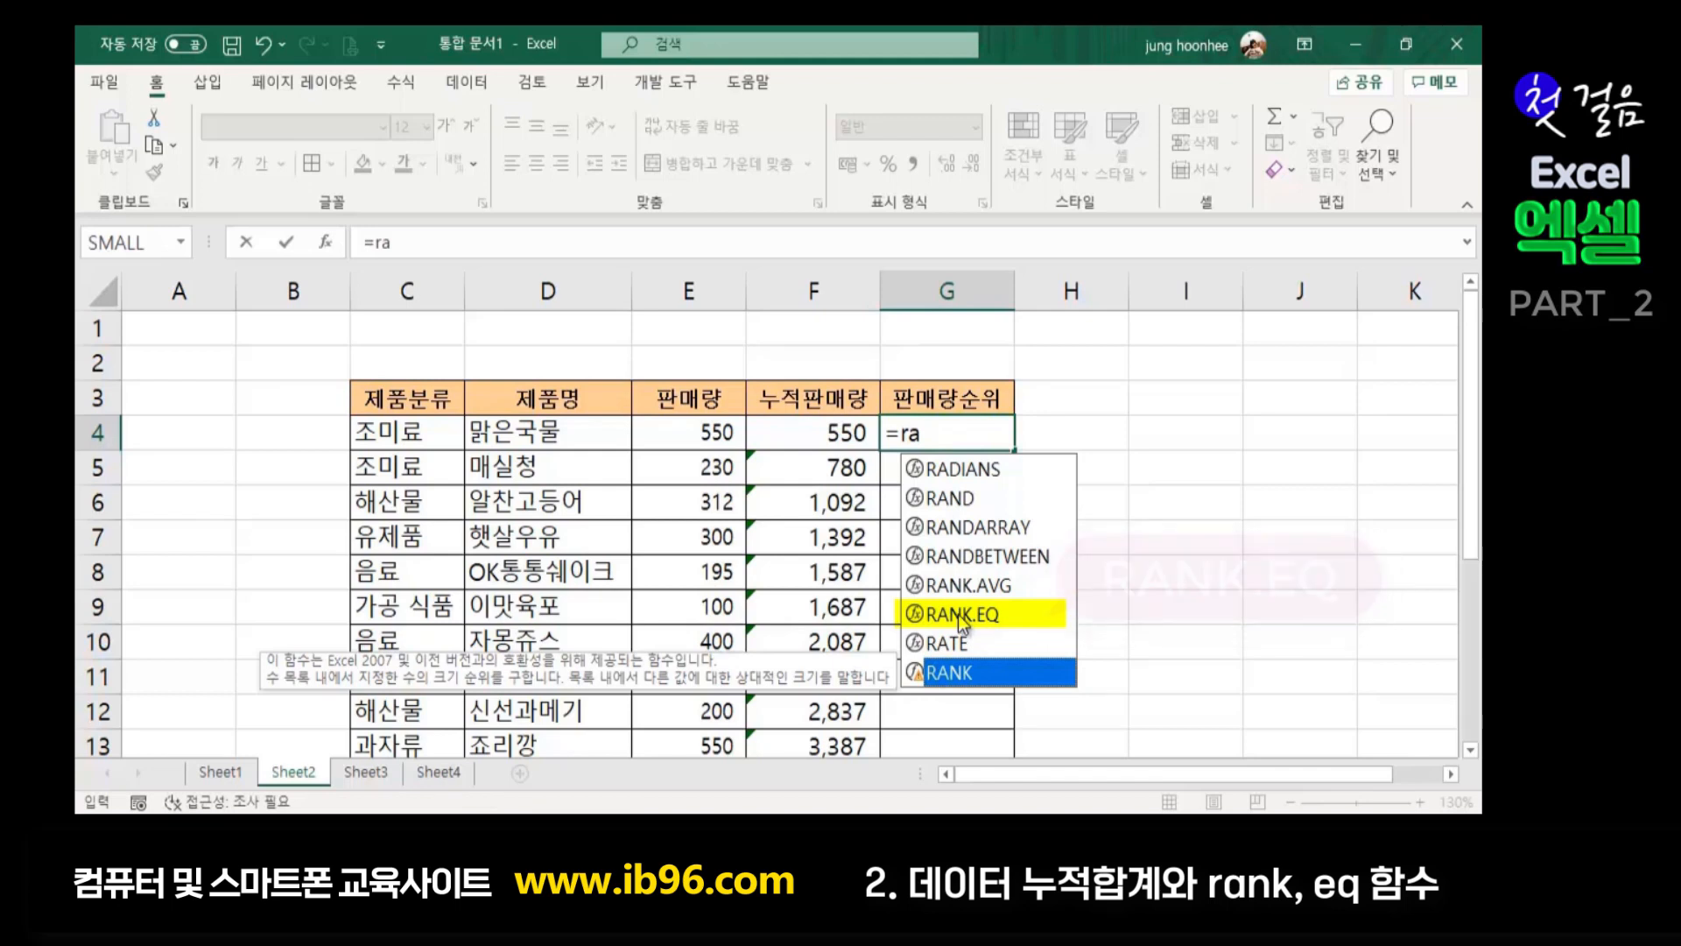
pyautogui.click(959, 618)
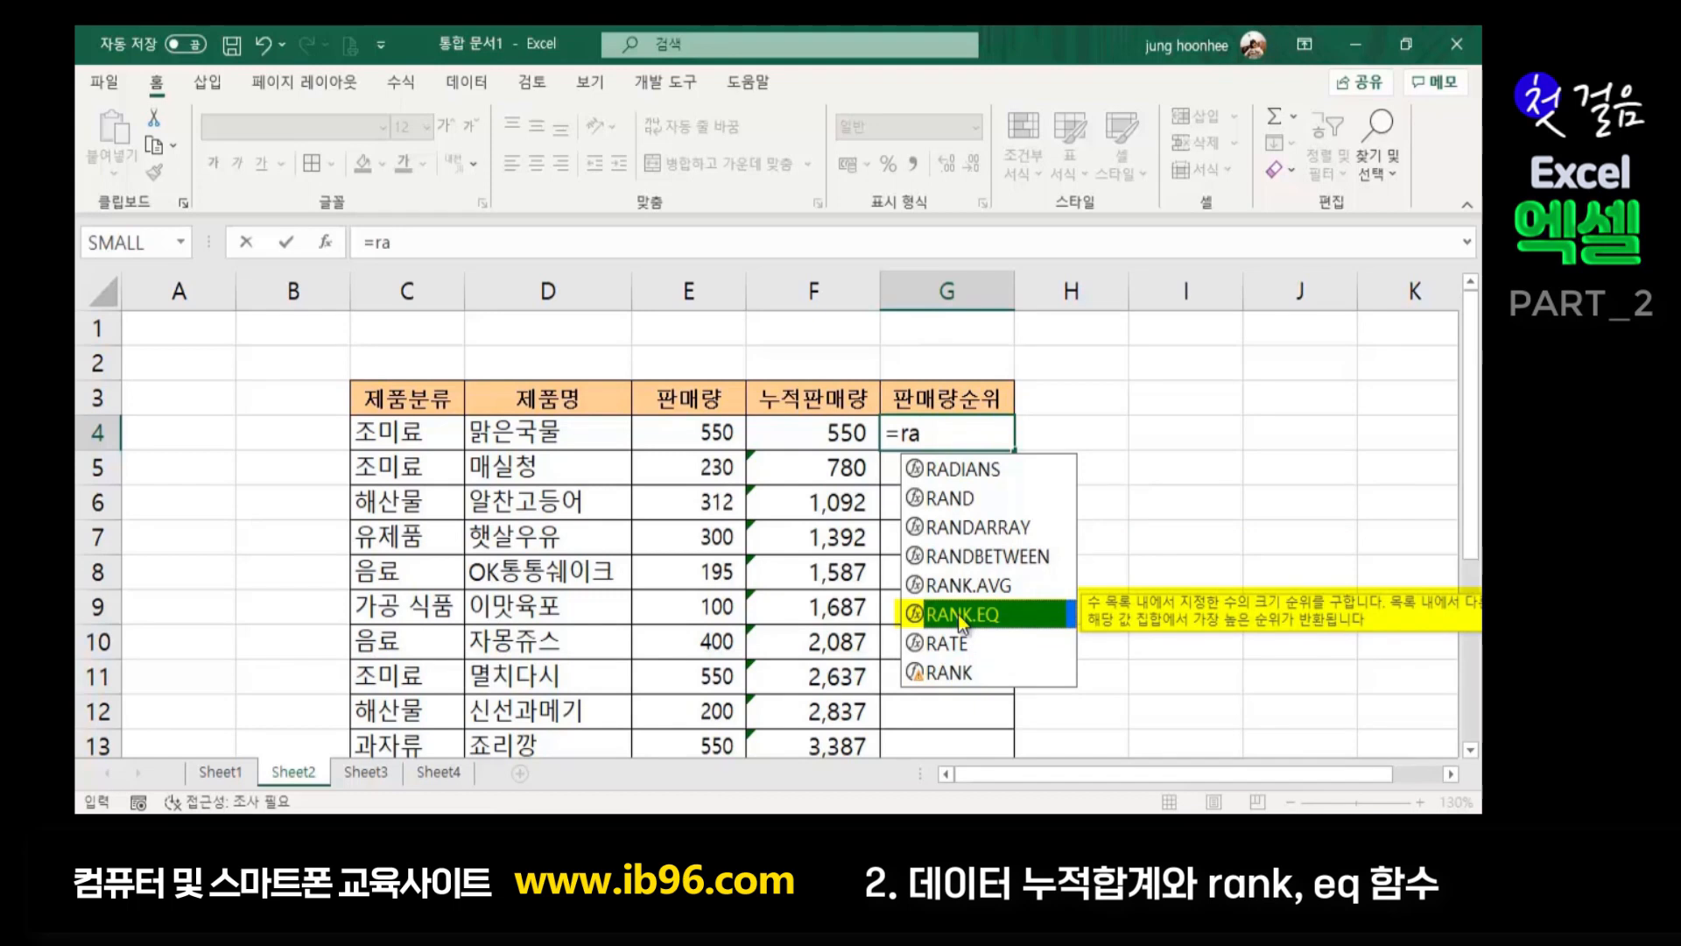
pyautogui.doubleClick(959, 614)
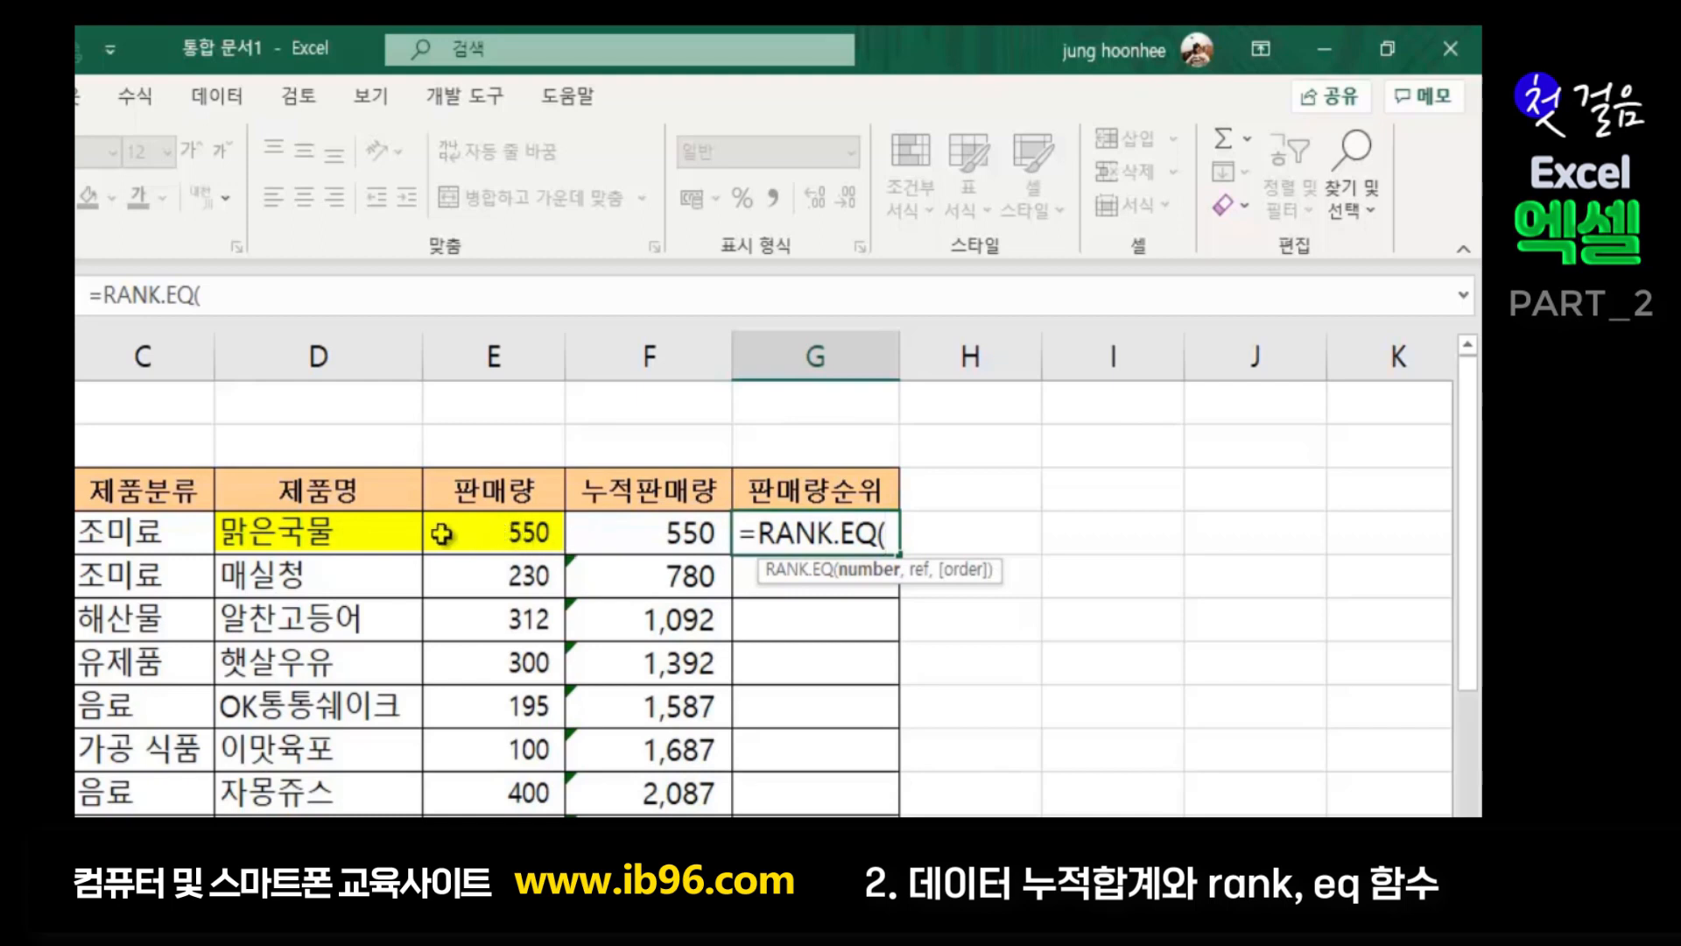
pyautogui.click(495, 533)
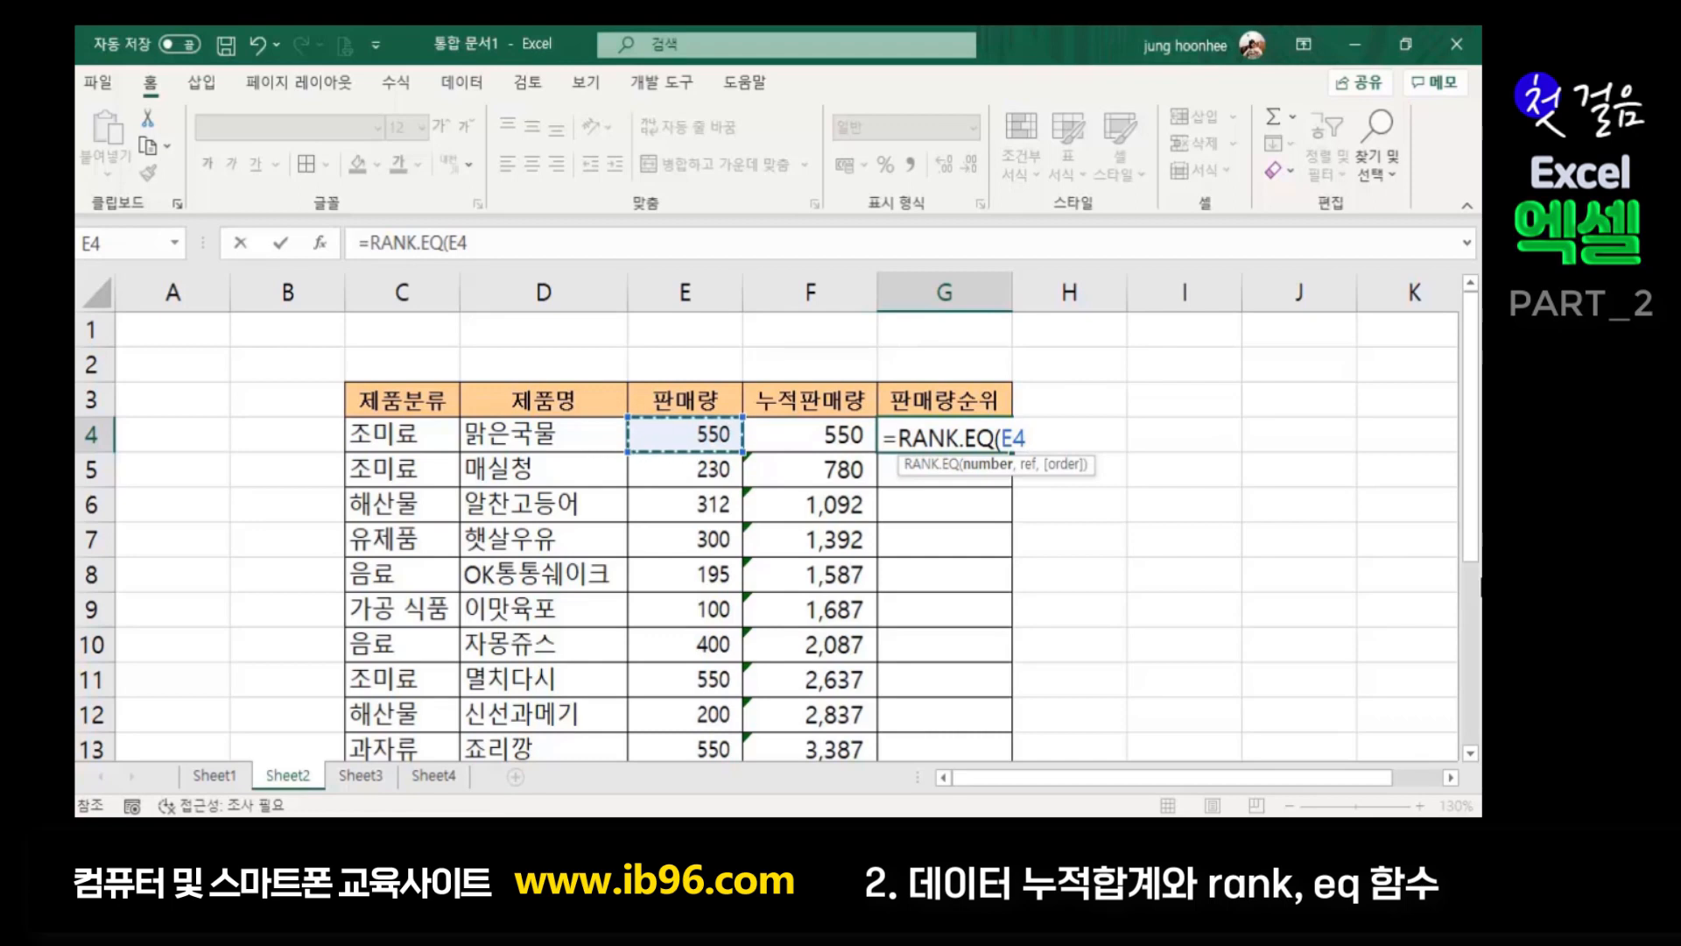
# Add E4:E14 as an absolute comparison range and complete the G4 formula as =RANK.EQ(E4,$E$4:$E$14)
pyautogui.write(',')
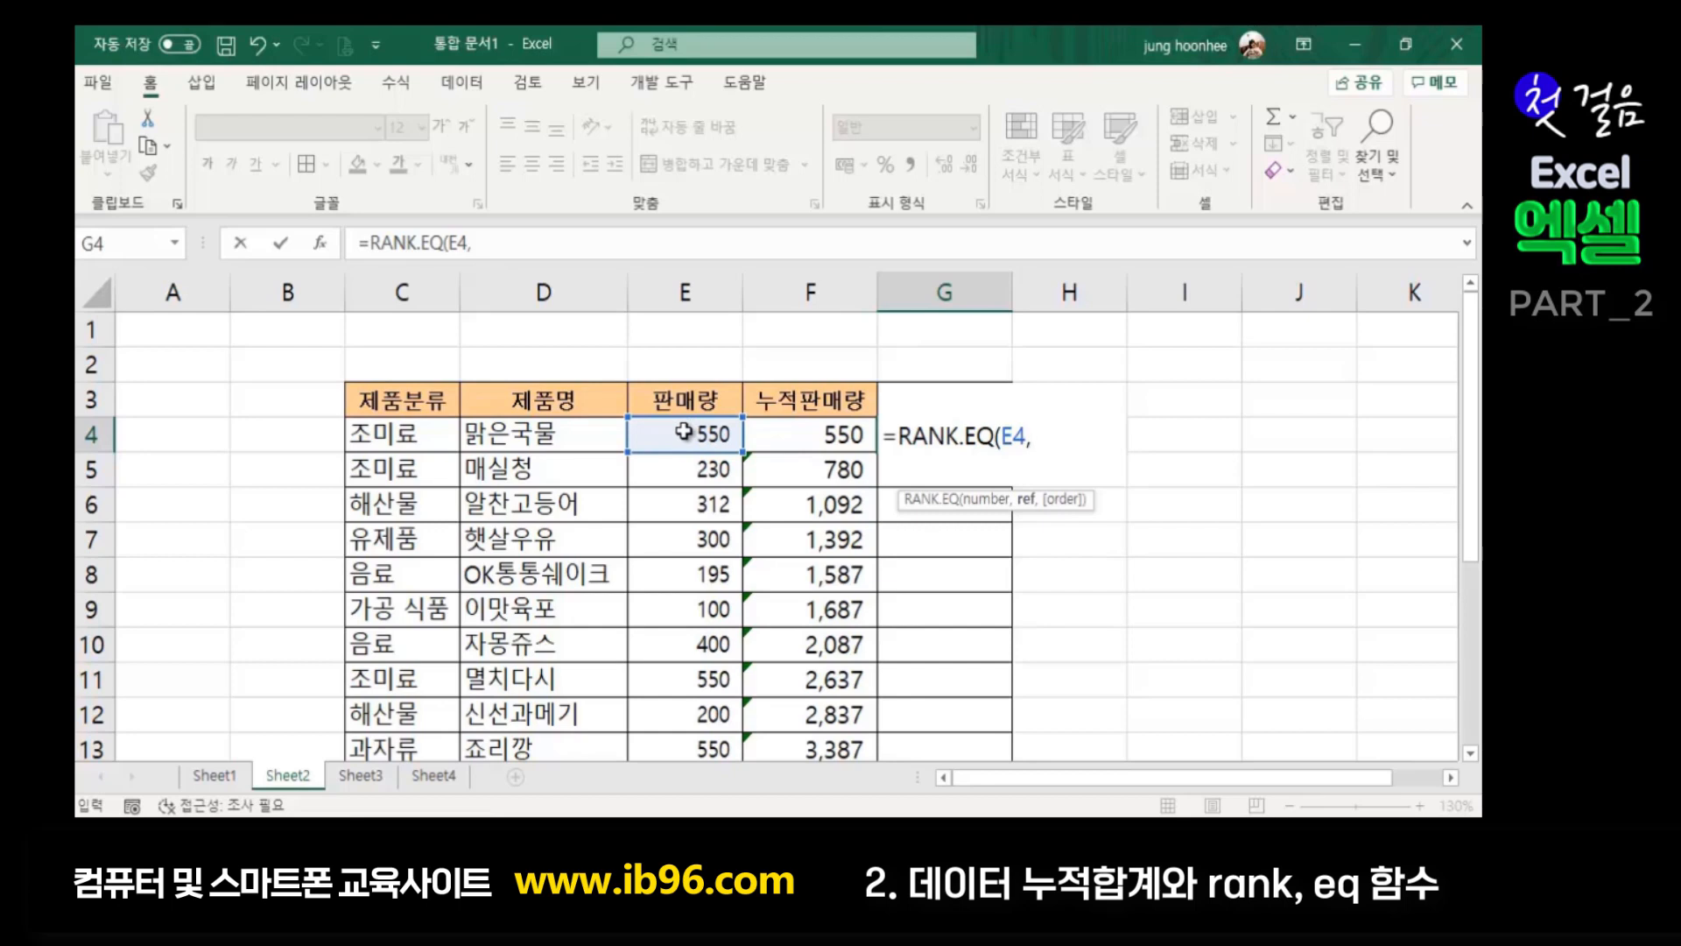
pyautogui.moveTo(683, 432); pyautogui.dragTo(689, 644)
pyautogui.scroll(2, 1057, 539)
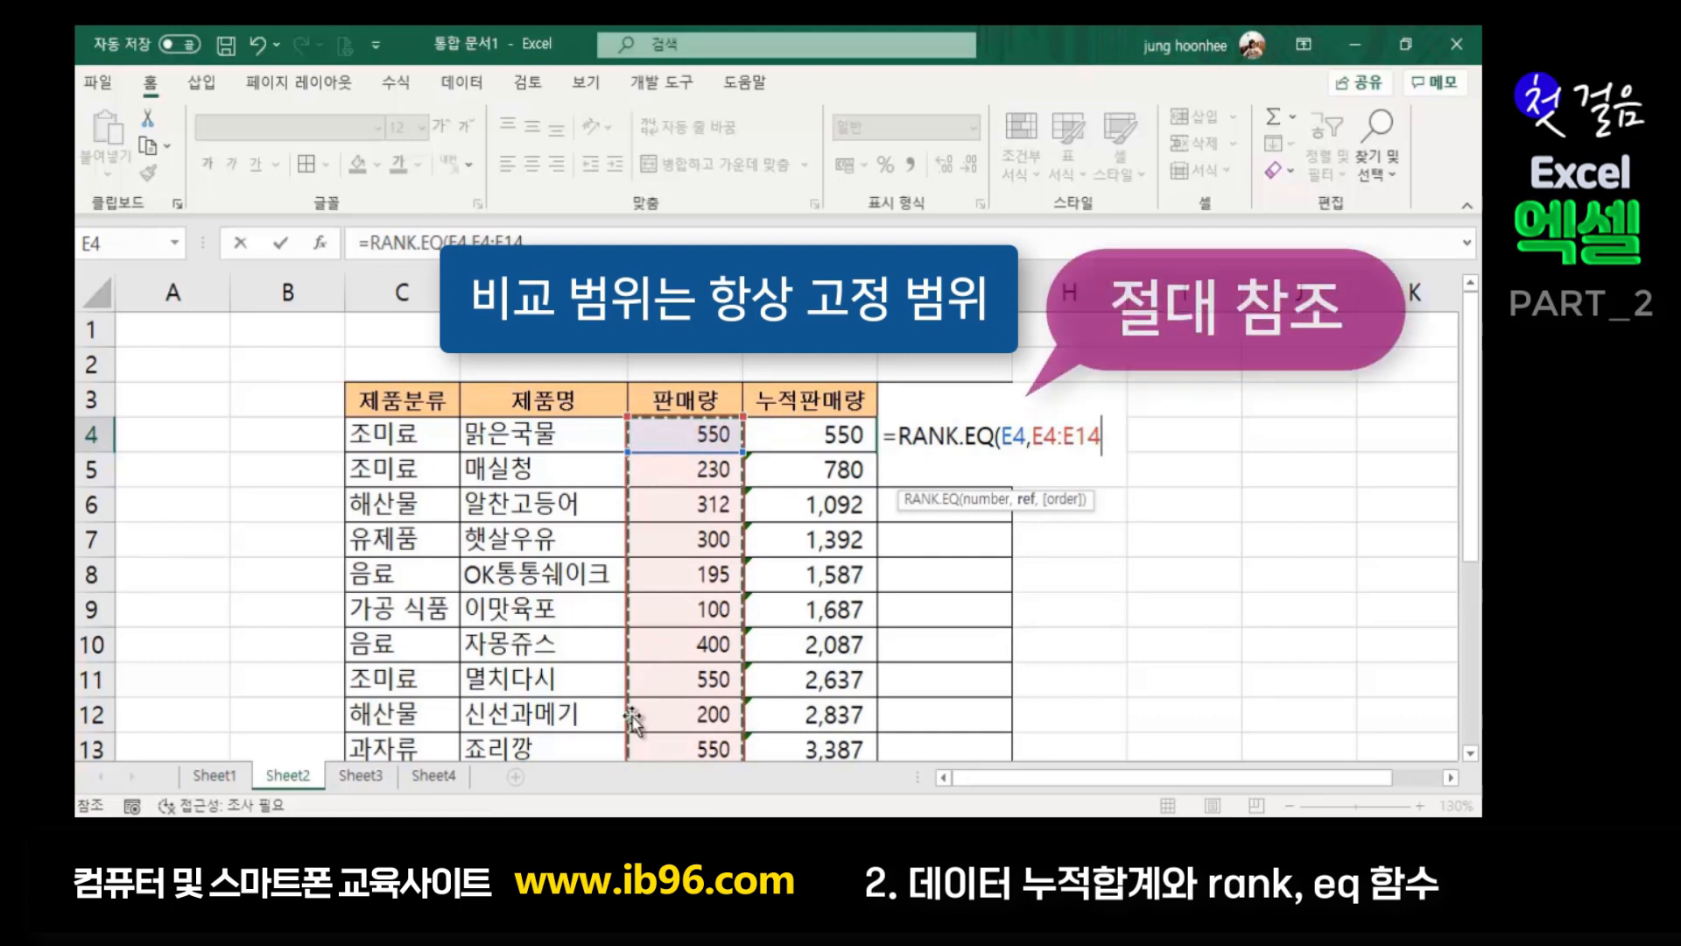
pyautogui.press('F4')
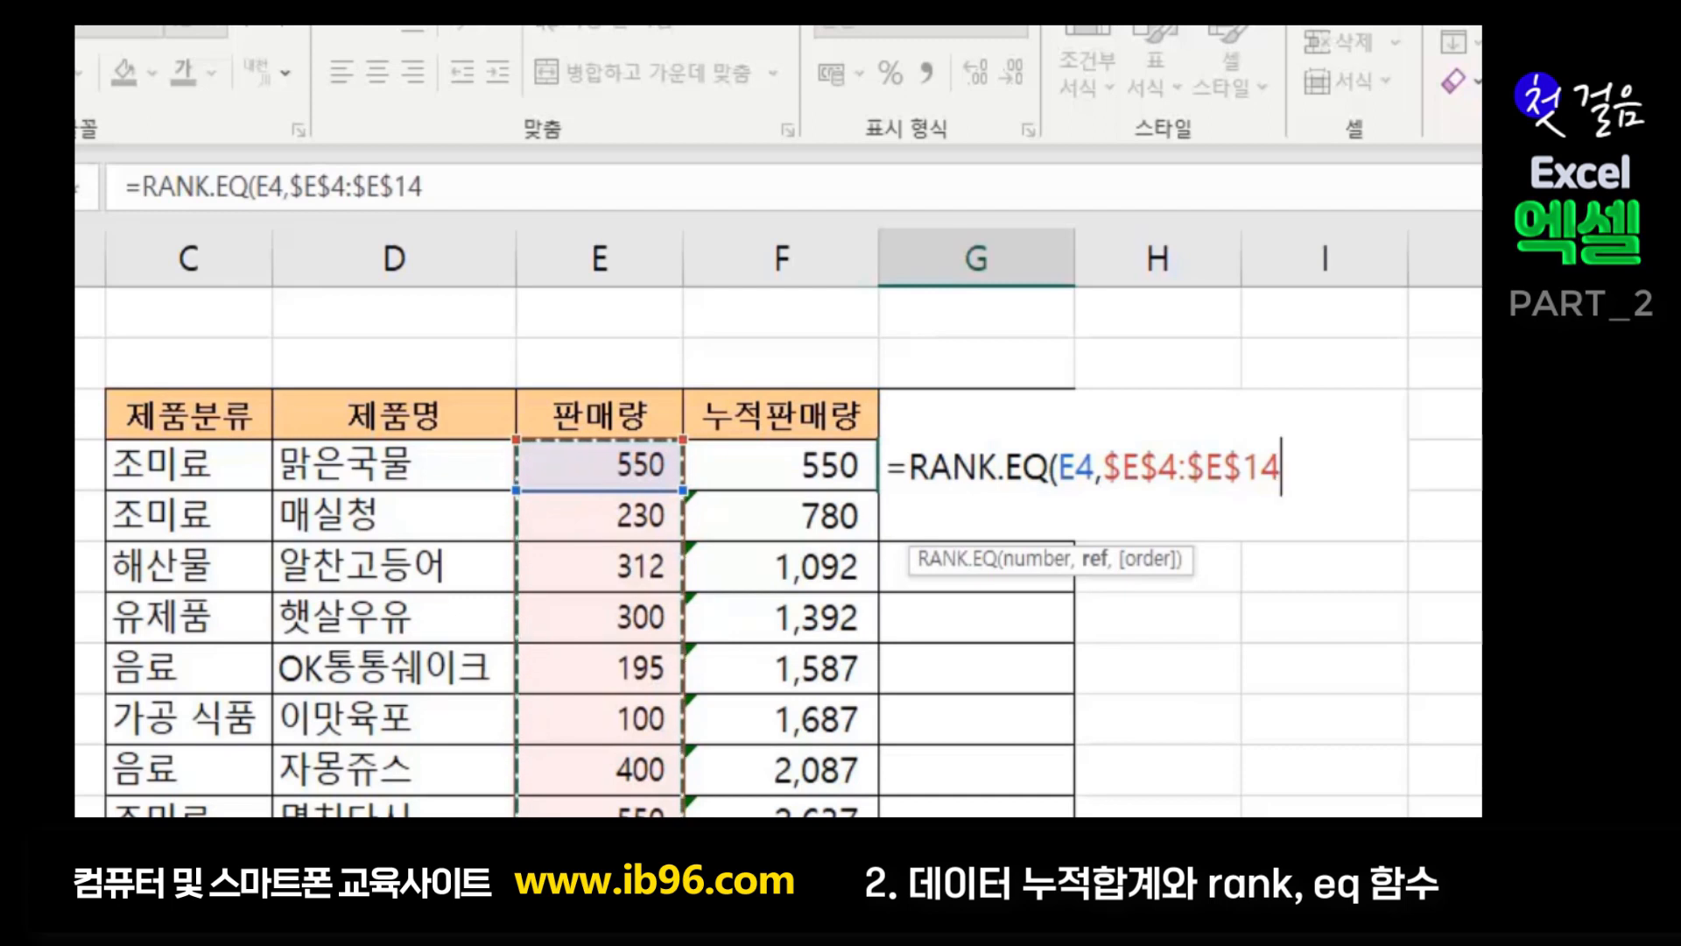
pyautogui.write(')')
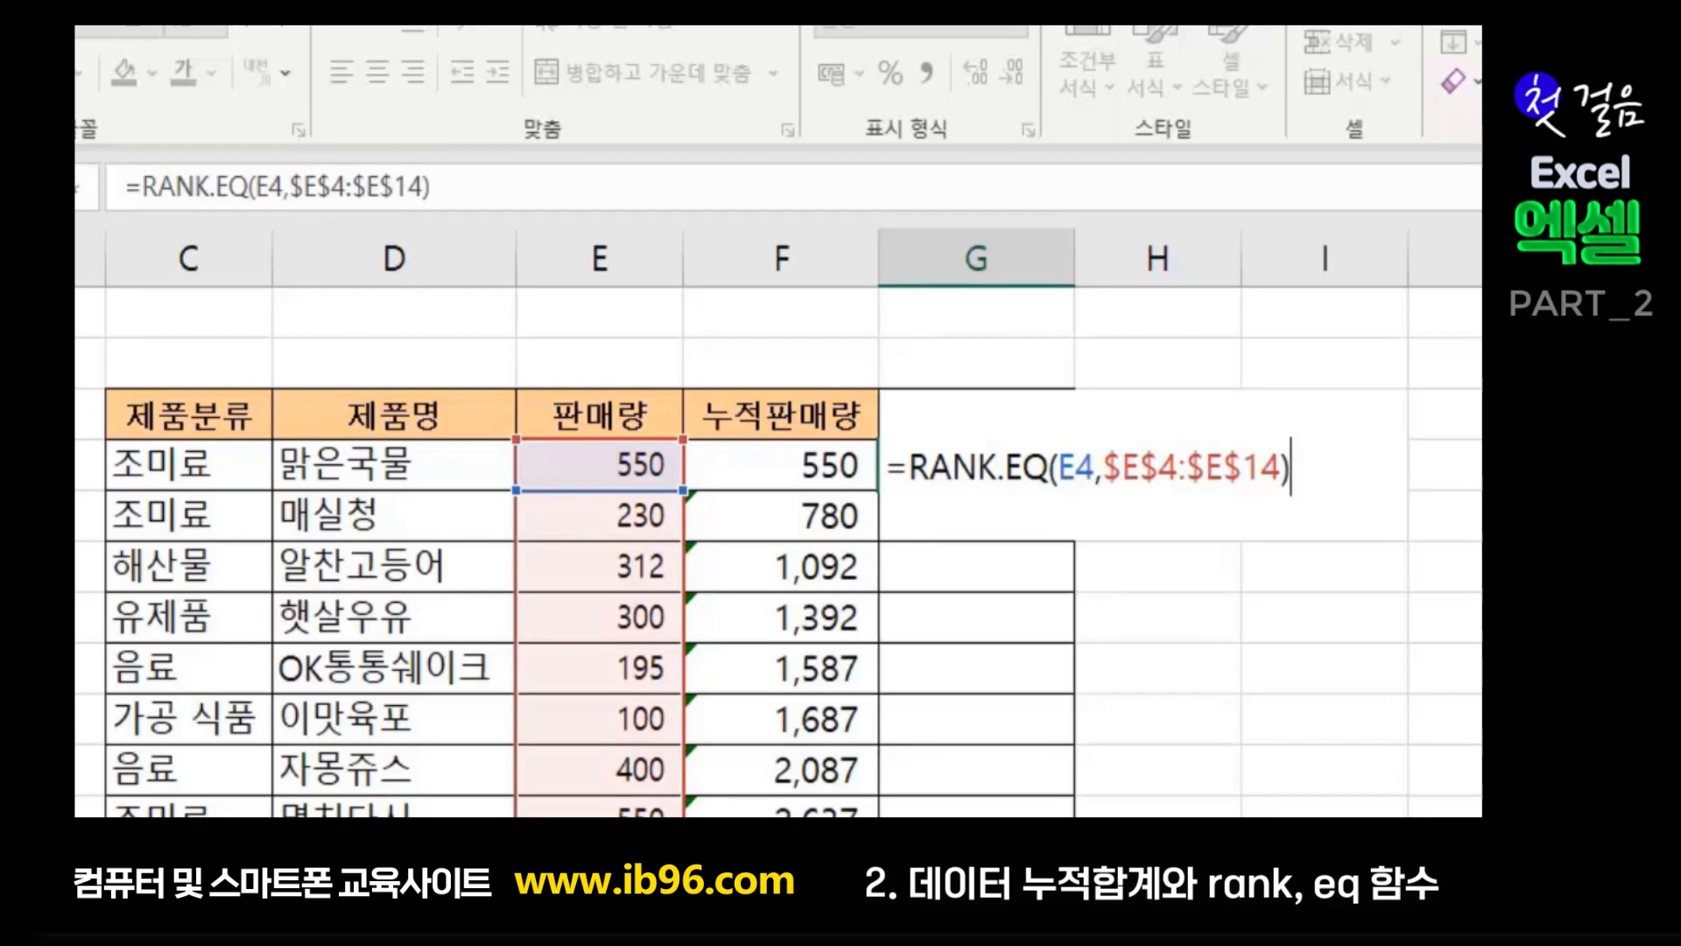
pyautogui.press('Return')
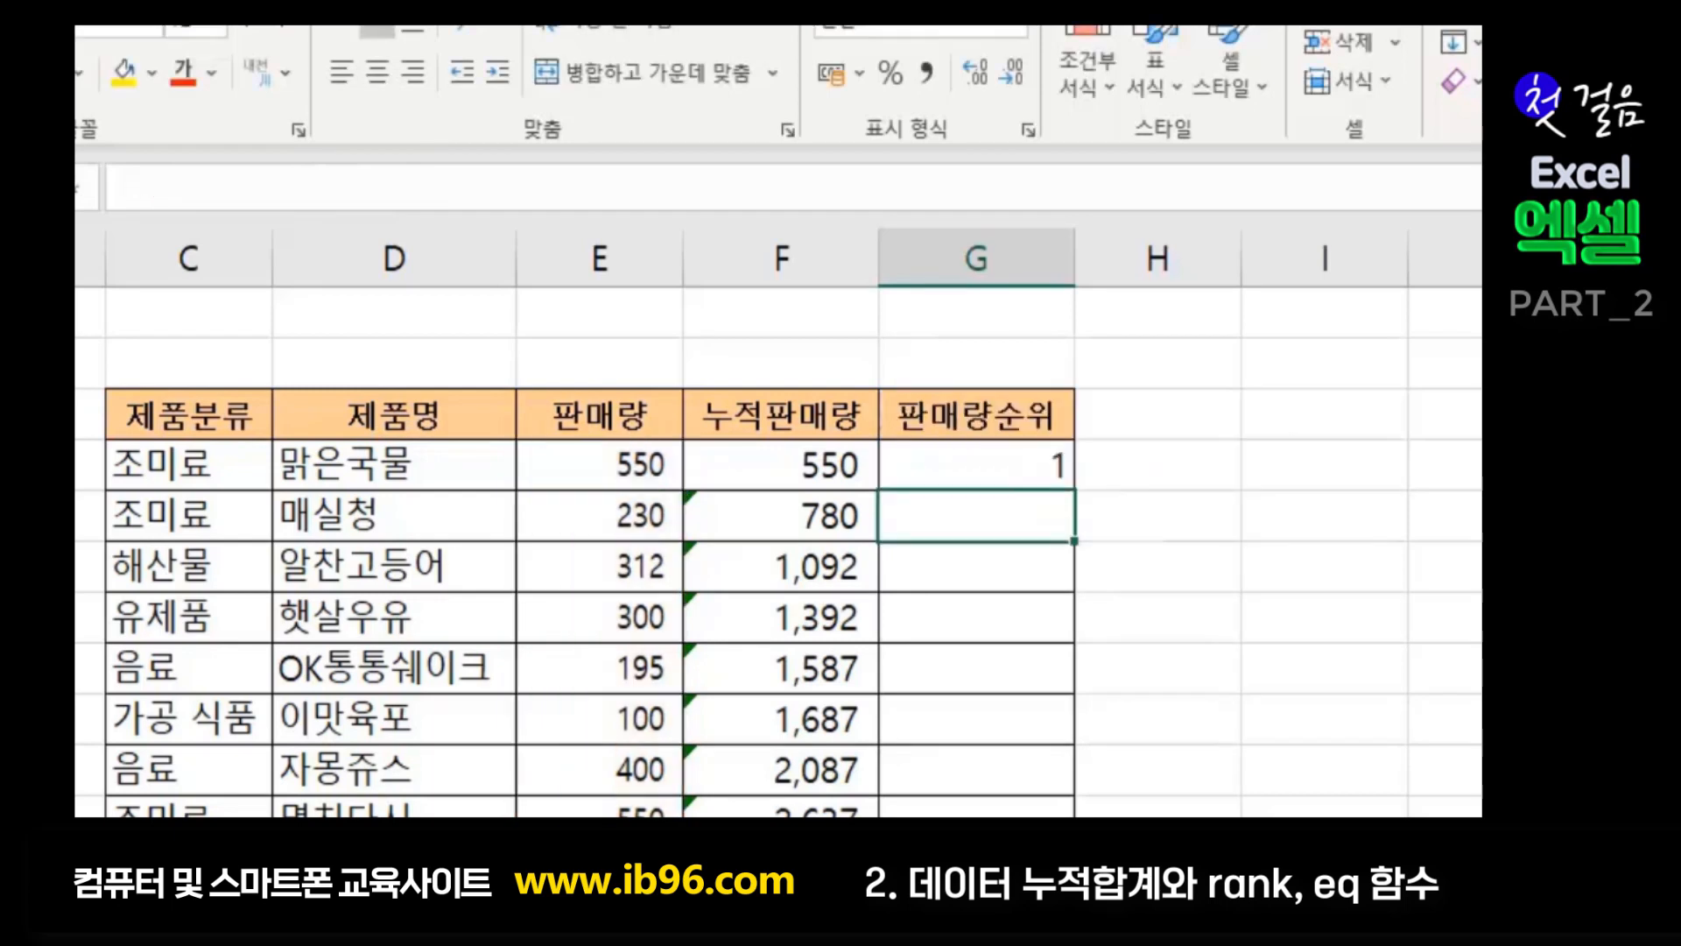
# Fill the G4 ranking formula down the 판매량순위 column through G14
pyautogui.click(612, 468)
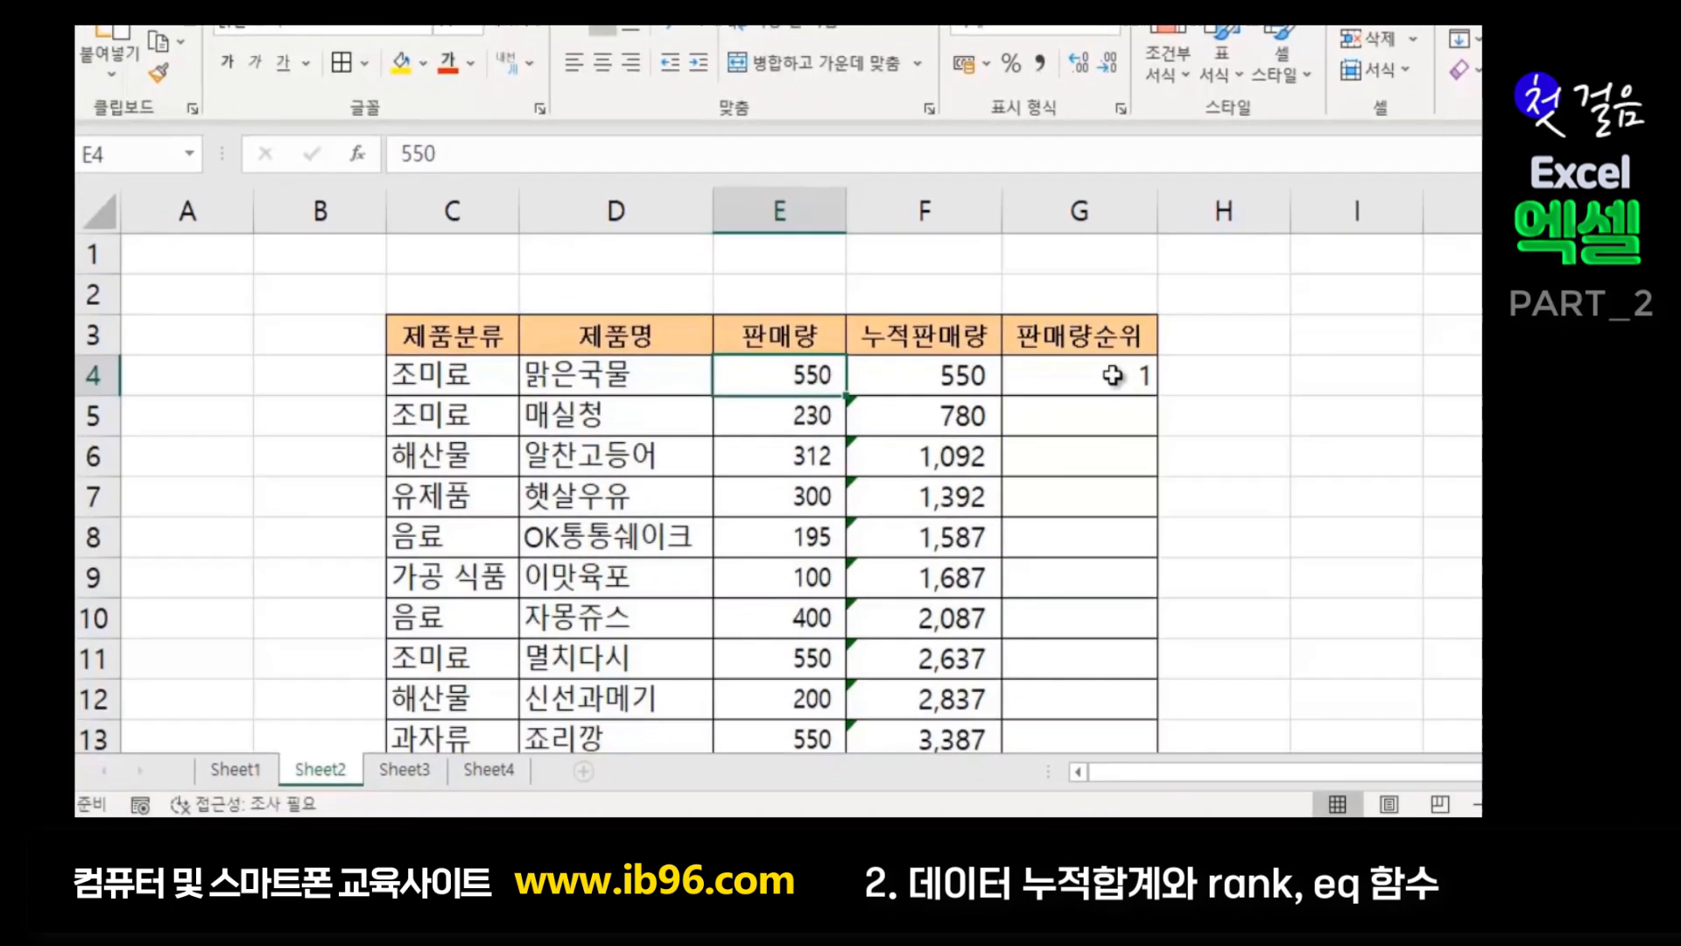
pyautogui.click(1112, 375)
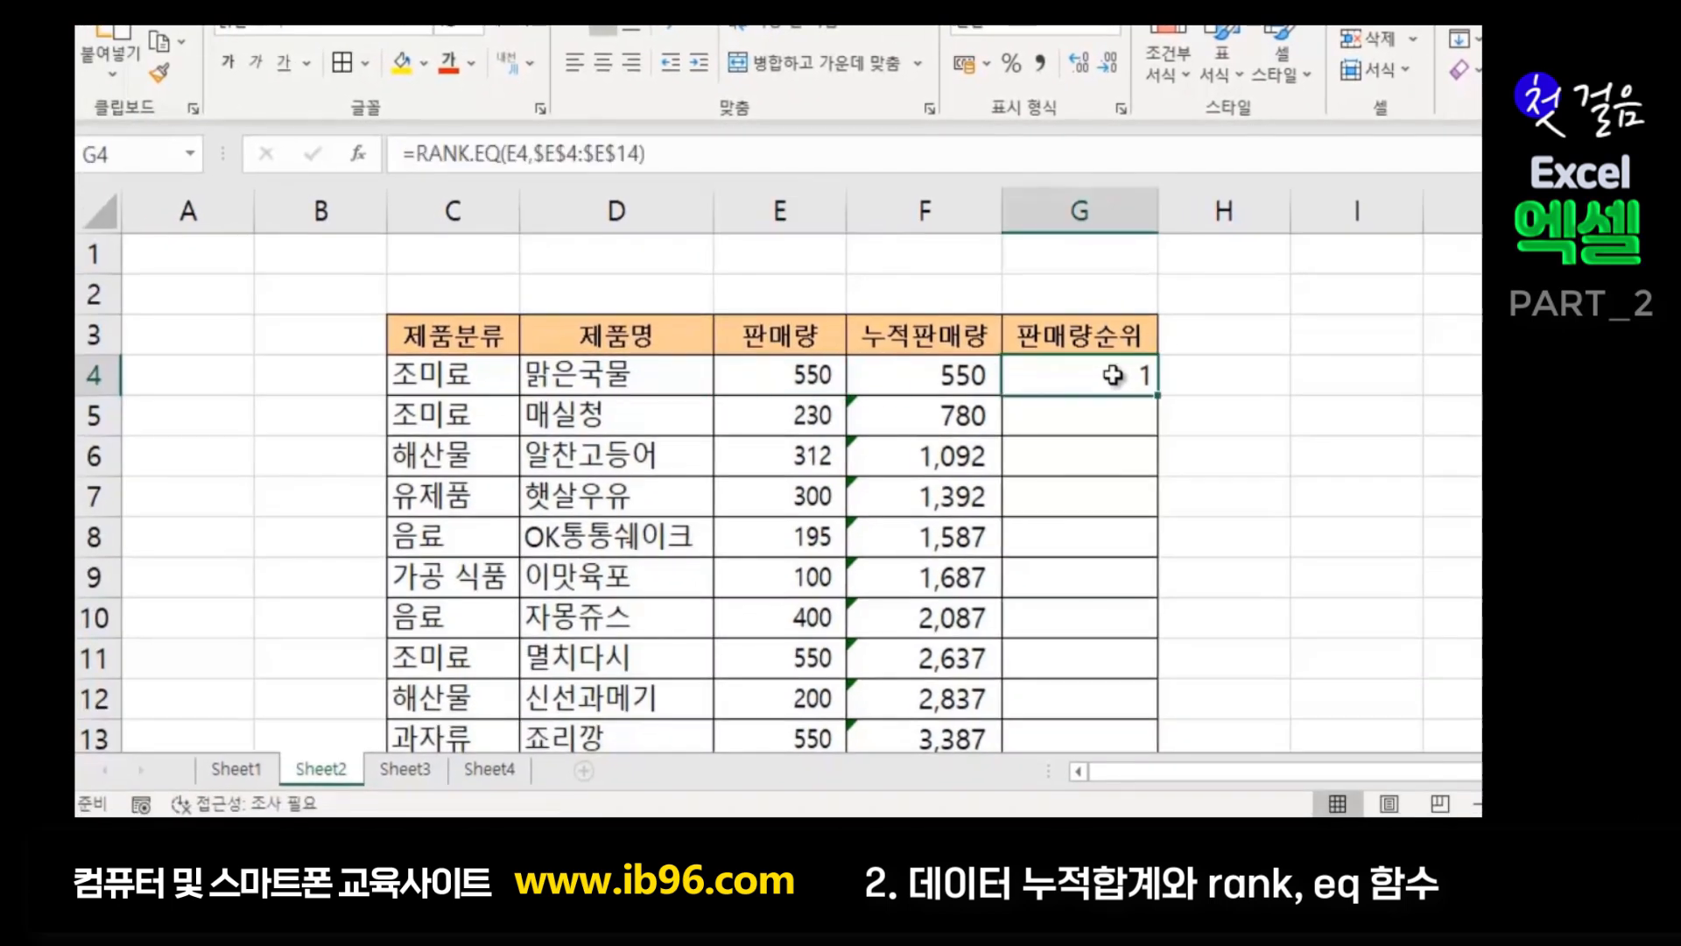
pyautogui.doubleClick(1157, 397)
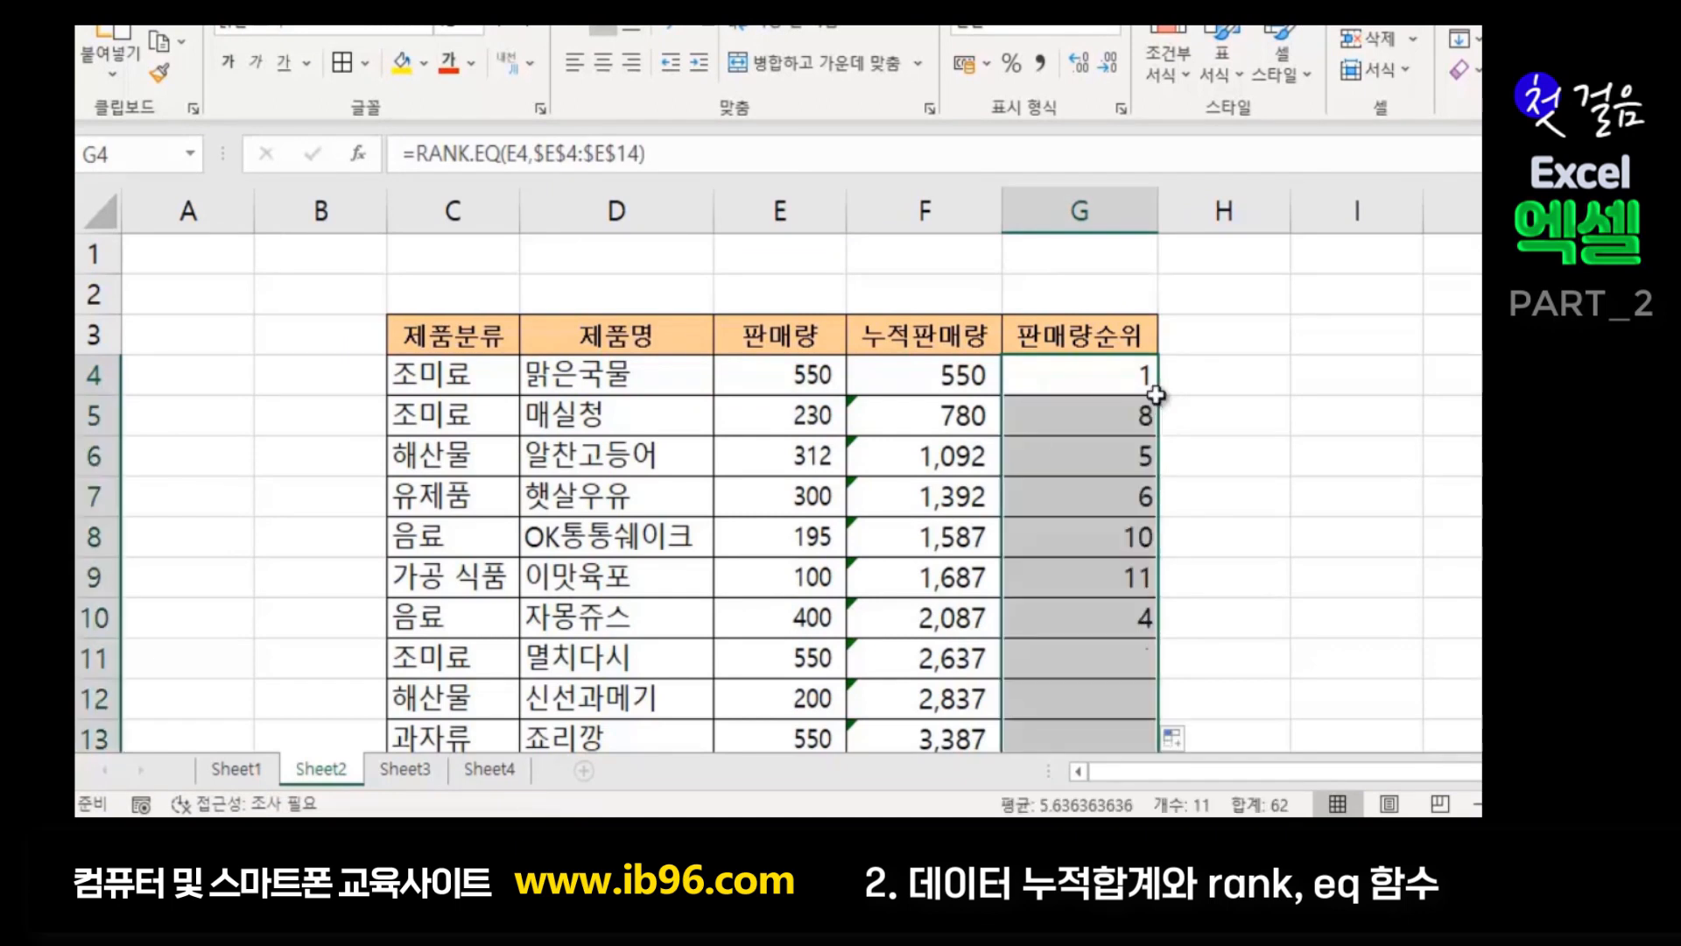
pyautogui.click(1337, 474)
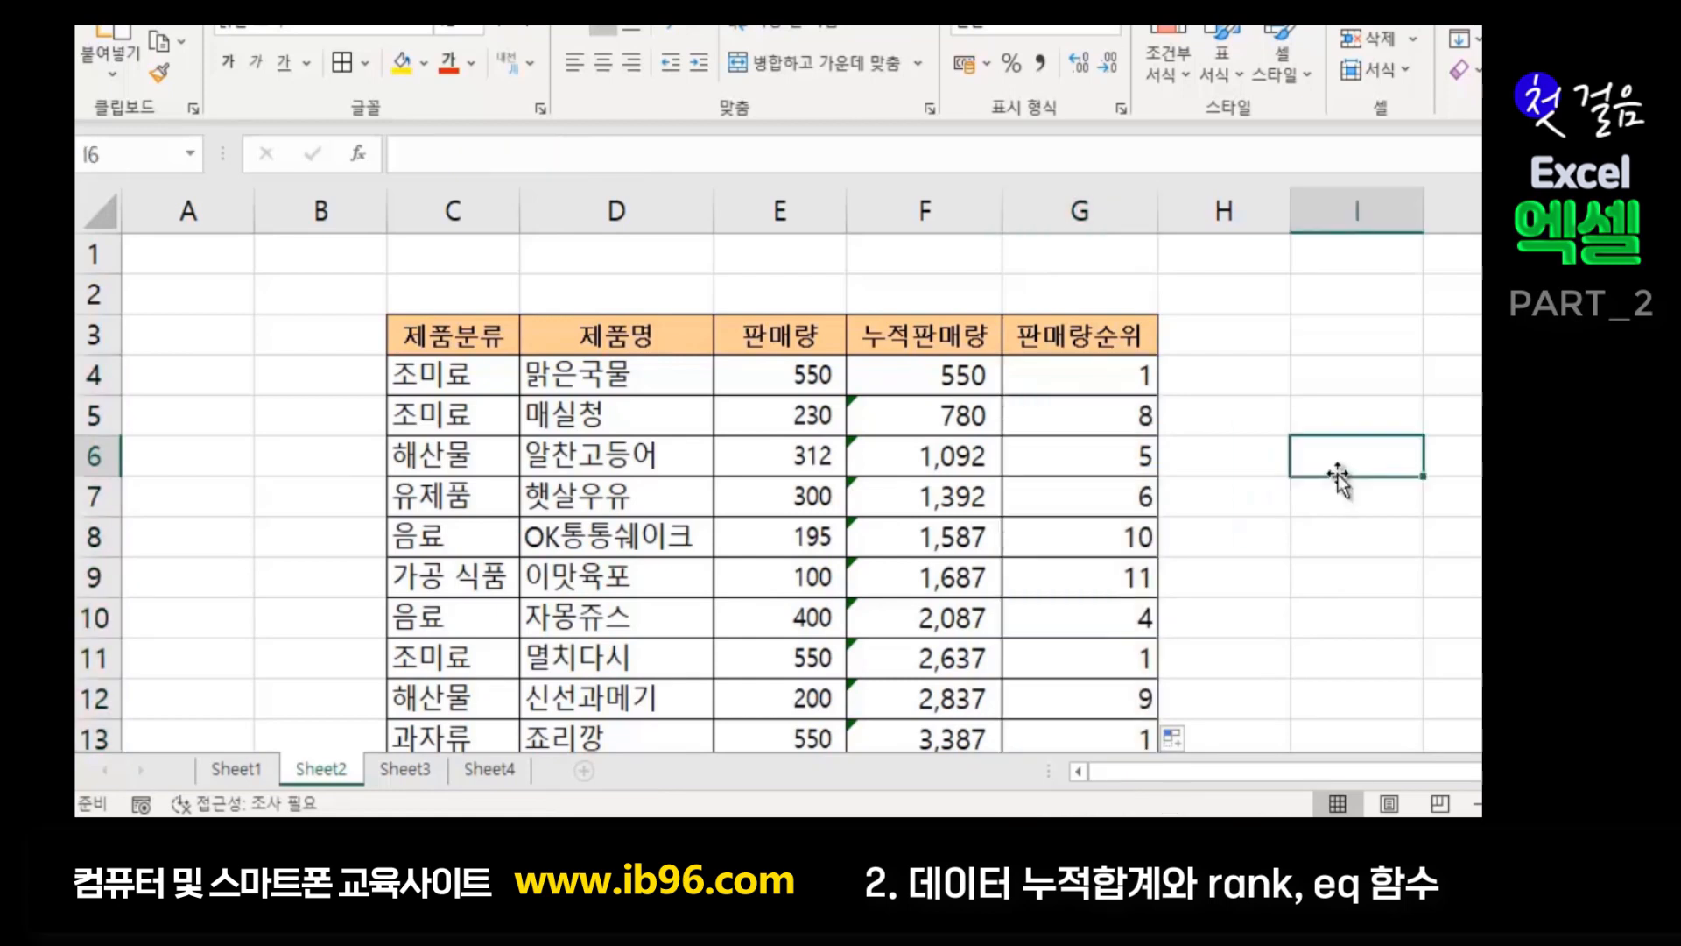
pyautogui.click(789, 375)
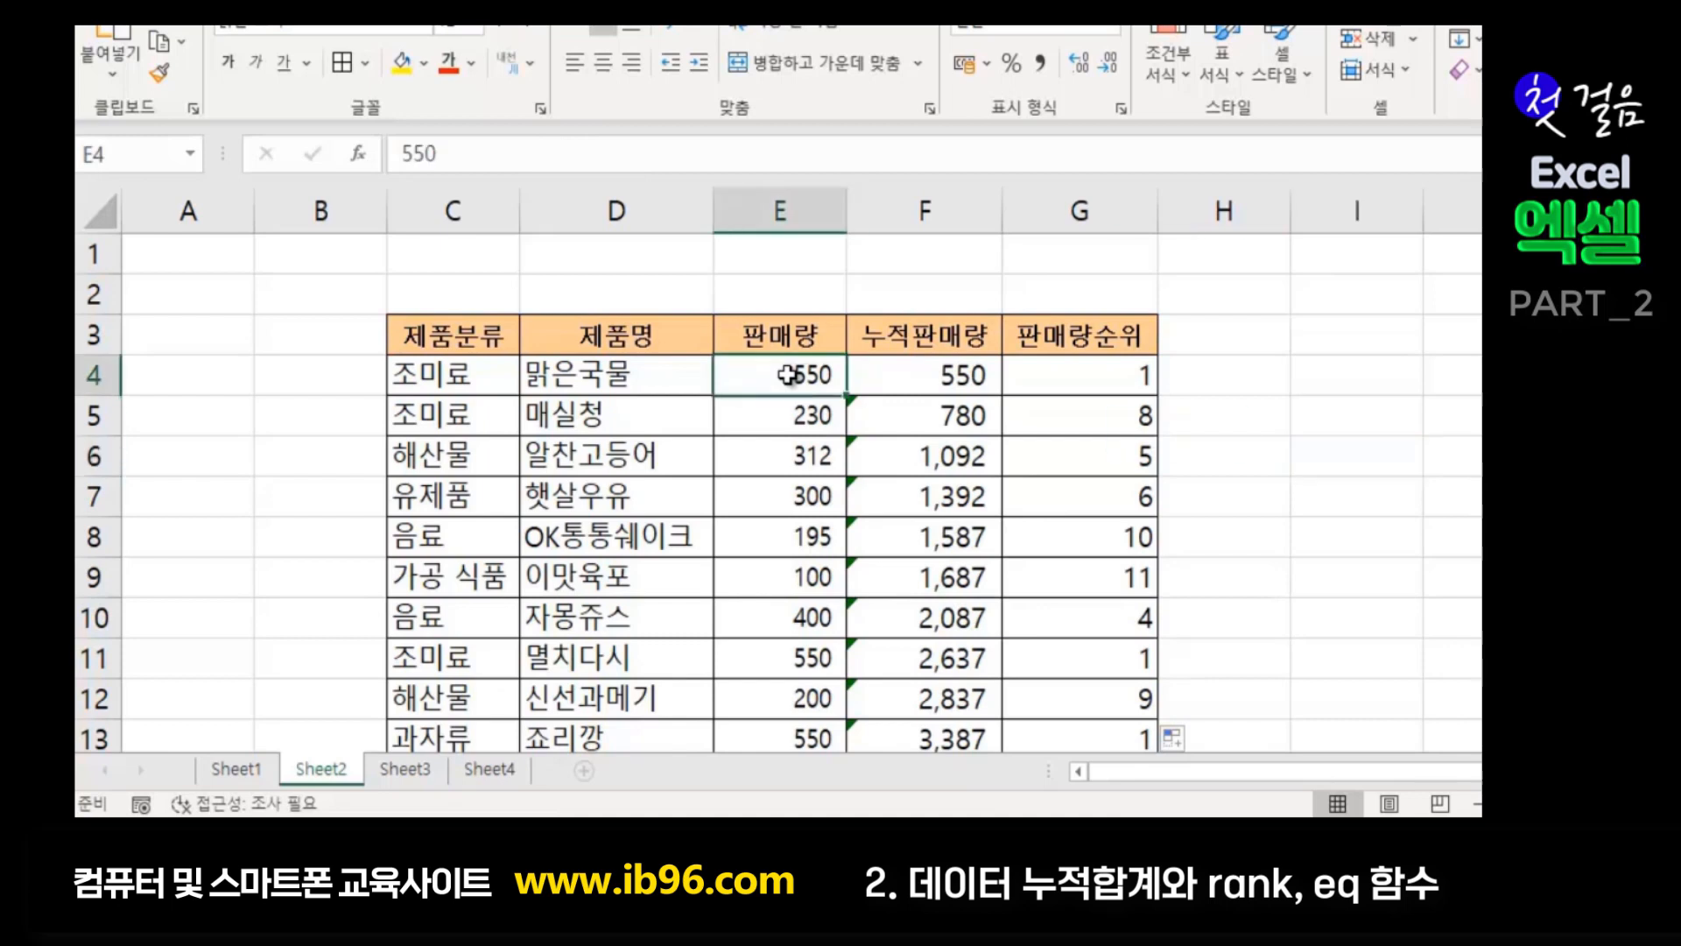
# Examine the RANK.EQ ranks of the products tied at 550 sales in rows 4, 11 and 13, and of 자몽쥬스 in row 10
pyautogui.click(813, 661)
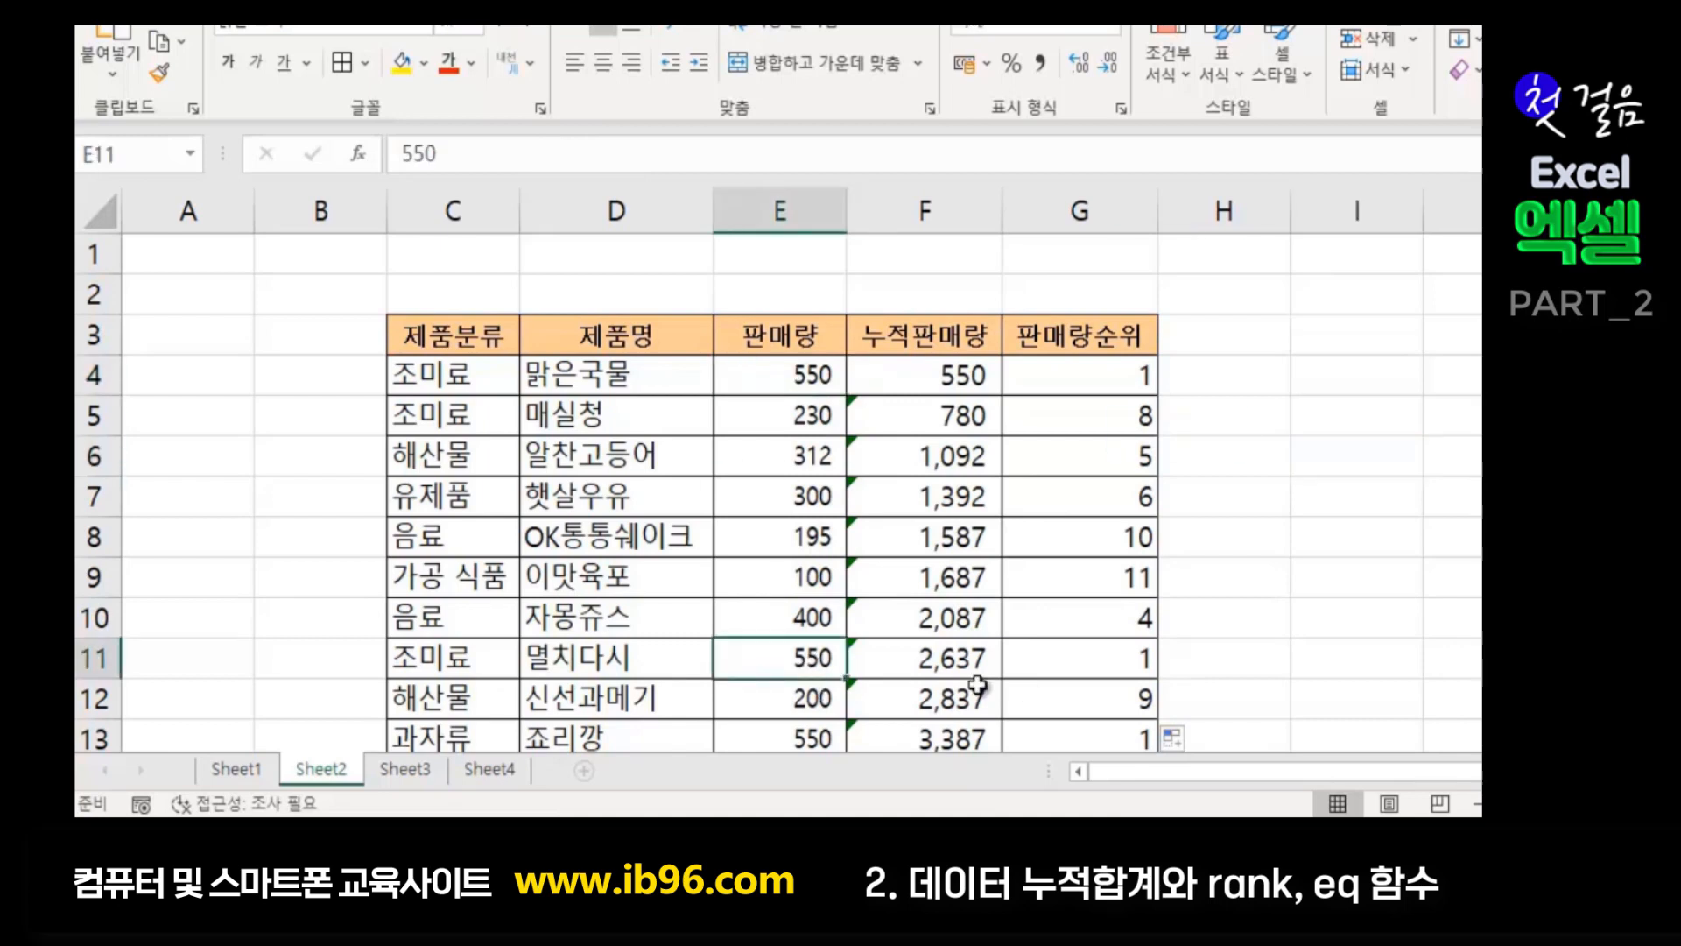
pyautogui.scroll(-2, 1025, 692)
pyautogui.click(808, 495)
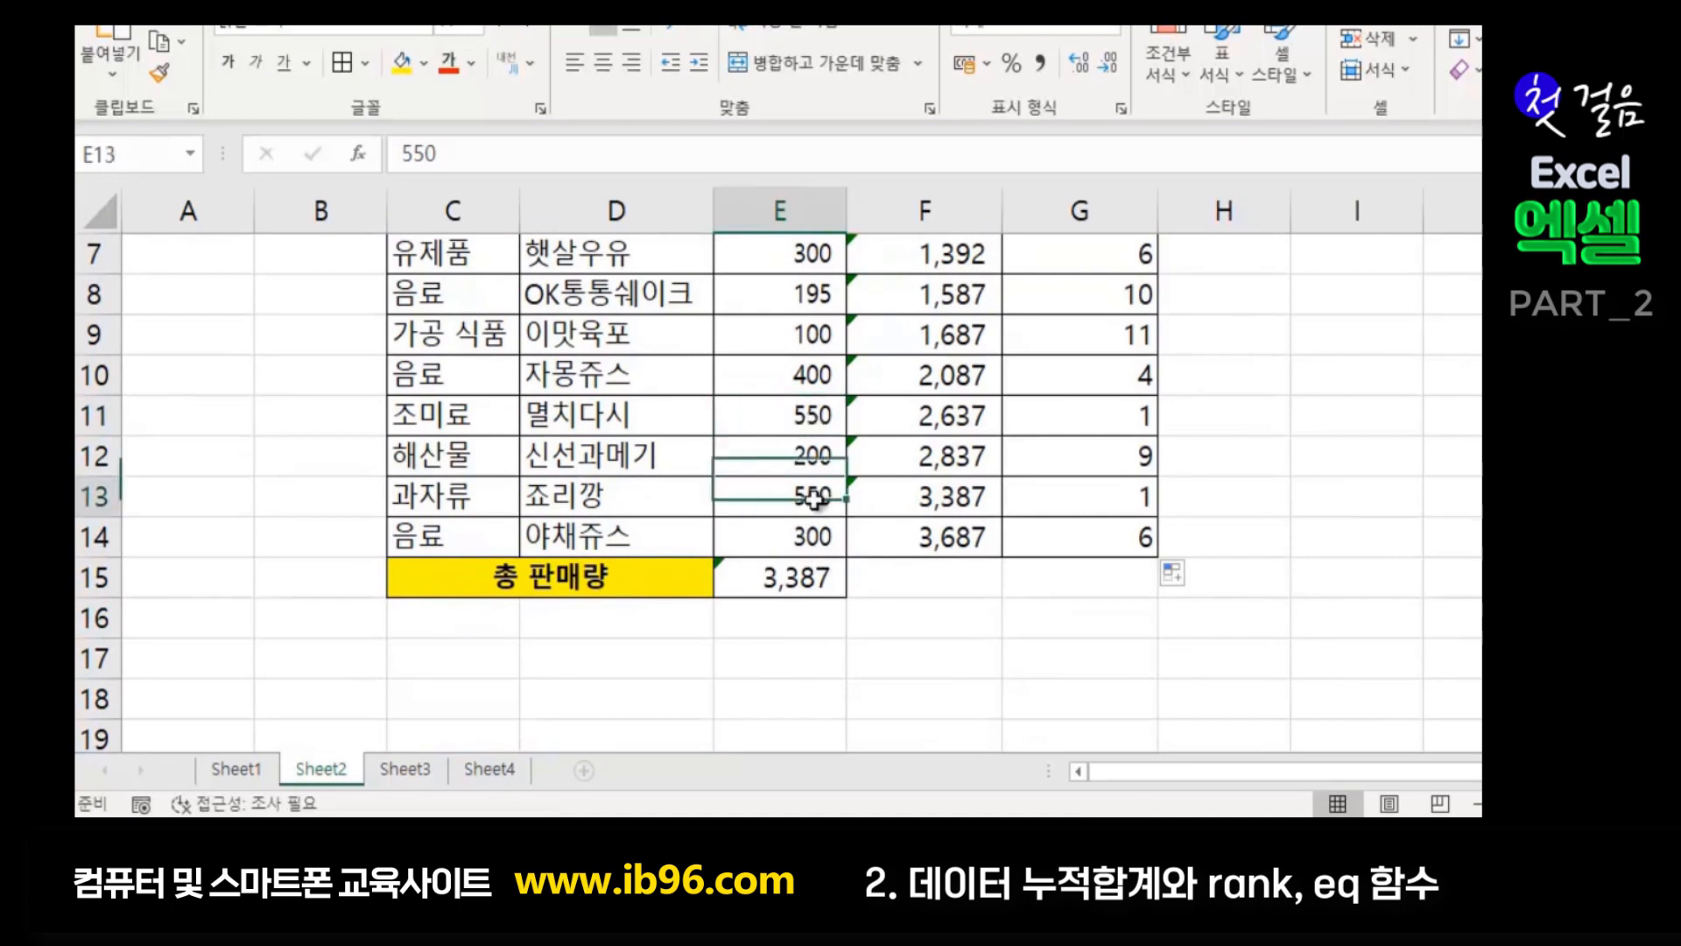
pyautogui.scroll(2, 1003, 549)
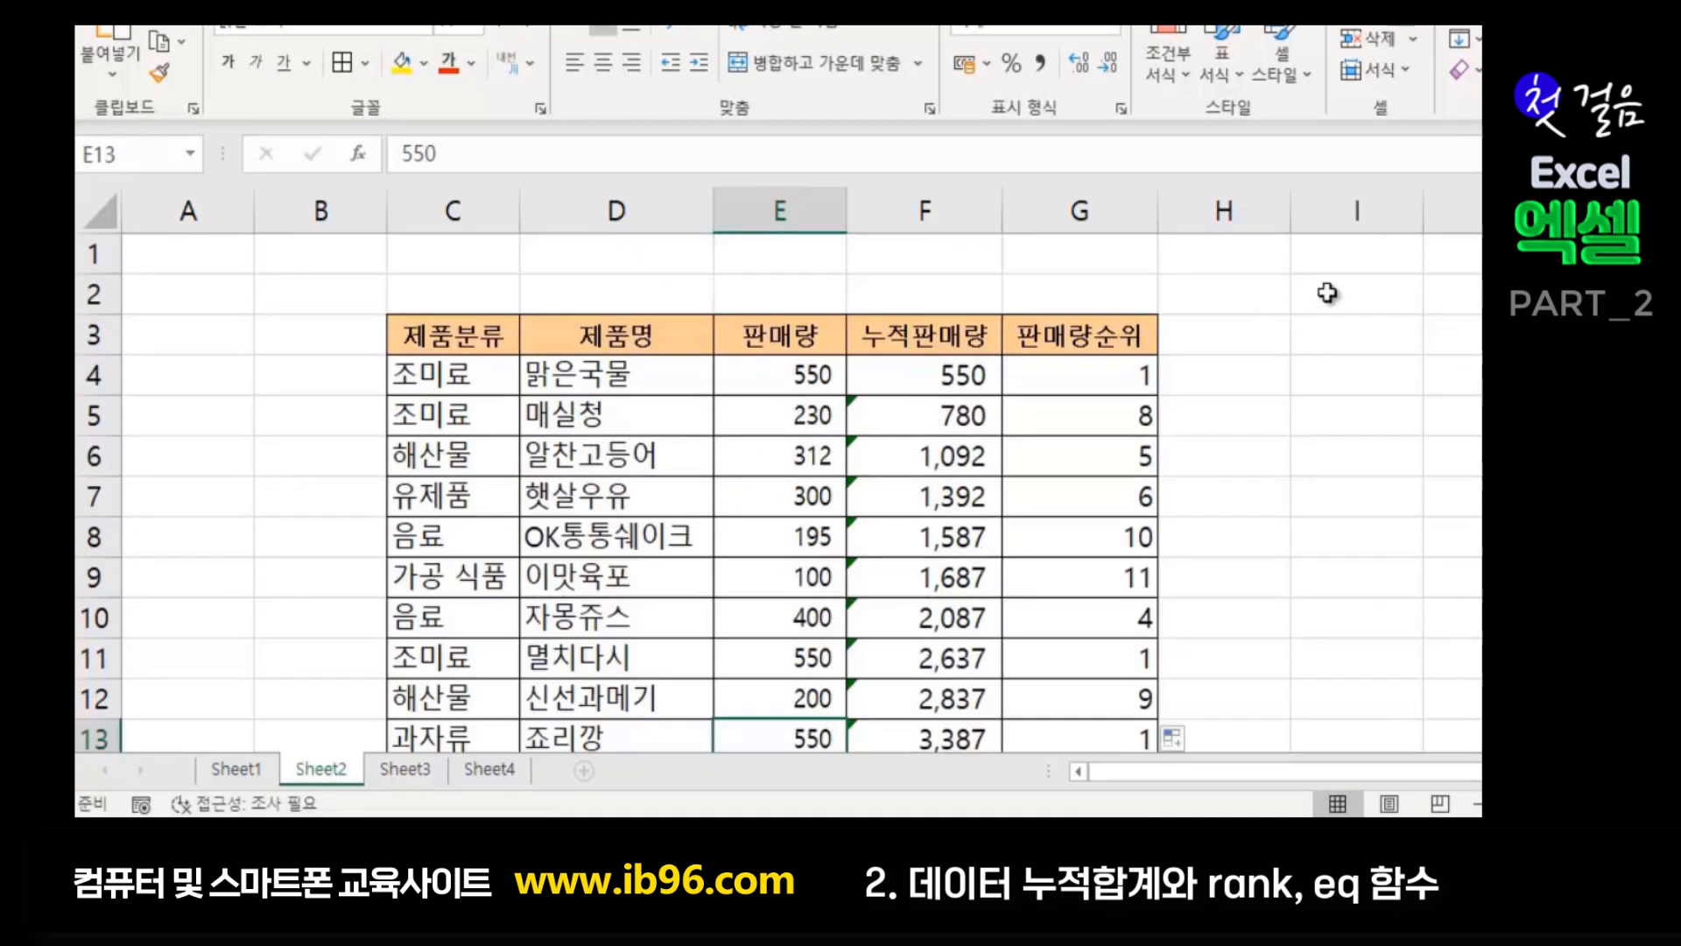
pyautogui.click(787, 376)
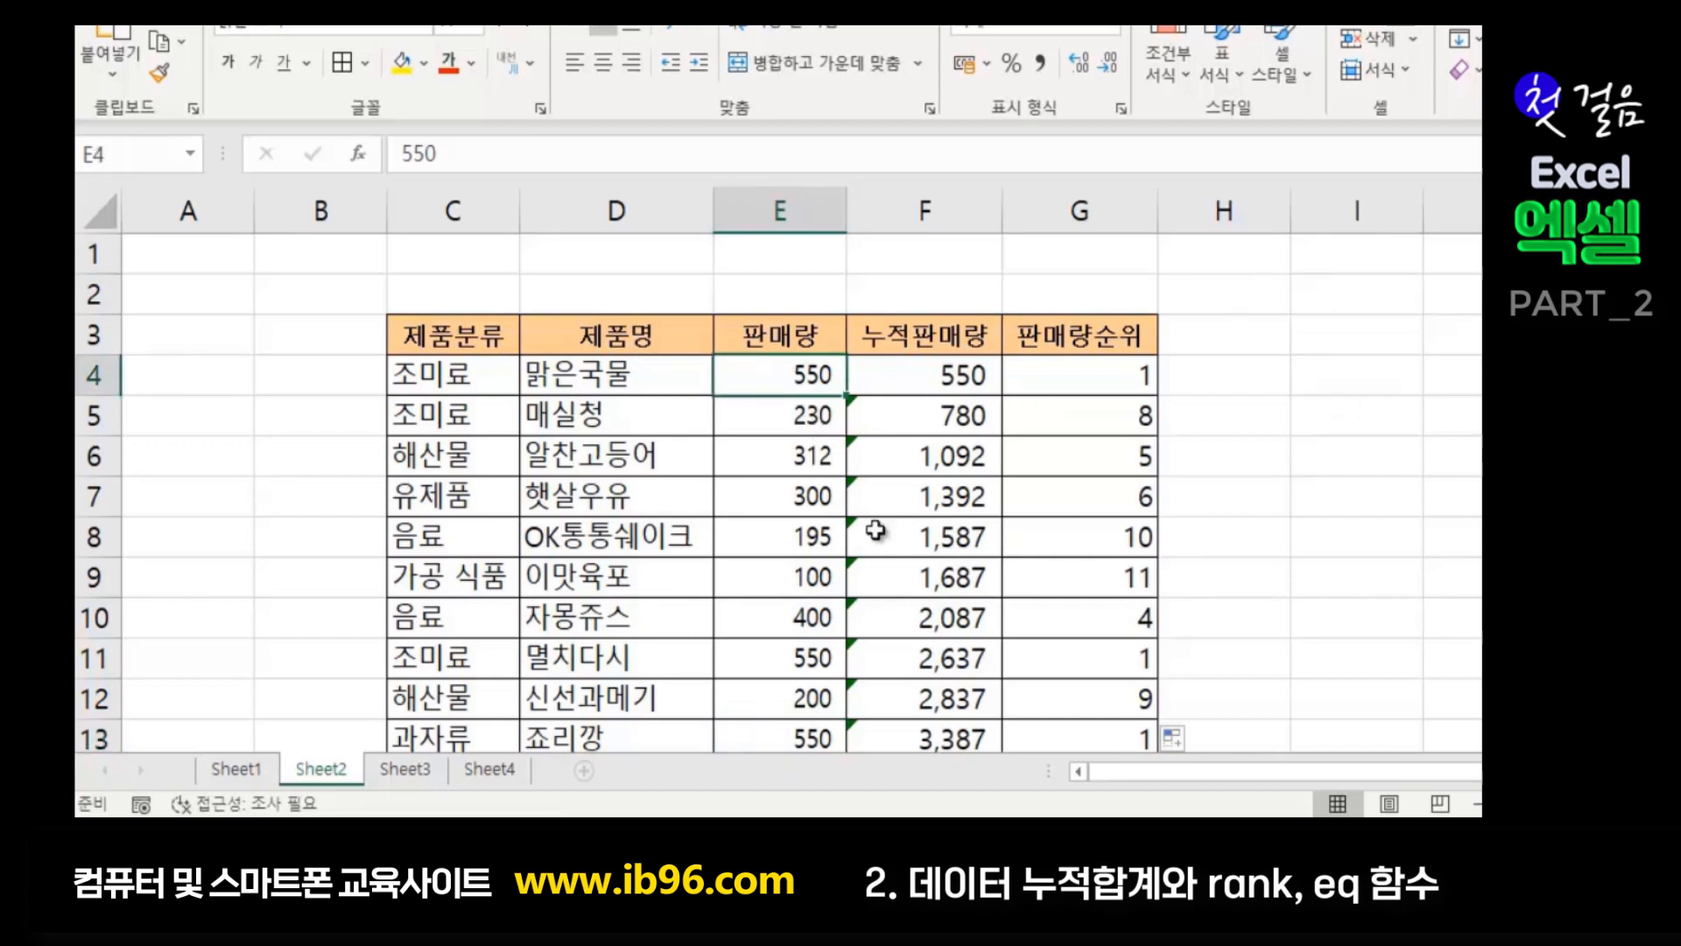
pyautogui.click(1081, 378)
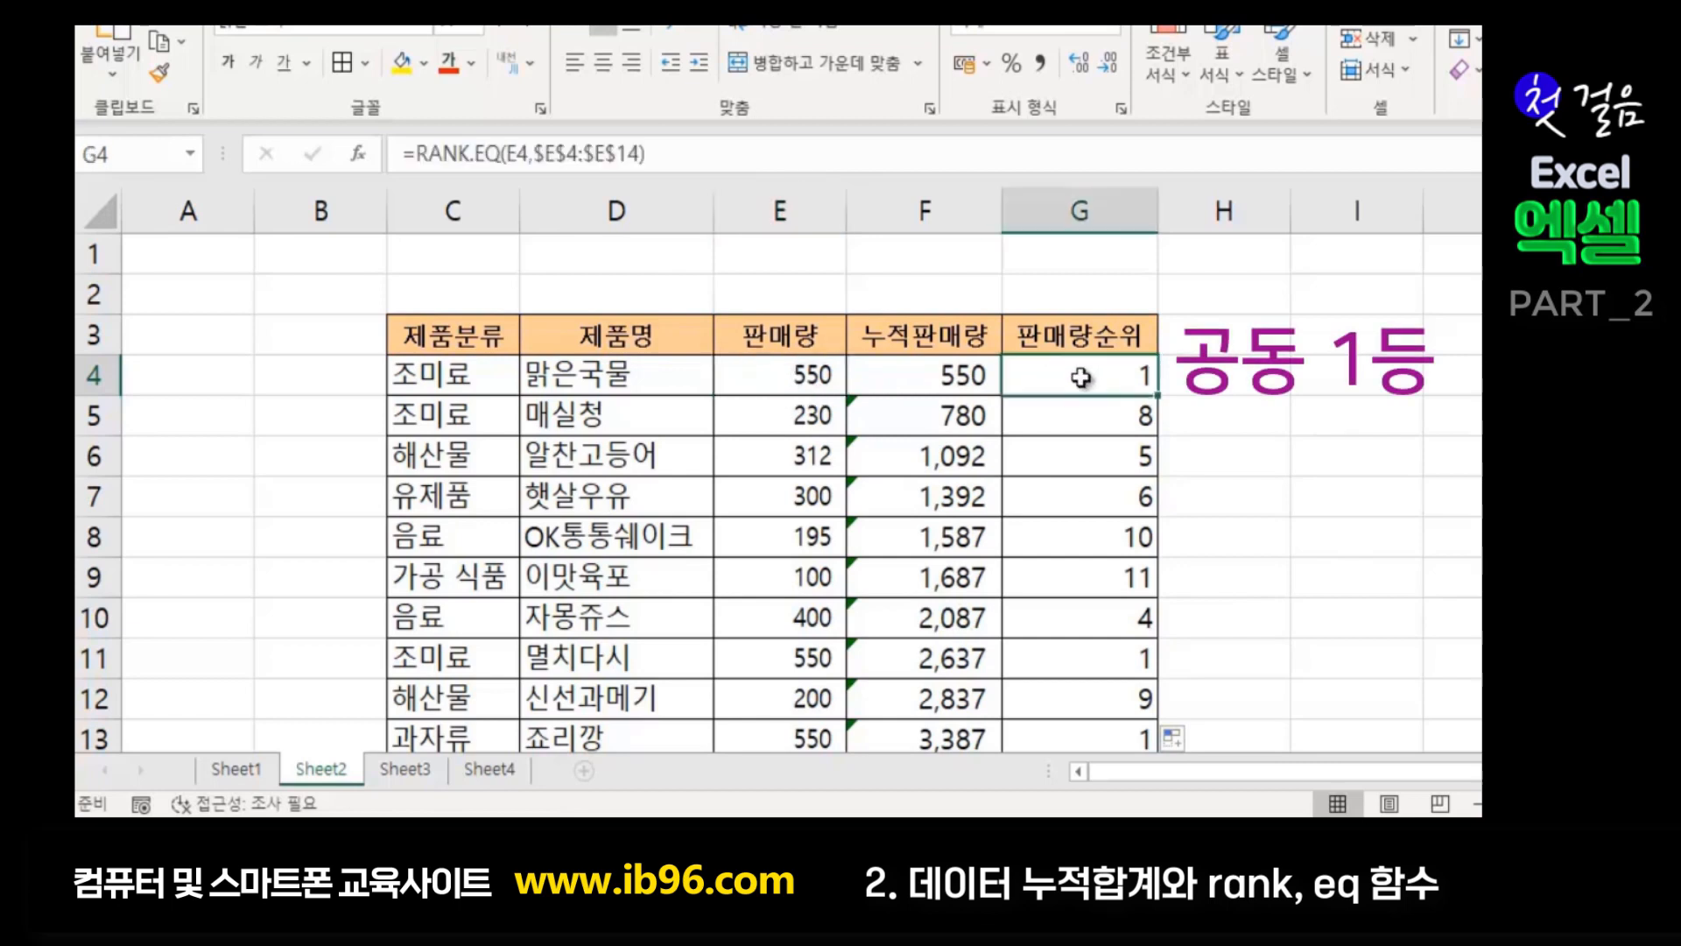
pyautogui.click(1088, 660)
pyautogui.scroll(-2, 1088, 660)
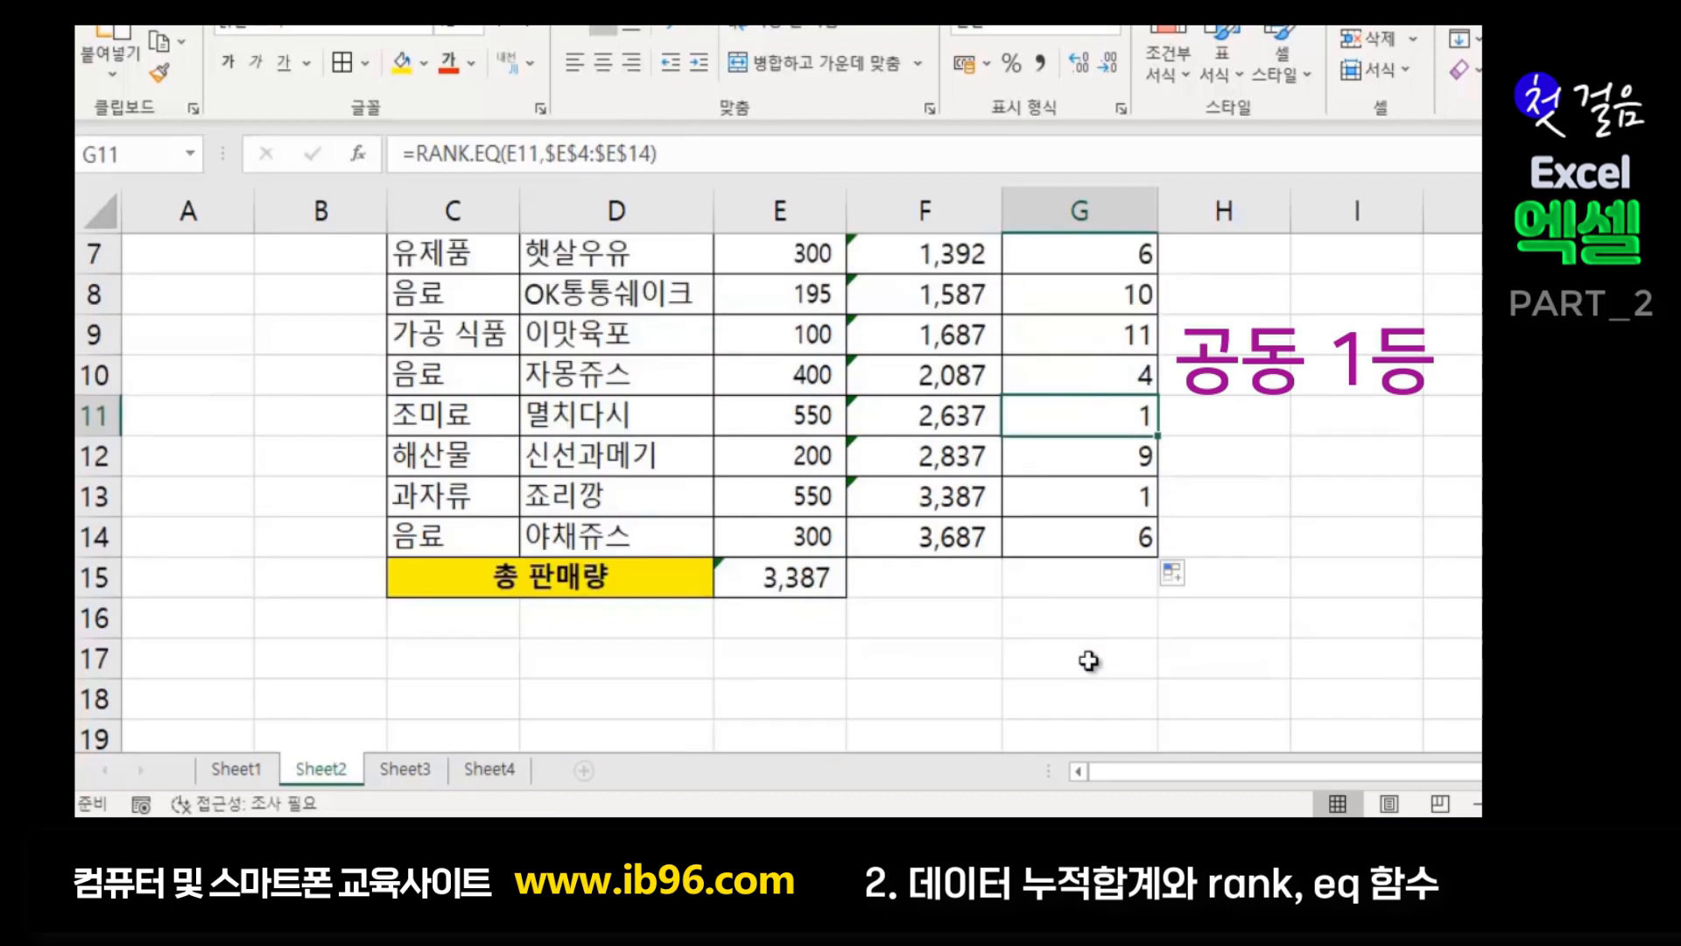
pyautogui.click(1091, 494)
pyautogui.scroll(2, 1279, 533)
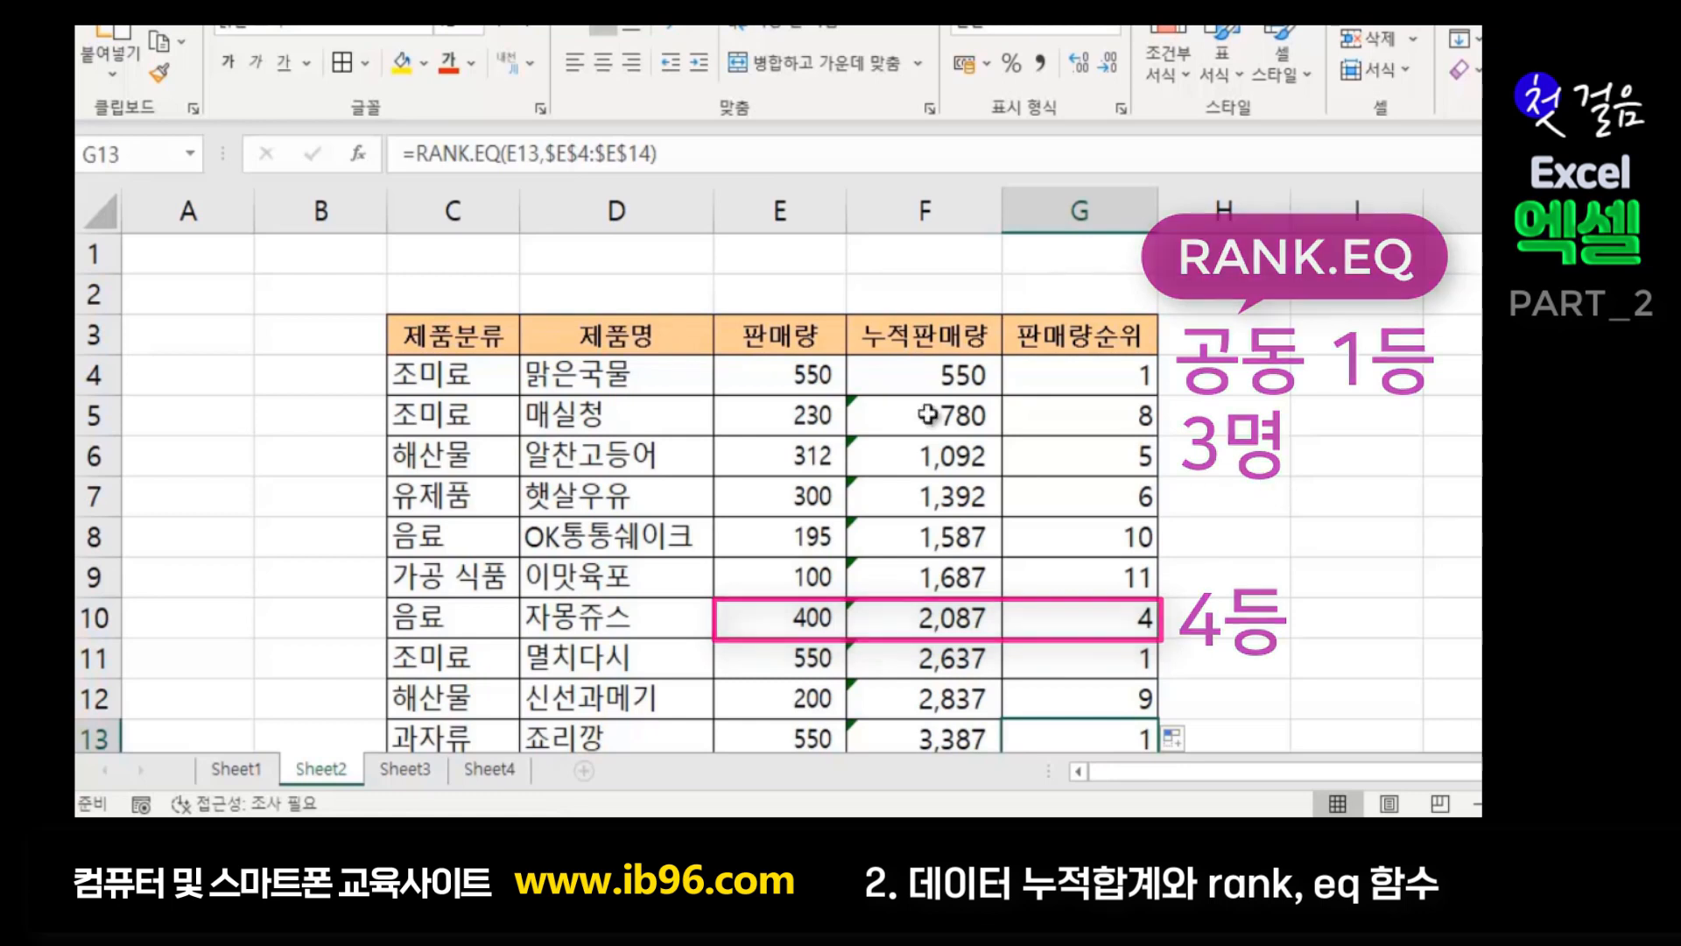
pyautogui.scroll(-1, 1133, 698)
pyautogui.click(1113, 487)
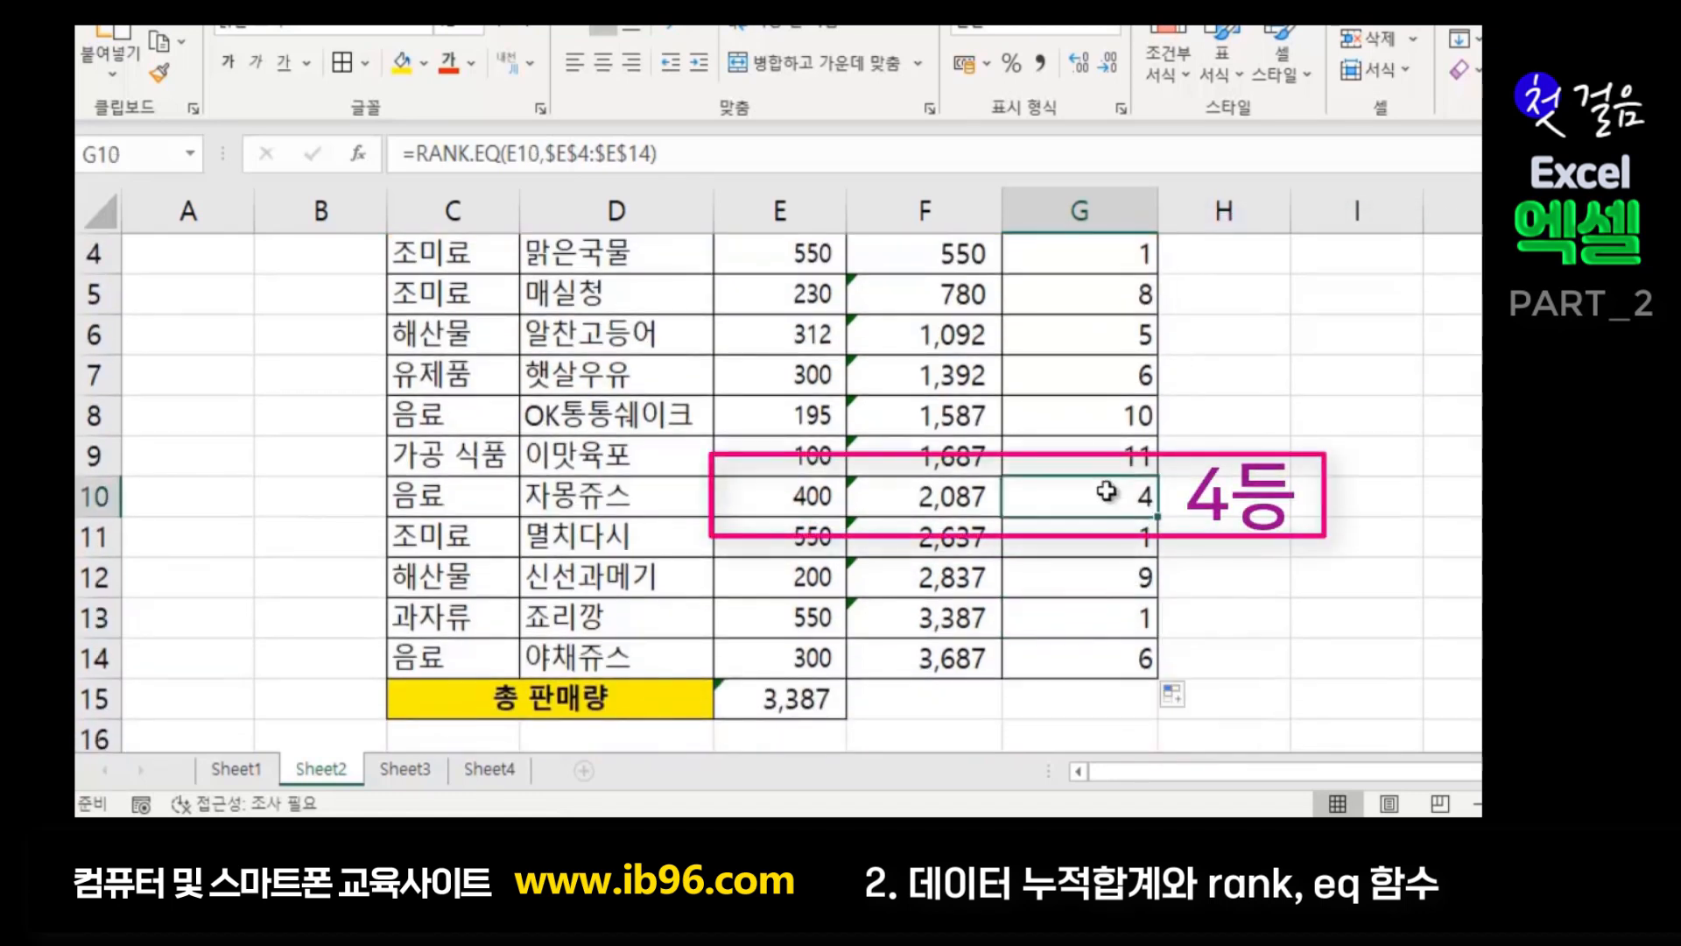
pyautogui.click(792, 496)
pyautogui.click(1062, 488)
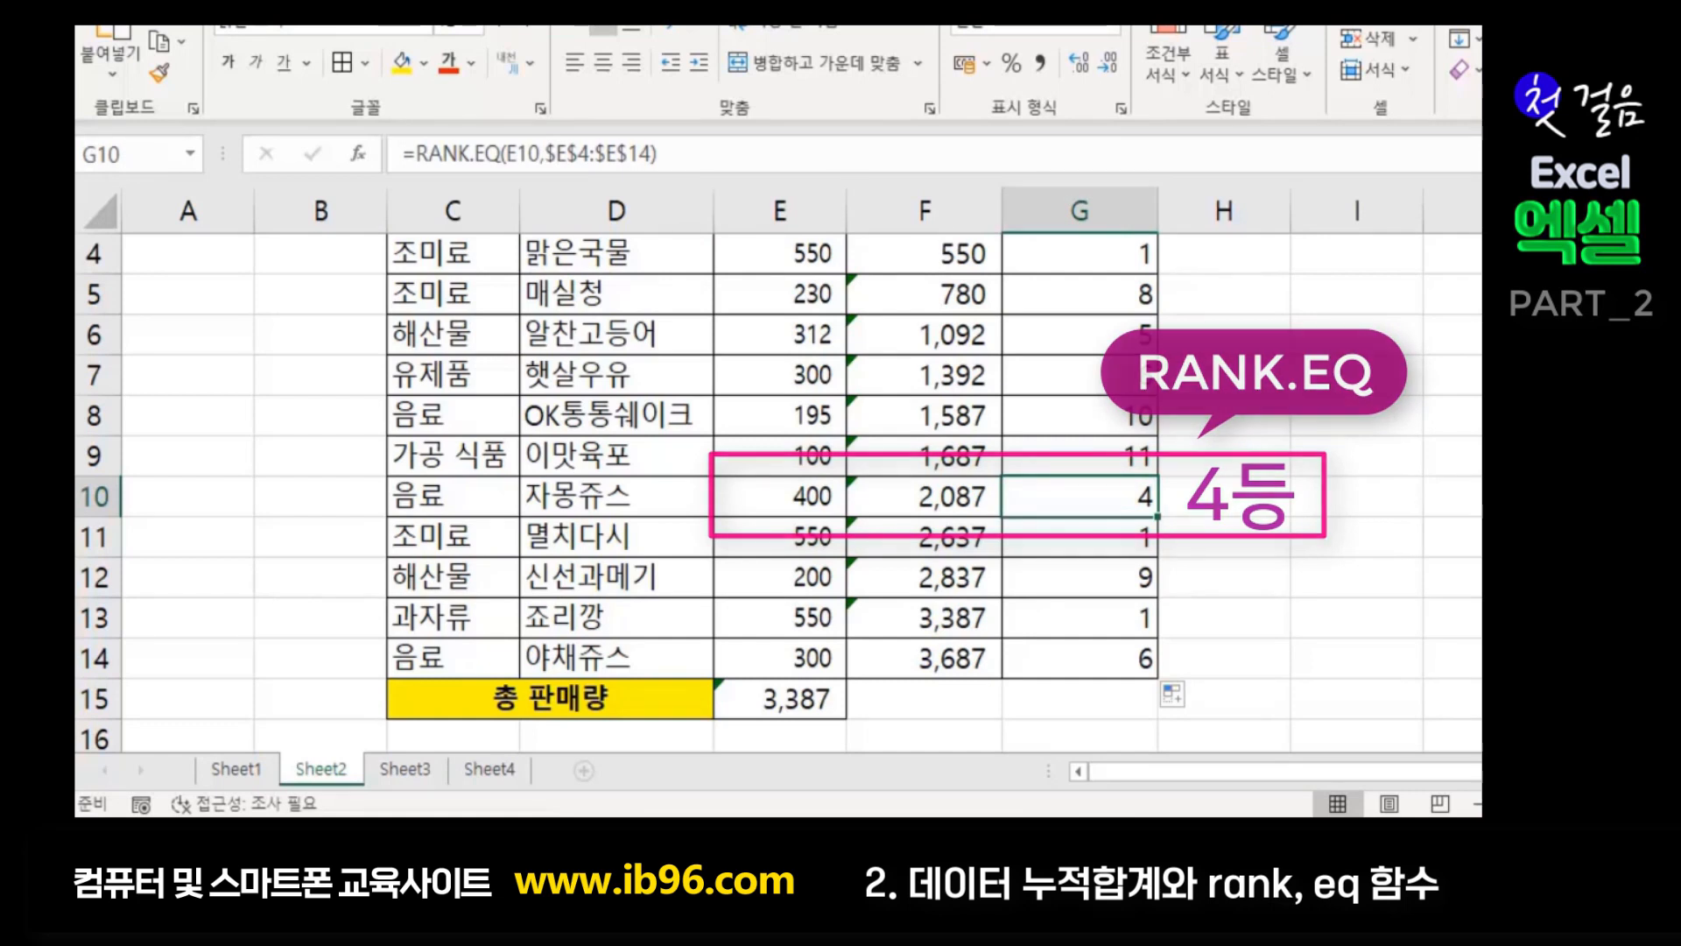
pyautogui.scroll(1, 1351, 567)
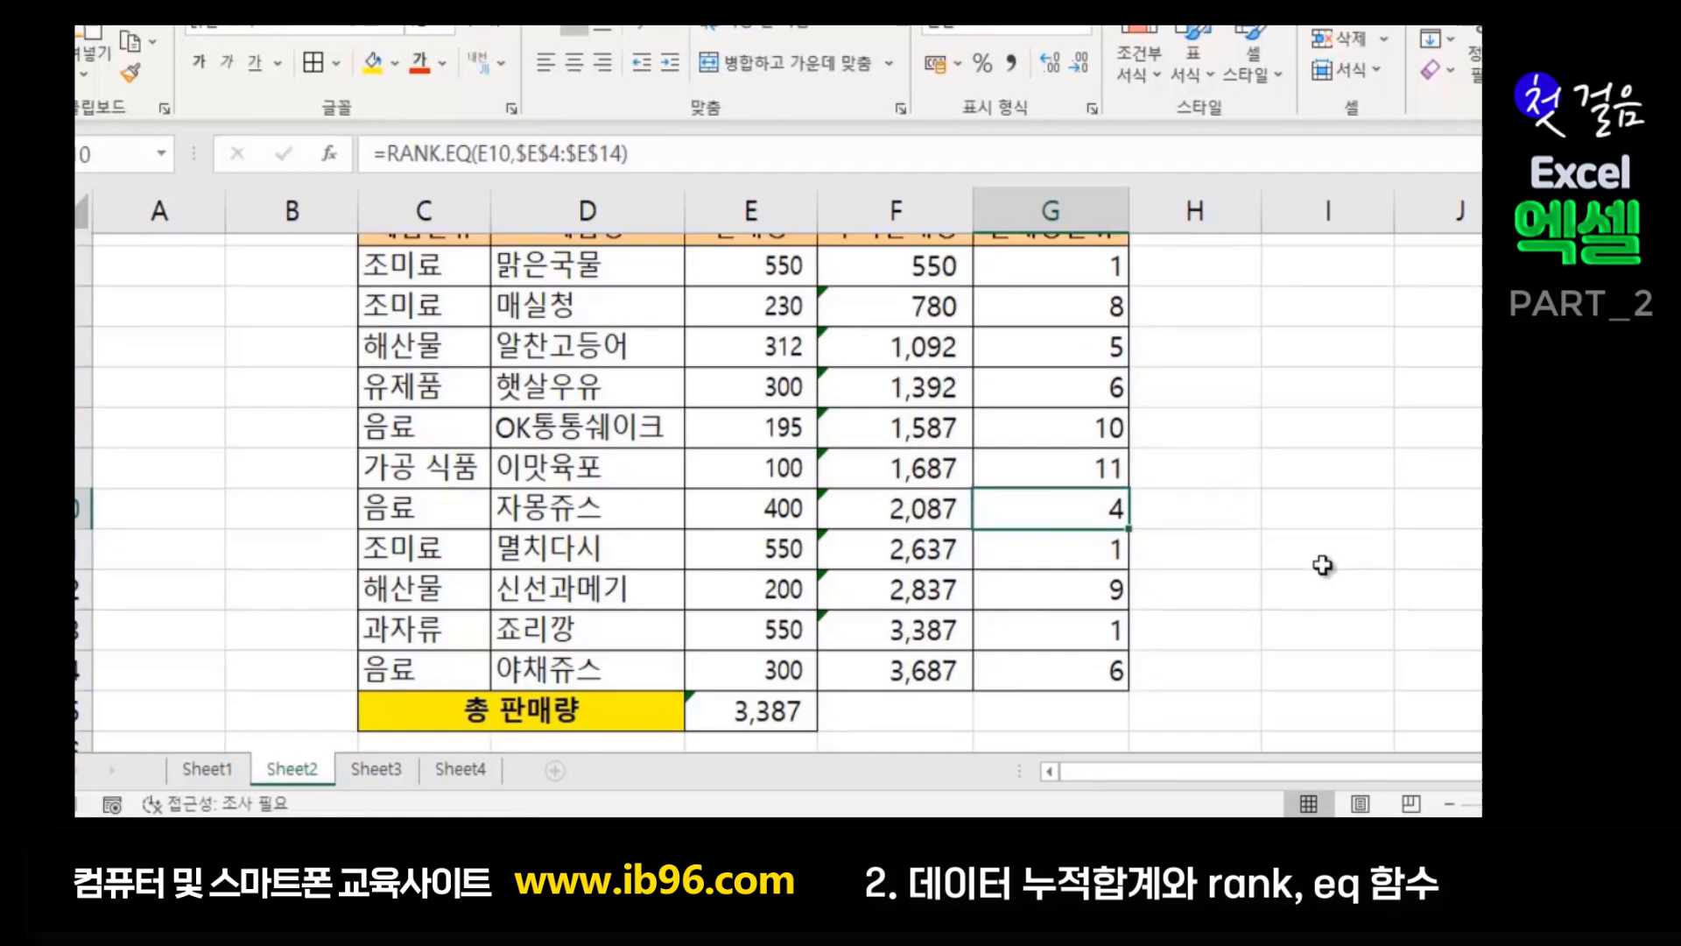
# Enter =RANK.AVG(E4,$E$4:$E$14) in cell H4 to rank 맑은국물's sales, with the comparison range as an absolute reference
pyautogui.click(1222, 374)
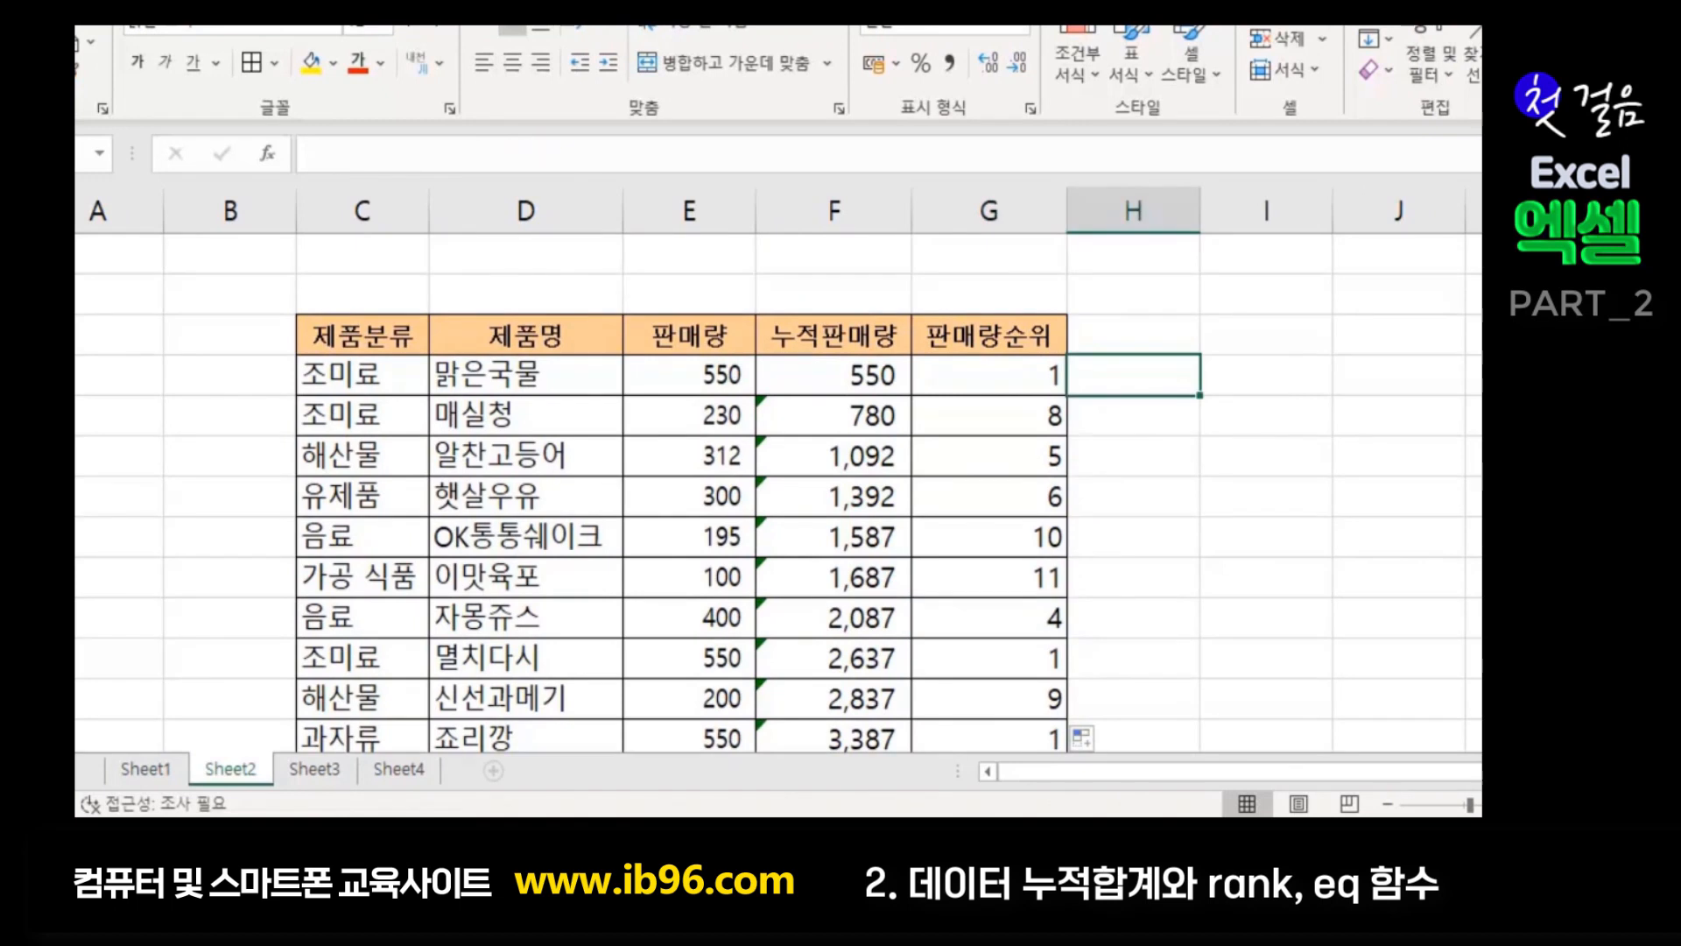
pyautogui.write('=')
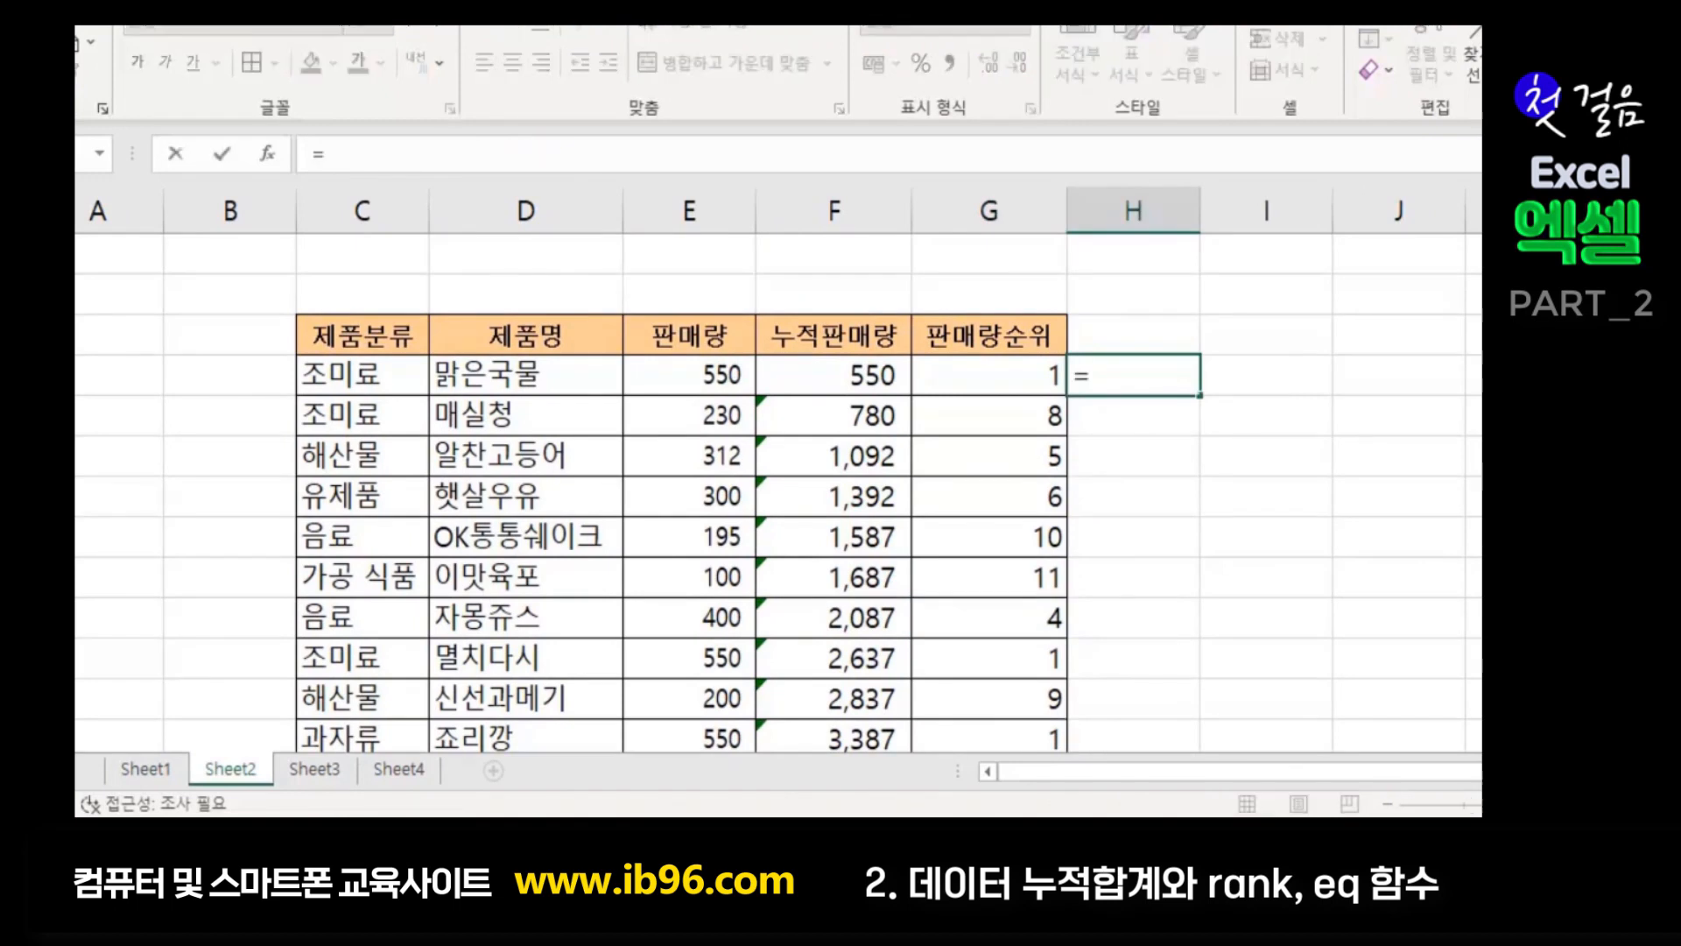
pyautogui.write('rank.')
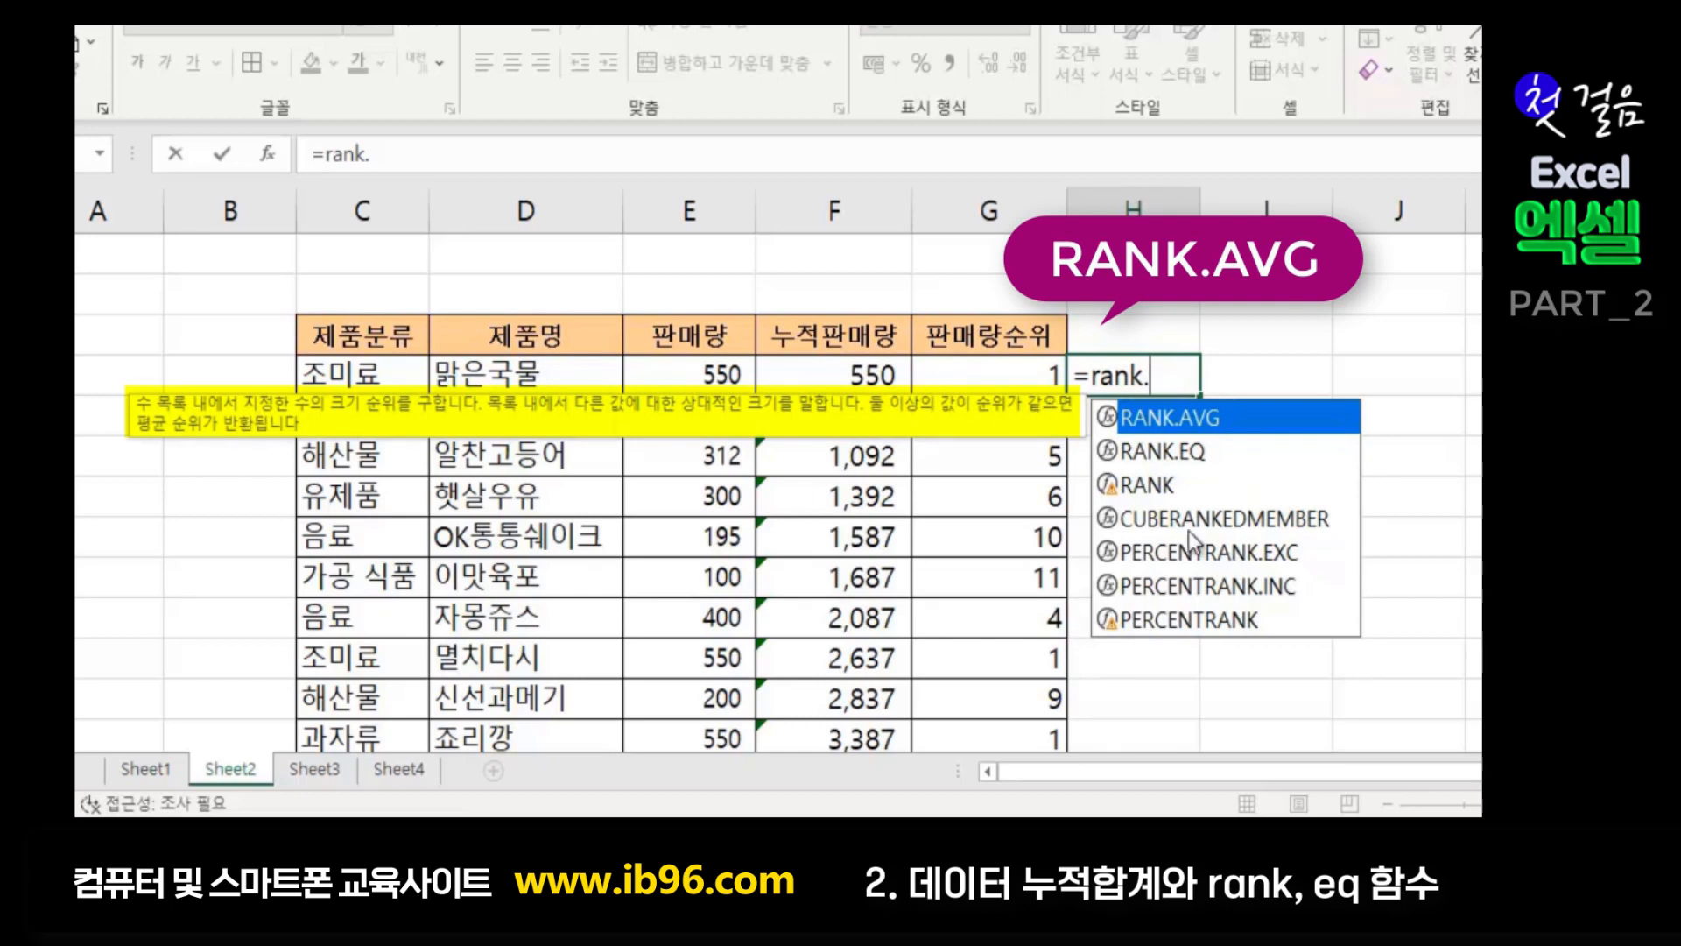
pyautogui.doubleClick(1182, 426)
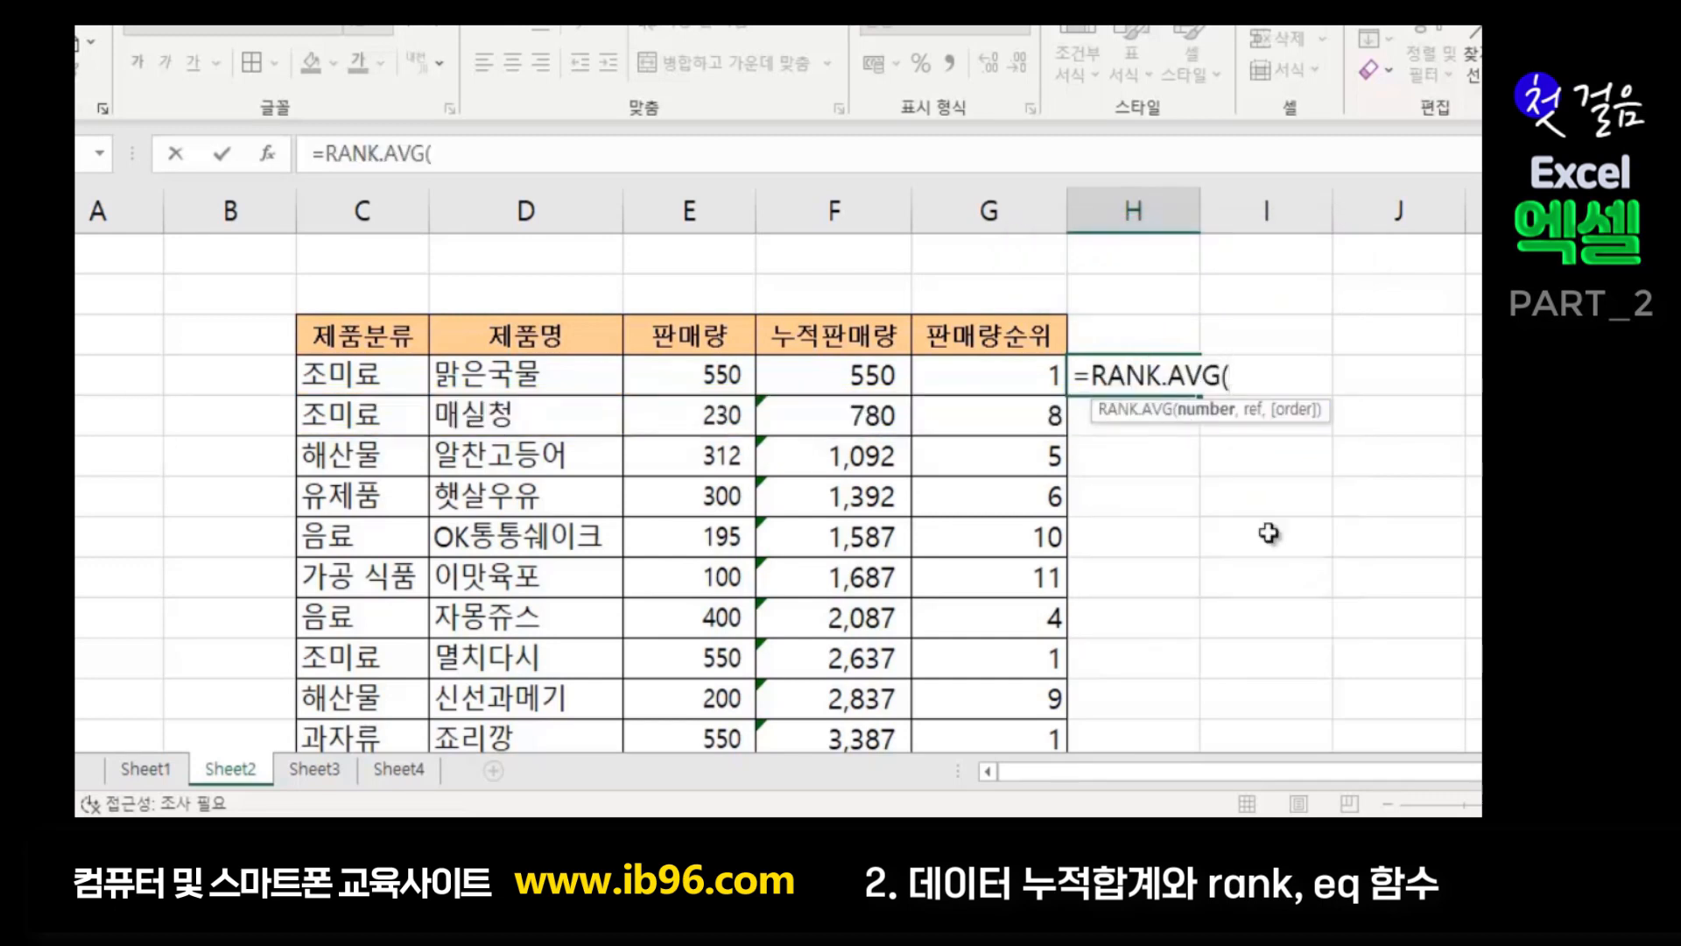
pyautogui.click(693, 378)
pyautogui.write(',')
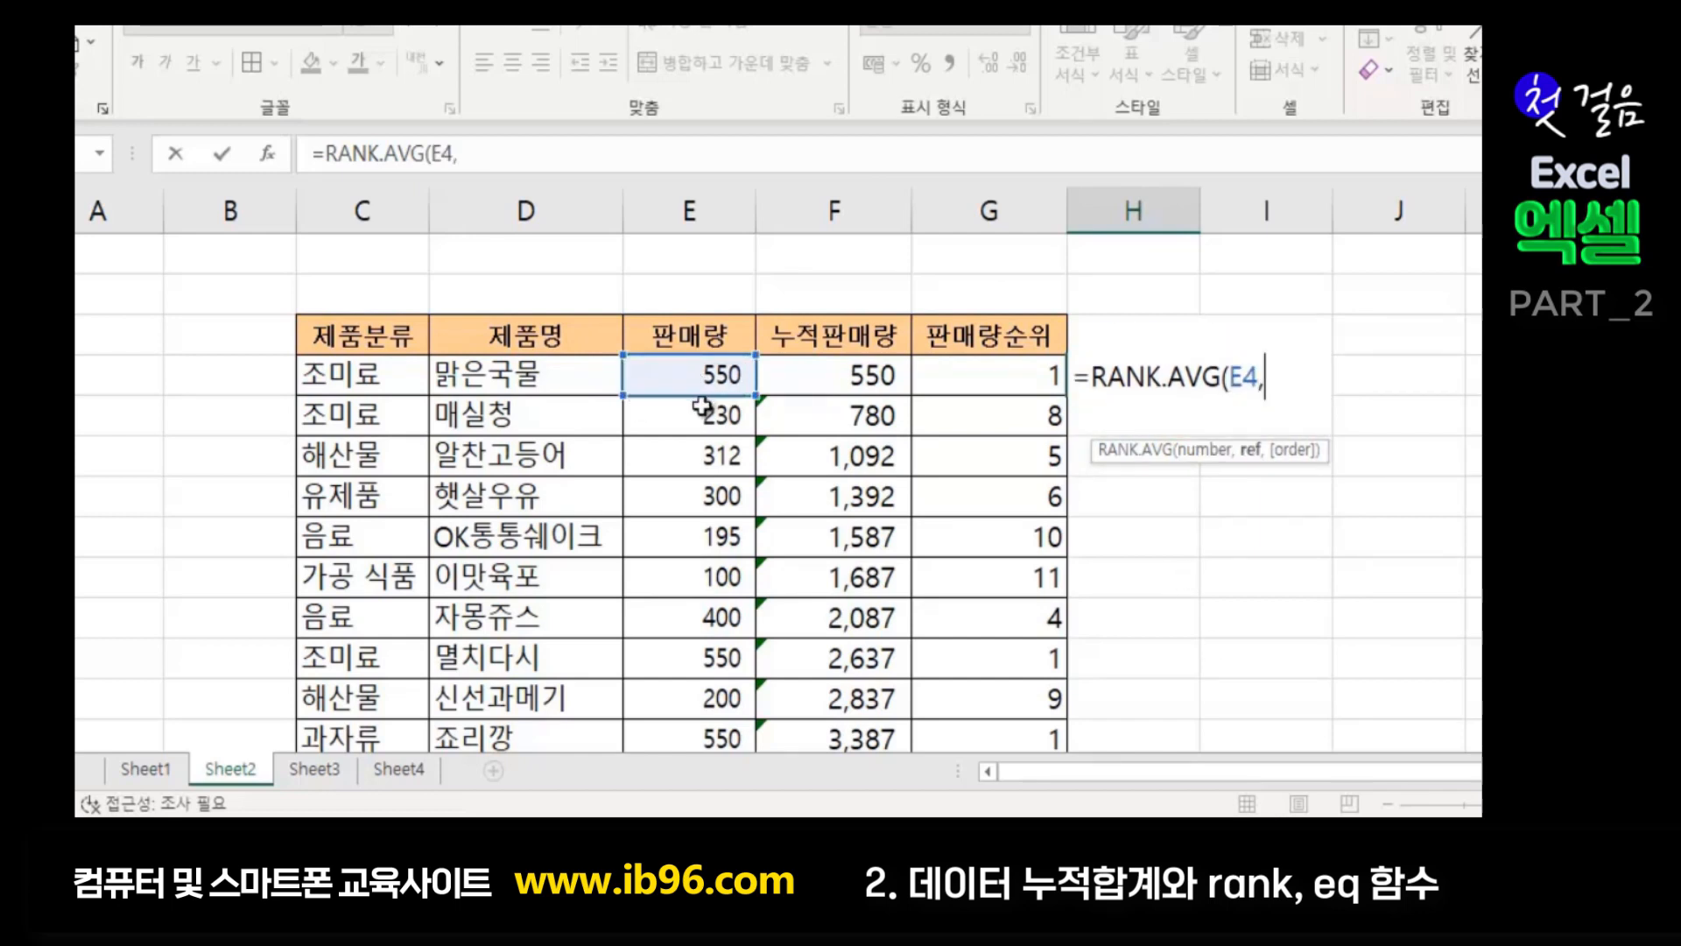
pyautogui.moveTo(683, 372); pyautogui.dragTo(709, 600)
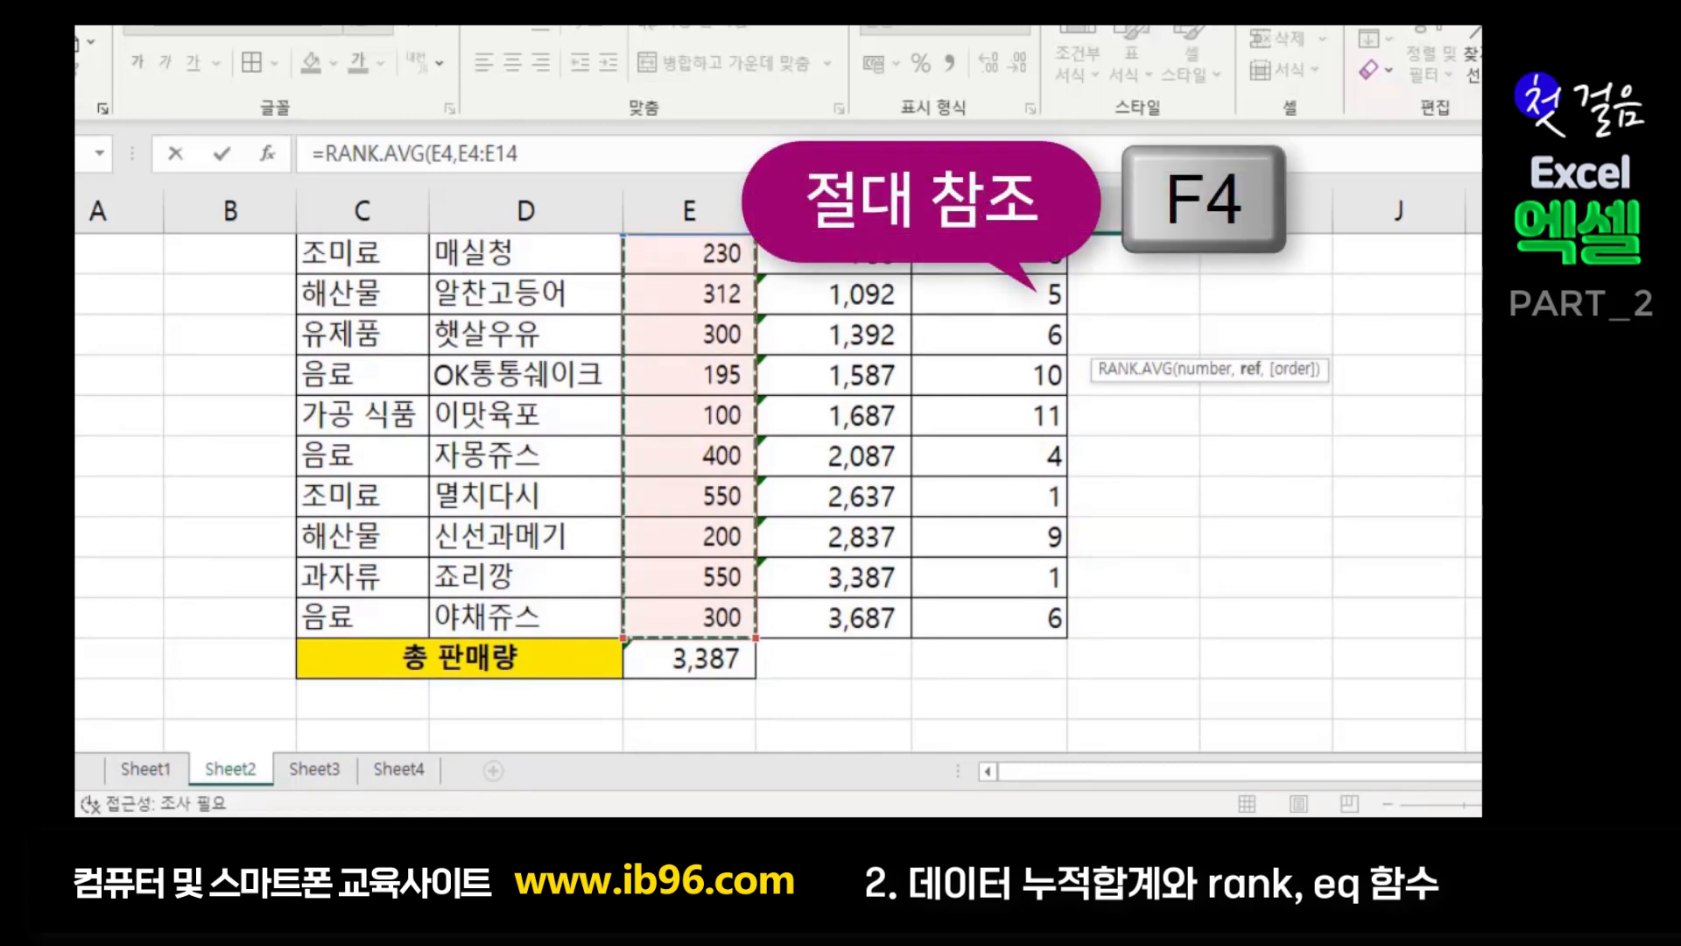
pyautogui.press('F4')
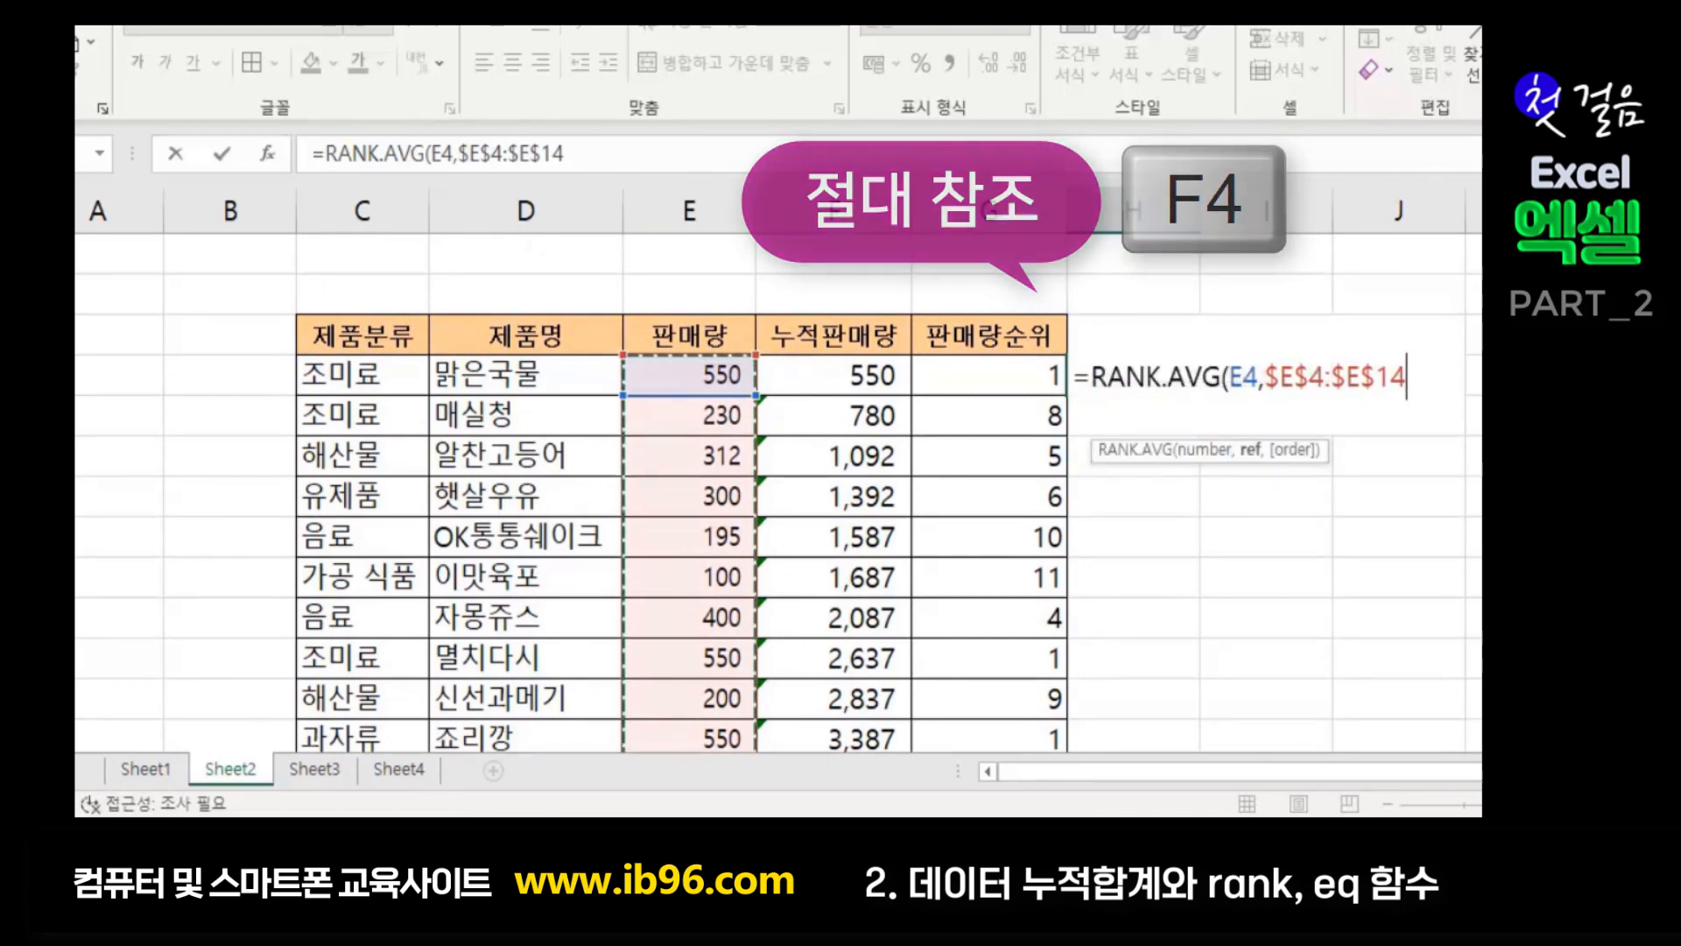
pyautogui.write(')')
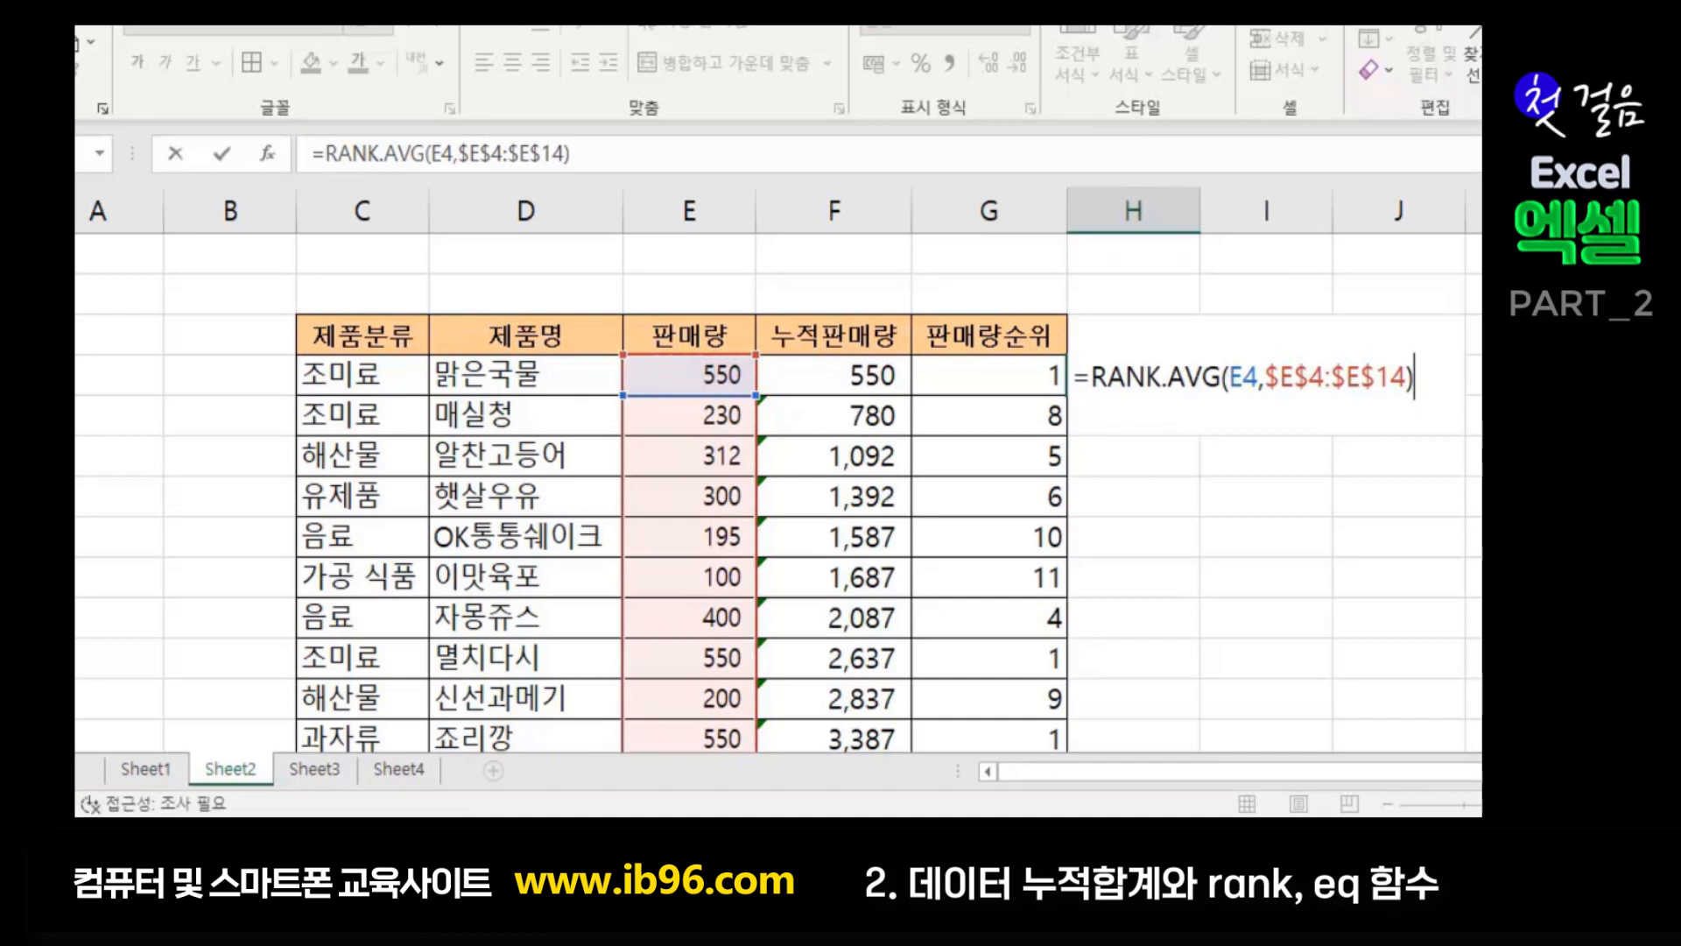
pyautogui.press('Return')
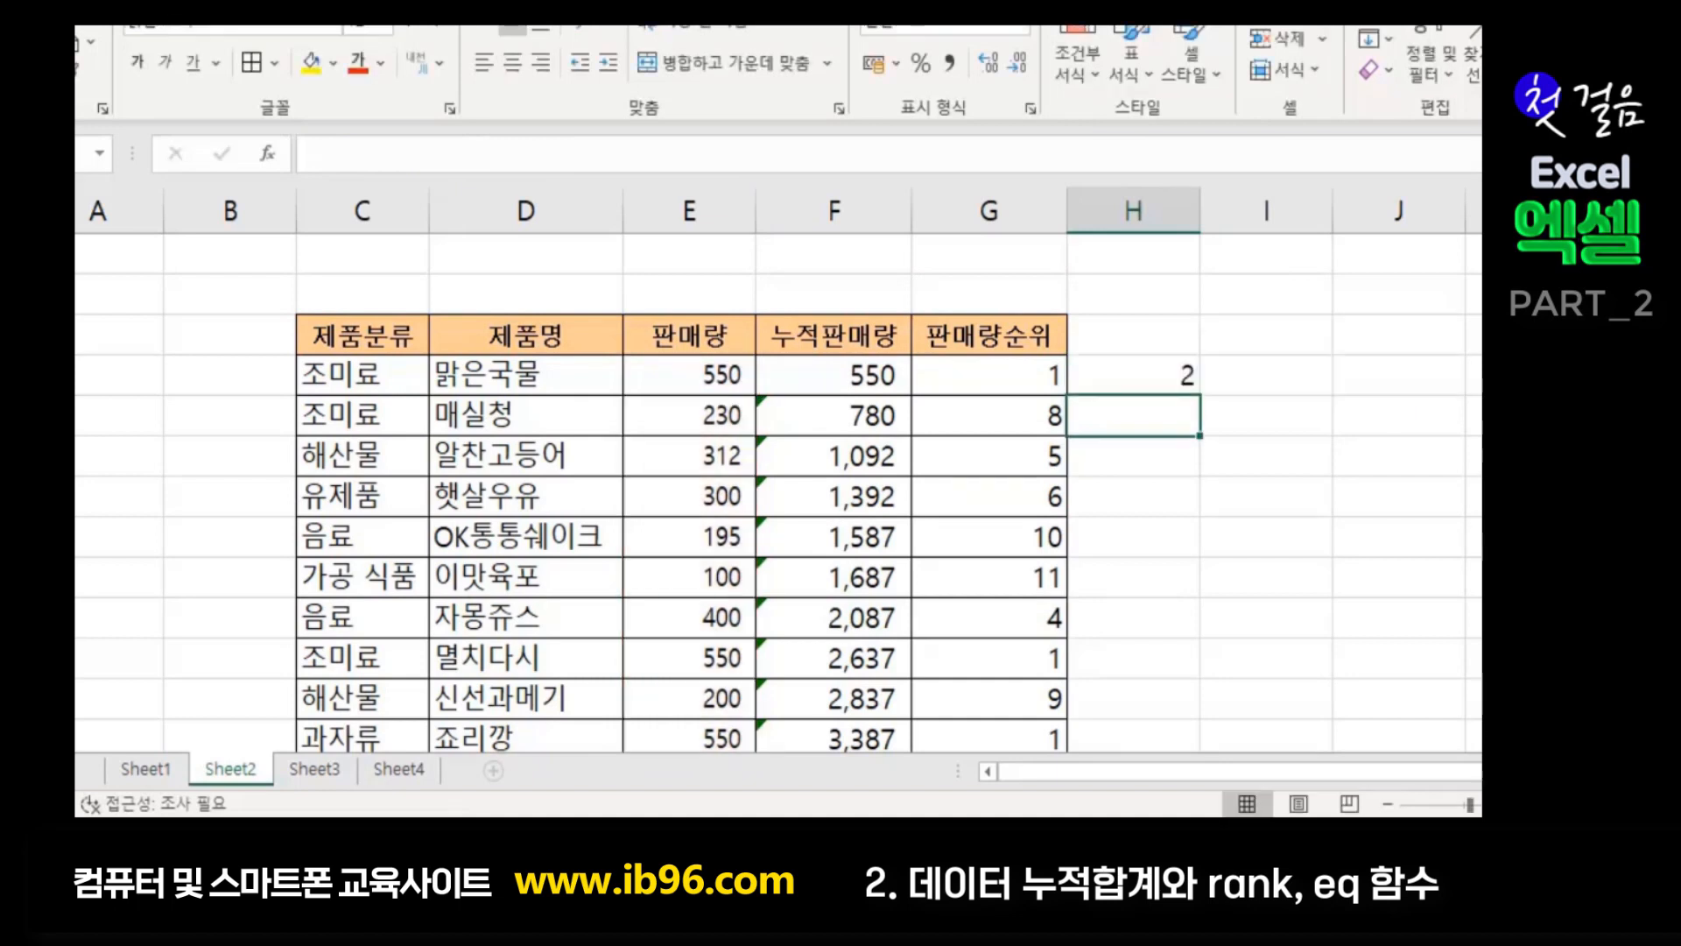
# Fill the RANK.AVG formula from H4 down to H14
pyautogui.click(1154, 371)
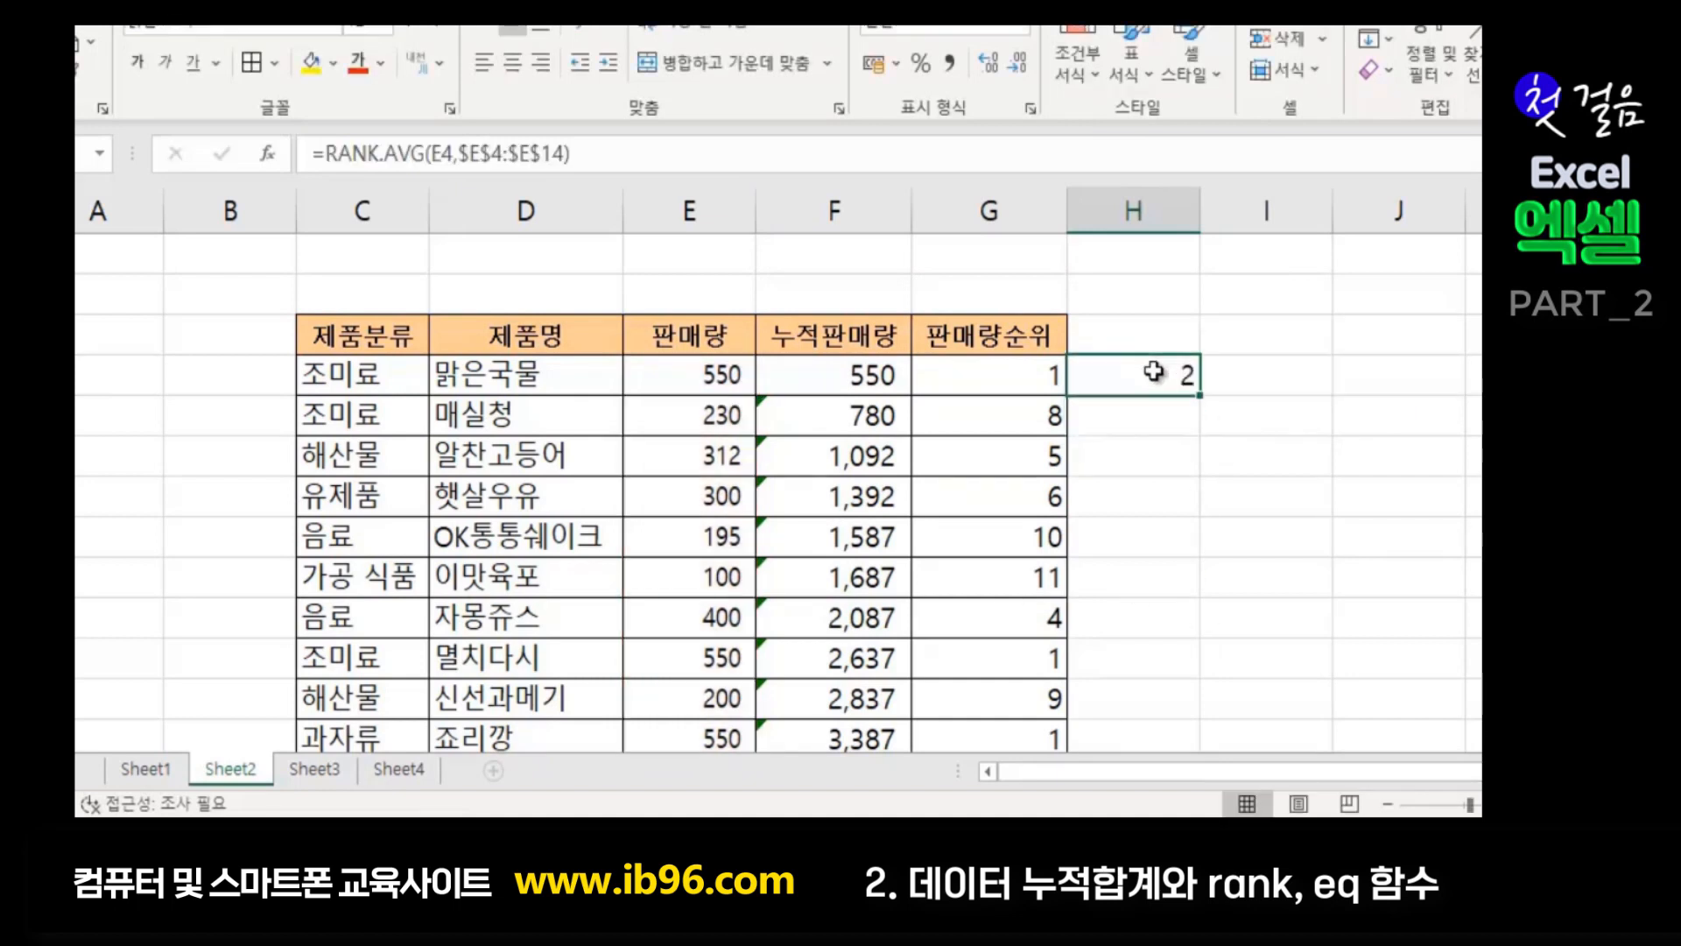
pyautogui.moveTo(1204, 398); pyautogui.dragTo(1169, 627)
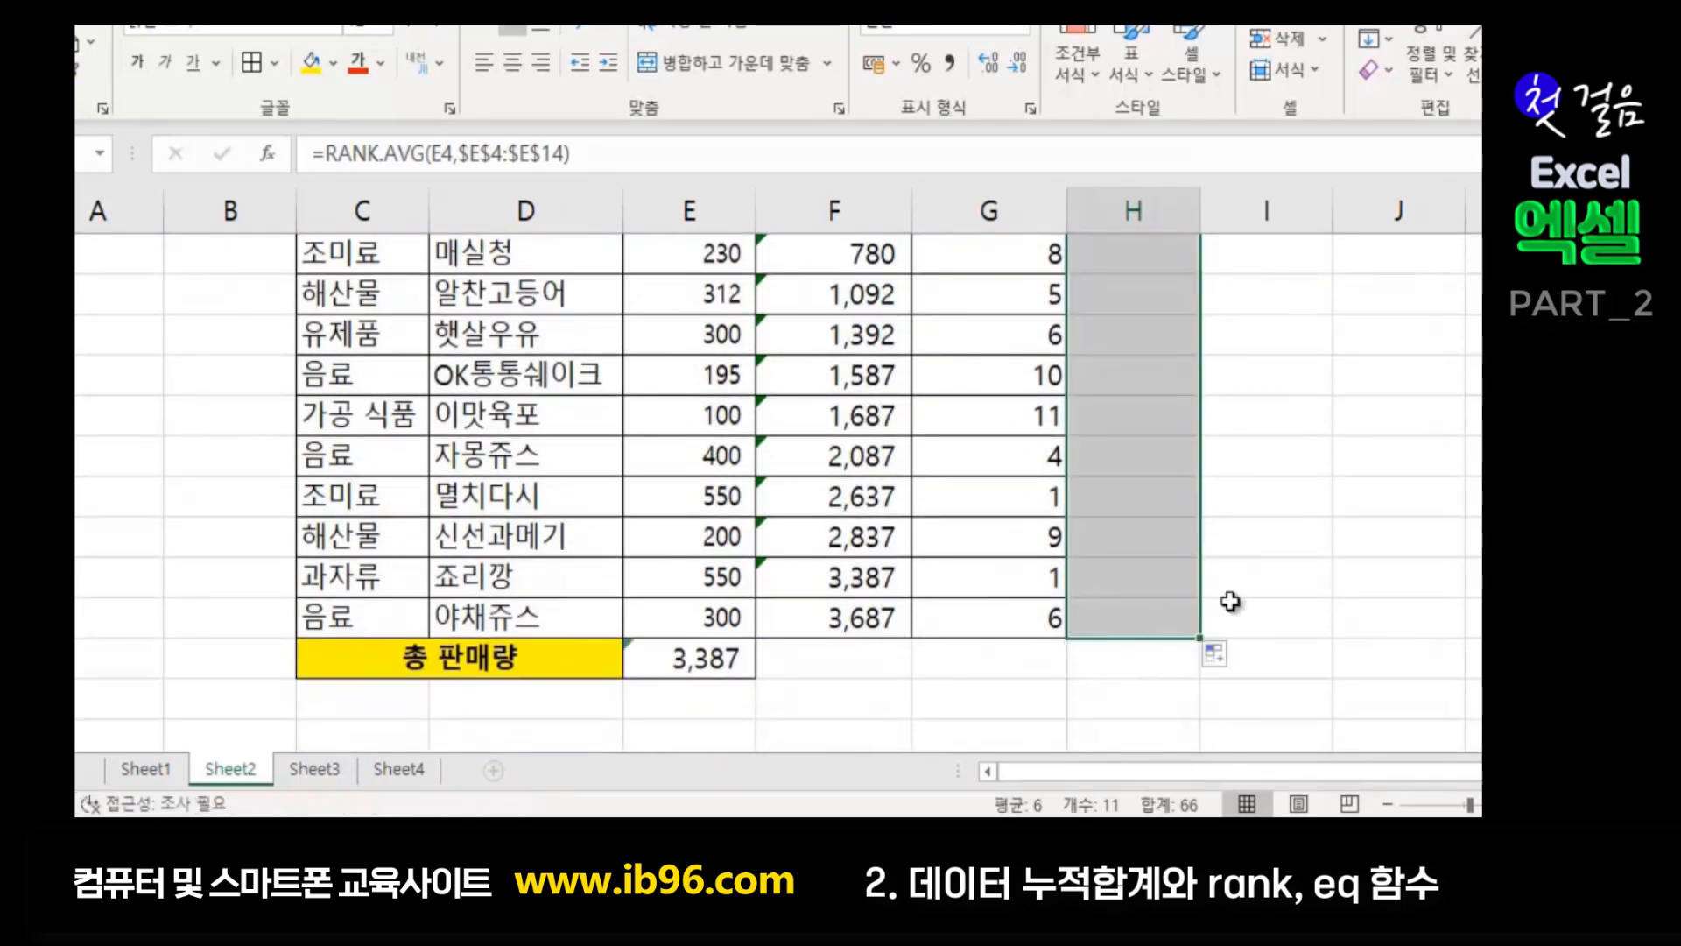
pyautogui.click(1342, 556)
pyautogui.scroll(2, 1340, 559)
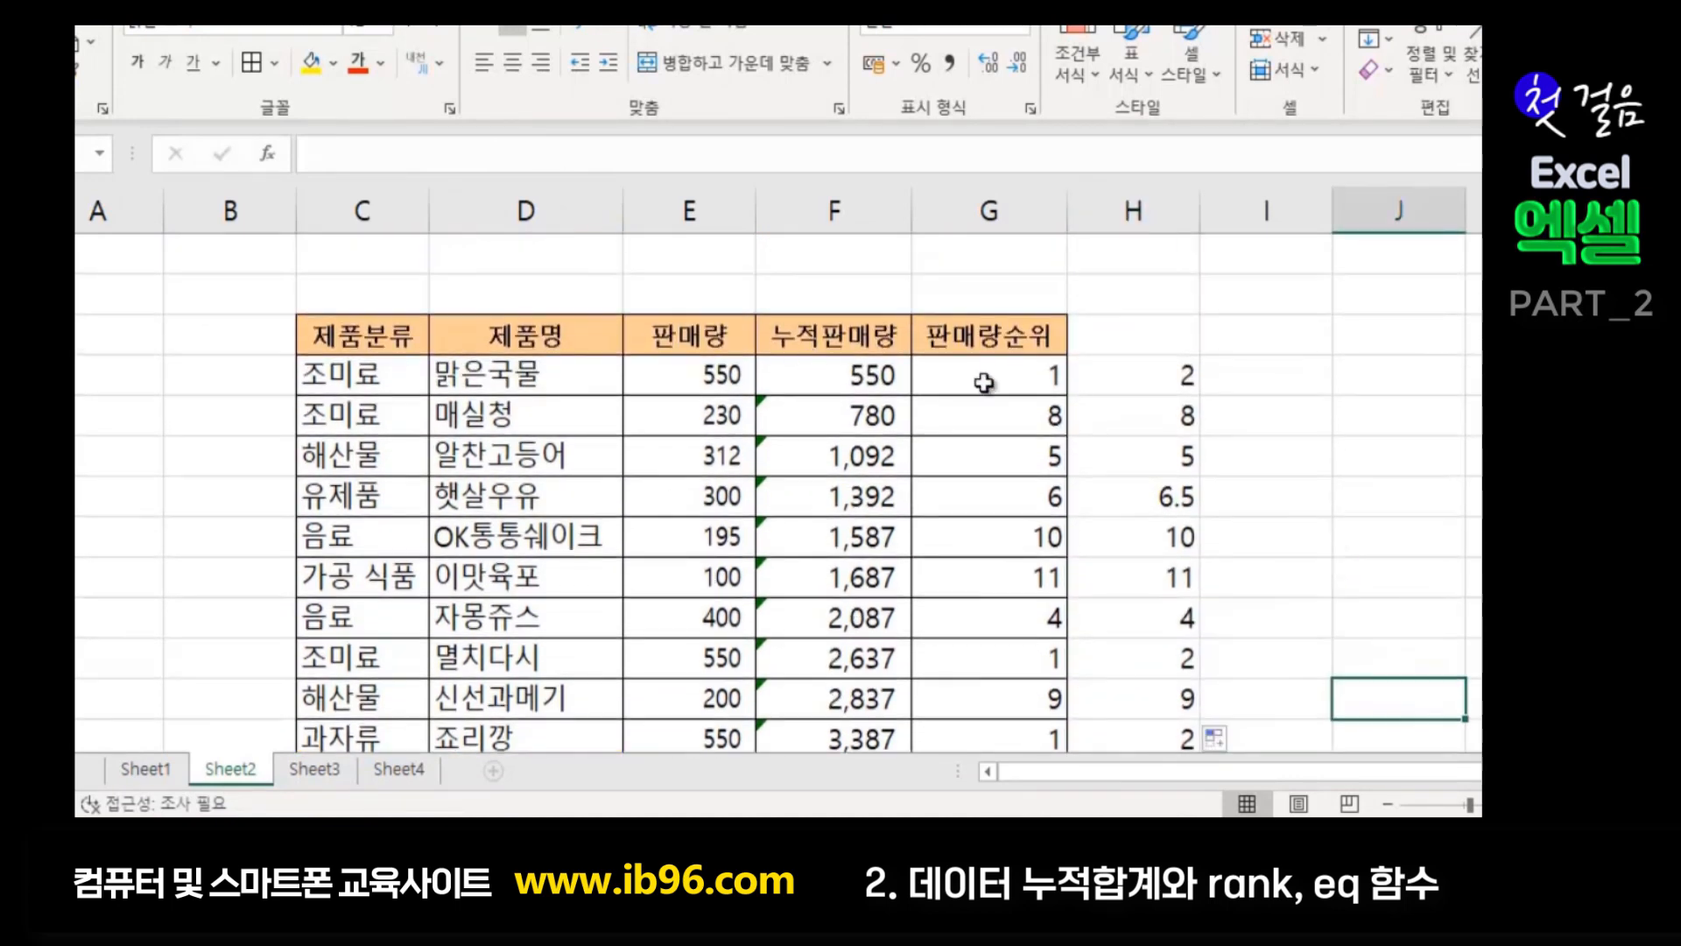
# Compare the RANK.AVG results in H4, H11 and H13 with the RANK.EQ rank and sales quantity in row 4
pyautogui.click(1012, 374)
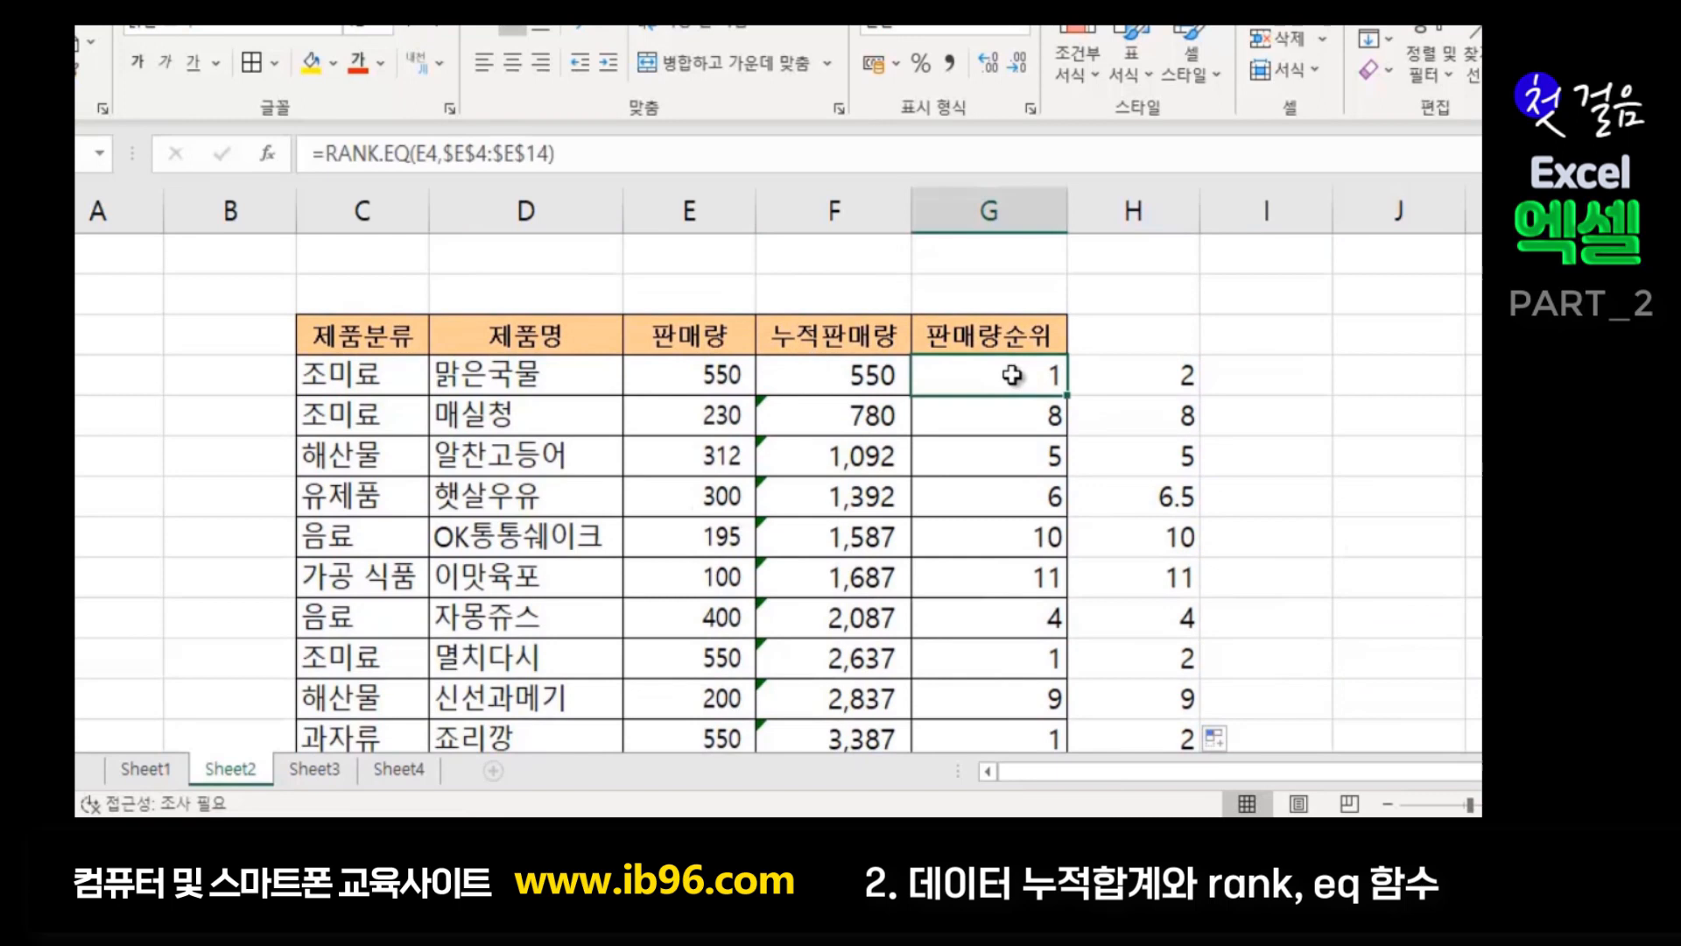
pyautogui.click(692, 376)
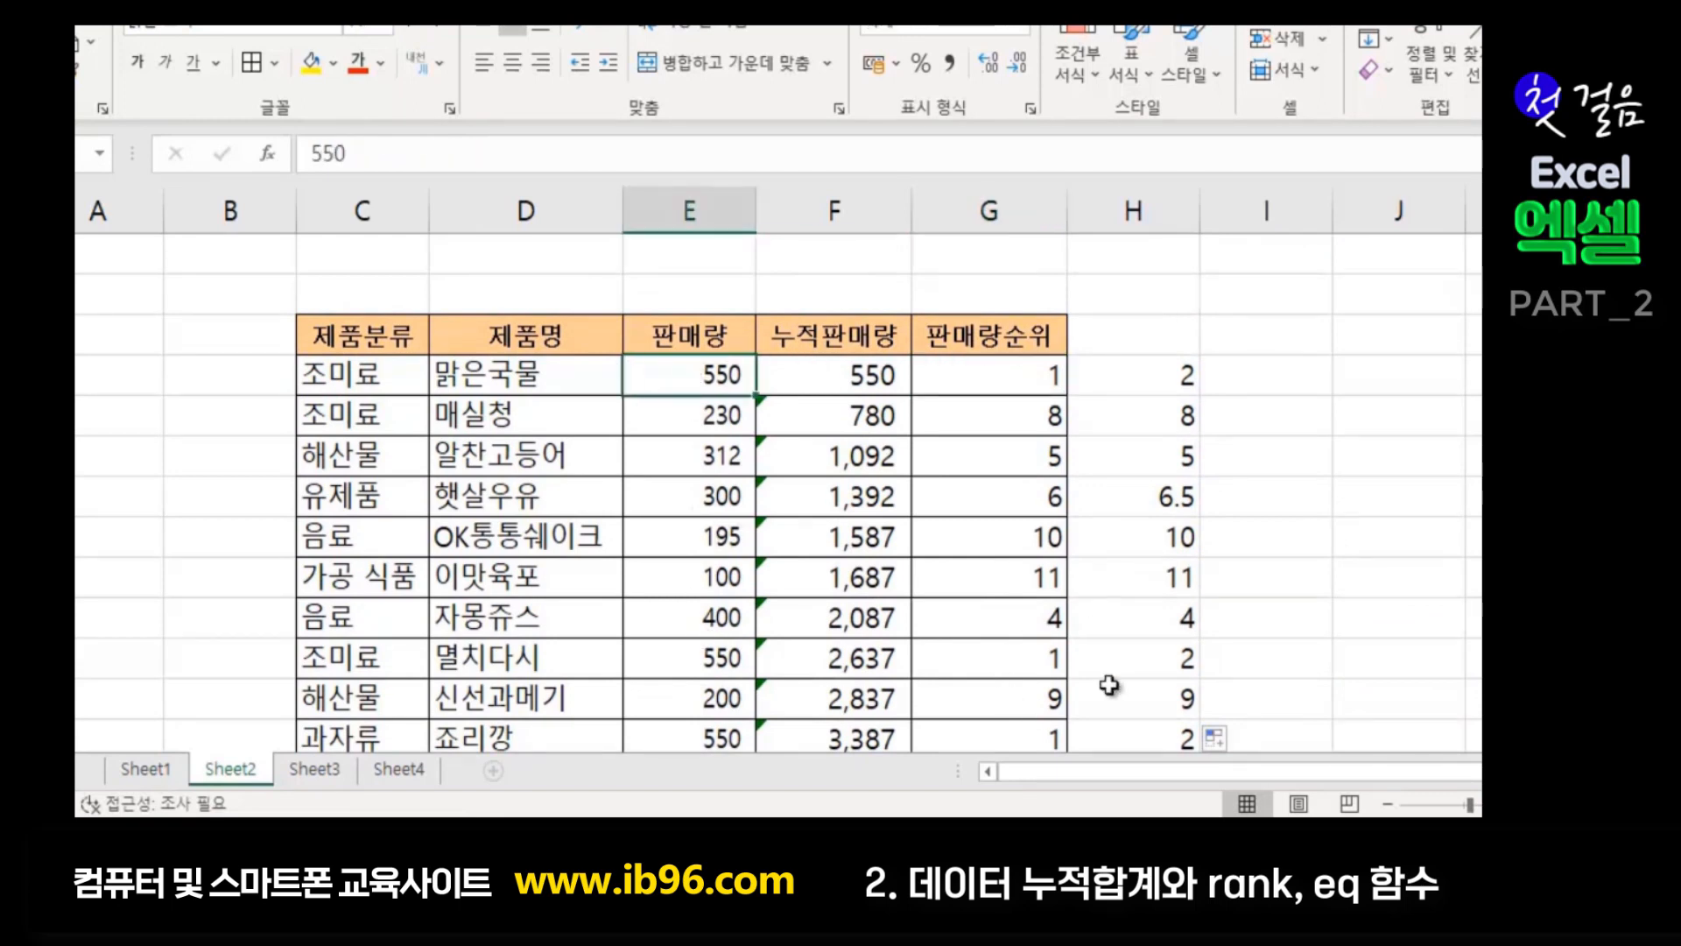
pyautogui.scroll(-1, 1111, 684)
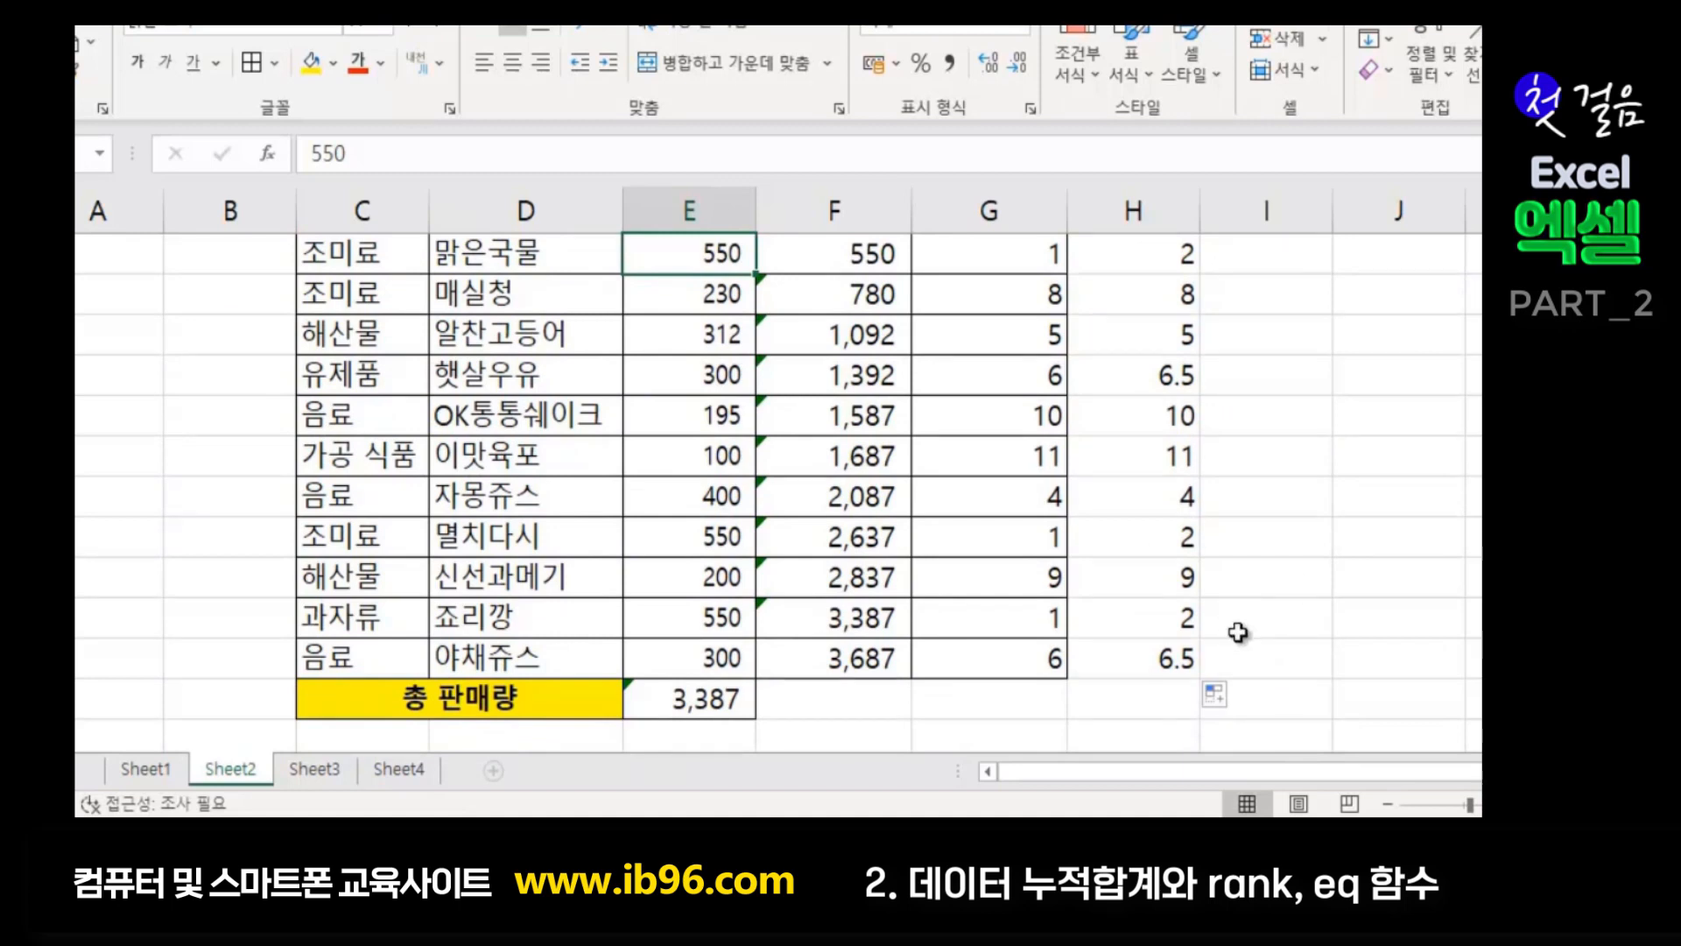
pyautogui.click(1185, 628)
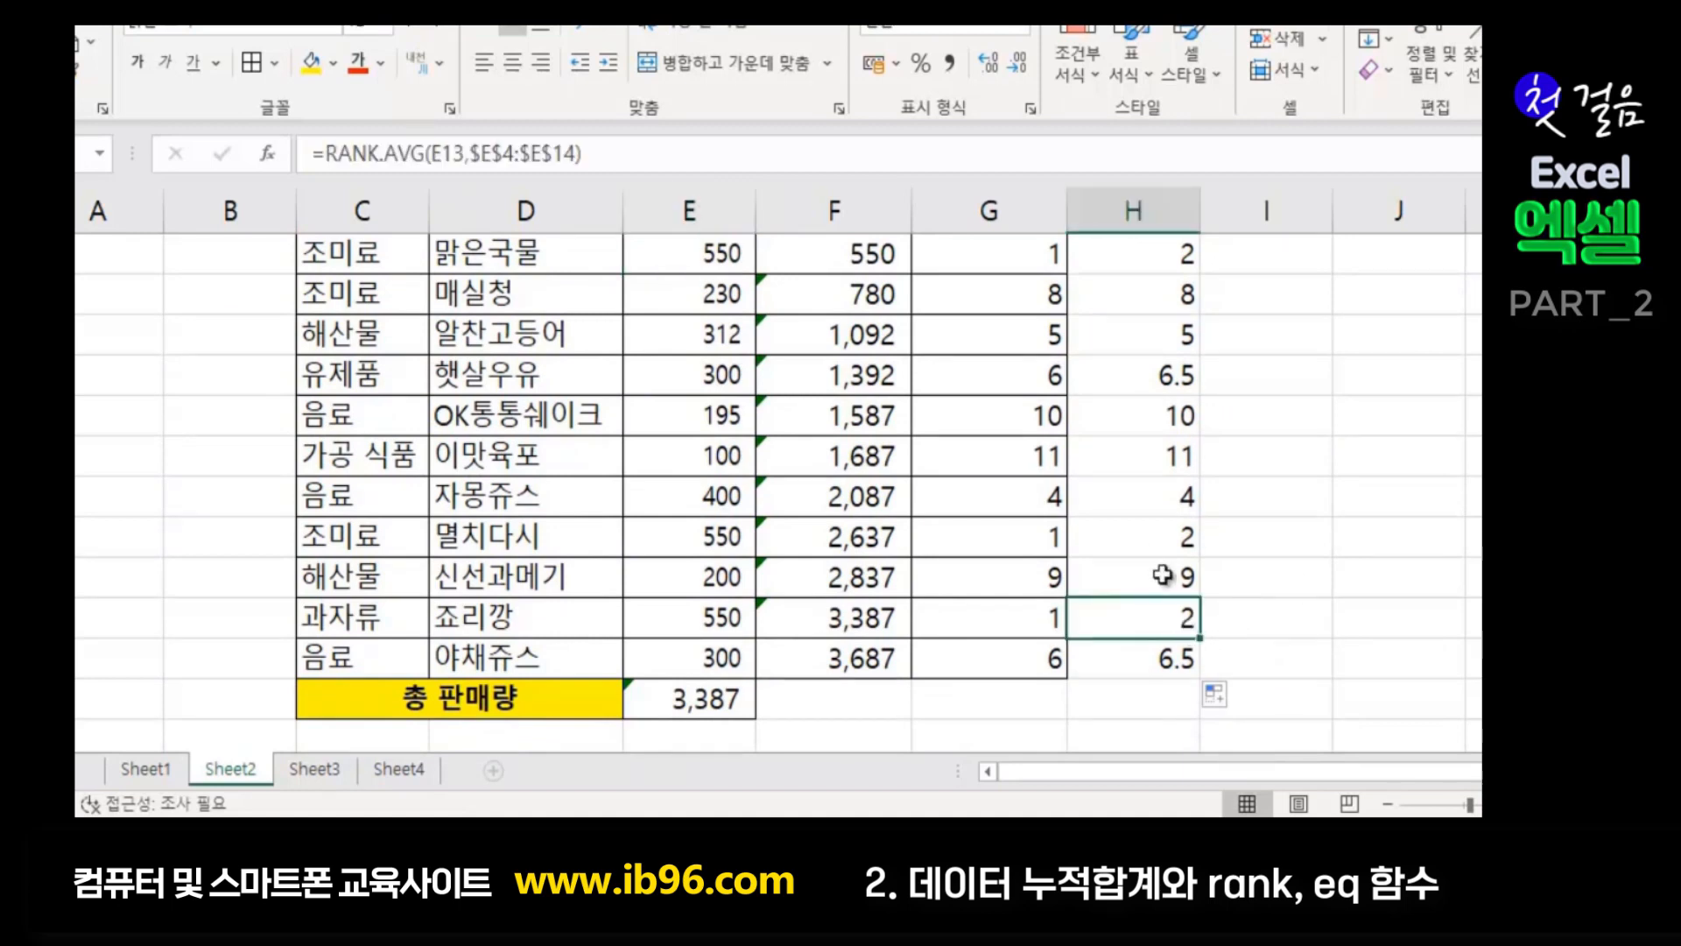
pyautogui.click(1167, 541)
pyautogui.click(1178, 620)
pyautogui.click(1171, 541)
pyautogui.scroll(1, 1165, 408)
pyautogui.click(1163, 376)
pyautogui.scroll(-2, 1169, 613)
pyautogui.click(1183, 499)
pyautogui.scroll(2, 1261, 499)
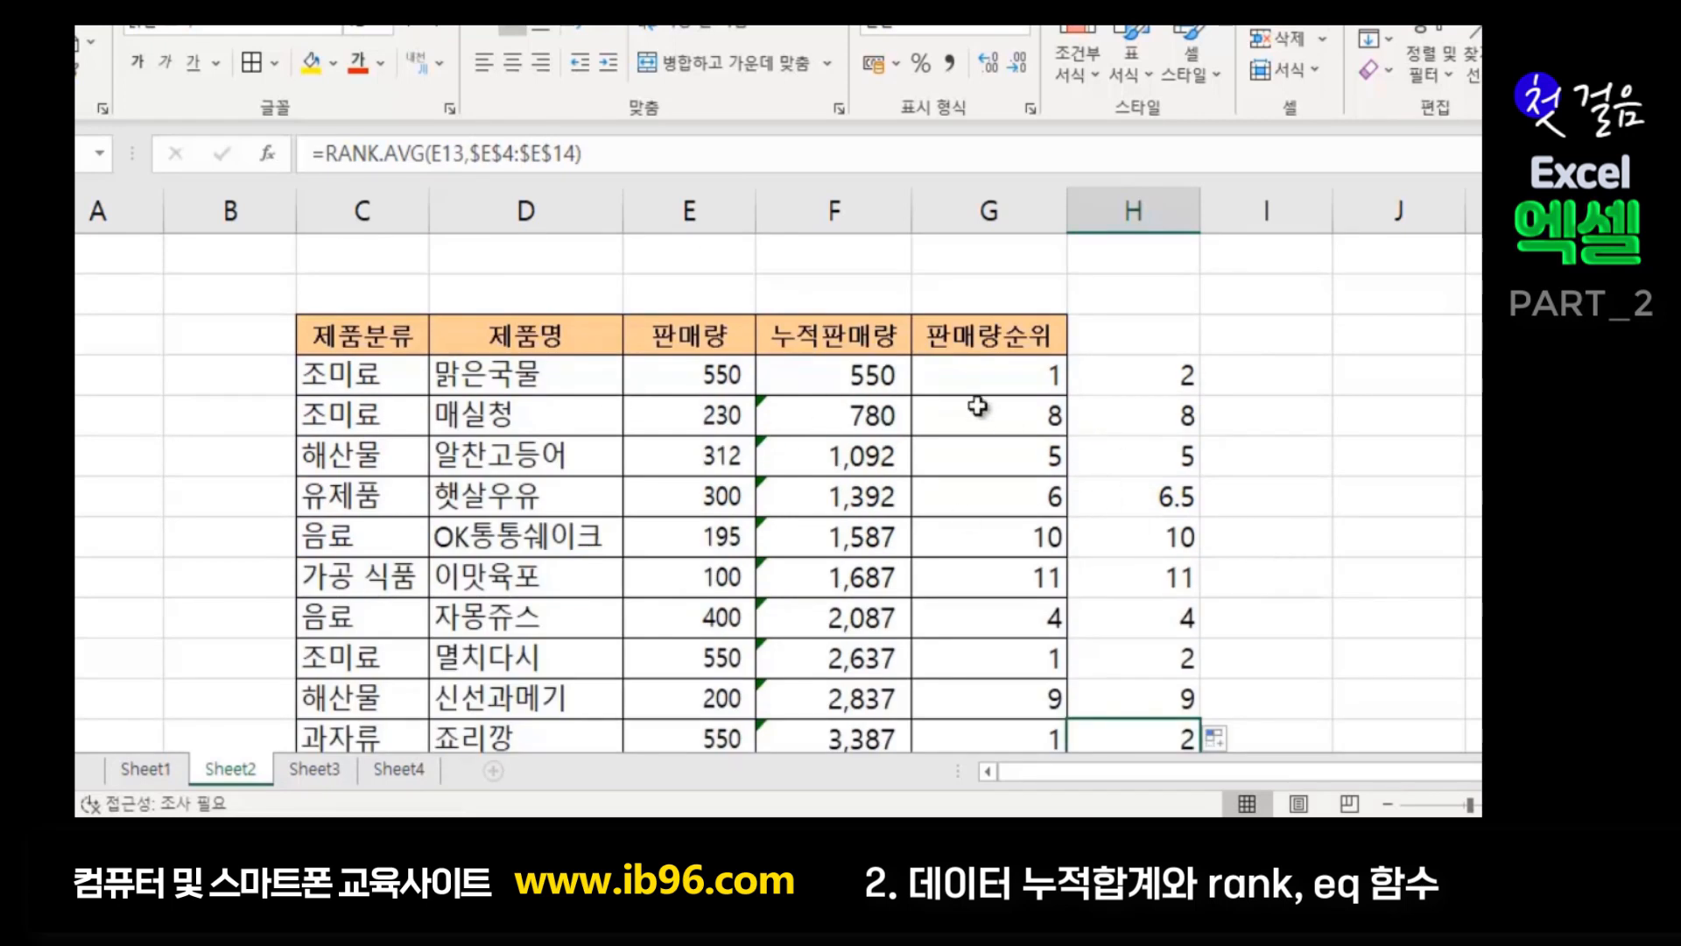
# Review the RANK.EQ ranks of the tied products in G4, G11 and G13 against the averaged ranks beside them
pyautogui.click(992, 375)
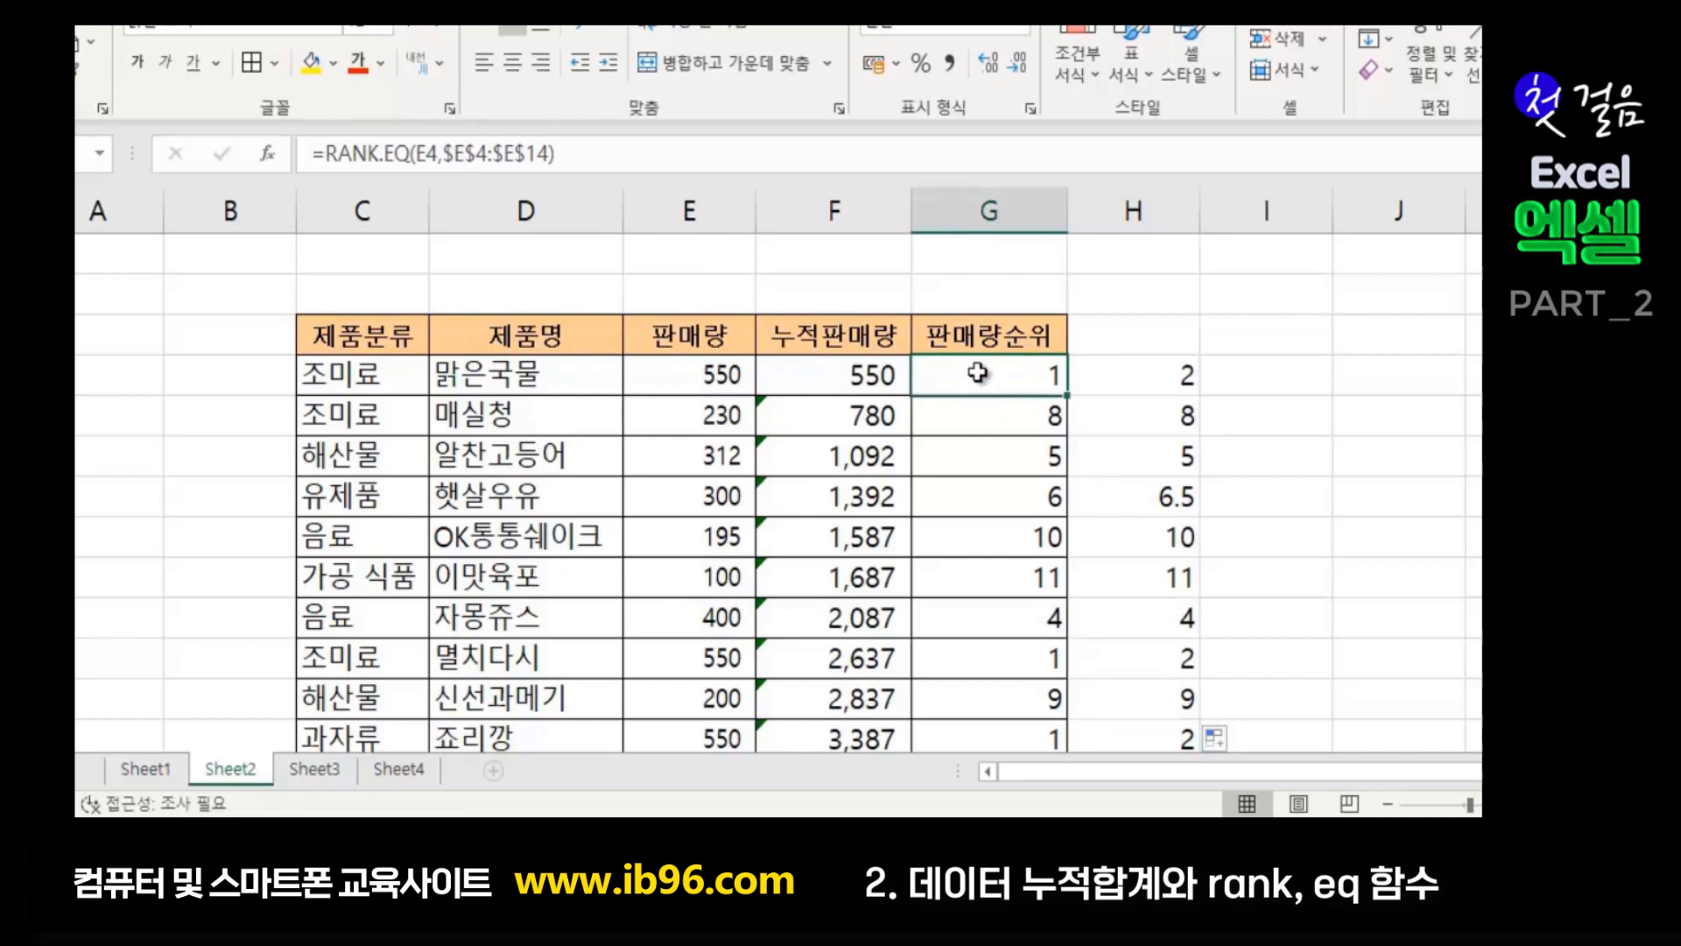
pyautogui.click(1038, 671)
pyautogui.click(1014, 736)
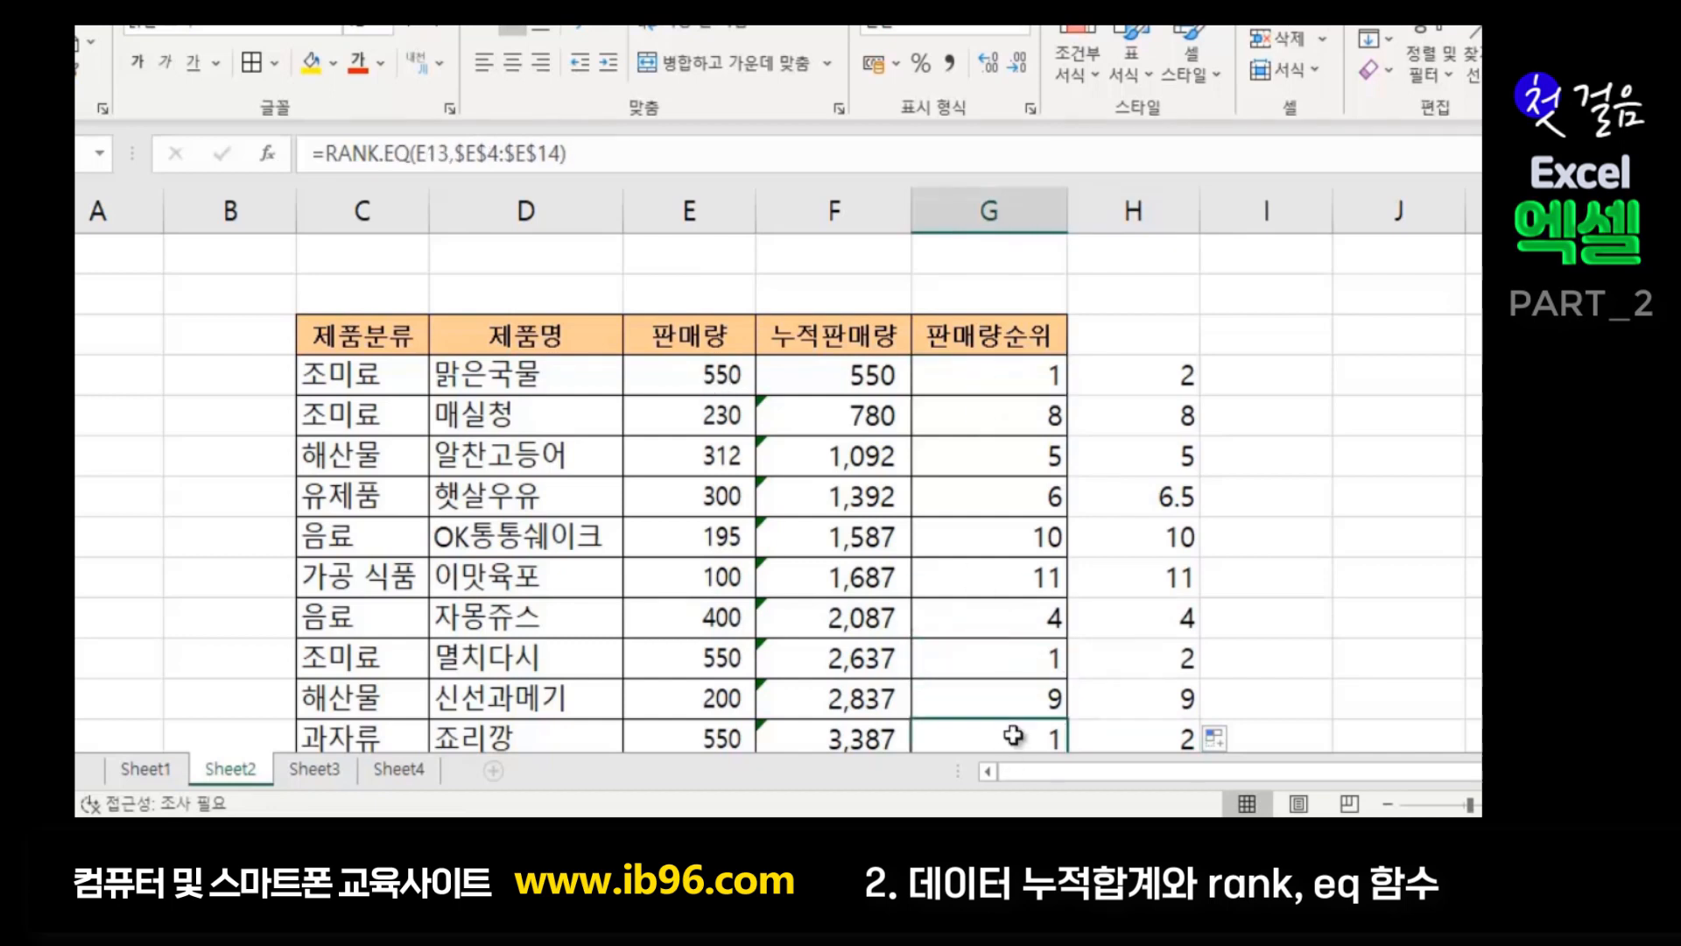
pyautogui.click(1258, 472)
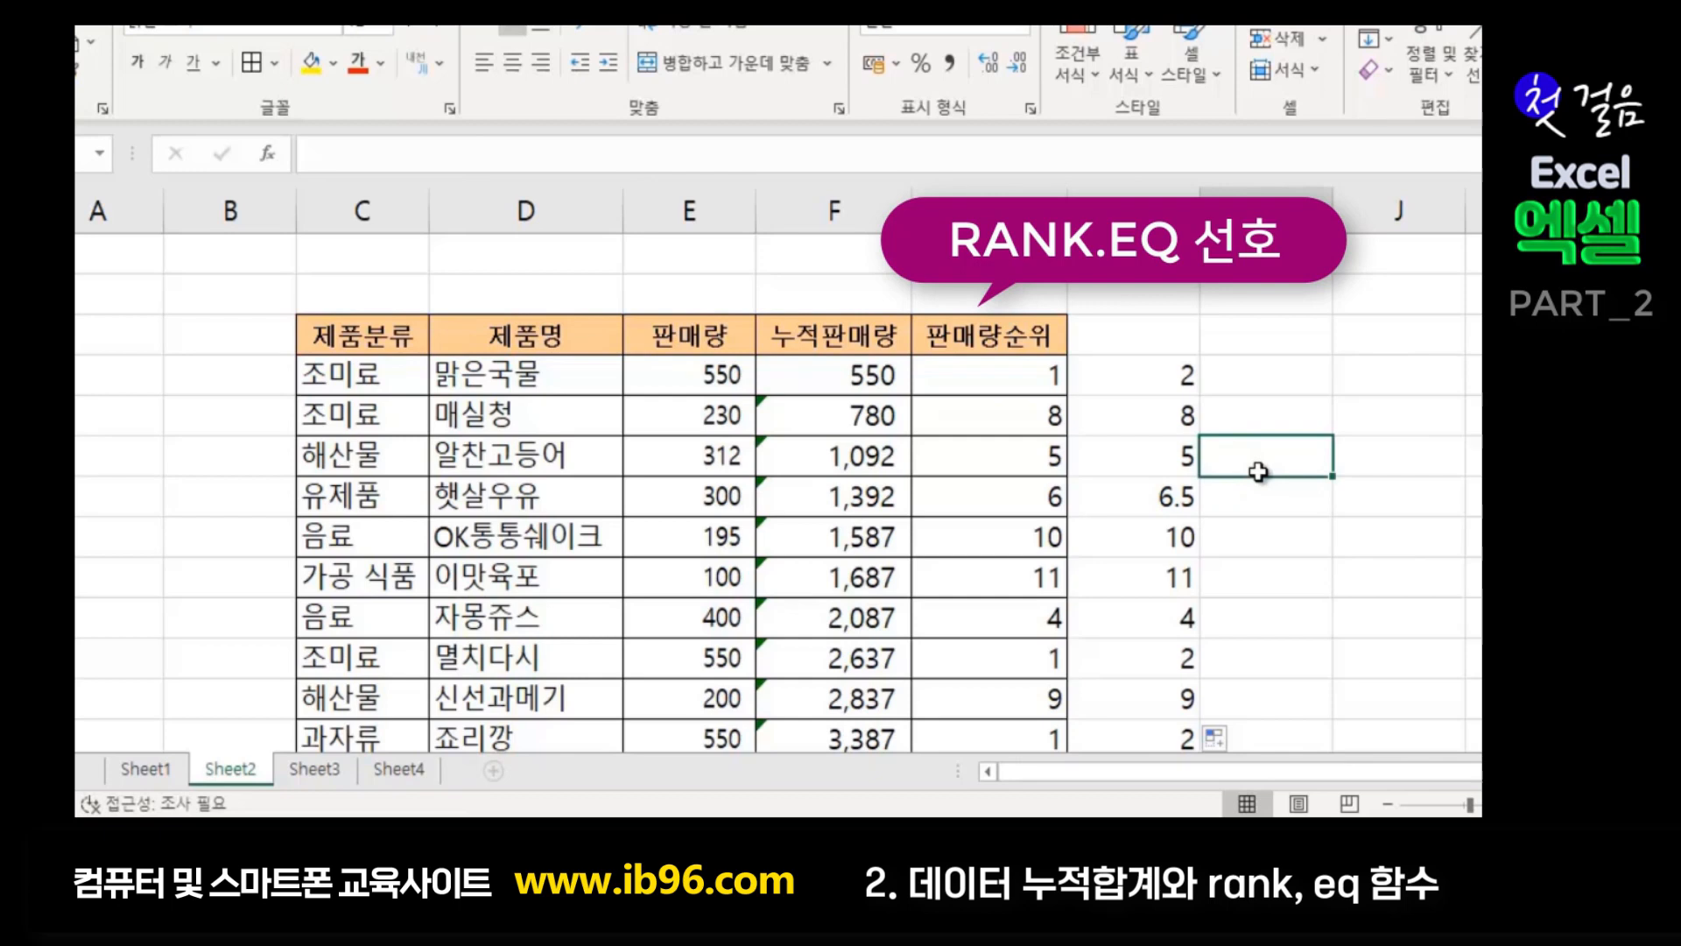
pyautogui.click(972, 364)
pyautogui.click(1230, 385)
pyautogui.click(975, 366)
pyautogui.click(1392, 455)
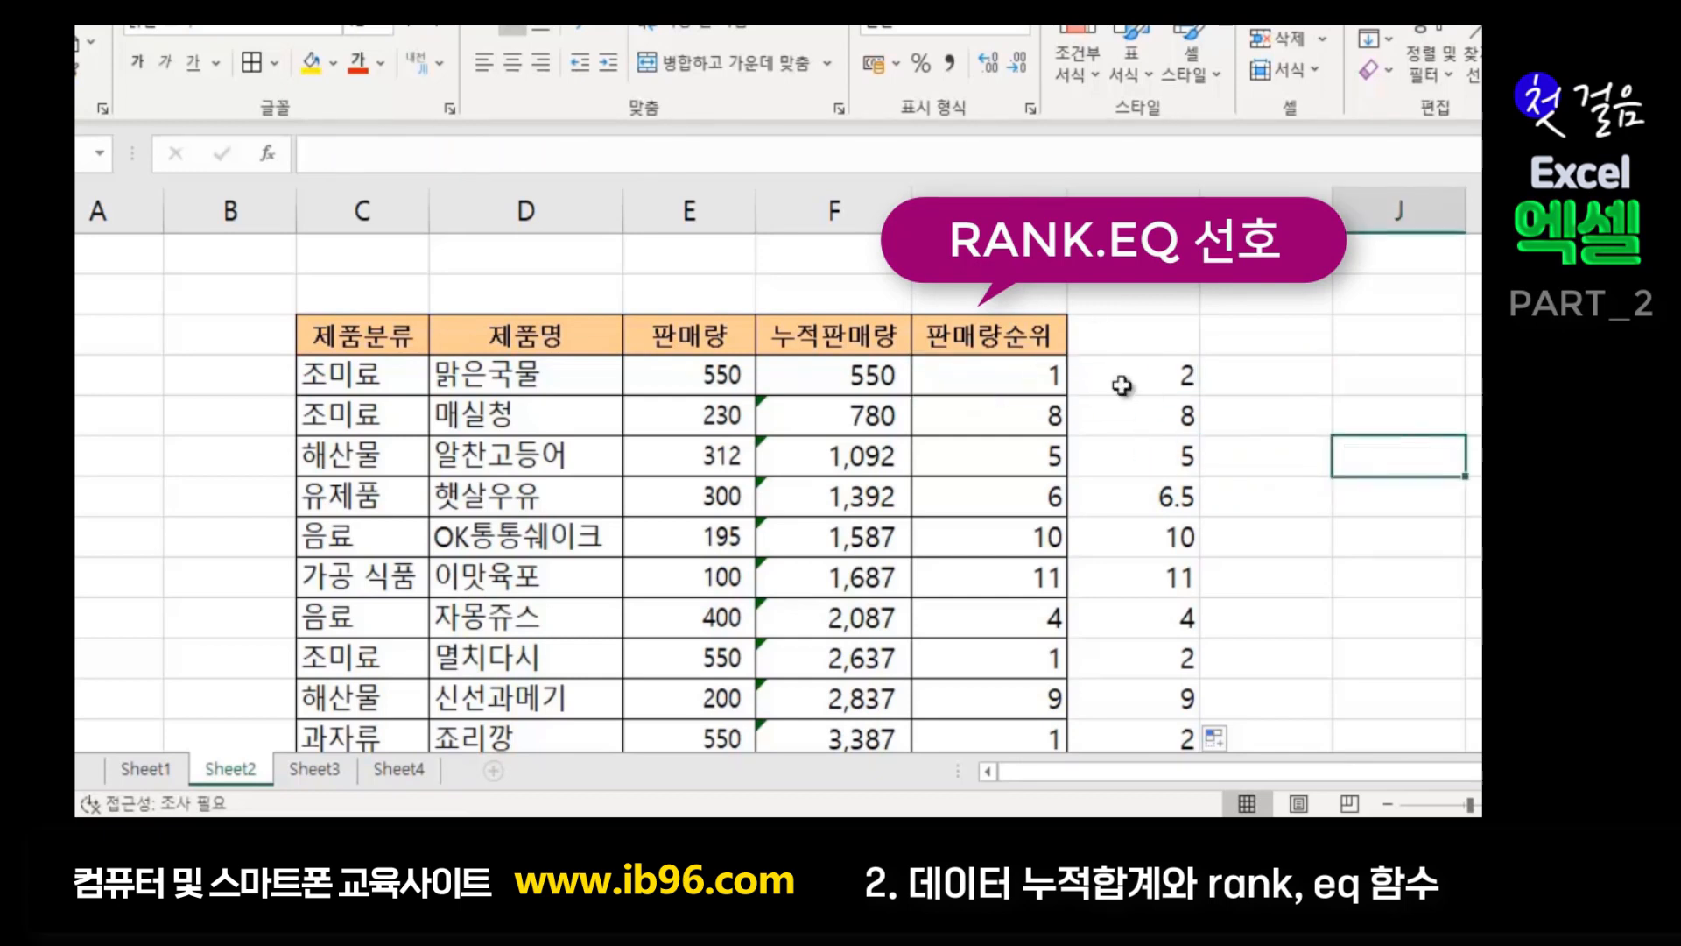
# Clear the RANK.AVG formulas from cells H4:H14
pyautogui.click(1174, 372)
pyautogui.moveTo(1174, 371); pyautogui.dragTo(1147, 616)
pyautogui.press('Delete')
pyautogui.scroll(2, 1145, 613)
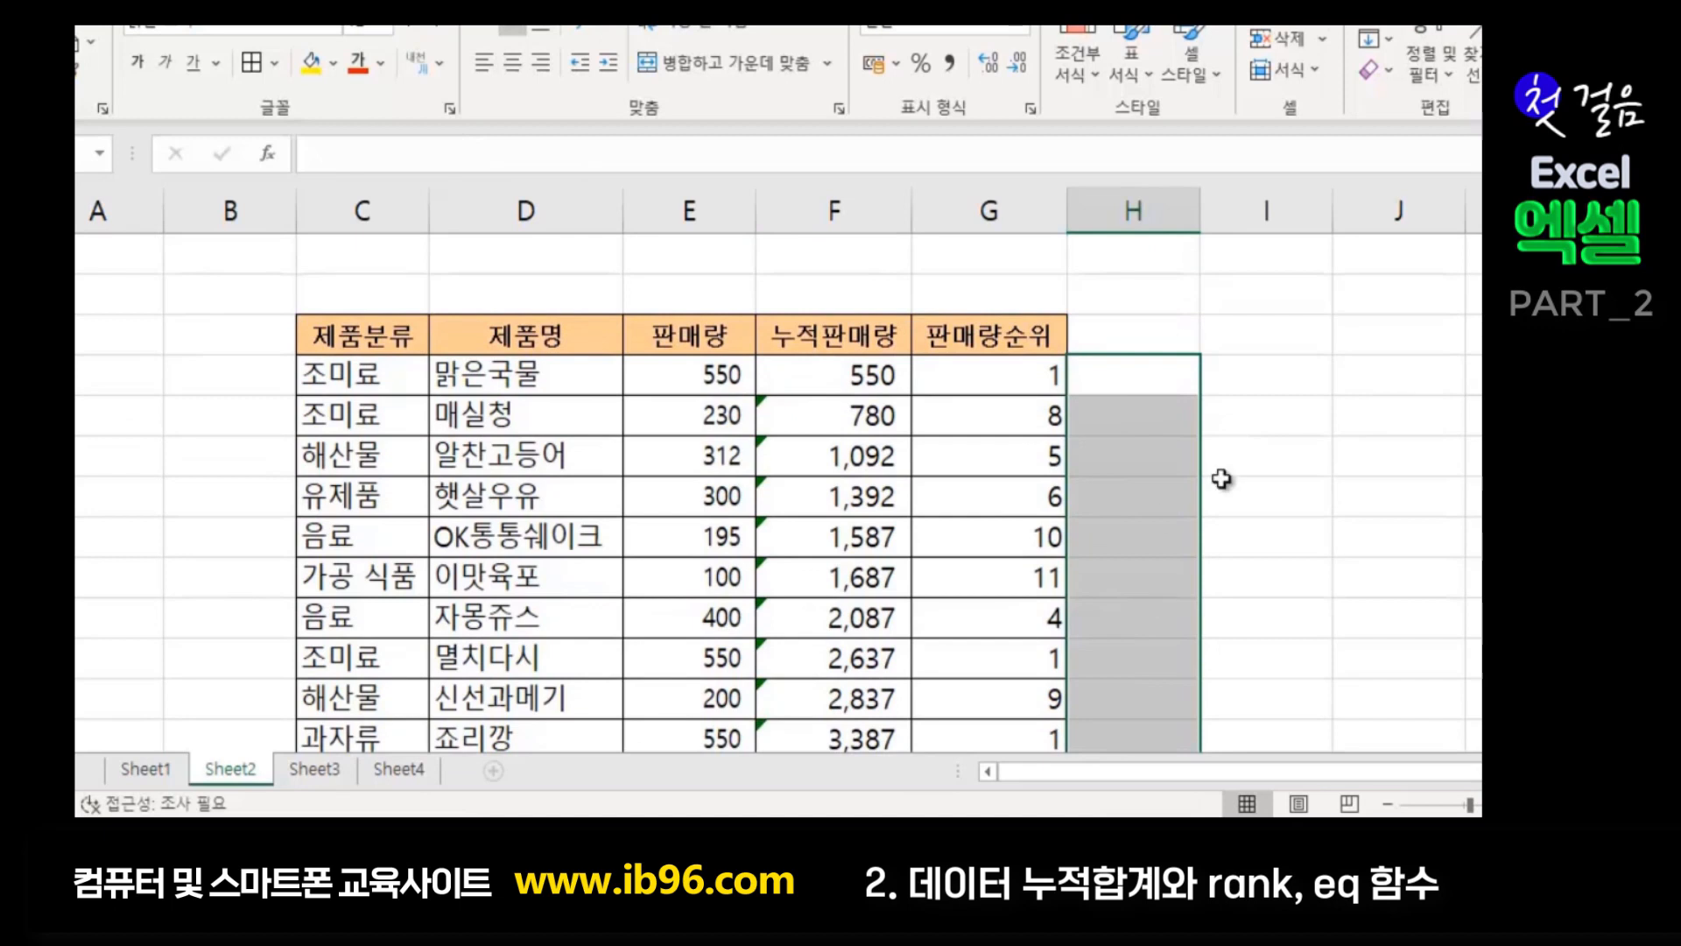
pyautogui.click(1235, 454)
# Start a RANK.EQ formula in H4 that ranks E4 within the absolute range $E$4:$E$14, continuing up to the order argument
pyautogui.click(1152, 383)
pyautogui.click(1153, 383)
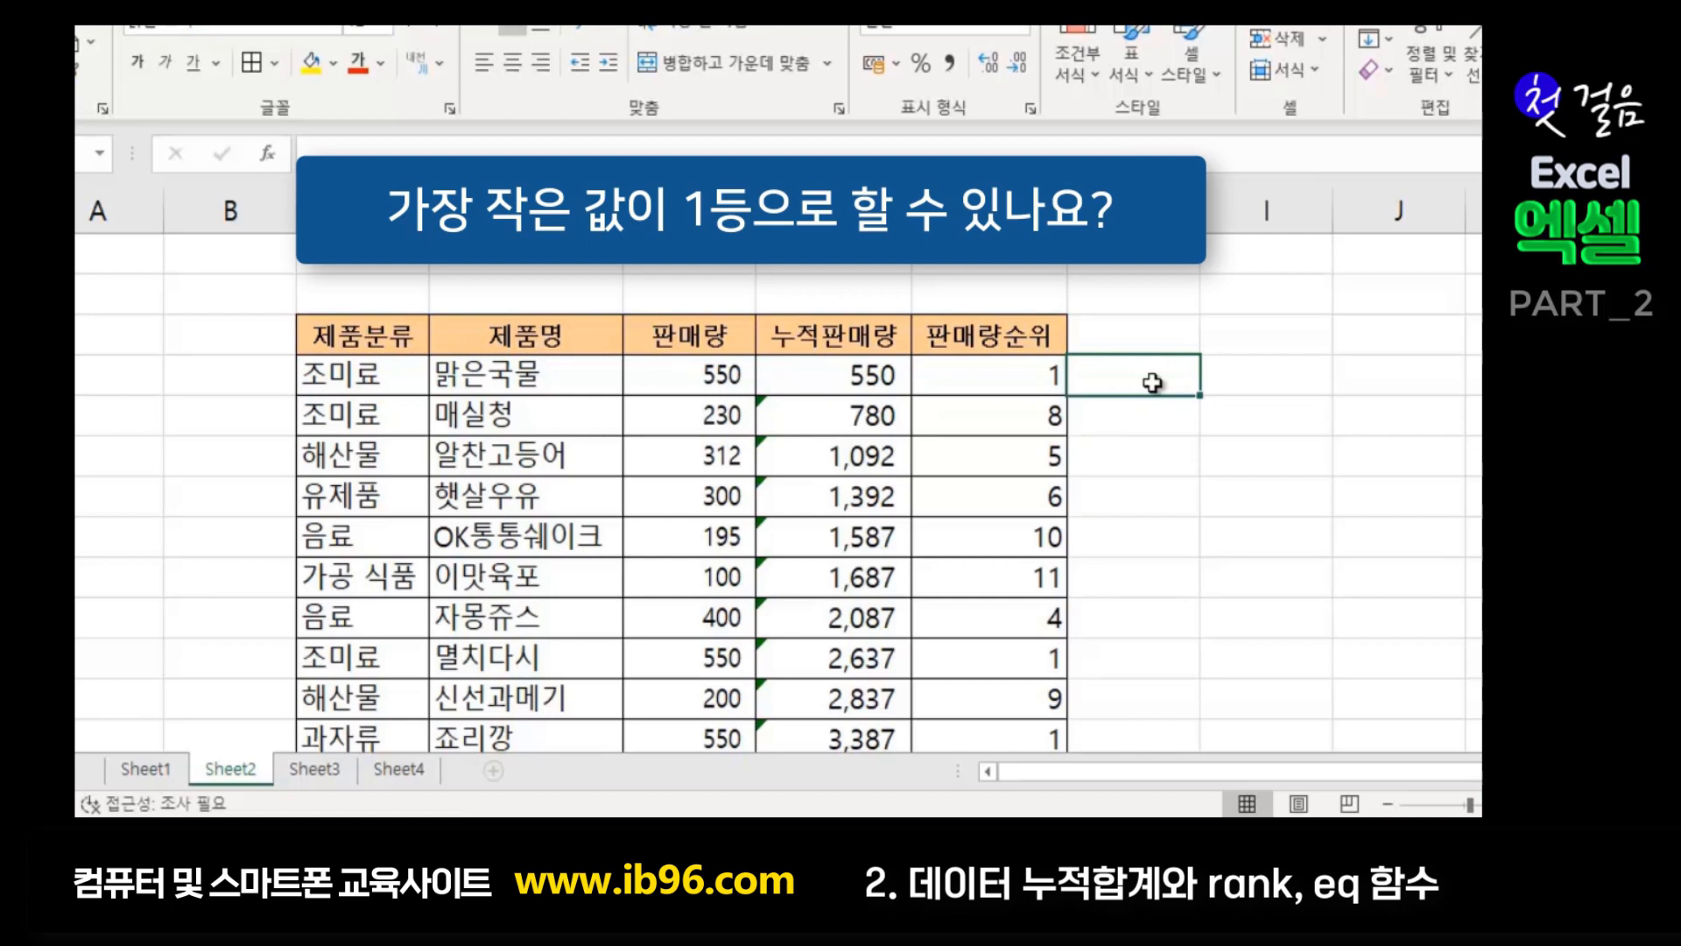
pyautogui.click(1026, 367)
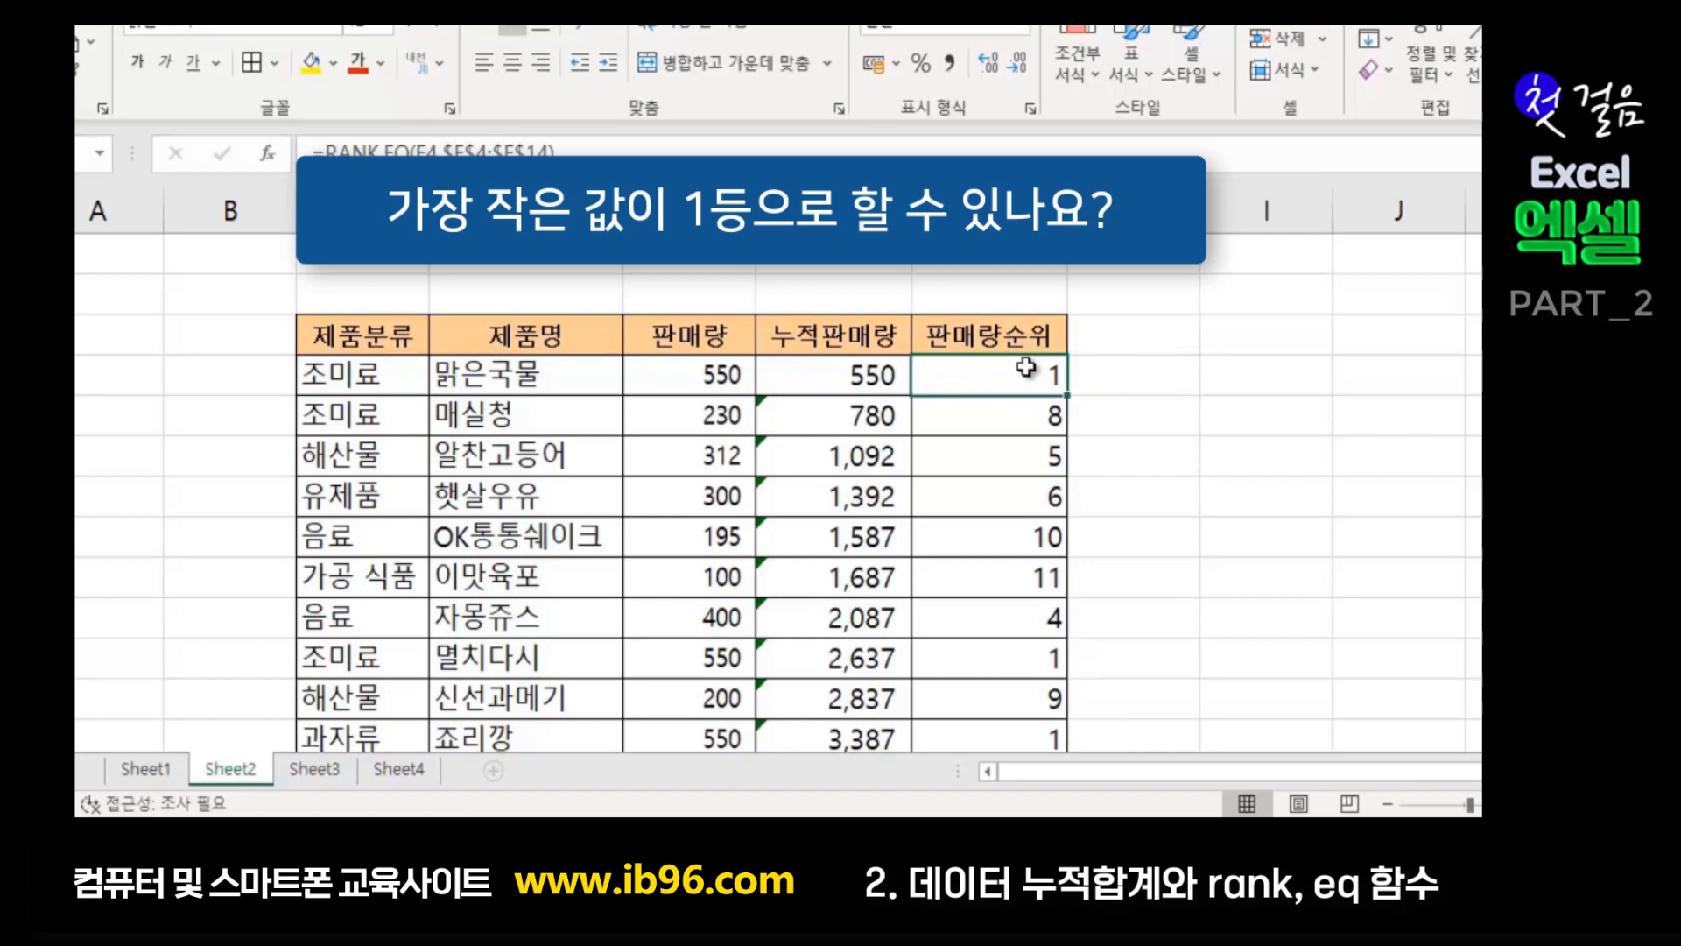
pyautogui.click(1165, 380)
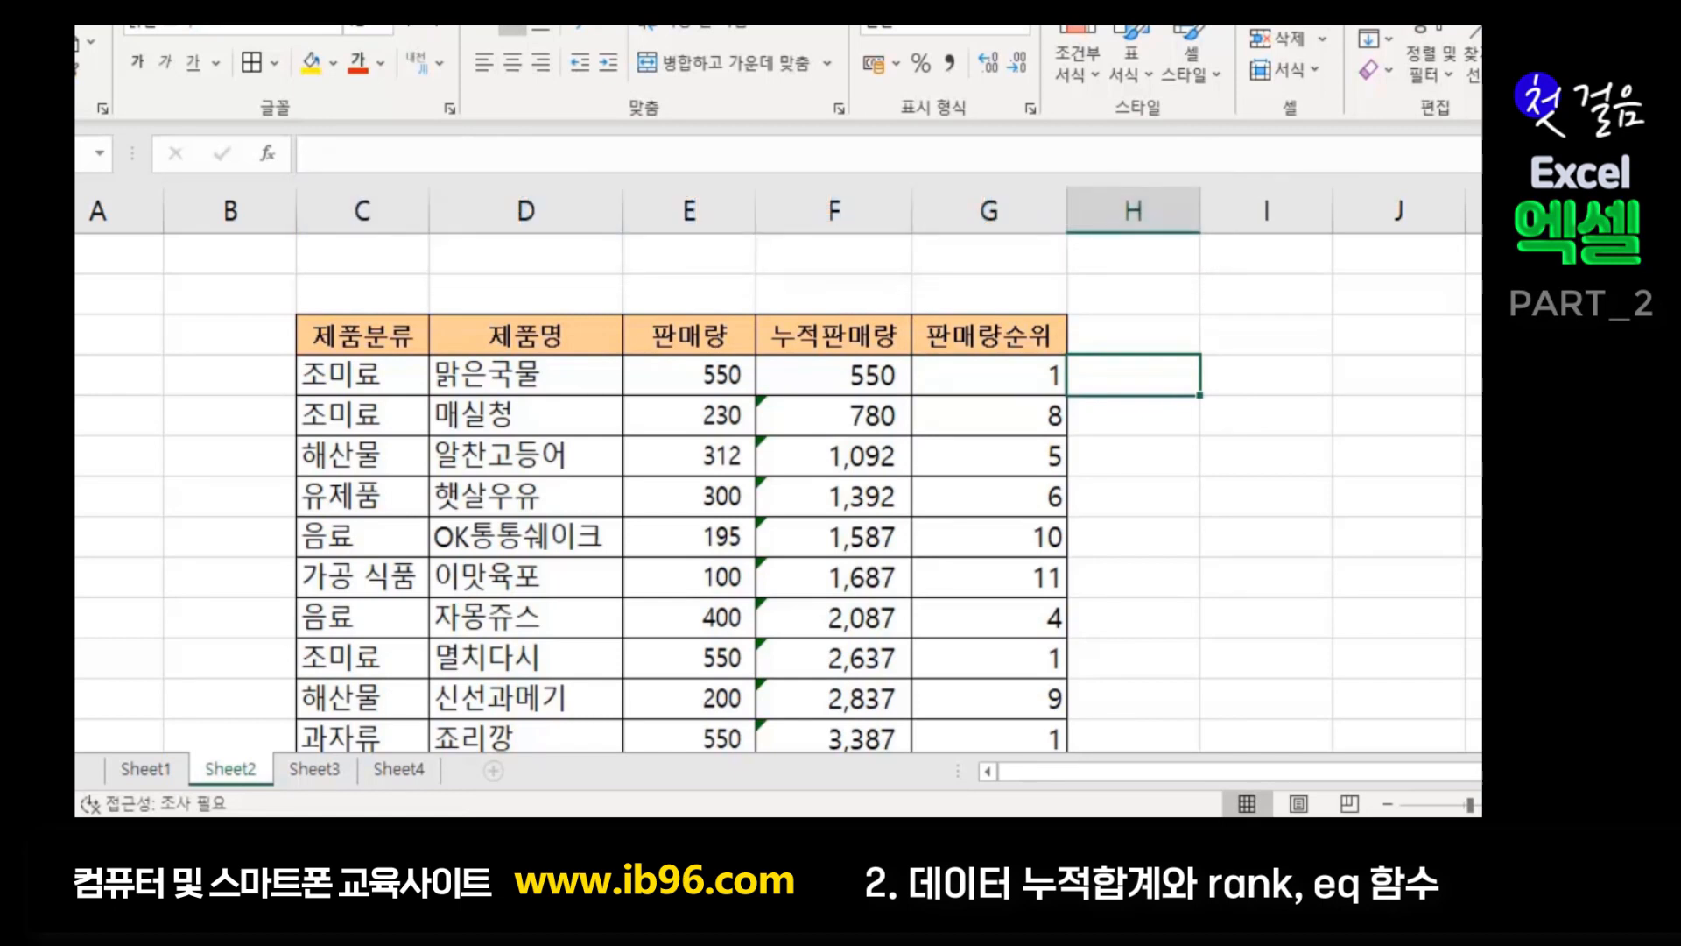
pyautogui.write('=')
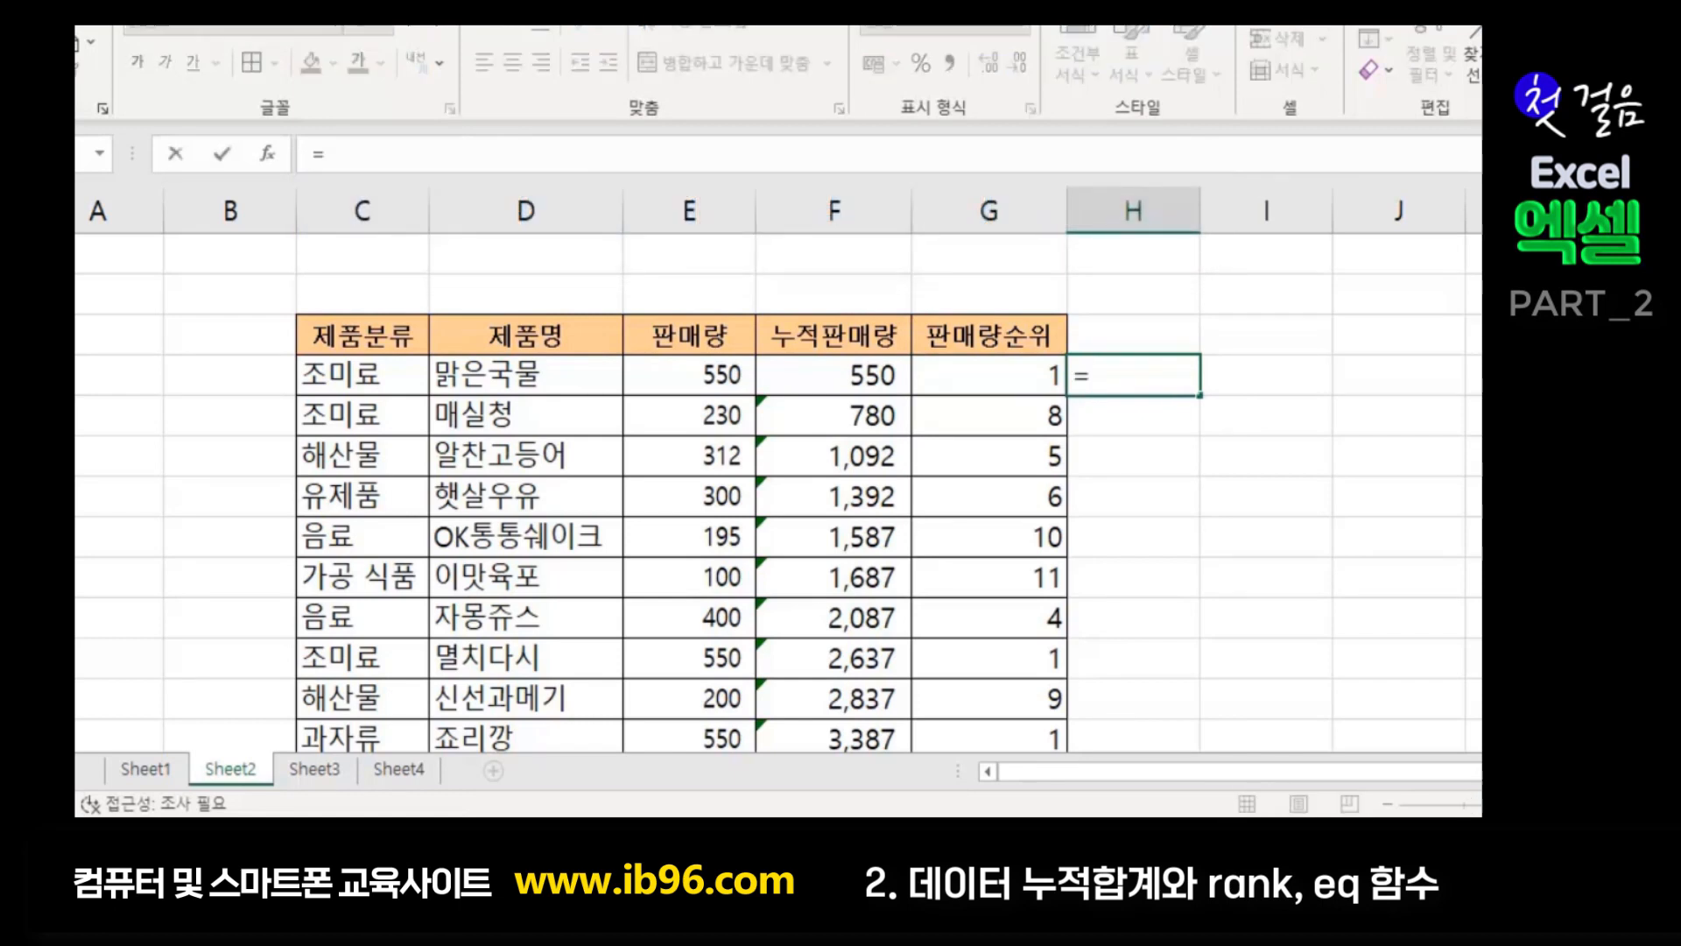
pyautogui.write('rank')
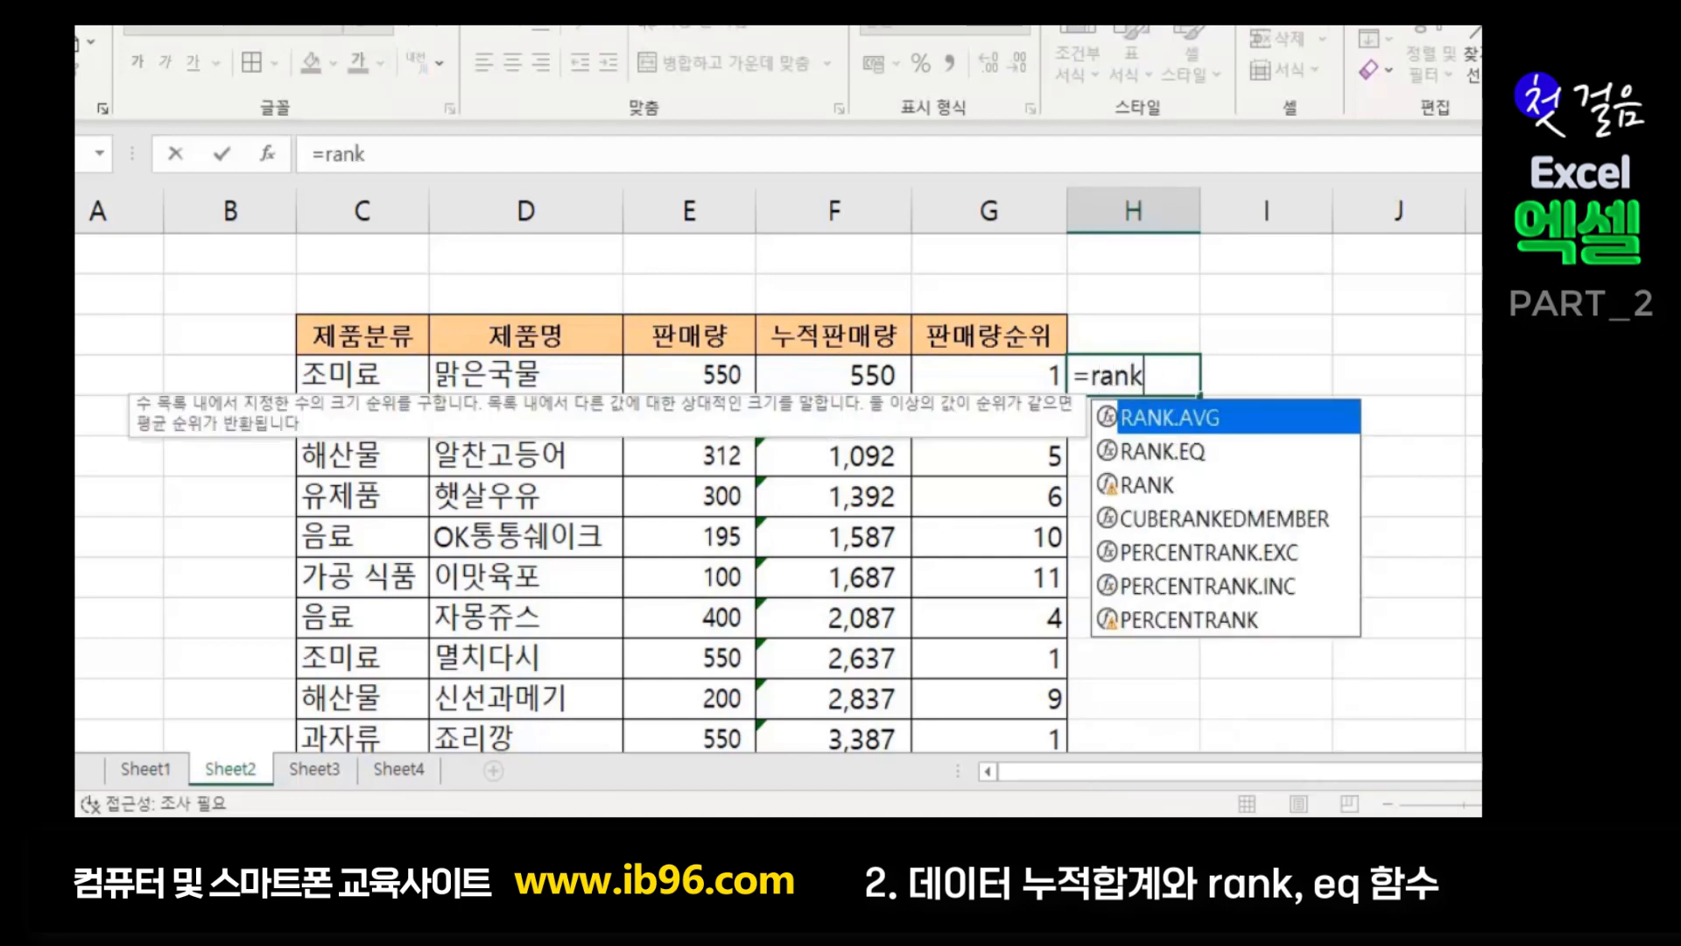
pyautogui.write('.eq')
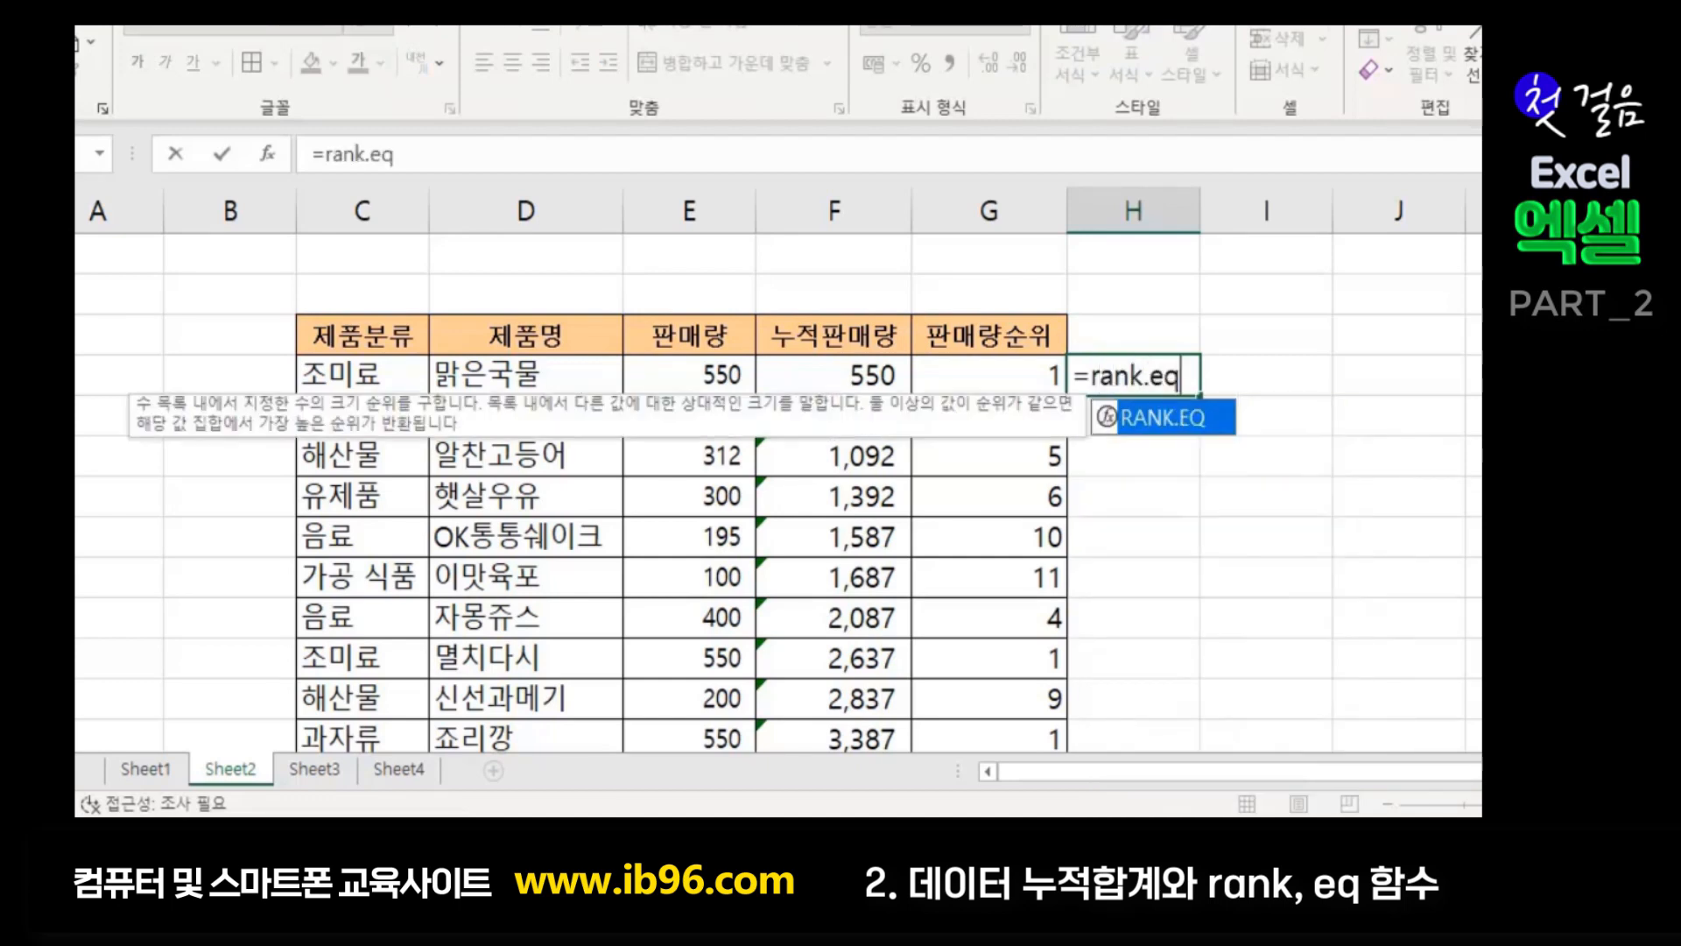
pyautogui.write('(')
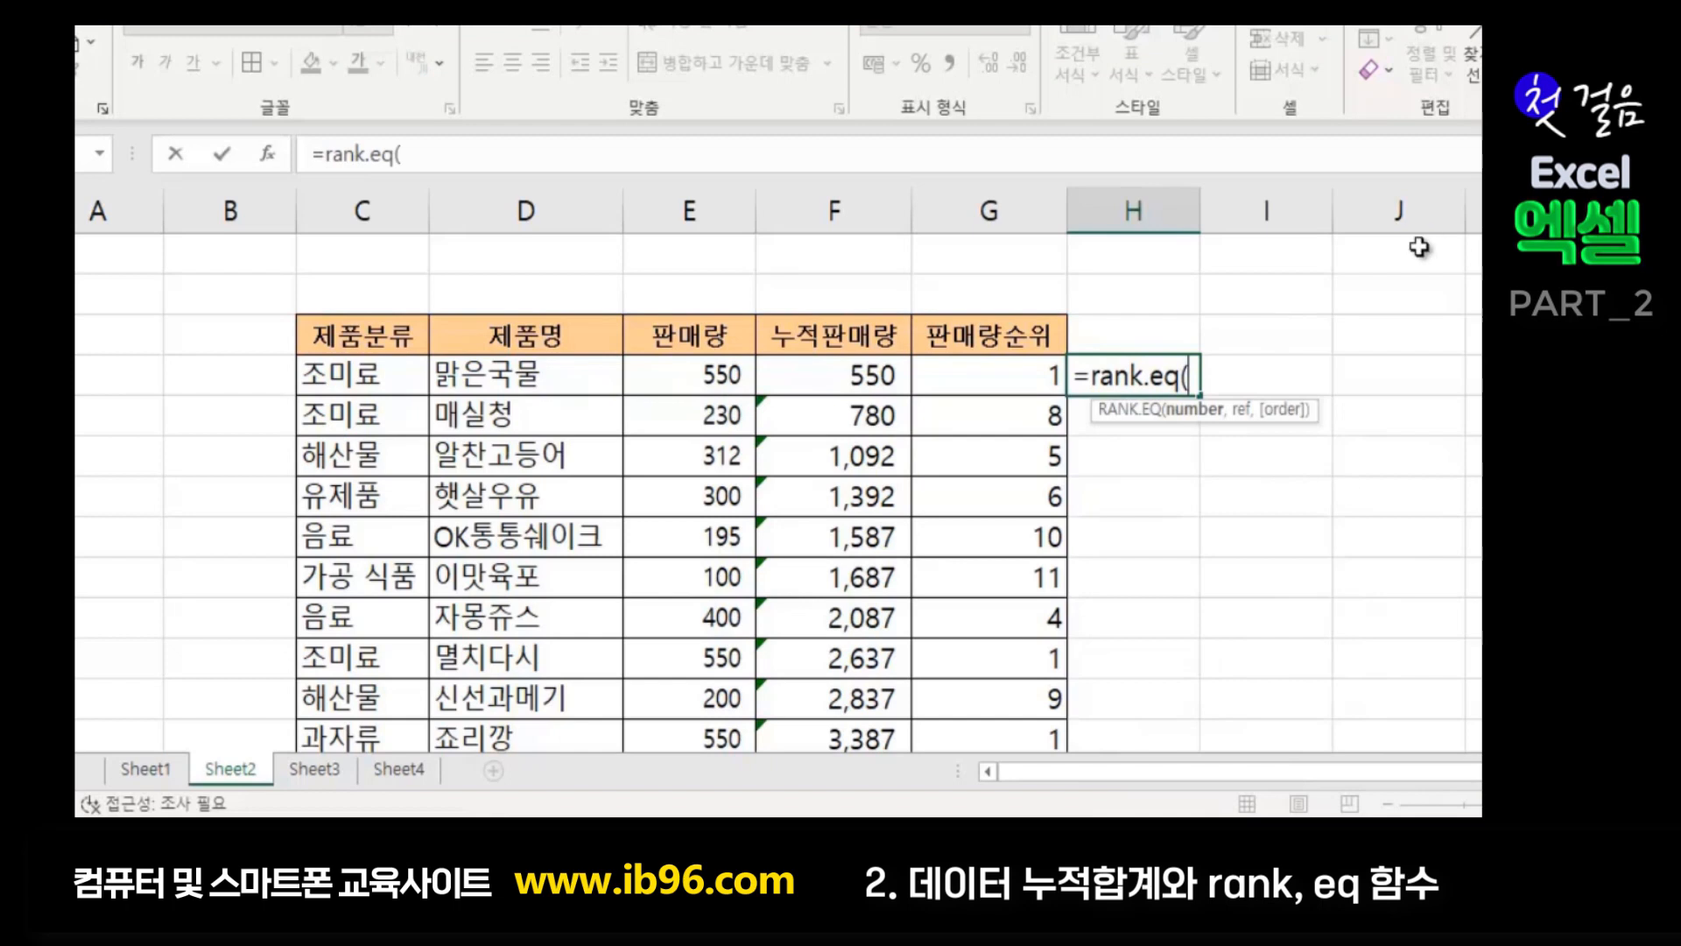
pyautogui.click(725, 373)
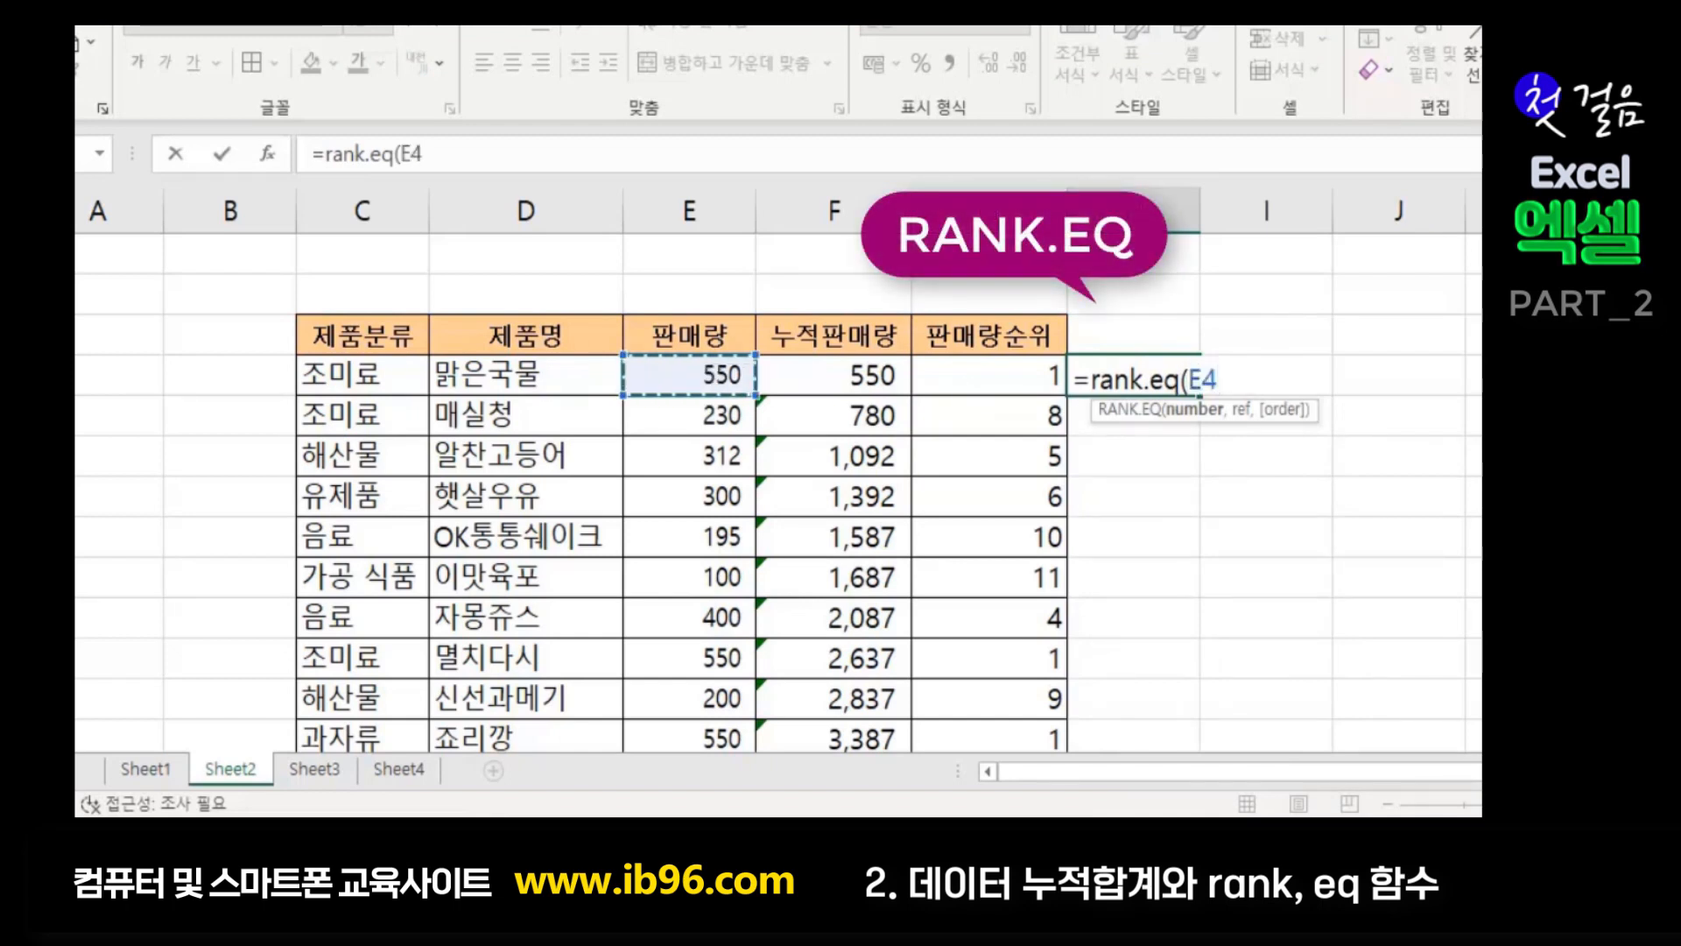
pyautogui.write(',')
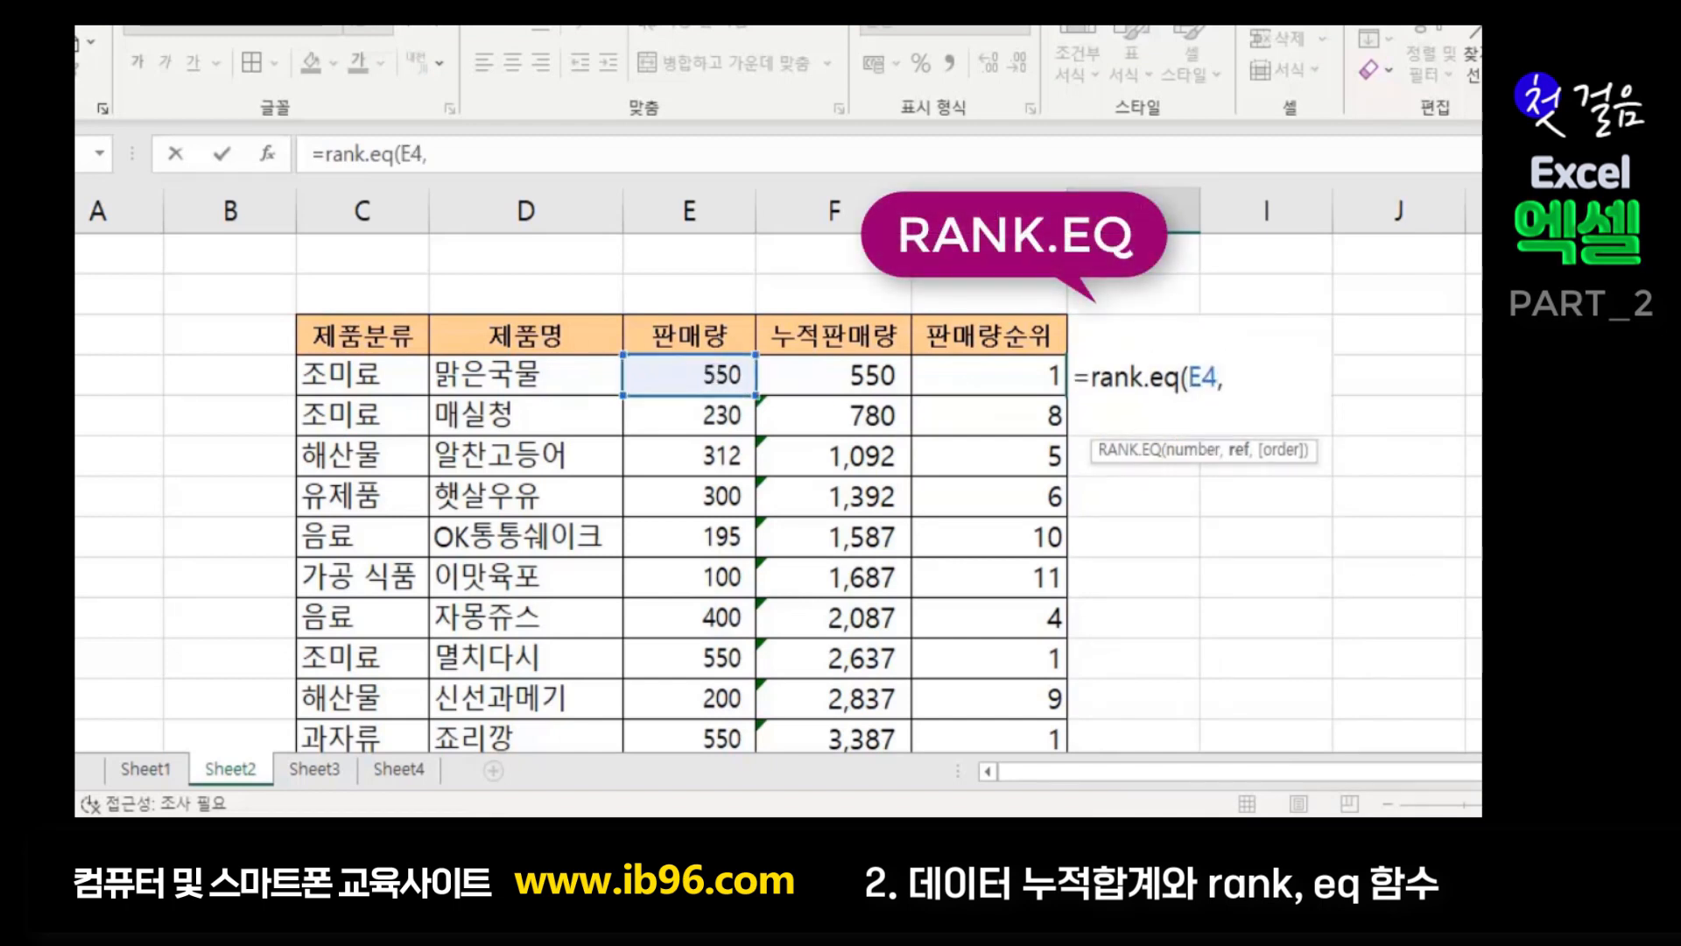
pyautogui.click(692, 371)
pyautogui.moveTo(692, 371); pyautogui.dragTo(703, 618)
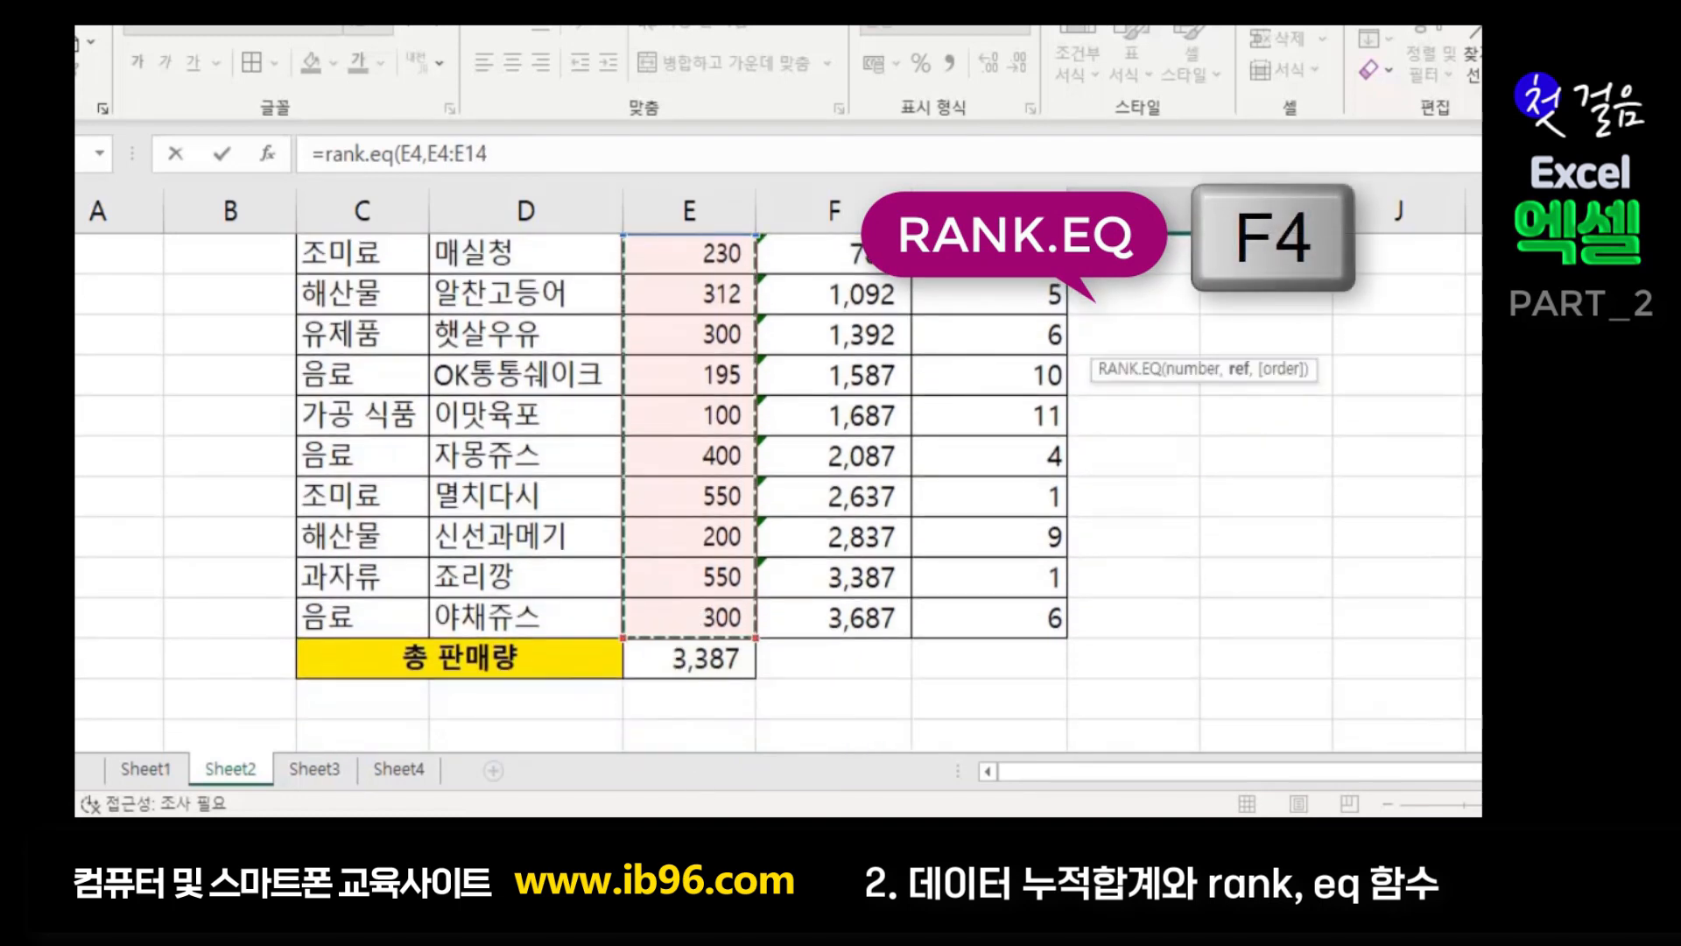
pyautogui.press('F4')
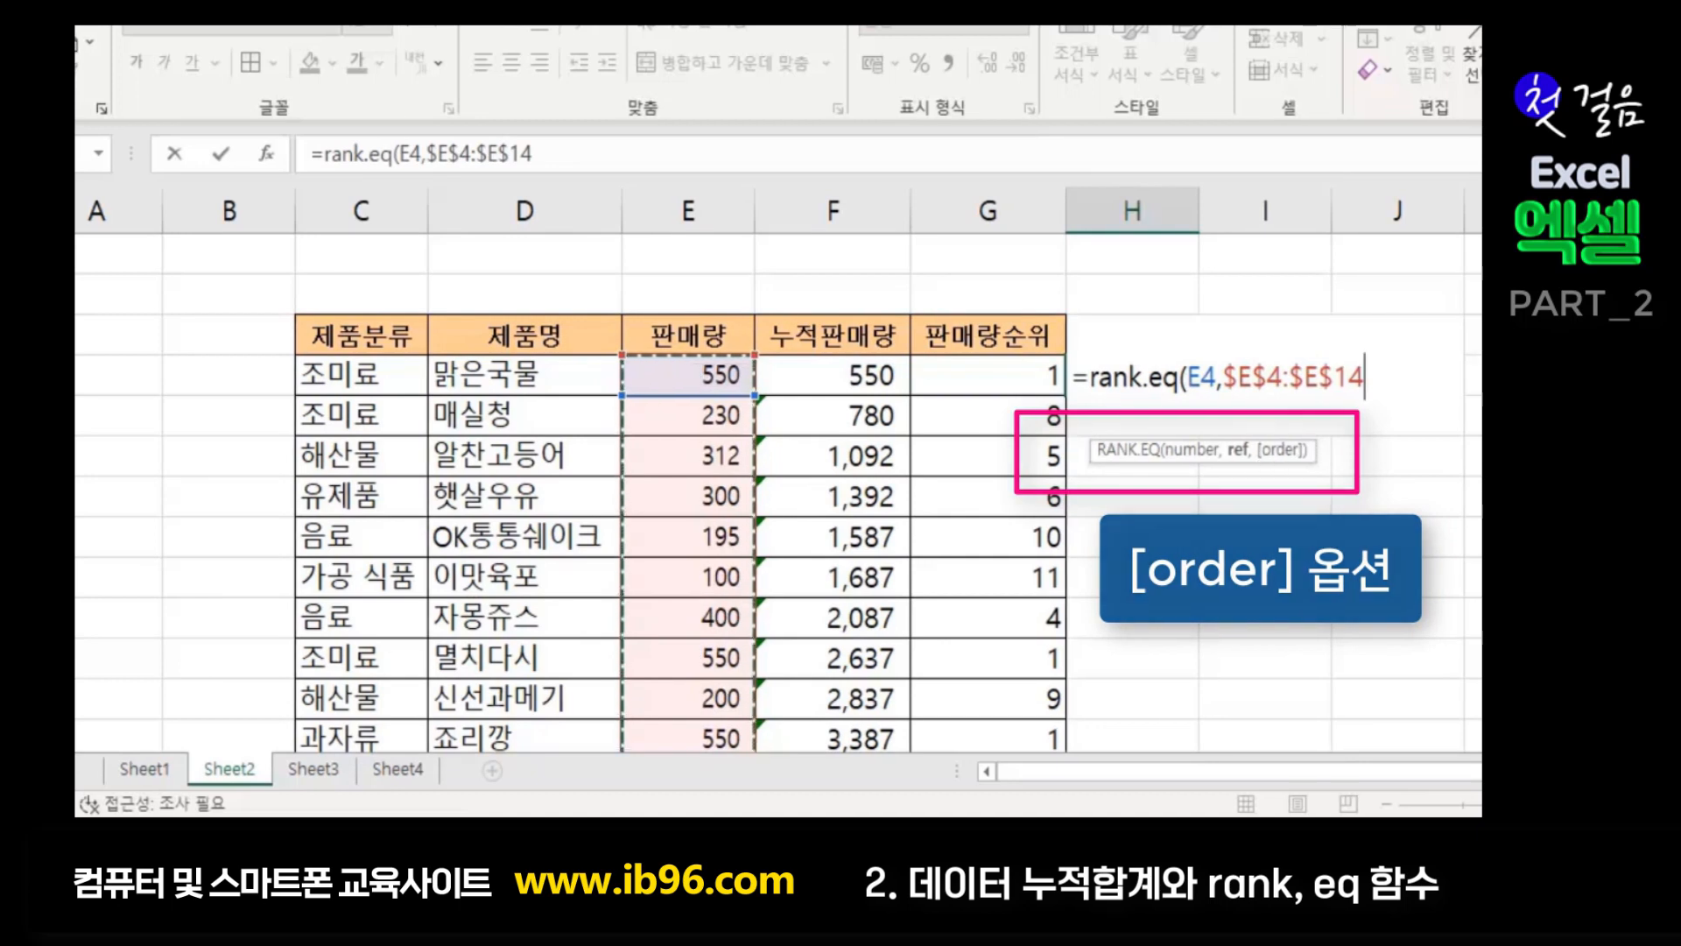
pyautogui.write(',')
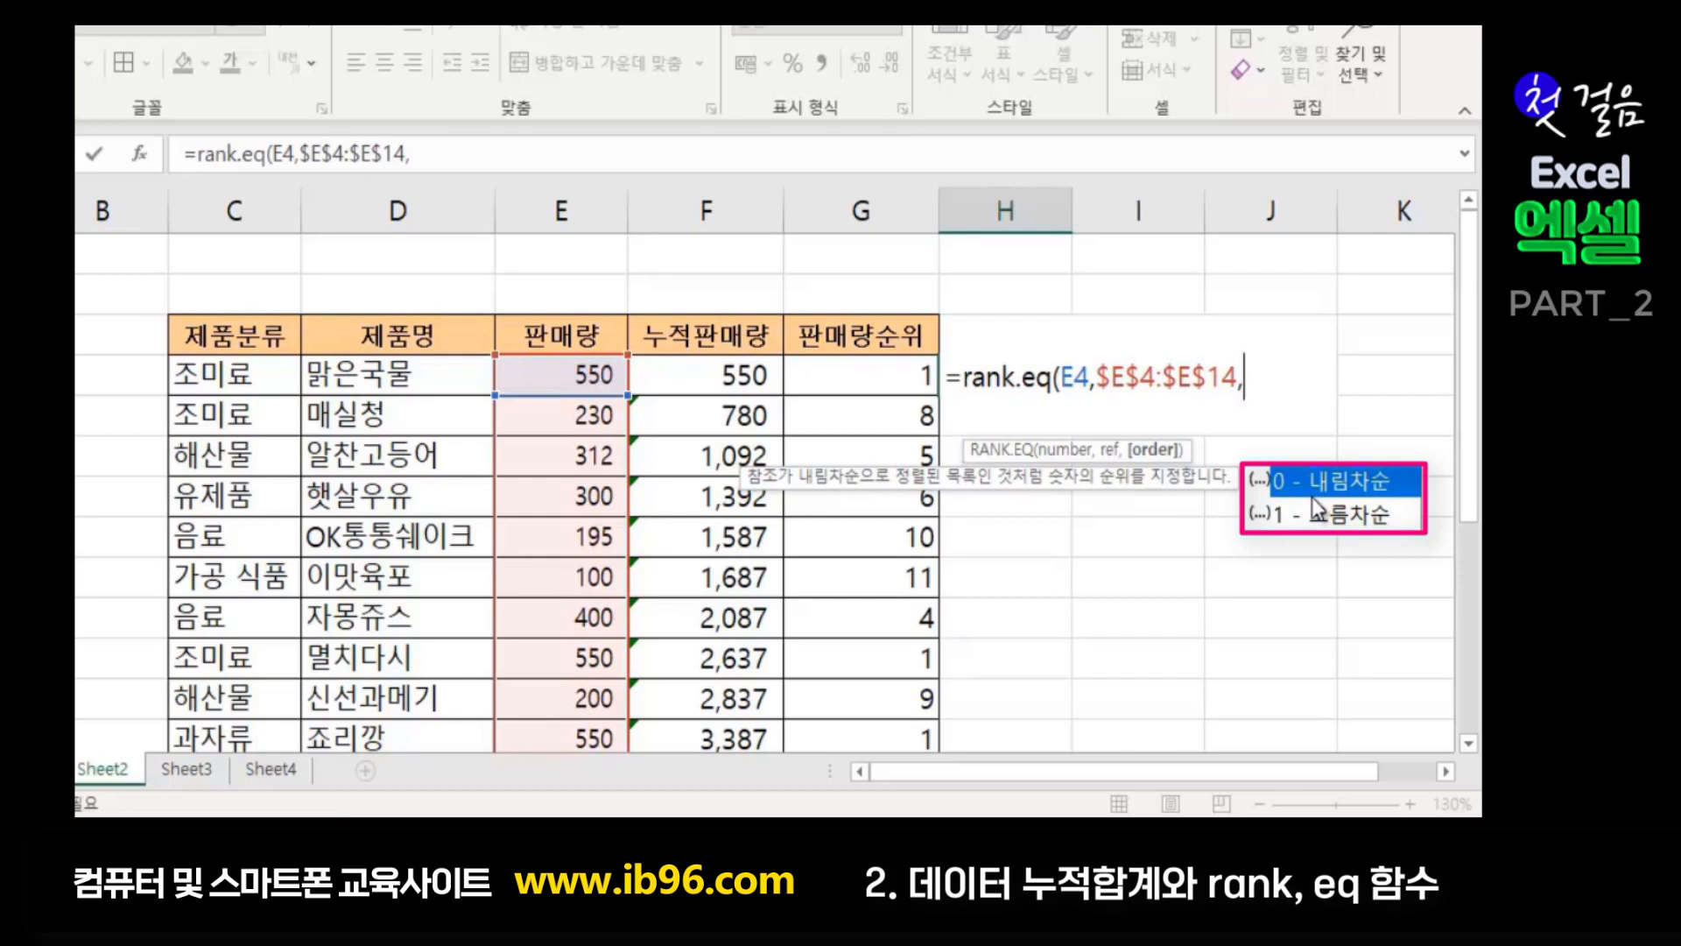
# Try 0 (descending) as the order argument of the RANK.EQ formula in H4
pyautogui.press('BackSpace')
pyautogui.write(')')
pyautogui.press('BackSpace')
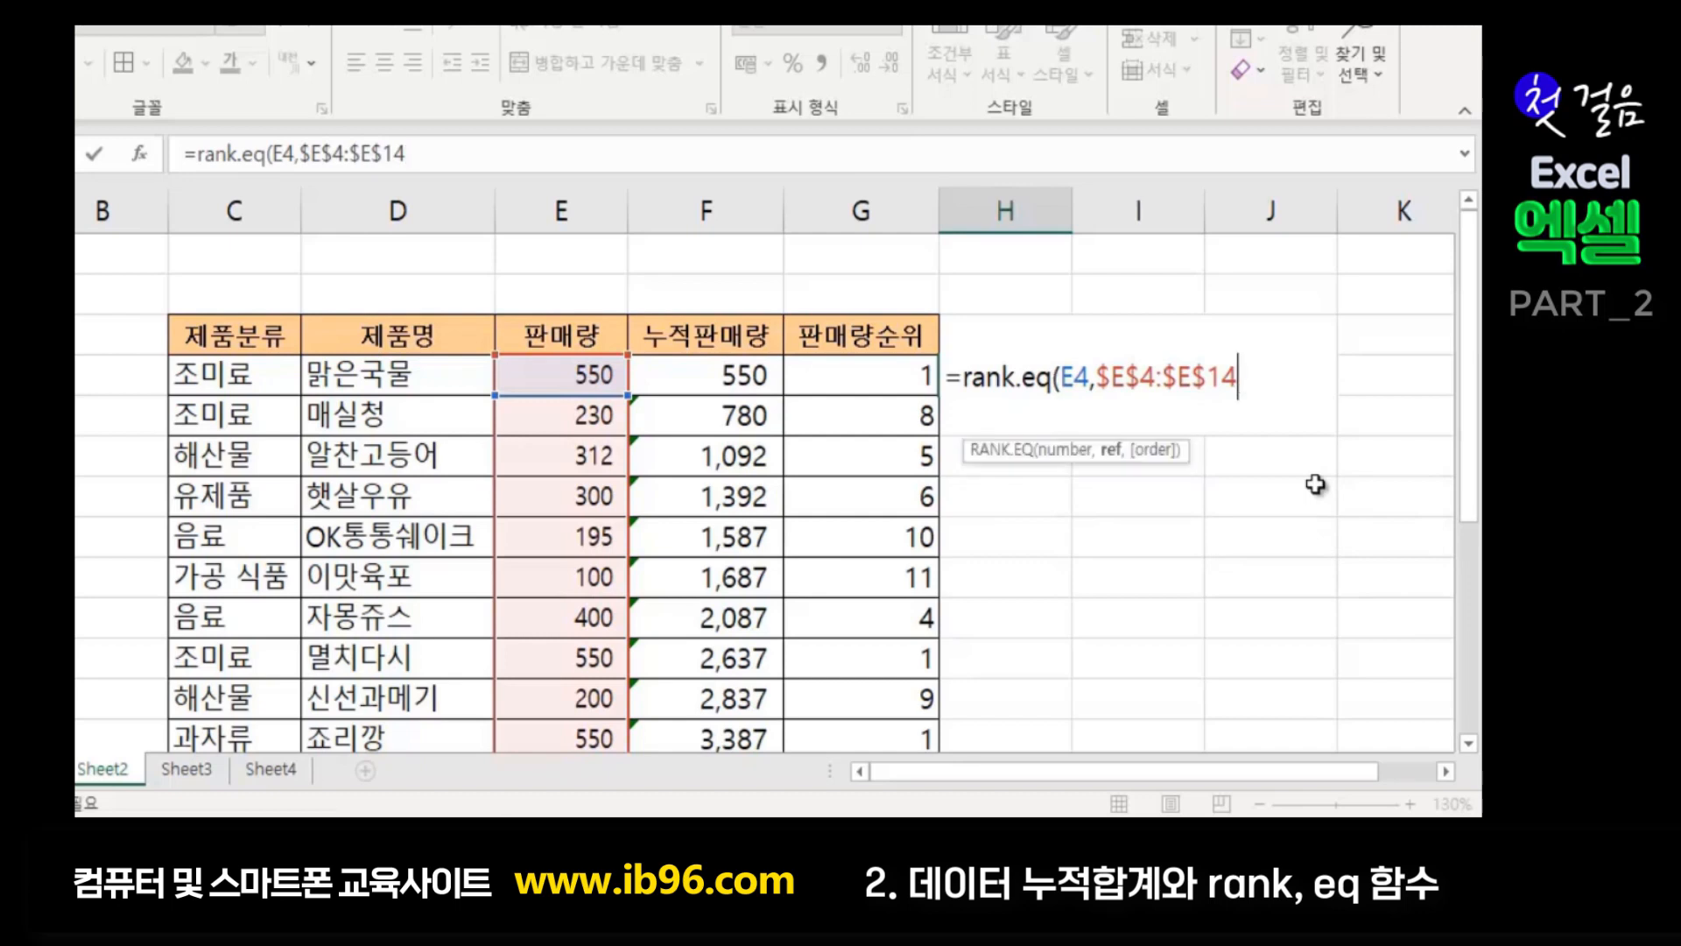
pyautogui.write(',0')
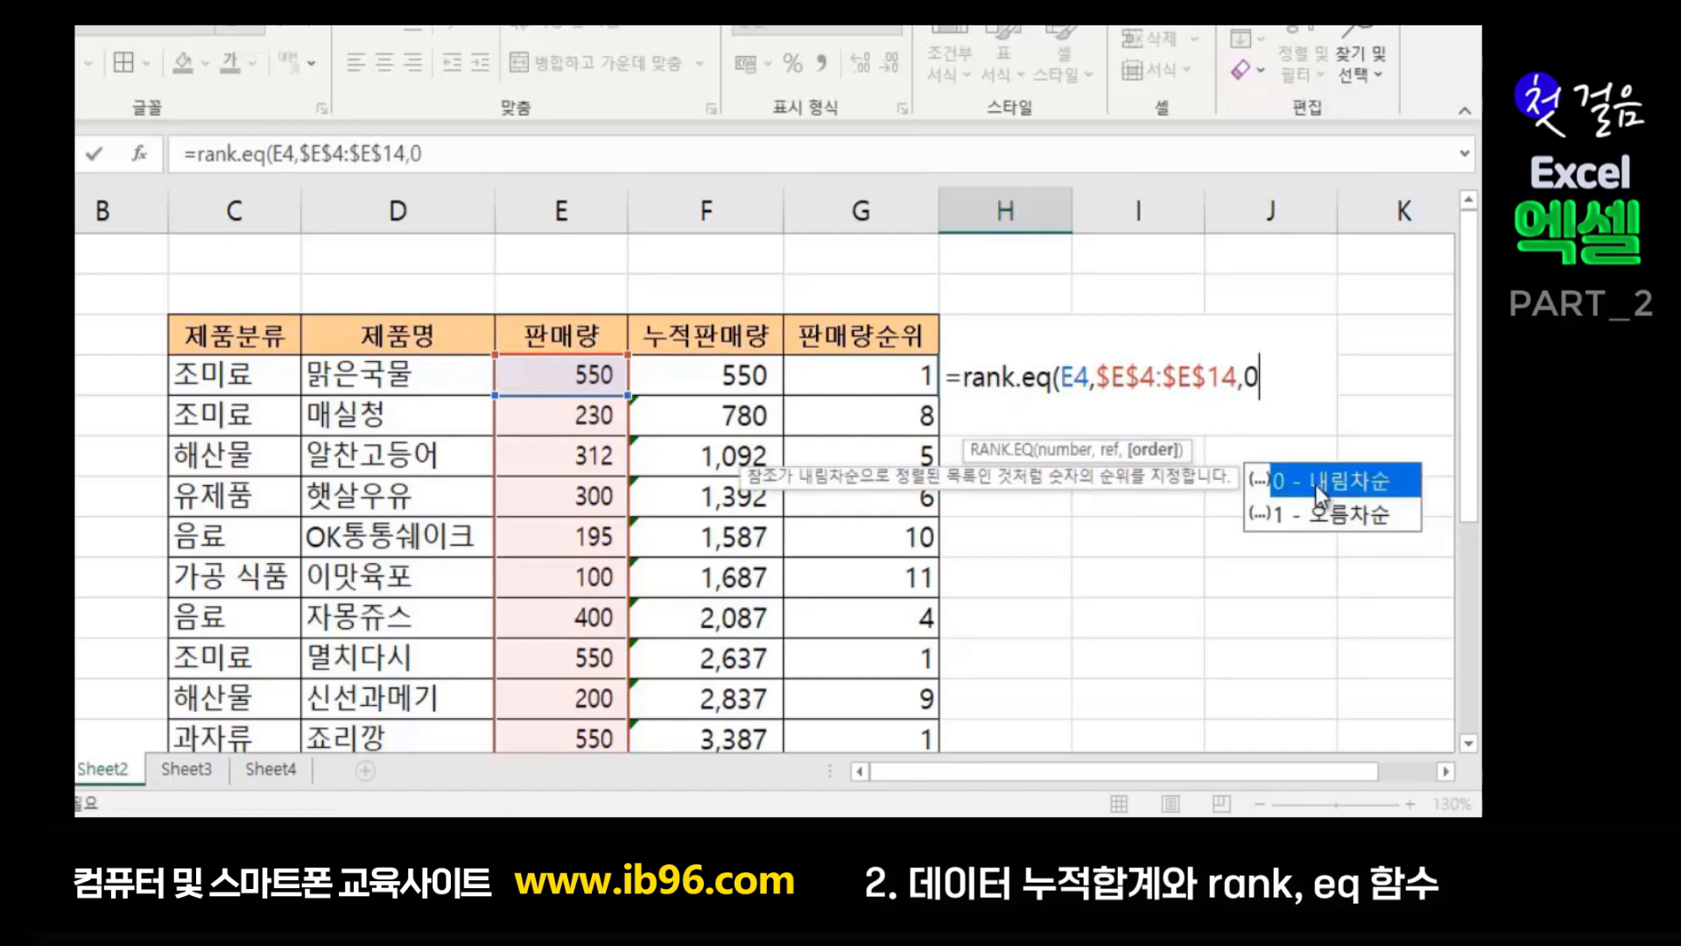
pyautogui.write(')')
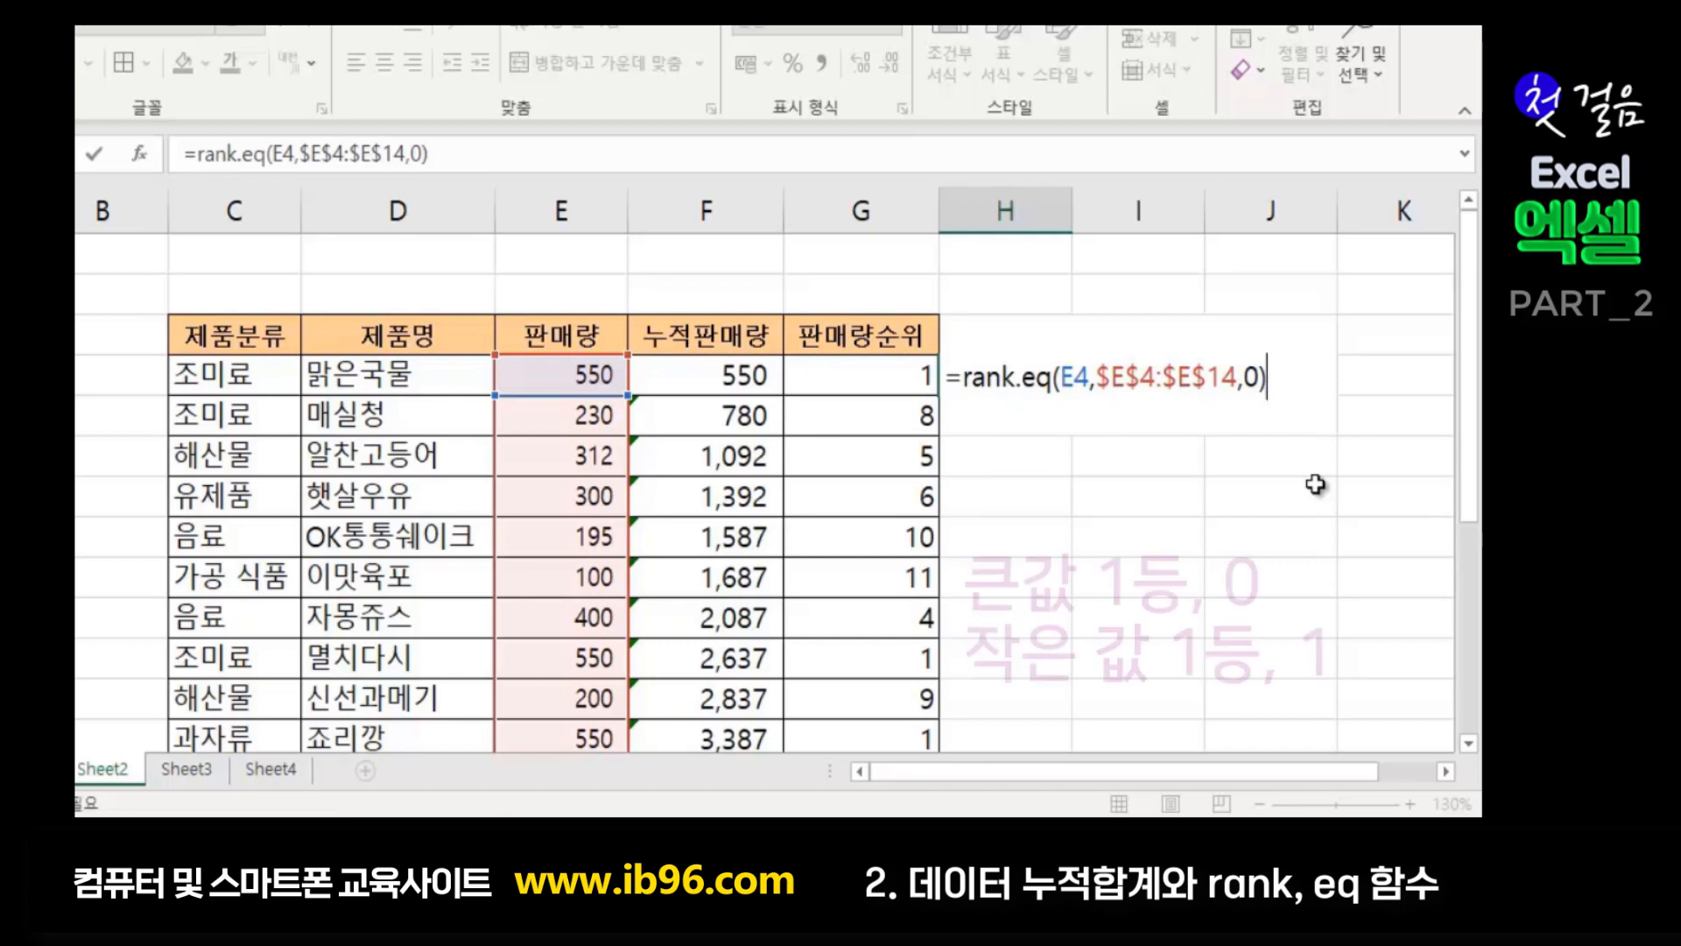
pyautogui.press('BackSpace')
pyautogui.press('BackSpace')
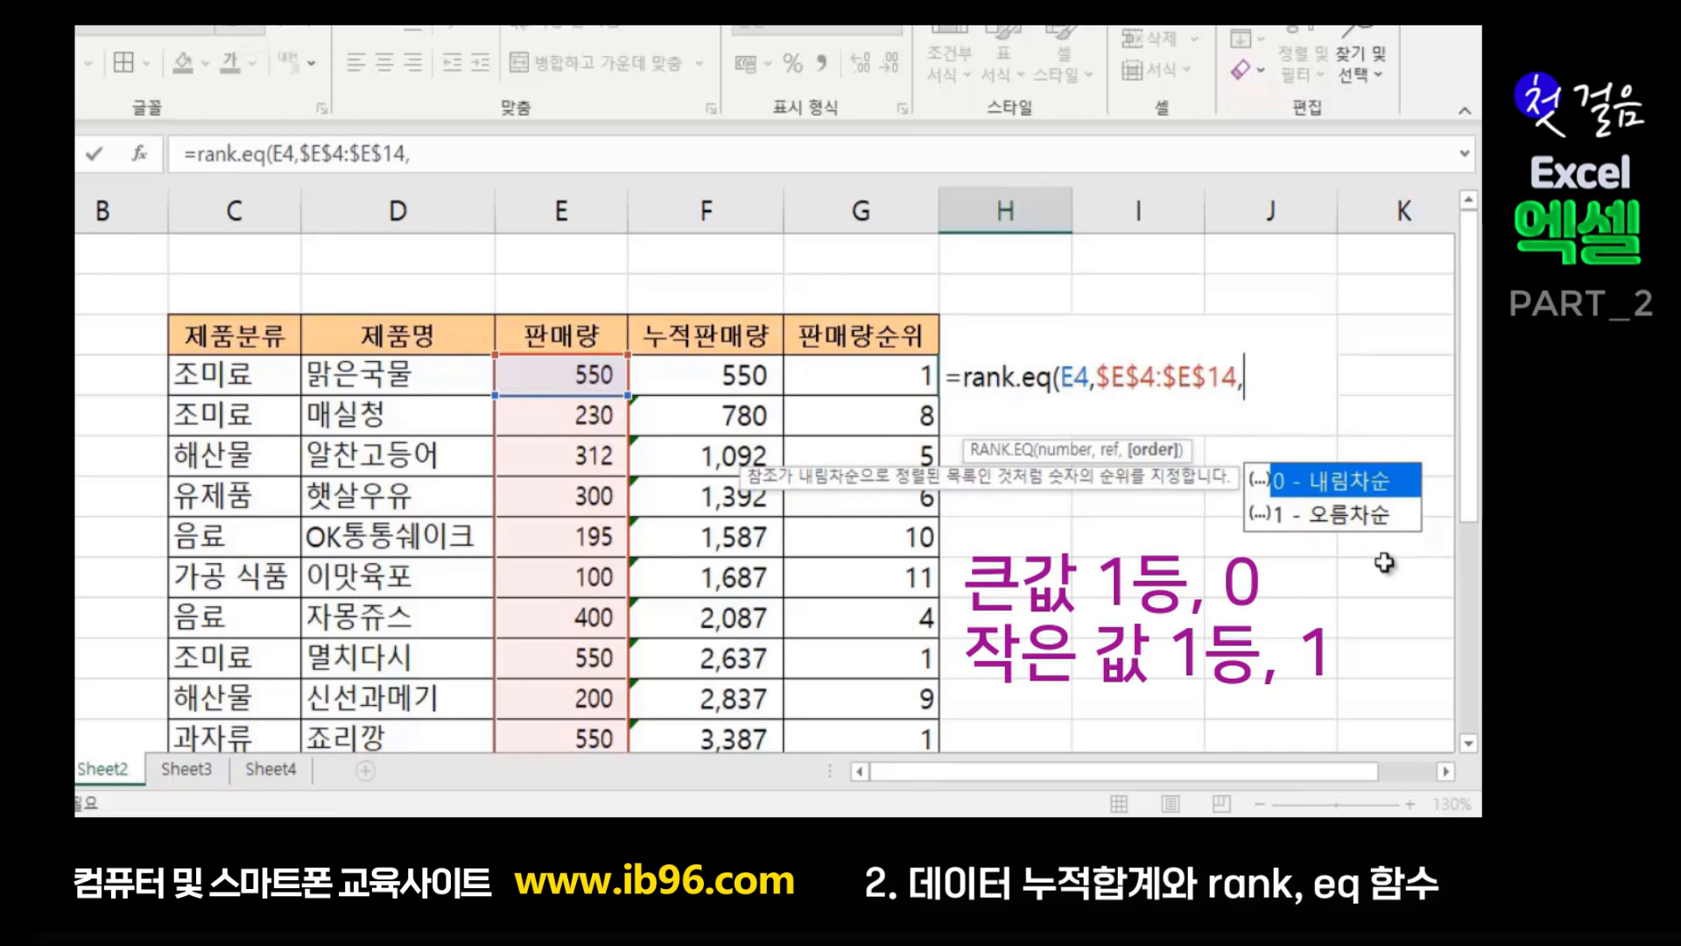
# Complete the H4 formula with order 1 for ascending ranks and fill it down to H14
pyautogui.write('1)')
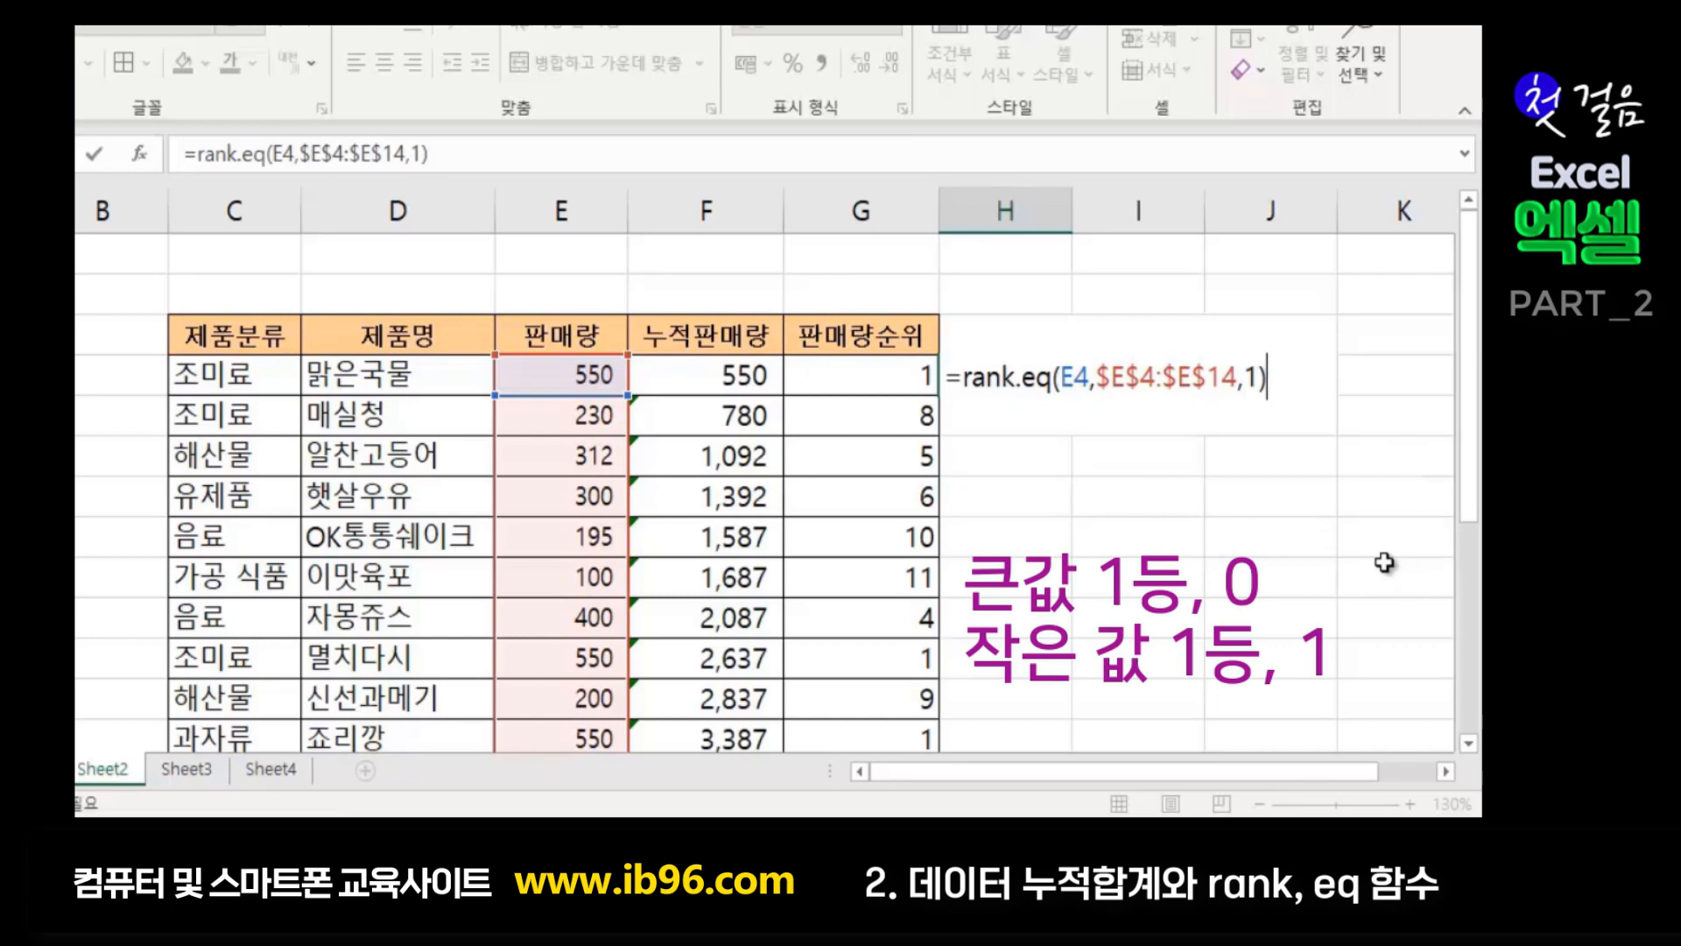
pyautogui.press('Return')
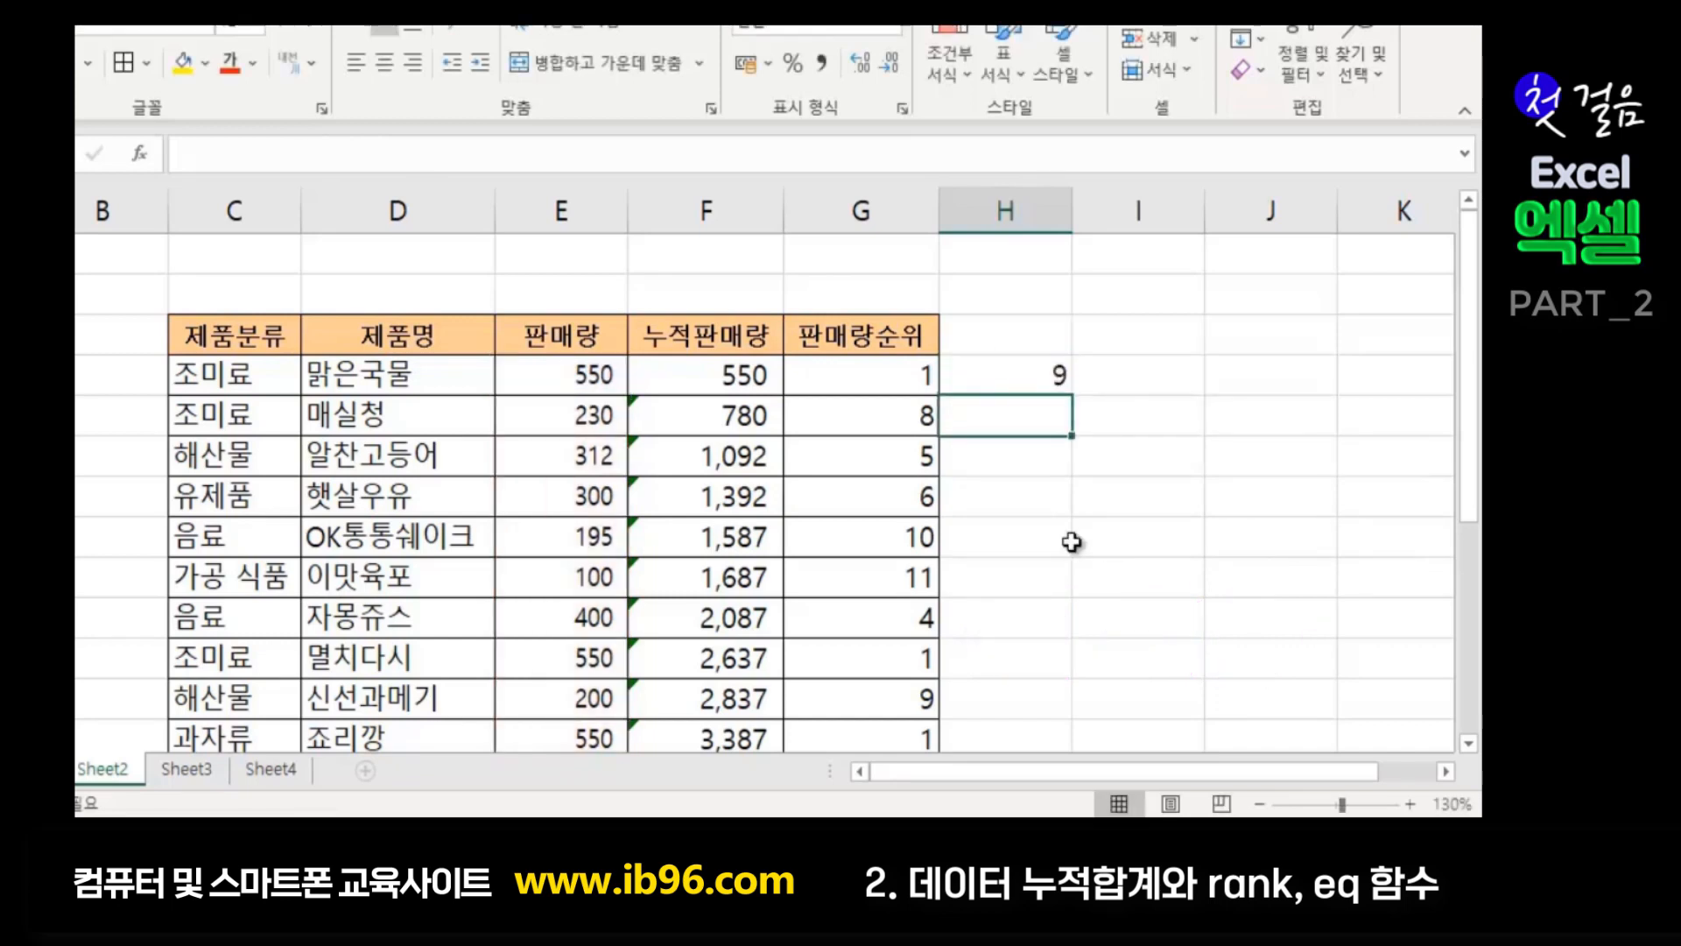
pyautogui.click(1022, 366)
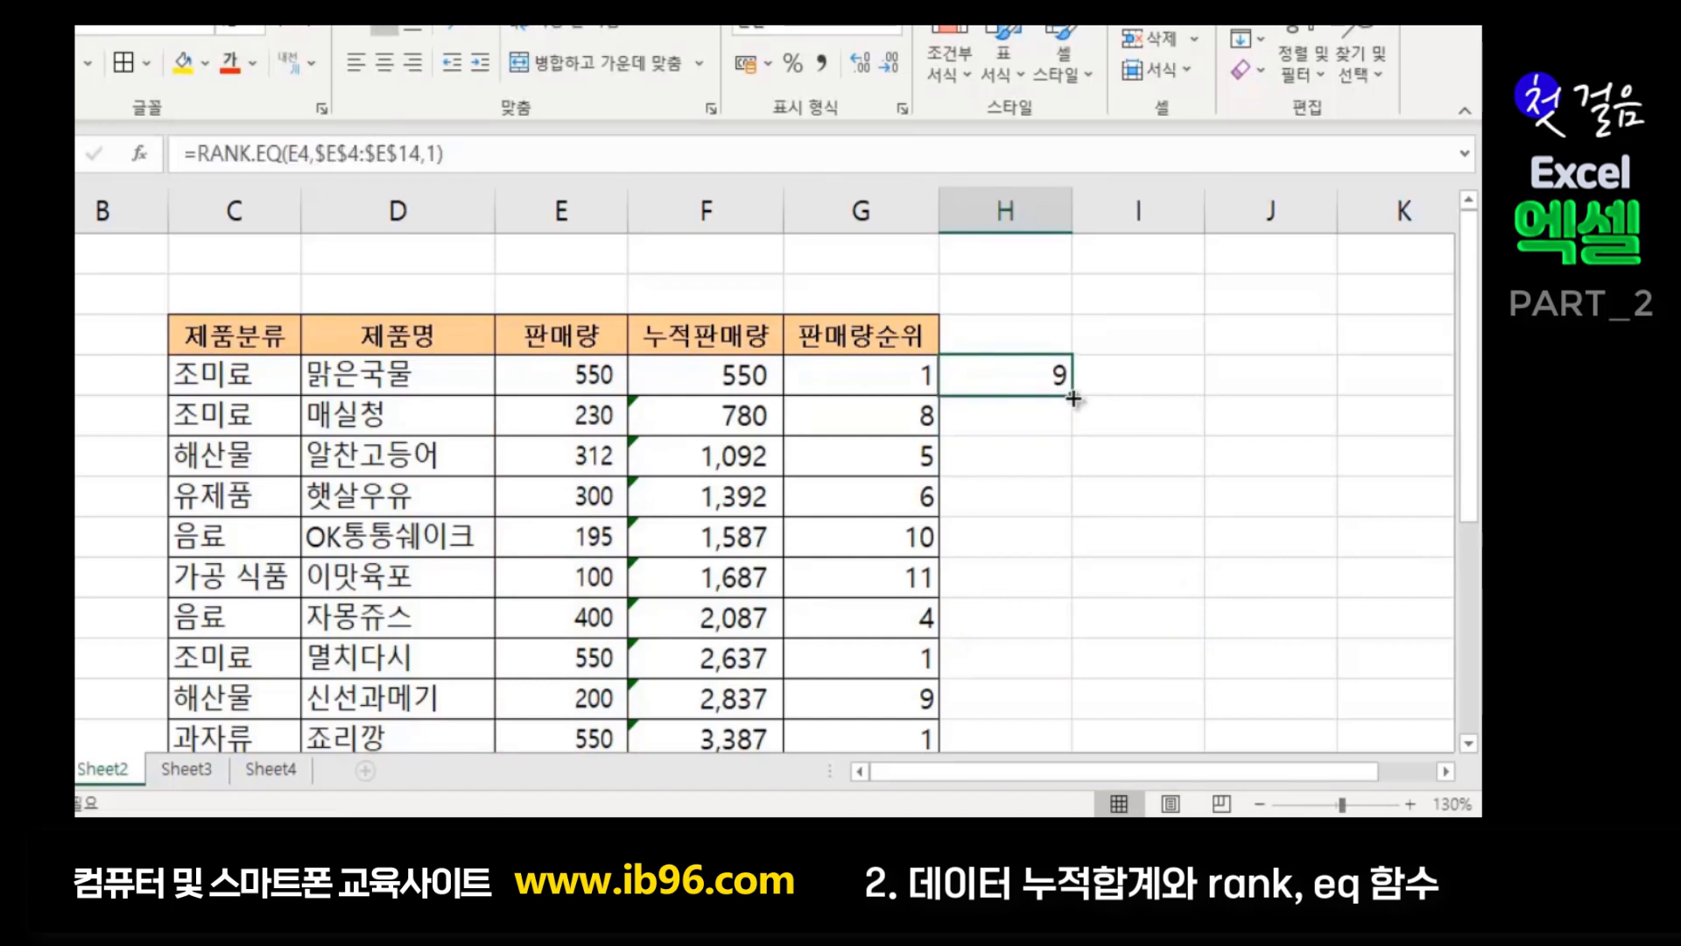
pyautogui.doubleClick(1072, 398)
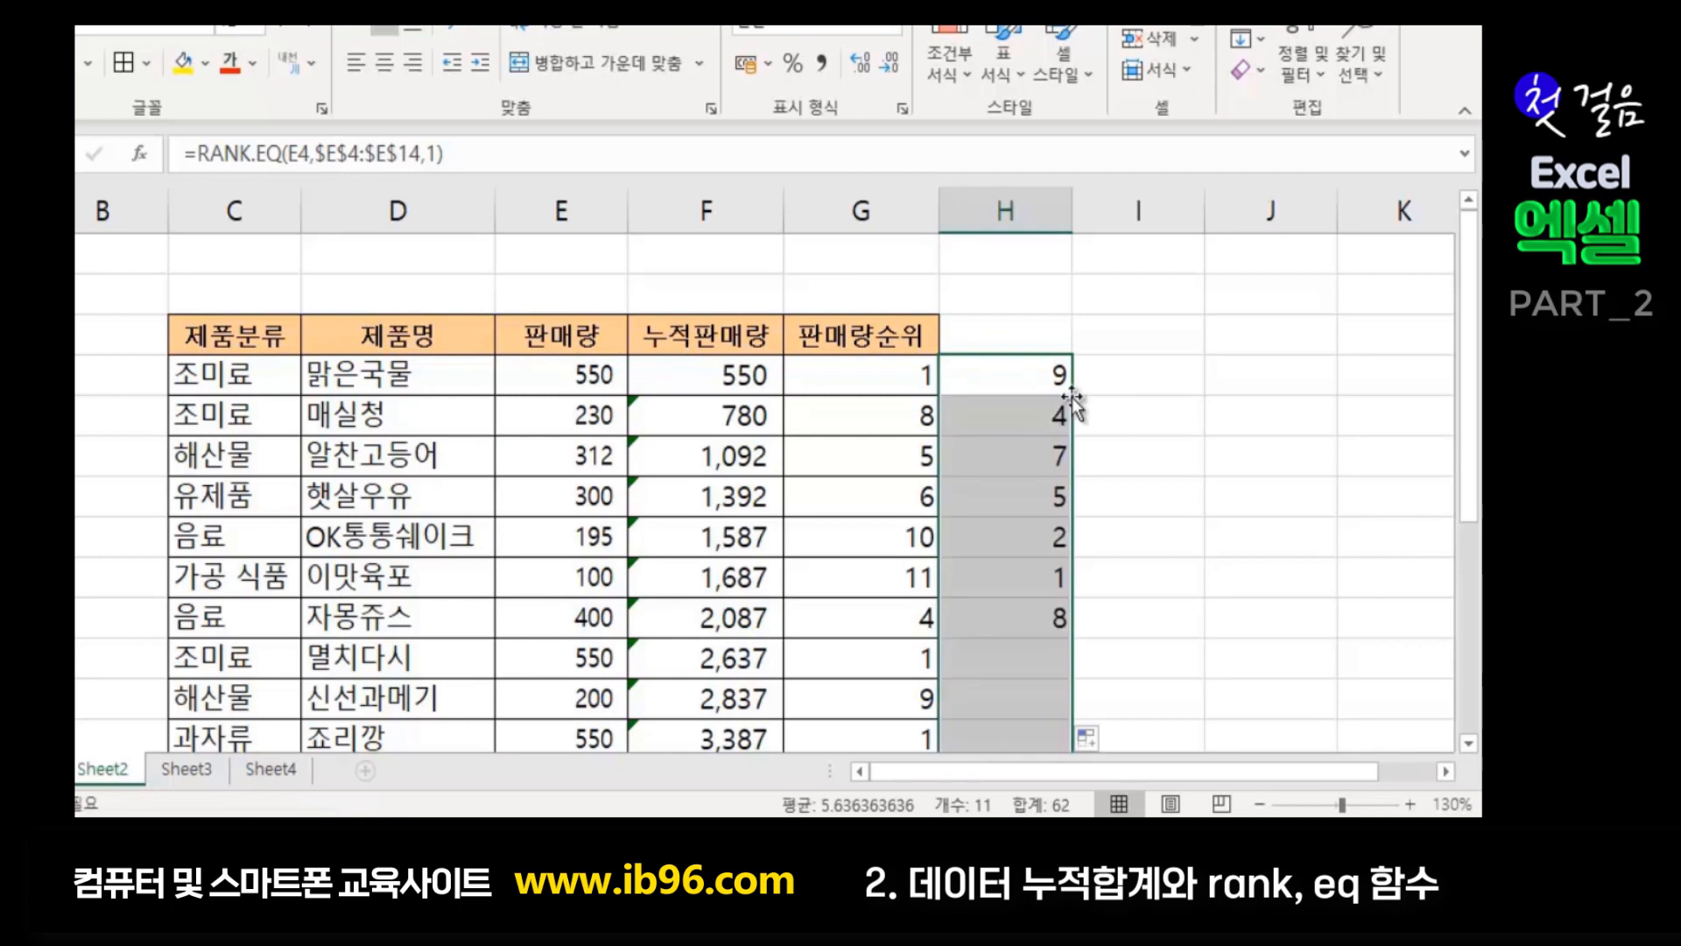
# Compare the ascending rank in H9 with the descending rank in G9 and the sales quantity in E9
pyautogui.click(1184, 451)
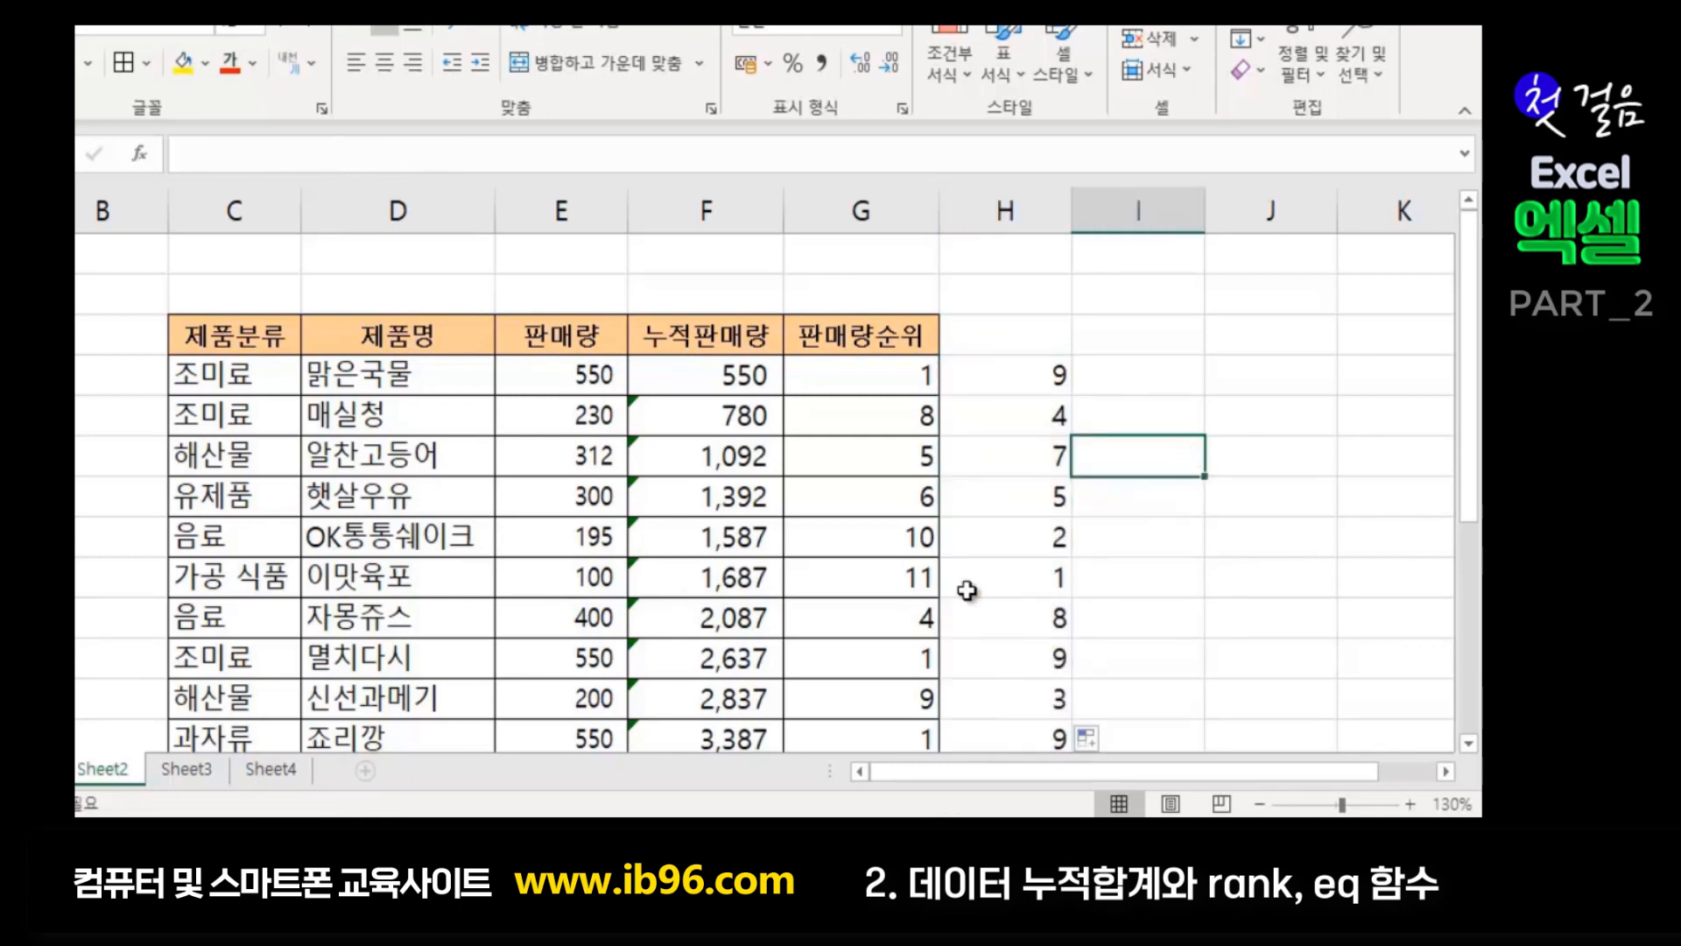
pyautogui.click(911, 581)
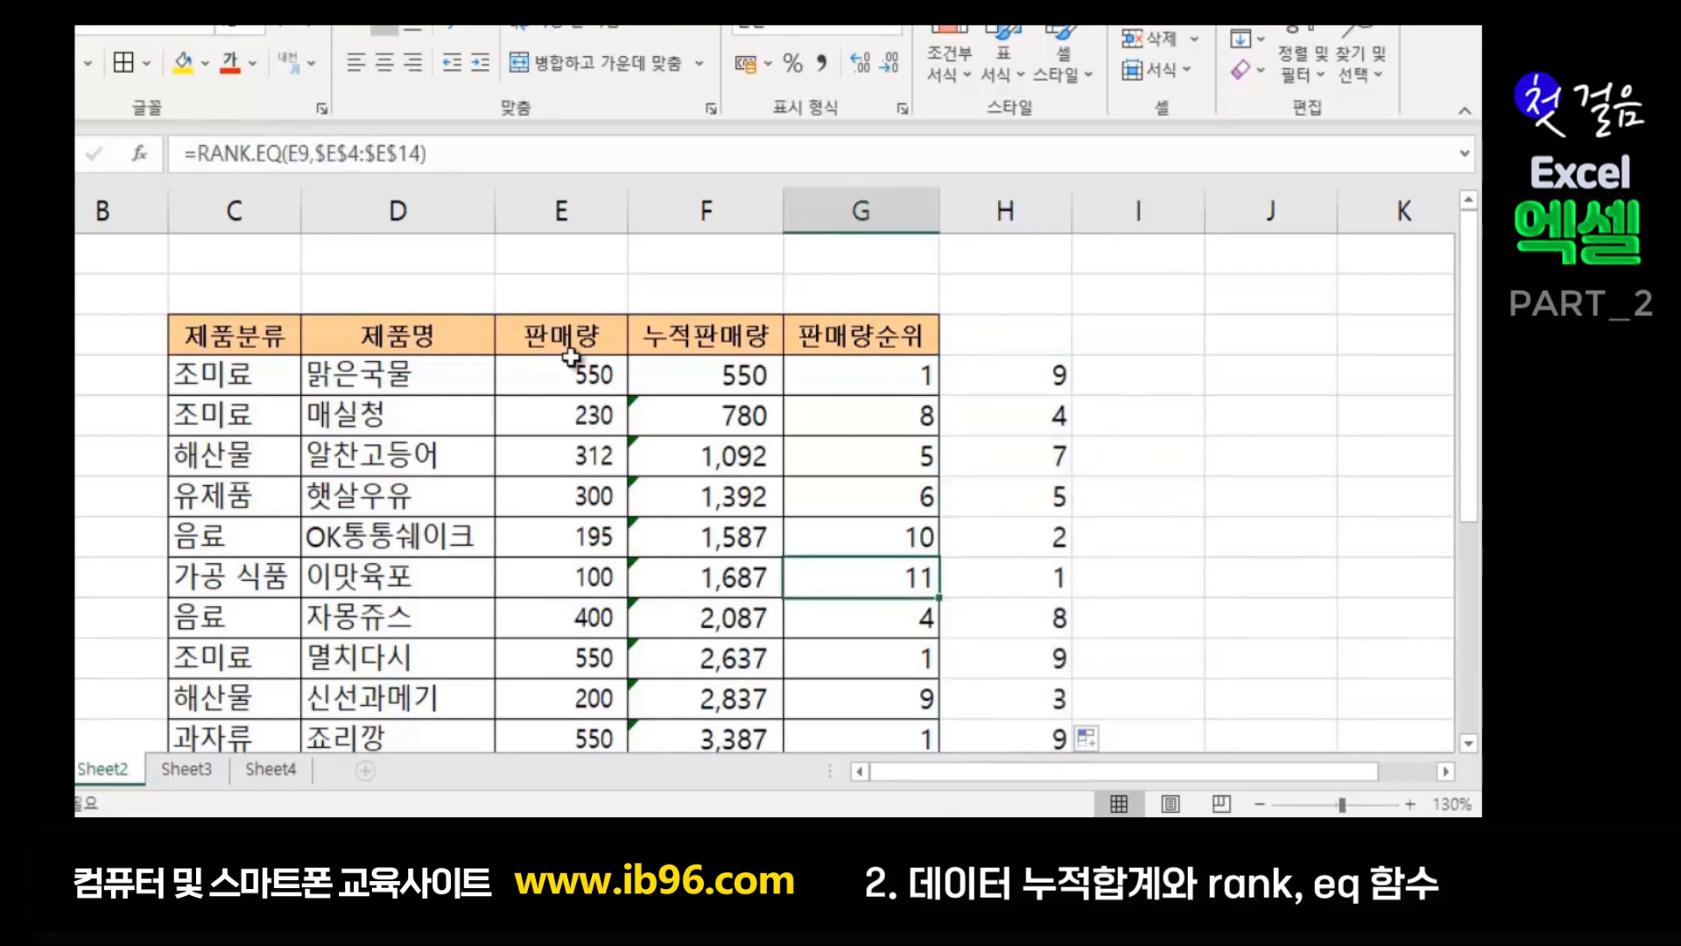
pyautogui.click(585, 582)
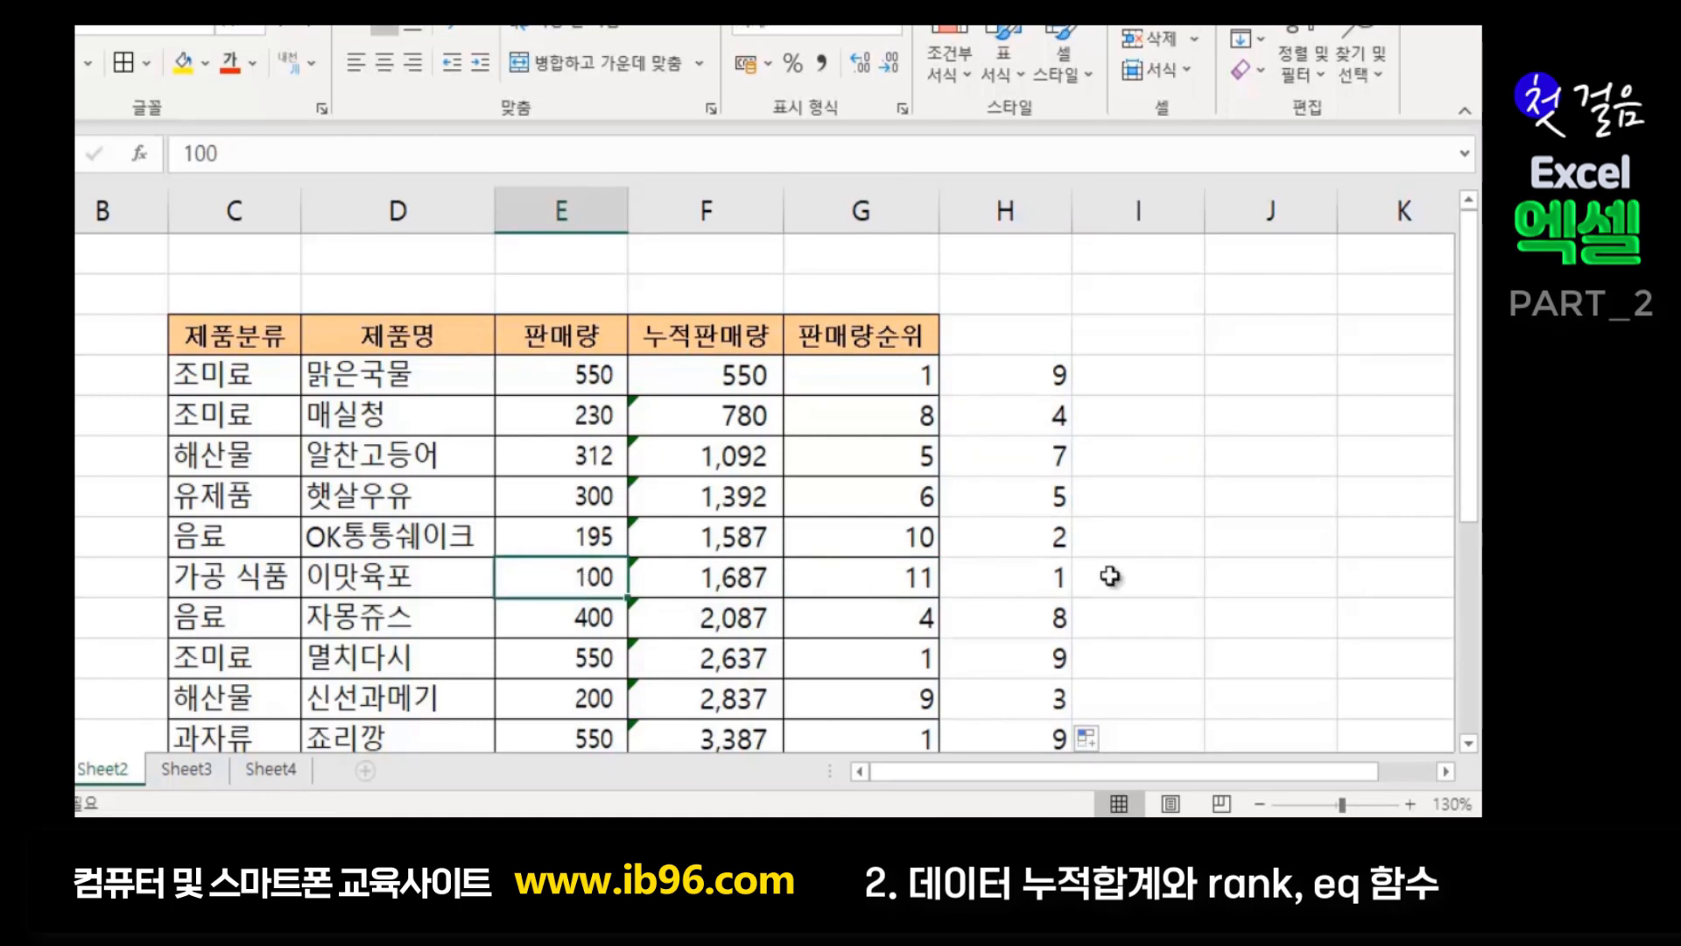
pyautogui.click(1053, 576)
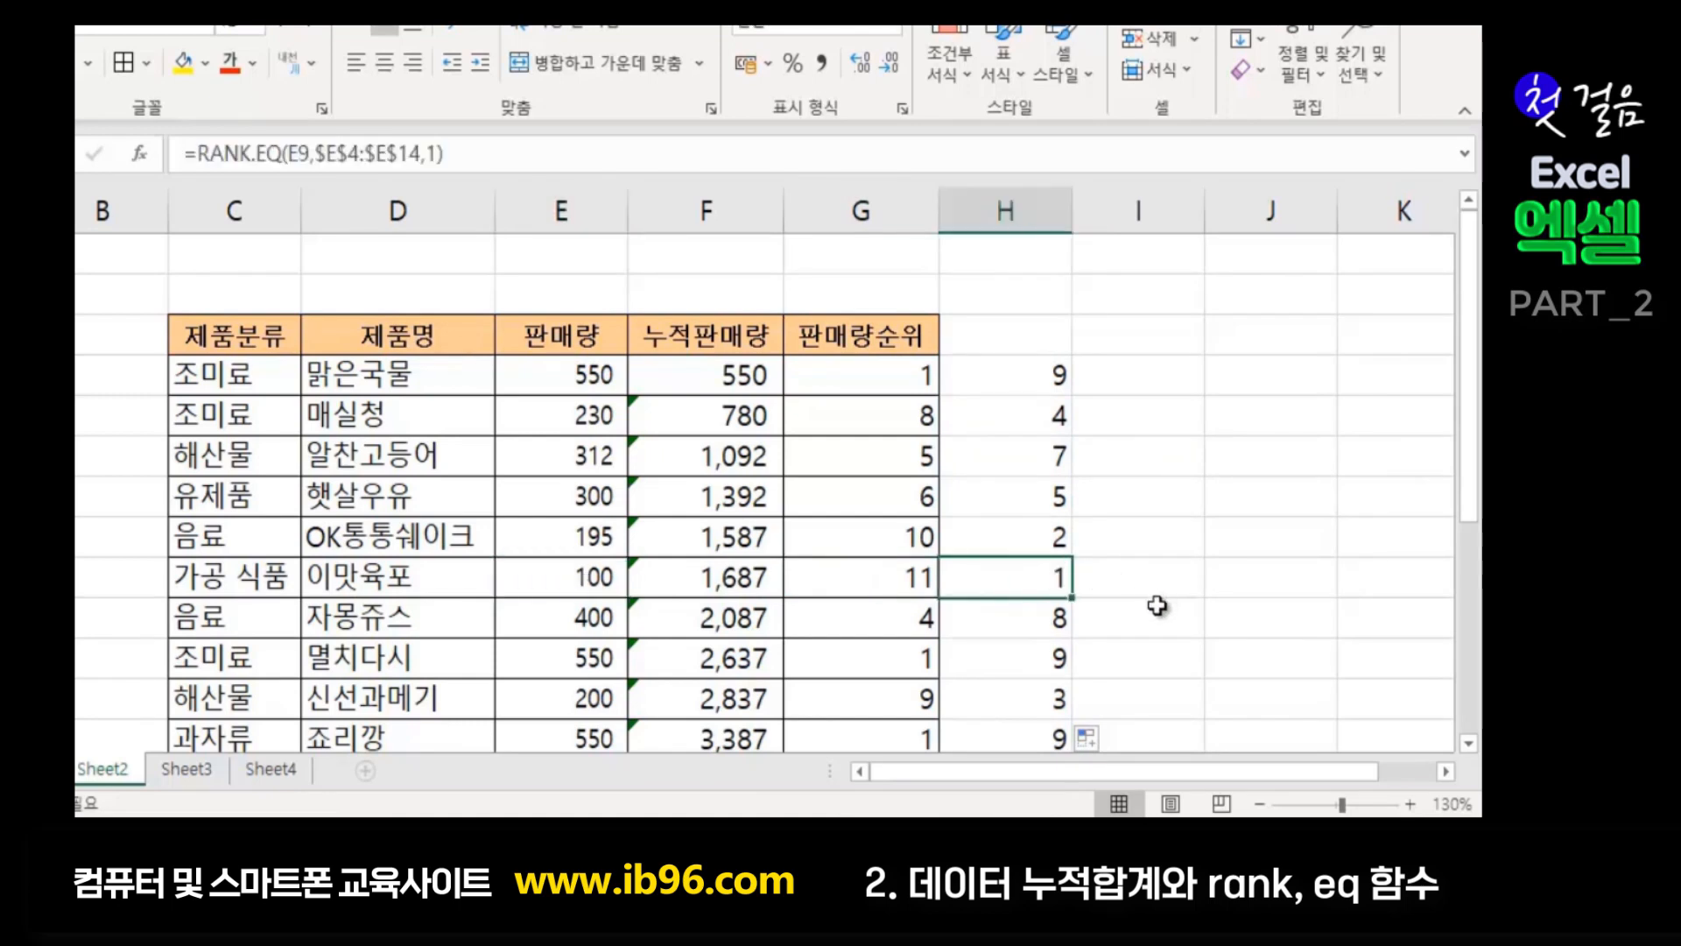
pyautogui.scroll(-1, 1161, 600)
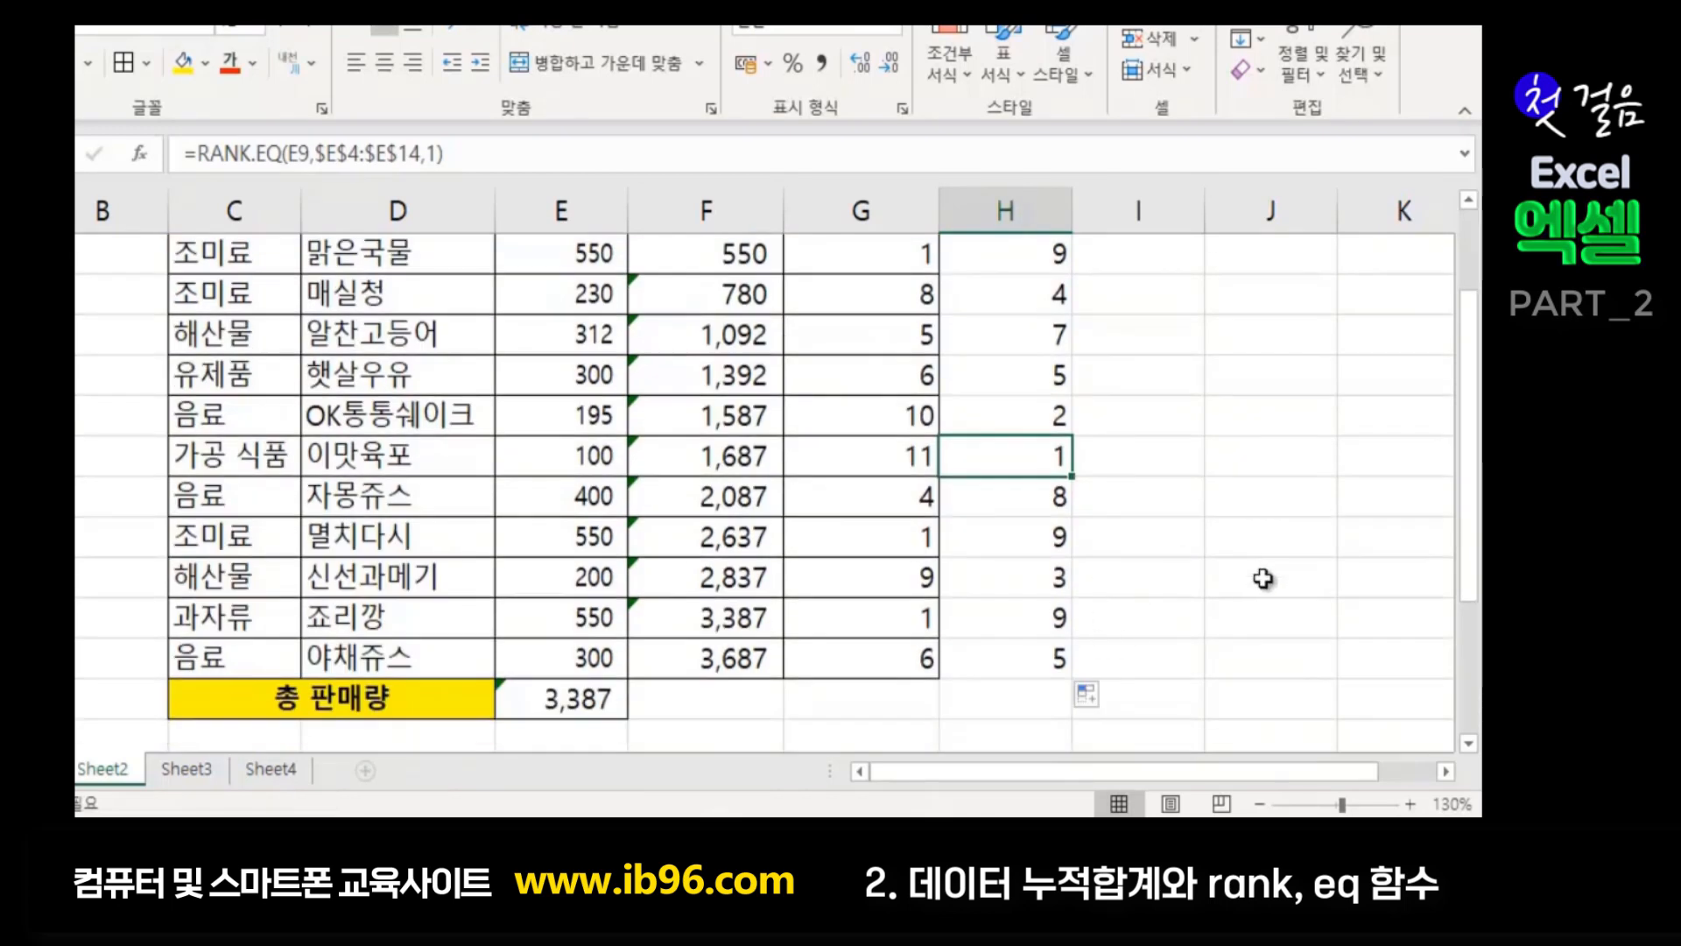
pyautogui.scroll(1, 1173, 617)
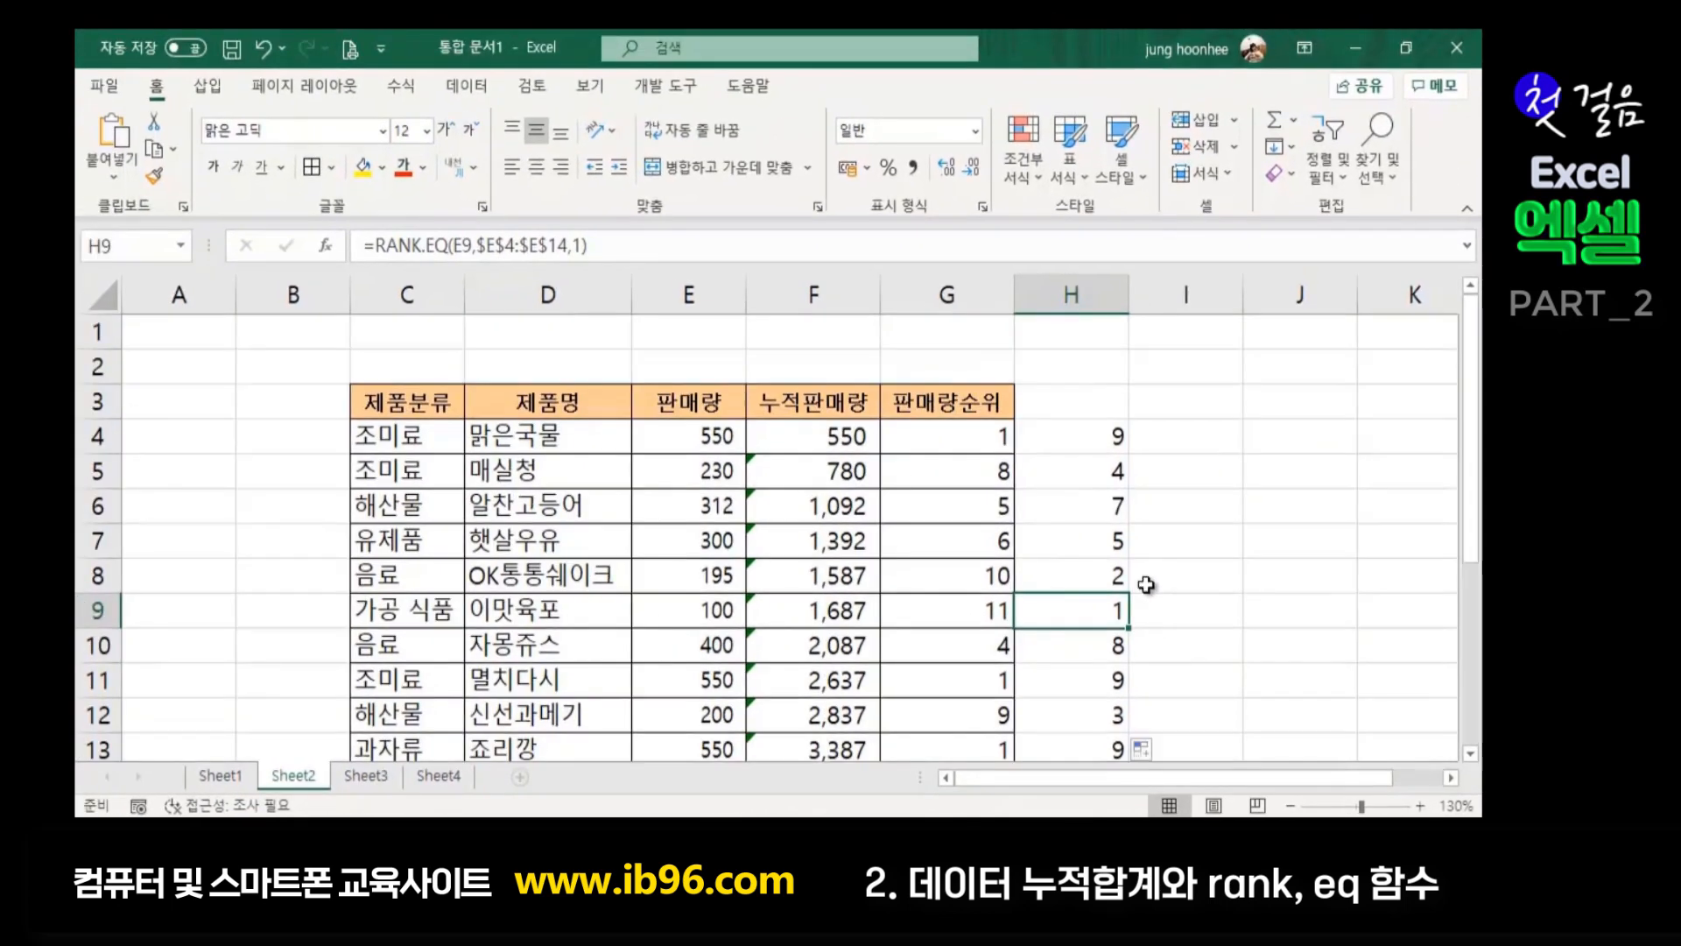
pyautogui.click(1146, 585)
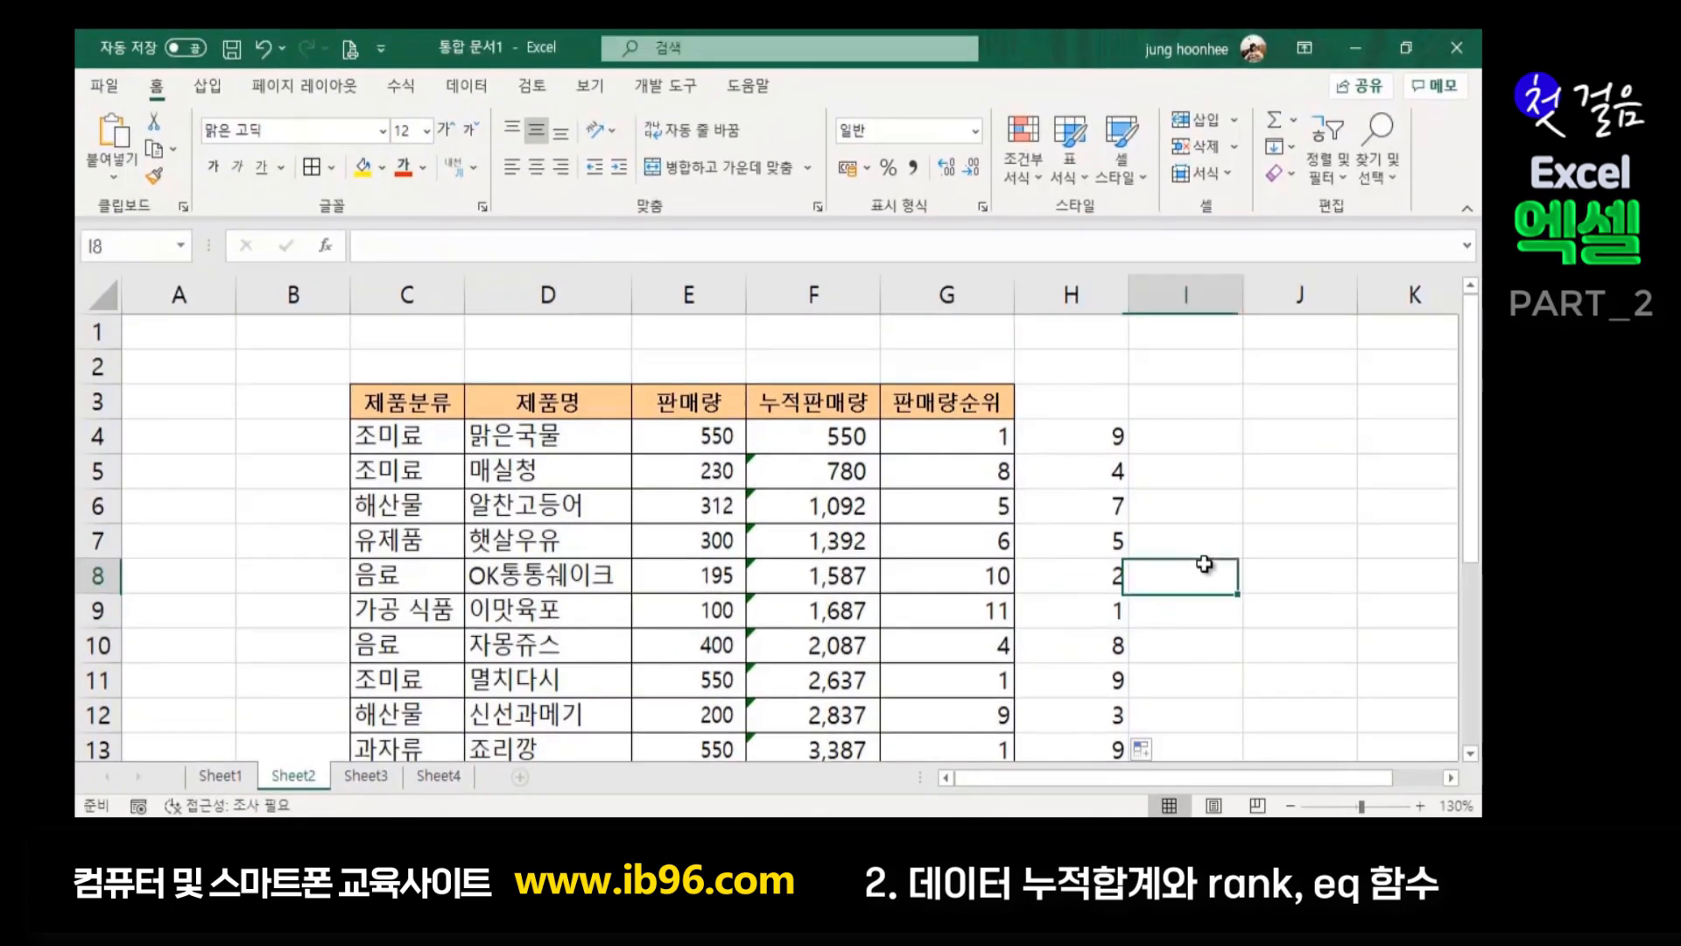
# Review the RANK.EQ formula in H4 and its order argument
pyautogui.click(979, 396)
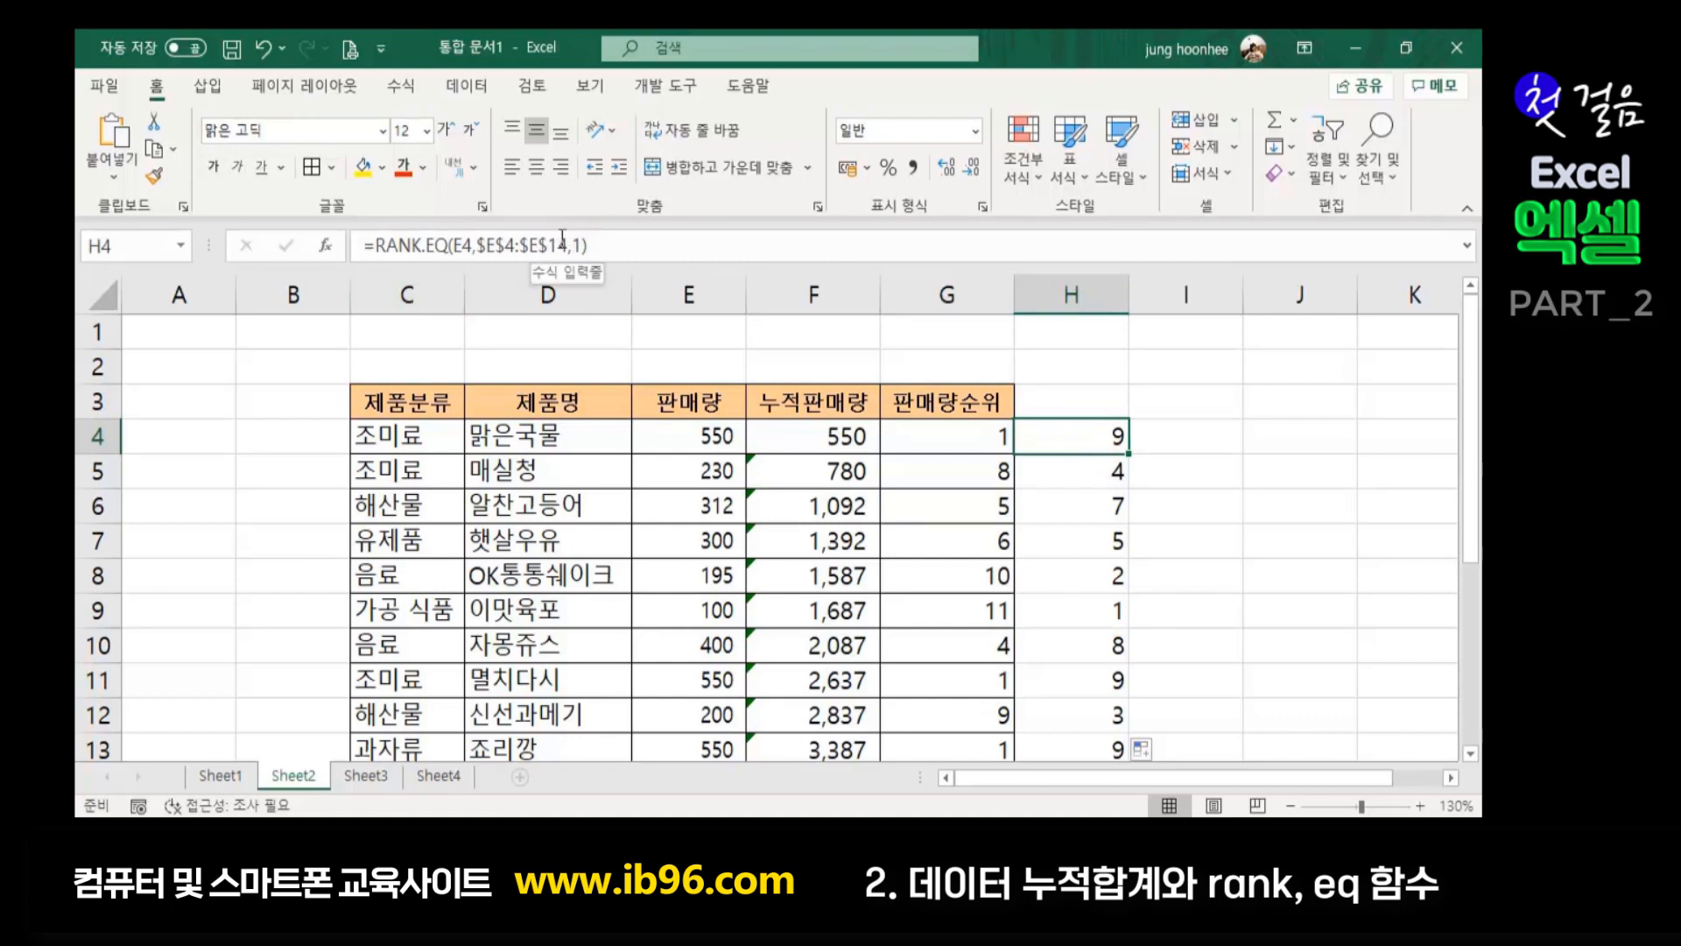
pyautogui.click(1239, 515)
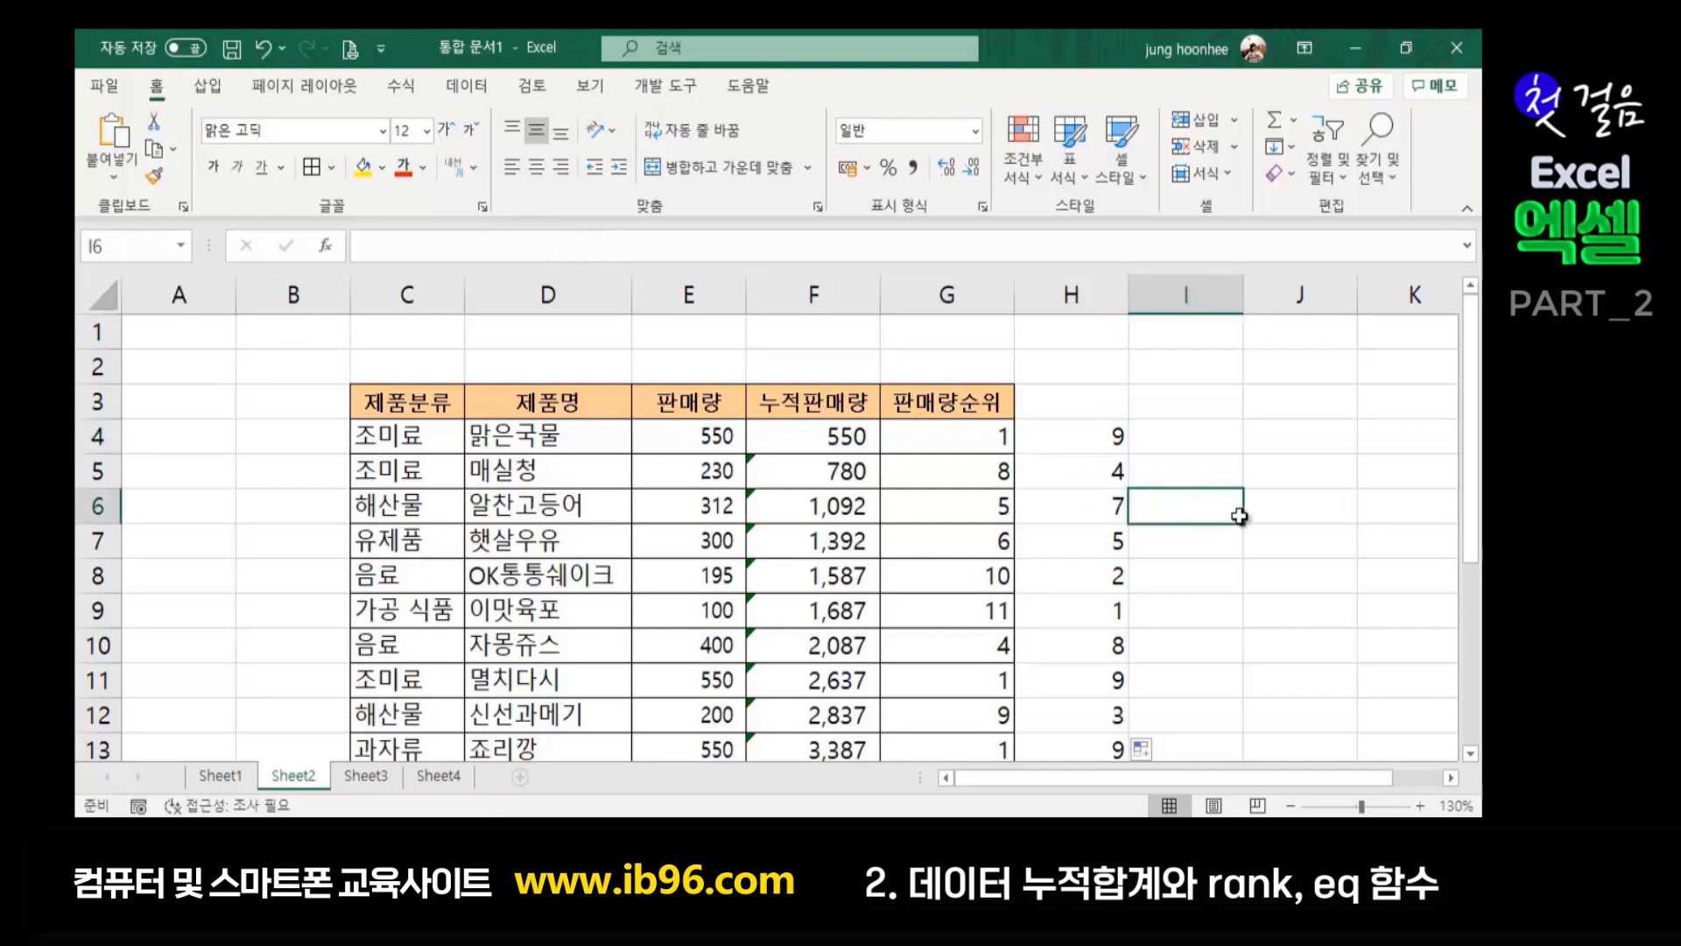
pyautogui.click(1084, 446)
pyautogui.click(1211, 441)
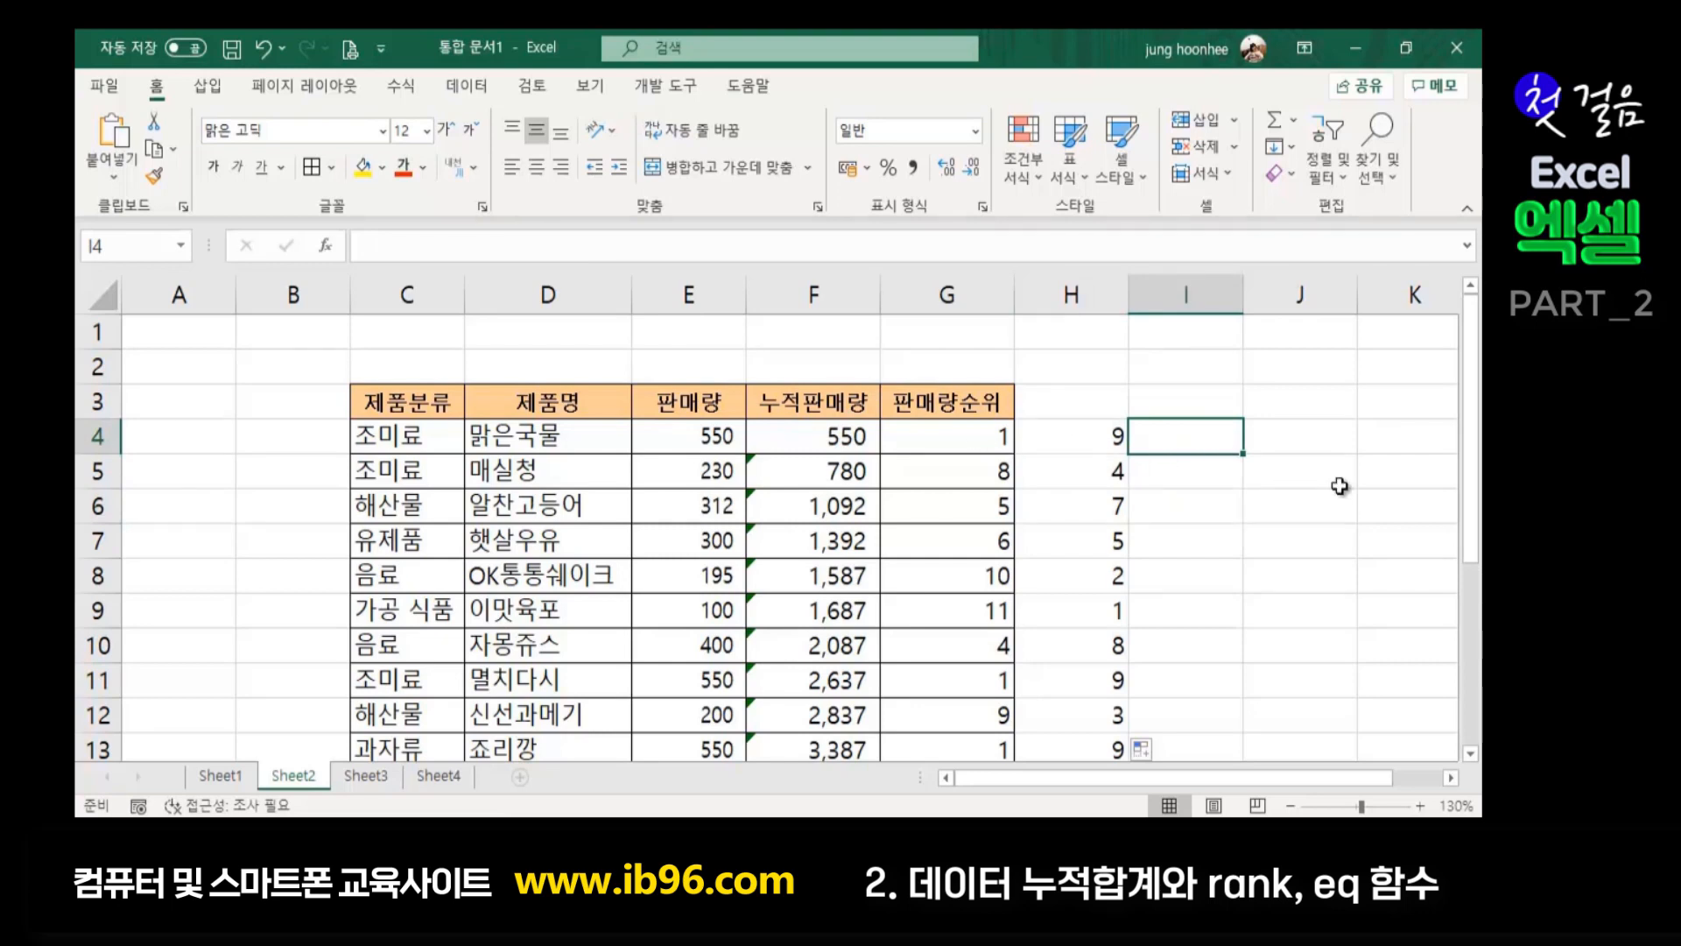
pyautogui.press('Return')
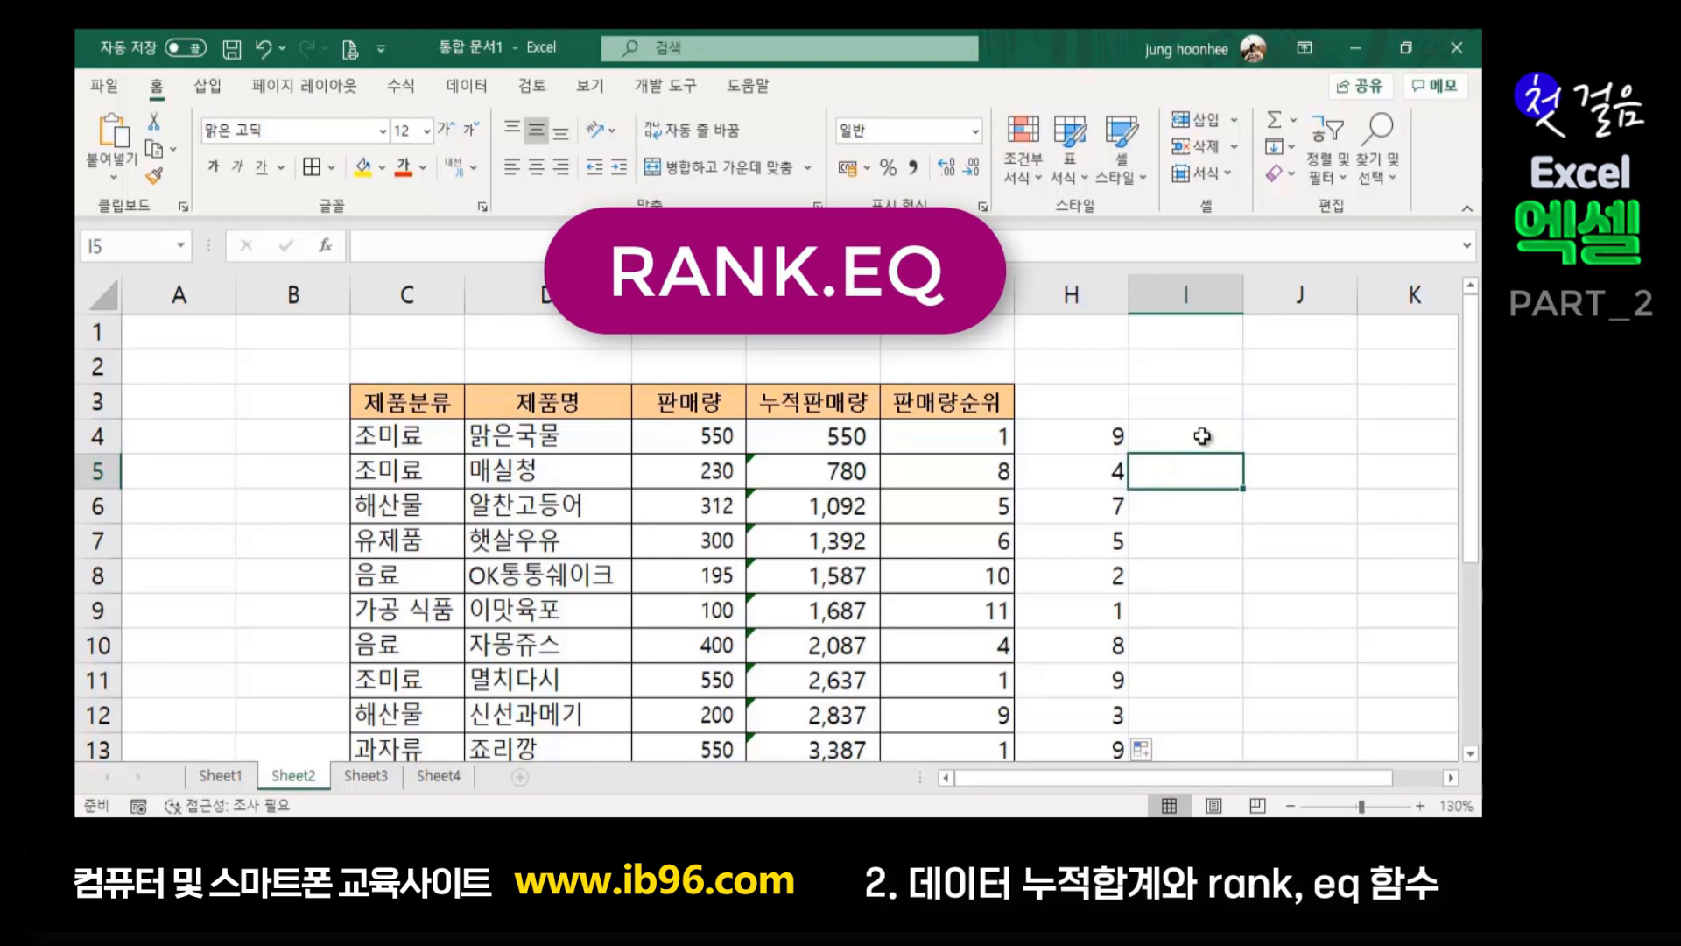
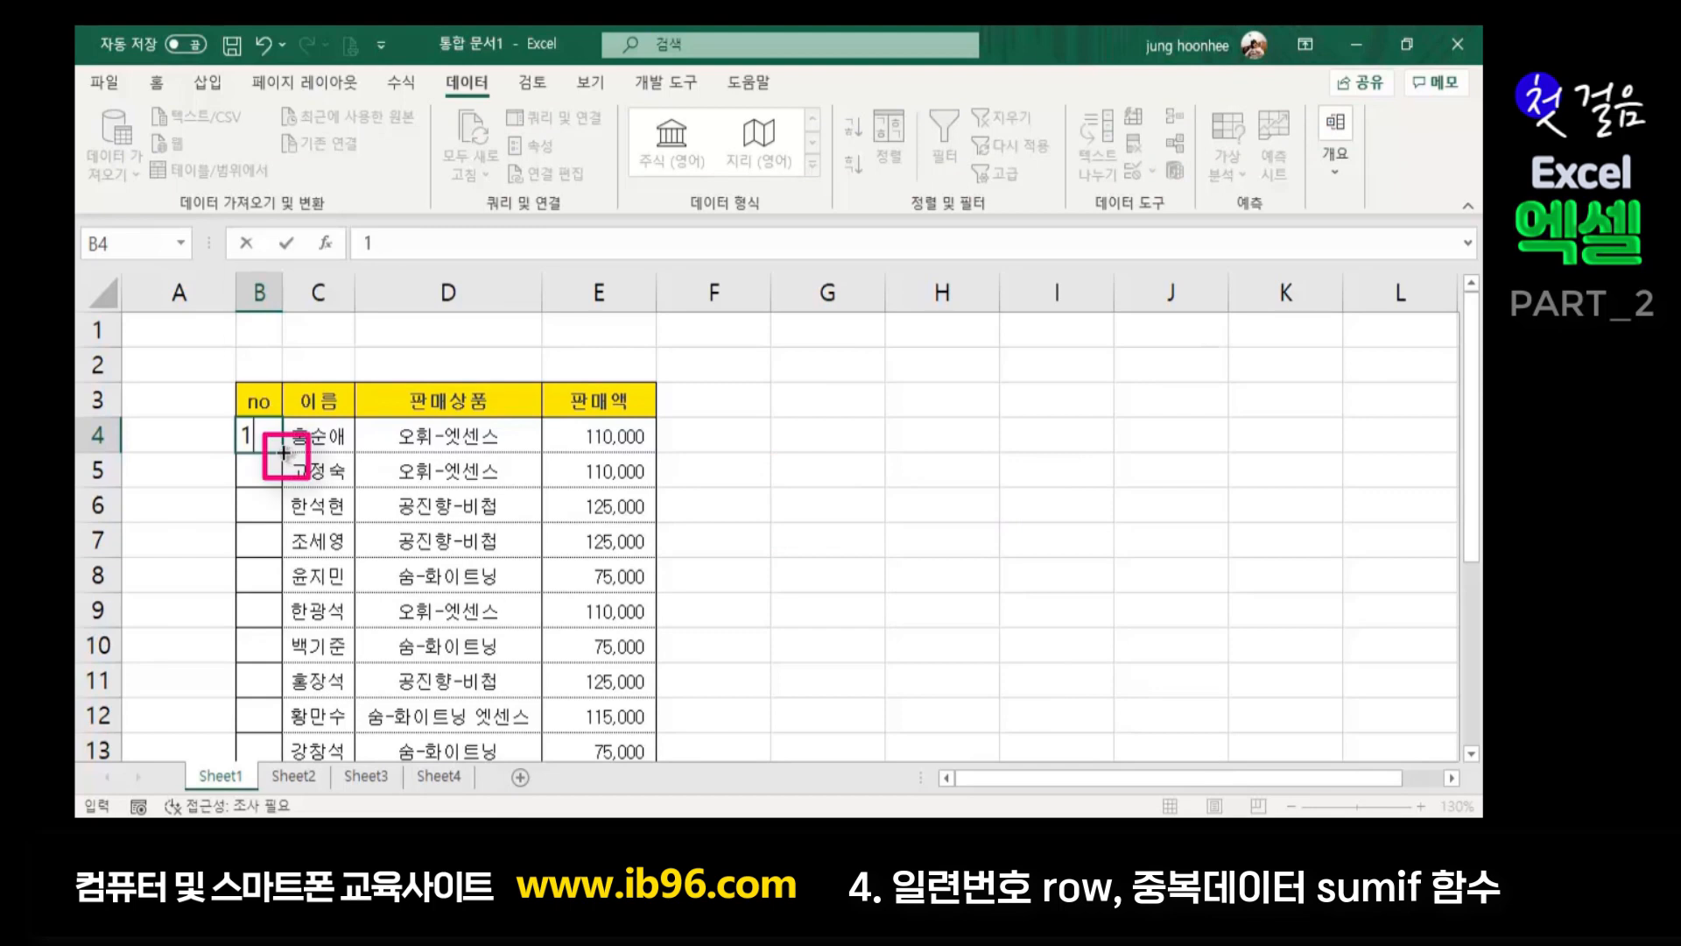
# Fill the no column in Sheet1 with consecutive numbers from 1 in B4 to 11 in B14
pyautogui.moveTo(282, 452); pyautogui.dragTo(264, 696)
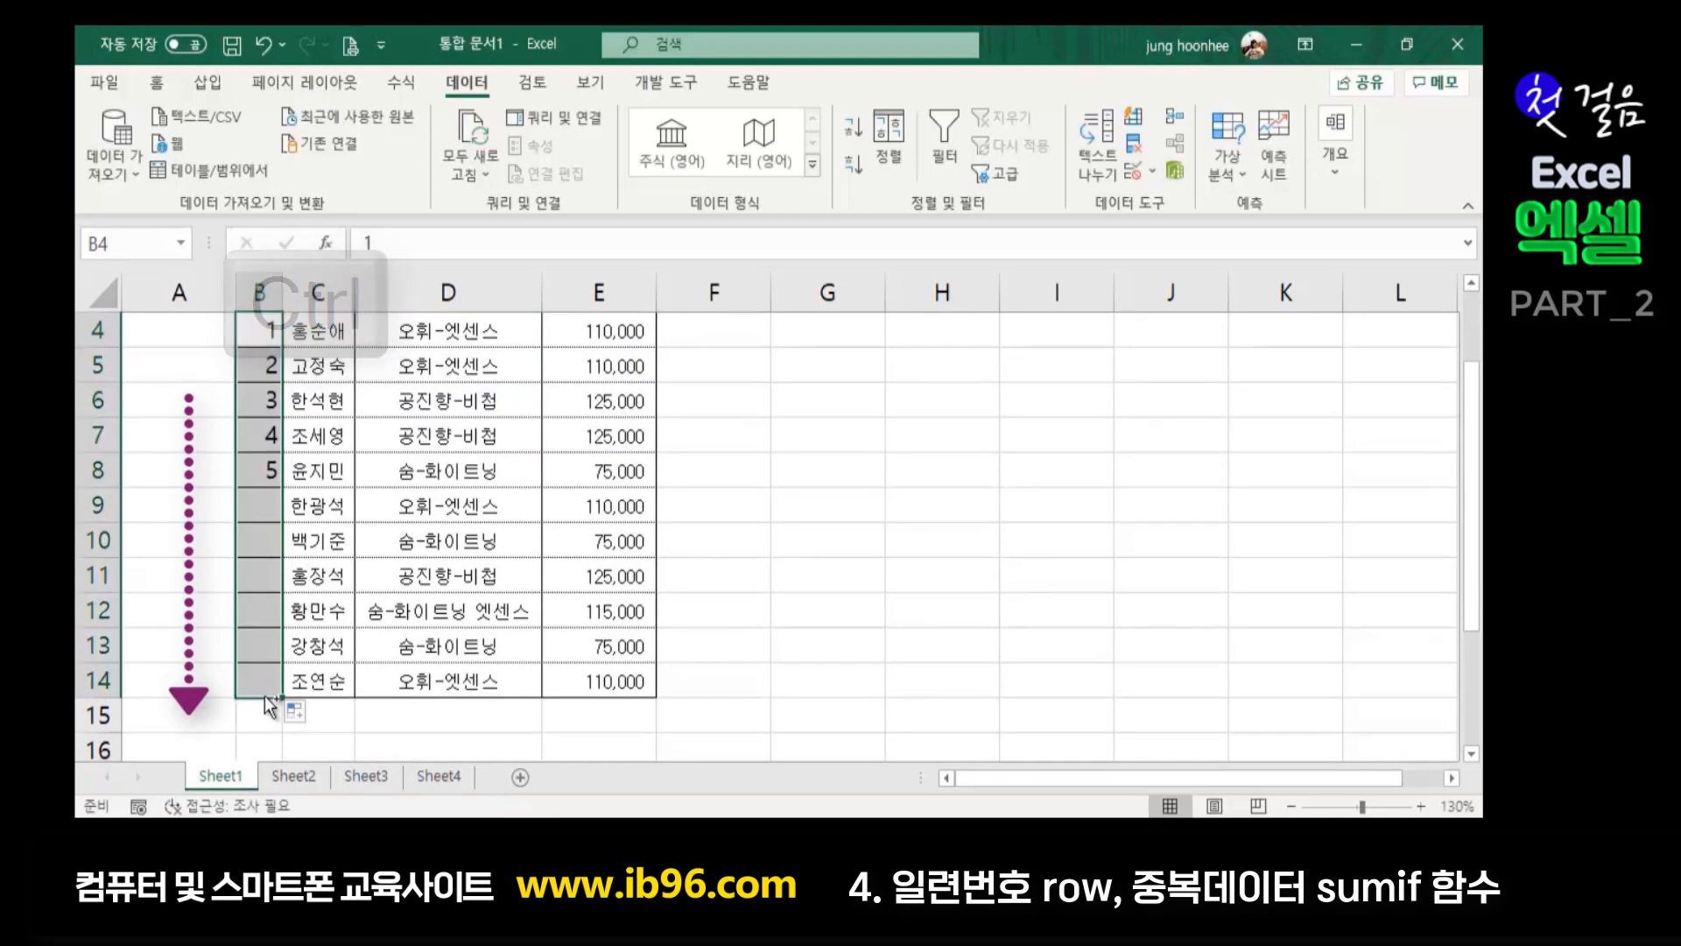
pyautogui.click(927, 639)
pyautogui.scroll(1, 878, 649)
pyautogui.scroll(-1, 877, 649)
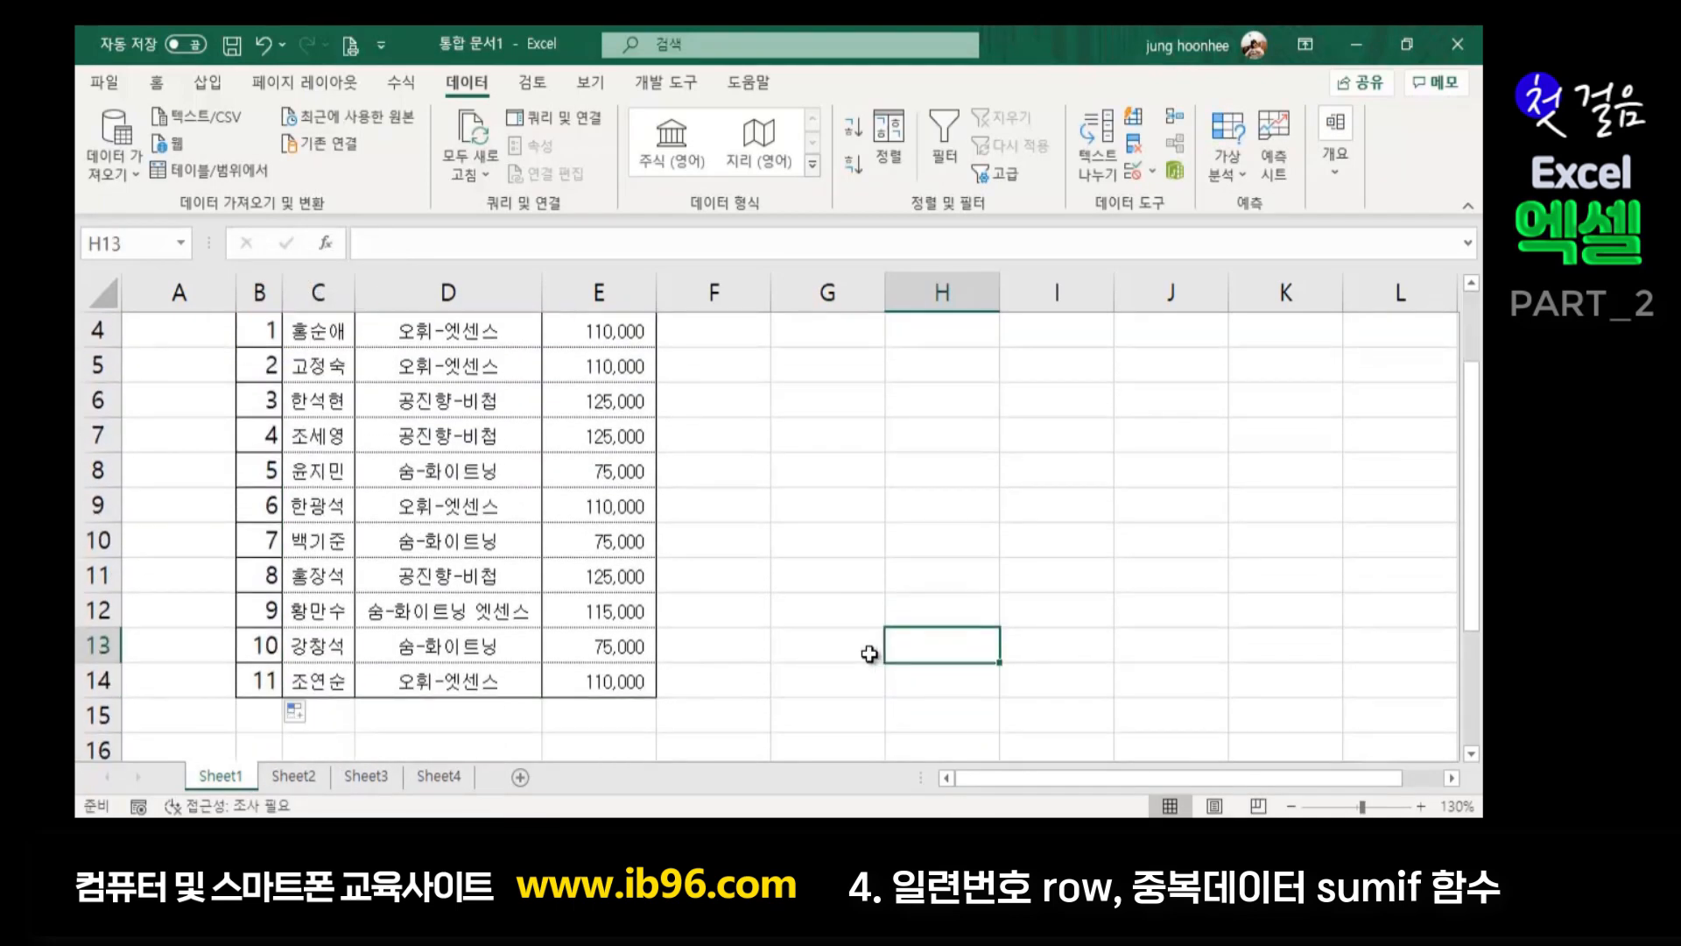
pyautogui.scroll(1, 869, 654)
pyautogui.scroll(-1, 870, 654)
pyautogui.click(764, 477)
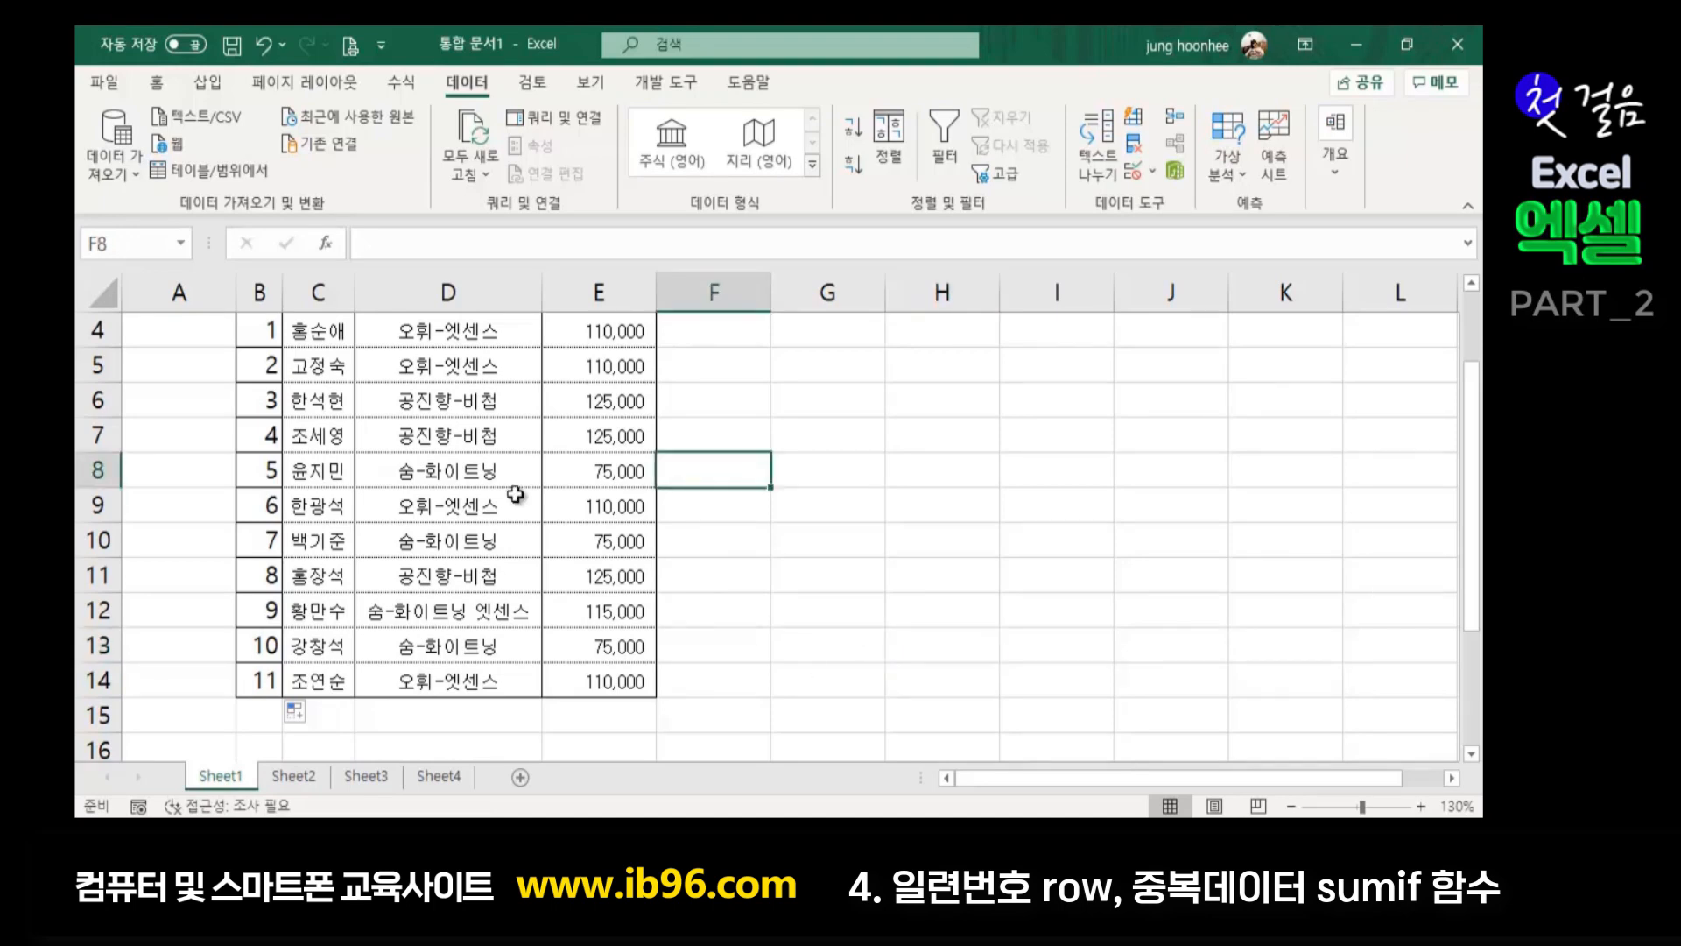
# Examine the record in row 8 of Sheet1's sales list, from its number in B8 to its sales amount in E8
pyautogui.click(271, 468)
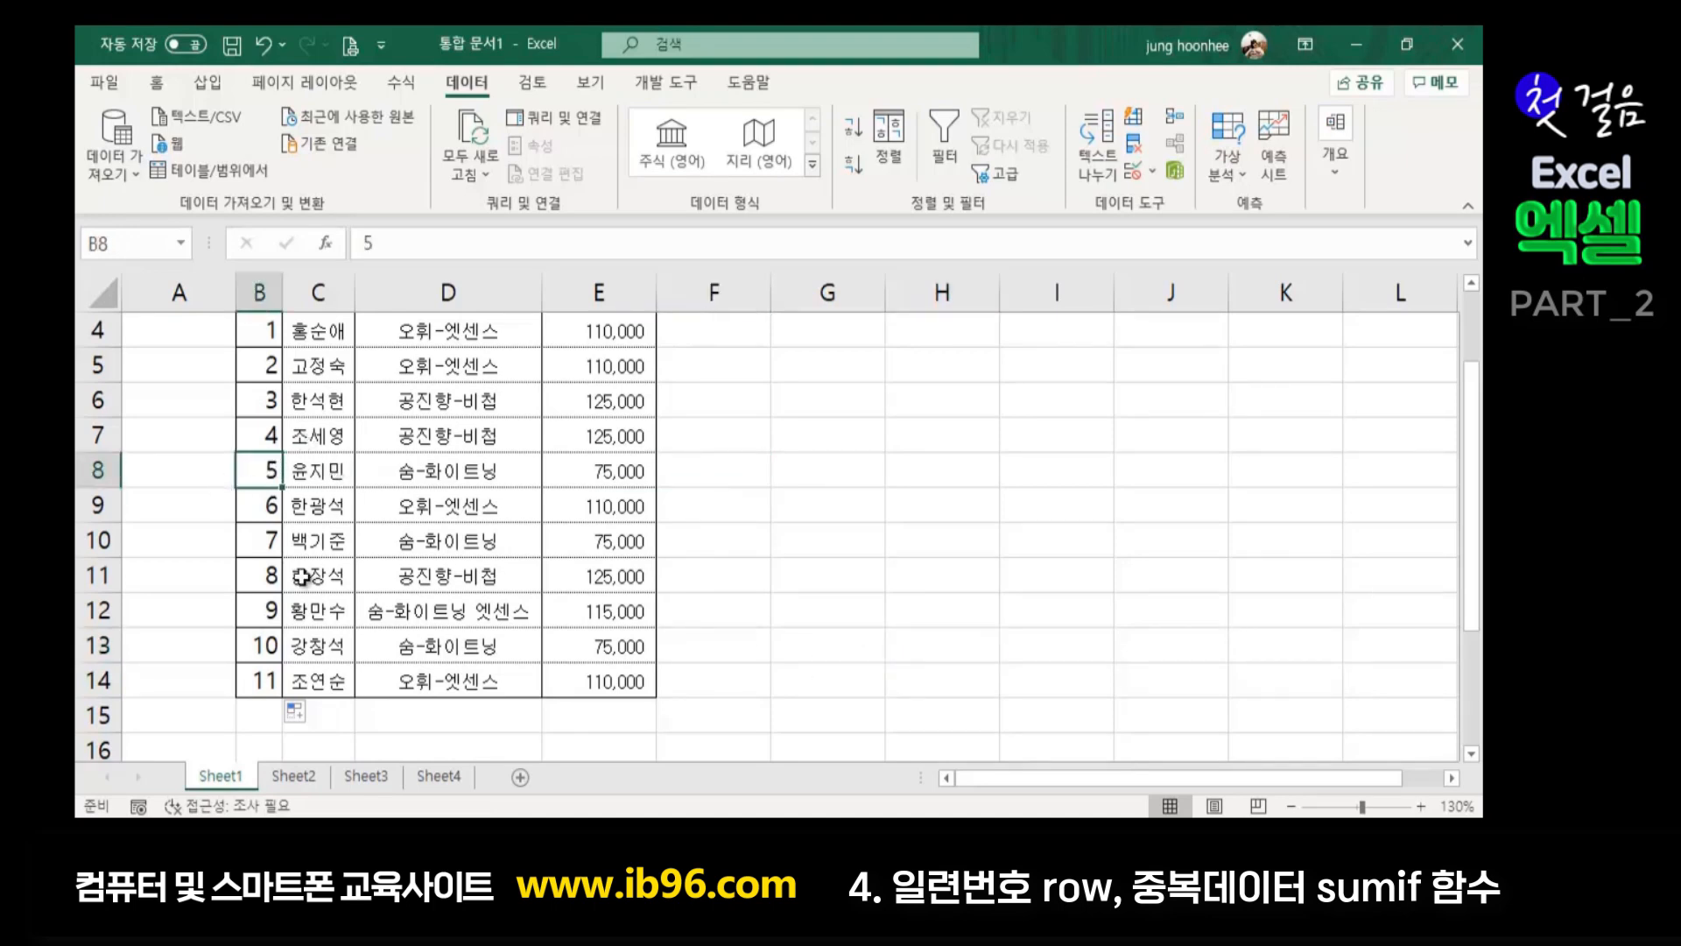
pyautogui.click(853, 504)
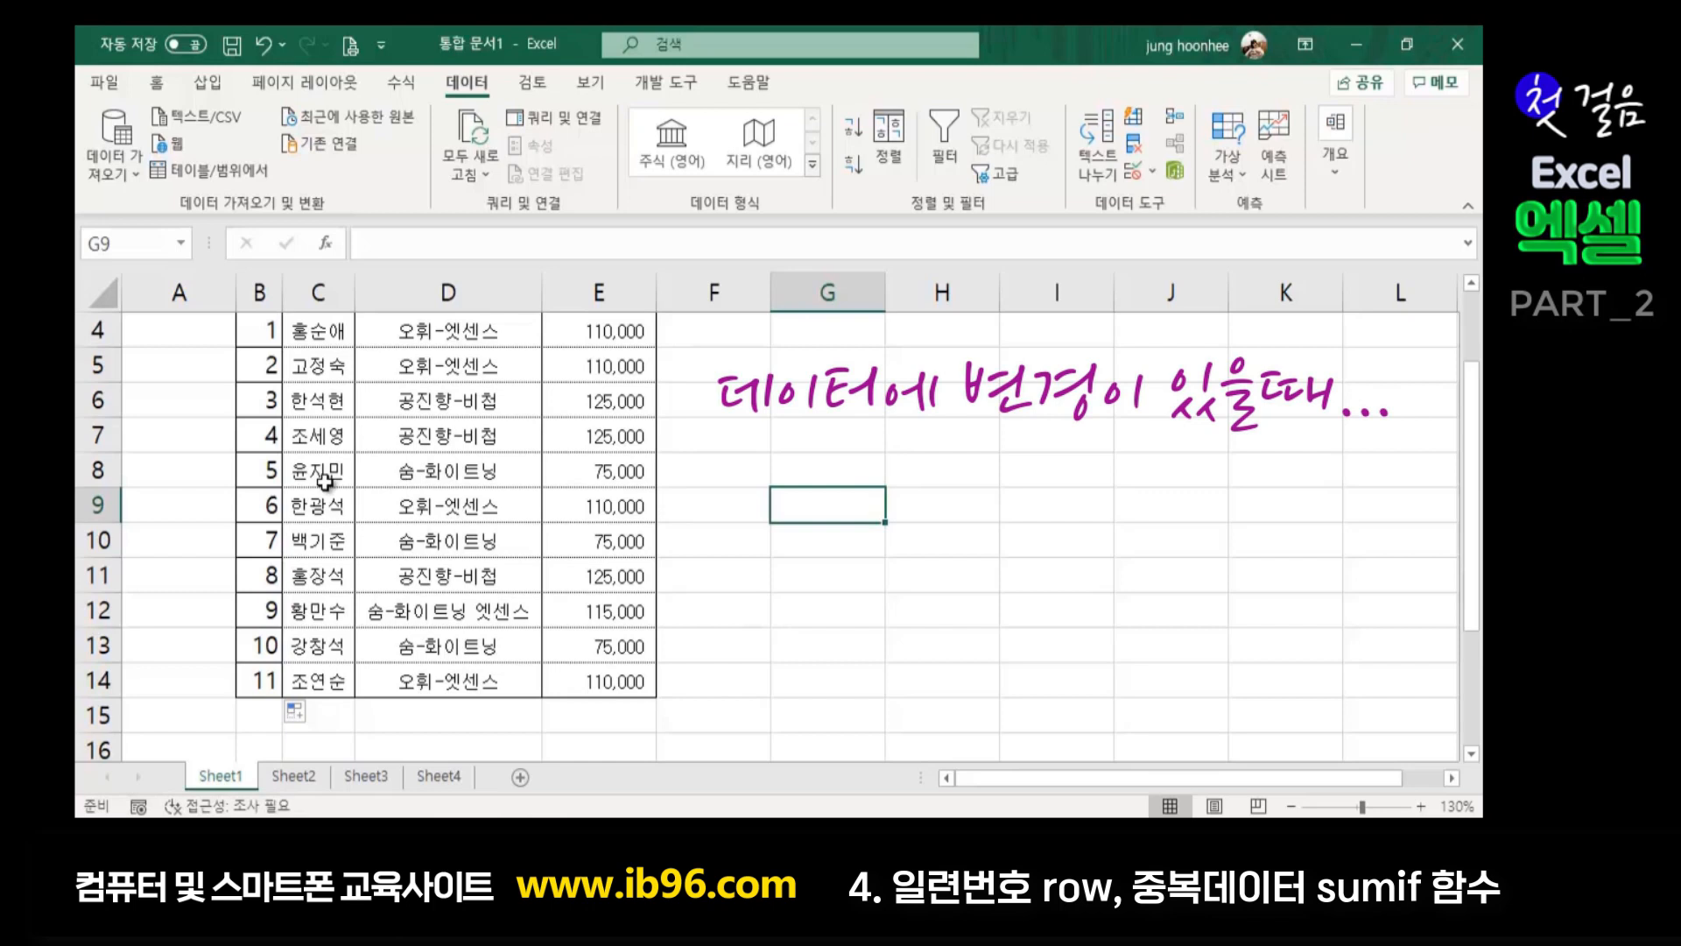
pyautogui.moveTo(303, 479); pyautogui.dragTo(618, 469)
pyautogui.click(731, 486)
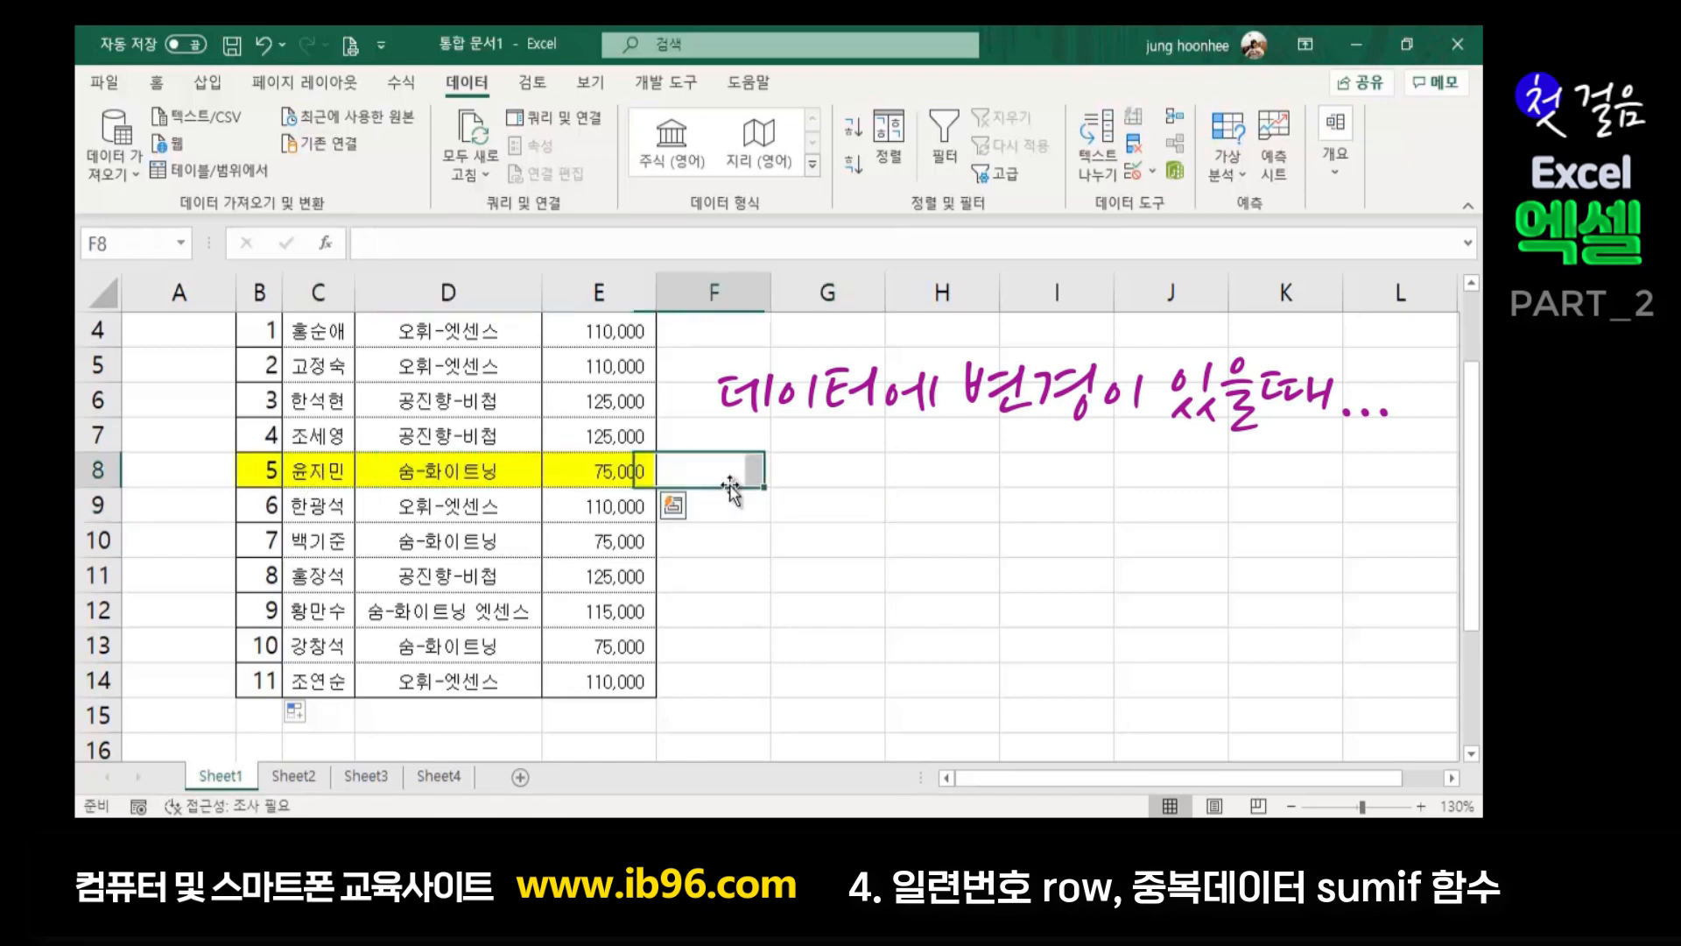
pyautogui.click(265, 475)
pyautogui.click(328, 473)
pyautogui.click(491, 473)
pyautogui.click(608, 464)
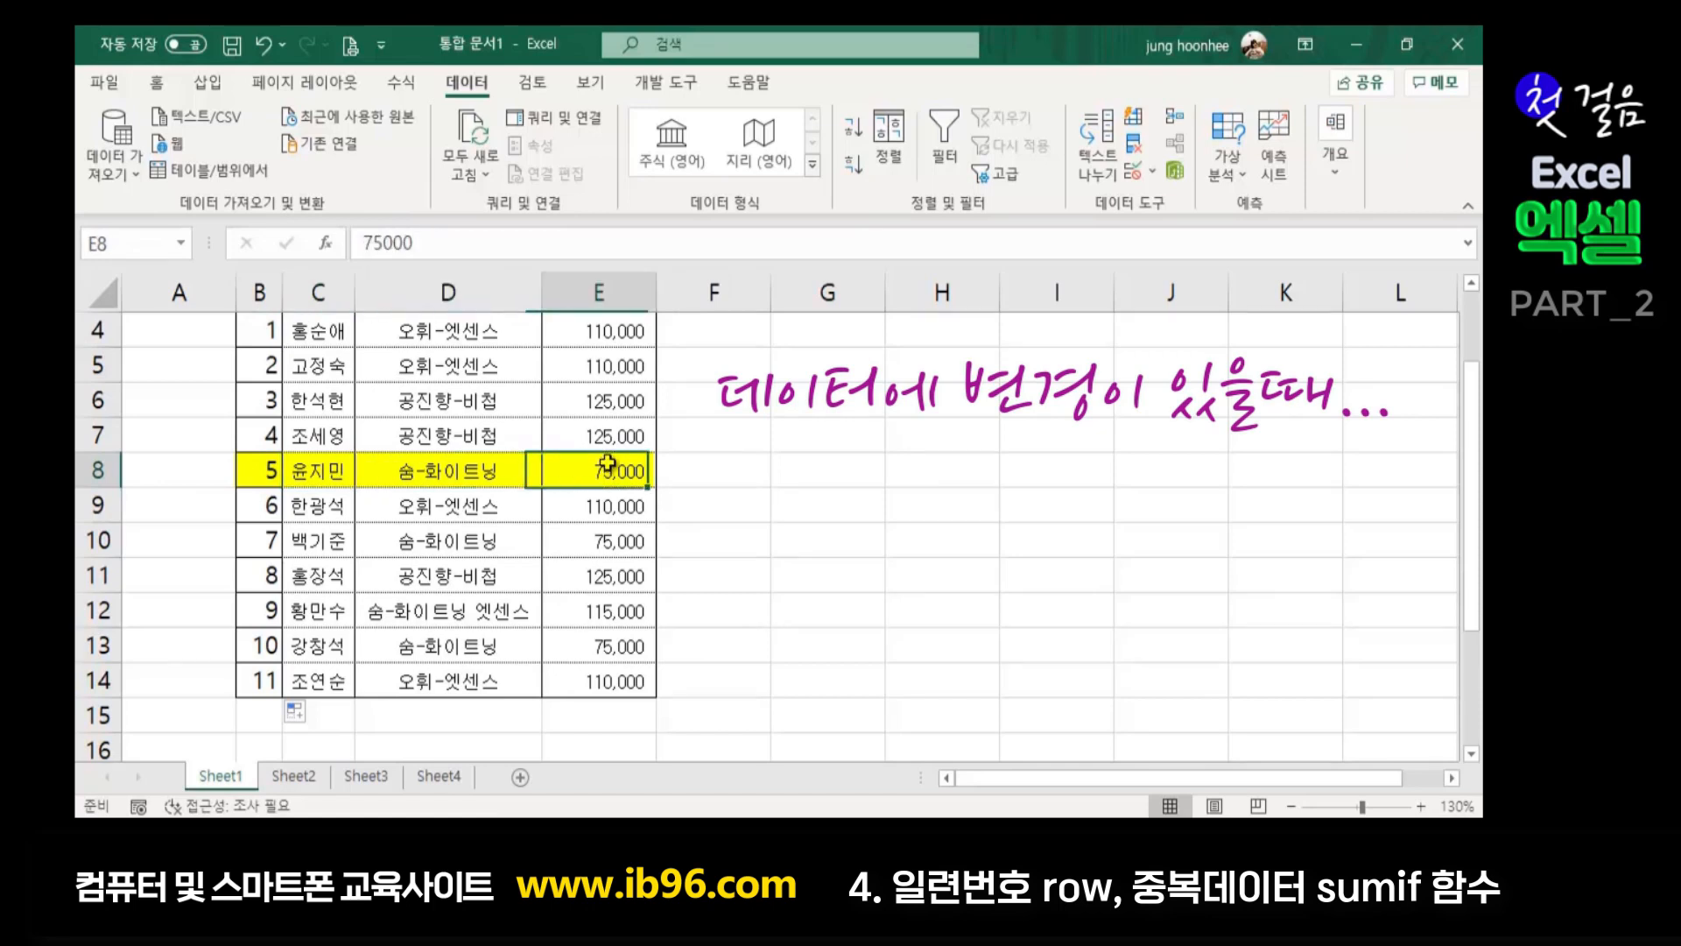
pyautogui.click(315, 476)
pyautogui.click(455, 477)
pyautogui.click(585, 481)
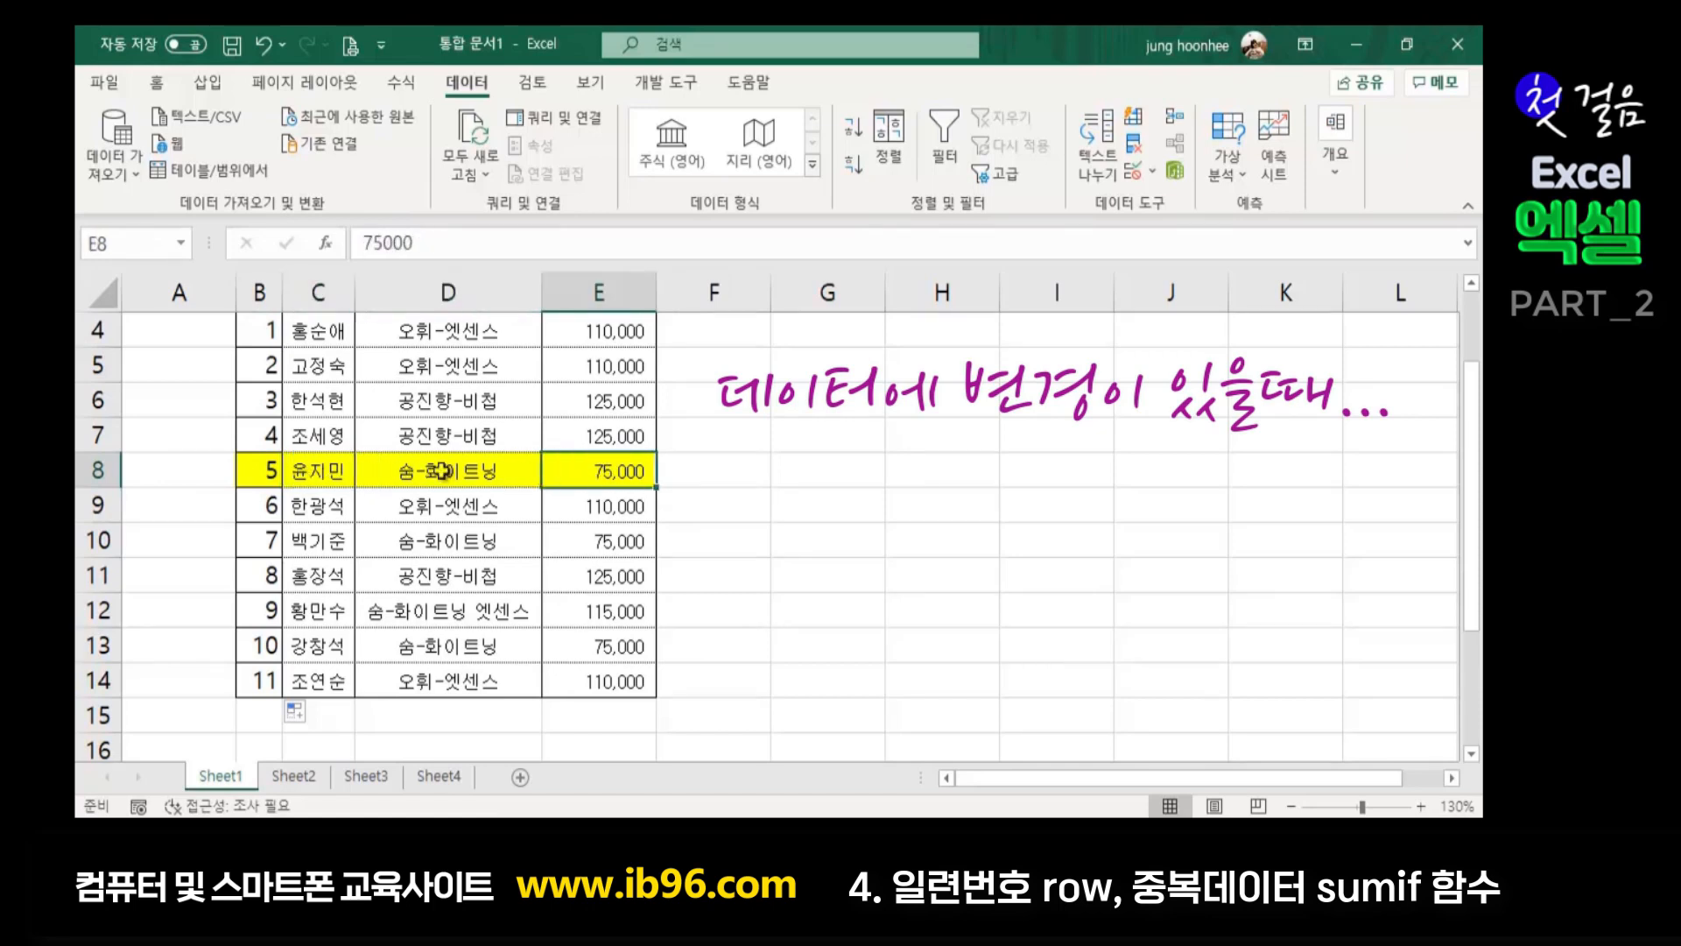
pyautogui.click(263, 476)
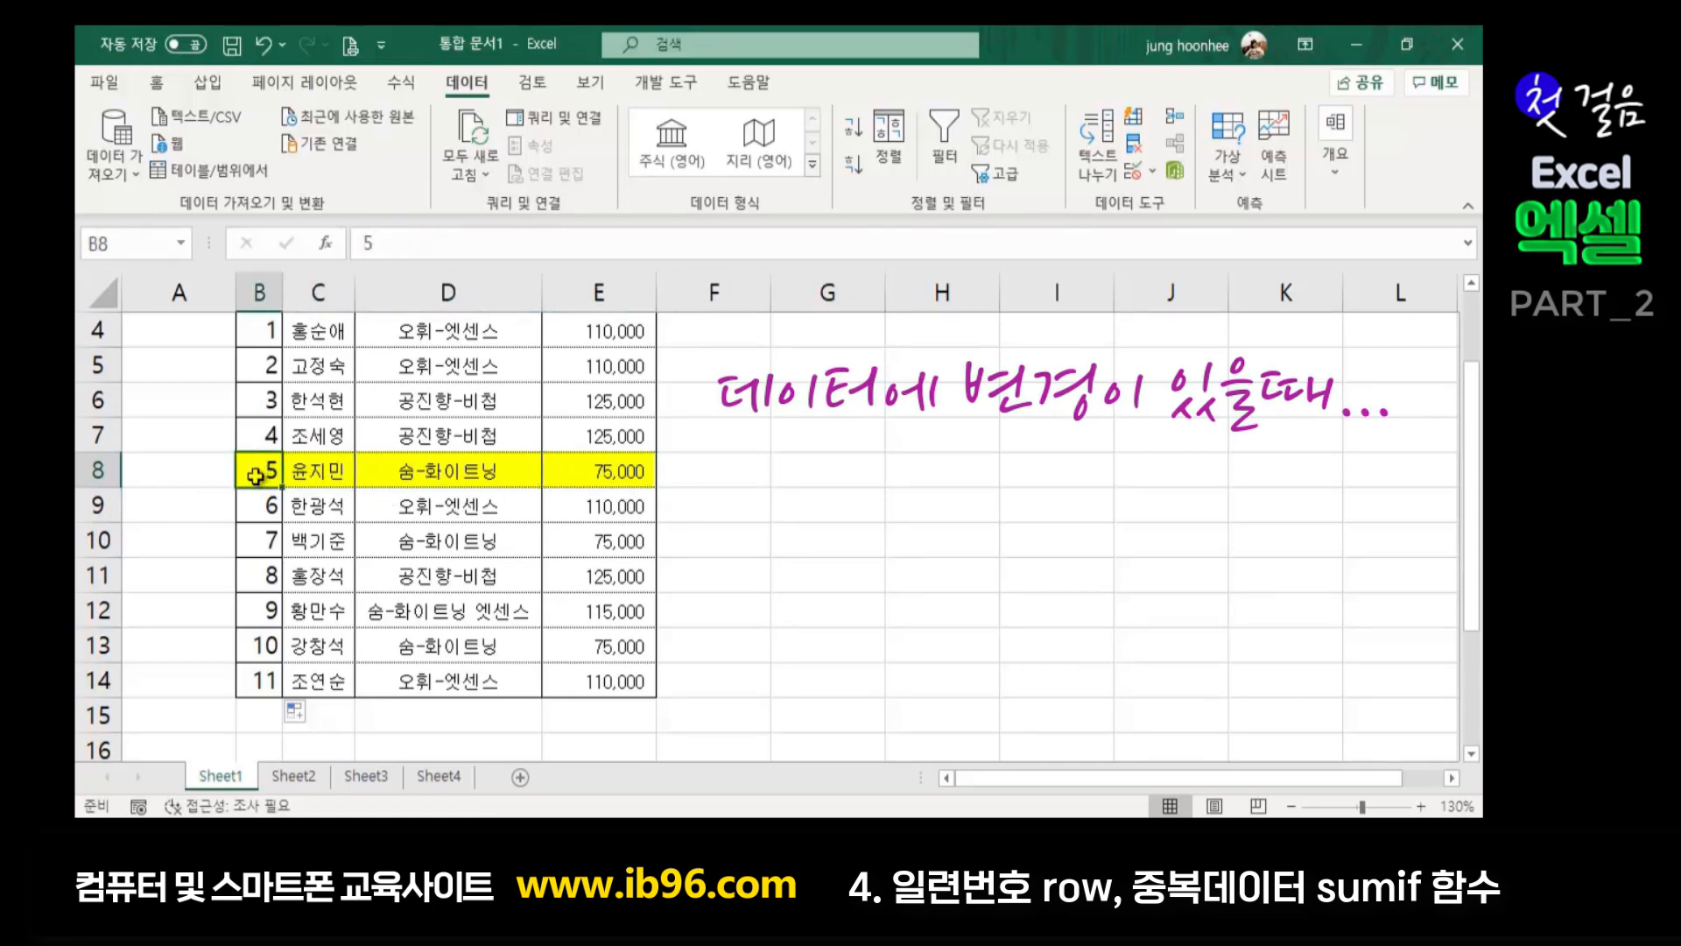
# Delete the entire row 8 from Sheet1's sales list
pyautogui.scroll(1, 289, 476)
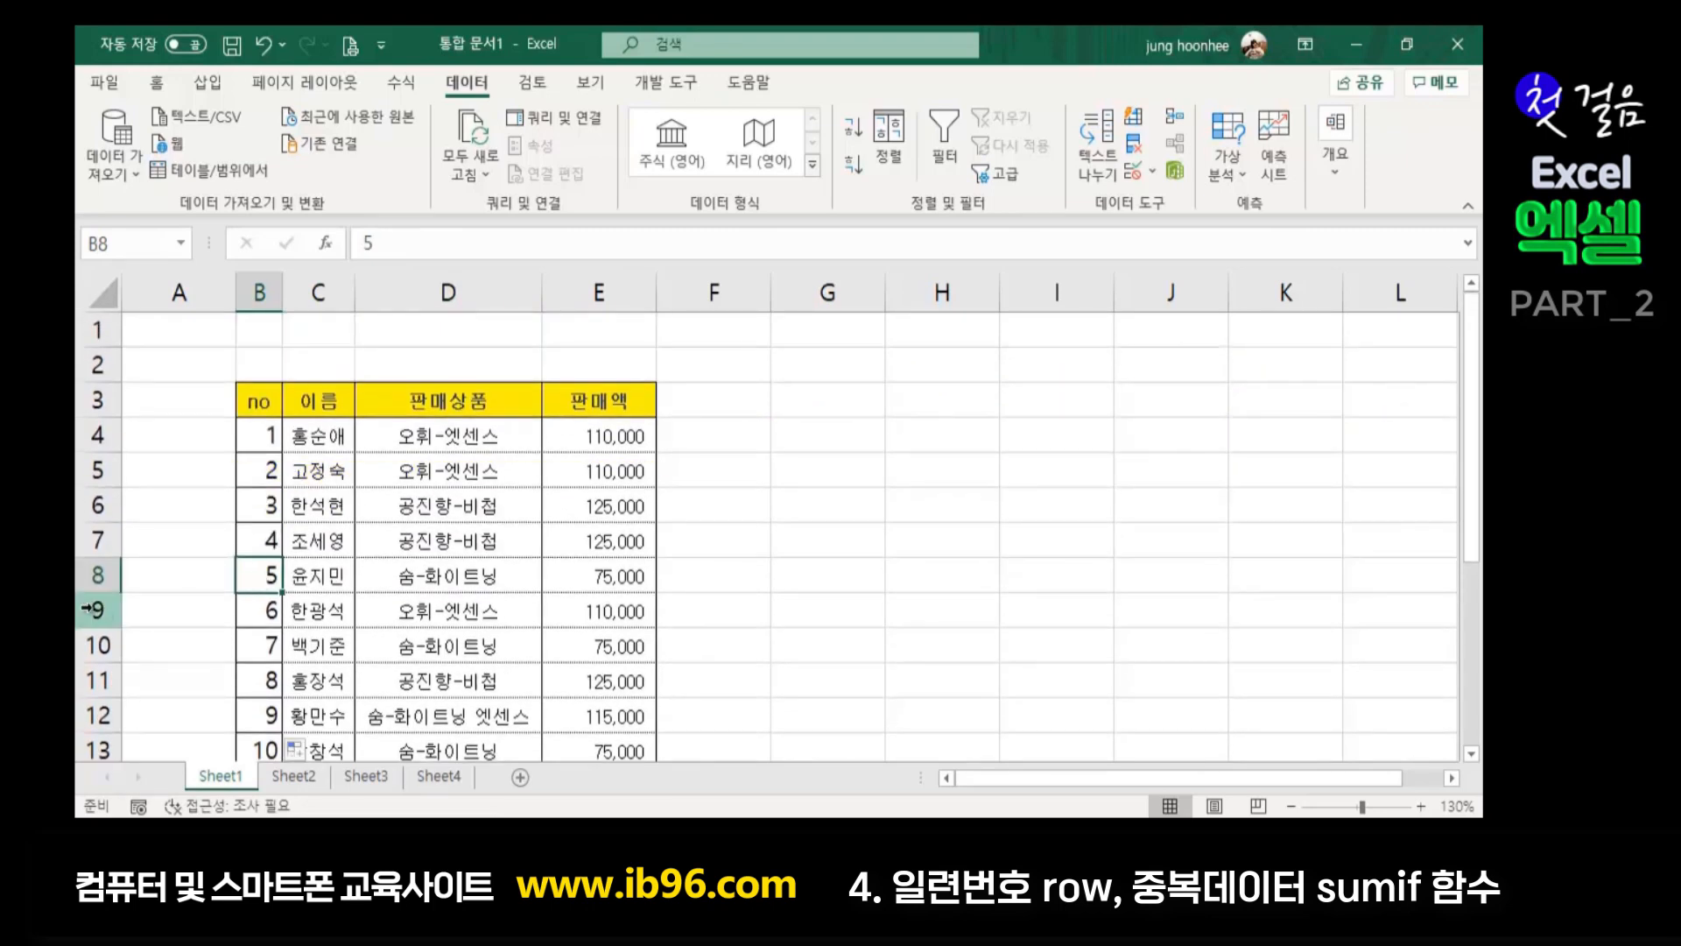
pyautogui.click(85, 574)
pyautogui.rightClick(98, 574)
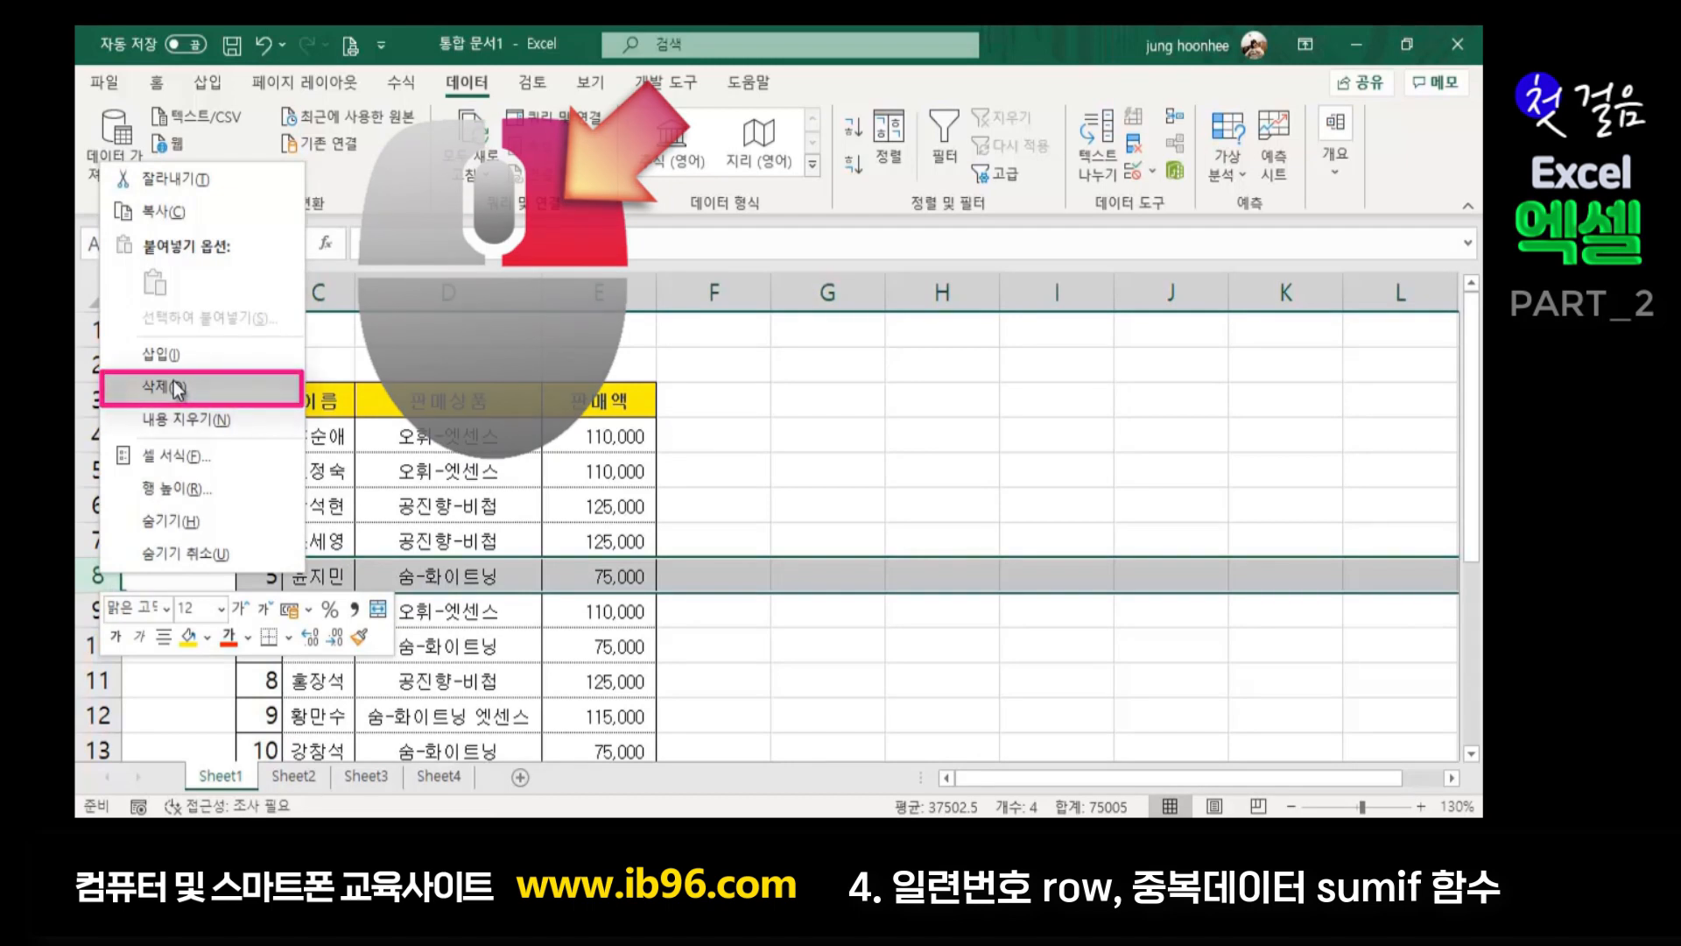
pyautogui.click(174, 382)
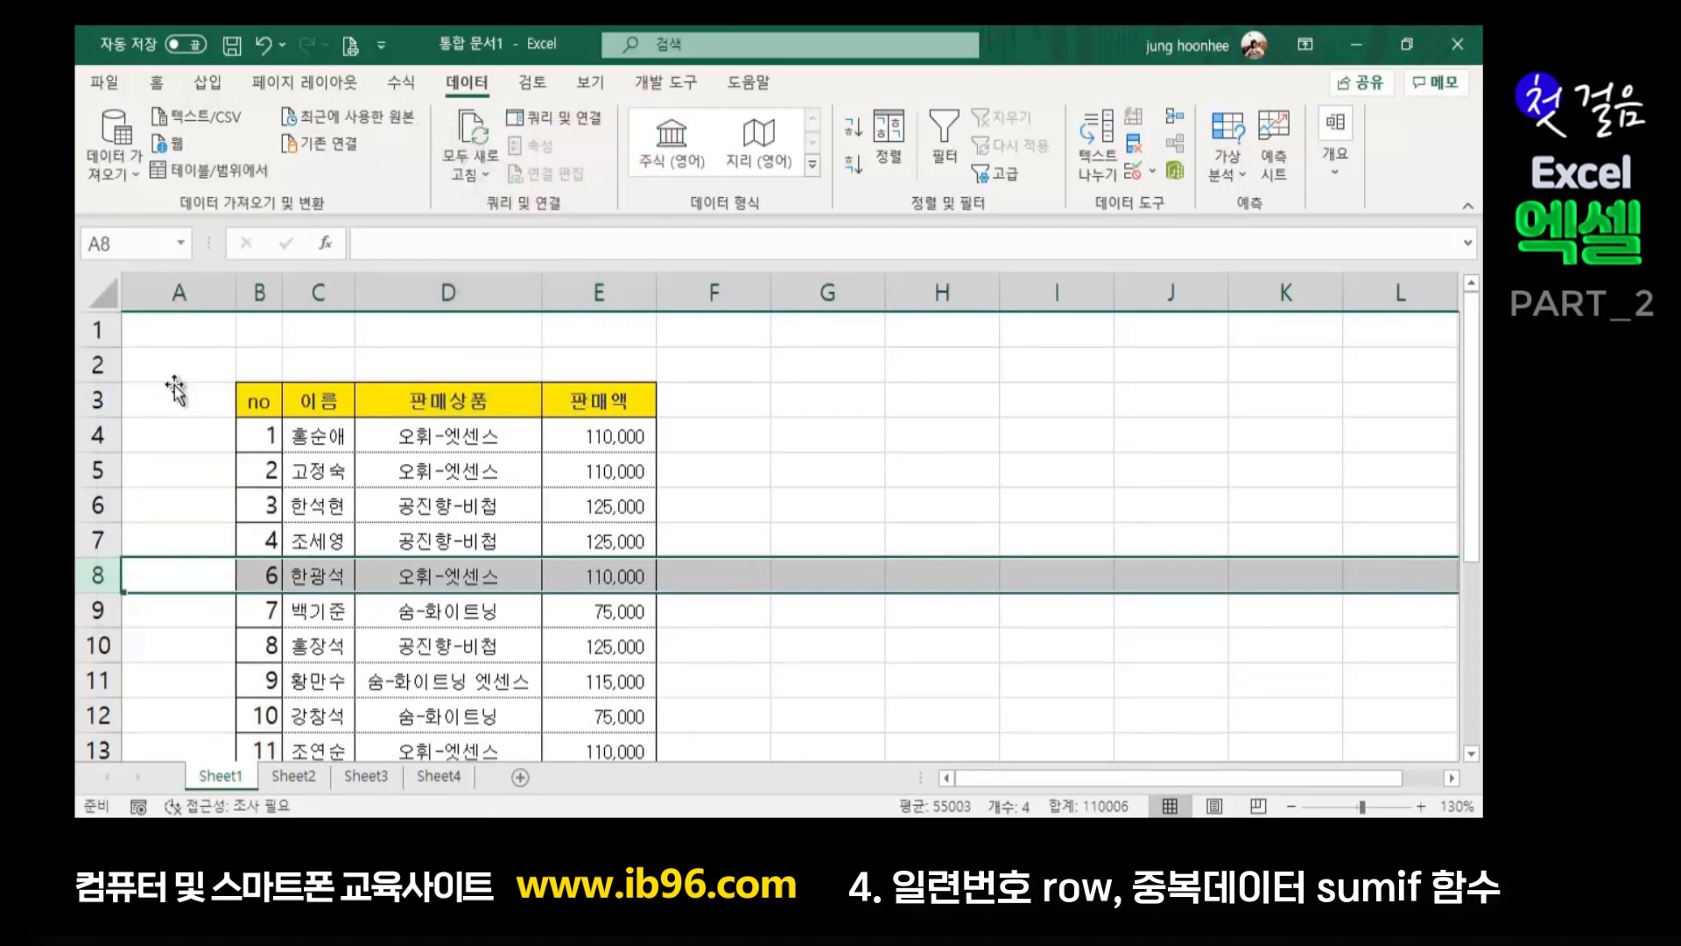
pyautogui.click(827, 429)
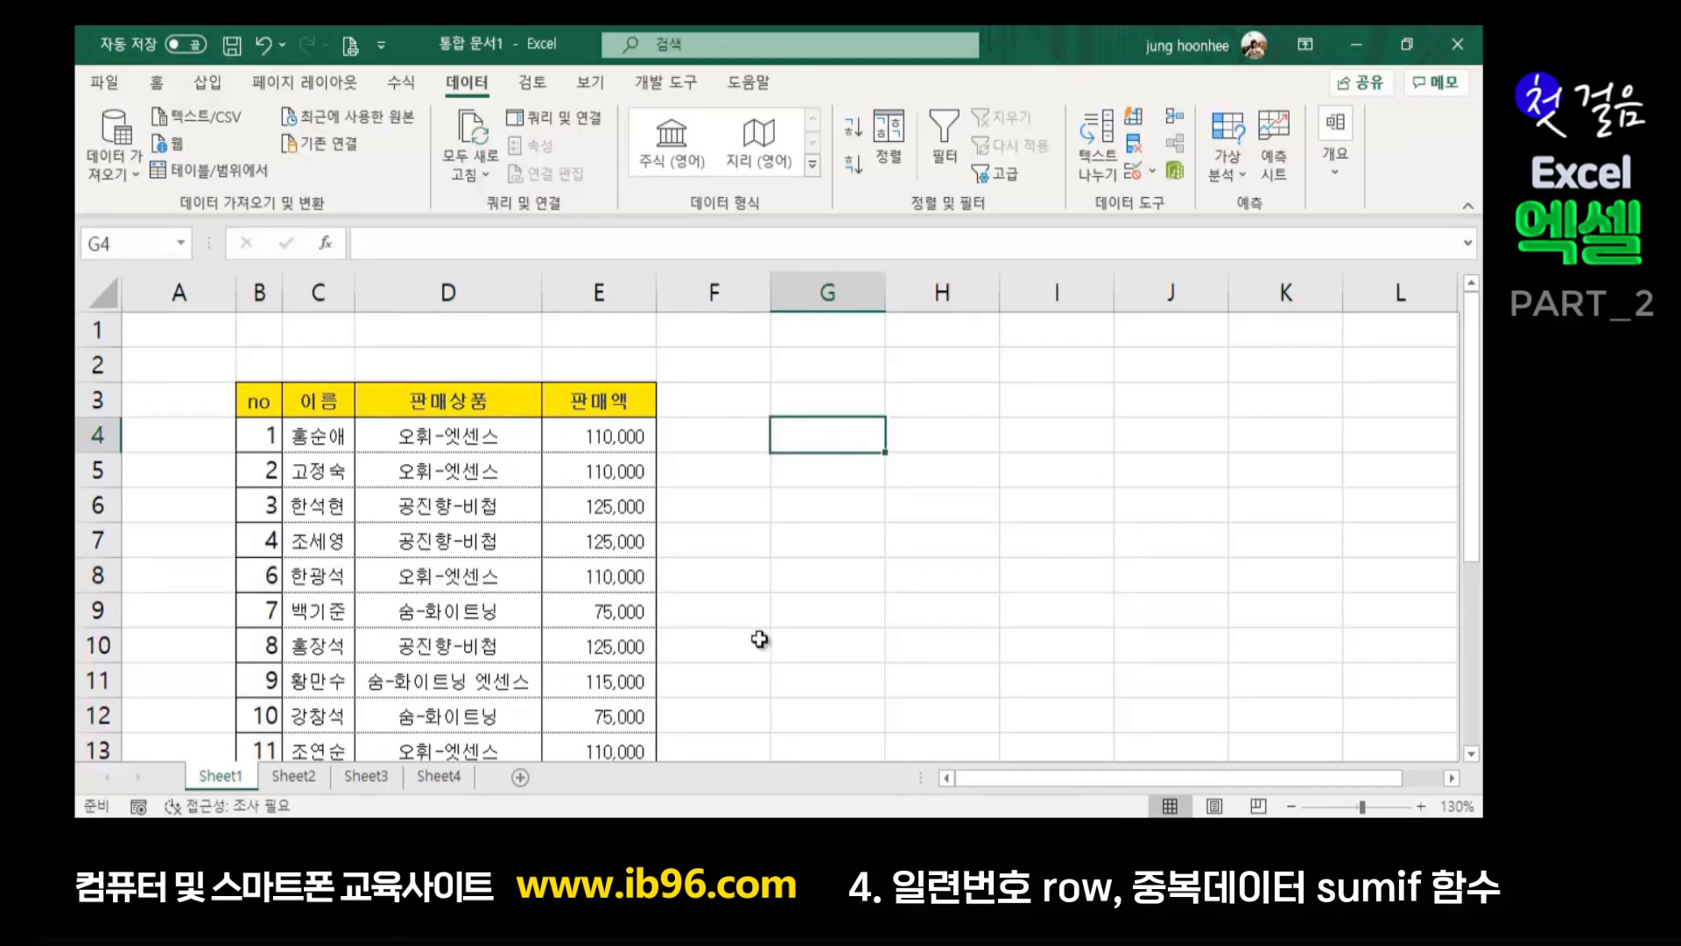
# Check whether the no column is numbered consecutively from B4 down, especially between B7 and B8
pyautogui.click(262, 427)
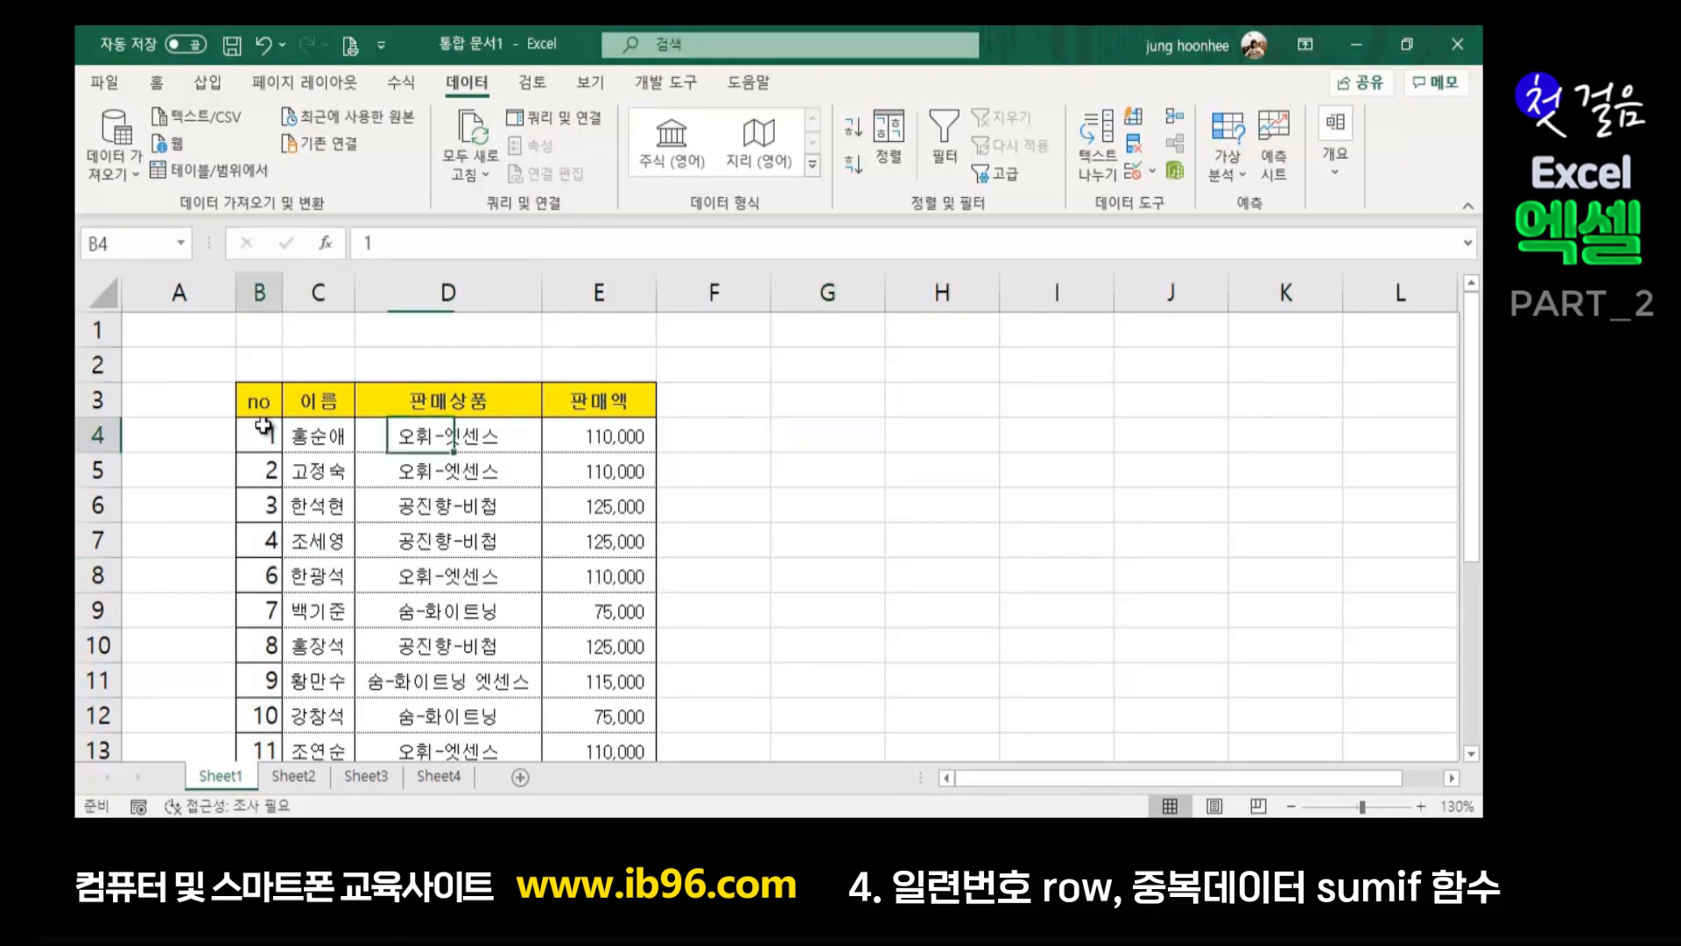
pyautogui.click(268, 547)
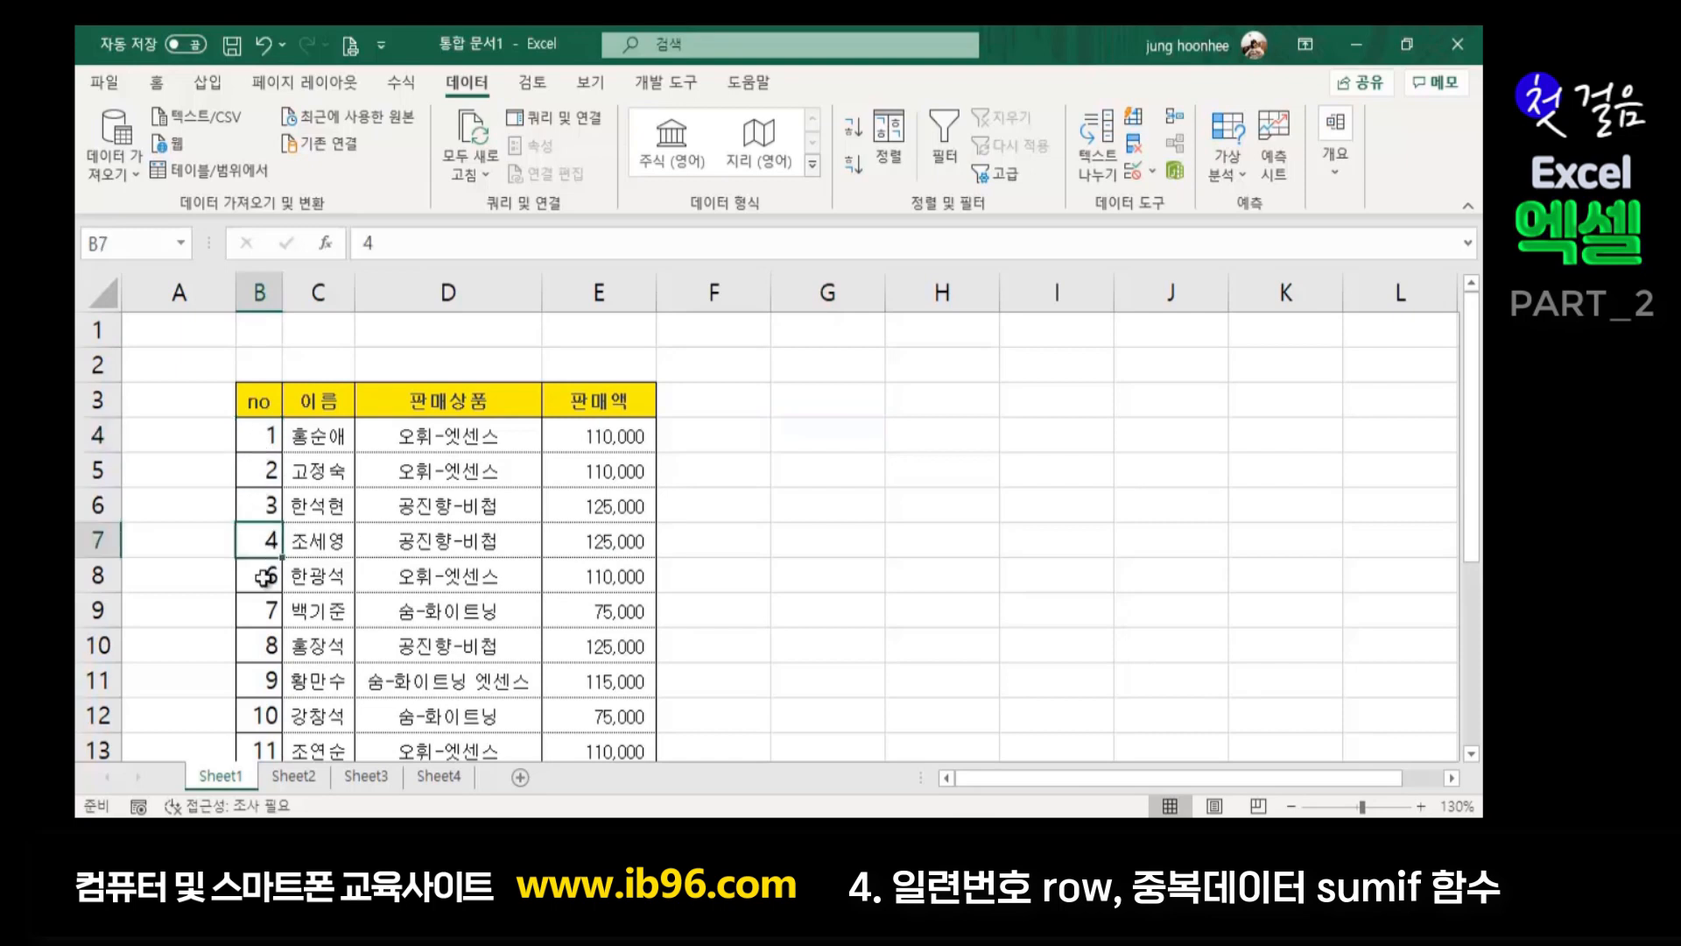
pyautogui.click(262, 574)
pyautogui.scroll(-2, 269, 713)
pyautogui.scroll(2, 268, 714)
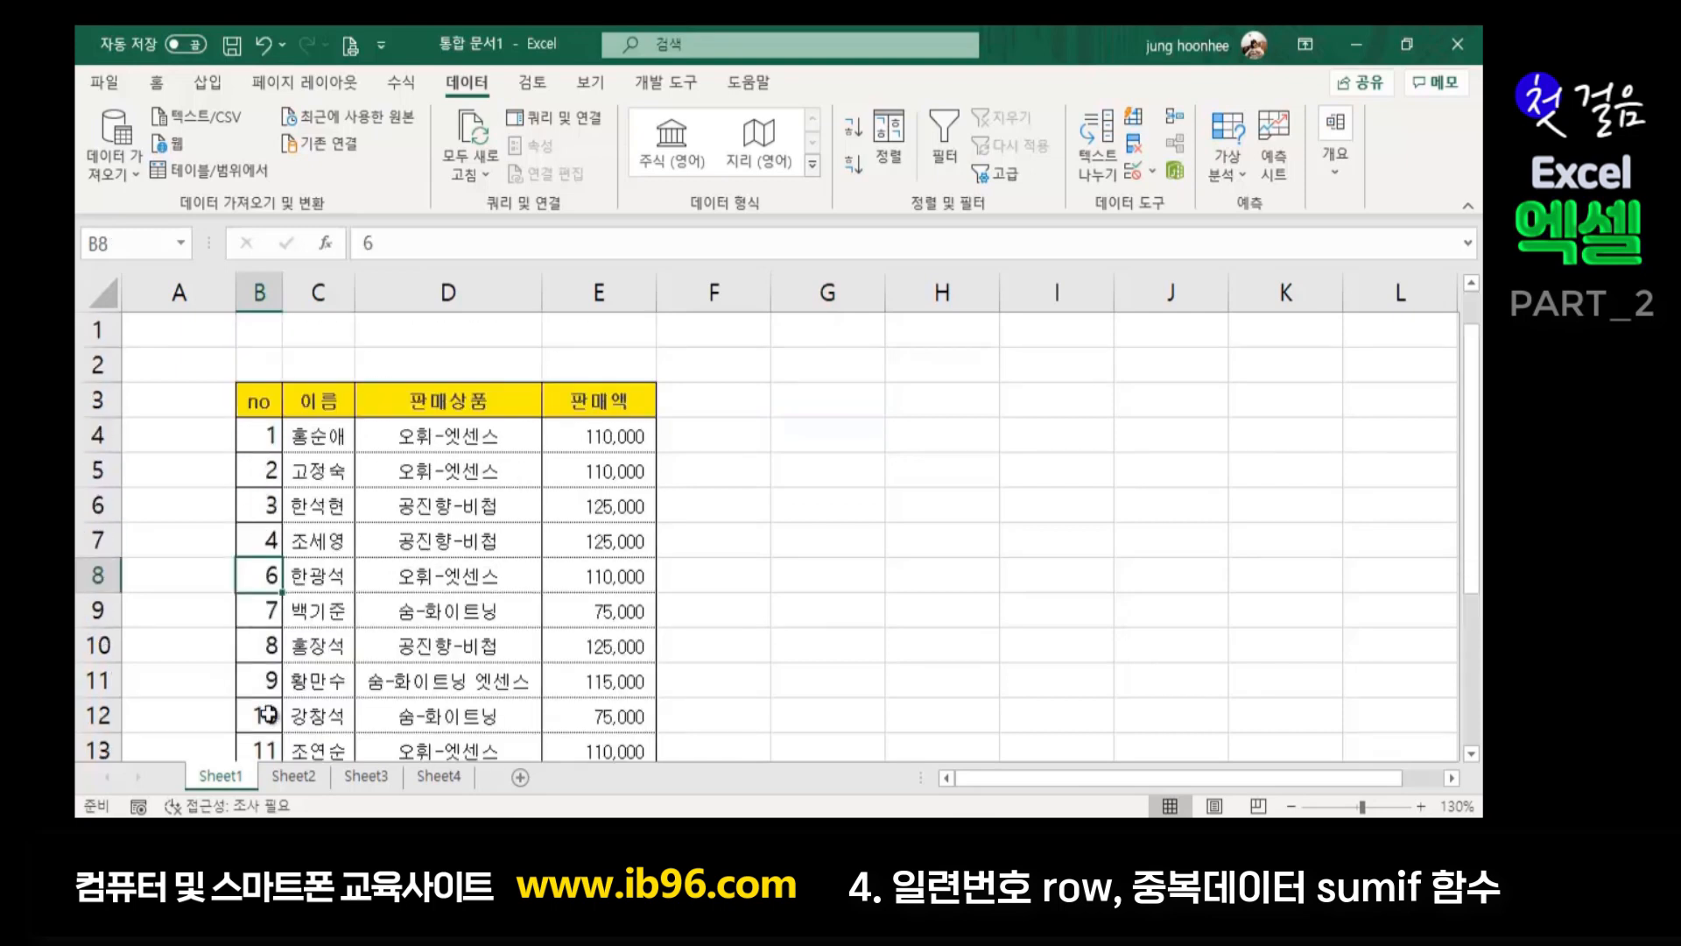
pyautogui.click(938, 574)
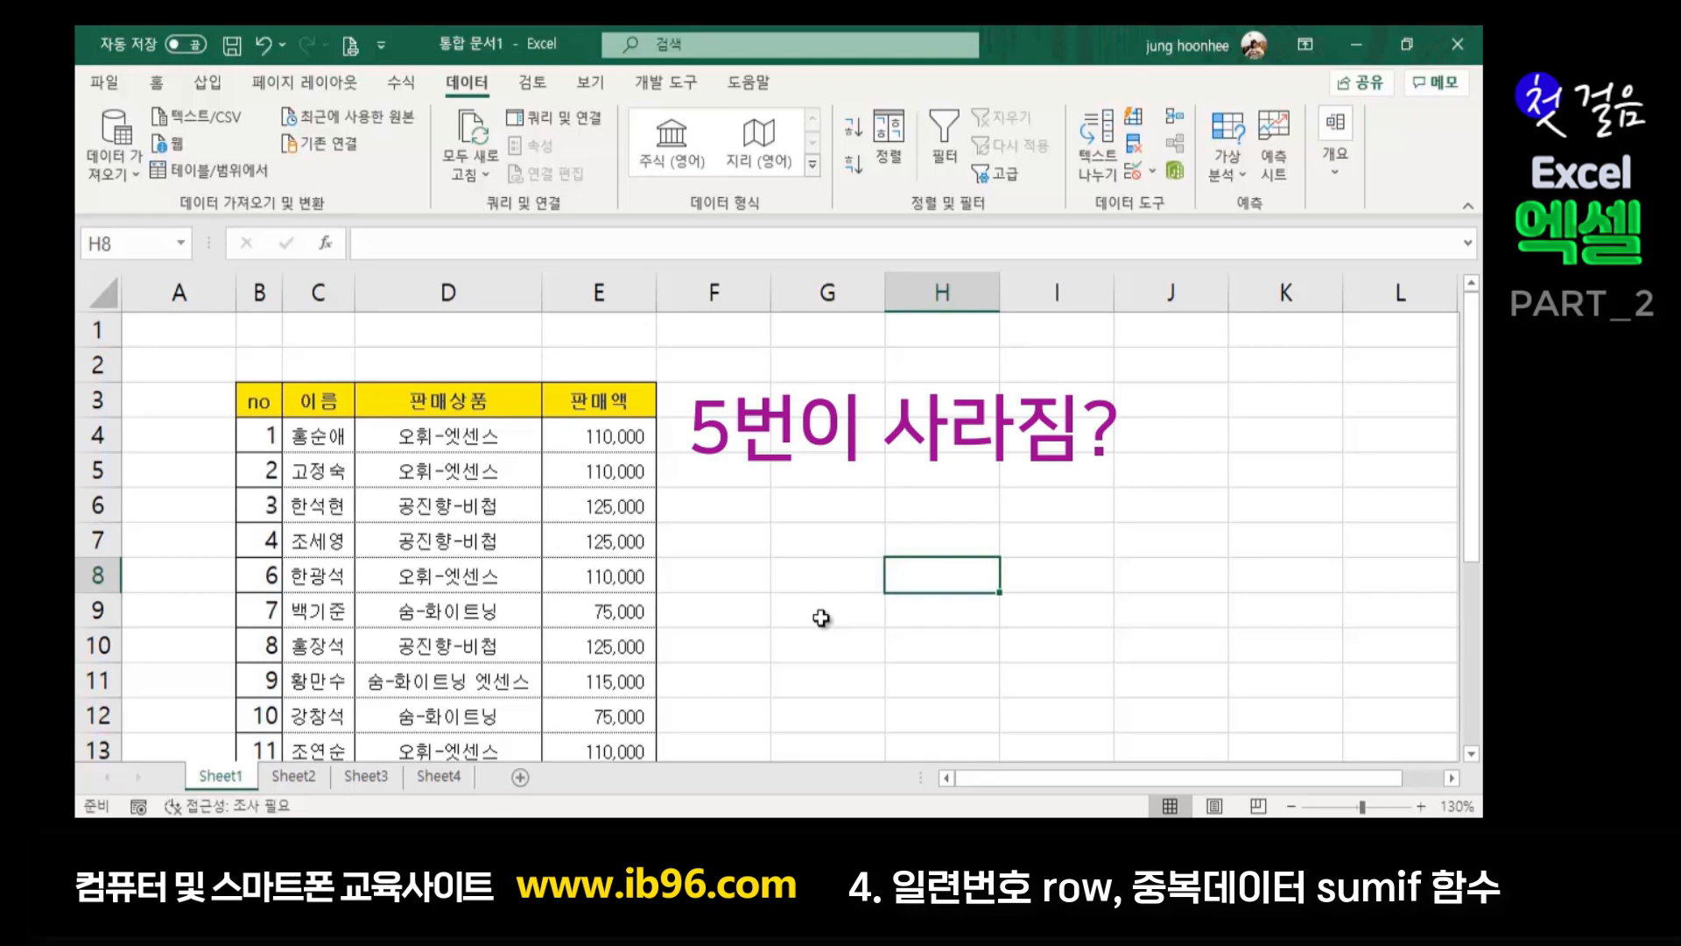
# Renumber the no column by filling consecutive numbers from 1 in B4 to 10 in B13
pyautogui.click(261, 434)
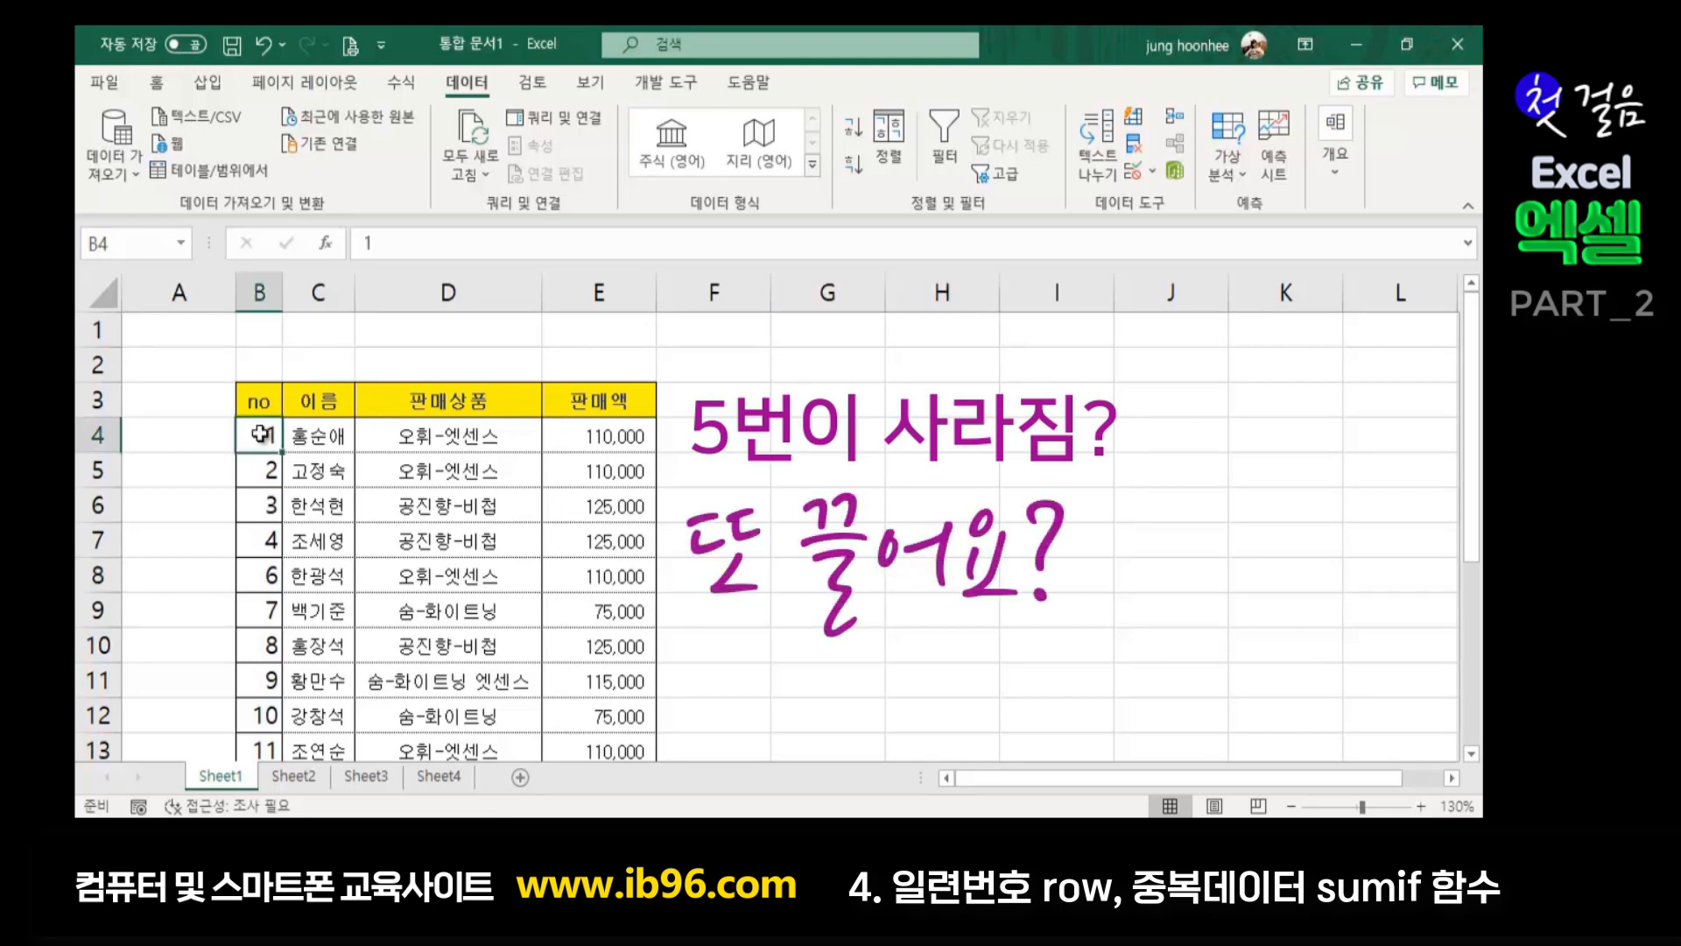
pyautogui.moveTo(283, 452); pyautogui.dragTo(263, 692)
pyautogui.click(952, 617)
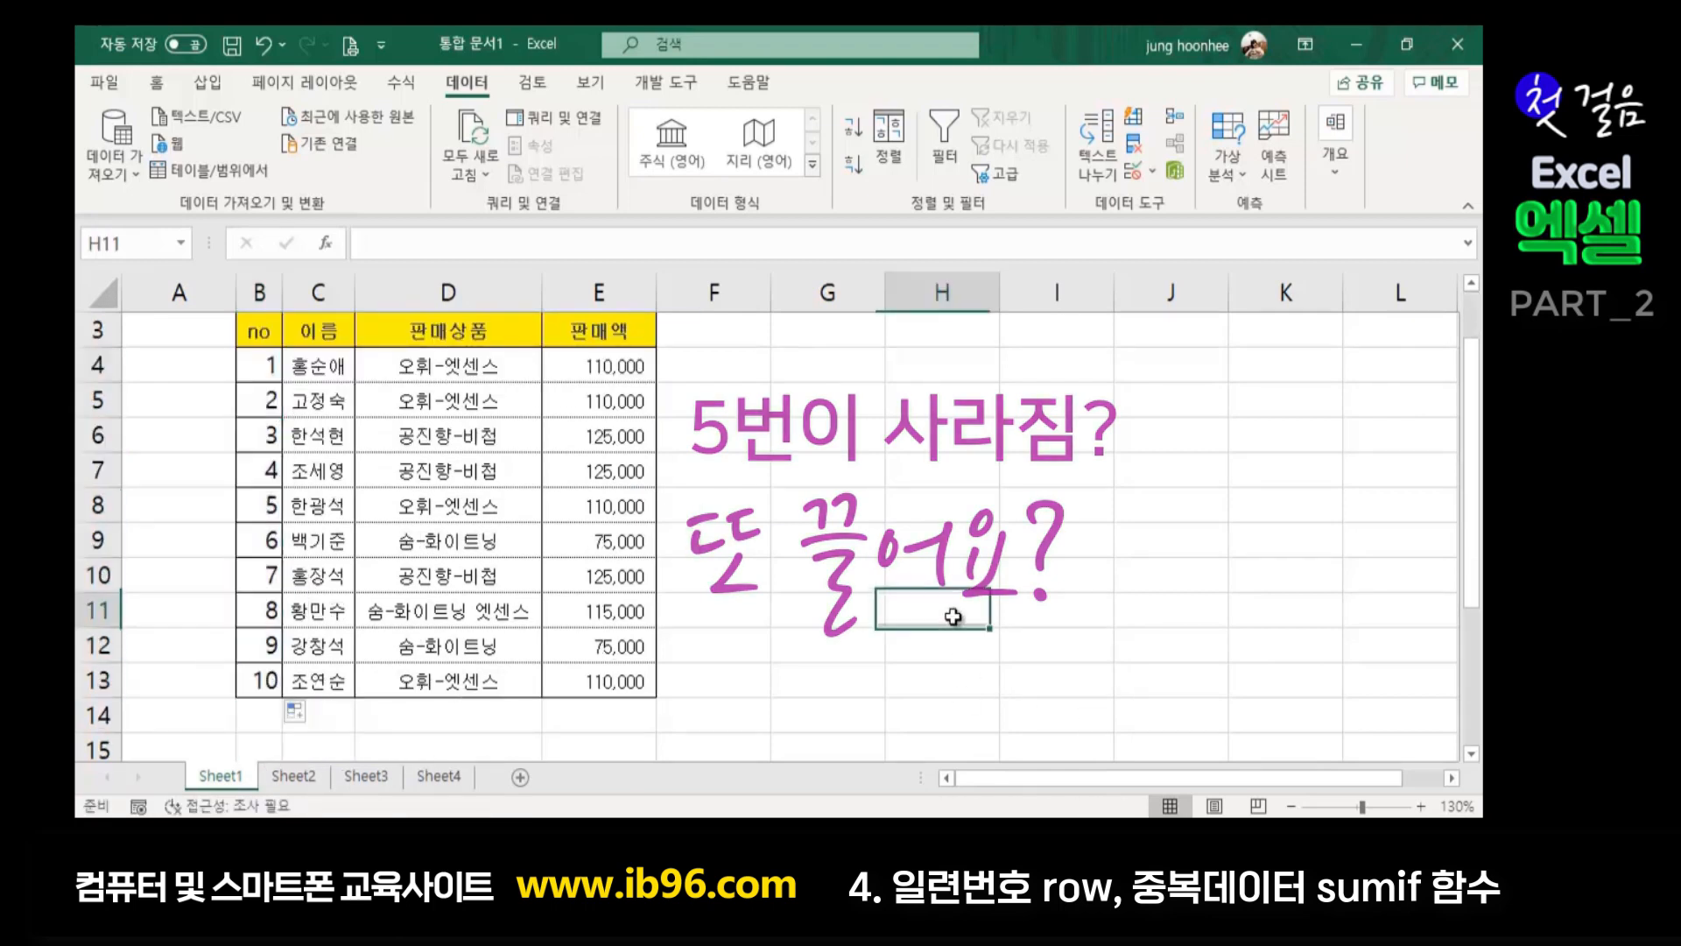
pyautogui.click(828, 470)
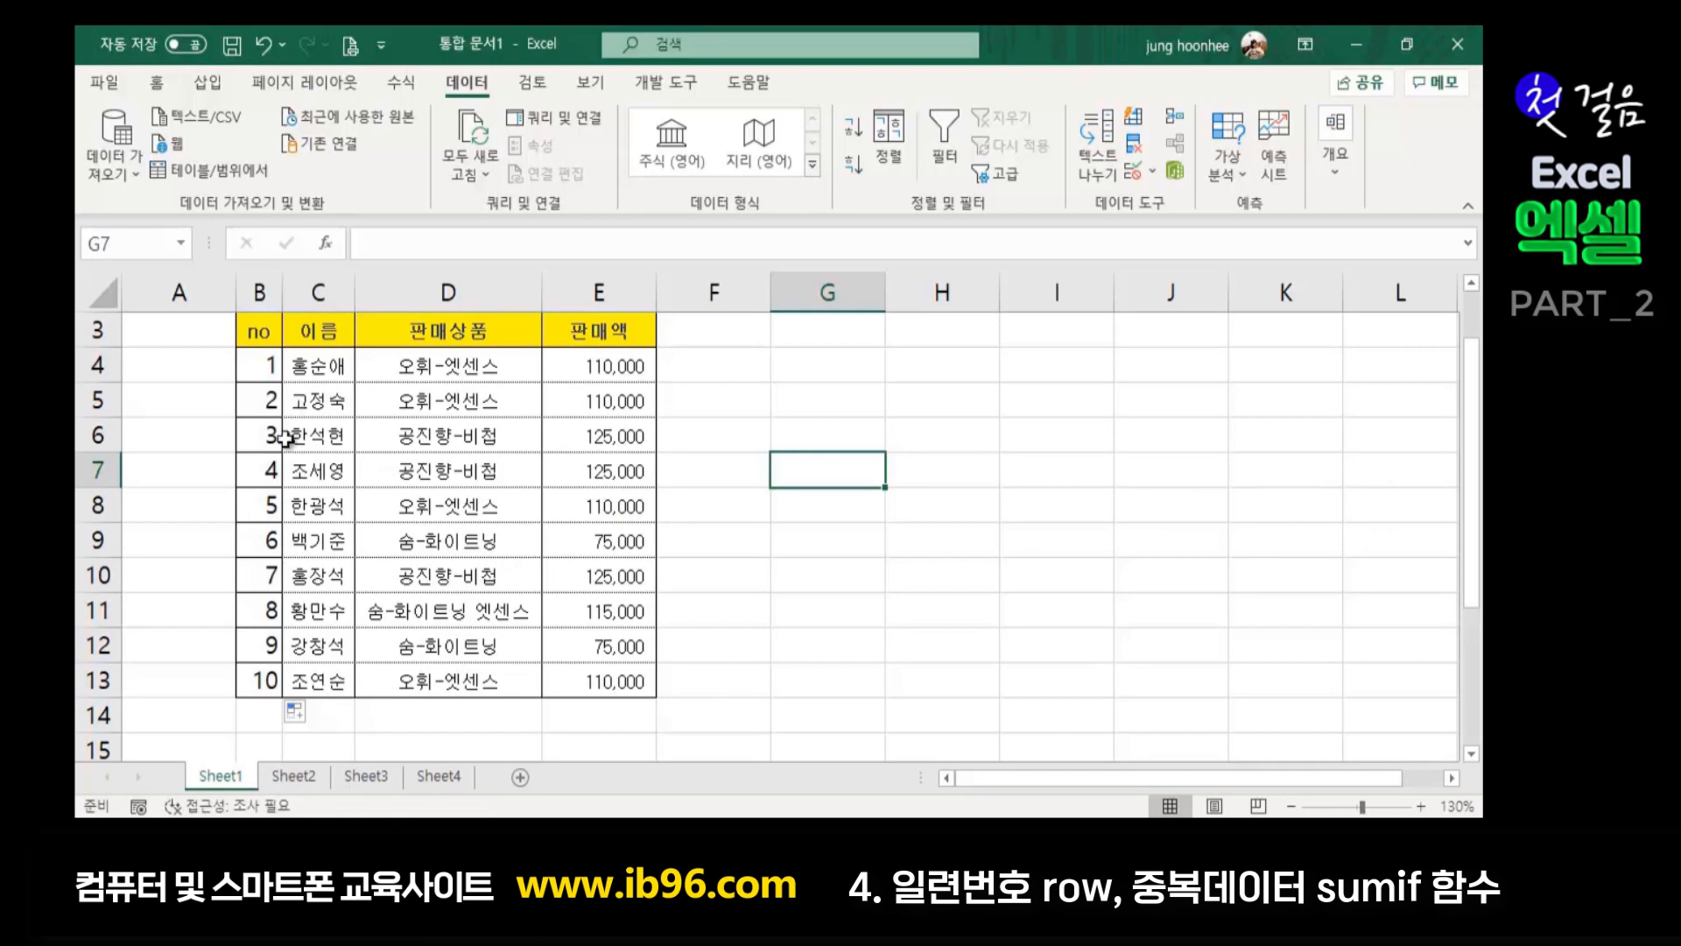
pyautogui.click(832, 595)
pyautogui.click(791, 554)
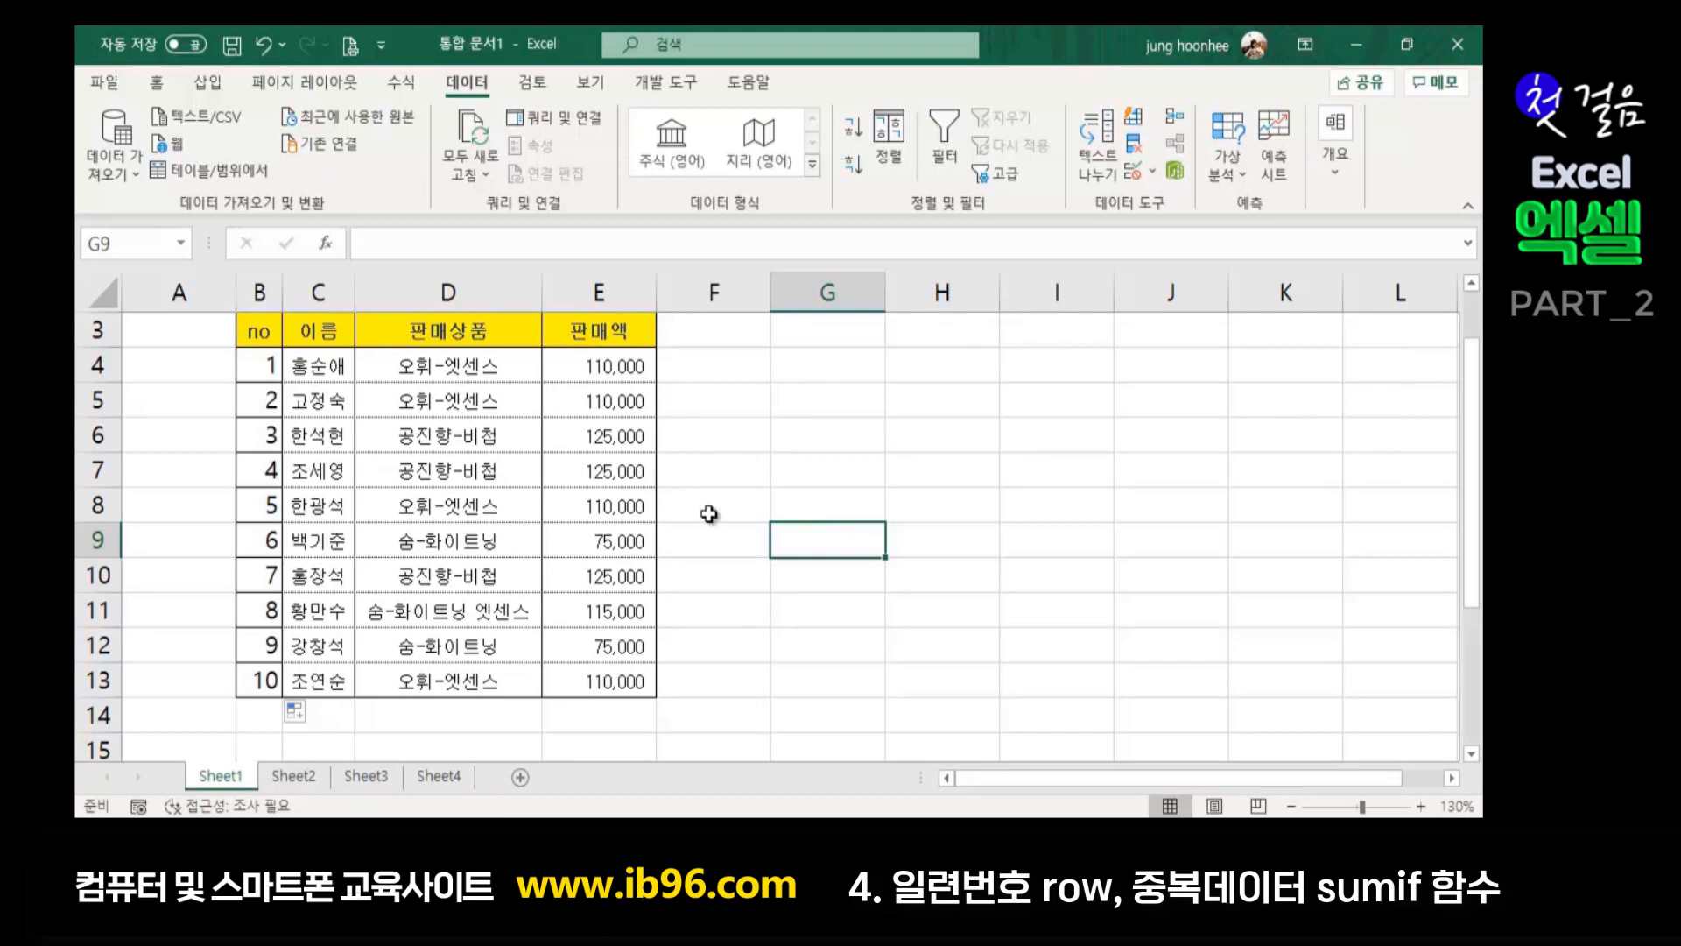
pyautogui.click(750, 598)
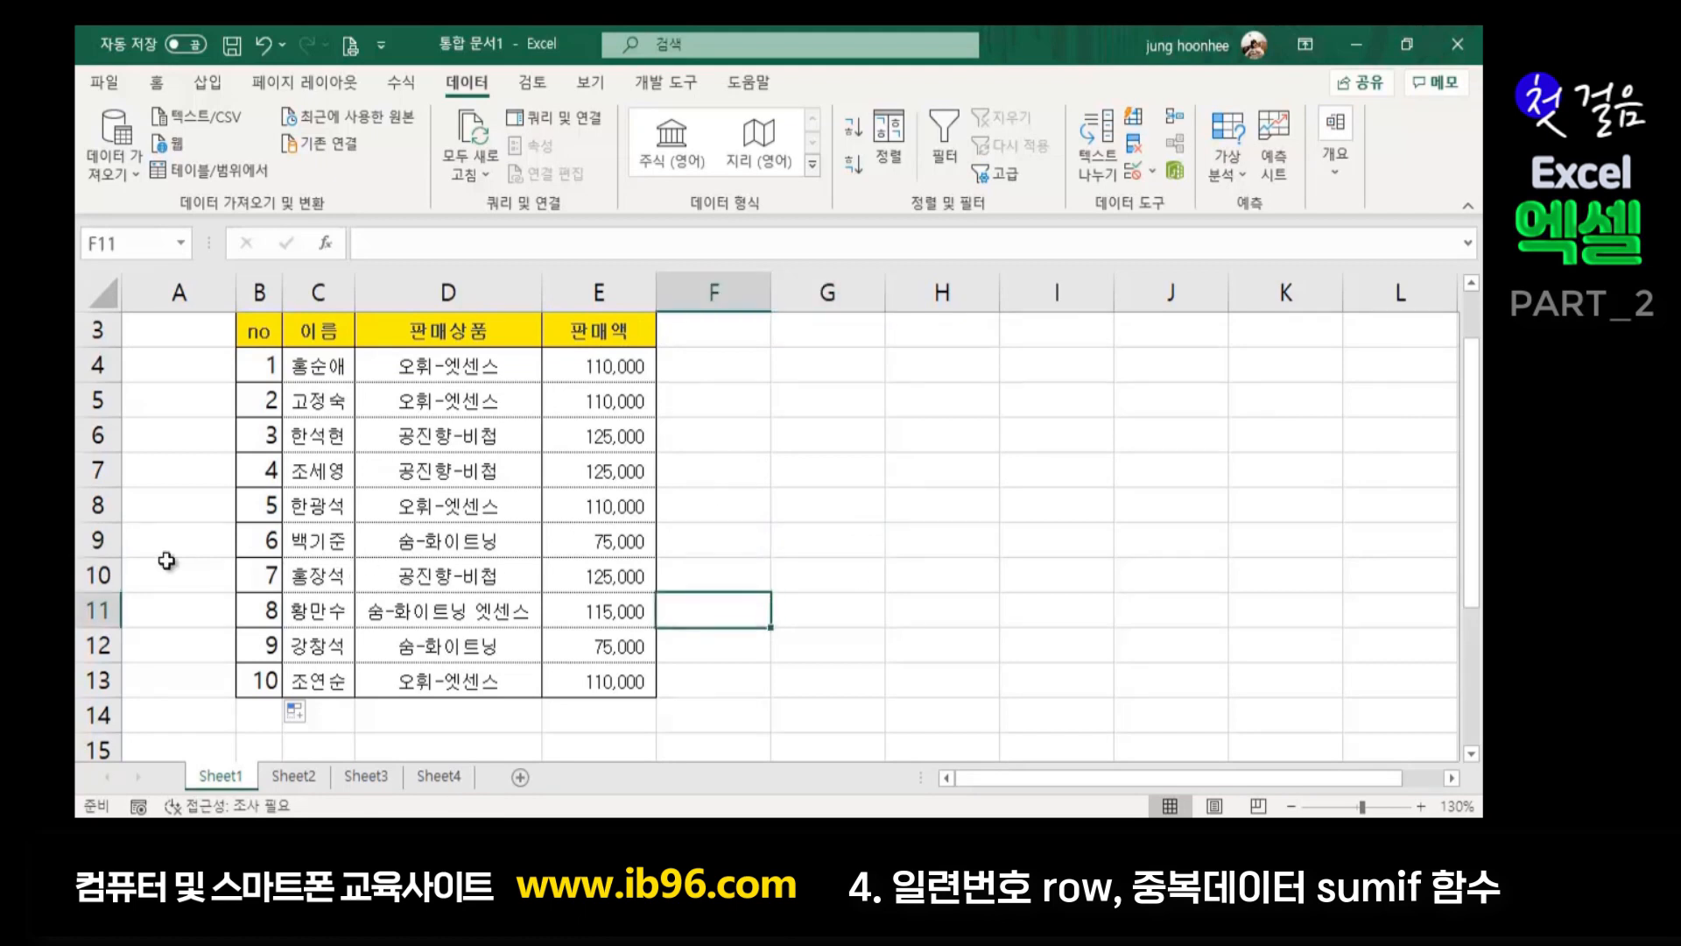
# Insert a blank row above row 9 of the sales list
pyautogui.click(97, 540)
pyautogui.rightClick(97, 543)
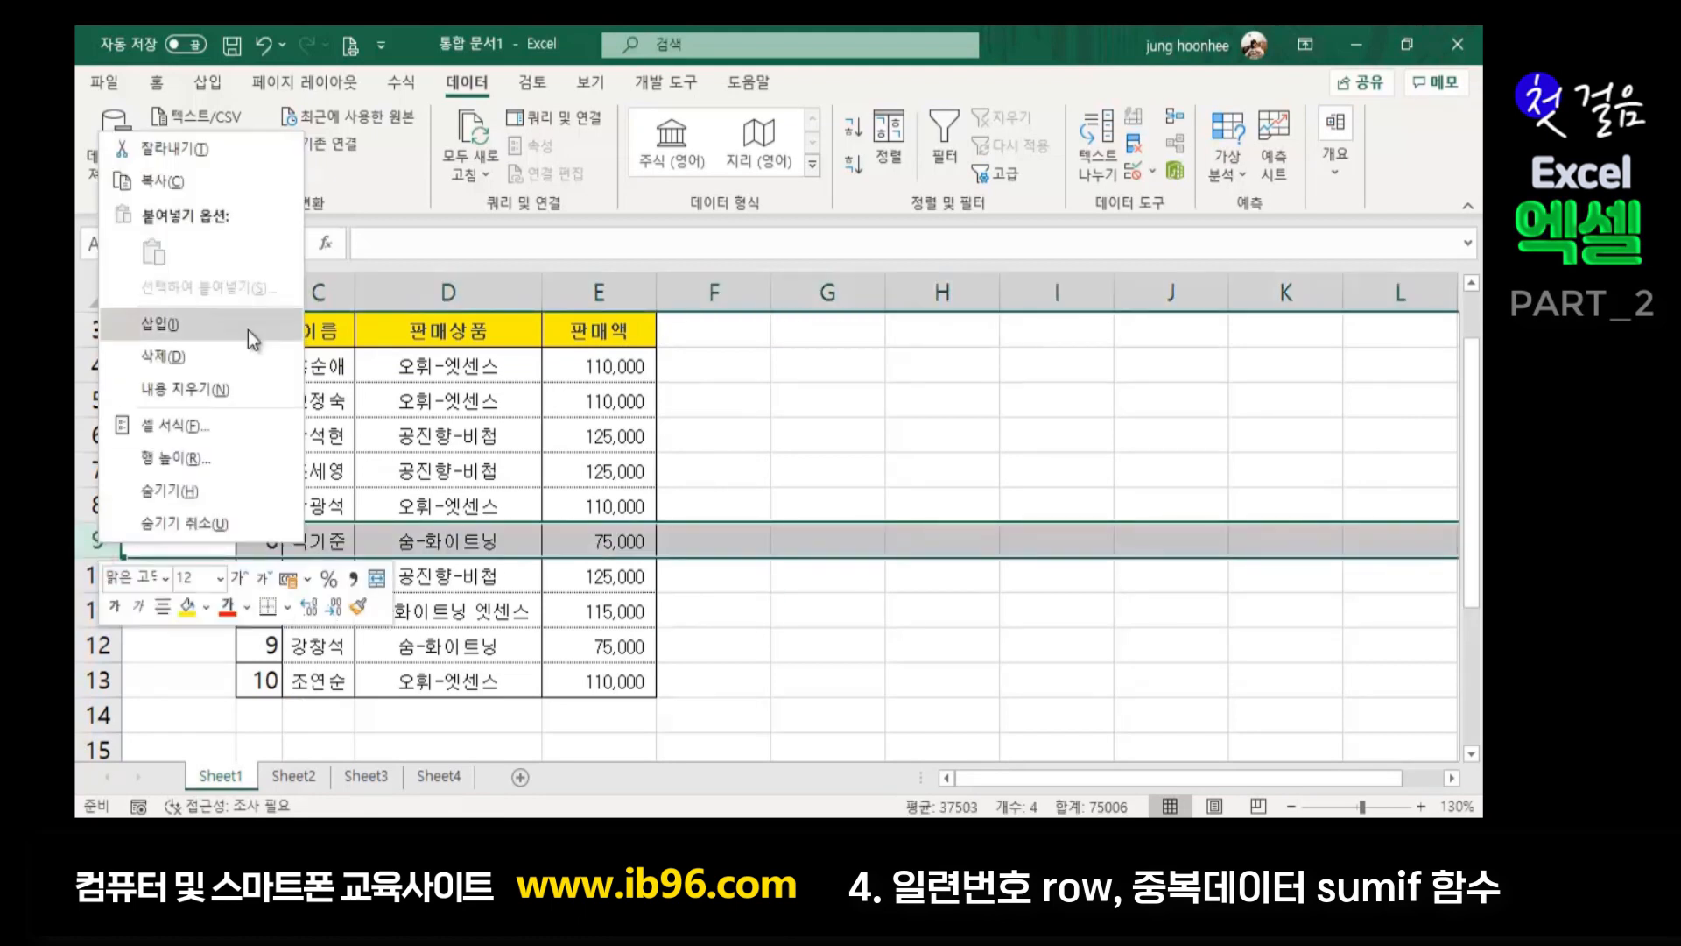
pyautogui.click(208, 324)
# Fill in the new row 9 with the seller's name in C9, product 공진향-비첩 in D9 and sales amount 125000 in E9
pyautogui.click(326, 545)
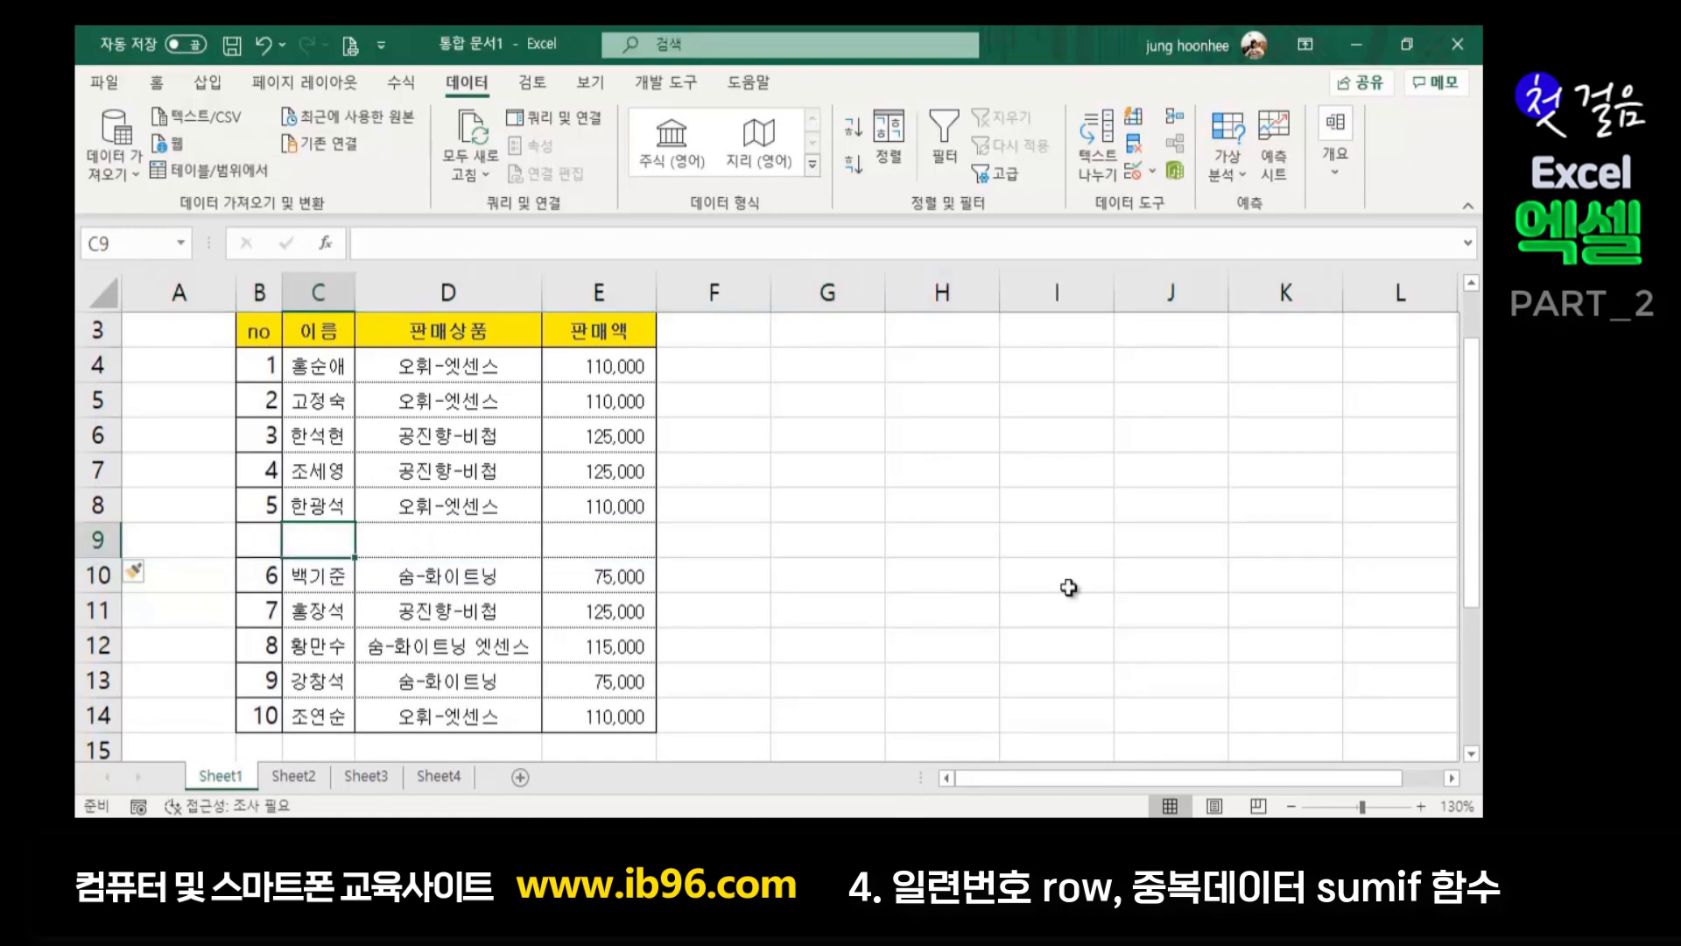
pyautogui.write('민소희')
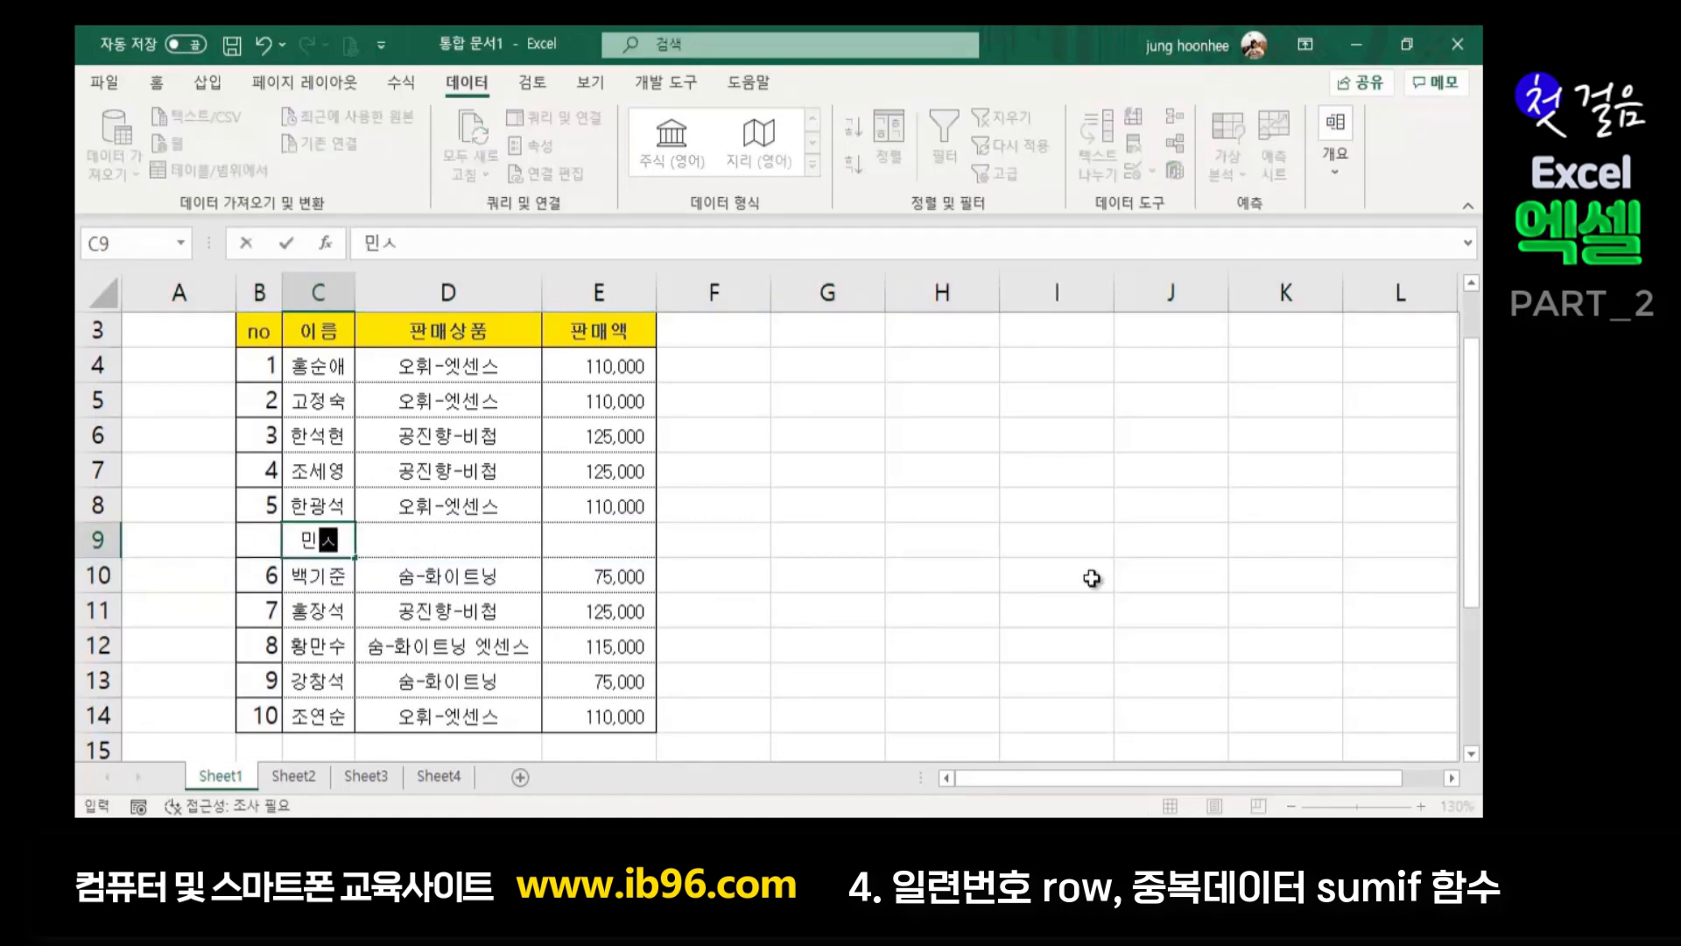
pyautogui.press('Tab')
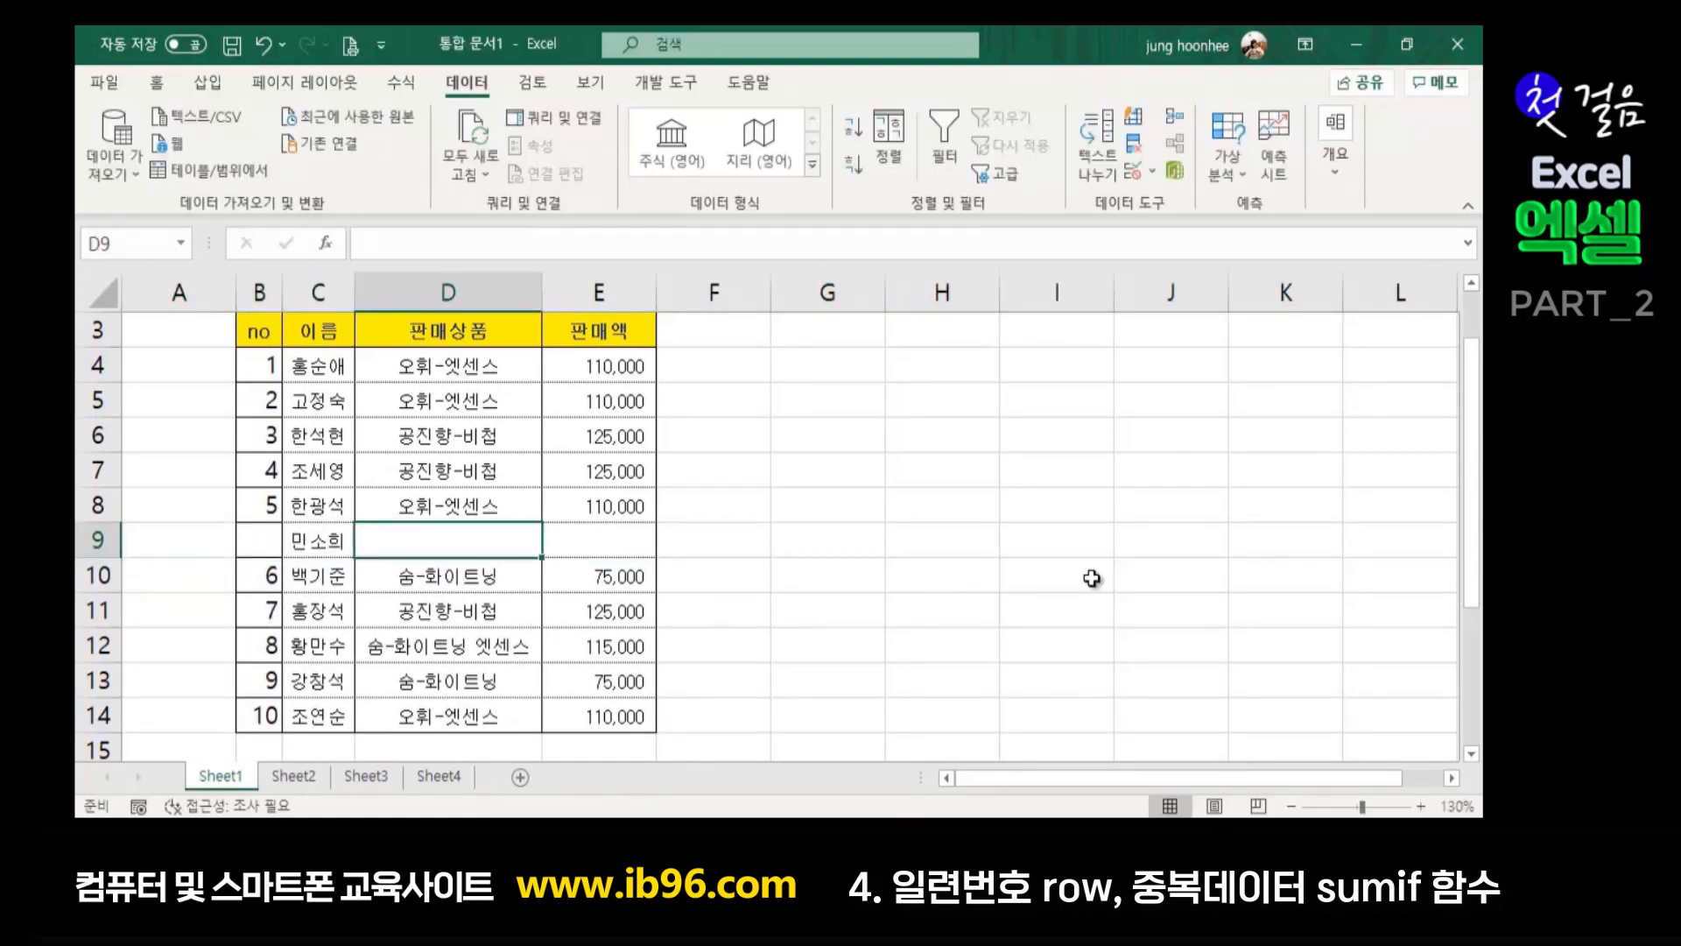
pyautogui.write('공진향-비첩')
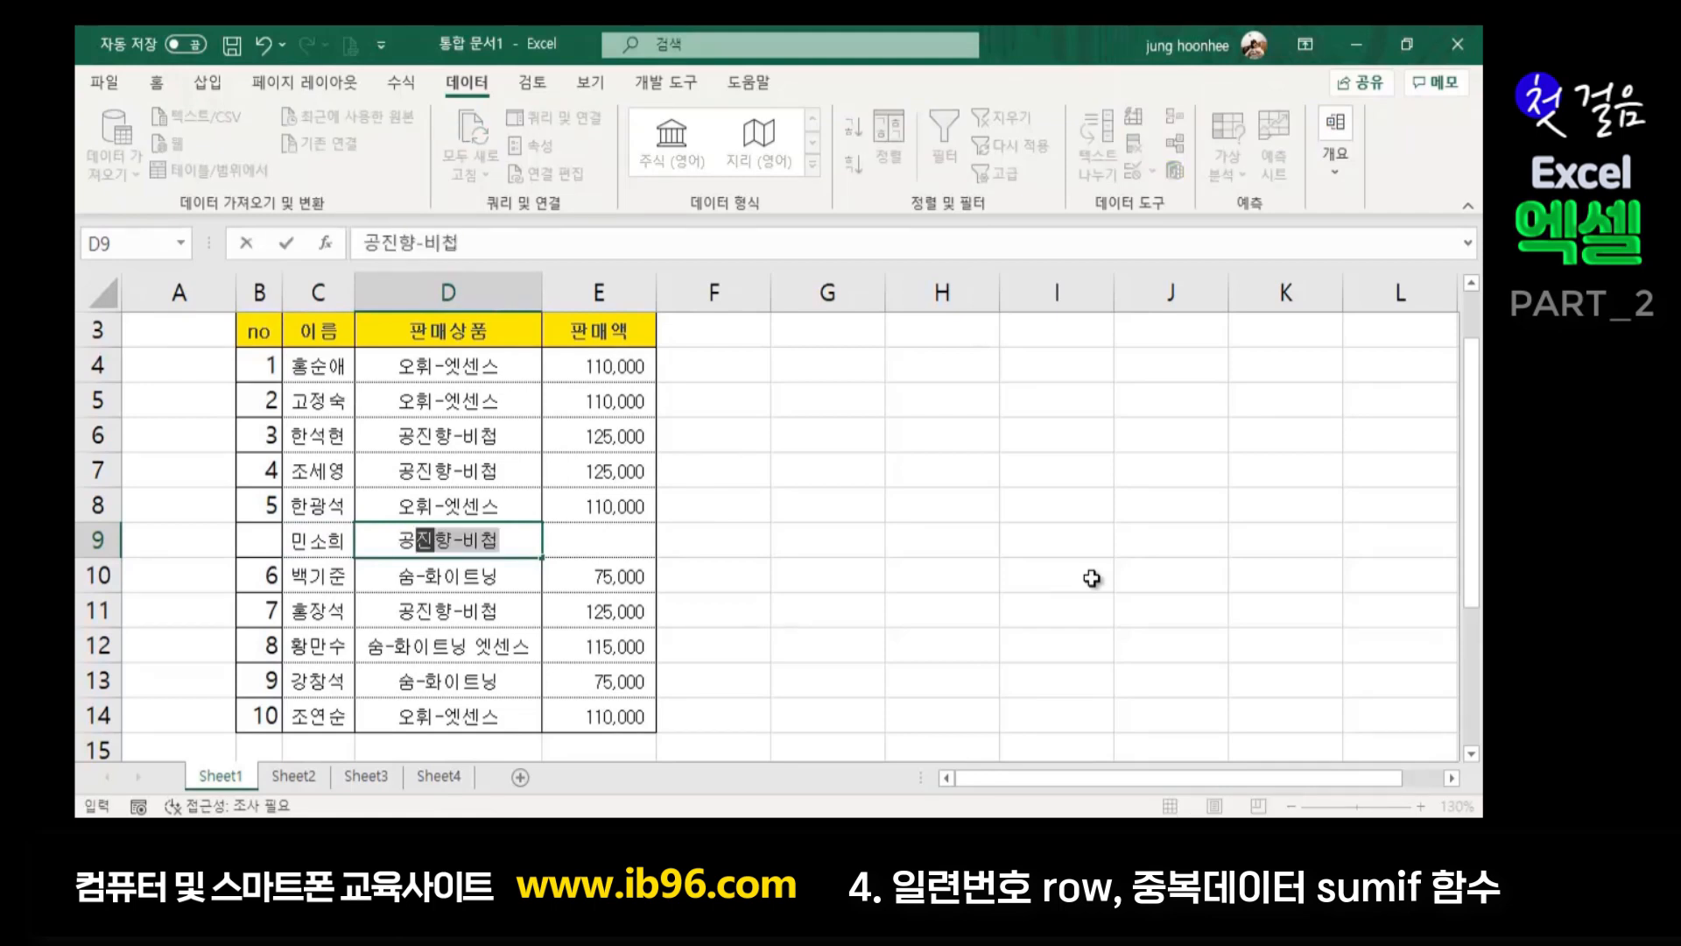
pyautogui.press('Tab')
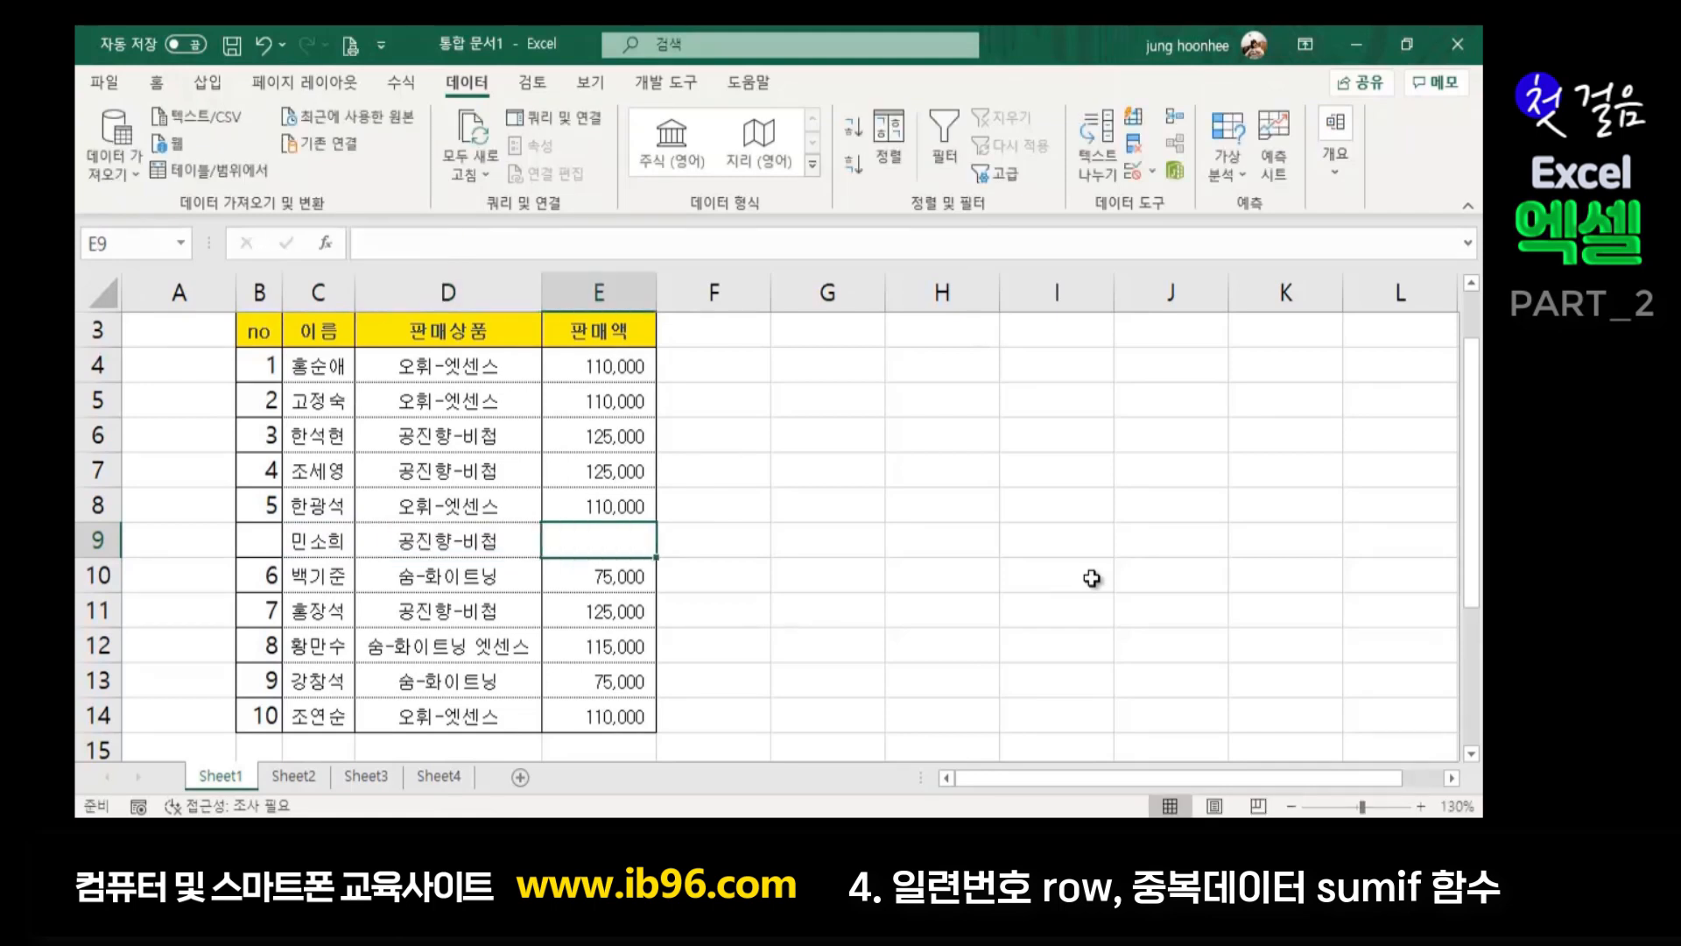
pyautogui.write('12')
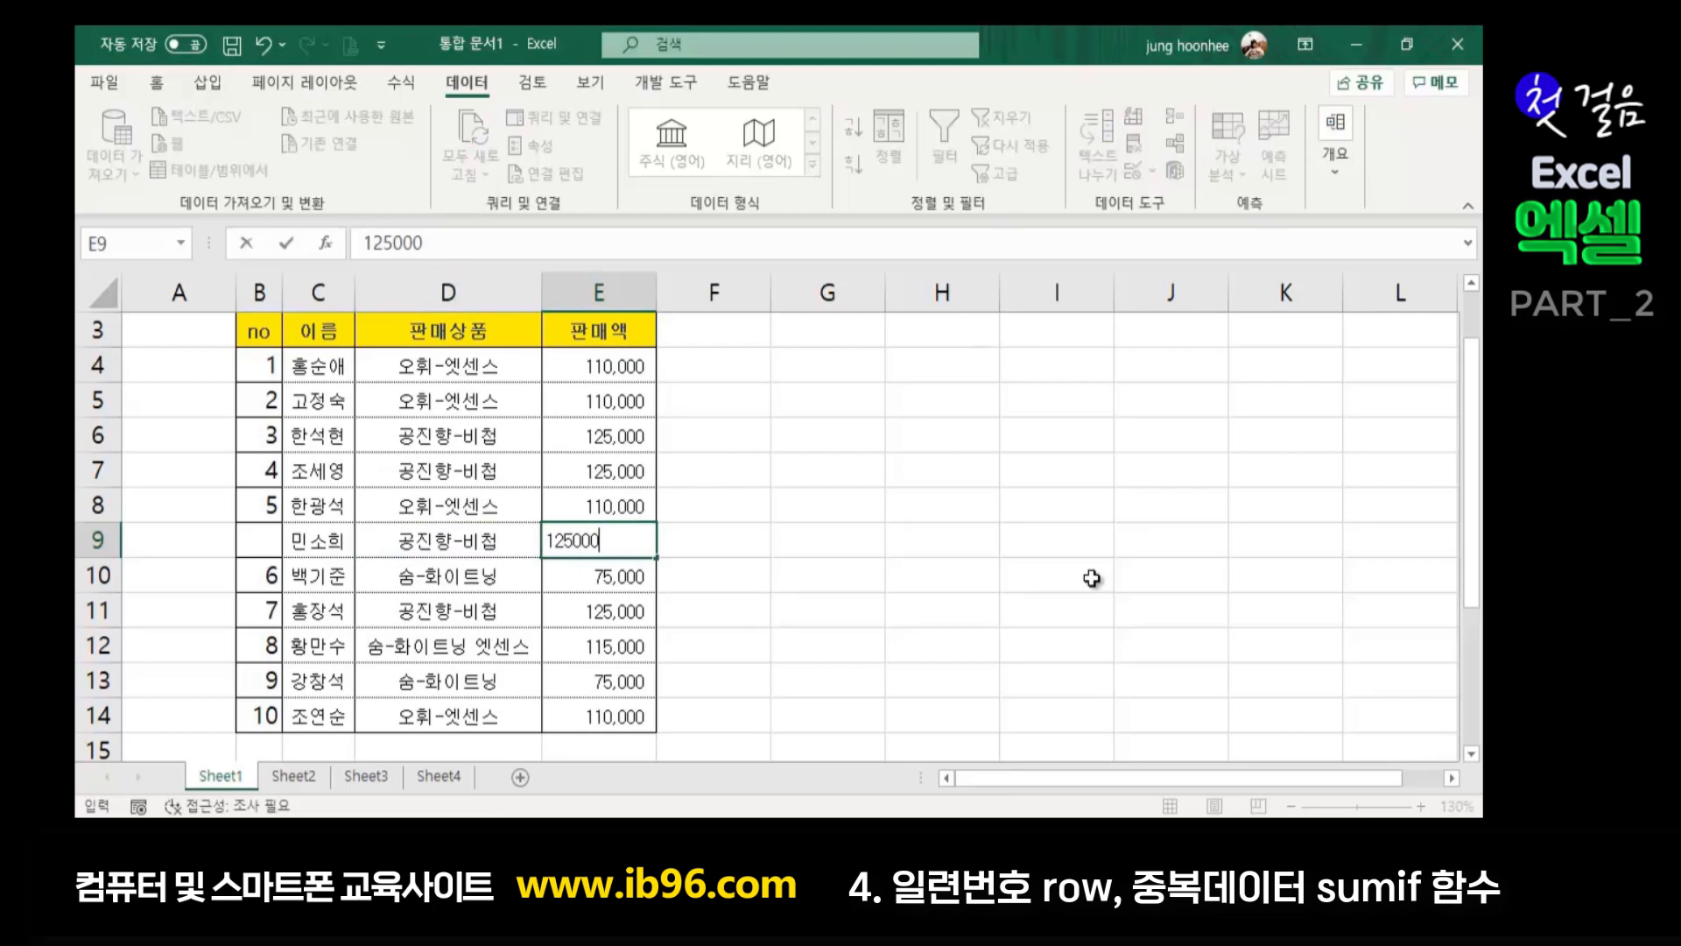
pyautogui.write('5,000')
pyautogui.press('Return')
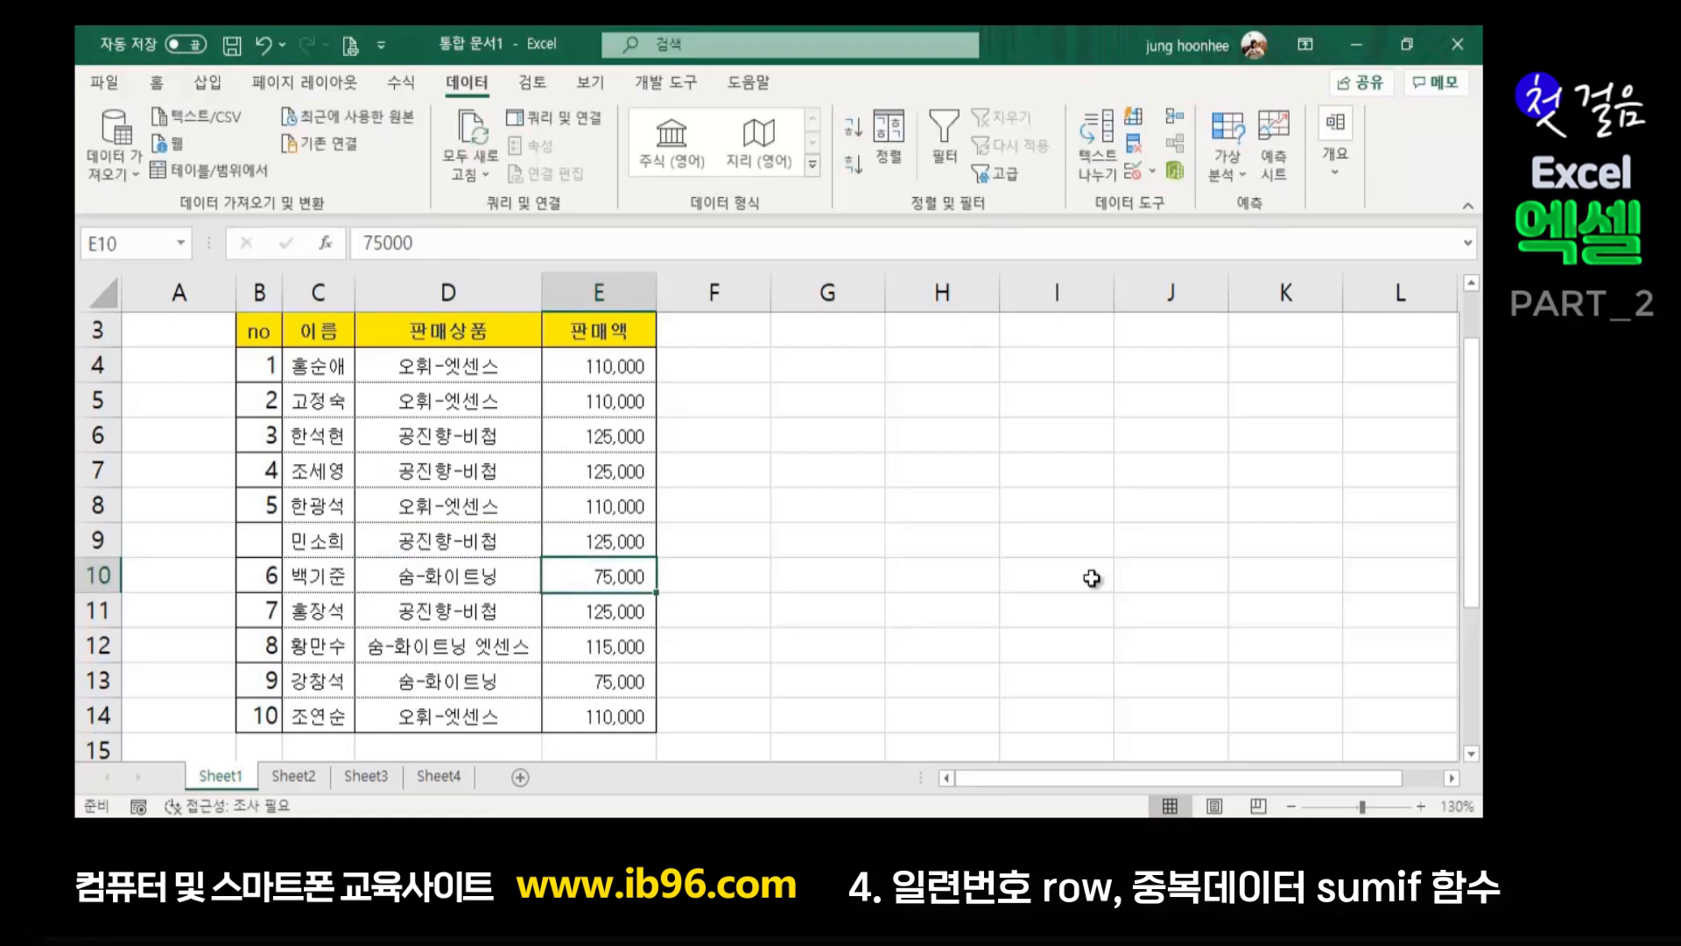
# Check the numbering of the no column around the inserted row, from B9 to B12
pyautogui.click(256, 538)
pyautogui.click(254, 576)
pyautogui.click(254, 638)
pyautogui.click(266, 618)
pyautogui.click(1066, 604)
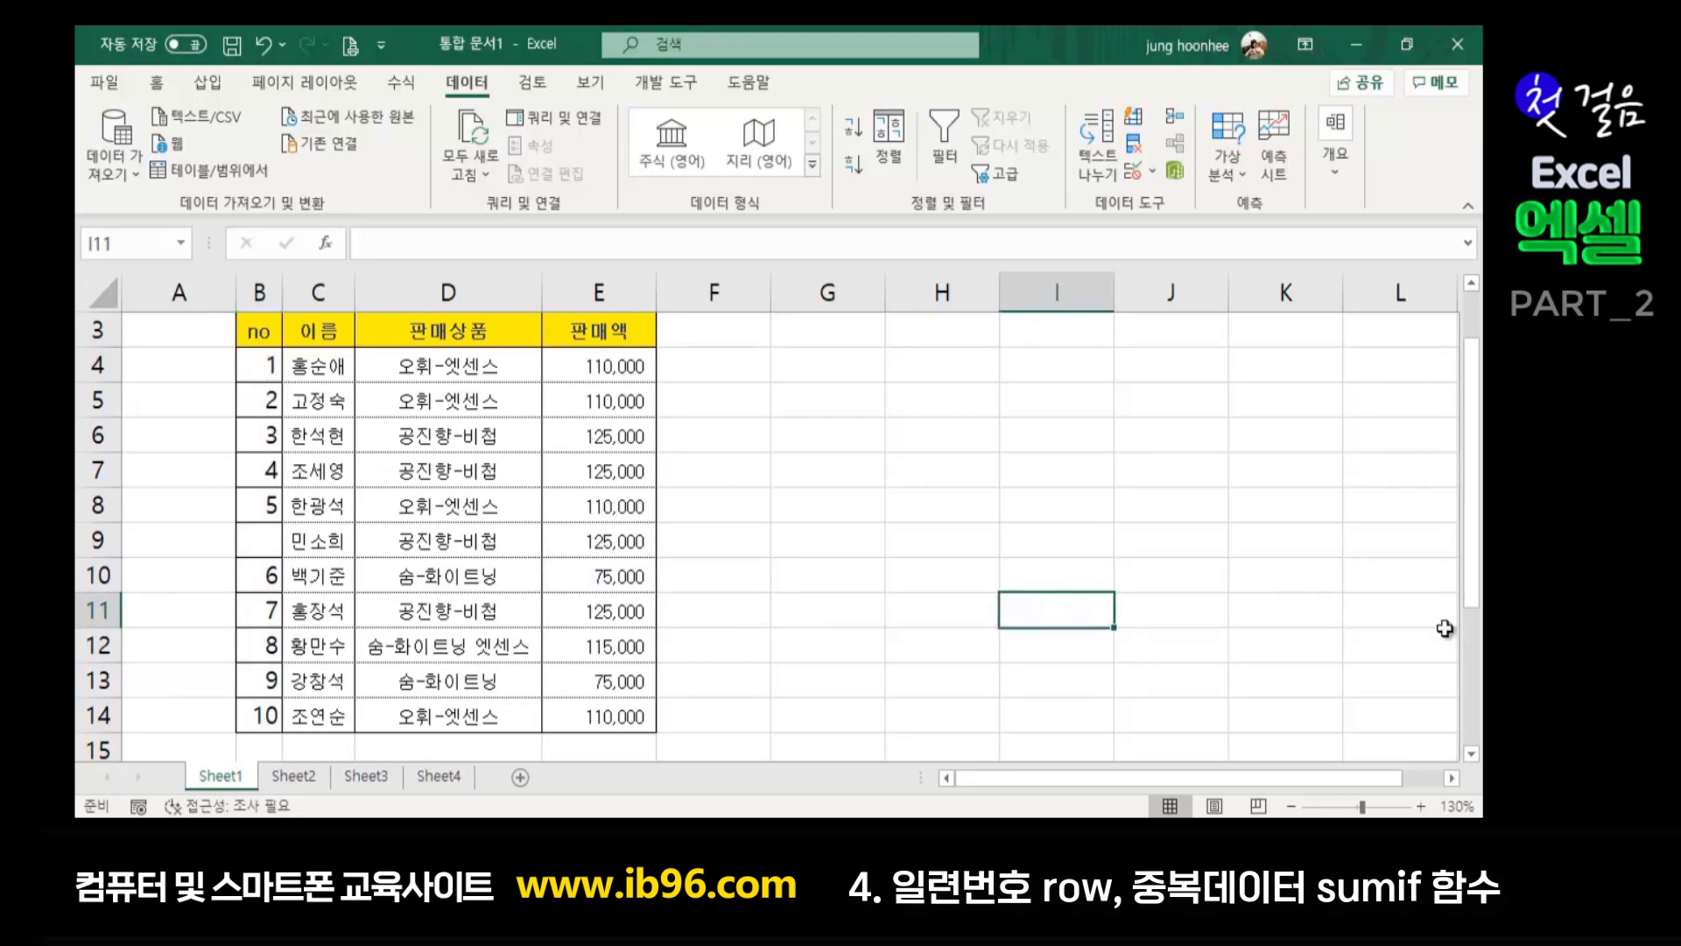
# Clear all numbers from the no column in B4:B14
pyautogui.click(889, 601)
pyautogui.moveTo(258, 366); pyautogui.dragTo(261, 711)
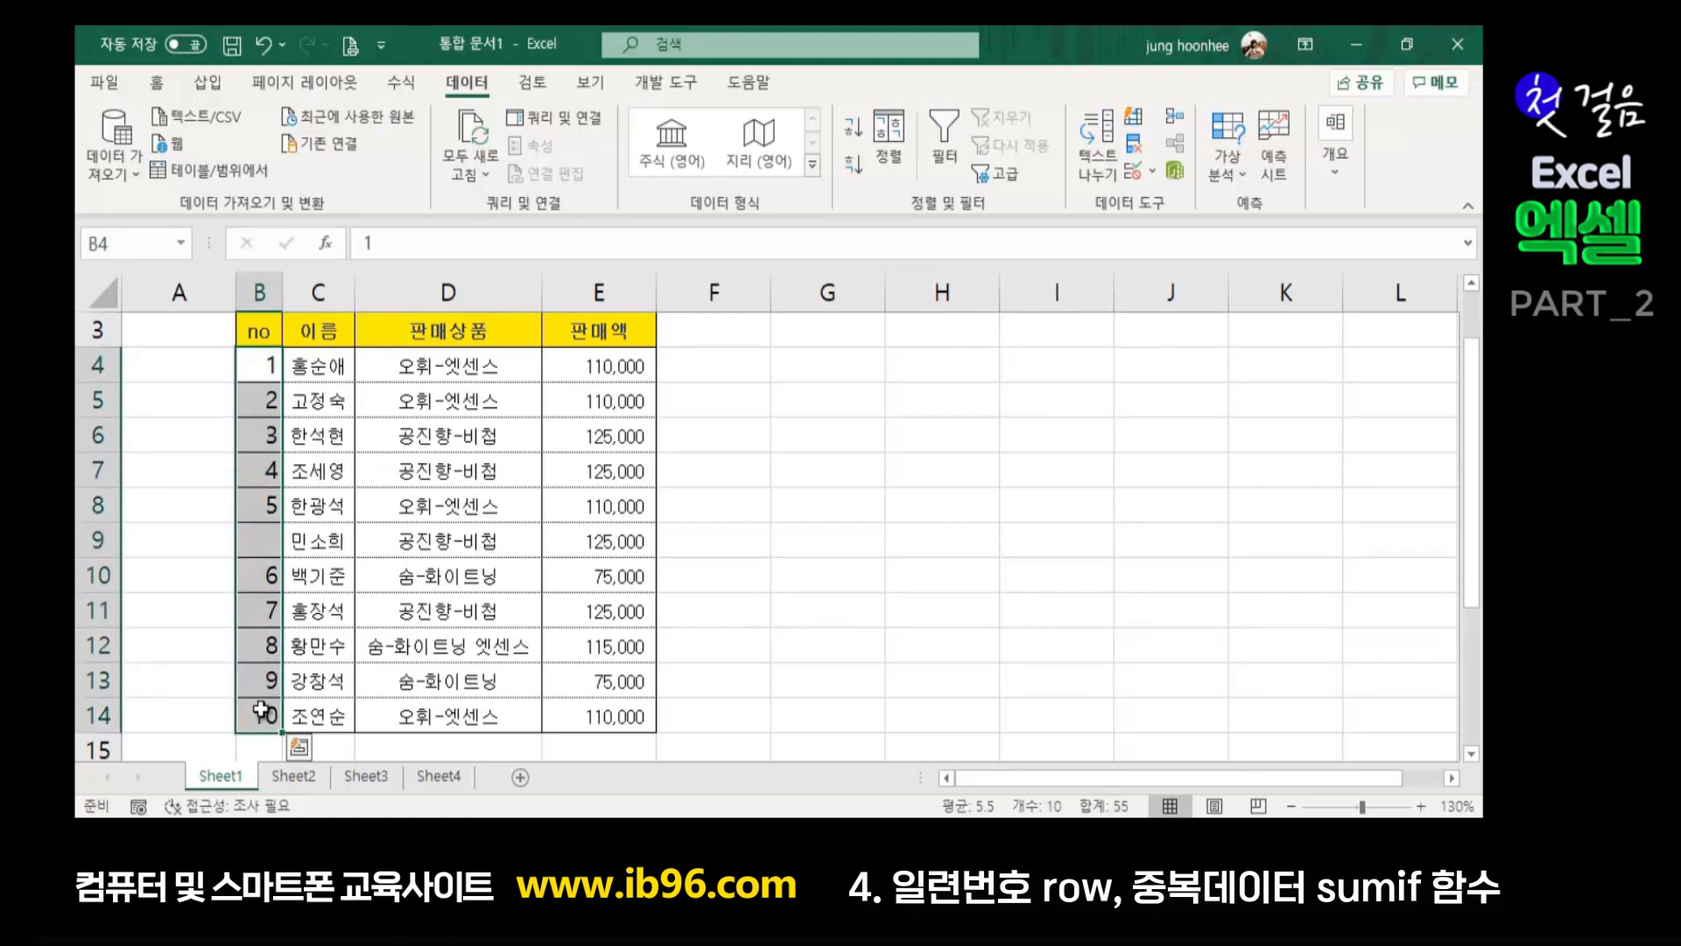
pyautogui.press('Delete')
pyautogui.click(815, 567)
pyautogui.click(260, 375)
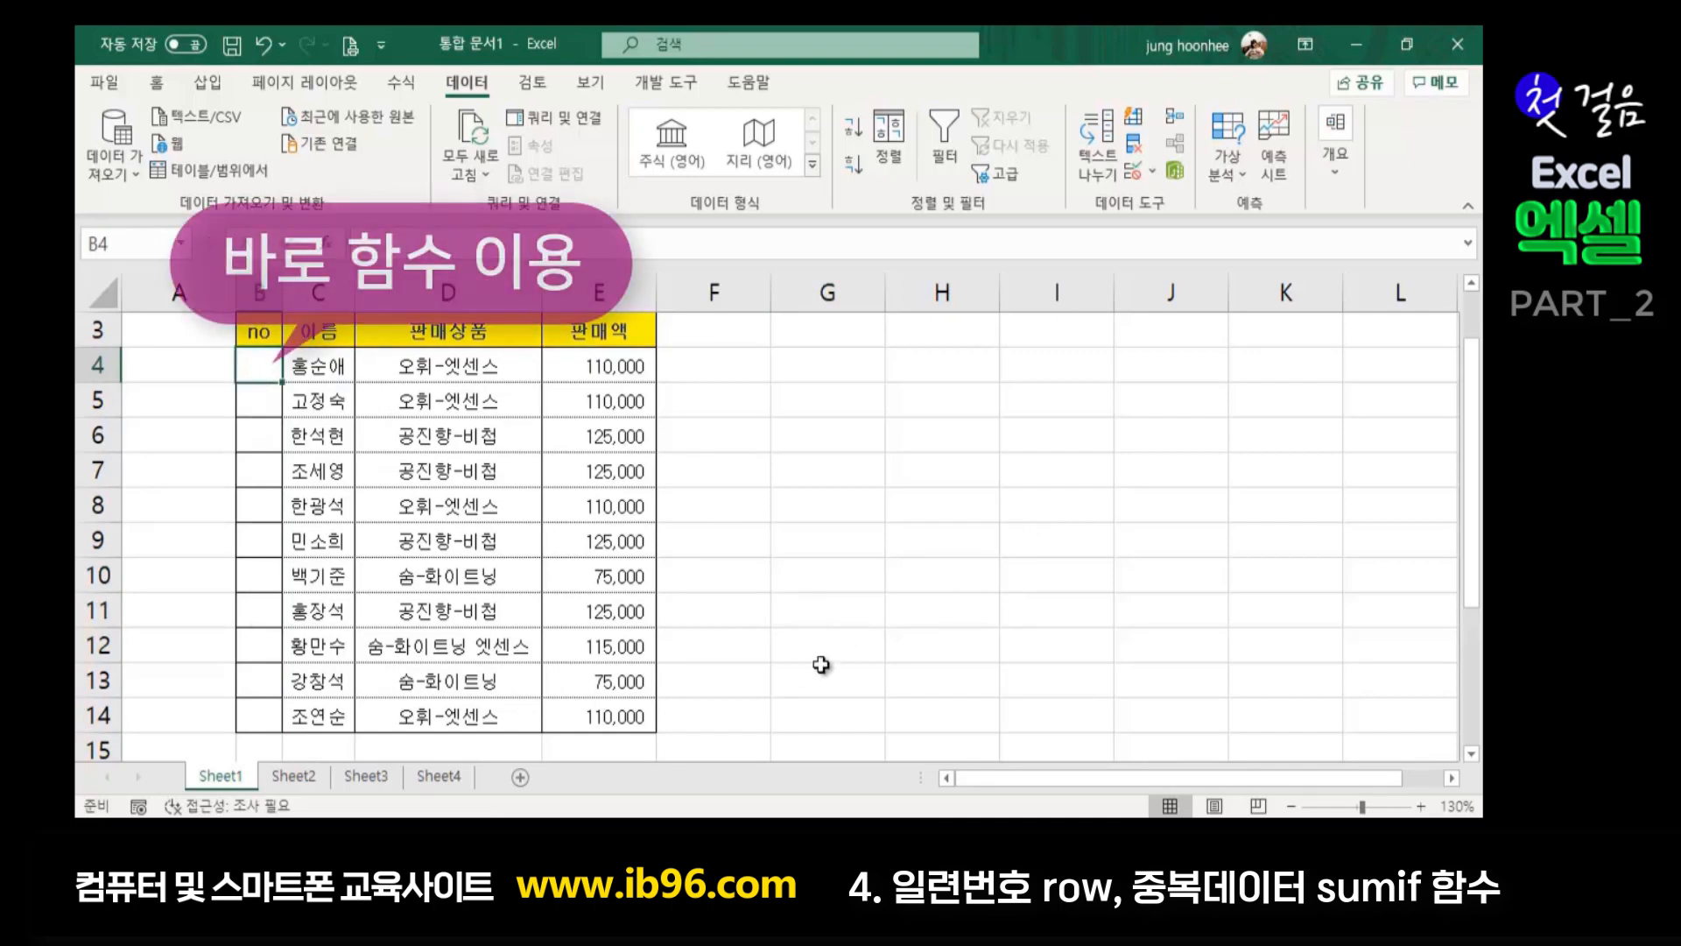
pyautogui.scroll(1, 868, 631)
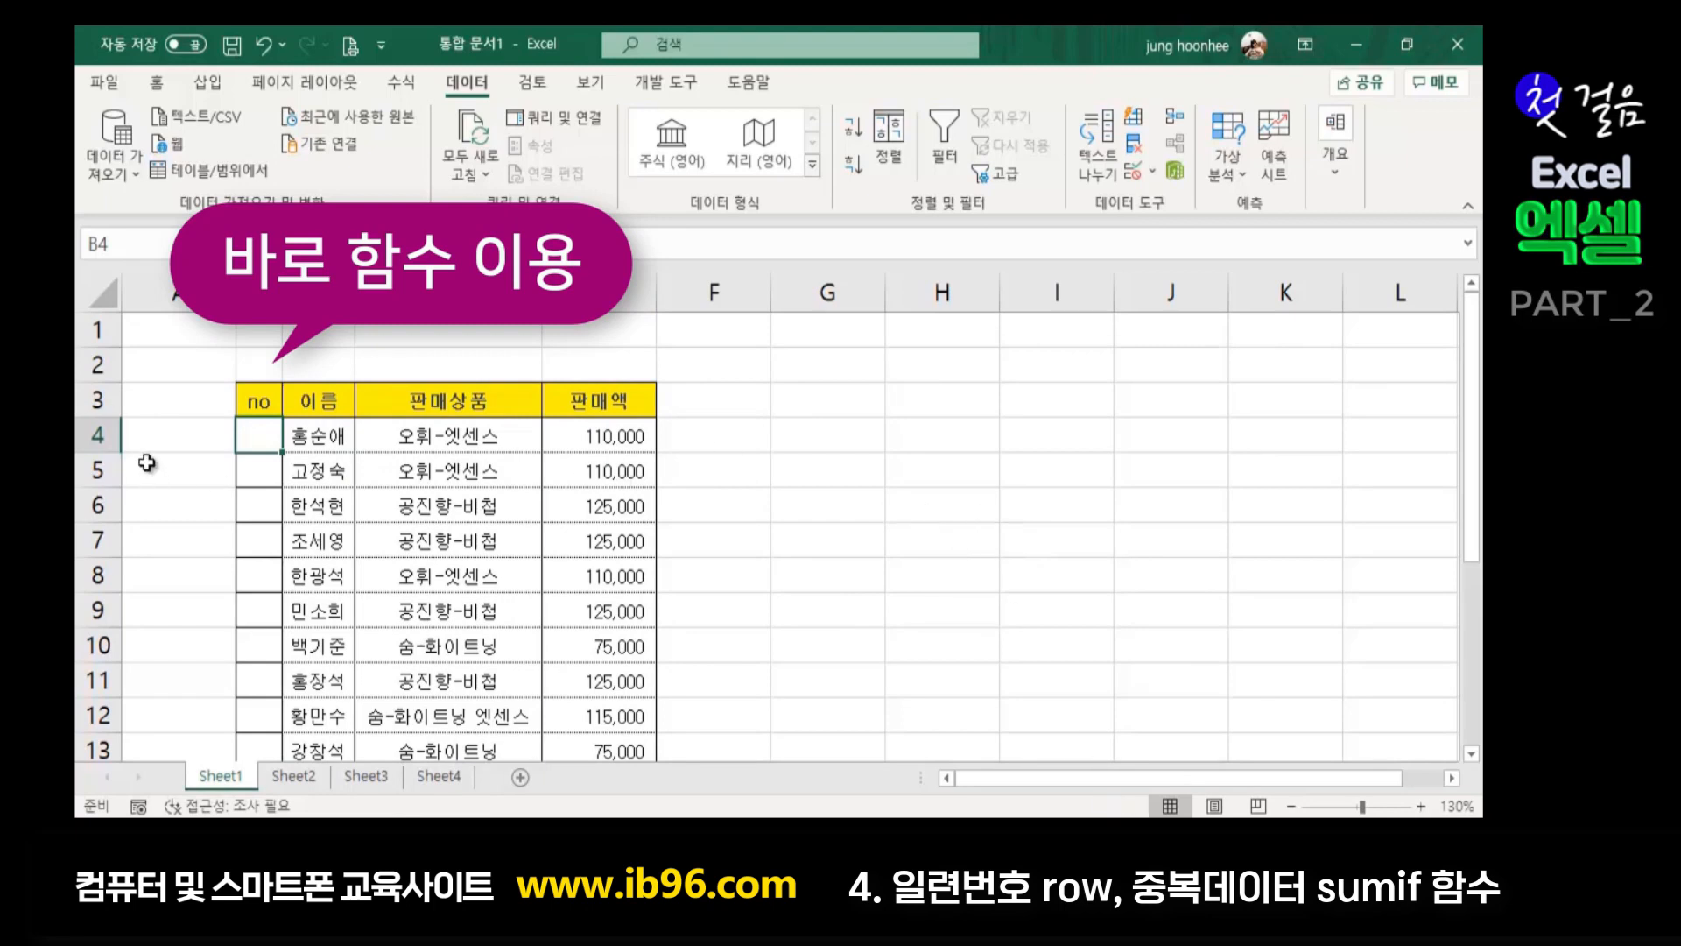
pyautogui.click(260, 475)
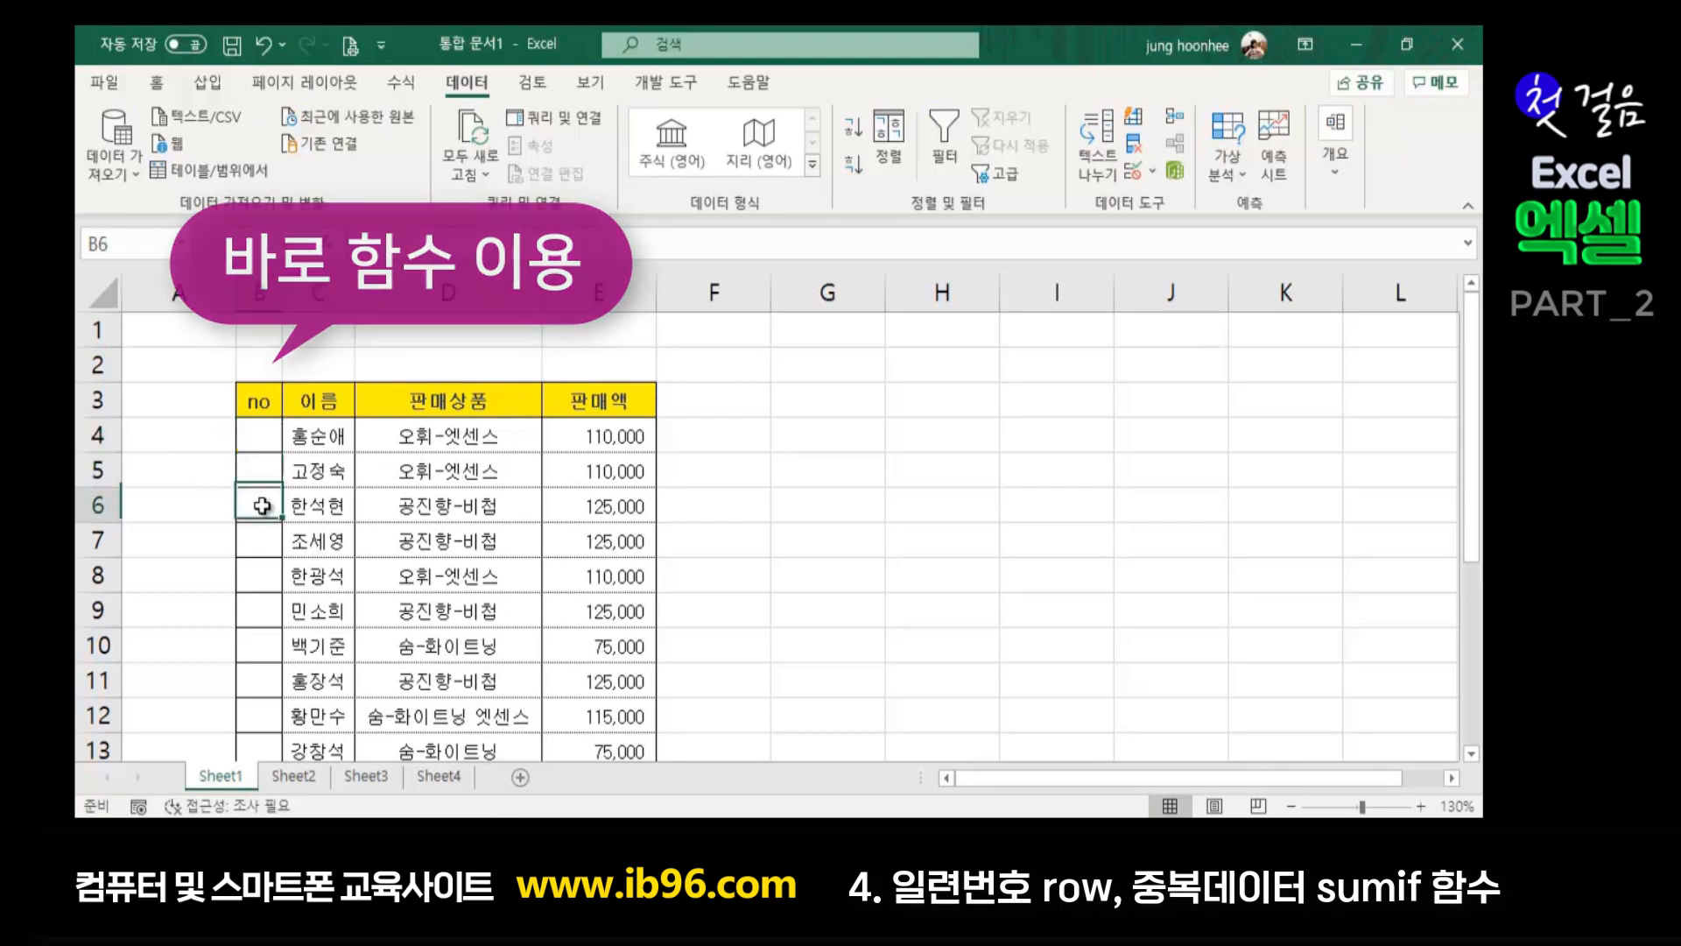
pyautogui.click(1081, 685)
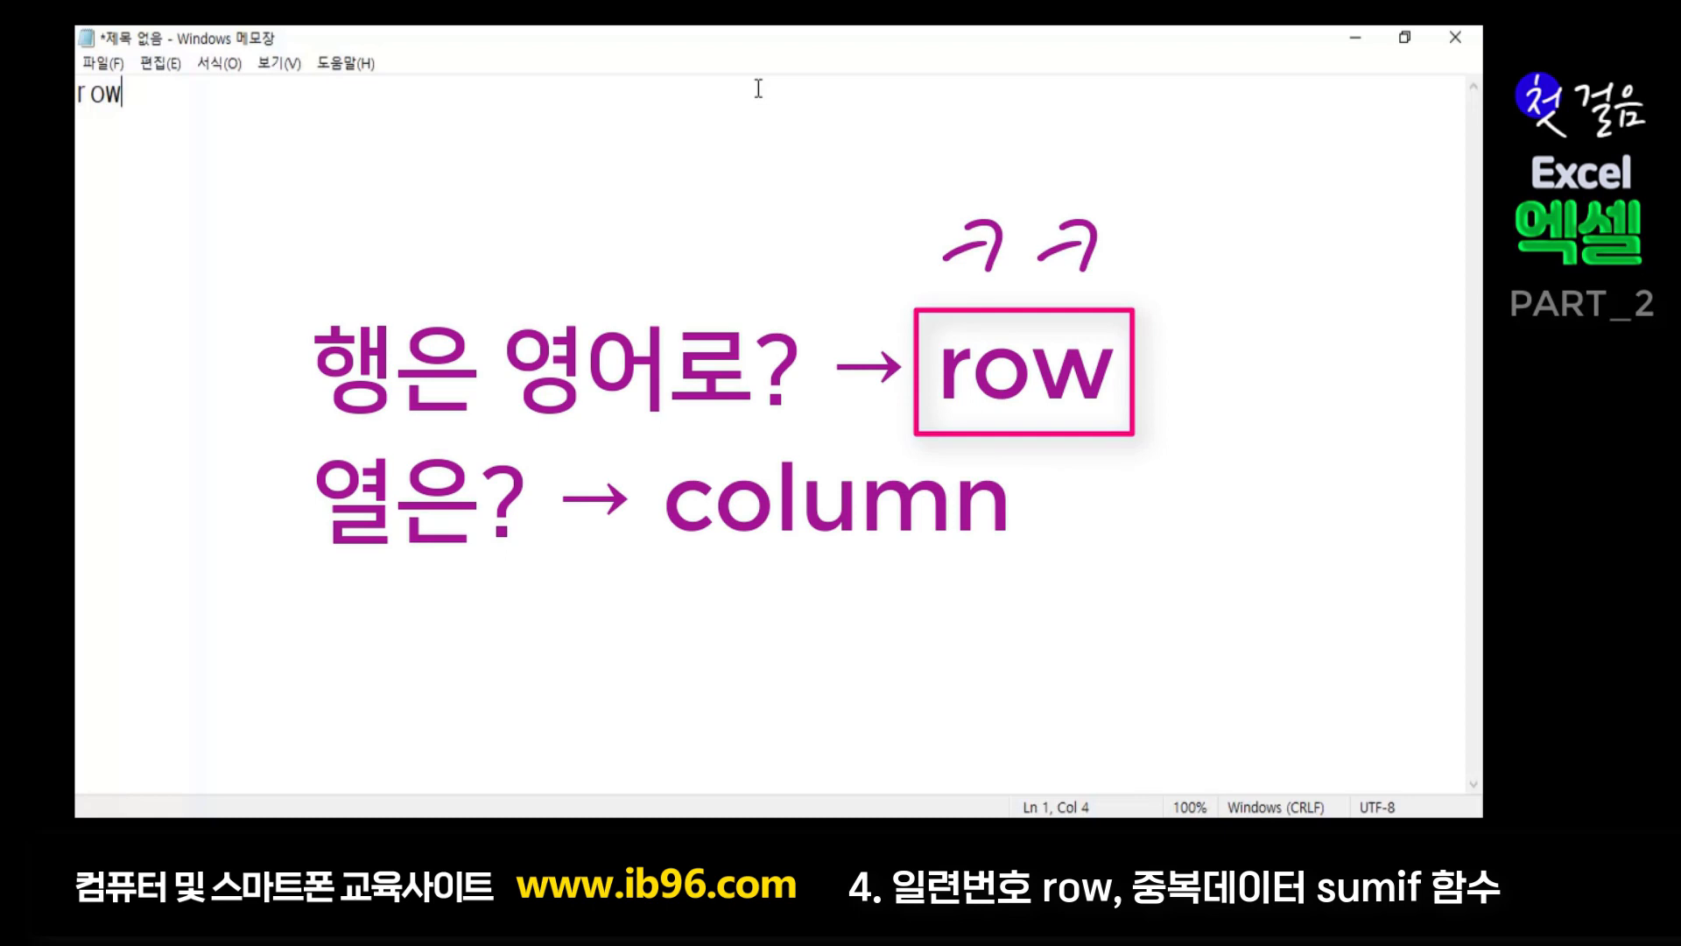
# Switch from Notepad back to Excel and enter the formula =ROW() in B4, the first cell of the no column
pyautogui.click(1357, 40)
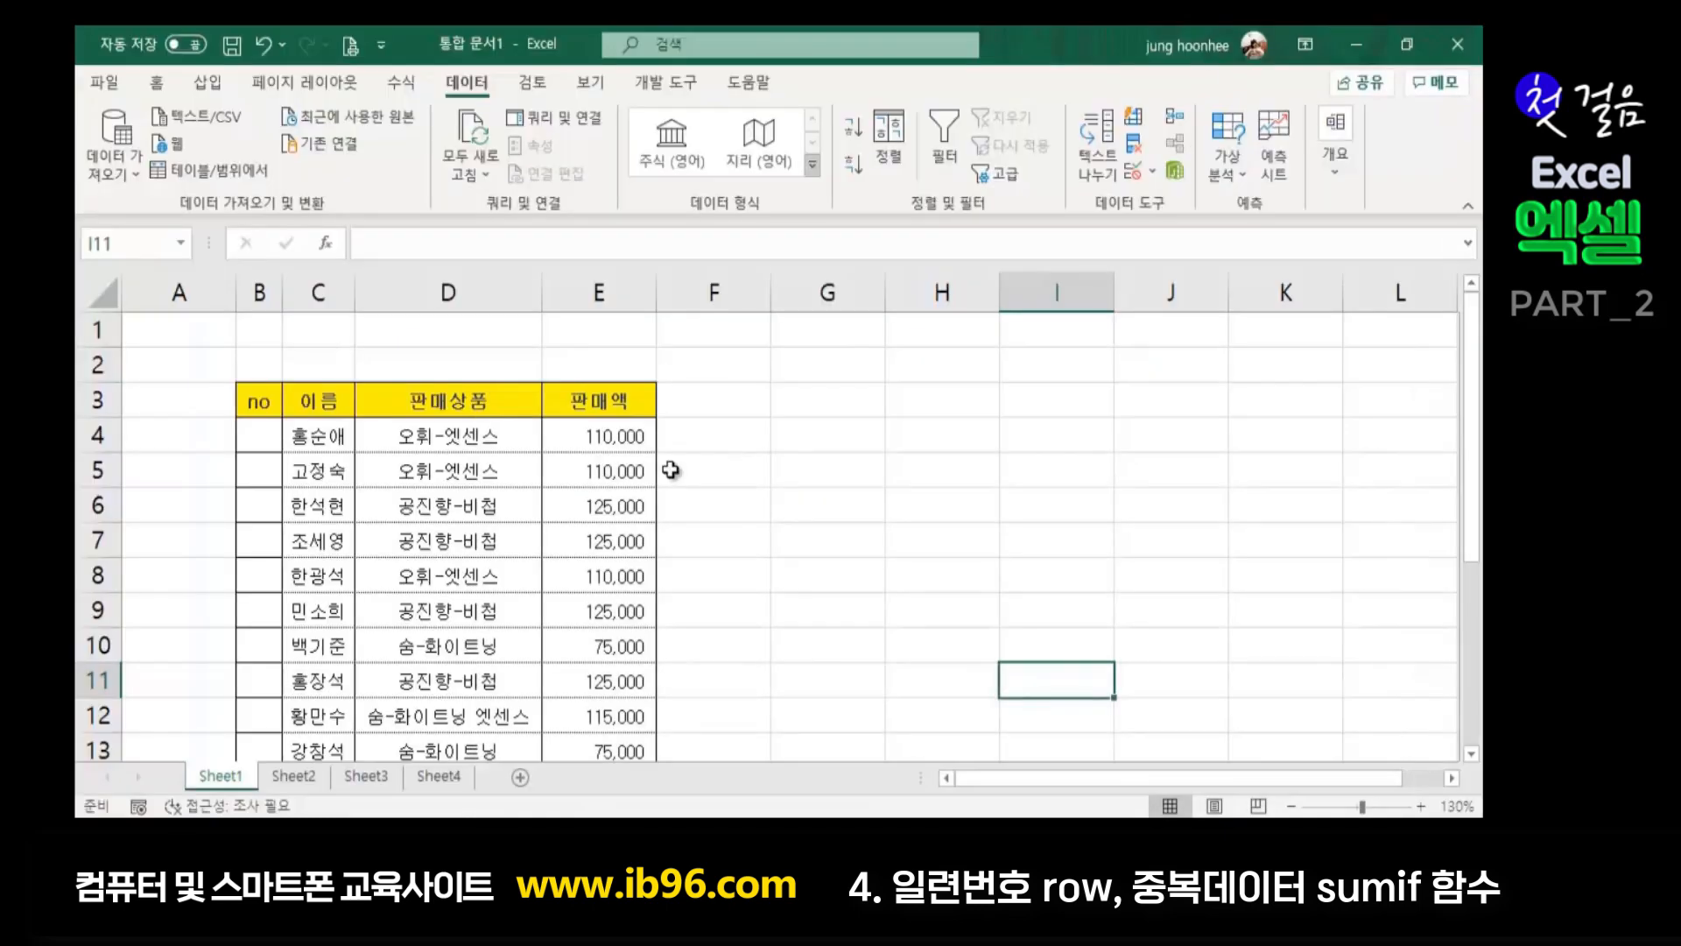
pyautogui.click(875, 442)
pyautogui.click(251, 437)
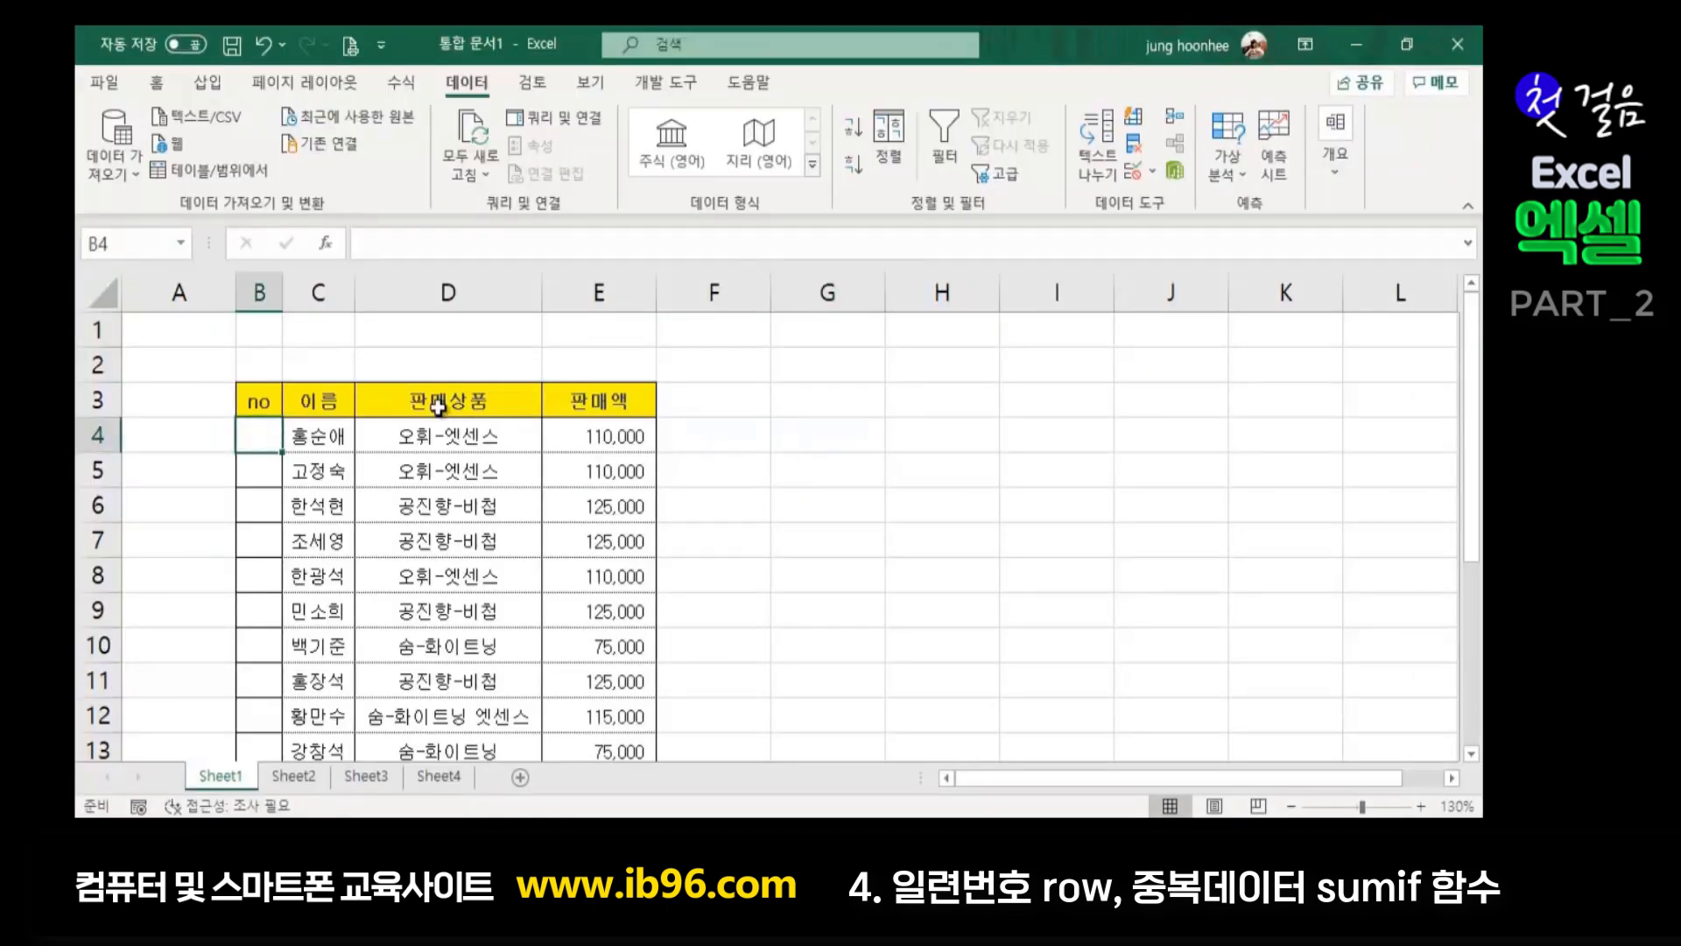
pyautogui.keyDown('ctrl'); pyautogui.scroll(2, 911, 663); pyautogui.keyUp('ctrl')
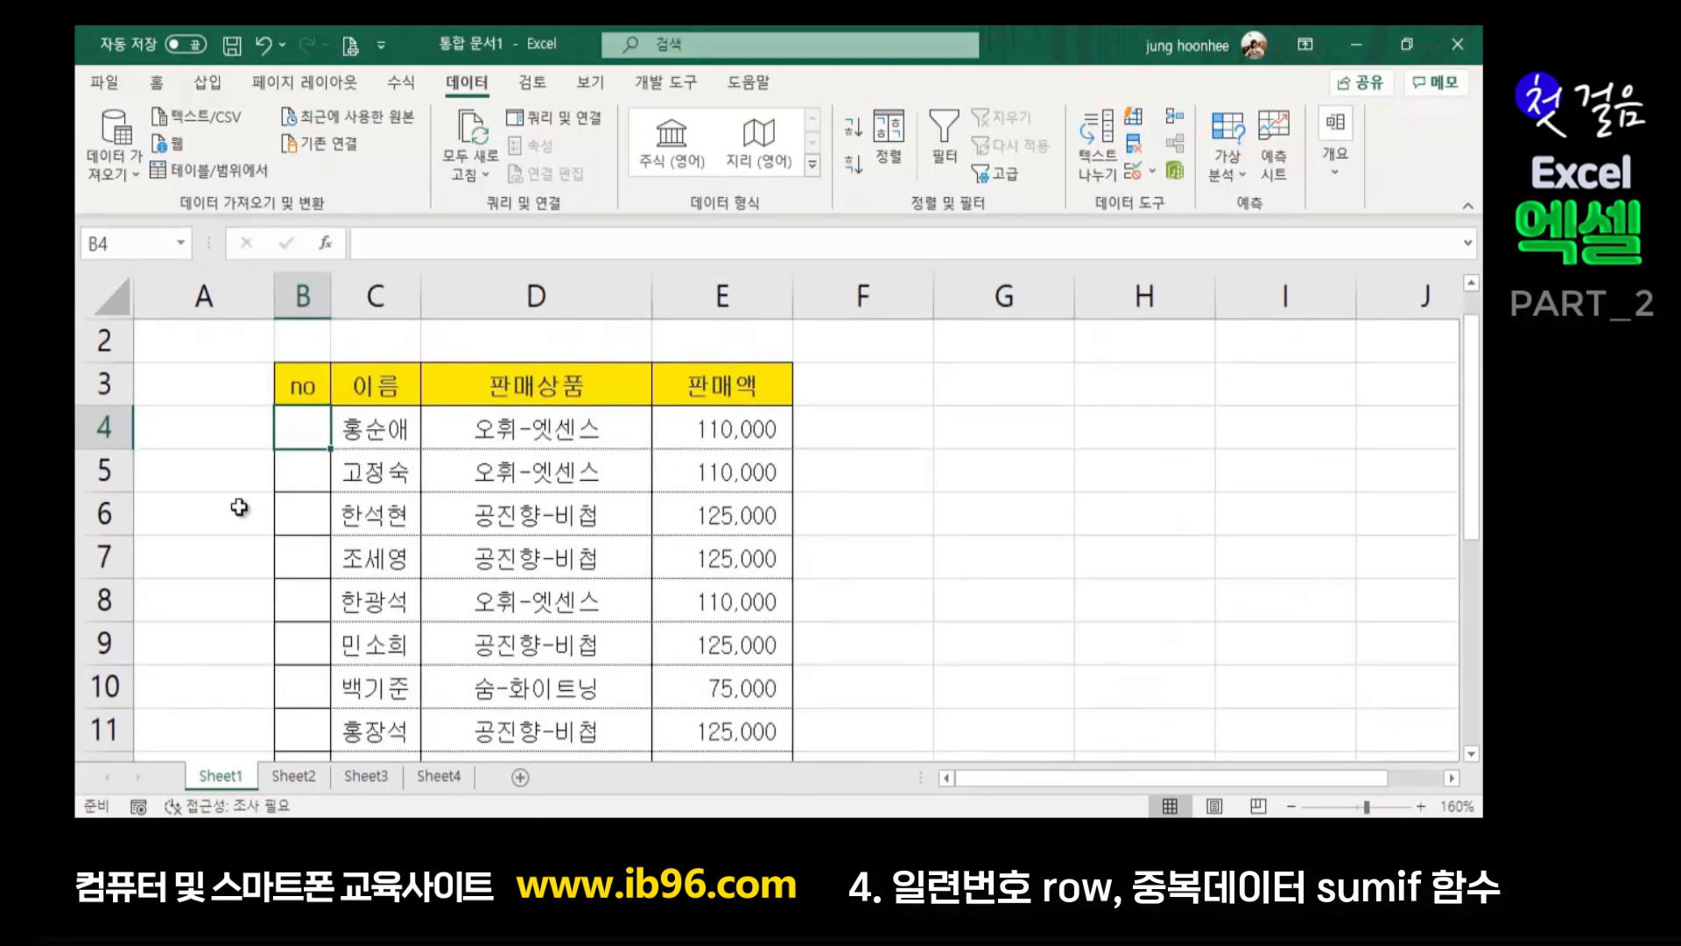
pyautogui.write('=')
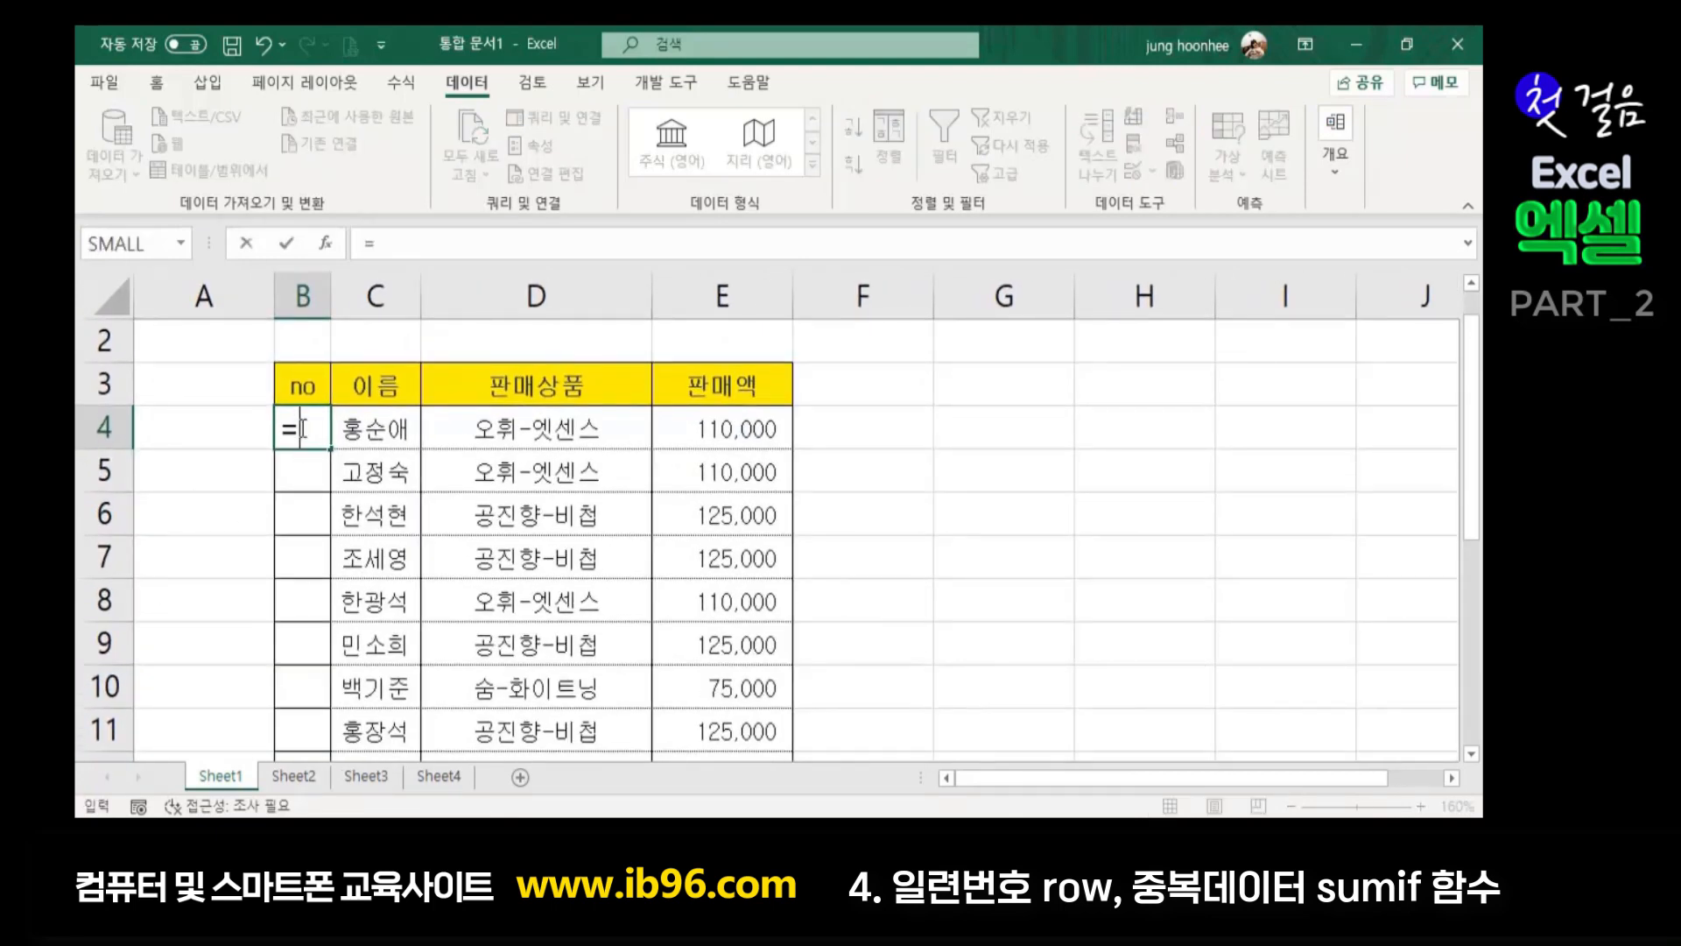
pyautogui.write('ㄱ')
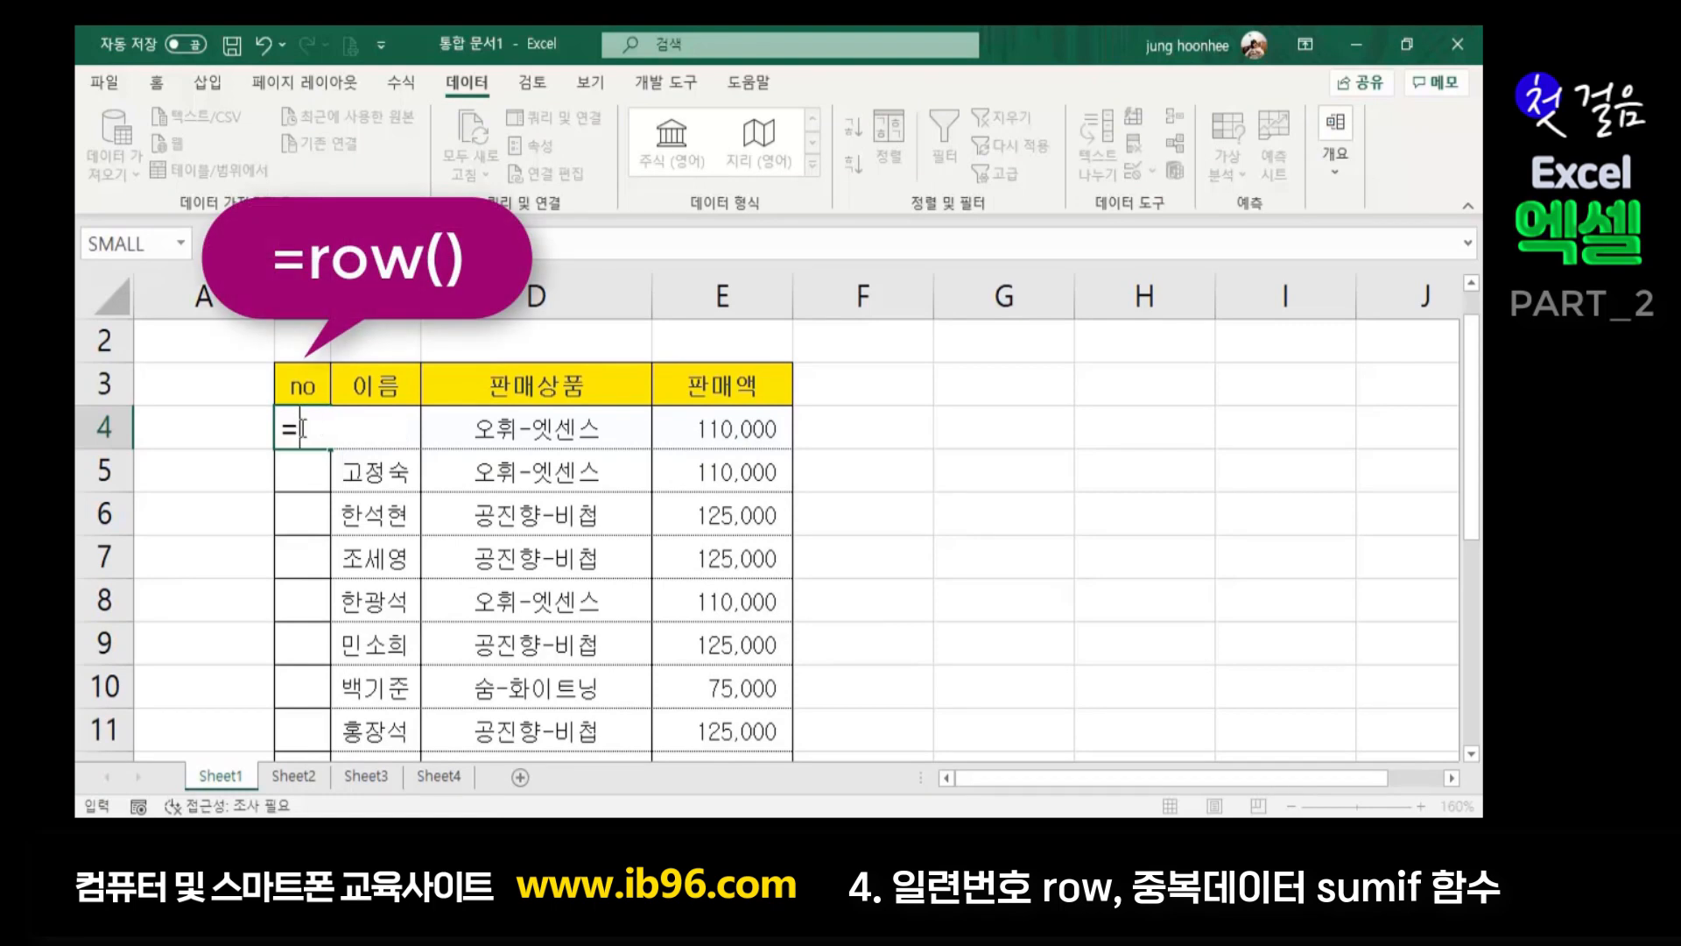
pyautogui.write('row')
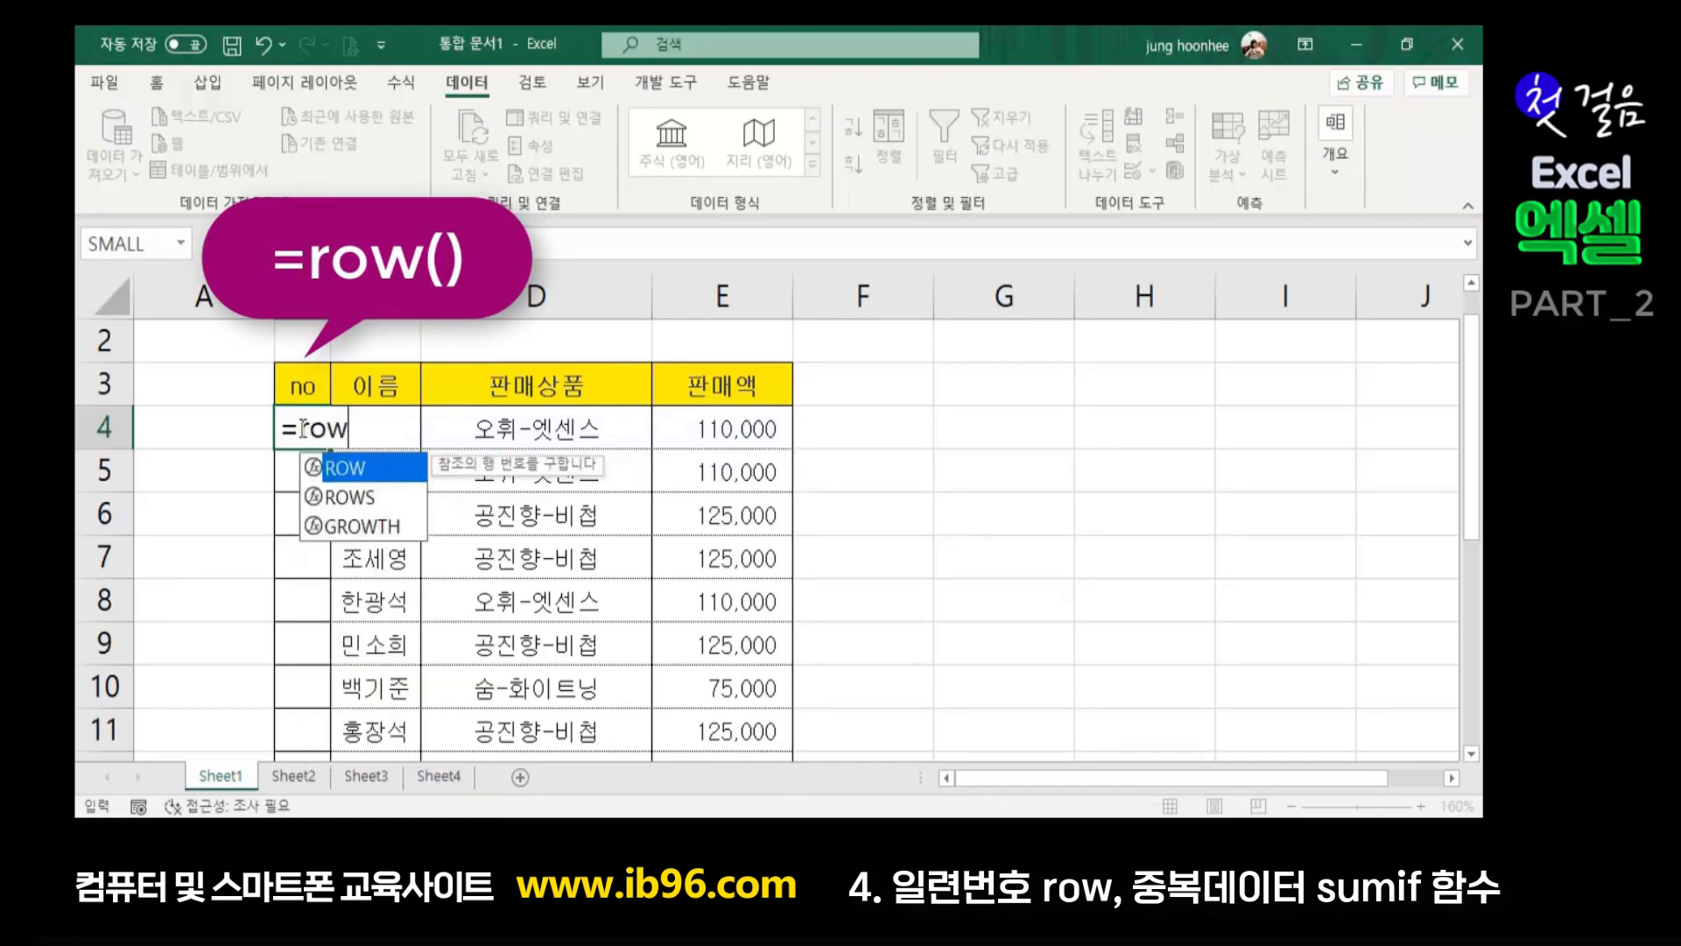
pyautogui.write('(')
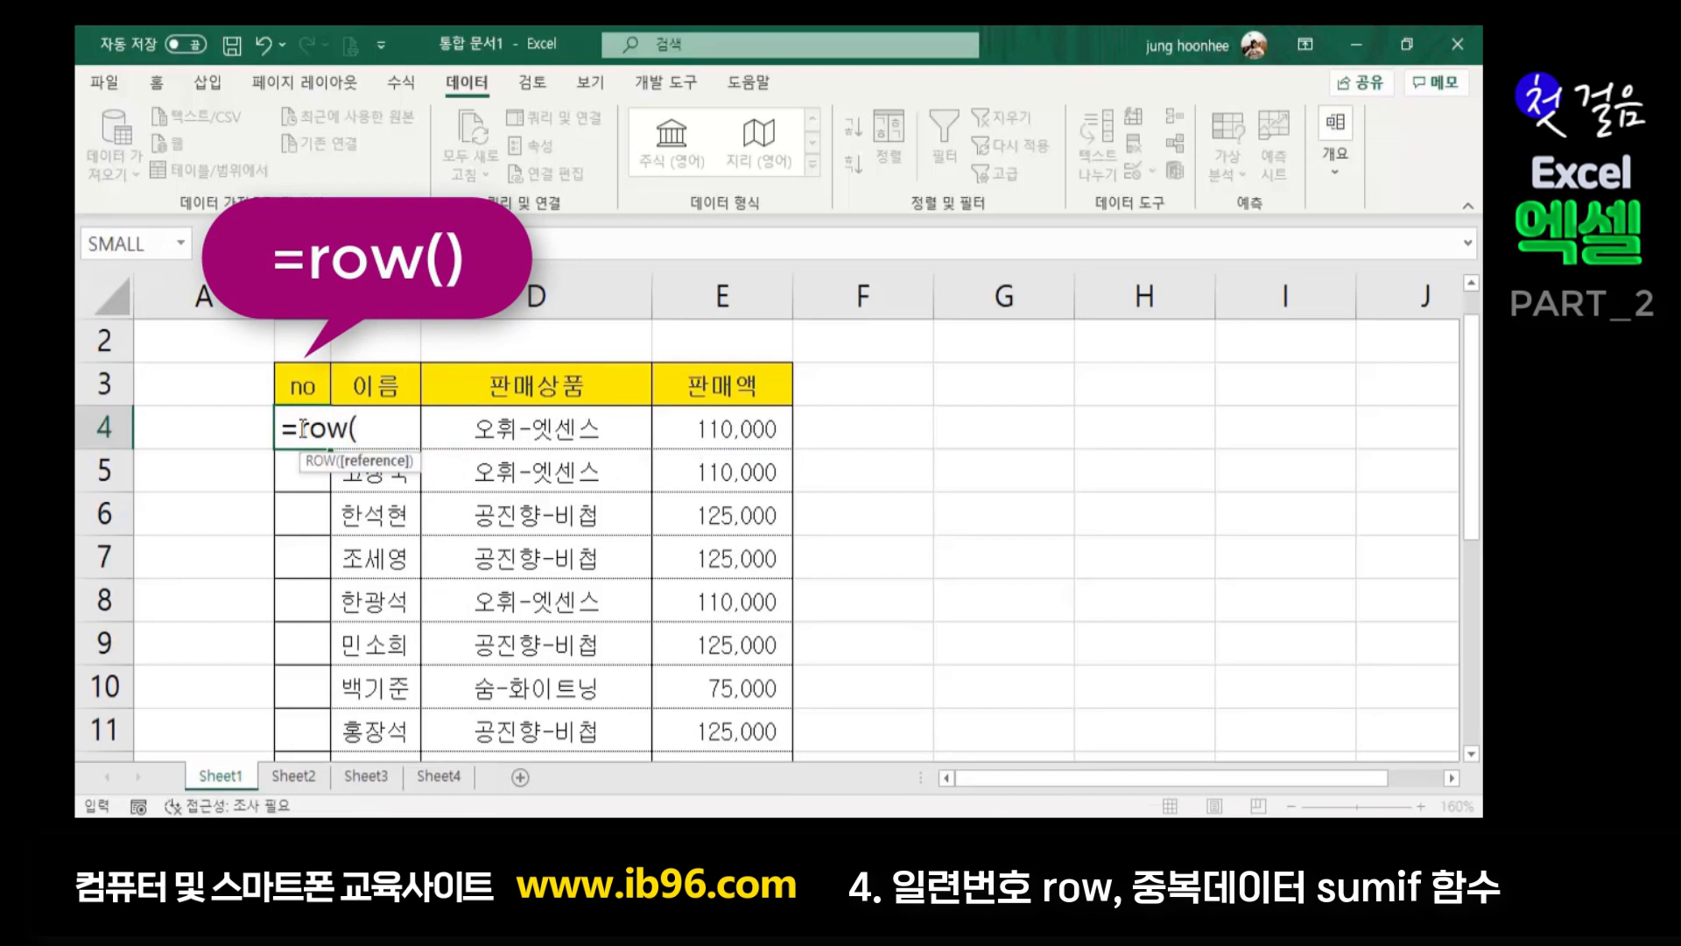
pyautogui.write(')')
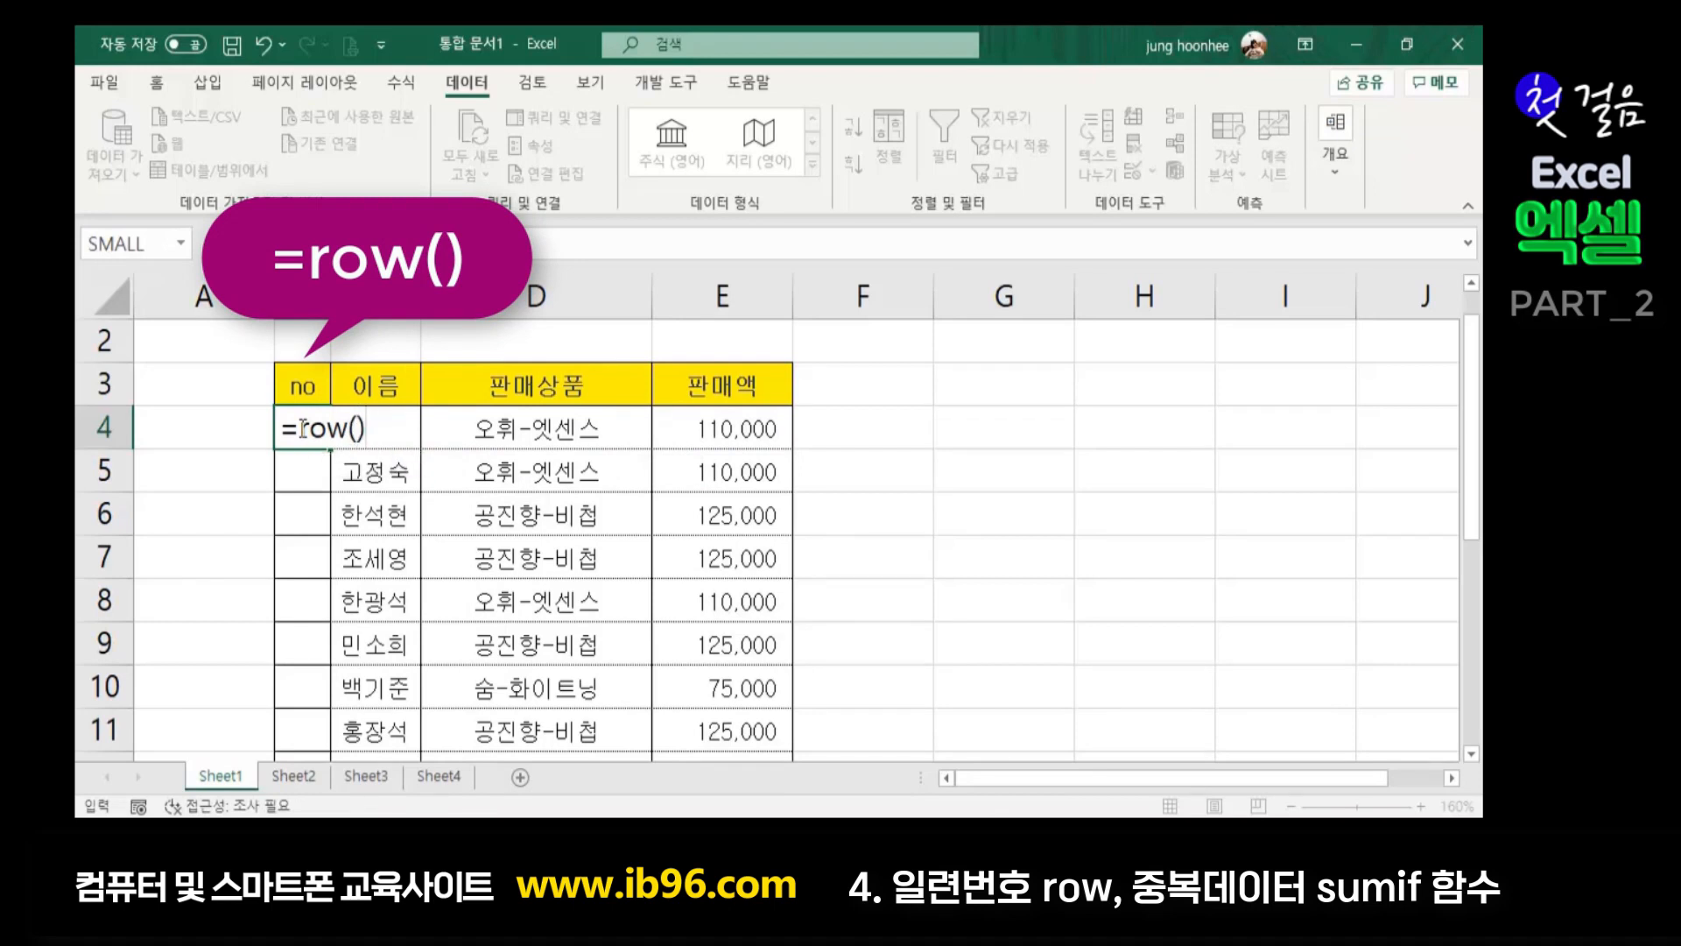
pyautogui.press('Return')
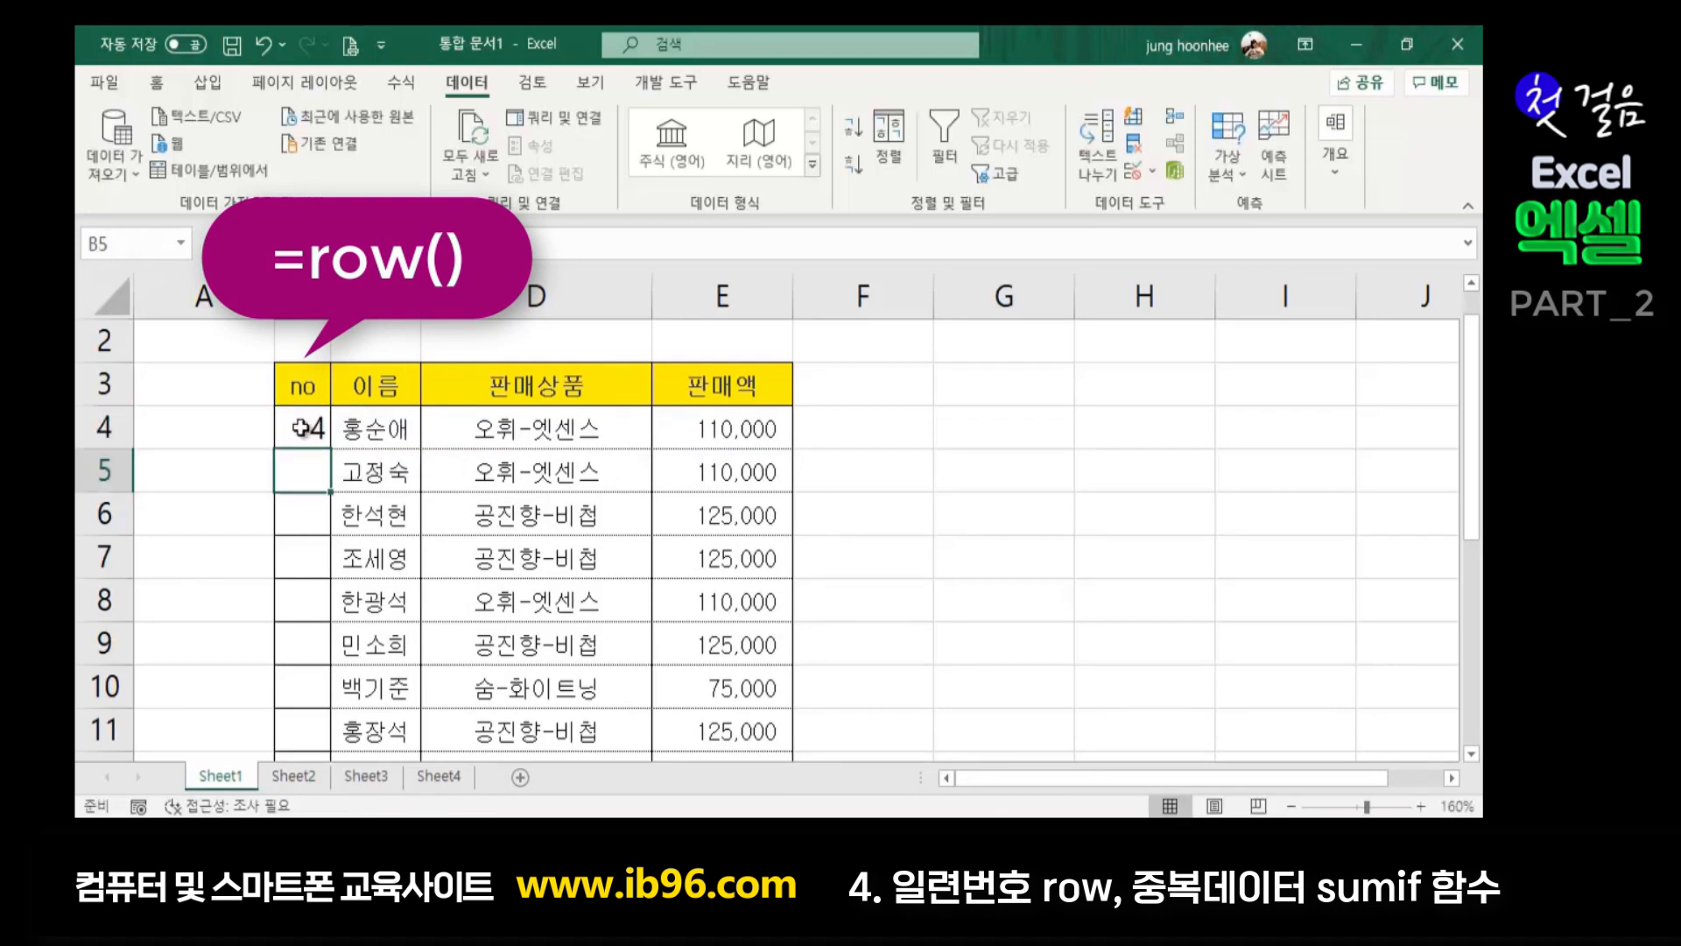
pyautogui.click(308, 435)
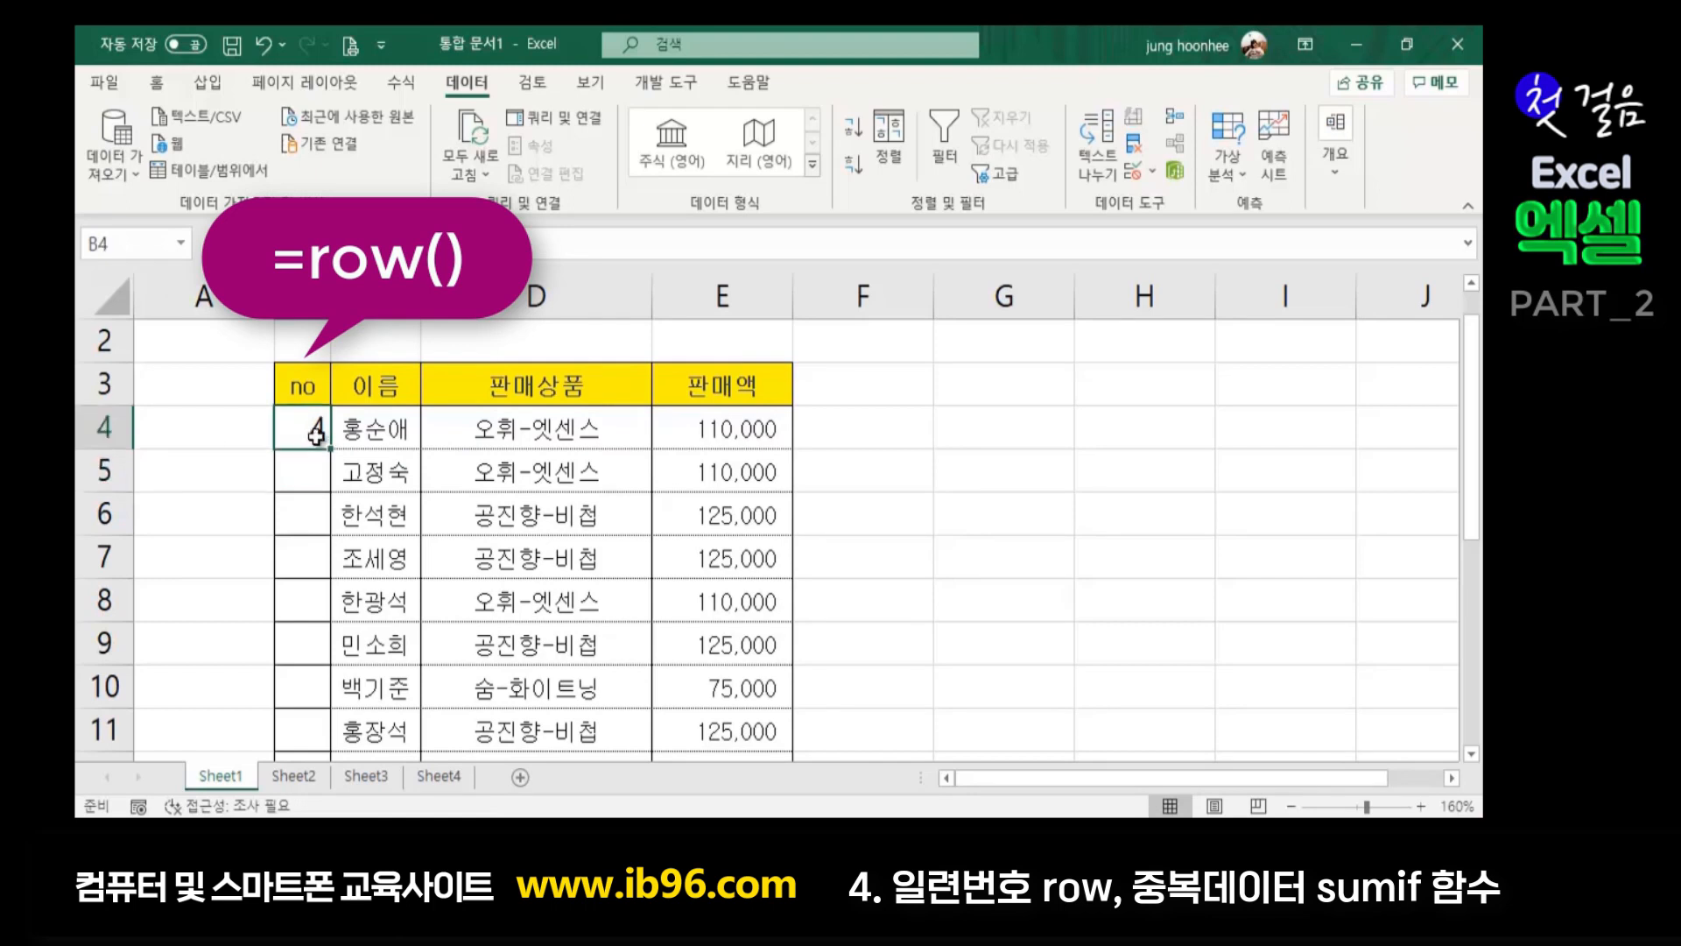
pyautogui.press('Delete')
pyautogui.hotkey('ctrl', 'z')
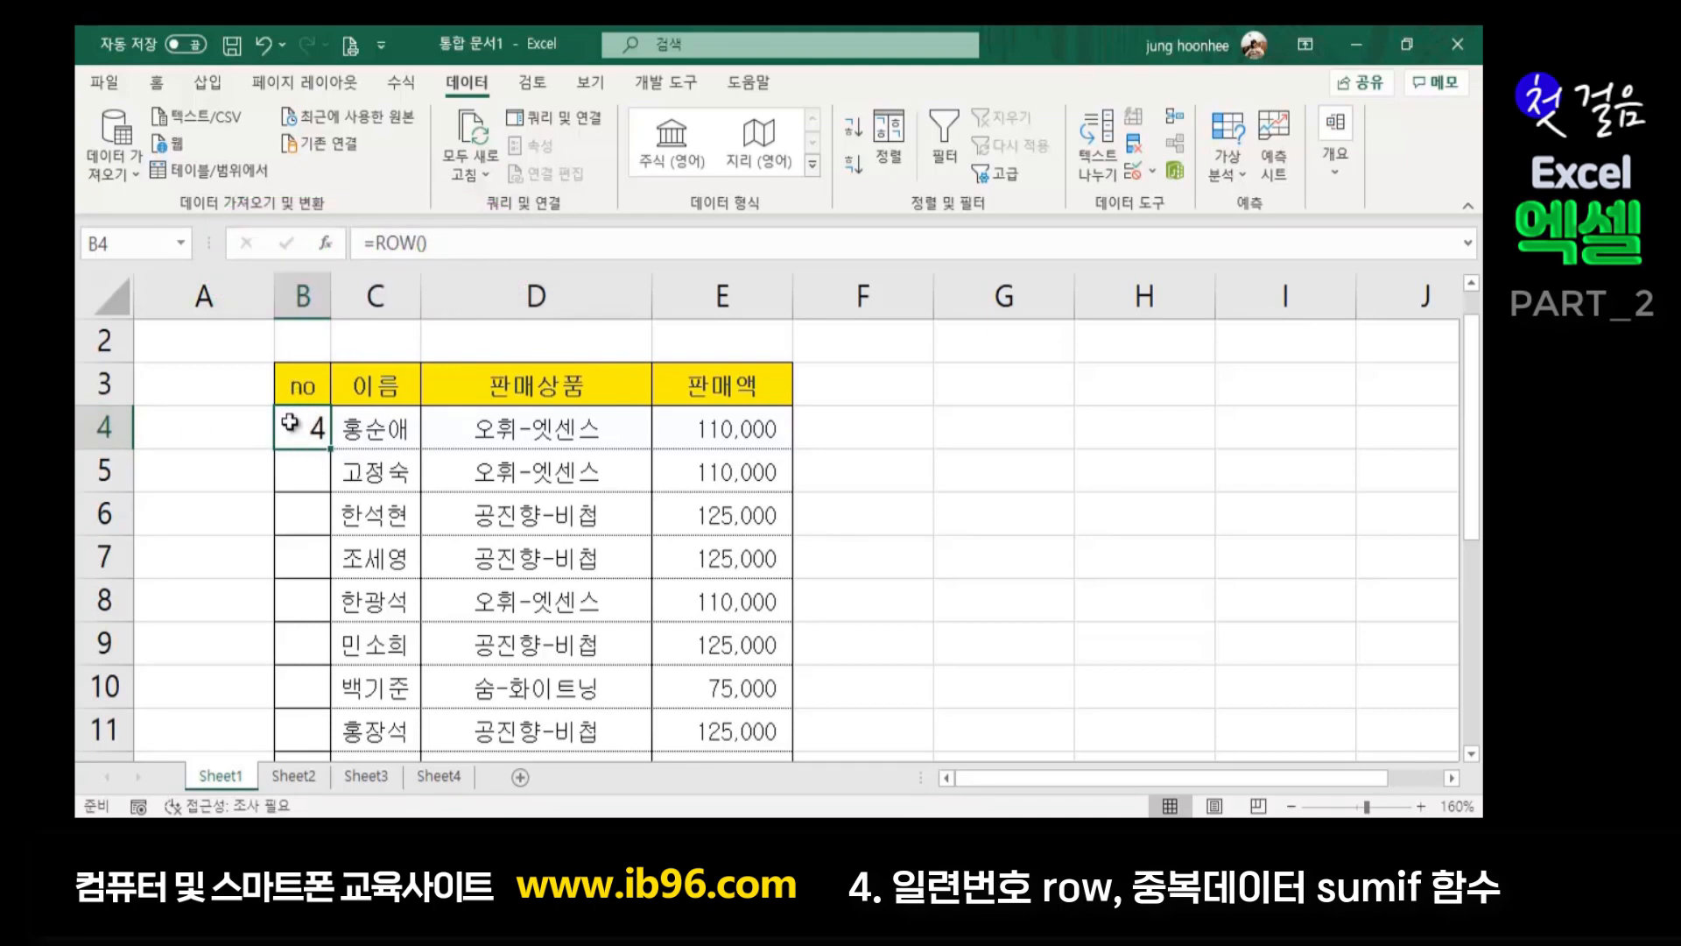
# Change the formula in B4 to =ROW()-3
pyautogui.scroll(1, 290, 416)
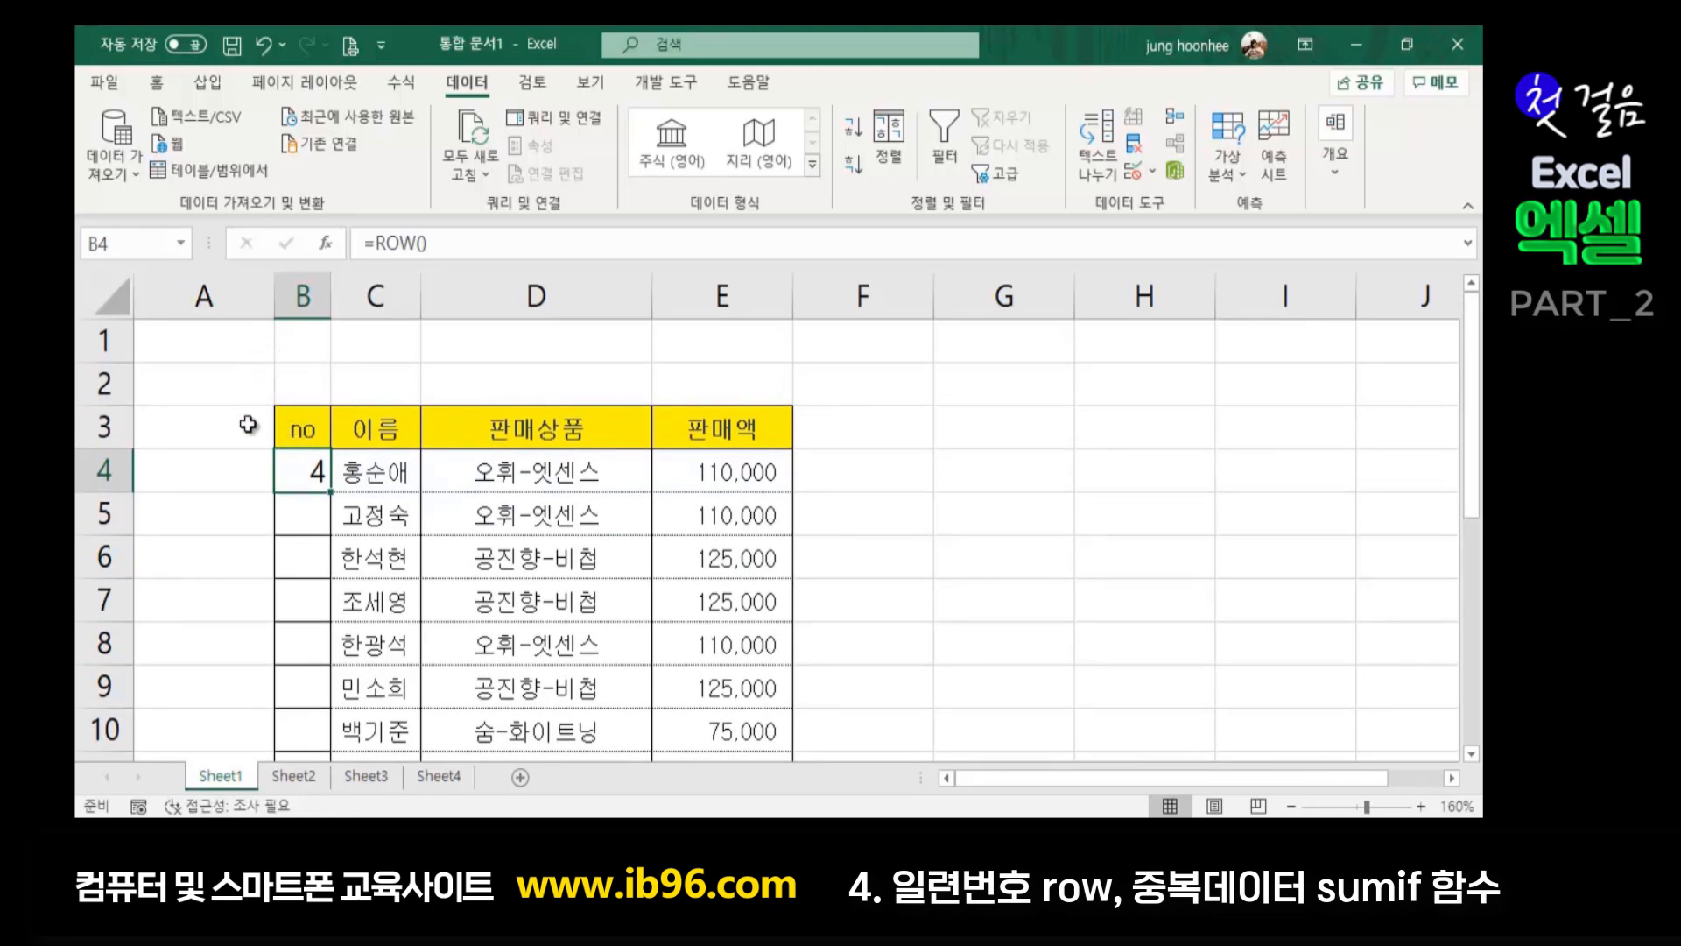
pyautogui.click(457, 245)
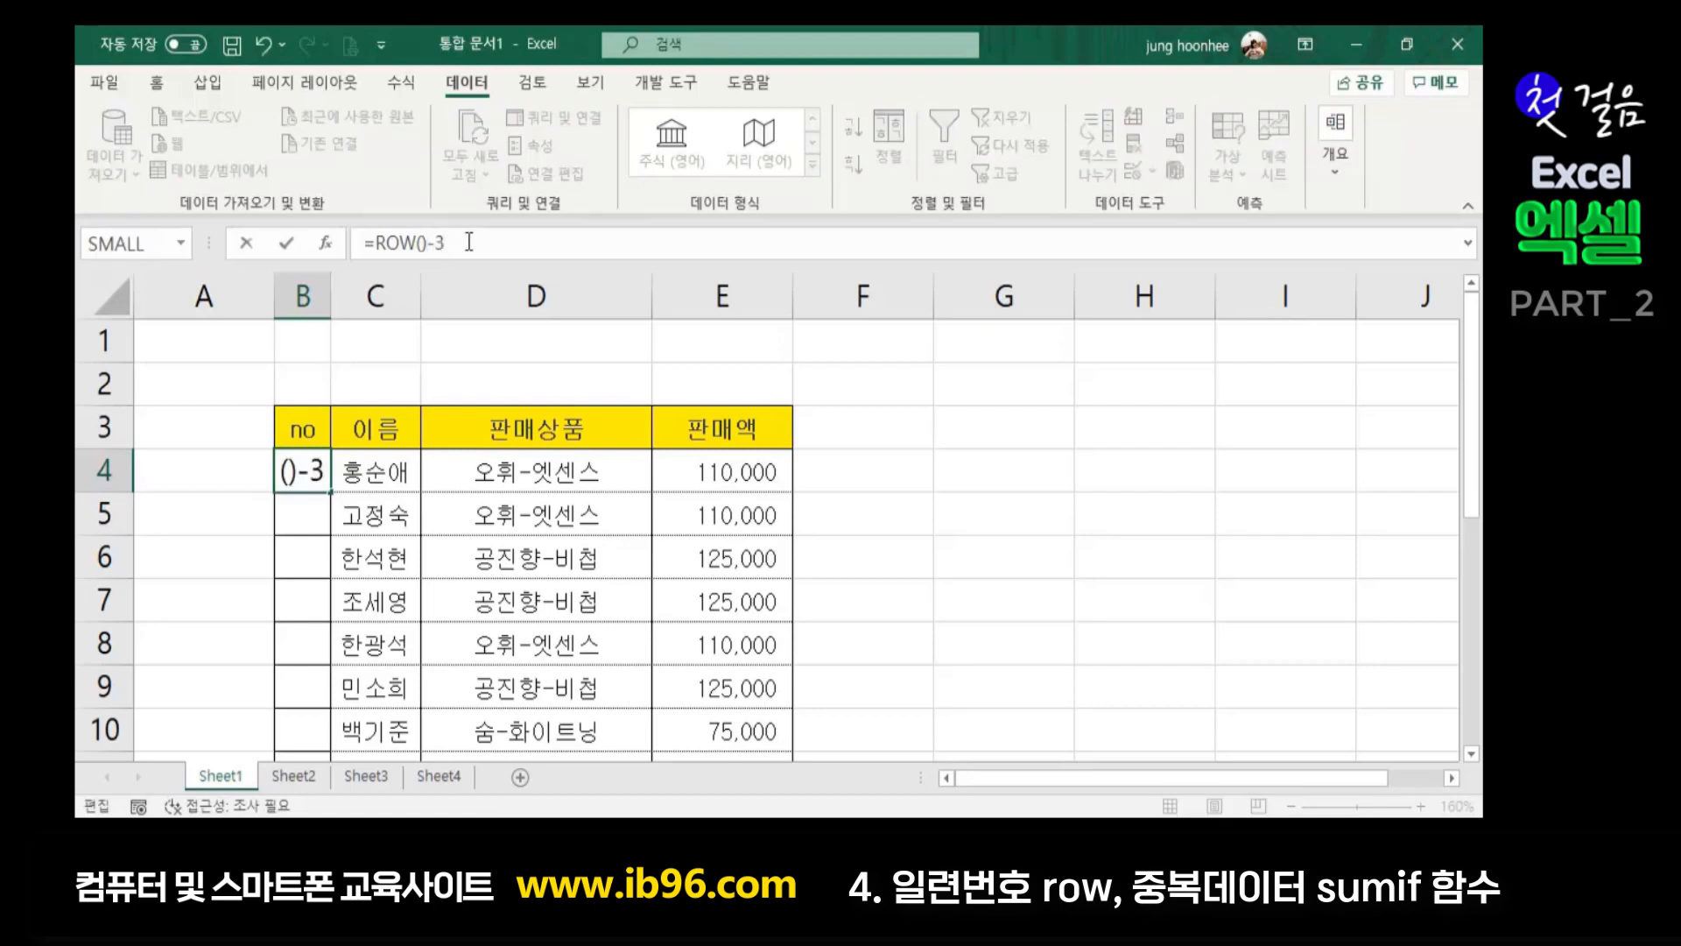
pyautogui.press('Return')
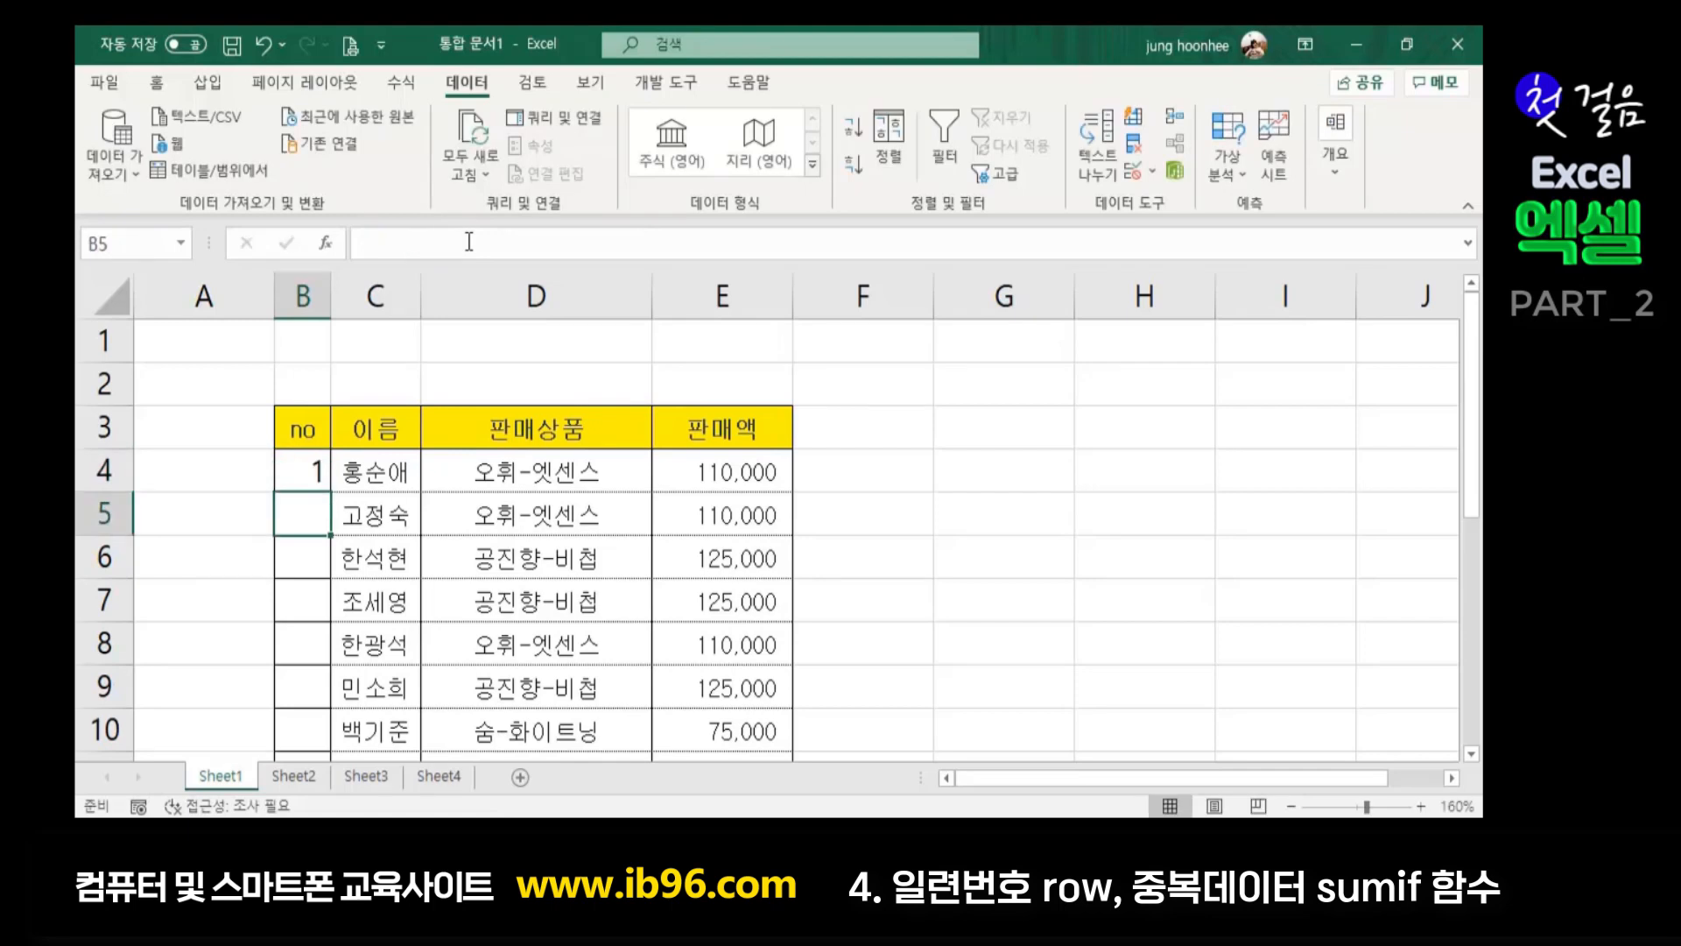
# Copy the formula from B4 down the no column to the list's last row, B14
pyautogui.click(299, 465)
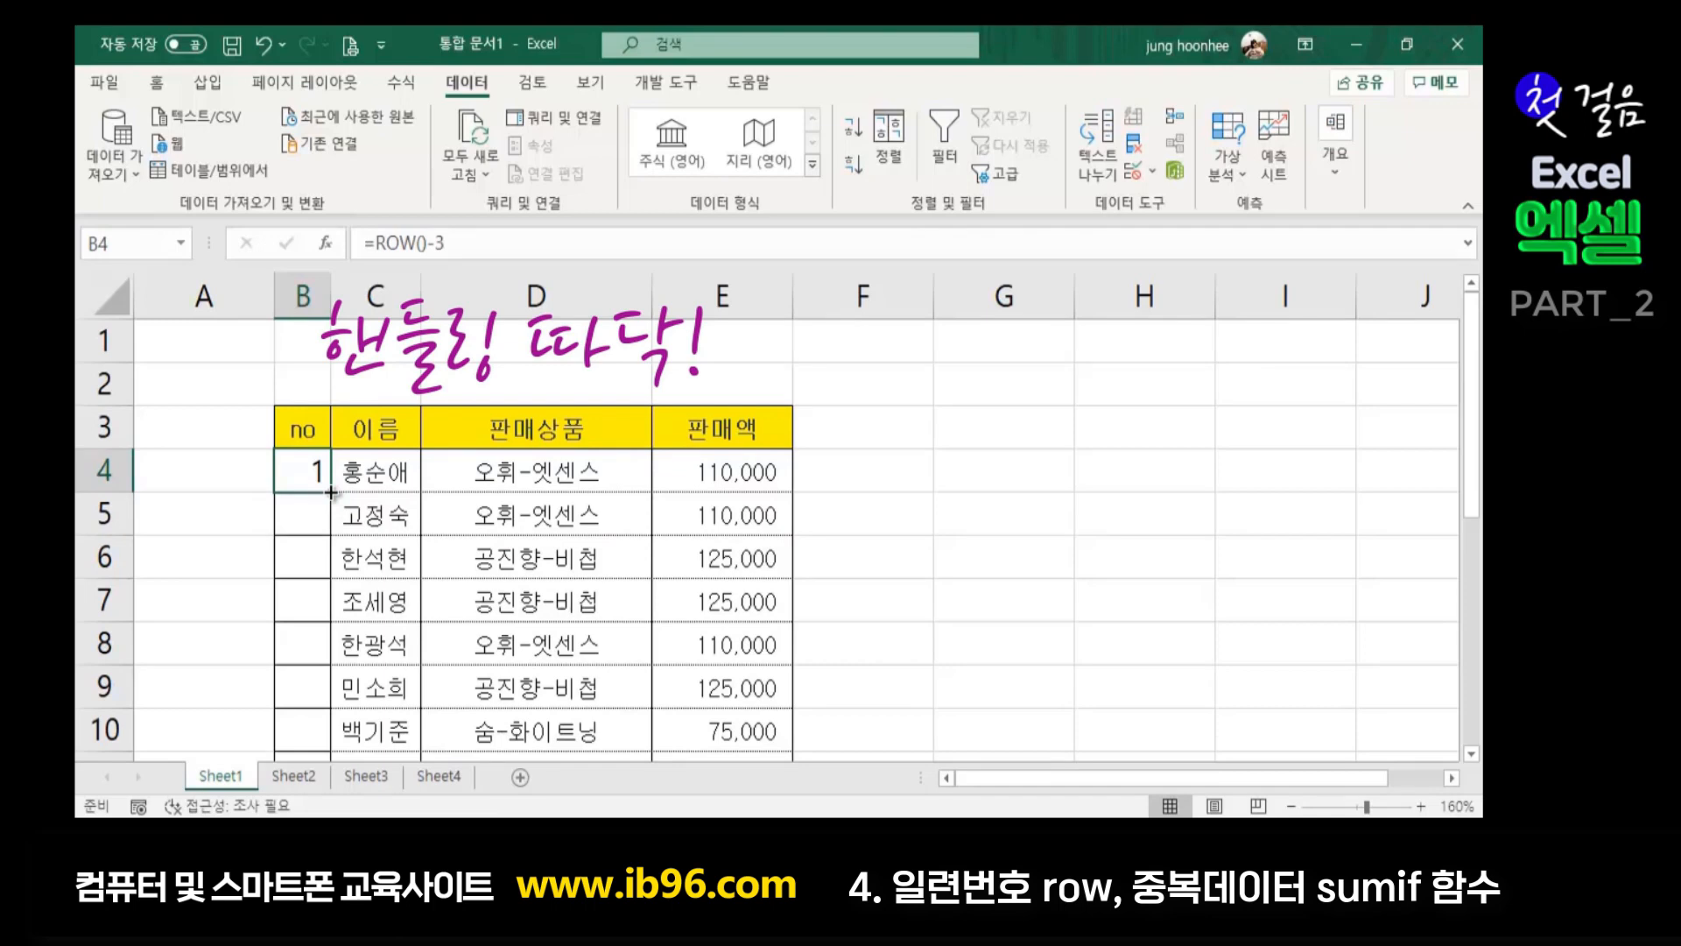
pyautogui.doubleClick(331, 493)
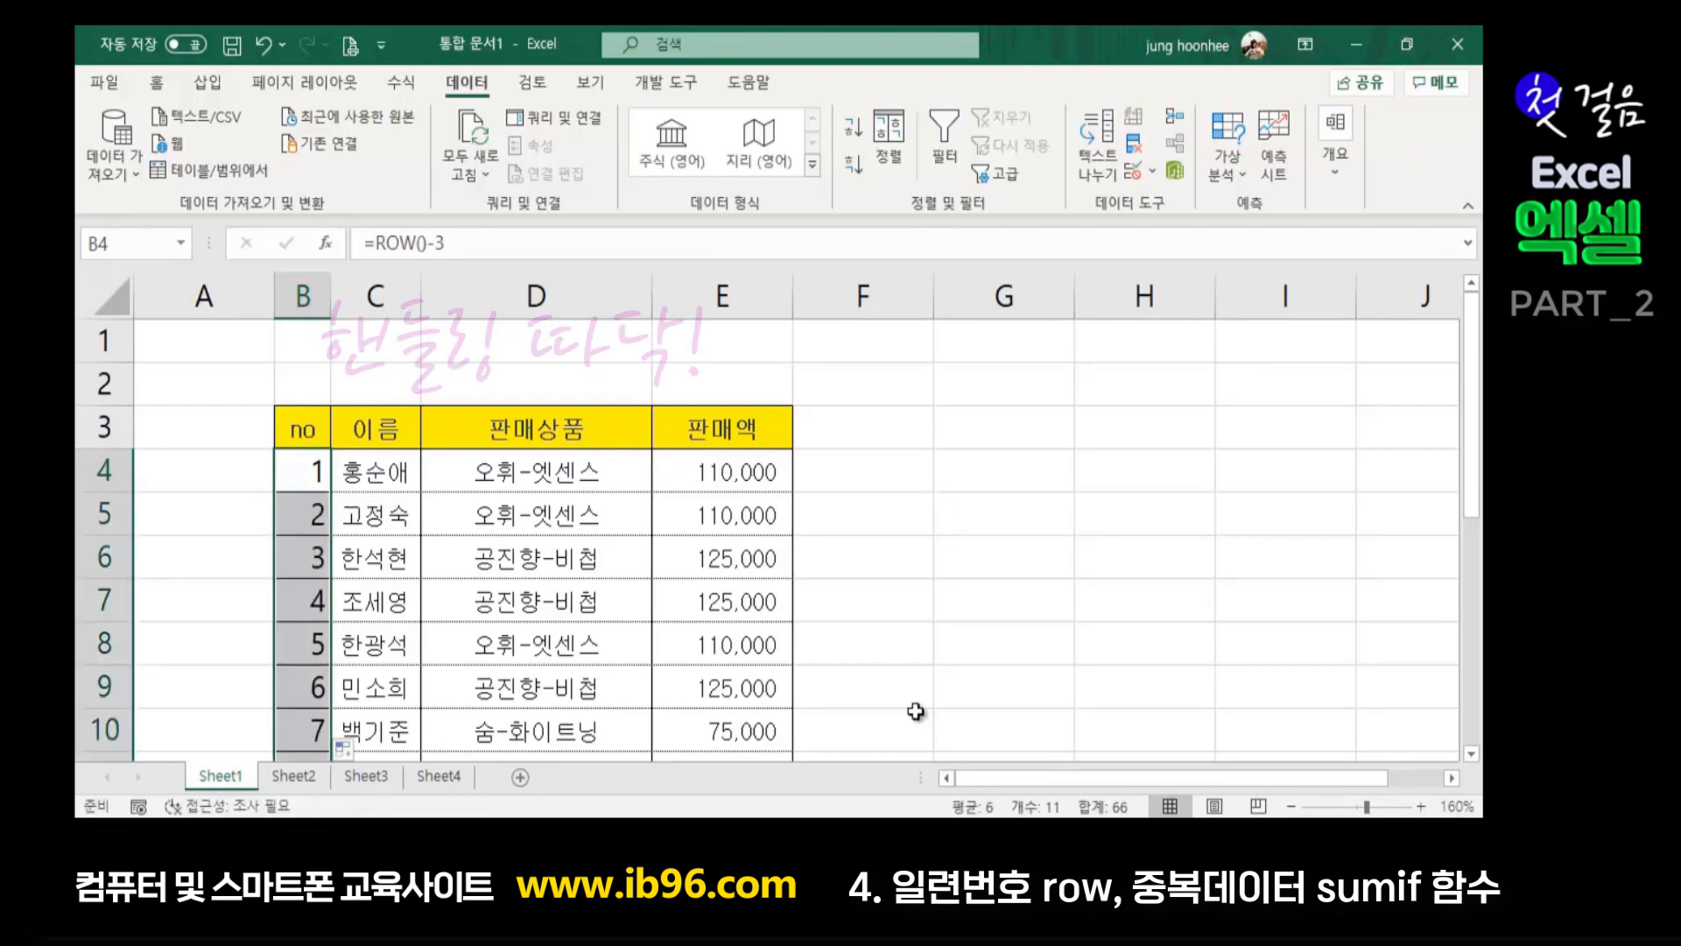
pyautogui.scroll(-2, 915, 711)
pyautogui.click(1009, 597)
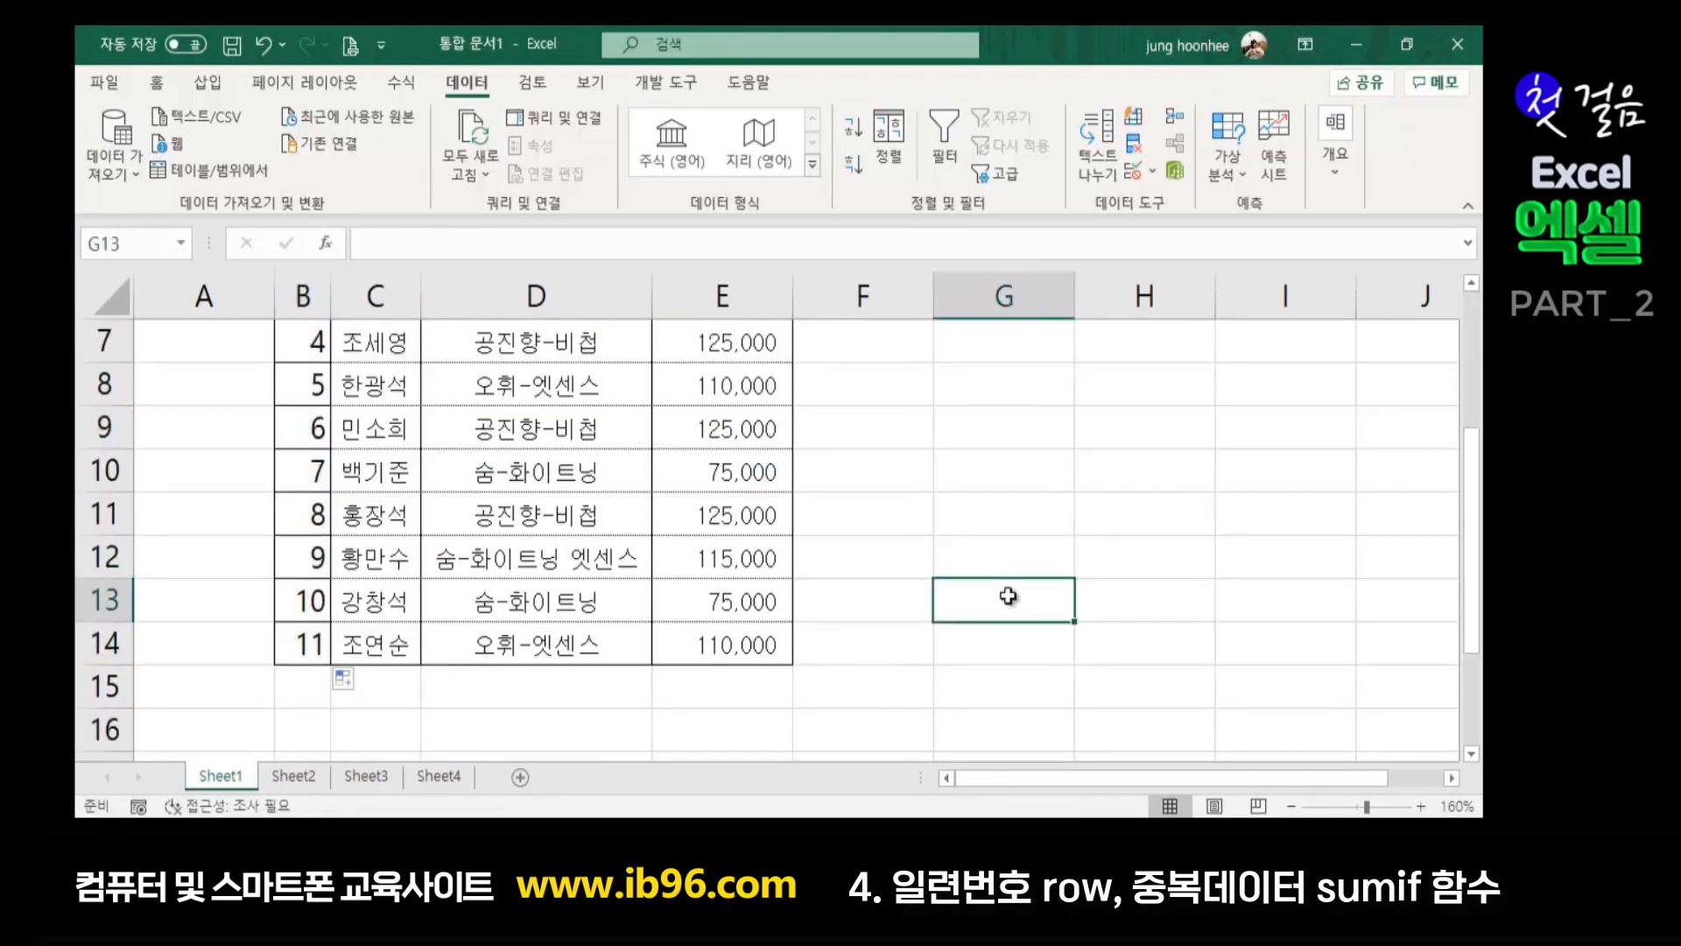
pyautogui.click(1005, 518)
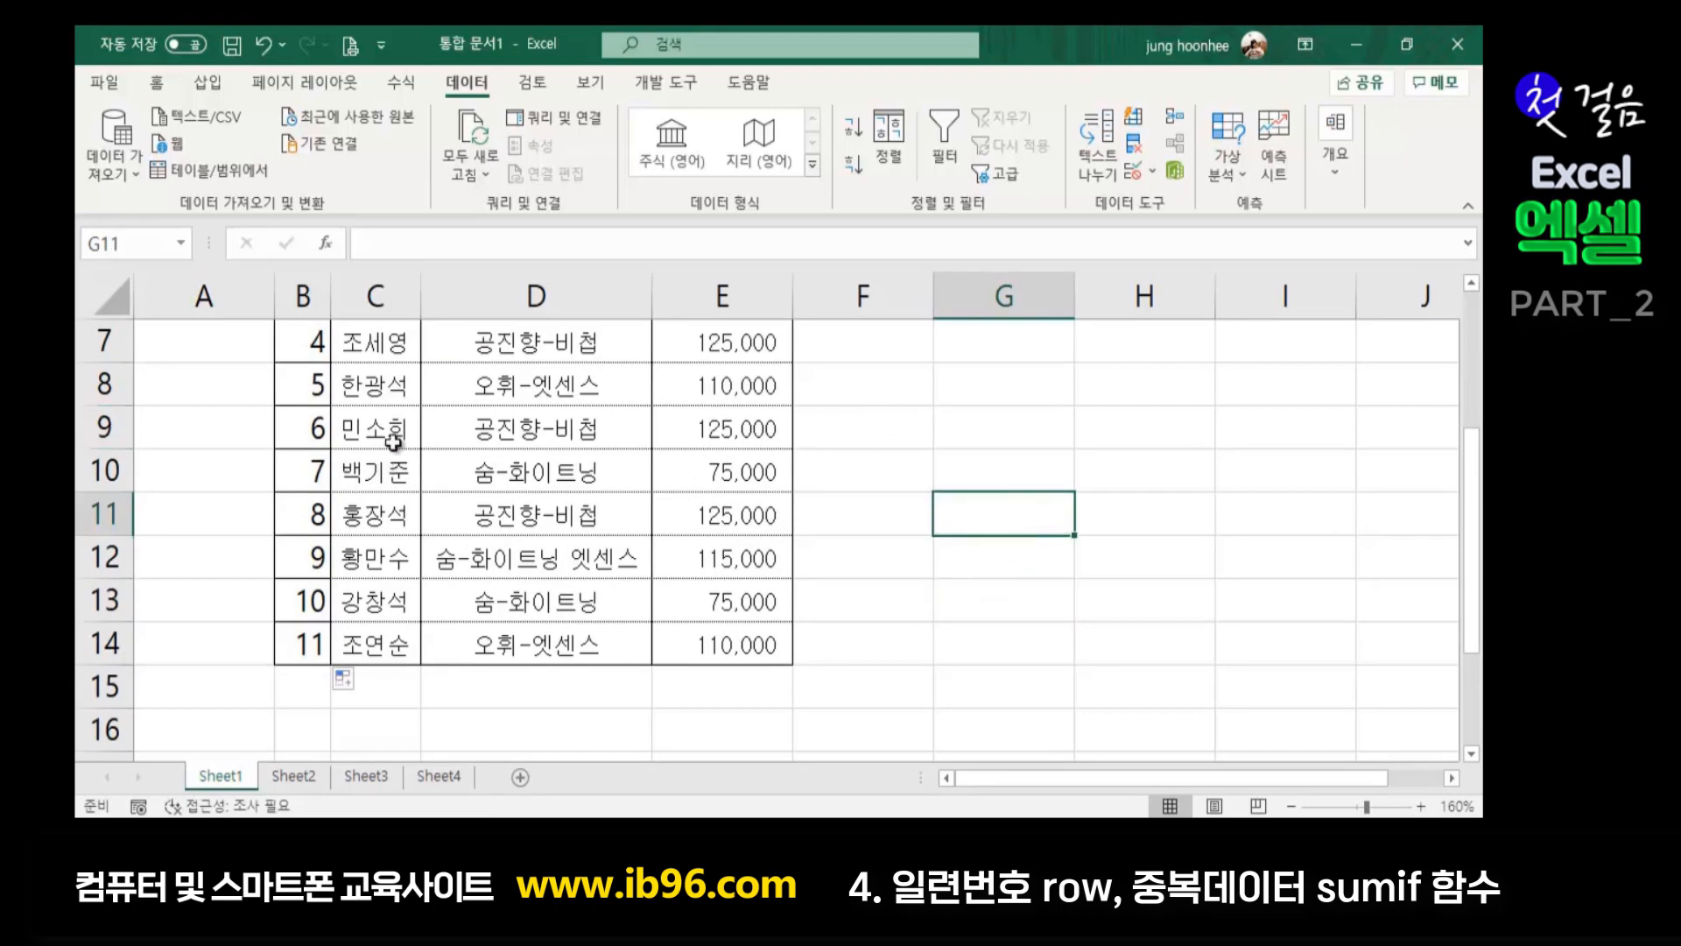
# Insert a blank row above row 9 of the formula-numbered sales list
pyautogui.click(102, 427)
pyautogui.rightClick(102, 426)
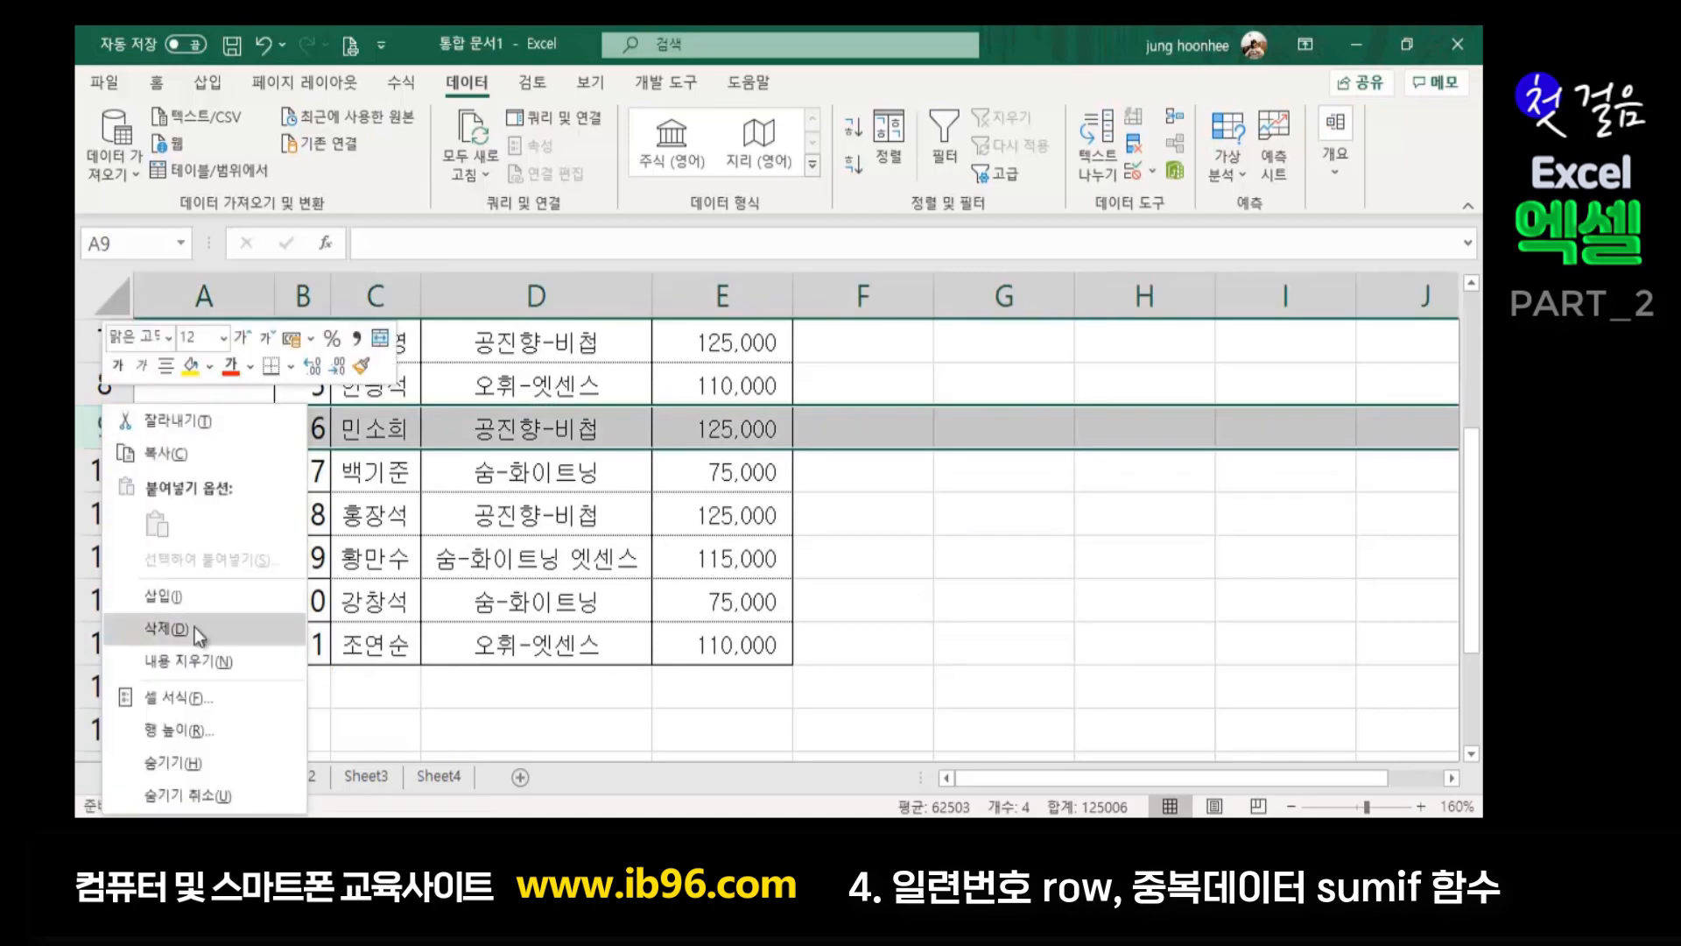
pyautogui.click(186, 599)
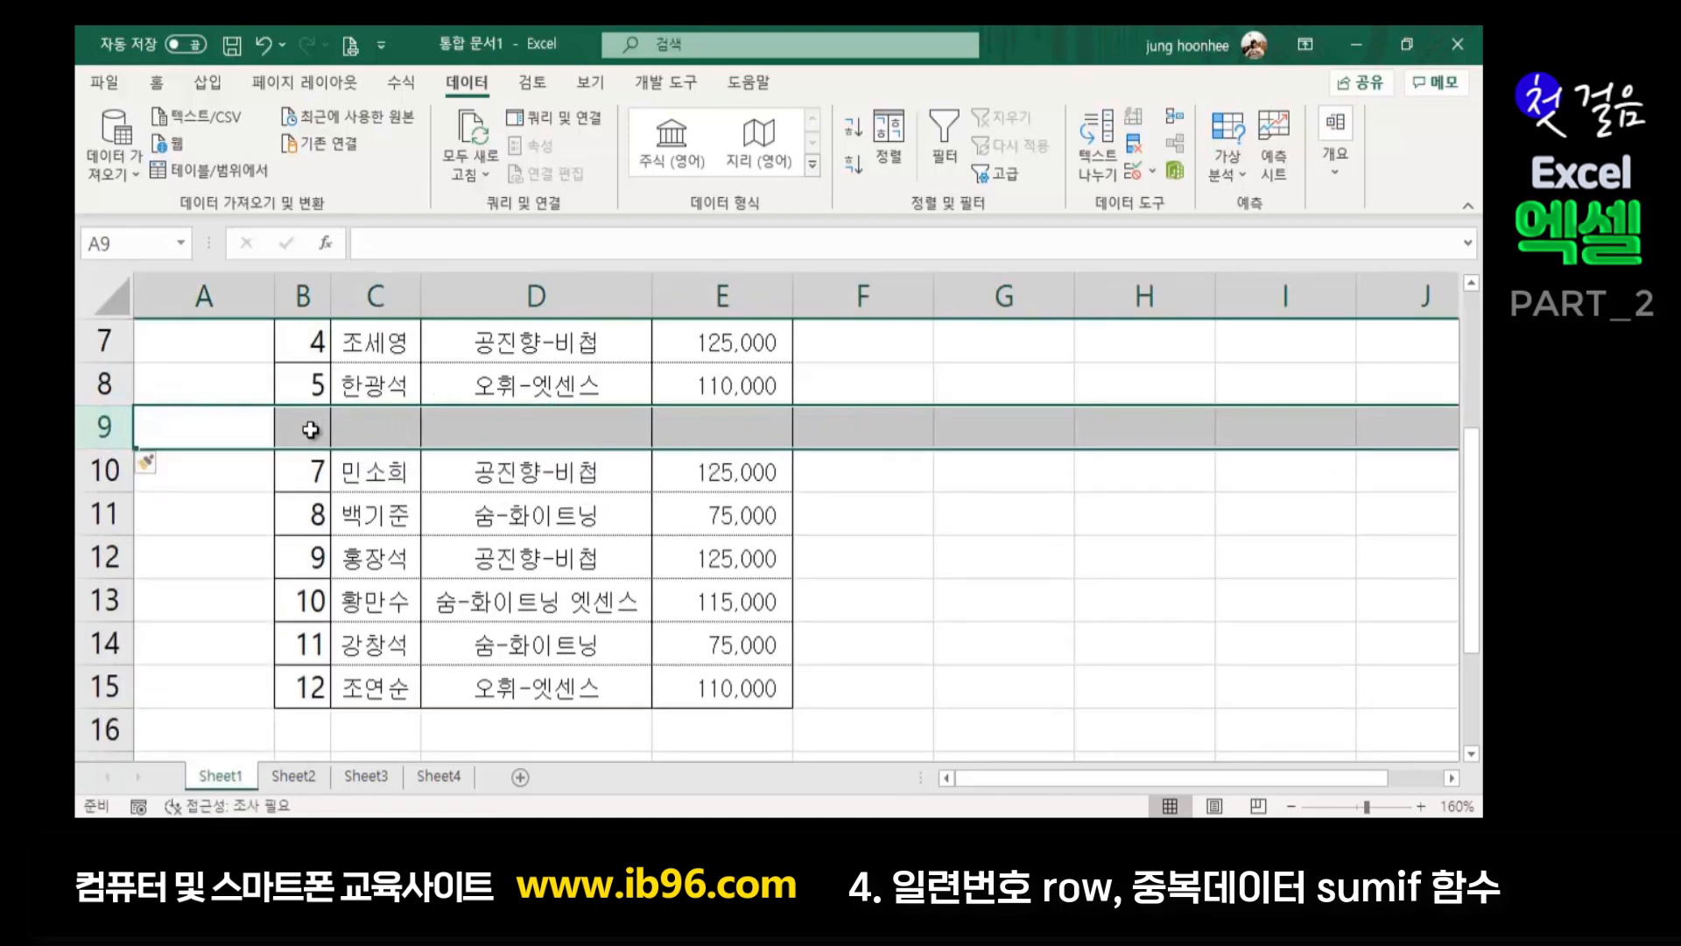
pyautogui.click(311, 429)
pyautogui.click(1069, 481)
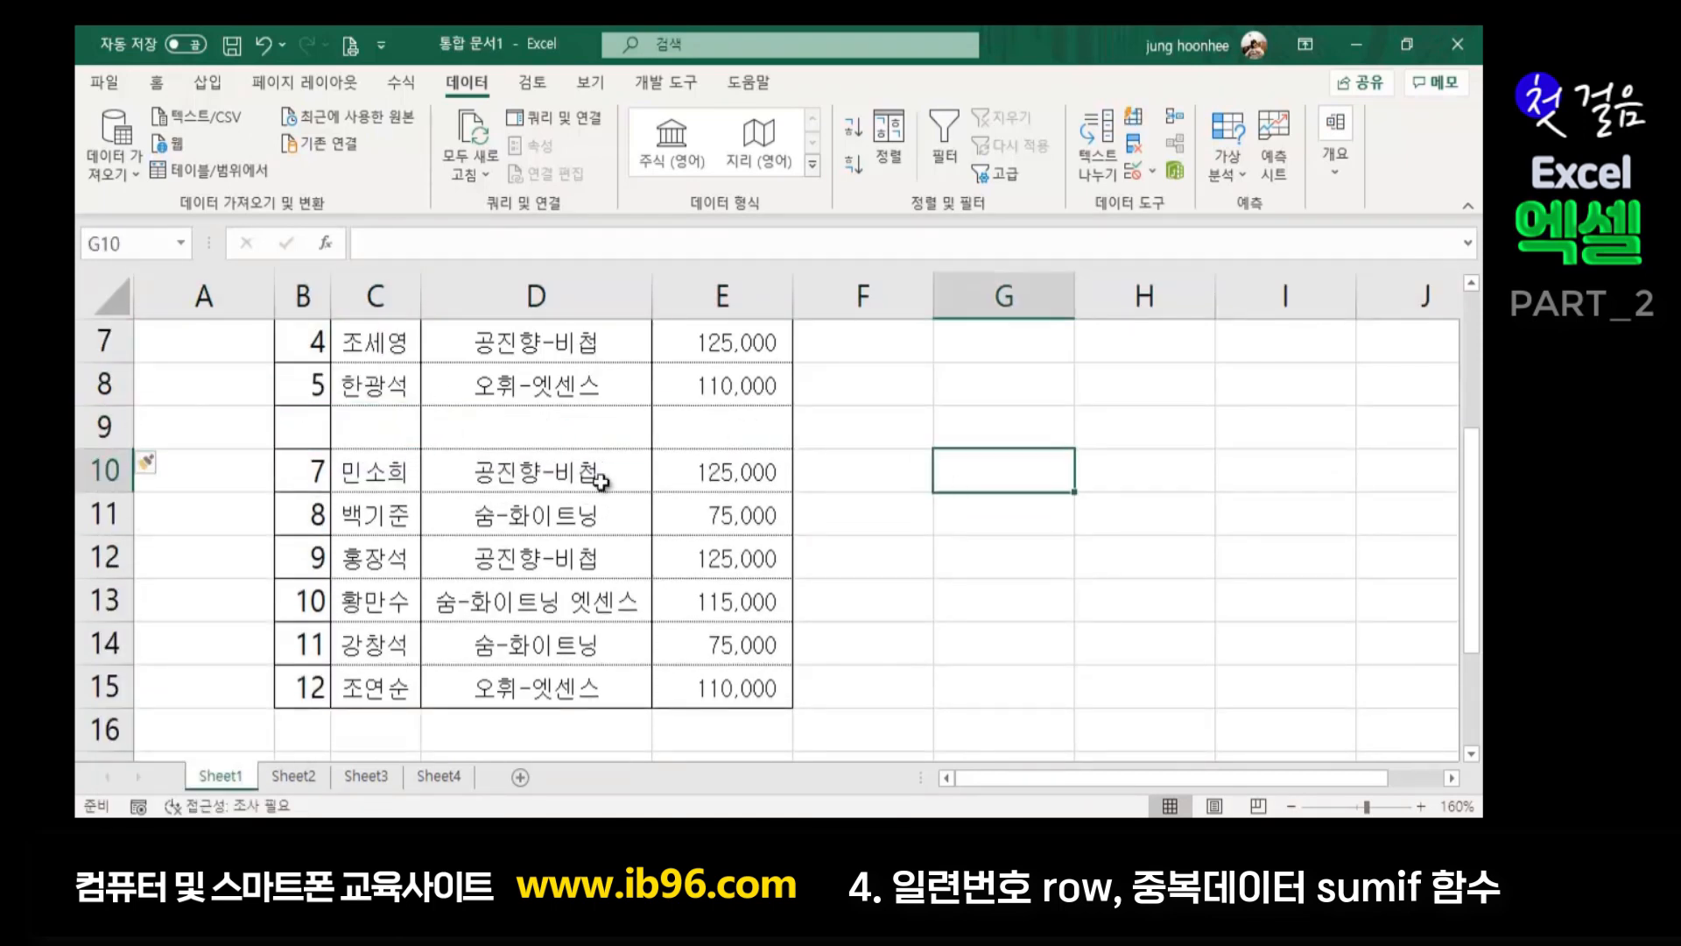
# Enter the new seller's name in C9 of the inserted row
pyautogui.click(381, 435)
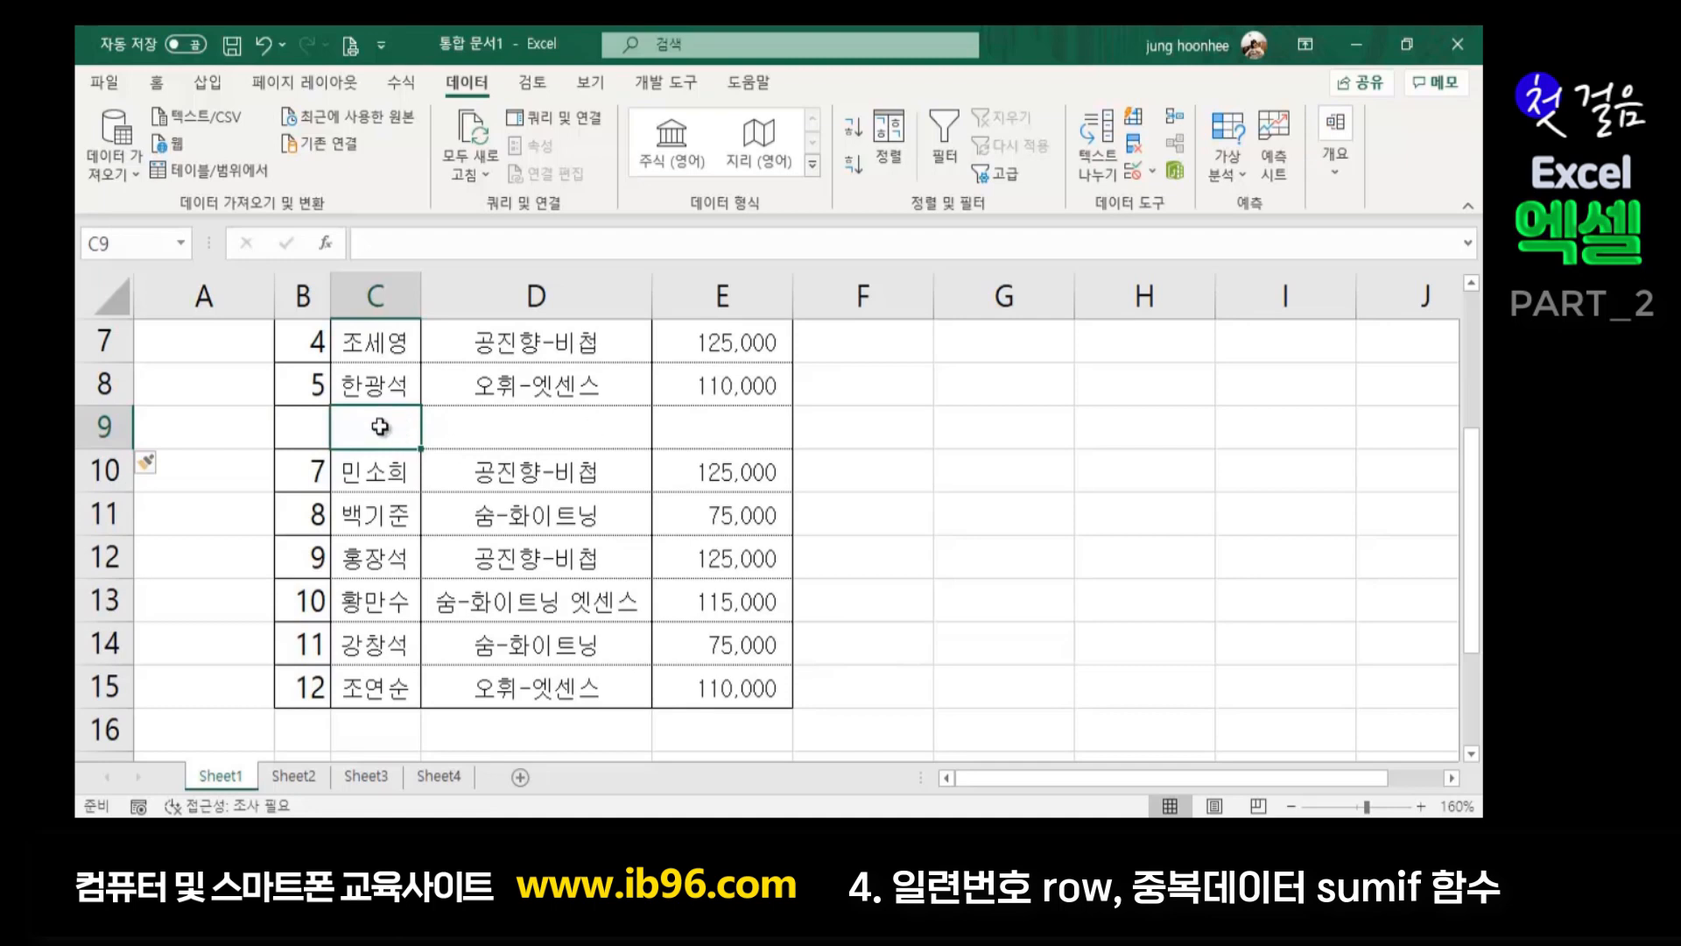
pyautogui.click(322, 473)
pyautogui.click(318, 426)
pyautogui.click(390, 420)
pyautogui.write('whtn')
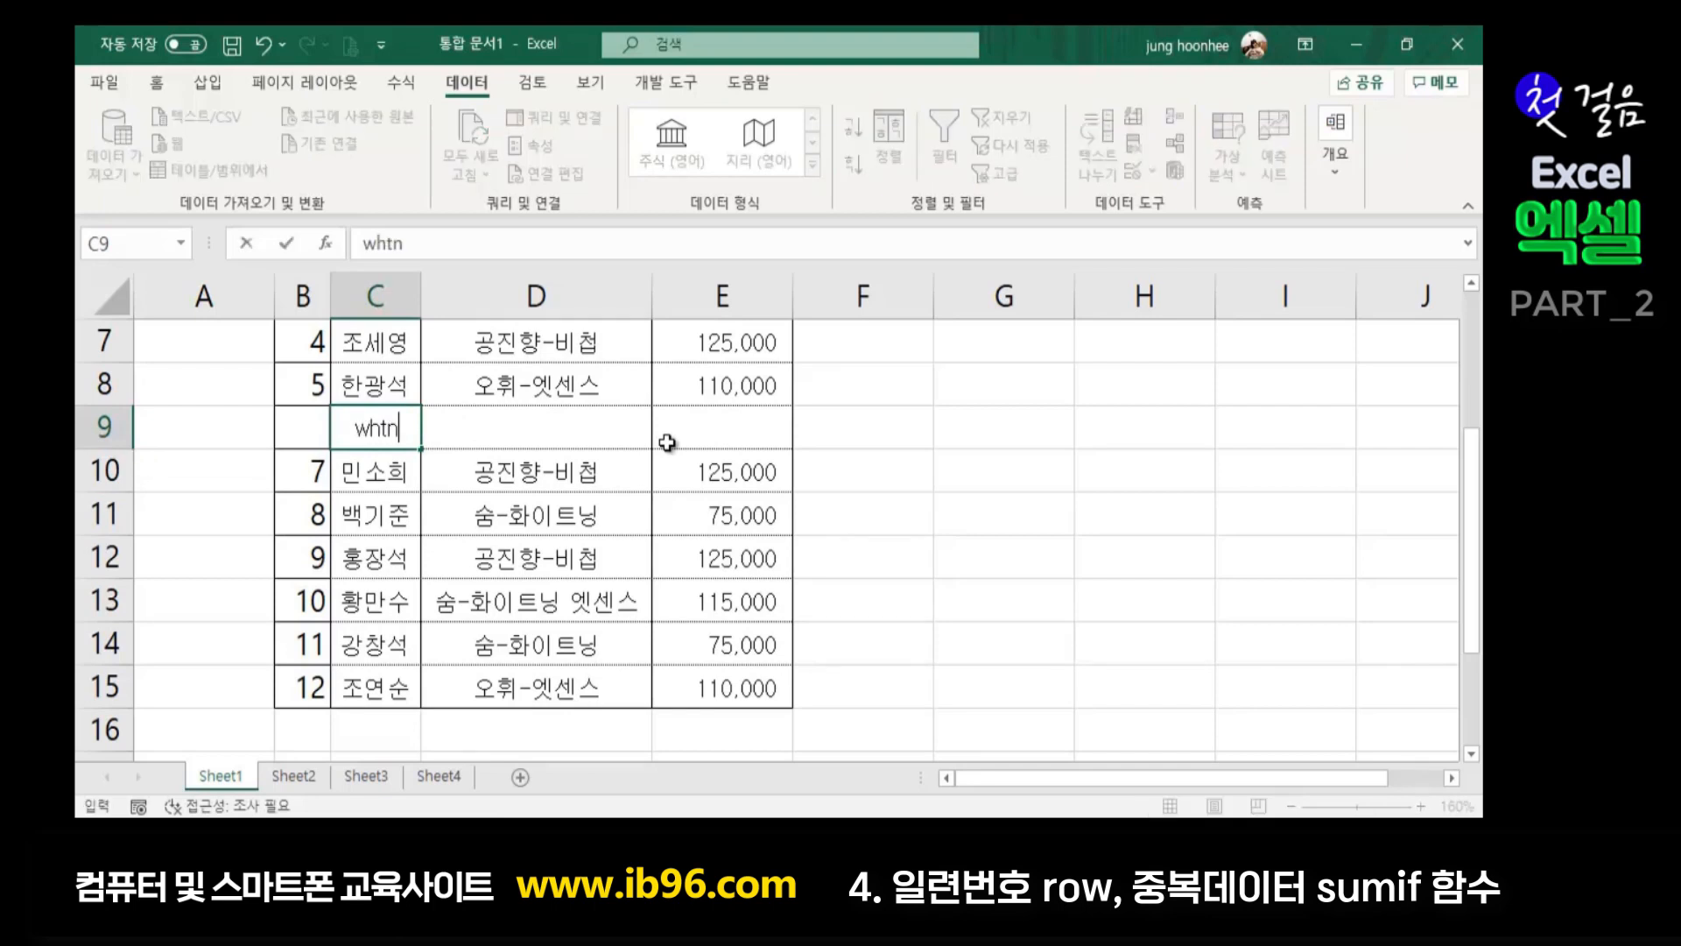
pyautogui.press('BackSpace')
pyautogui.press('BackSpace')
pyautogui.press('BackSpace')
pyautogui.write('조수지')
pyautogui.press('Tab')
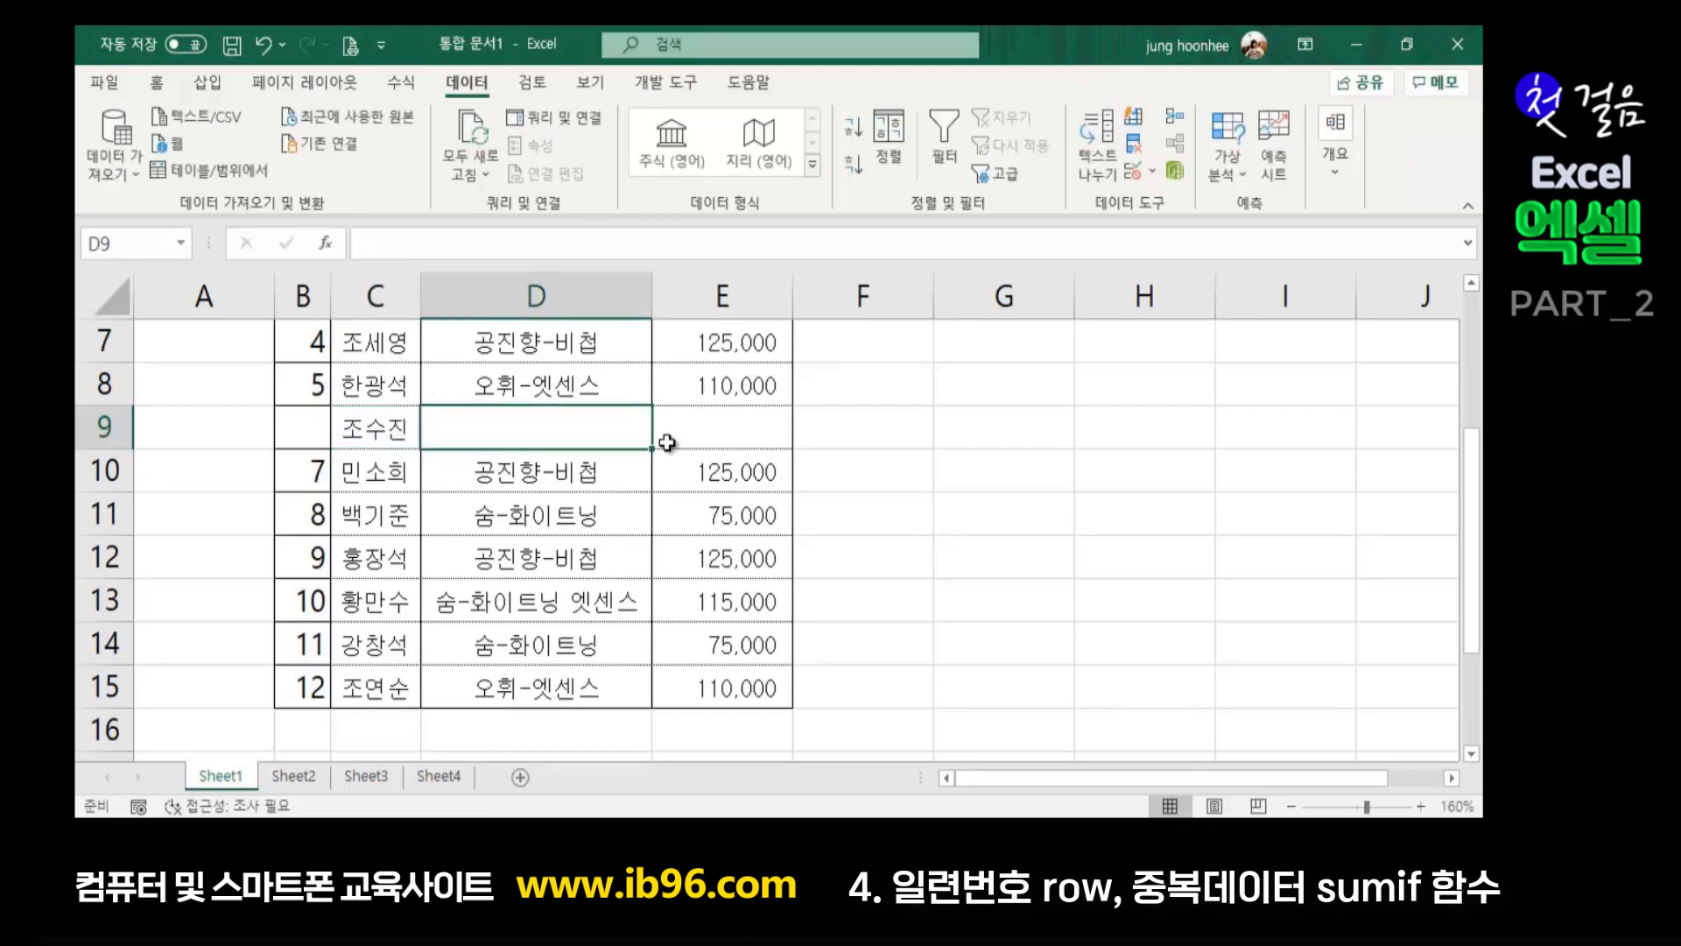
# Enter the product 숨-화이트닝 in D9 and the sales amount 75000 in E9
pyautogui.write('숨-화')
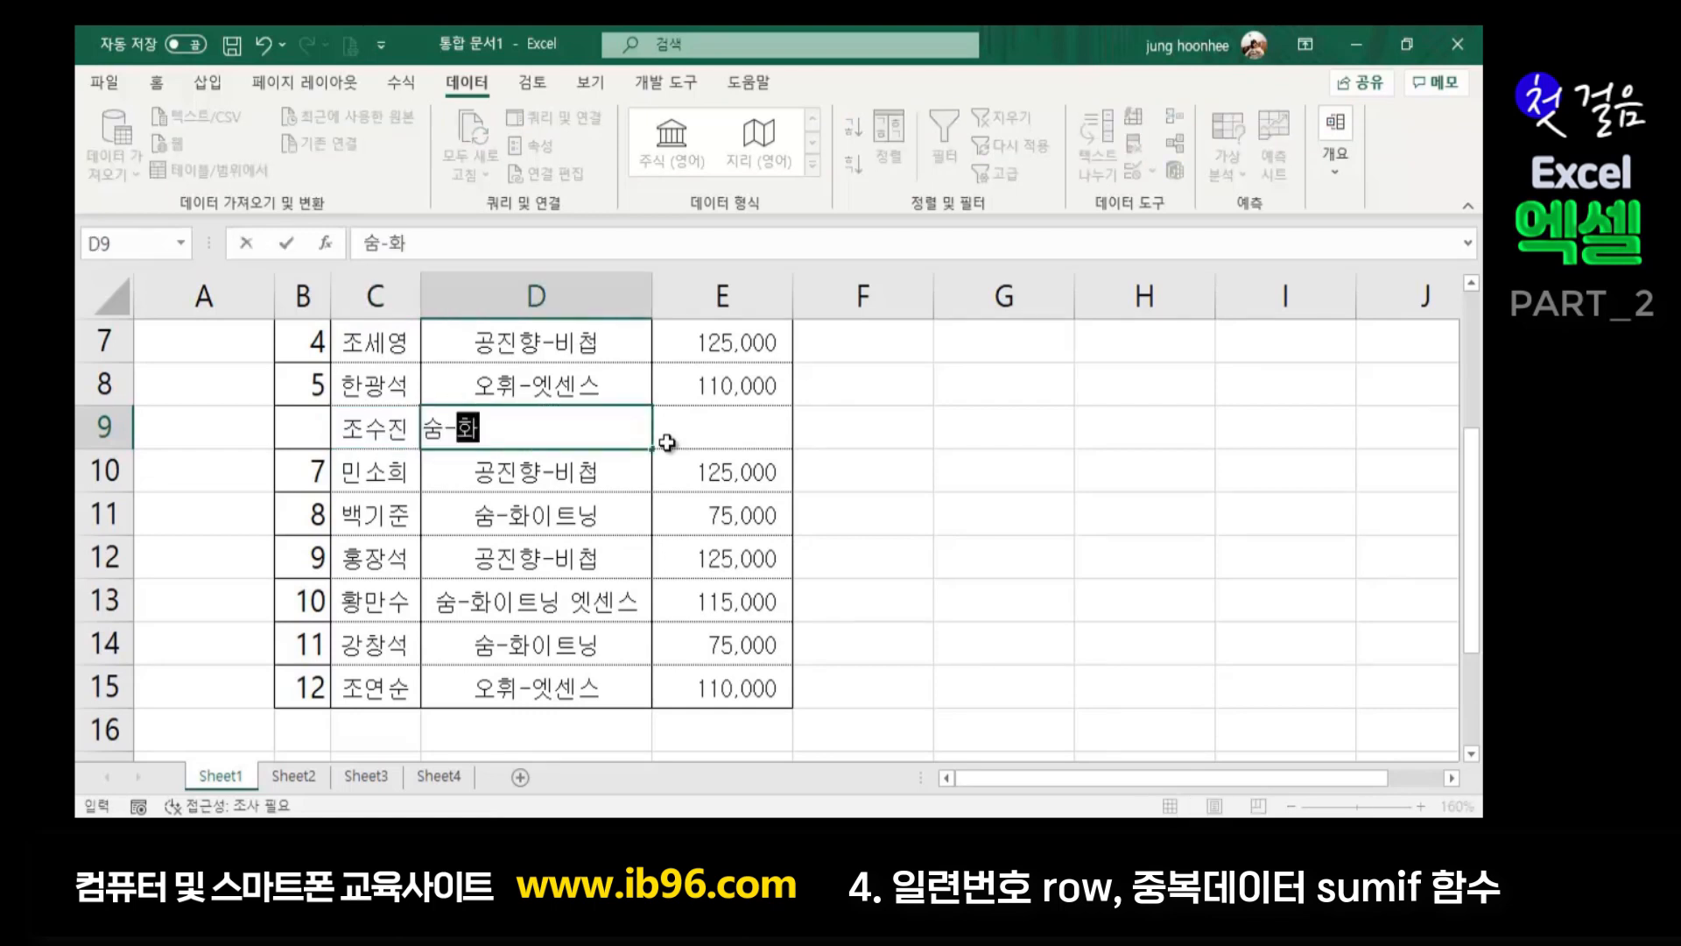
pyautogui.write('이트닝')
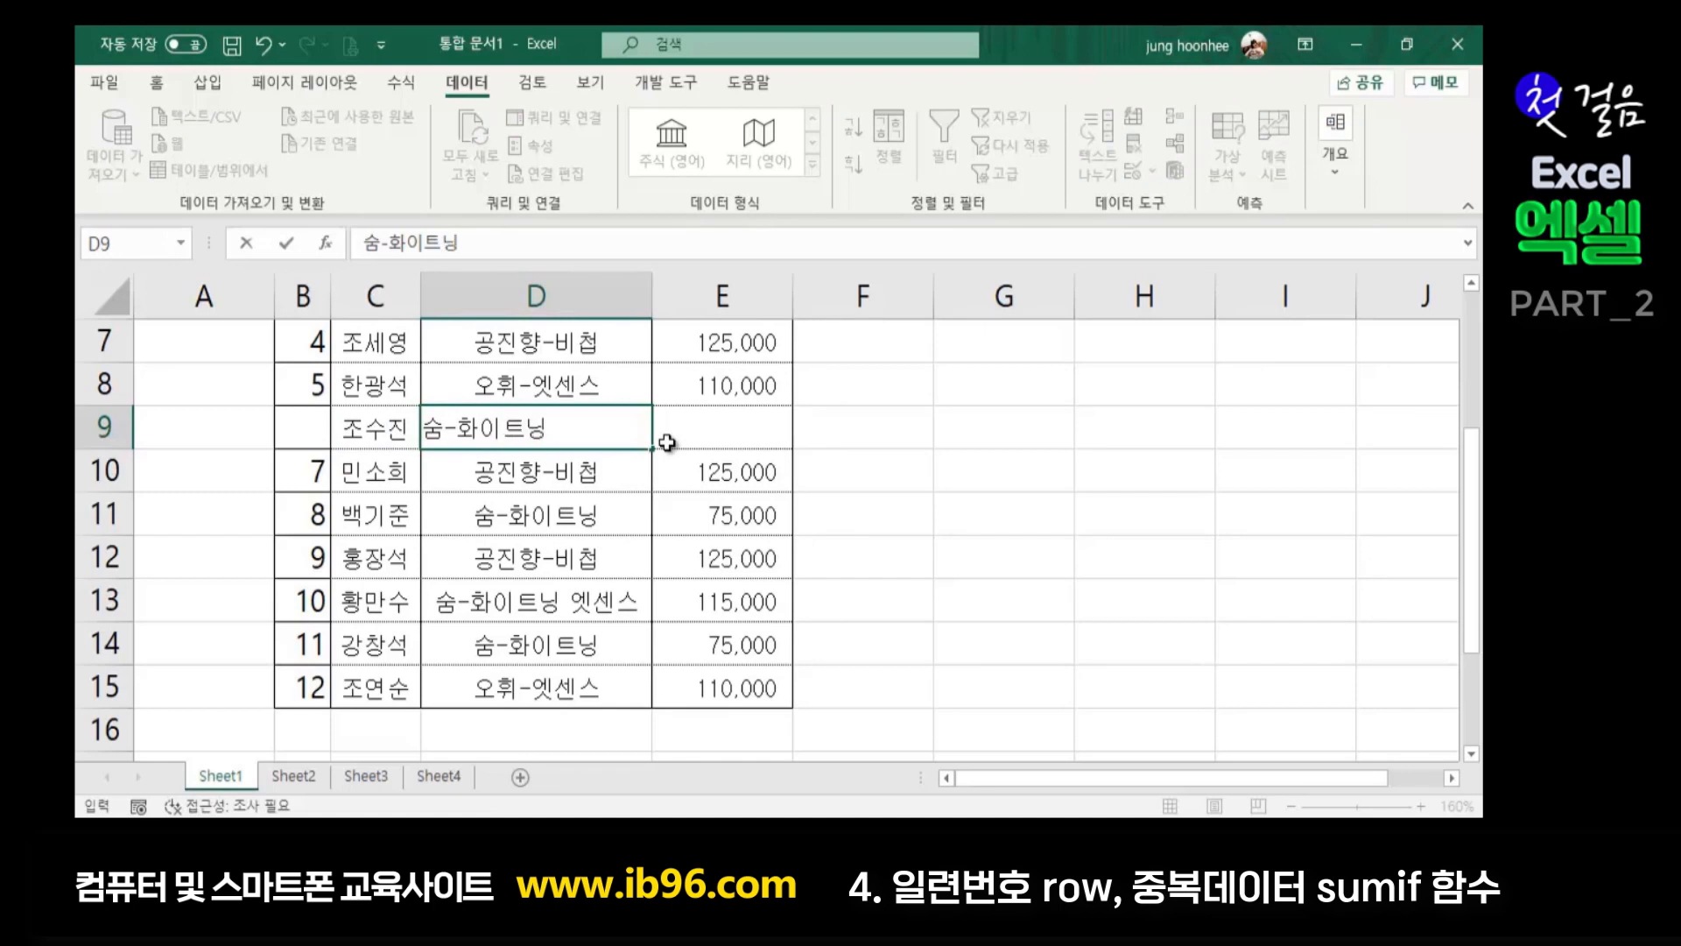
pyautogui.press('Tab')
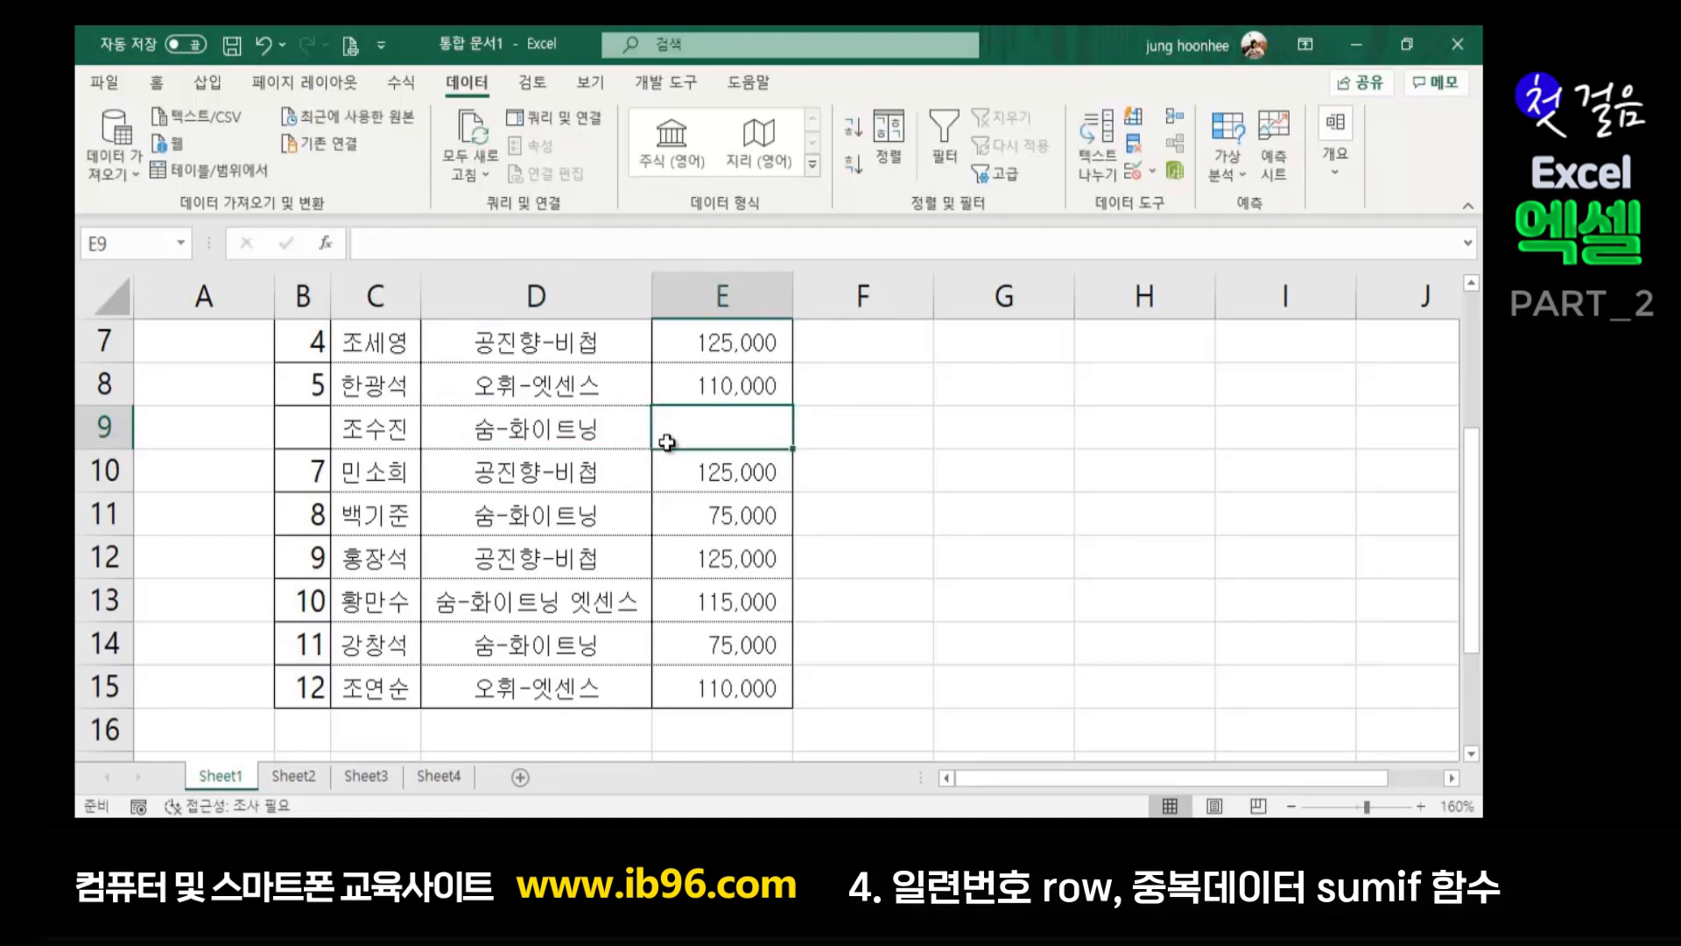
pyautogui.write('75000')
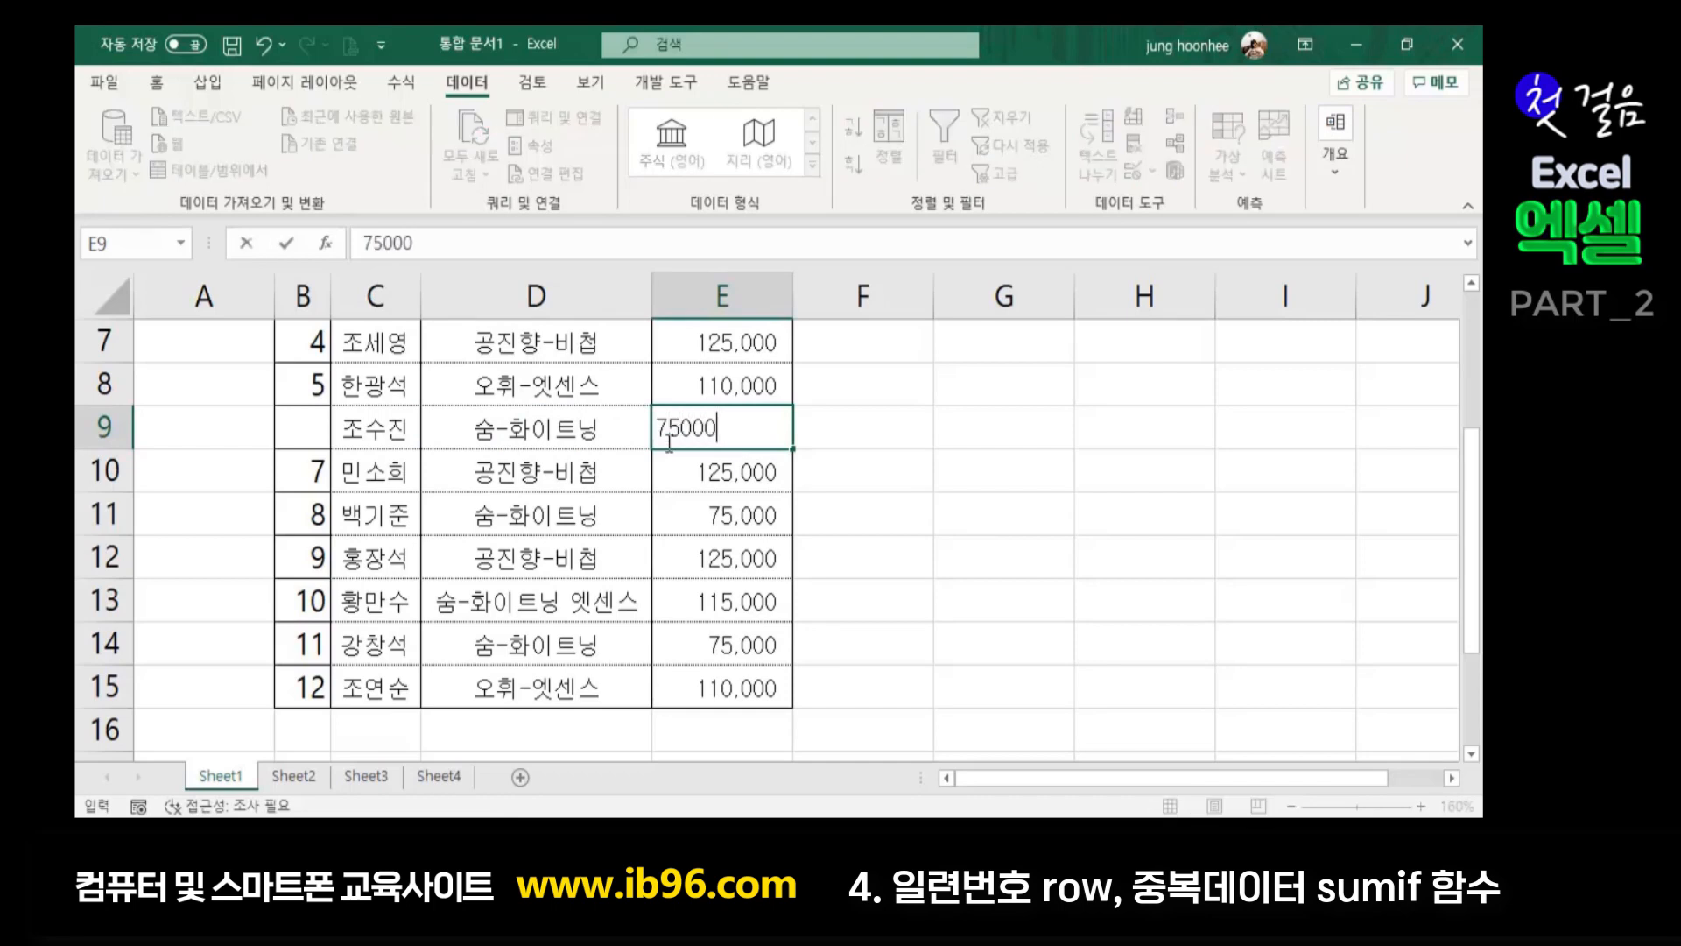
pyautogui.press('Return')
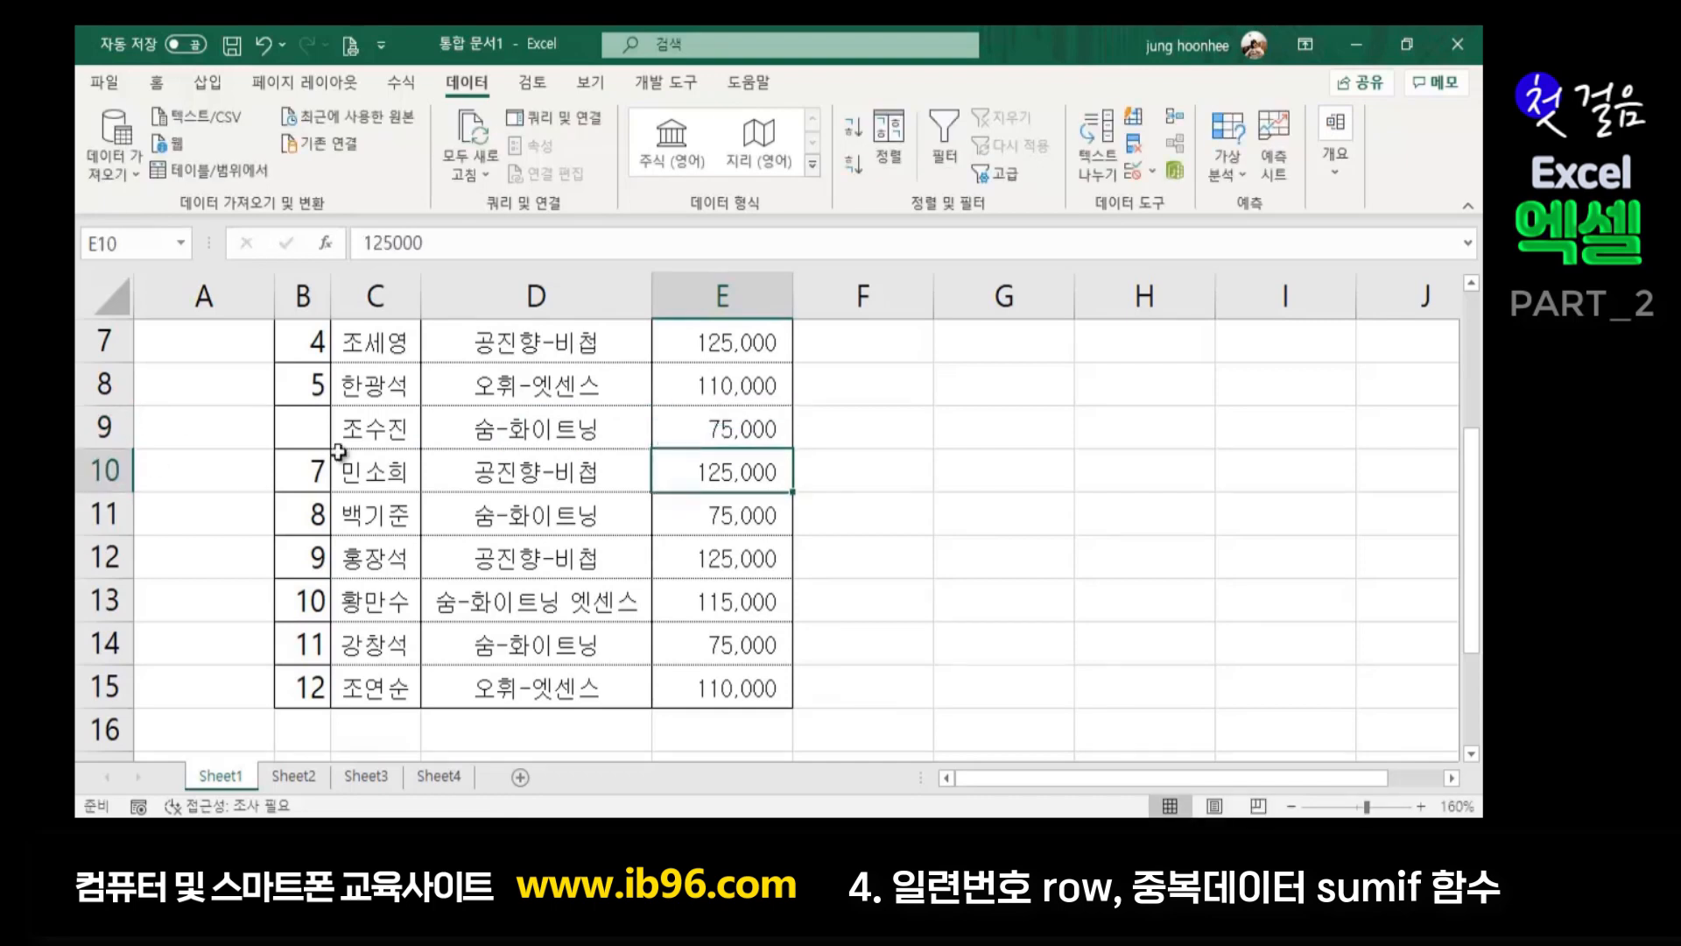
# Copy the numbering formula from B8 down into the empty cell B9
pyautogui.click(305, 430)
pyautogui.click(318, 381)
pyautogui.moveTo(330, 405); pyautogui.dragTo(326, 442)
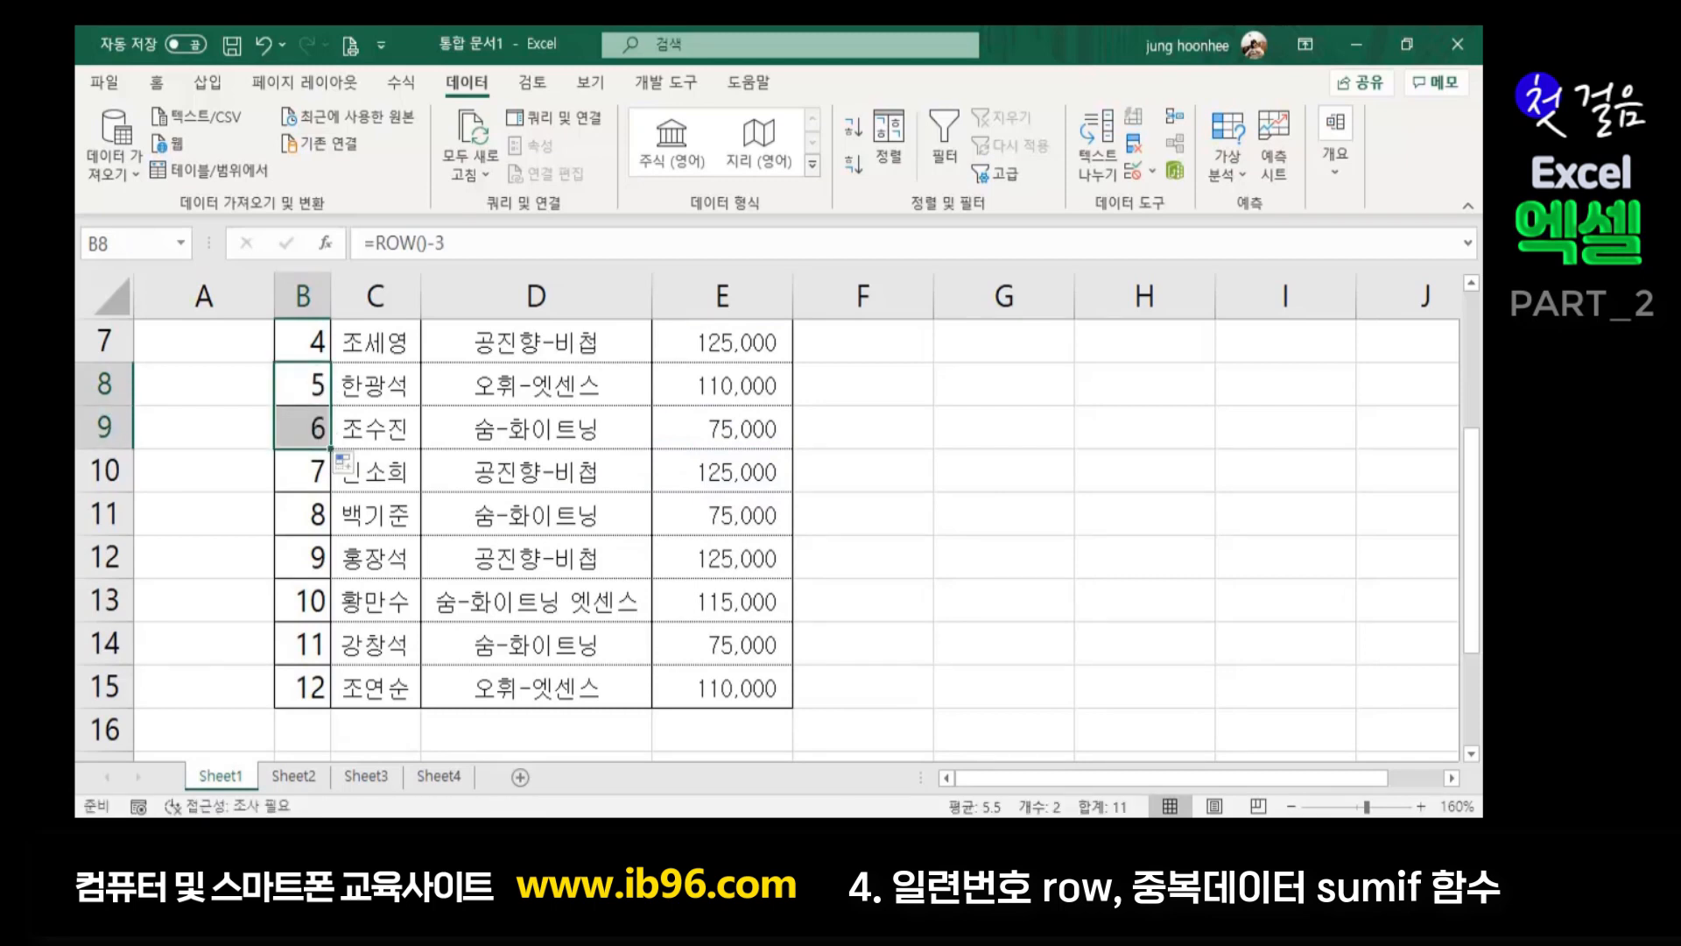
pyautogui.click(981, 563)
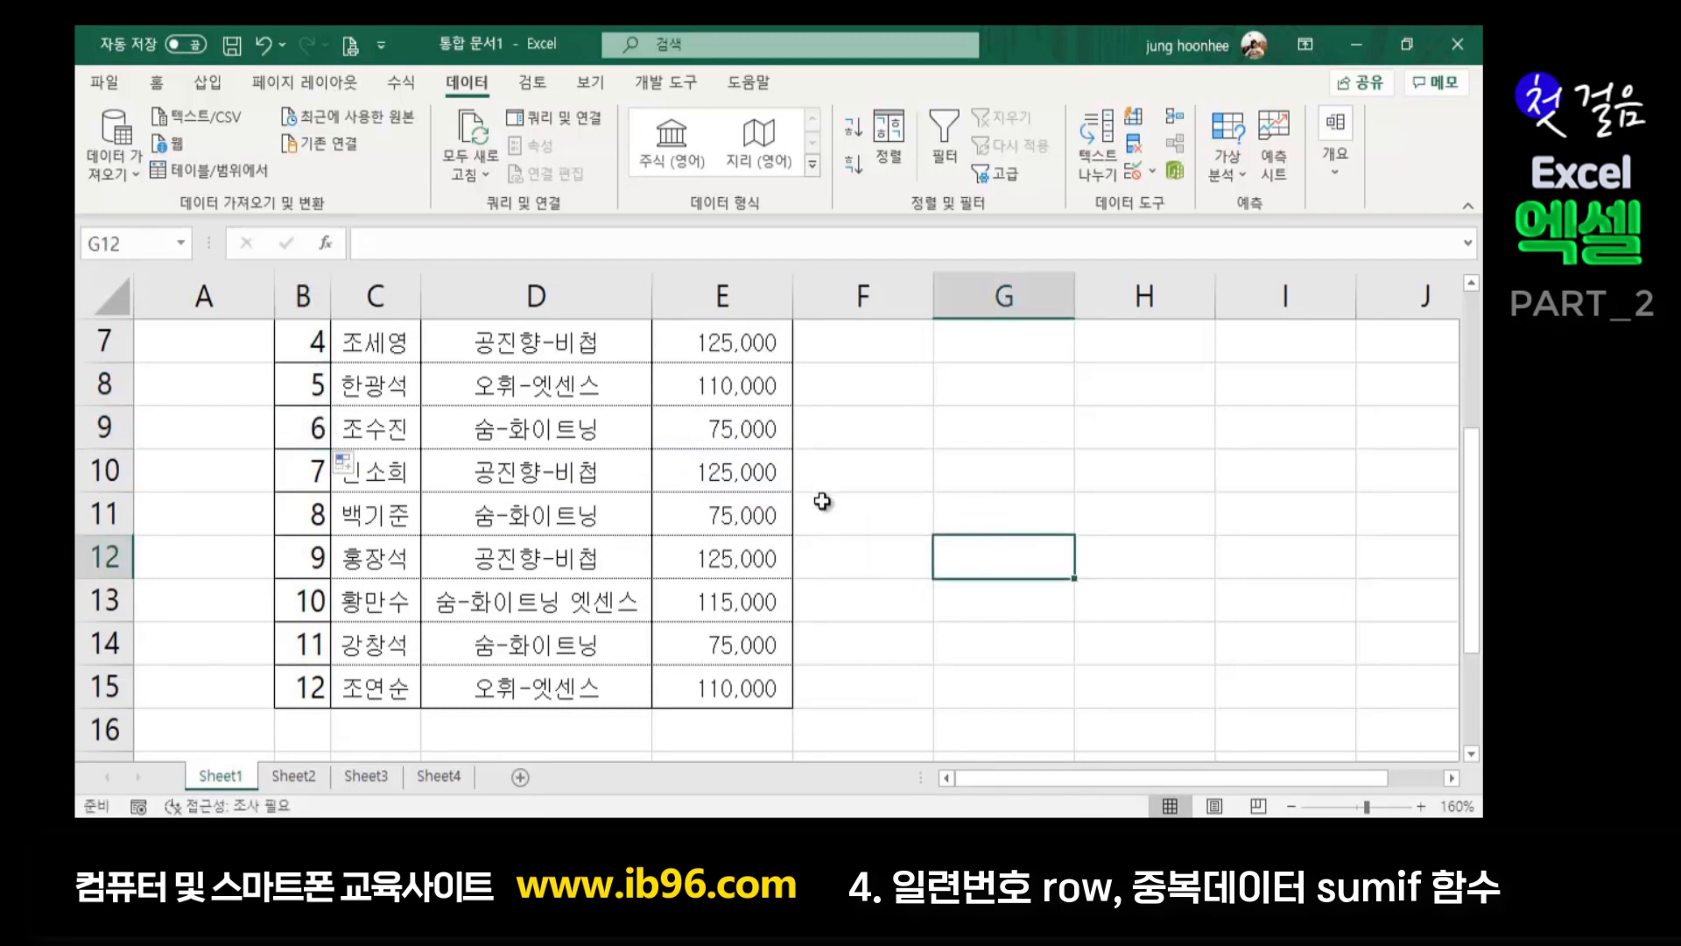
# Review the numbering down the no column, inspecting the formulas in B4, B5 and B7
pyautogui.scroll(2, 487, 648)
pyautogui.scroll(-2, 987, 655)
pyautogui.scroll(2, 987, 655)
pyautogui.click(316, 477)
pyautogui.click(314, 517)
pyautogui.click(313, 604)
pyautogui.click(311, 475)
pyautogui.click(312, 509)
pyautogui.click(313, 603)
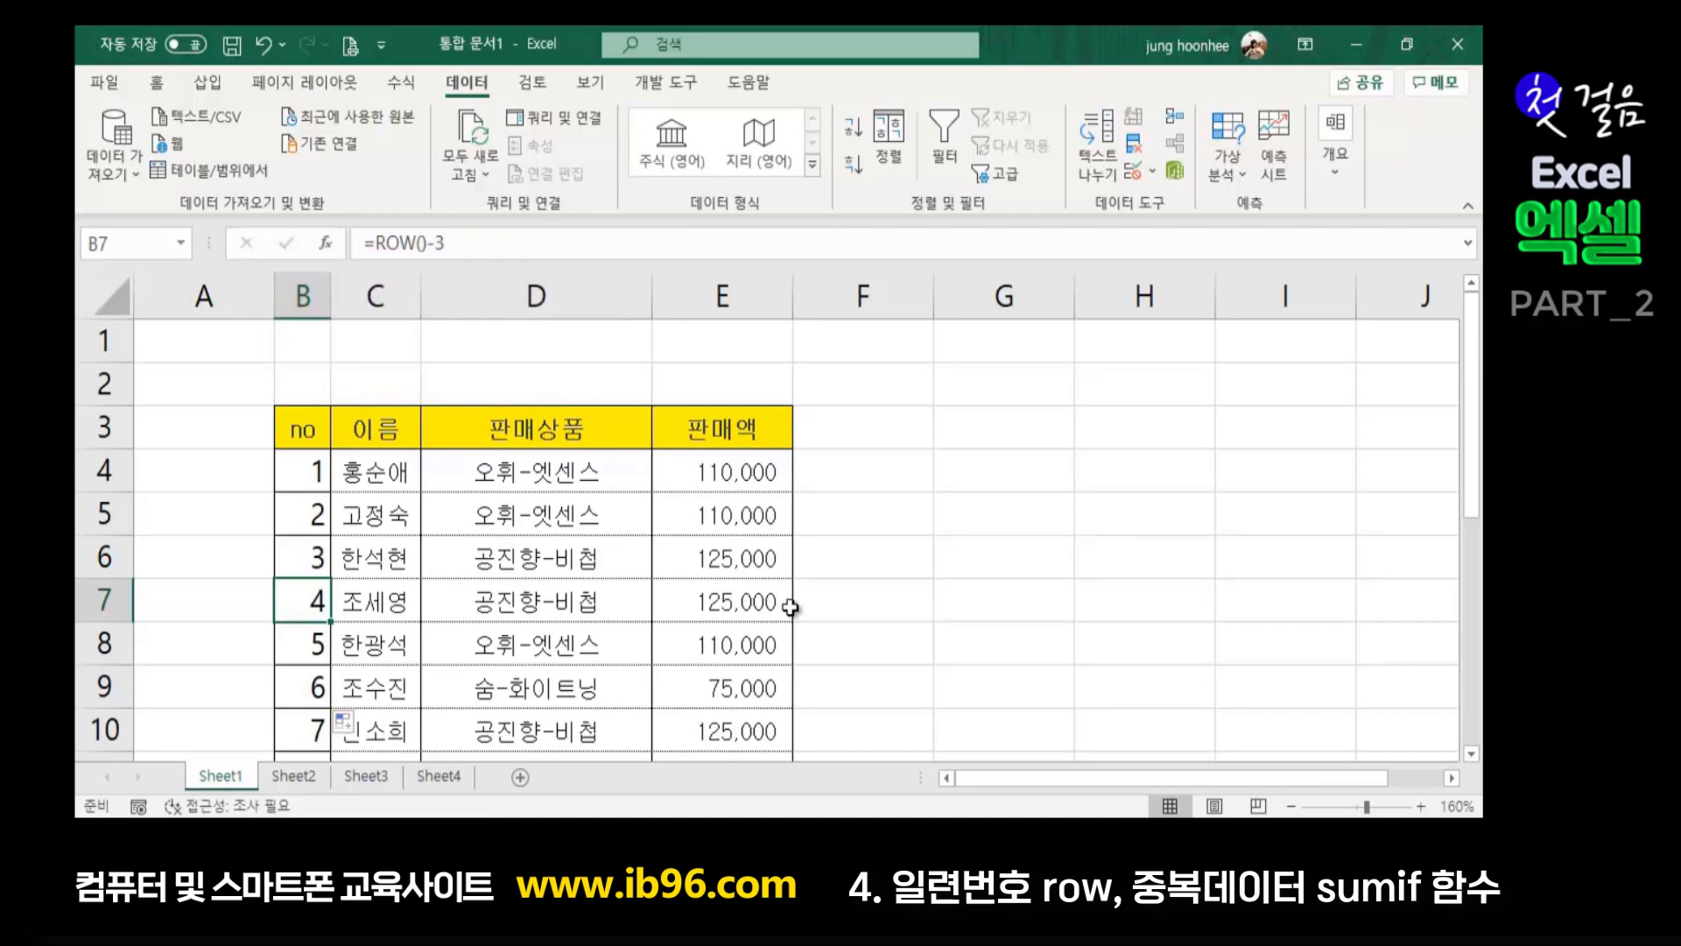
pyautogui.click(866, 592)
pyautogui.scroll(-2, 457, 622)
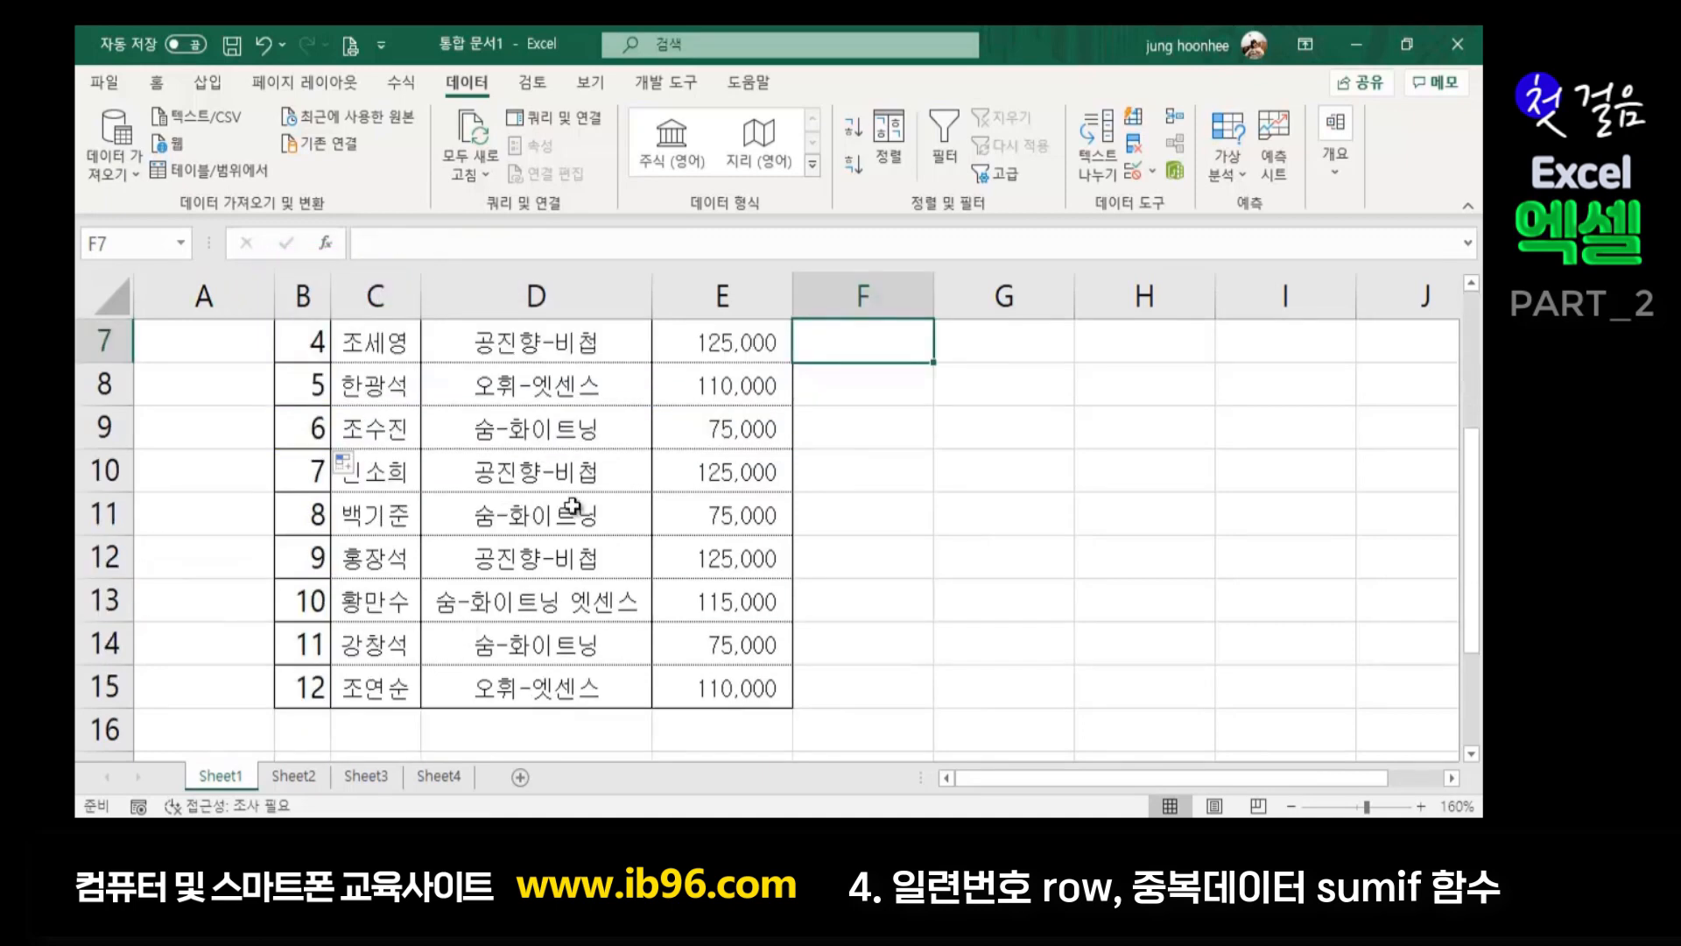
pyautogui.click(1027, 487)
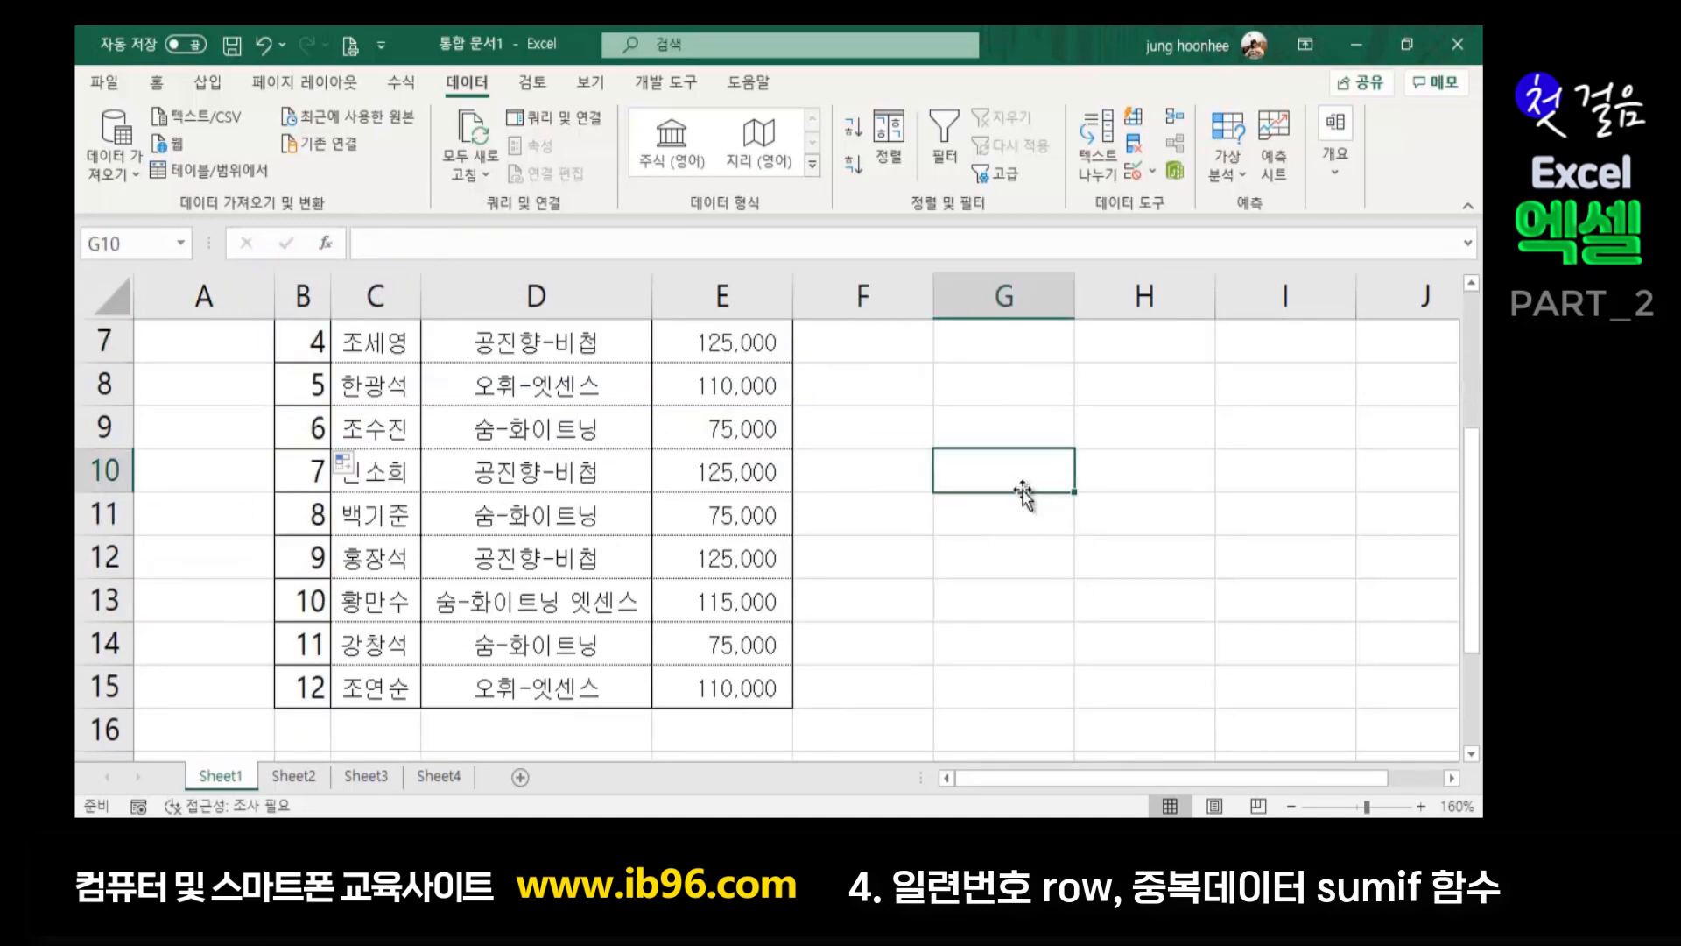
# Delete the entire row 9 holding the recently added sale from the sales list
pyautogui.click(102, 426)
pyautogui.rightClick(102, 426)
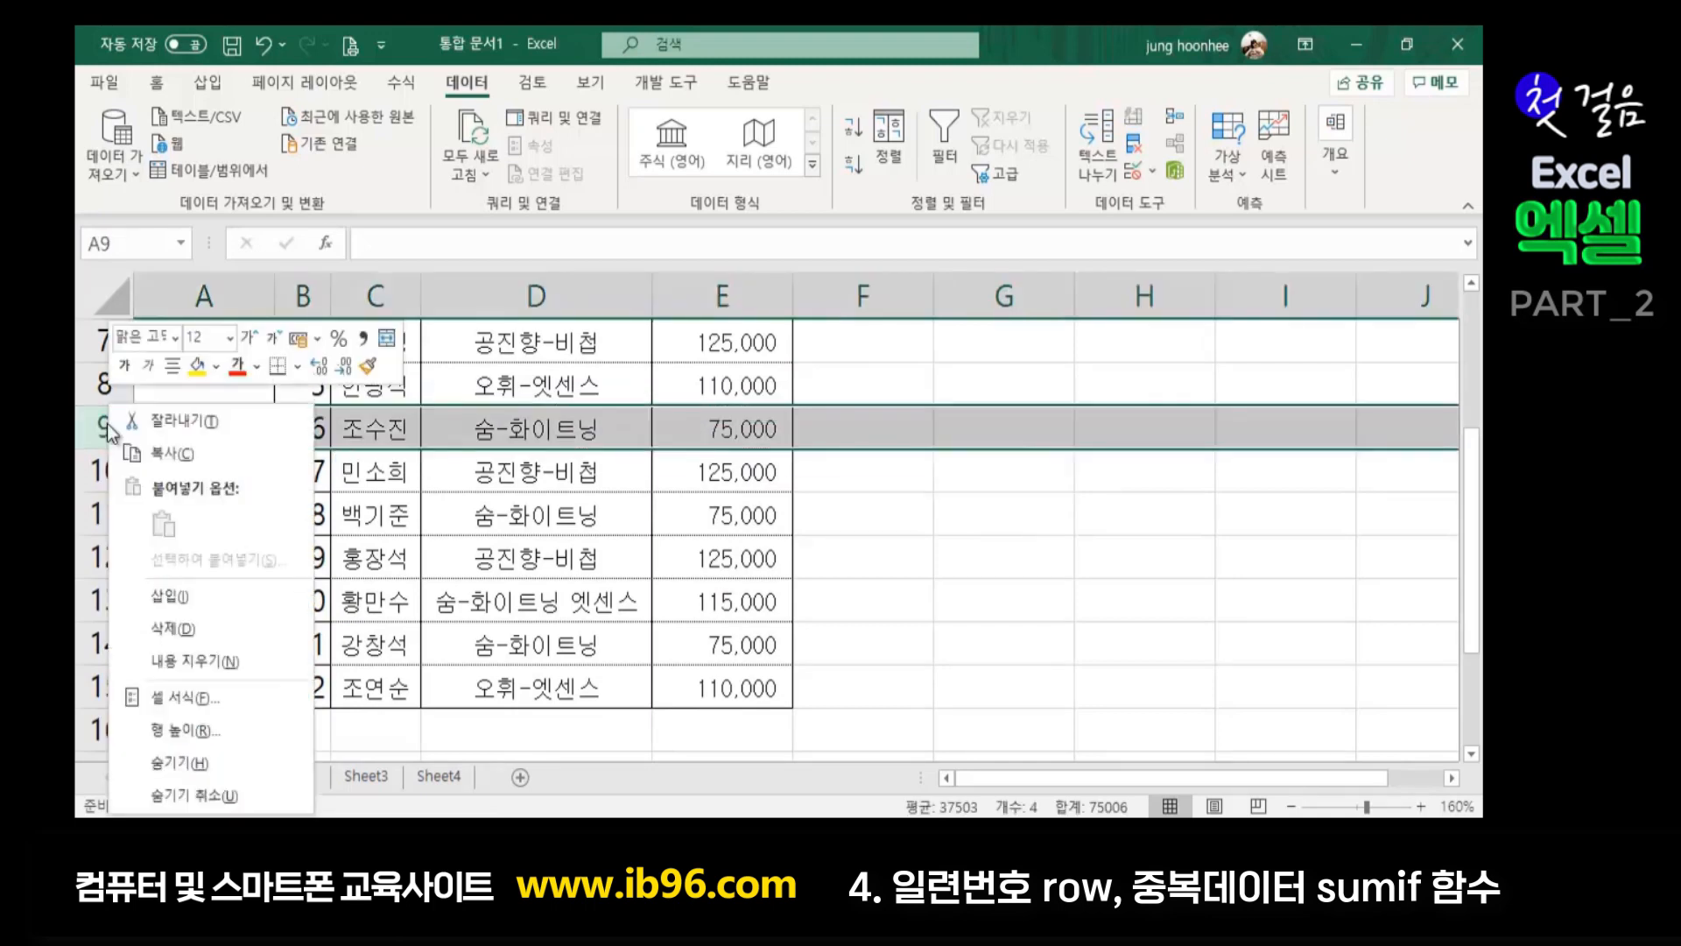
pyautogui.click(166, 629)
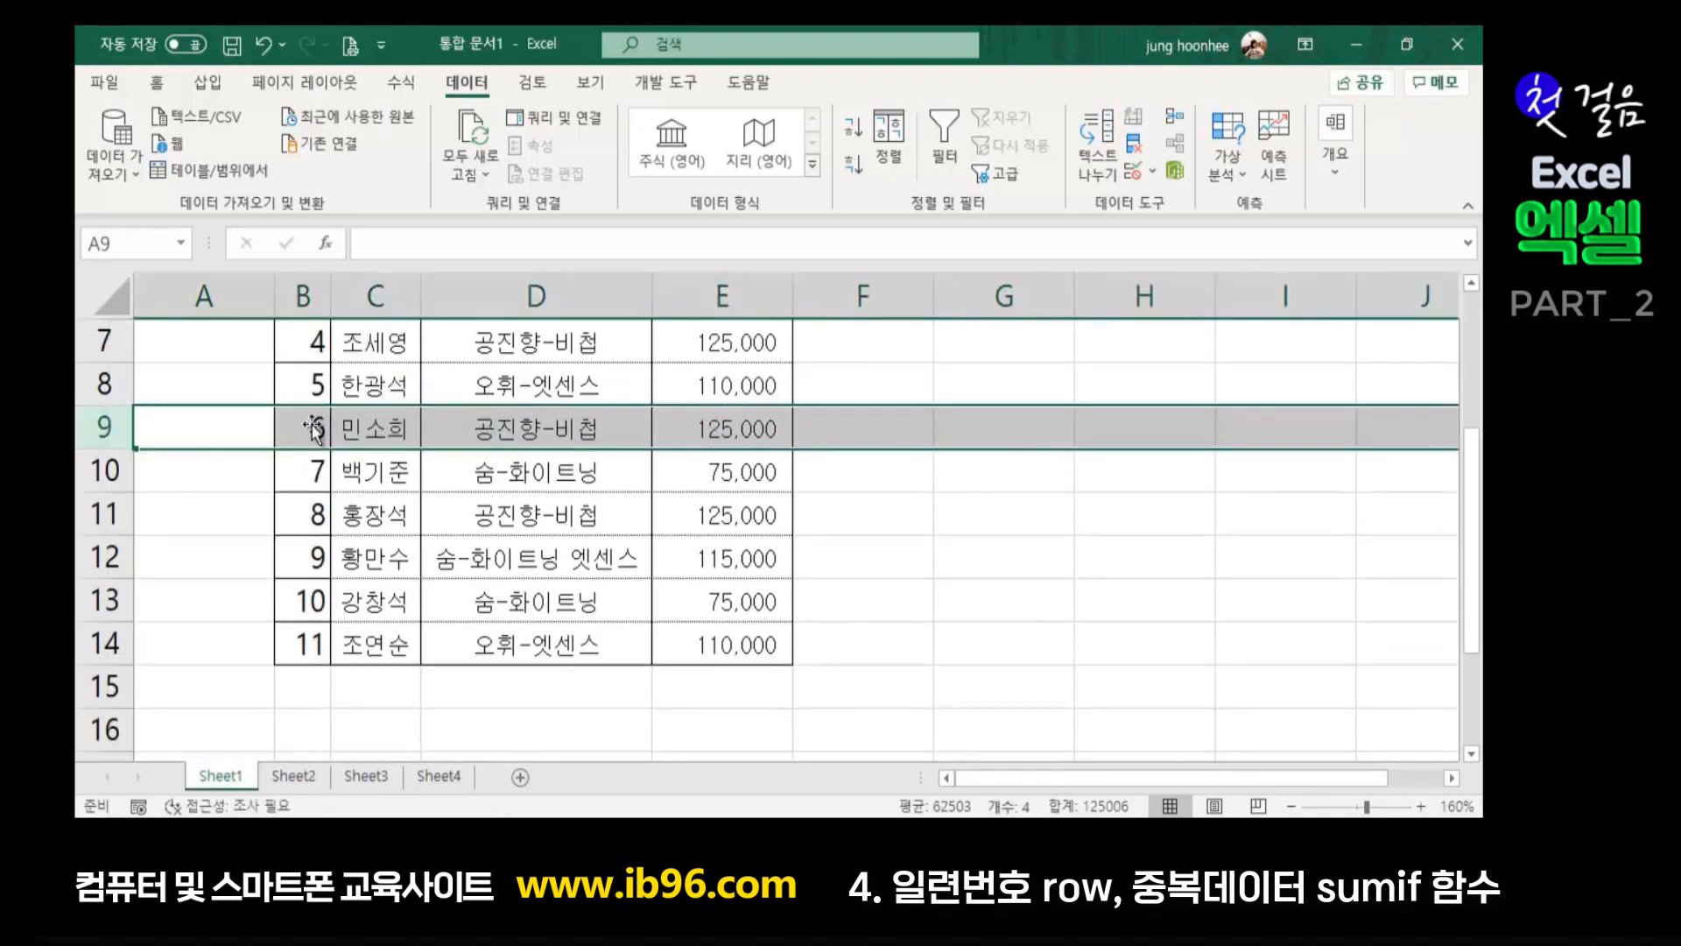
pyautogui.click(341, 711)
pyautogui.click(1042, 655)
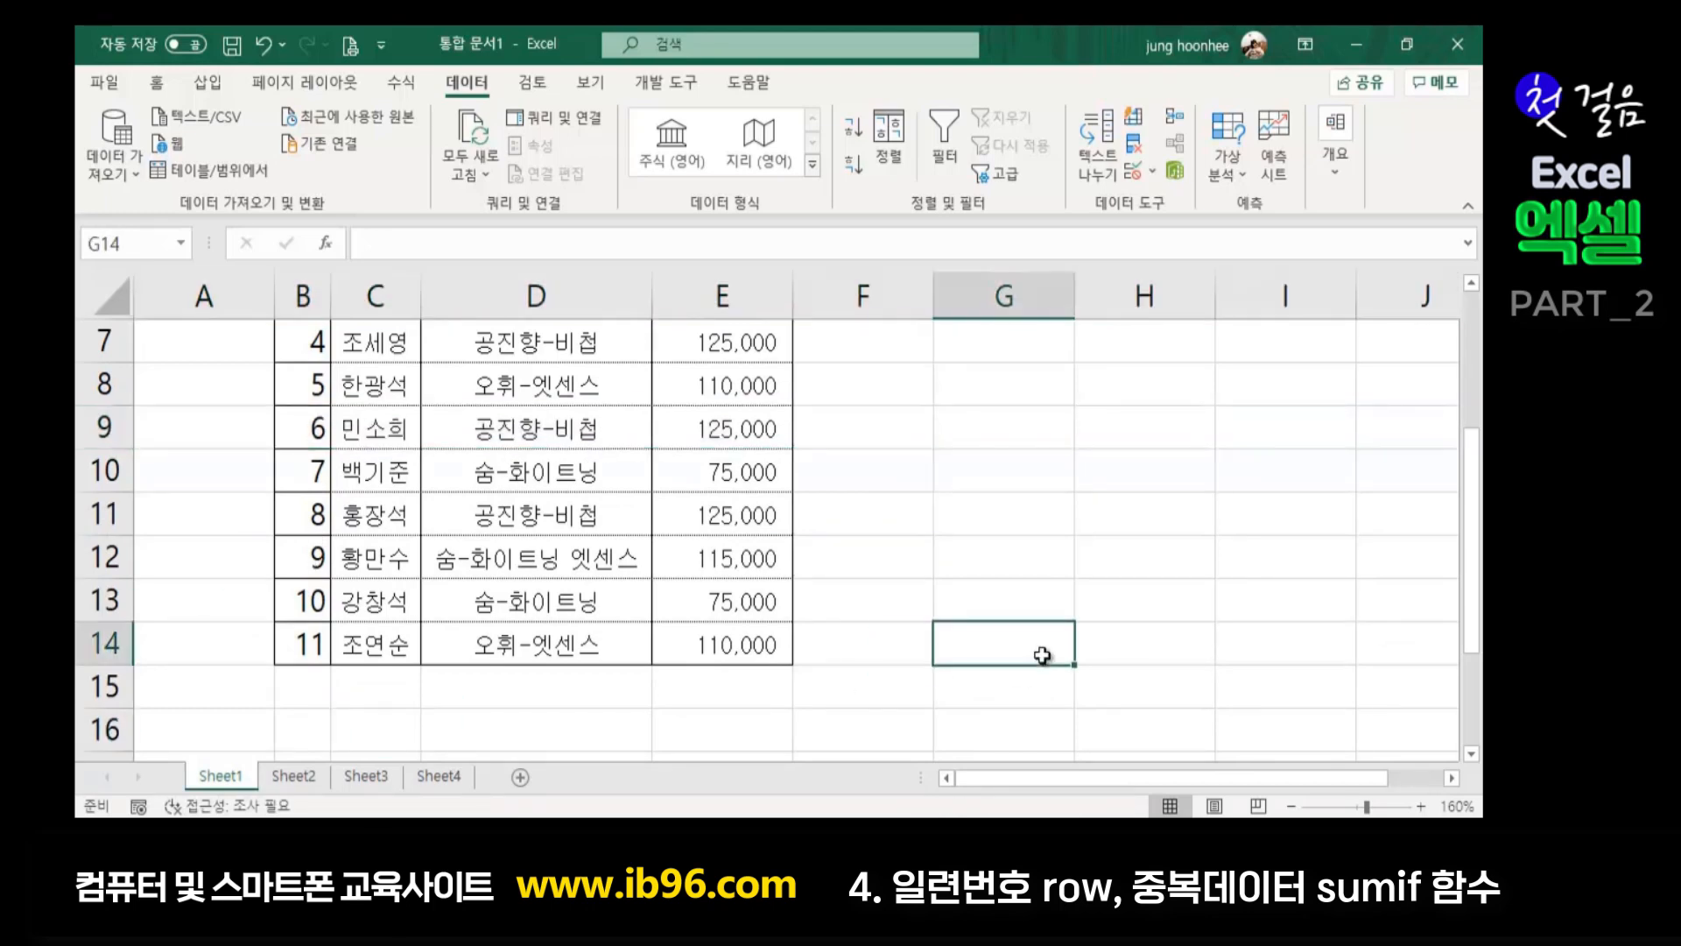
# Examine the sales list for products that repeat in the 판매상품 column
pyautogui.scroll(2, 942, 484)
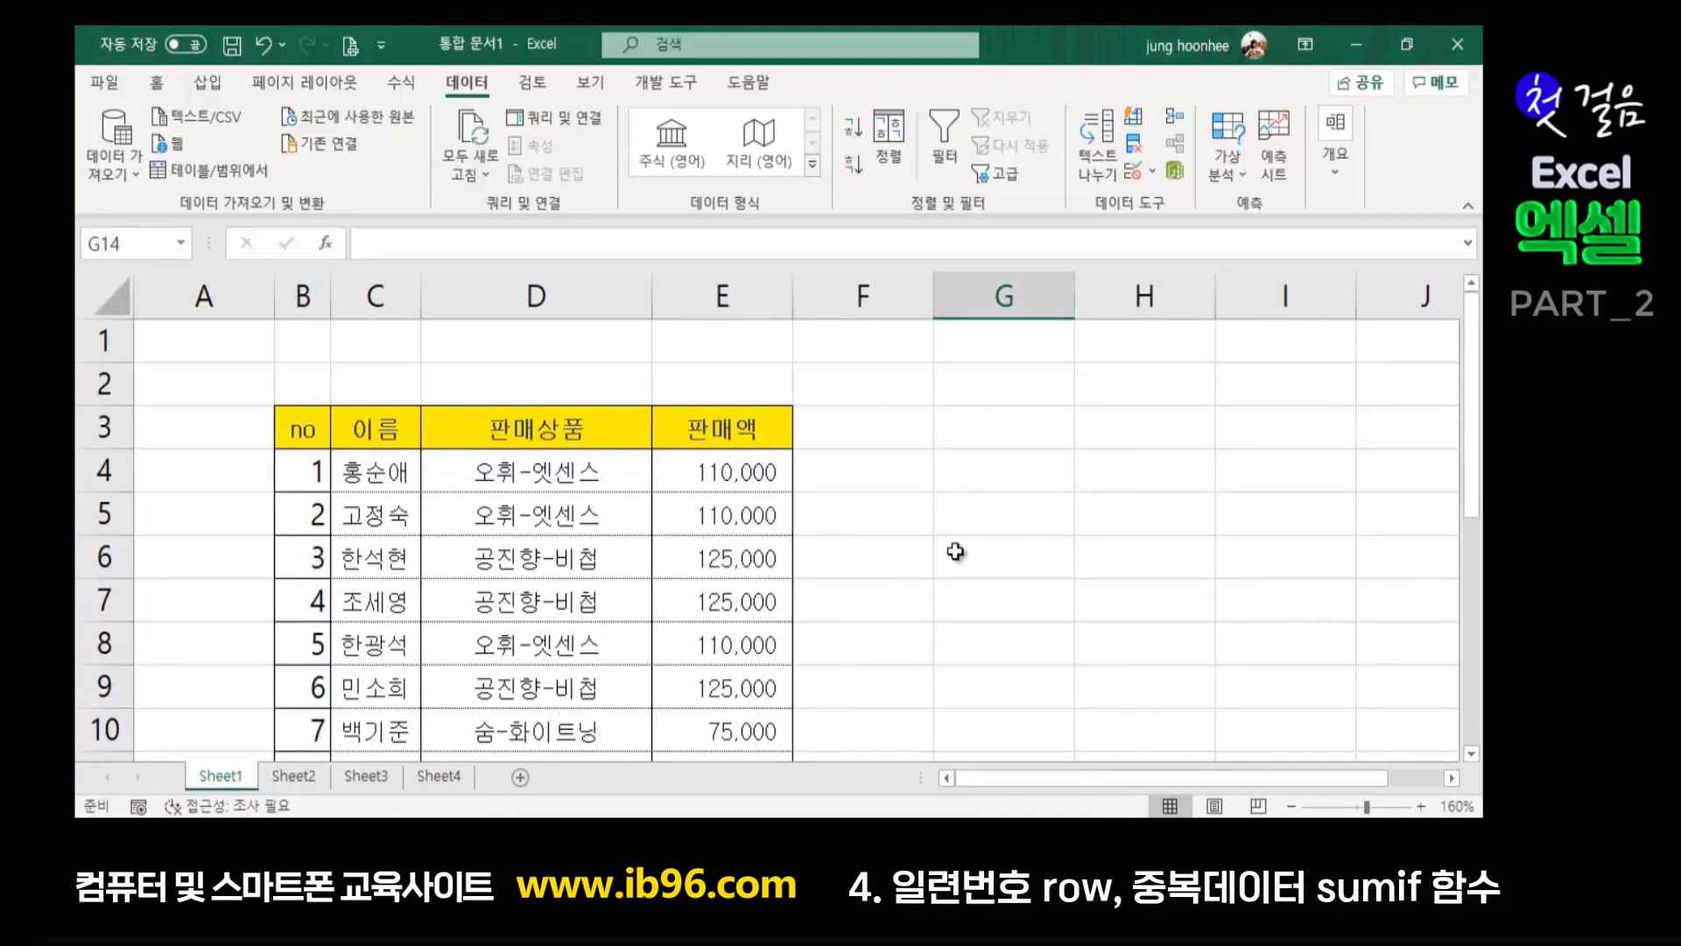
pyautogui.click(1105, 545)
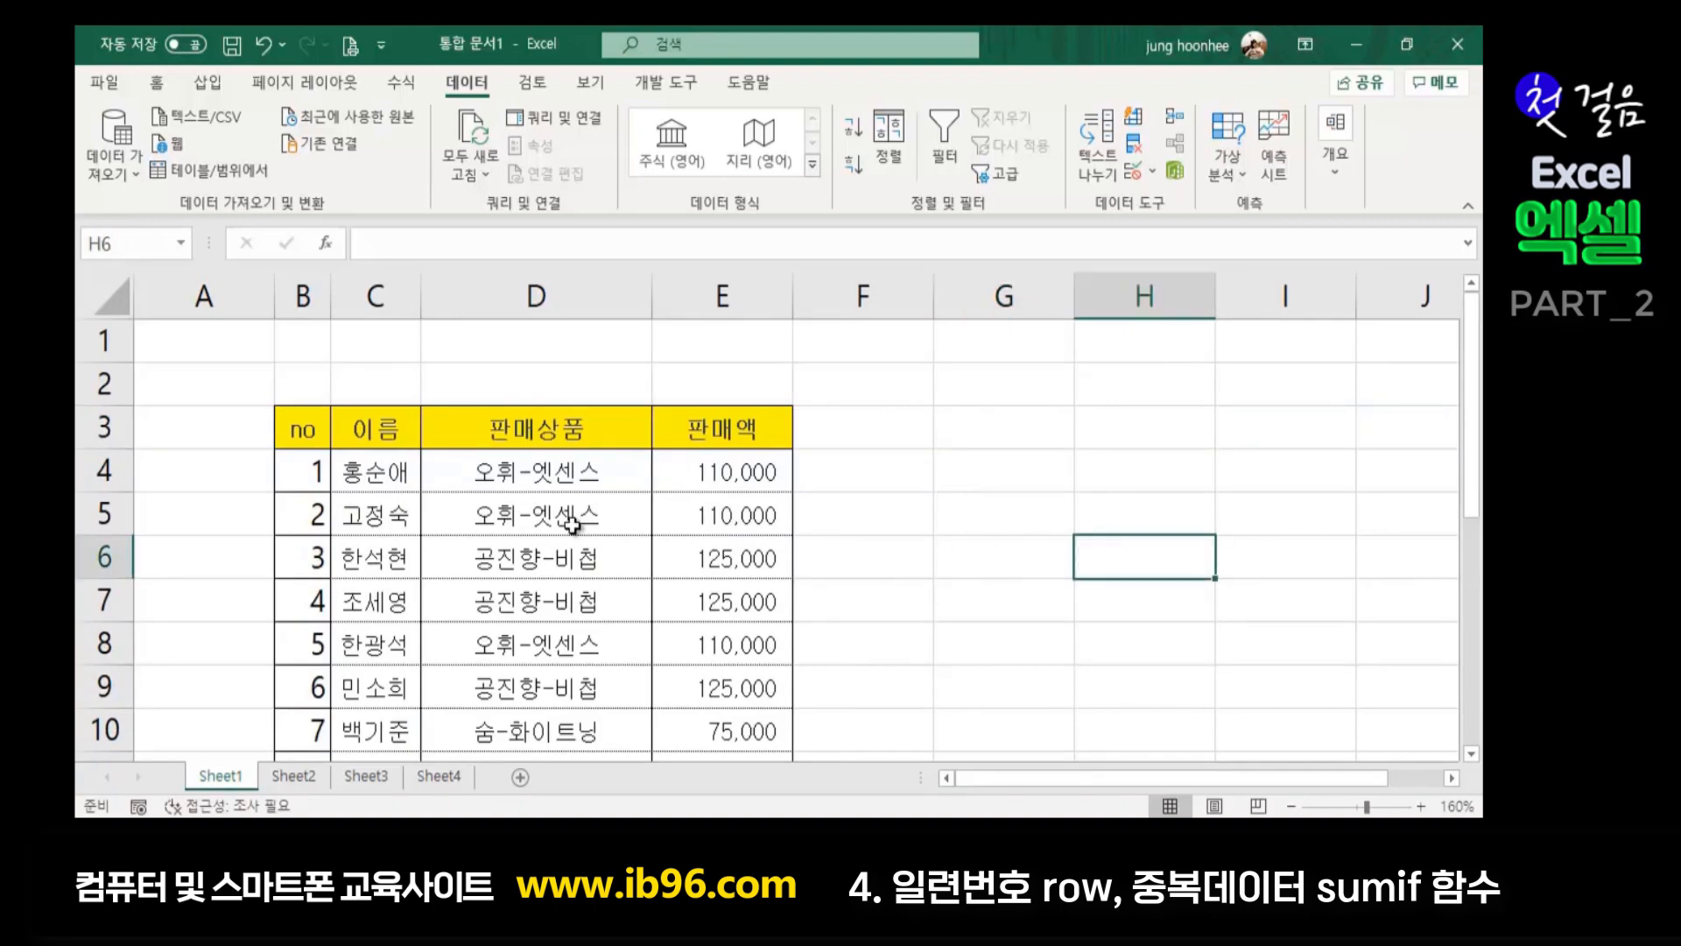
pyautogui.click(989, 500)
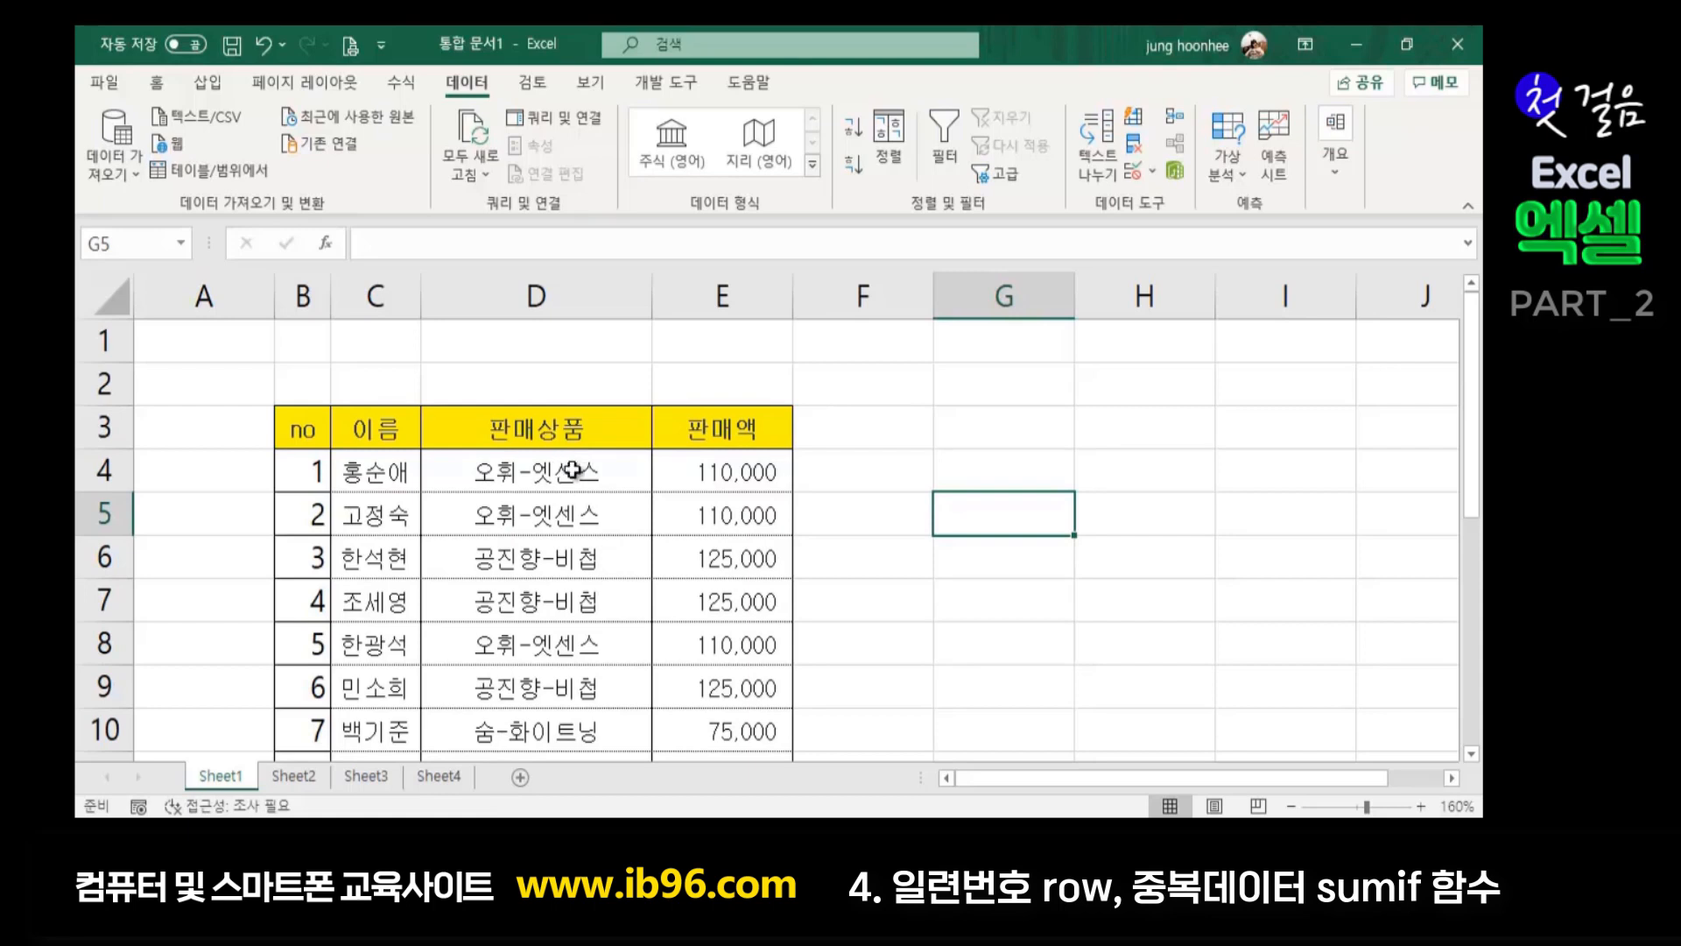
pyautogui.scroll(-3, 572, 470)
pyautogui.scroll(2, 552, 569)
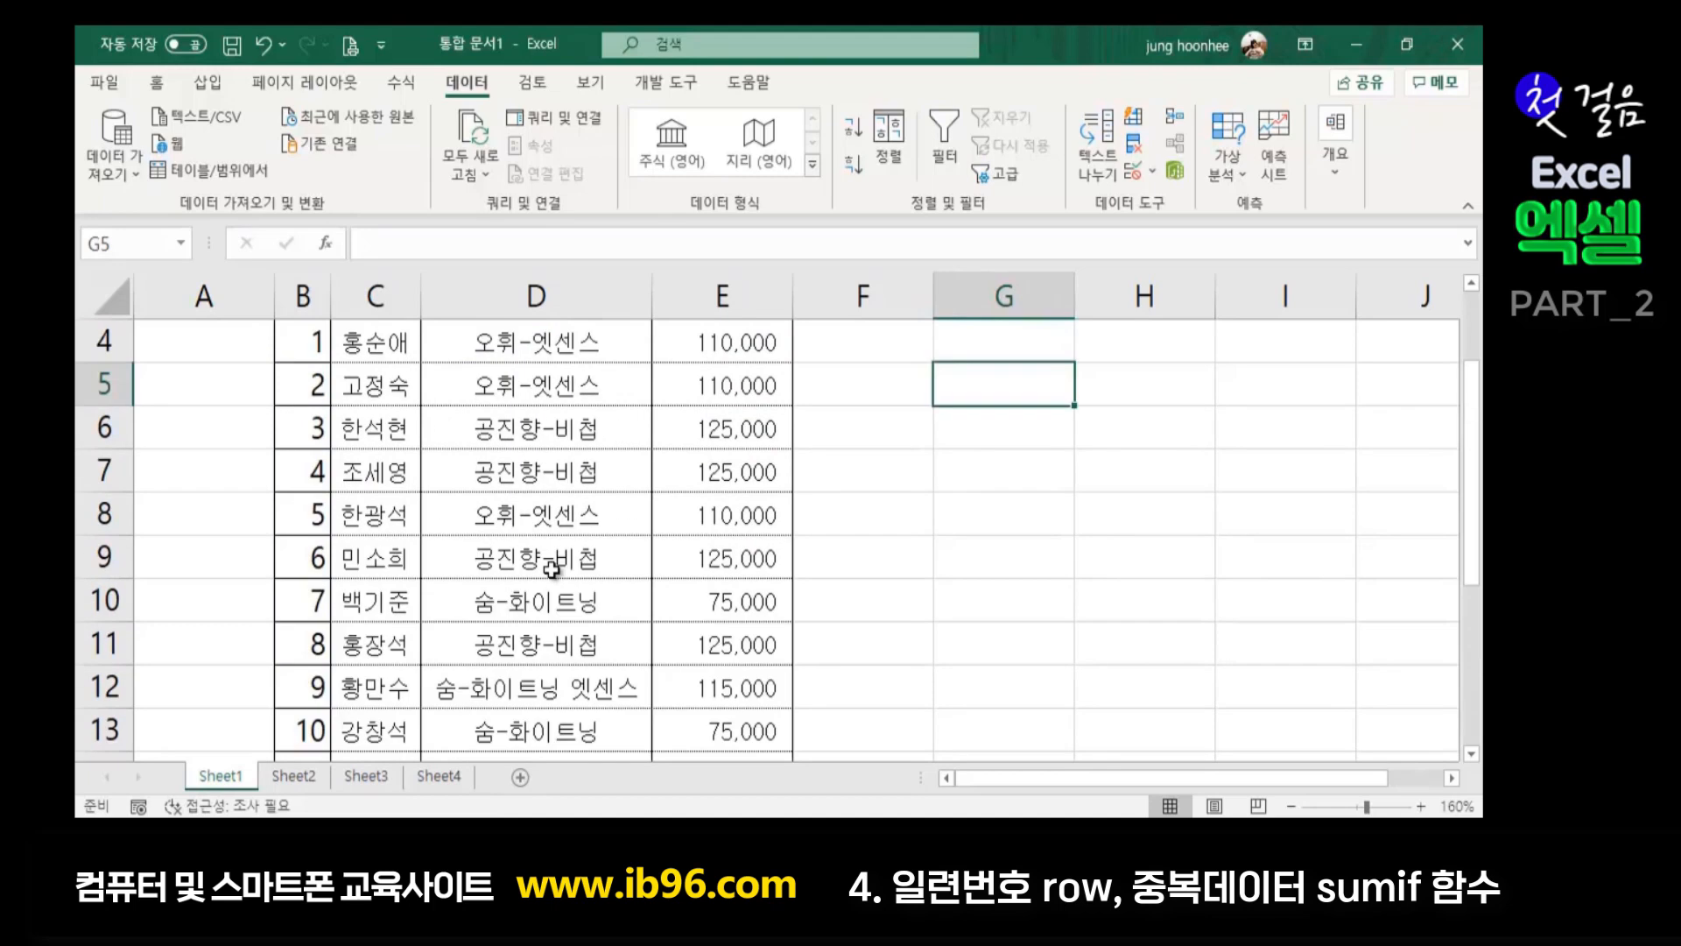
pyautogui.scroll(1, 552, 569)
pyautogui.click(890, 587)
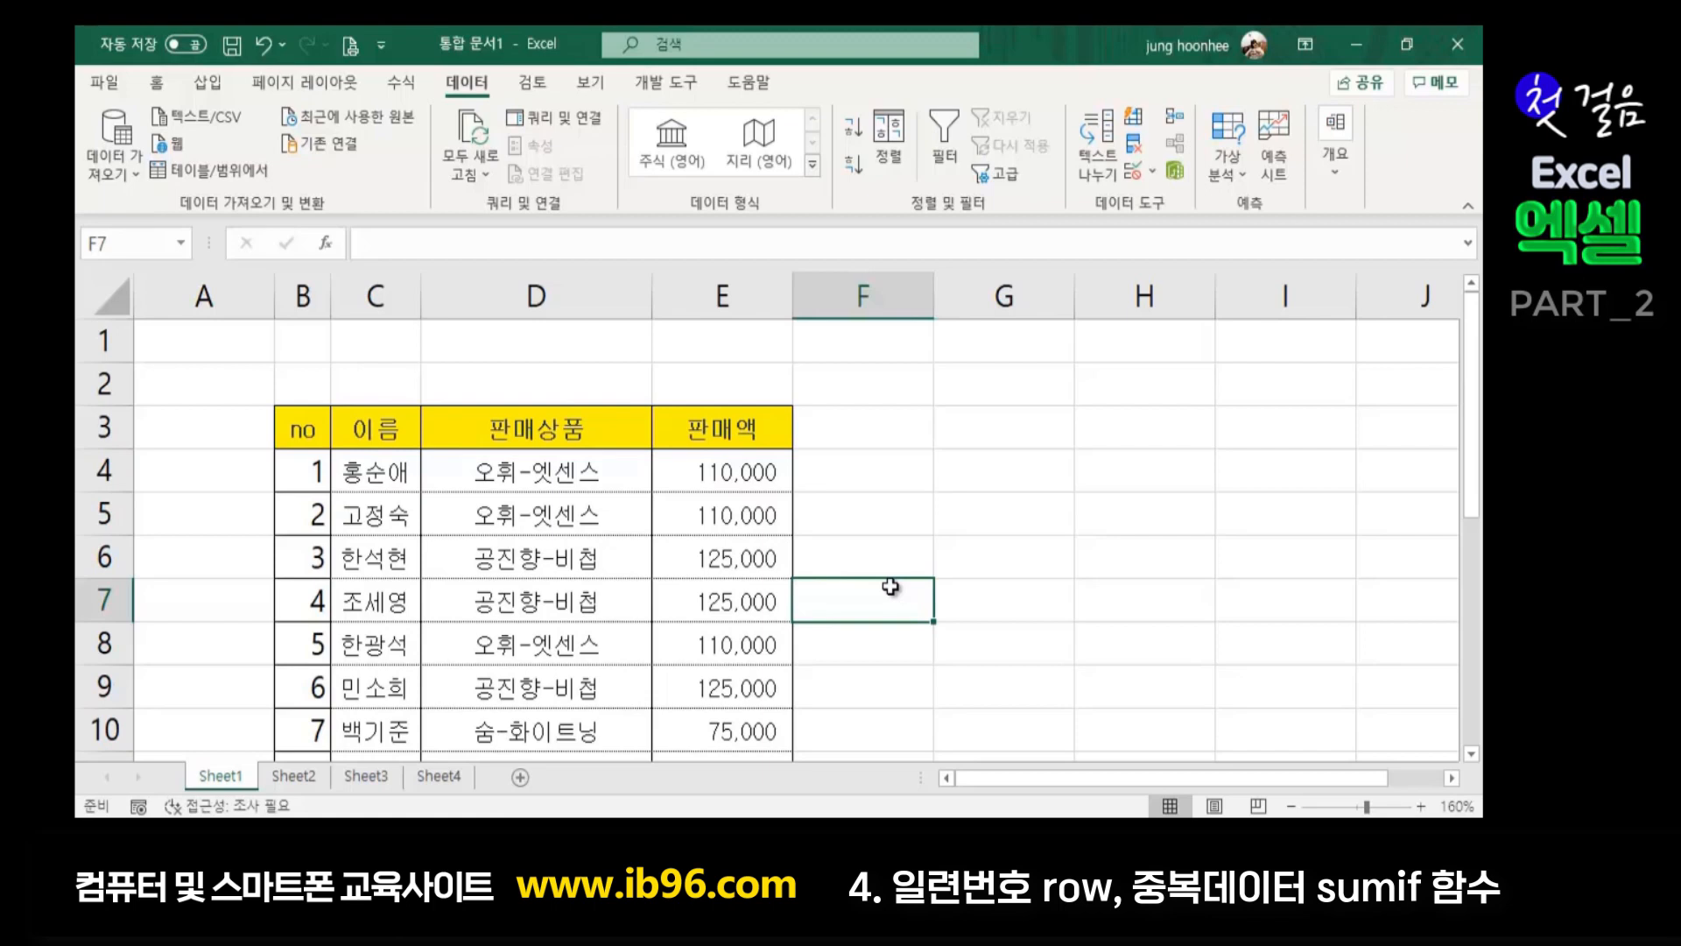
pyautogui.scroll(-3, 608, 476)
pyautogui.scroll(3, 608, 476)
pyautogui.click(984, 523)
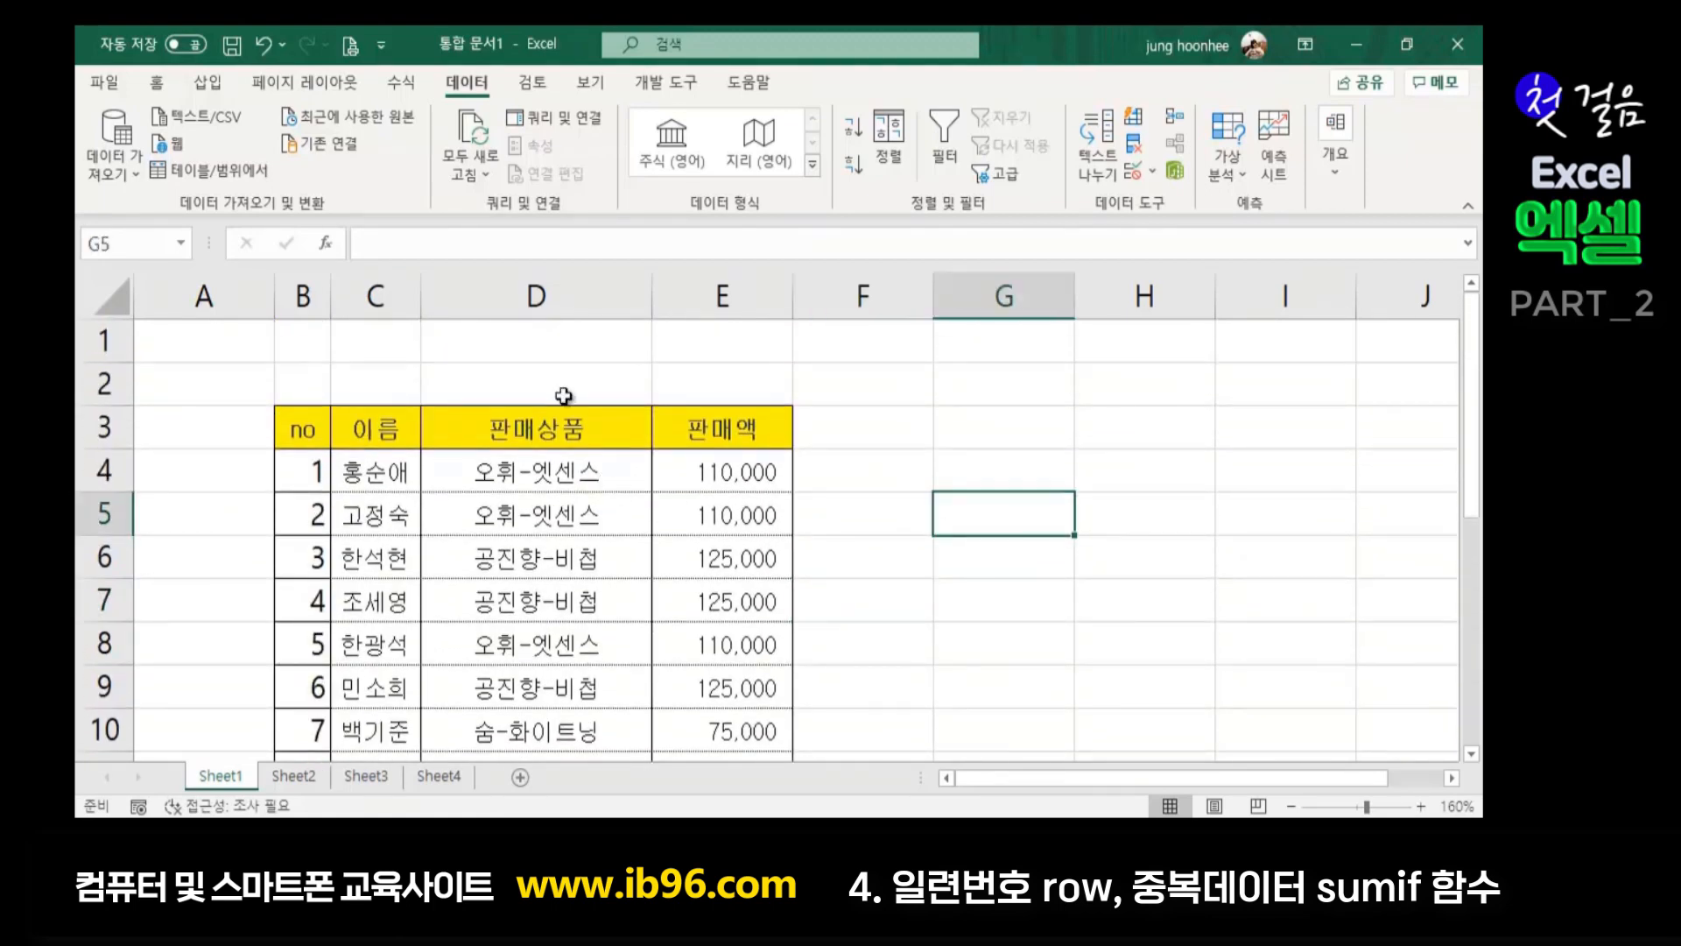
# Select the product names in D4:D14 of the 판매상품 column and copy them
pyautogui.click(557, 466)
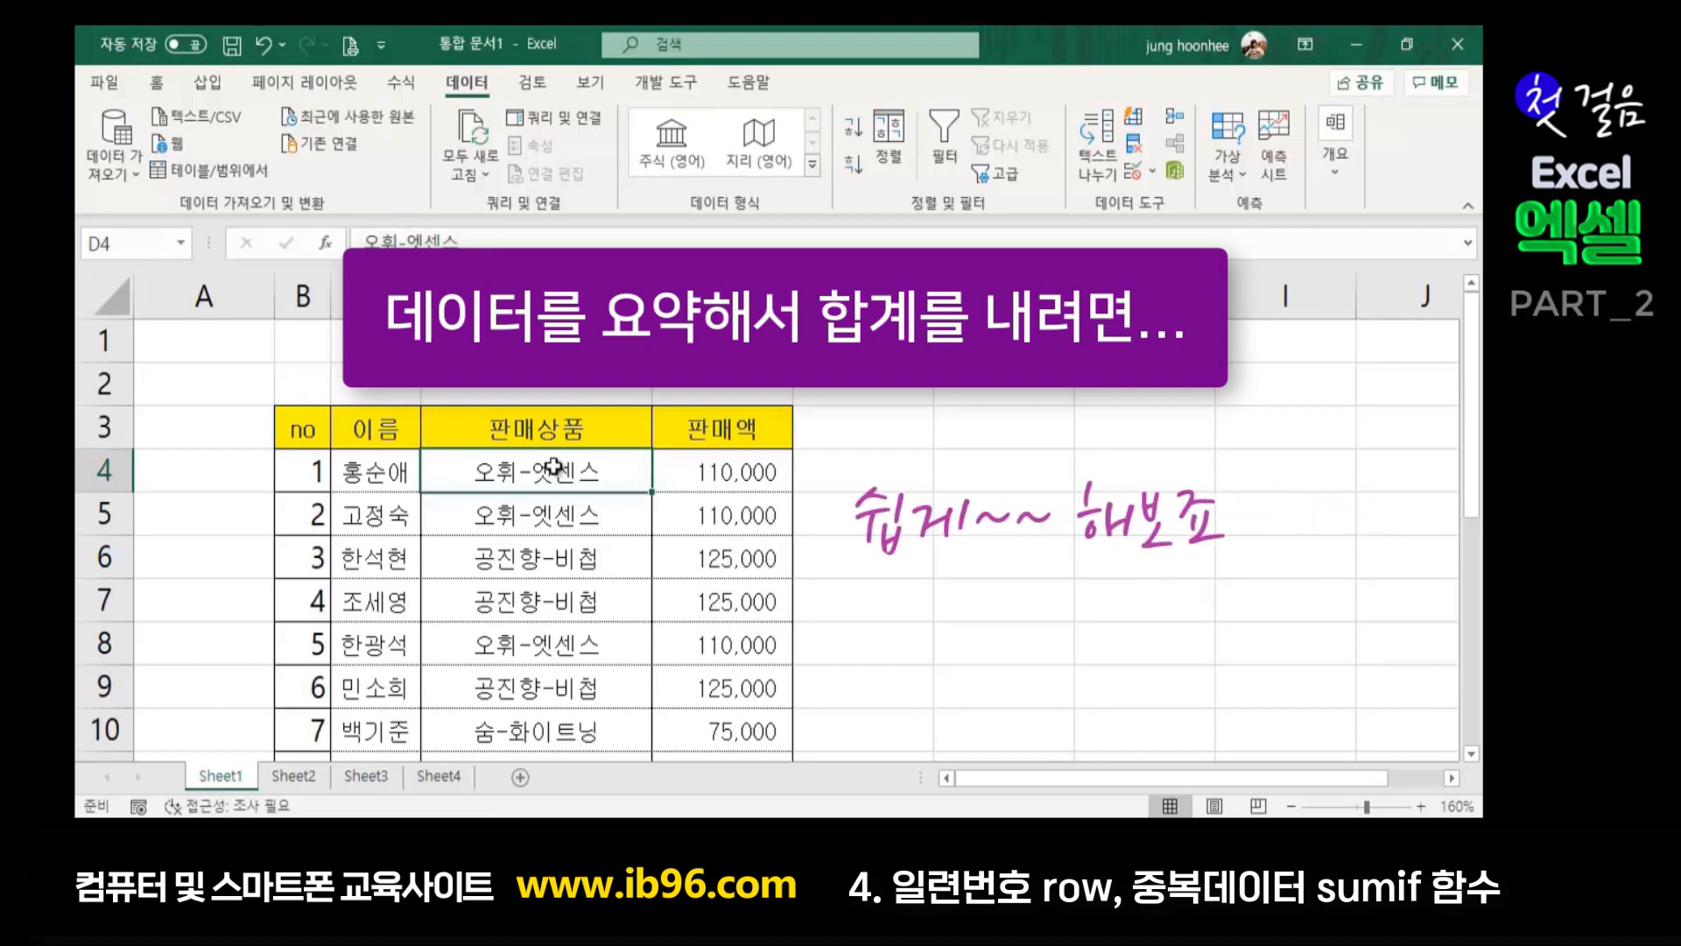
pyautogui.moveTo(544, 464); pyautogui.dragTo(541, 688)
pyautogui.scroll(2, 746, 521)
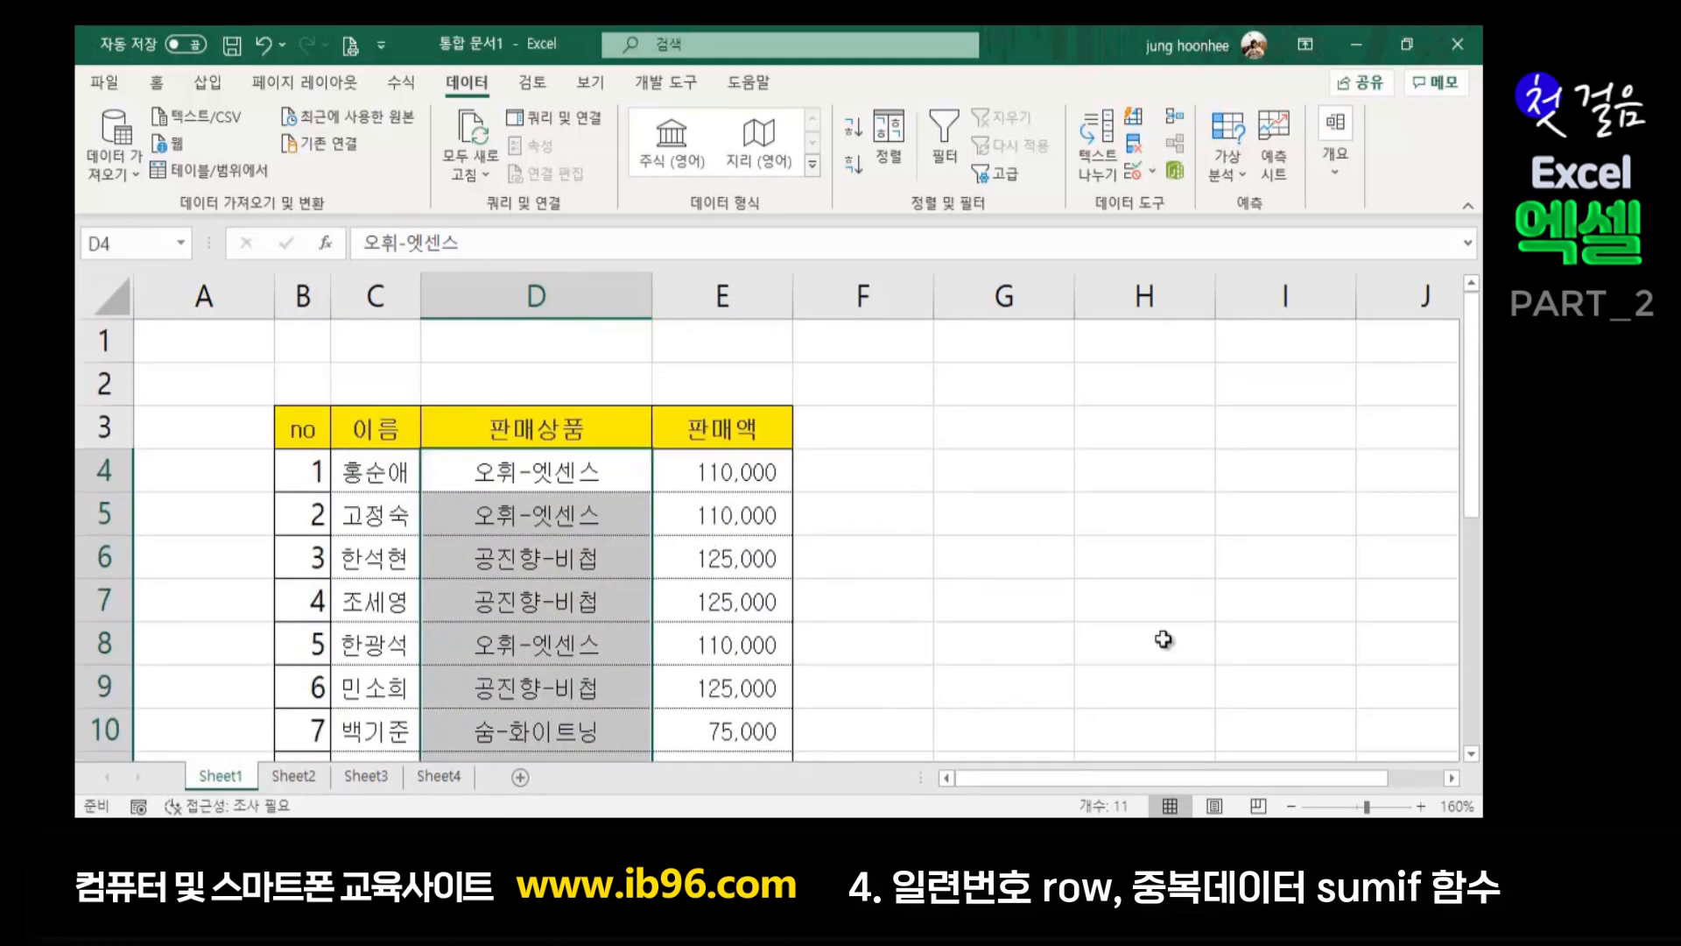
pyautogui.scroll(-2, 560, 574)
pyautogui.scroll(1, 1101, 549)
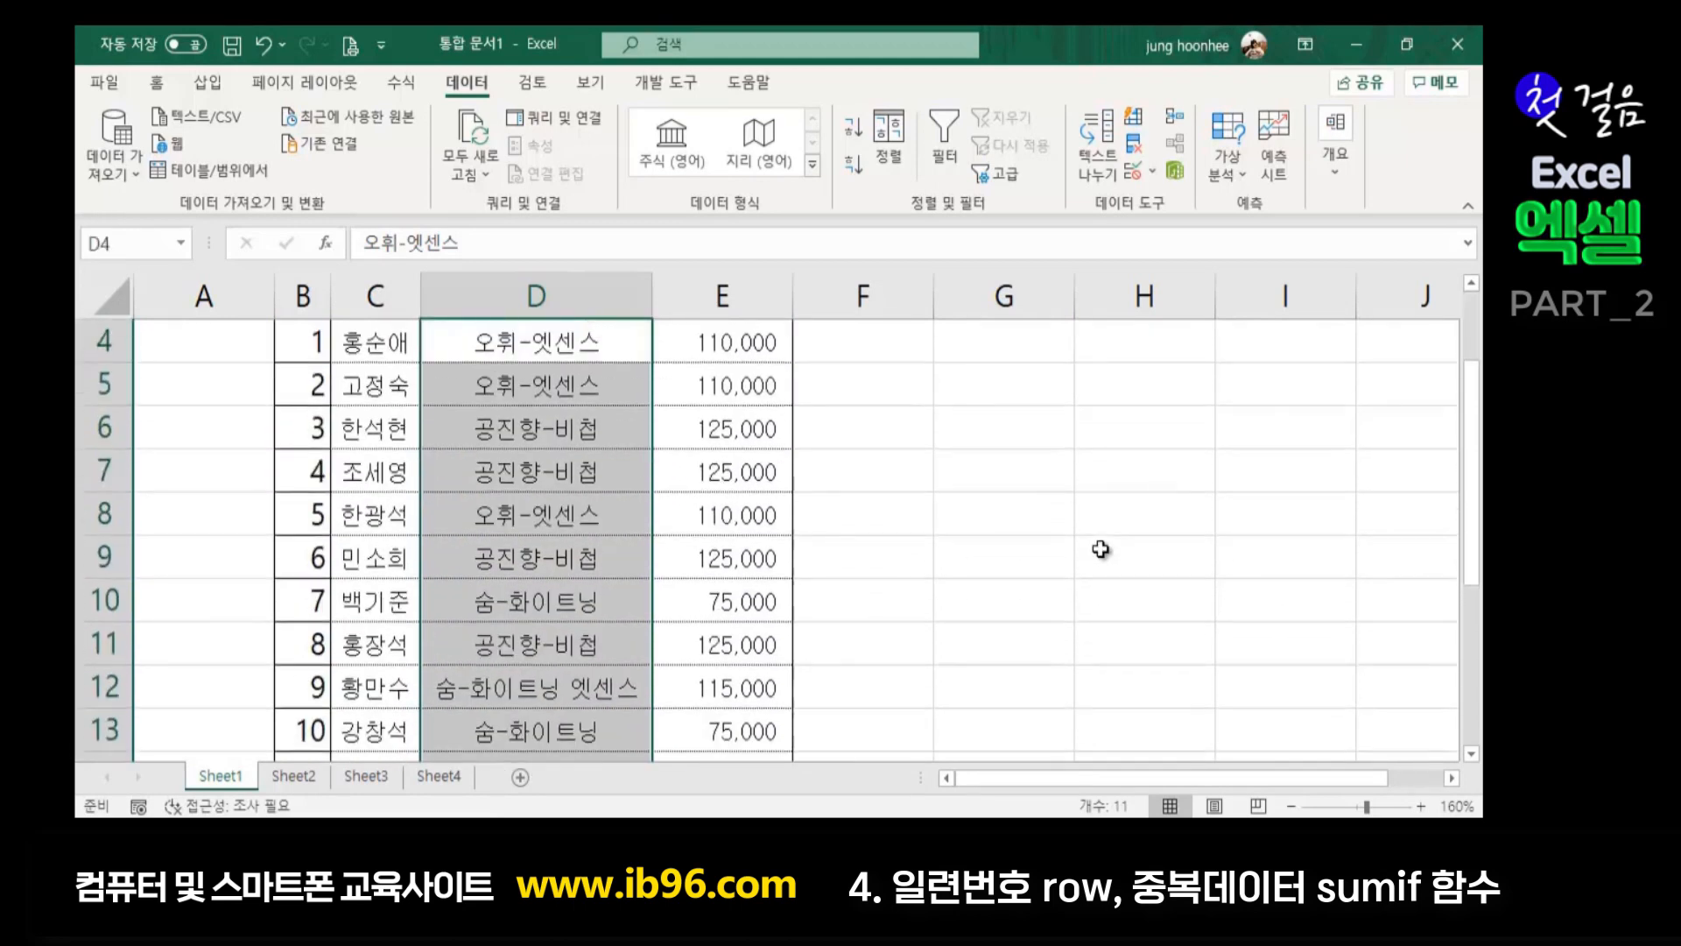
pyautogui.scroll(1, 1100, 549)
pyautogui.hotkey('ctrl', 'c')
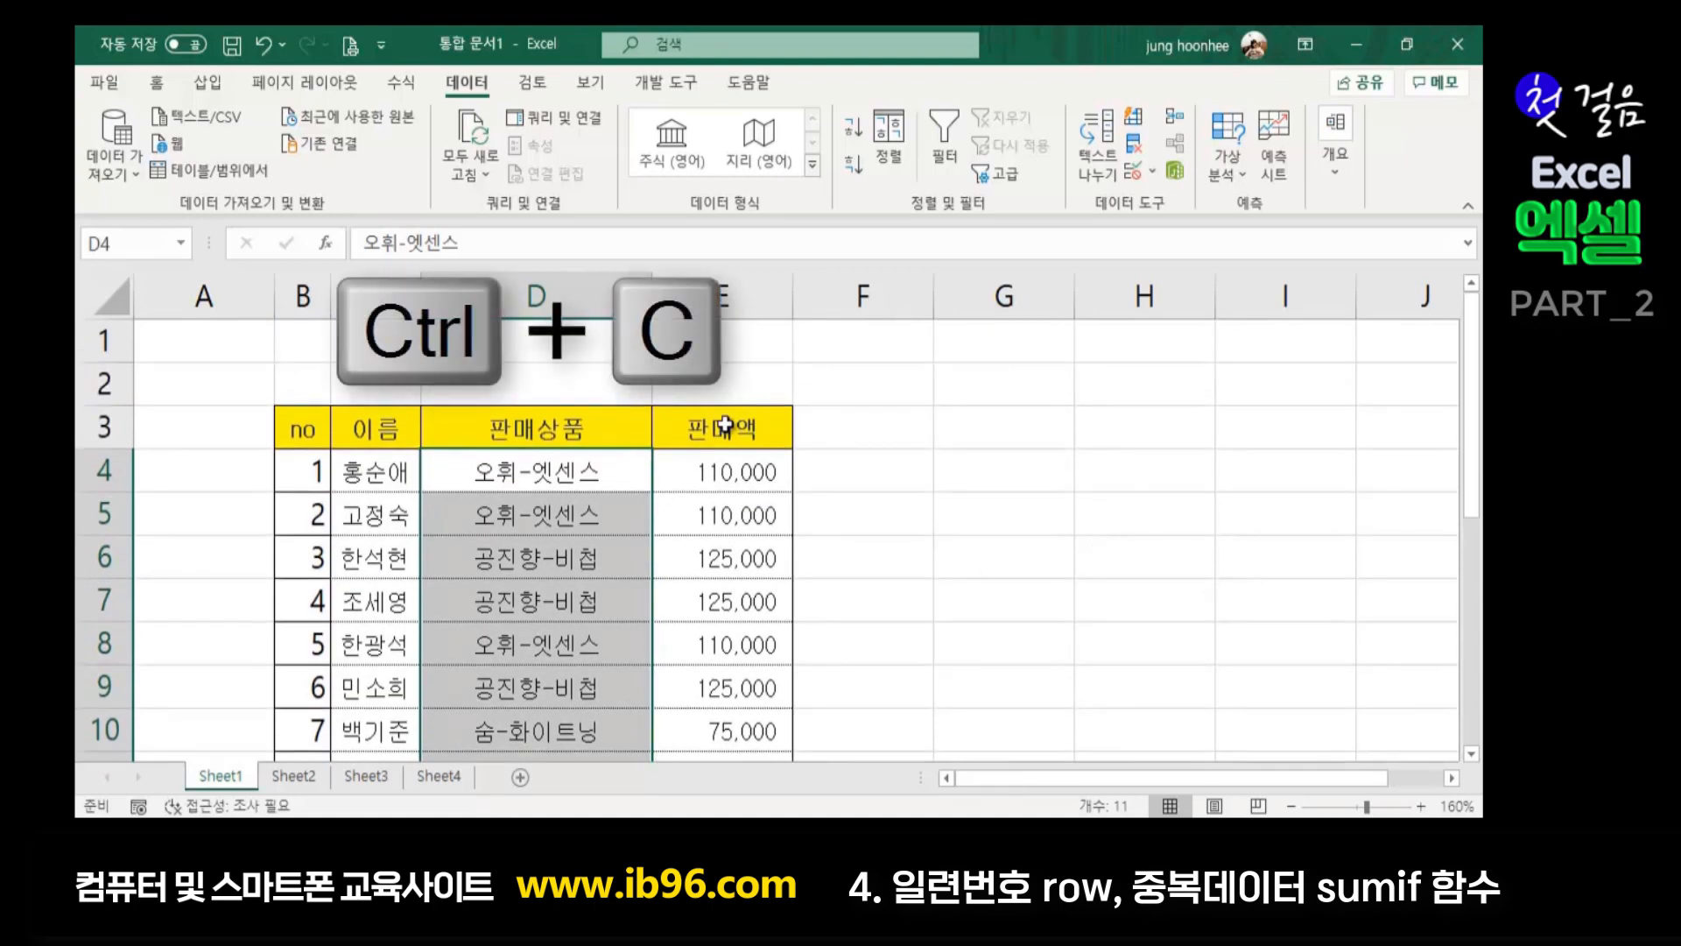
pyautogui.hotkey('ctrl', 'c')
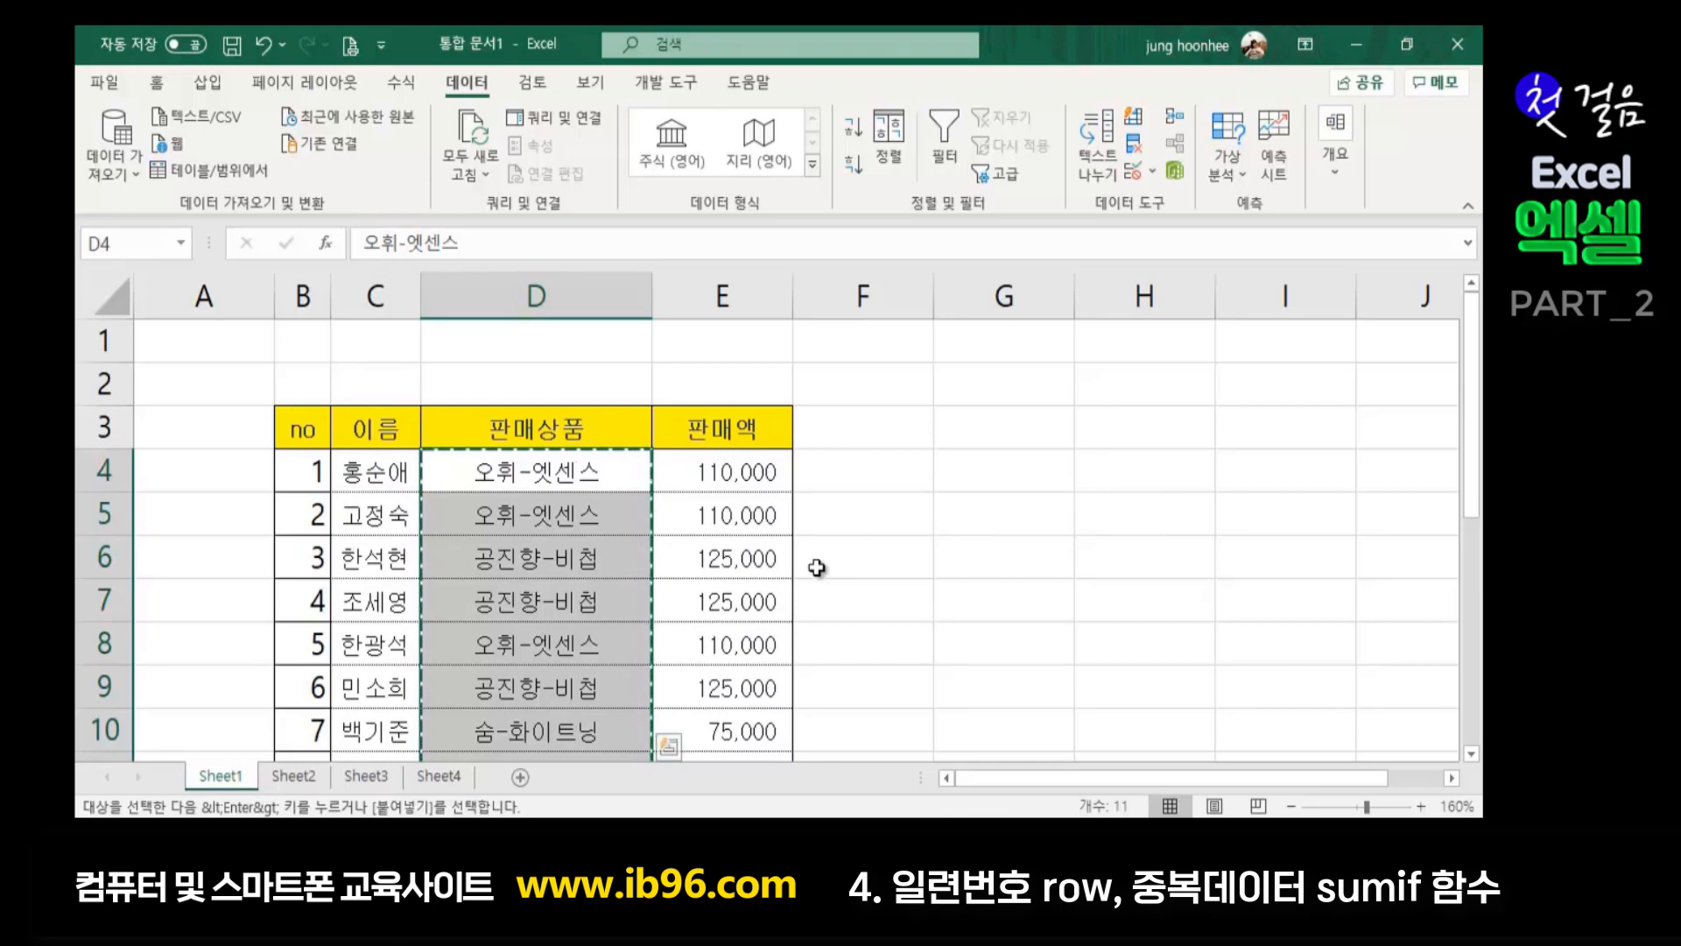
pyautogui.scroll(-4, 811, 568)
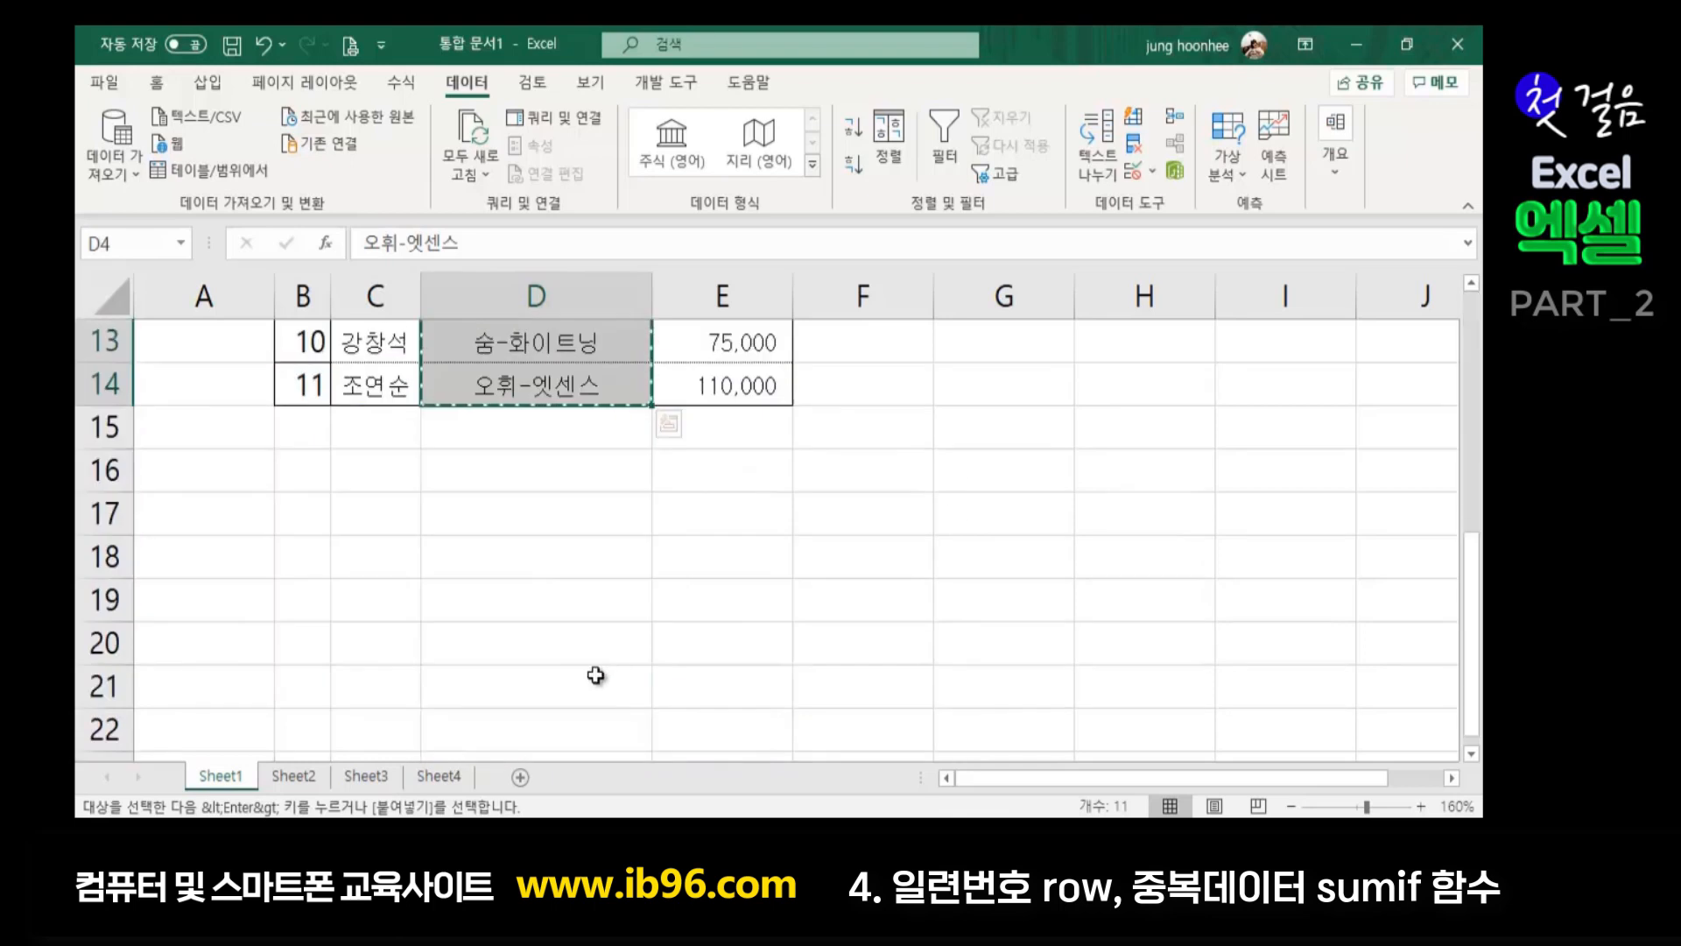
# Enter the title <판매상품별 합계> in cell E4 of Sheet2
pyautogui.click(300, 779)
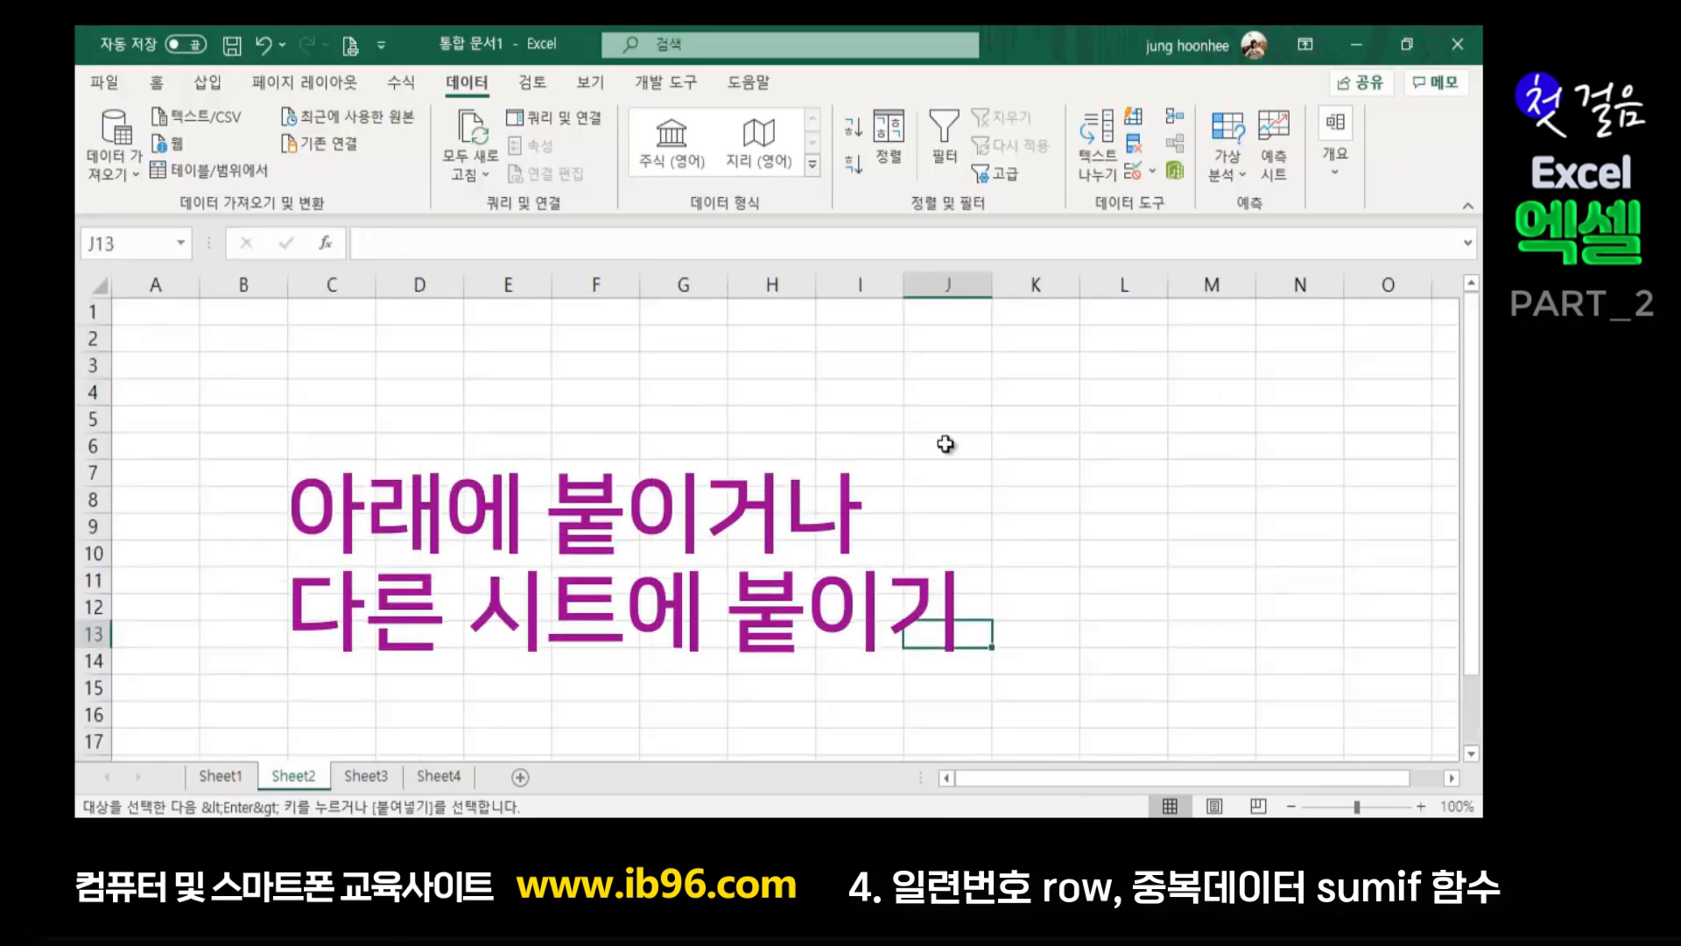
pyautogui.click(505, 392)
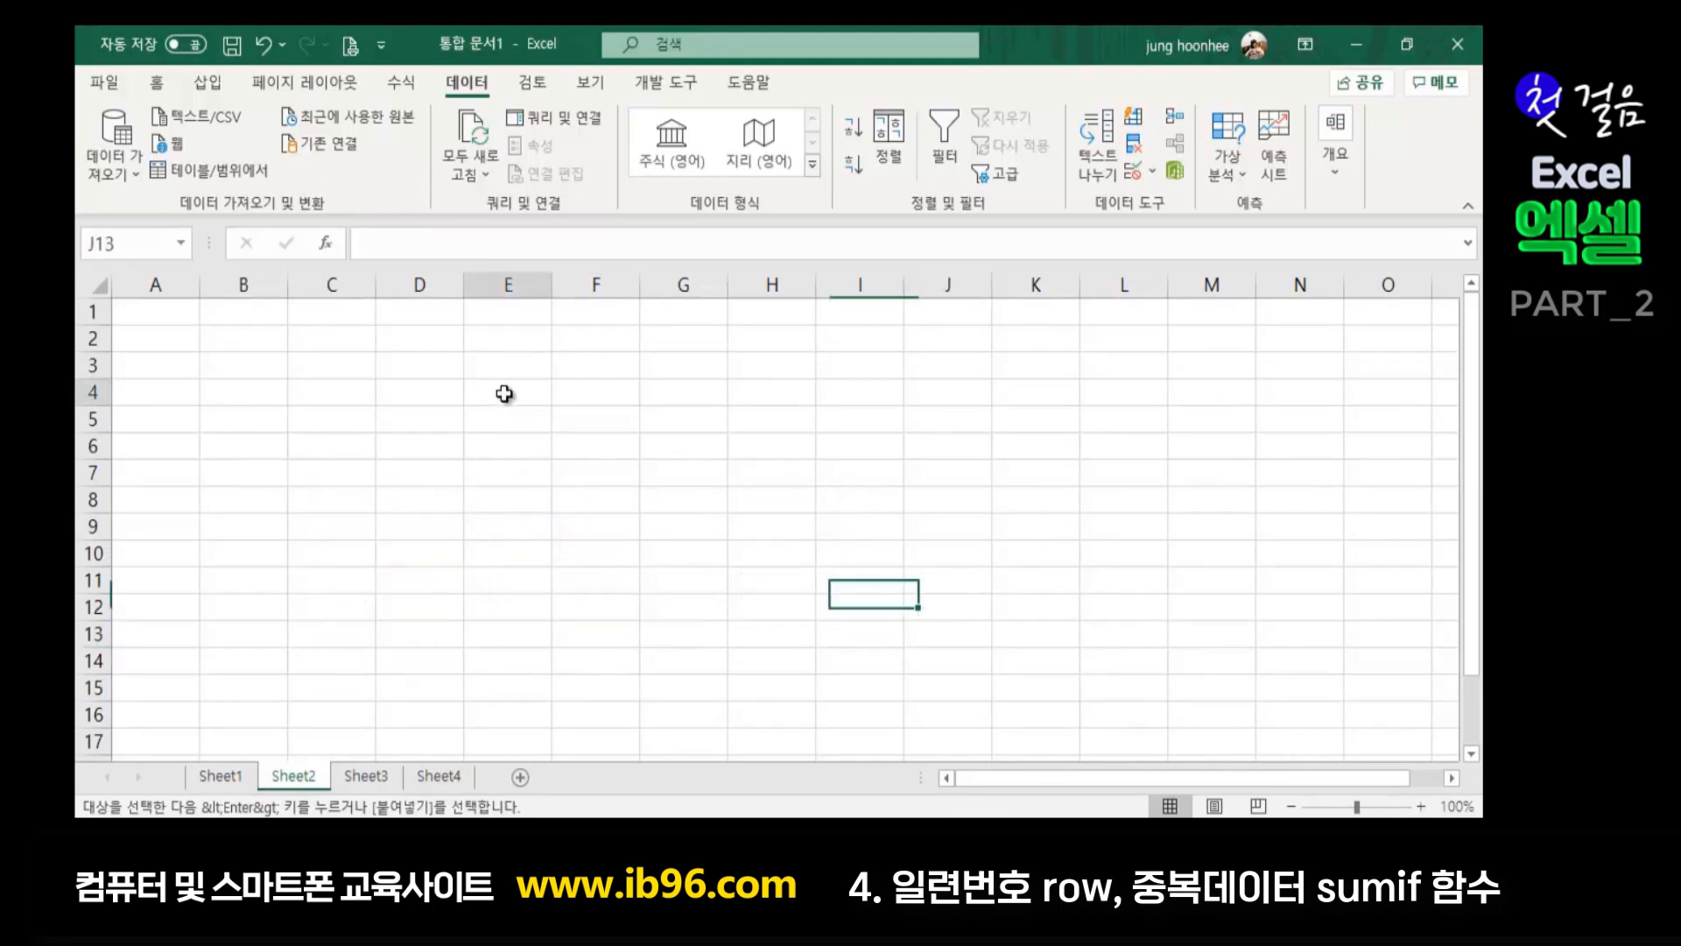
pyautogui.write('<판매사')
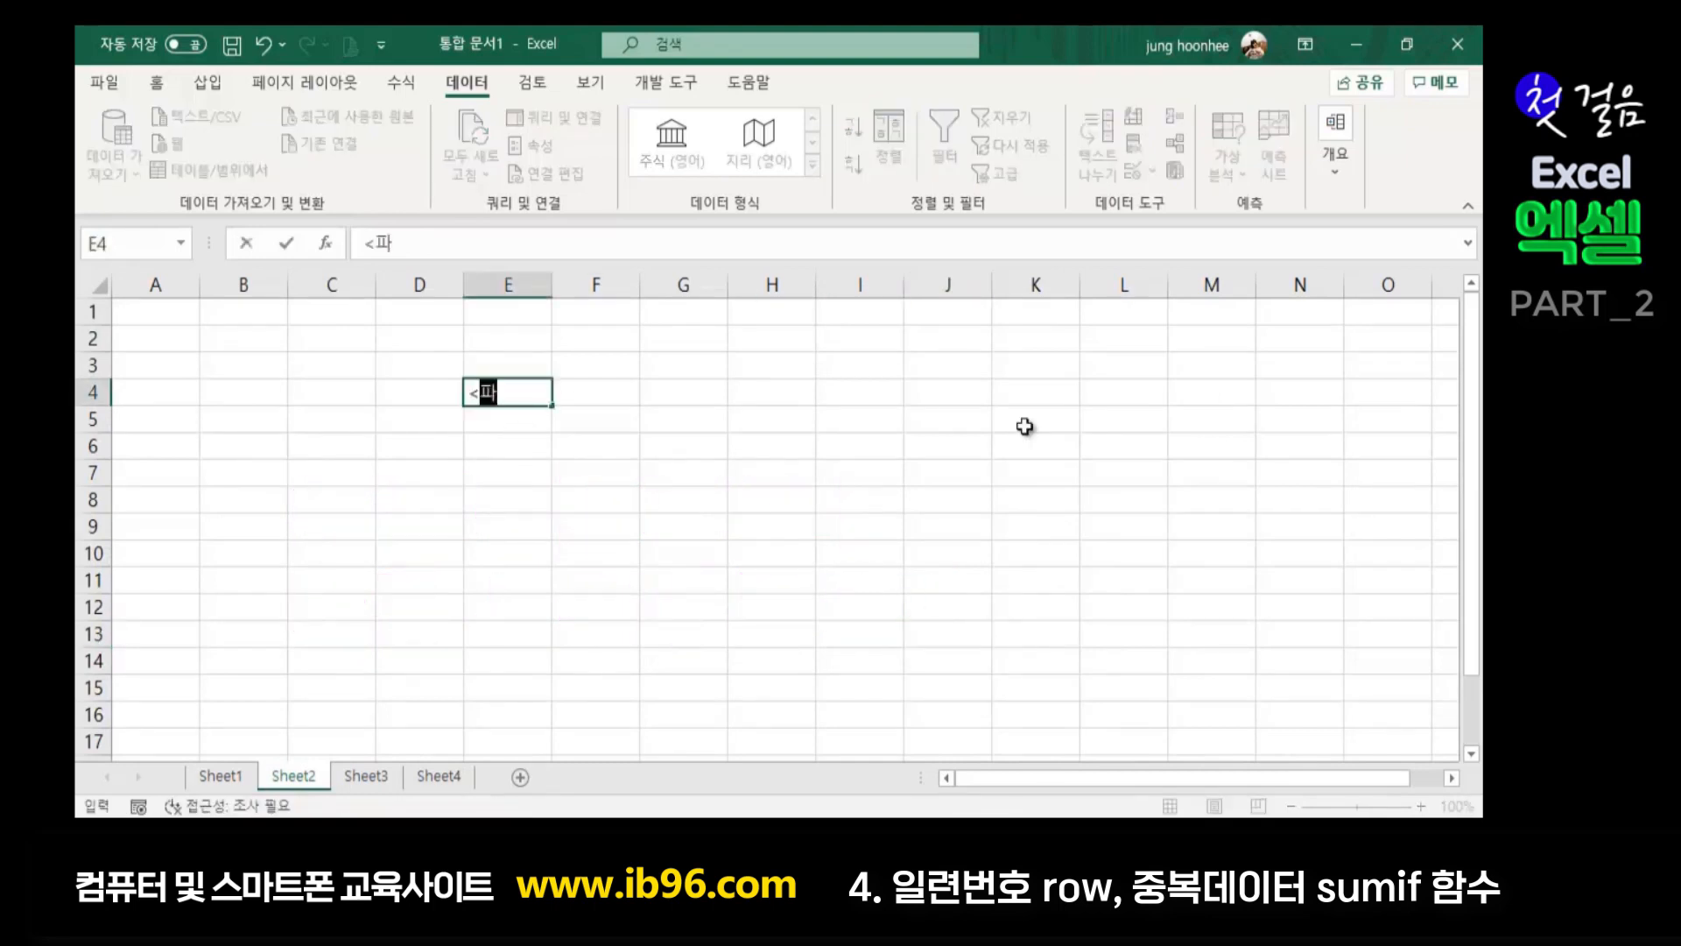
pyautogui.write('상품별 ')
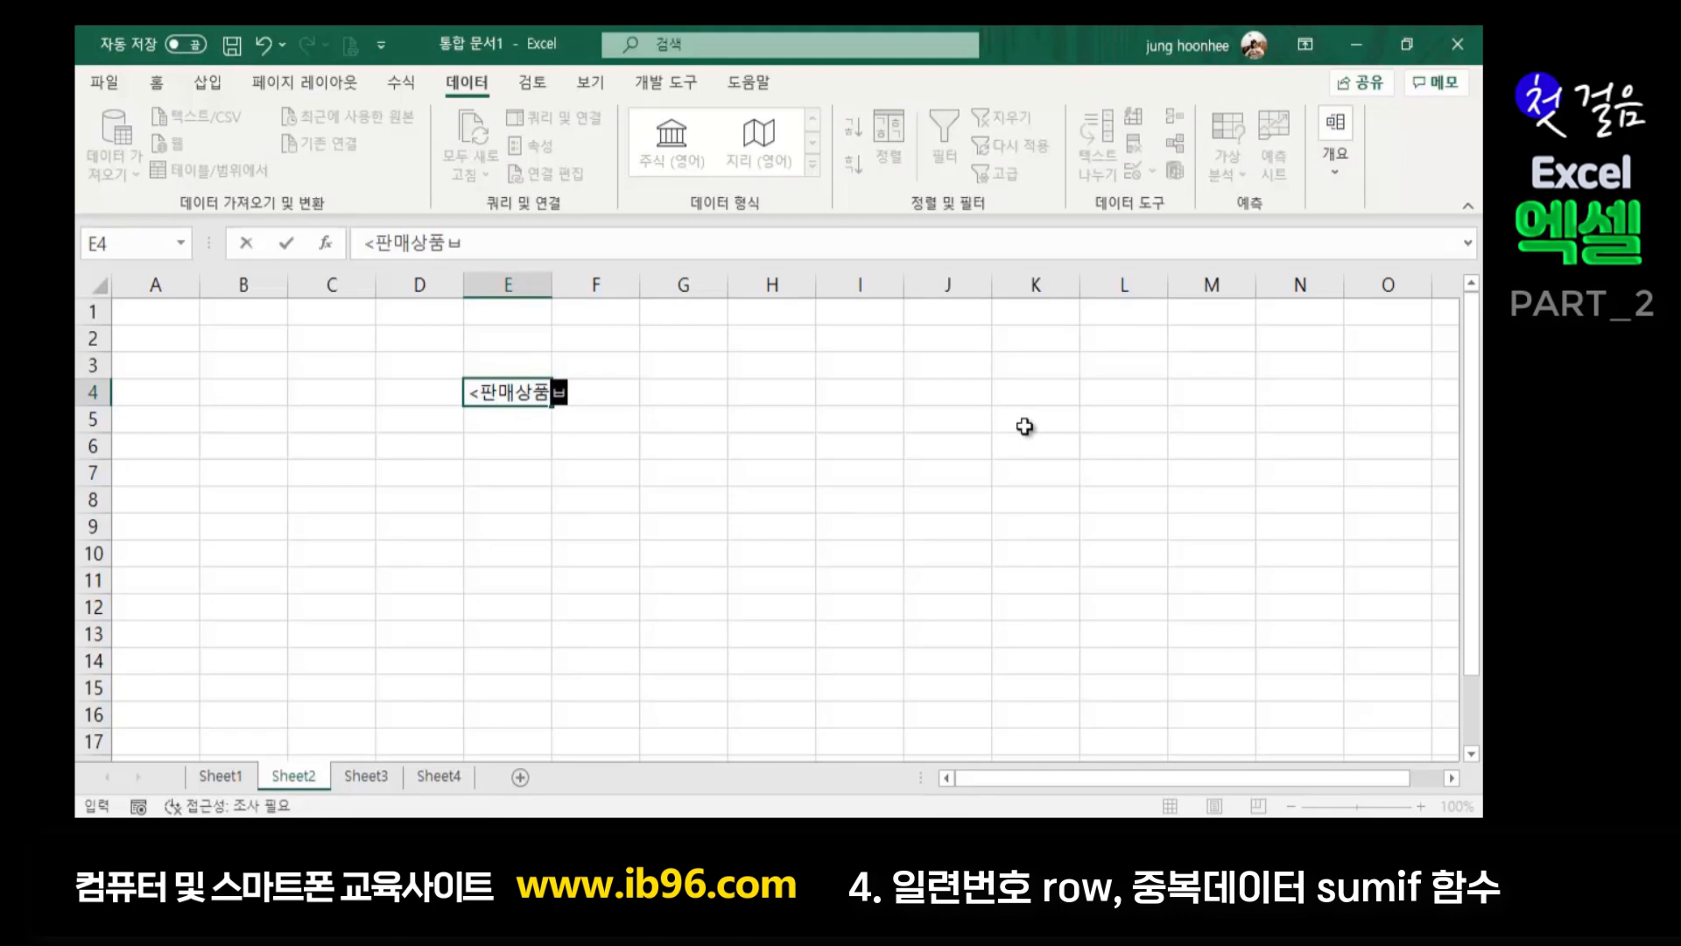
pyautogui.write('합계')
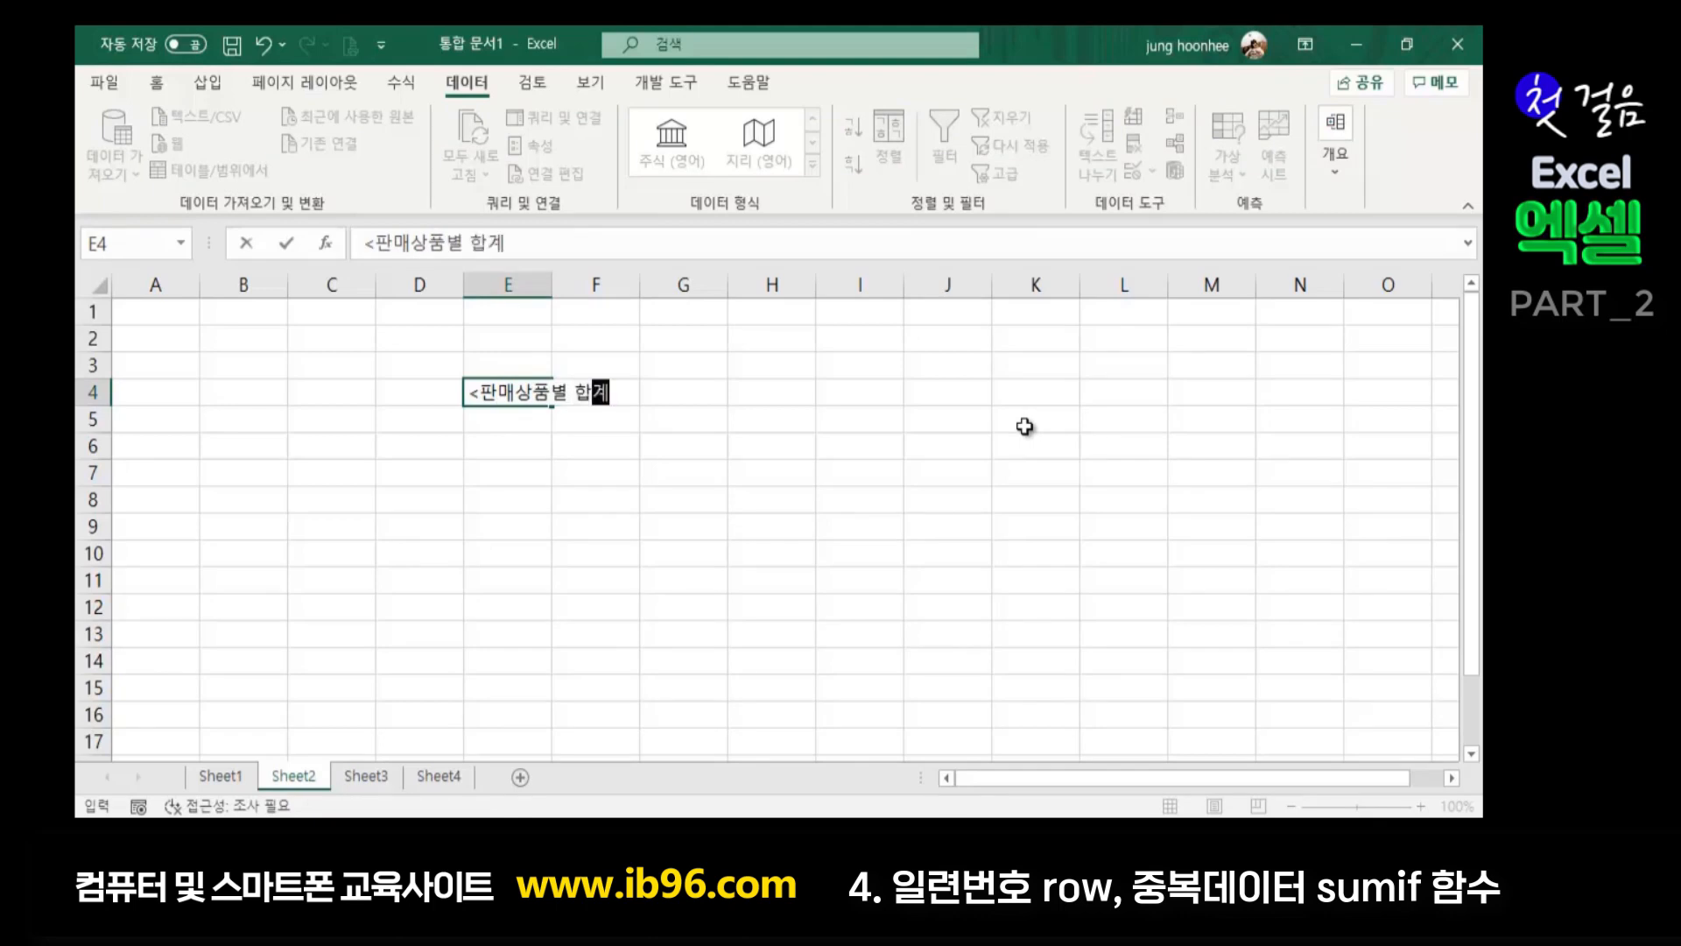
pyautogui.write('>')
pyautogui.press('Return')
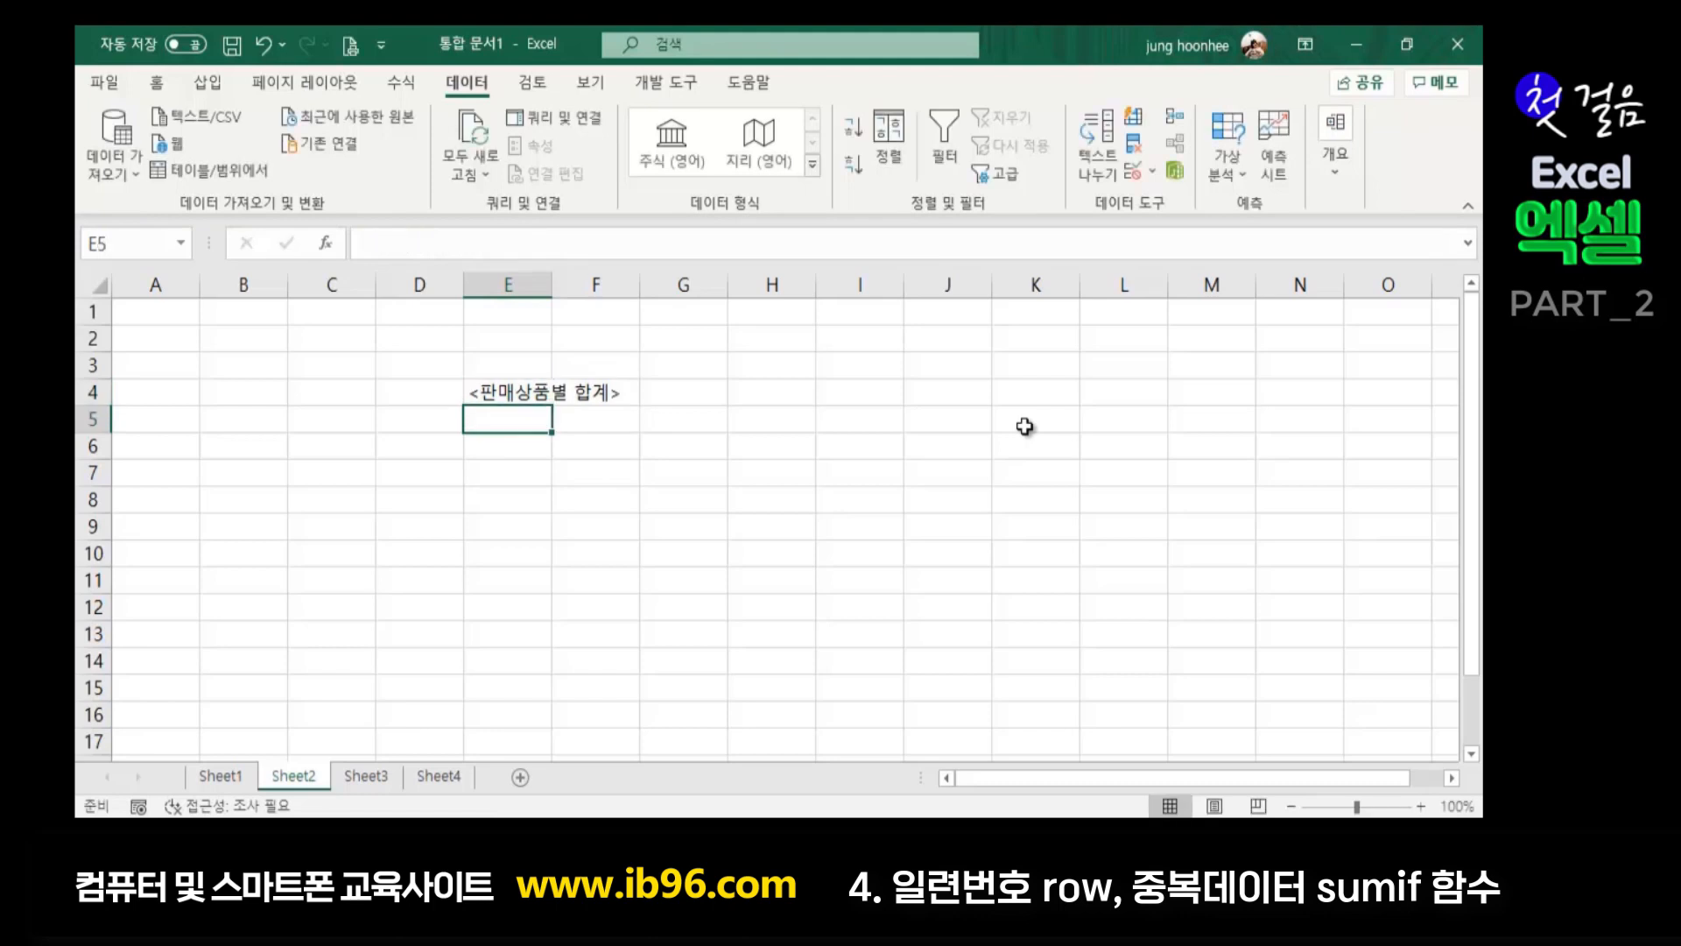
pyautogui.scroll(3, 1096, 540)
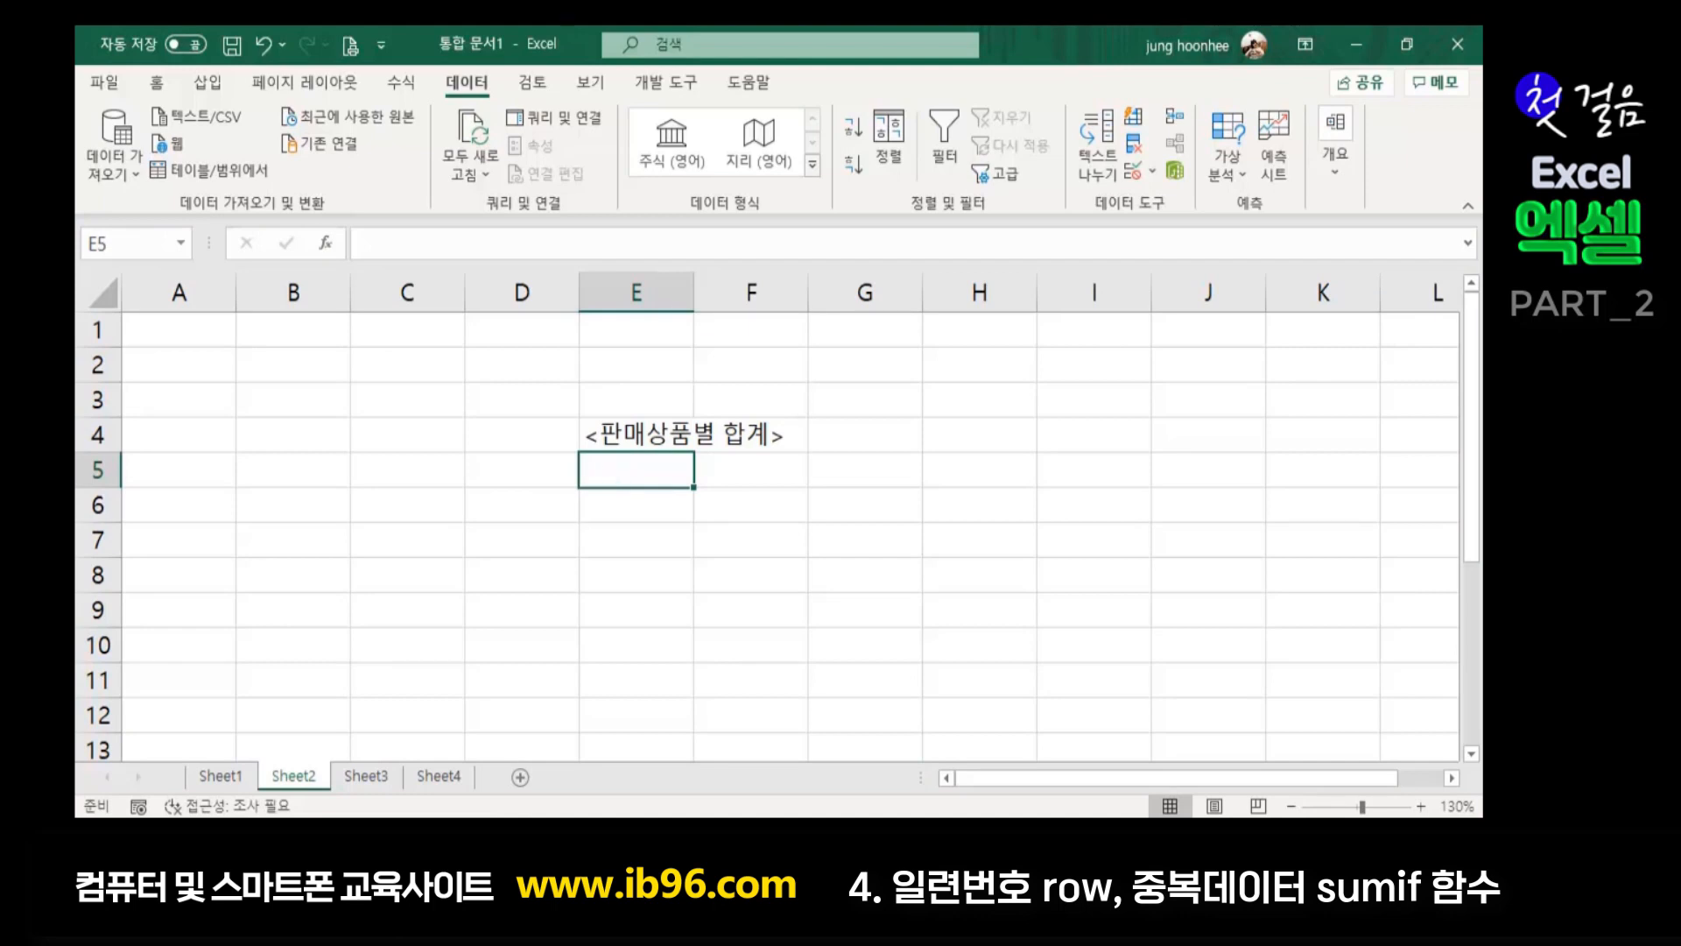
# Copy the product names in D4:D14 of Sheet1 again and paste them into Sheet2 starting at E5
pyautogui.click(229, 780)
pyautogui.scroll(3, 604, 561)
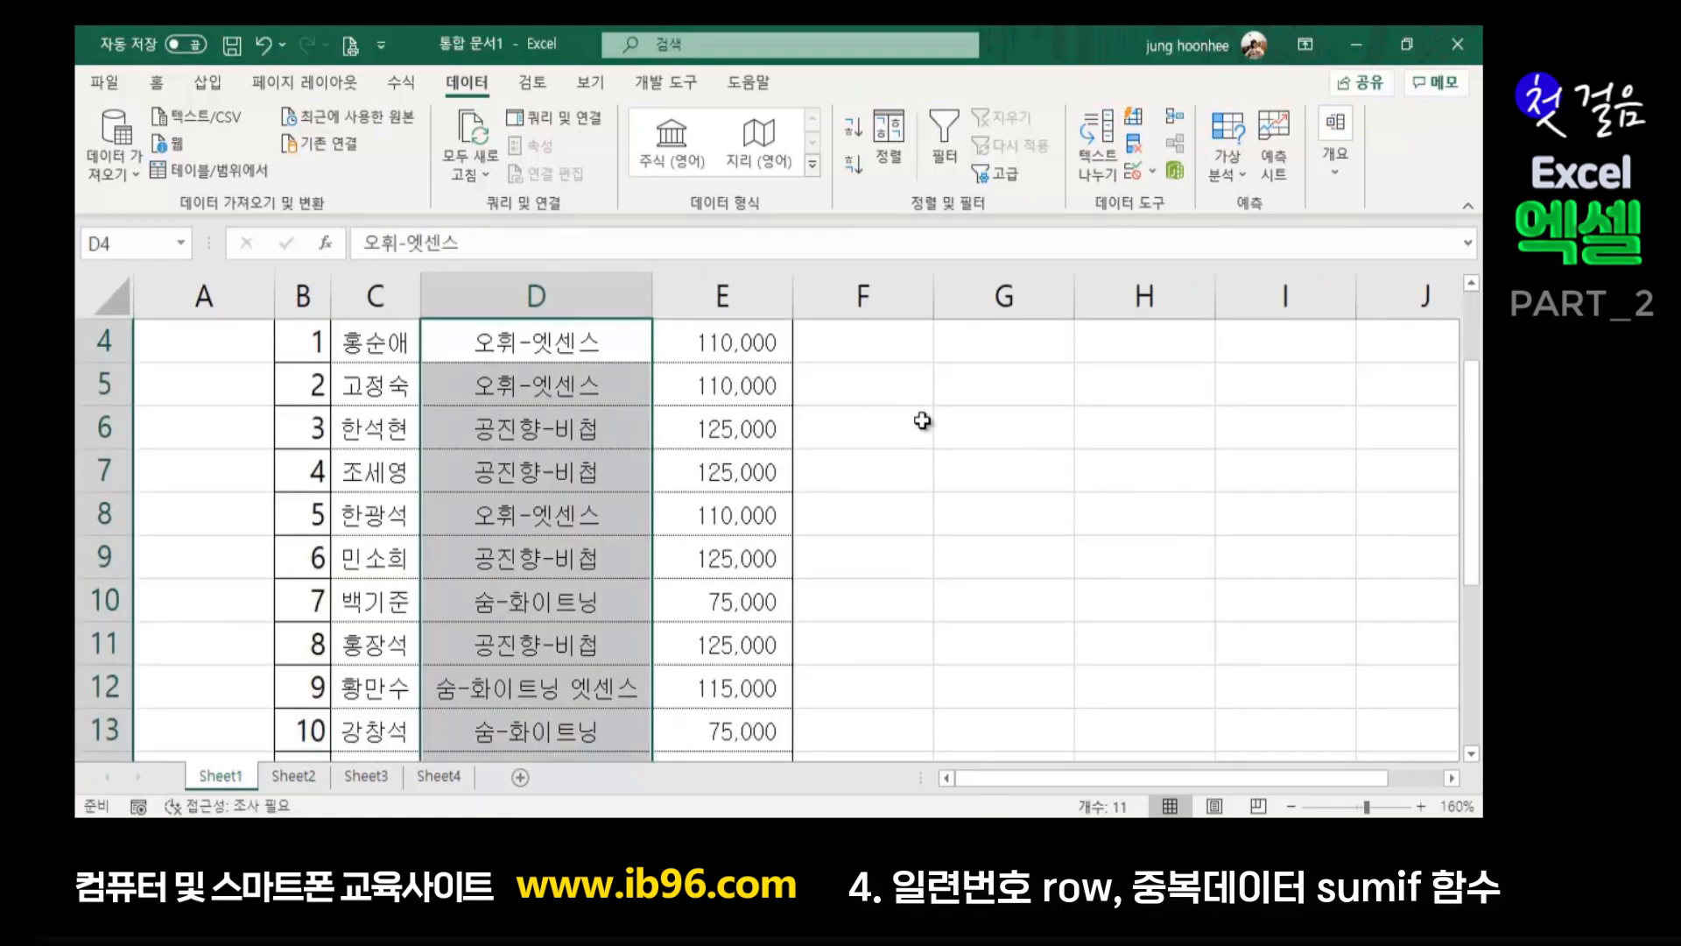
pyautogui.hotkey('ctrl', 'c')
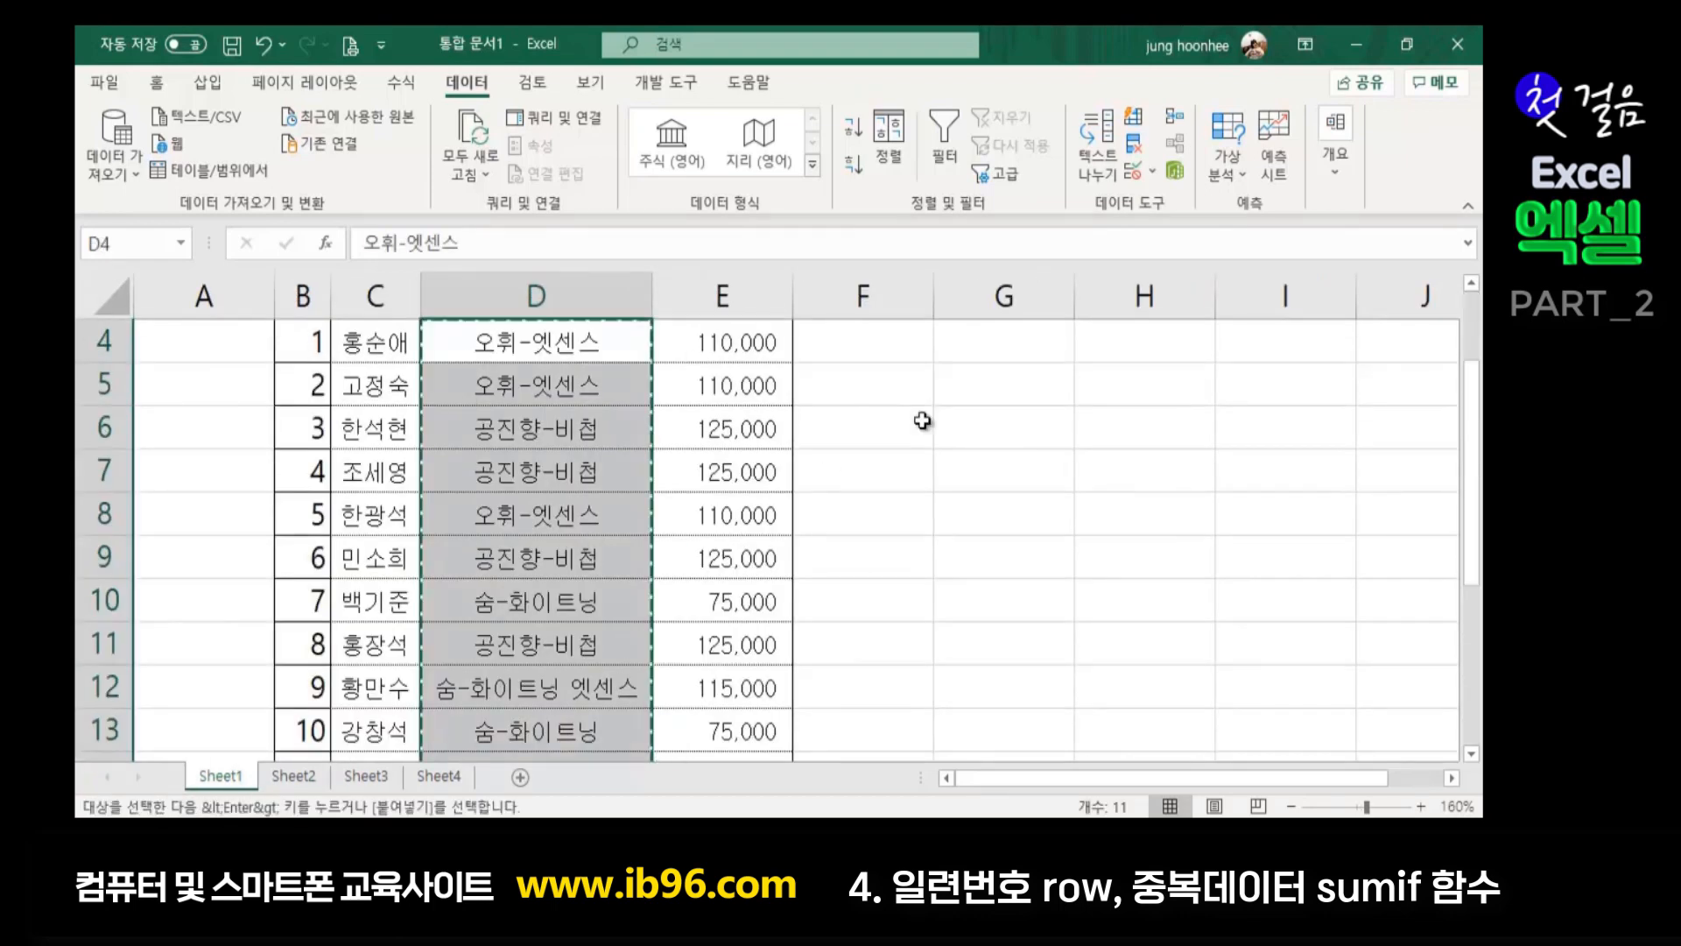
pyautogui.click(314, 774)
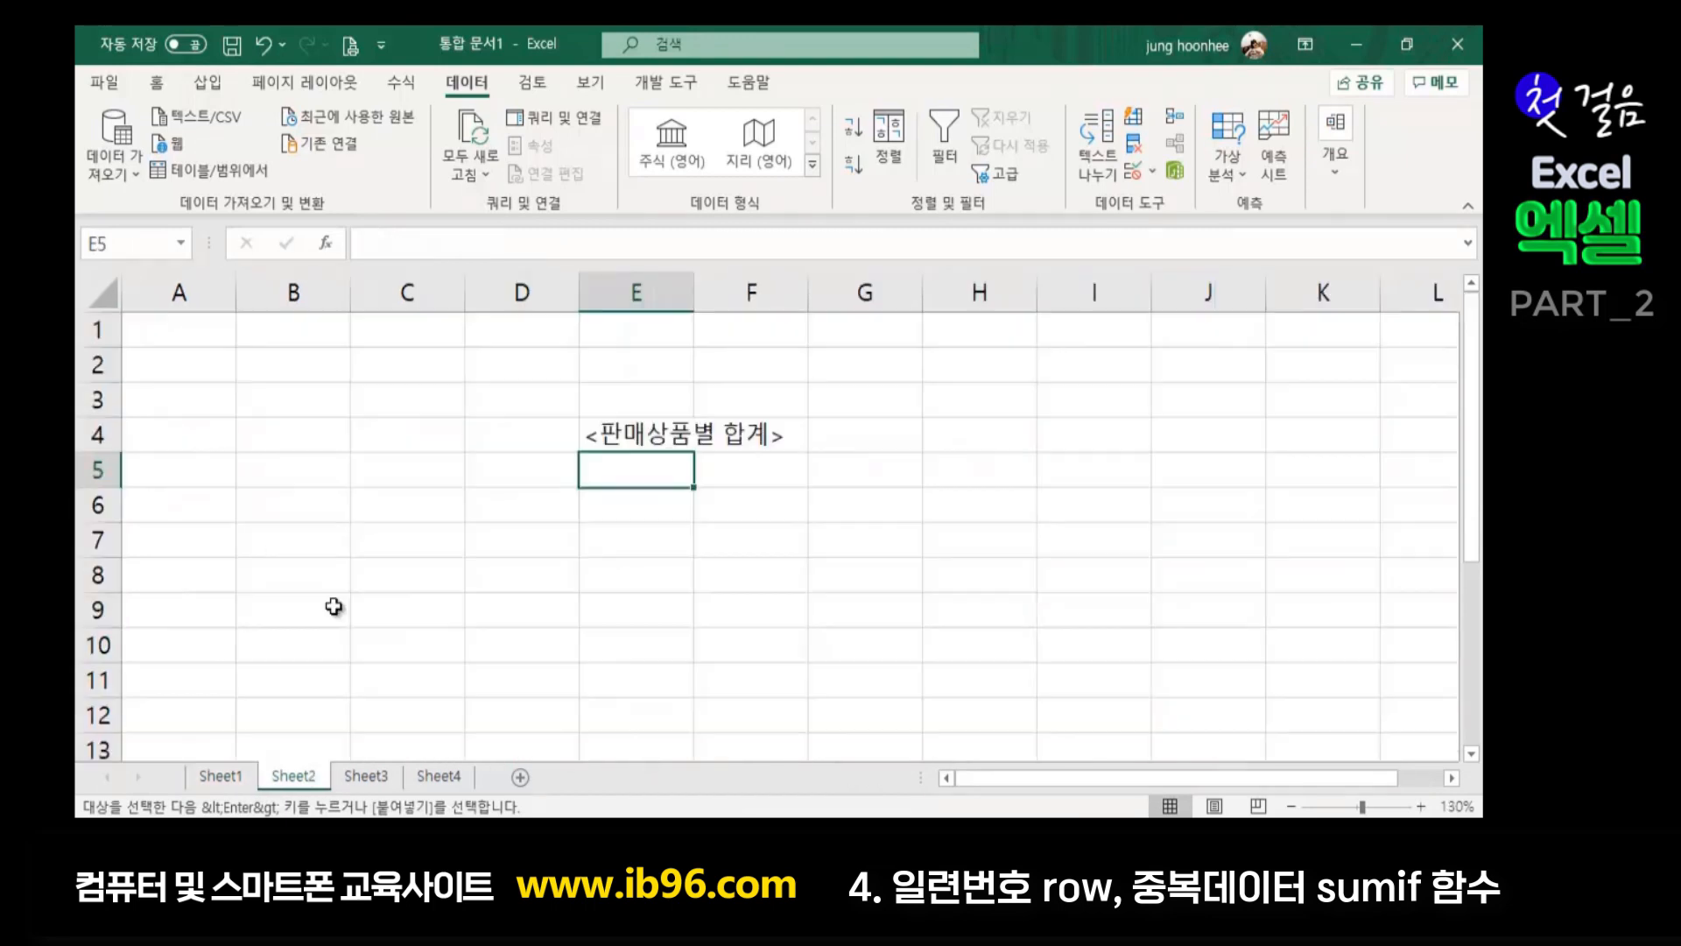
pyautogui.rightClick(639, 468)
pyautogui.click(635, 468)
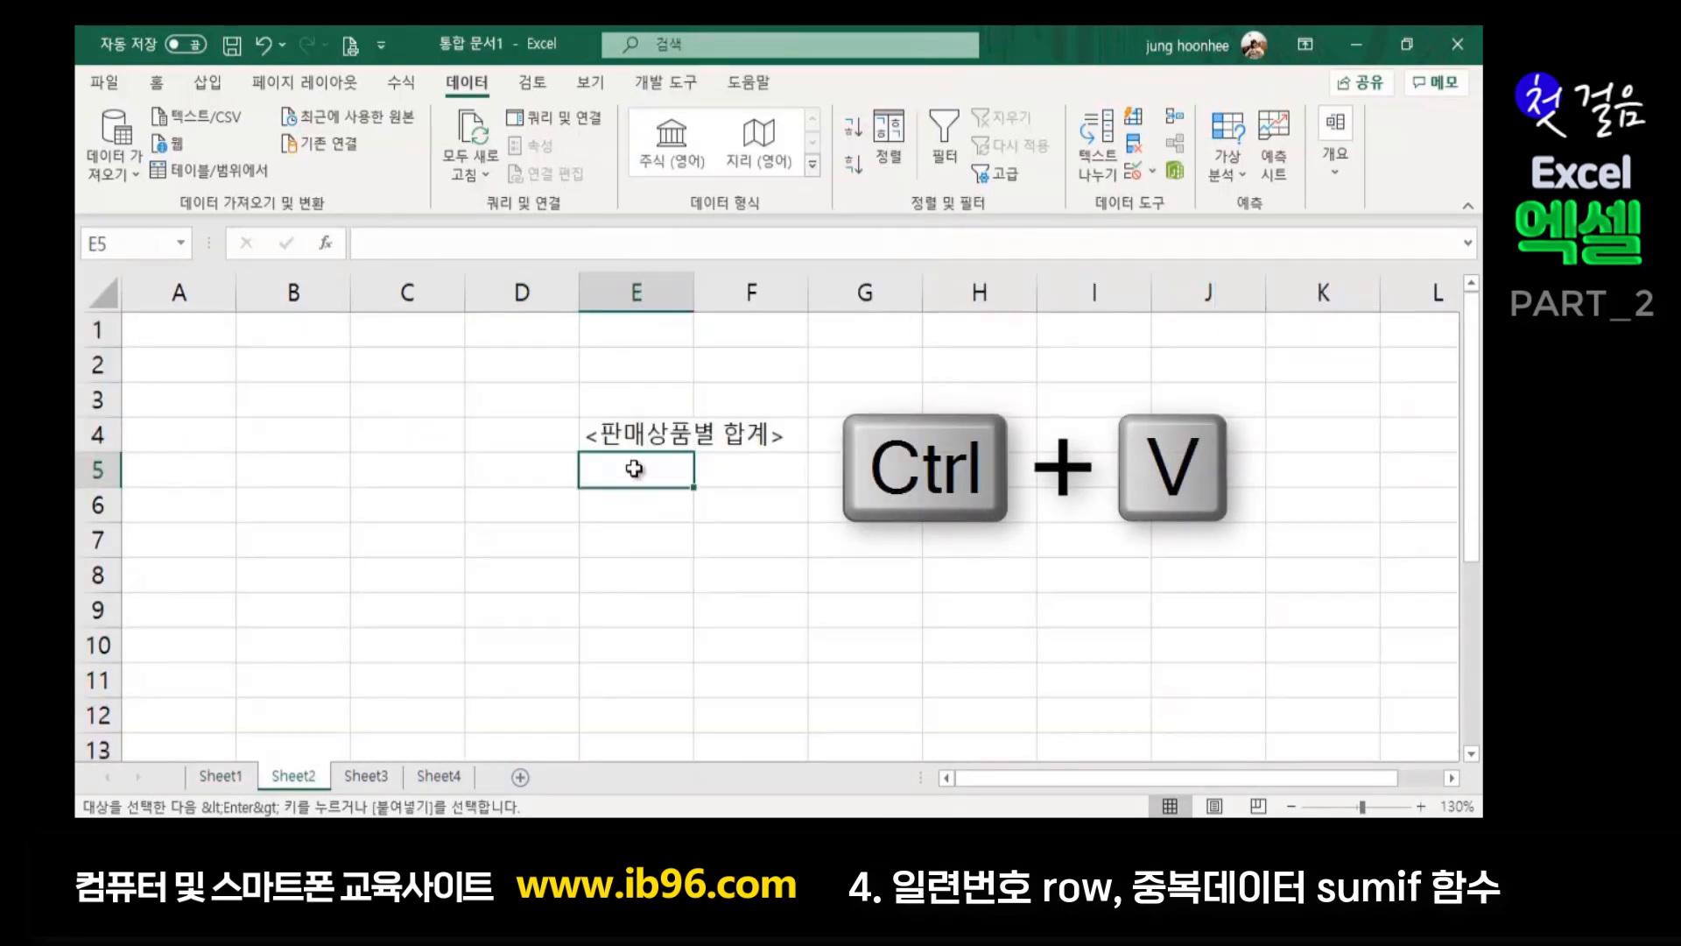
pyautogui.hotkey('ctrl', 'v')
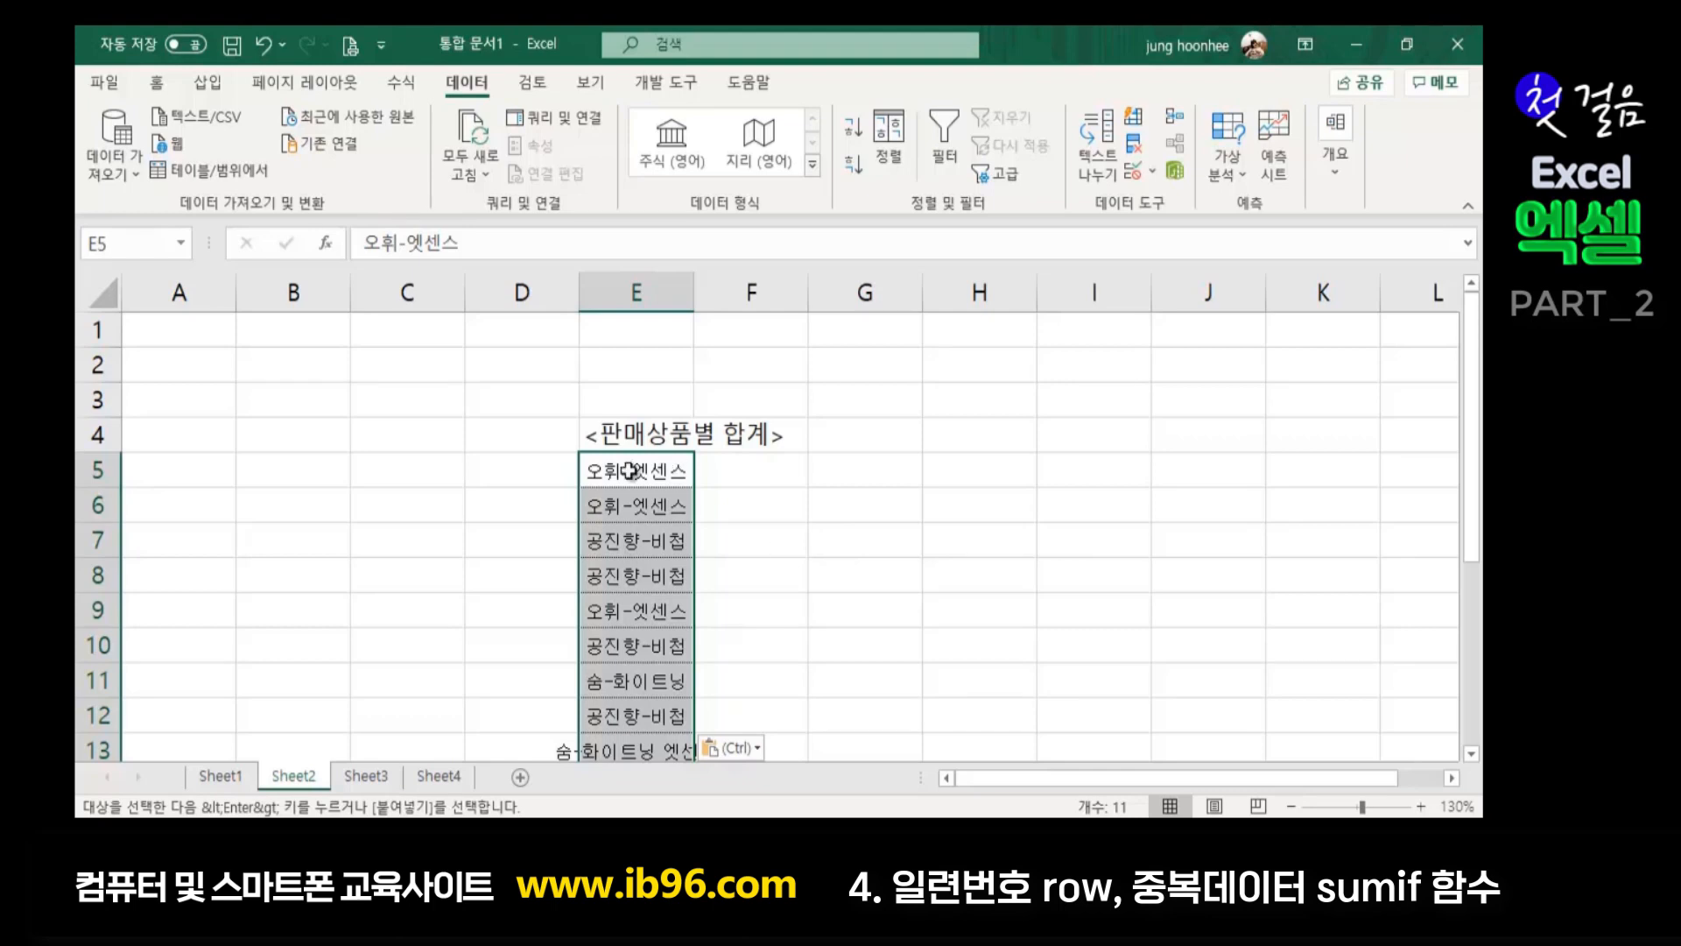
# Remove the duplicate values from the pasted product list in E5:E15, with the data-has-headers option turned off
pyautogui.scroll(-1, 633, 526)
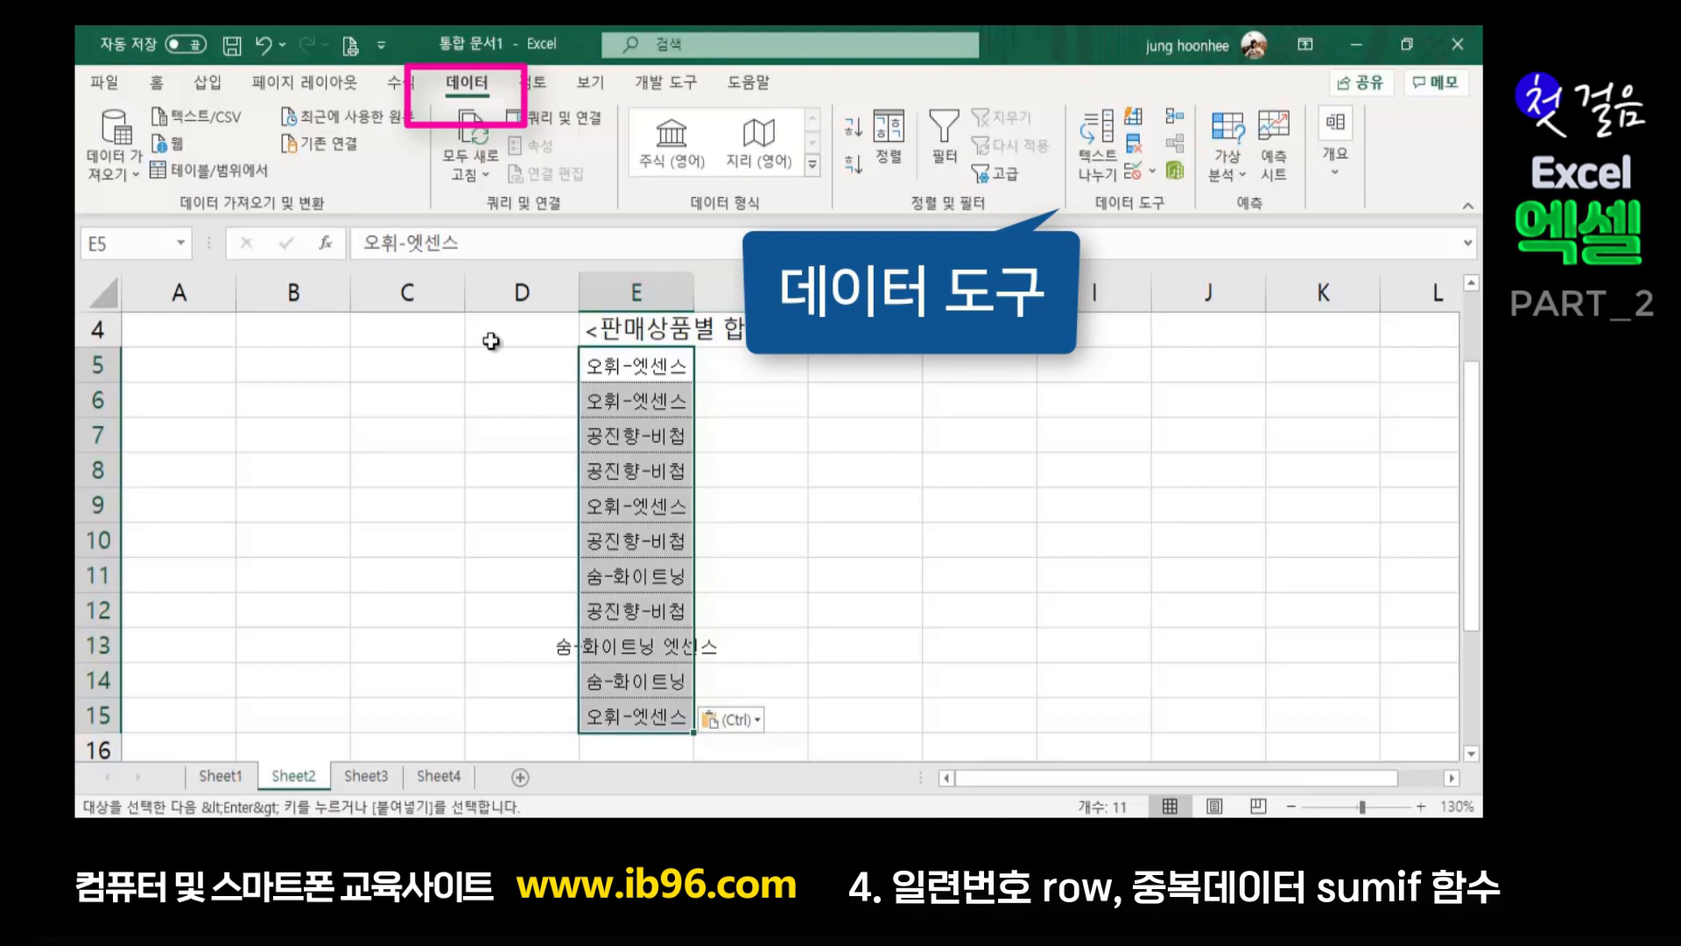
pyautogui.click(1133, 150)
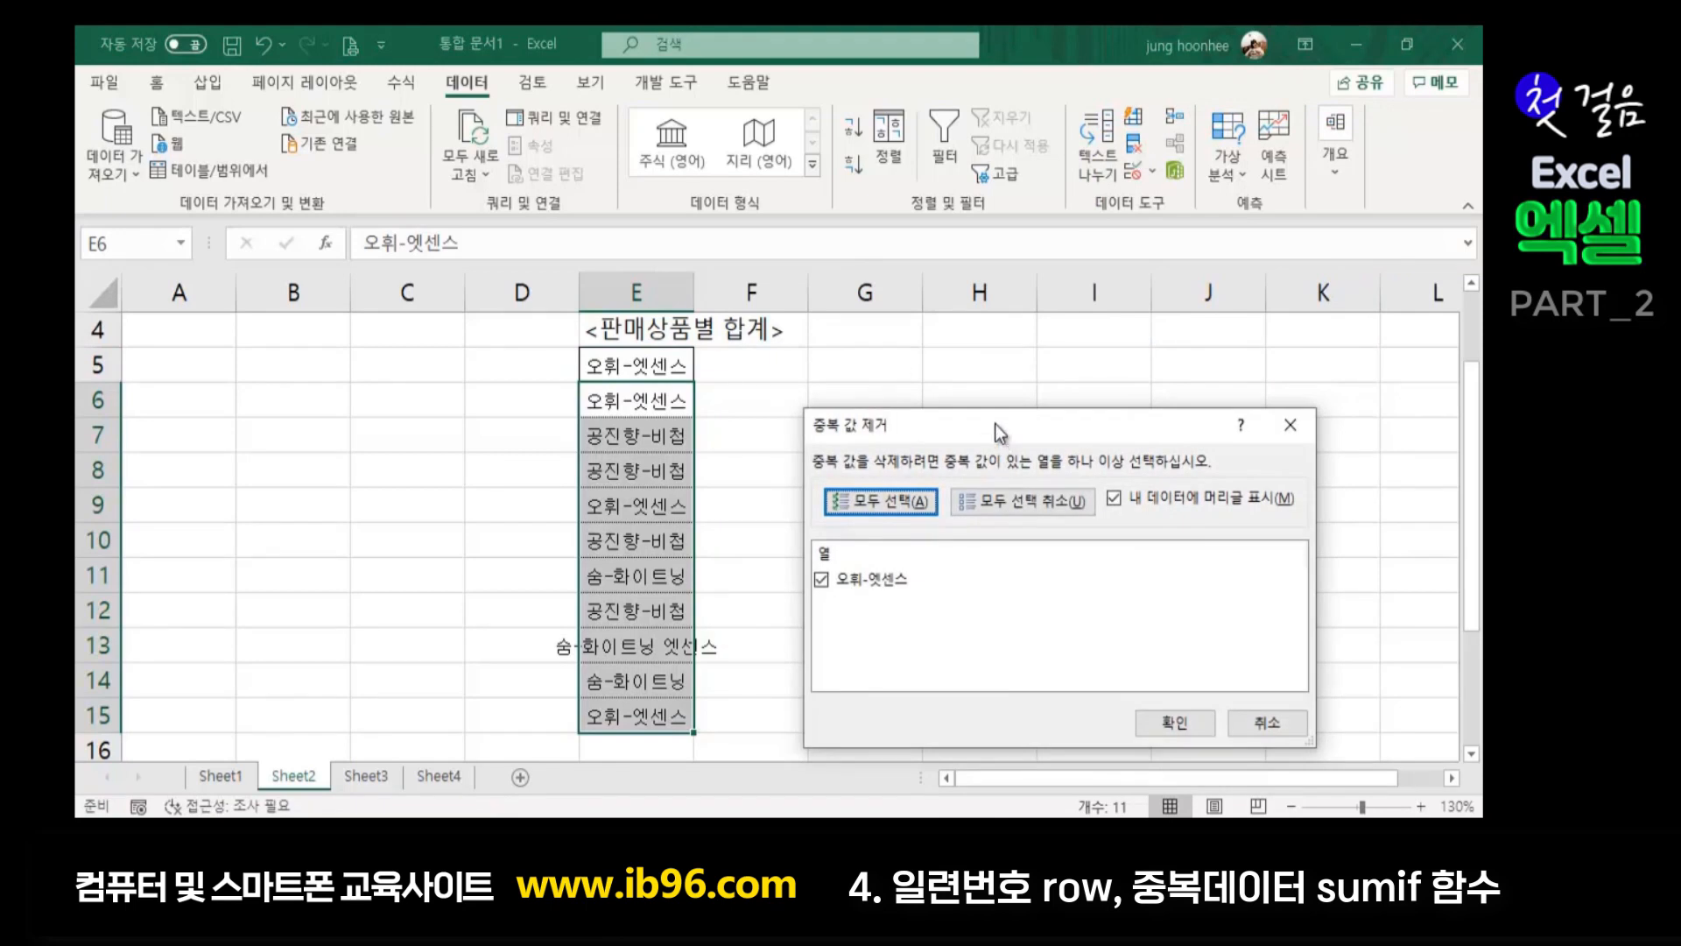
pyautogui.moveTo(994, 423); pyautogui.dragTo(1003, 331)
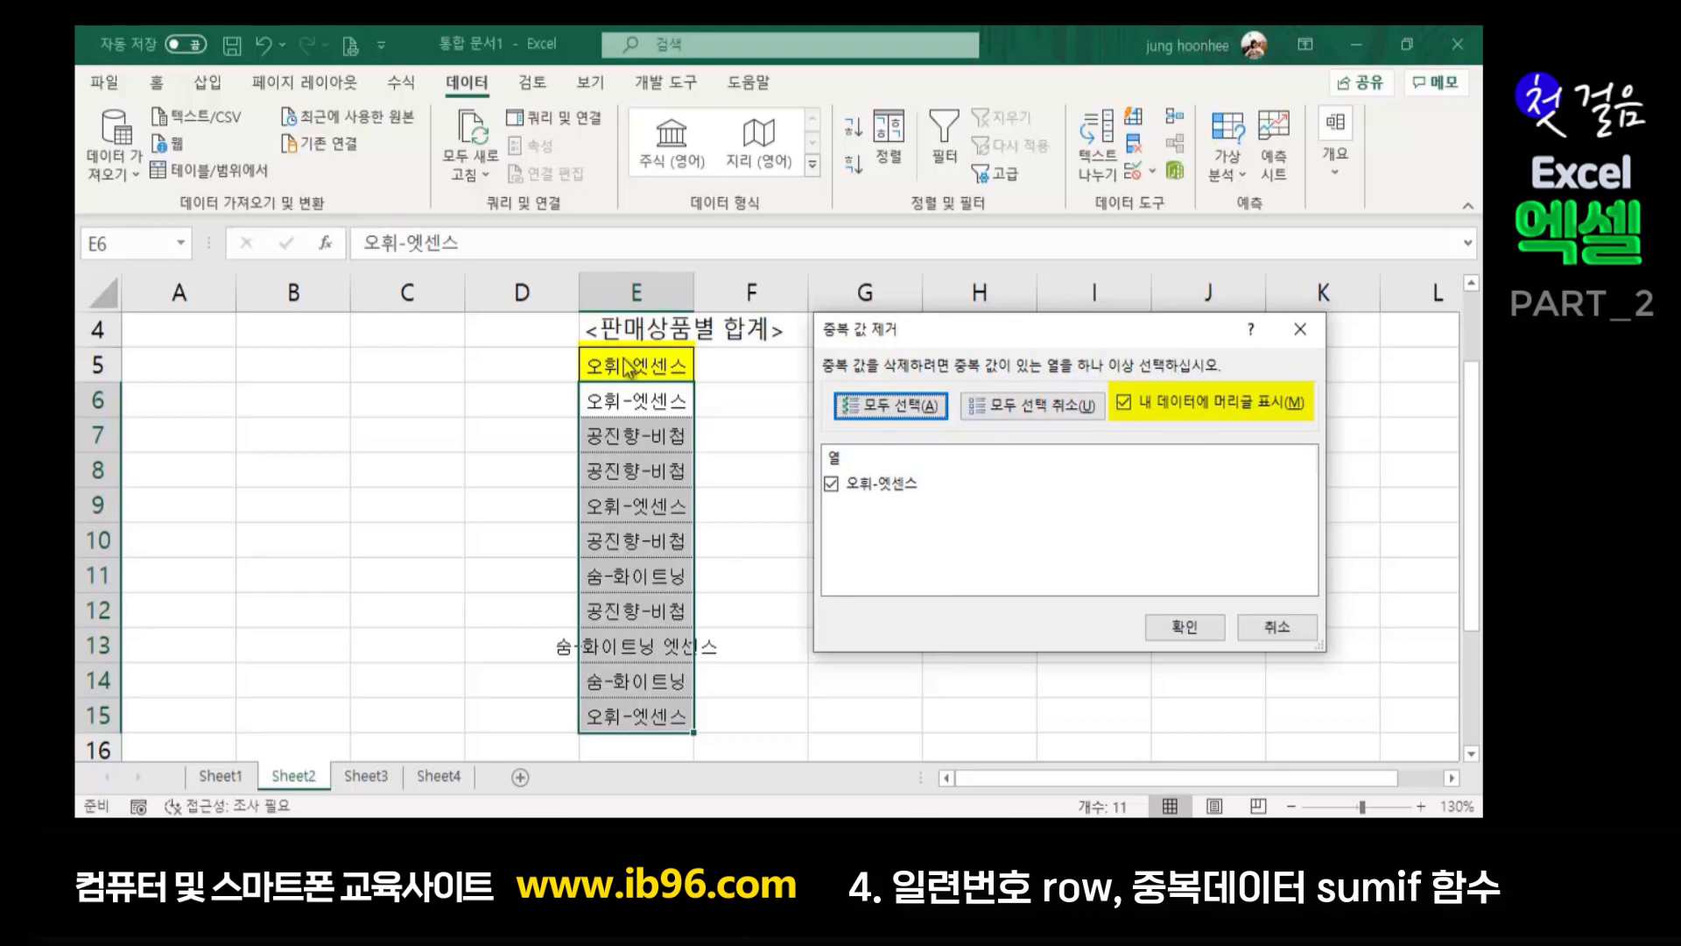
pyautogui.click(1126, 403)
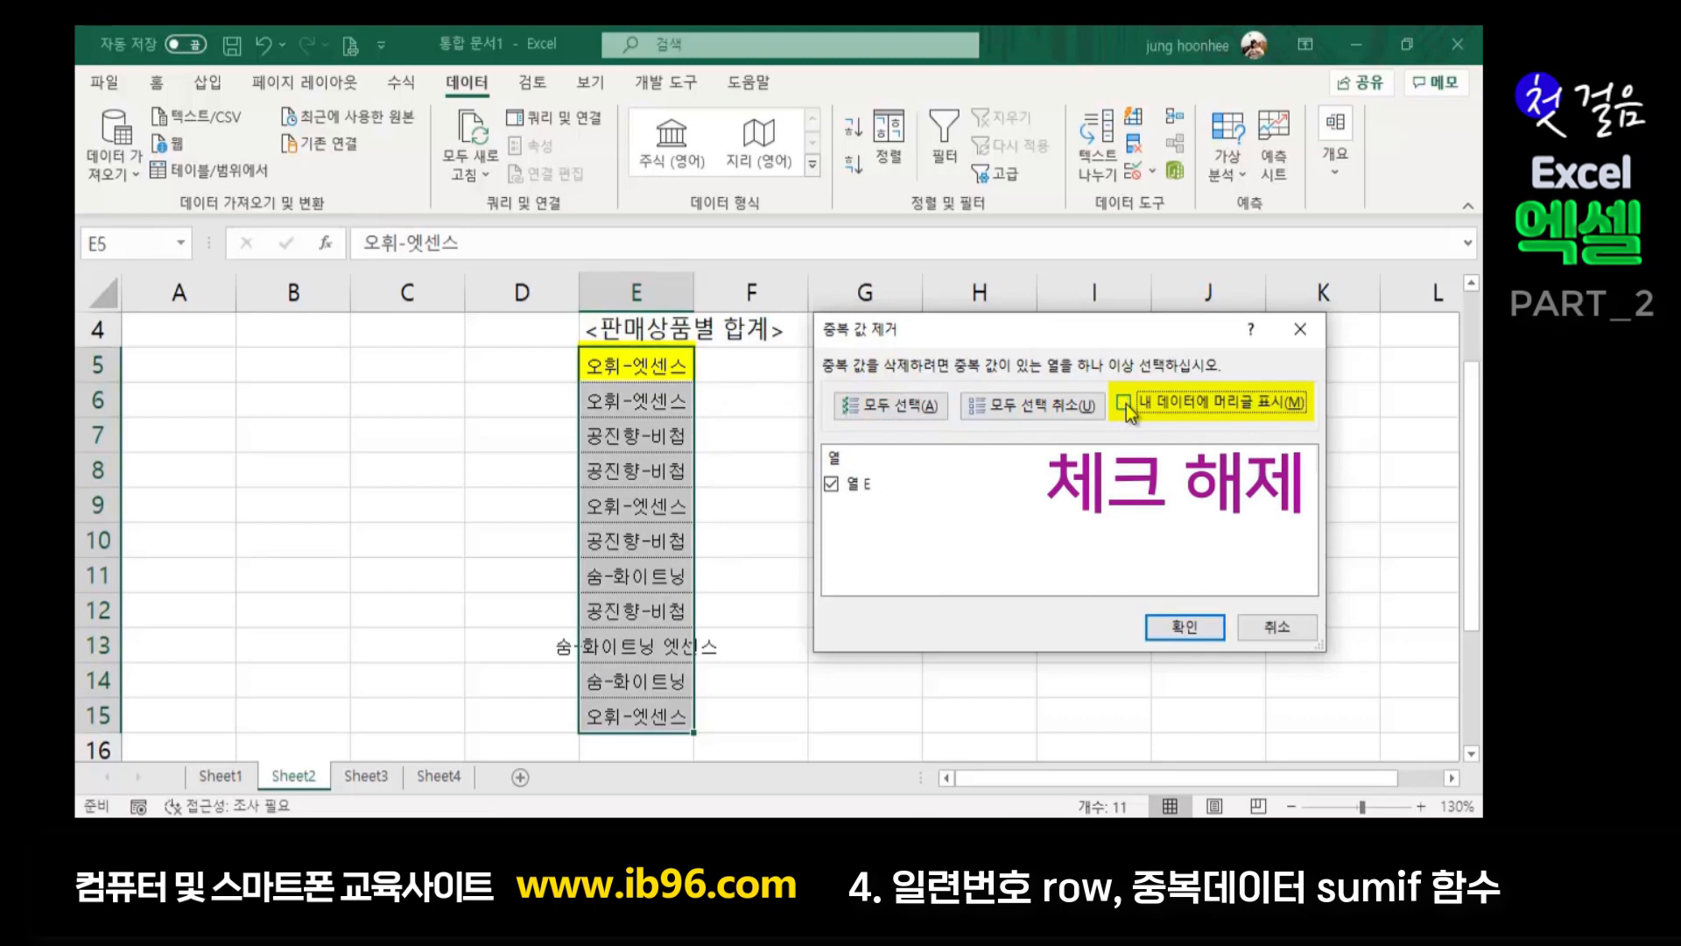
pyautogui.click(1192, 628)
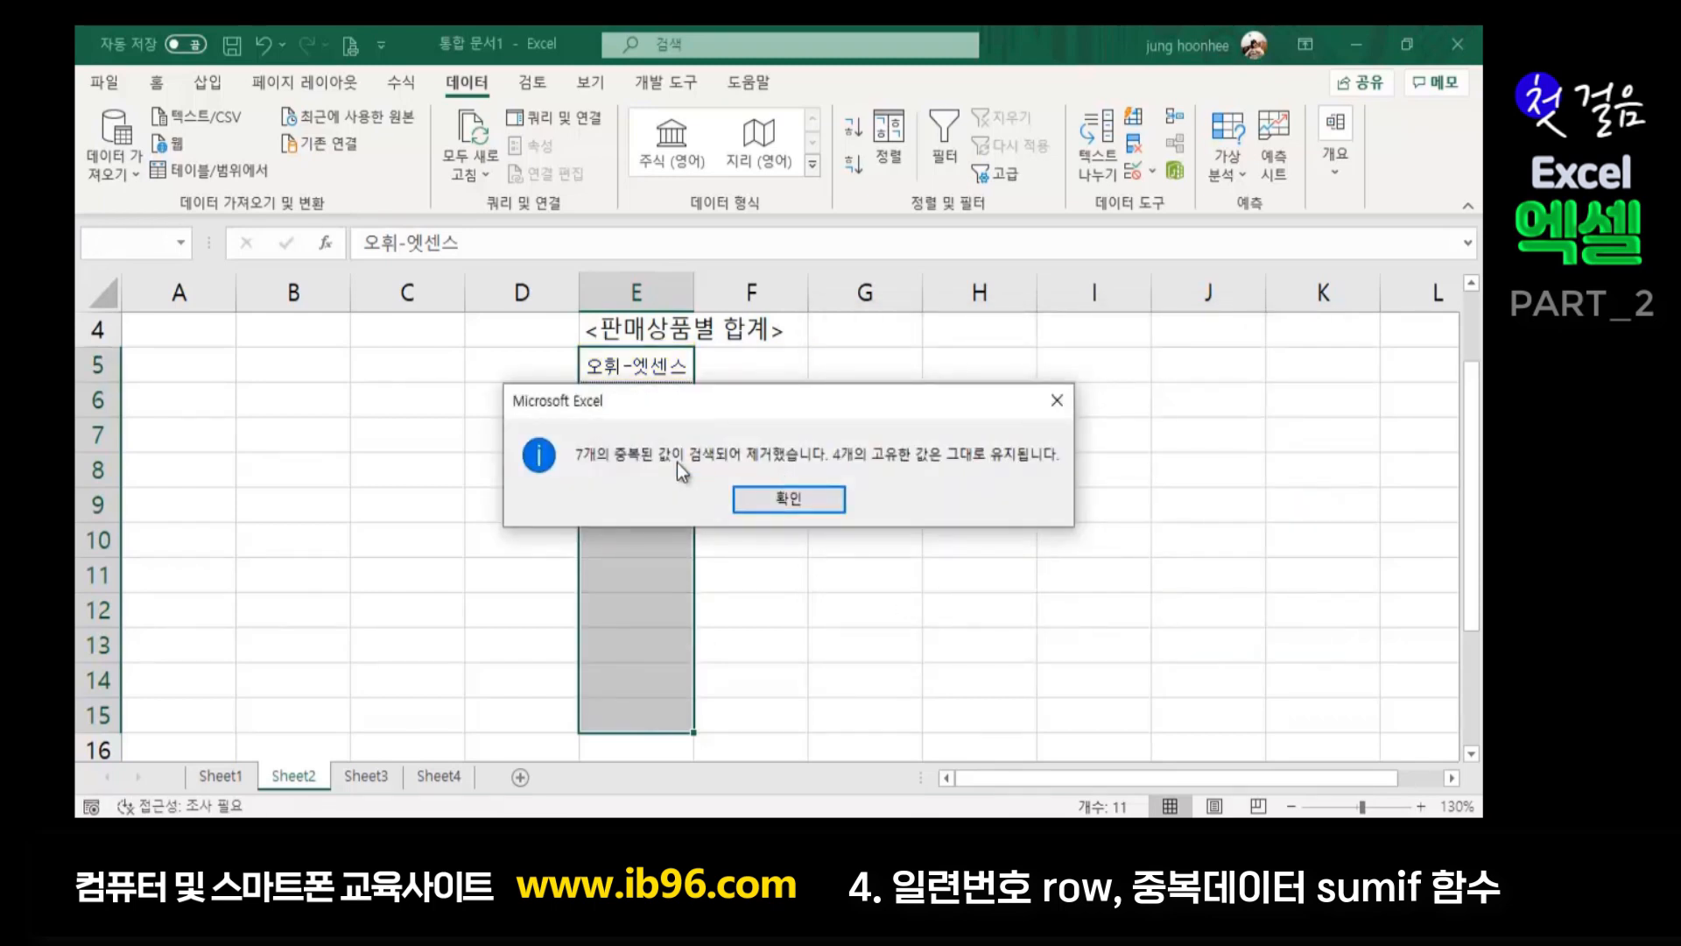
pyautogui.moveTo(711, 406); pyautogui.dragTo(991, 372)
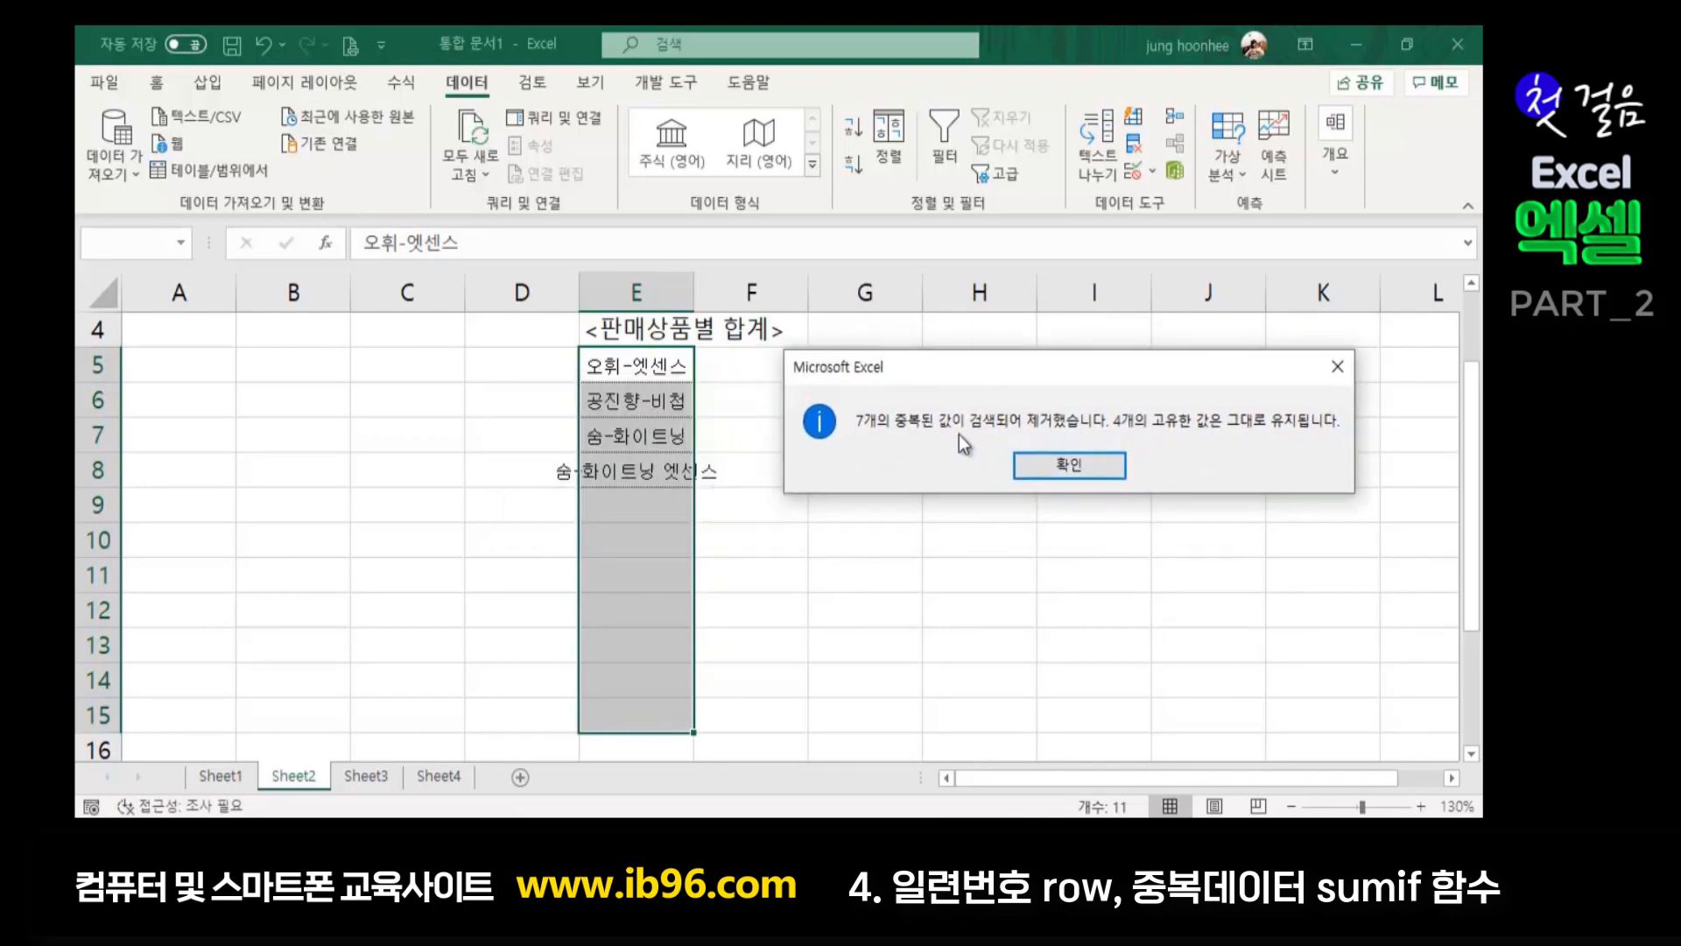
pyautogui.click(1084, 462)
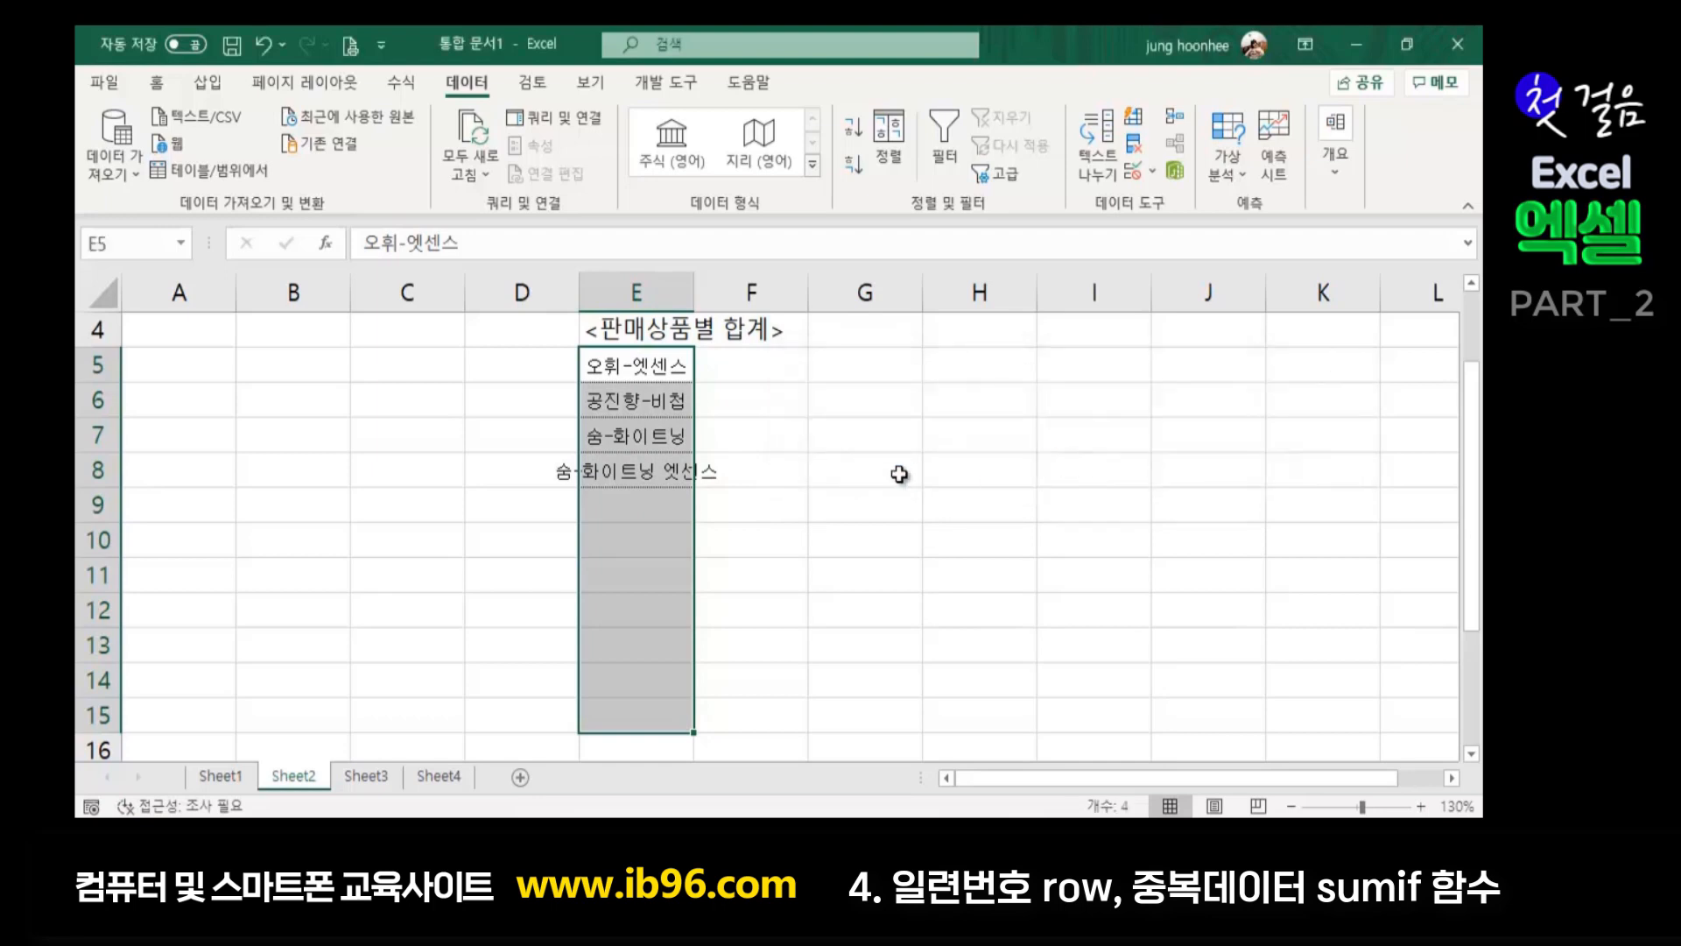
pyautogui.click(889, 469)
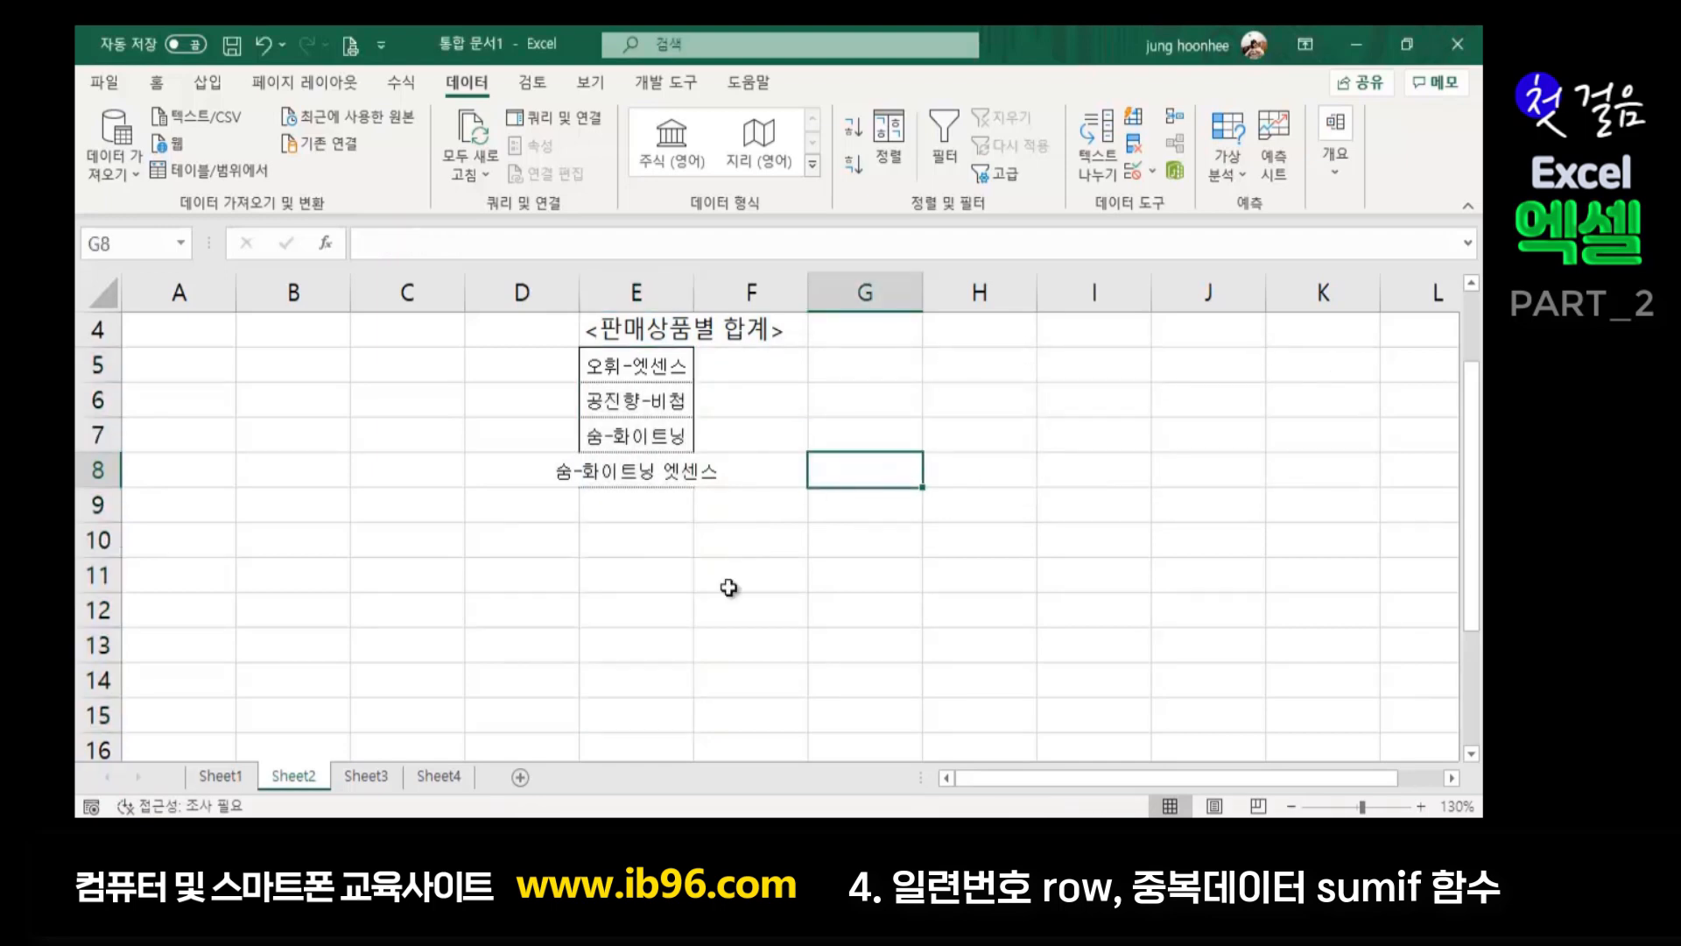
# Compare the unique product list in E5:E8 of Sheet2 with the product names in Sheet1's 판매상품 column
pyautogui.click(207, 778)
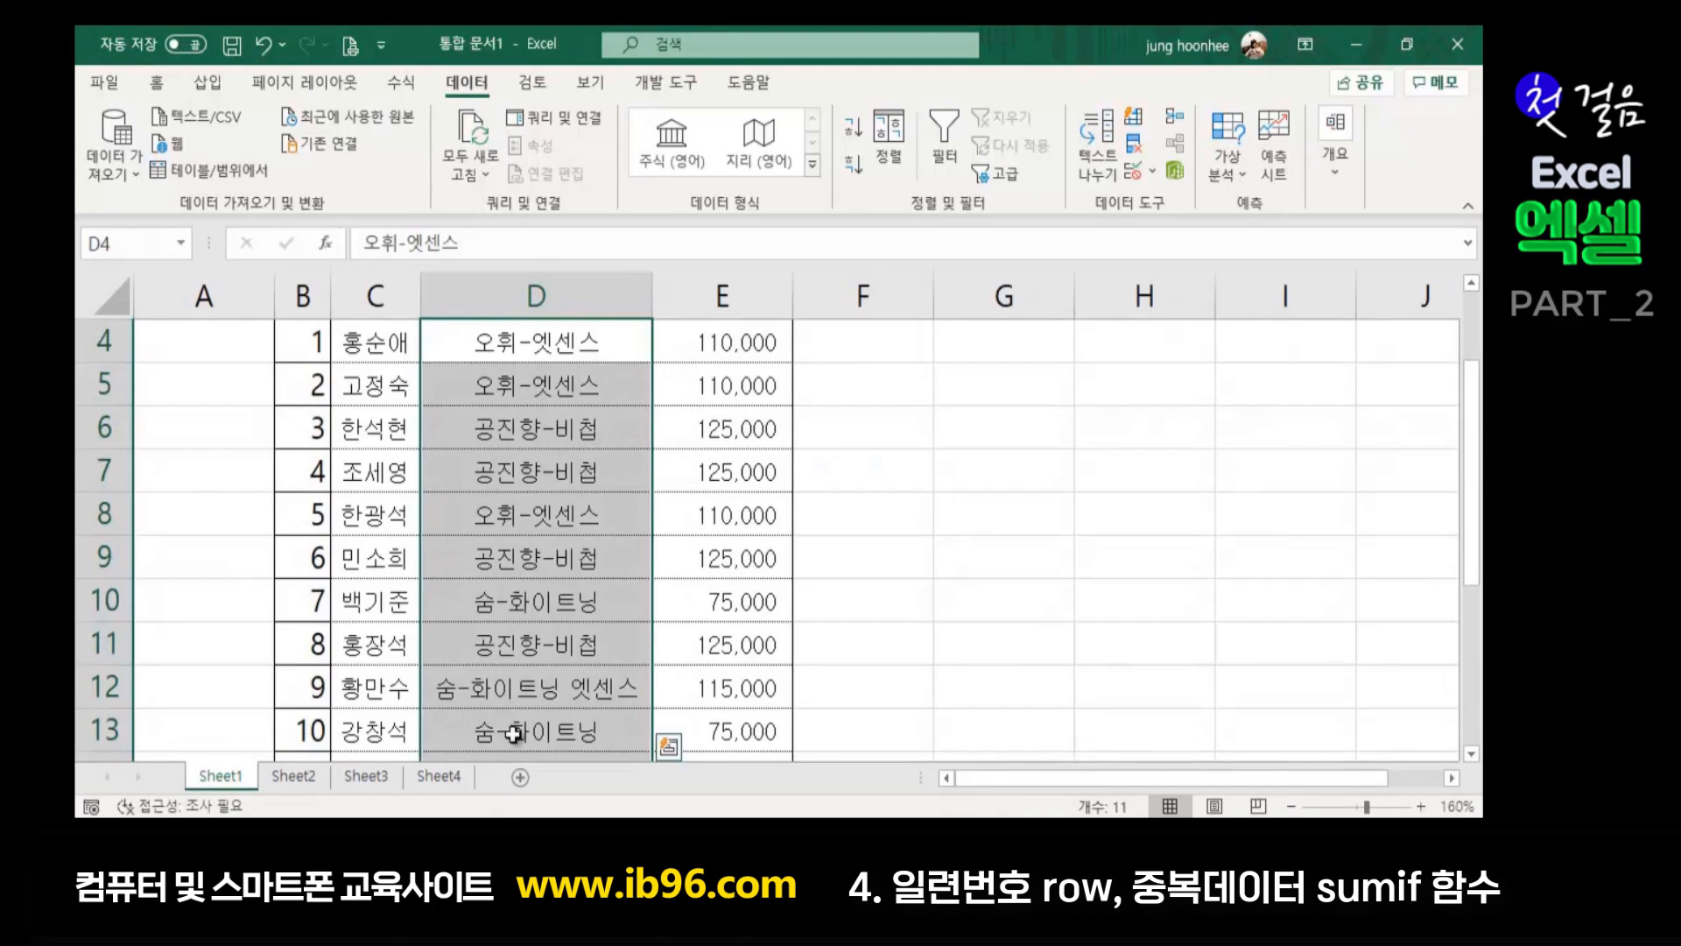
pyautogui.click(273, 787)
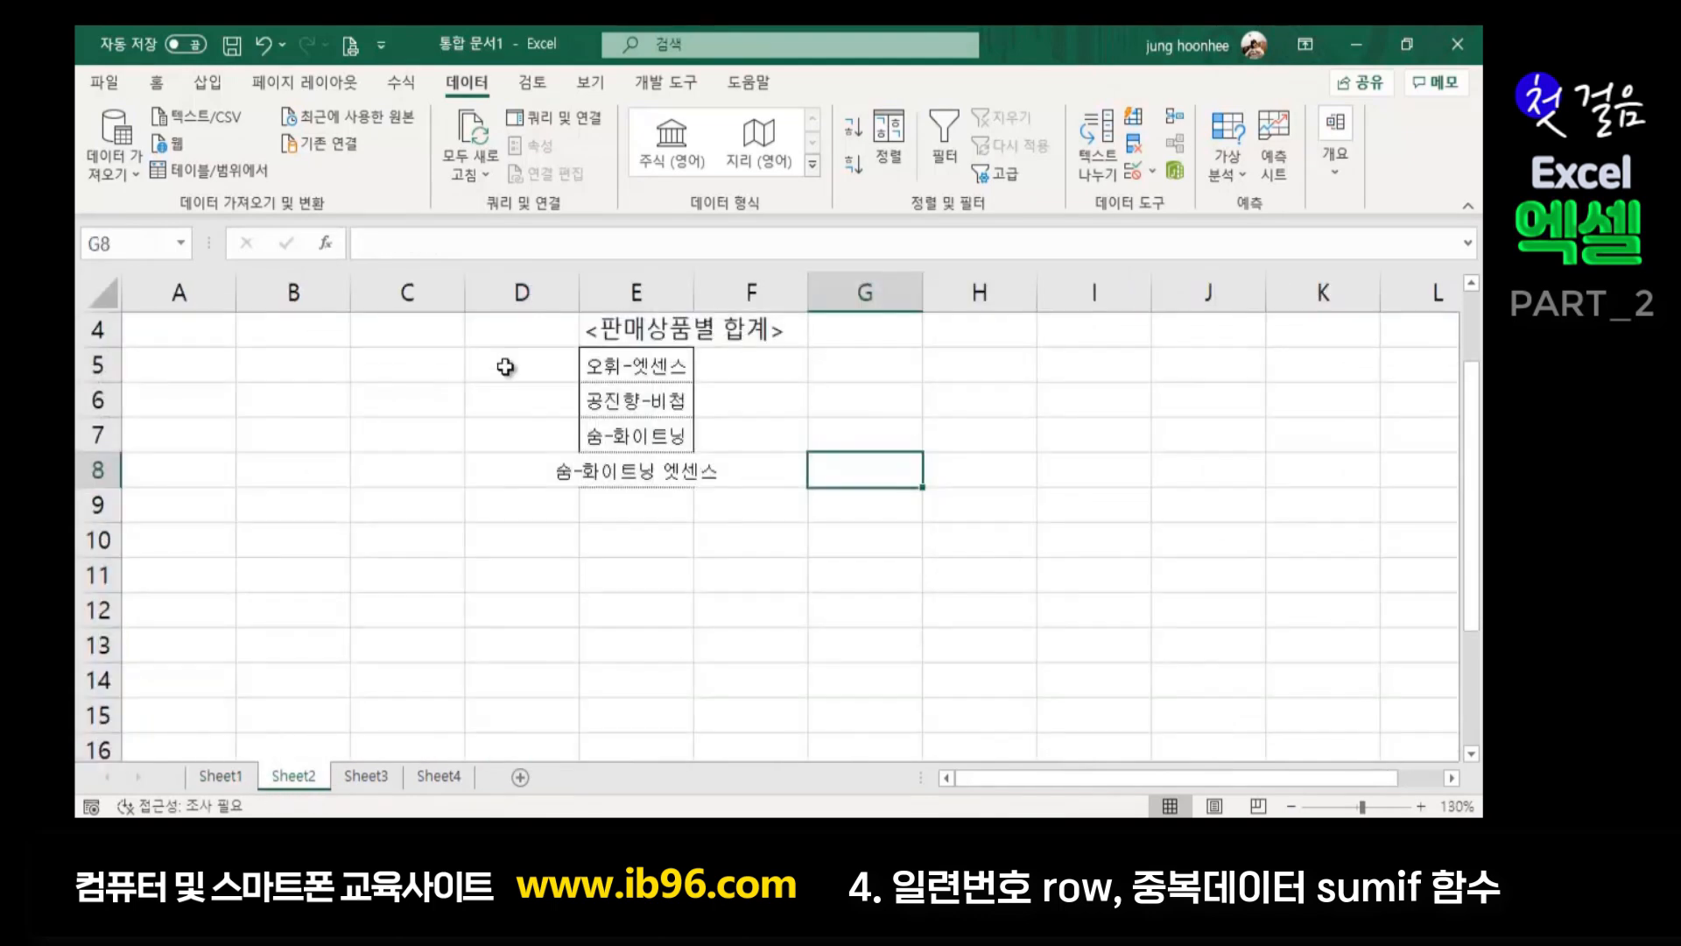
pyautogui.click(675, 365)
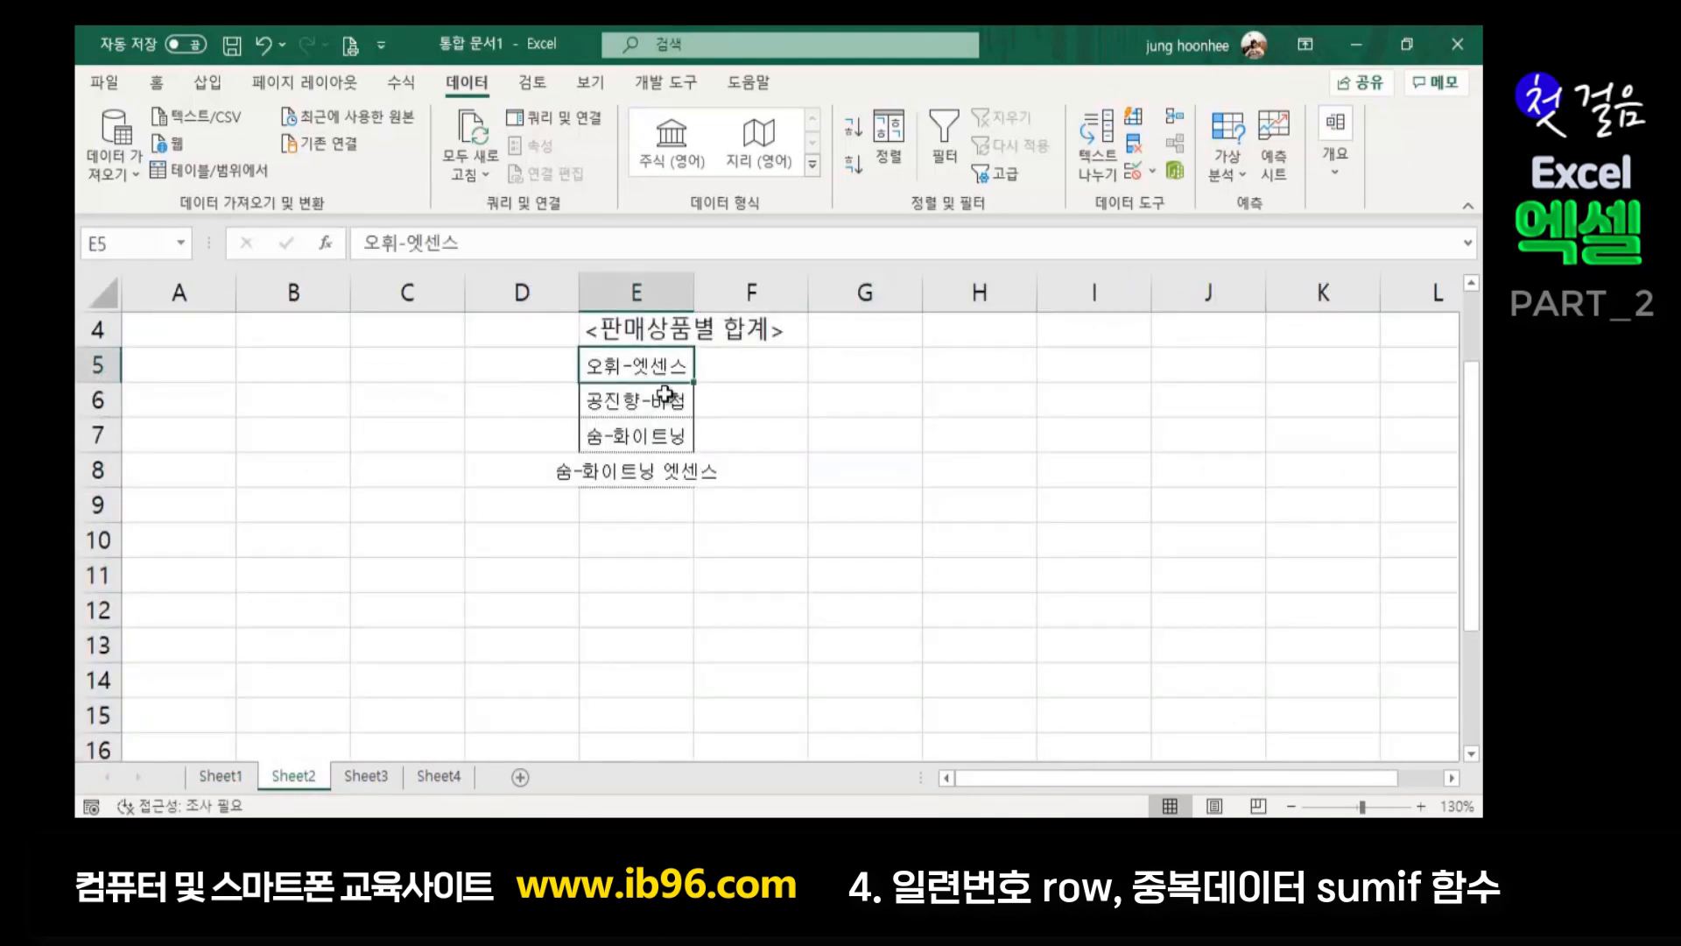
pyautogui.click(664, 399)
pyautogui.click(648, 445)
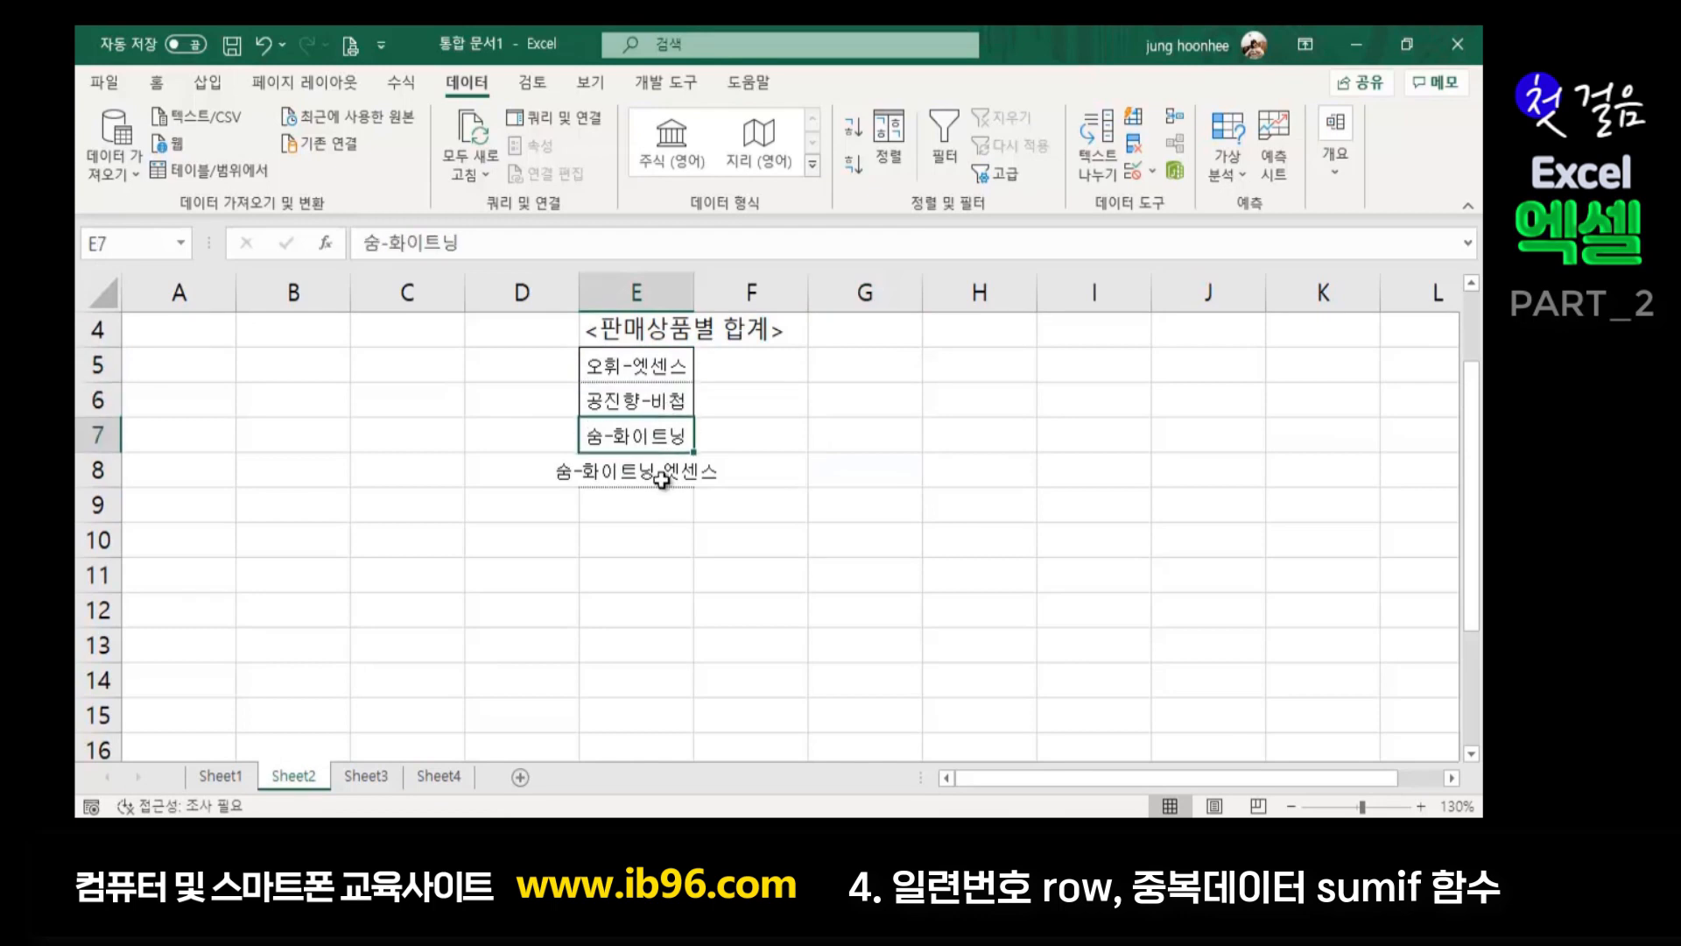
pyautogui.click(655, 474)
pyautogui.click(713, 565)
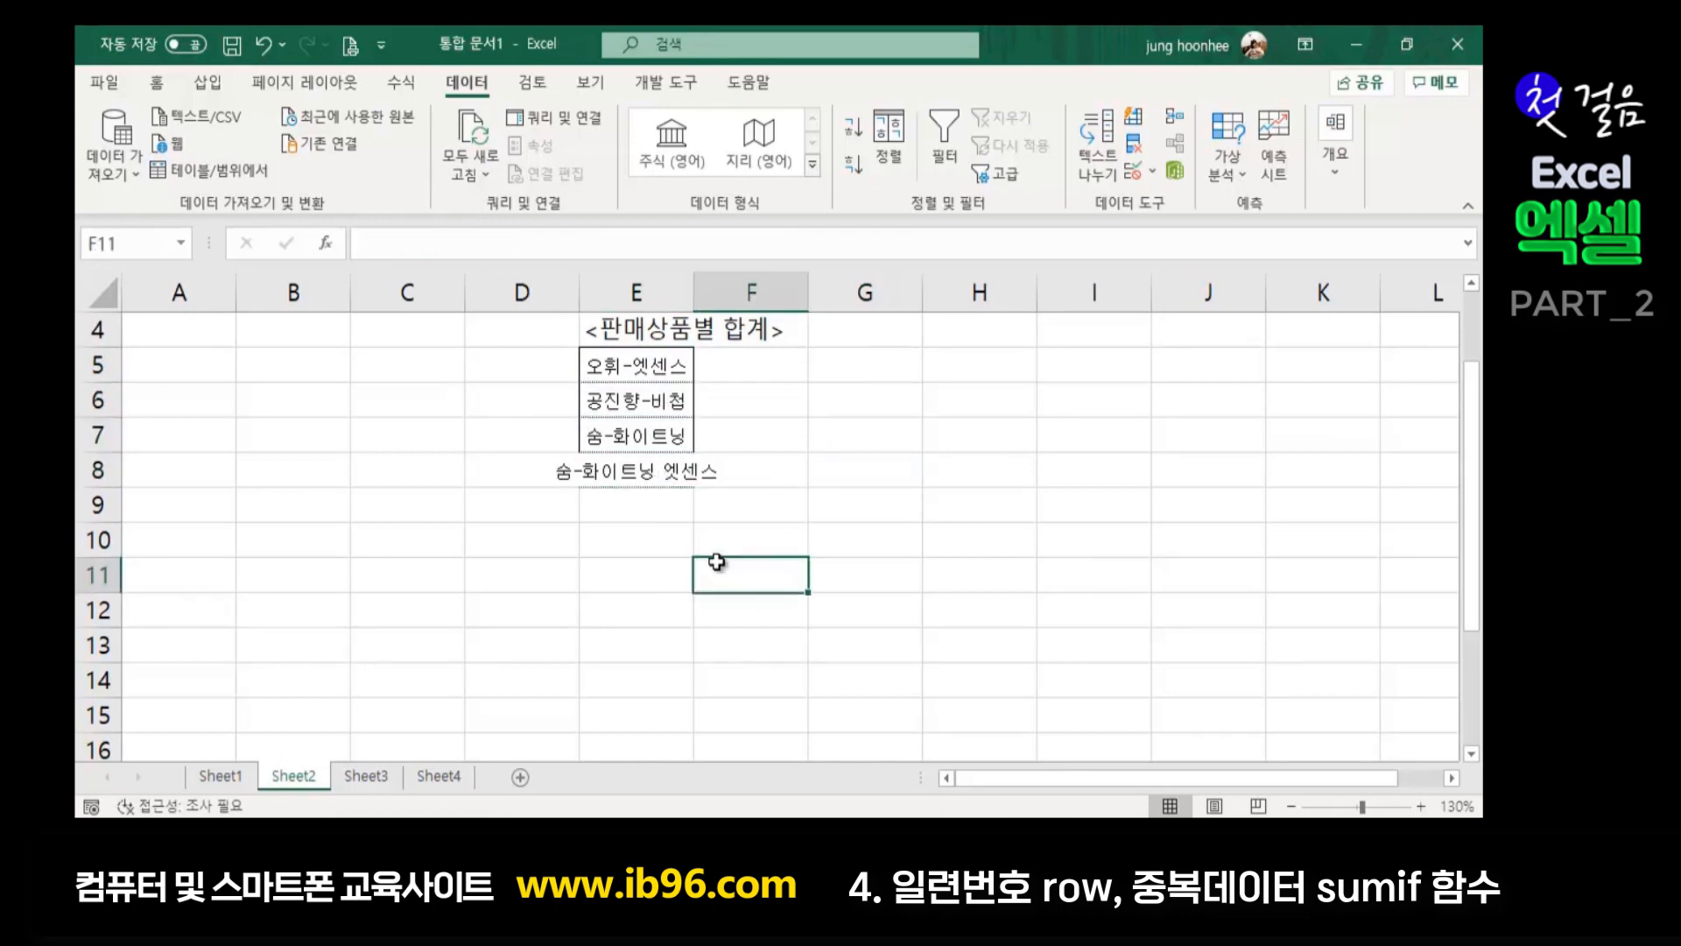
# Auto-fit the width of column E on Sheet2 to its title and product names
pyautogui.doubleClick(698, 286)
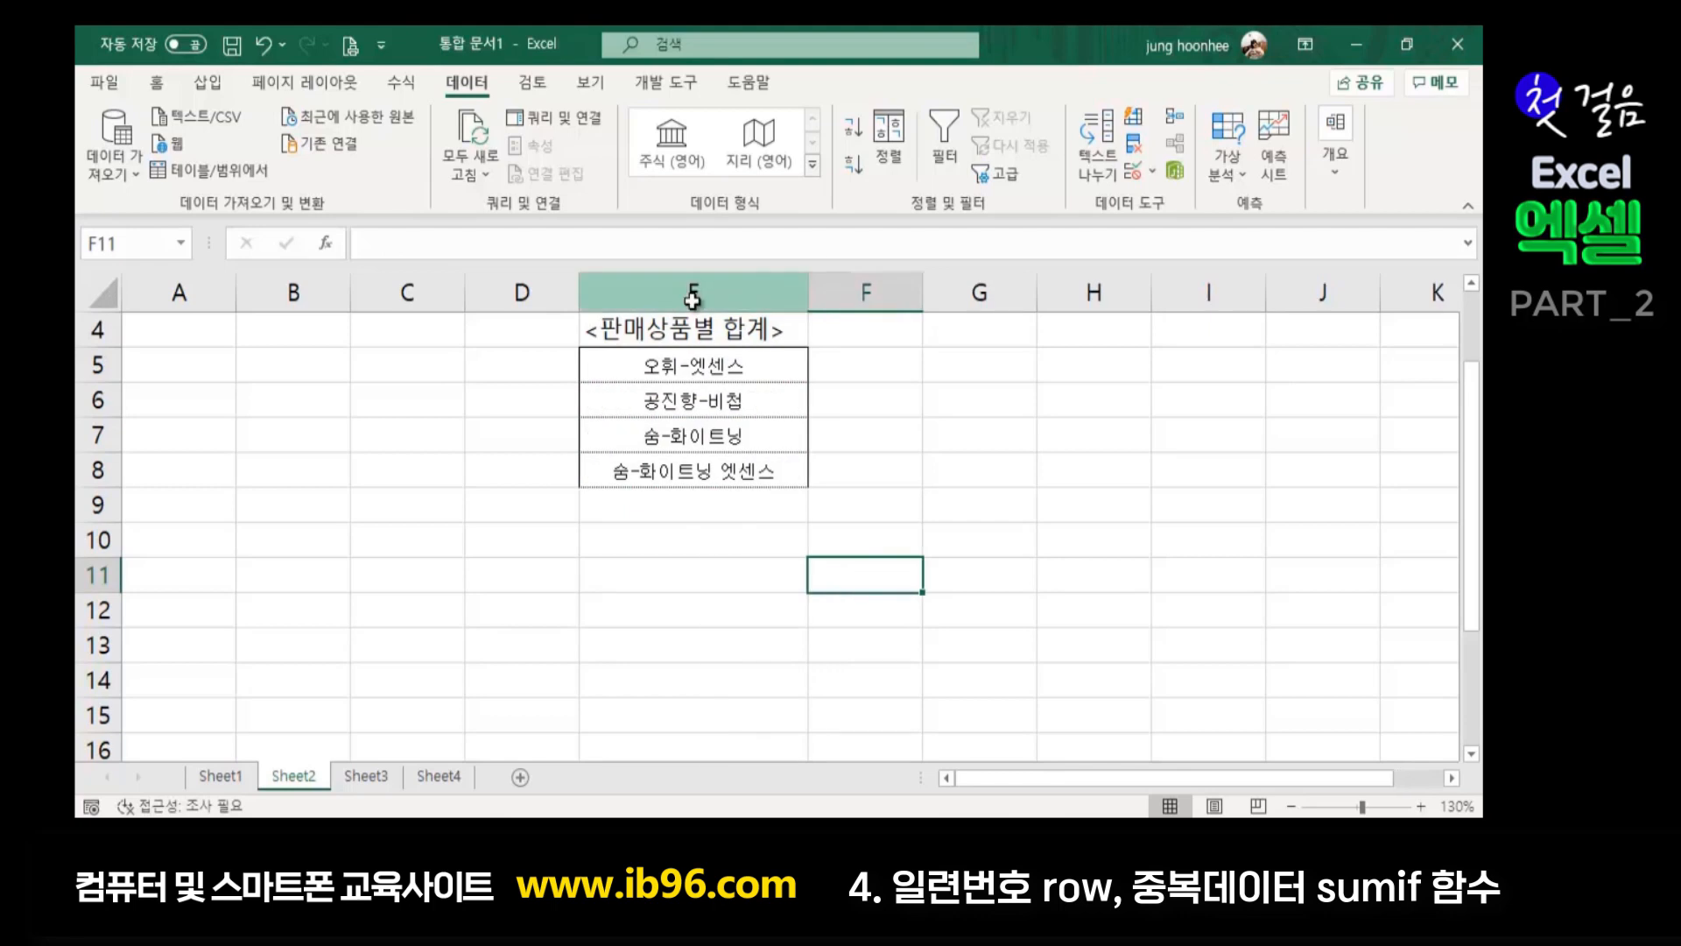
pyautogui.click(902, 495)
pyautogui.click(1066, 568)
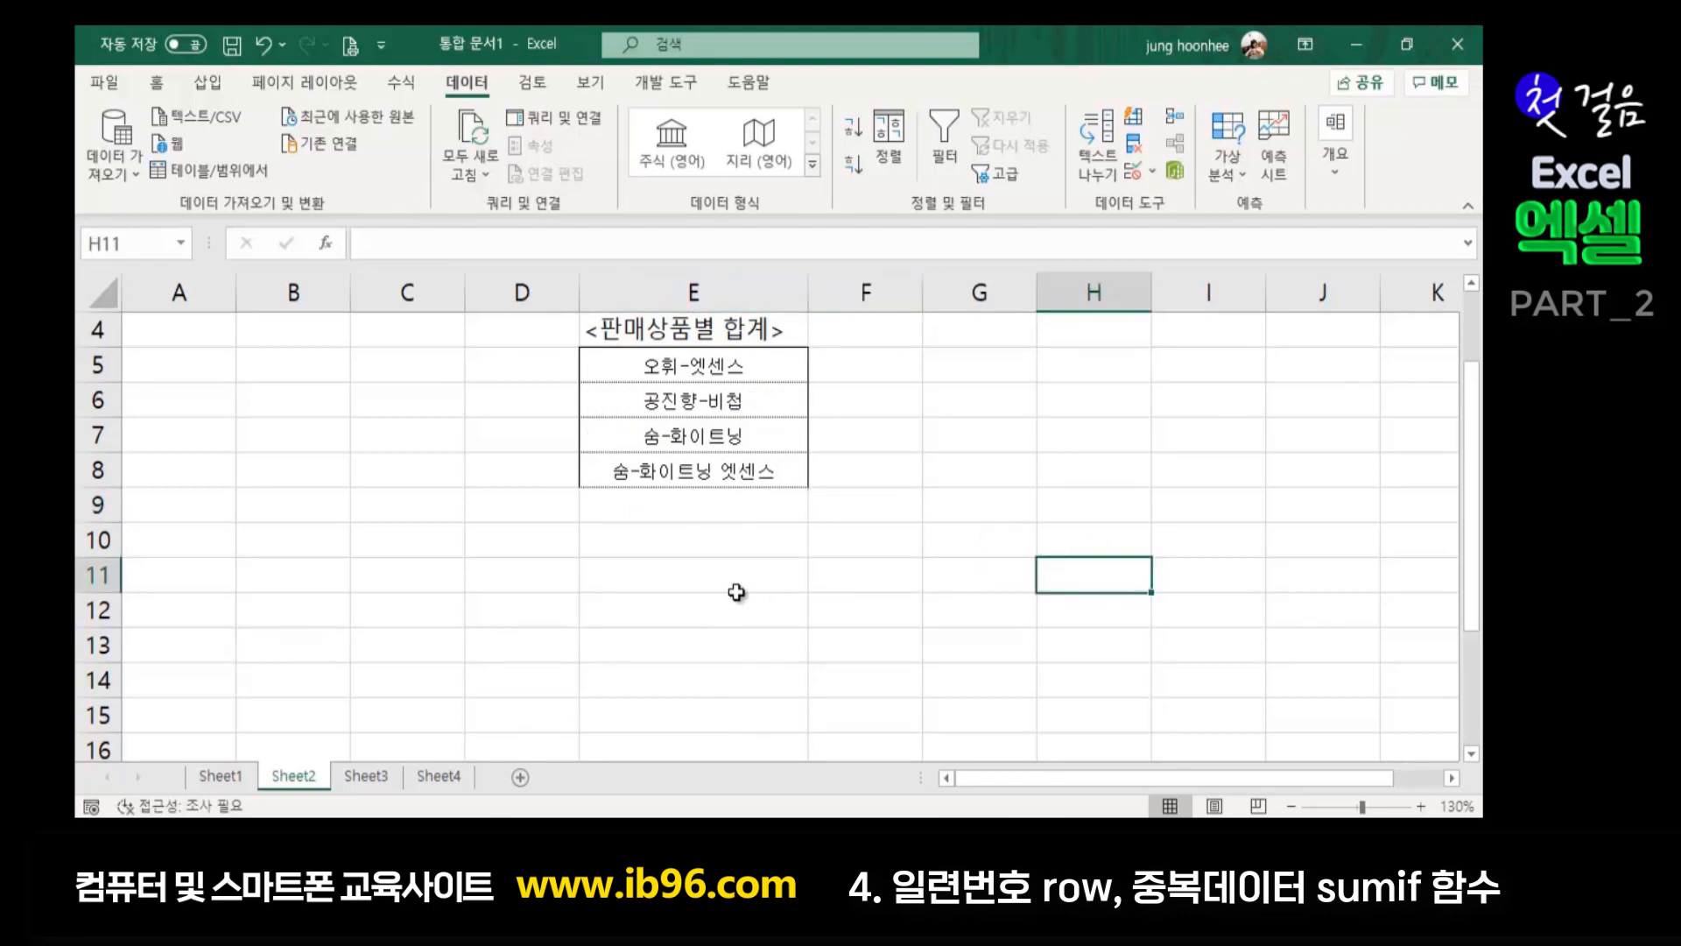
# Fill the product name cells E5:E8 with a light orange theme colour
pyautogui.scroll(1, 722, 626)
pyautogui.moveTo(702, 473); pyautogui.dragTo(701, 571)
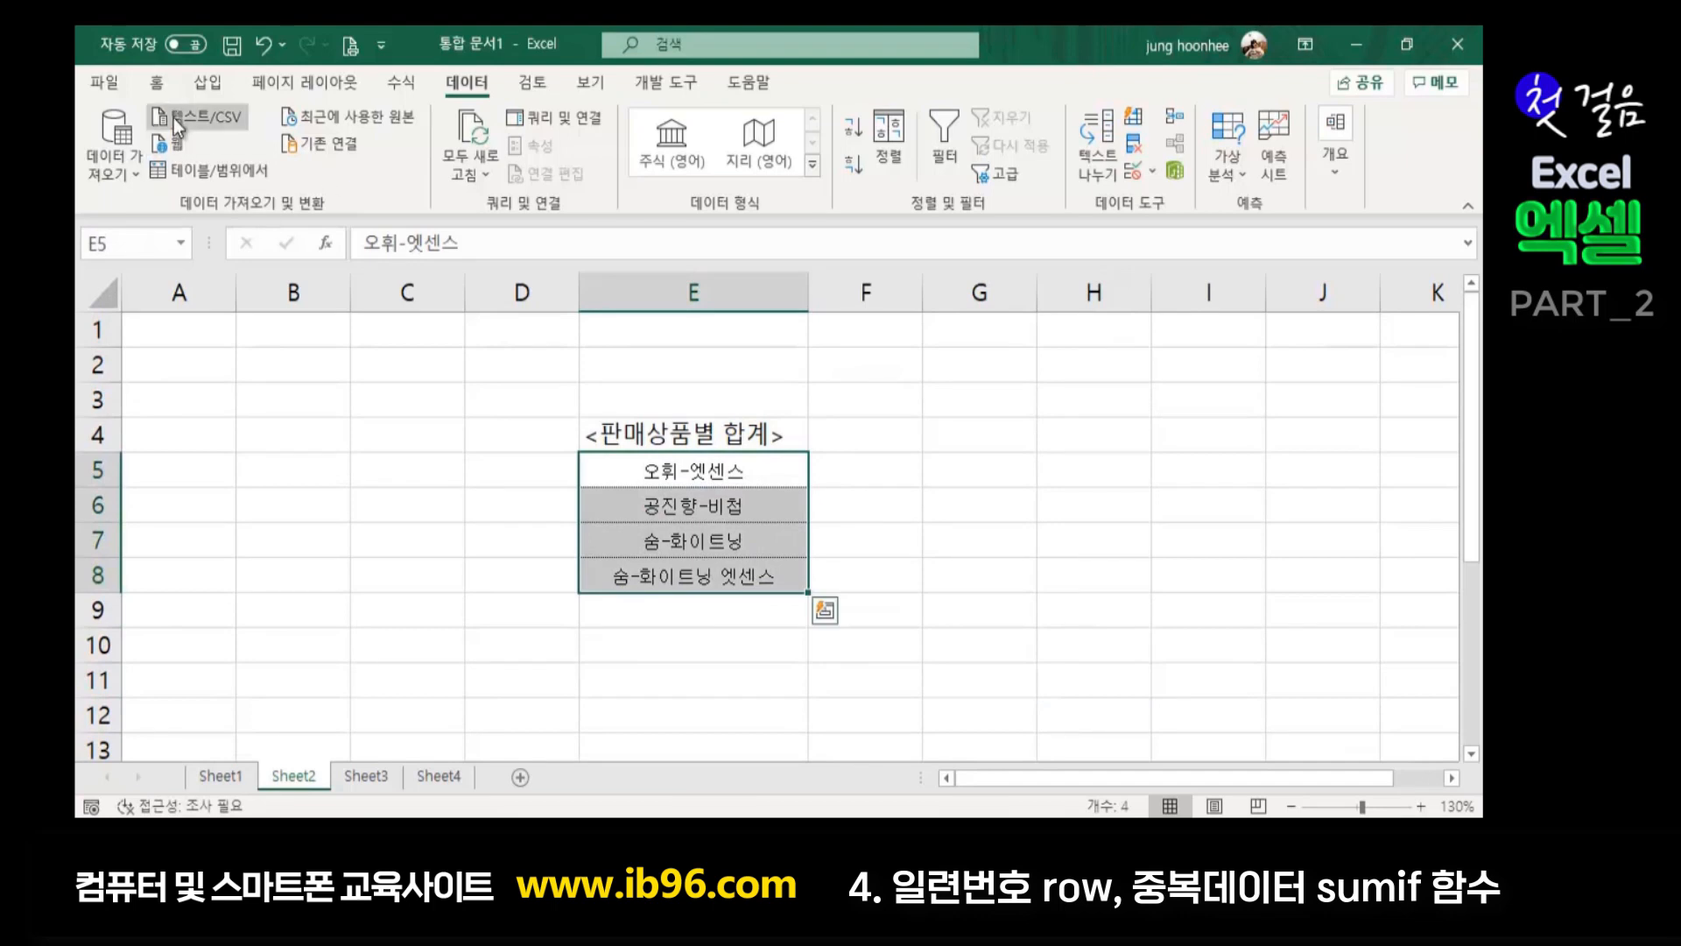
pyautogui.click(156, 82)
pyautogui.click(383, 164)
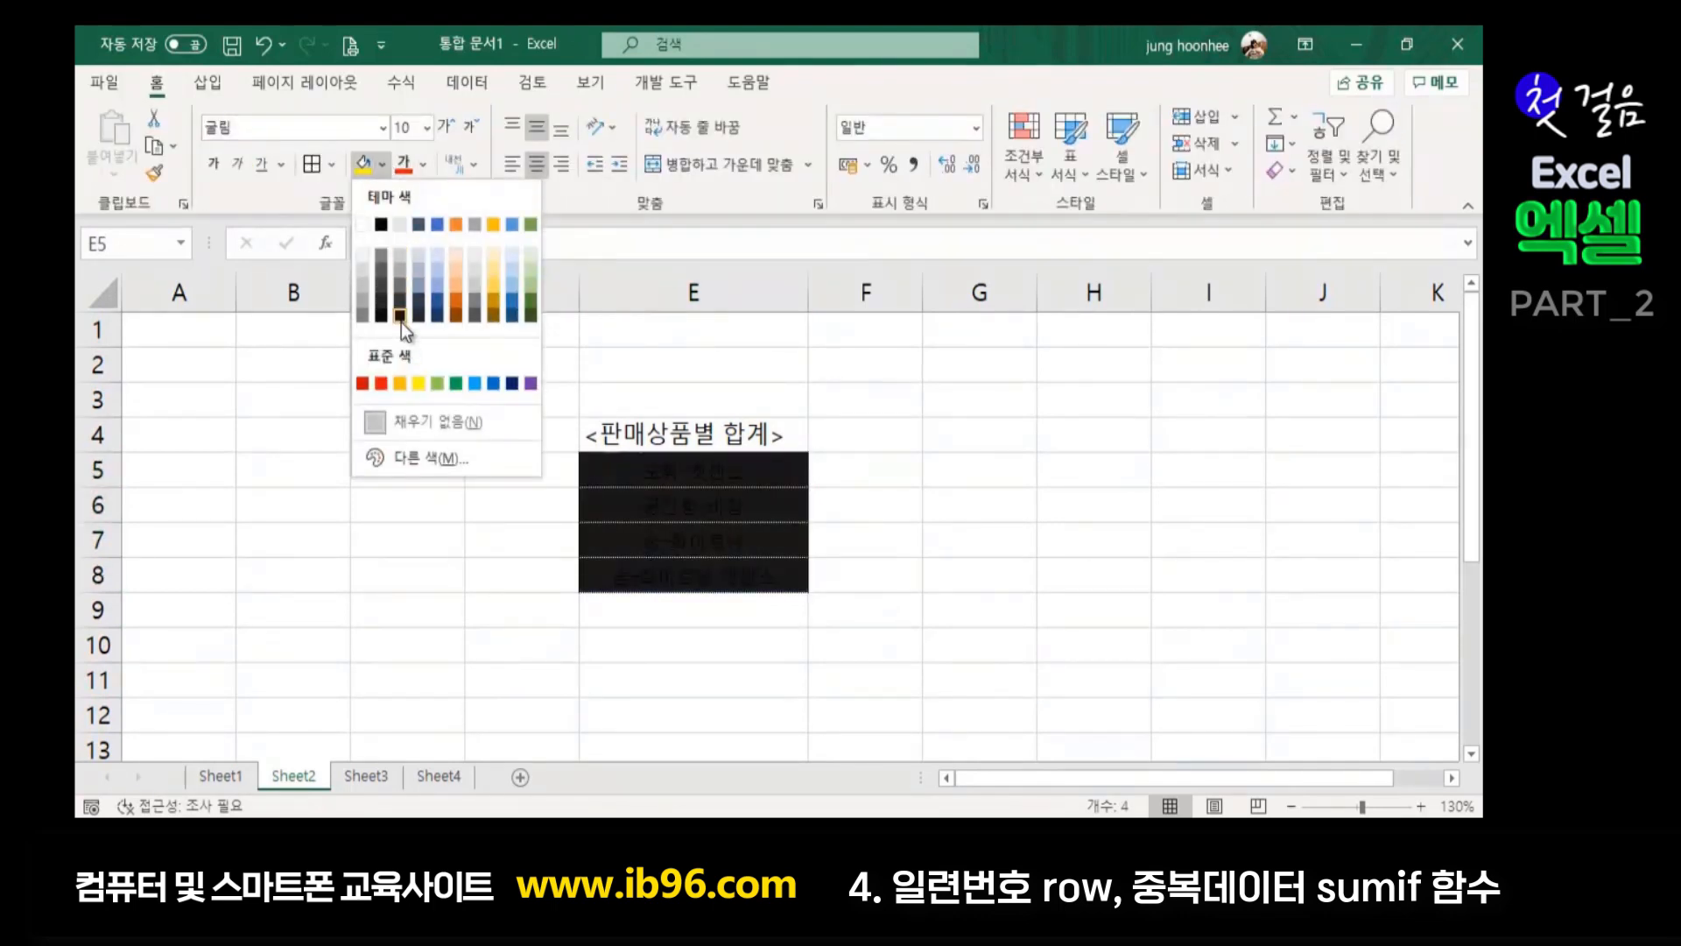
pyautogui.click(459, 281)
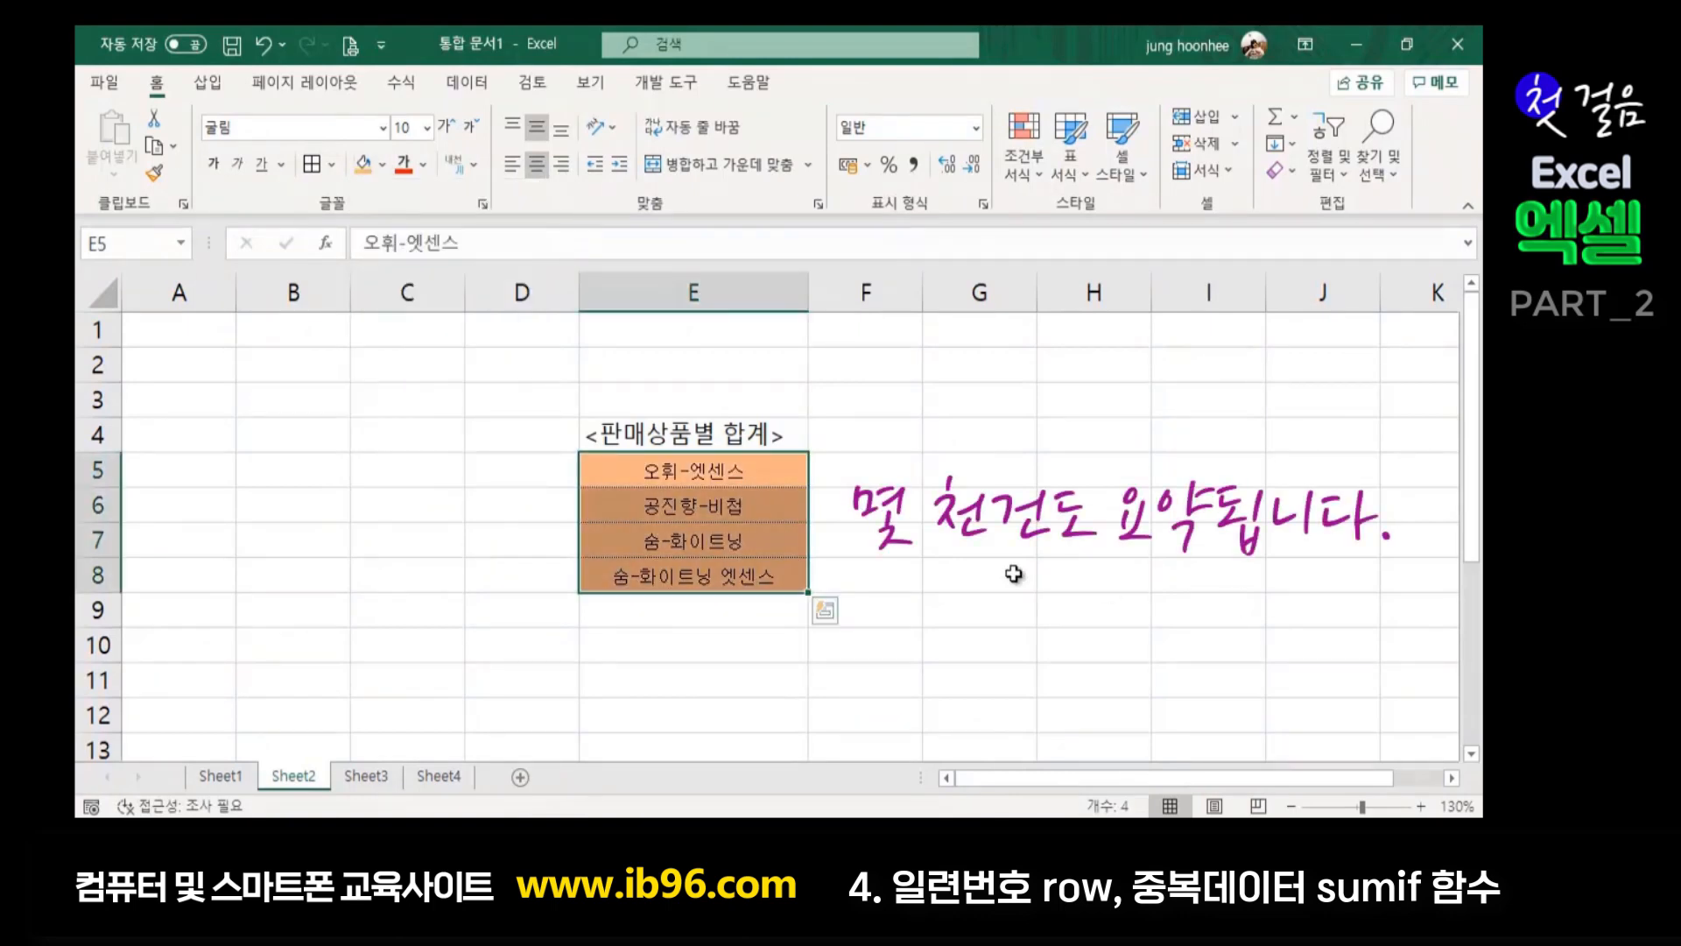
pyautogui.click(1013, 575)
# Review Sheet2's product list and the empty total cell F5 against the 판매상품 and 판매액 columns of Sheet1
pyautogui.click(725, 473)
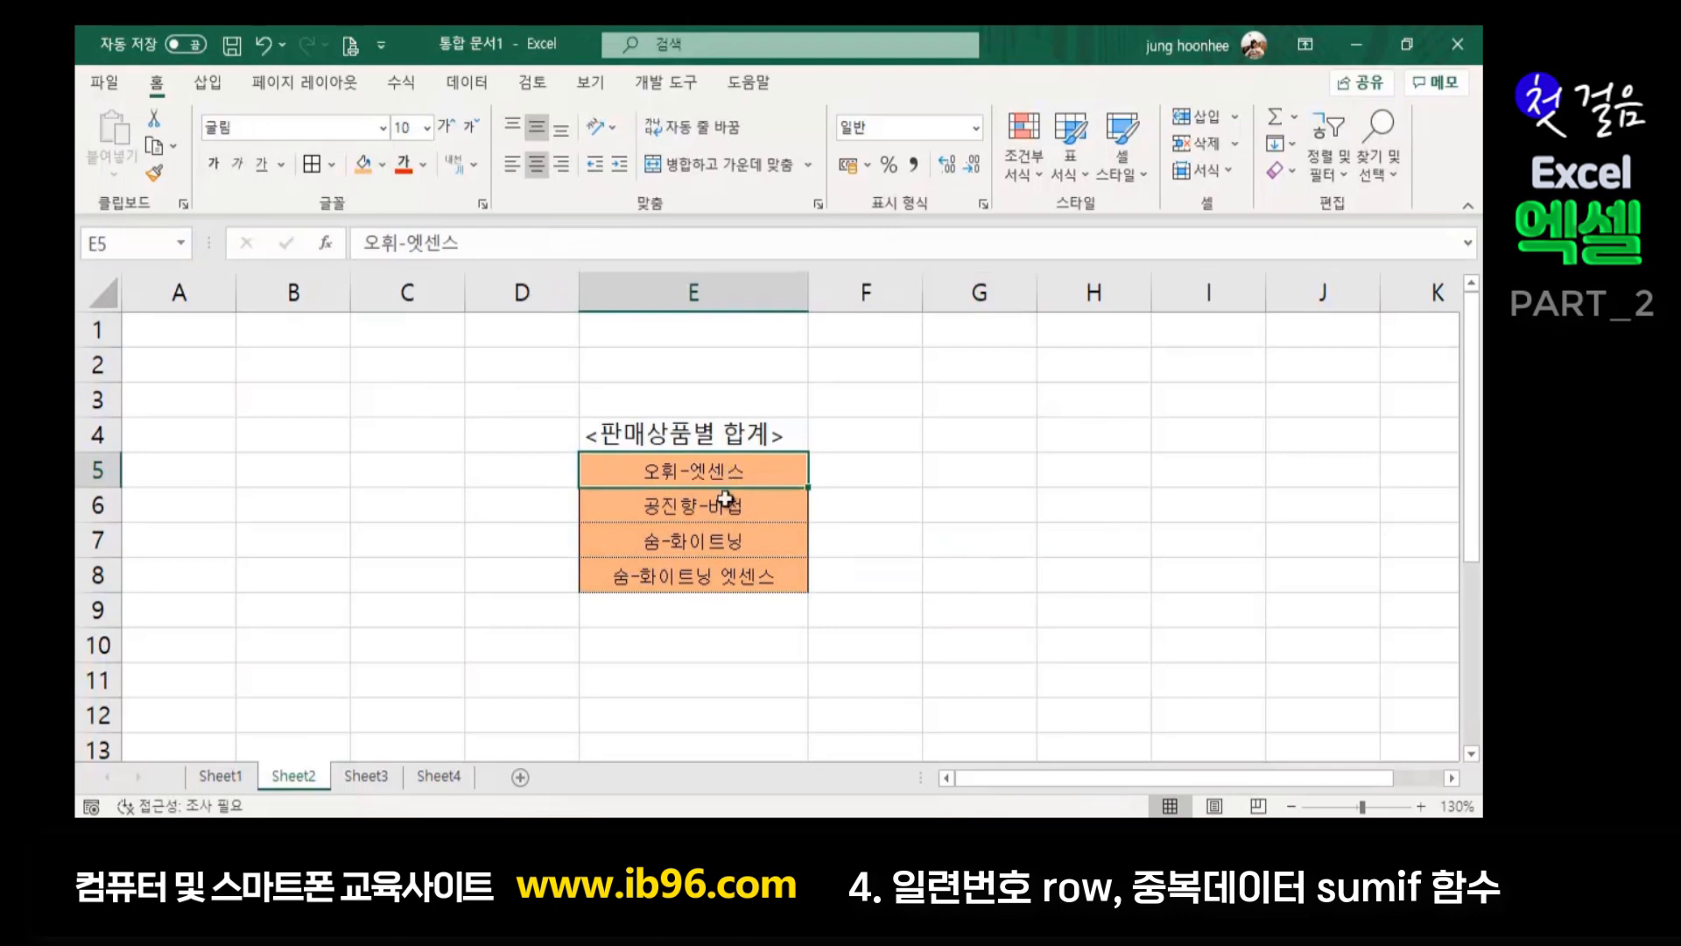
pyautogui.click(219, 776)
pyautogui.click(963, 474)
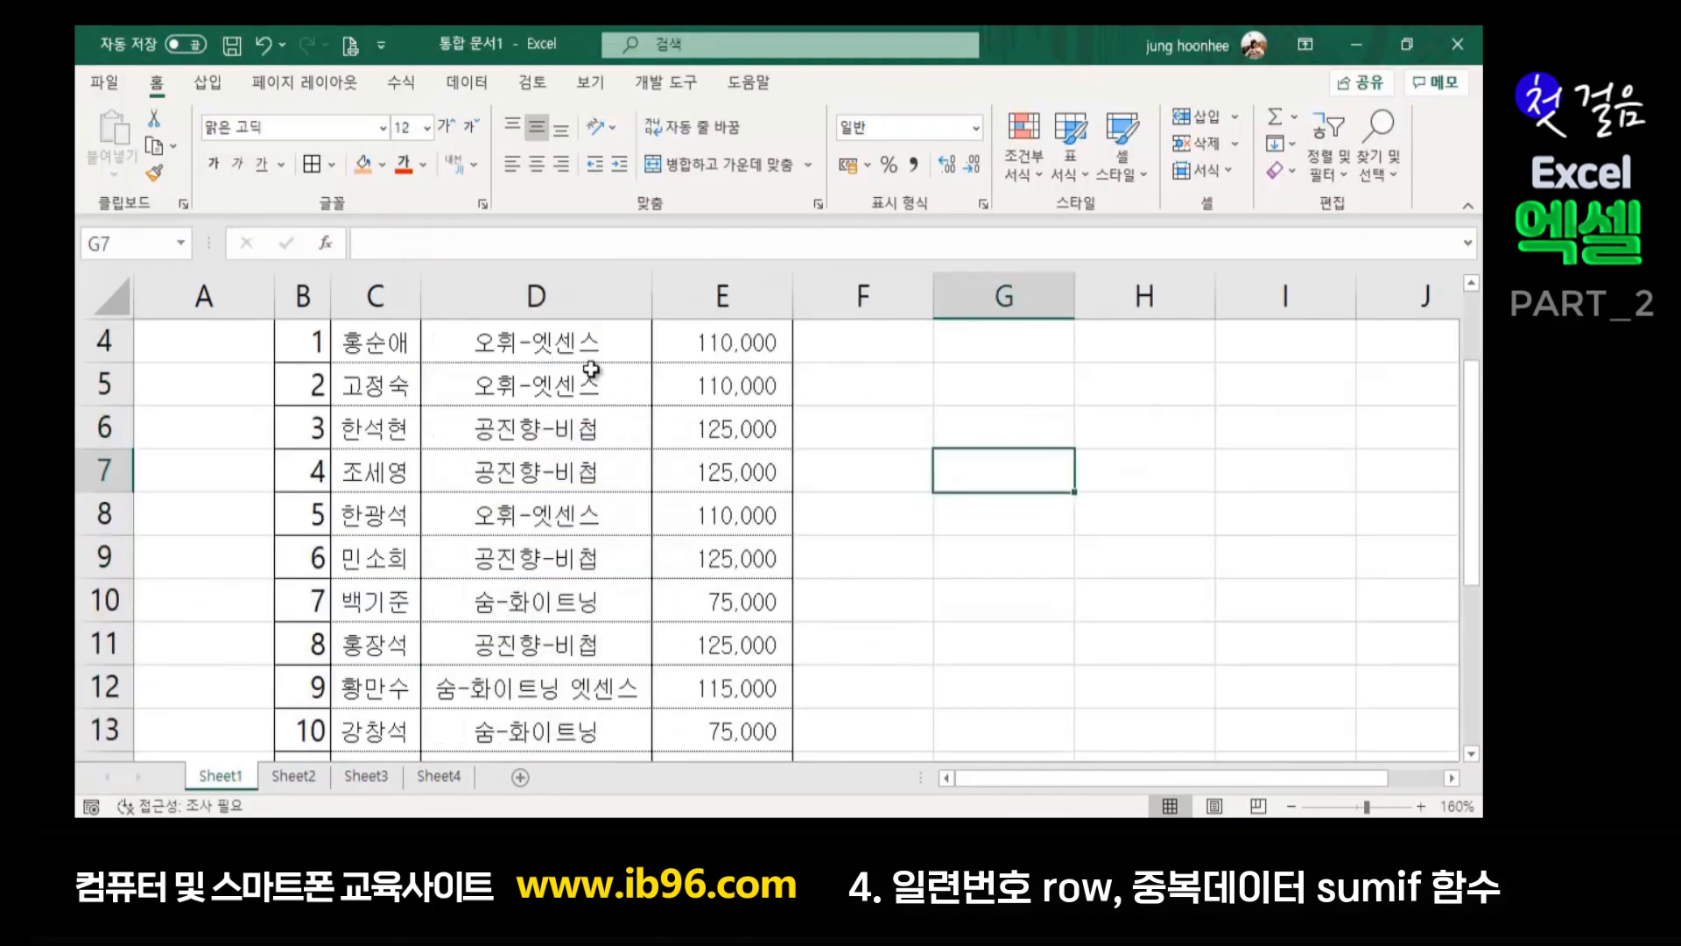
pyautogui.click(609, 351)
pyautogui.click(733, 348)
pyautogui.click(733, 392)
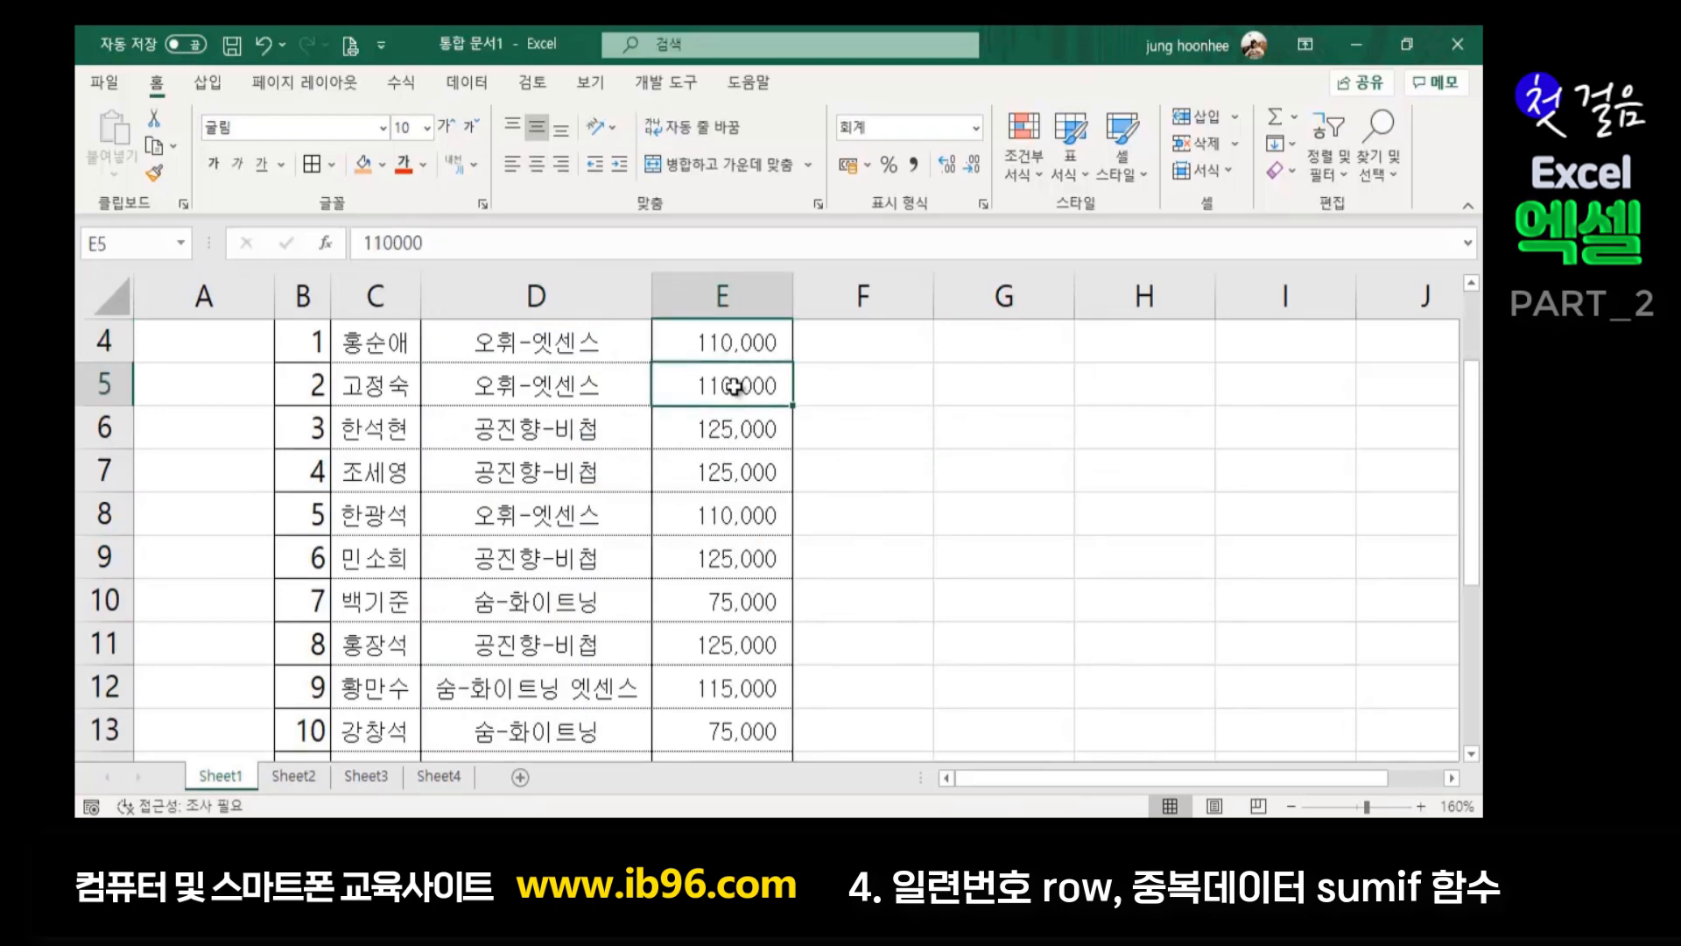
pyautogui.click(276, 776)
pyautogui.click(863, 466)
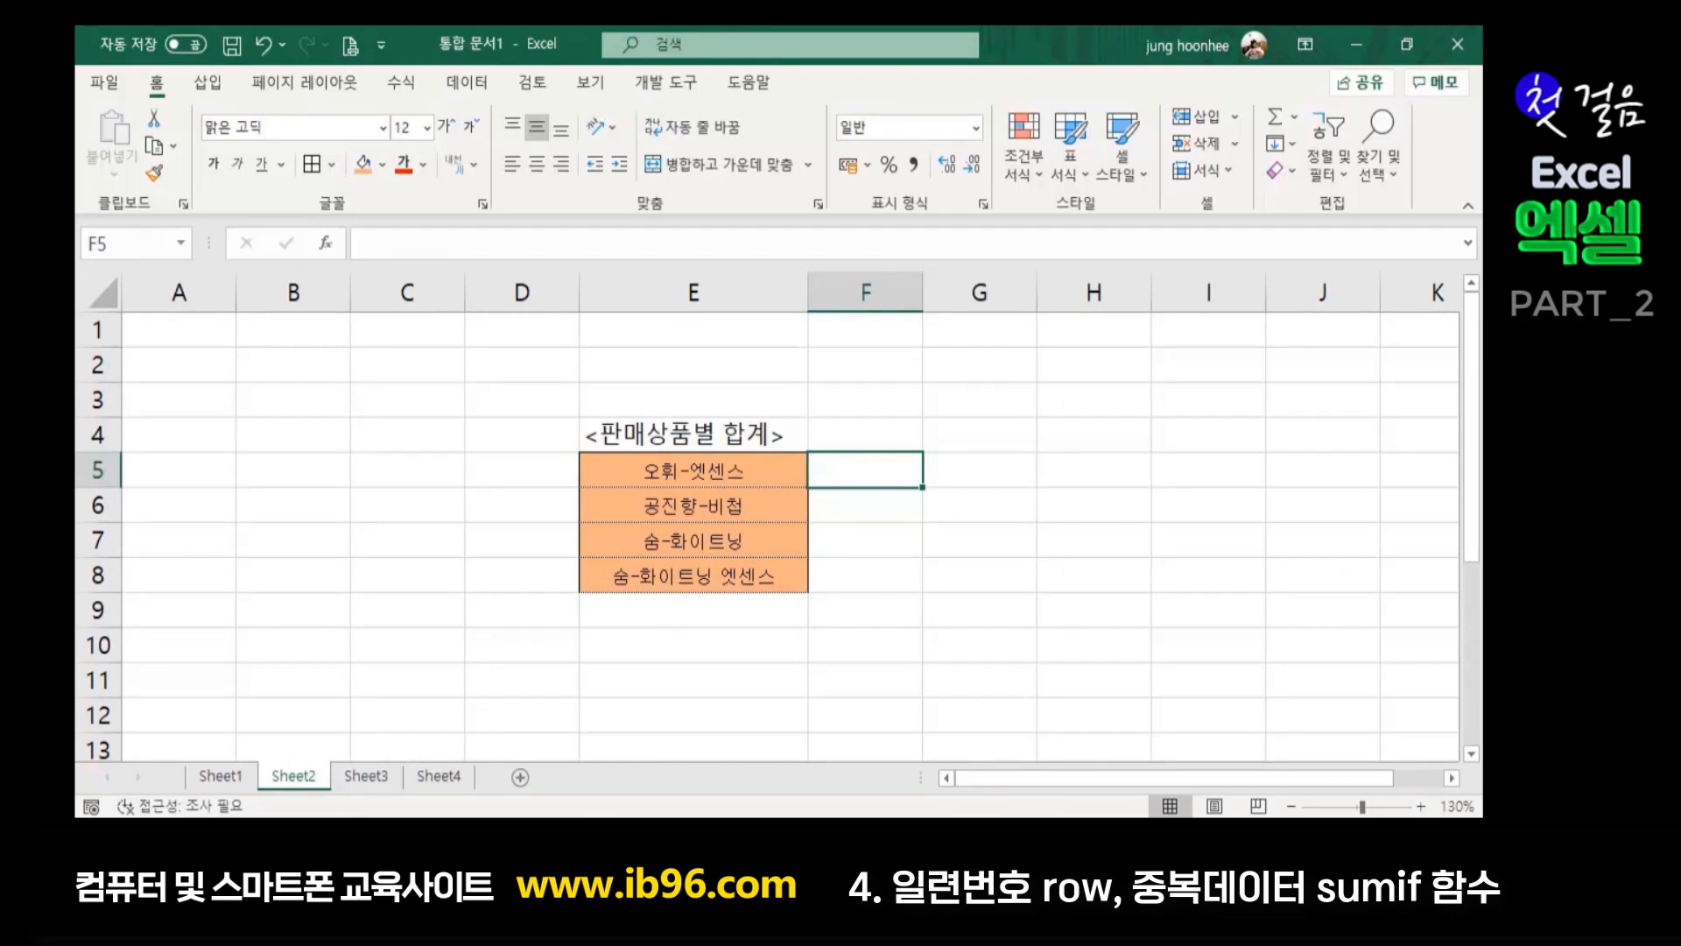
pyautogui.click(215, 776)
pyautogui.scroll(1, 648, 540)
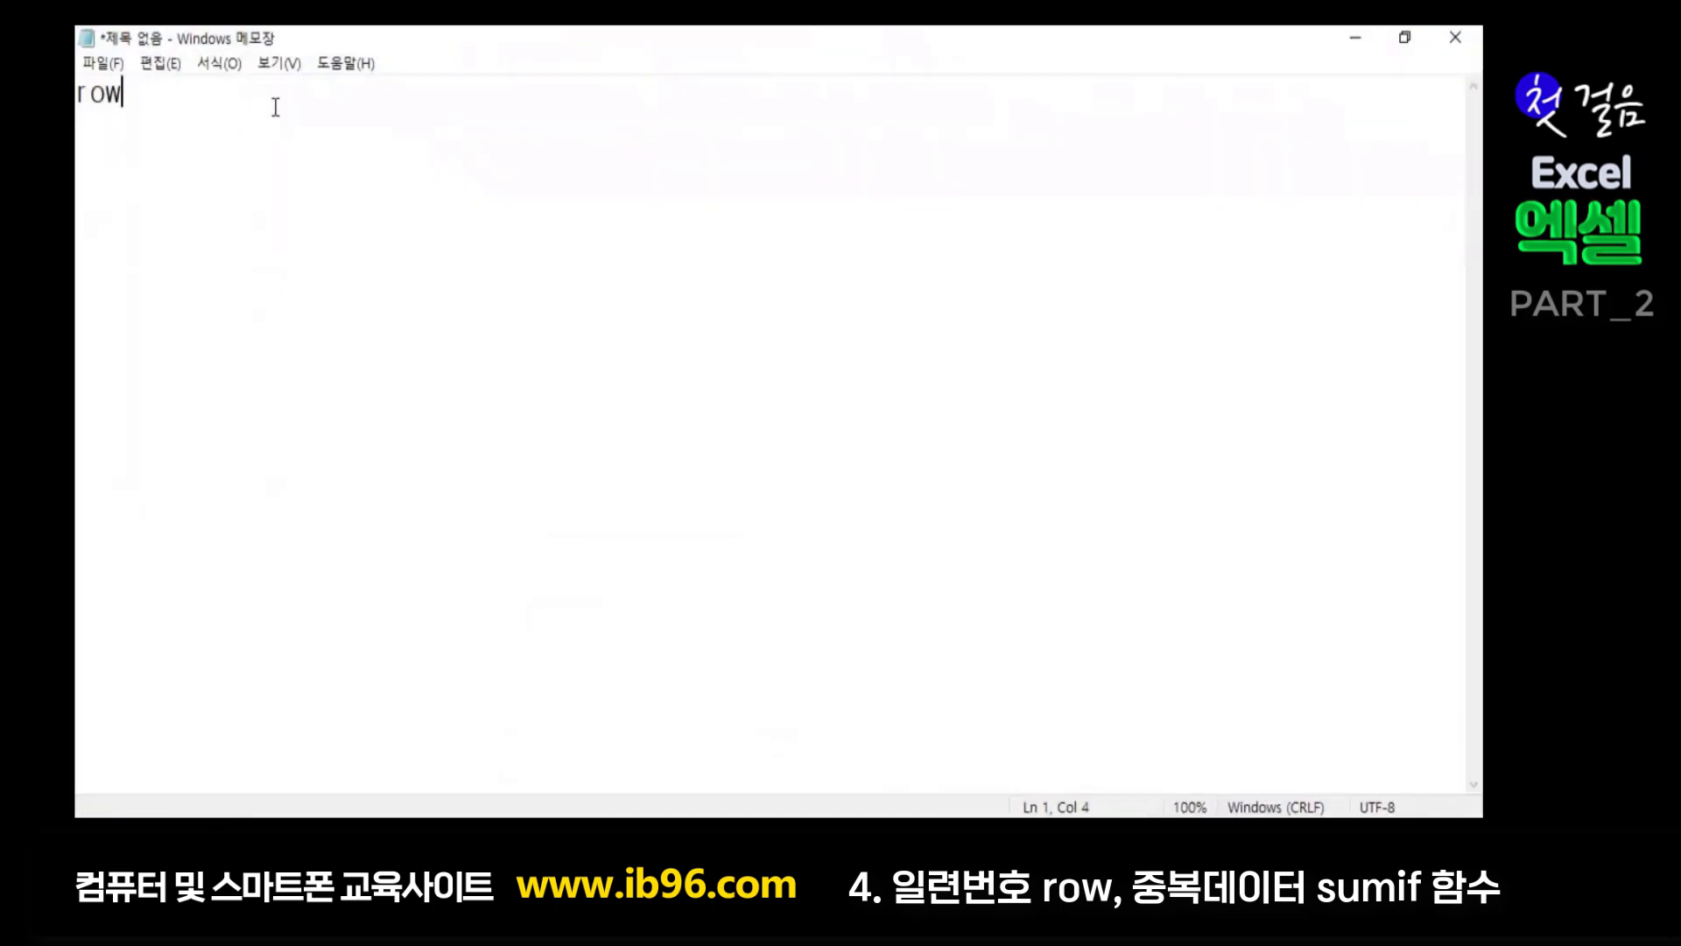
# Switch to Notepad, delete the word row from the note and set the font size to 36
pyautogui.hotkey('shift', 'Home')
pyautogui.press('Delete')
pyautogui.click(234, 70)
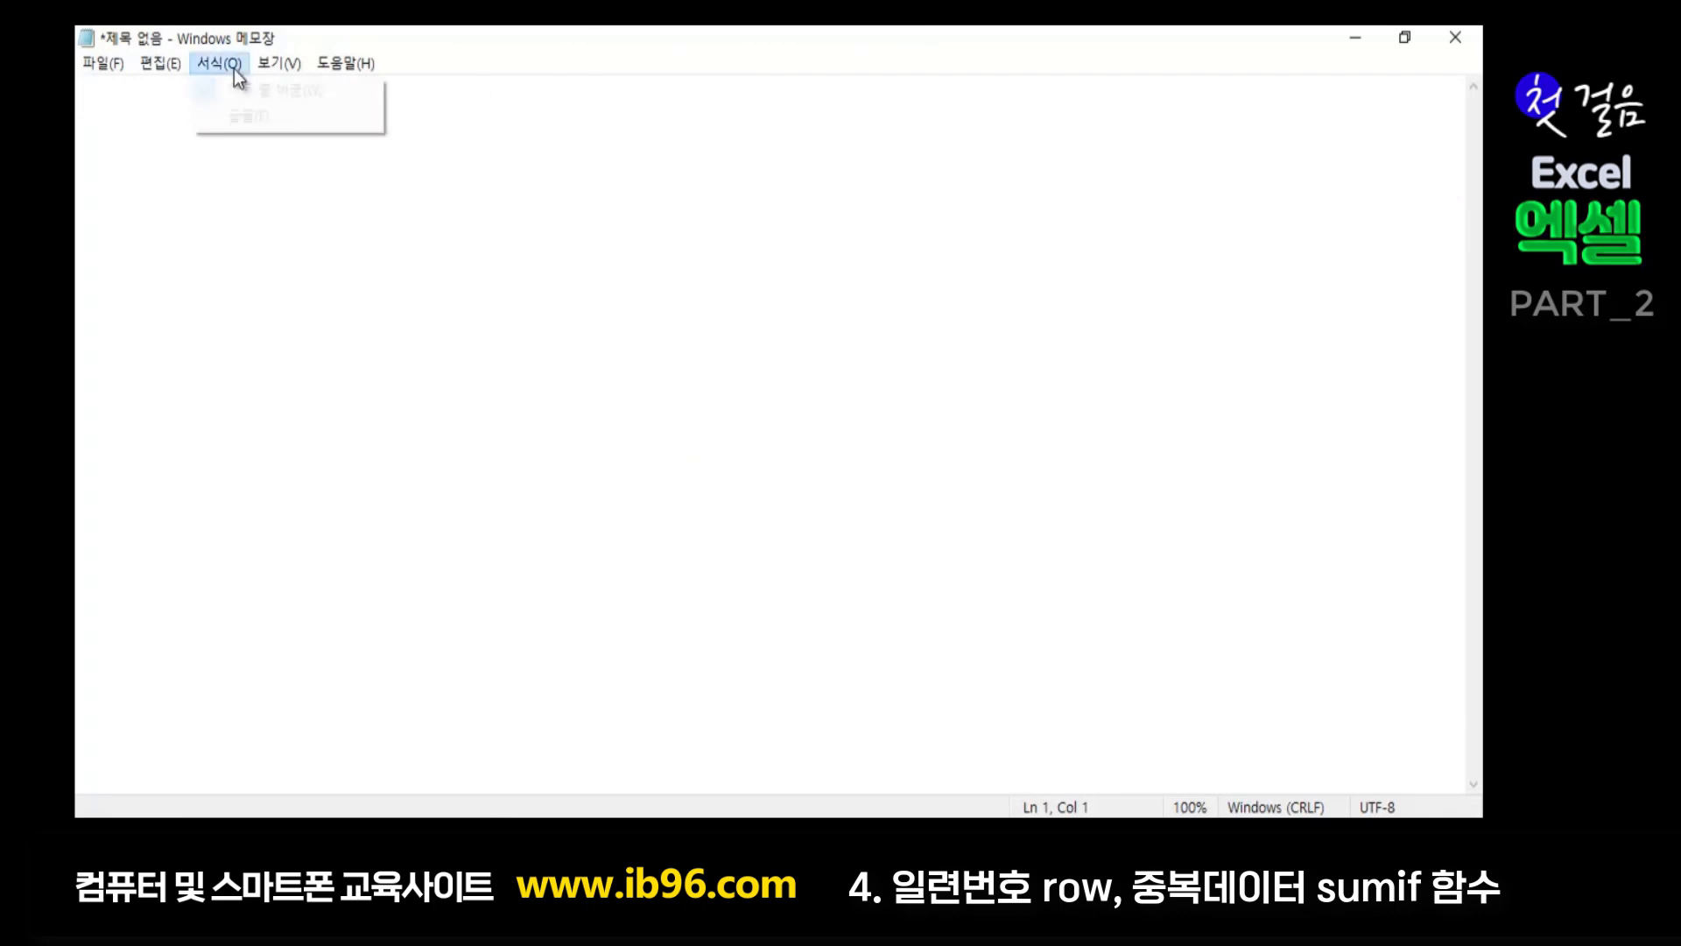
pyautogui.click(251, 115)
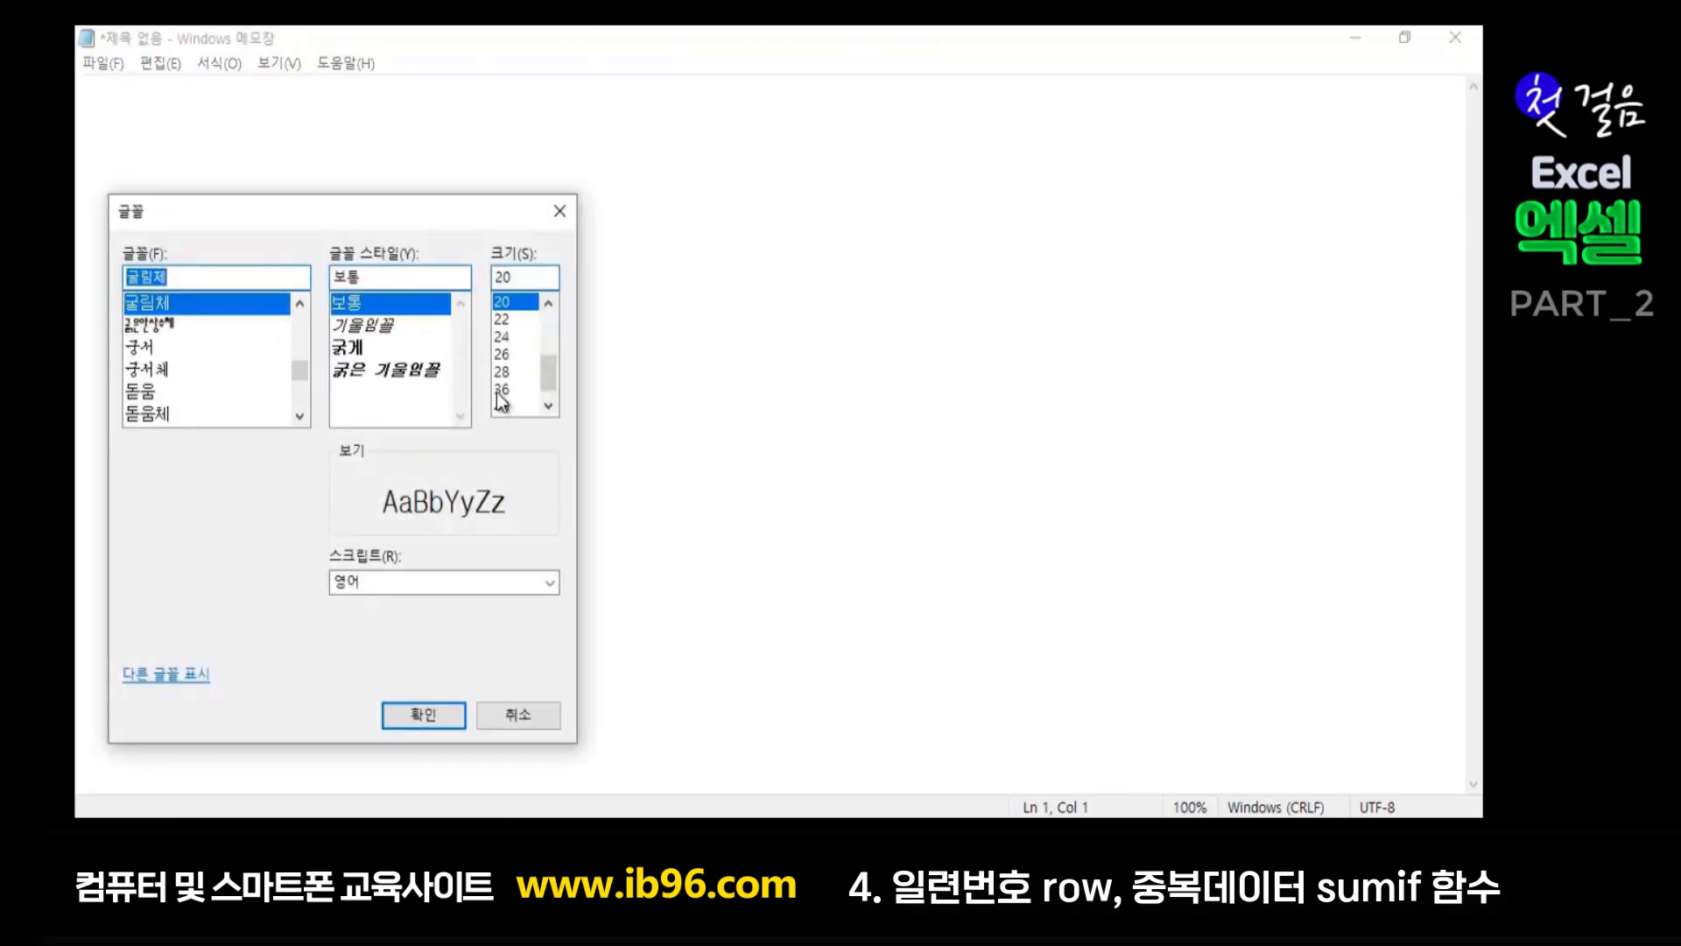
pyautogui.click(496, 392)
pyautogui.click(401, 718)
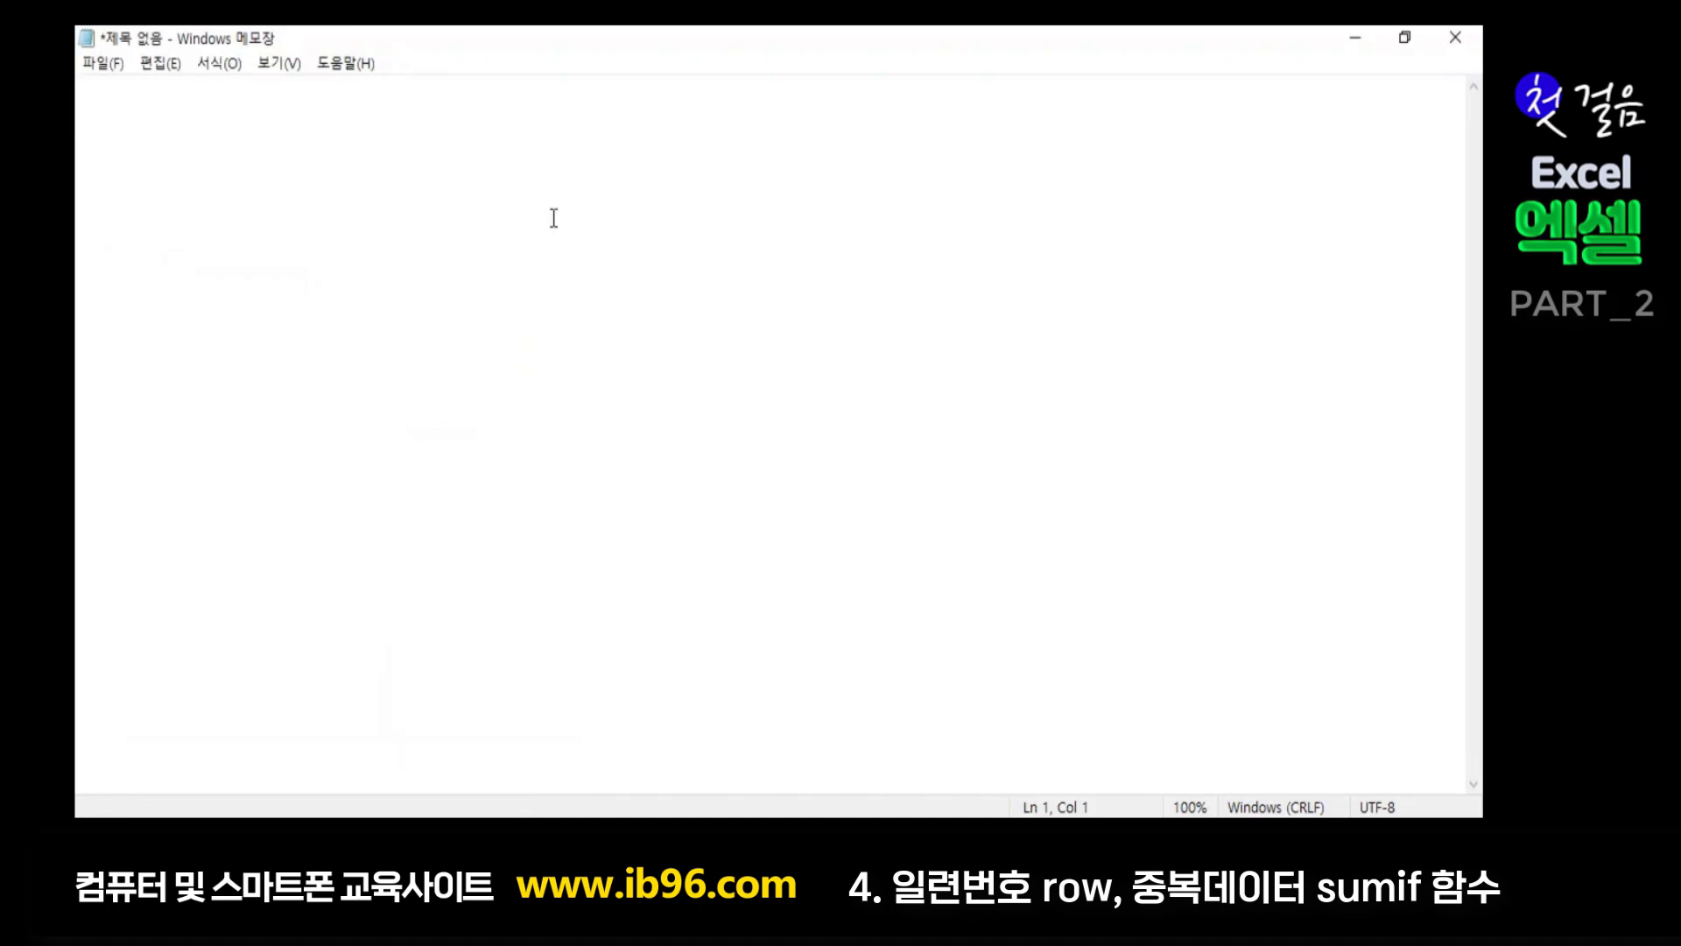
# Write the formula pattern =sum(범위) in the note and return to Excel
pyautogui.write('=su')
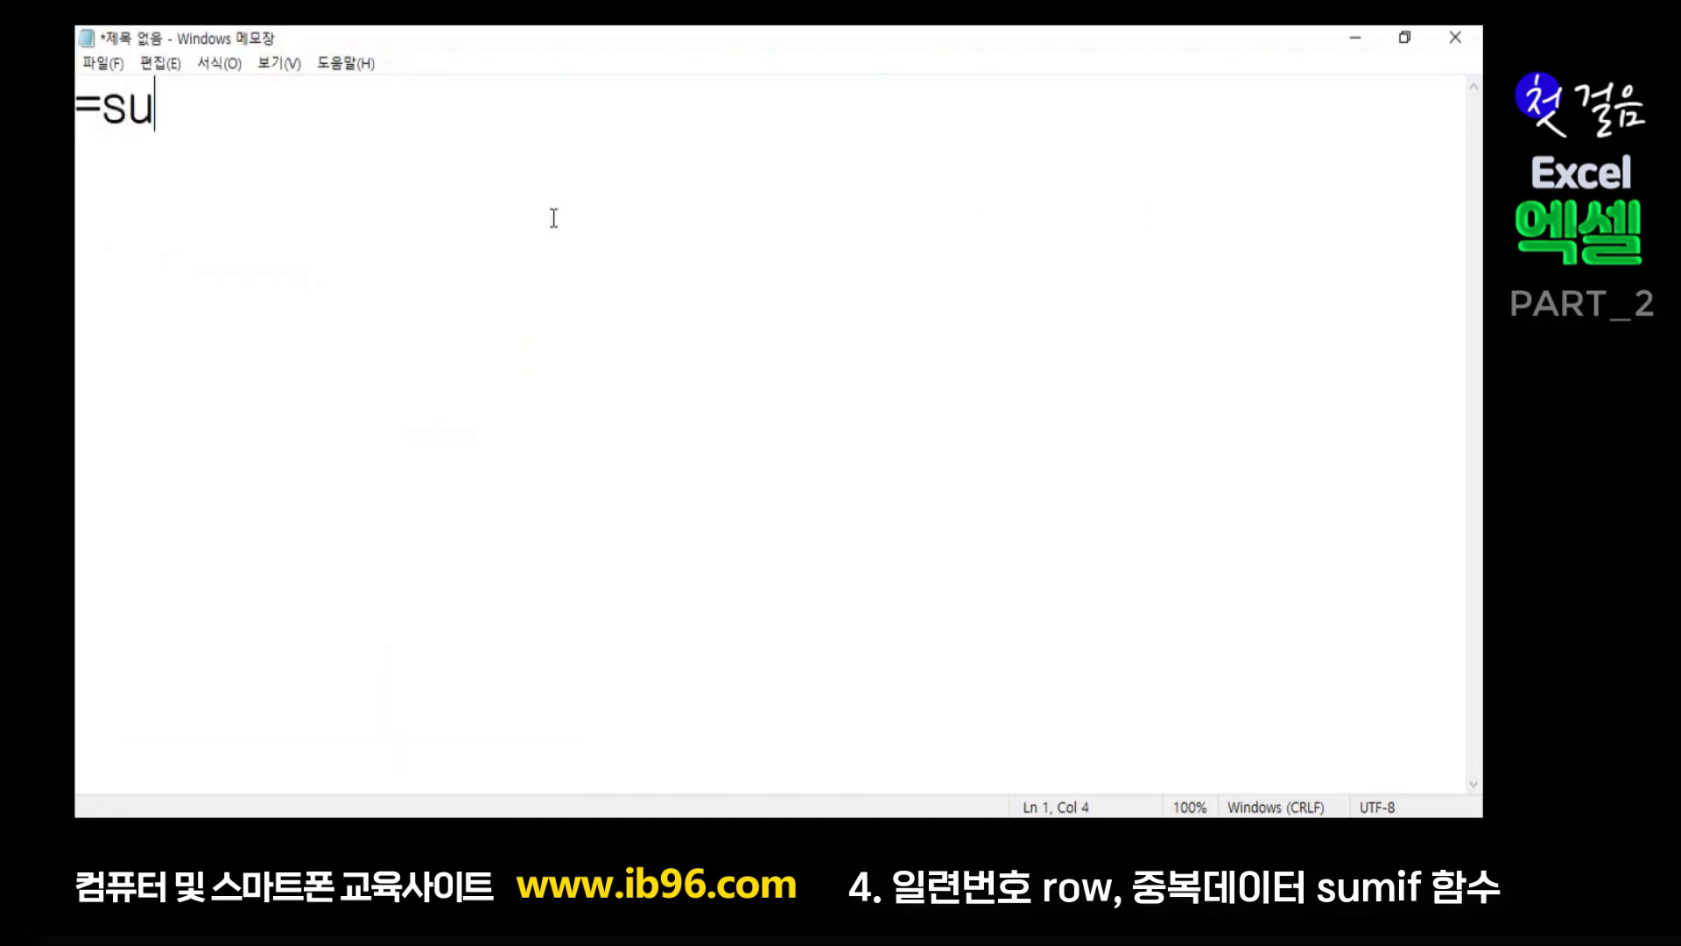
pyautogui.write('m')
pyautogui.write('(')
pyautogui.write('qj')
pyautogui.press('BackSpace')
pyautogui.press('BackSpace')
pyautogui.write('범위)')
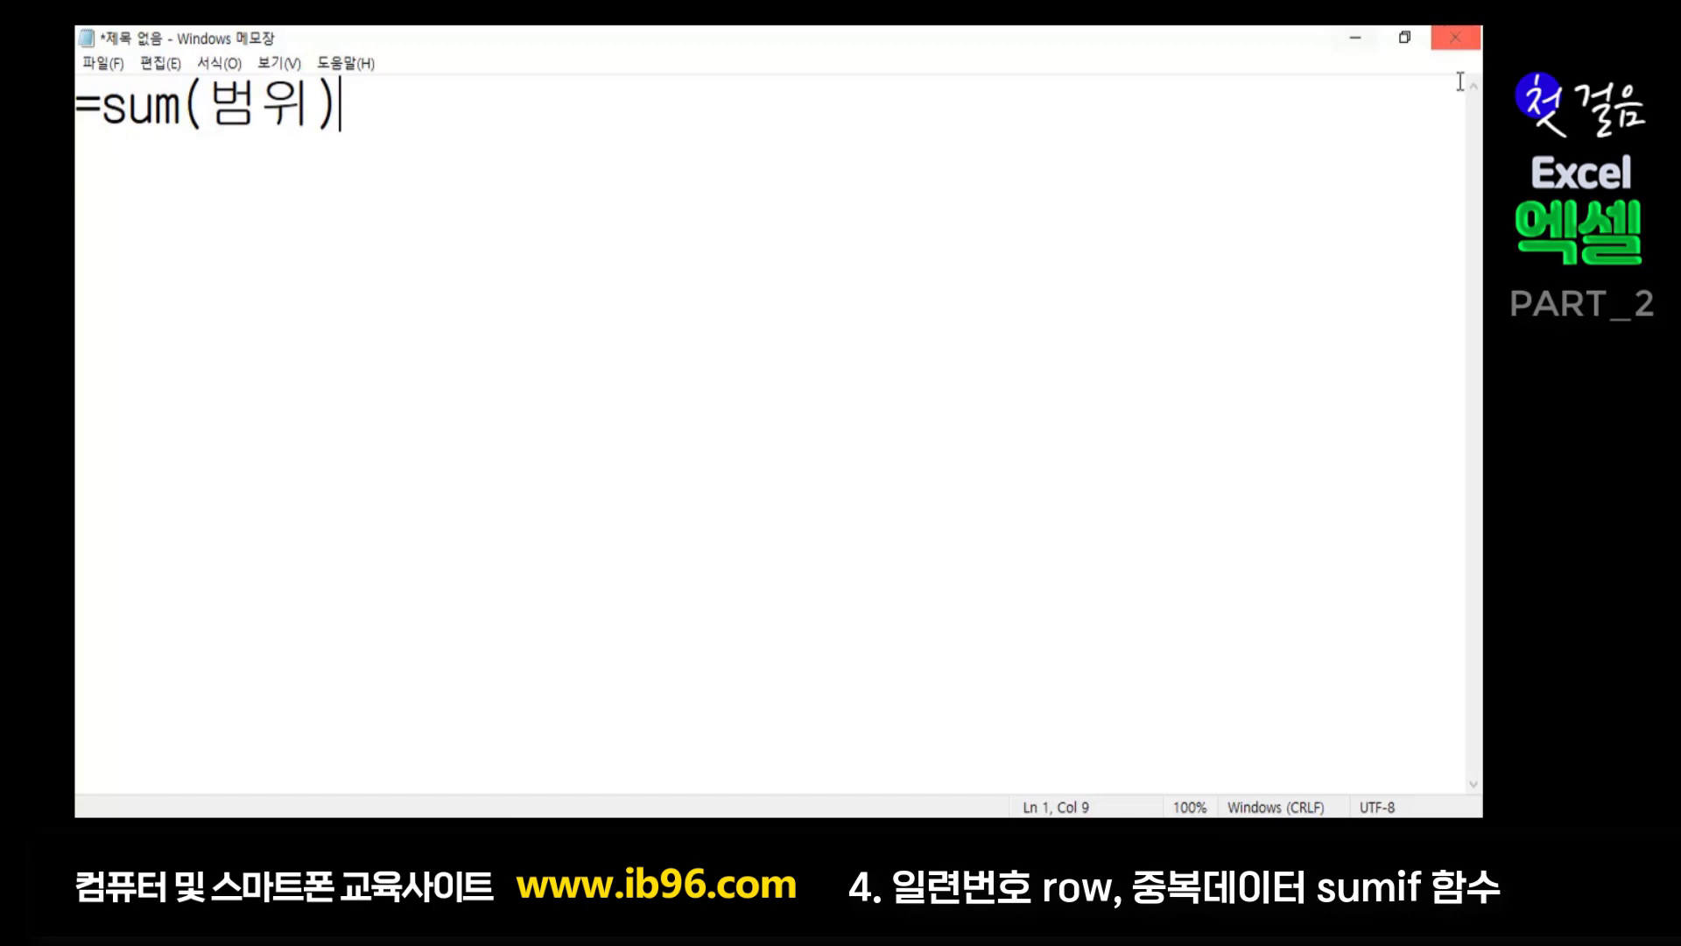
pyautogui.click(1355, 37)
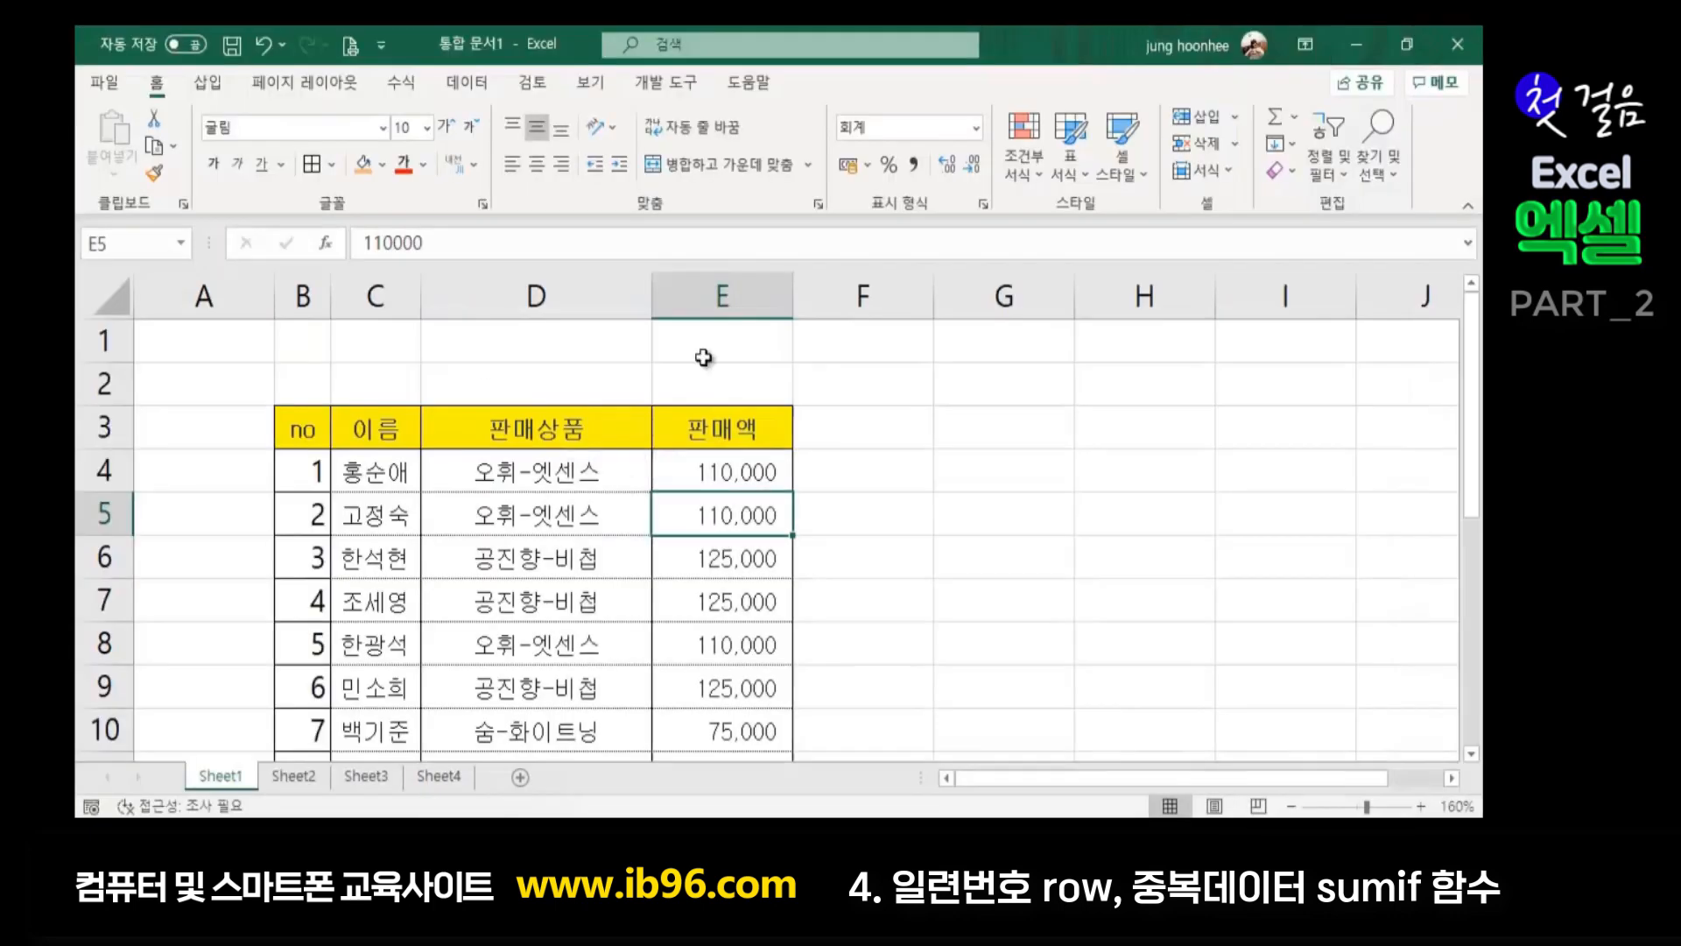
# Examine the 판매액 values of the 오휘-엣센스 rows on Sheet1 that belong in Sheet2's total cell F5
pyautogui.click(999, 551)
pyautogui.click(310, 776)
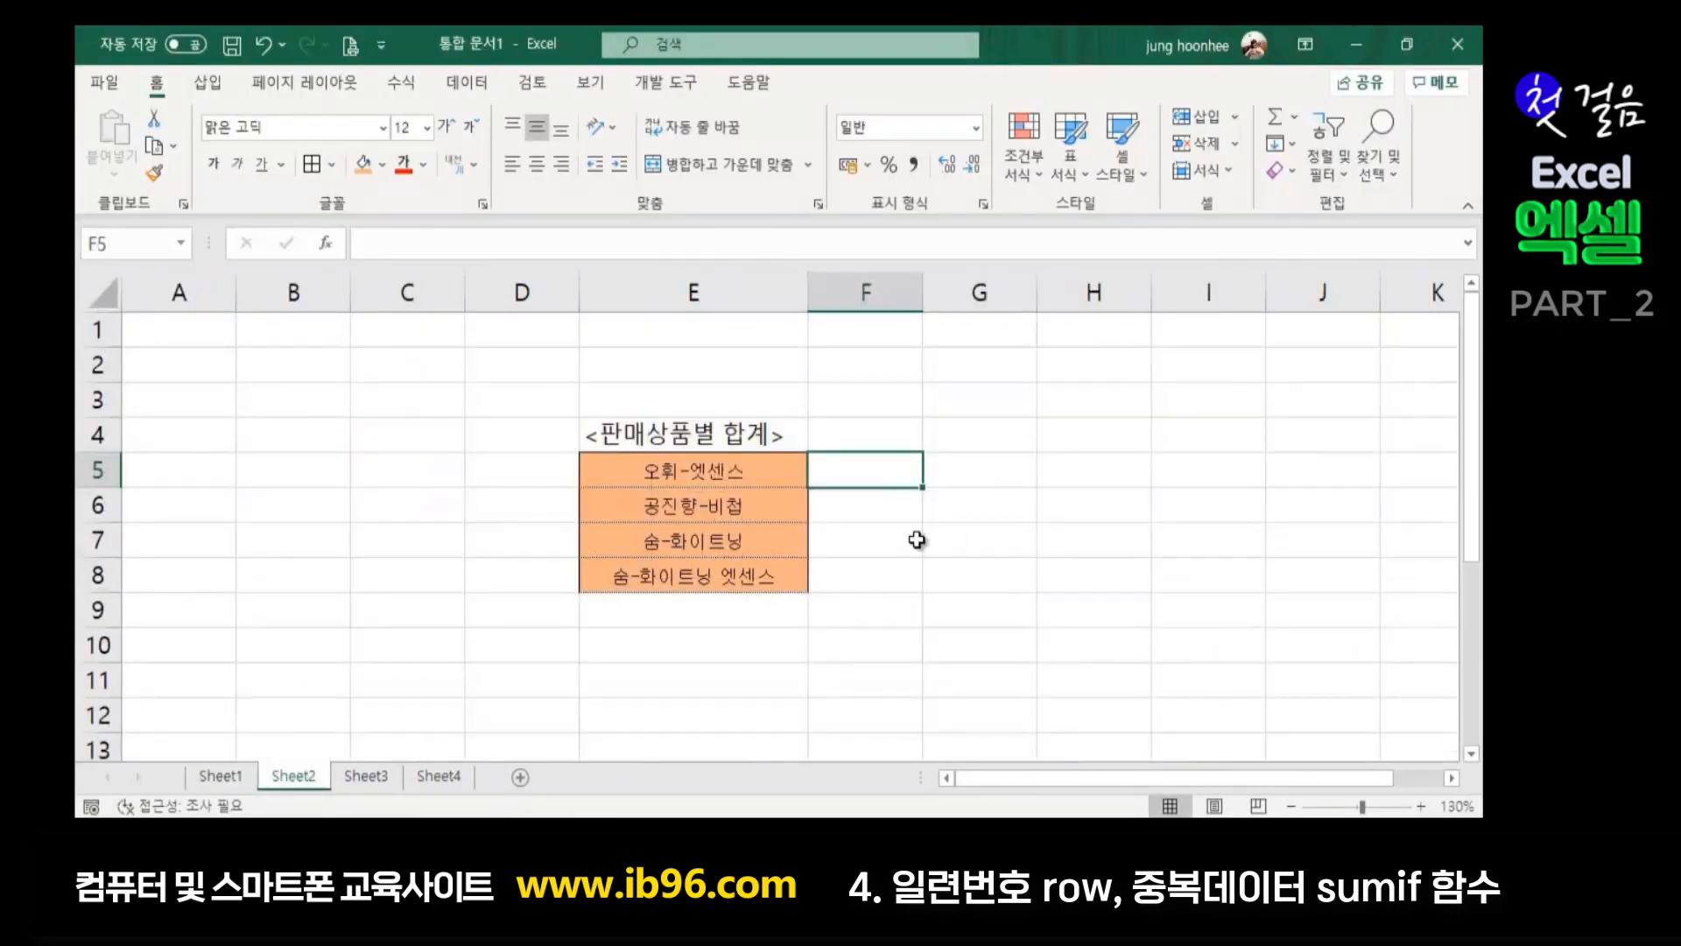
pyautogui.click(686, 477)
pyautogui.click(876, 472)
pyautogui.click(247, 775)
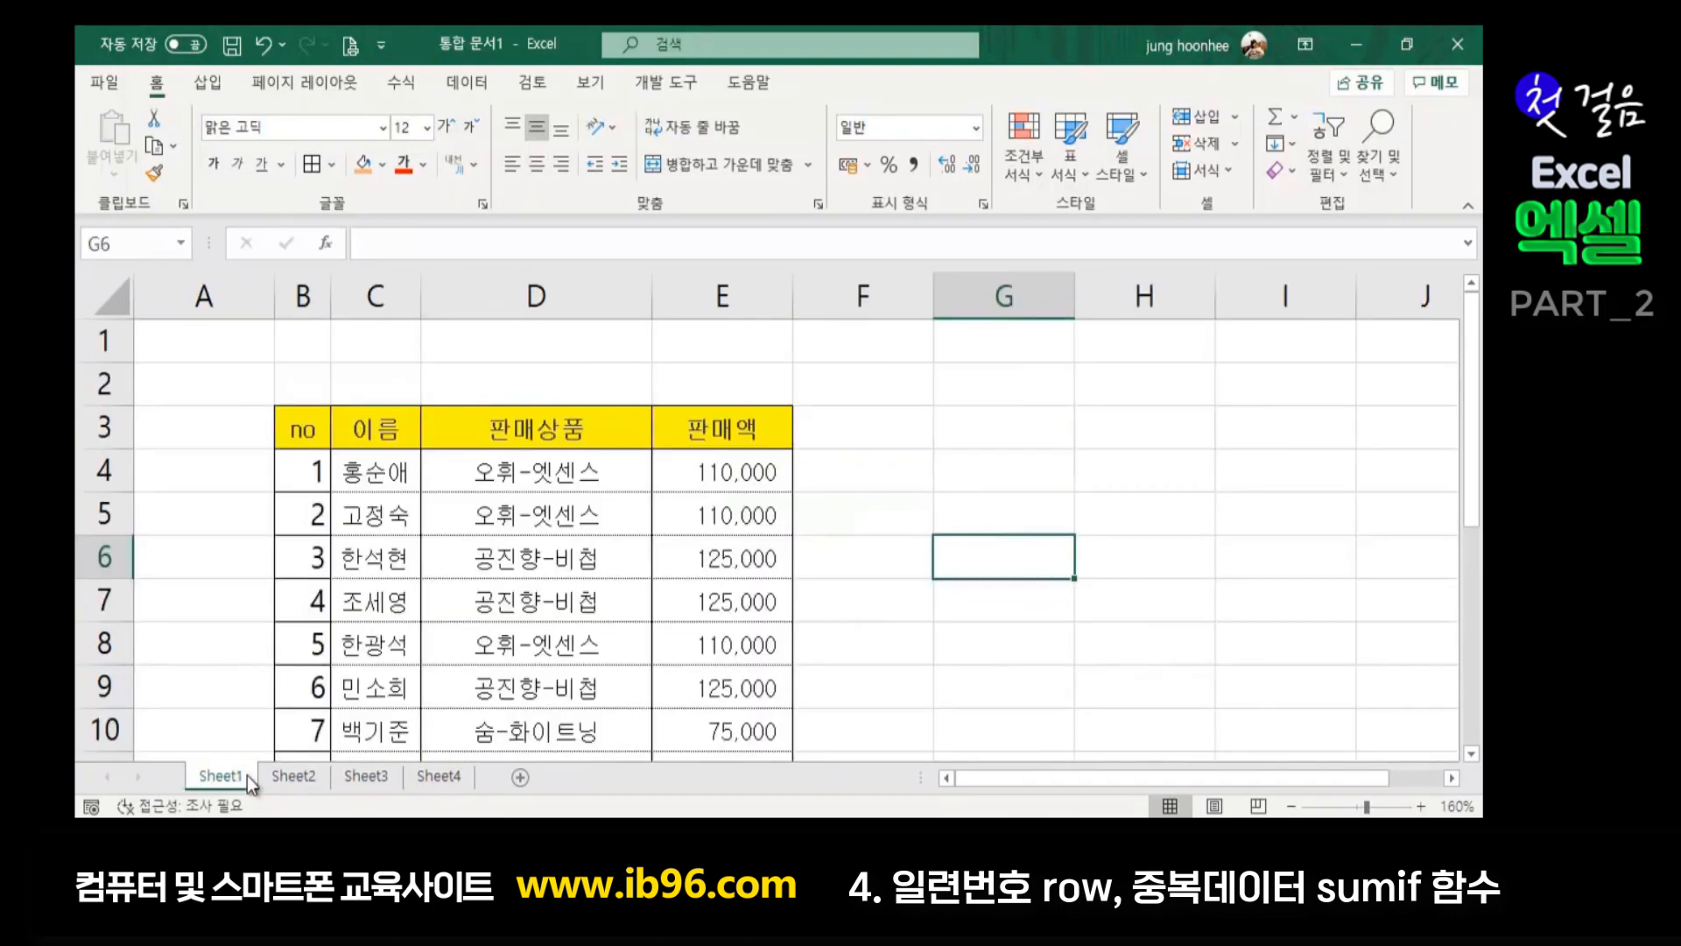
pyautogui.click(717, 471)
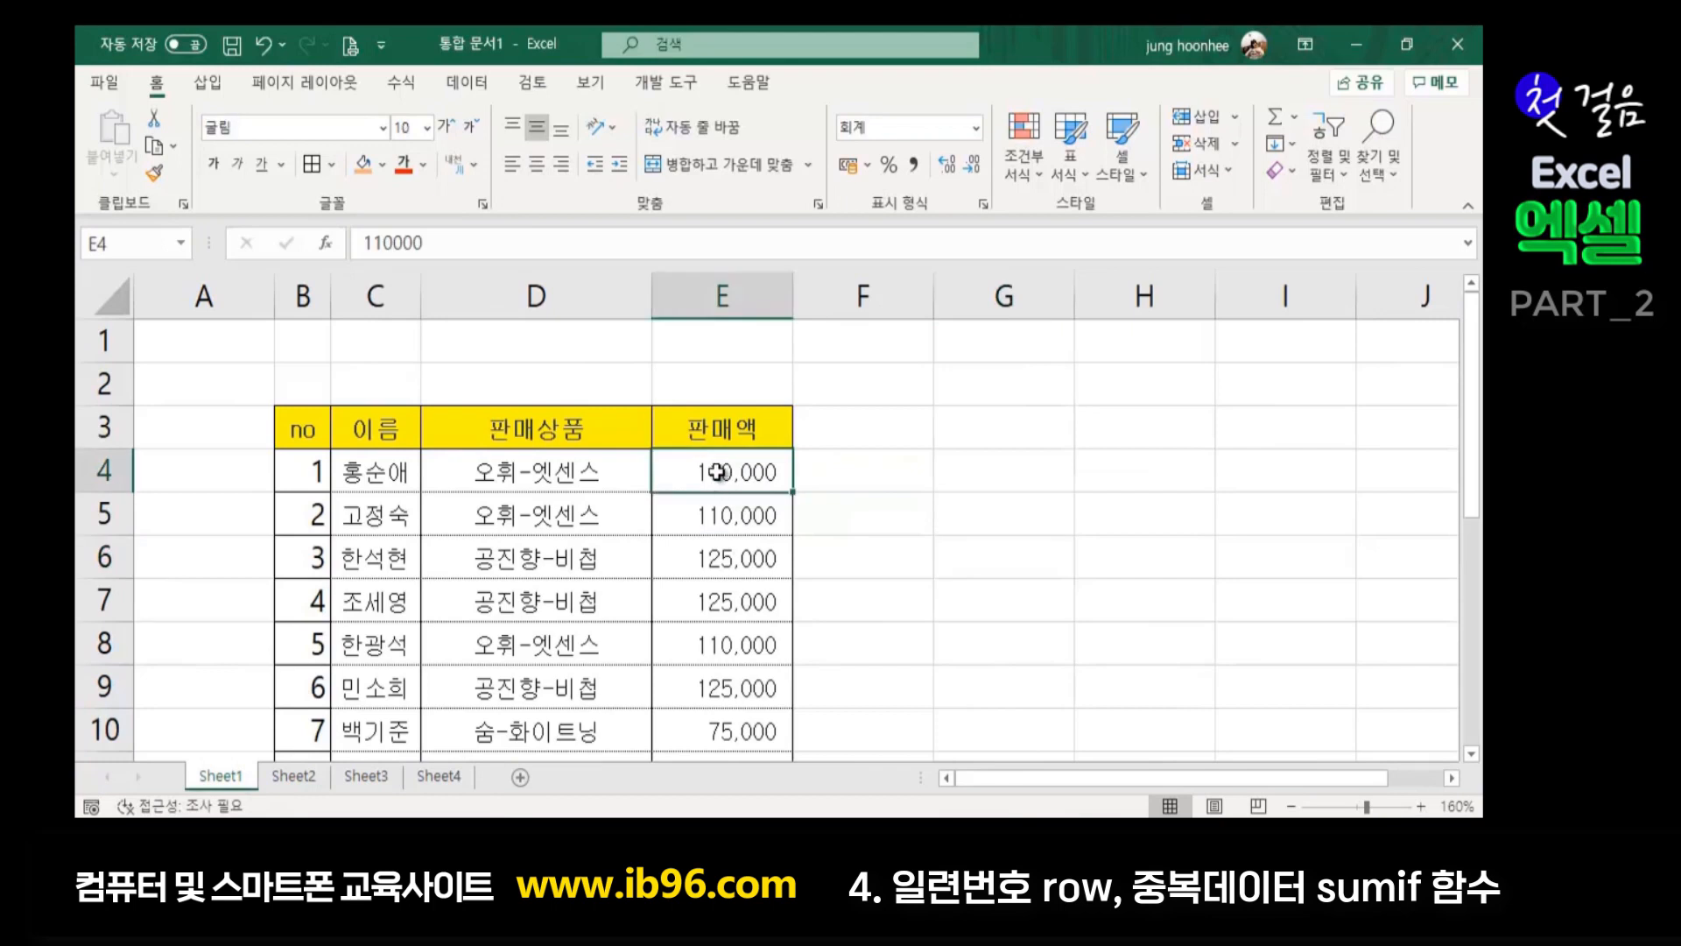
pyautogui.click(718, 524)
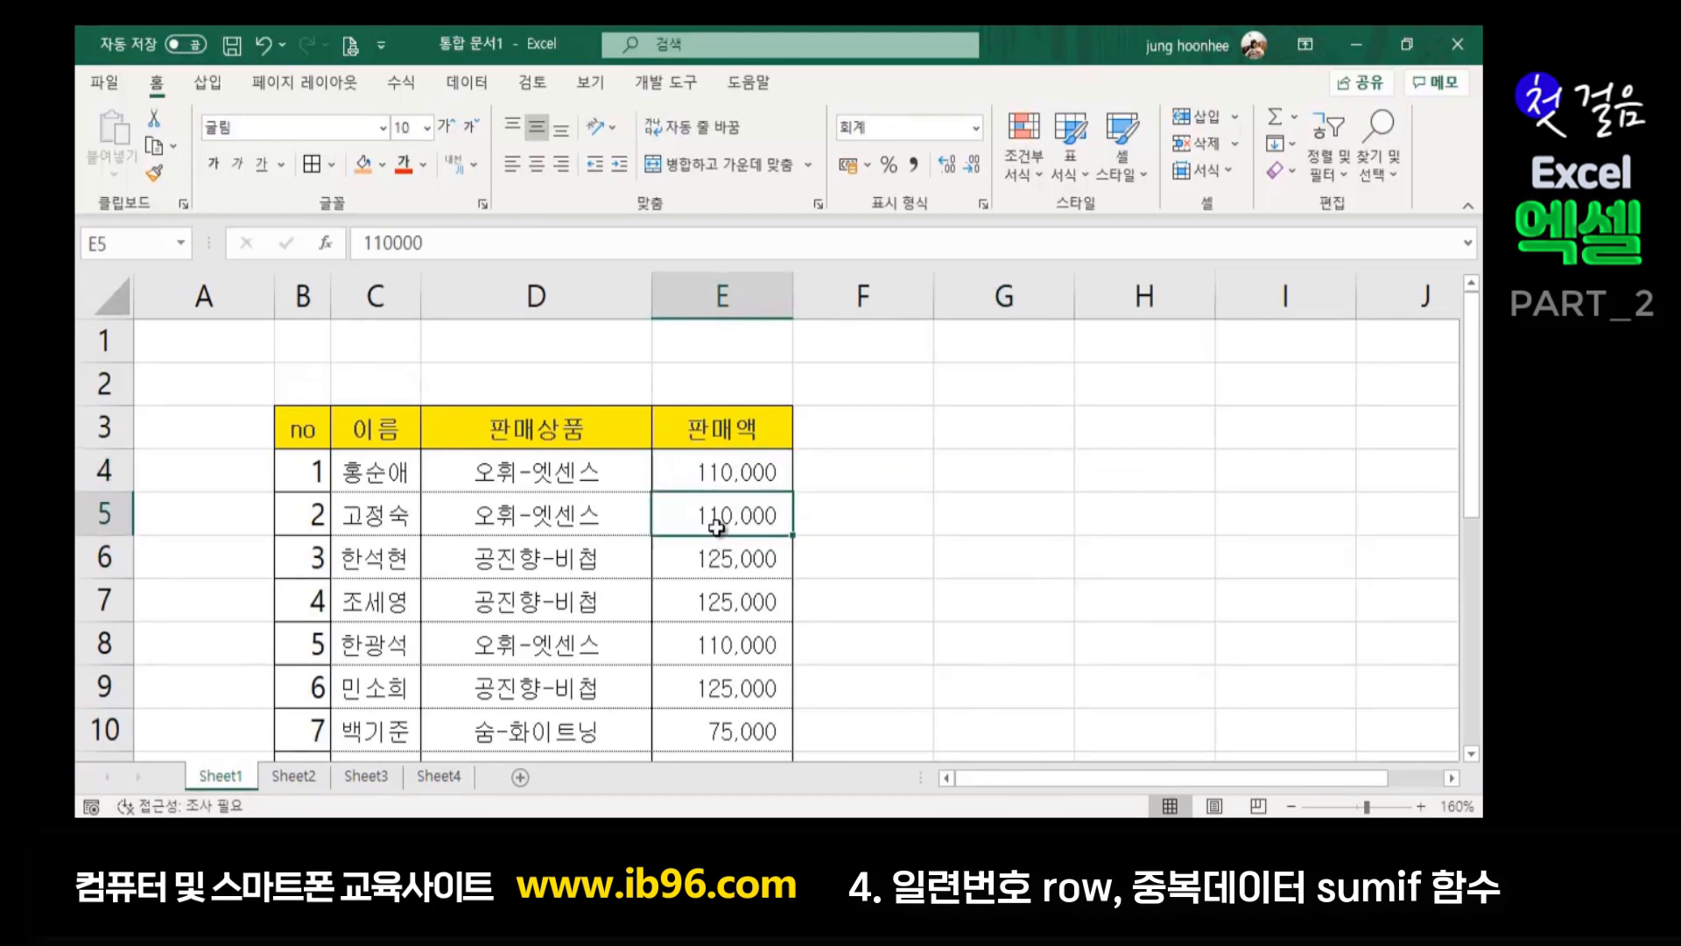
pyautogui.click(727, 652)
pyautogui.scroll(-2, 728, 652)
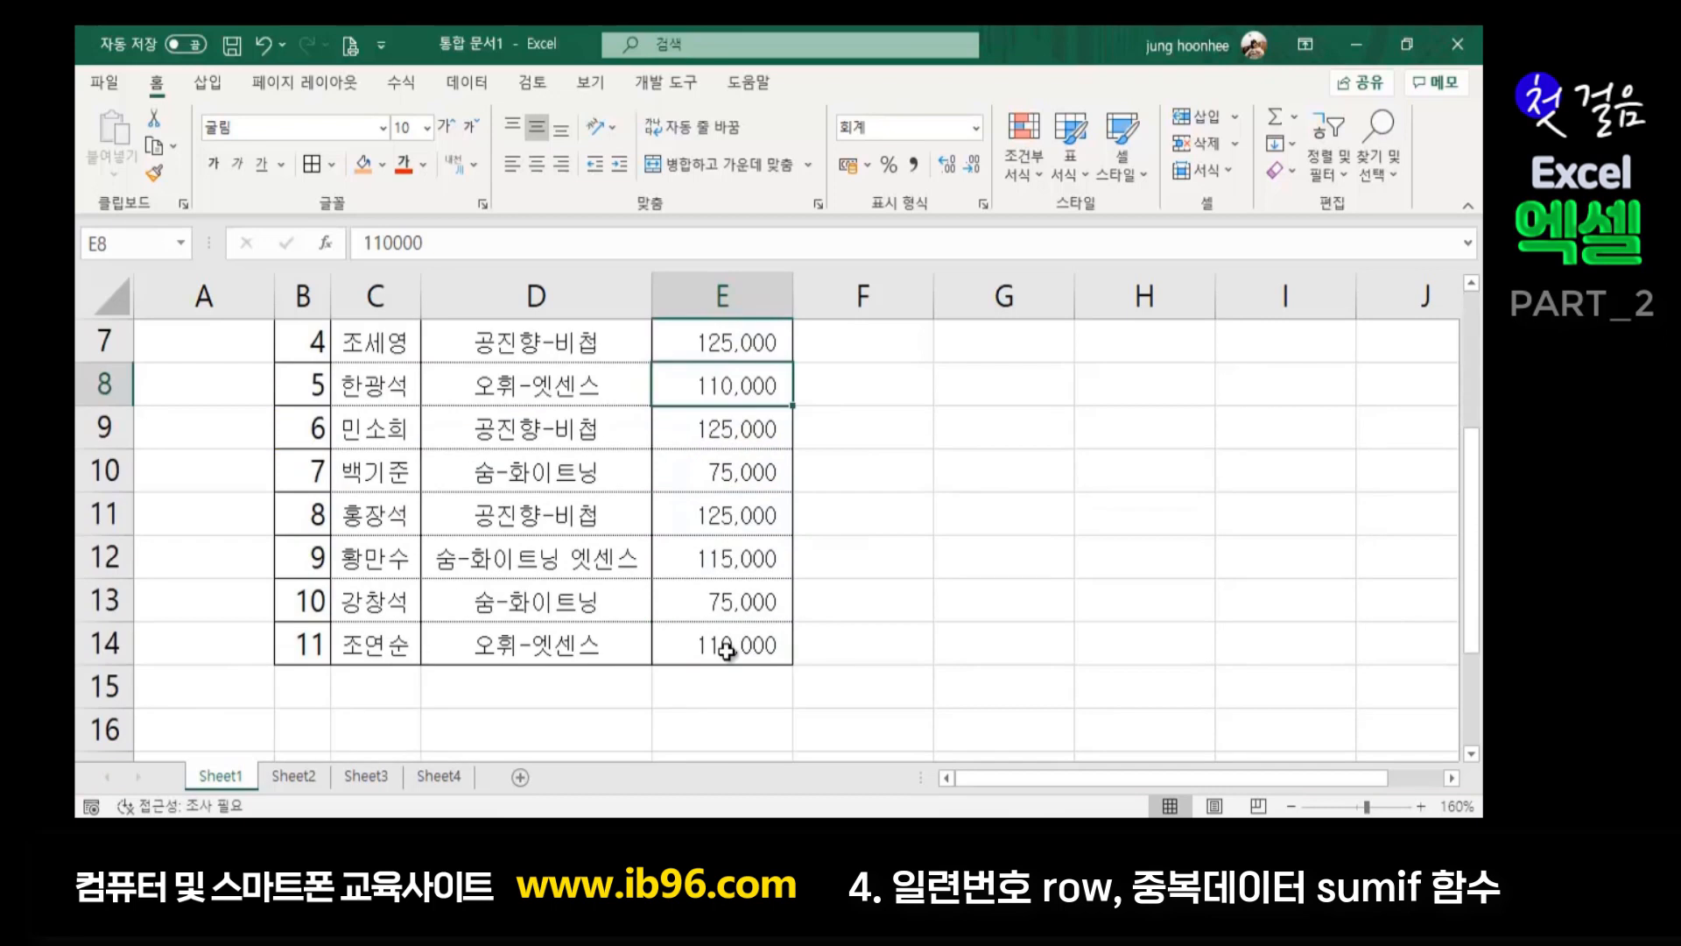
pyautogui.click(725, 649)
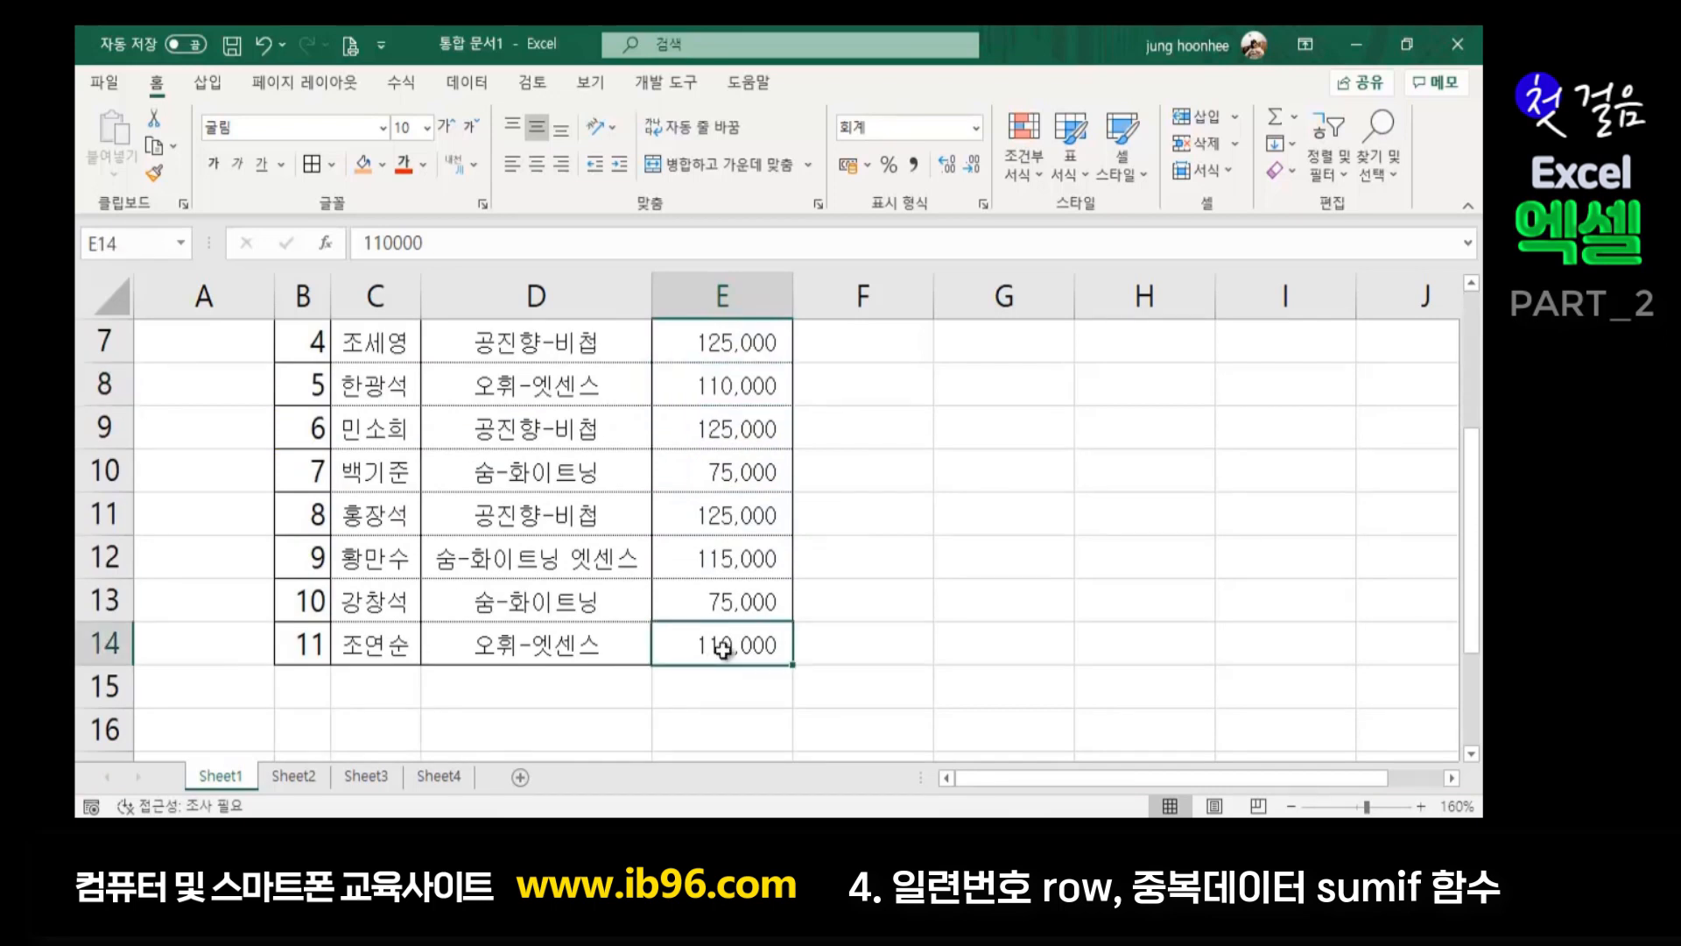
pyautogui.scroll(2, 723, 649)
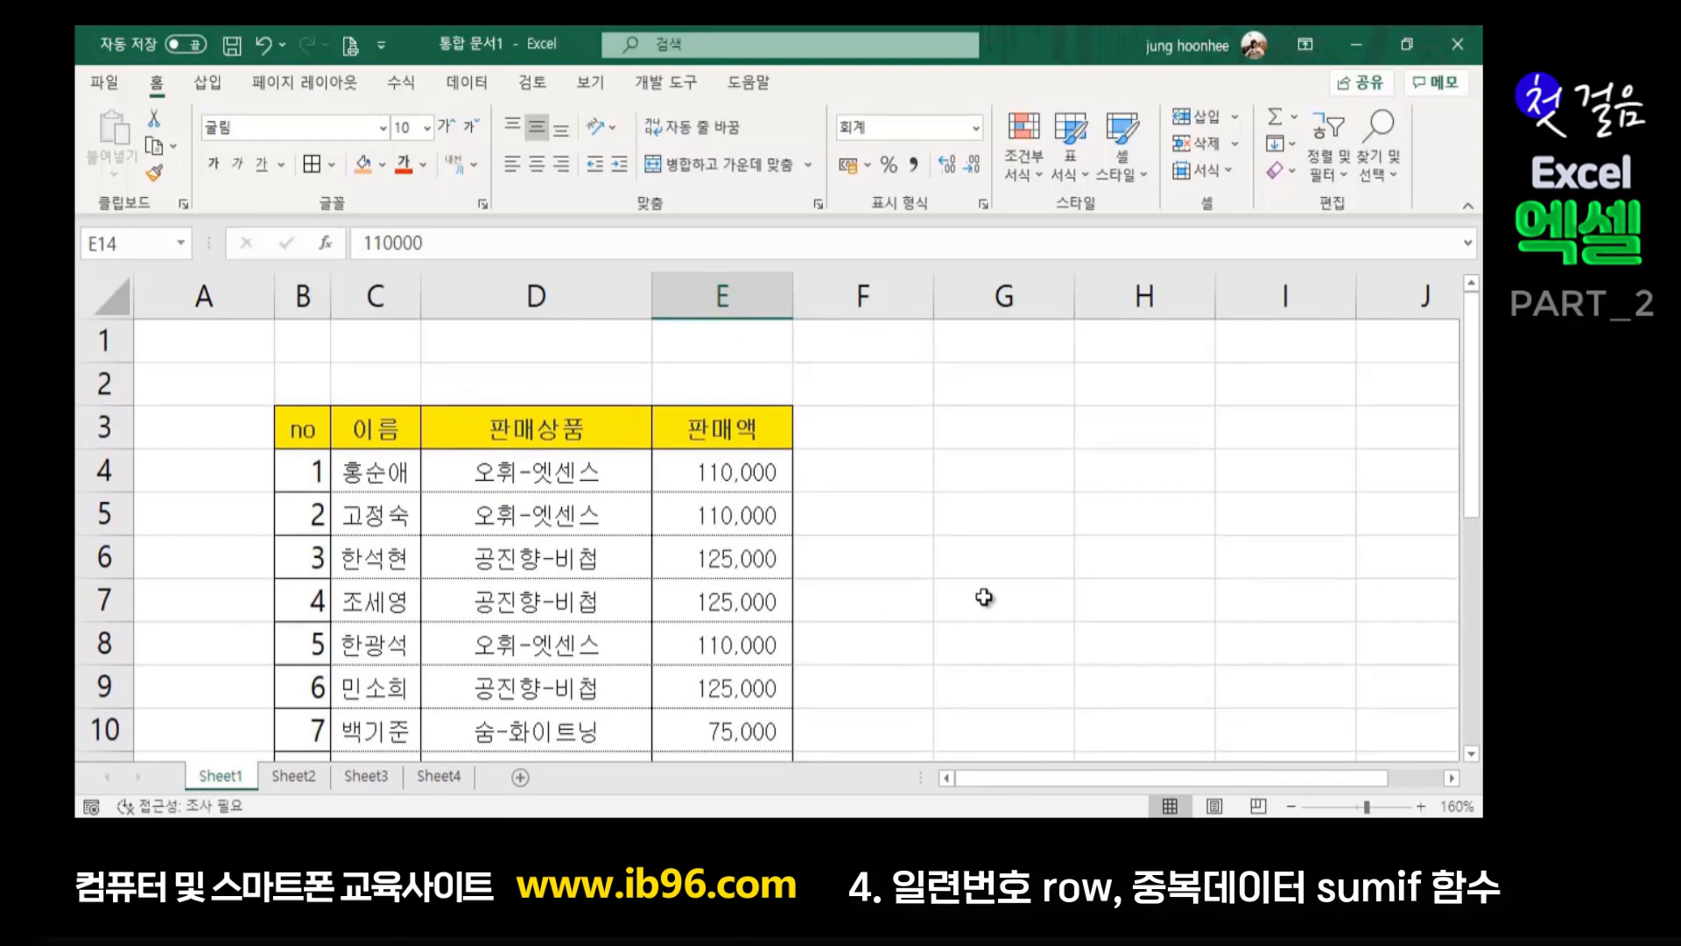
pyautogui.click(278, 777)
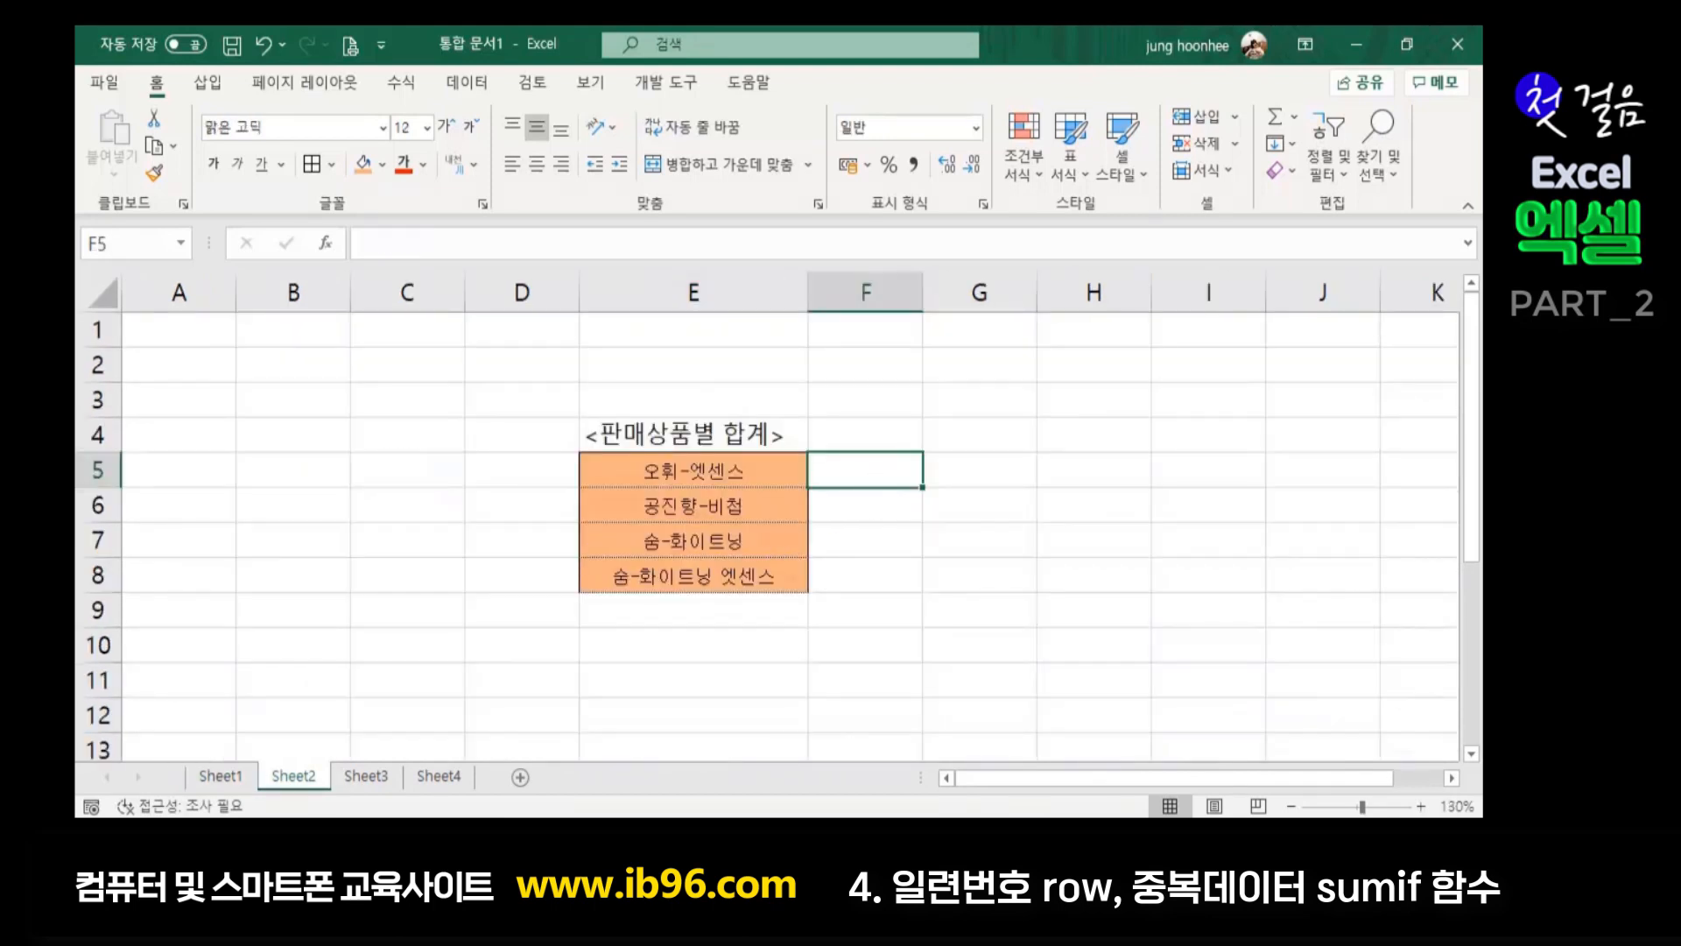
# Switch to Notepad, change the formula pattern to =sumif(범위), and return to Sheet2 in Excel
pyautogui.click(807, 835)
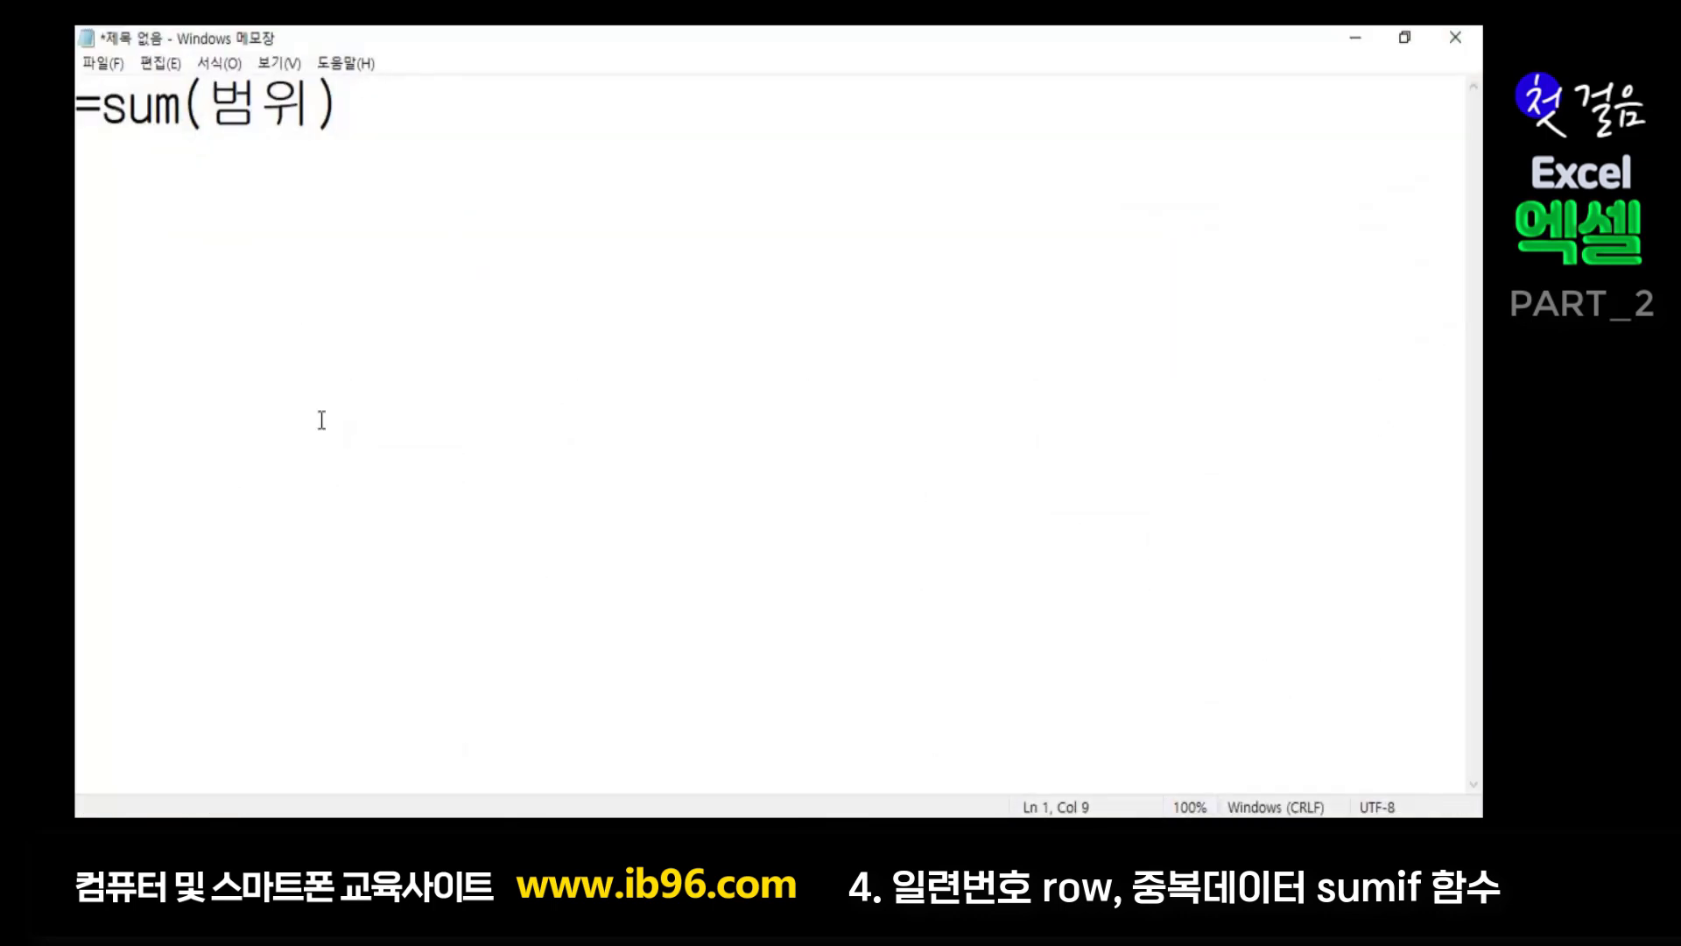
pyautogui.click(181, 110)
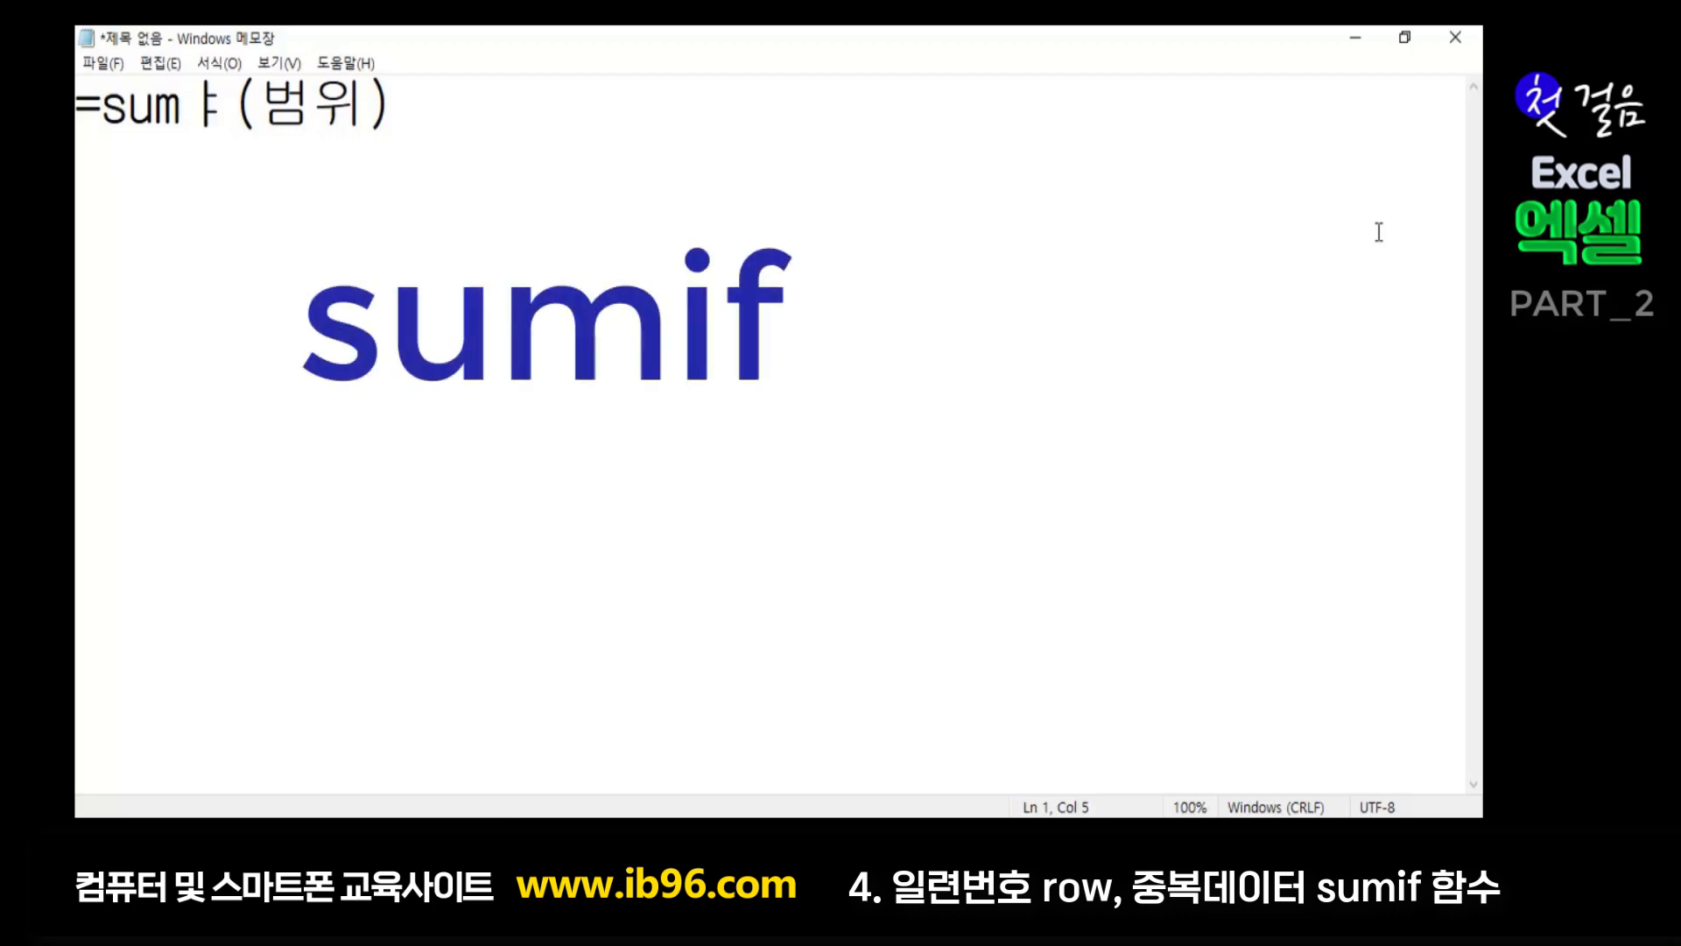
pyautogui.press('BackSpace')
pyautogui.write('if')
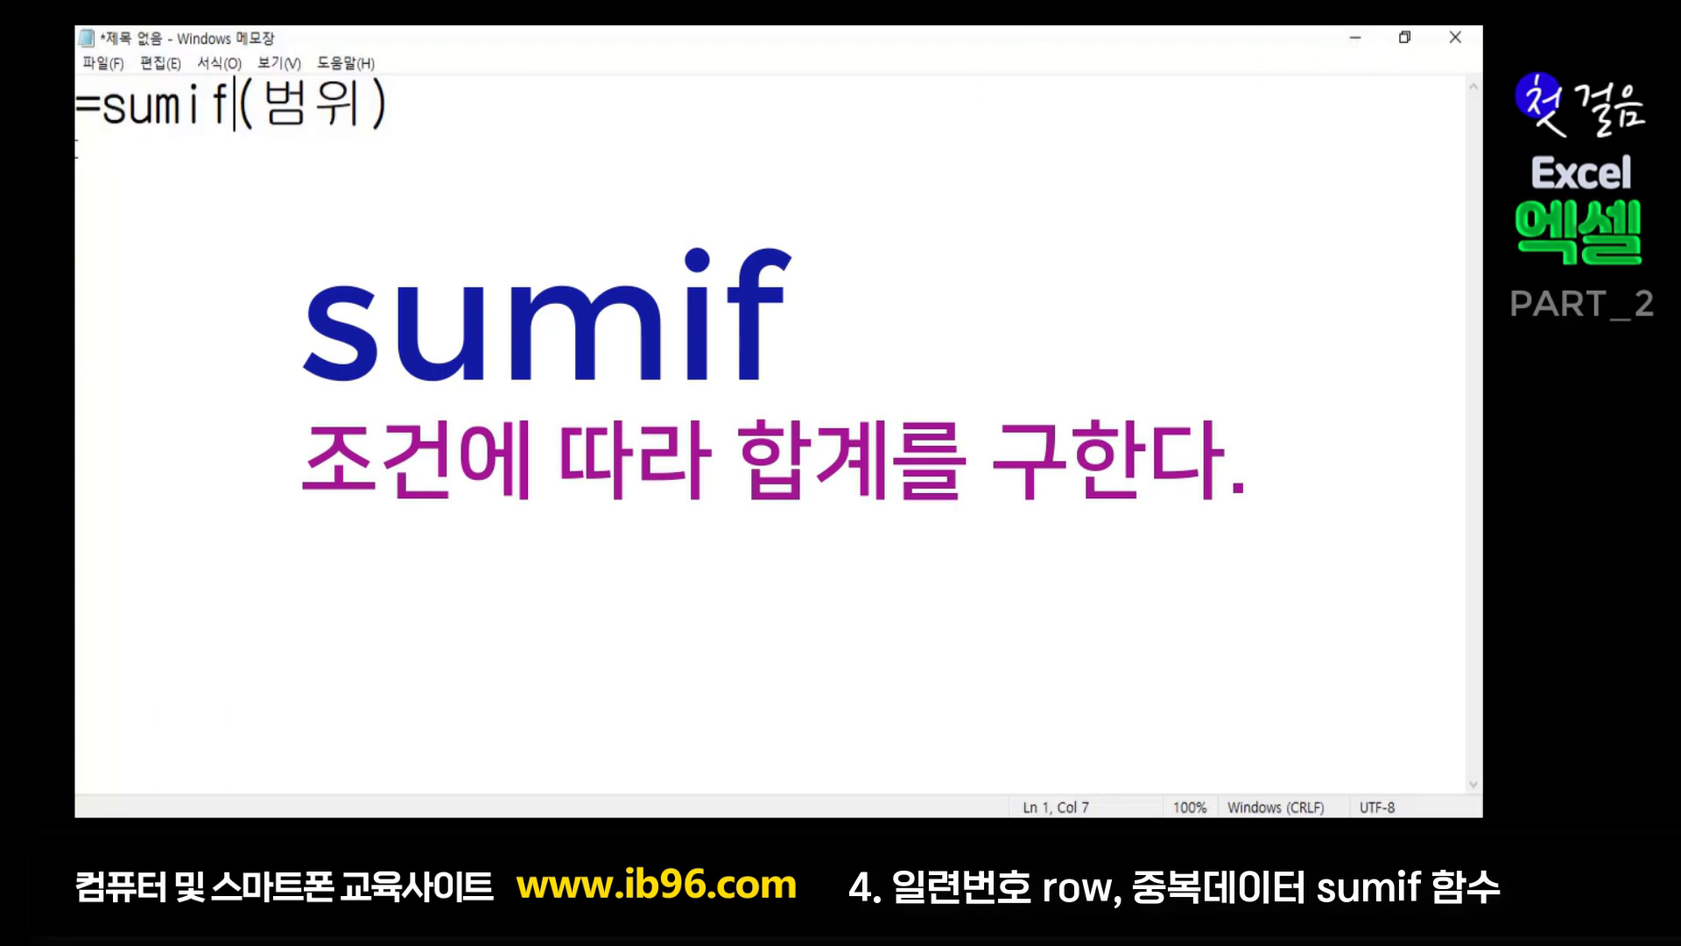
pyautogui.moveTo(181, 99); pyautogui.dragTo(235, 104)
pyautogui.click(119, 132)
pyautogui.click(484, 107)
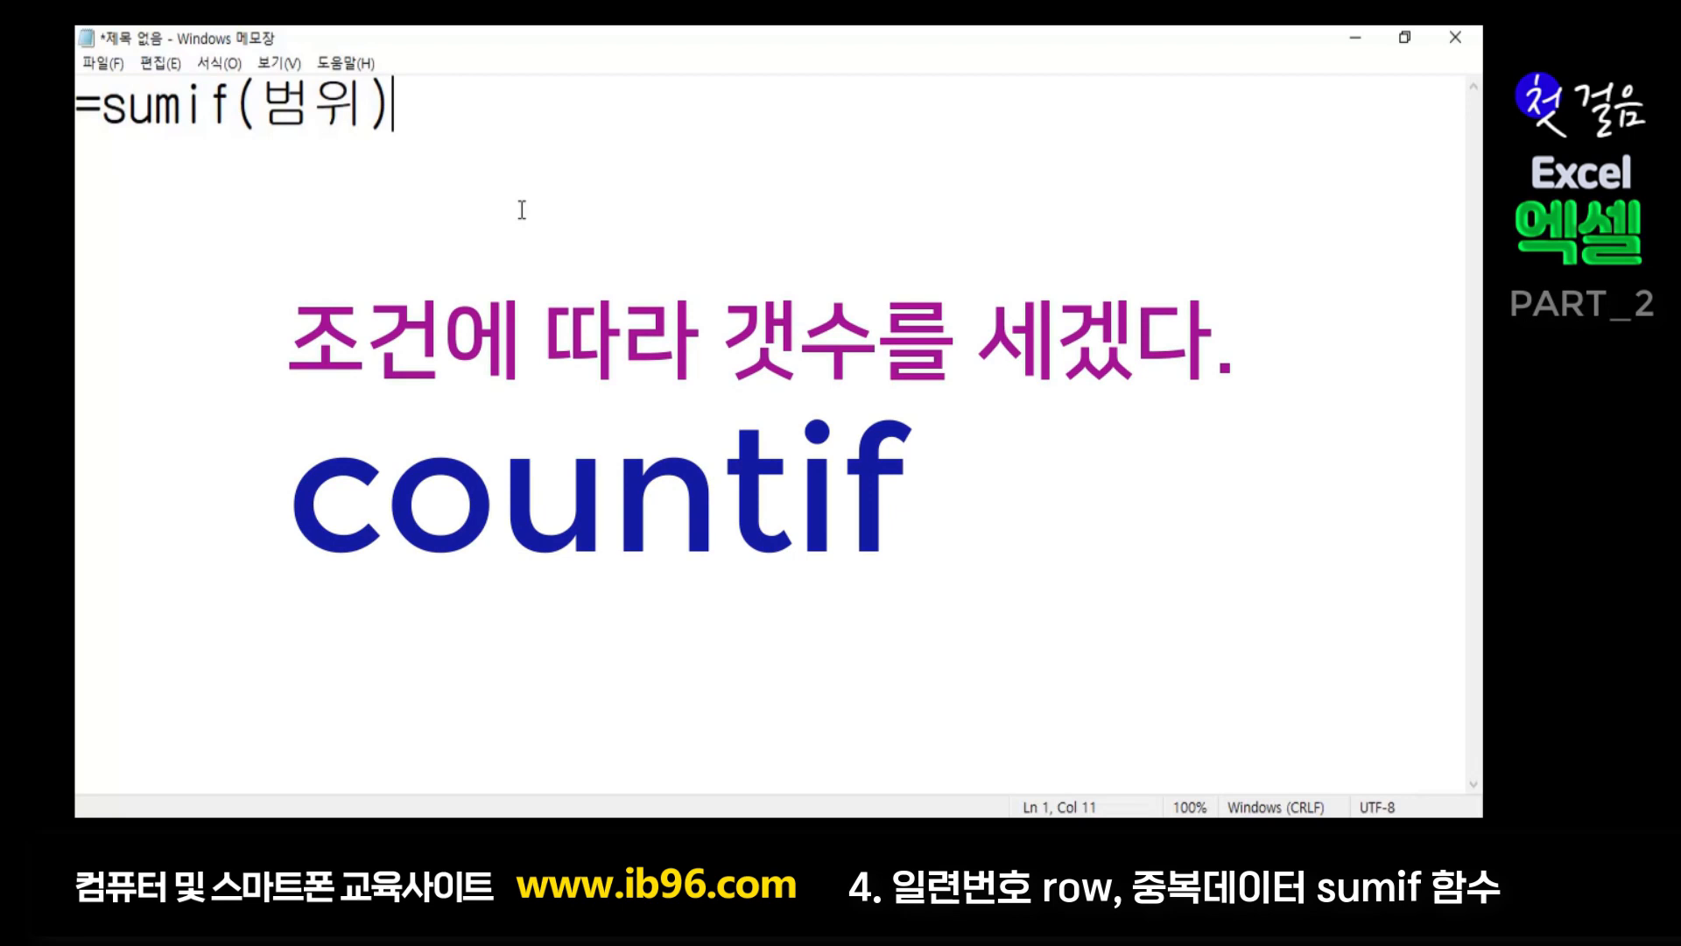
pyautogui.click(1340, 38)
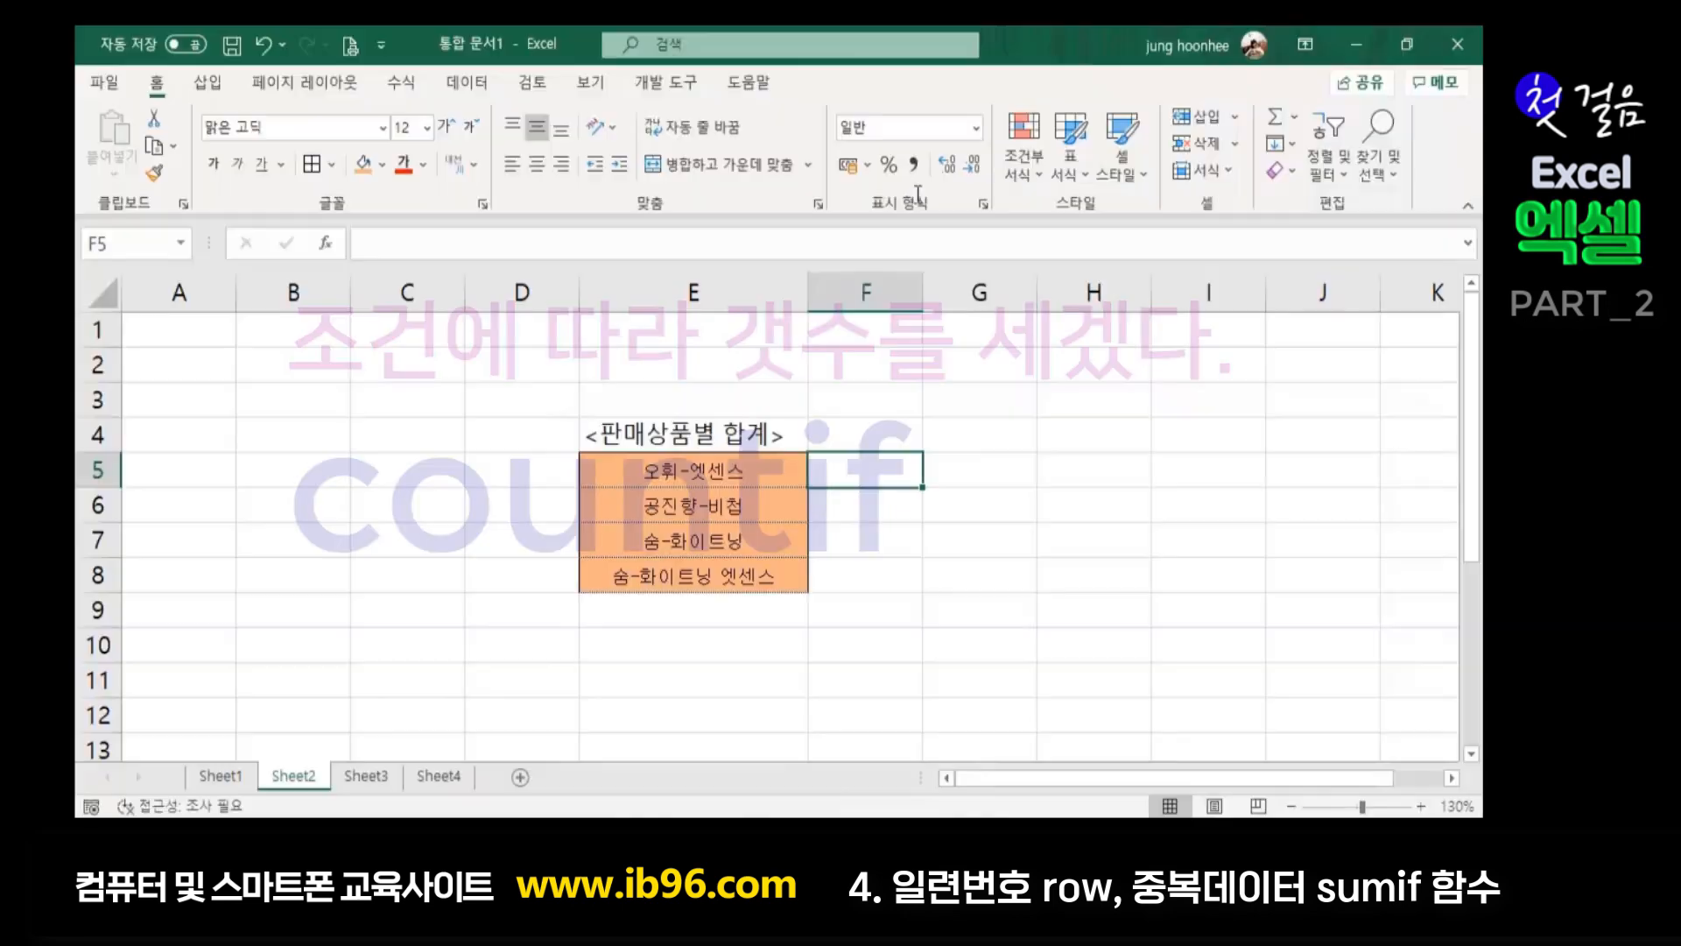
pyautogui.click(935, 516)
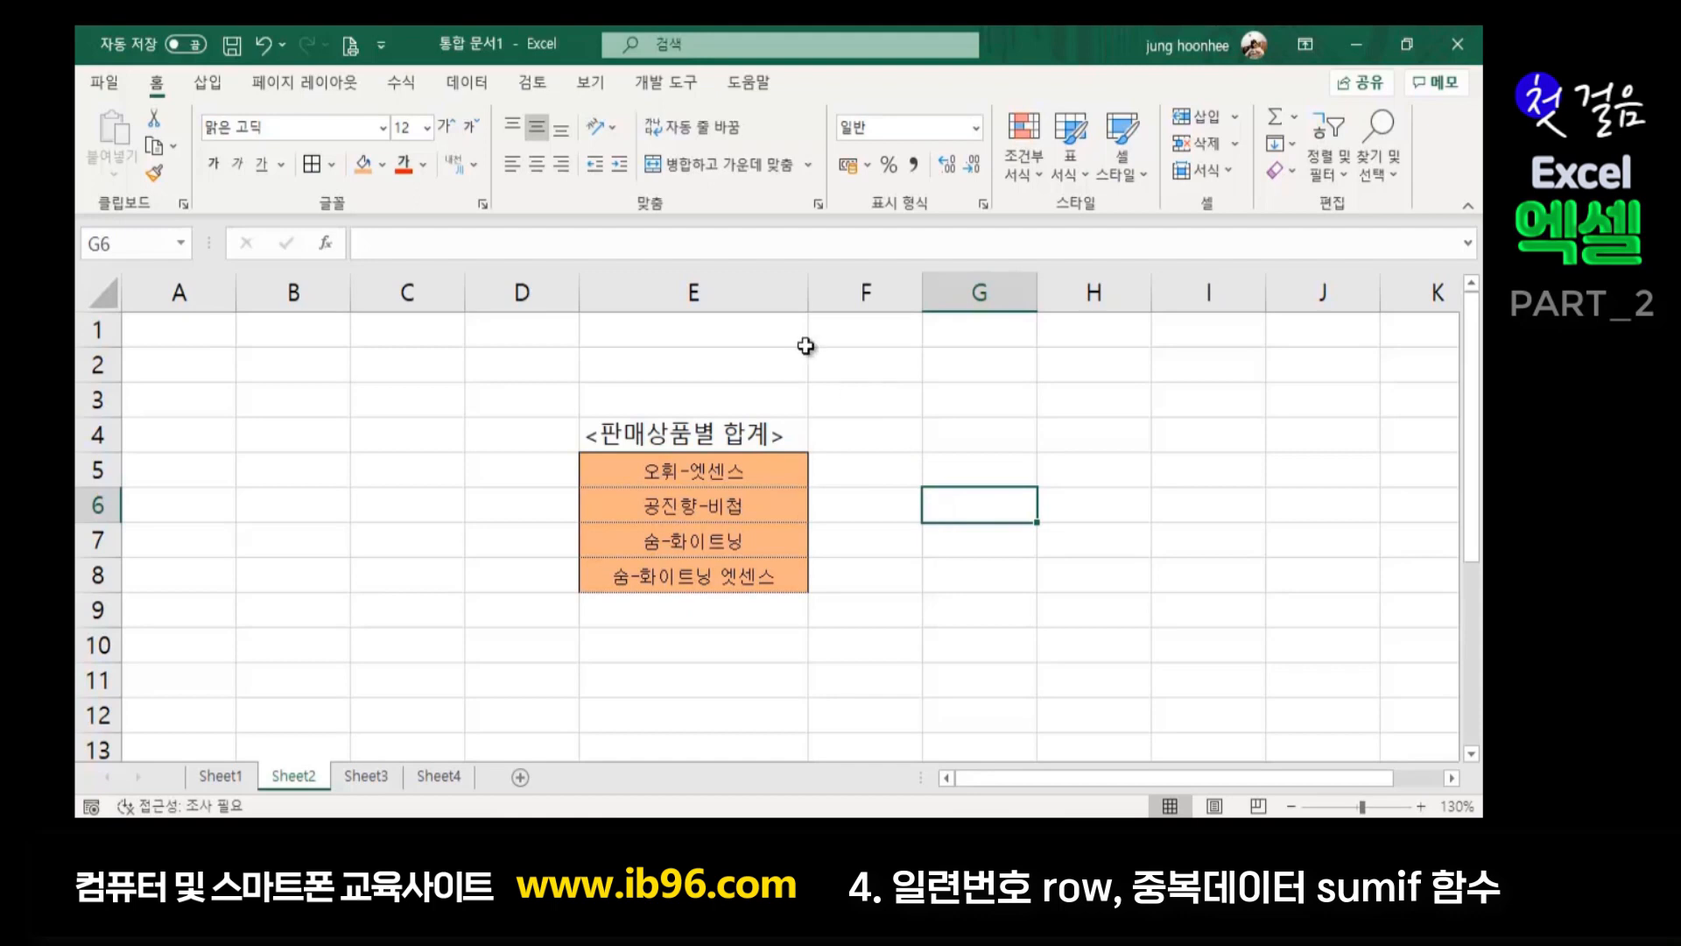
pyautogui.click(721, 472)
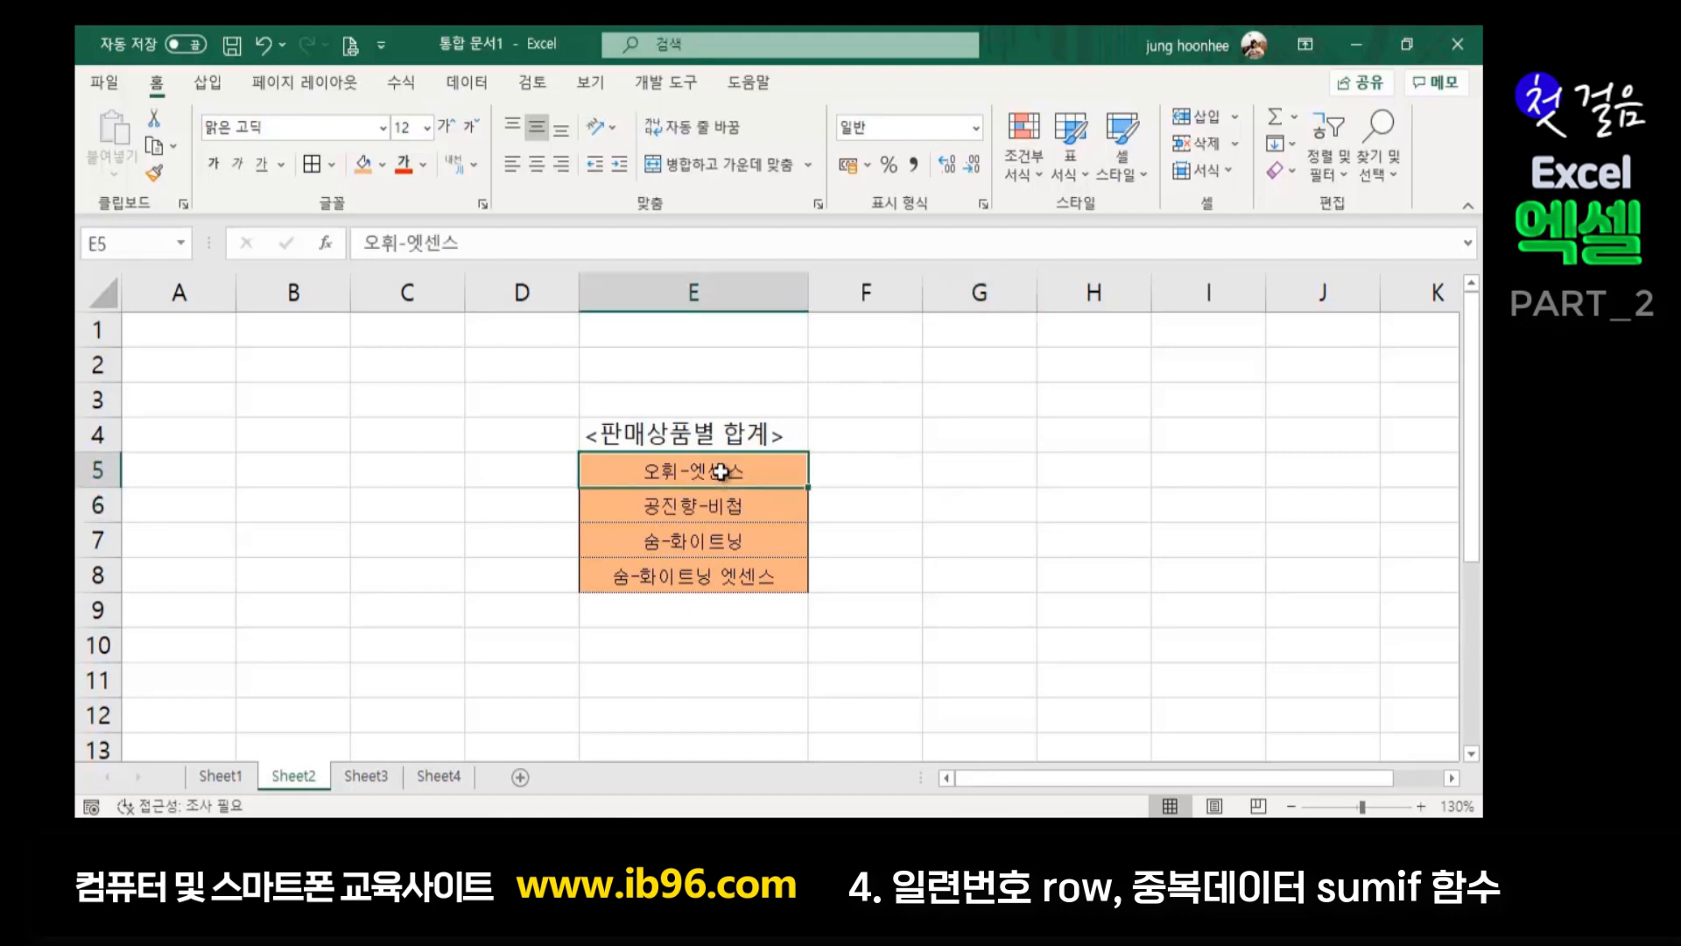
pyautogui.click(899, 471)
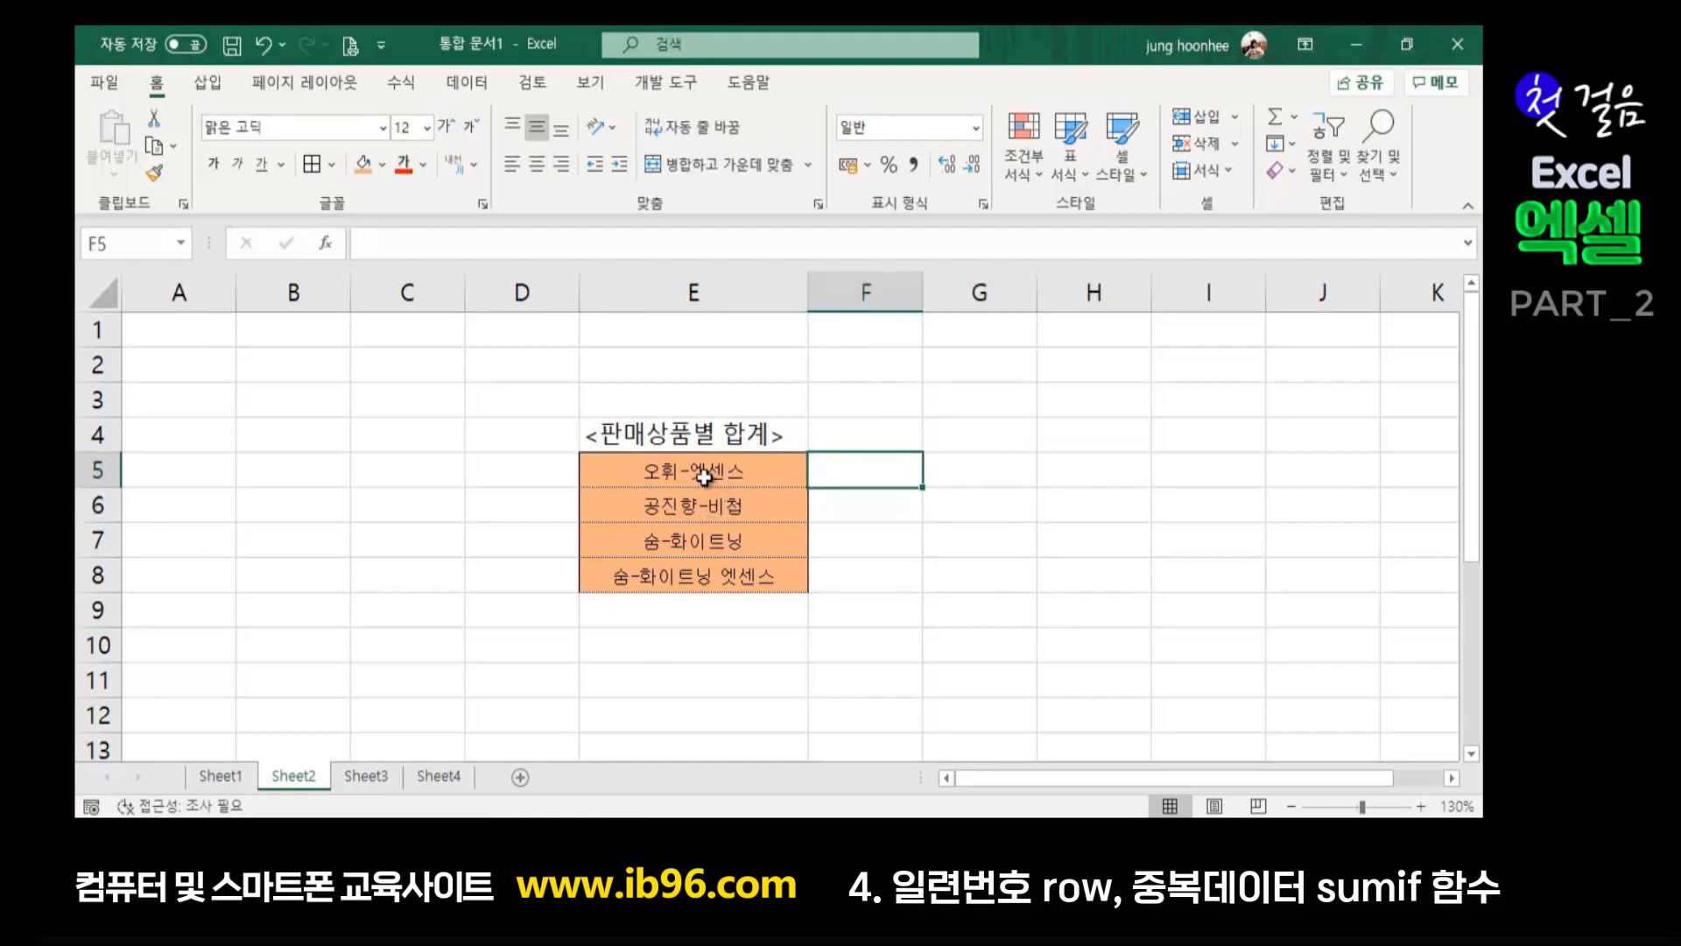
pyautogui.press('Down')
pyautogui.press('Down')
pyautogui.press('Down')
pyautogui.press('Down')
pyautogui.press('Down')
pyautogui.press('Down')
pyautogui.press('Down')
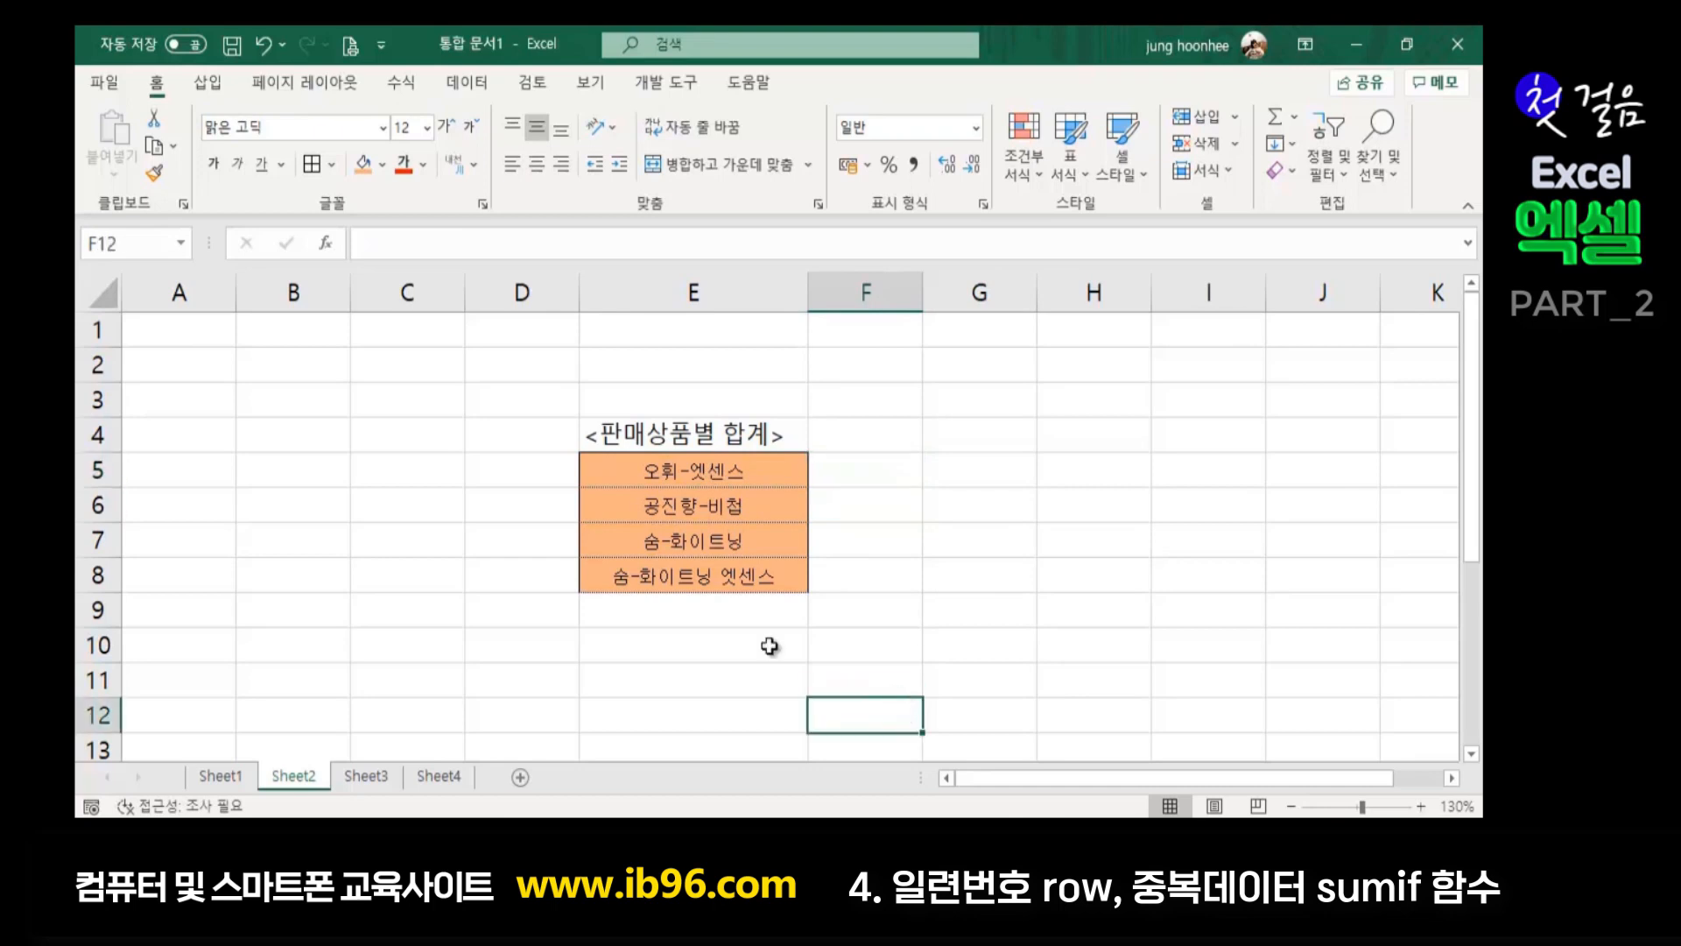
pyautogui.click(701, 476)
pyautogui.click(879, 471)
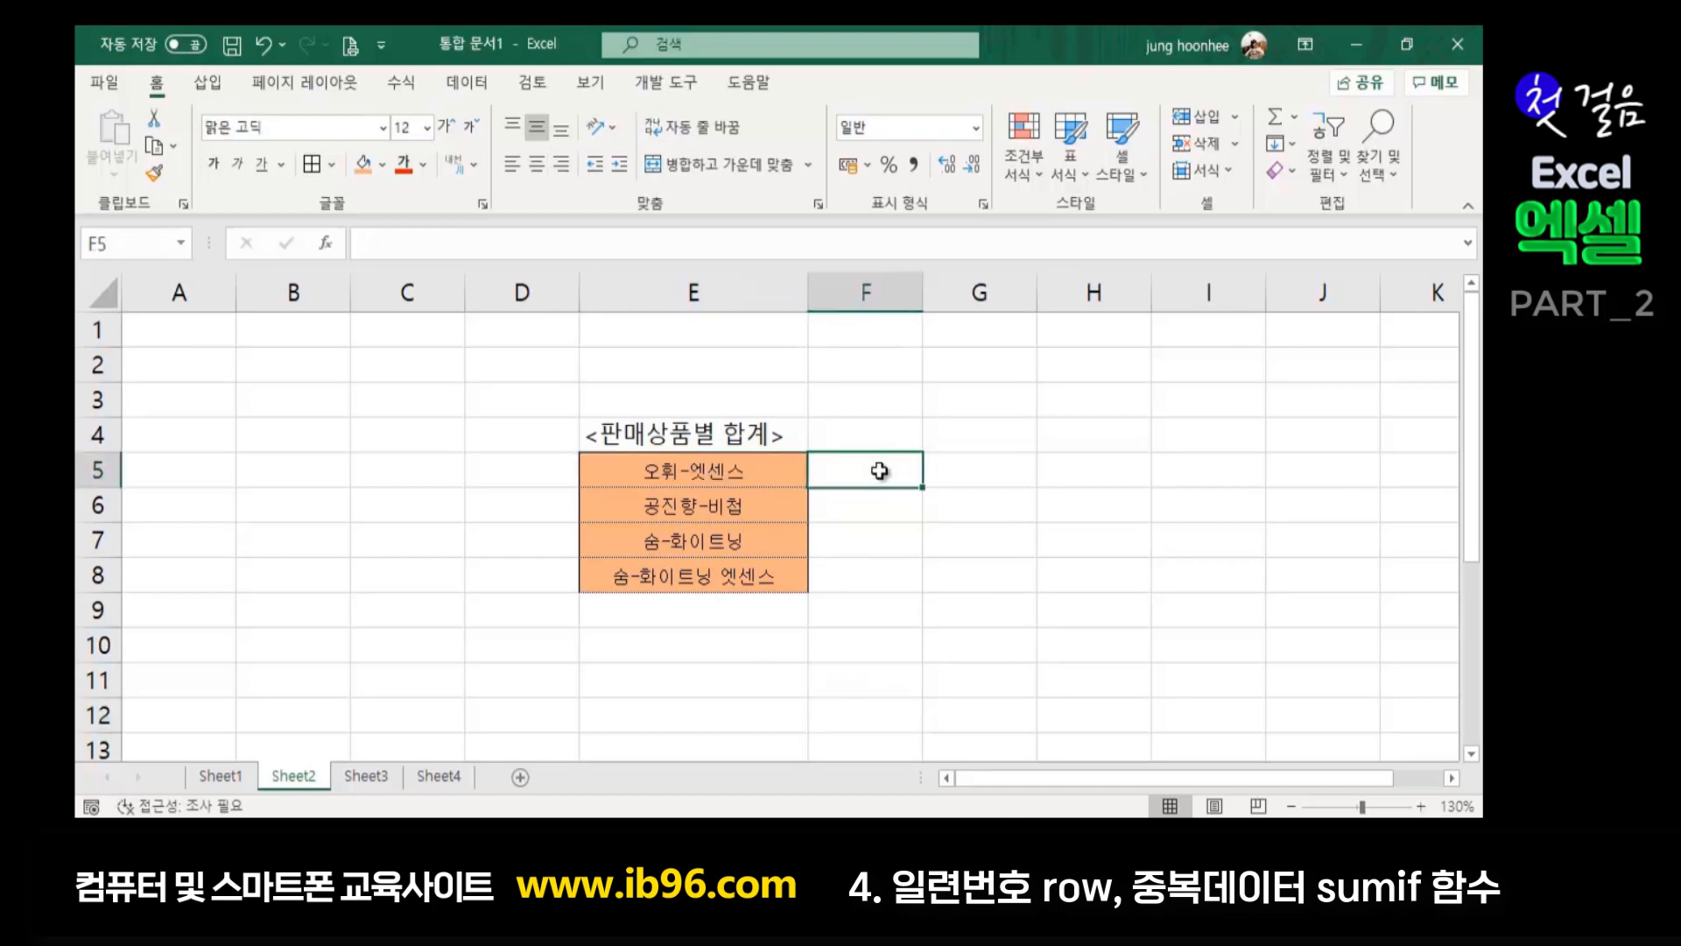
pyautogui.click(213, 772)
pyautogui.click(294, 779)
pyautogui.click(930, 612)
pyautogui.click(854, 473)
pyautogui.click(823, 643)
# Start a SUMIF formula in Sheet2's cell F5, beside the 오휘-엣센스 product
pyautogui.click(873, 473)
pyautogui.write('=')
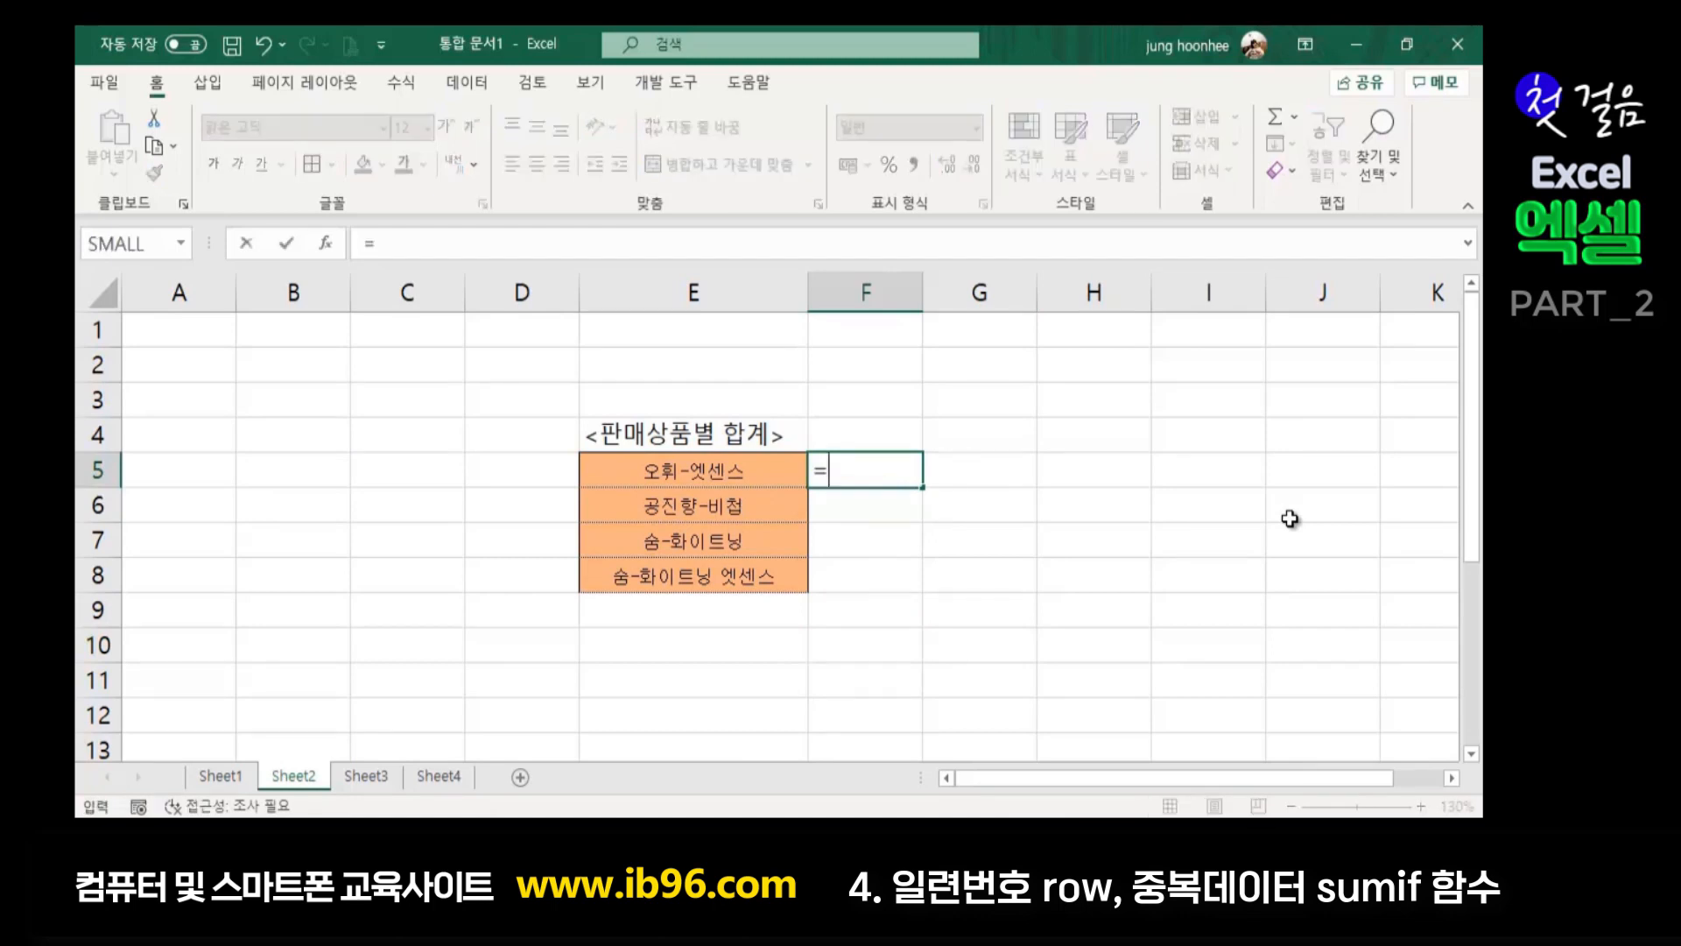
pyautogui.write('ㄴ')
pyautogui.write('sum')
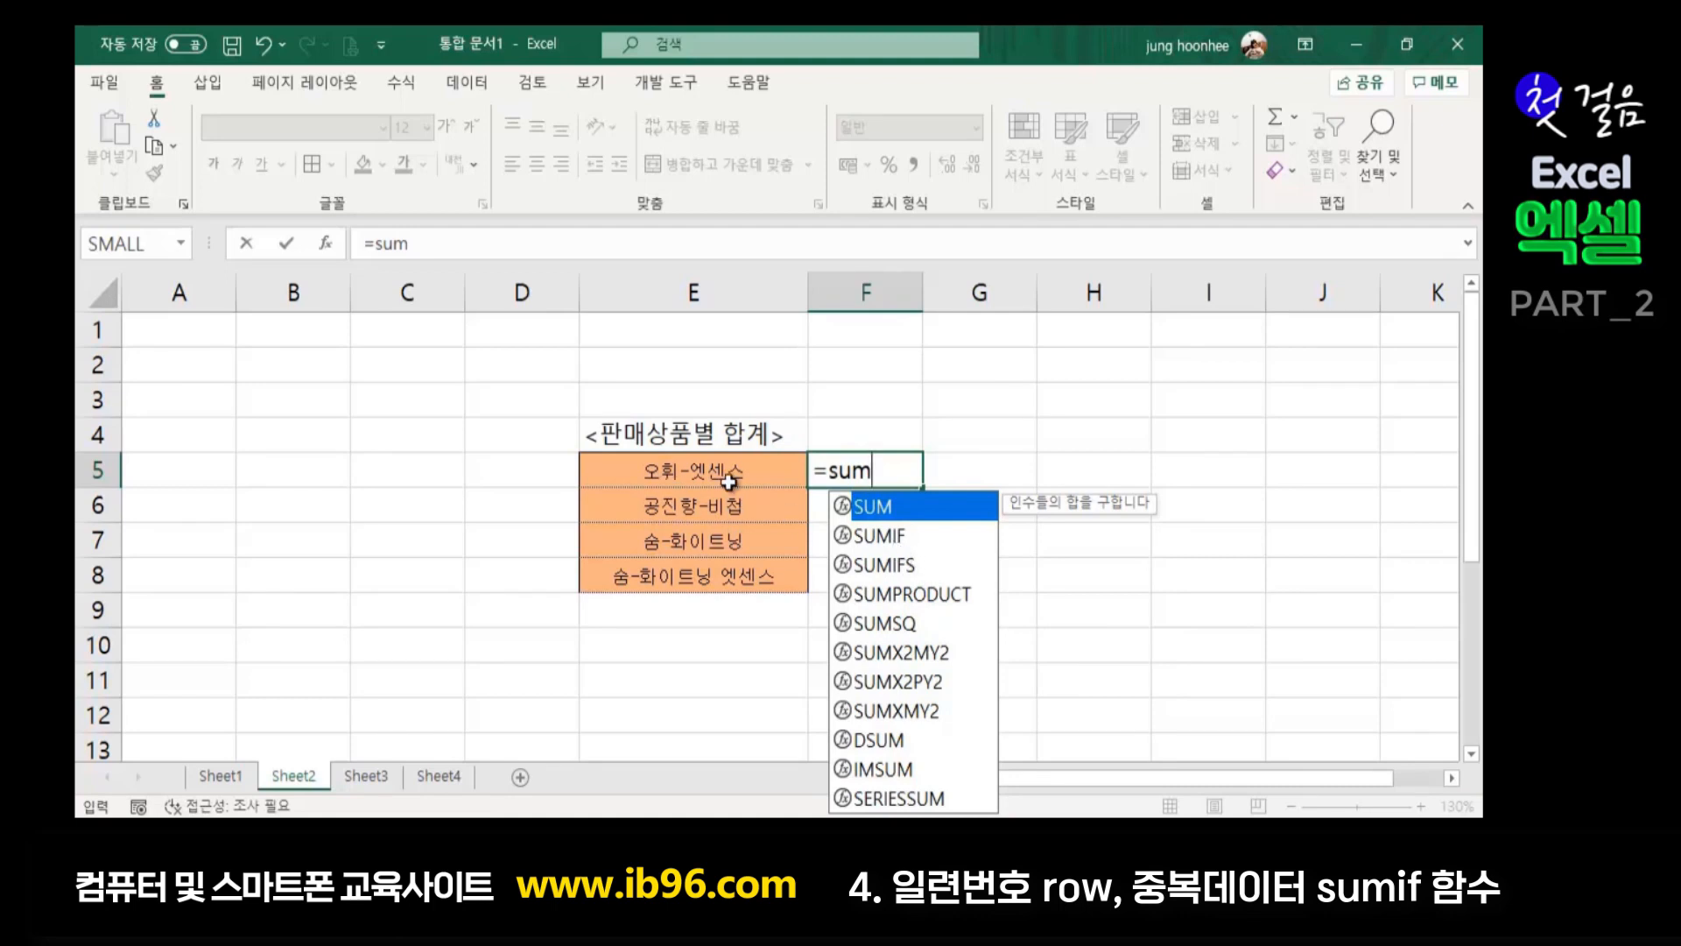
pyautogui.click(873, 543)
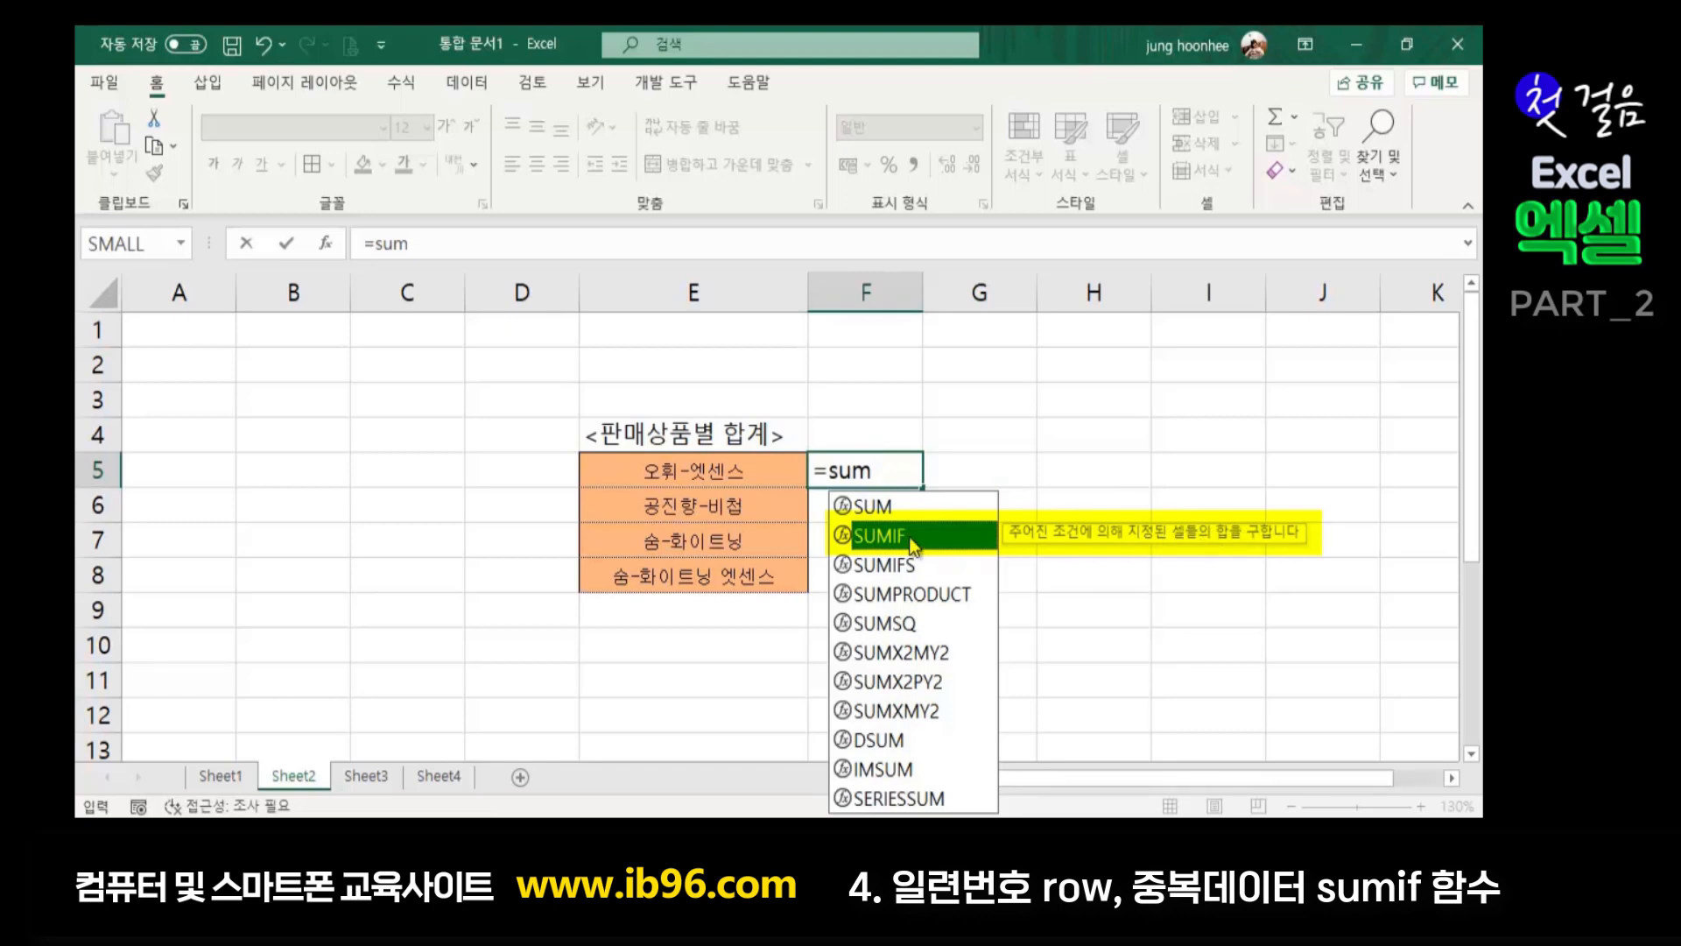
pyautogui.doubleClick(891, 536)
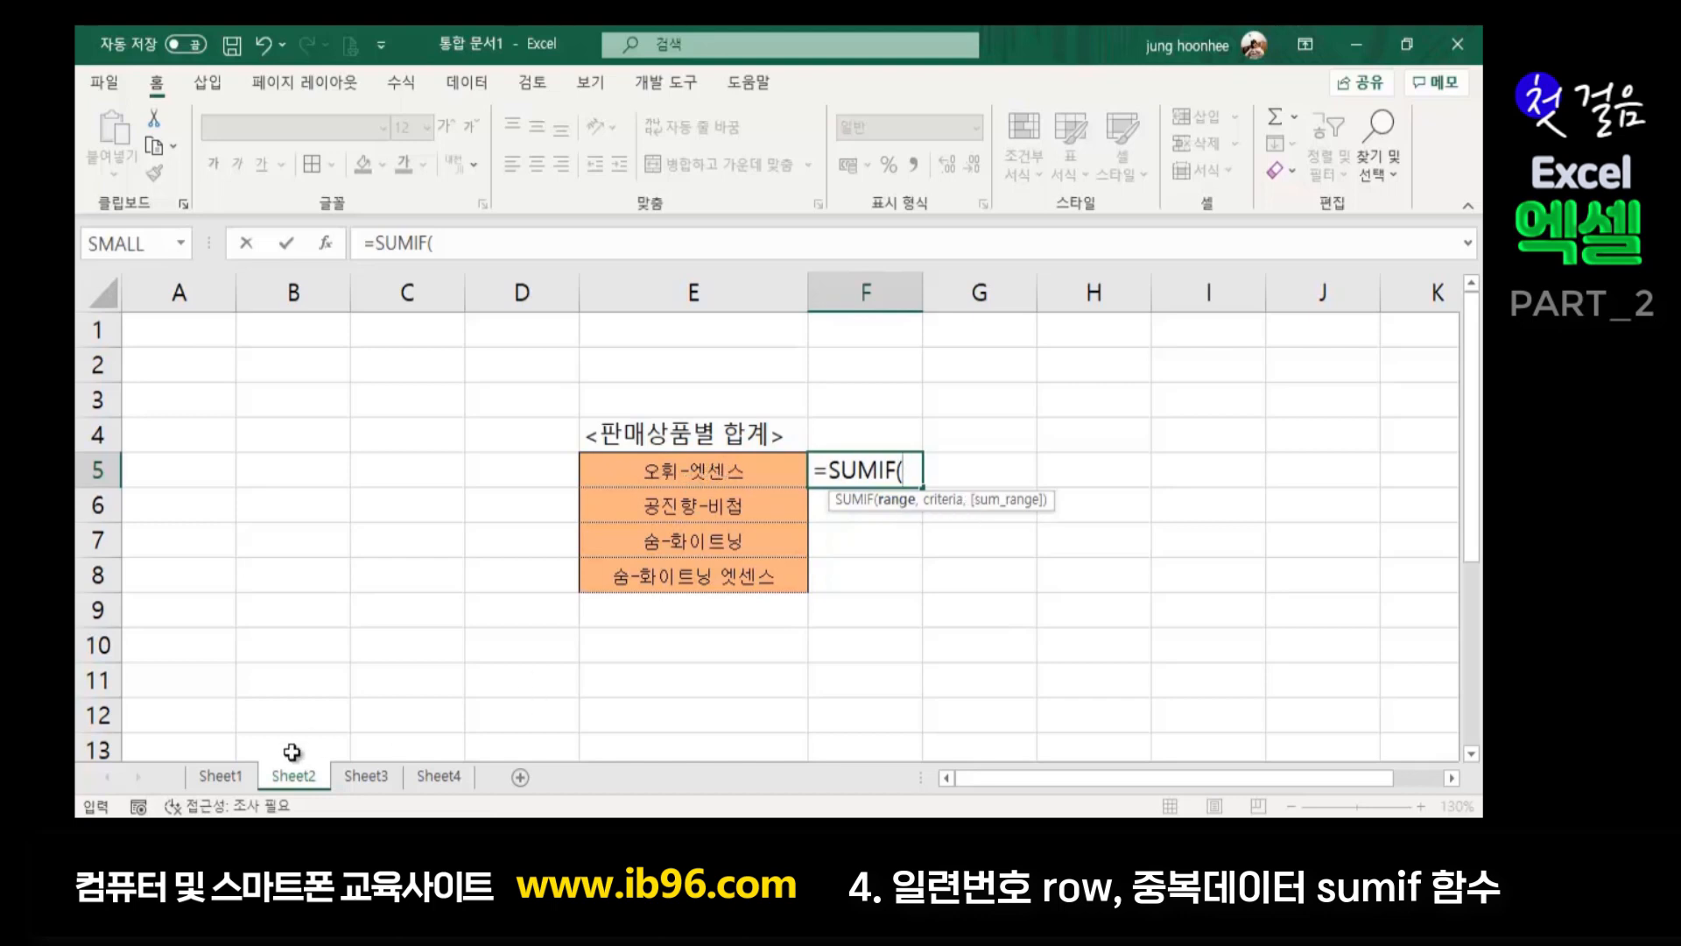
# Give the SUMIF formula the product range Sheet1!D4:D14 and the criterion Sheet2!E5
pyautogui.click(221, 775)
pyautogui.moveTo(528, 487); pyautogui.dragTo(555, 675)
pyautogui.scroll(2, 573, 557)
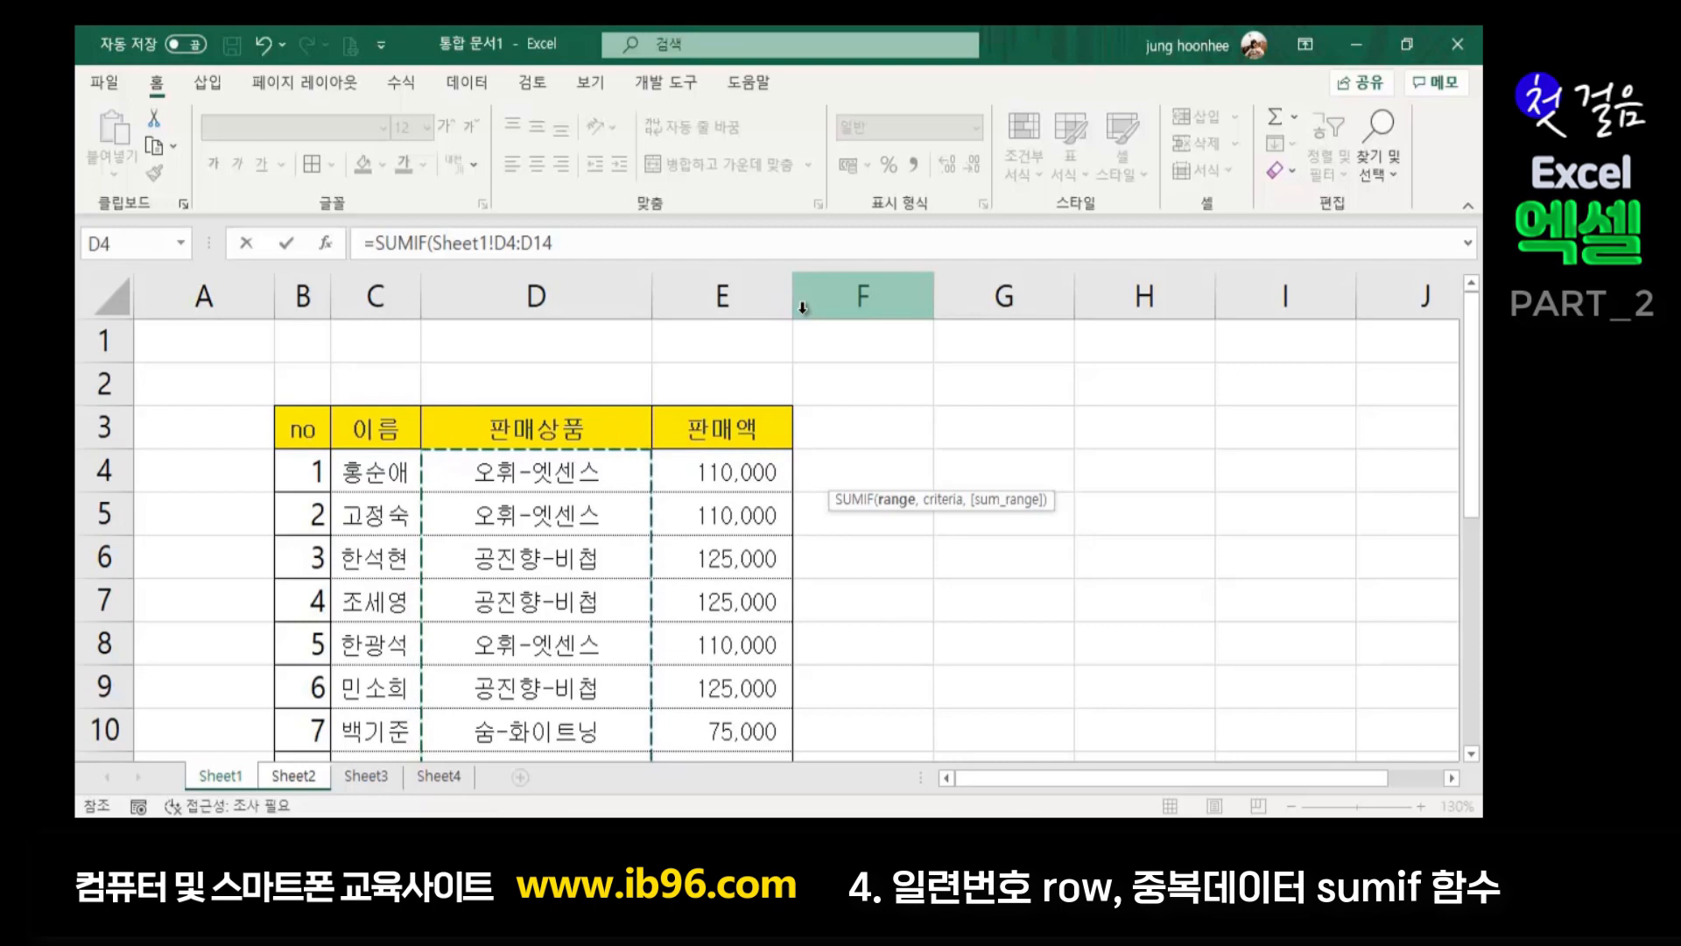
pyautogui.write(',')
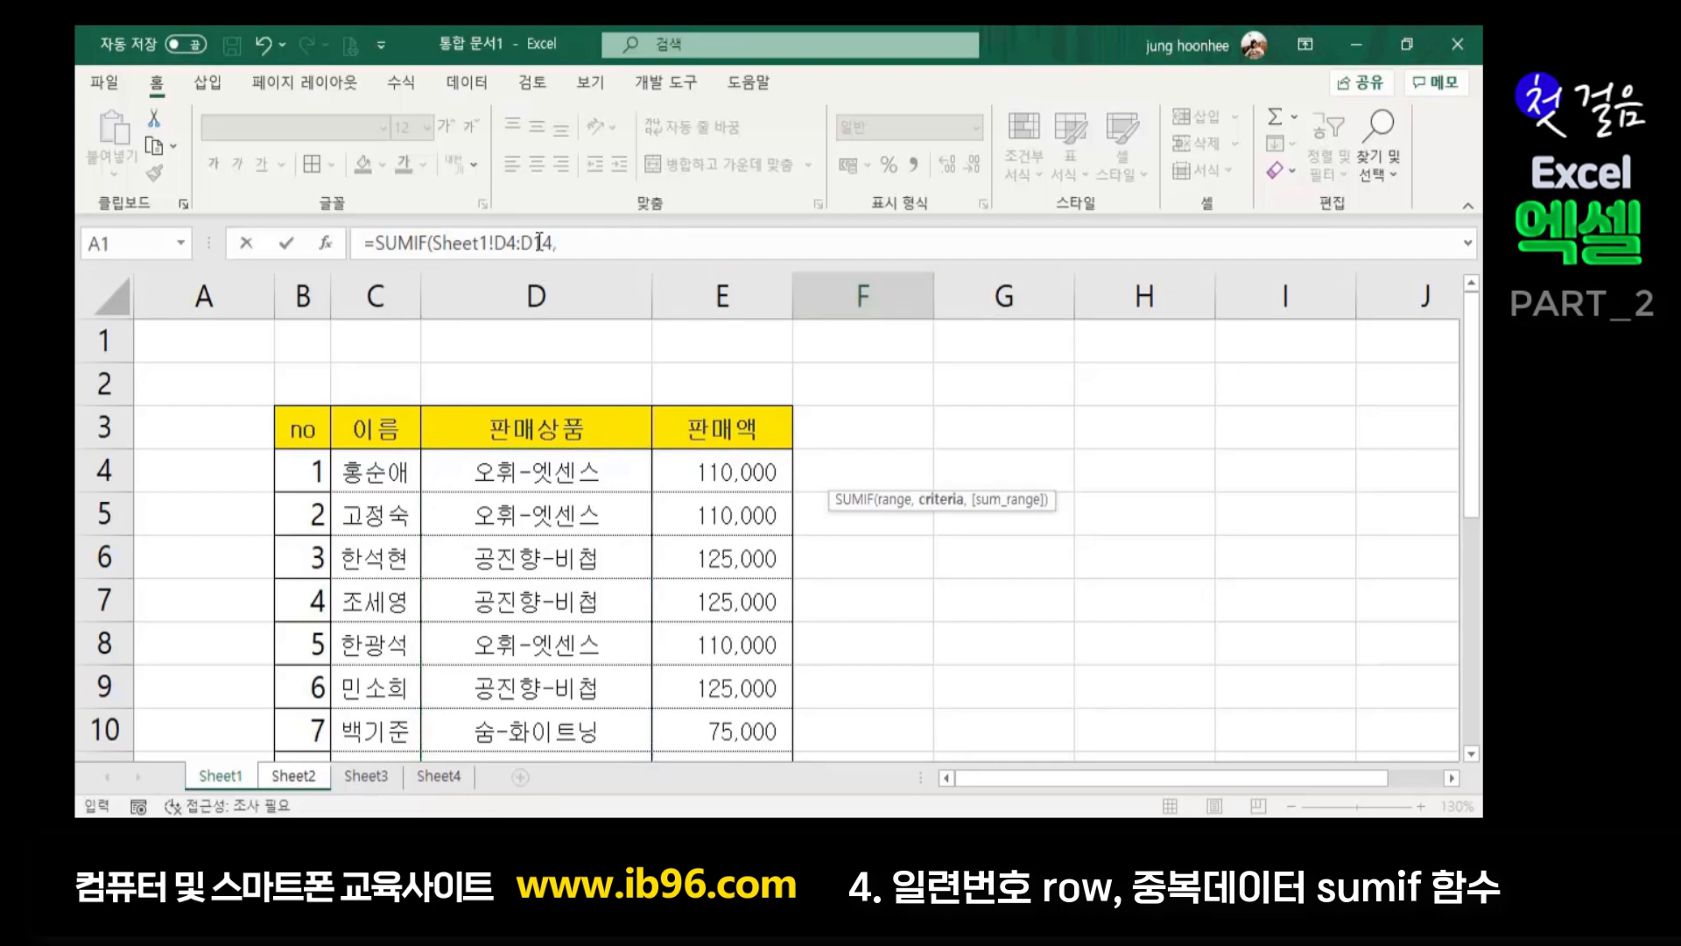
pyautogui.click(285, 778)
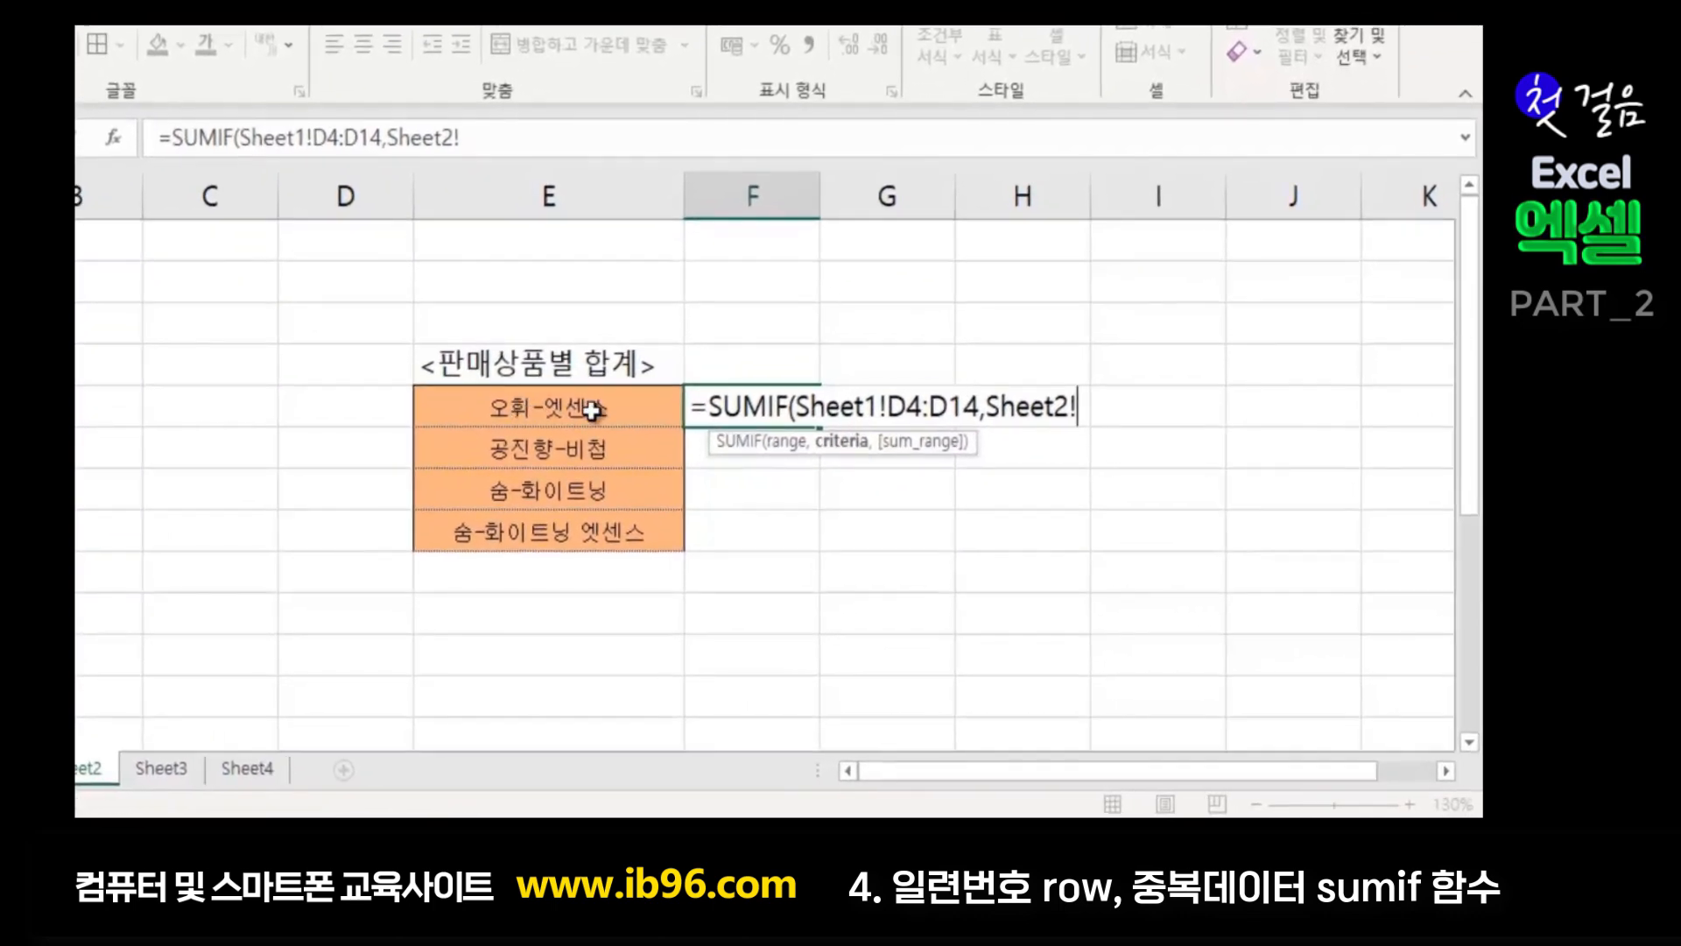
pyautogui.click(548, 407)
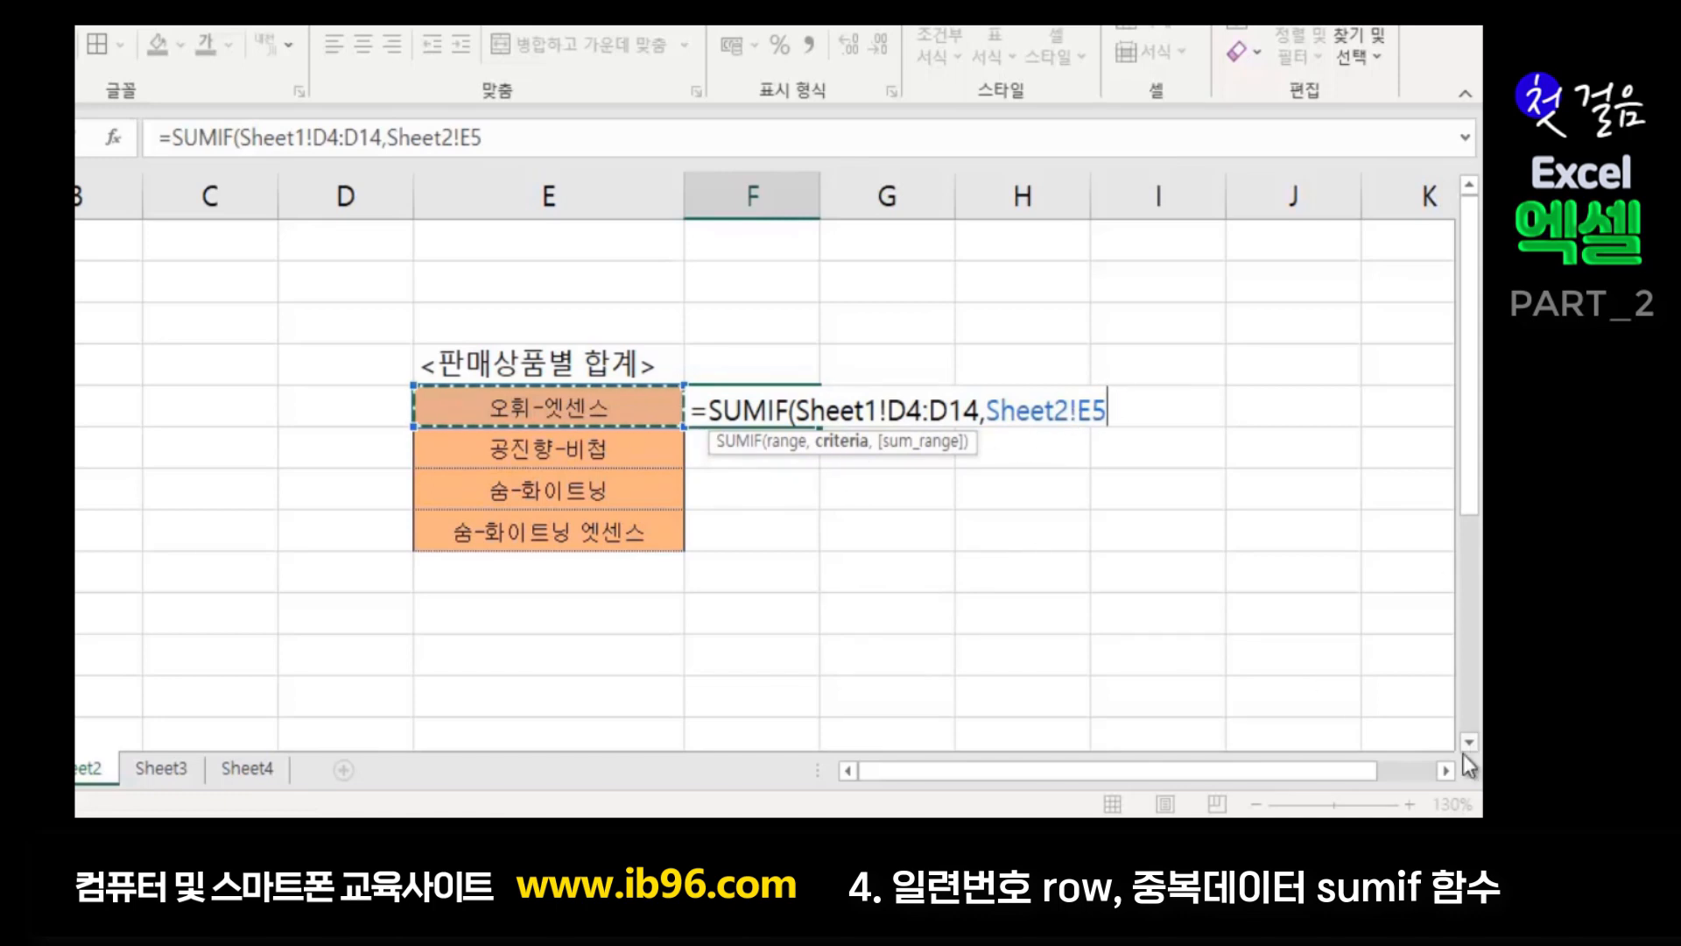
pyautogui.write(',')
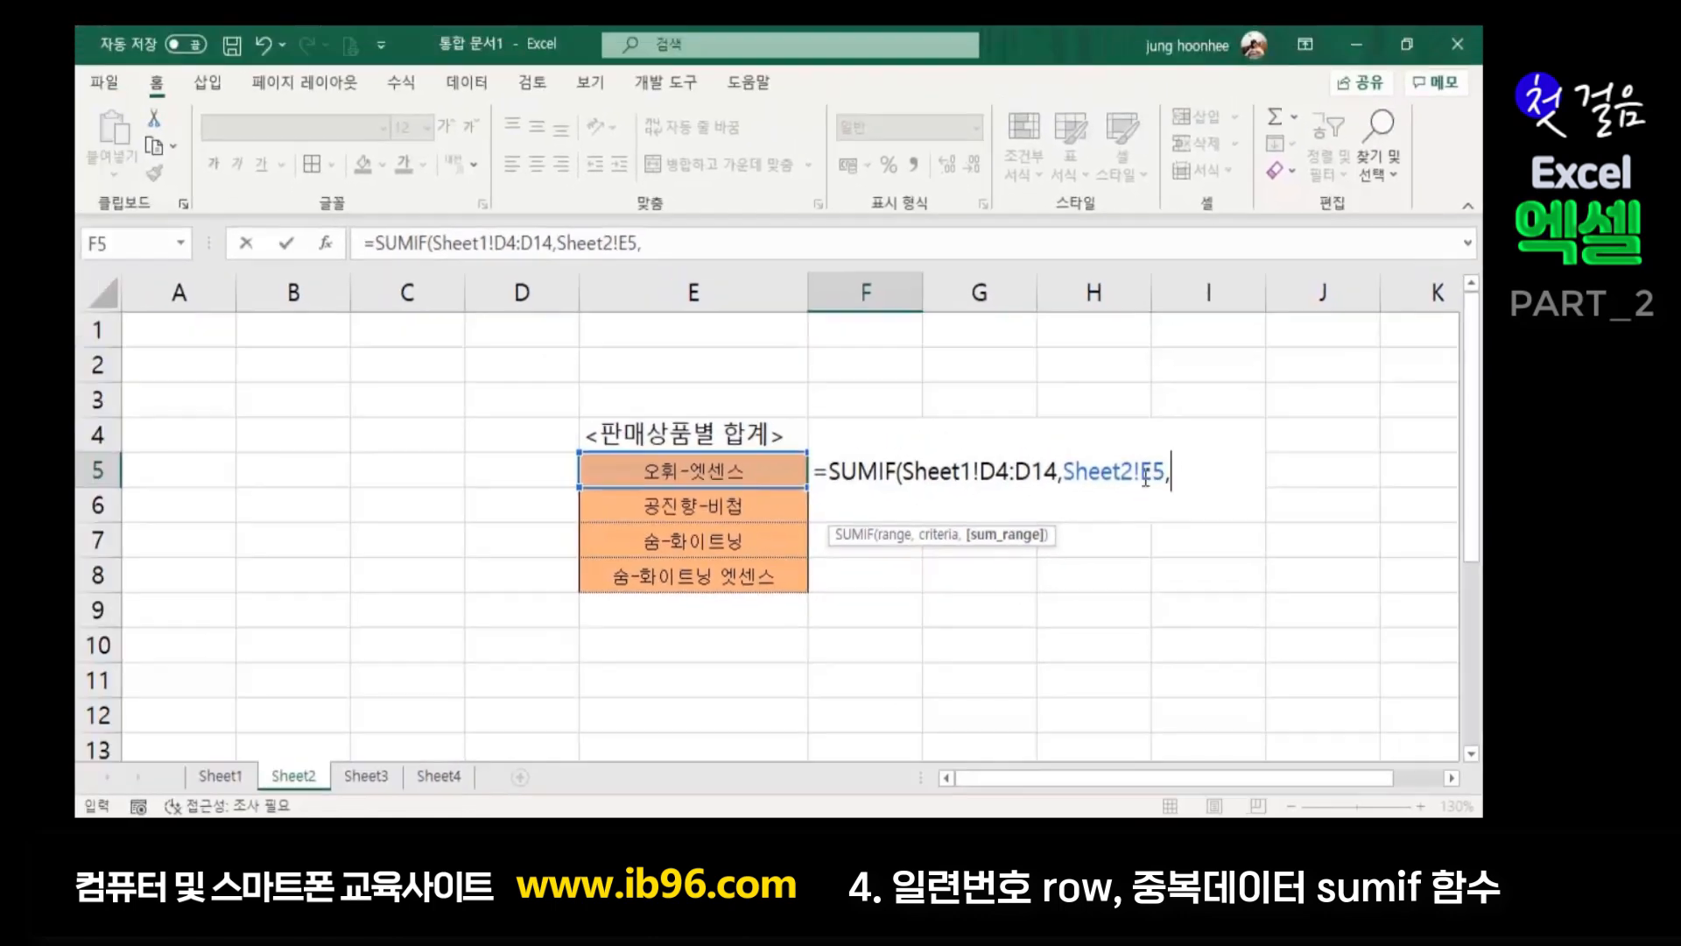
# Add Sheet1!E4:E14 as the sum range and complete the SUMIF formula in Sheet2's F5
pyautogui.click(230, 776)
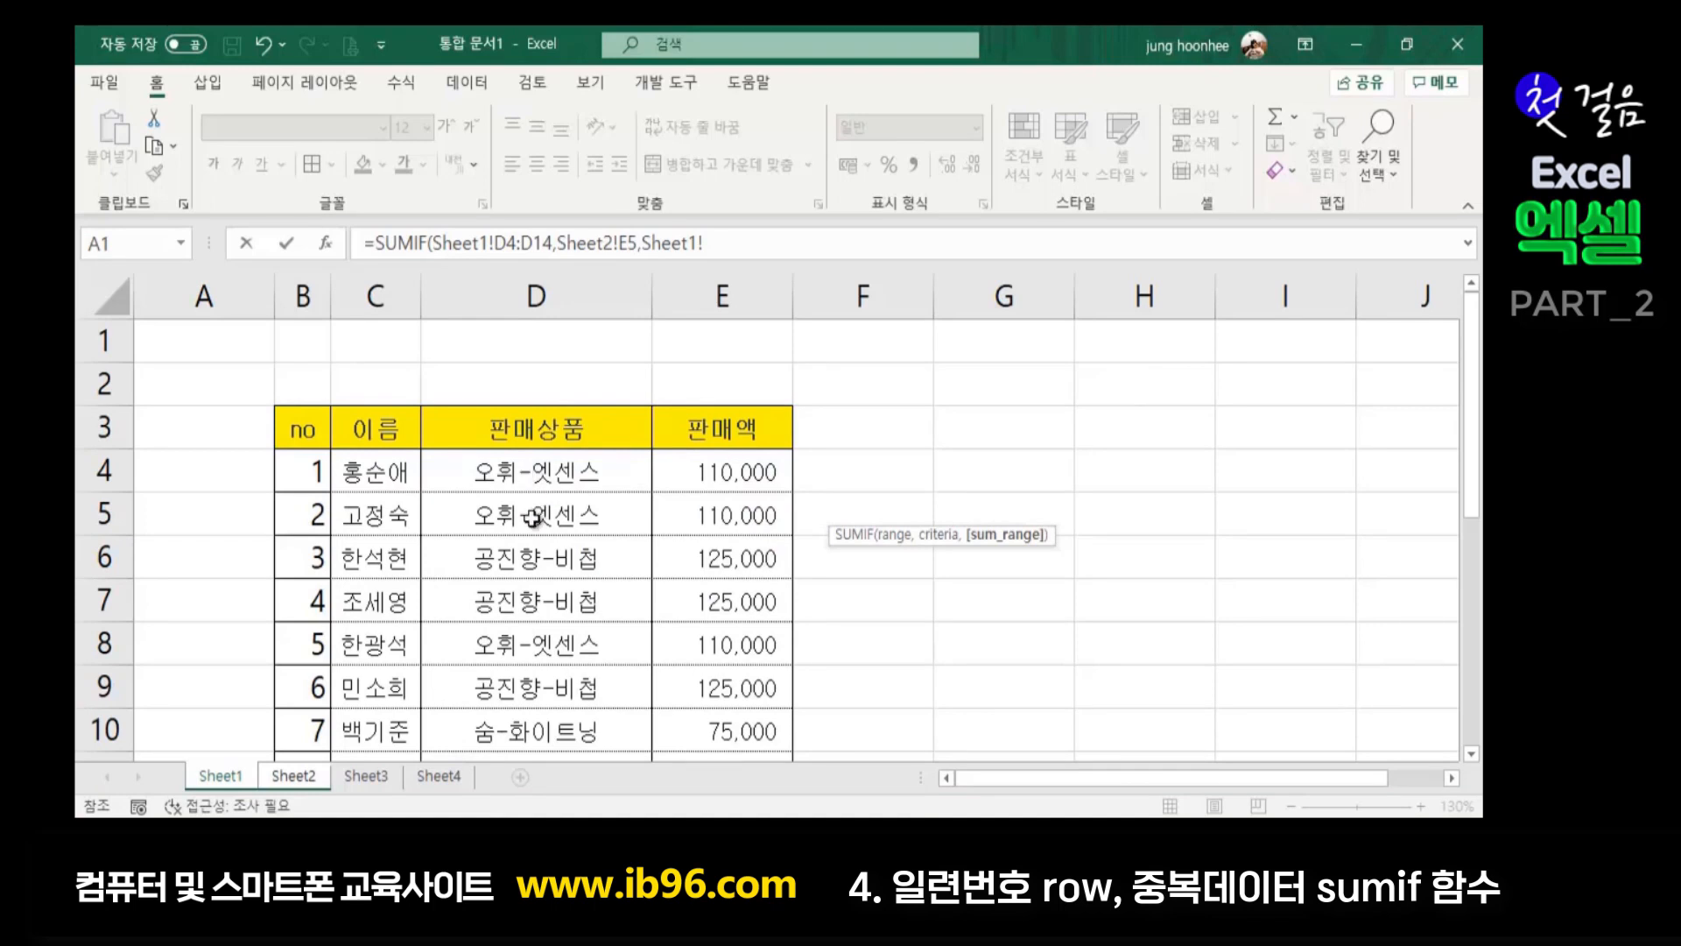
pyautogui.click(727, 474)
pyautogui.moveTo(736, 487); pyautogui.dragTo(731, 688)
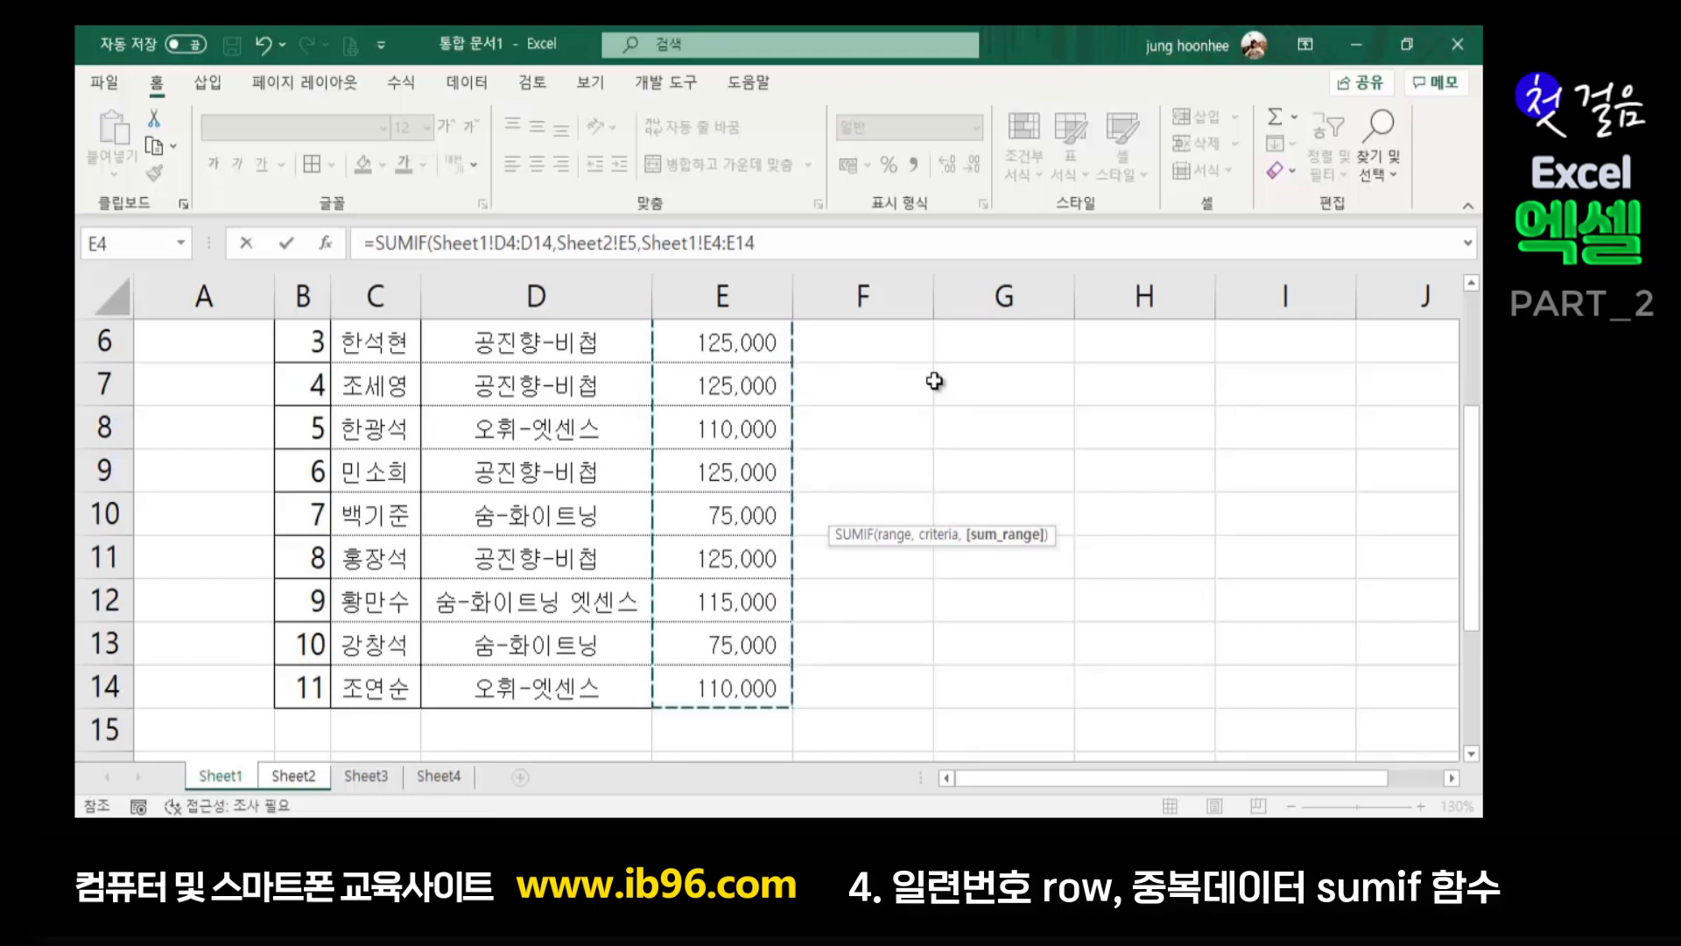
pyautogui.write(')')
pyautogui.press('Return')
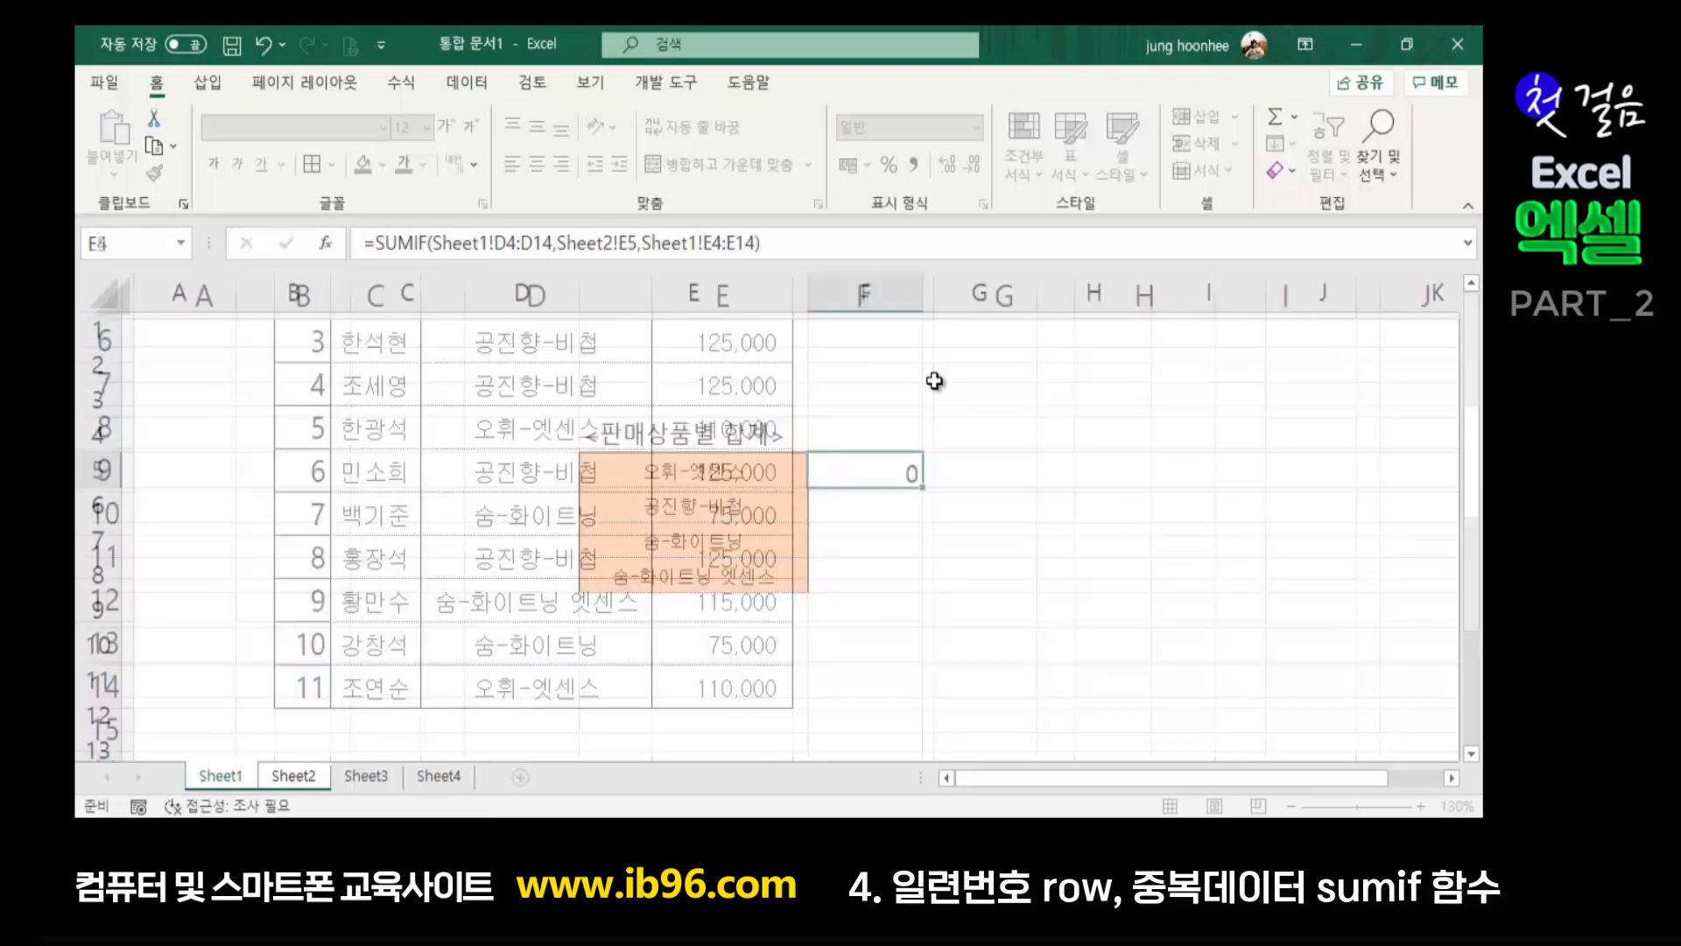
# Format the total in Sheet2's cell F5 with the comma (accounting) number style
pyautogui.click(891, 455)
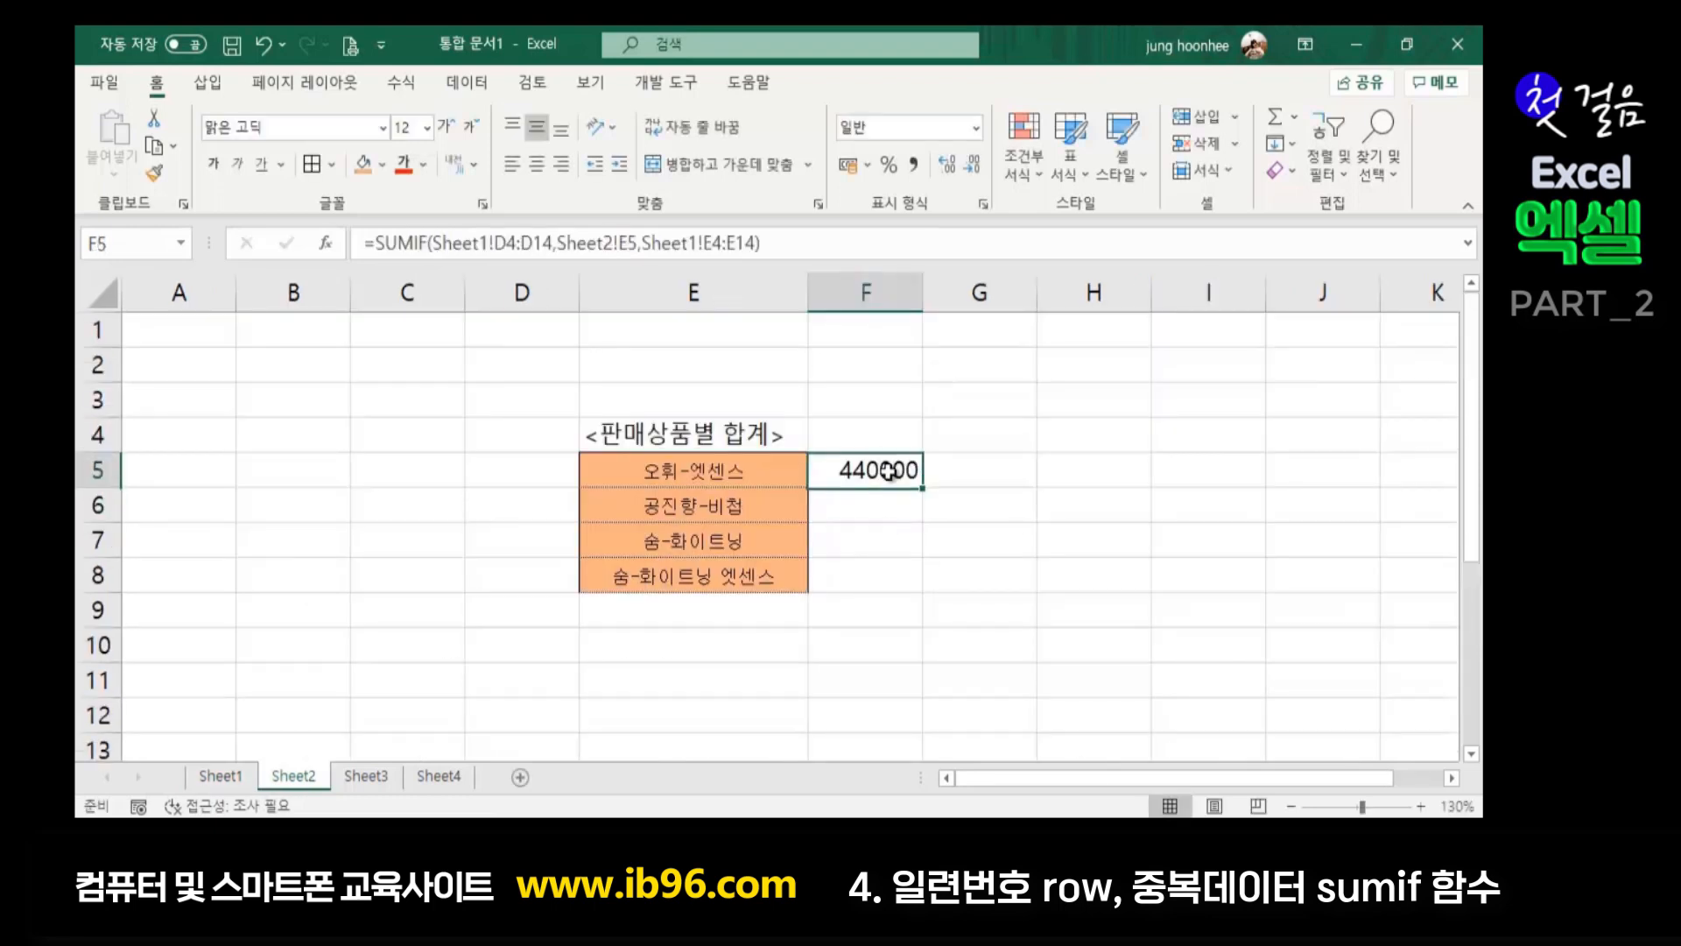
pyautogui.click(914, 164)
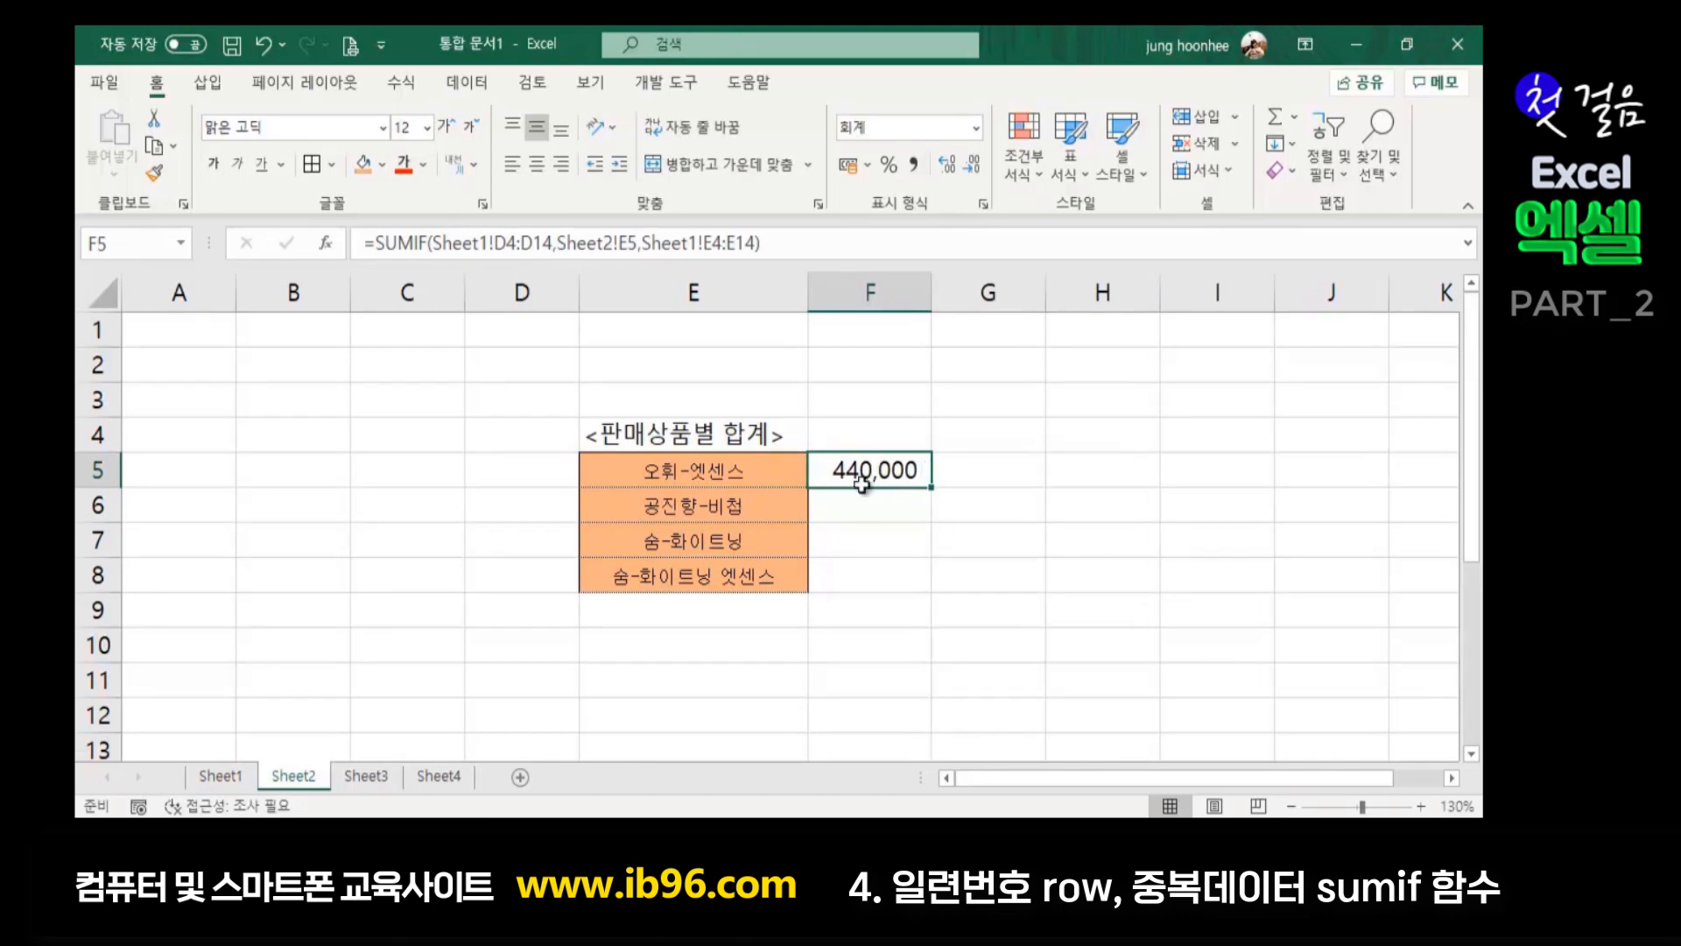
pyautogui.click(921, 579)
pyautogui.click(864, 467)
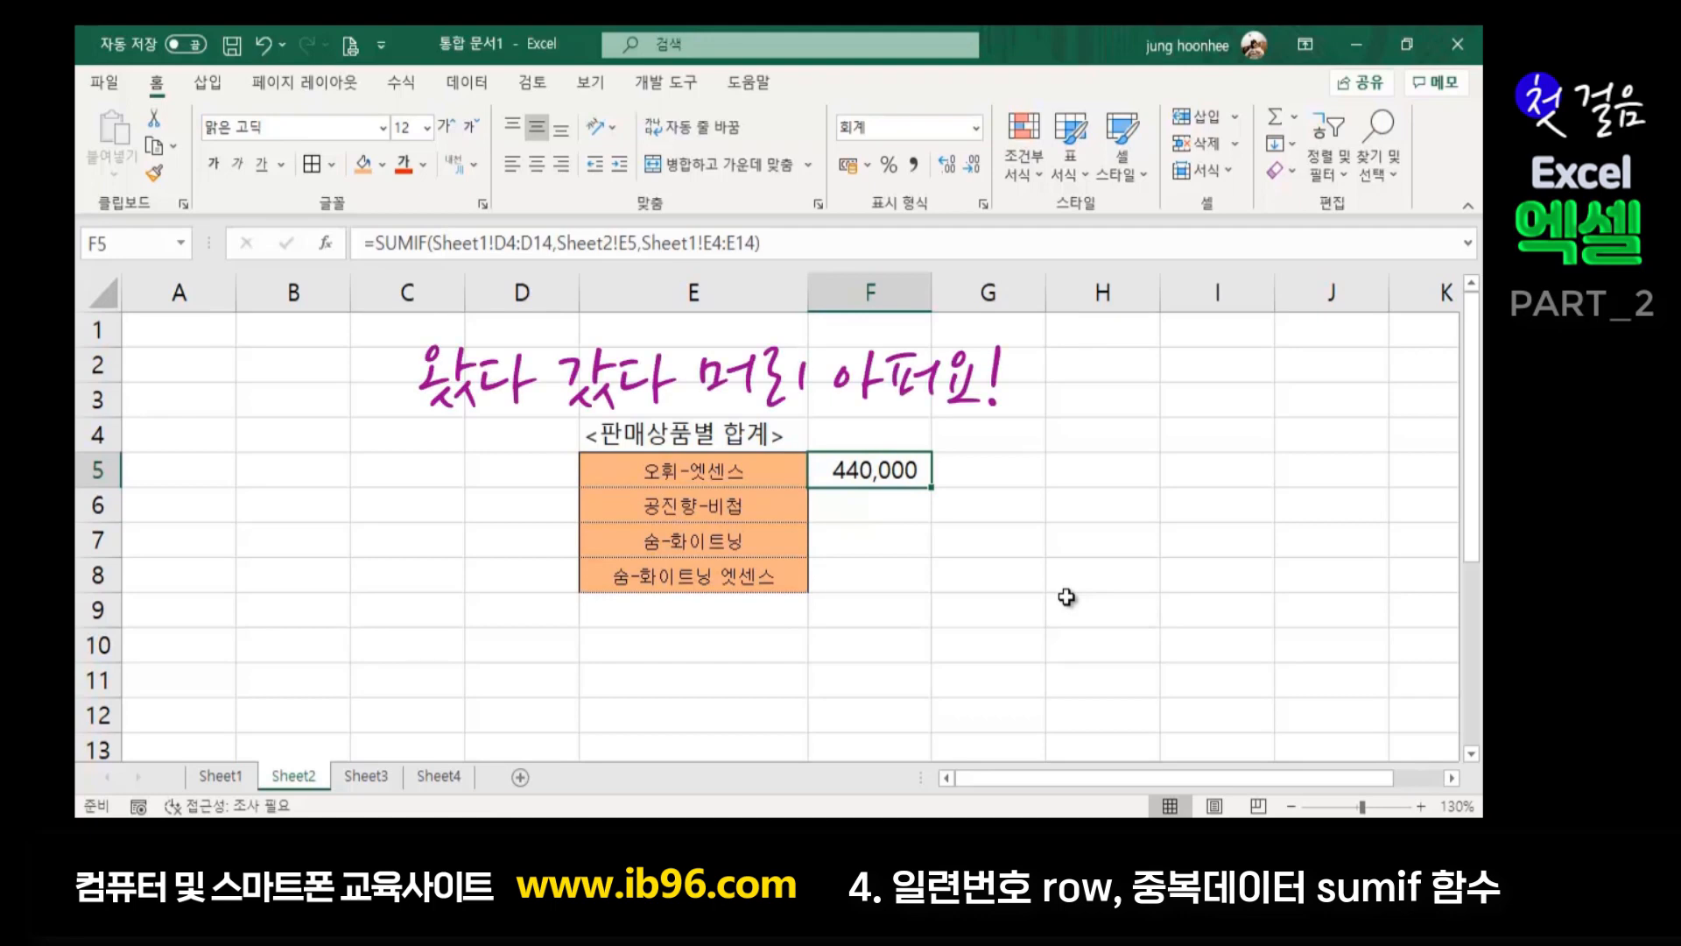
# Delete the SUMIF formula from Sheet2's cell F5
pyautogui.click(1022, 585)
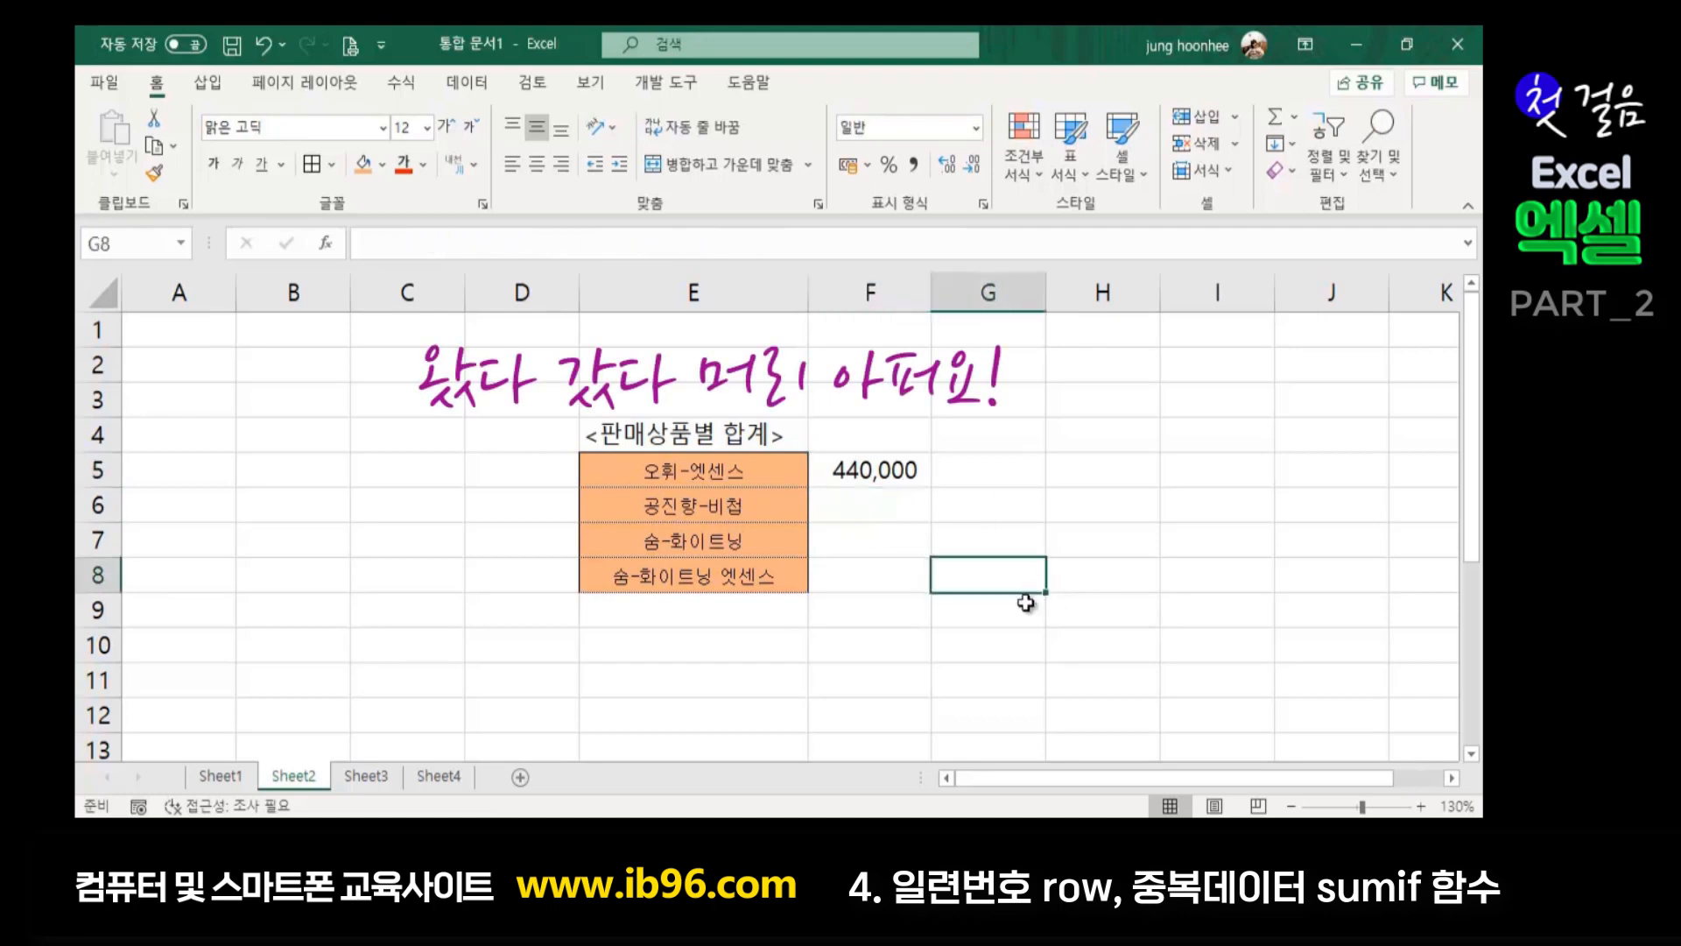
pyautogui.click(908, 473)
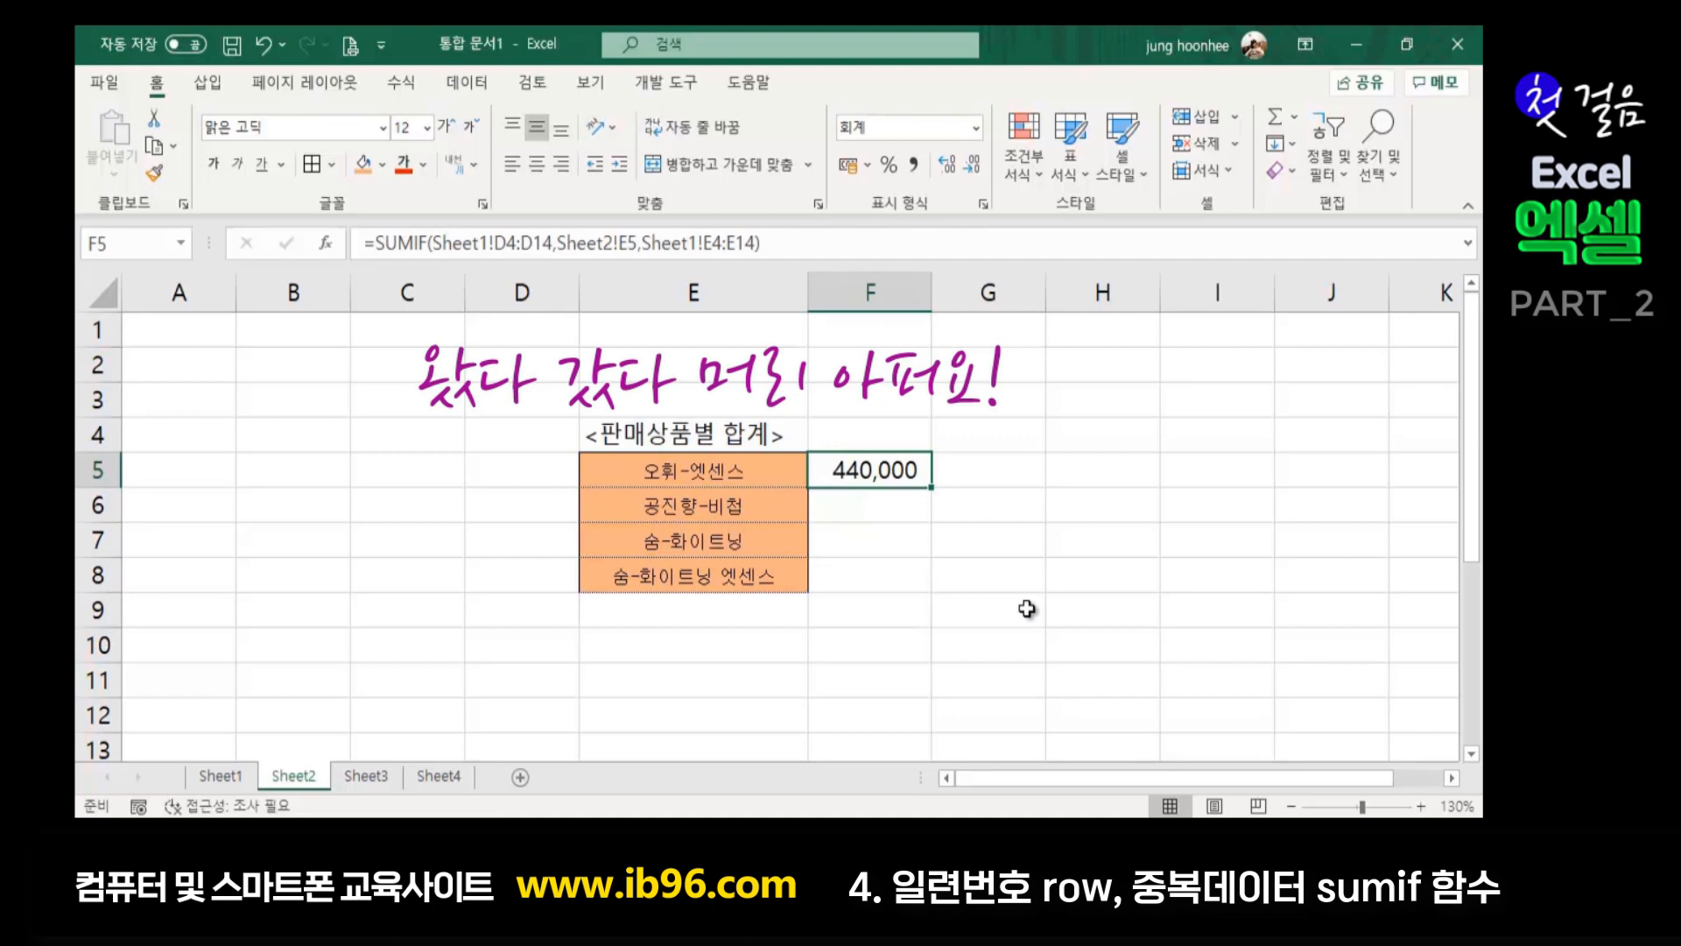
pyautogui.click(1027, 609)
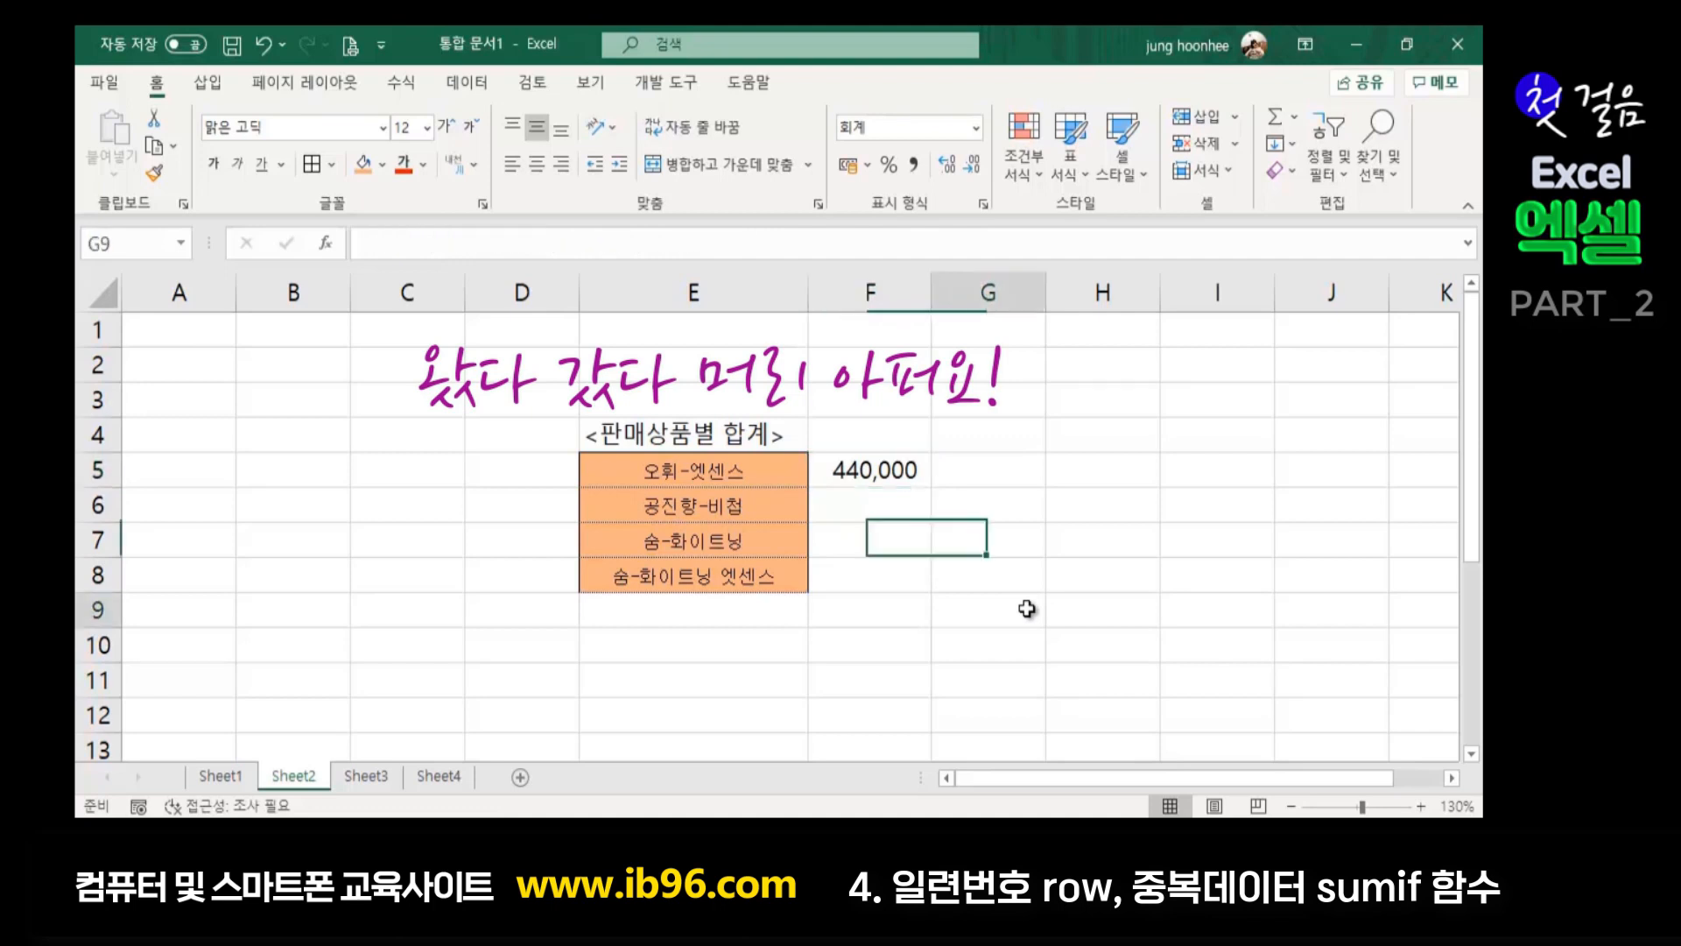
pyautogui.click(894, 473)
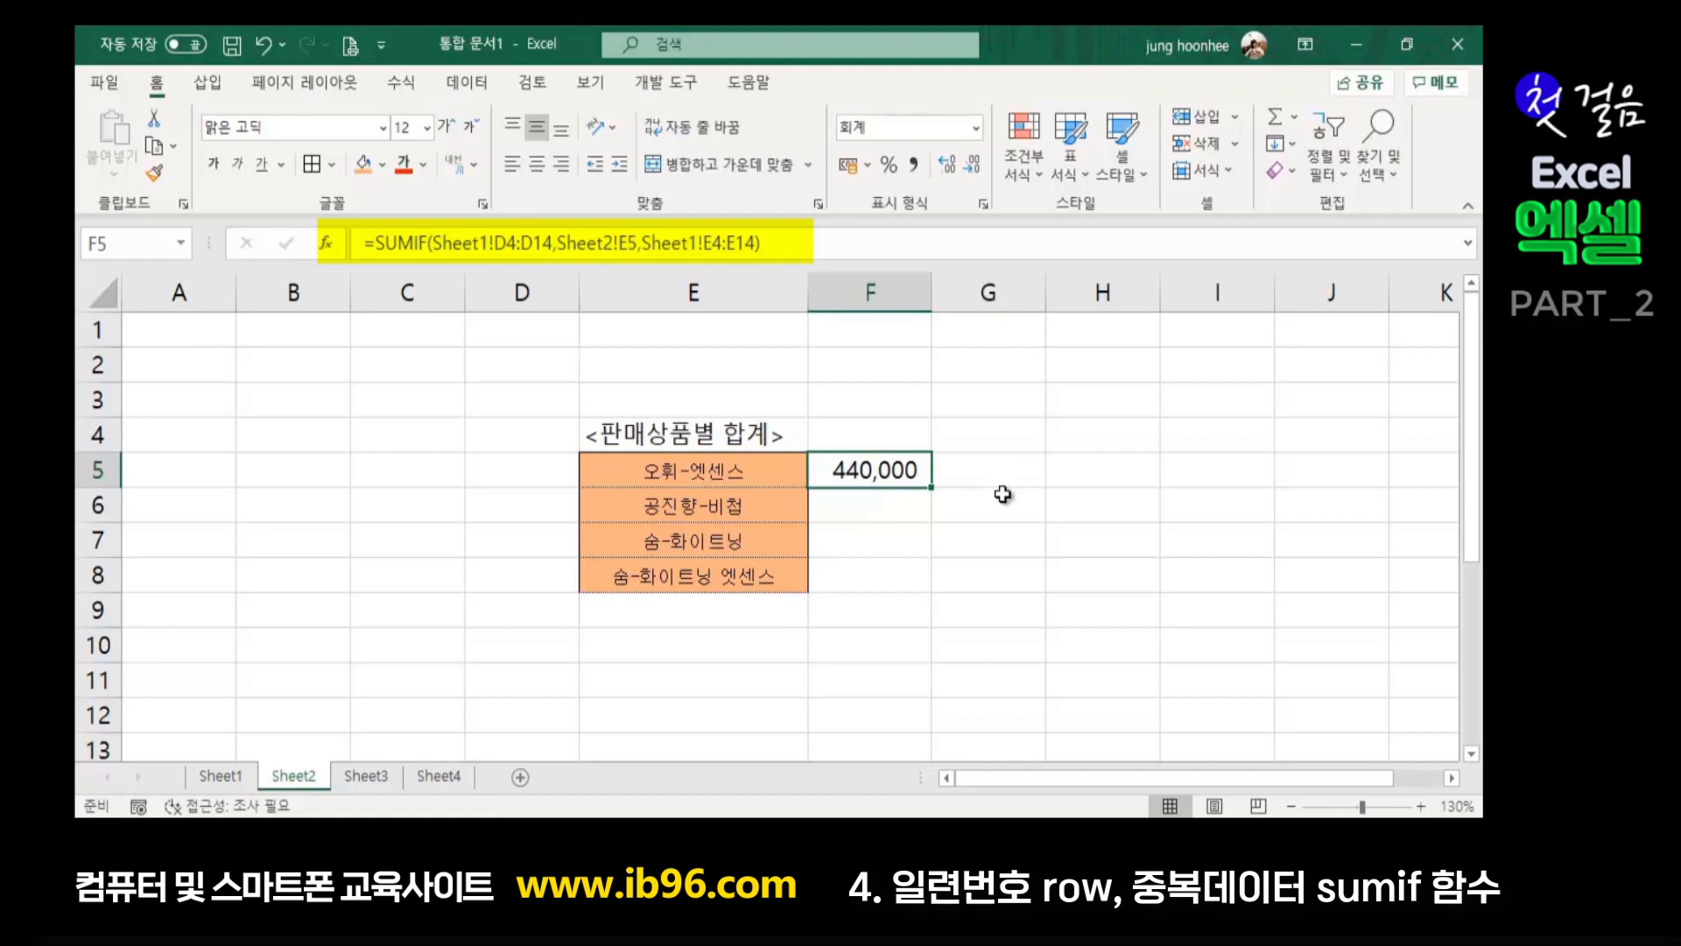
pyautogui.press('Delete')
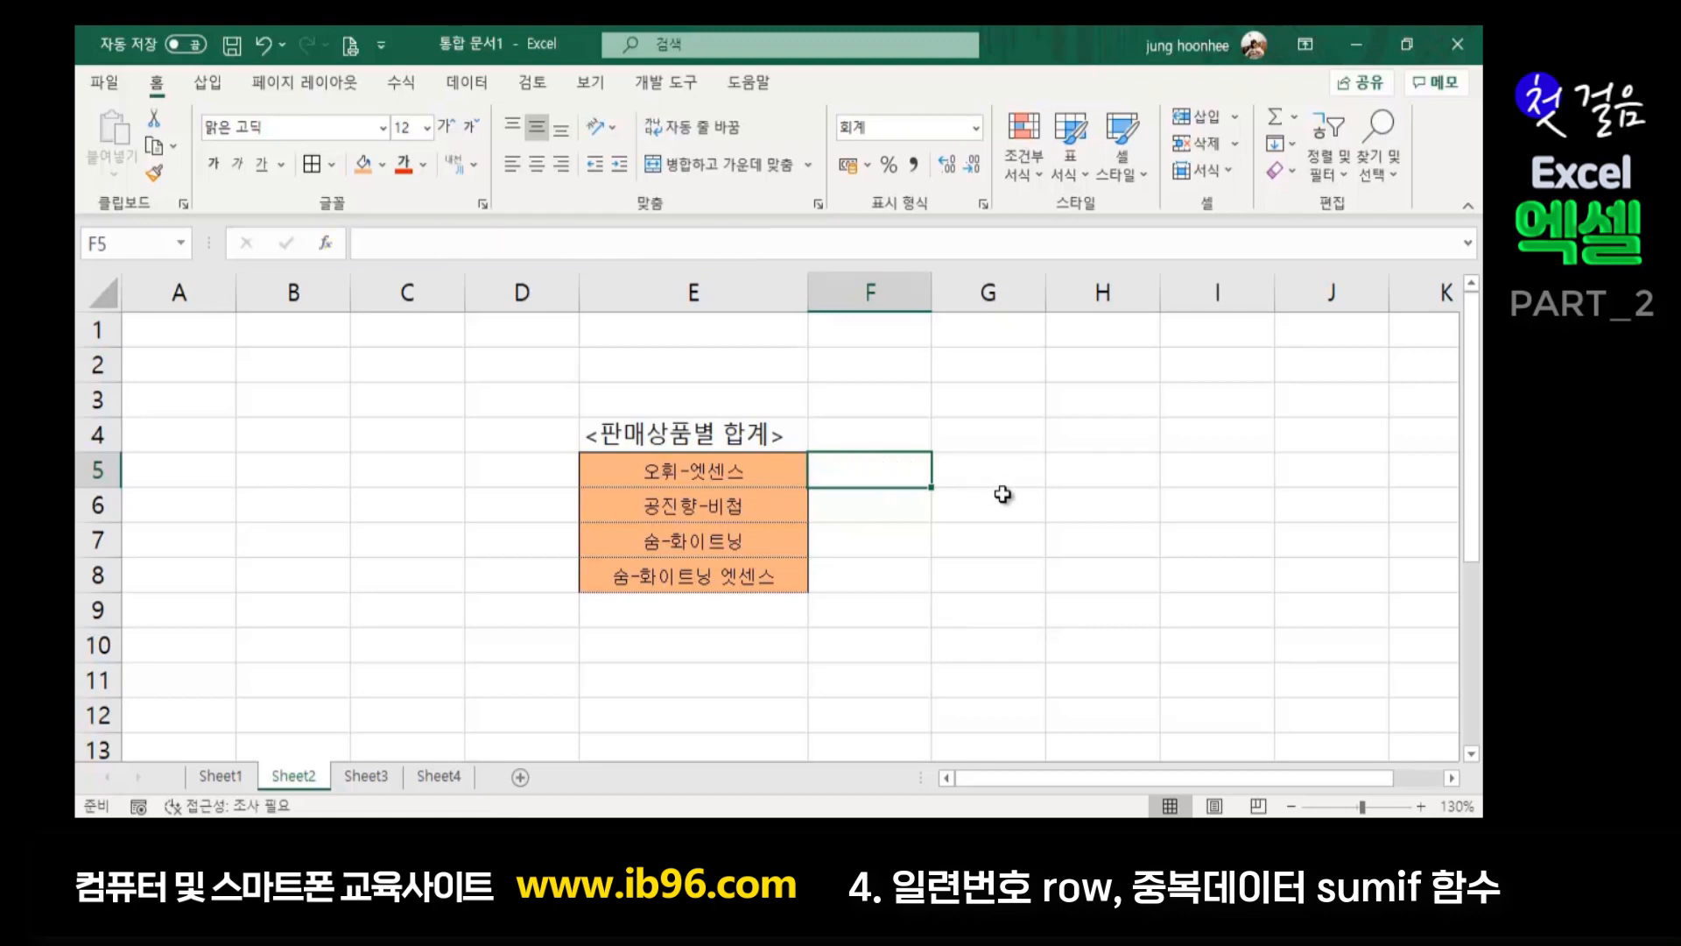
pyautogui.click(869, 565)
pyautogui.click(777, 644)
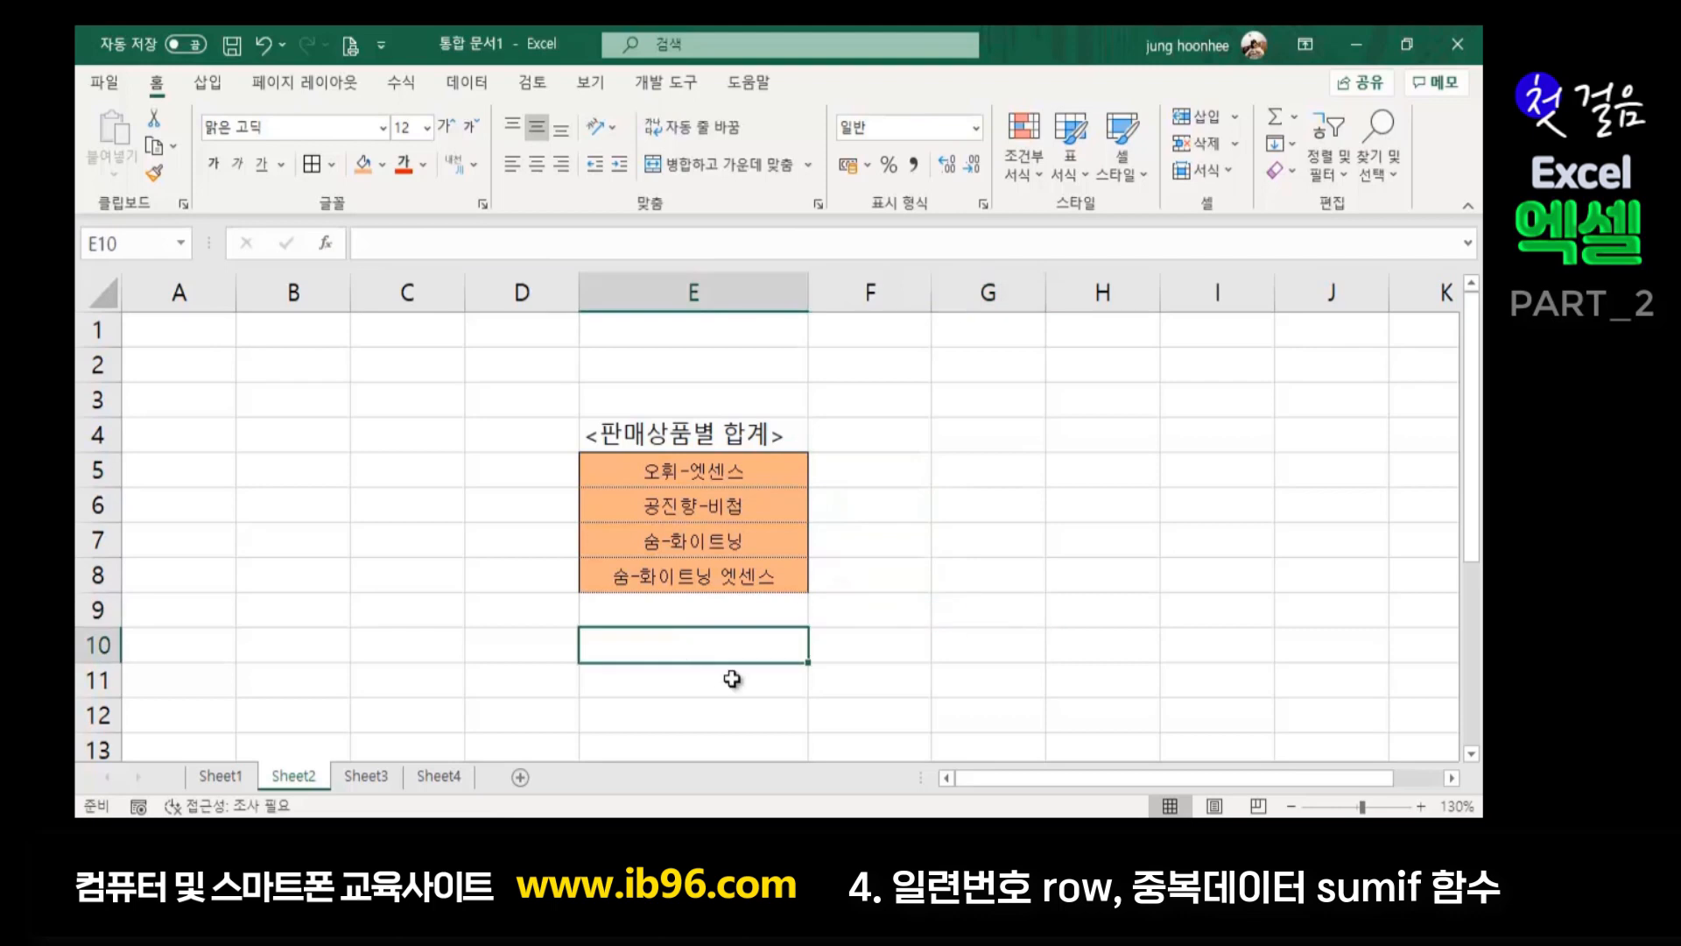
# Examine the 판매상품 range D4:D14 and 판매액 range E4:E14 on Sheet1 needed to total Sheet2's 공진향-비첩
pyautogui.click(698, 509)
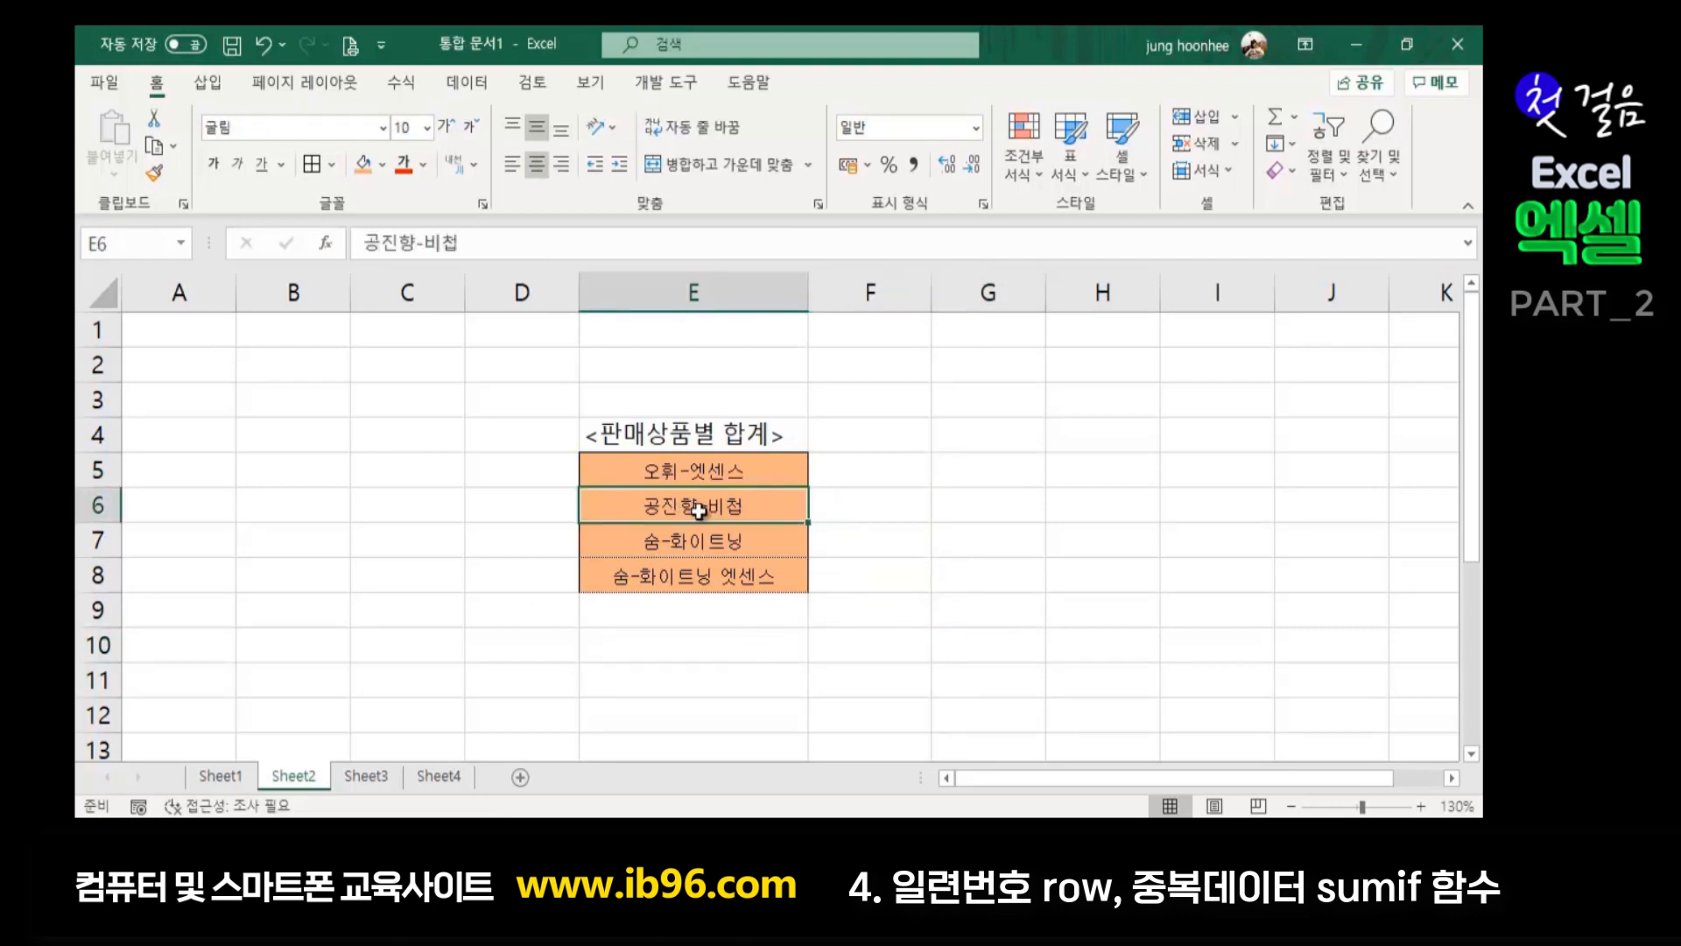
pyautogui.click(218, 778)
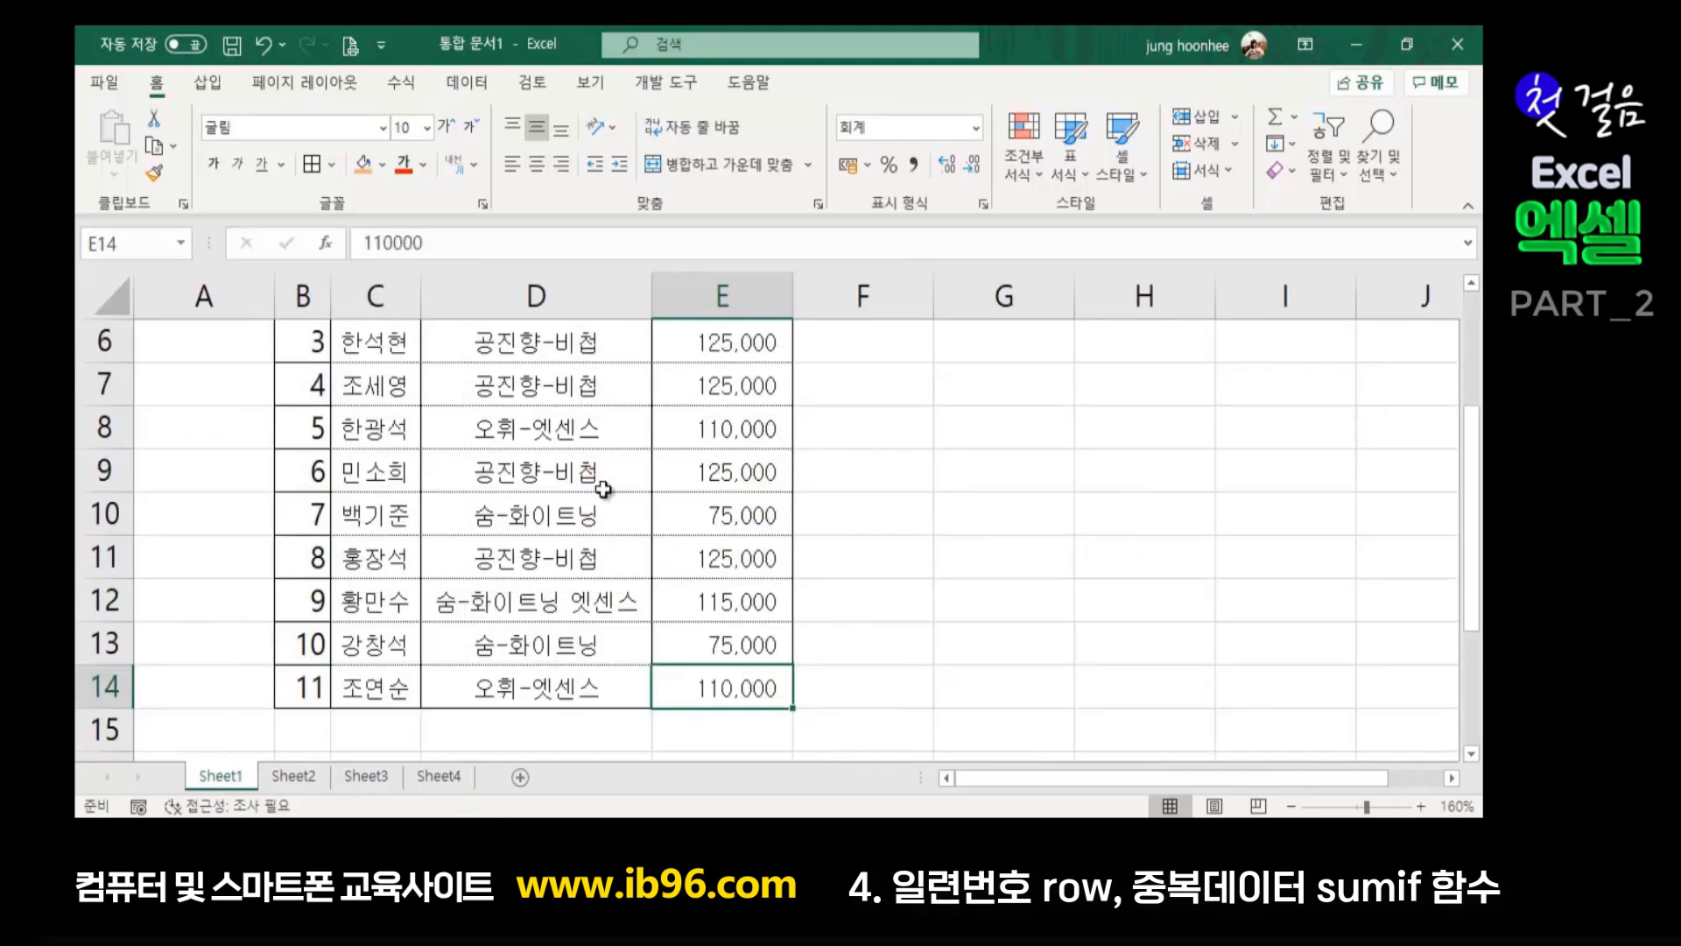
pyautogui.scroll(2, 561, 477)
pyautogui.click(529, 473)
pyautogui.moveTo(529, 473); pyautogui.dragTo(529, 695)
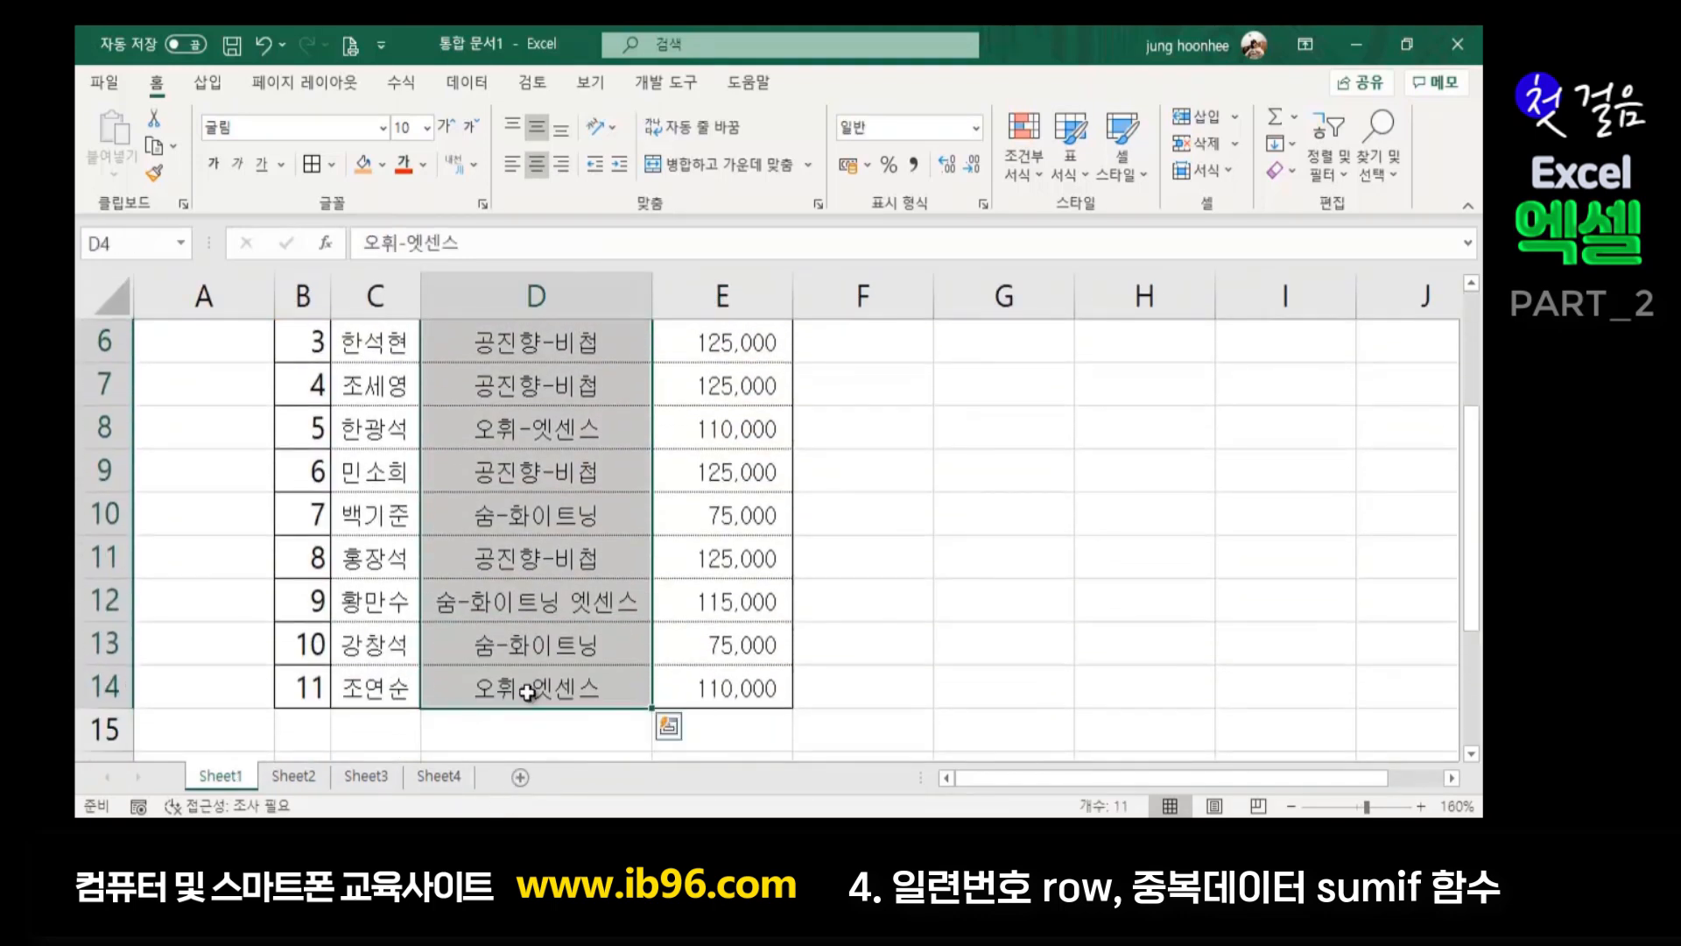
pyautogui.click(724, 693)
pyautogui.scroll(2, 744, 648)
pyautogui.moveTo(732, 462); pyautogui.dragTo(723, 692)
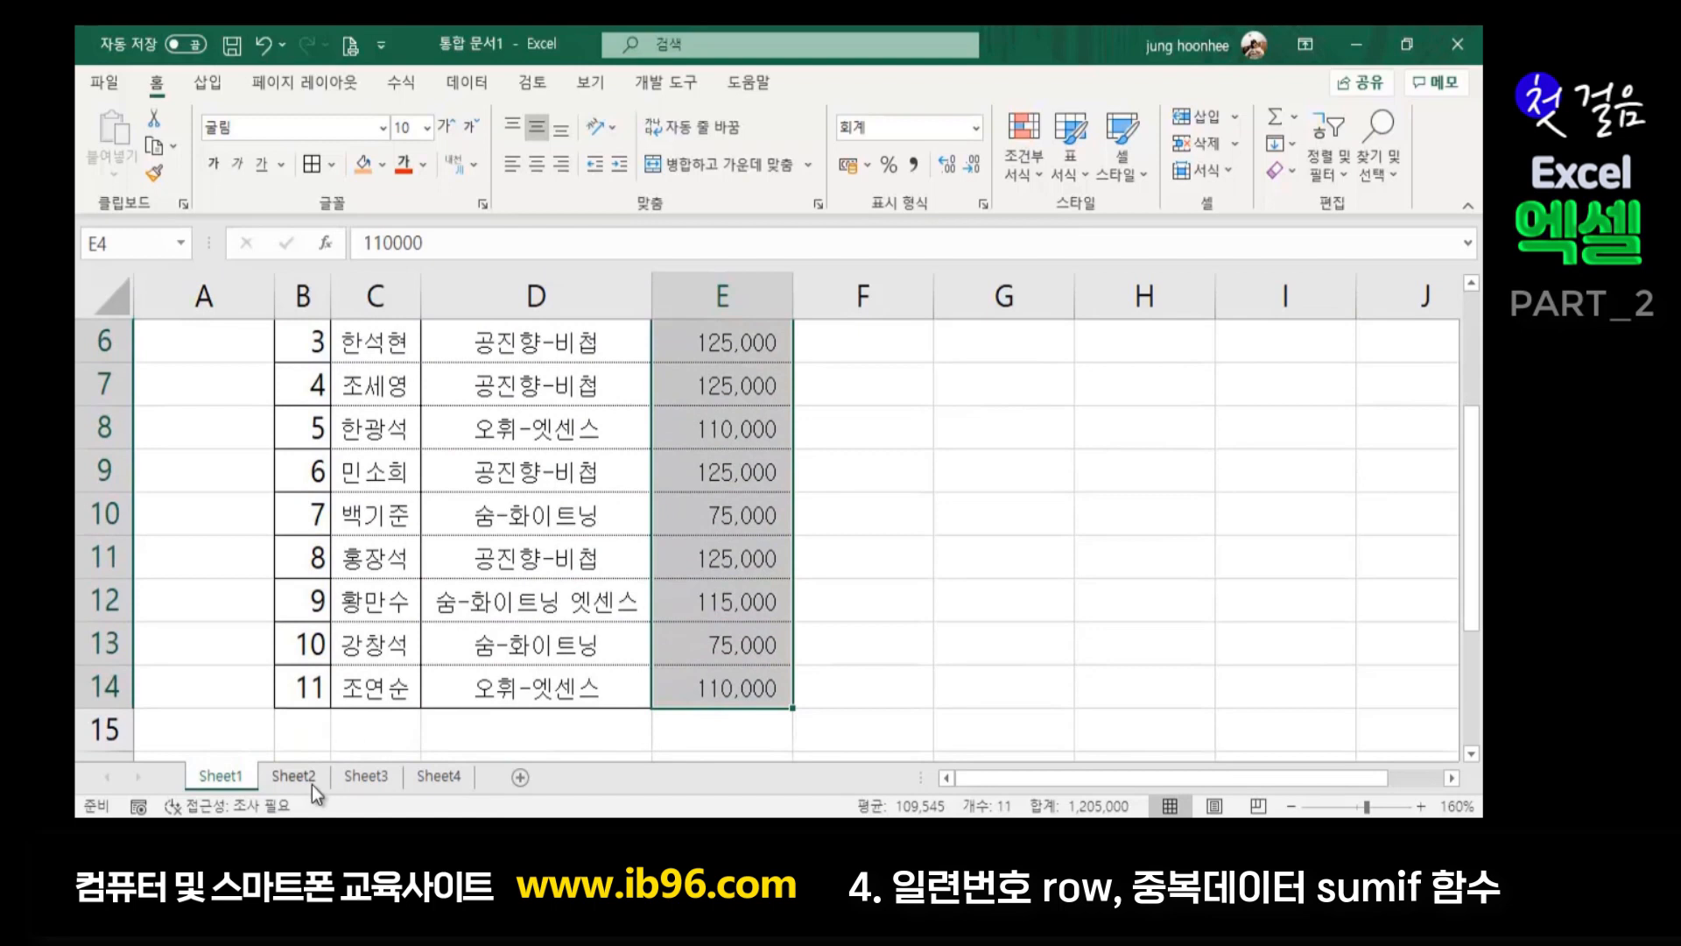
# Examine which Sheet1 product and sales amount cells are needed to total Sheet2's 숨-화이트닝
pyautogui.click(312, 784)
pyautogui.click(690, 545)
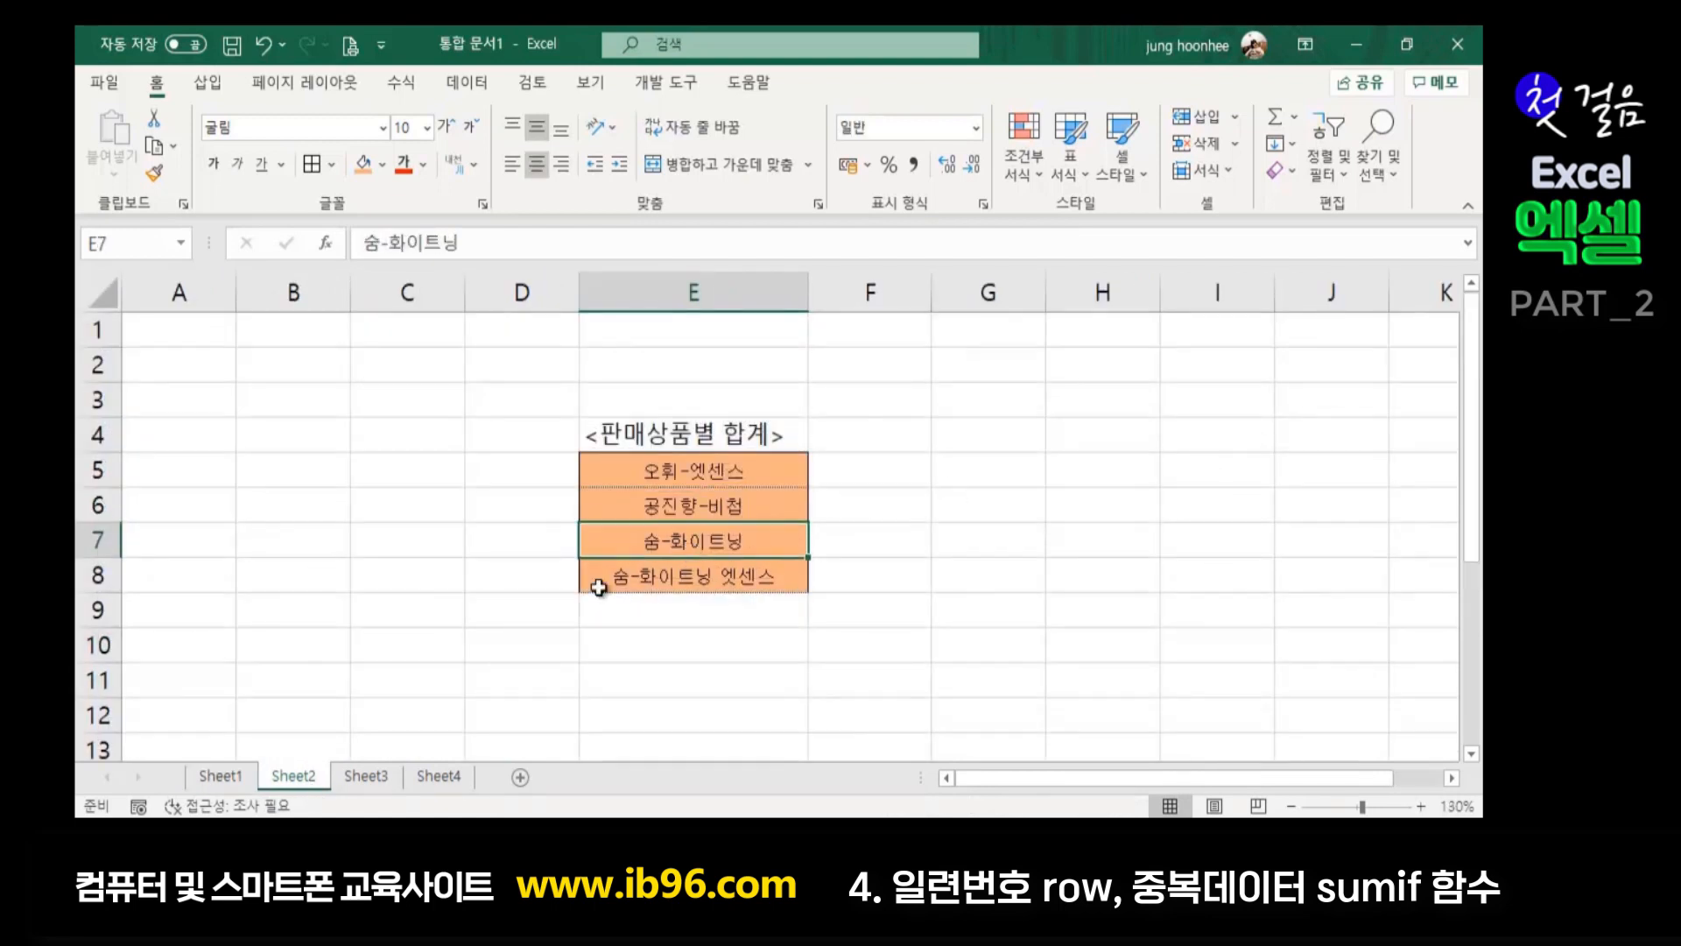
pyautogui.click(219, 776)
pyautogui.scroll(2, 594, 421)
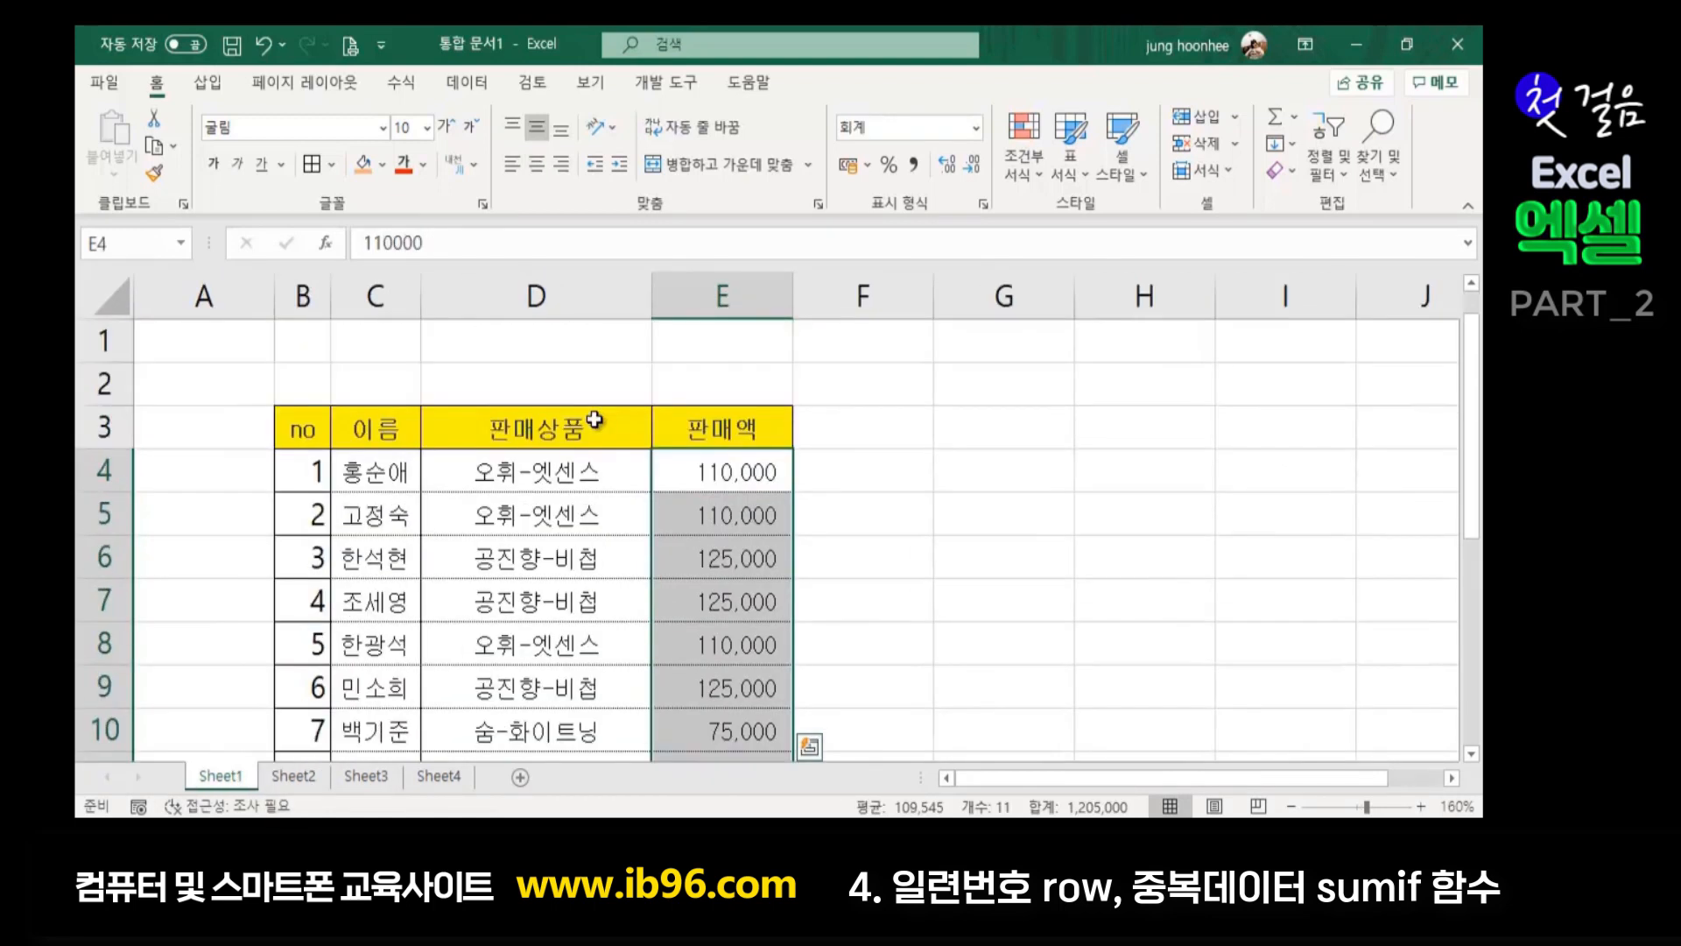
pyautogui.moveTo(528, 473); pyautogui.dragTo(551, 681)
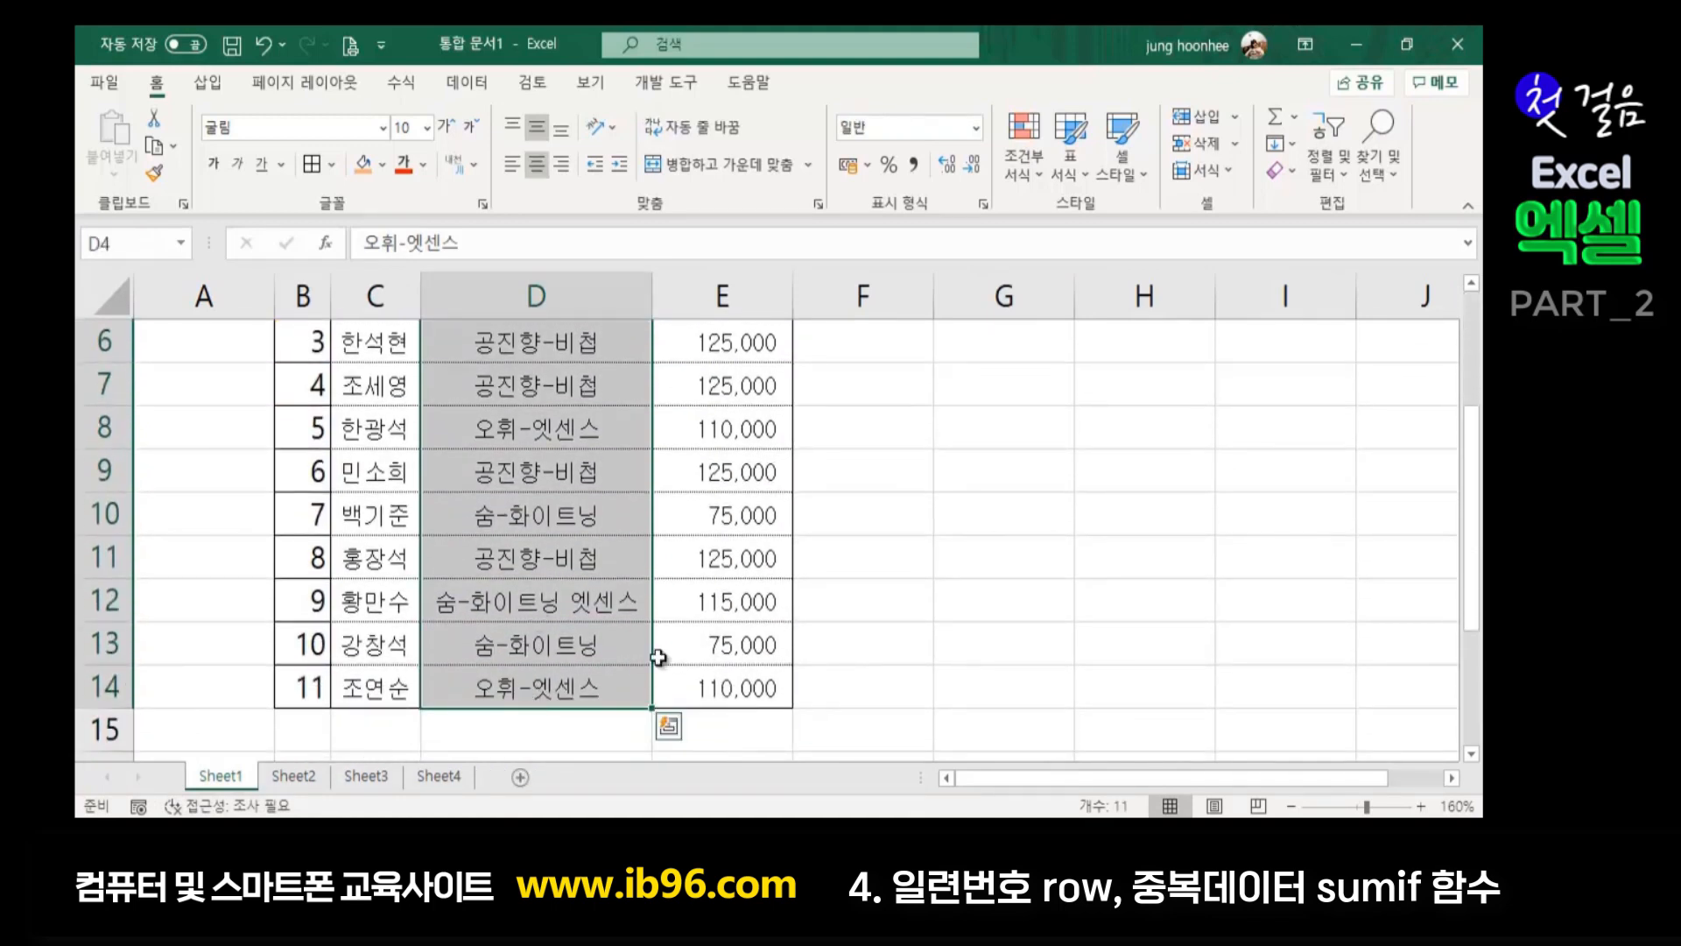
pyautogui.click(736, 654)
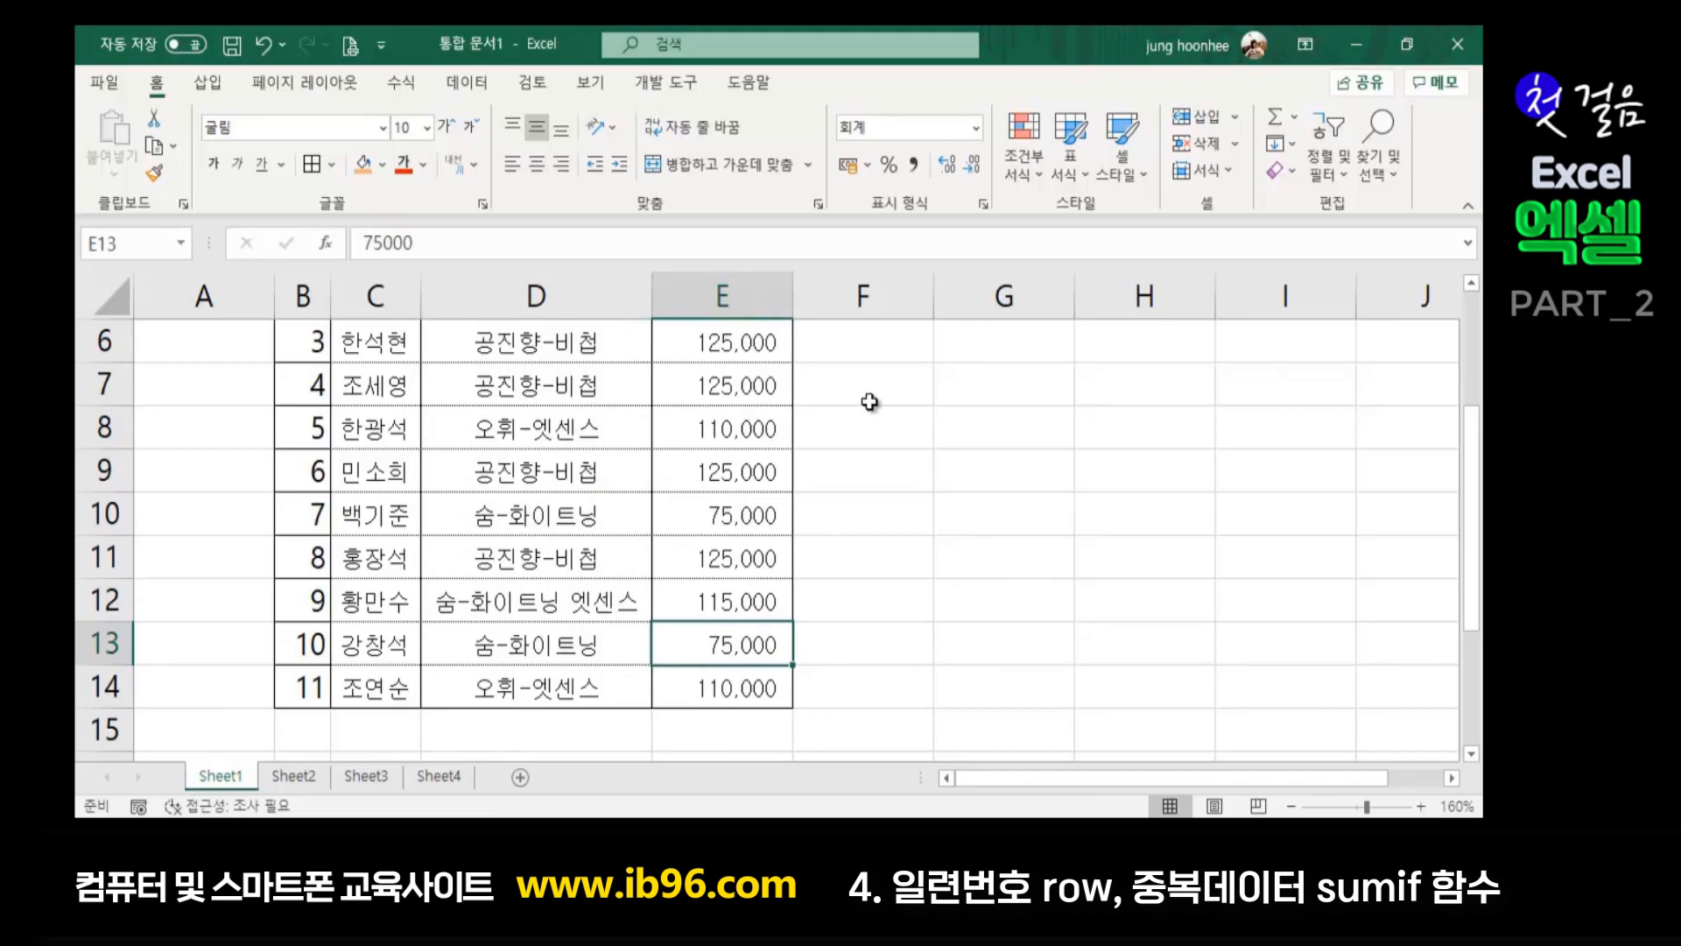
pyautogui.click(876, 472)
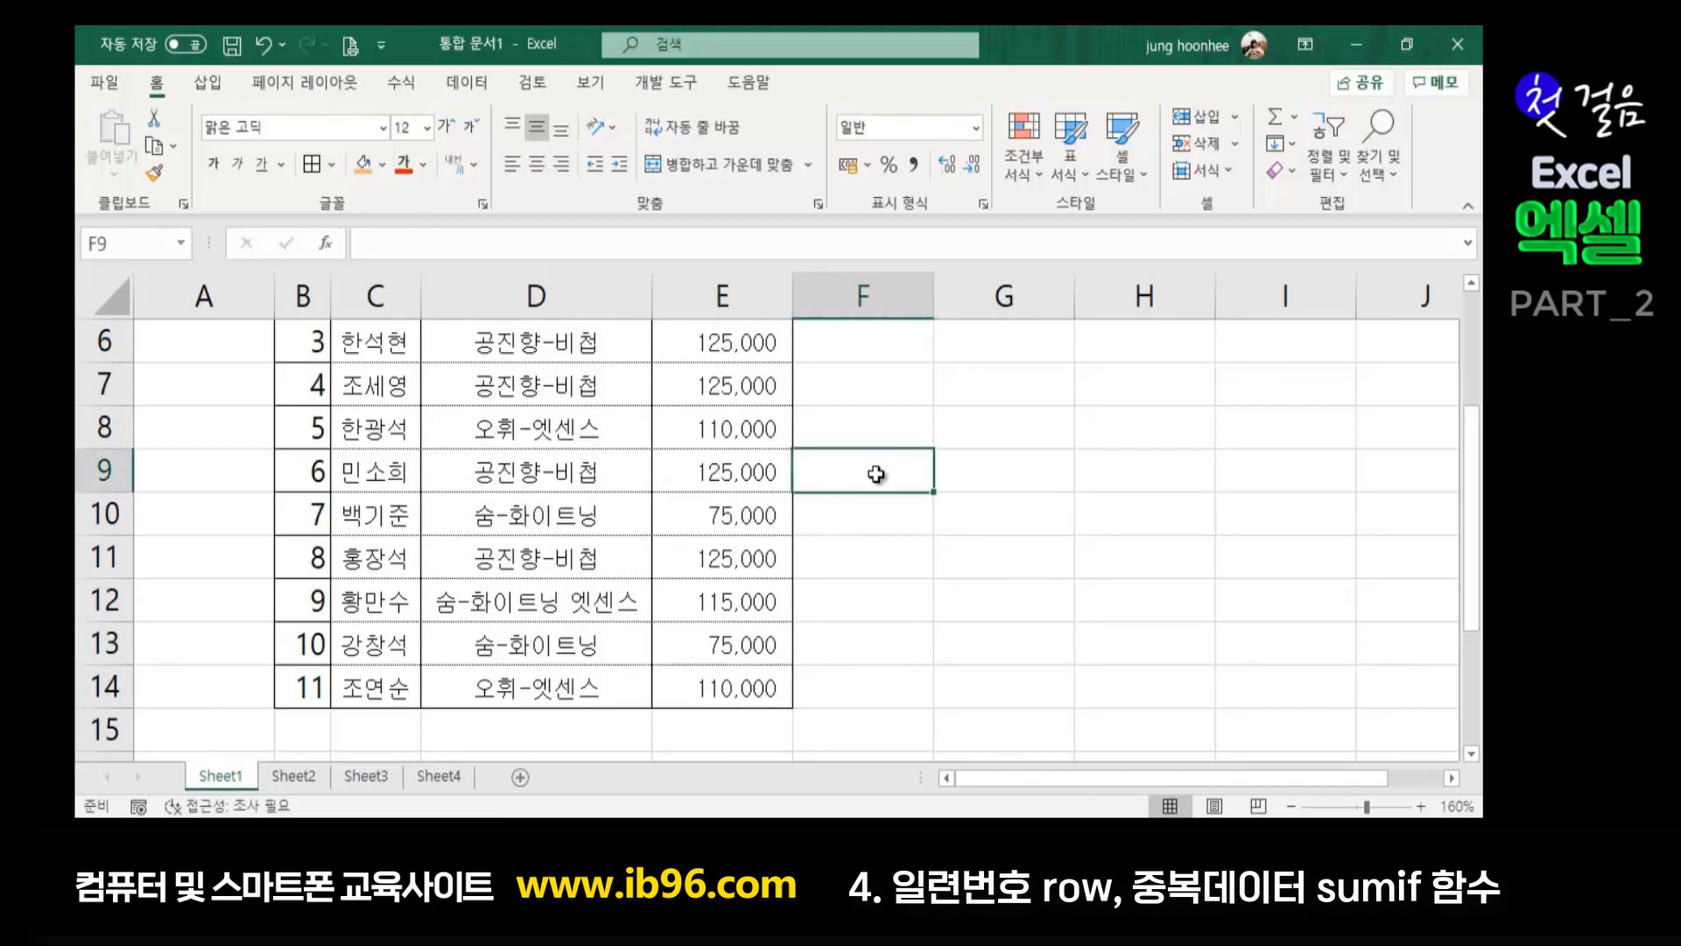
pyautogui.scroll(1, 550, 561)
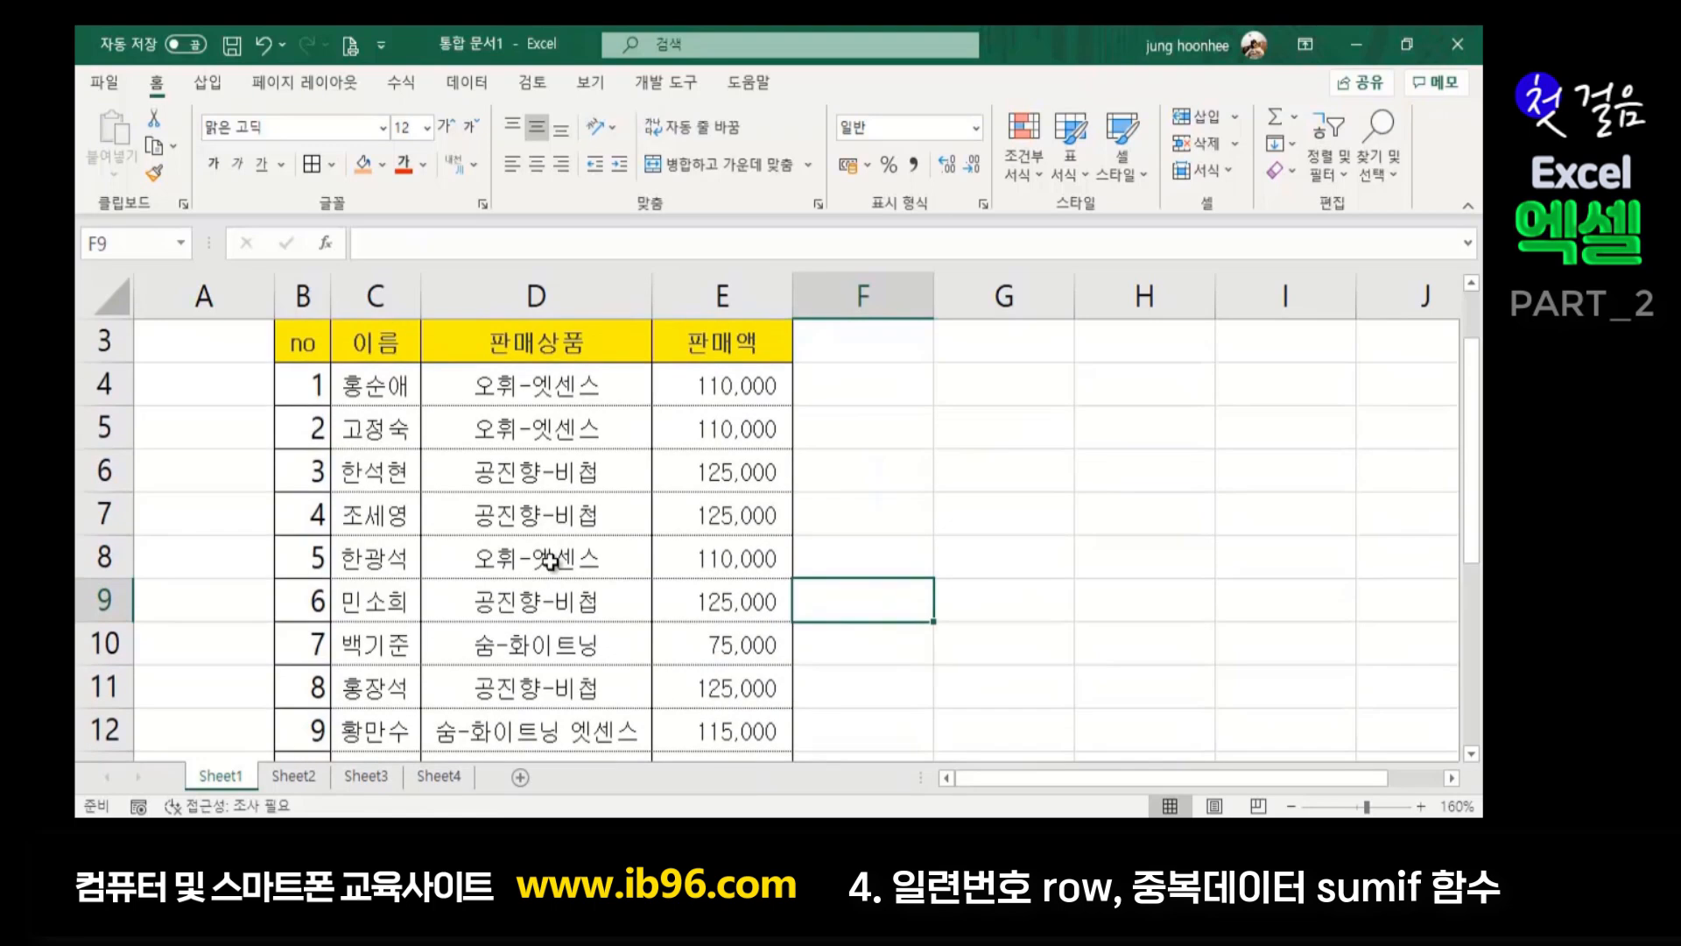
# Define the name 상품 for the product cells D4:D14 on Sheet1
pyautogui.click(927, 452)
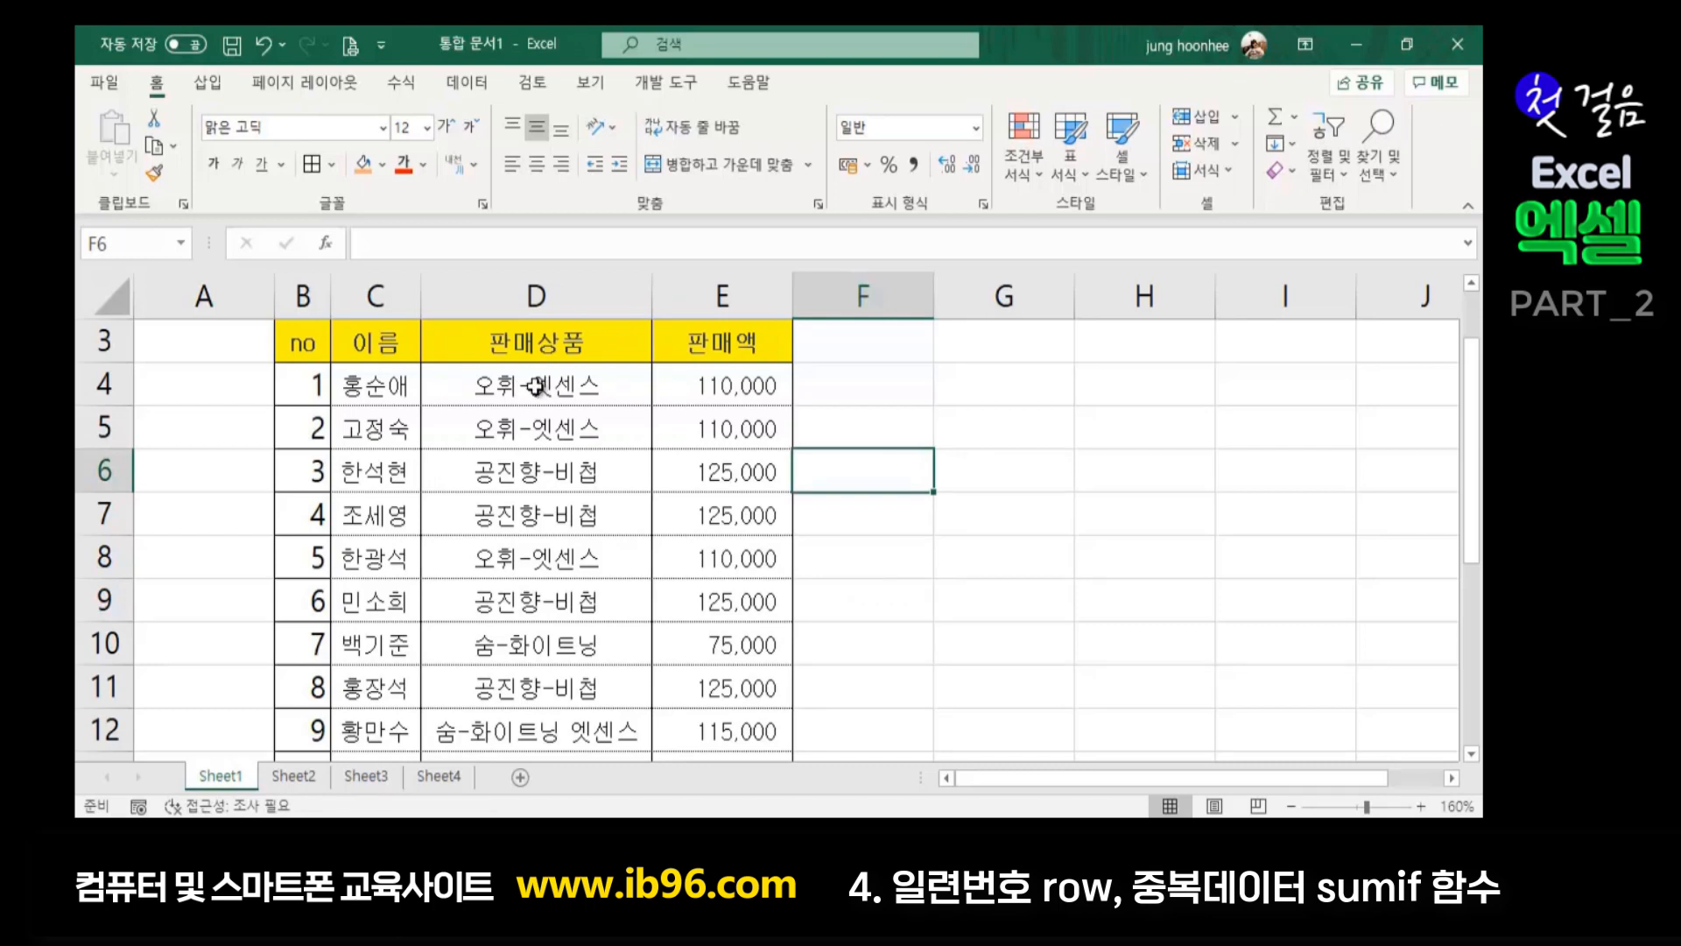
pyautogui.moveTo(522, 385); pyautogui.dragTo(517, 689)
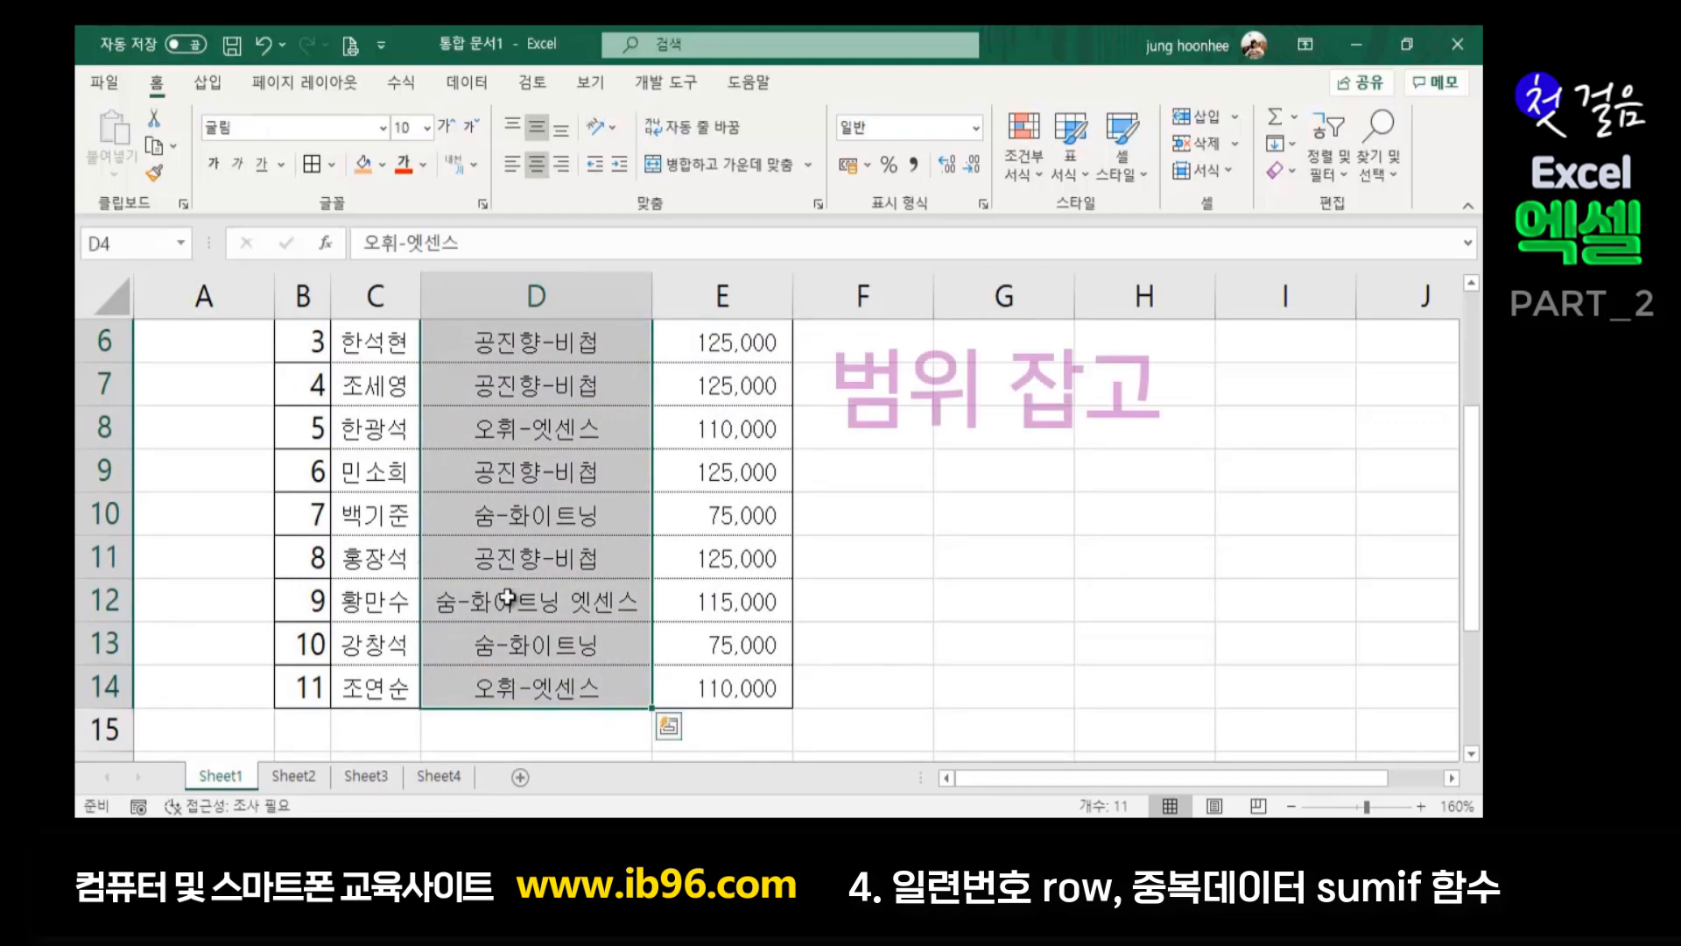
pyautogui.click(134, 238)
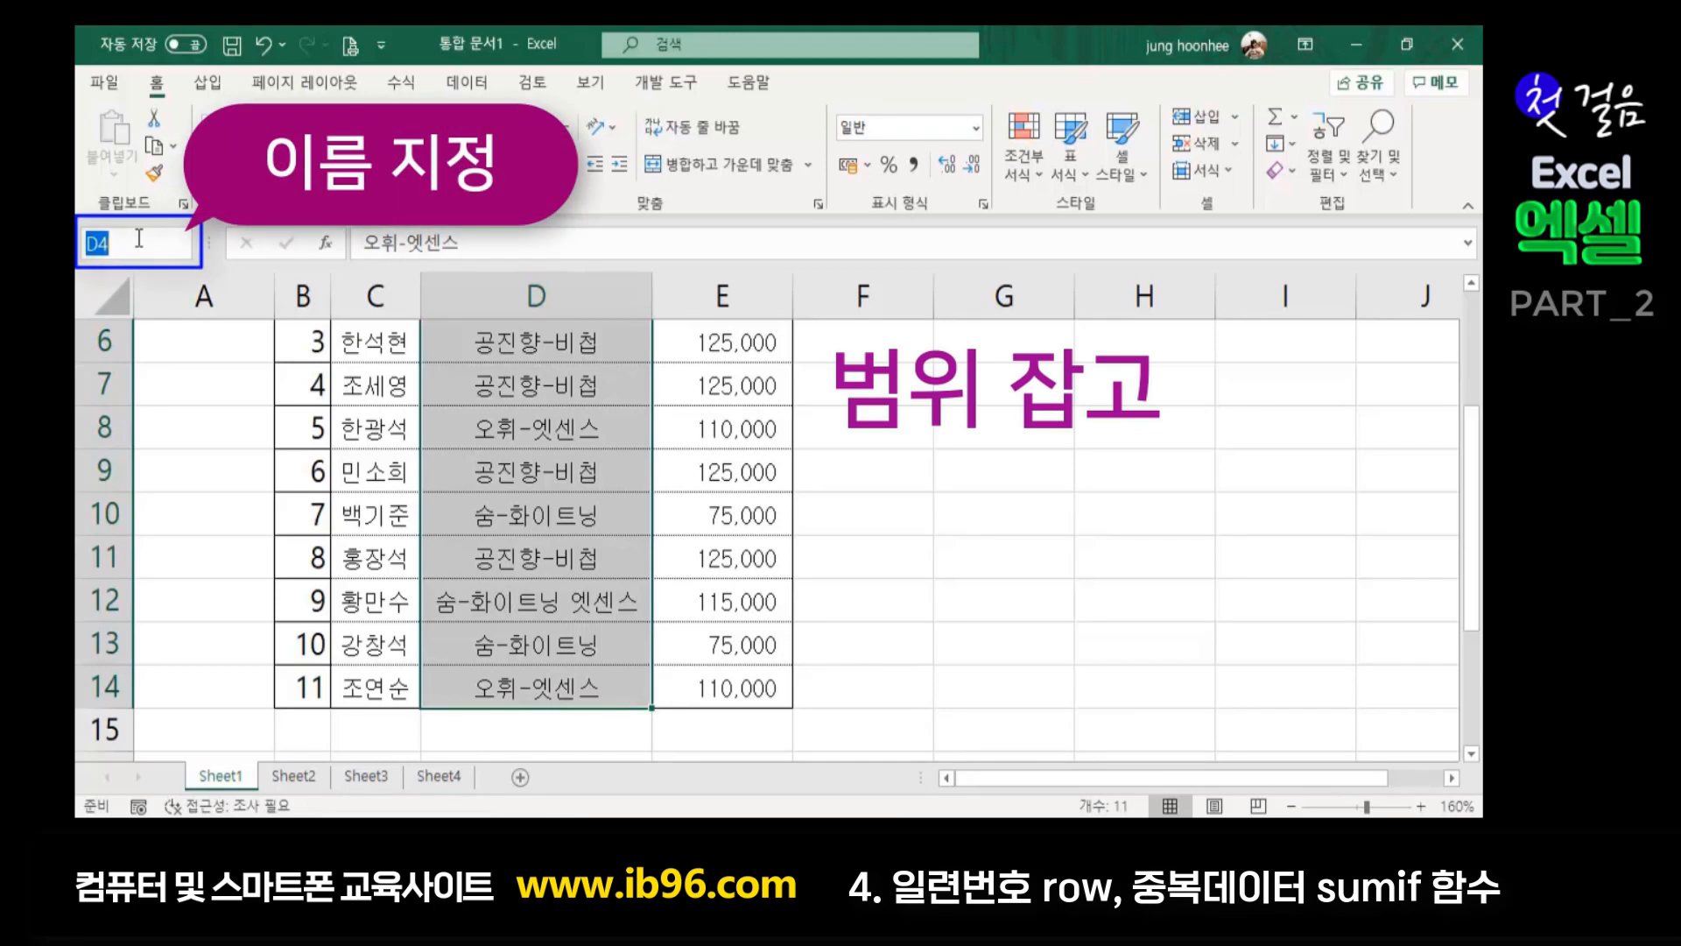
pyautogui.scroll(2, 521, 497)
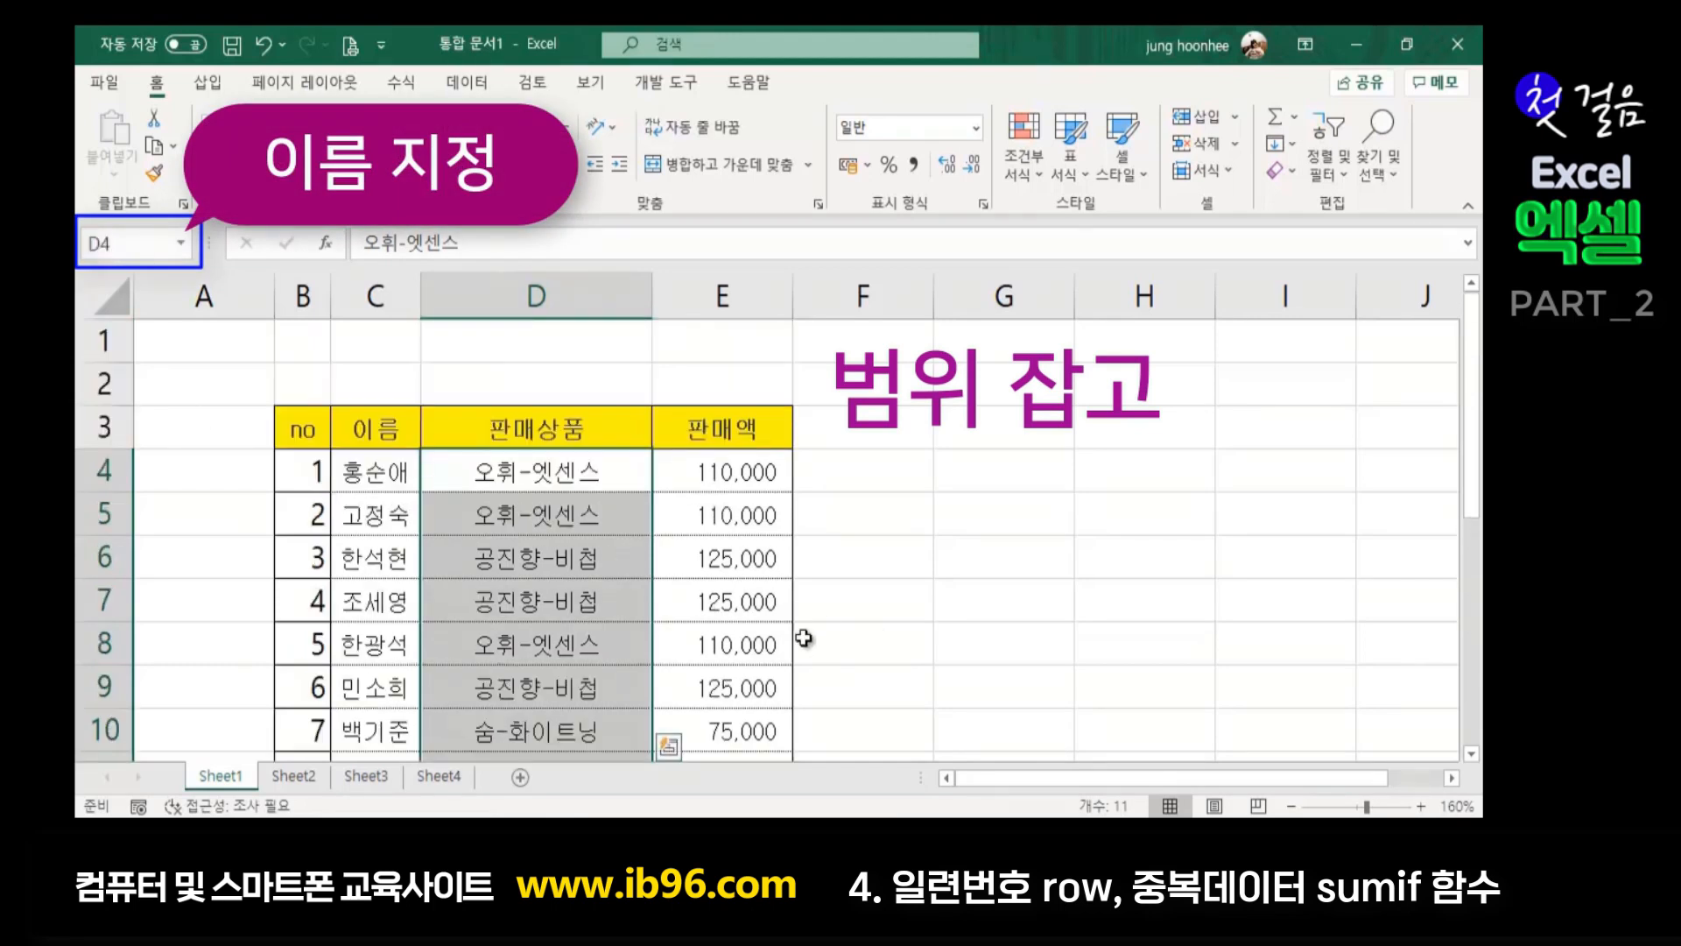
pyautogui.click(133, 249)
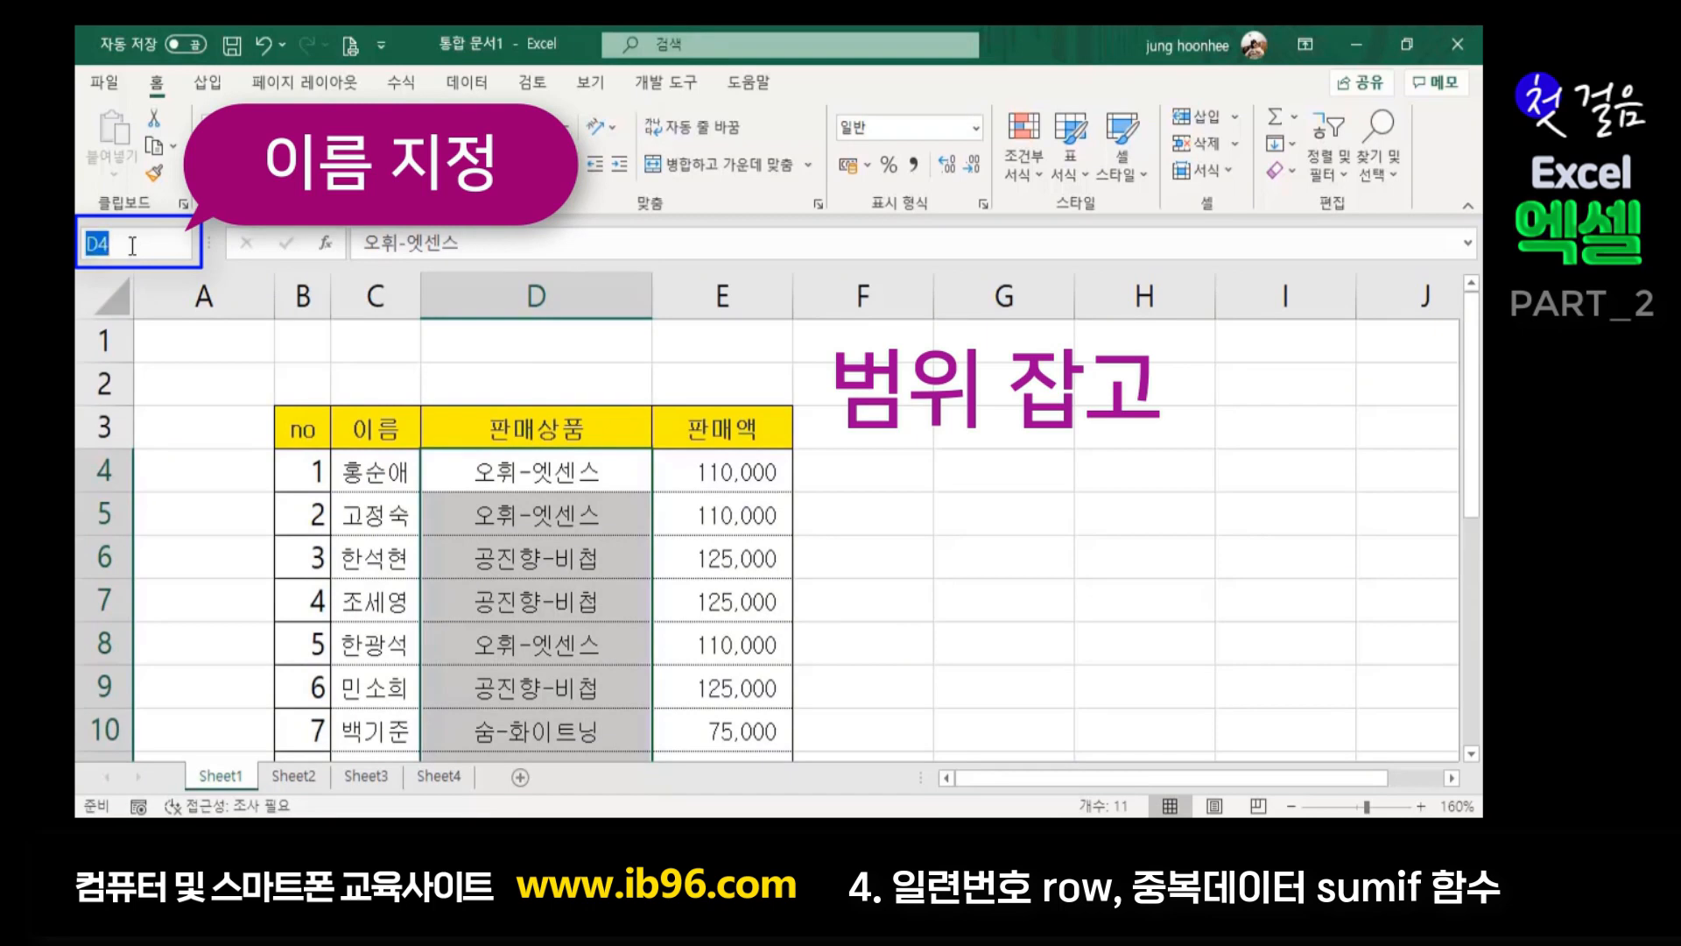
pyautogui.write('tkdvn')
# Define the name 판매액 for the sales amount cells E4:E14 on Sheet1
pyautogui.click(738, 472)
pyautogui.moveTo(739, 472); pyautogui.dragTo(716, 692)
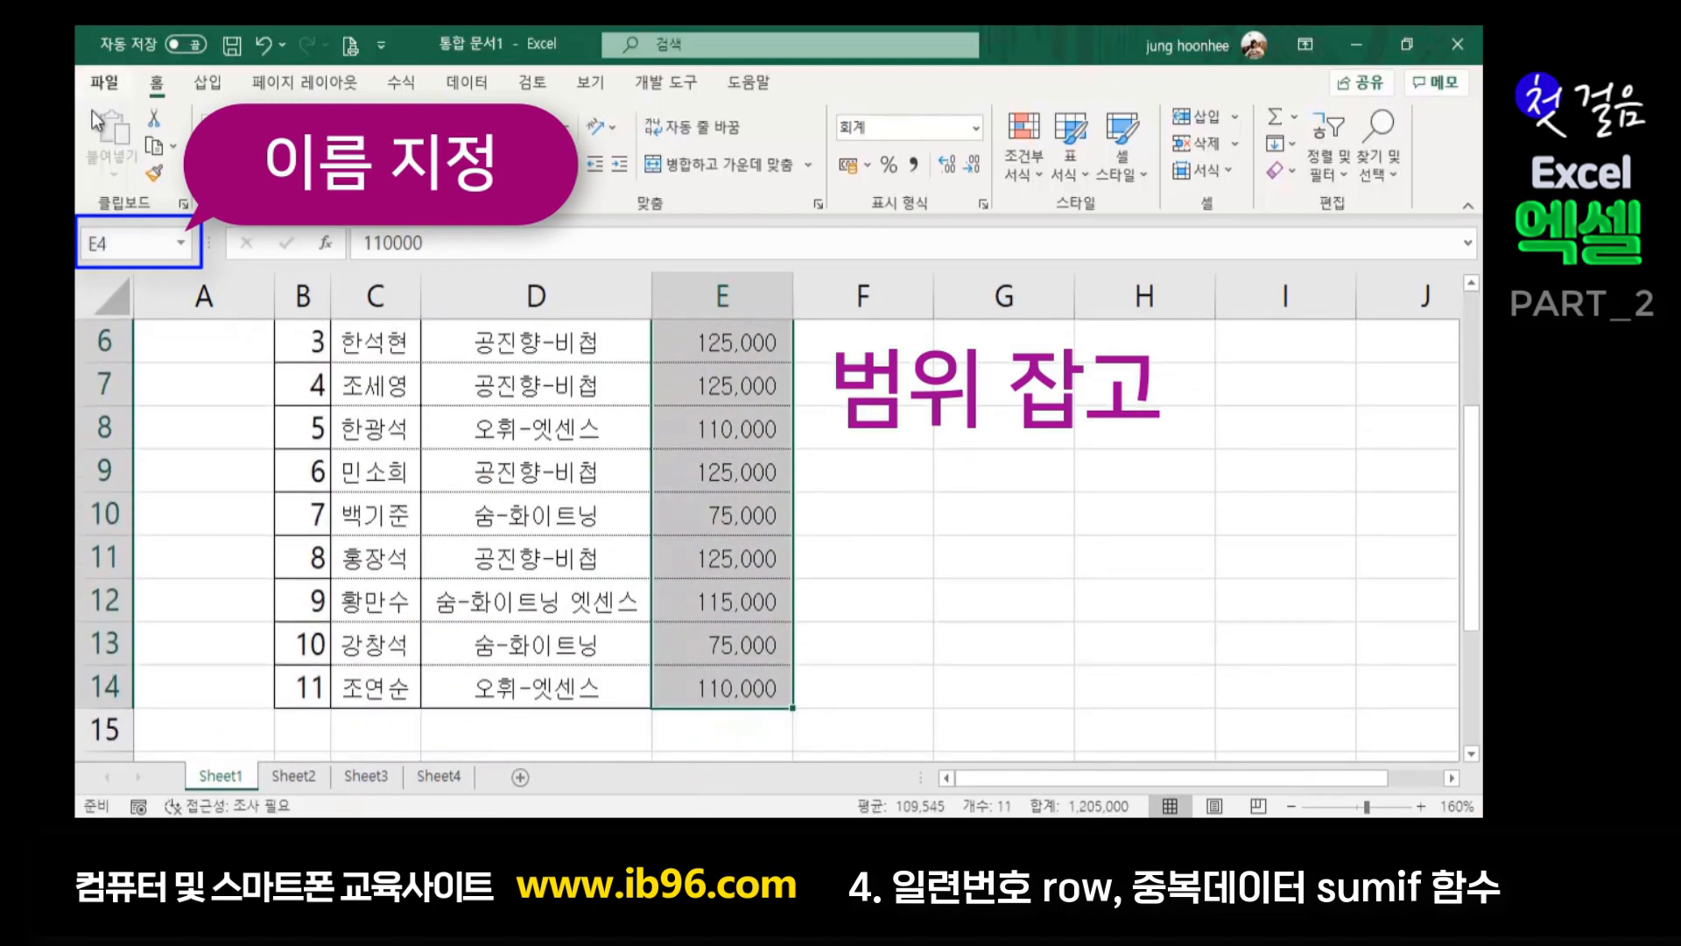
pyautogui.click(112, 238)
pyautogui.write('판매액')
pyautogui.press('Return')
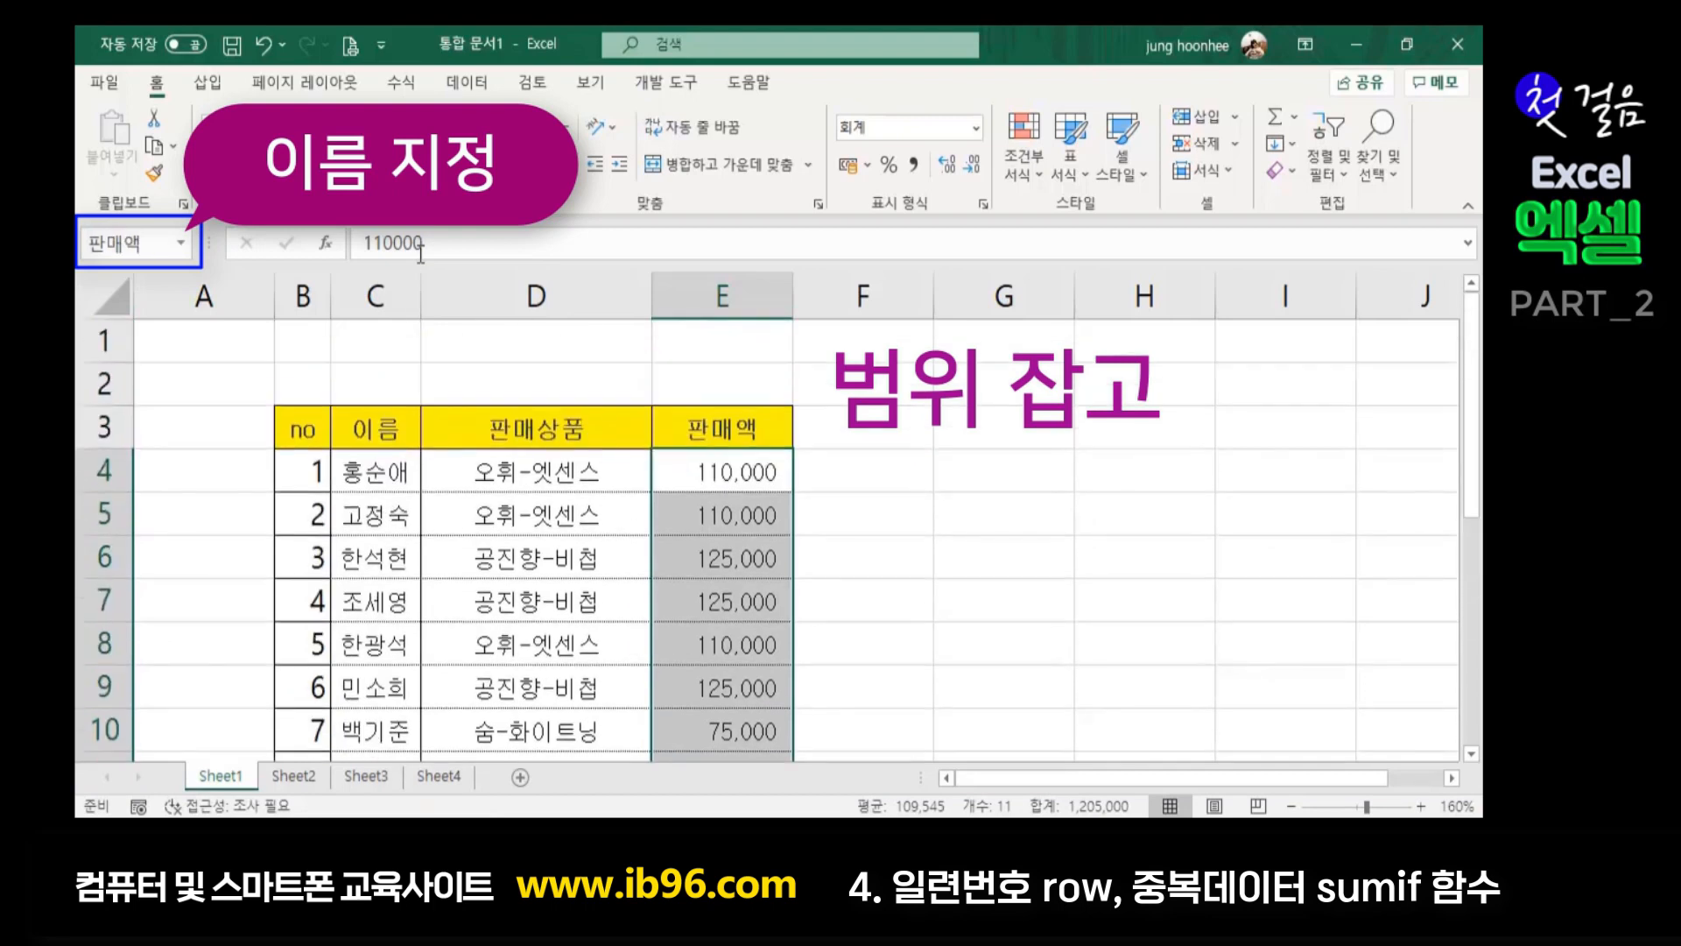
pyautogui.click(910, 544)
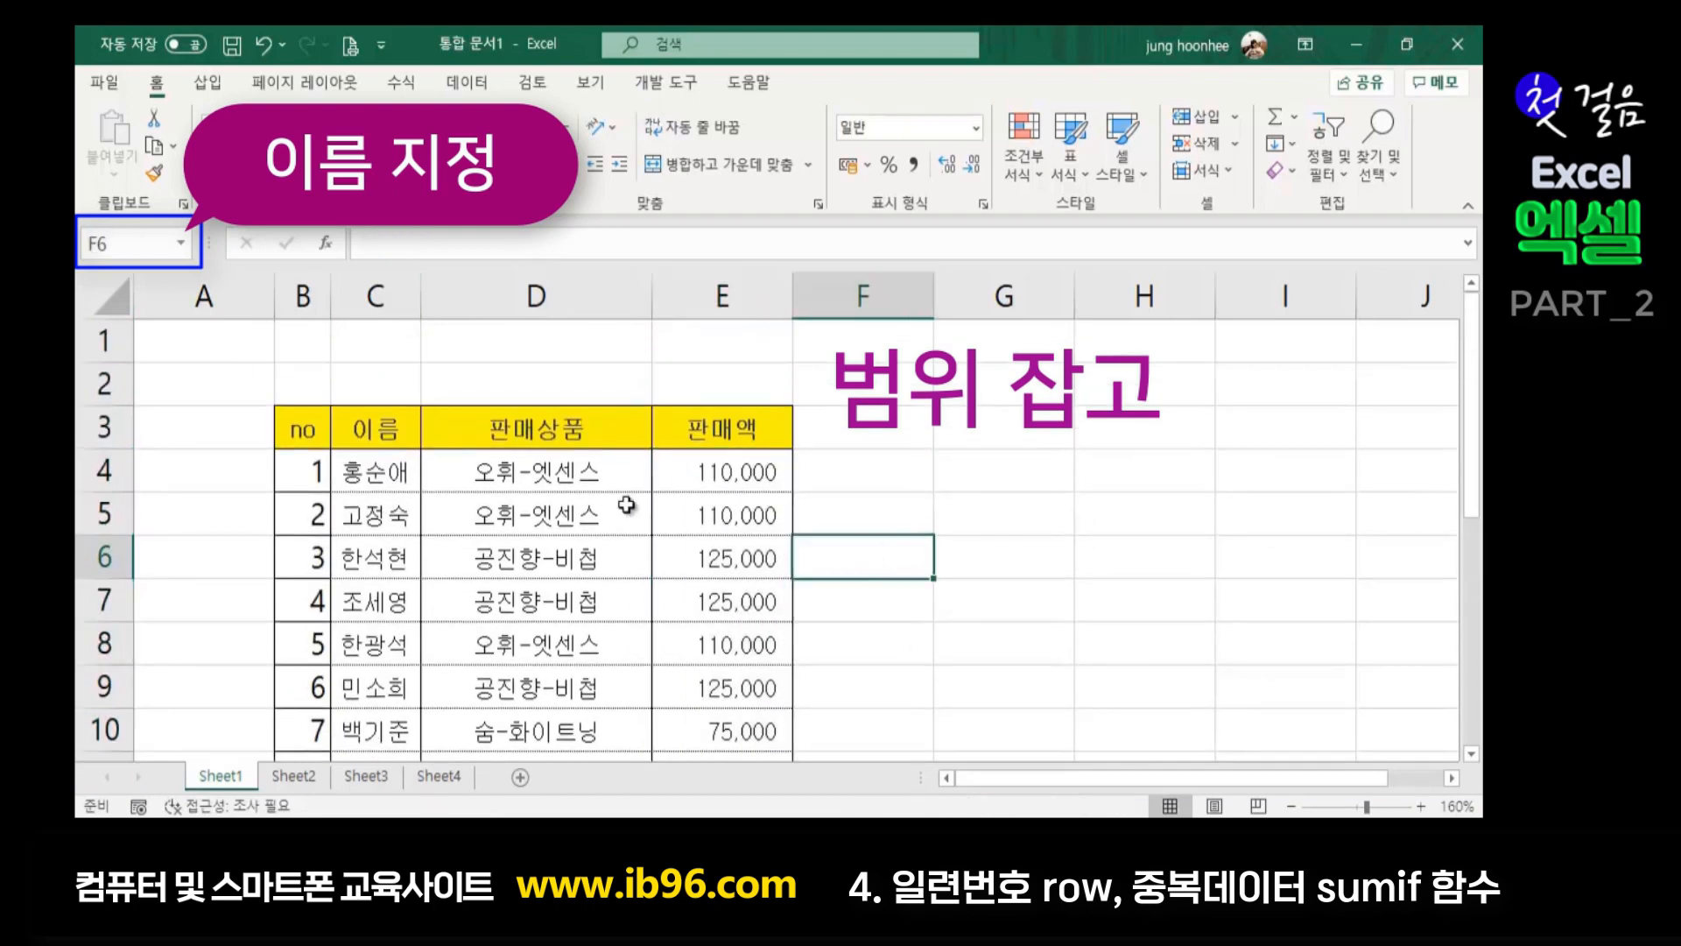
pyautogui.click(530, 482)
pyautogui.click(700, 477)
pyautogui.click(954, 522)
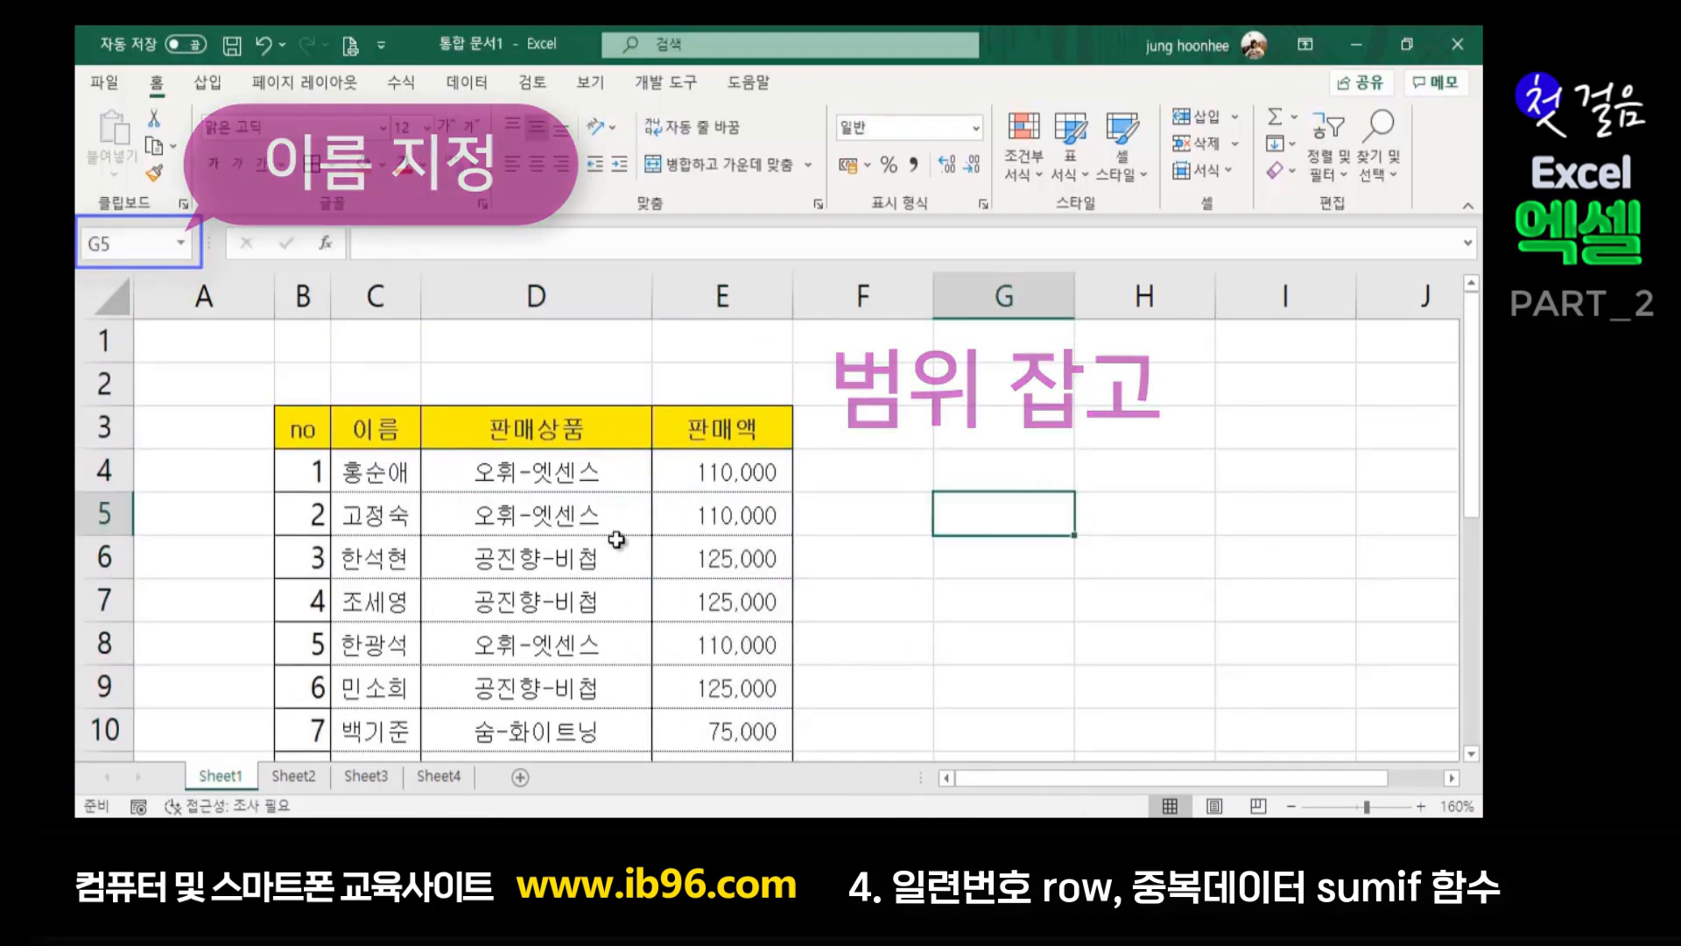
pyautogui.scroll(-1, 919, 604)
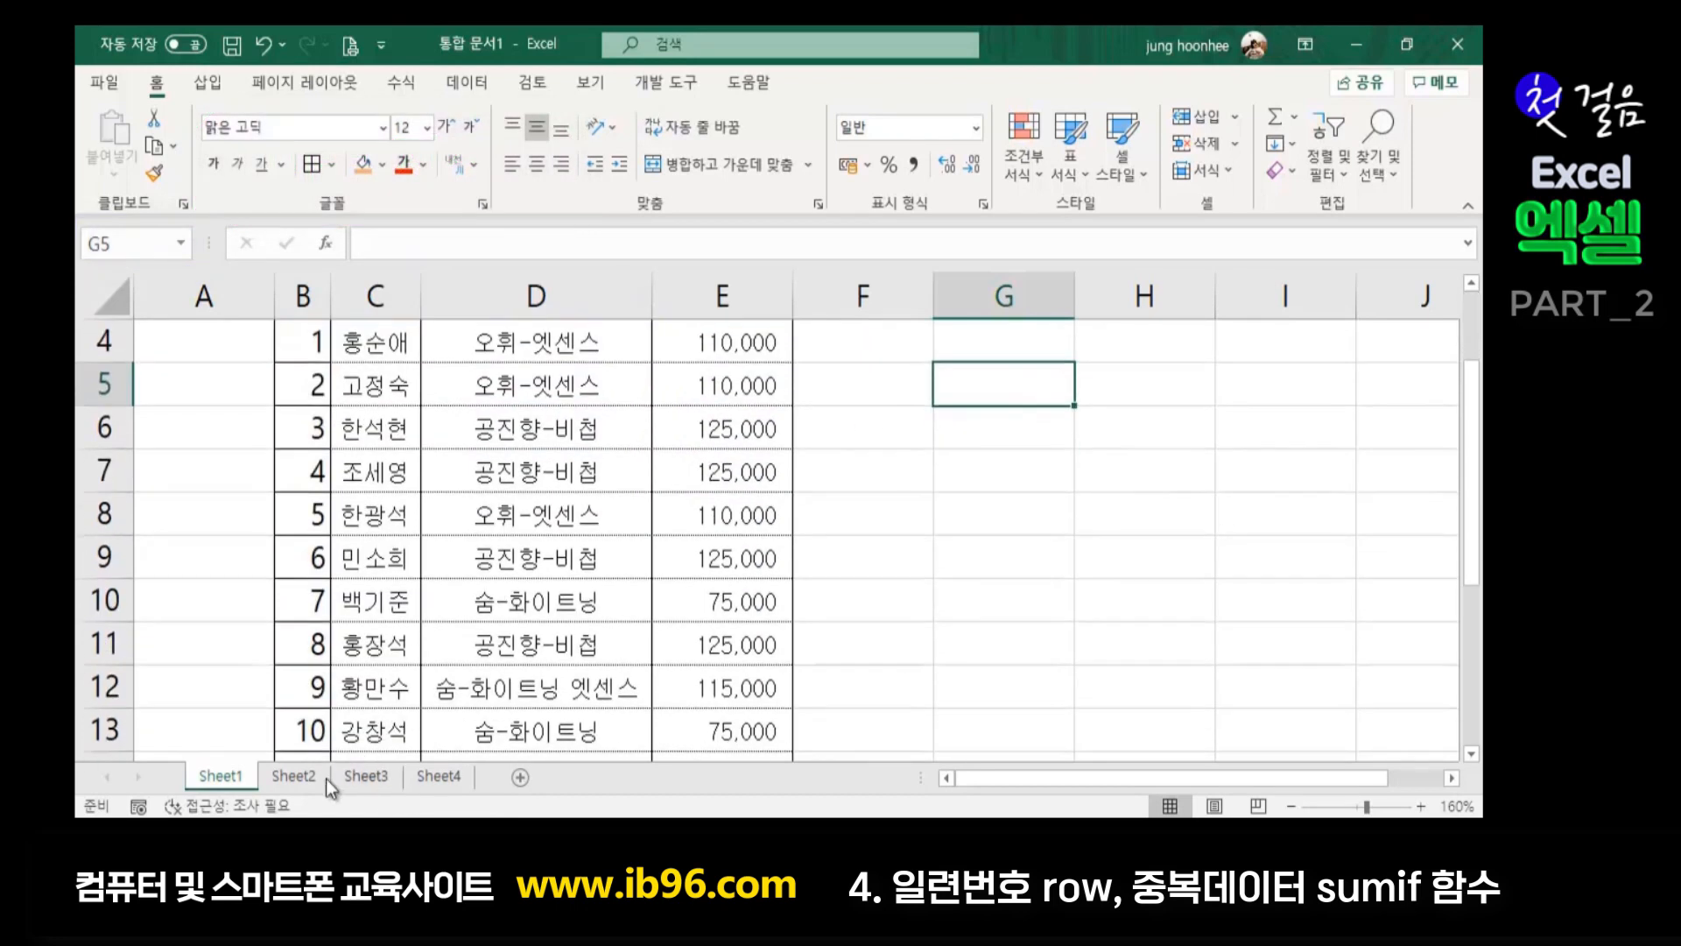
# Enter the formula =SUMIF(상품,E5,판매액) in Sheet2's cell F5 to total the 오휘-엣센스 sales
pyautogui.click(320, 777)
pyautogui.click(1105, 552)
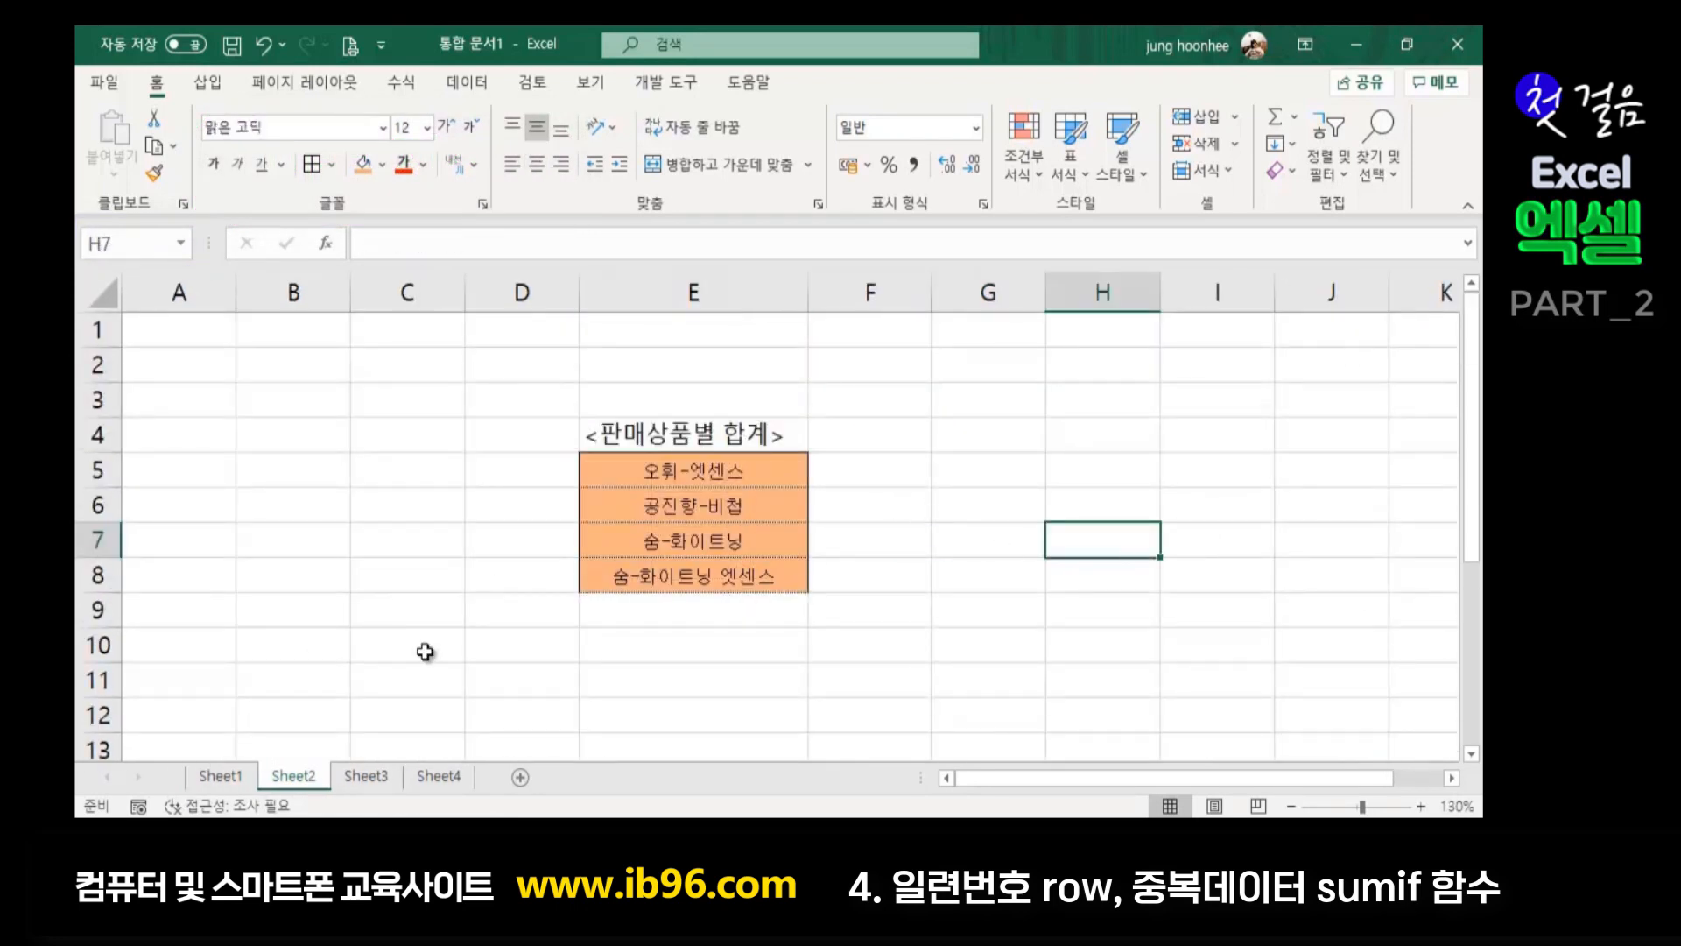
pyautogui.click(203, 778)
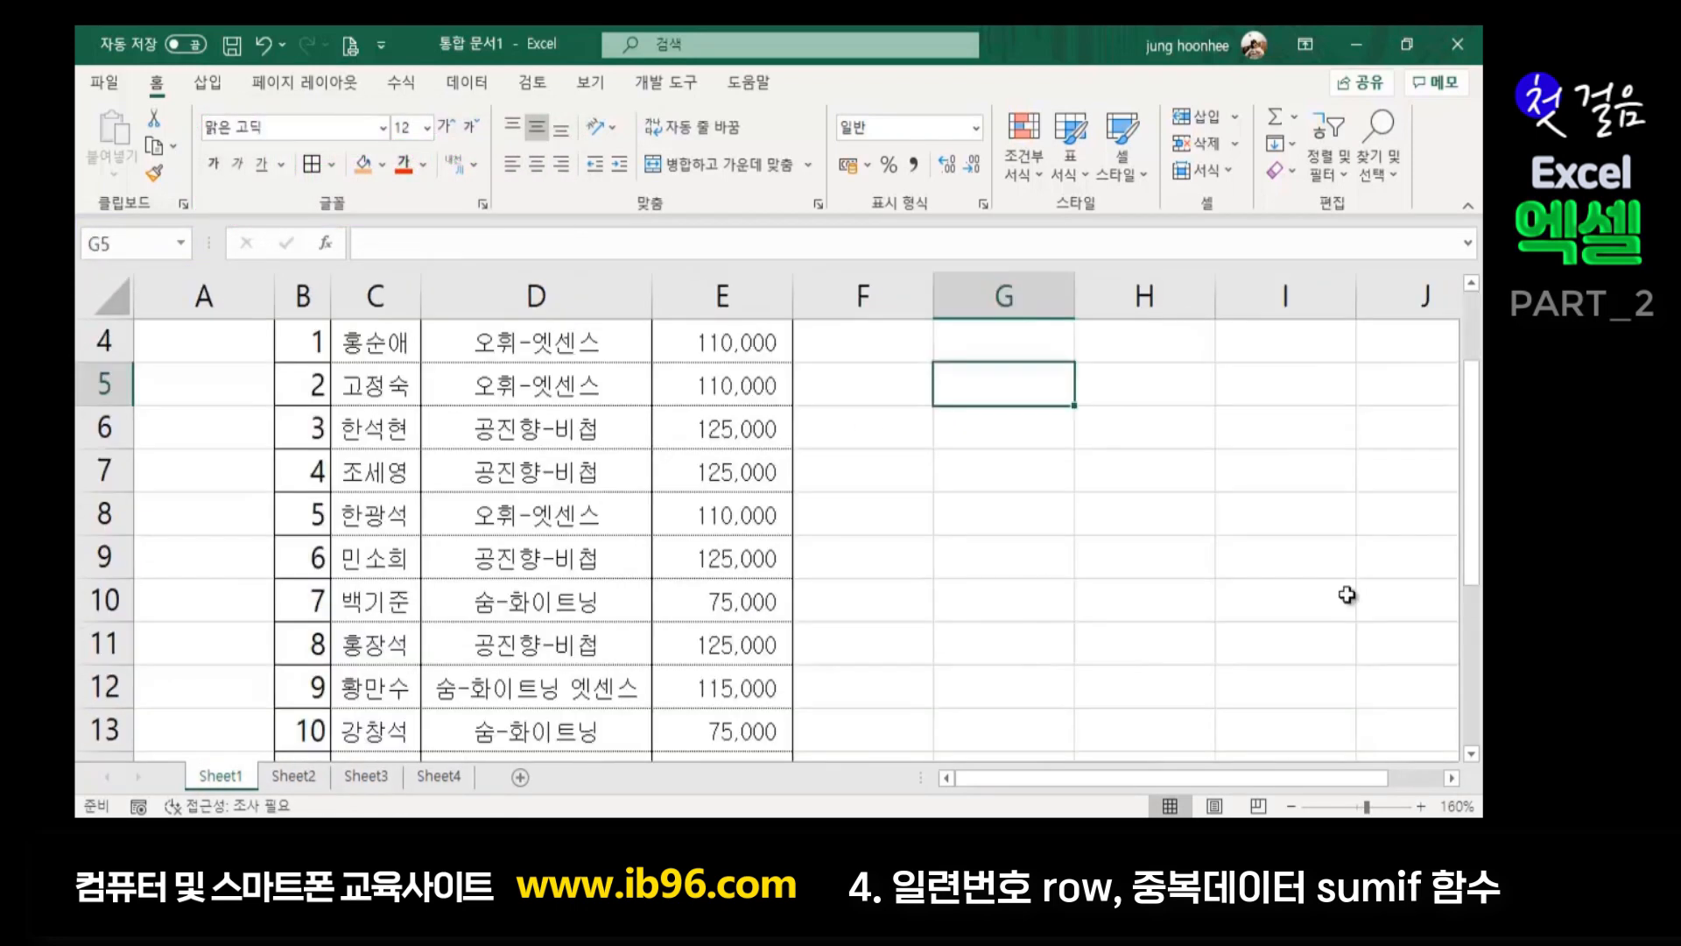
pyautogui.click(314, 776)
pyautogui.click(881, 478)
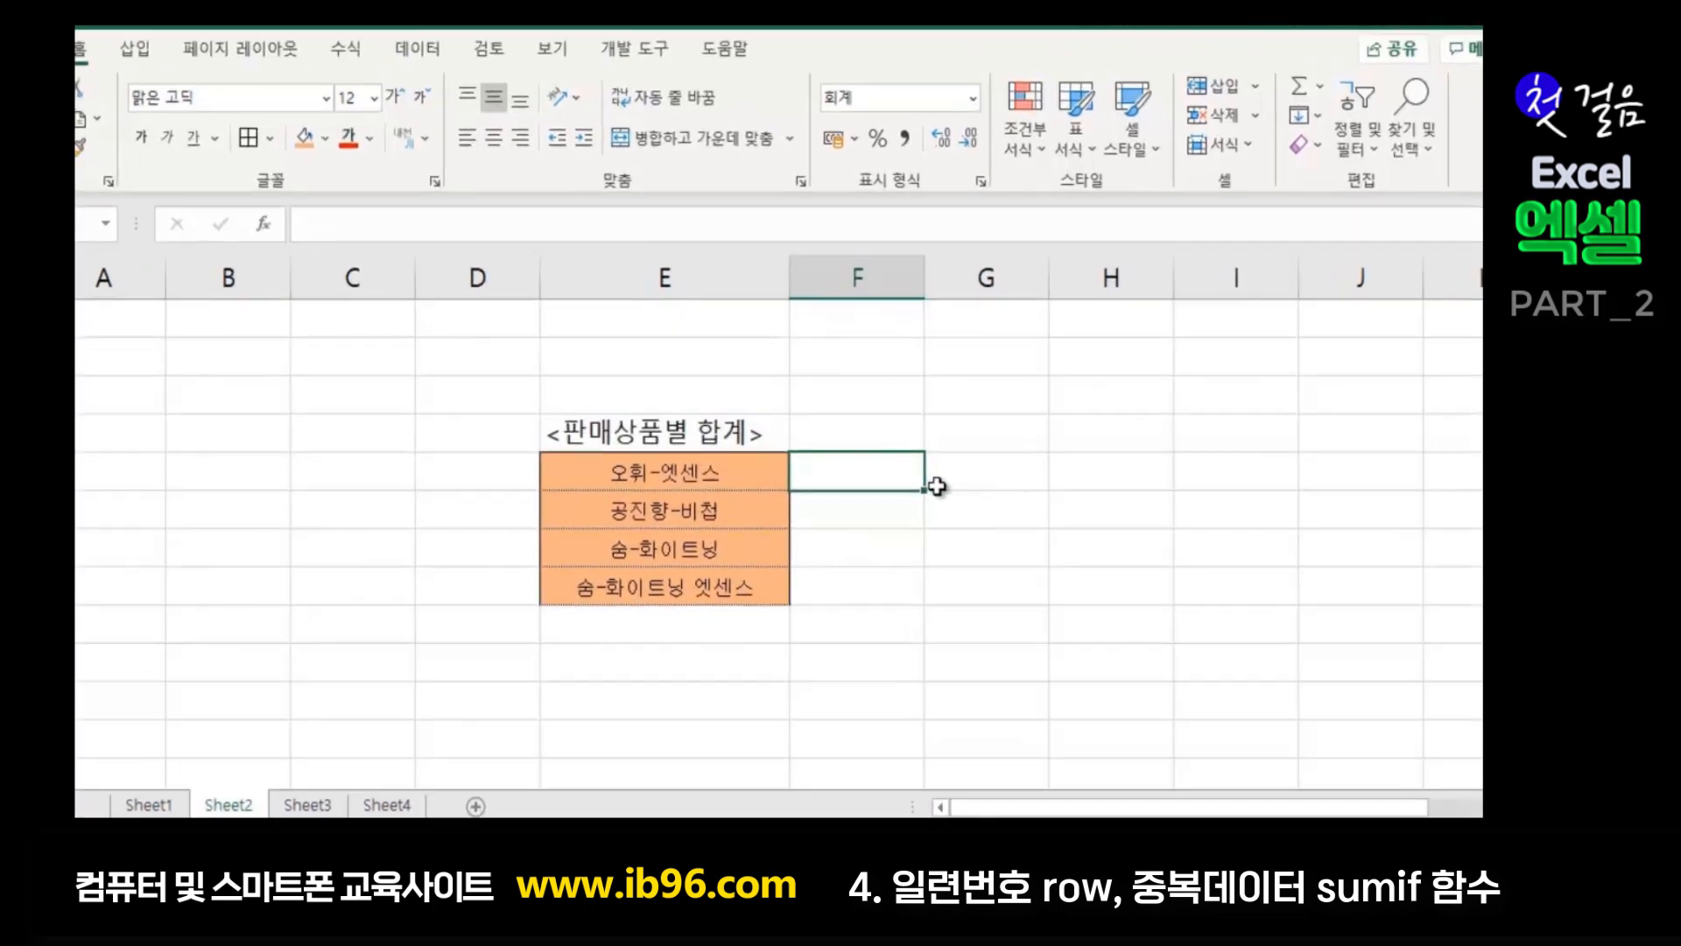
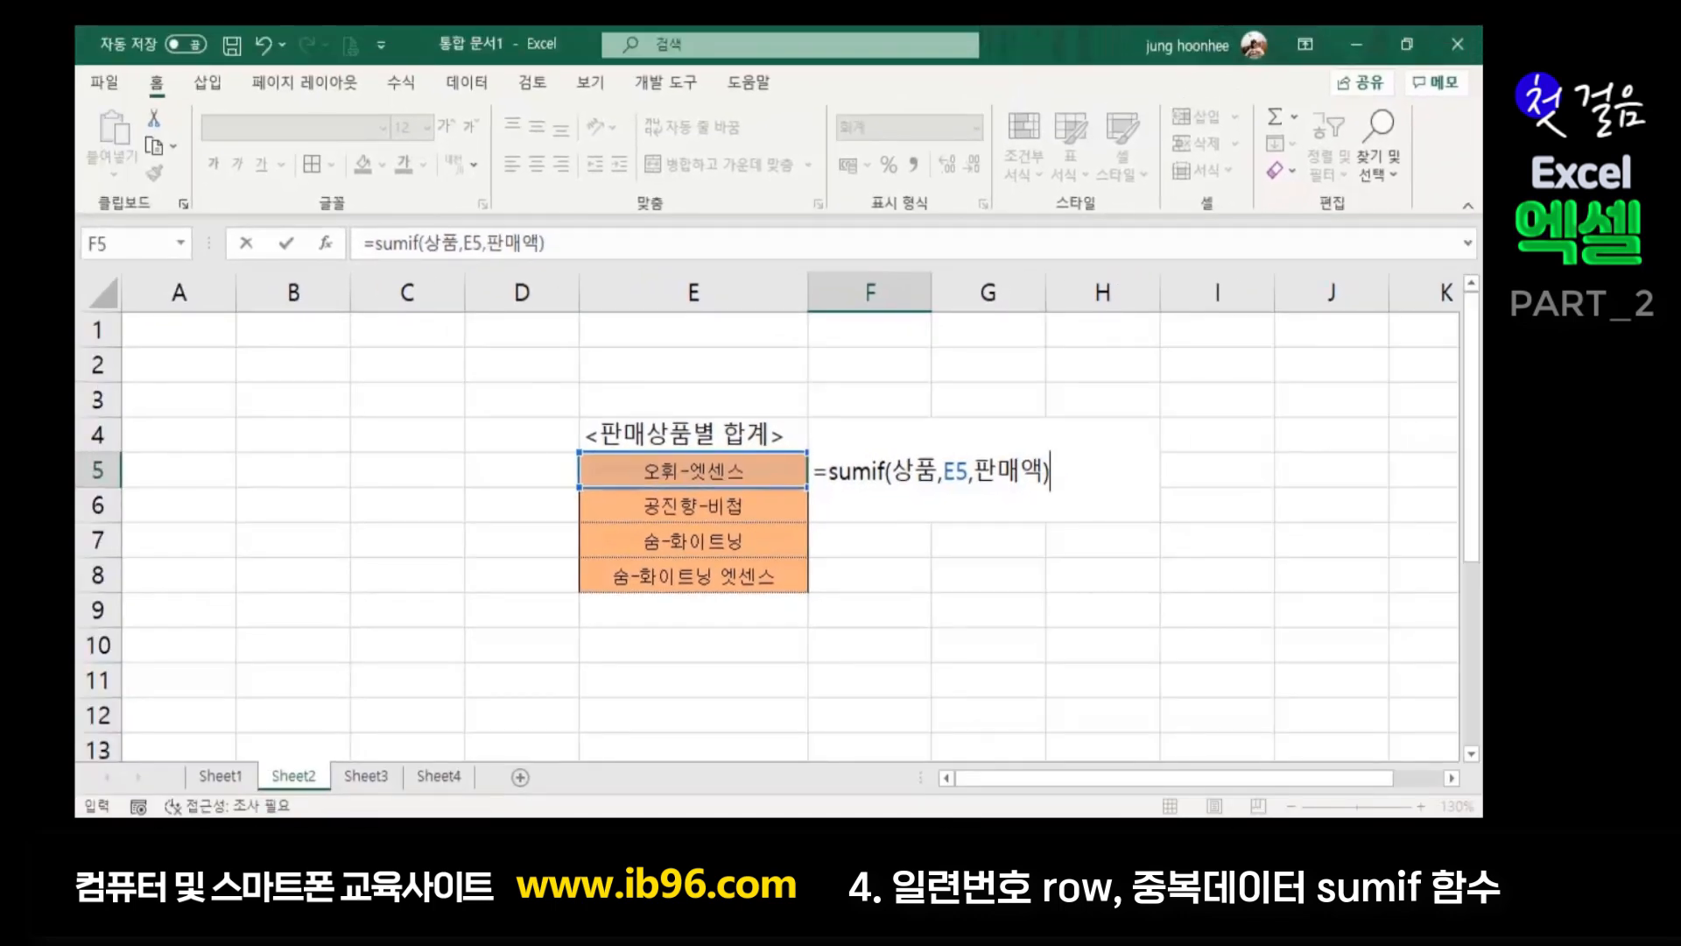
pyautogui.press('Return')
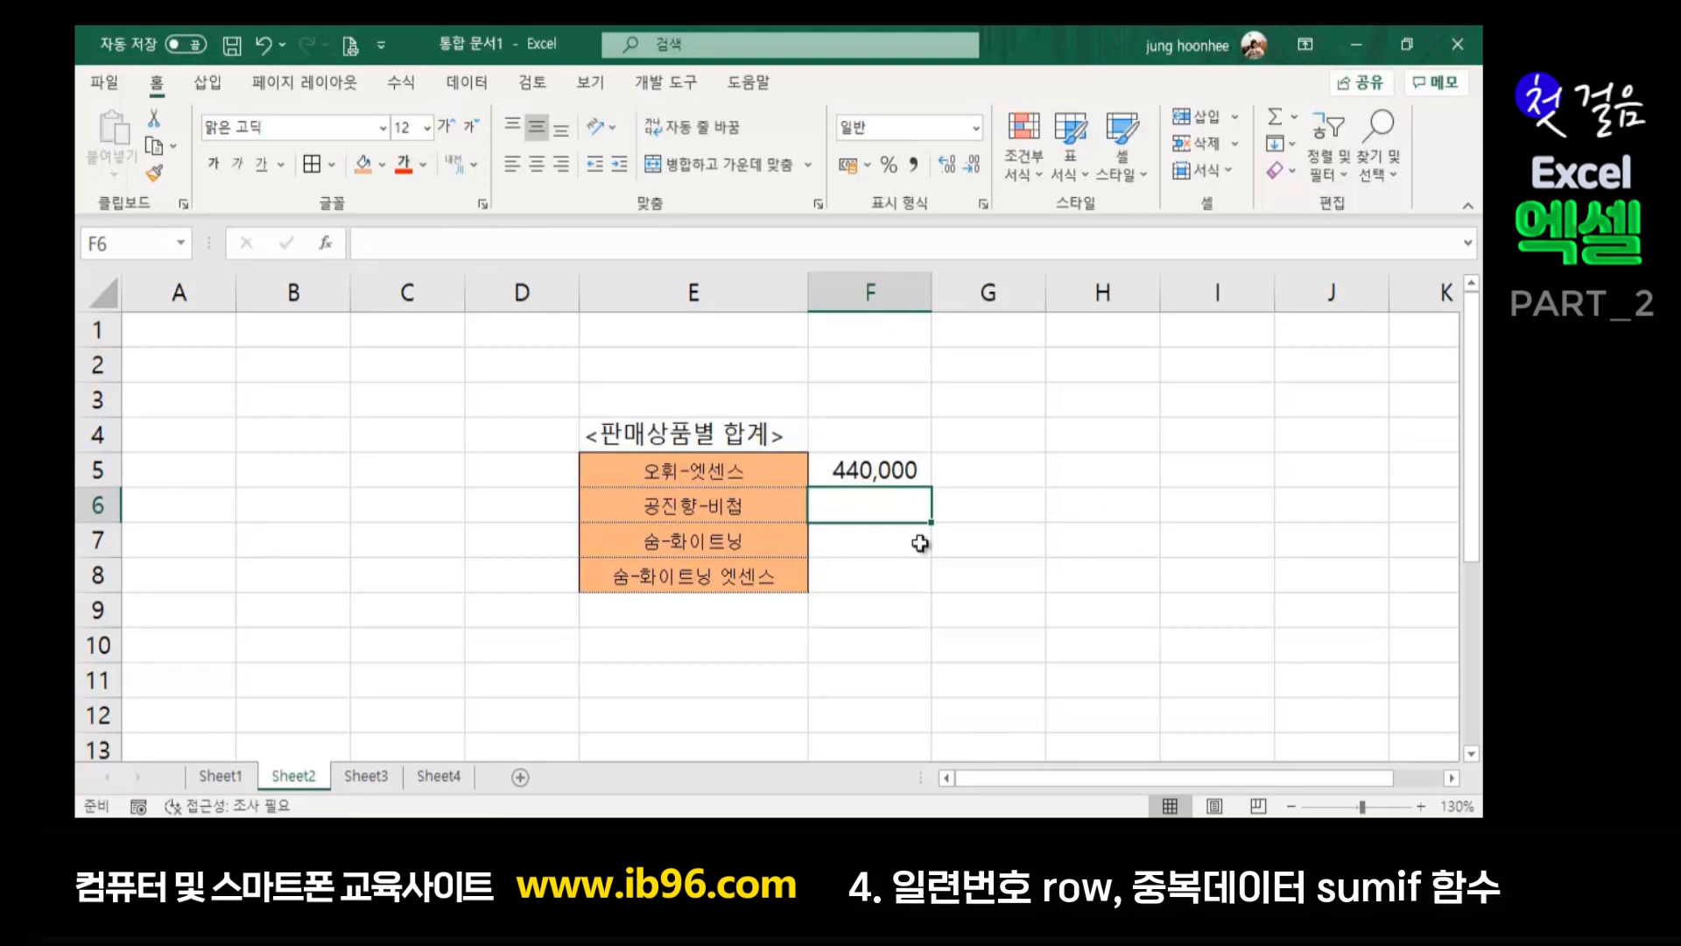
pyautogui.click(862, 471)
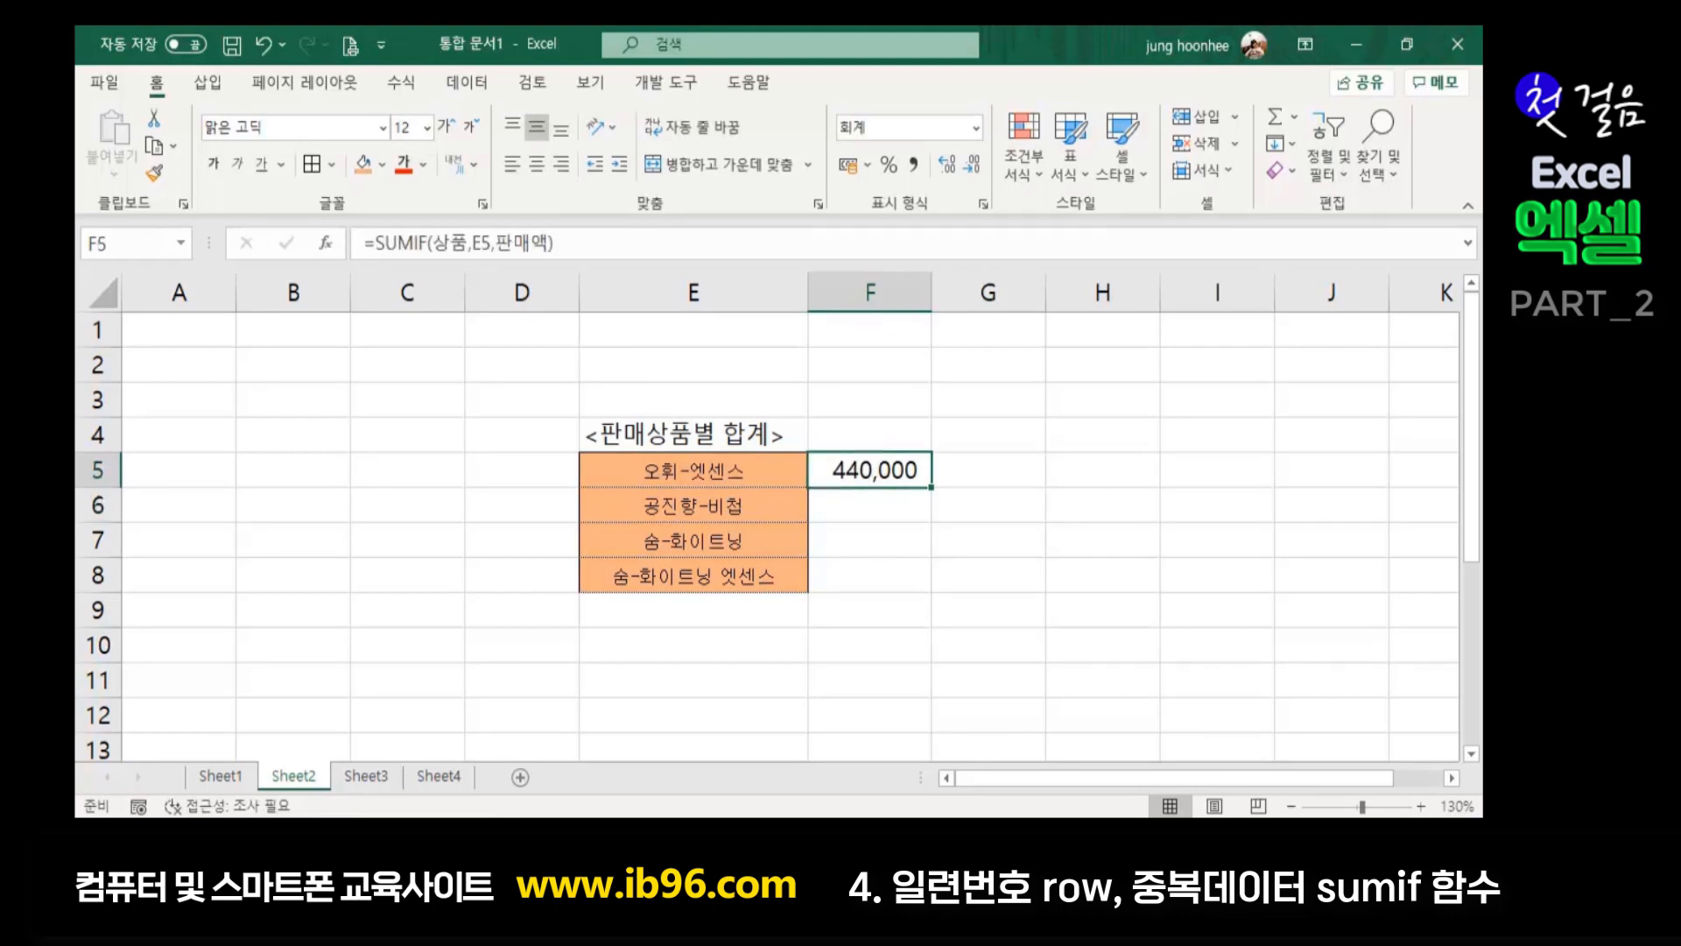
pyautogui.click(306, 722)
pyautogui.click(245, 778)
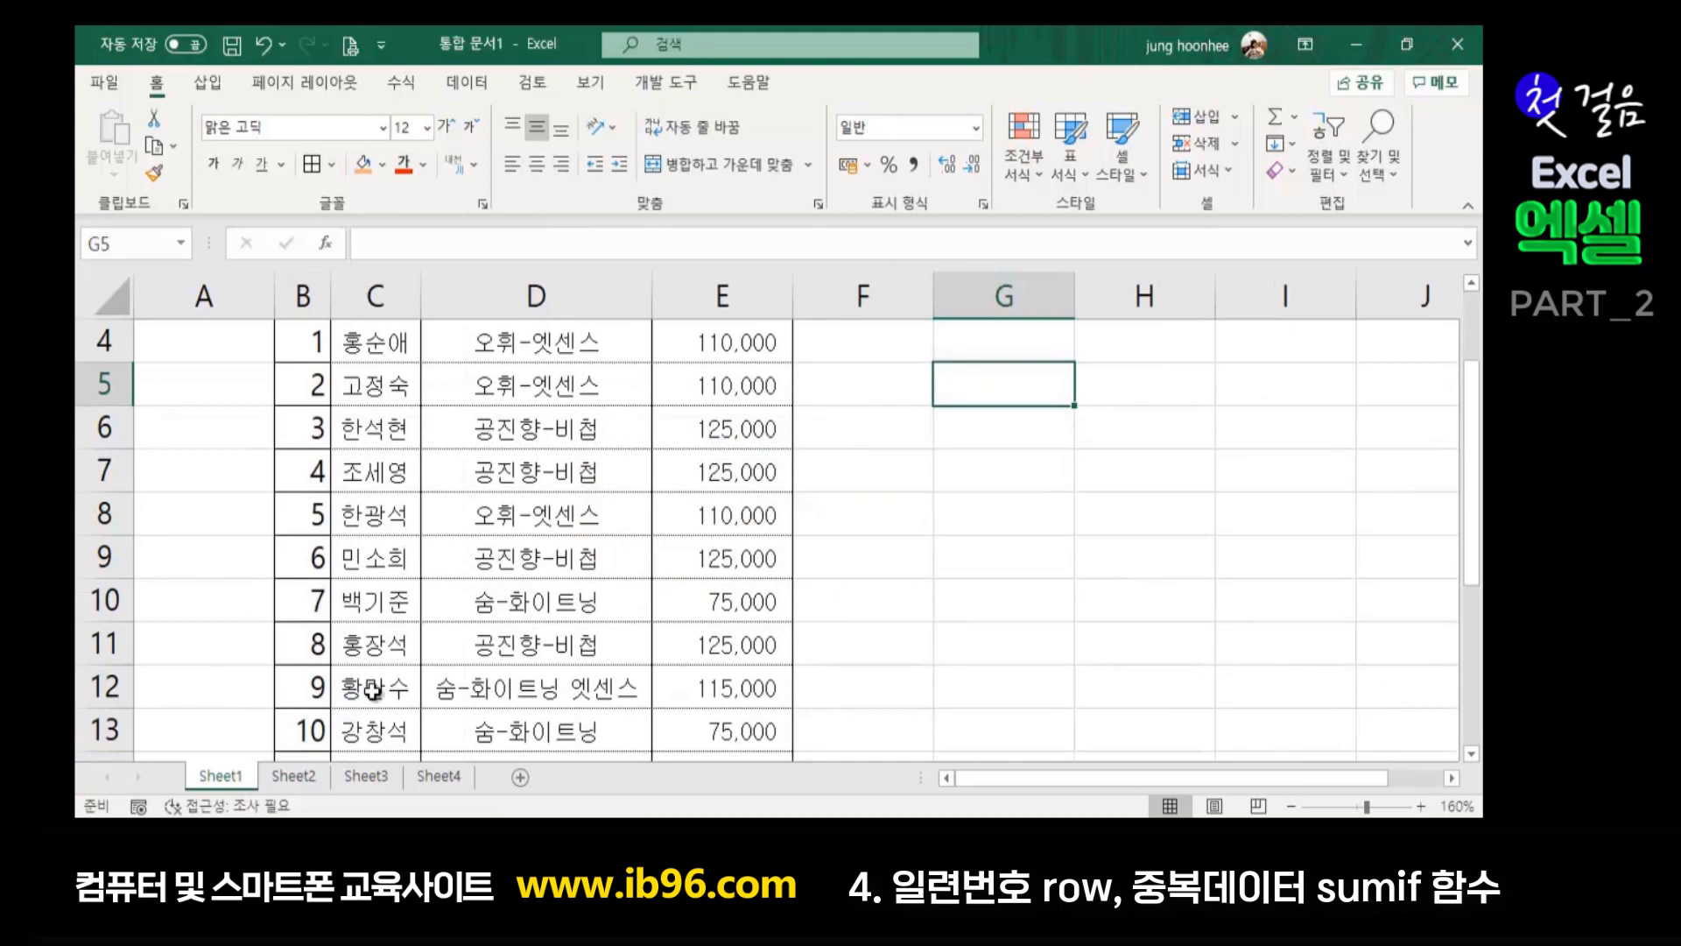
pyautogui.click(289, 776)
# Fill the SUMIF formula from Sheet2's cell F5 down to F8 for the remaining products
pyautogui.click(904, 470)
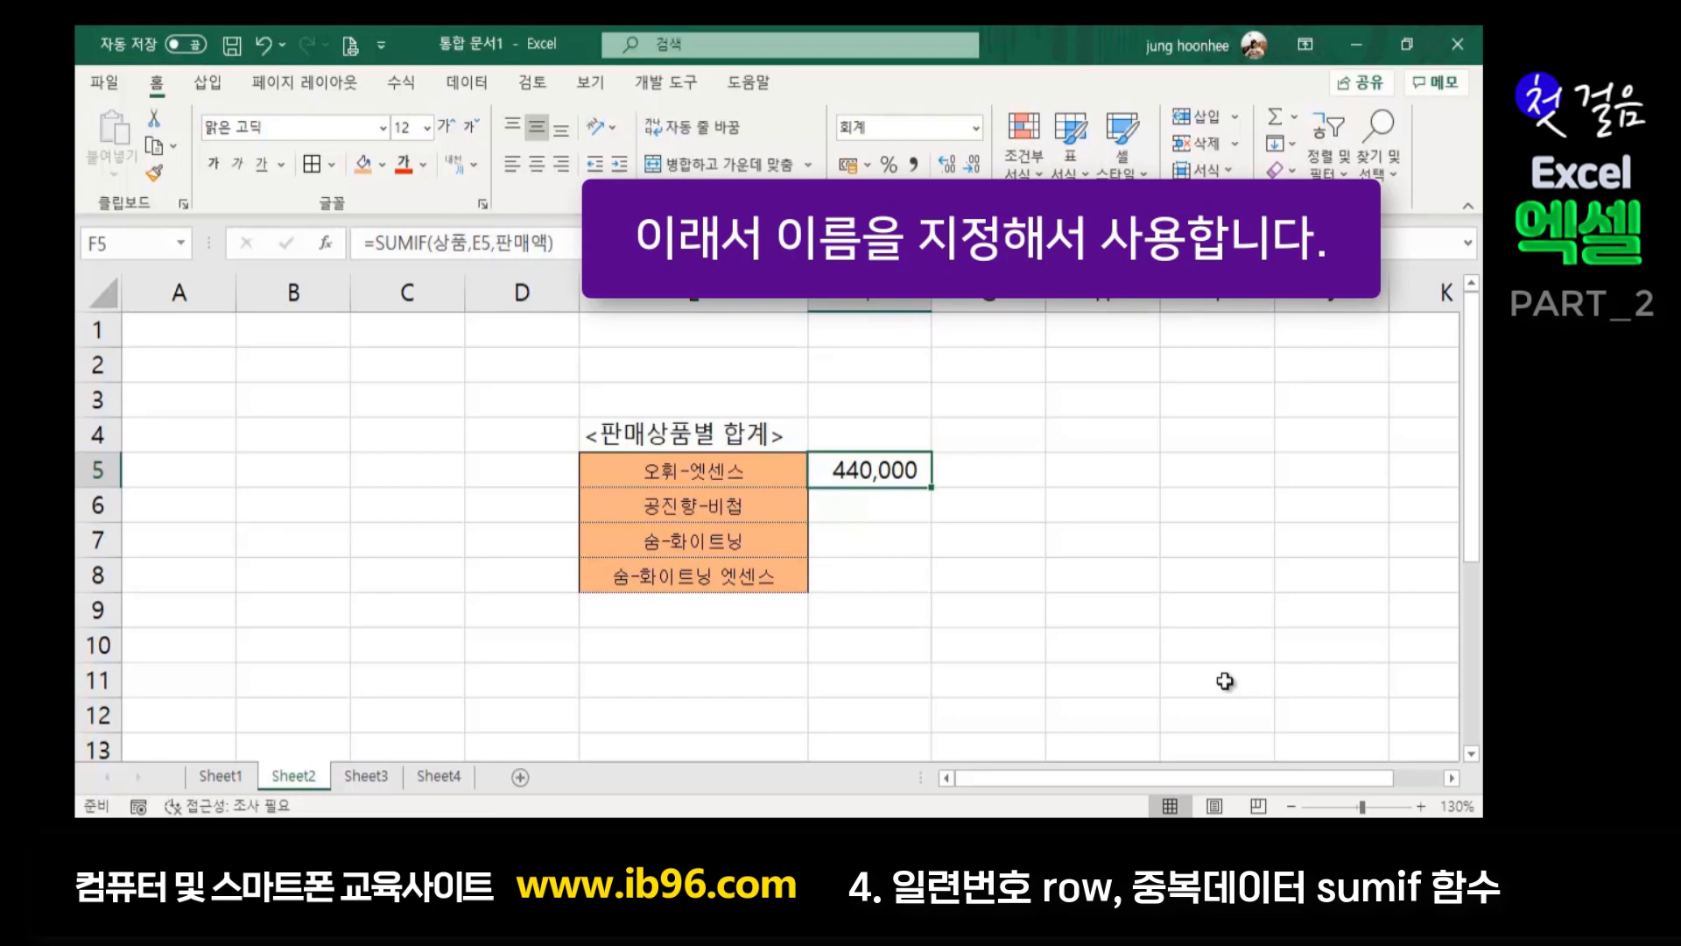
pyautogui.click(870, 515)
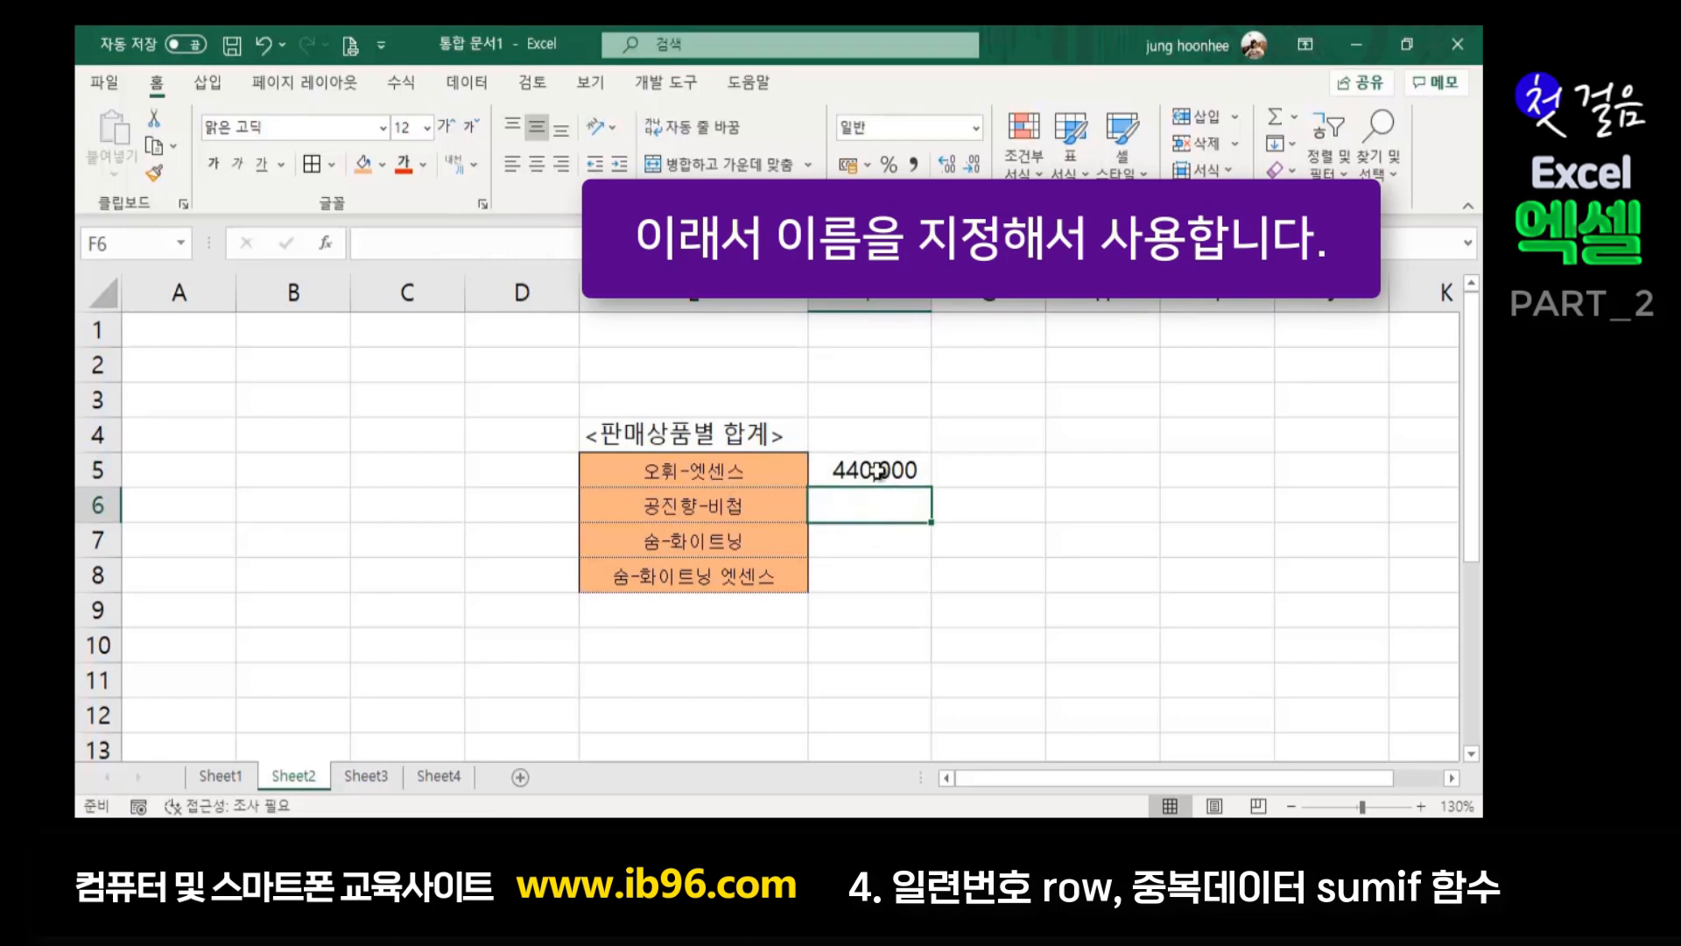
pyautogui.click(876, 470)
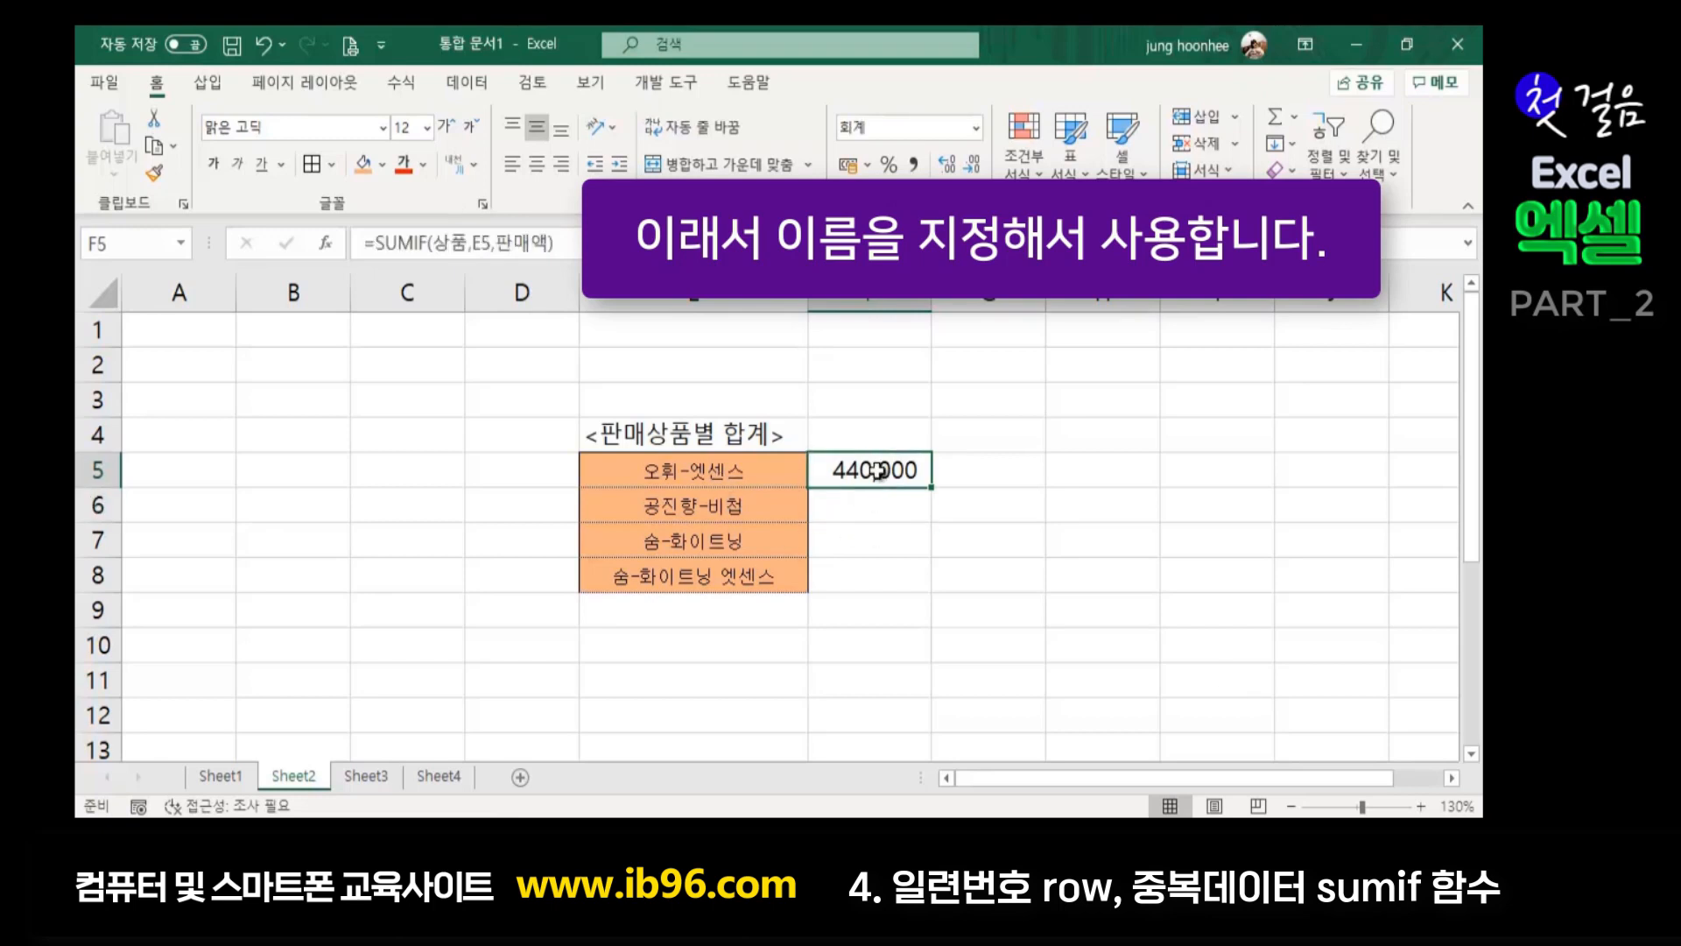
pyautogui.doubleClick(930, 491)
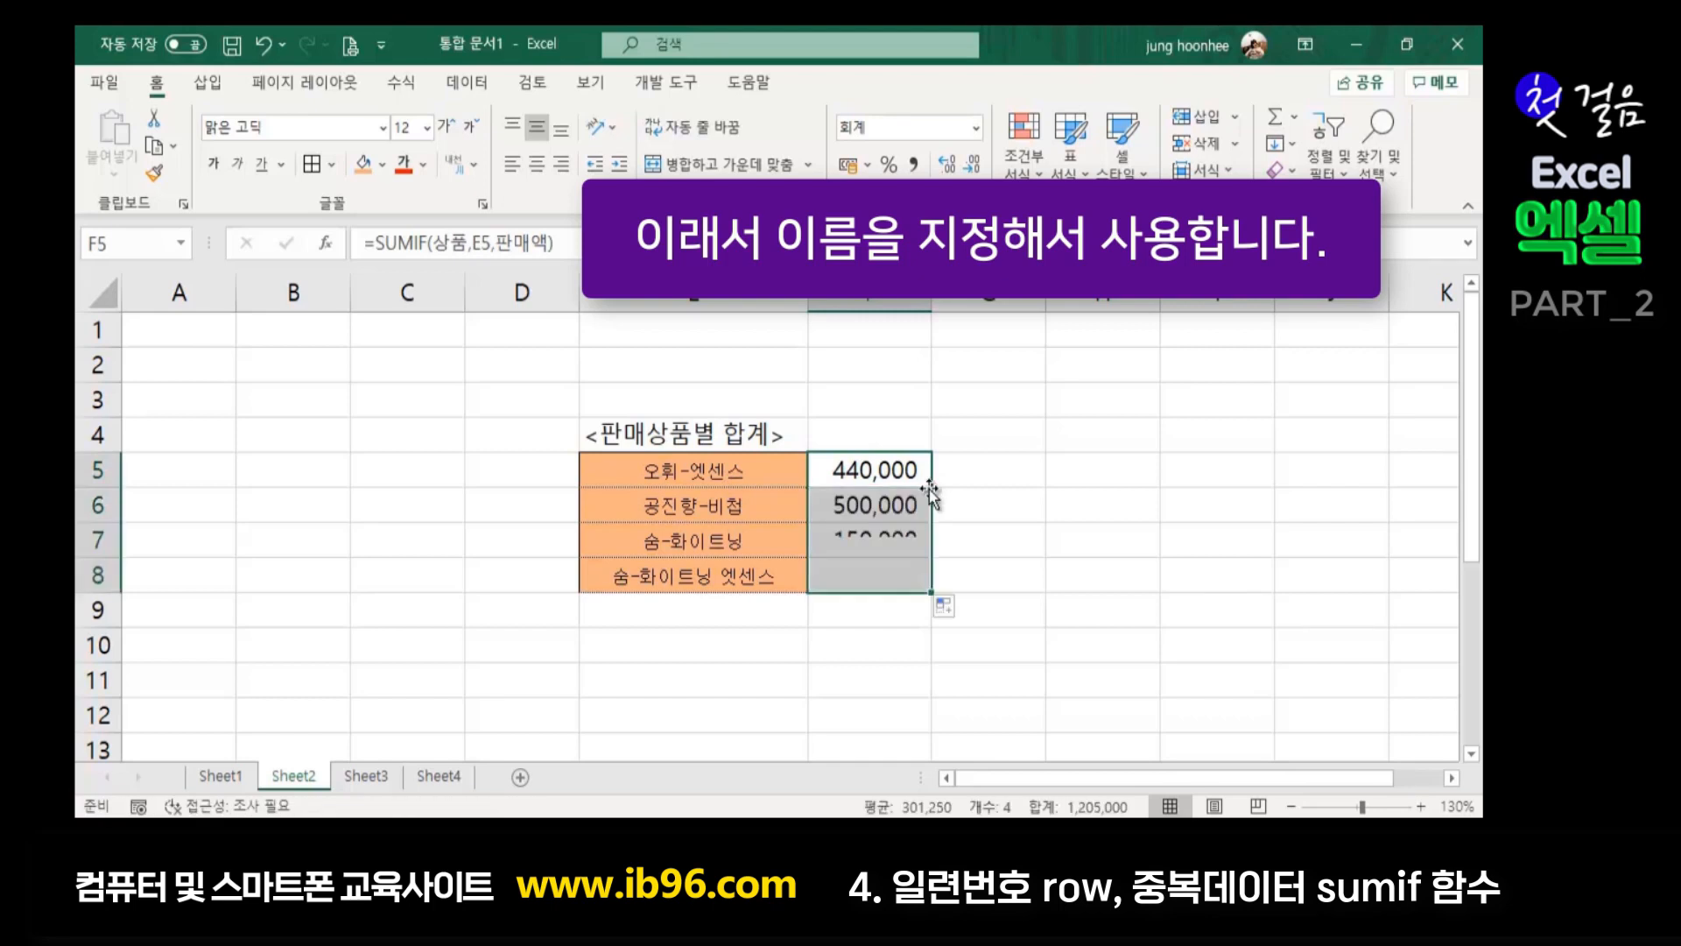
pyautogui.click(1174, 604)
pyautogui.click(885, 506)
pyautogui.click(872, 543)
pyautogui.click(1099, 506)
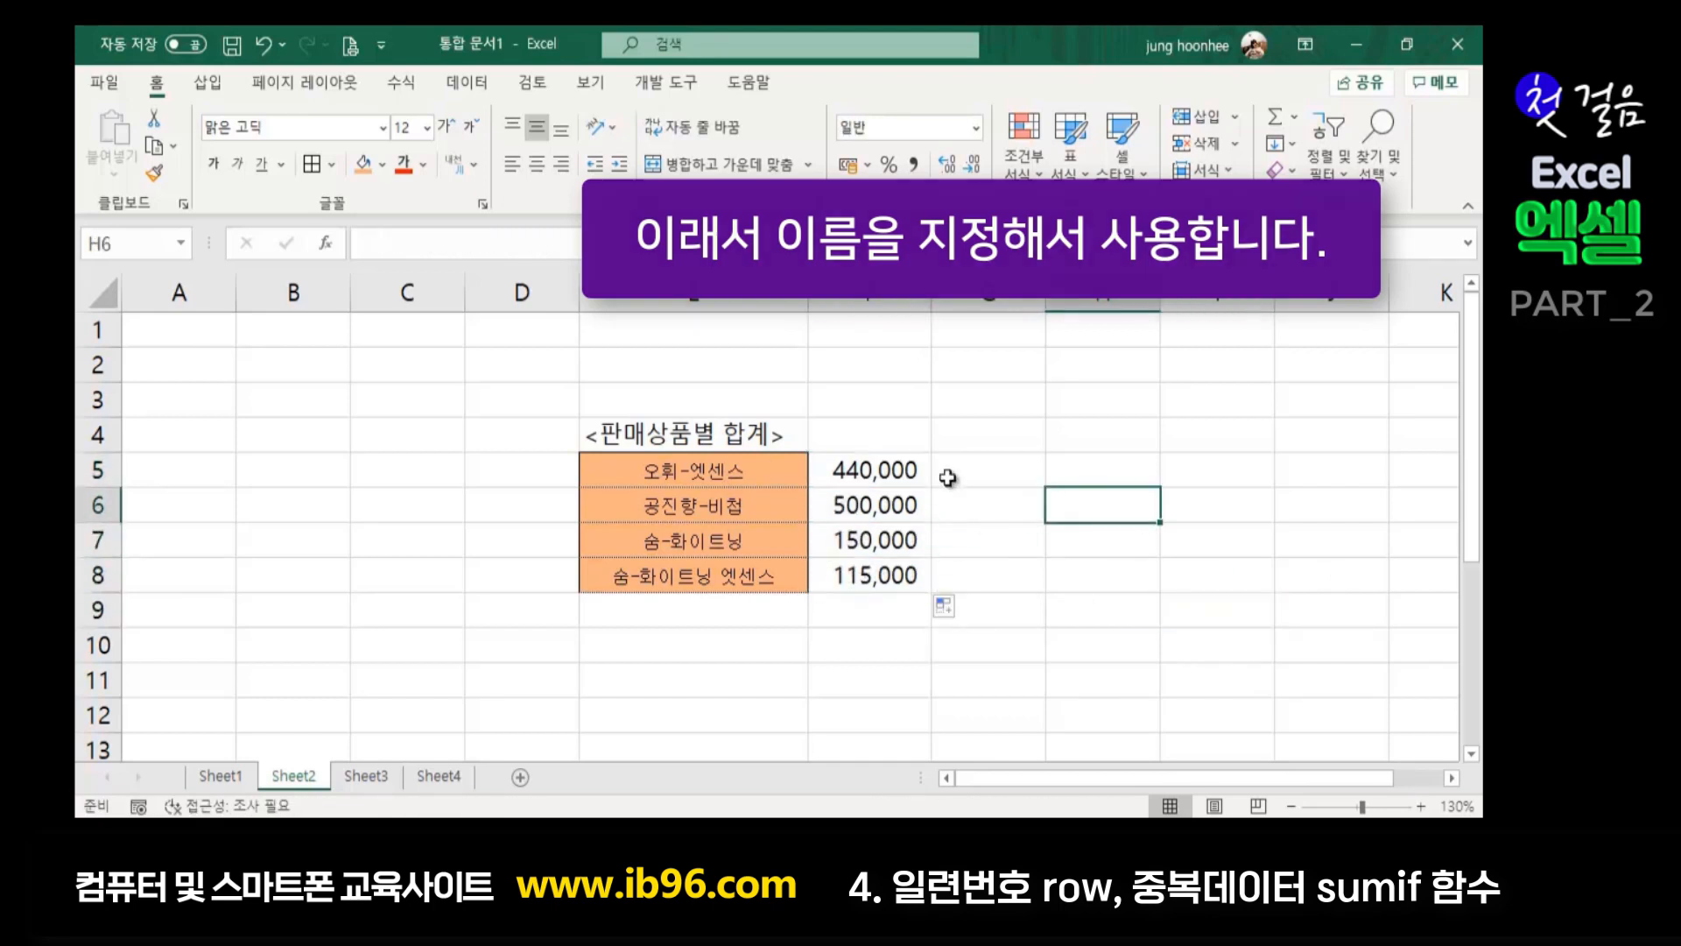
# Apply all borders to the product totals table in Sheet2's cells E5:F8
pyautogui.moveTo(735, 473); pyautogui.dragTo(865, 581)
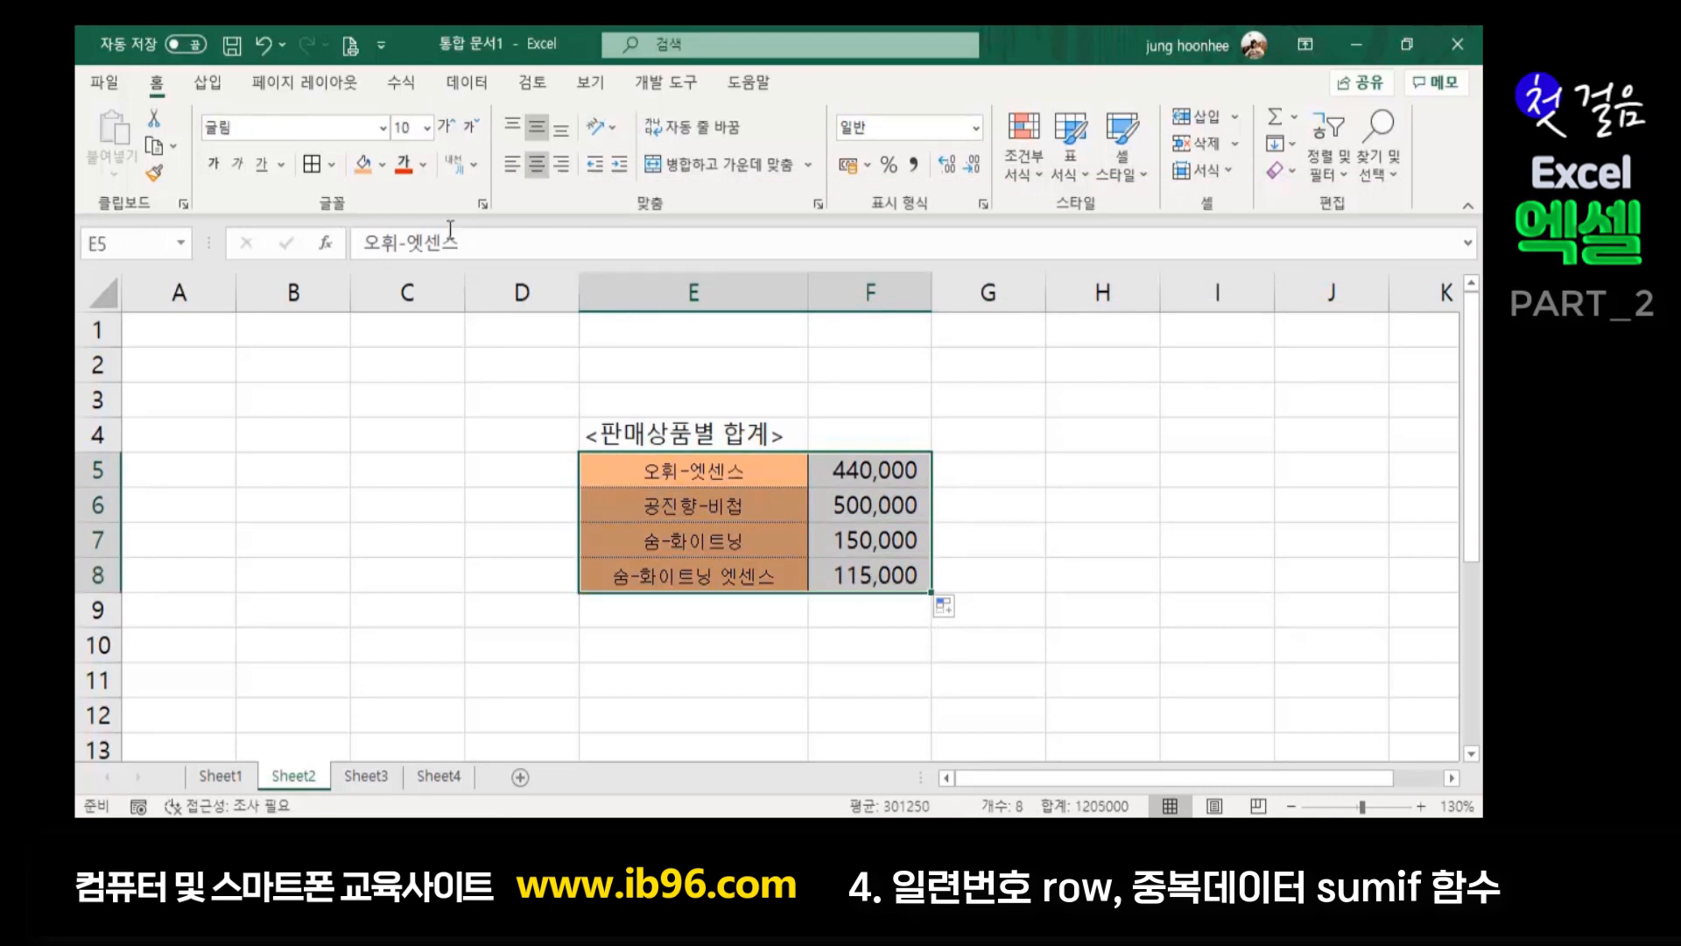
pyautogui.click(320, 170)
pyautogui.click(1026, 499)
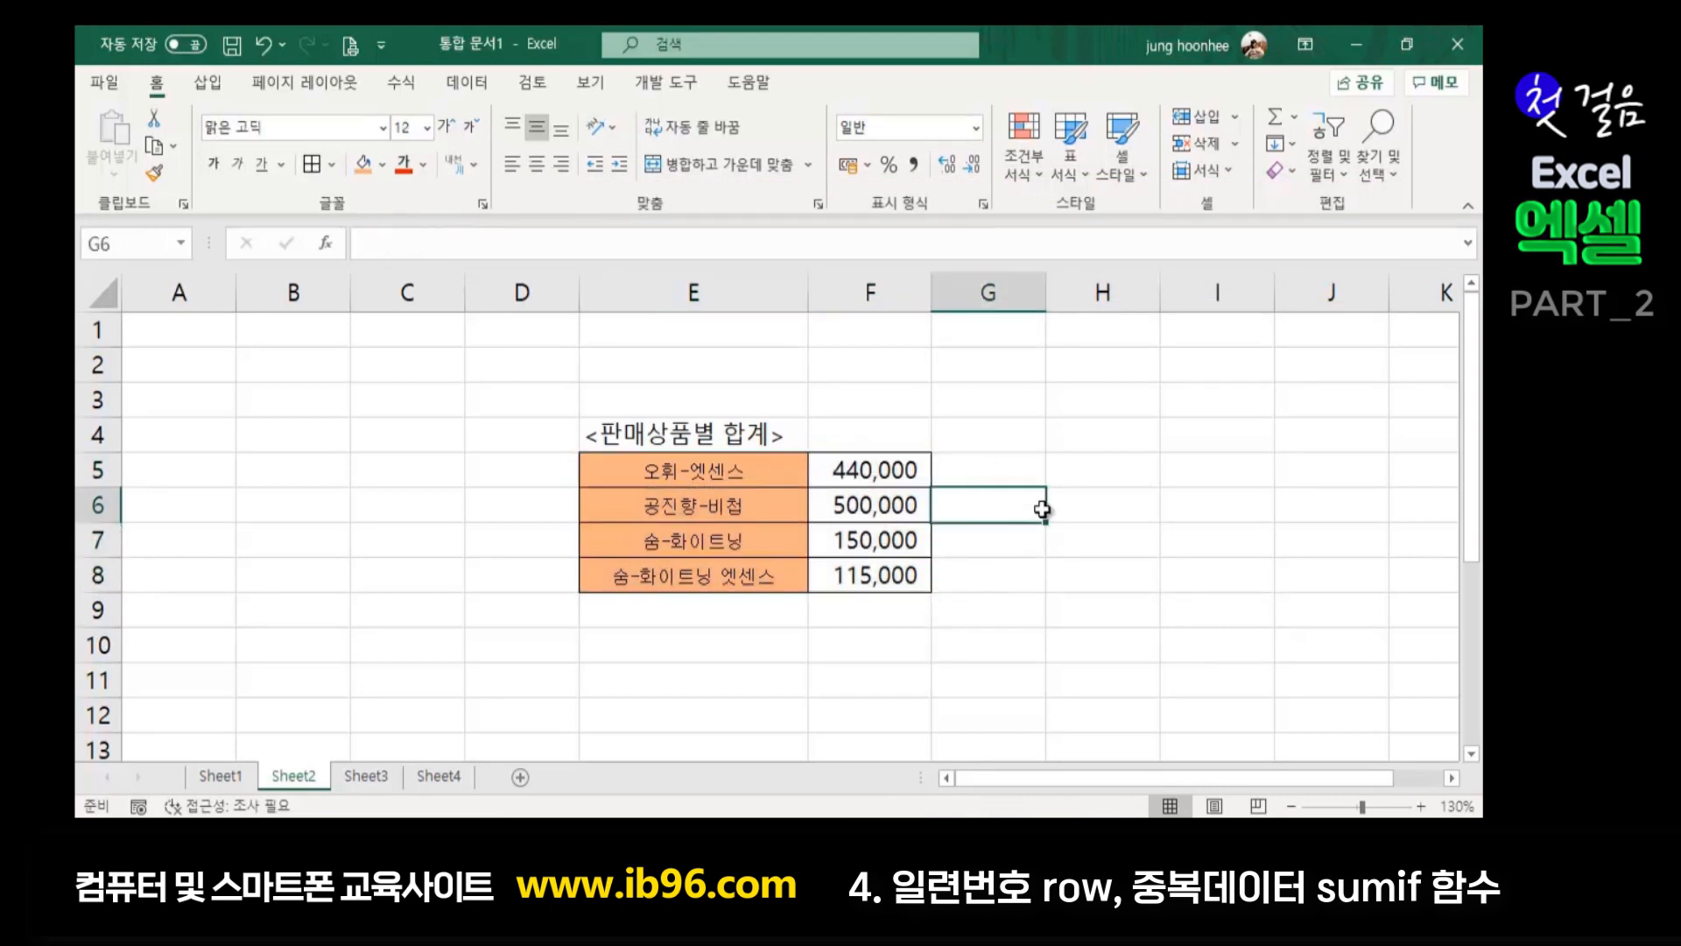
# Check in the Name Manager which cell ranges the names used in F5's SUMIF formula refer to
pyautogui.click(870, 470)
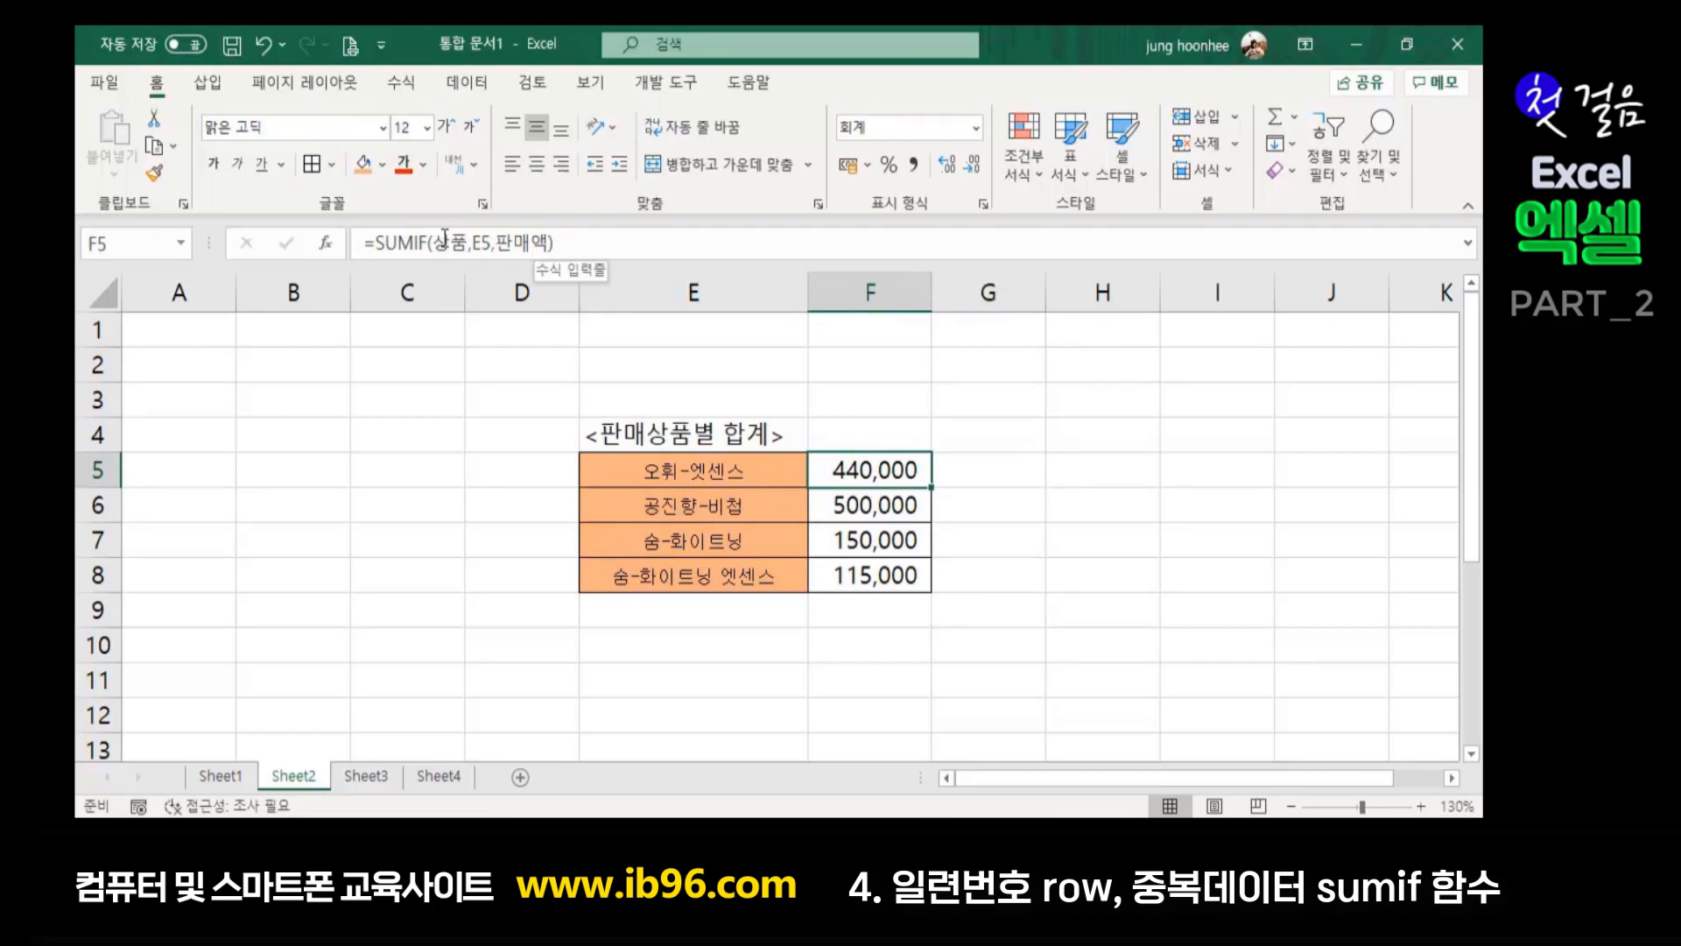
pyautogui.click(1030, 497)
pyautogui.click(886, 471)
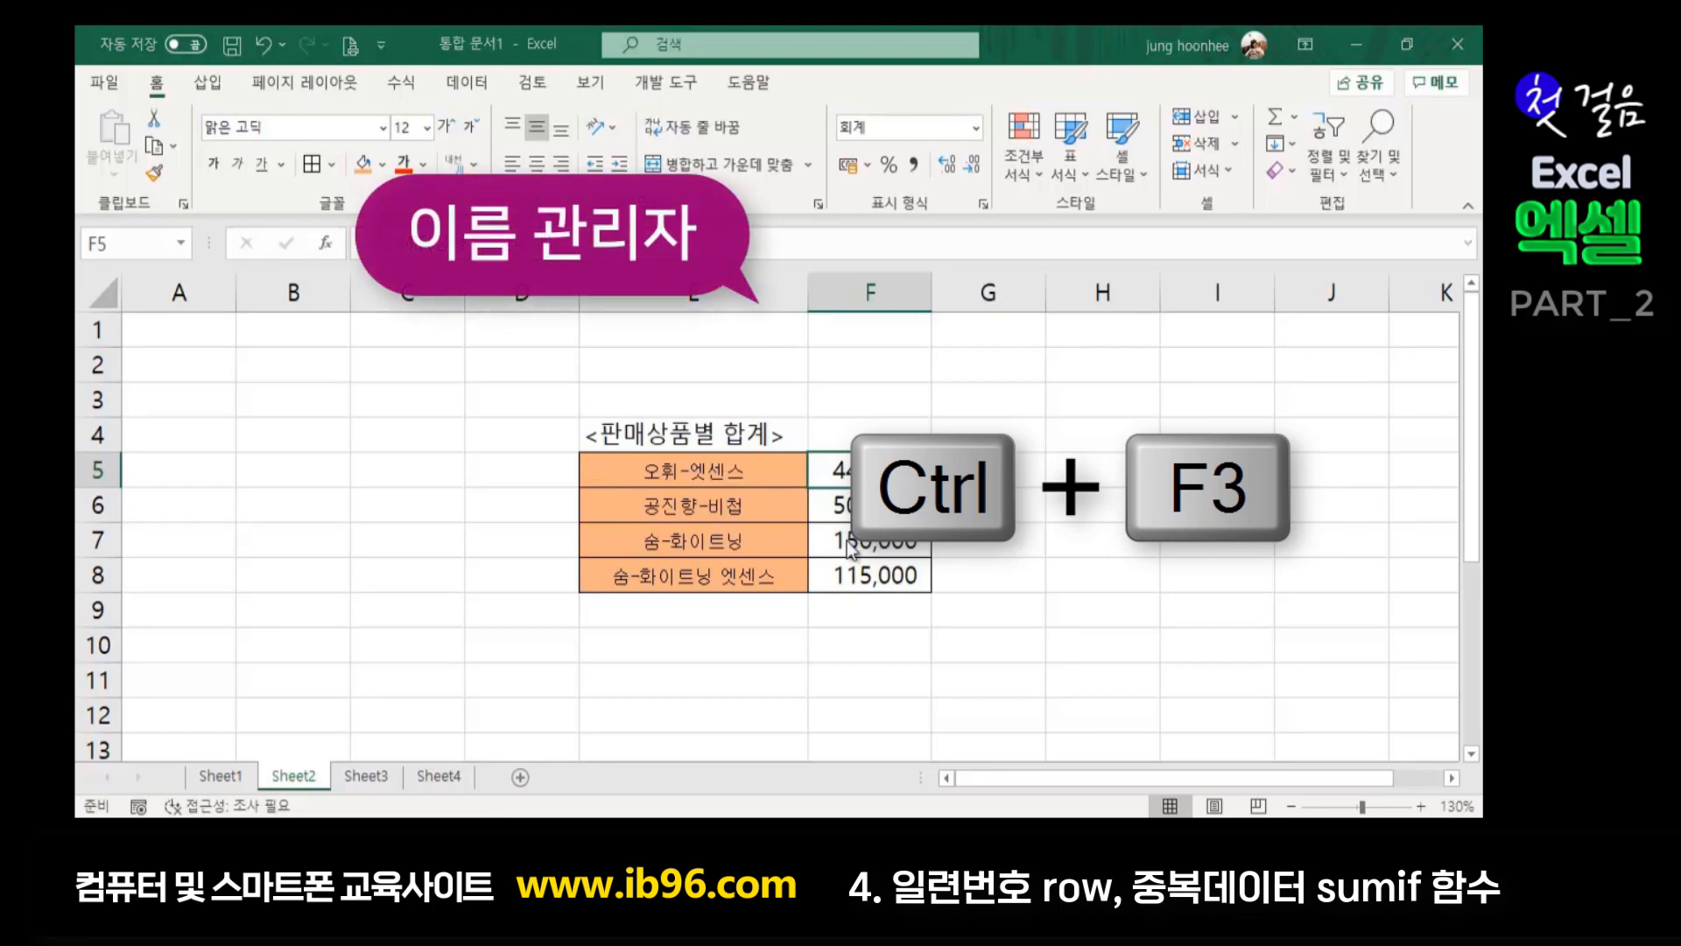
pyautogui.hotkey('ctrl', 'F3')
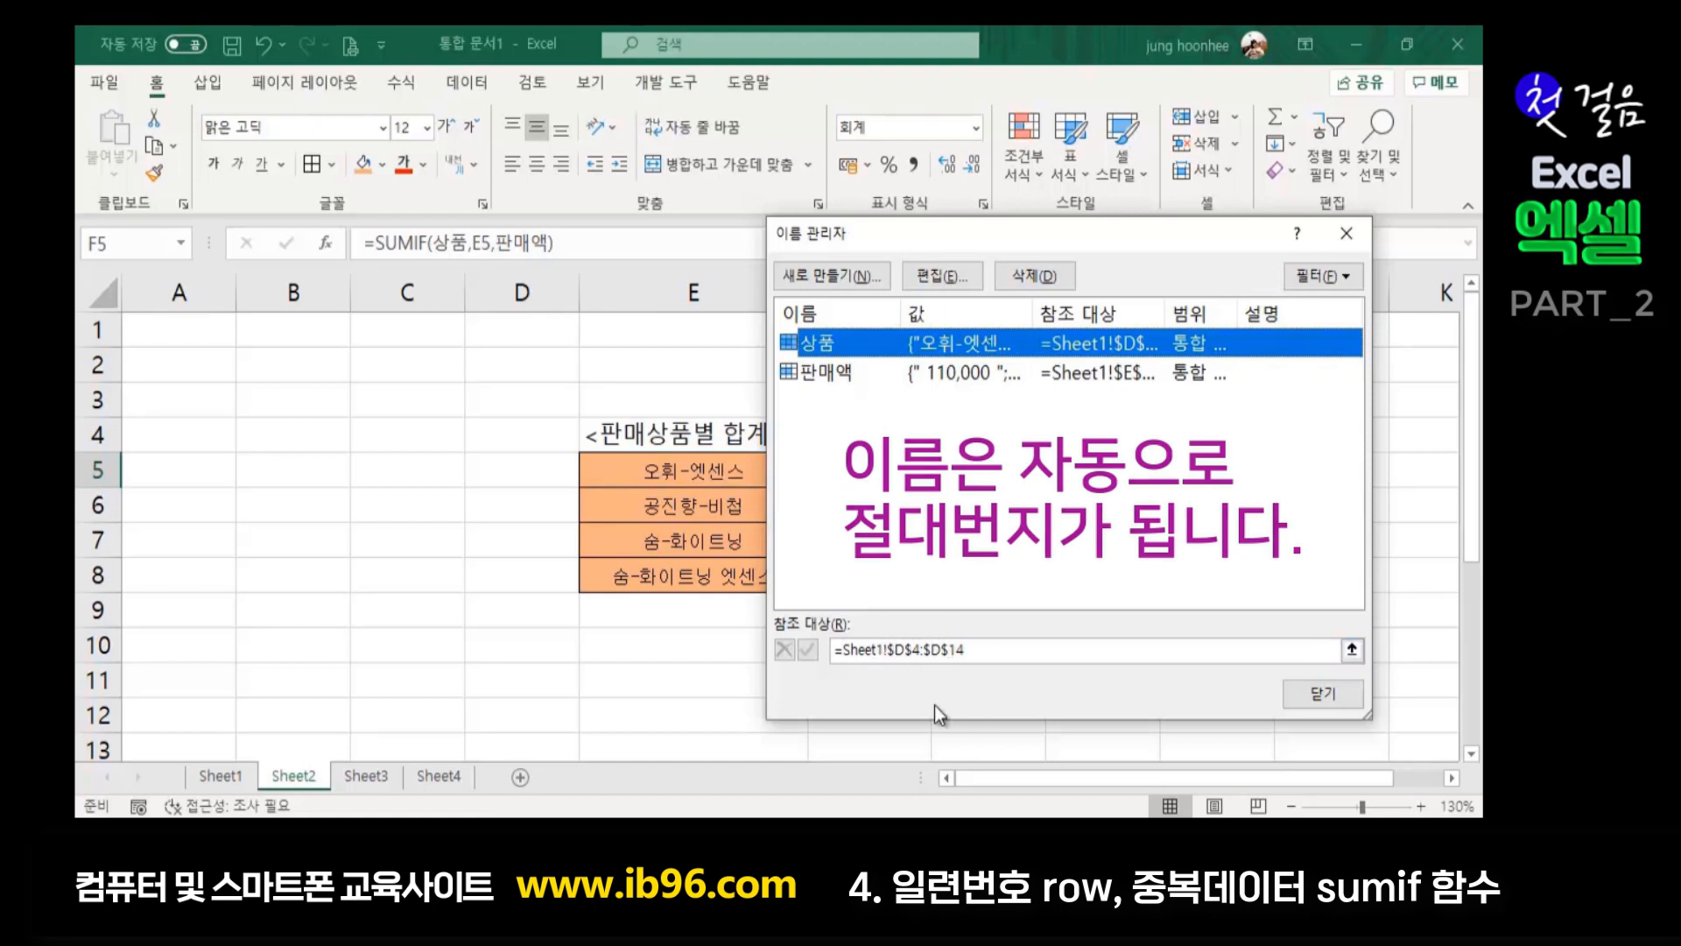
pyautogui.click(1310, 696)
pyautogui.click(1076, 570)
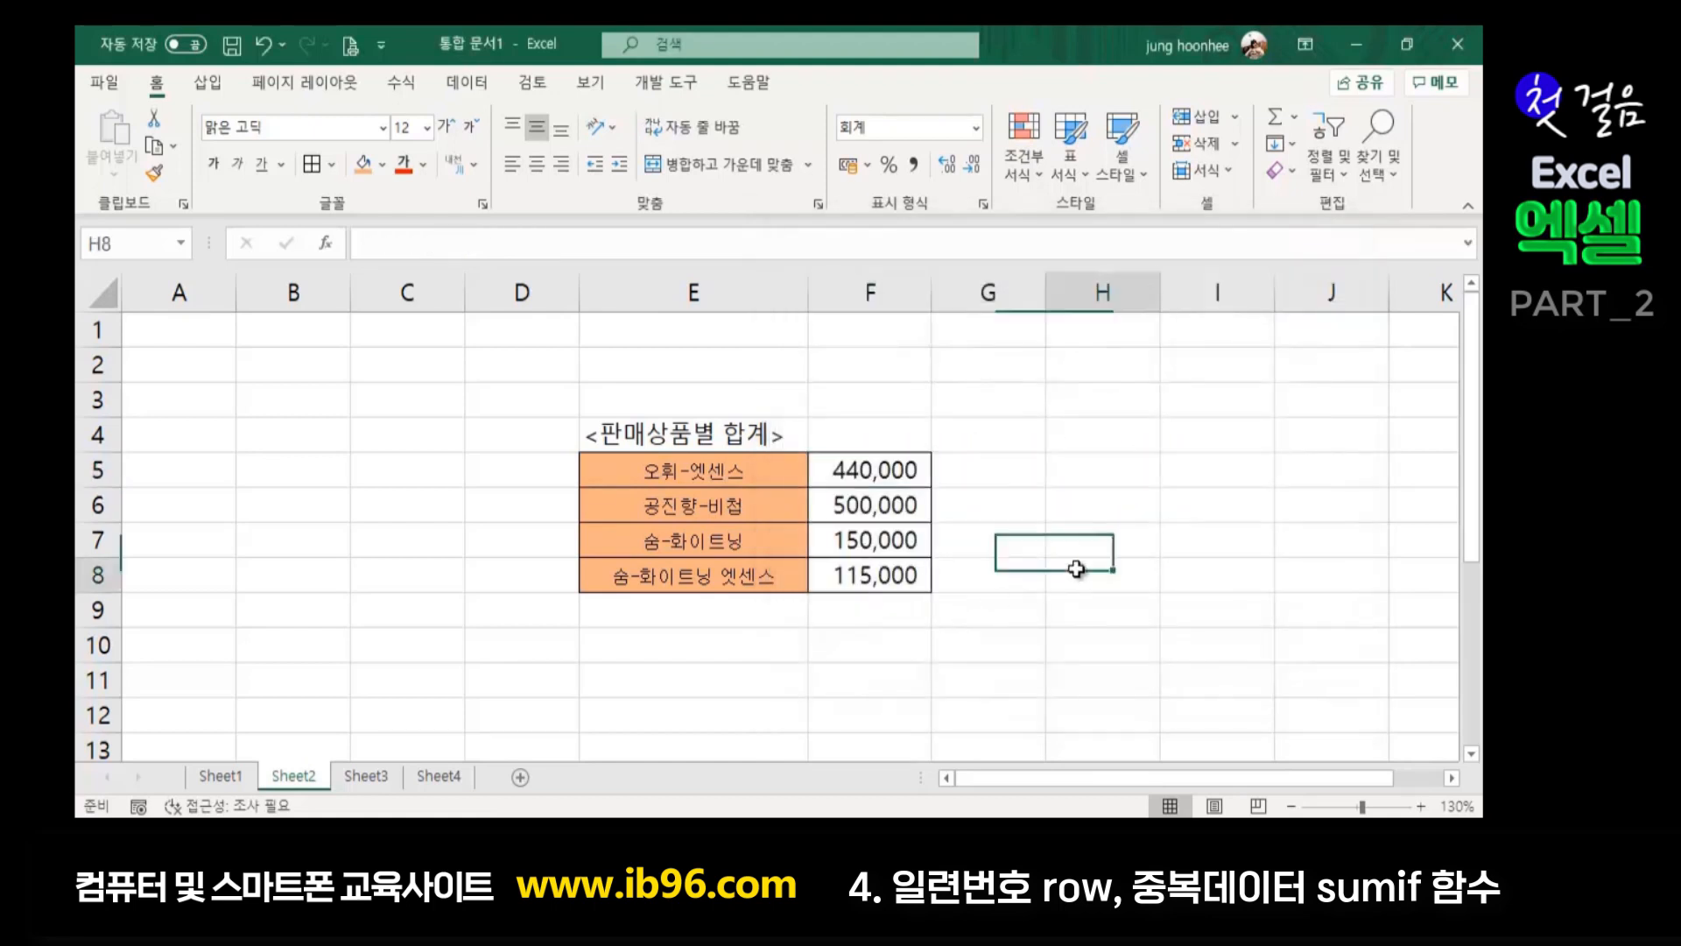
# Inspect the filled SUMIF formulas cell by cell in Sheet2's F5:F8
pyautogui.click(867, 480)
pyautogui.press('Down')
pyautogui.click(862, 547)
pyautogui.click(858, 578)
pyautogui.click(1095, 561)
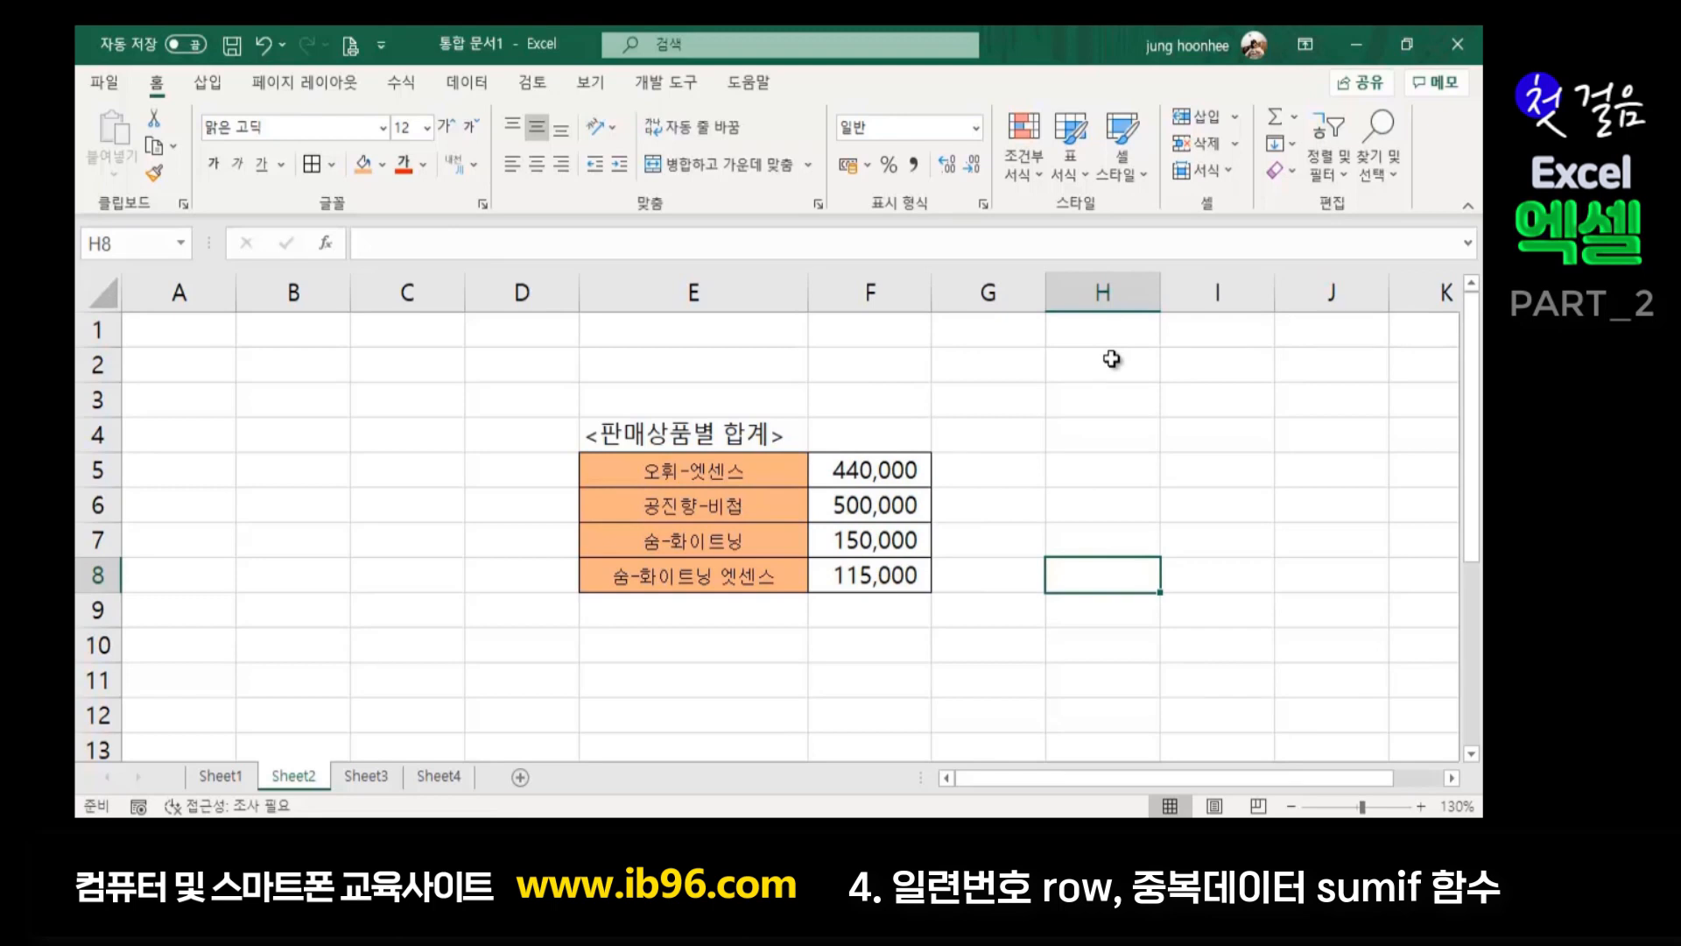
# Compare Sheet1's sales list with the per-product totals in Sheet2's E5:F8
pyautogui.click(324, 690)
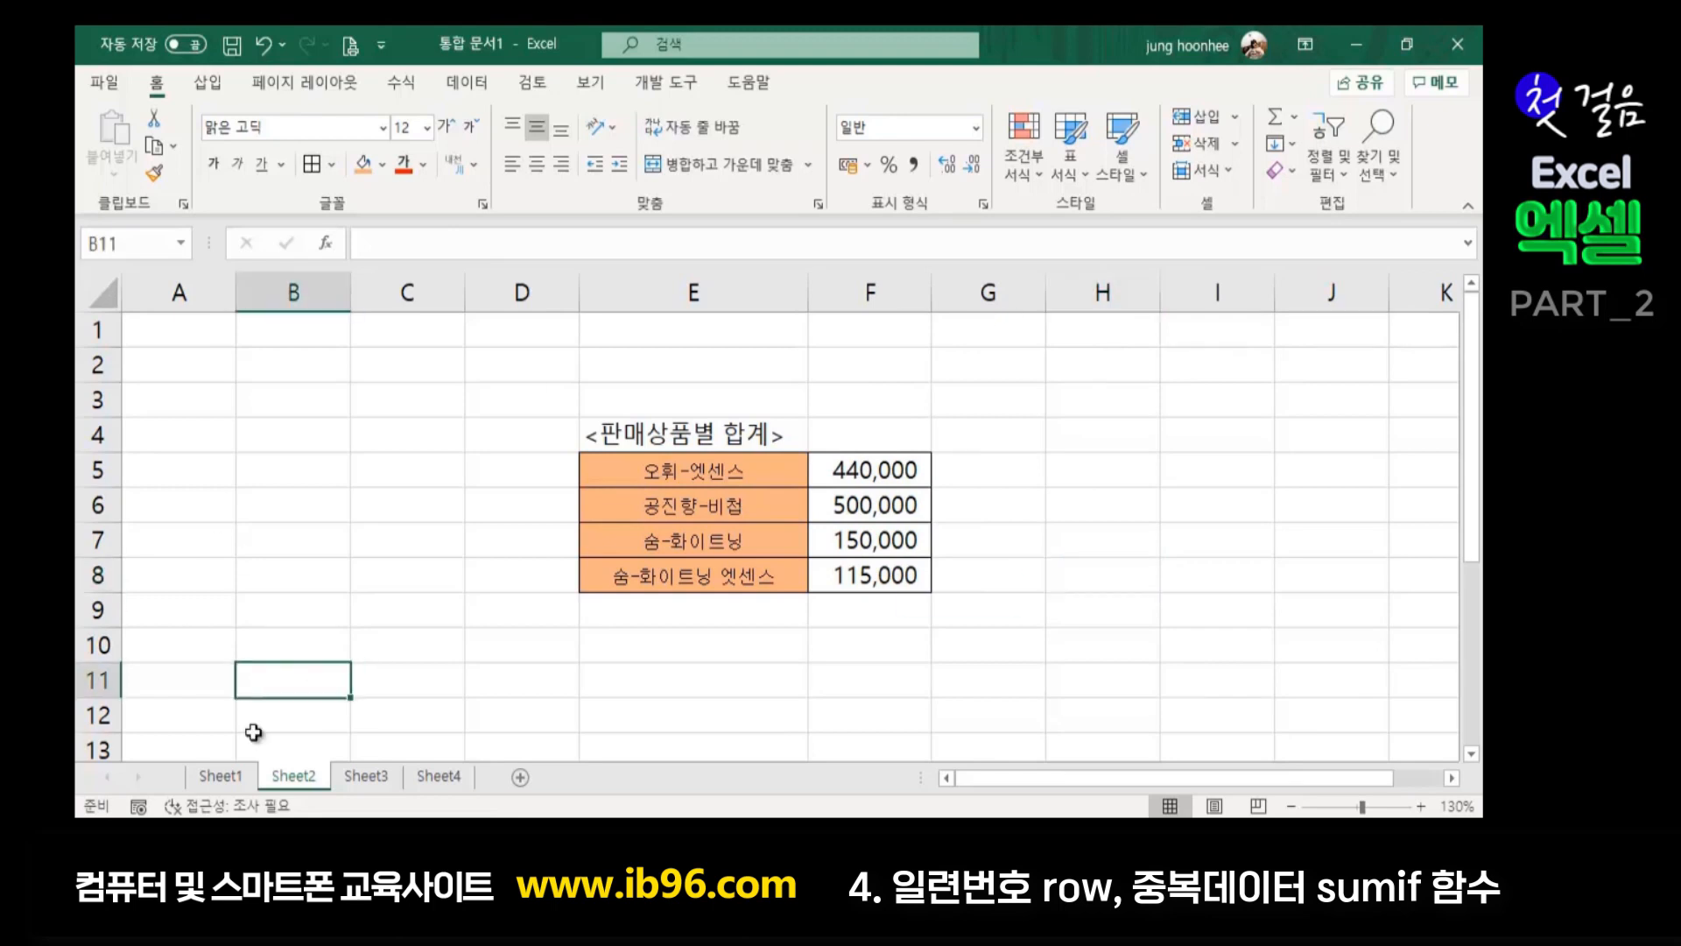
pyautogui.click(215, 776)
pyautogui.scroll(1, 854, 582)
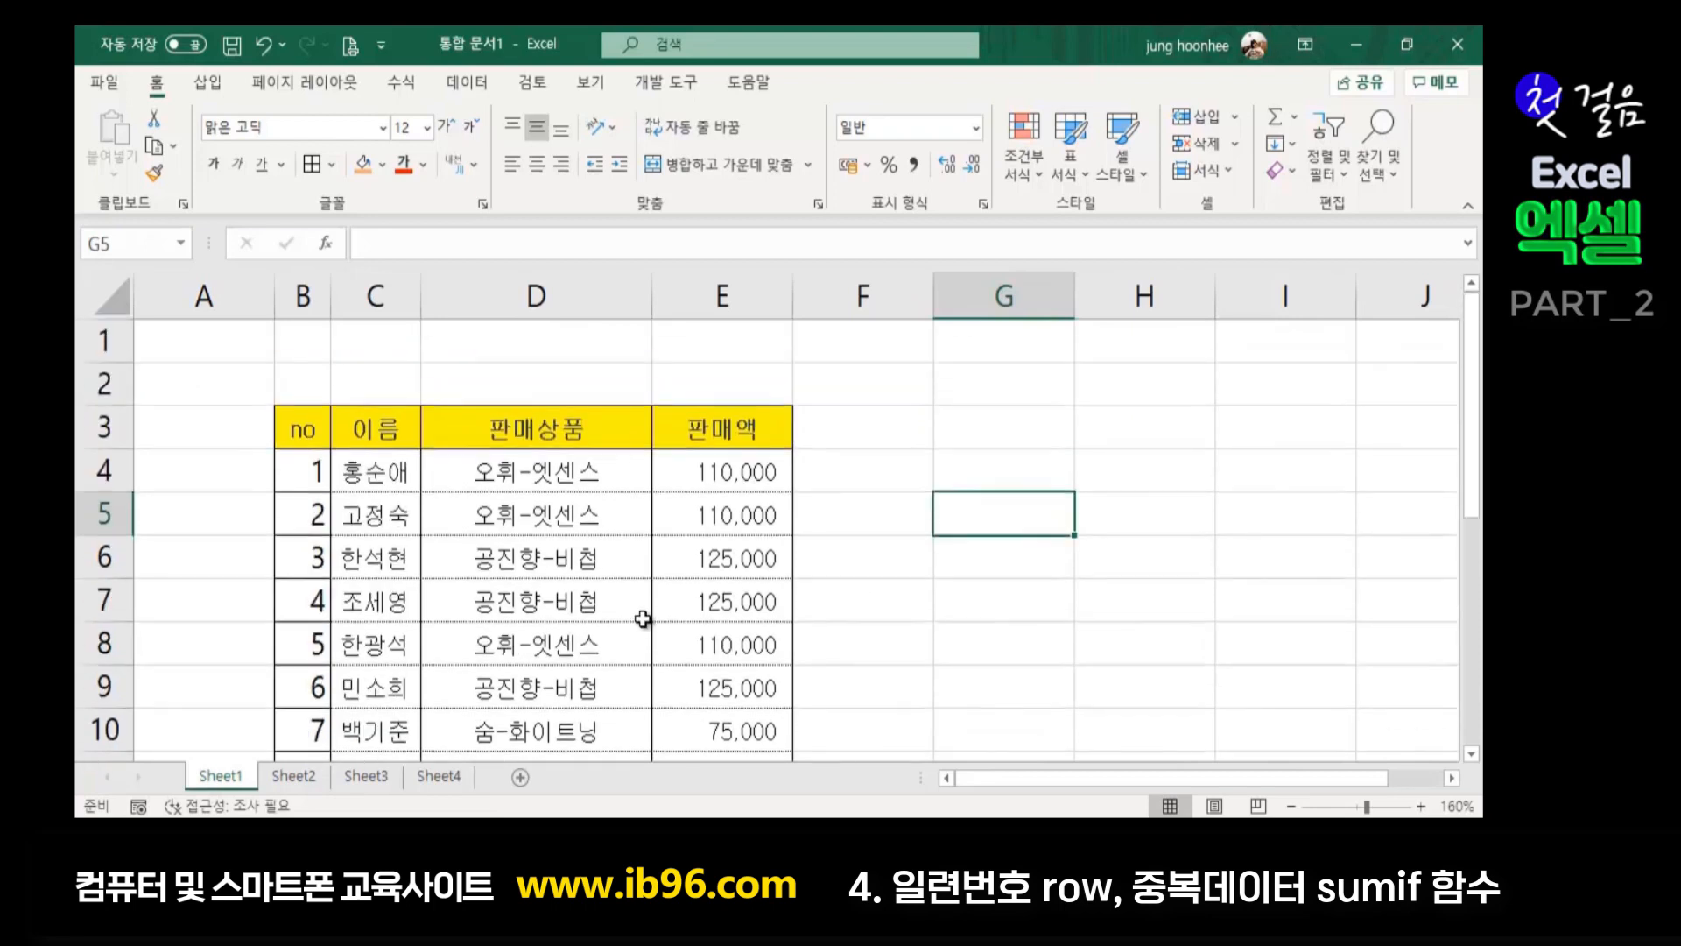
pyautogui.click(910, 547)
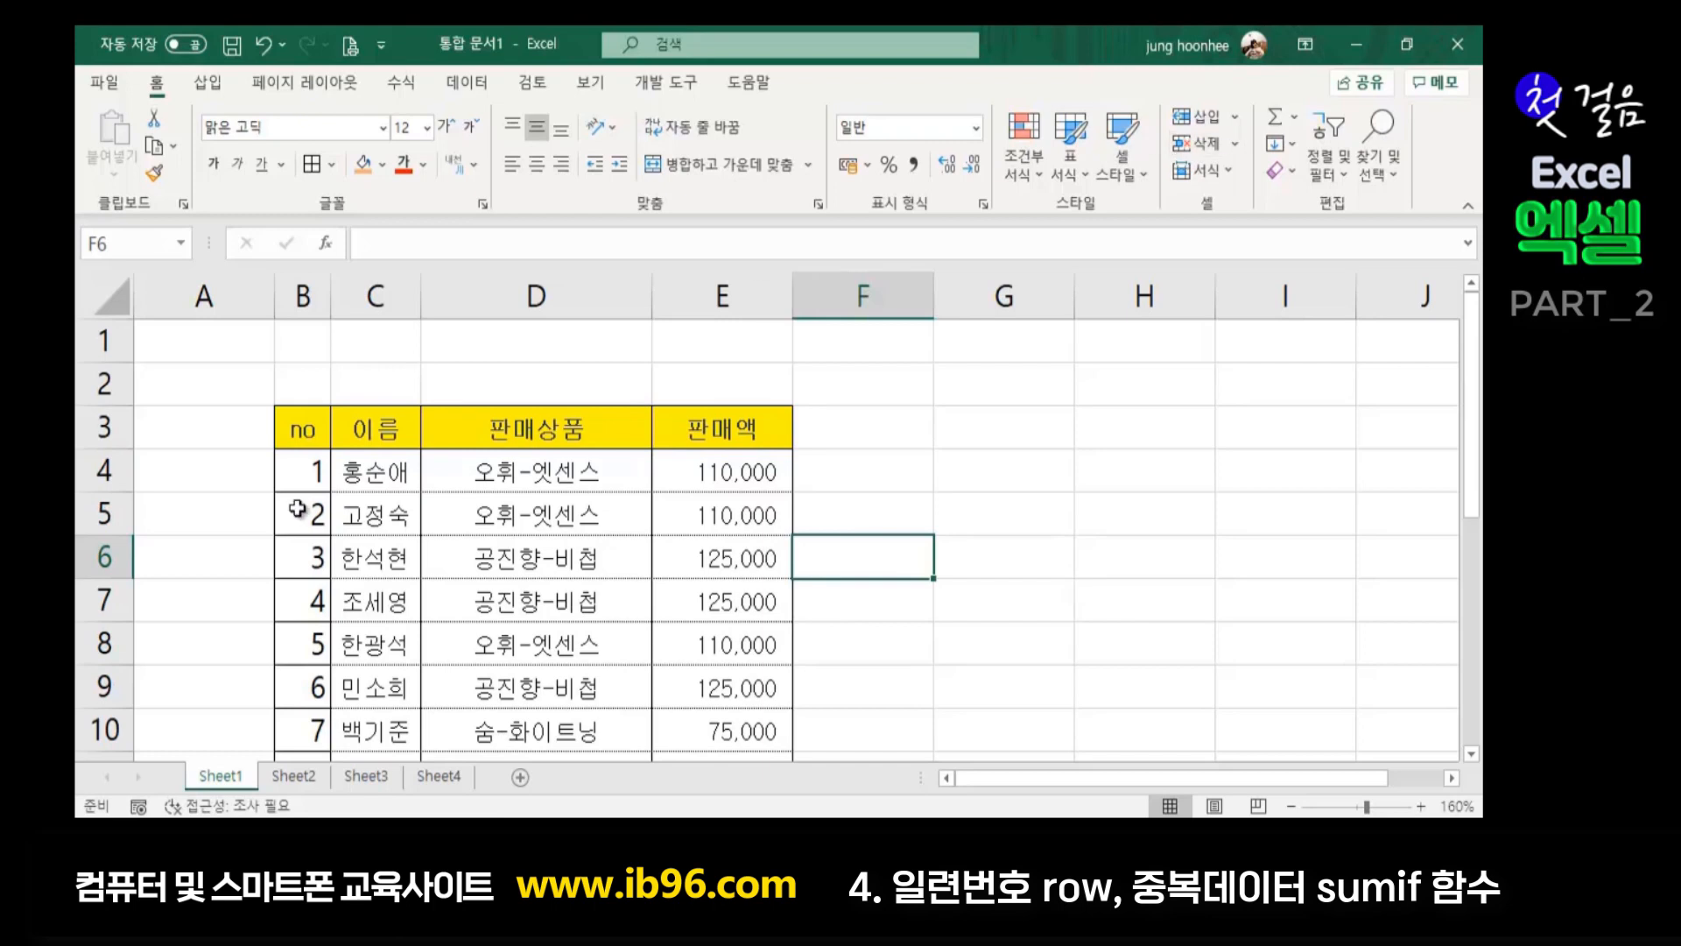
pyautogui.click(303, 776)
pyautogui.click(792, 644)
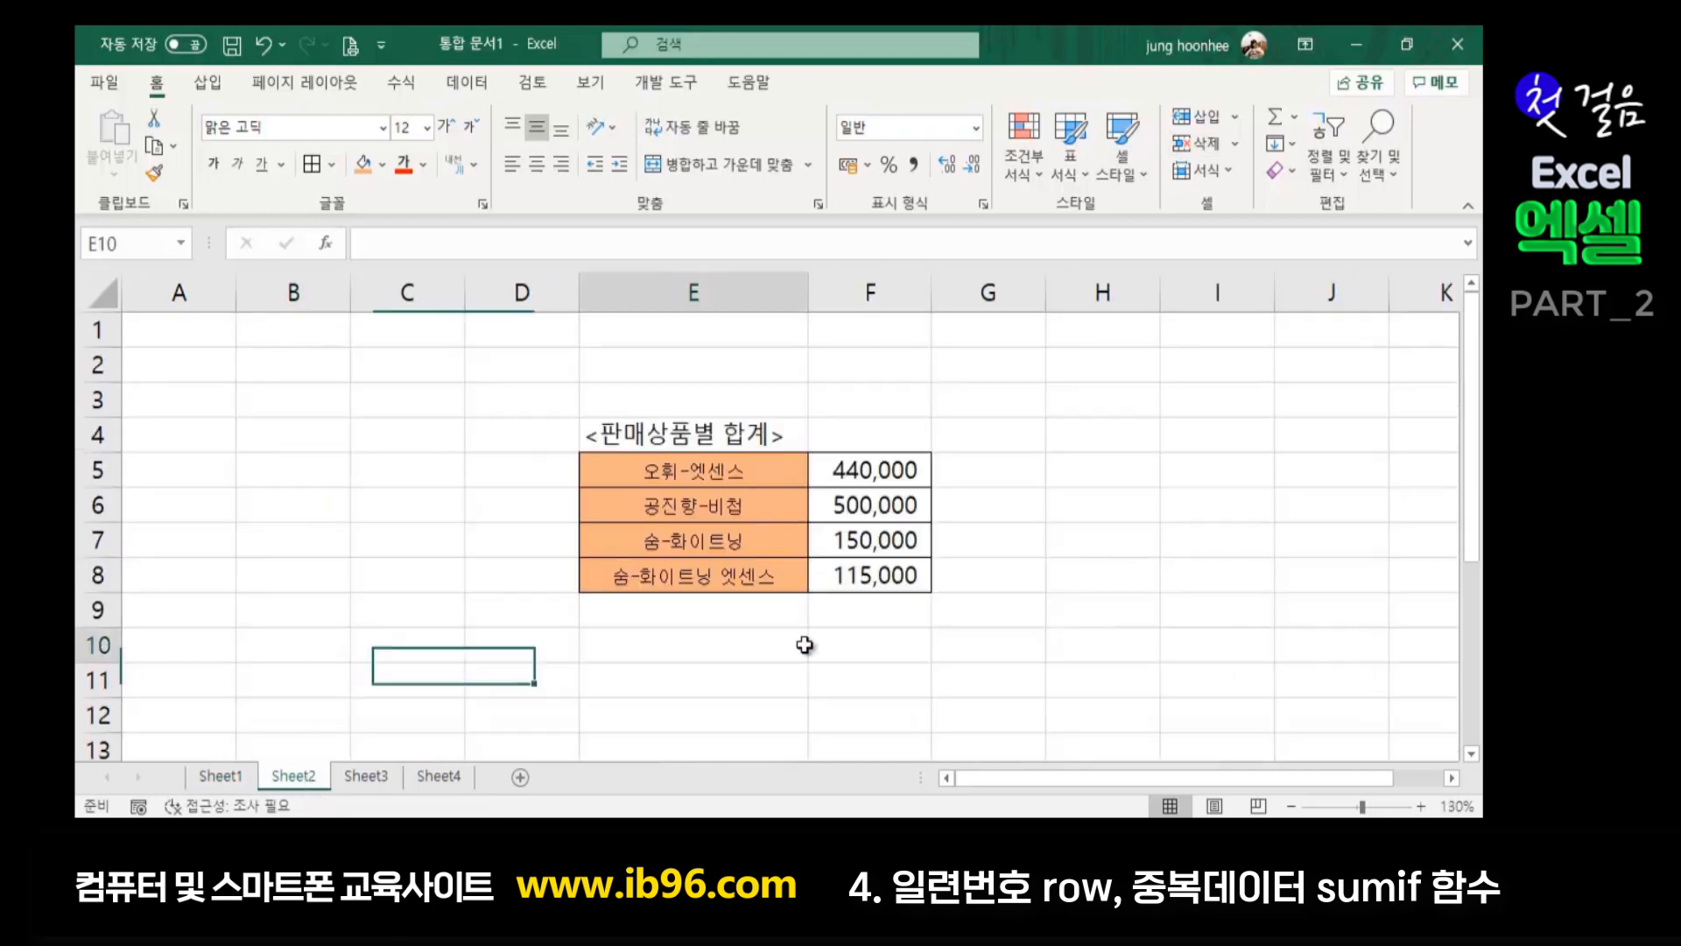
pyautogui.click(662, 473)
pyautogui.moveTo(662, 473); pyautogui.dragTo(859, 575)
pyautogui.click(871, 645)
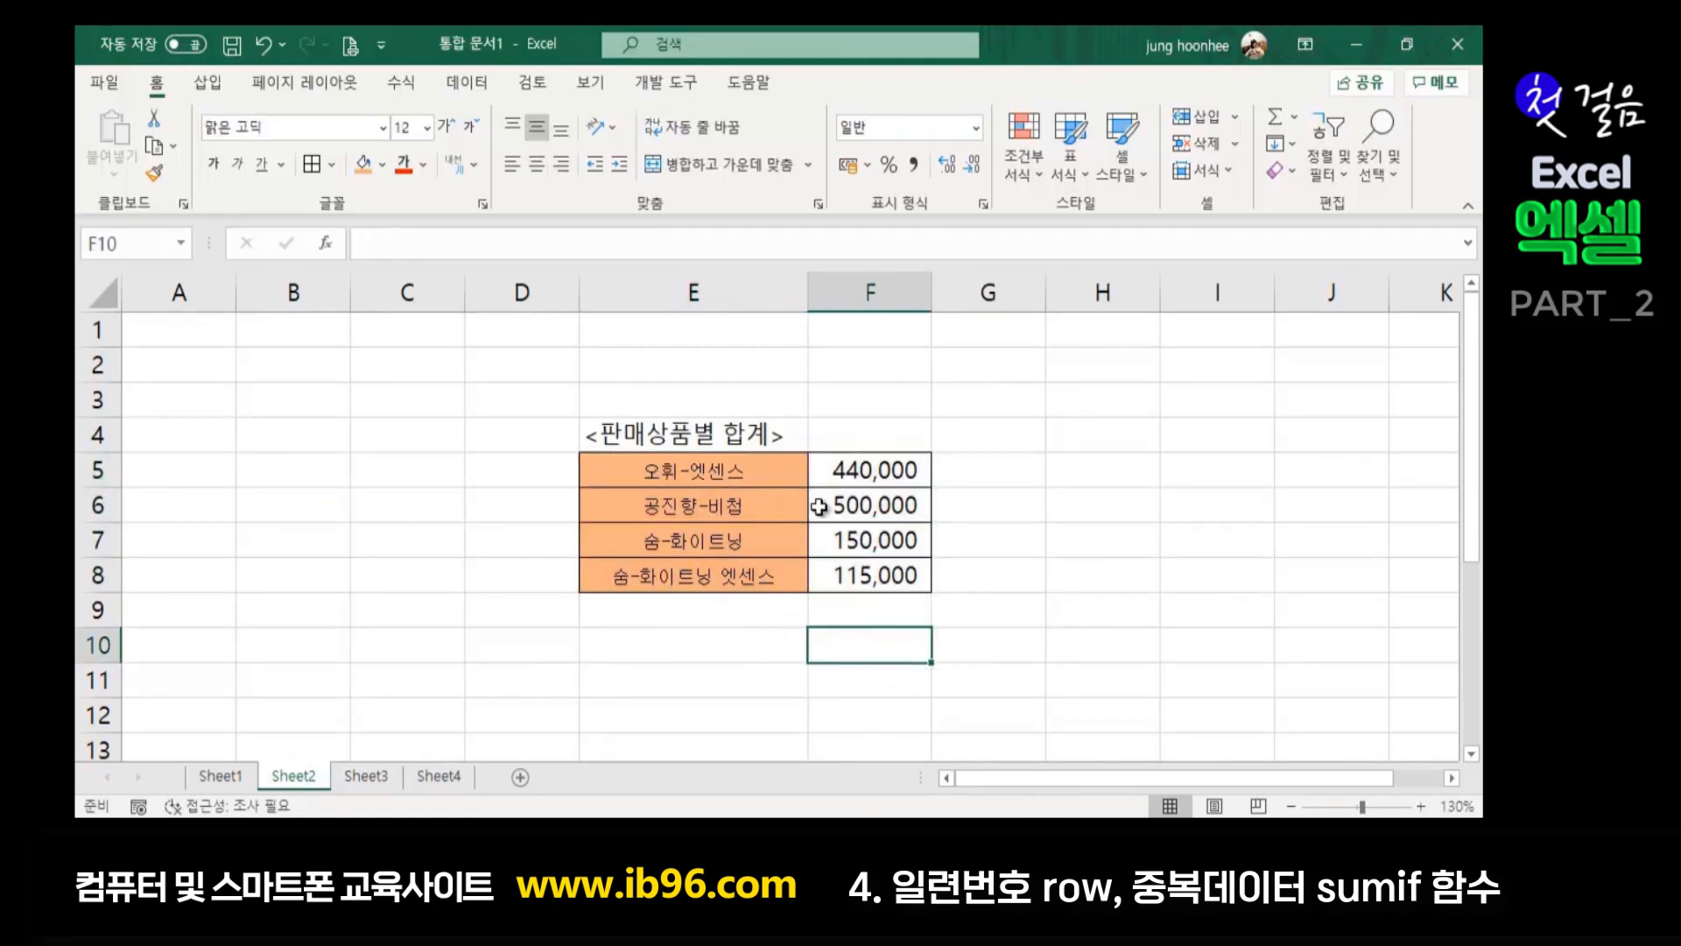
pyautogui.click(681, 476)
pyautogui.click(715, 688)
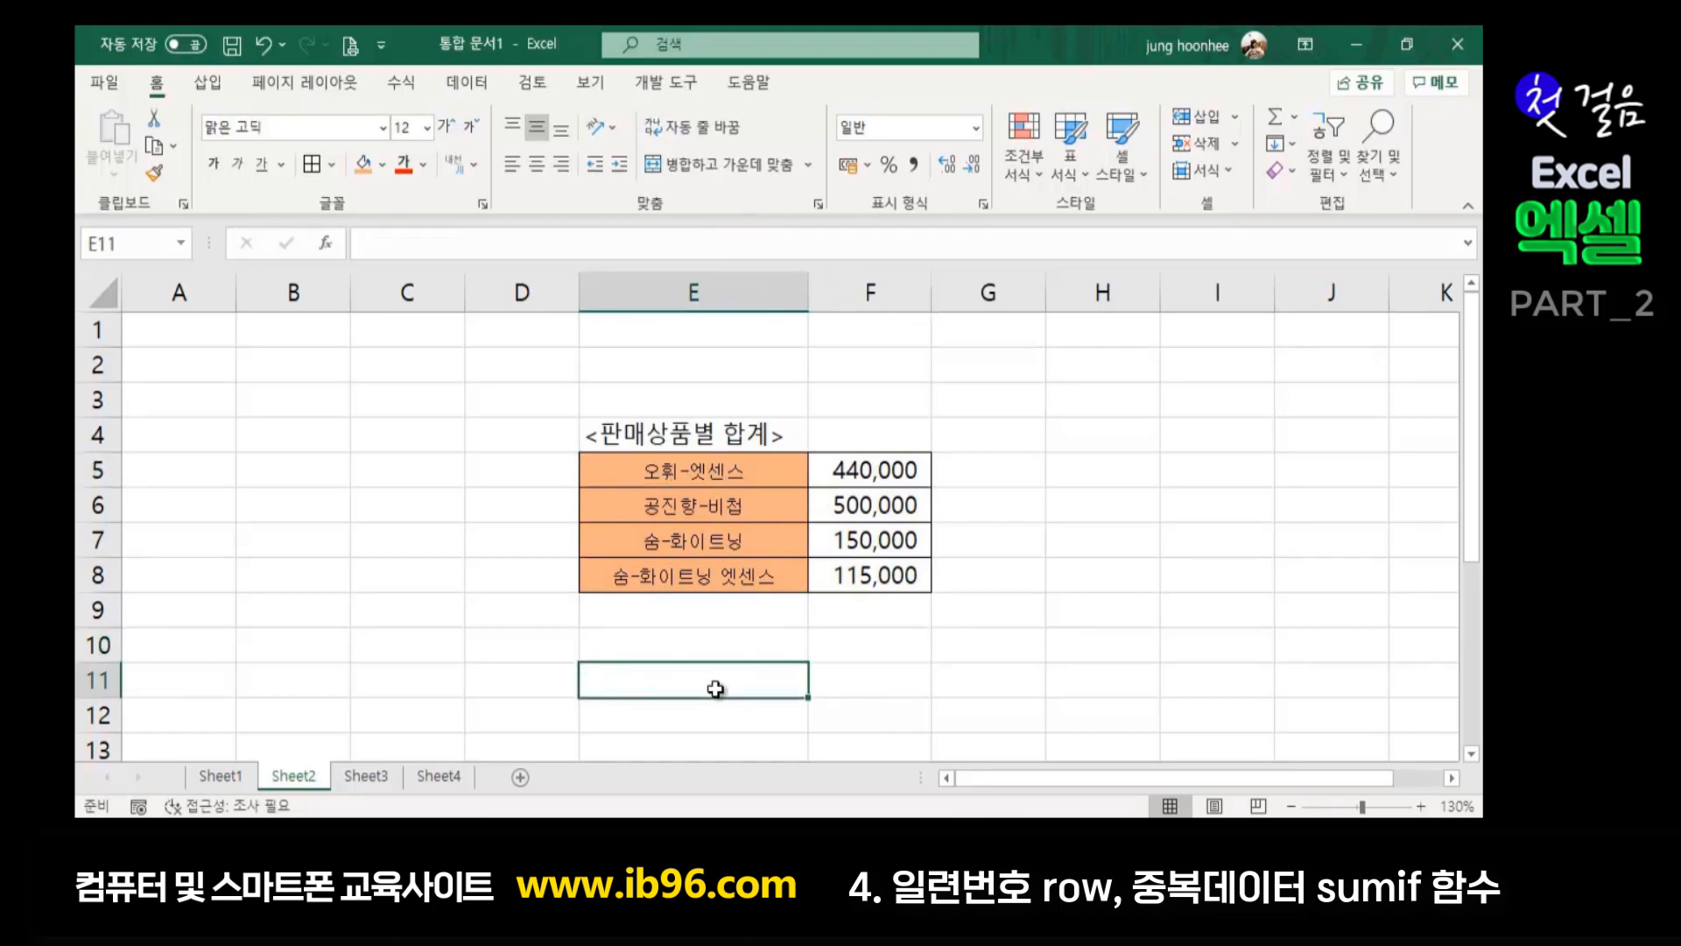
# Review Sheet2's product totals table in E5:F8 alongside the sales list in Sheet1
pyautogui.moveTo(686, 472); pyautogui.dragTo(854, 570)
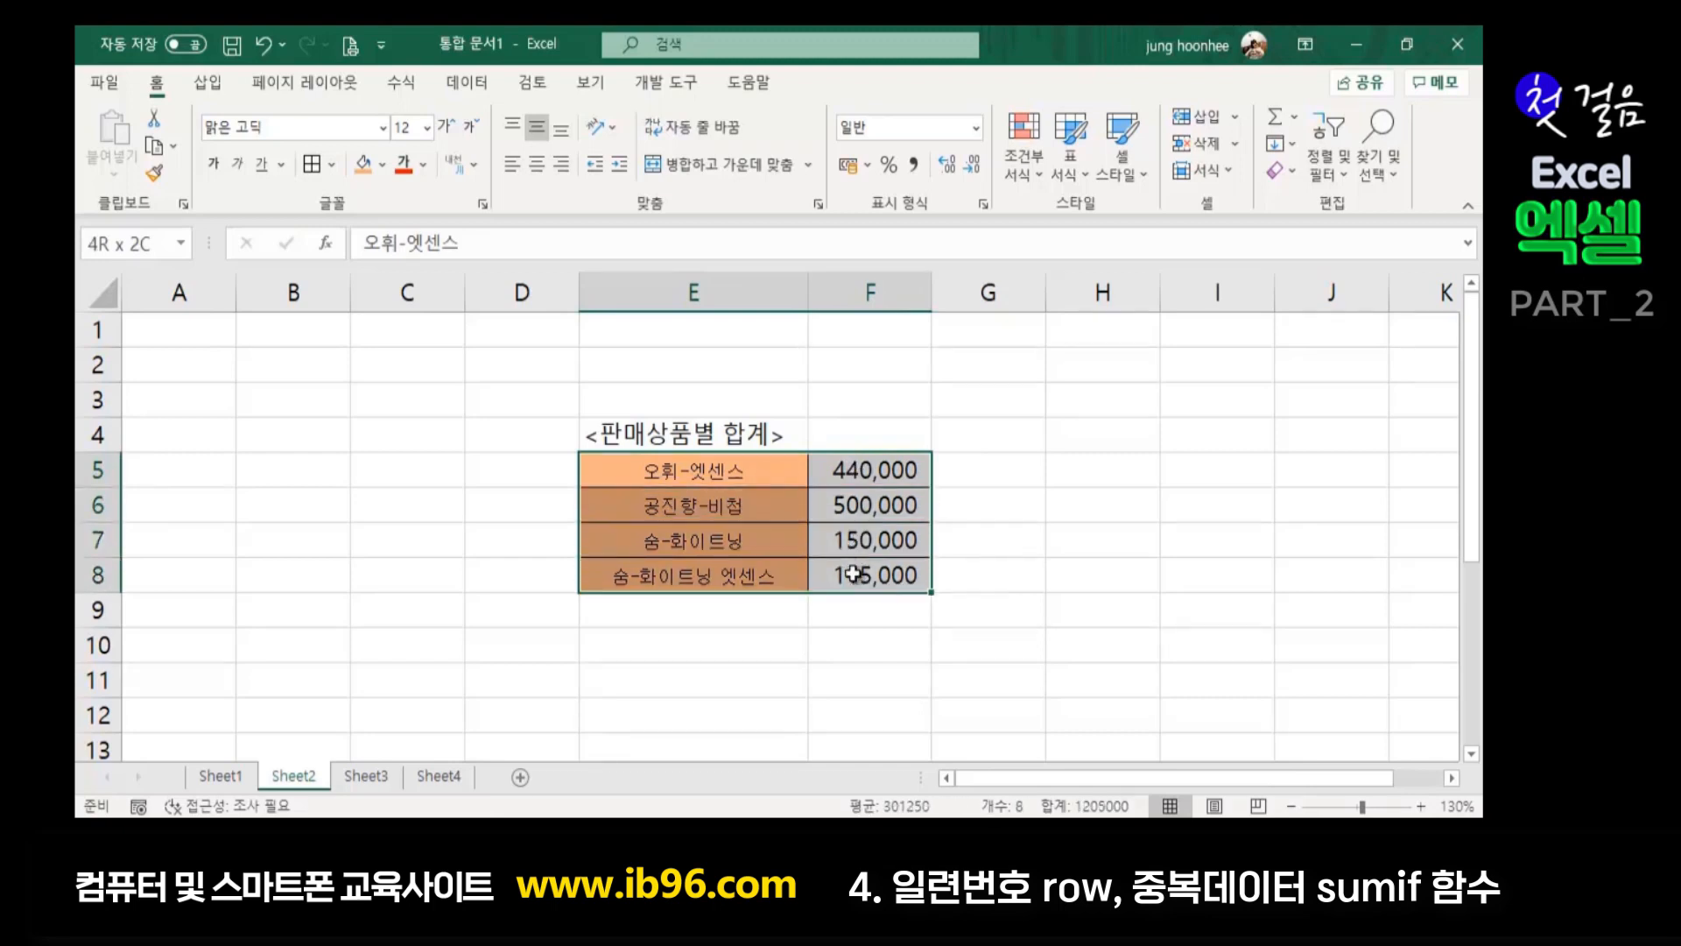
pyautogui.click(1058, 538)
pyautogui.click(674, 471)
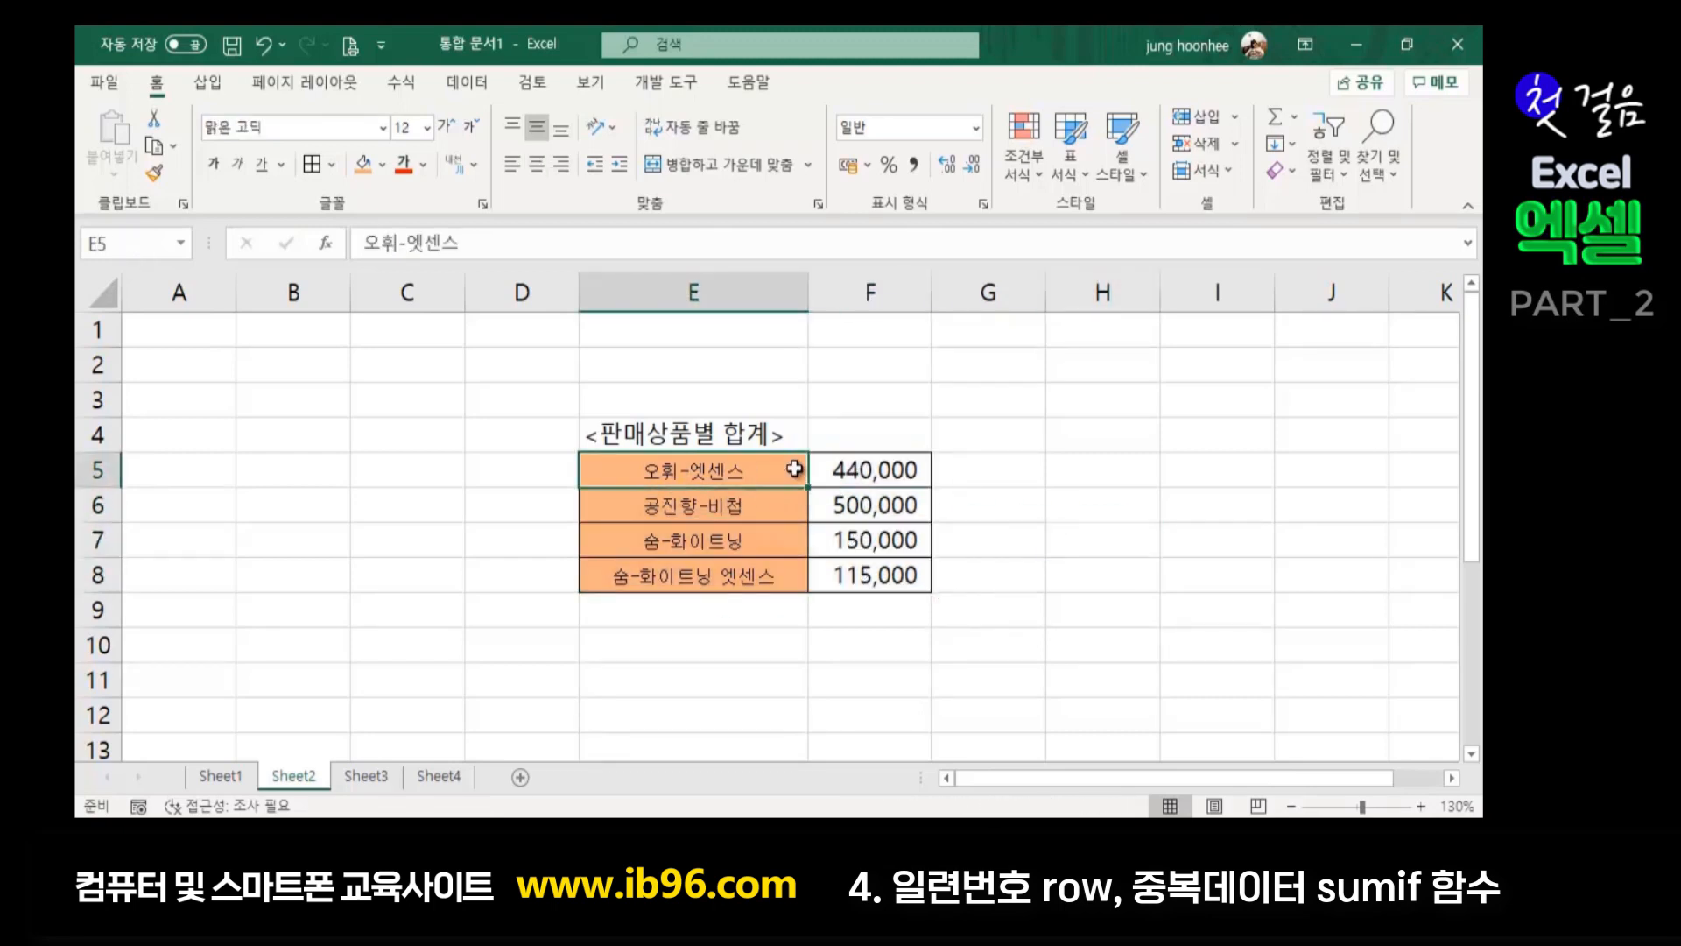
pyautogui.moveTo(795, 468); pyautogui.dragTo(864, 484)
pyautogui.click(1200, 634)
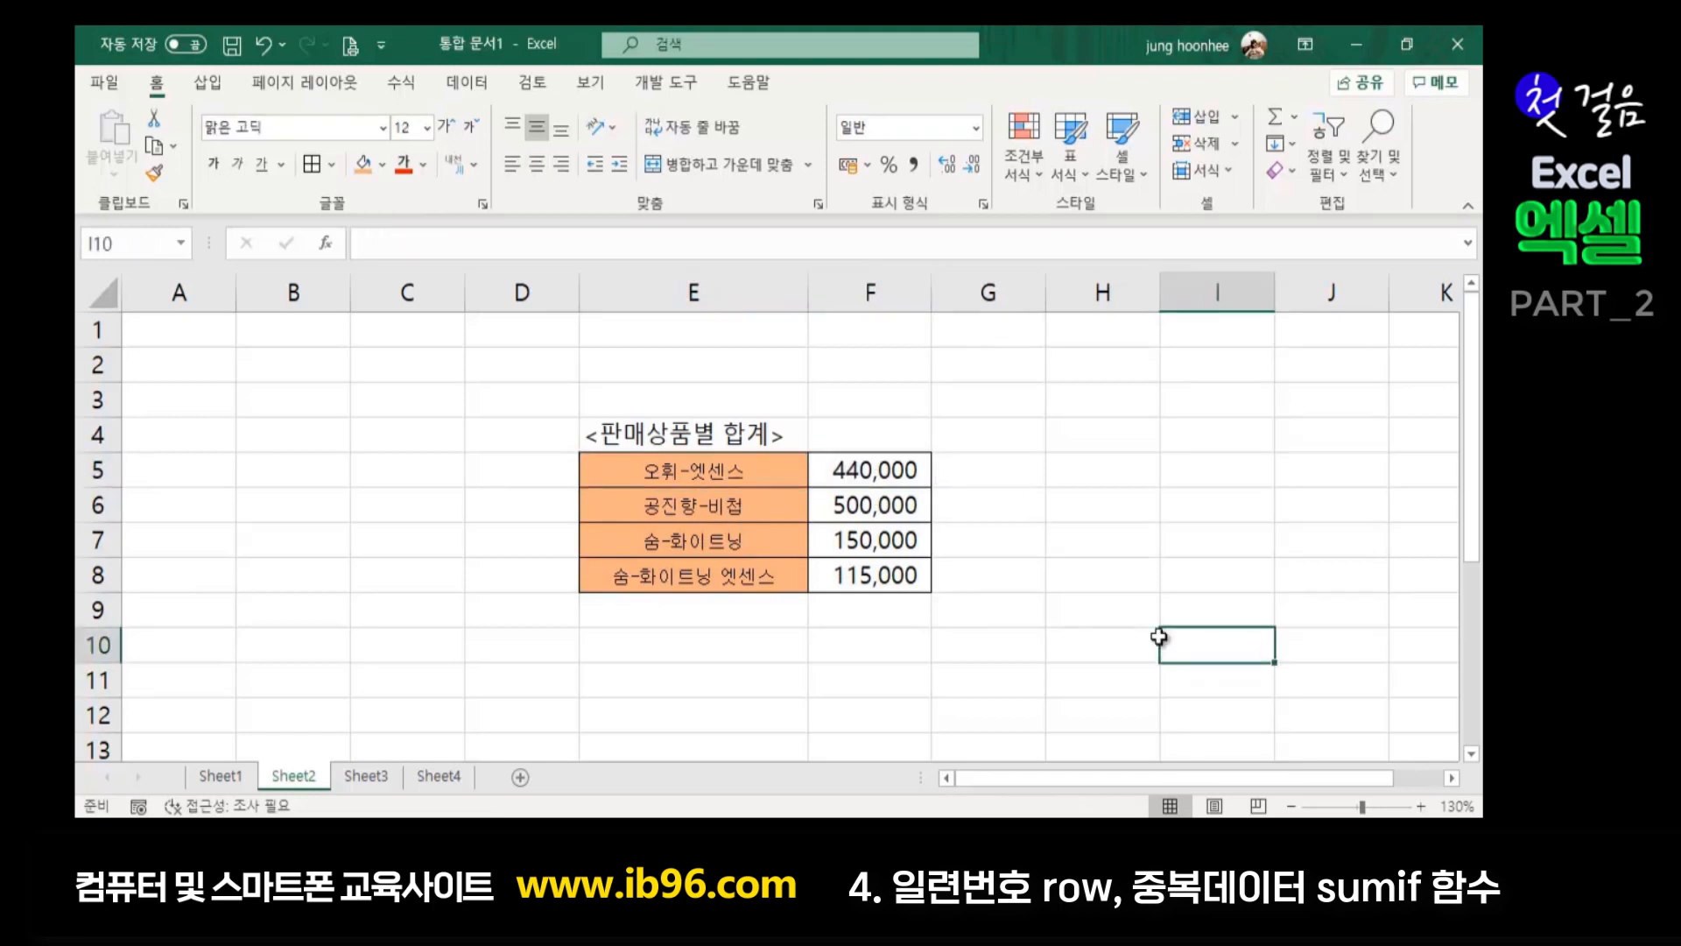
pyautogui.moveTo(734, 471); pyautogui.dragTo(854, 569)
pyautogui.click(999, 584)
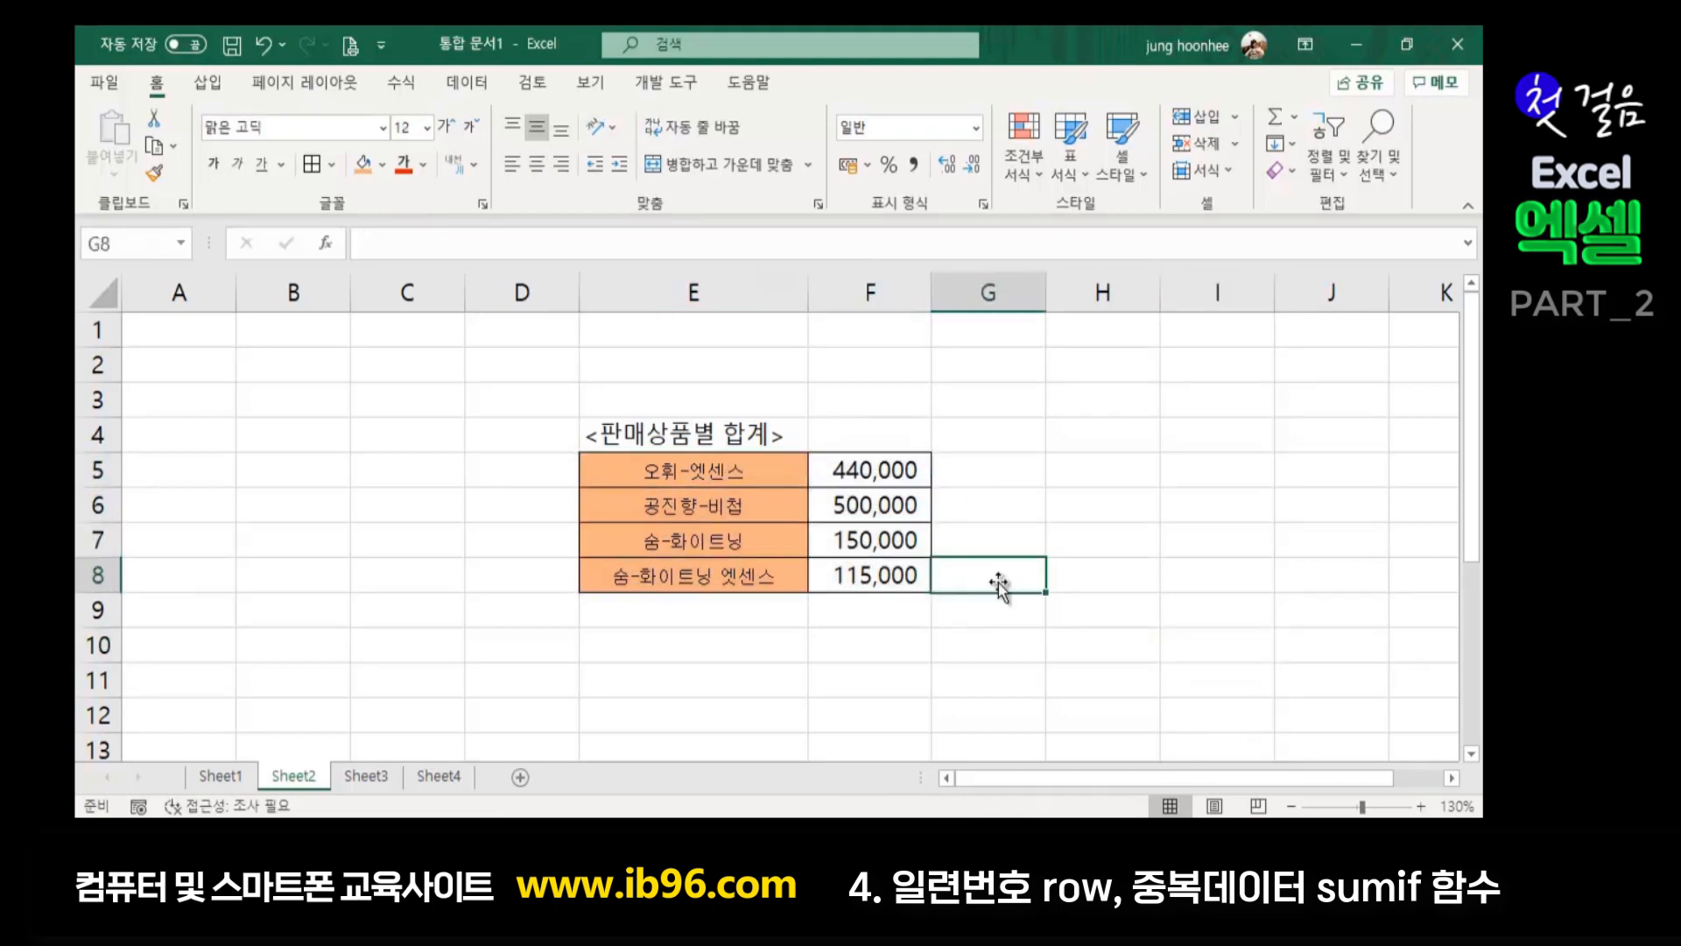
pyautogui.click(701, 675)
pyautogui.click(219, 775)
pyautogui.scroll(-2, 663, 571)
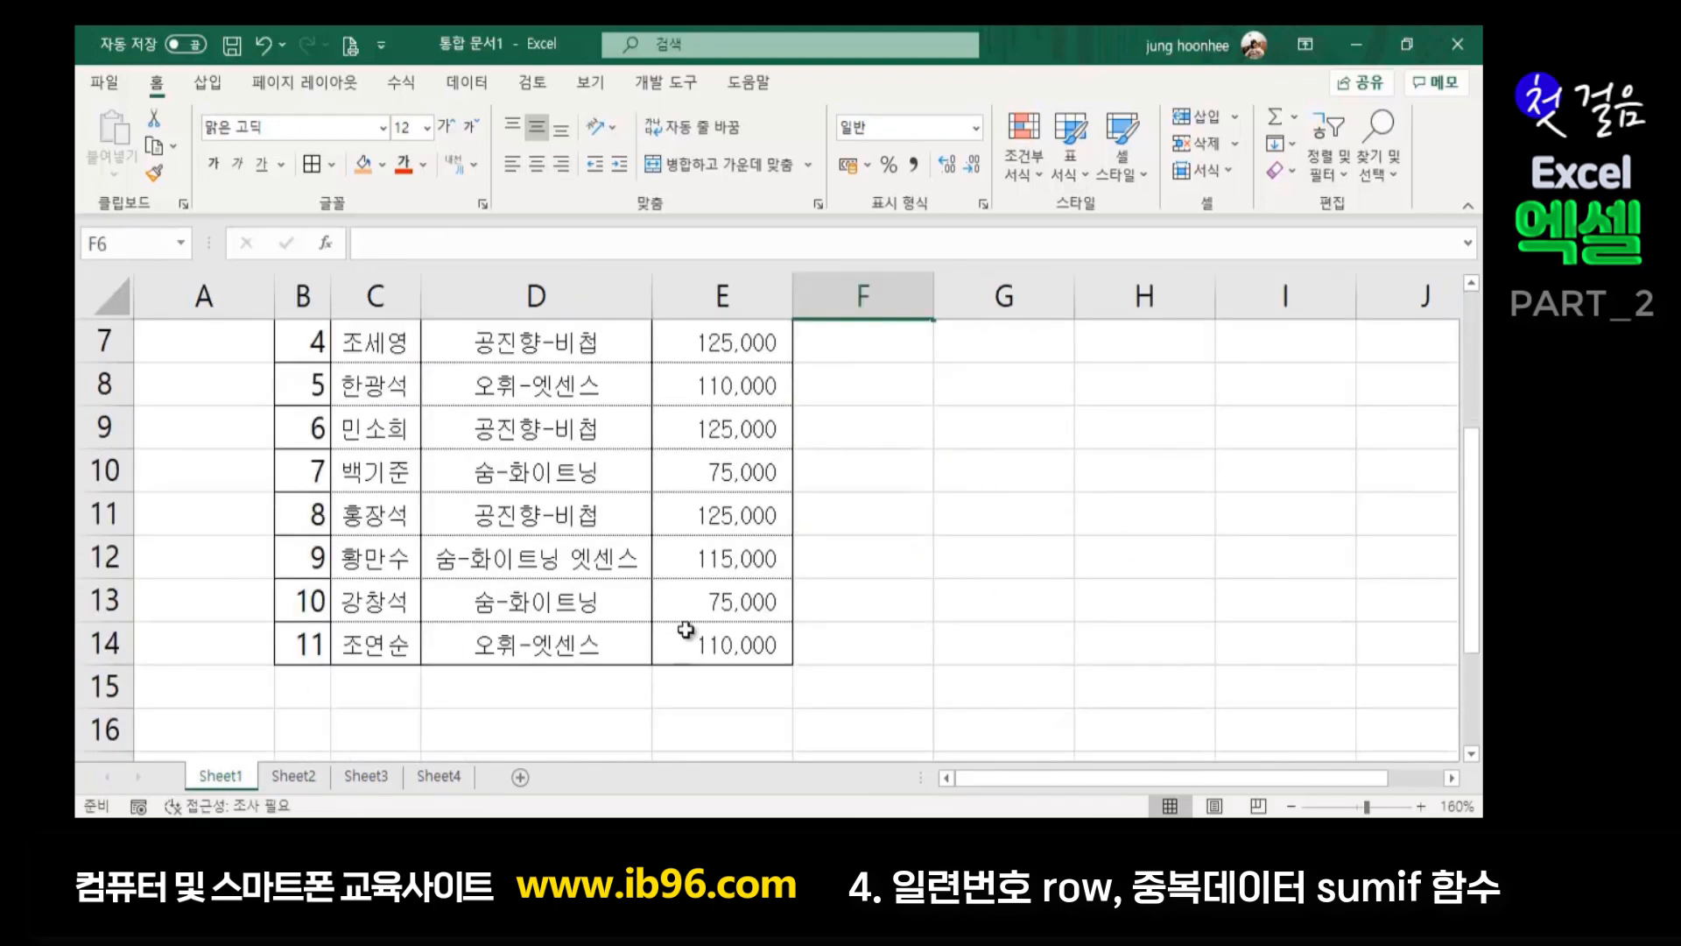
pyautogui.click(294, 776)
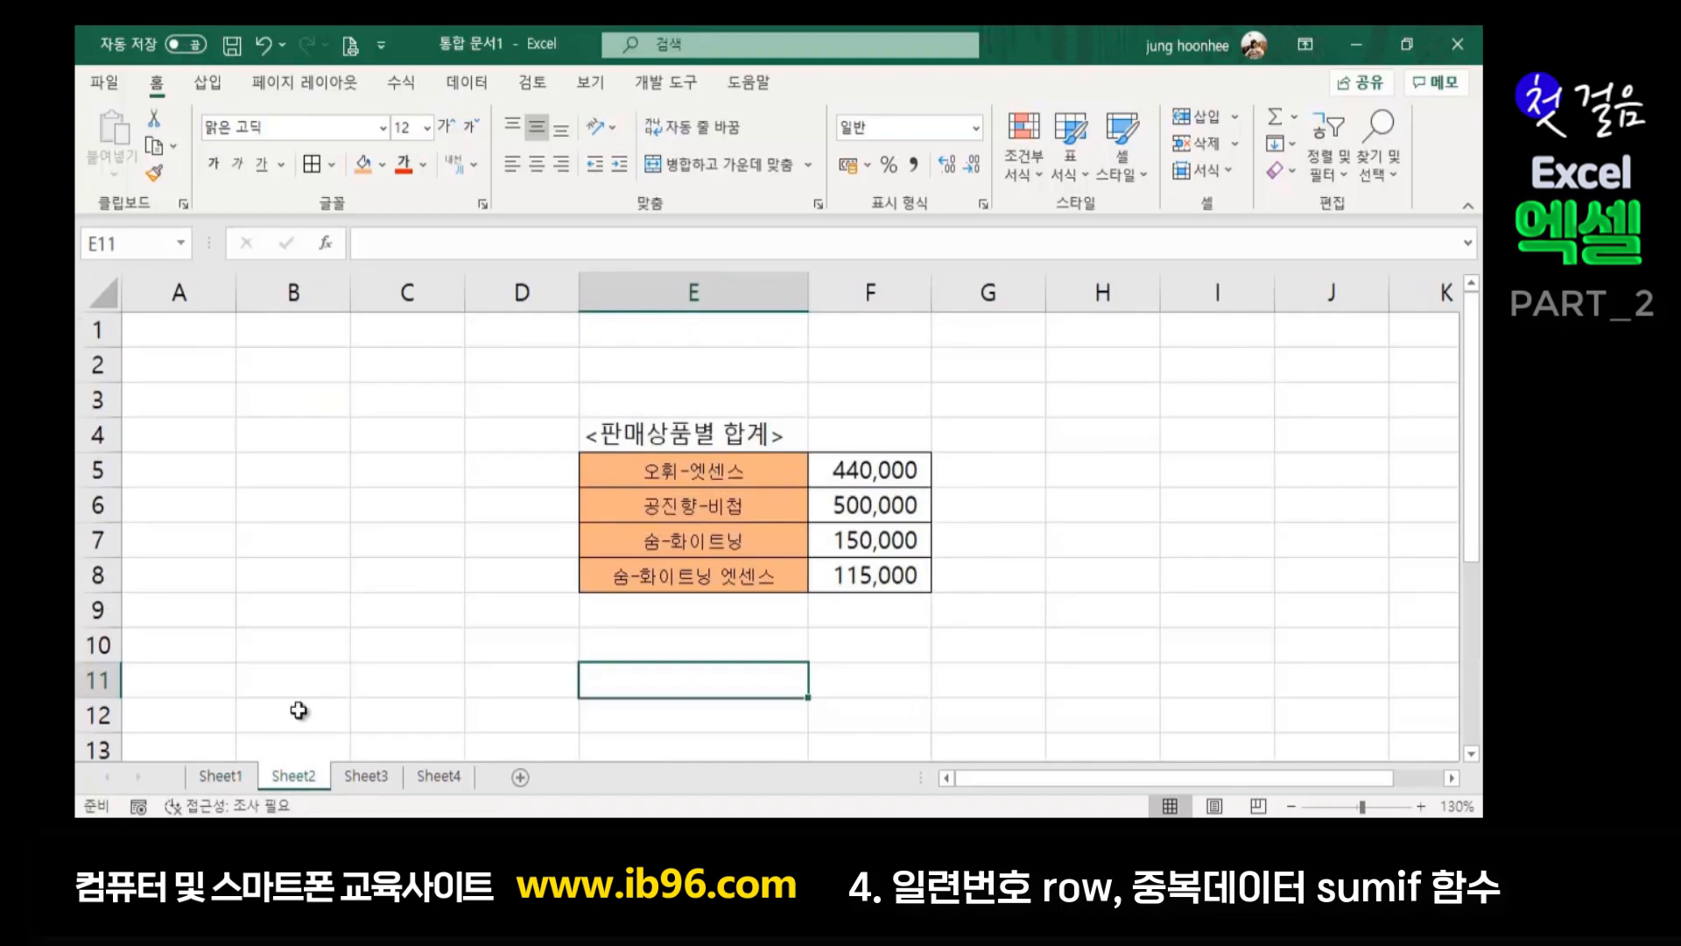
pyautogui.click(1025, 592)
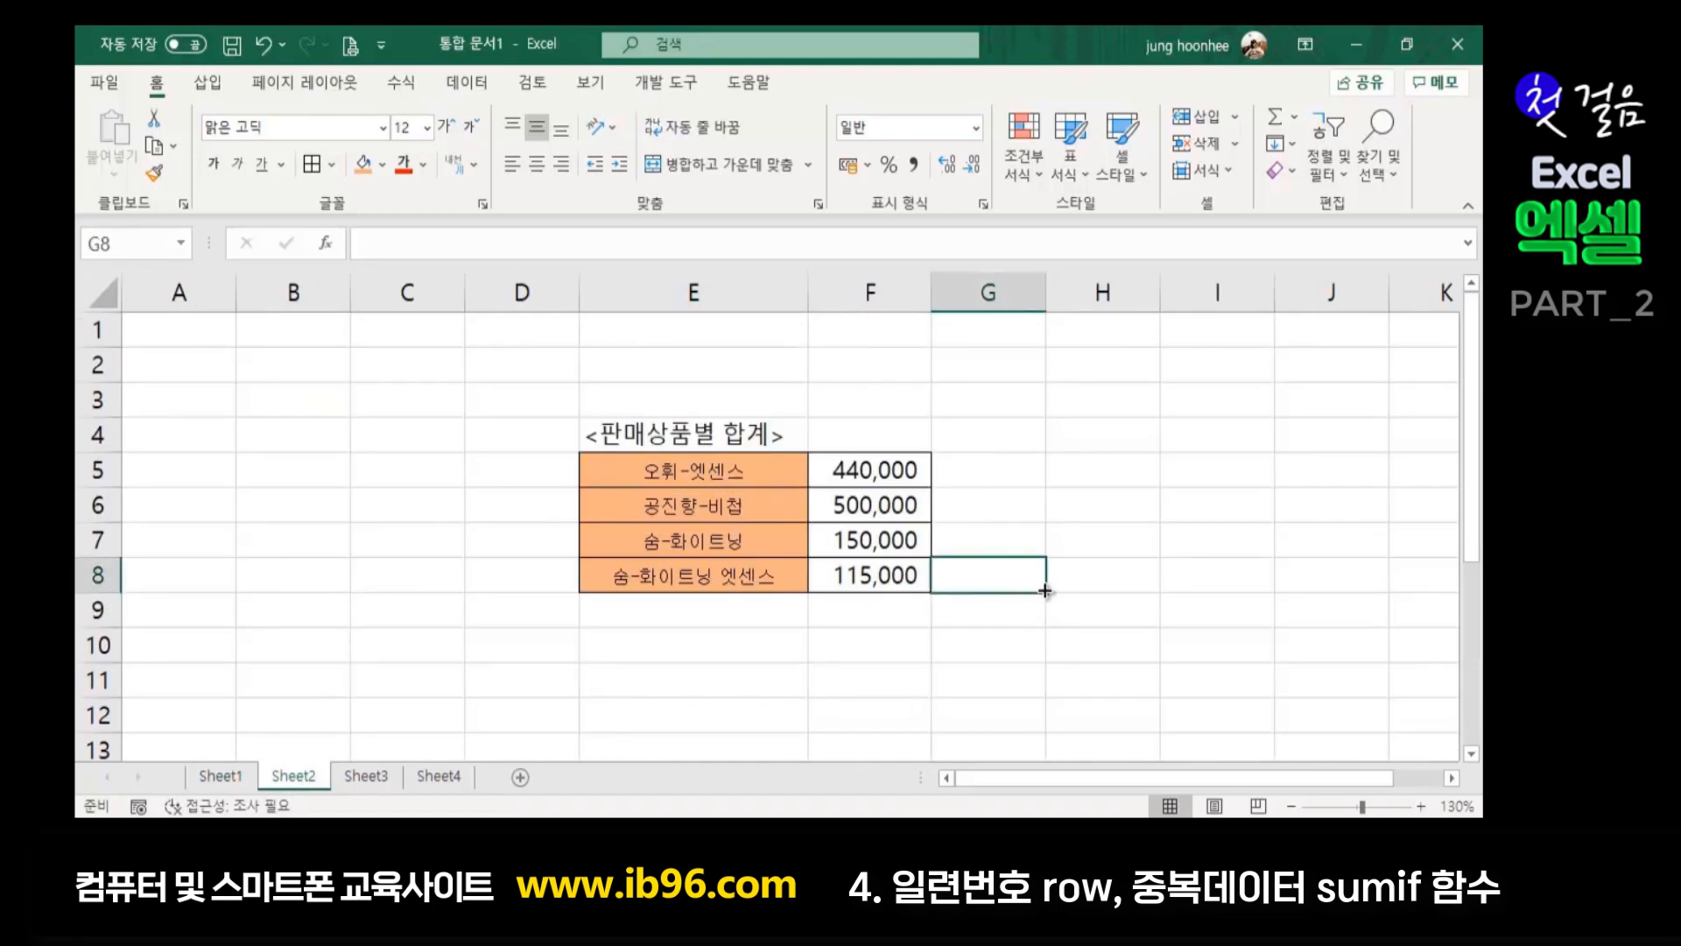
pyautogui.click(684, 620)
pyautogui.click(682, 470)
pyautogui.moveTo(682, 470); pyautogui.dragTo(863, 576)
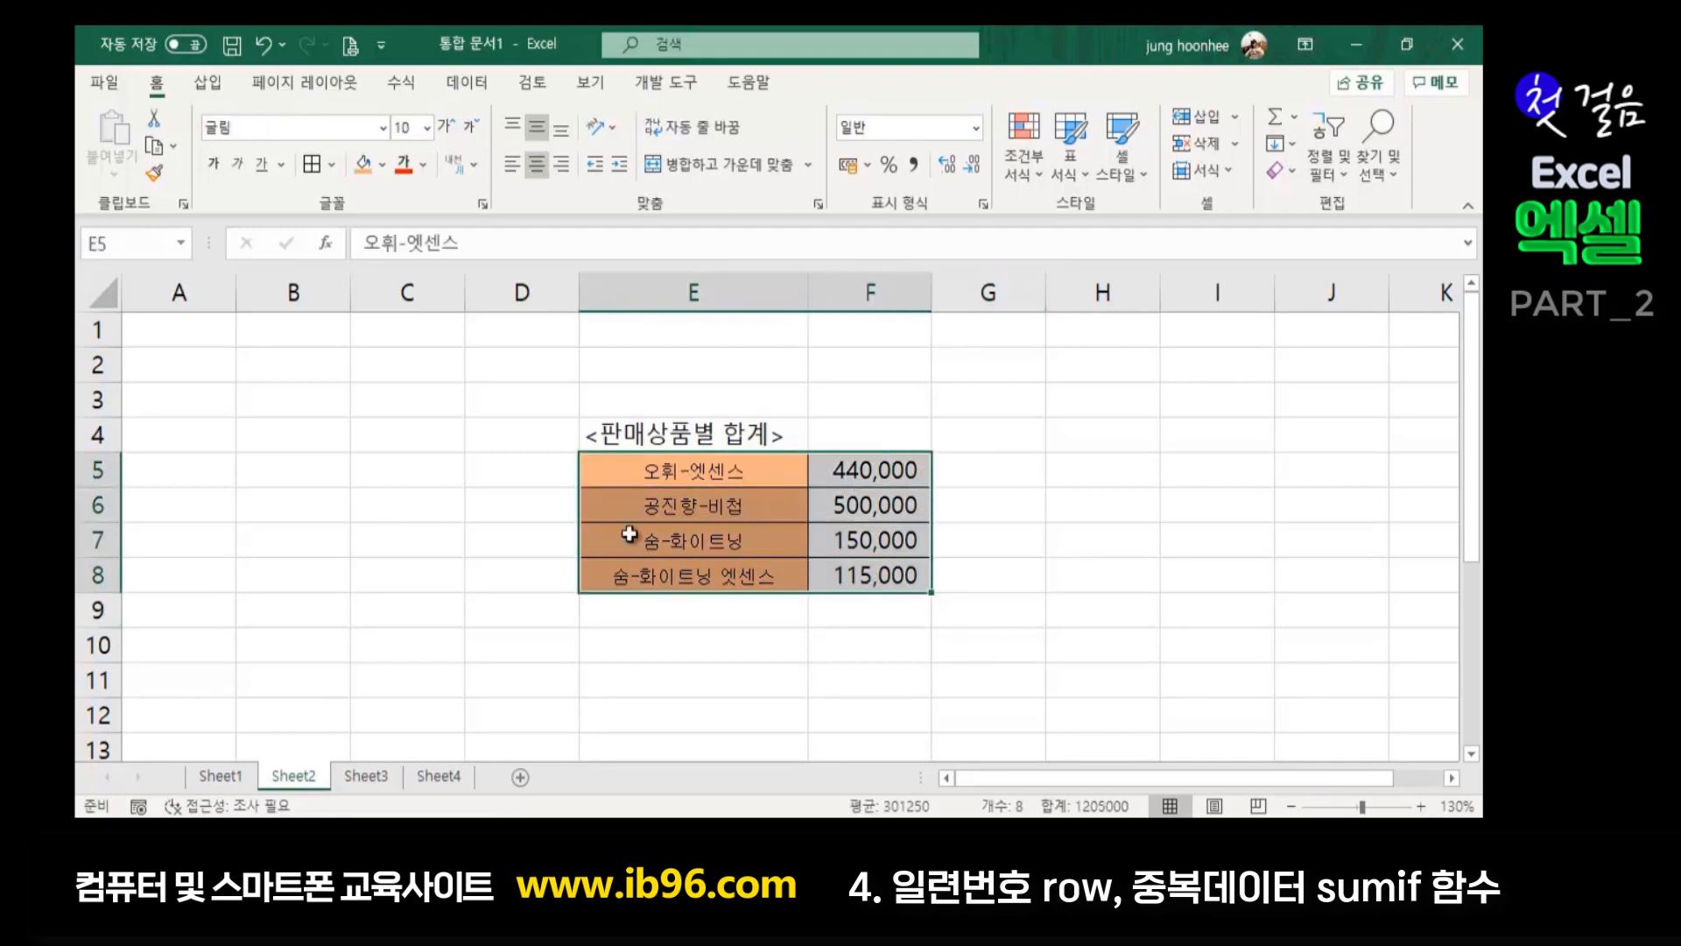
pyautogui.click(657, 637)
pyautogui.click(656, 433)
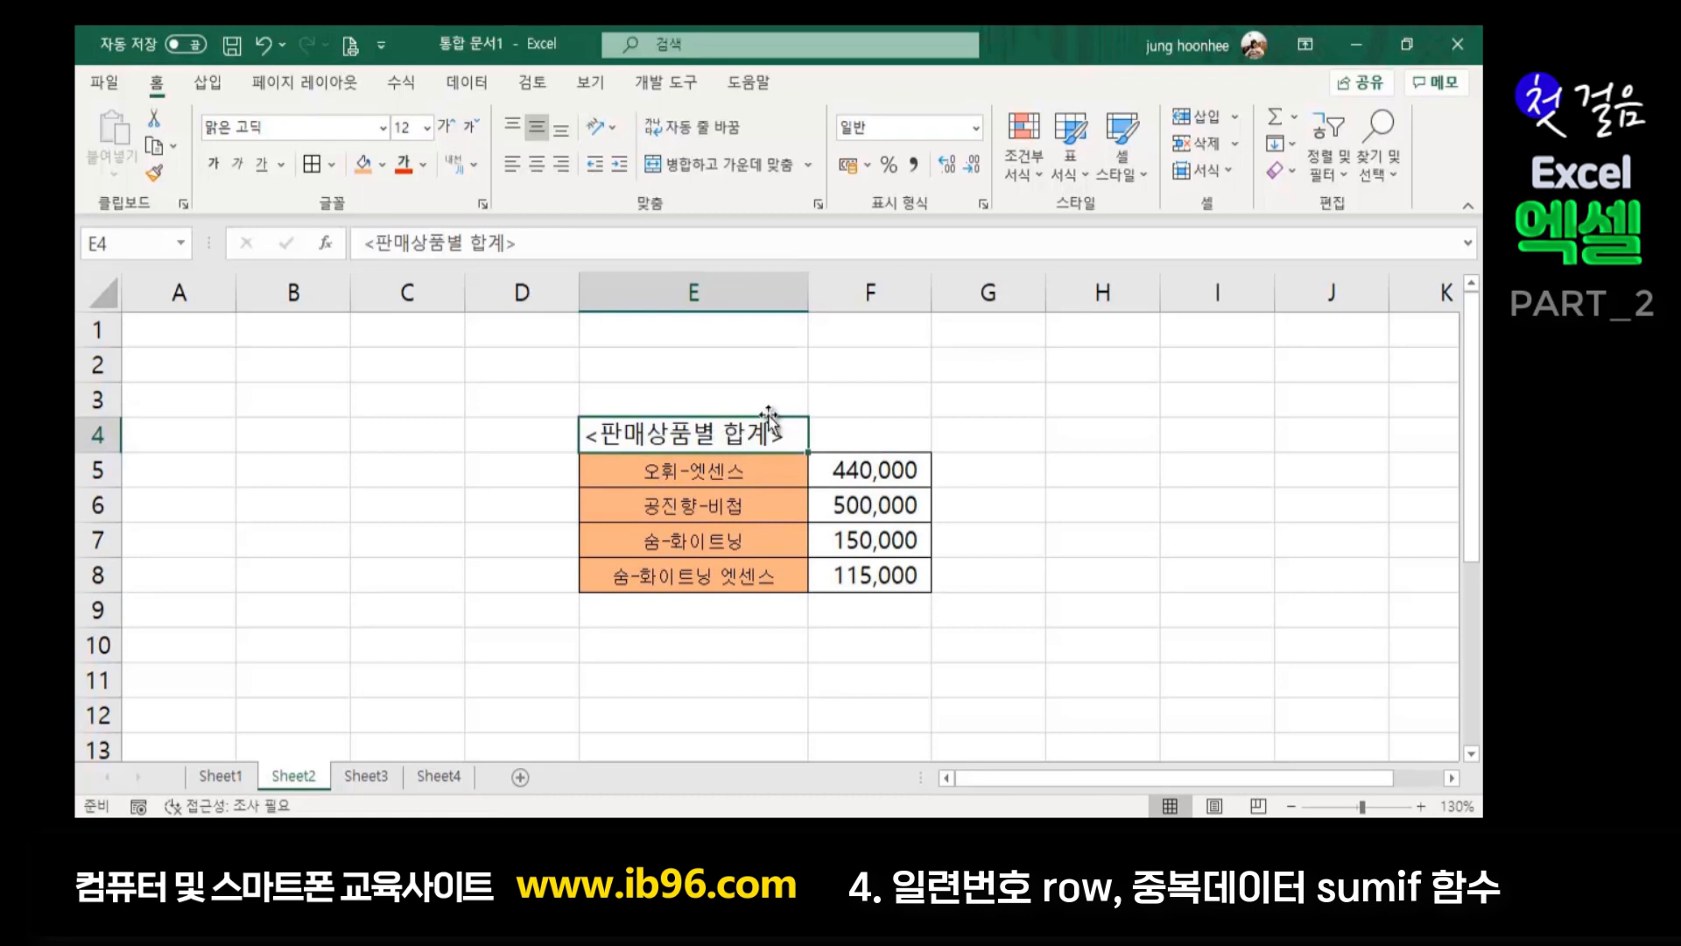
pyautogui.click(862, 431)
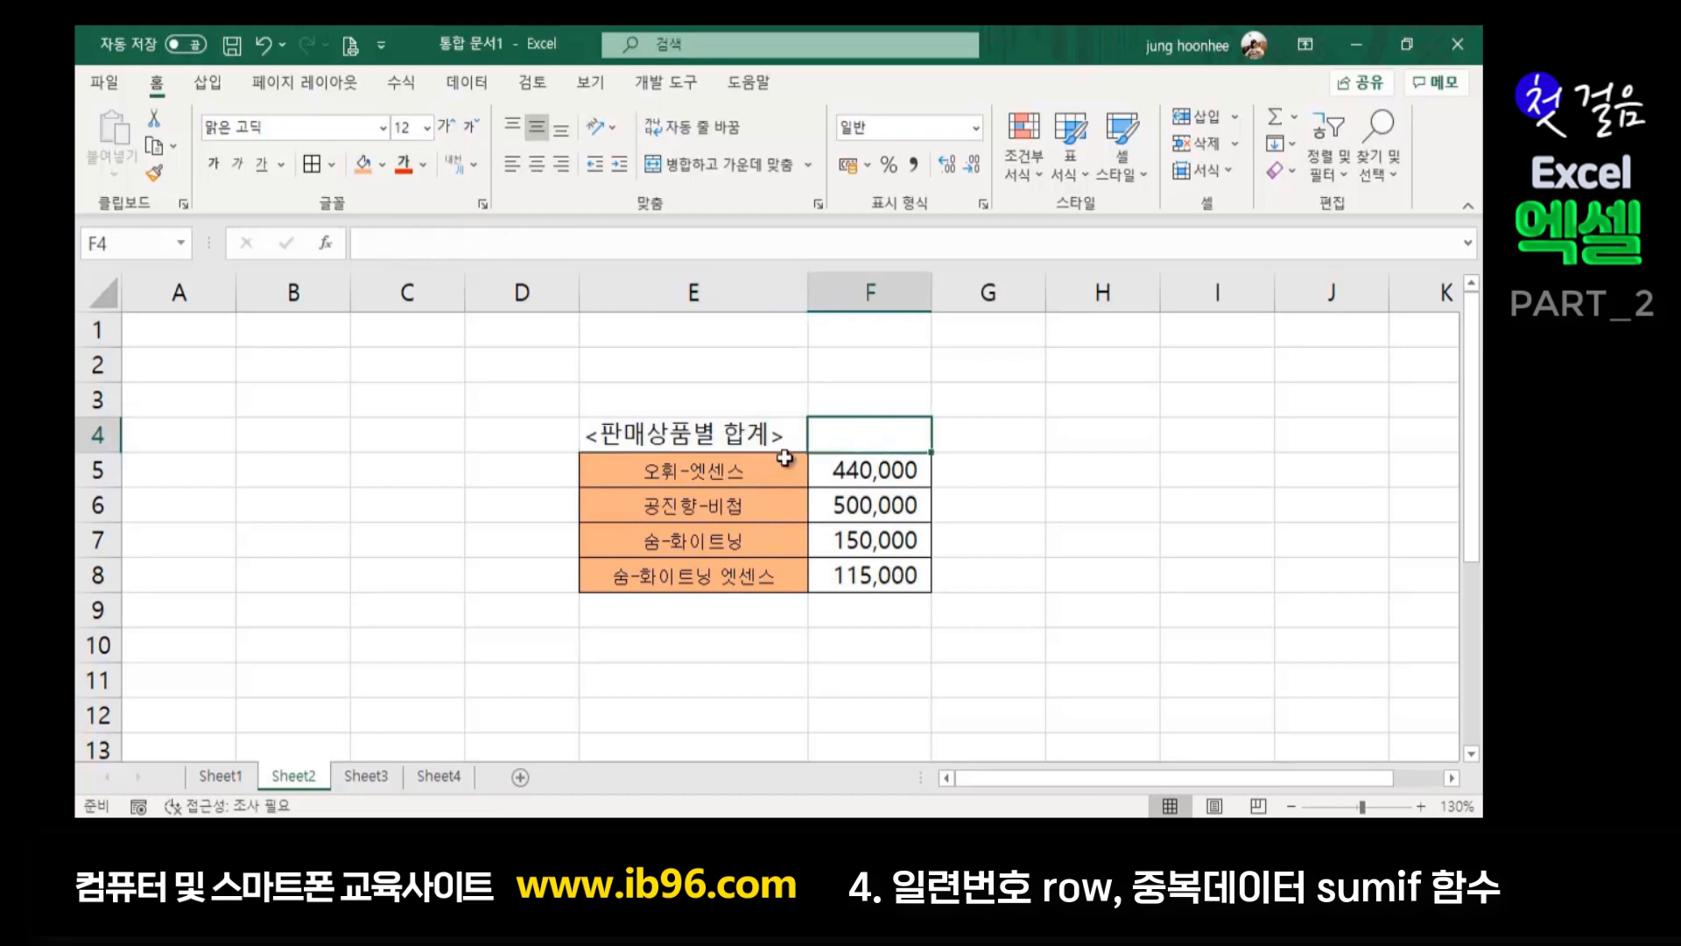
pyautogui.moveTo(692, 471); pyautogui.dragTo(875, 574)
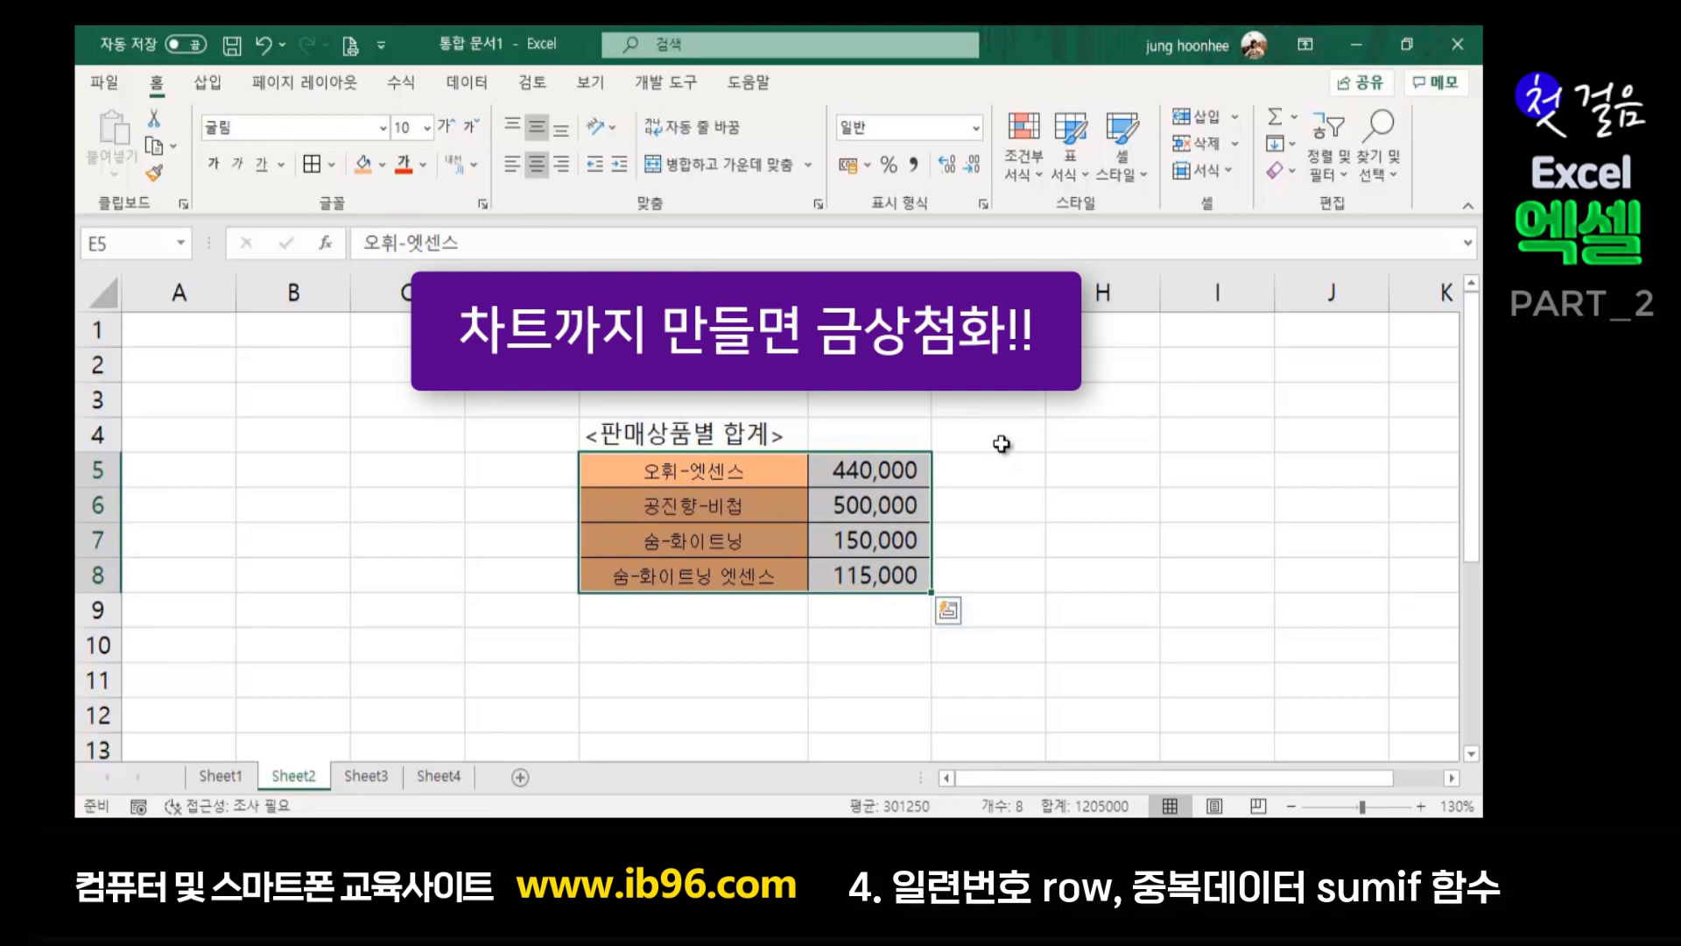
pyautogui.click(1027, 495)
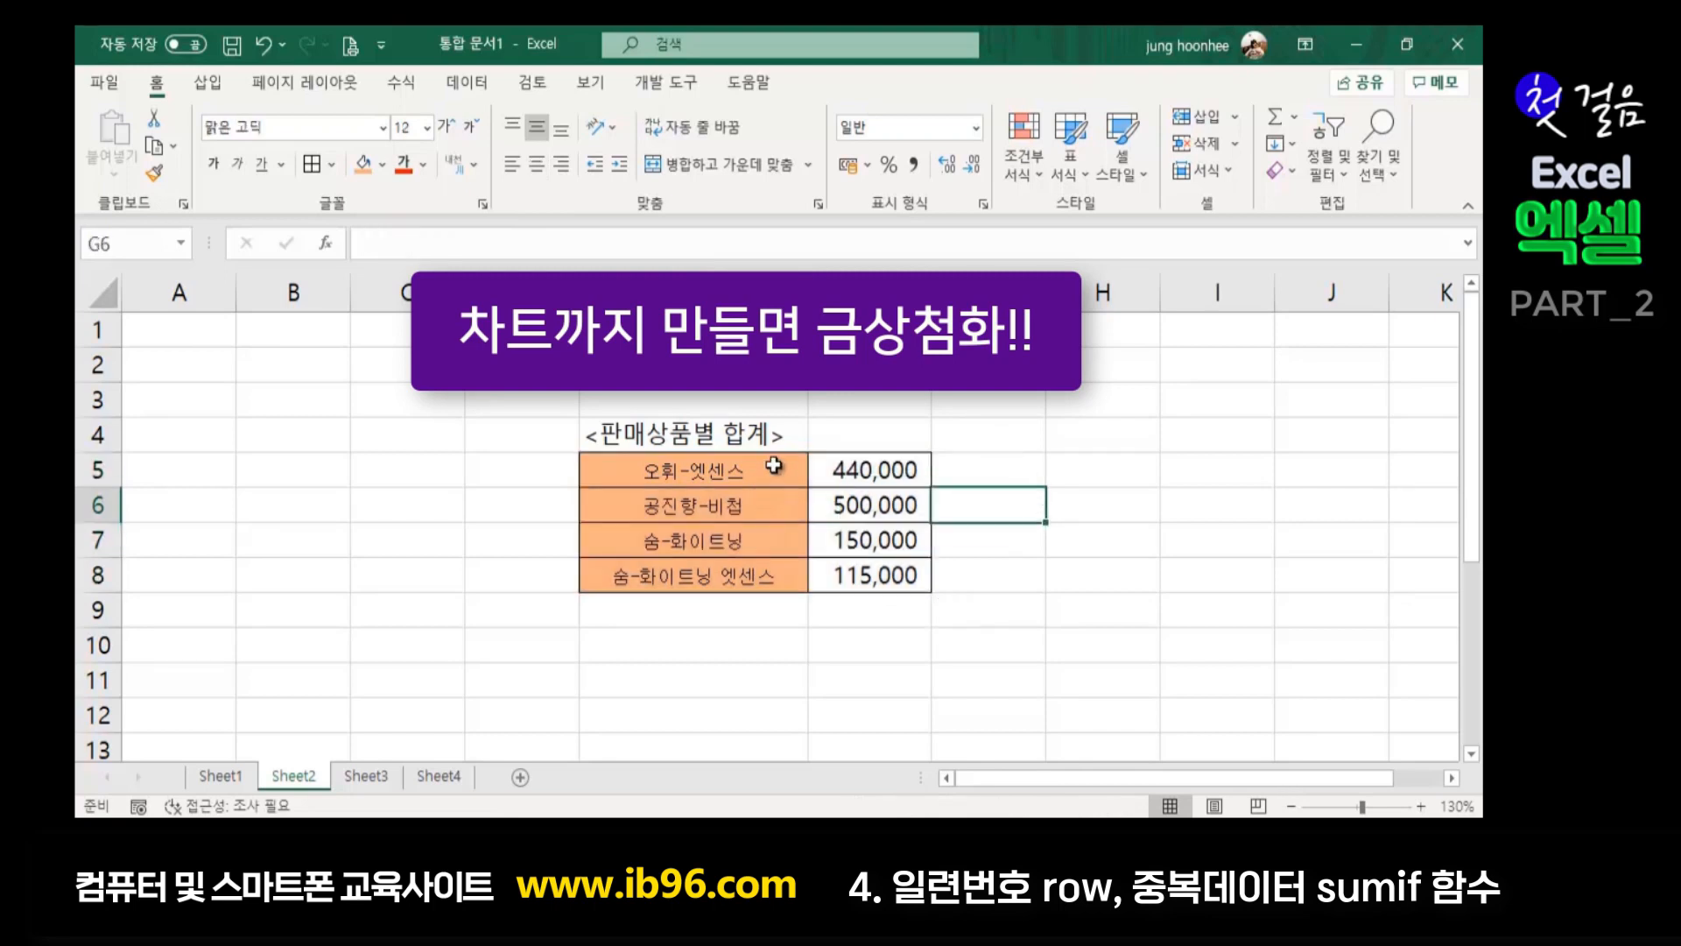
pyautogui.click(1099, 491)
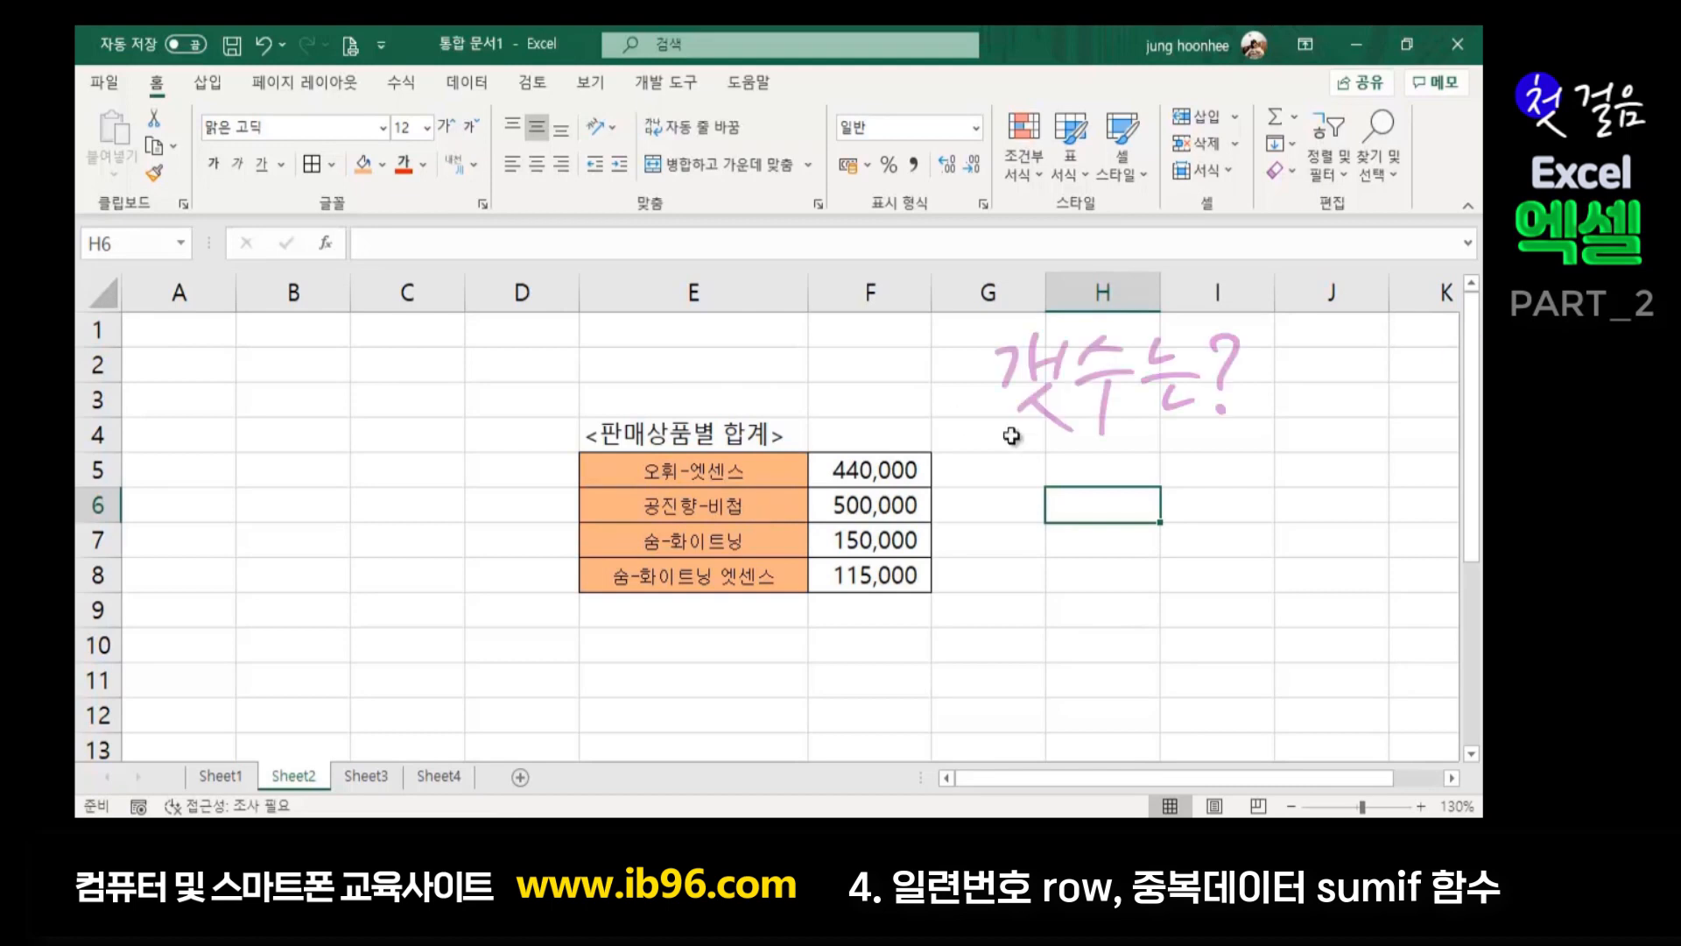
pyautogui.click(1003, 477)
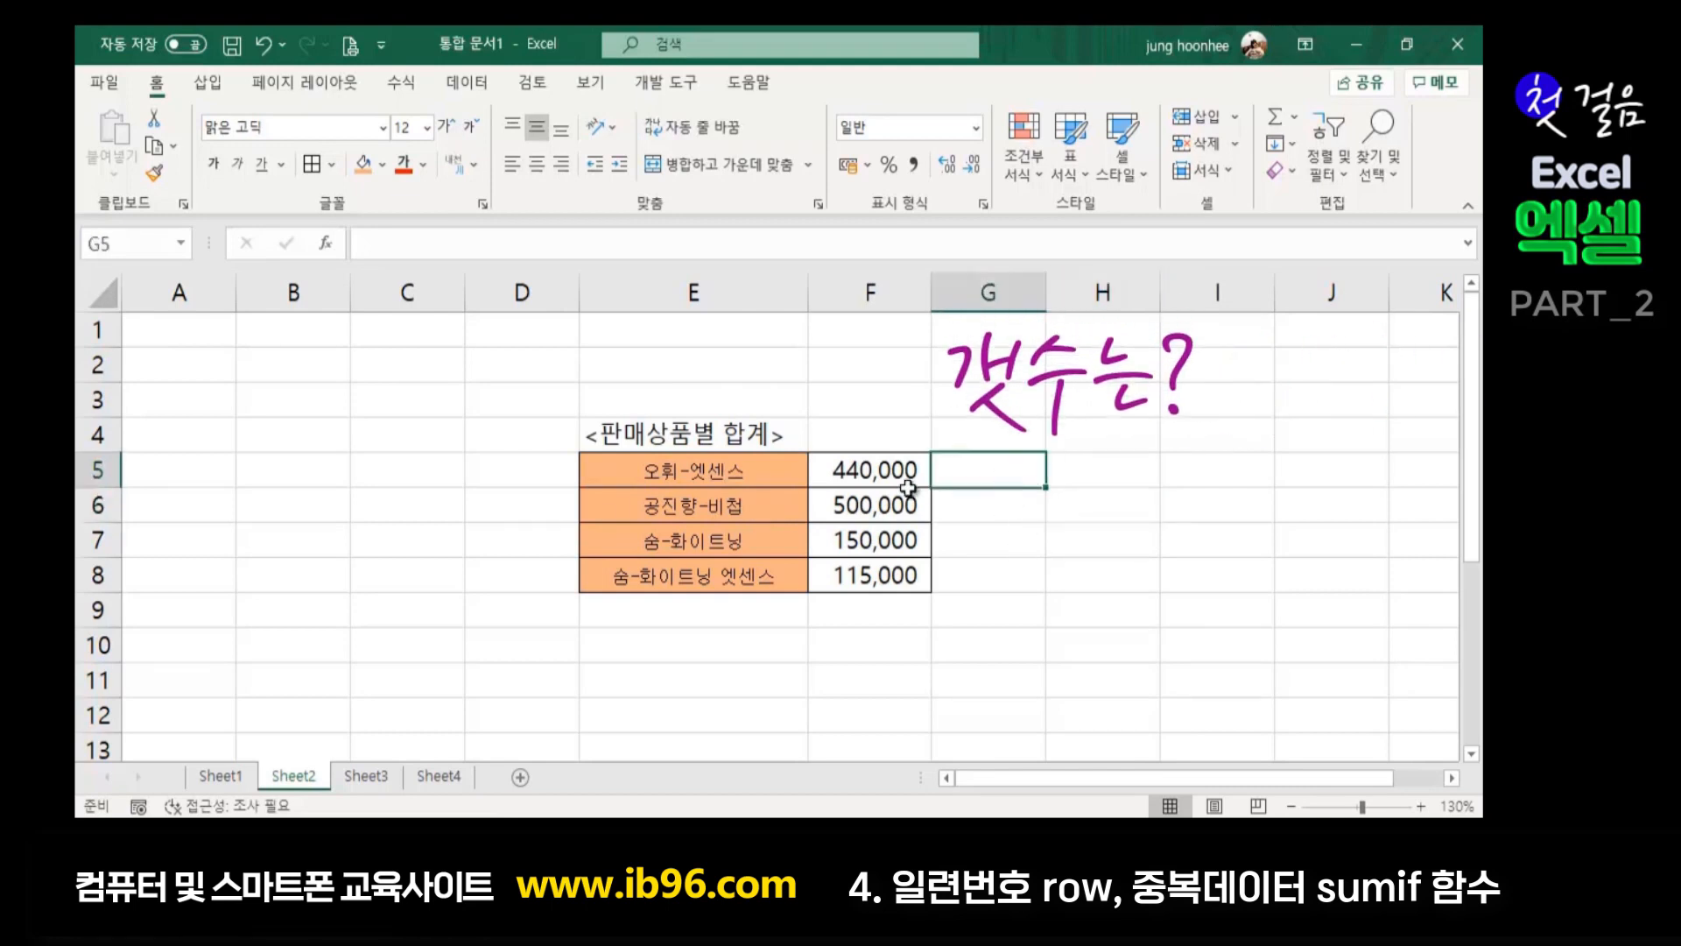
pyautogui.click(755, 471)
pyautogui.click(989, 478)
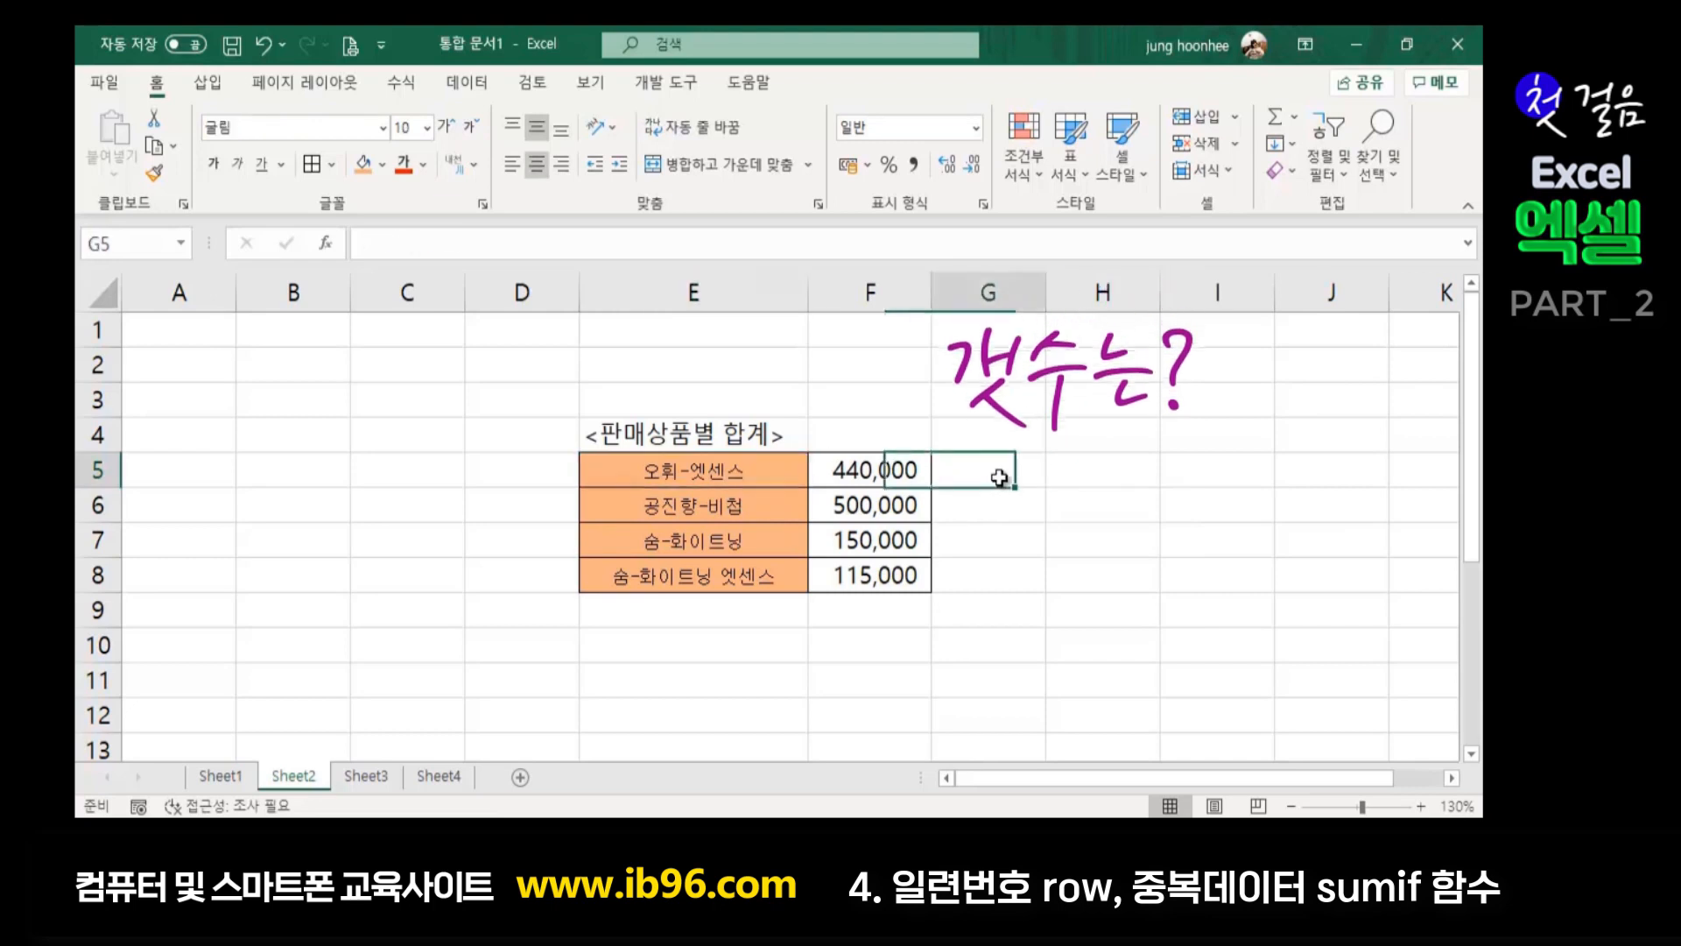
pyautogui.click(1174, 480)
pyautogui.click(998, 541)
pyautogui.click(984, 464)
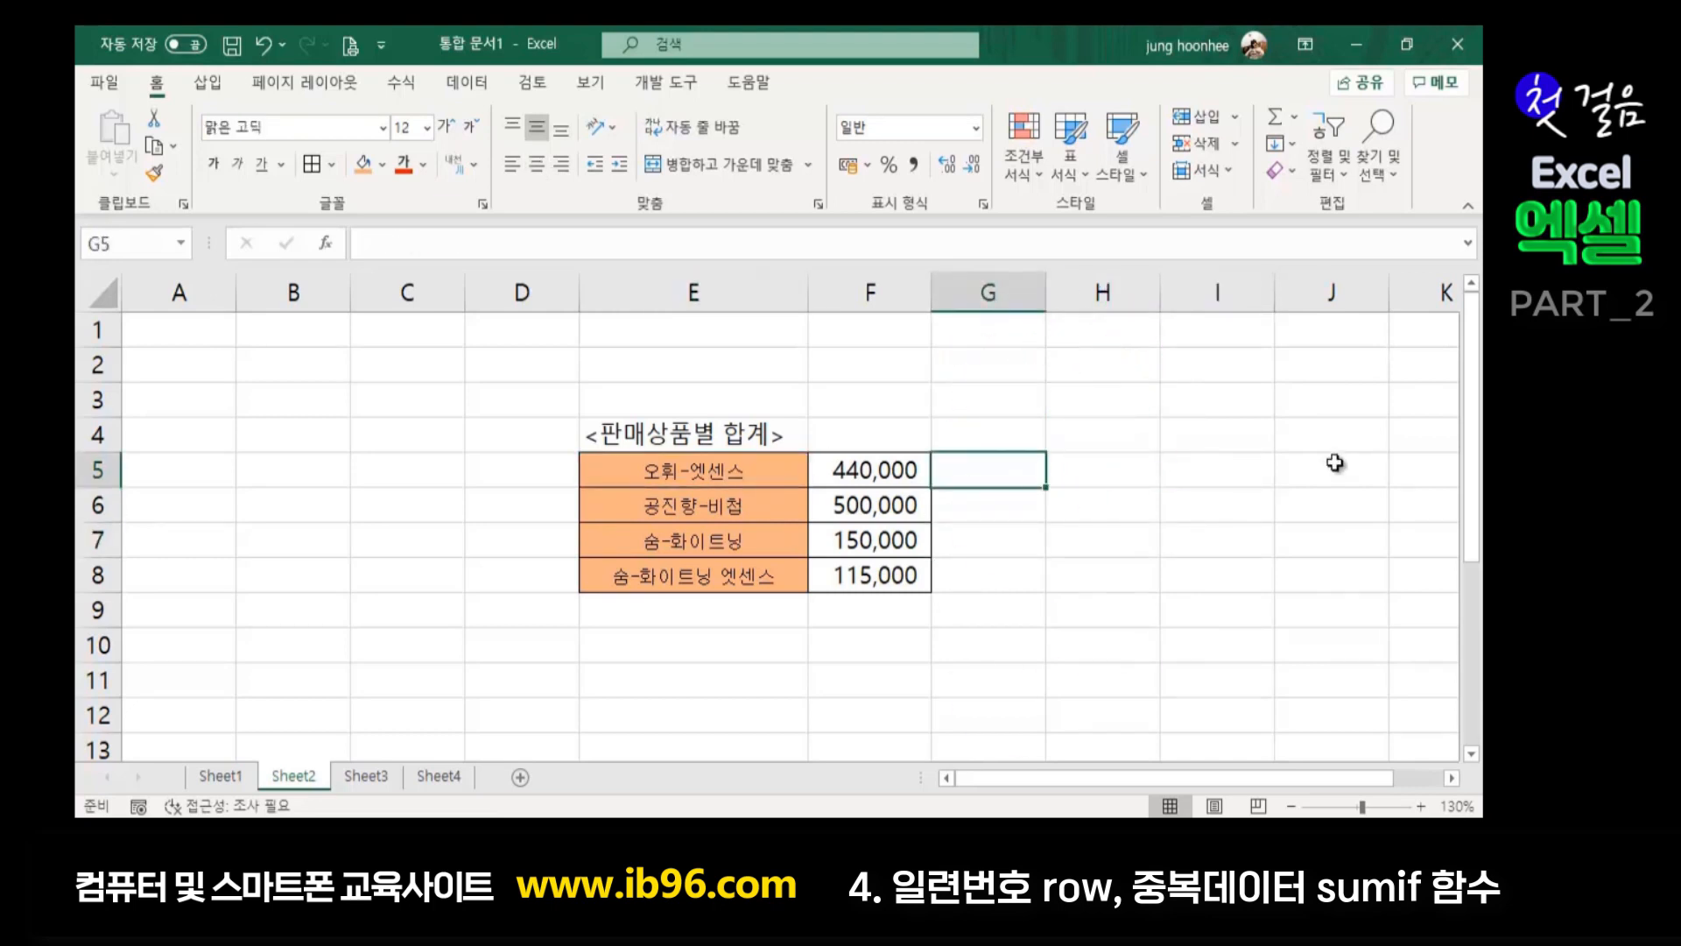
# Enter the formula =COUNTIF(상품명,E5) in Sheet2's cell G5, beside the first product's total
pyautogui.click(839, 479)
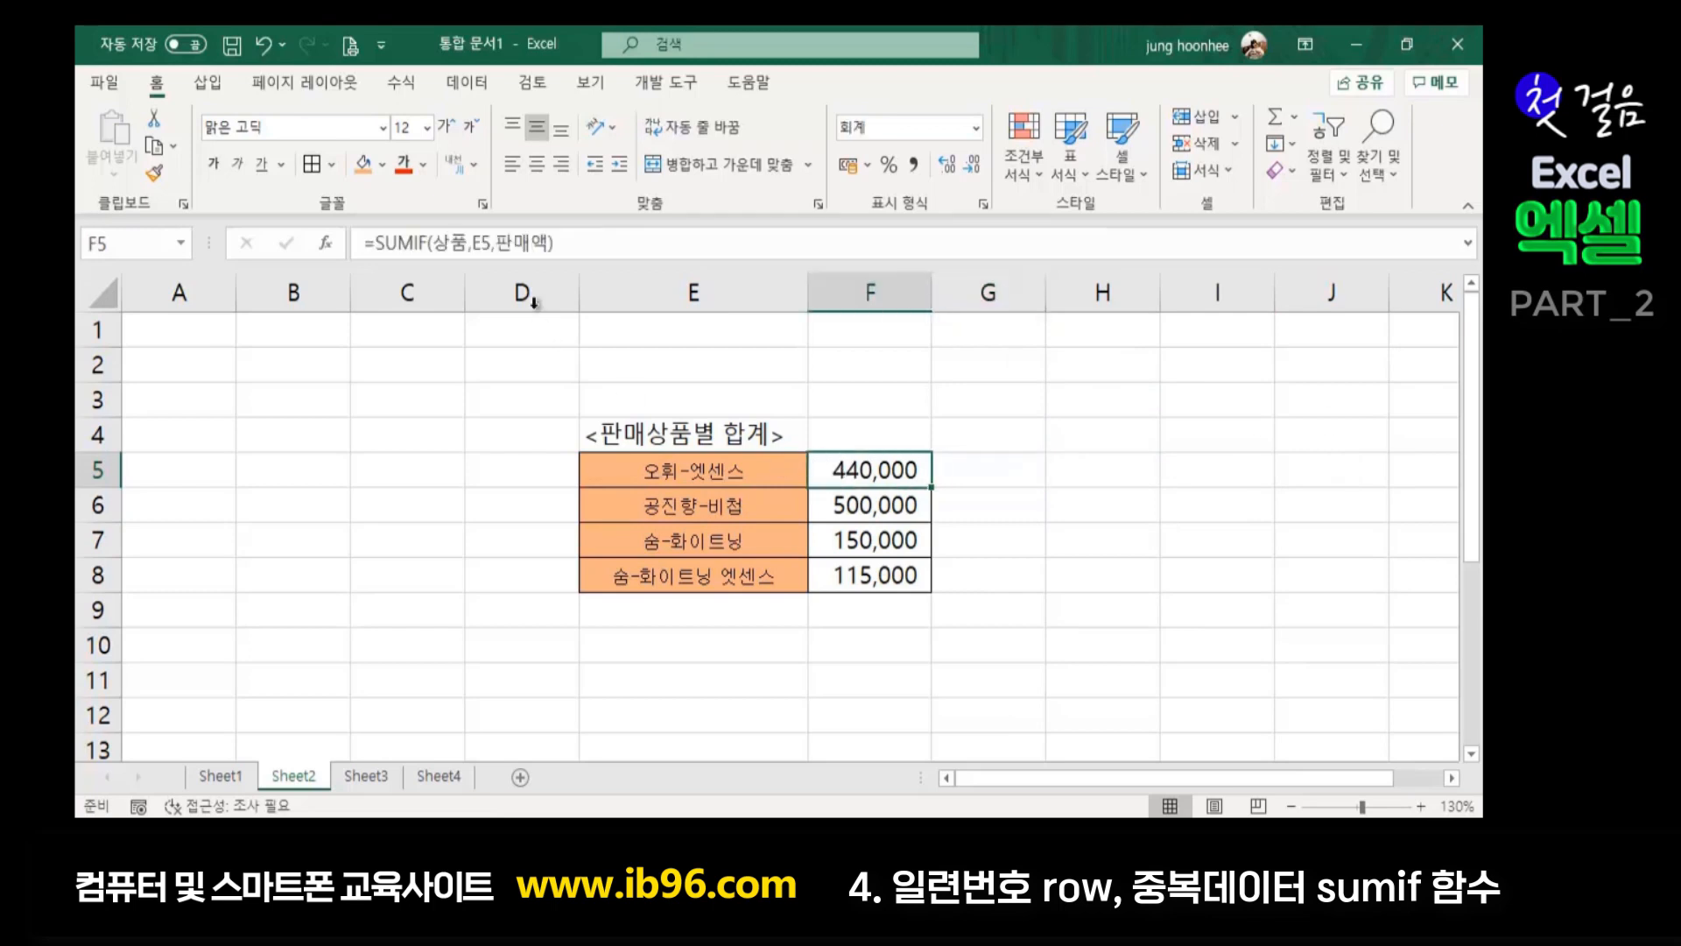
pyautogui.click(1018, 481)
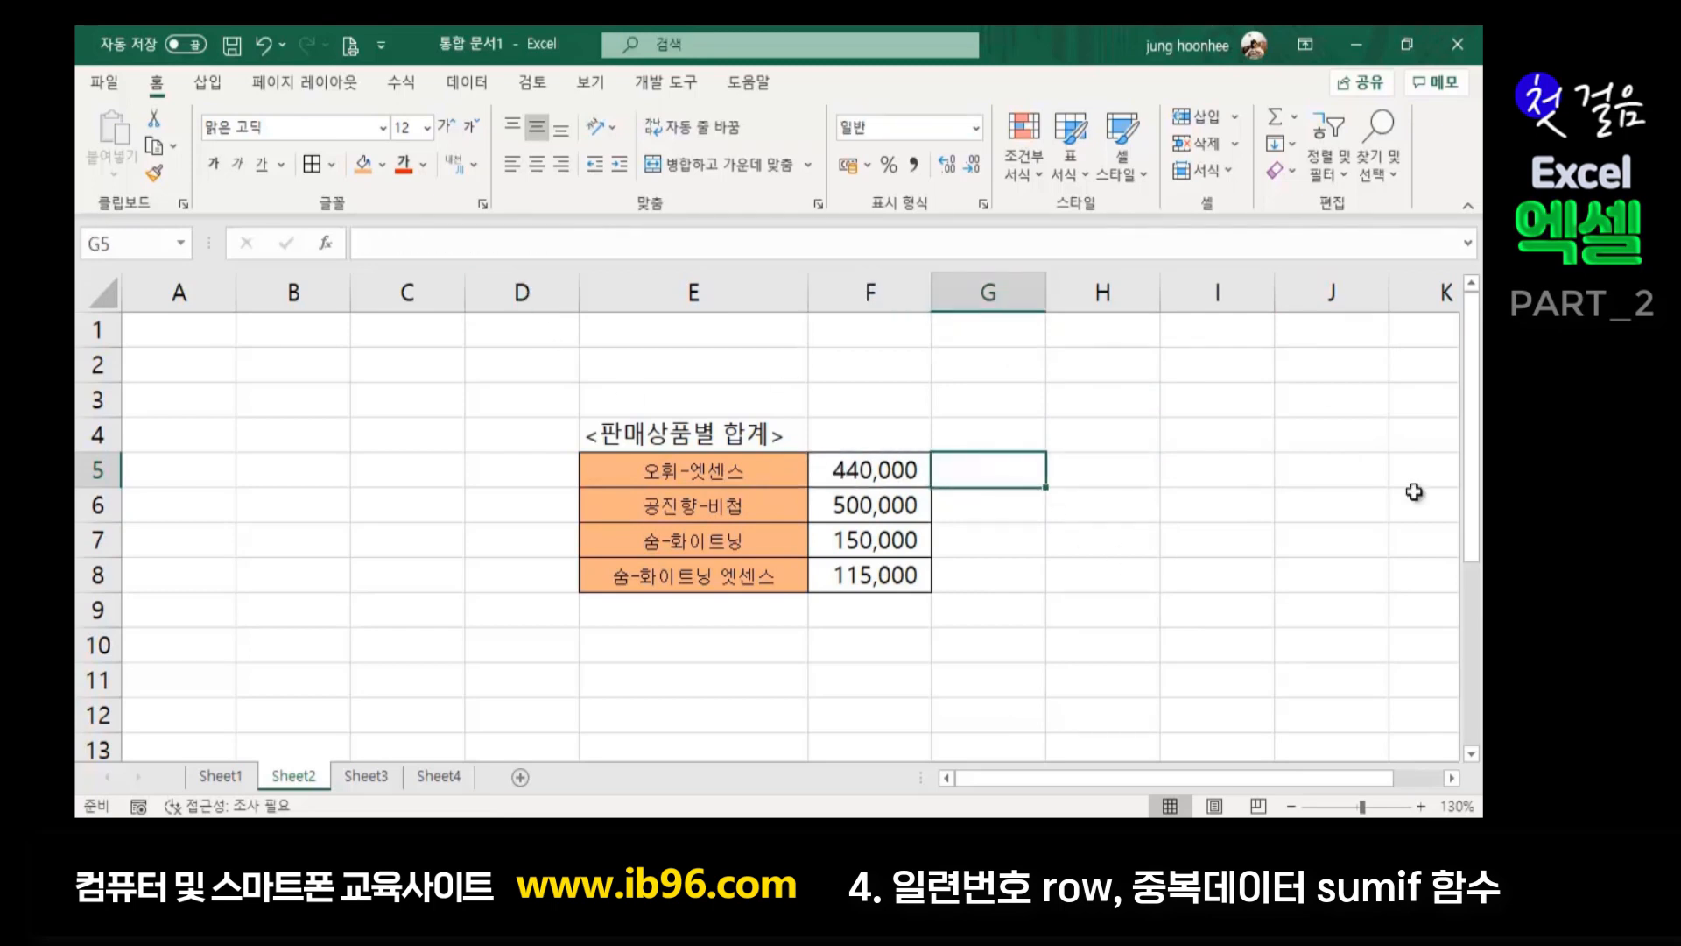
pyautogui.write('=cou')
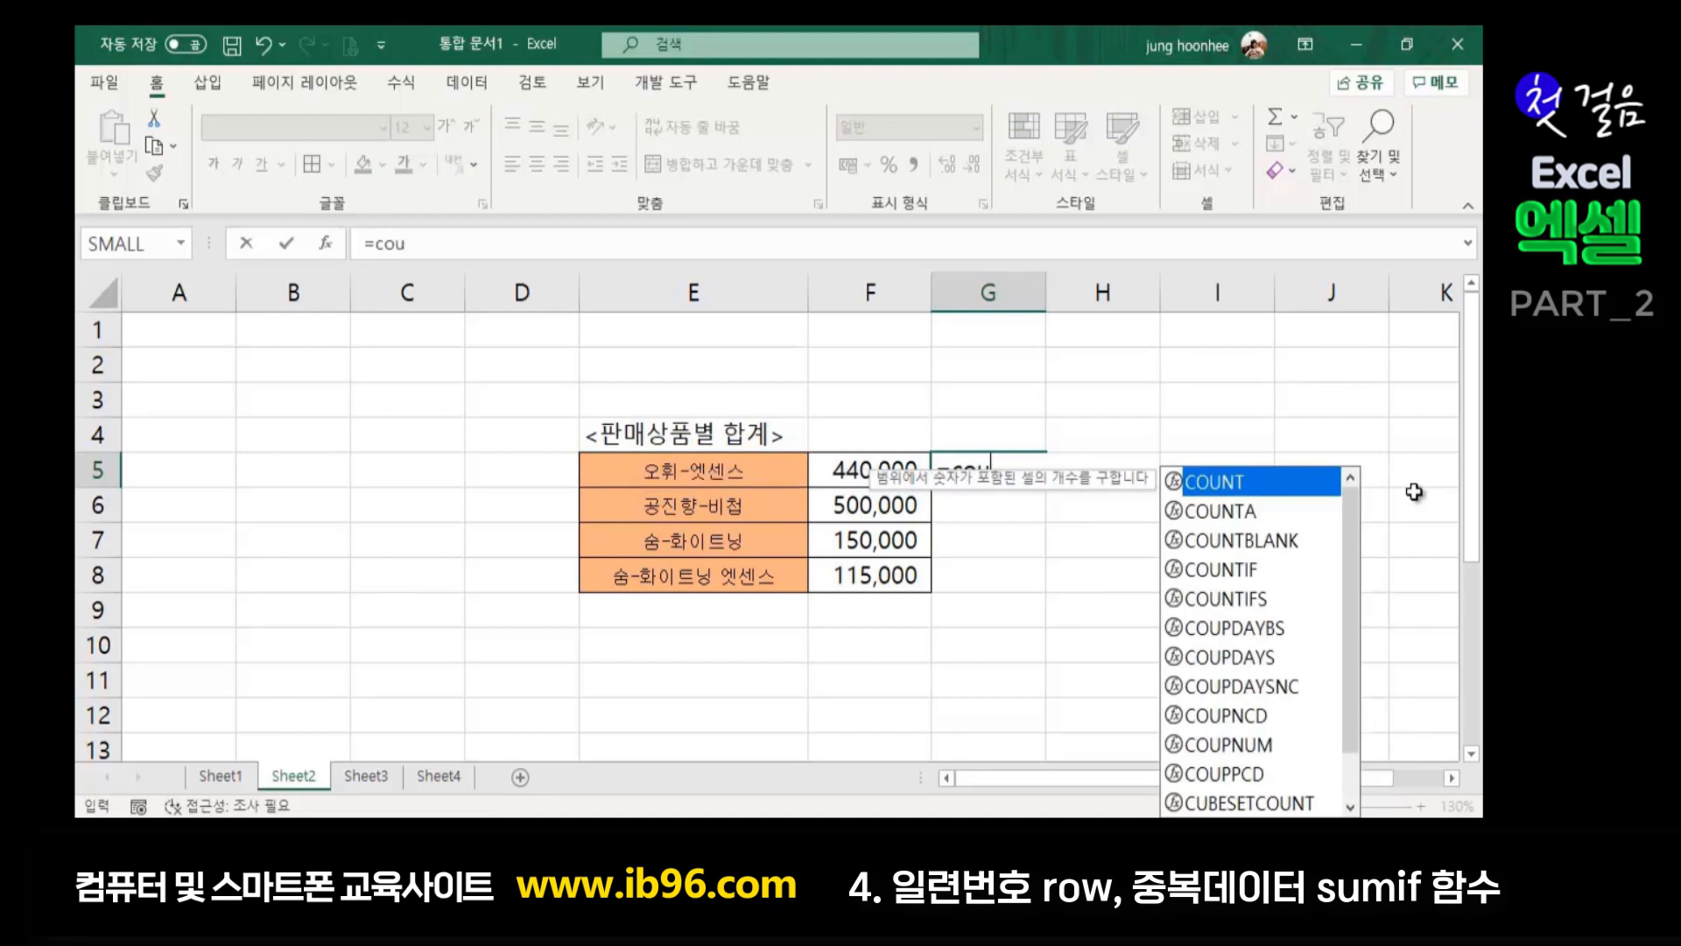
pyautogui.write('nti')
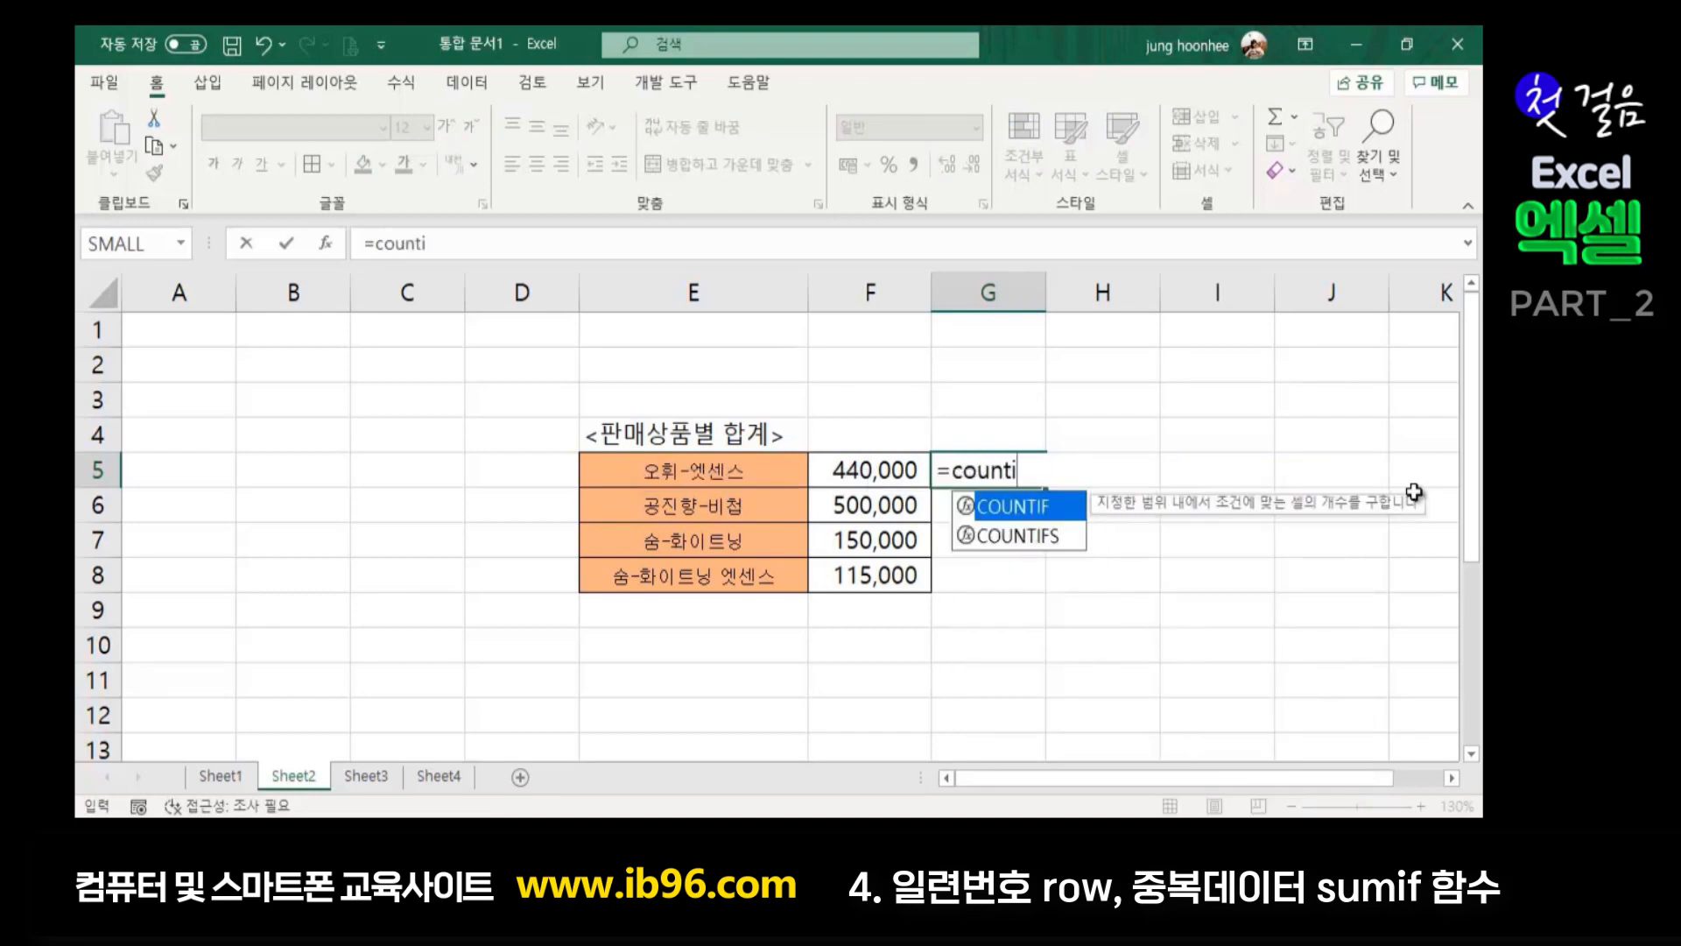
pyautogui.write('f(')
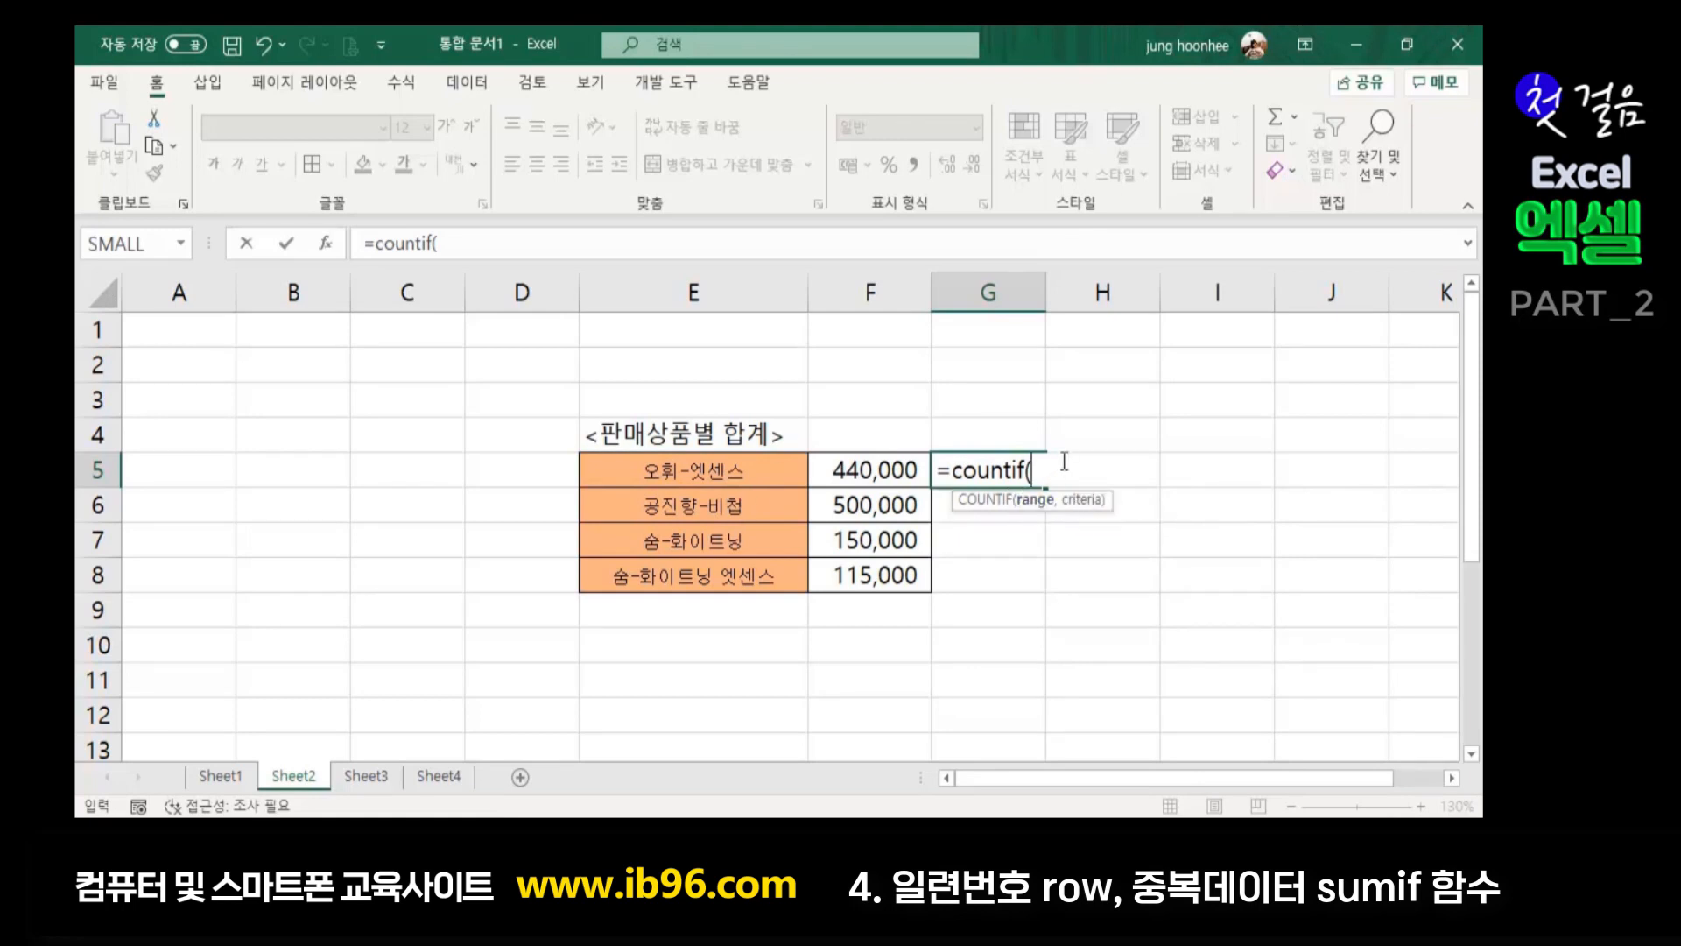
pyautogui.write('t')
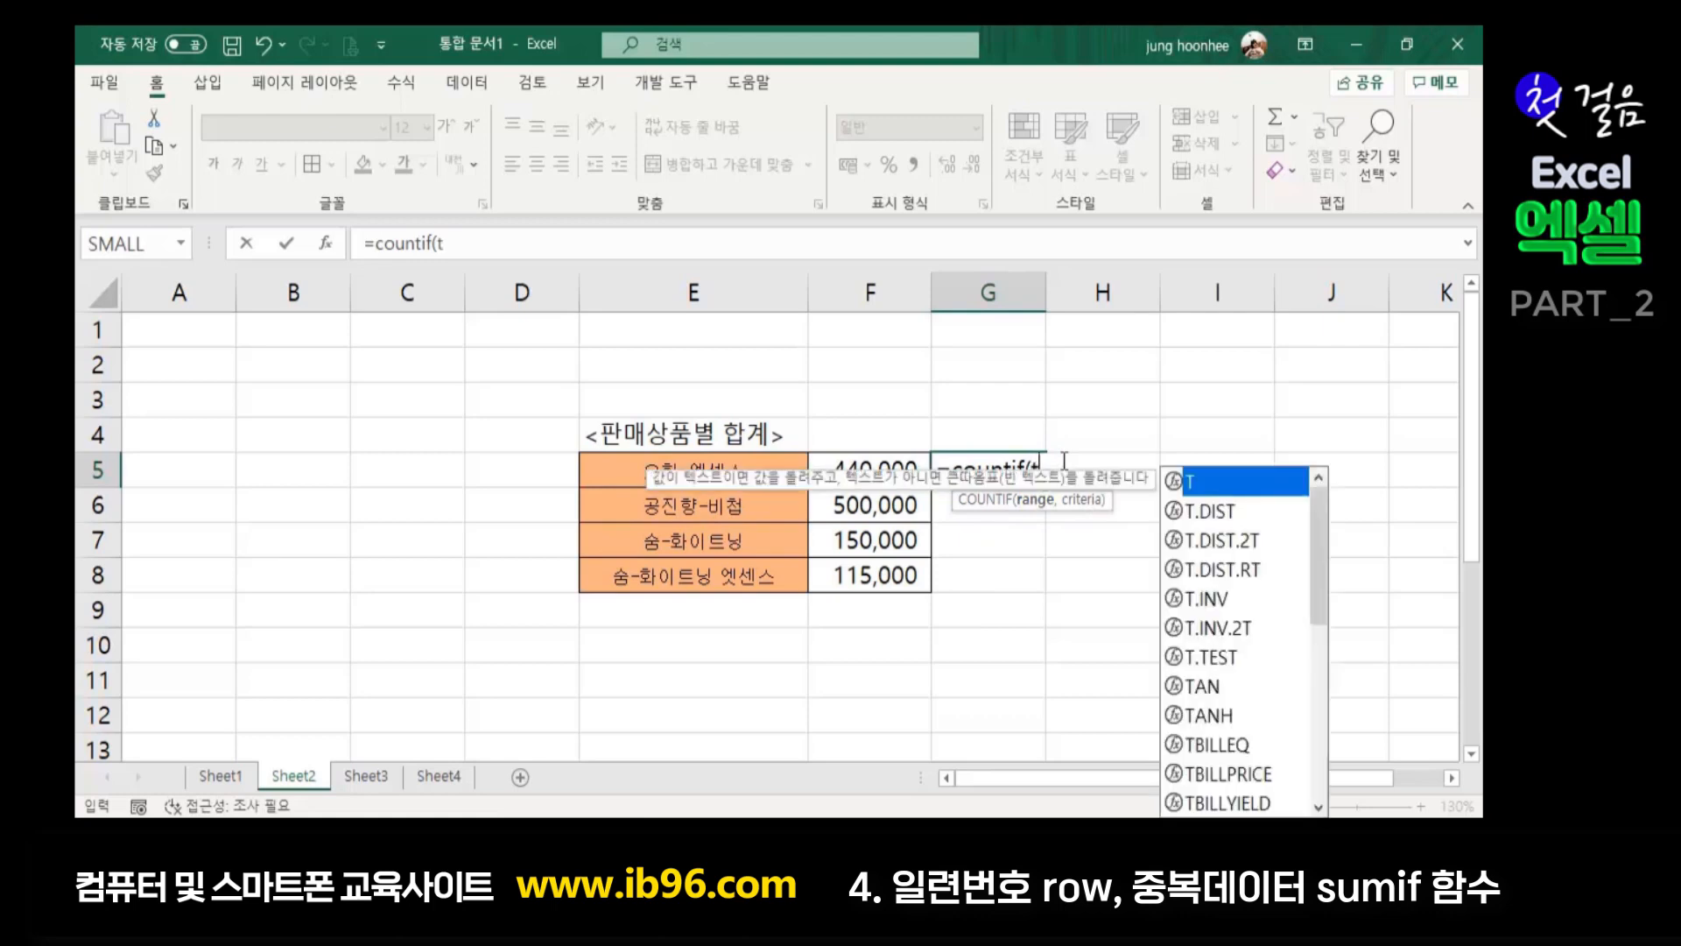
pyautogui.press('BackSpace')
pyautogui.write('상품명')
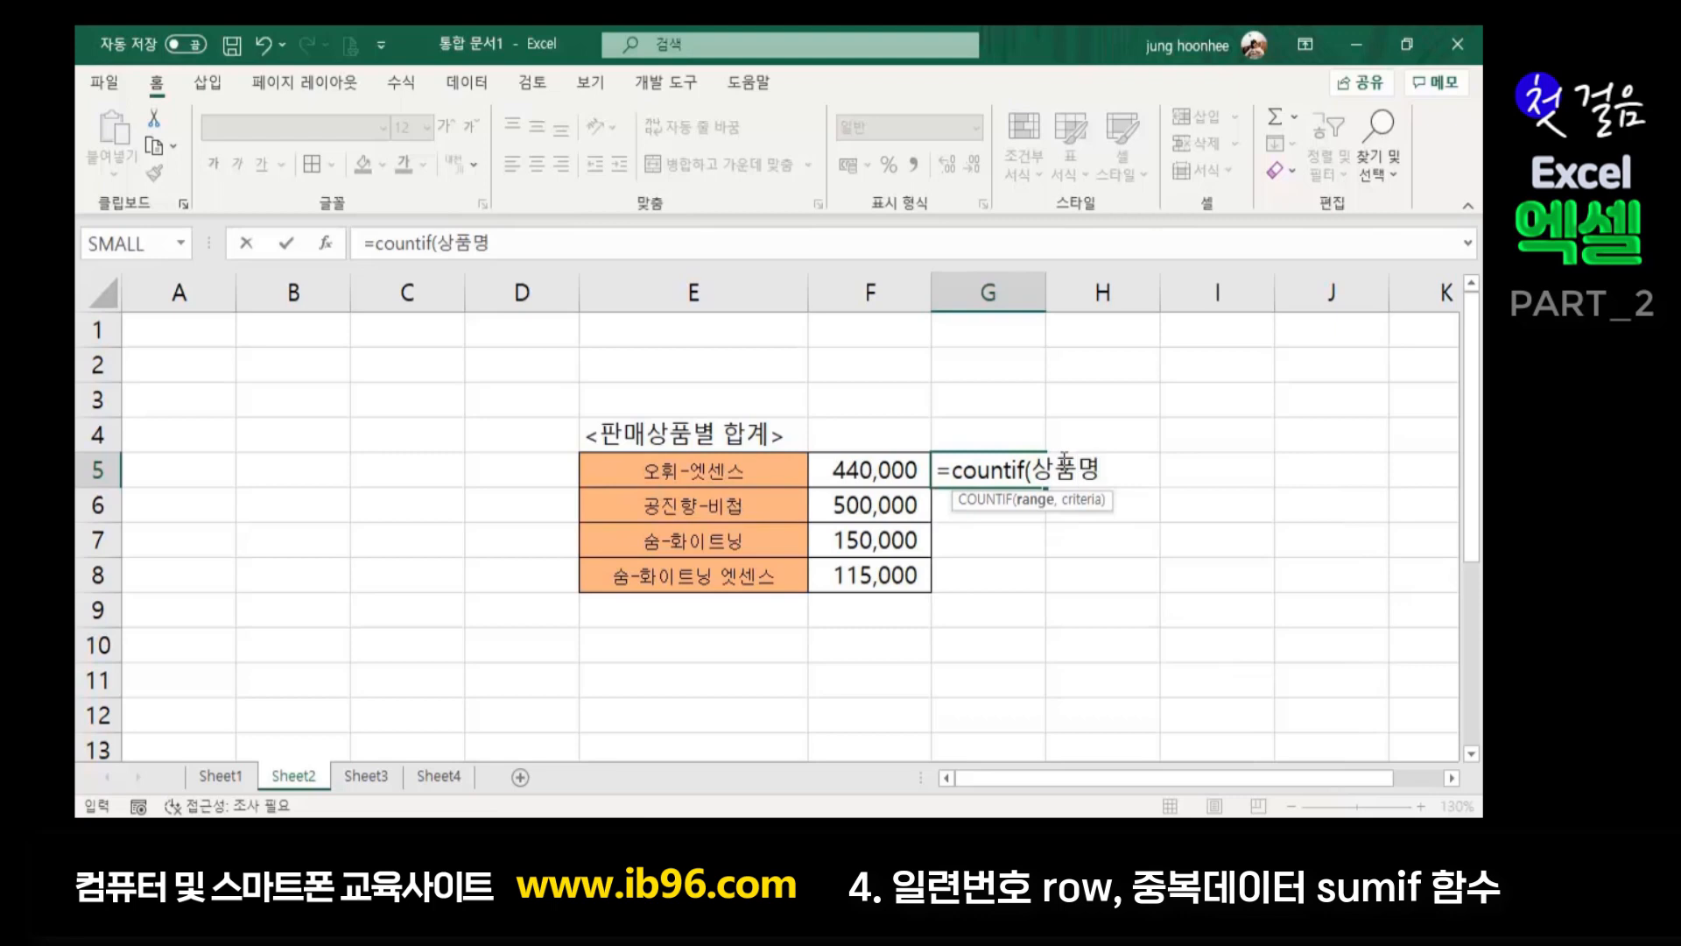
pyautogui.write(',')
pyautogui.click(677, 473)
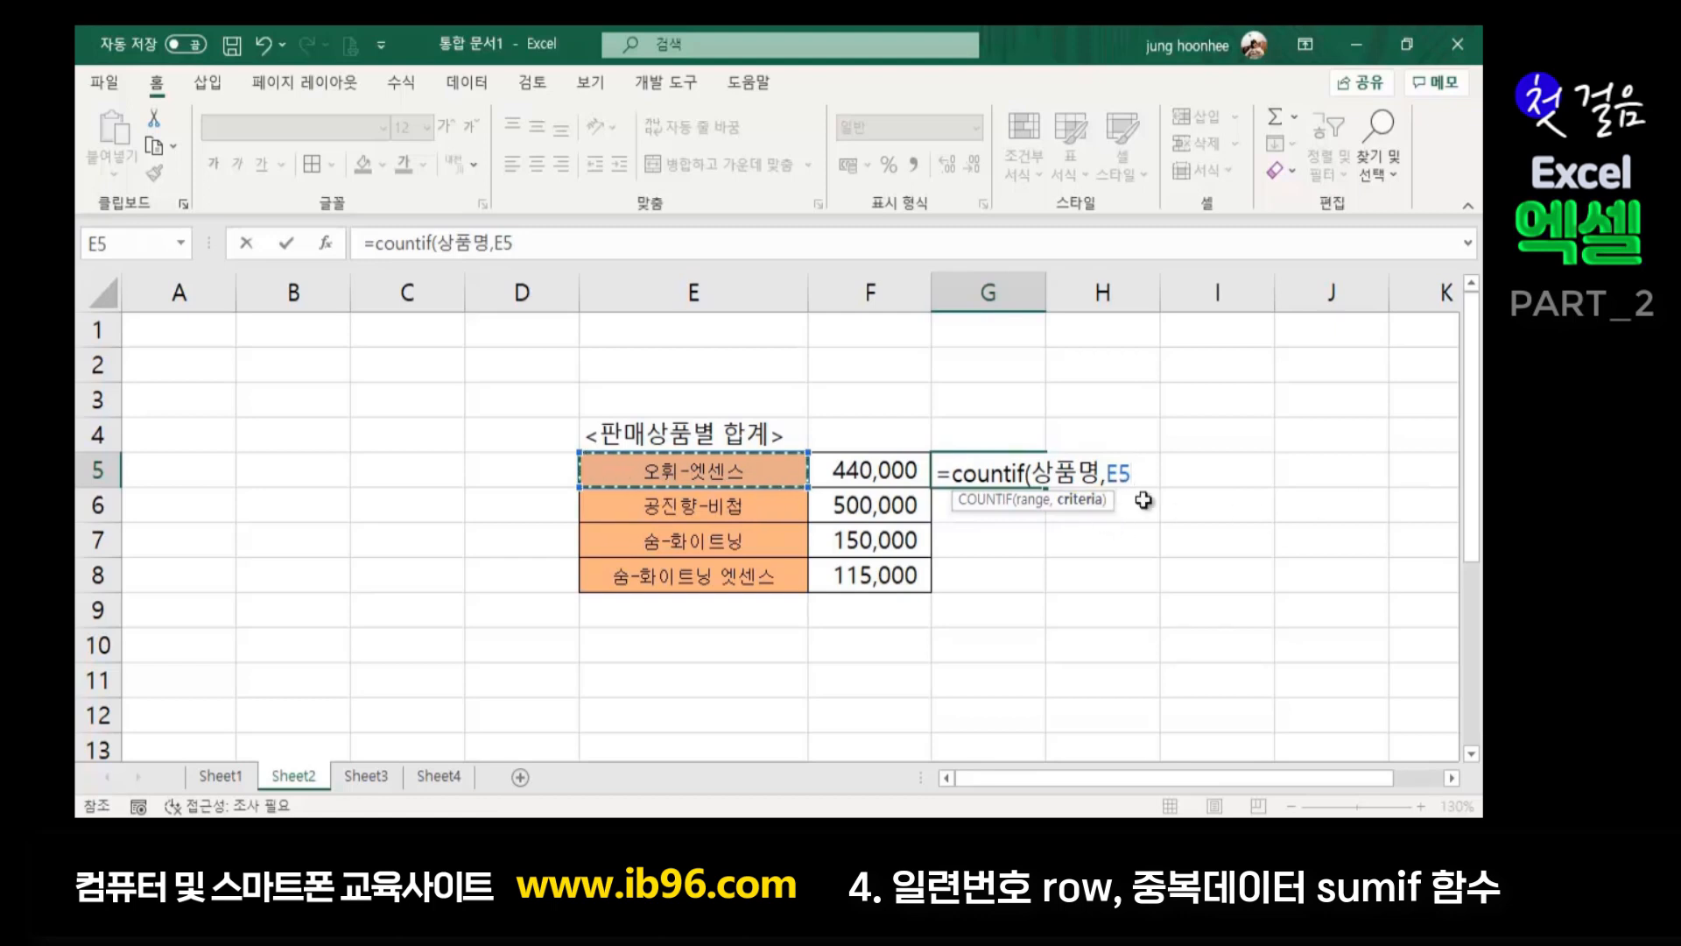
pyautogui.write(')')
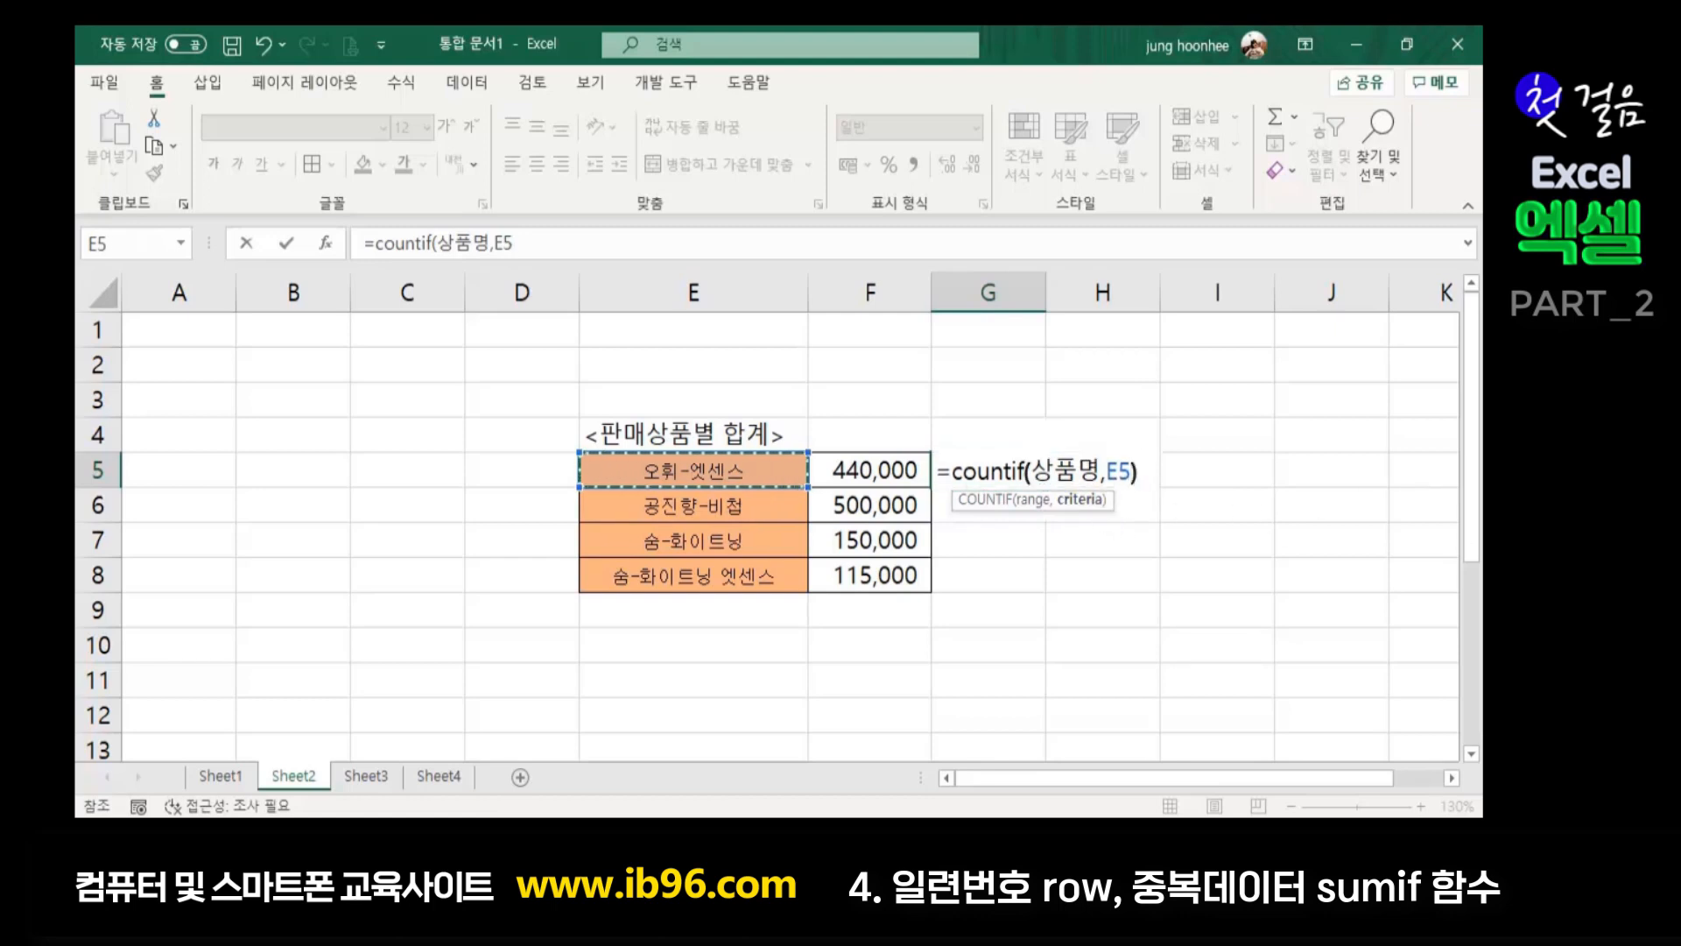
pyautogui.press('Return')
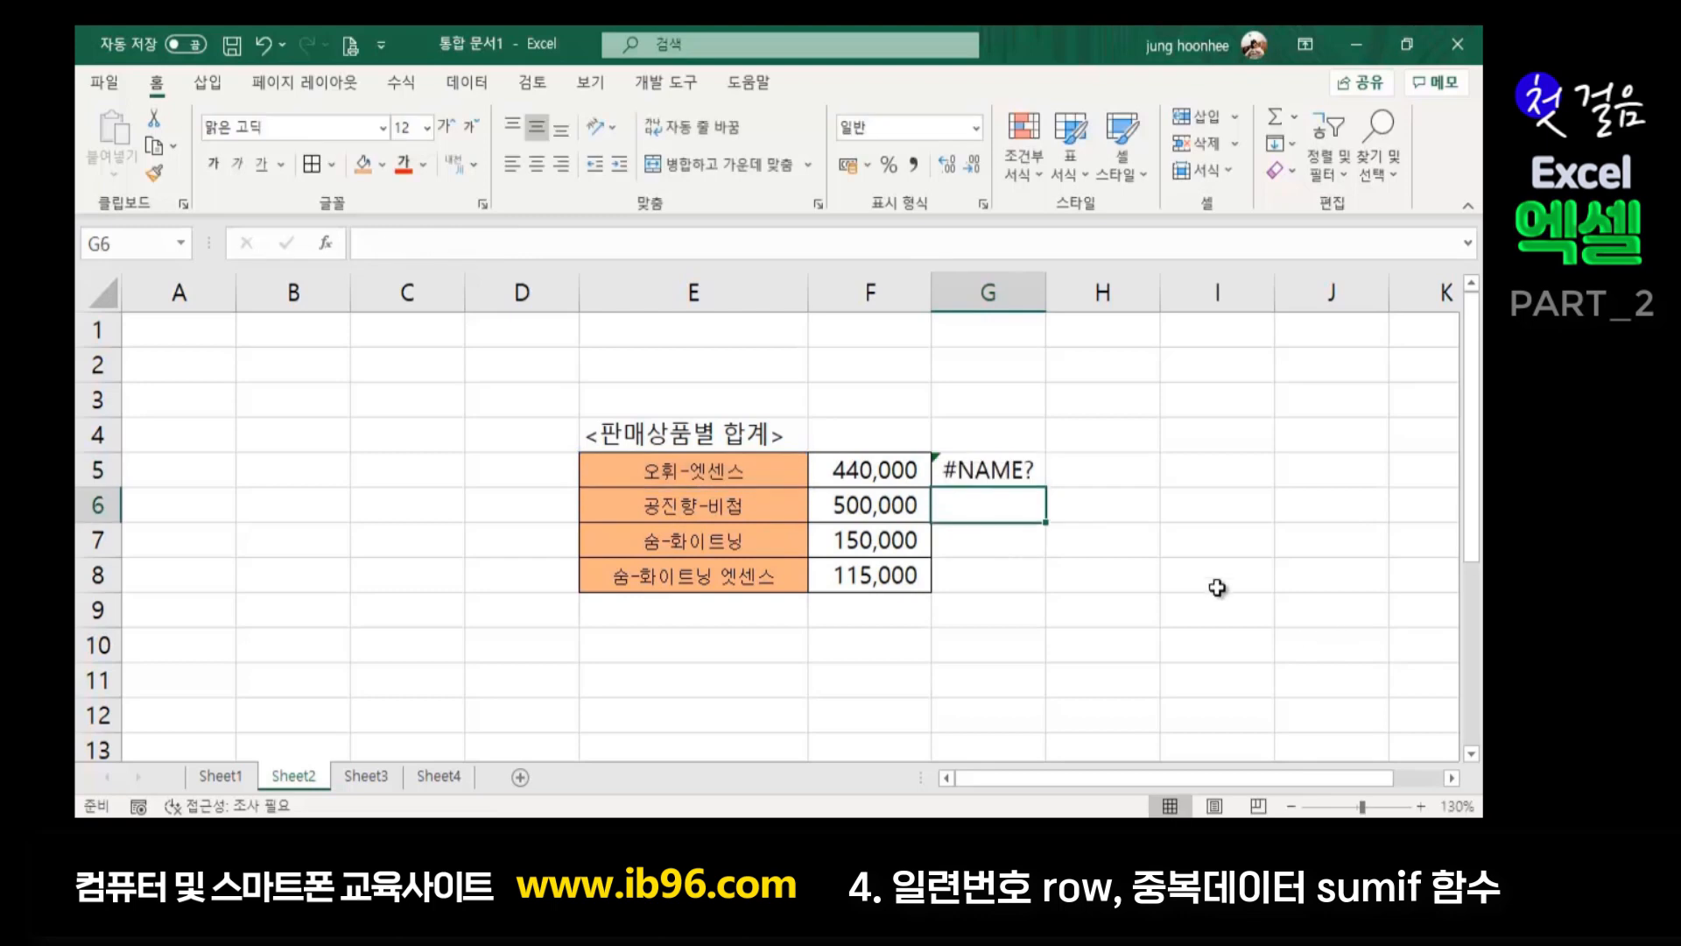
# Check the range name in G5's COUNTIF formula against the names defined in the Name Manager
pyautogui.click(965, 474)
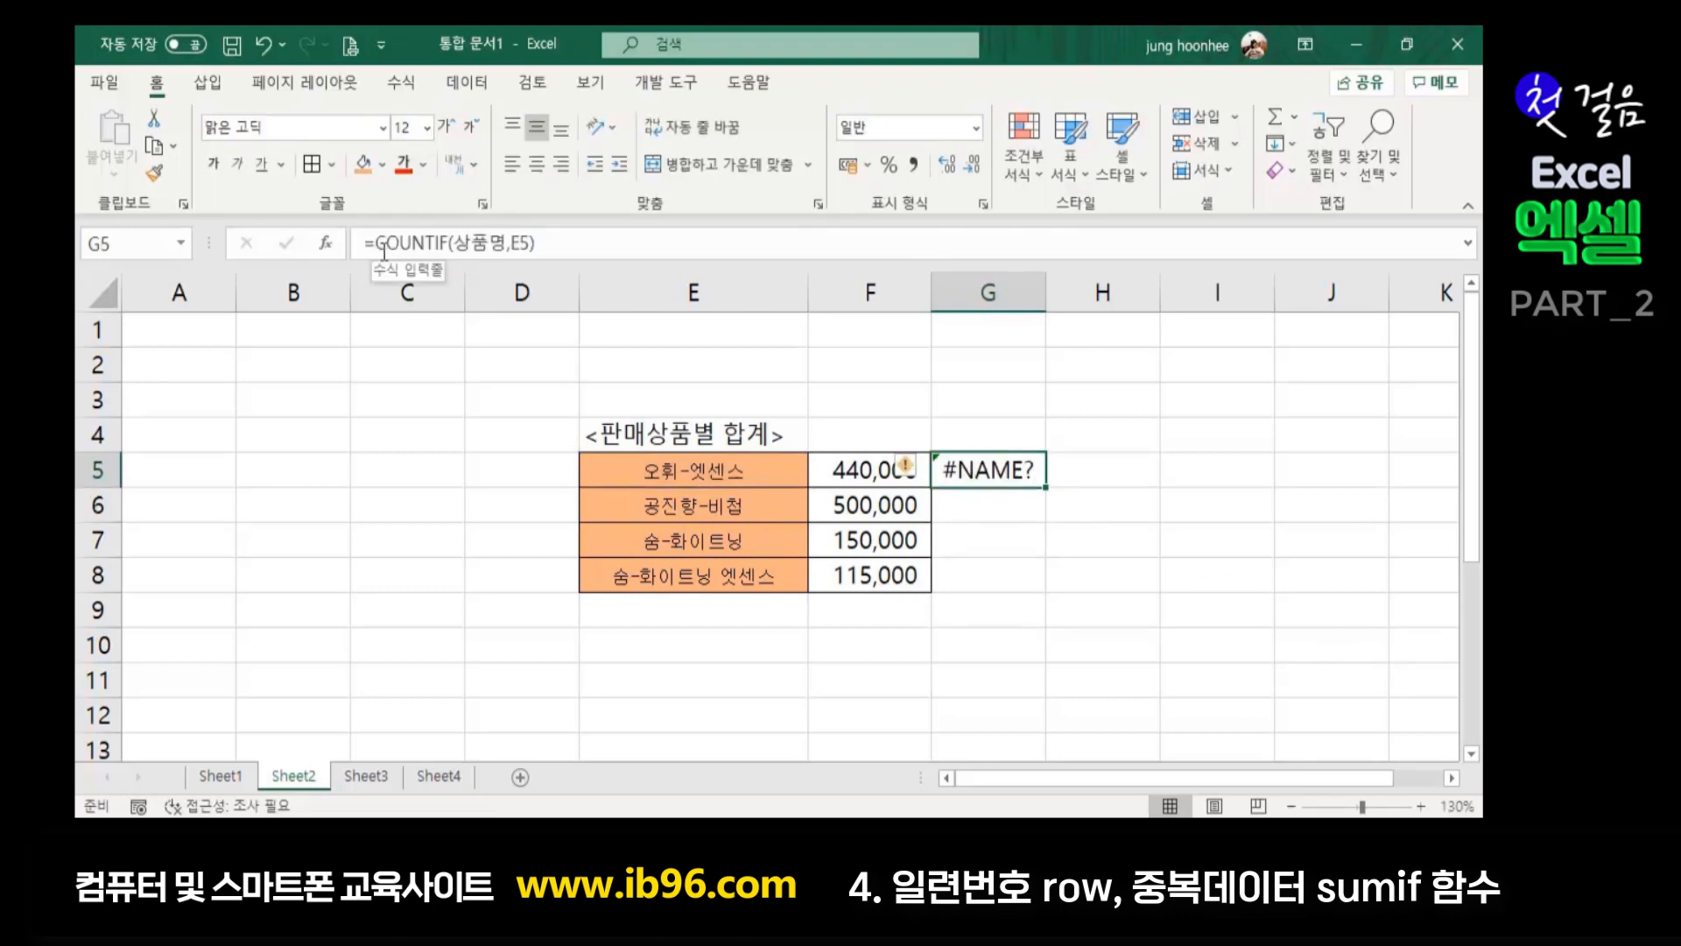
pyautogui.click(500, 245)
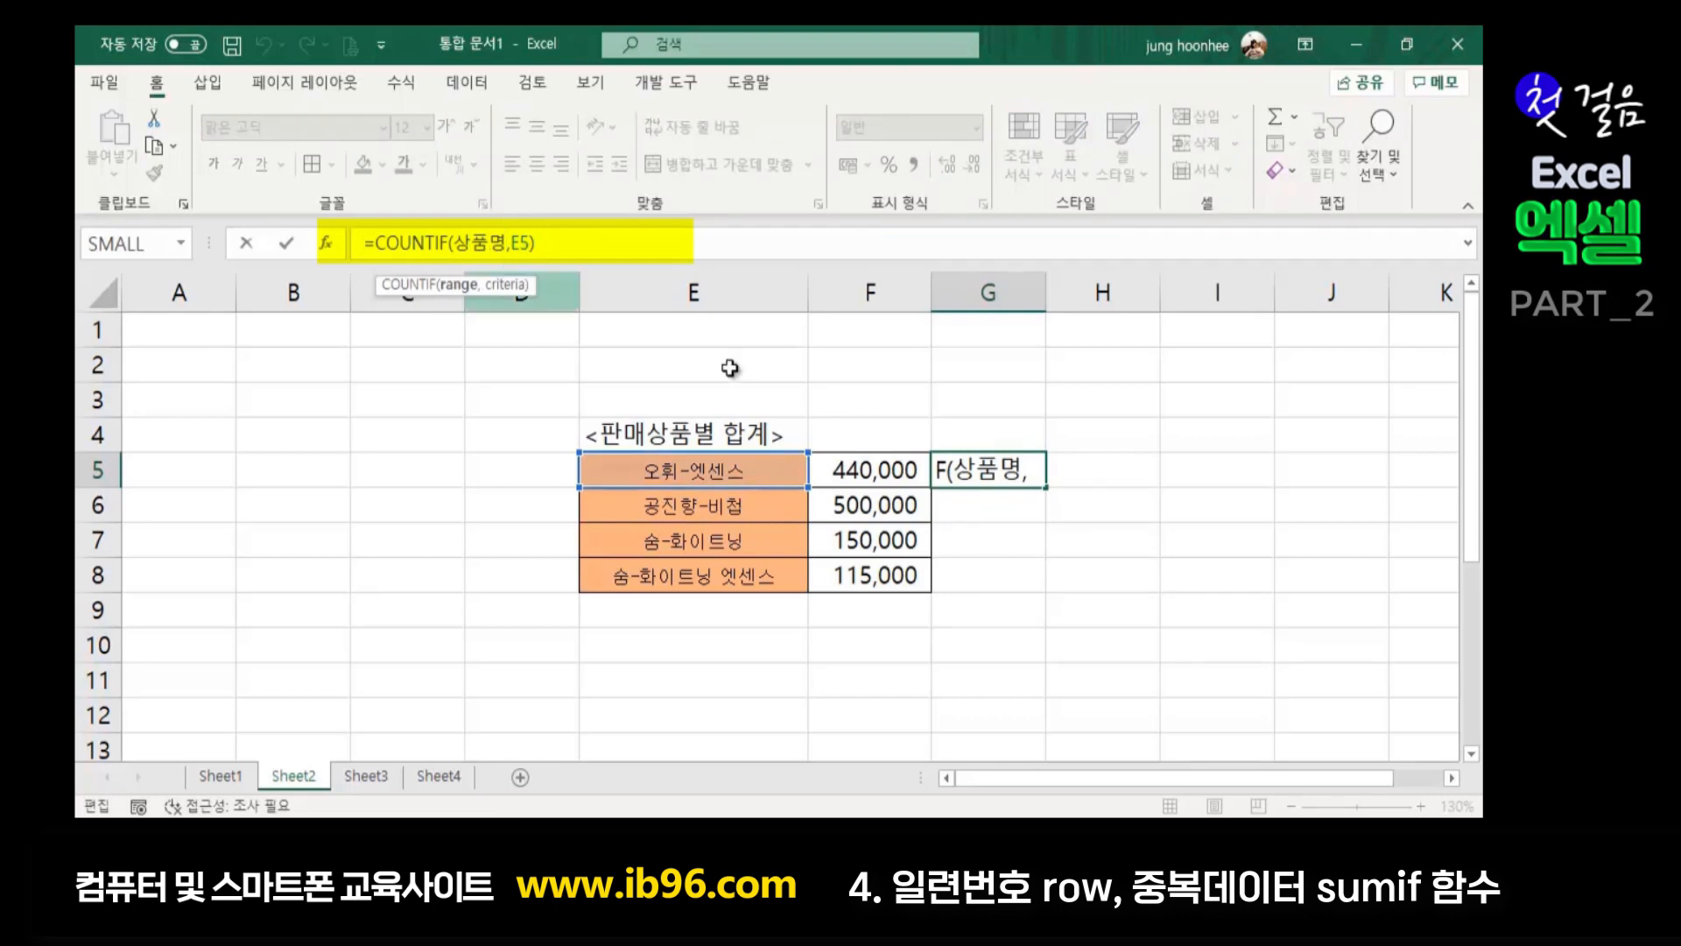
pyautogui.hotkey('ctrl', 'Return')
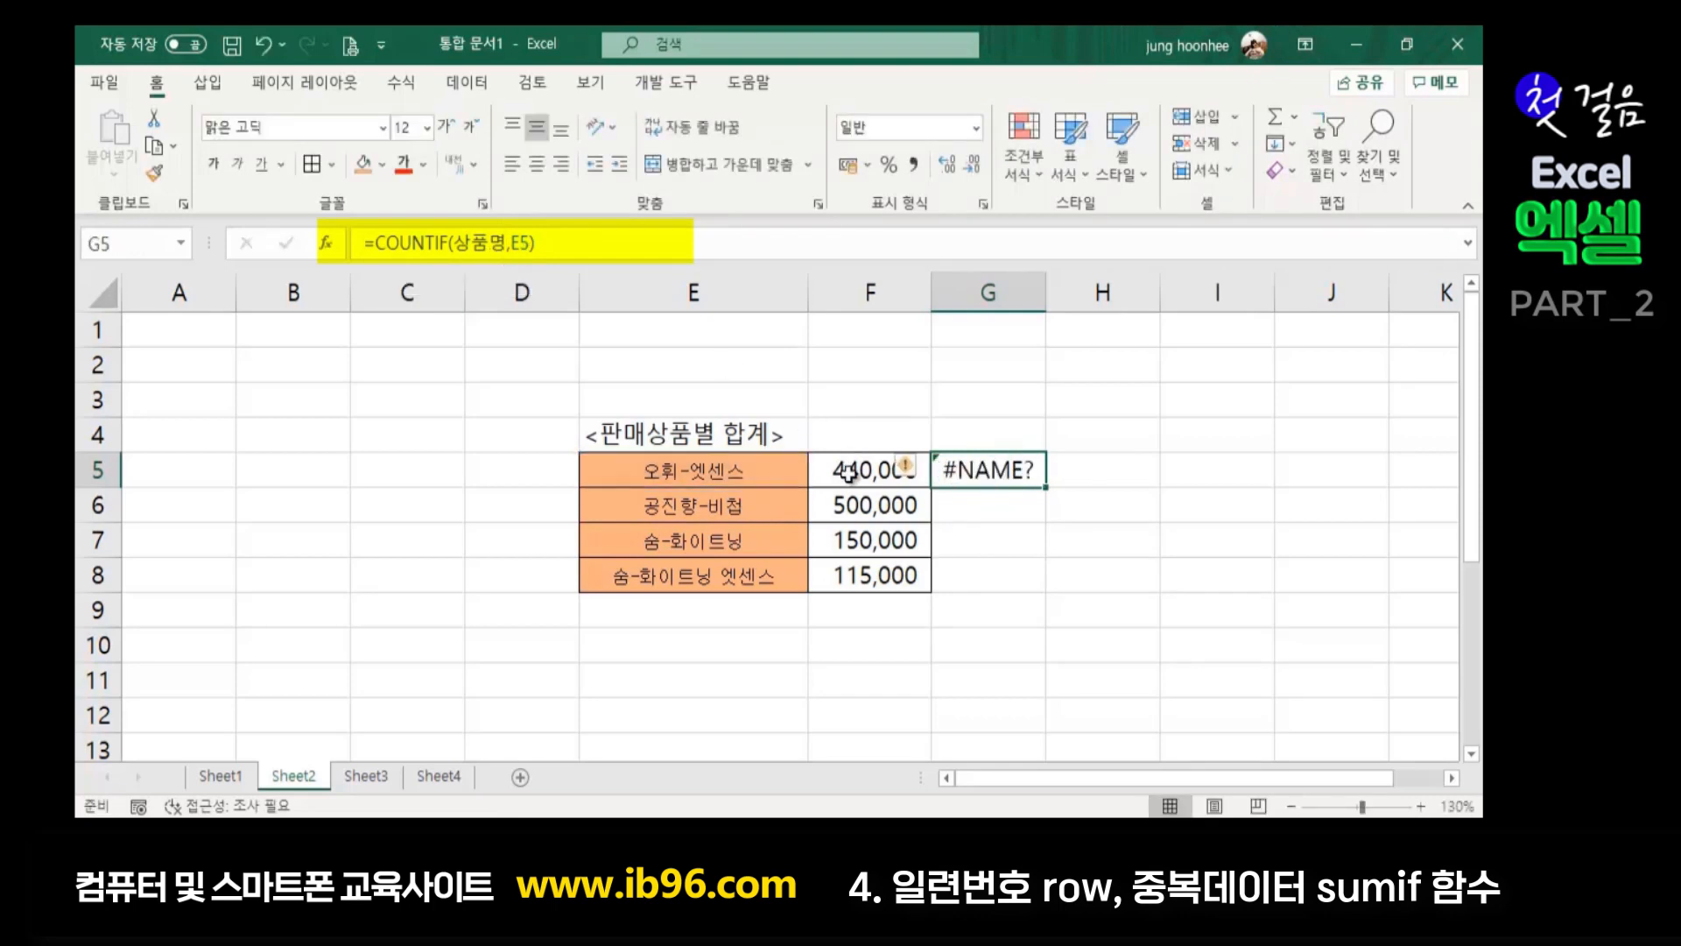
pyautogui.hotkey('ctrl', 'F3')
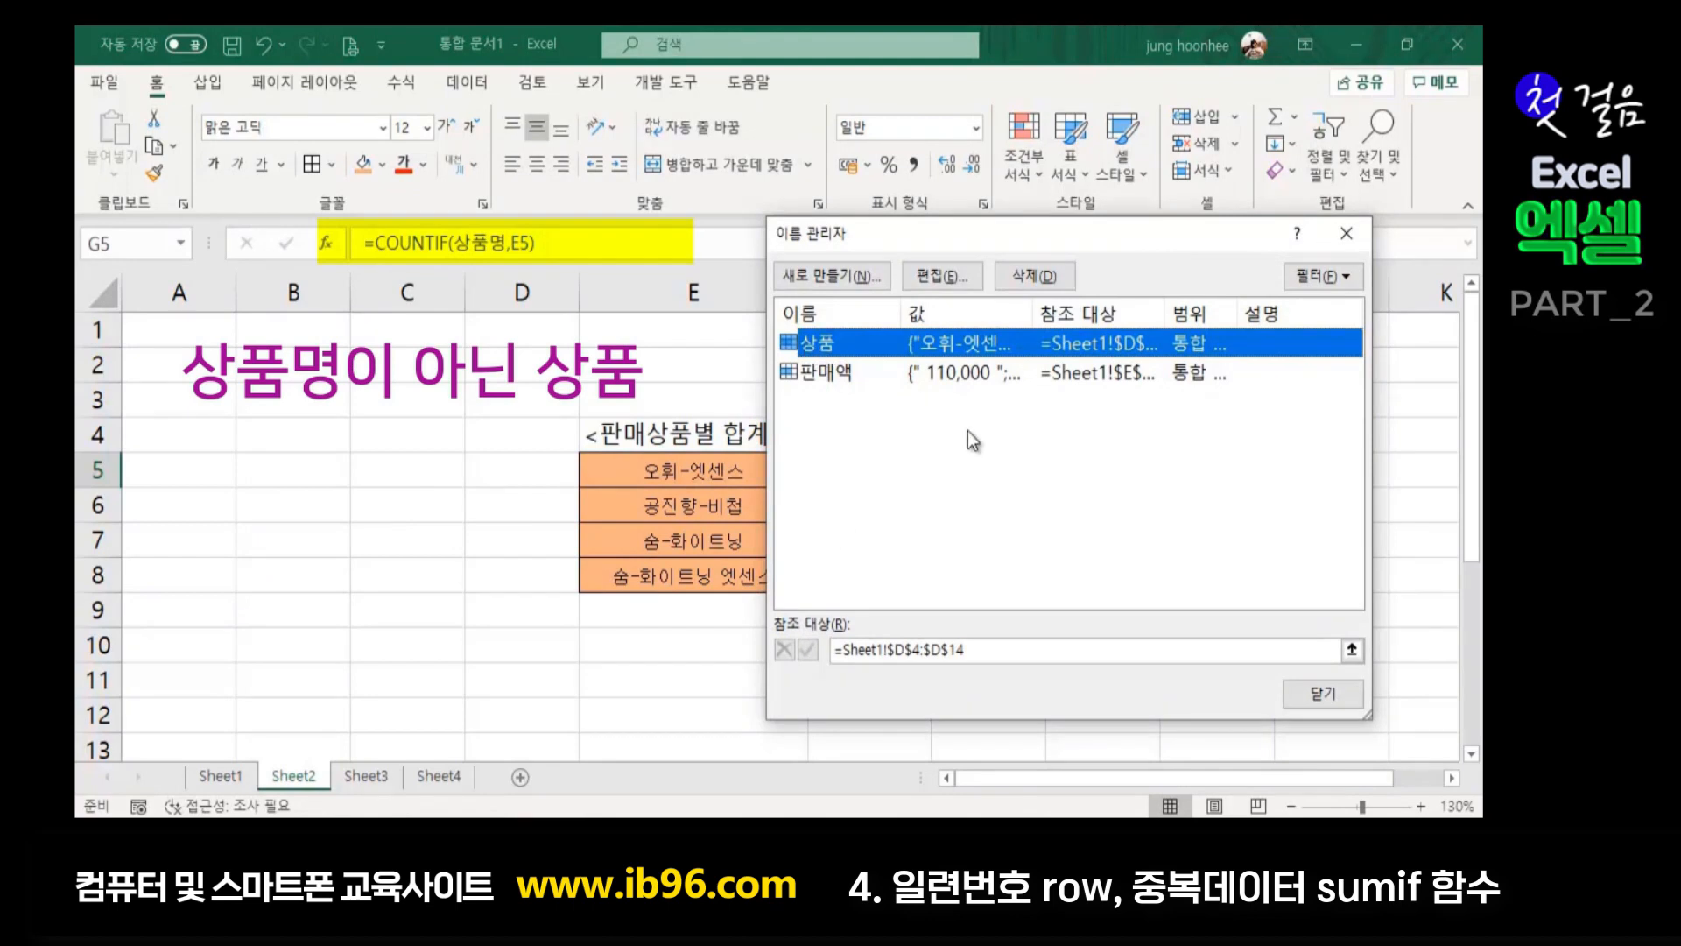
pyautogui.click(1315, 693)
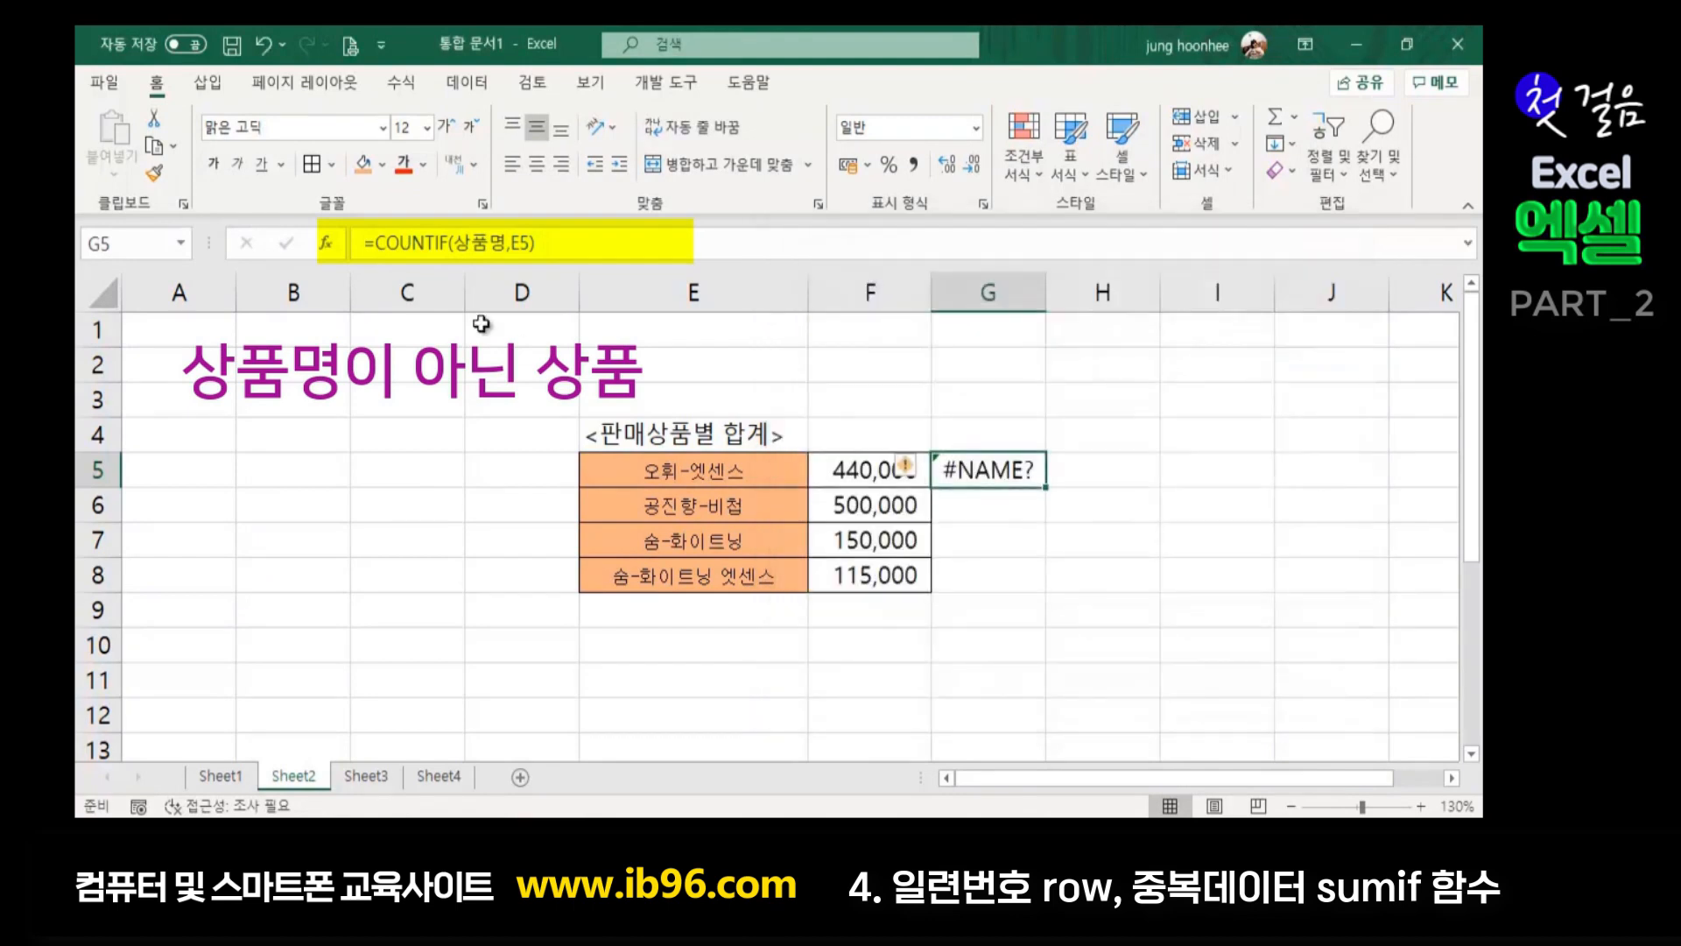
# Correct the range name in G5's formula so it reads =COUNTIF(상품,E5)
pyautogui.click(508, 242)
pyautogui.press('BackSpace')
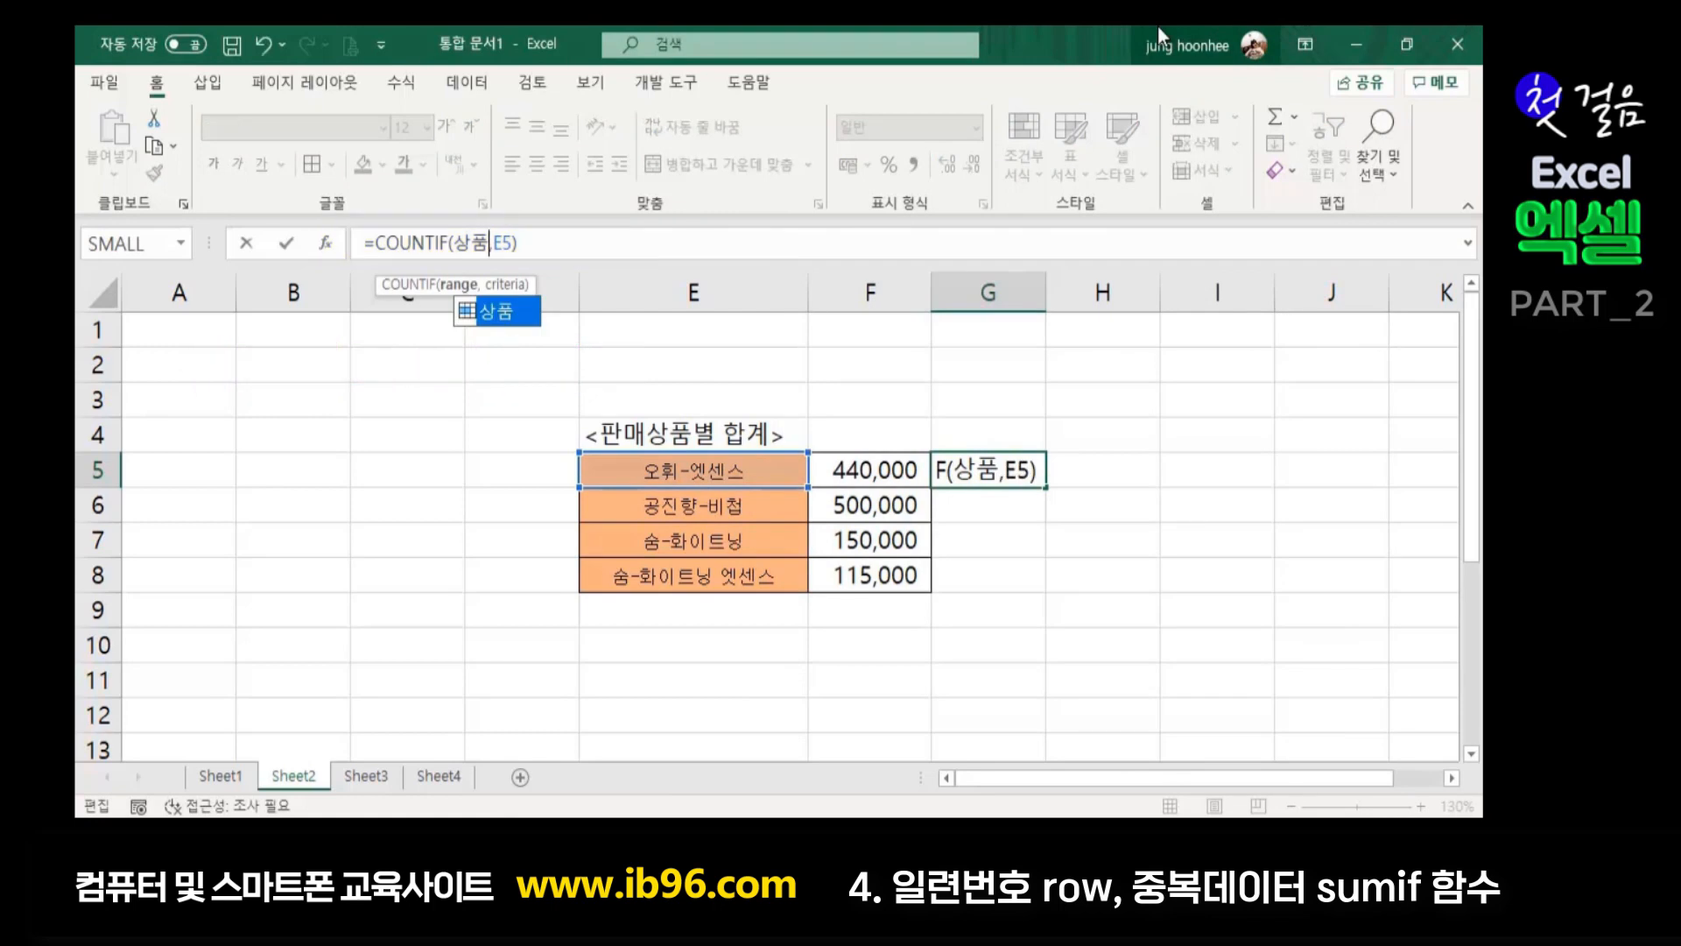
pyautogui.press('Return')
pyautogui.click(990, 472)
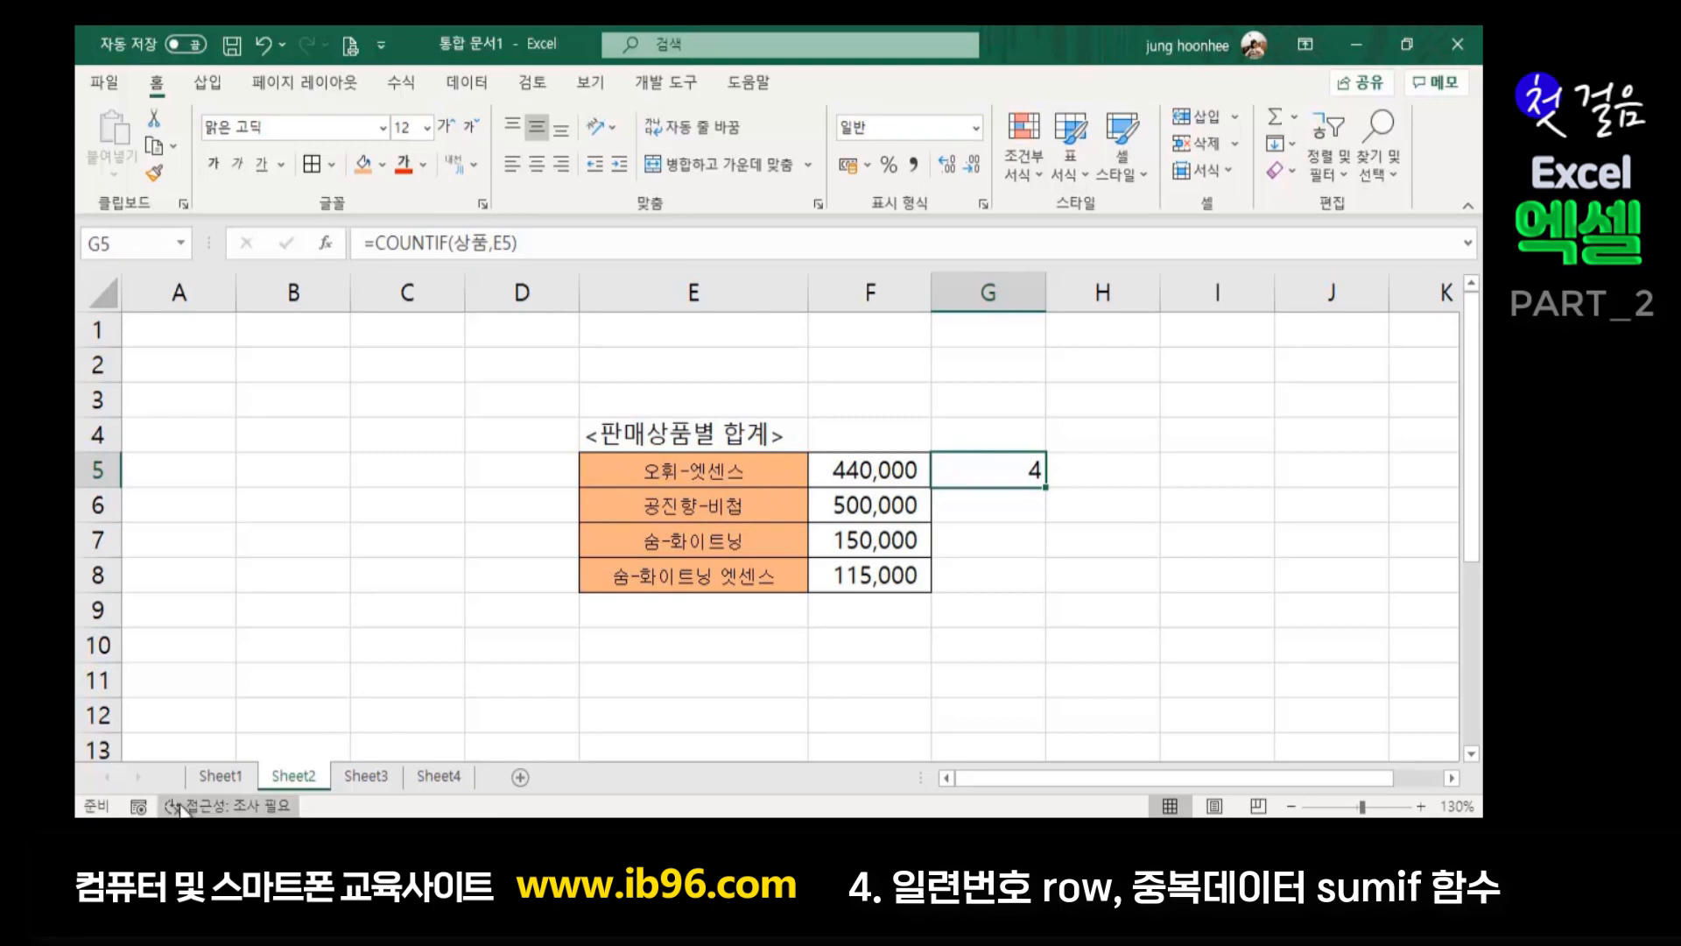
# Check each occurrence of 오휘-엣센스 in Sheet1's 판매상품 column against the count in Sheet2's G5
pyautogui.click(220, 776)
pyautogui.scroll(2, 391, 464)
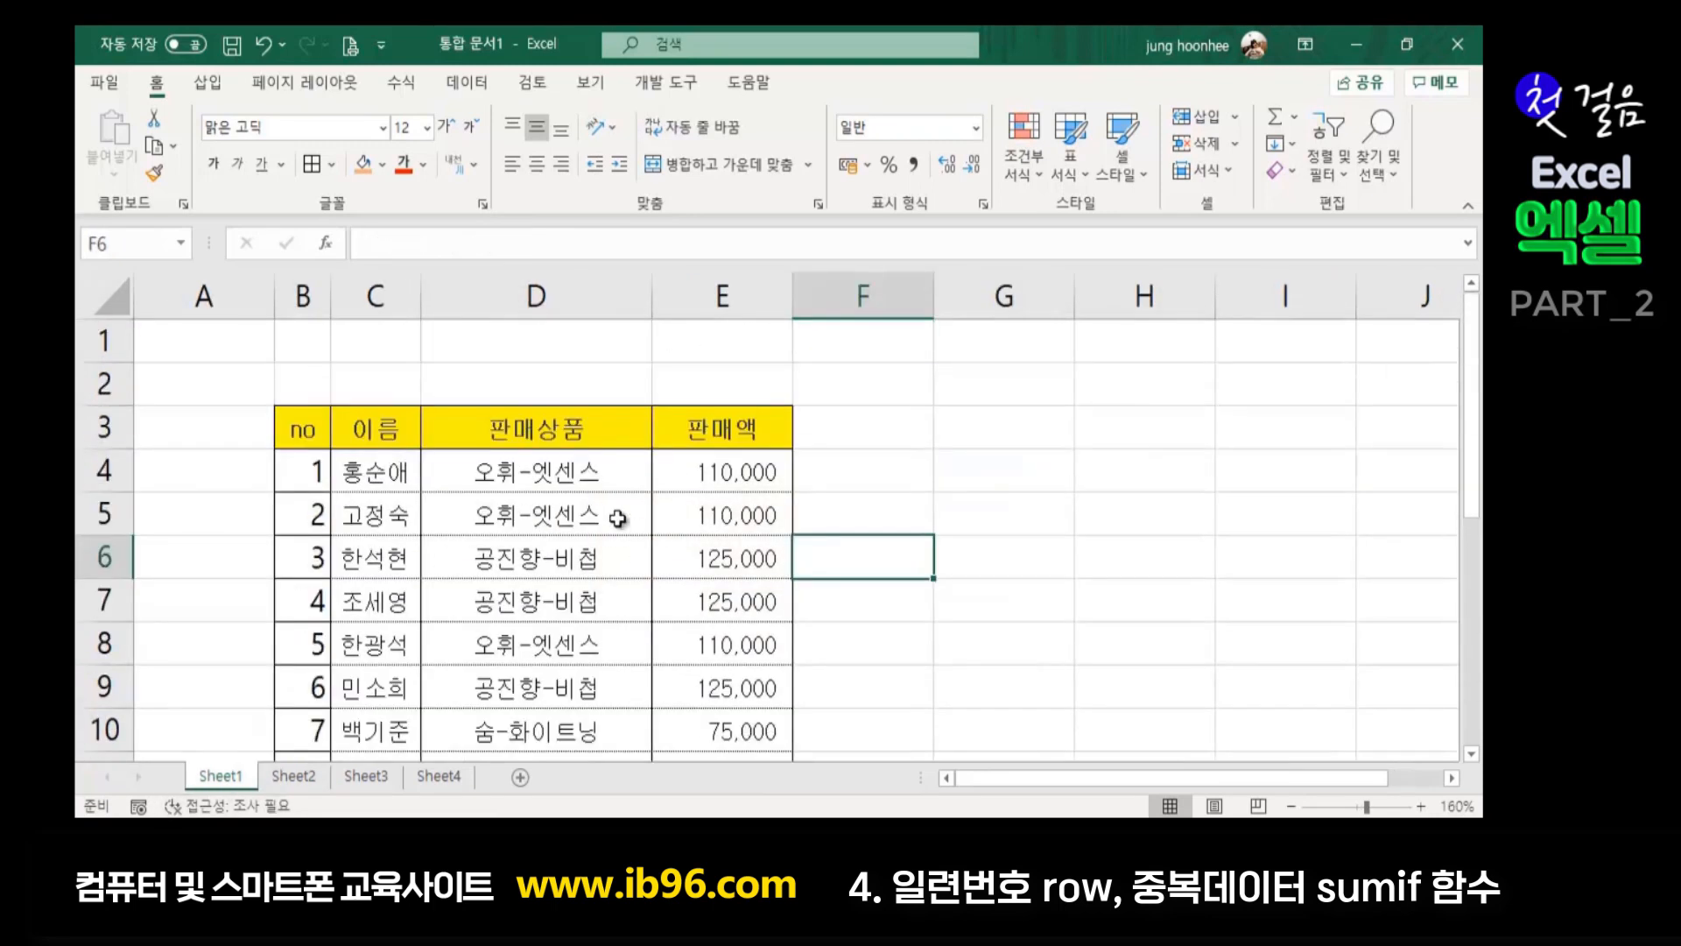
pyautogui.click(544, 473)
pyautogui.click(545, 508)
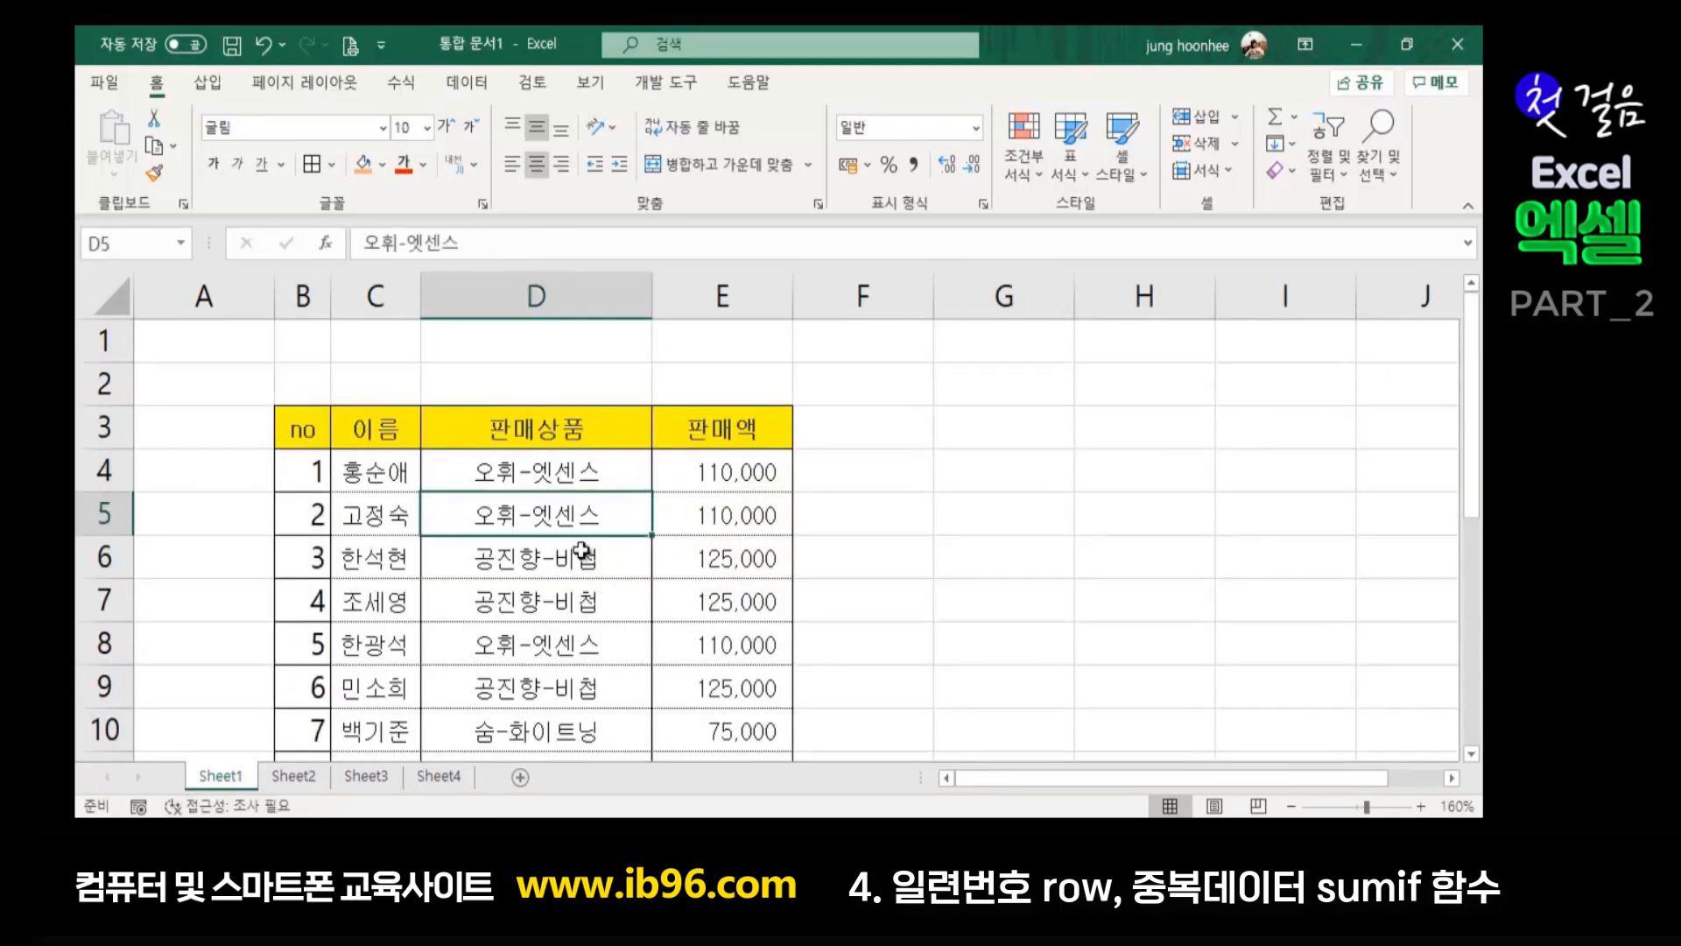
pyautogui.click(565, 648)
pyautogui.scroll(-3, 560, 645)
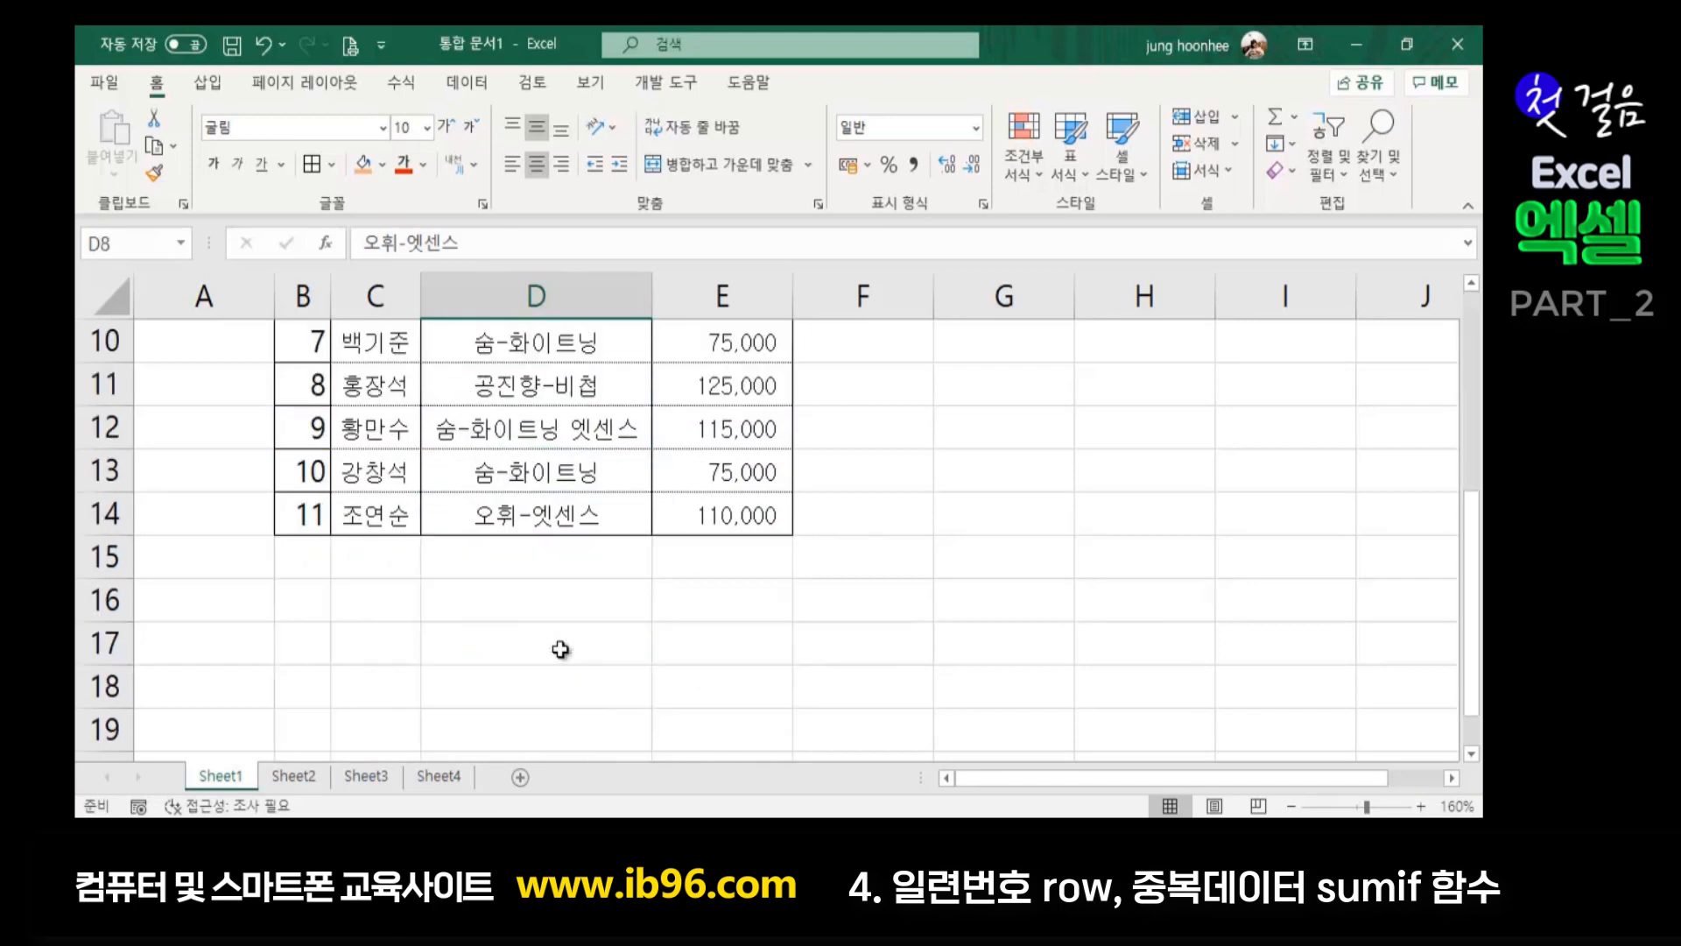
pyautogui.click(527, 515)
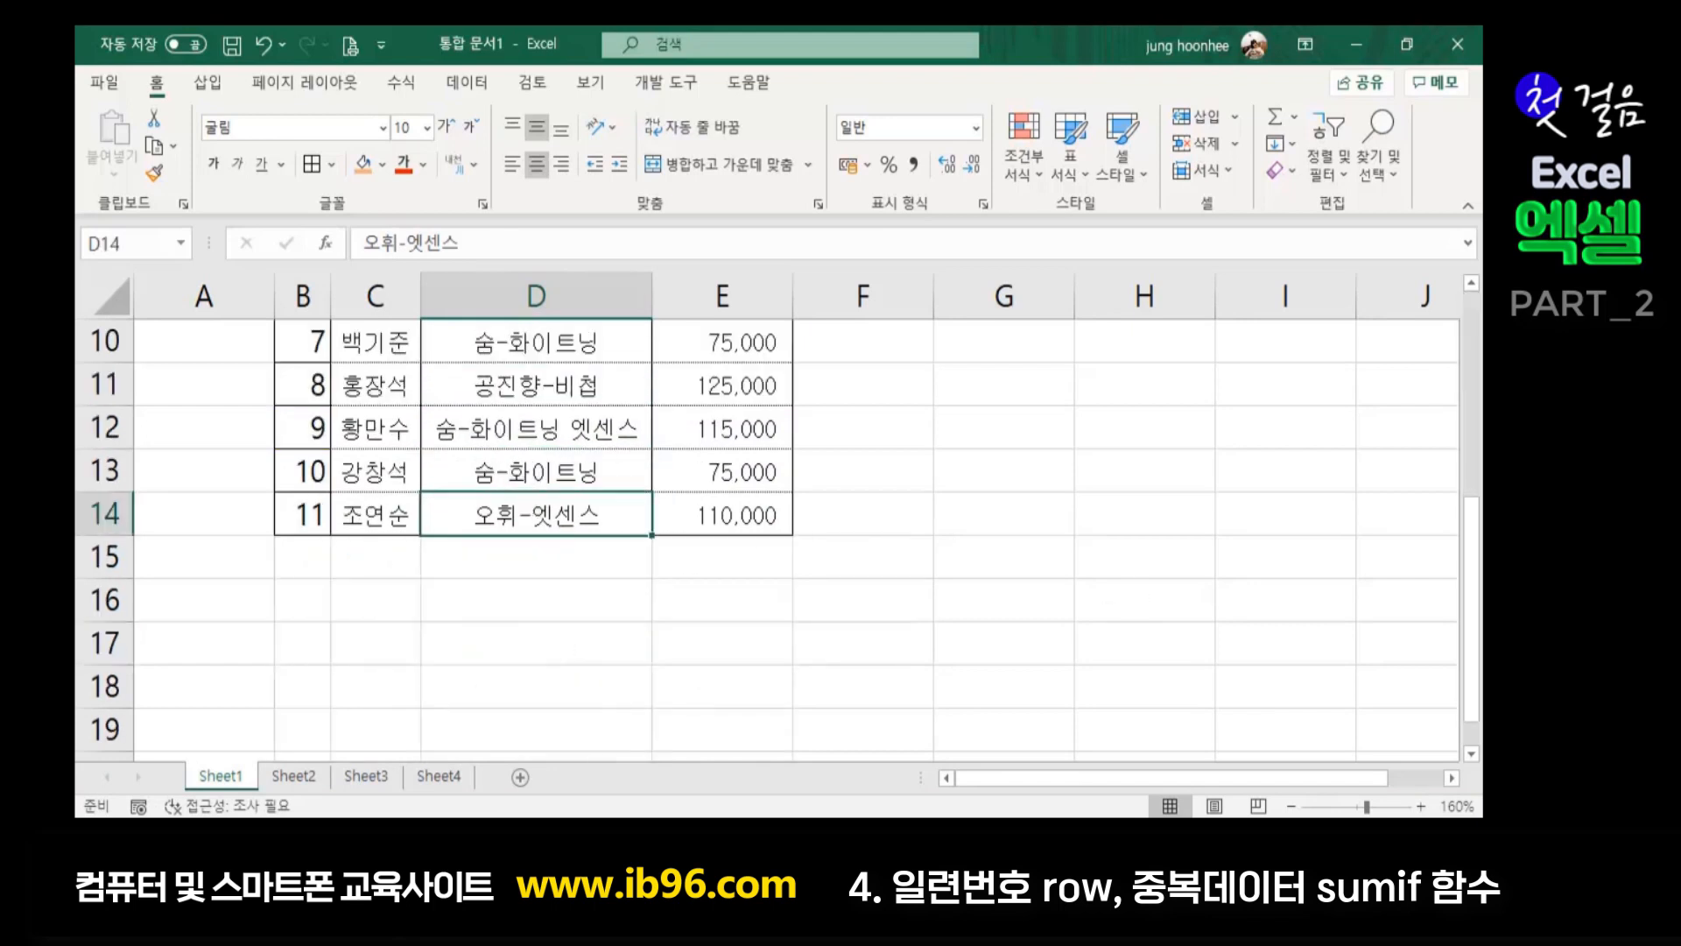
# Copy the COUNTIF formula from Sheet2's G5 down through G8, and compare the formulas in F5 and G5
pyautogui.click(291, 774)
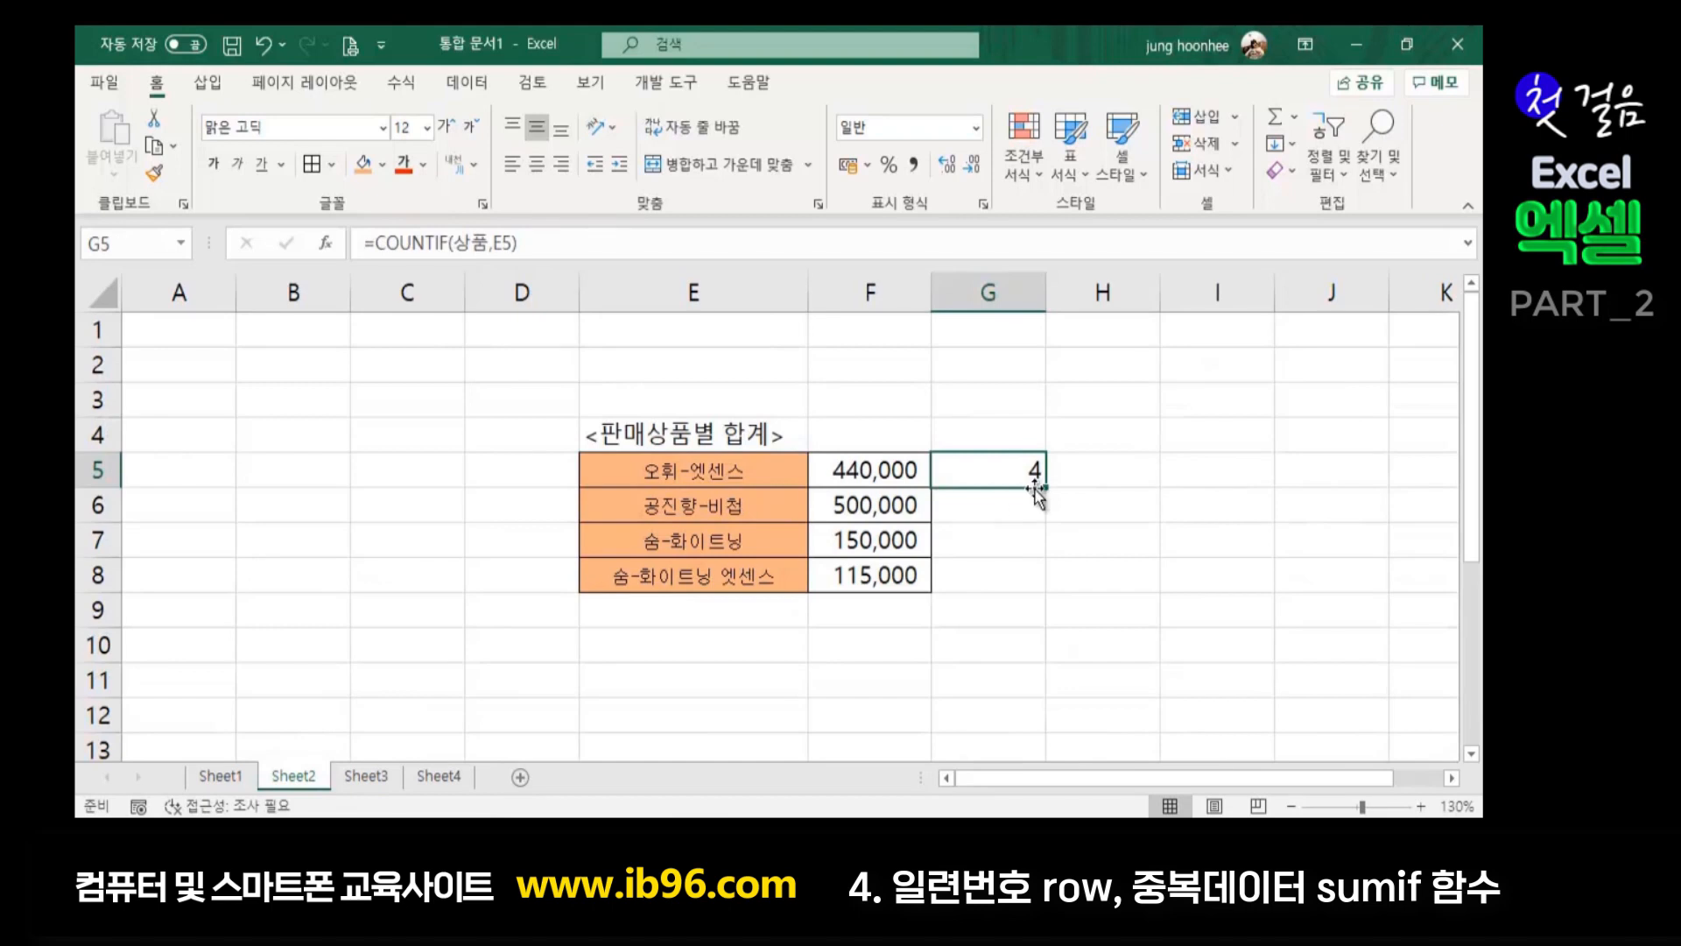
pyautogui.doubleClick(1045, 487)
pyautogui.click(1156, 543)
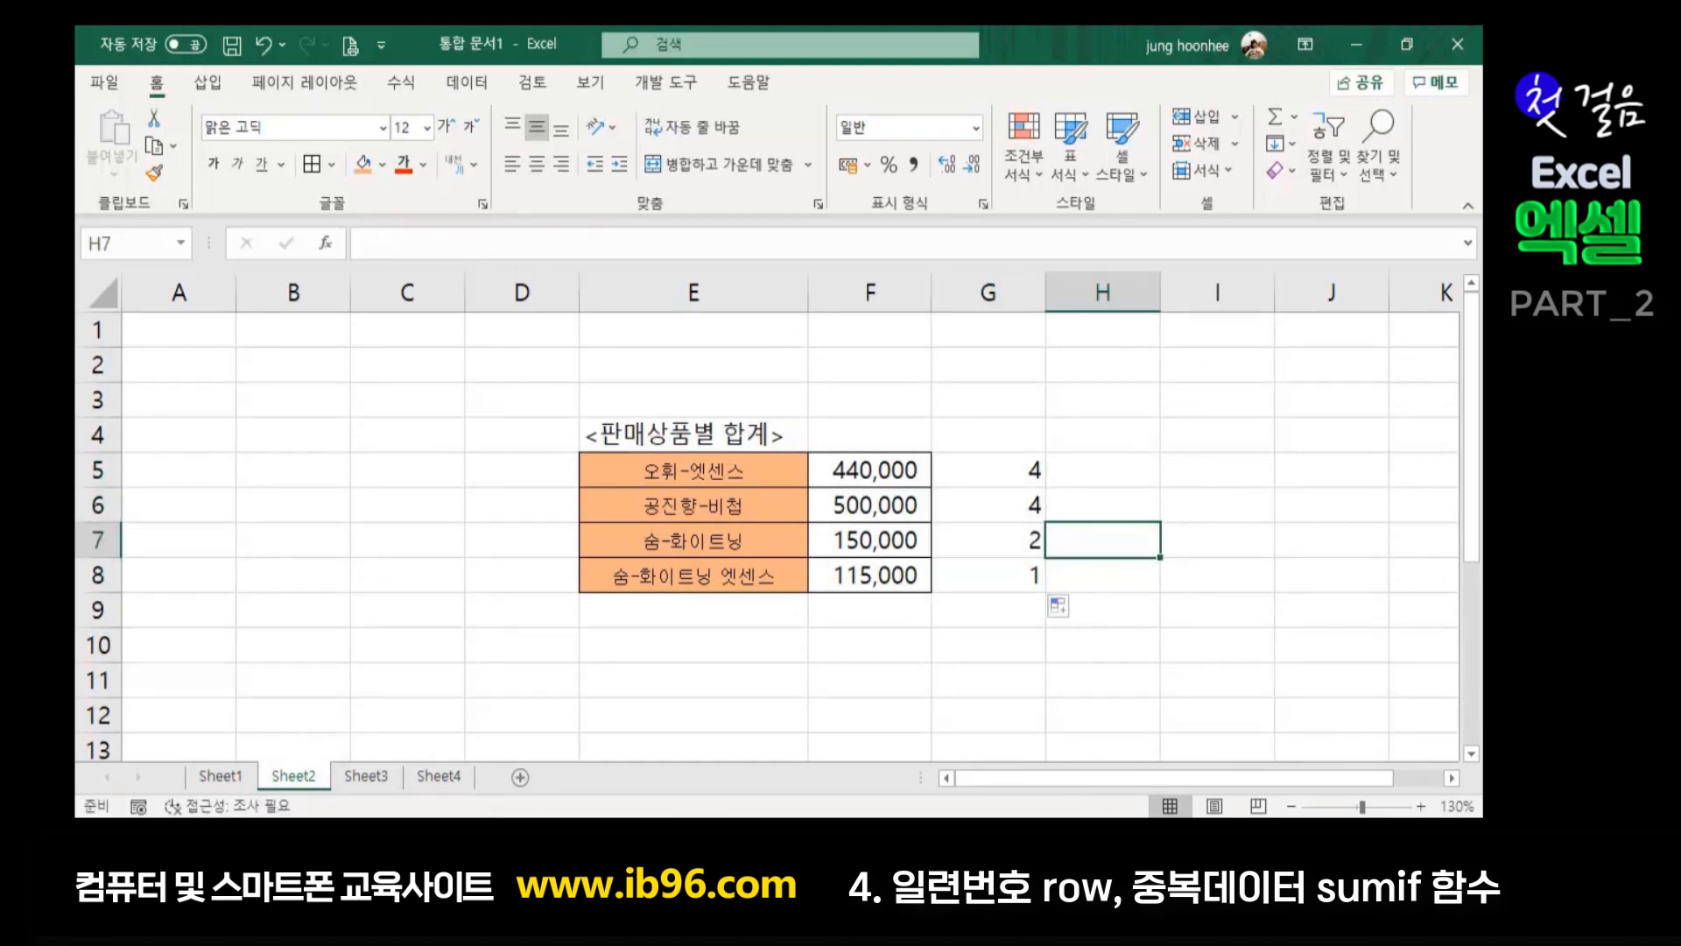
pyautogui.click(876, 464)
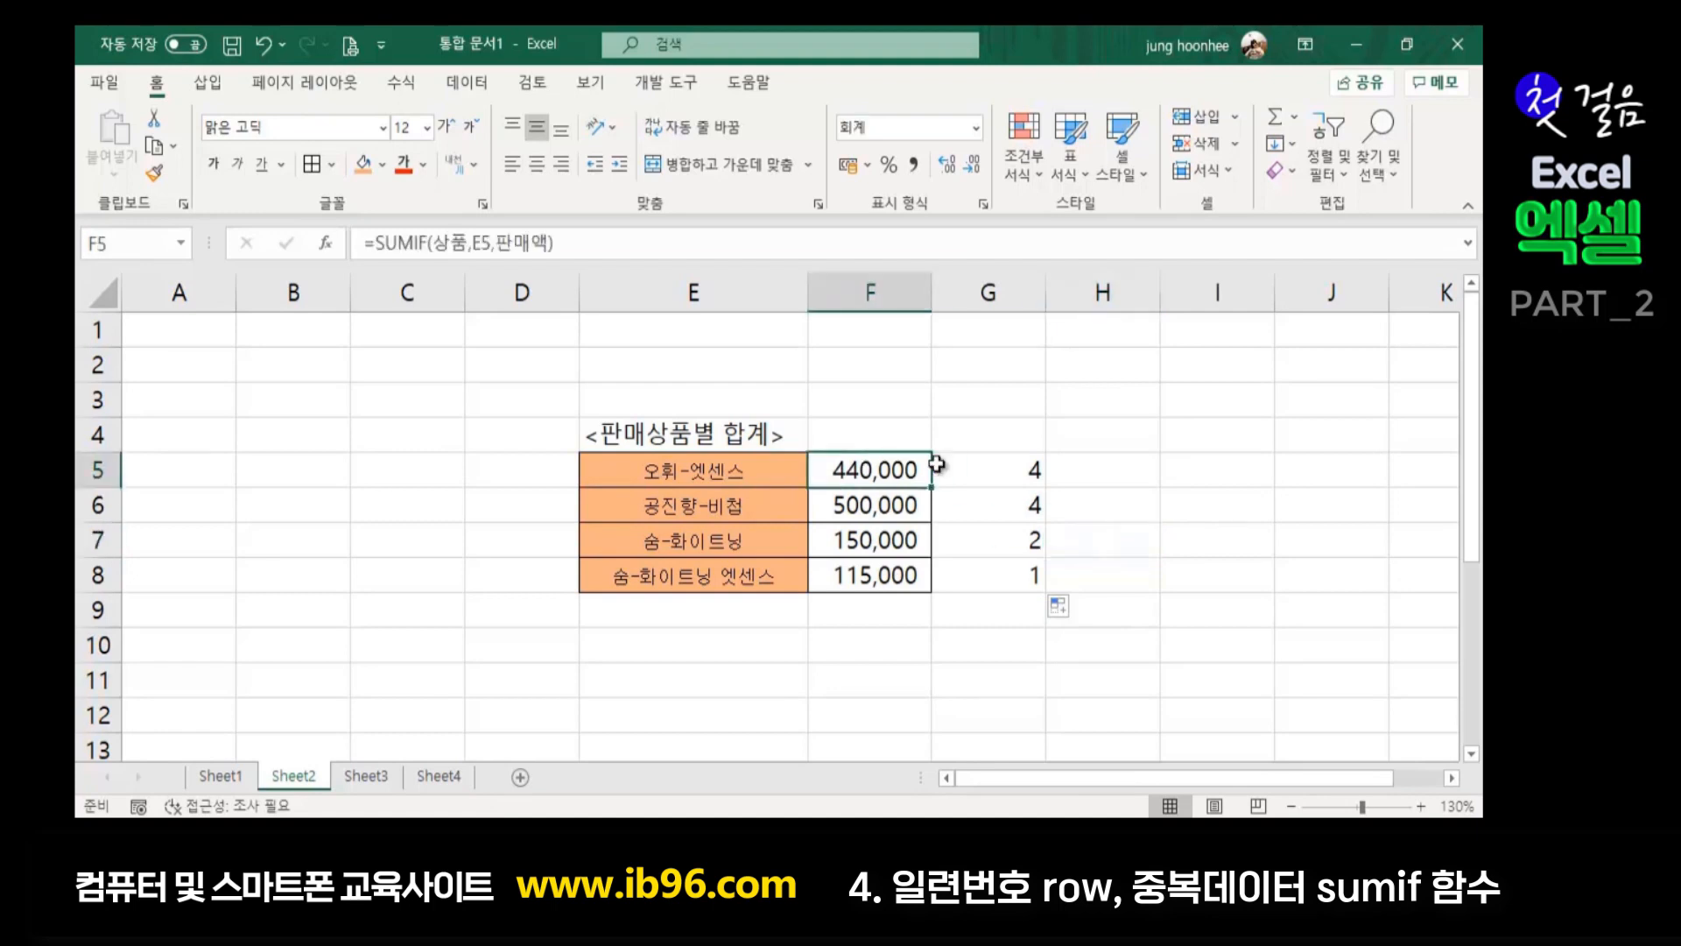
pyautogui.click(981, 464)
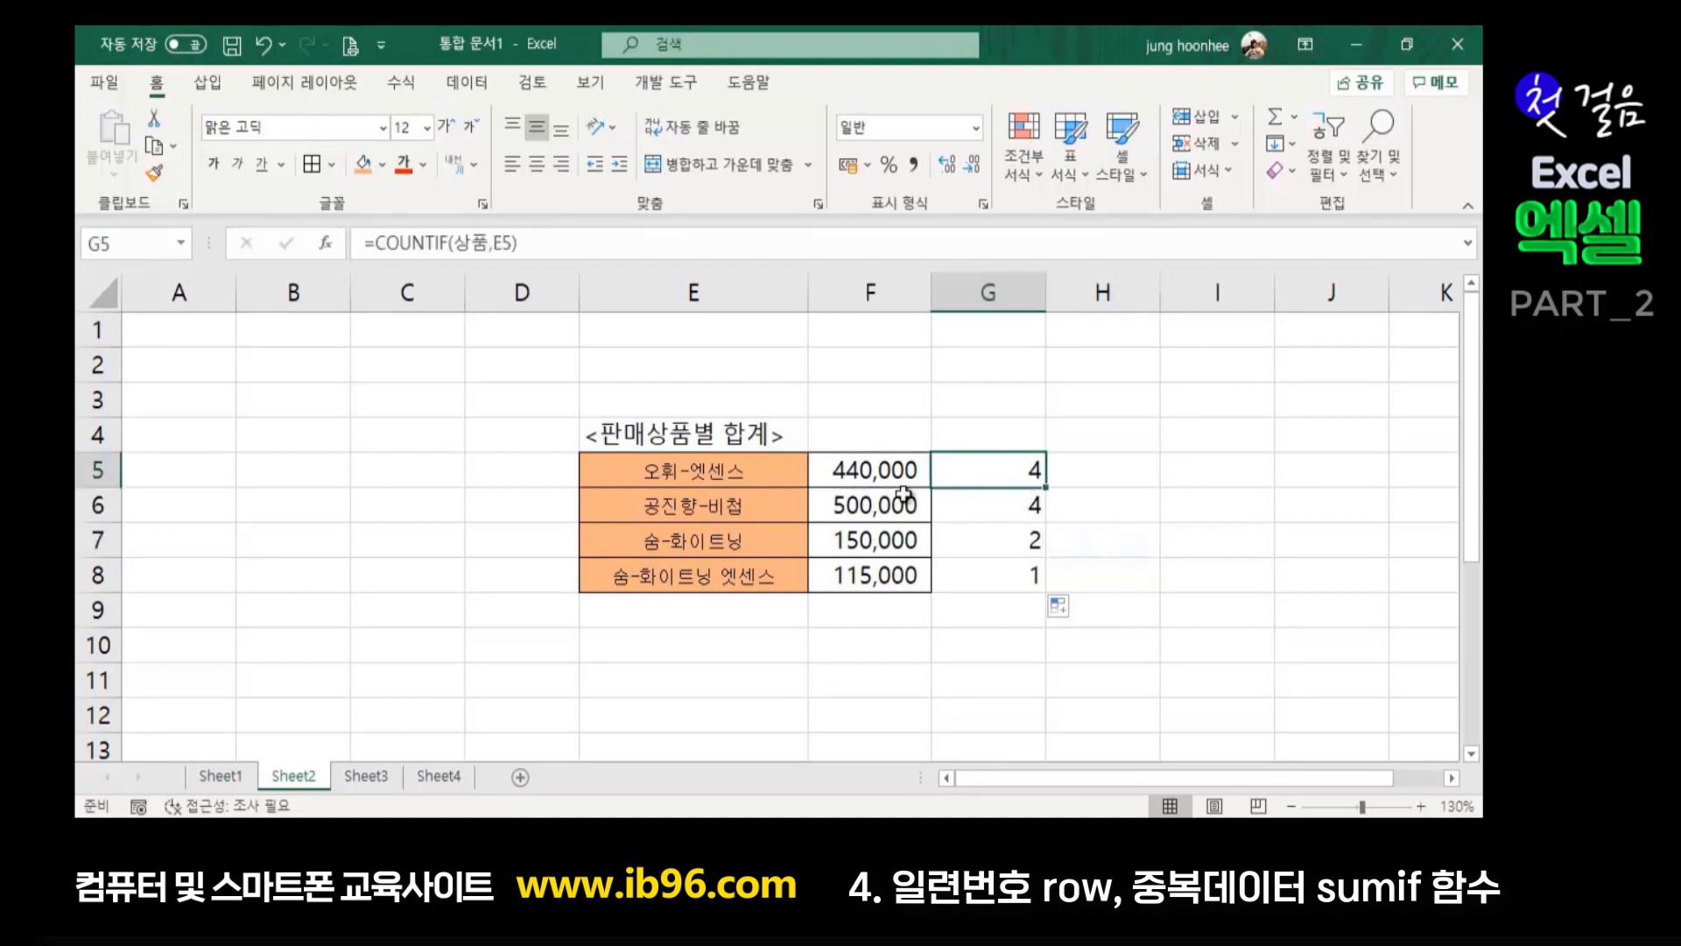